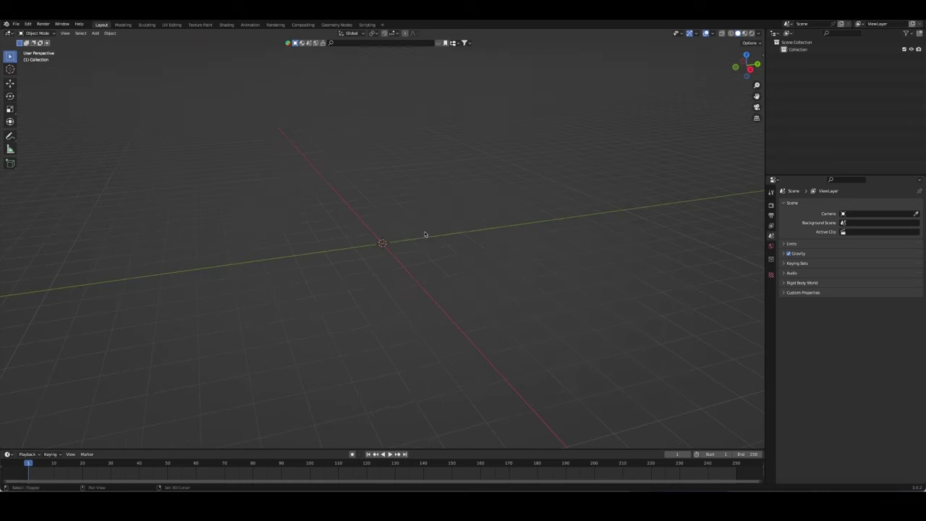
Step: Add a circle mesh, fill it with a face and inset the disc
{"action": "key", "text": "shift+a"}
{"action": "left_click", "coordinate": [474, 247]}
{"action": "left_click", "coordinate": [22, 447]}
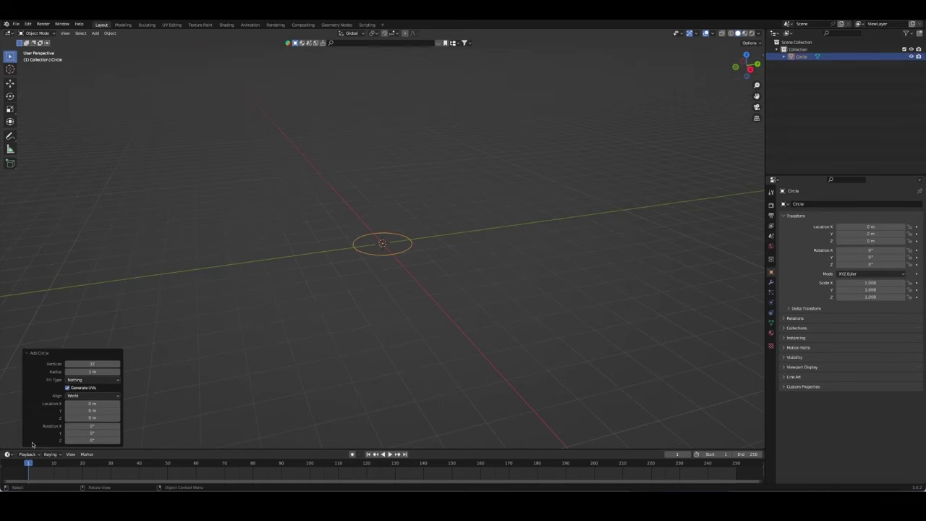
{"action": "left_click", "coordinate": [360, 291]}
{"action": "key", "text": "Tab"}
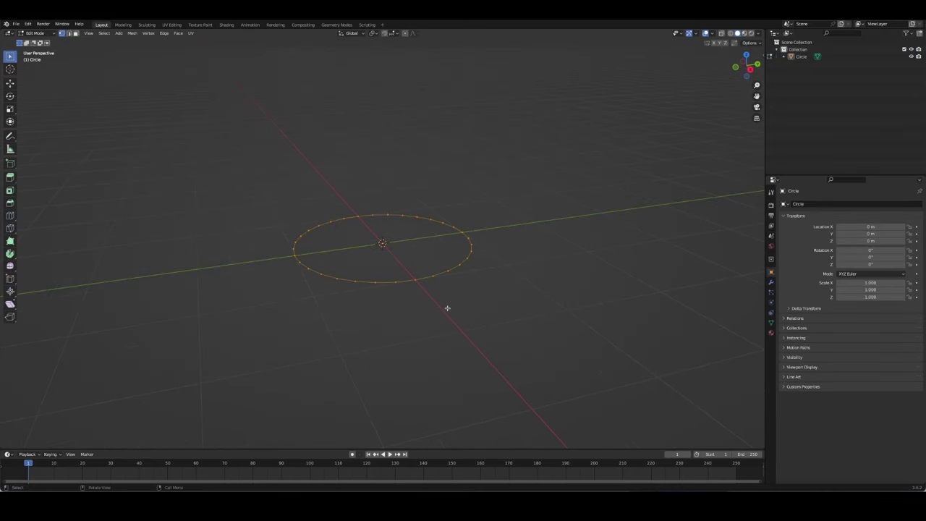
{"action": "key", "text": "f"}
{"action": "key", "text": "i"}
{"action": "left_click", "coordinate": [484, 312]}
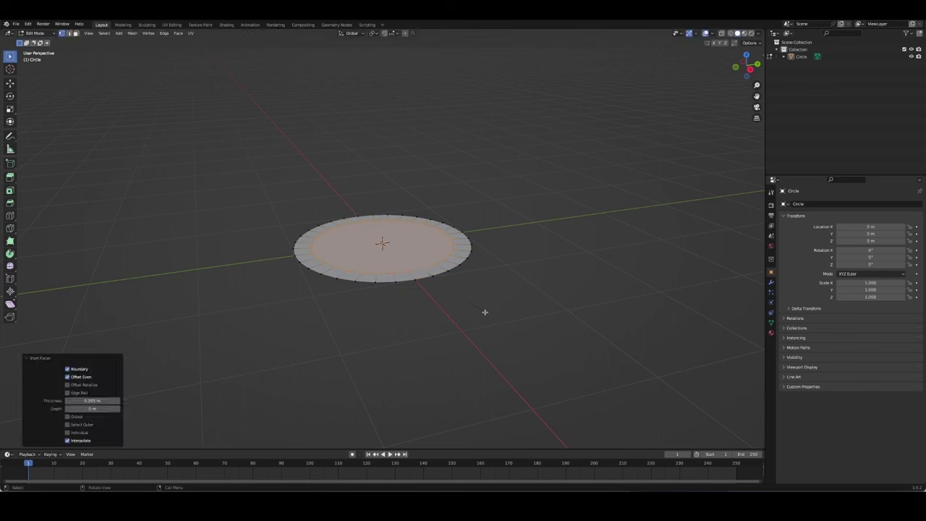
Step: Extrude the disc up into a slab, then push the inner disc down to hollow the basin
{"action": "key", "text": "a"}
{"action": "key", "text": "e"}
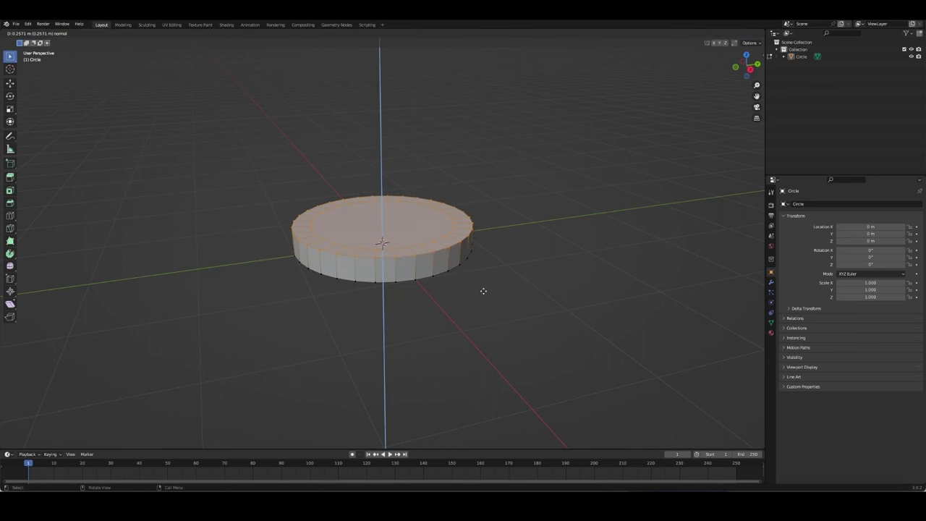
{"action": "left_click", "coordinate": [483, 291]}
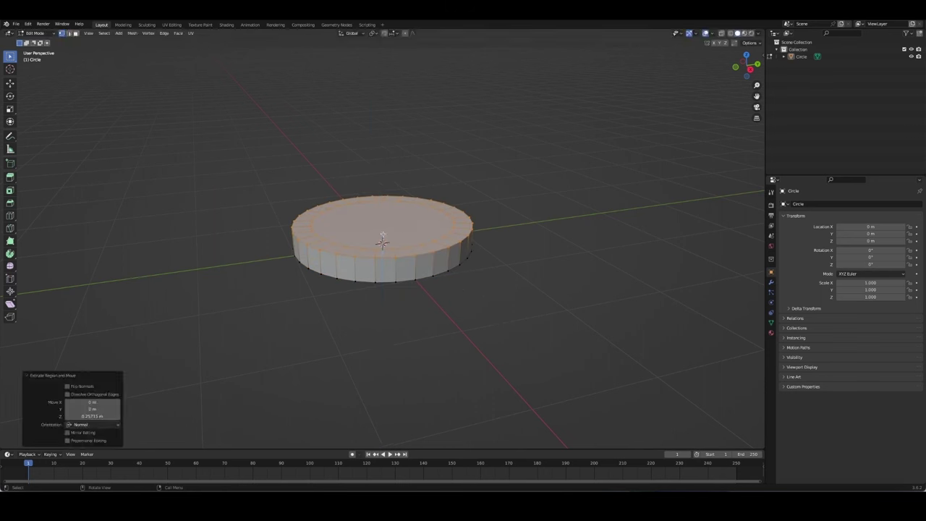
{"action": "key", "text": "e"}
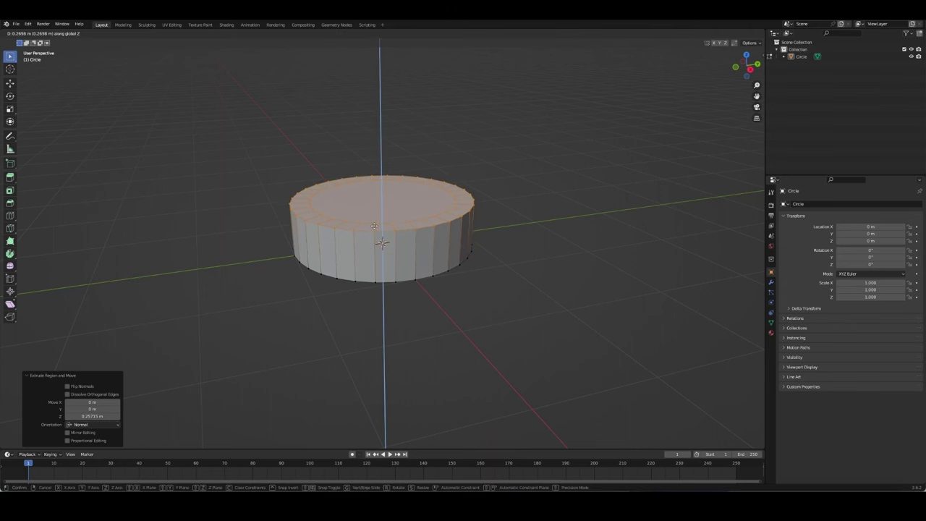
{"action": "right_click", "coordinate": [374, 226]}
{"action": "middle_click_drag", "start_coordinate": [373, 225], "coordinate": [391, 185]}
{"action": "key", "text": "ctrl+z"}
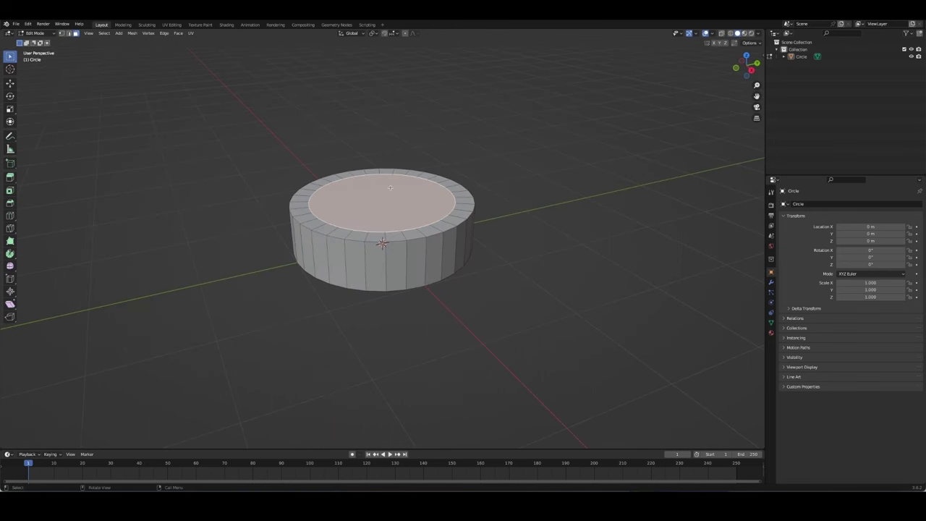
{"action": "key", "text": "e"}
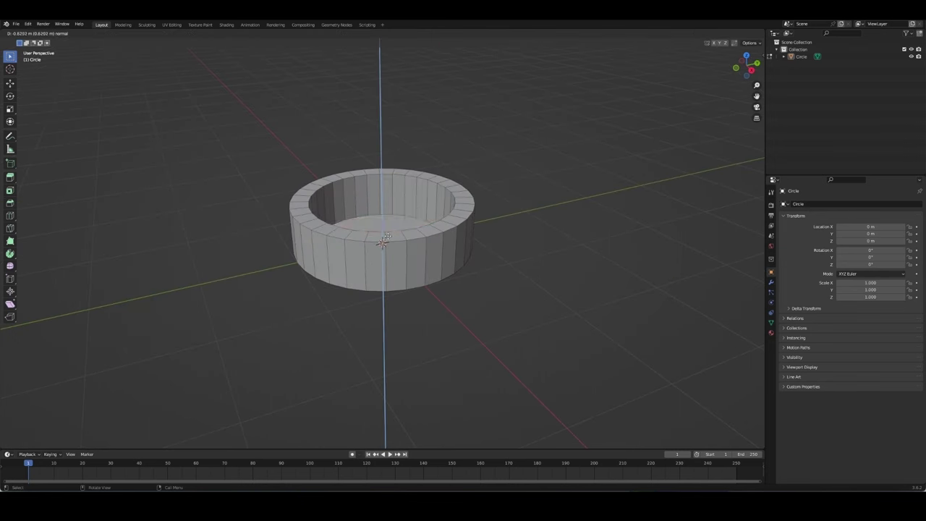
{"action": "left_click", "coordinate": [389, 222]}
{"action": "middle_click_drag", "start_coordinate": [389, 222], "coordinate": [384, 224]}
Step: Duplicate the basin floor, separate it as Circle.001 and start editing it in see-through view
{"action": "key", "text": "shift+d"}
{"action": "right_click", "coordinate": [382, 223]}
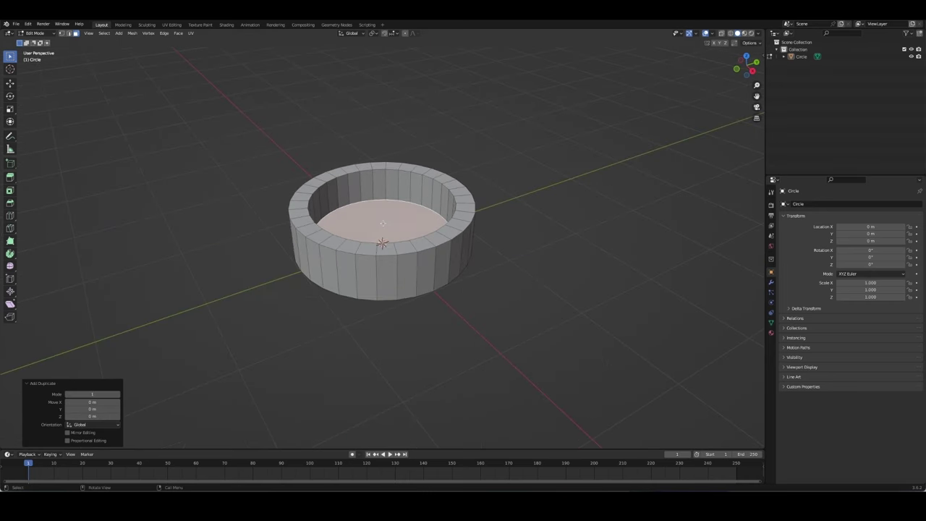
{"action": "key", "text": "p"}
{"action": "key", "text": "p"}
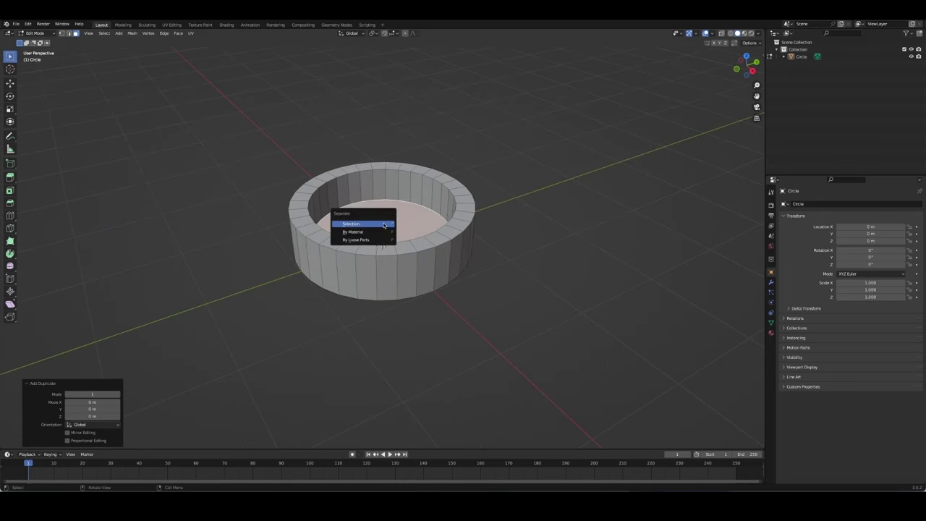
{"action": "left_click", "coordinate": [361, 219]}
{"action": "key", "text": "Tab"}
{"action": "left_click", "coordinate": [401, 228]}
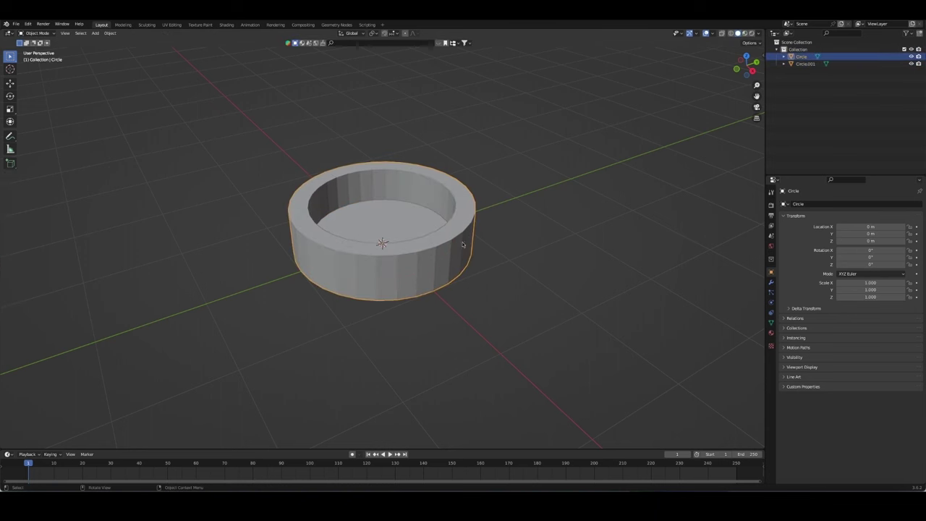
{"action": "left_click", "coordinate": [486, 248]}
{"action": "left_click", "coordinate": [382, 217]}
{"action": "key", "text": "alt+z"}
Step: Inset the top face of Circle.001
{"action": "key", "text": "Tab"}
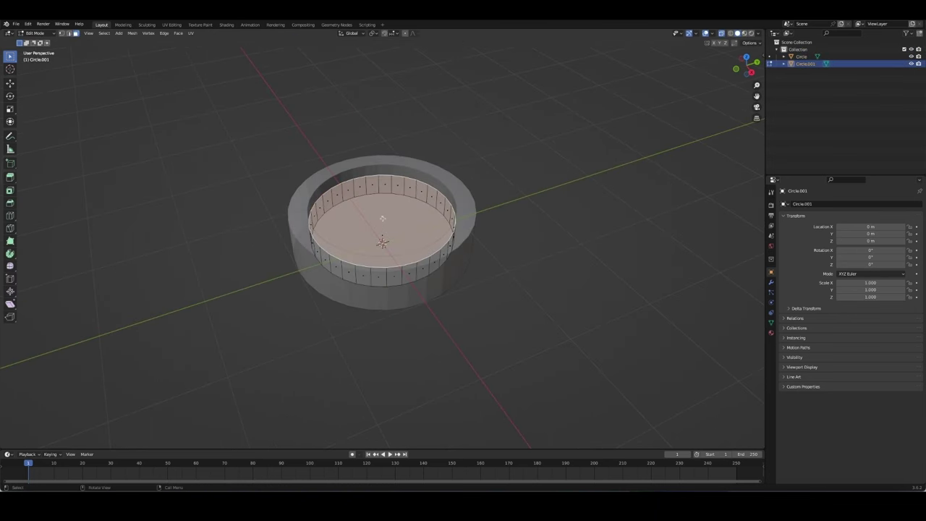
{"action": "right_click", "coordinate": [382, 218]}
{"action": "key", "text": "Escape"}
{"action": "key", "text": "i"}
{"action": "left_click", "coordinate": [507, 242]}
{"action": "middle_click_drag", "start_coordinate": [496, 274], "coordinate": [501, 260]}
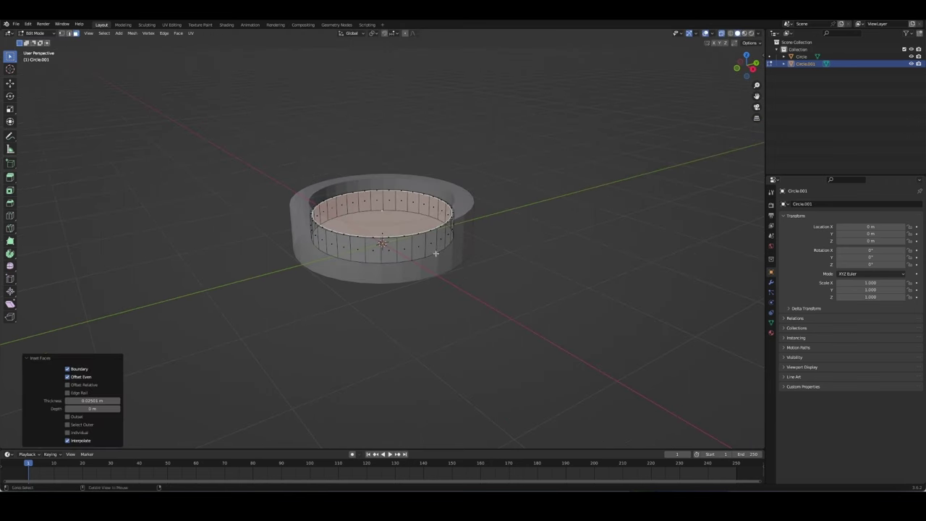
{"action": "left_click", "coordinate": [500, 259]}
Step: Add an edge loop at mid-height on the inner wall and bevel it
{"action": "key", "text": "ctrl+r"}
{"action": "left_click", "coordinate": [401, 248]}
{"action": "left_click", "coordinate": [405, 245]}
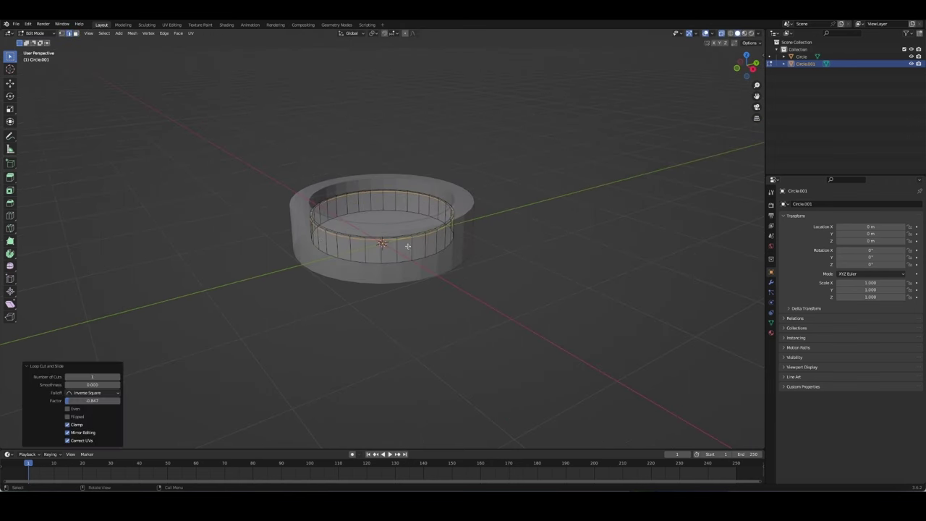
{"action": "key", "text": "ctrl+r"}
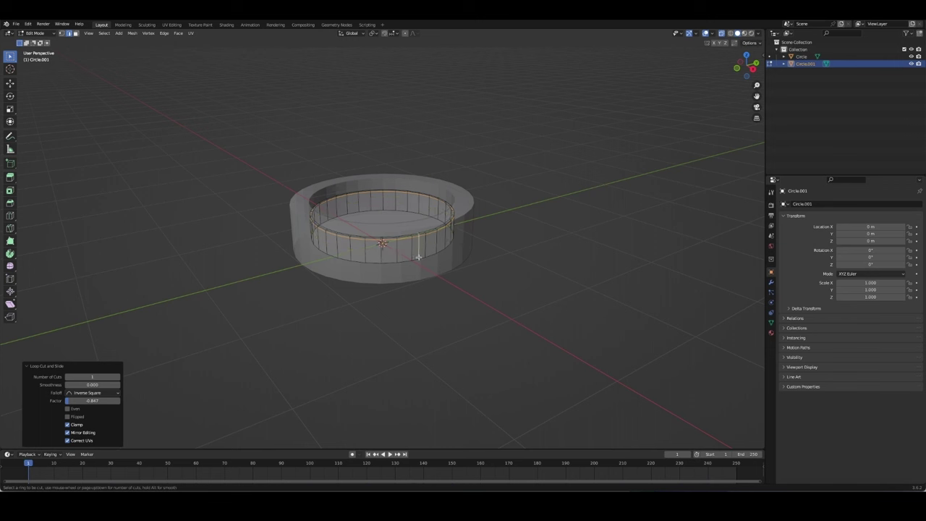
{"action": "left_click", "coordinate": [421, 249]}
{"action": "right_click", "coordinate": [418, 255]}
{"action": "key", "text": "ctrl+b"}
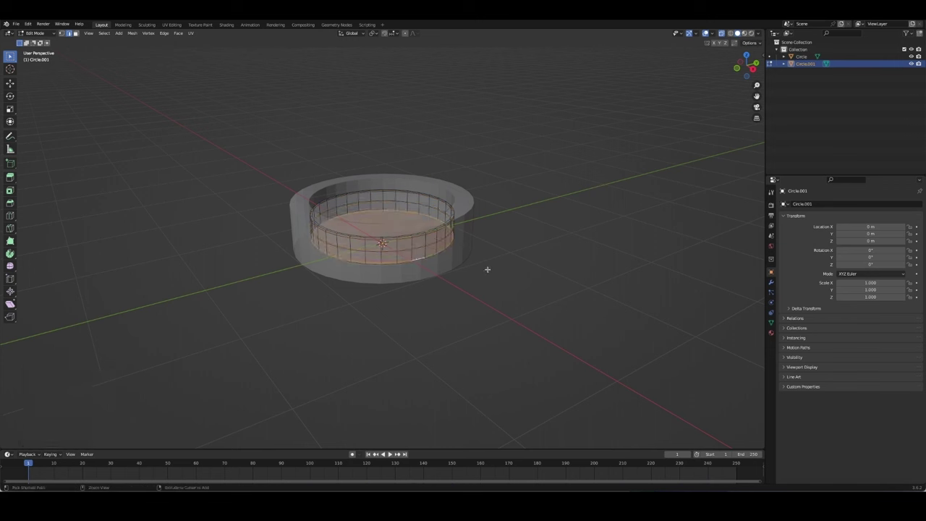
{"action": "left_click", "coordinate": [491, 269]}
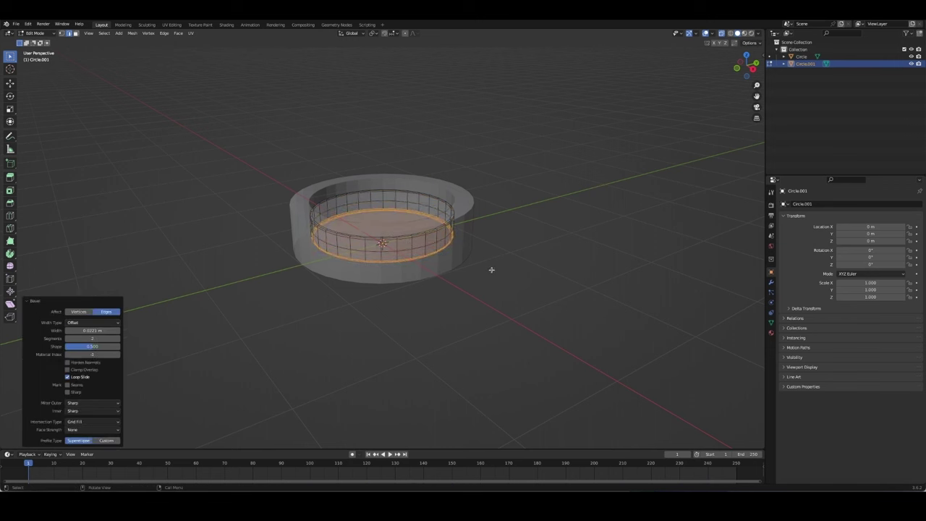
Step: Select only the top rim edge loop of Circle.001
{"action": "key", "text": "Tab"}
{"action": "key", "text": "Tab"}
{"action": "scroll", "coordinate": [432, 202], "scroll_direction": "up", "scroll_amount": 3}
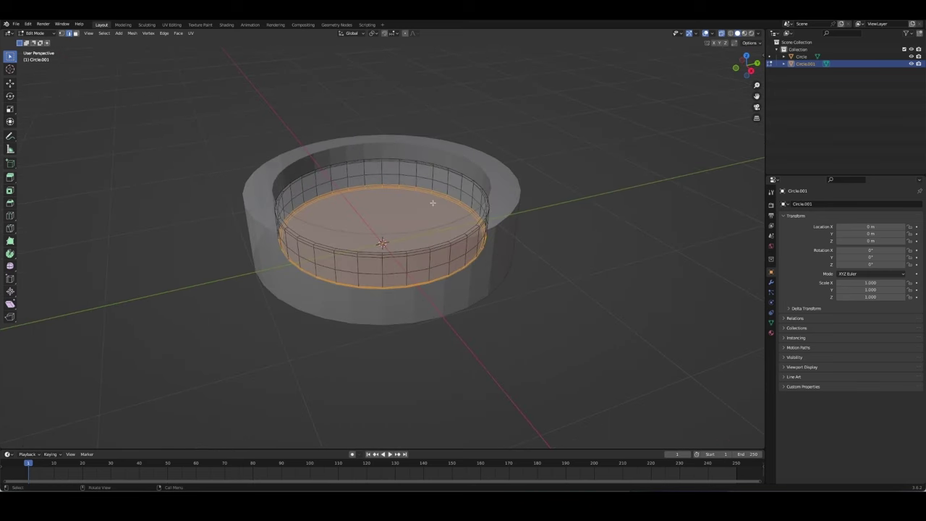
{"action": "scroll", "coordinate": [533, 180], "scroll_direction": "up", "scroll_amount": 3}
{"action": "key", "text": "alt+a"}
{"action": "left_click", "coordinate": [532, 185], "text": "alt"}
Step: Delete the water piece's inner top cap, keeping the rim edges
{"action": "middle_click_drag", "start_coordinate": [528, 244], "coordinate": [458, 193]}
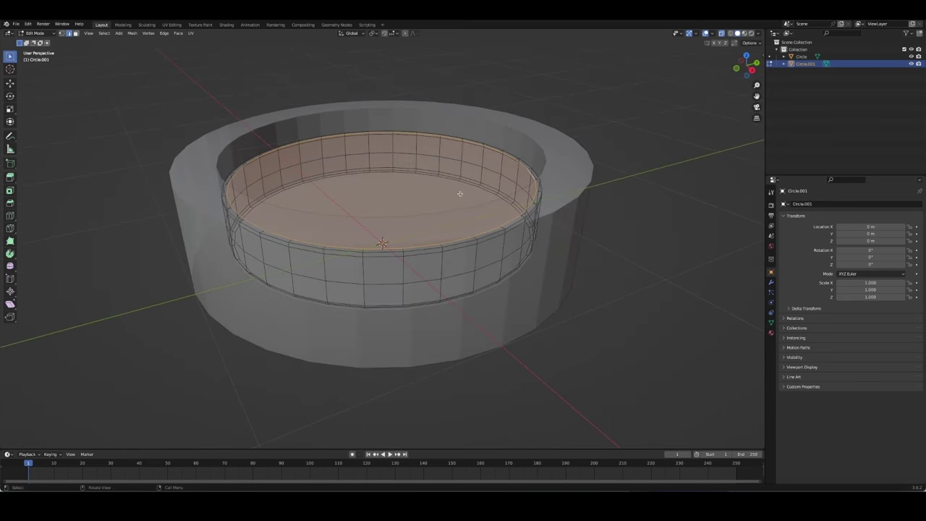
{"action": "right_click", "coordinate": [463, 210]}
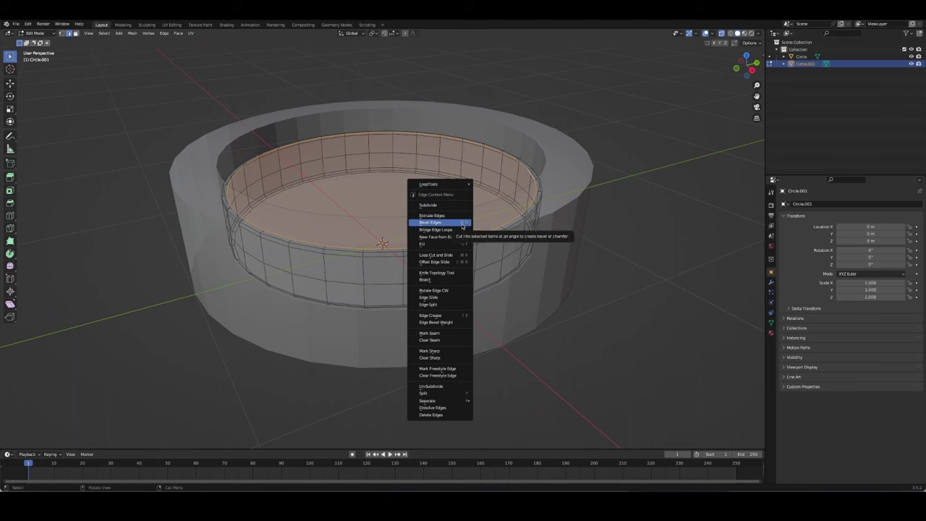
{"action": "key", "text": "x"}
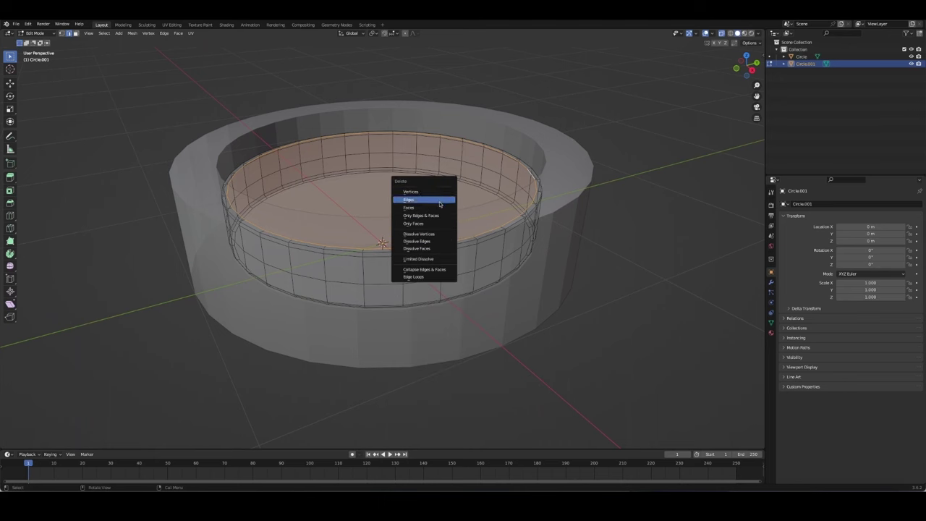
{"action": "left_click", "coordinate": [434, 203]}
{"action": "key", "text": "alt+z"}
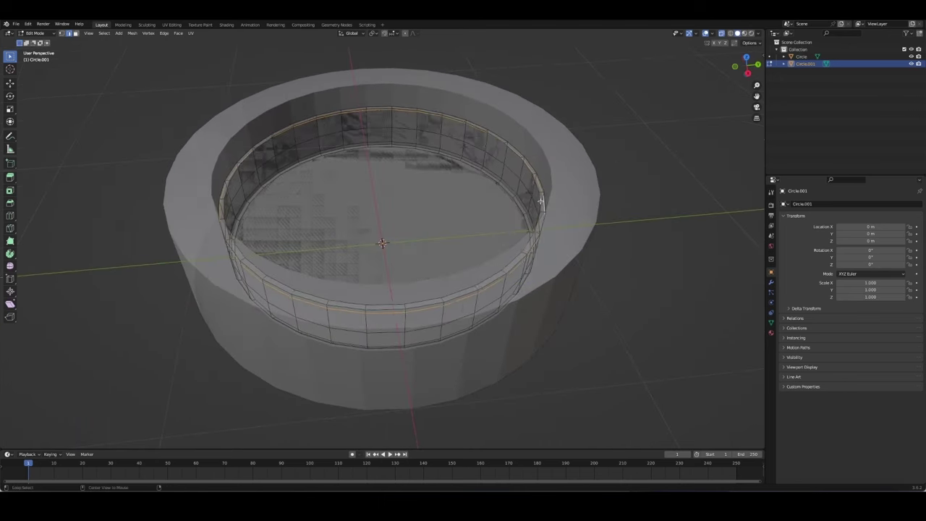
{"action": "key", "text": "alt+z"}
Step: Close the open rim with a Grid Fill and return to Object Mode
{"action": "right_click", "coordinate": [418, 180]}
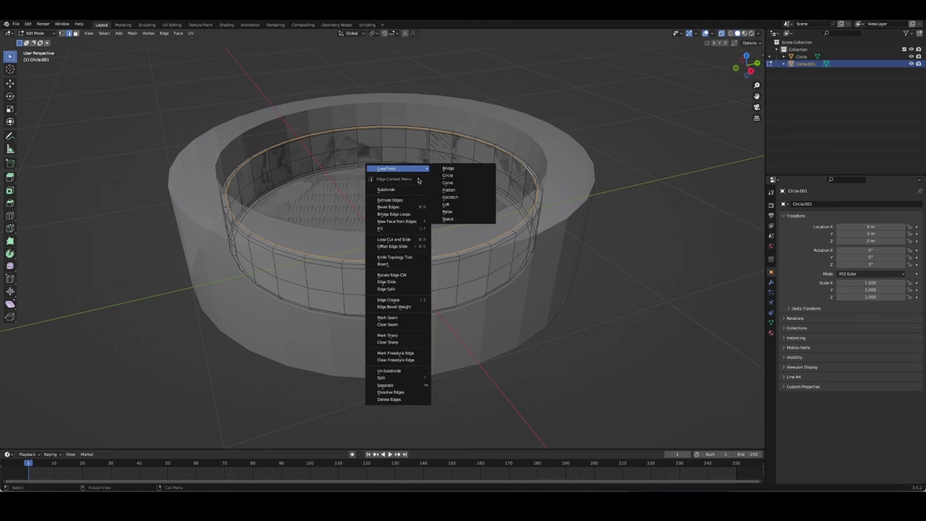
{"action": "key", "text": "Escape"}
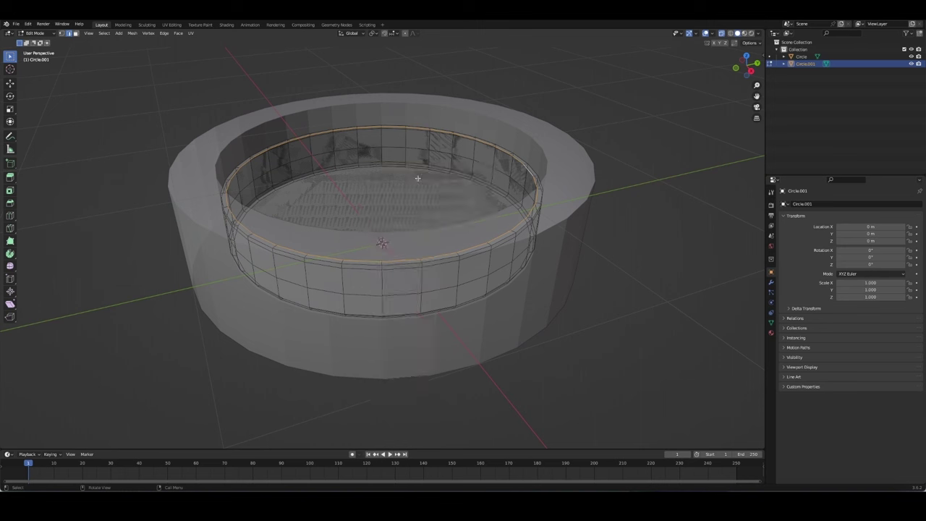
{"action": "right_click", "coordinate": [406, 195]}
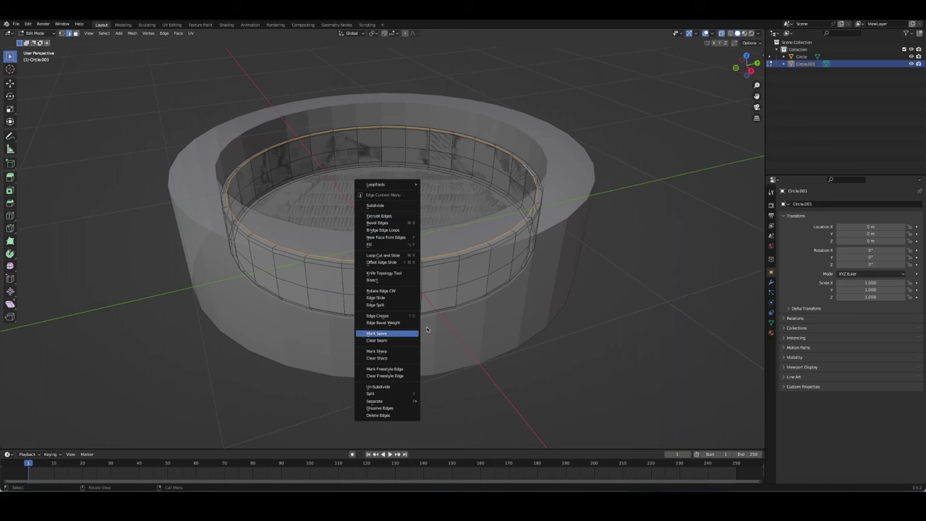
{"action": "left_click", "coordinate": [178, 33]}
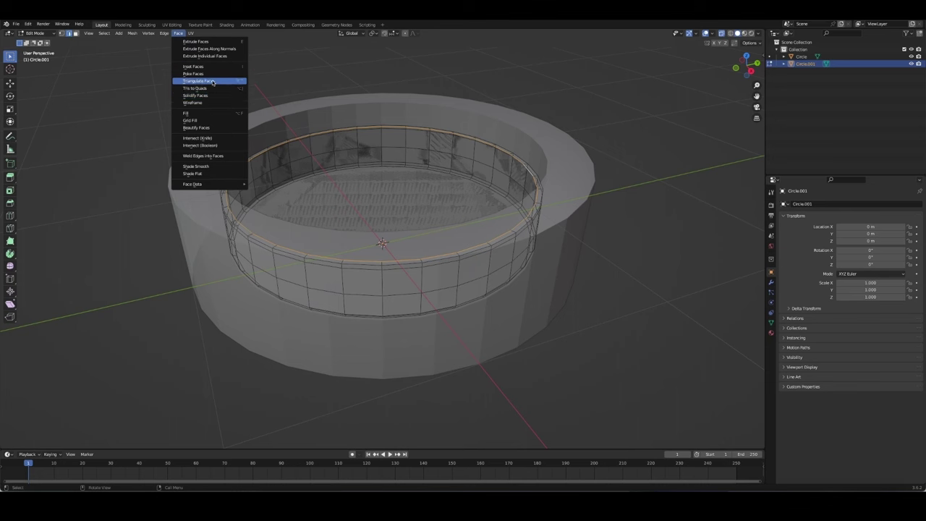
{"action": "left_click", "coordinate": [209, 120]}
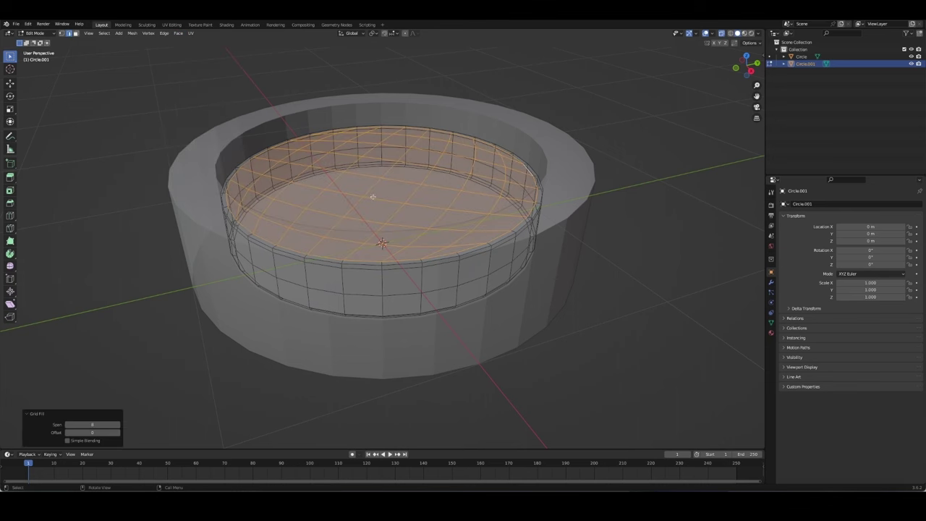
{"action": "middle_click_drag", "start_coordinate": [394, 196], "coordinate": [611, 233]}
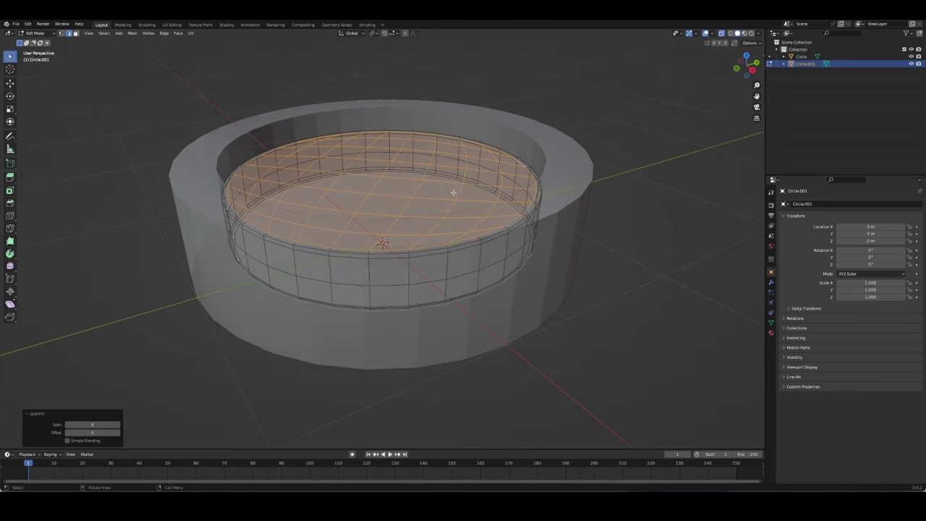
{"action": "key", "text": "Tab"}
{"action": "left_click", "coordinate": [612, 234]}
{"action": "scroll", "coordinate": [584, 227], "scroll_direction": "down", "scroll_amount": 3}
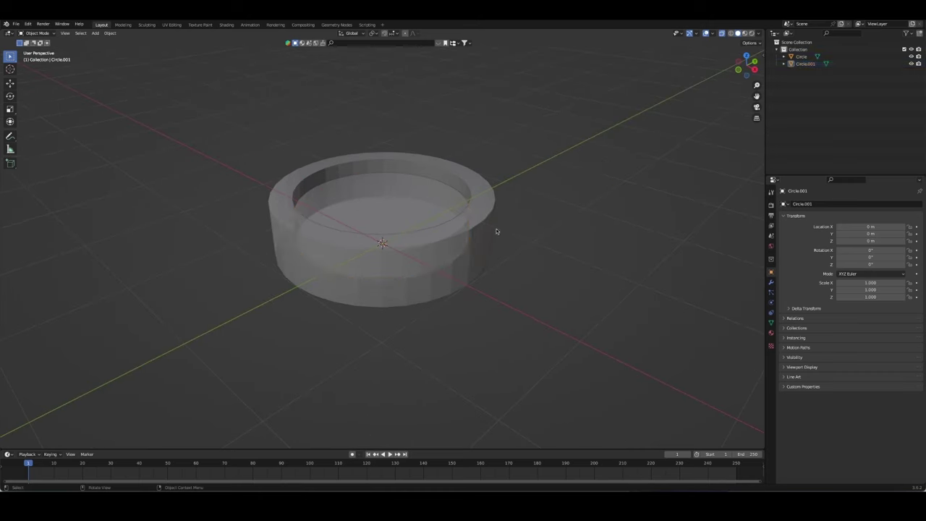
Step: Rename the basin to 'ground' and the inner circle to 'water'
{"action": "left_click", "coordinate": [443, 223]}
{"action": "key", "text": "F2"}
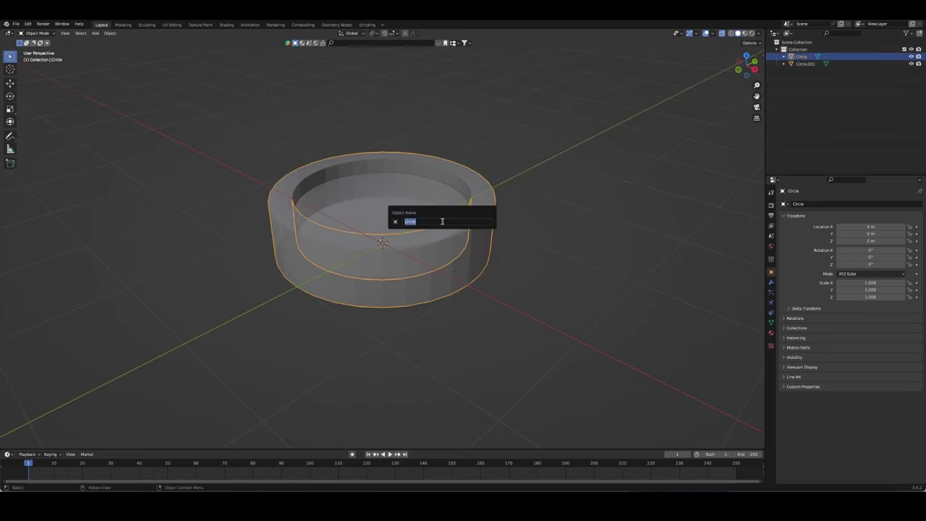
{"action": "type", "text": "ground"}
{"action": "key", "text": "Return"}
{"action": "left_click", "coordinate": [415, 200]}
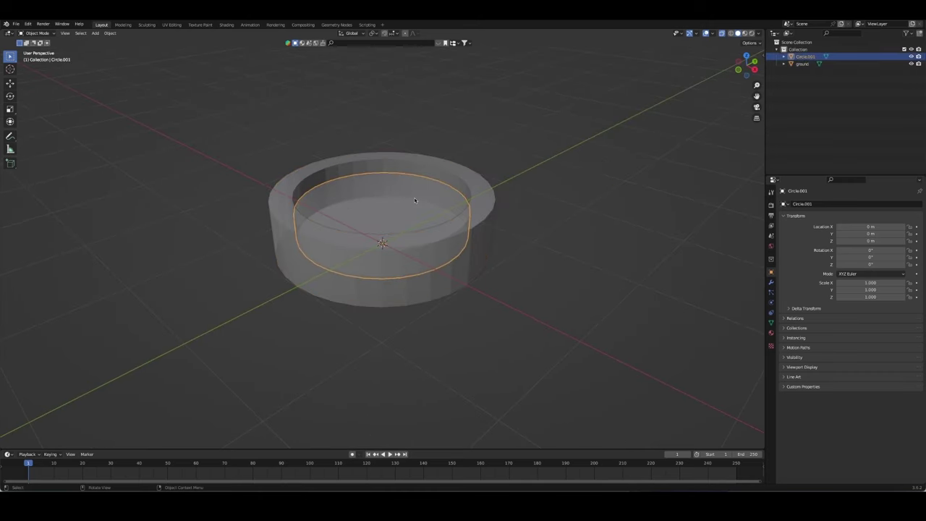
{"action": "key", "text": "F2"}
{"action": "type", "text": "r"}
{"action": "key", "text": "Return"}
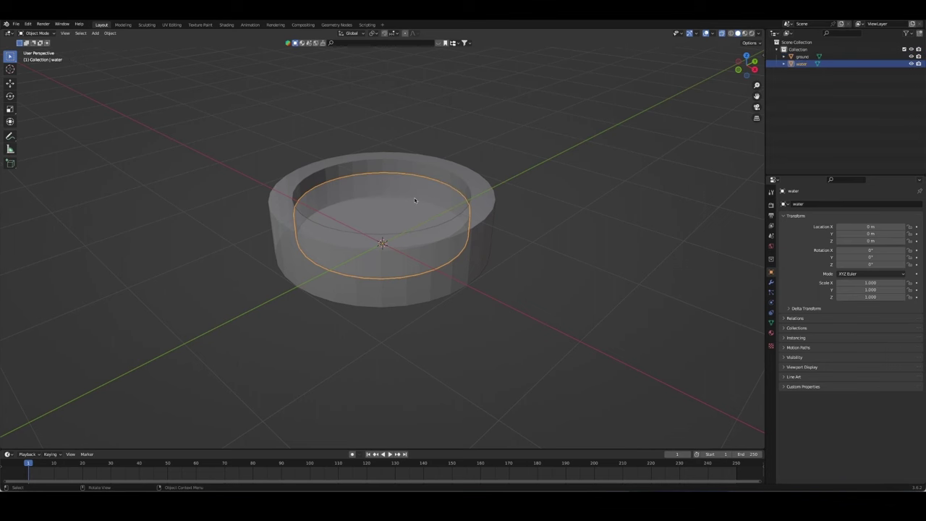
{"action": "key", "text": "Tab"}
Step: Add a 'surface' vertex group to the water's top faces
{"action": "middle_click_drag", "start_coordinate": [413, 204], "coordinate": [430, 202]}
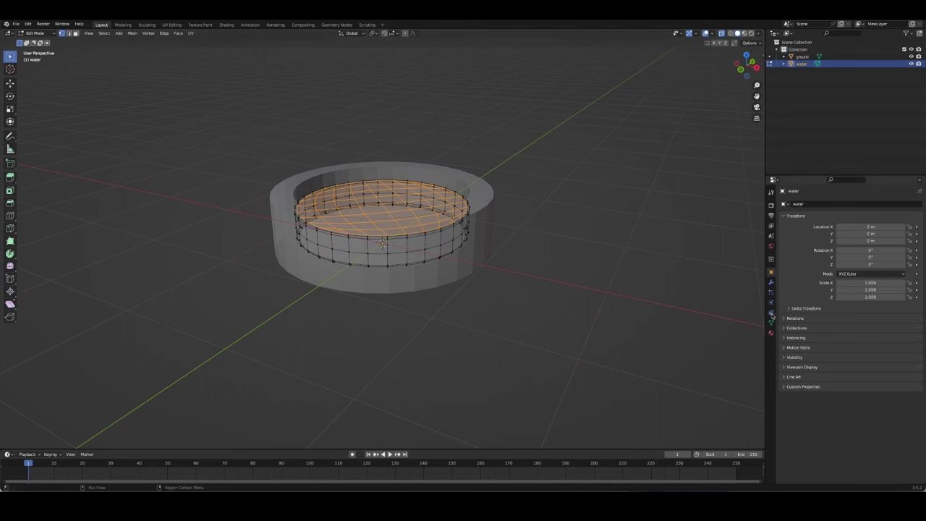
{"action": "left_click", "coordinate": [771, 322]}
{"action": "left_click", "coordinate": [916, 227]}
{"action": "type", "text": "surface"}
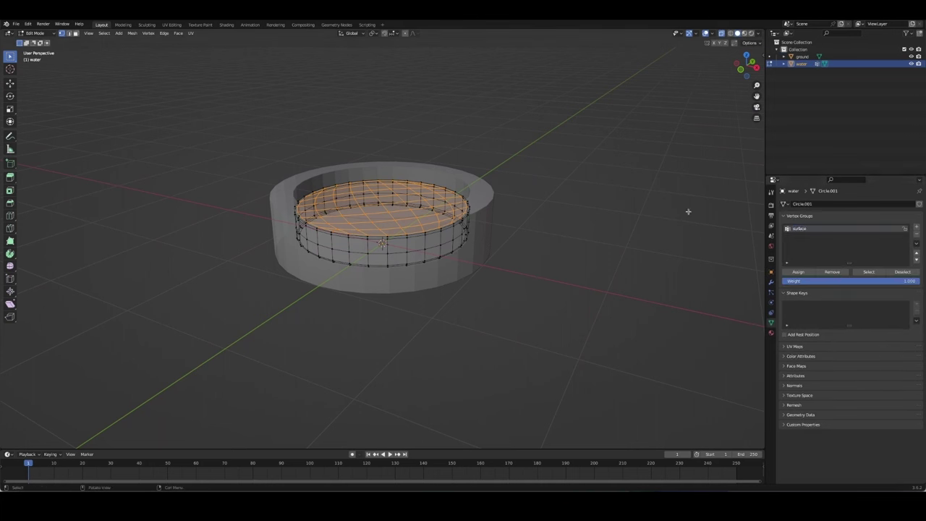
{"action": "key", "text": "Tab"}
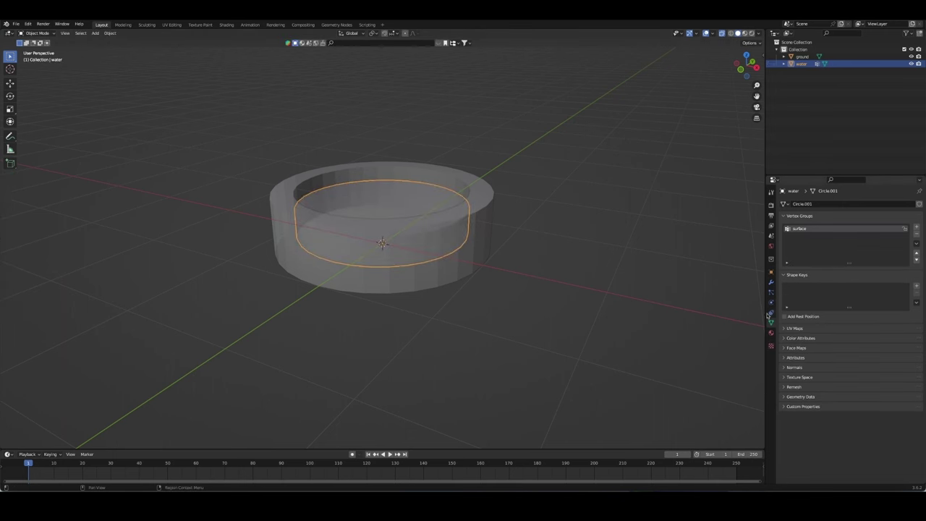
Step: Add a Displace modifier to water with direction Z, vertex group 'surface', and a new texture
{"action": "left_click", "coordinate": [771, 284]}
{"action": "left_click", "coordinate": [814, 205]}
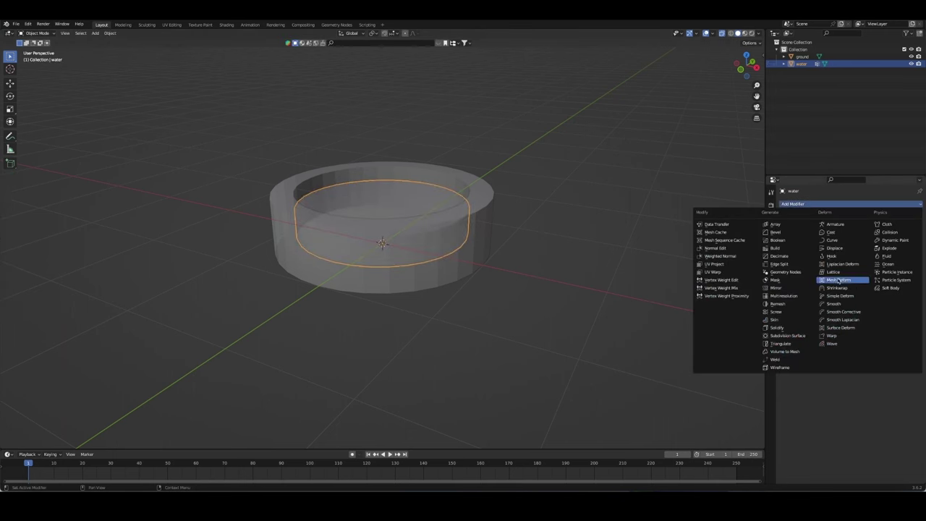
{"action": "left_click", "coordinate": [841, 248]}
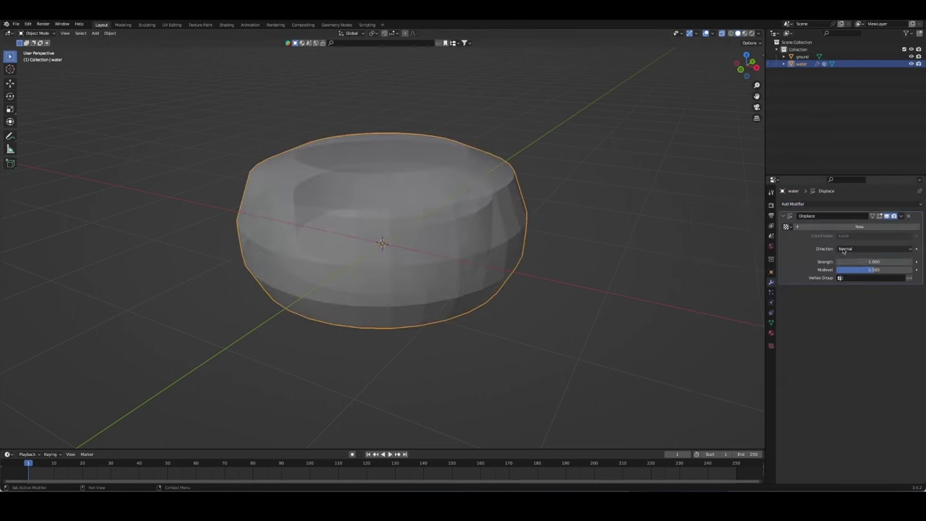
{"action": "left_click", "coordinate": [874, 248]}
{"action": "left_click", "coordinate": [868, 269]}
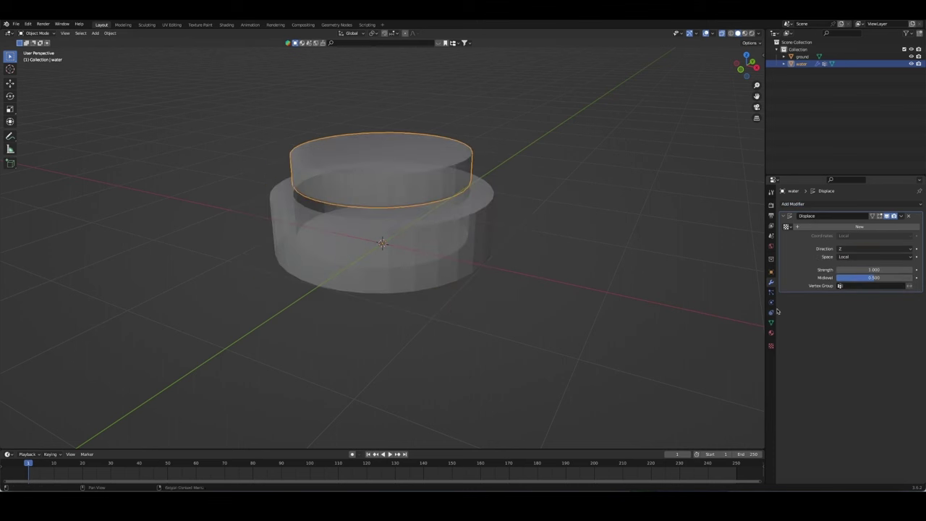
{"action": "left_click", "coordinate": [907, 287]}
{"action": "left_click", "coordinate": [858, 296]}
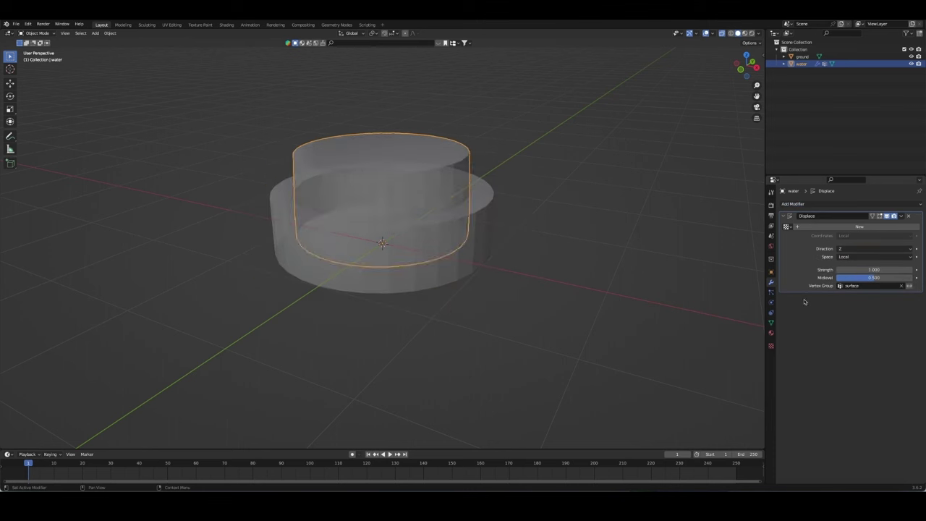
{"action": "left_click", "coordinate": [858, 227]}
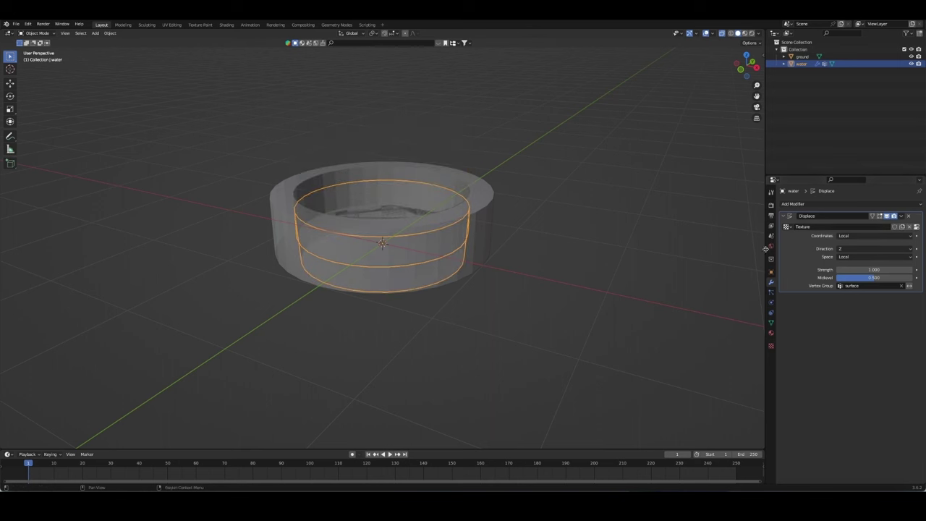
{"action": "left_click", "coordinate": [914, 226]}
Step: Make the displacement texture Clouds, adjust its size, and set Displace strength to -0.100
{"action": "left_click", "coordinate": [860, 224]}
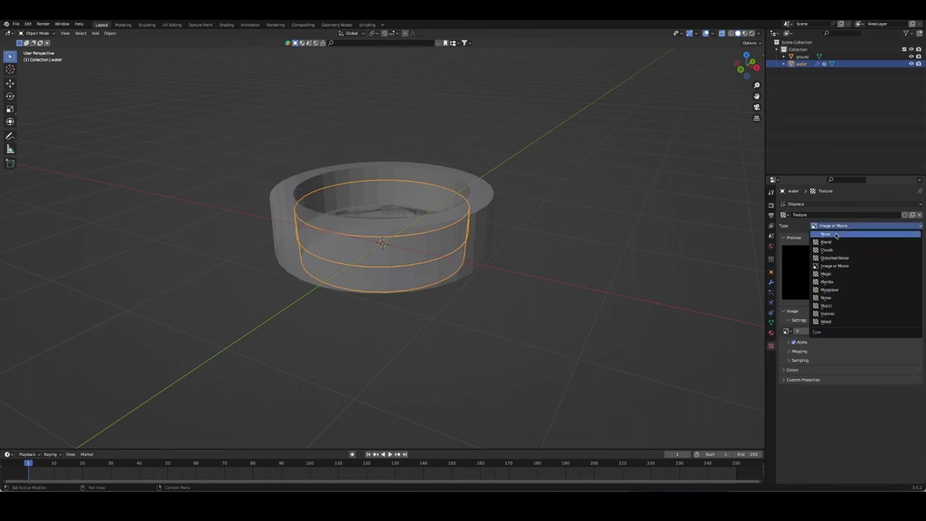
{"action": "left_click", "coordinate": [861, 251]}
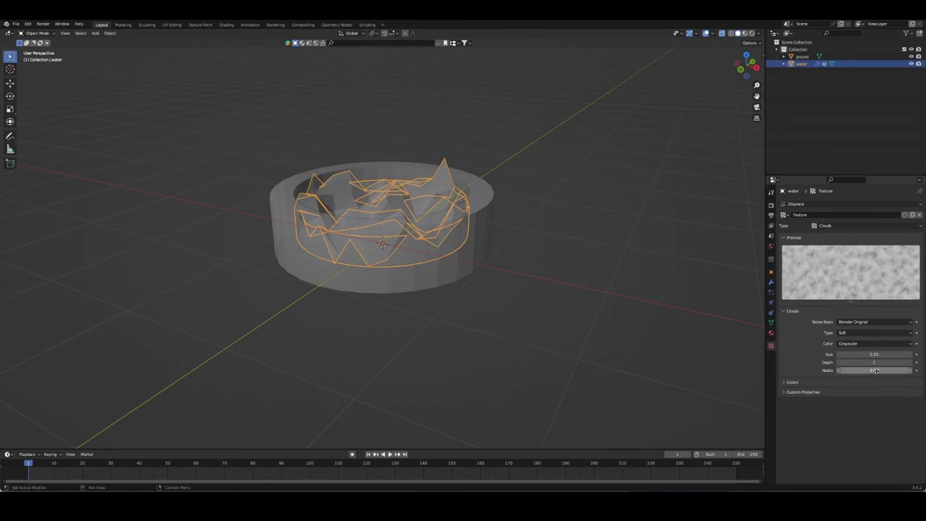
{"action": "left_click_drag", "start_coordinate": [850, 354], "coordinate": [910, 355]}
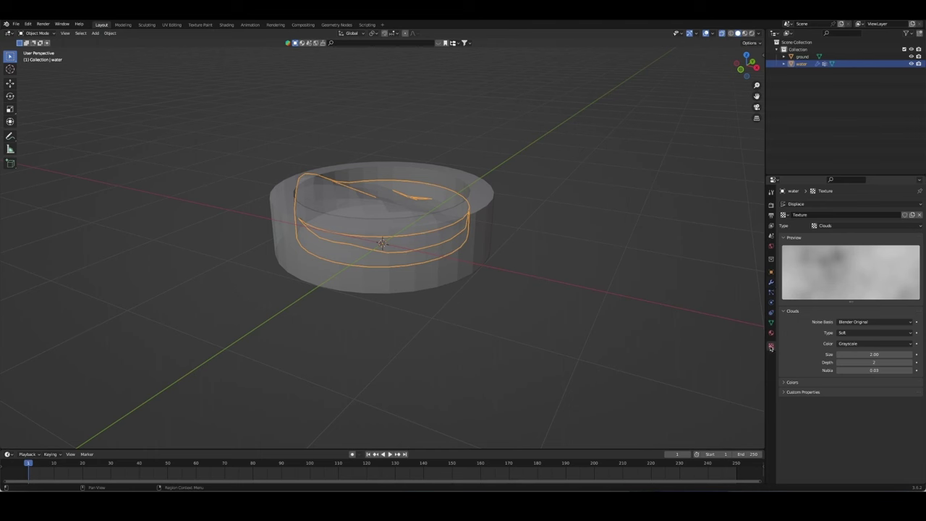
{"action": "left_click", "coordinate": [771, 282]}
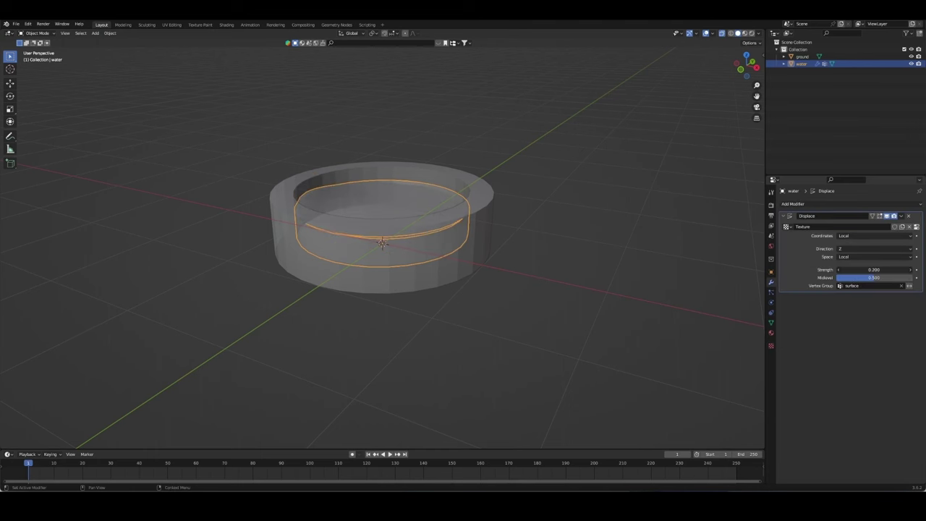
{"action": "mouse_move", "coordinate": [626, 265]}
{"action": "middle_mouse_down"}
{"action": "mouse_move", "coordinate": [496, 304]}
{"action": "mouse_move", "coordinate": [424, 285]}
{"action": "mouse_move", "coordinate": [499, 251]}
{"action": "mouse_move", "coordinate": [629, 240]}
{"action": "mouse_move", "coordinate": [669, 252]}
{"action": "mouse_move", "coordinate": [651, 237]}
{"action": "middle_mouse_up"}
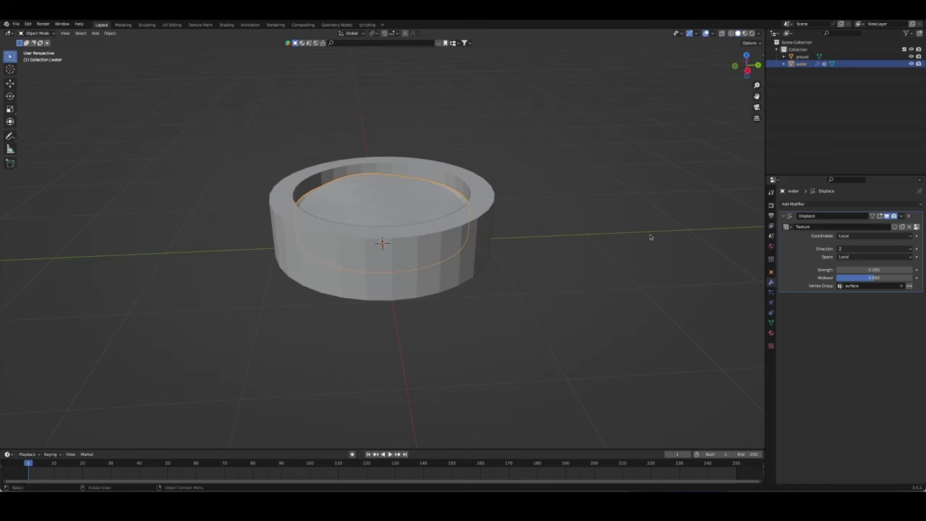
{"action": "mouse_move", "coordinate": [863, 268]}
{"action": "left_mouse_down"}
{"action": "mouse_move", "coordinate": [828, 271]}
{"action": "mouse_move", "coordinate": [843, 269]}
{"action": "left_mouse_up"}
Step: Set Clouds size 1.39 and depth 14, Displace strength 0.400, and raise the midlevel
{"action": "left_click", "coordinate": [770, 345]}
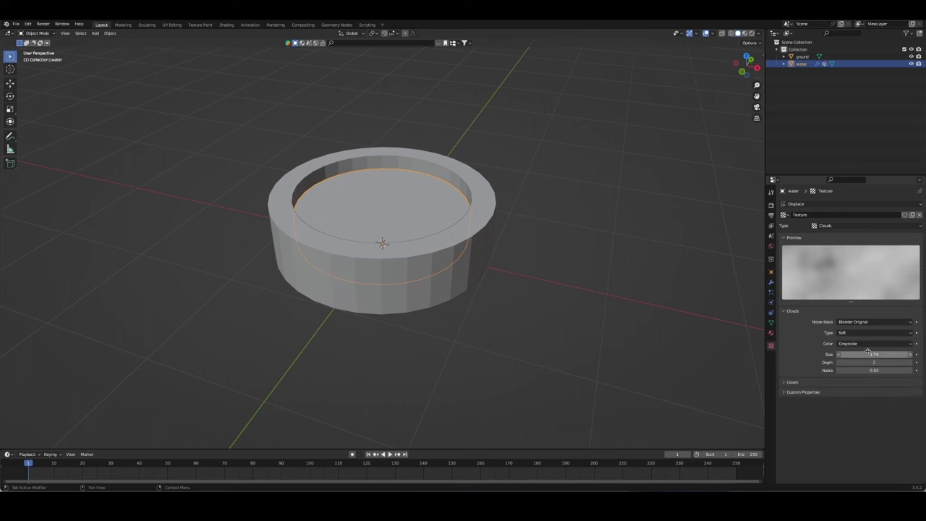
{"action": "left_click", "coordinate": [771, 282]}
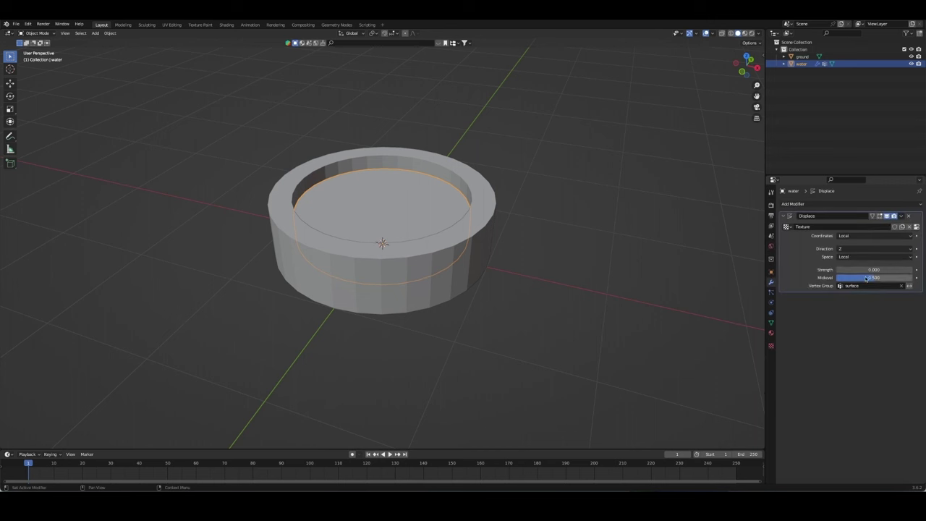
{"action": "left_click_drag", "start_coordinate": [839, 269], "coordinate": [847, 269]}
{"action": "left_click", "coordinate": [771, 345]}
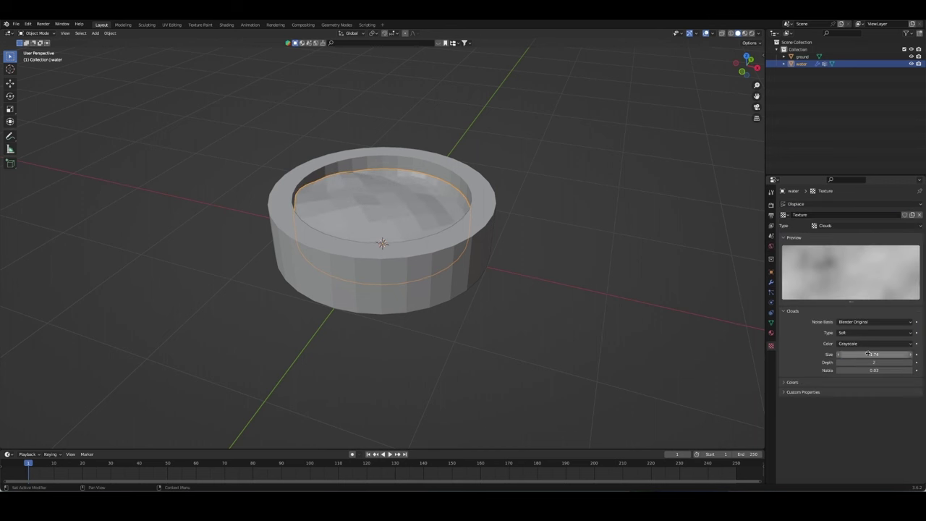
{"action": "mouse_move", "coordinate": [874, 354]}
{"action": "left_mouse_down"}
{"action": "mouse_move", "coordinate": [846, 353]}
{"action": "mouse_move", "coordinate": [893, 360]}
{"action": "left_mouse_up"}
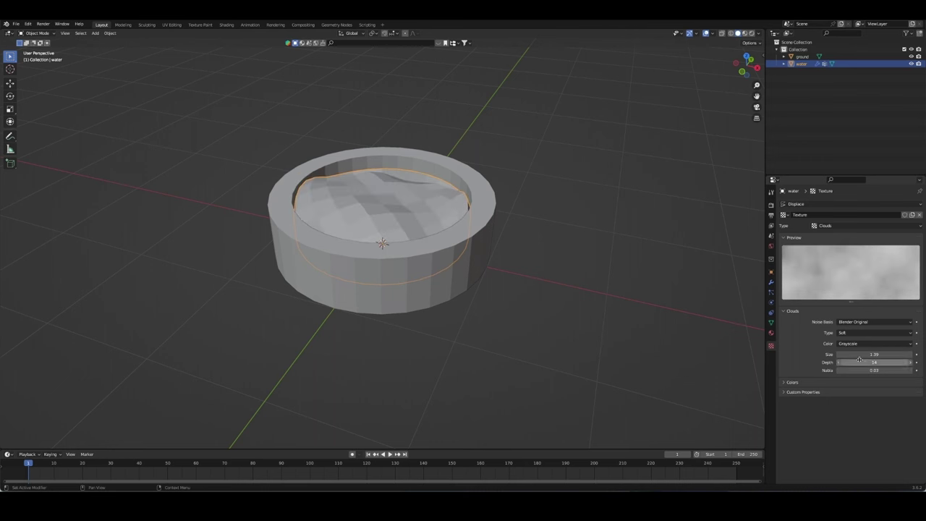
{"action": "left_click", "coordinate": [771, 283]}
{"action": "mouse_move", "coordinate": [873, 277]}
{"action": "left_mouse_down"}
{"action": "mouse_move", "coordinate": [890, 277]}
{"action": "mouse_move", "coordinate": [846, 270]}
{"action": "mouse_move", "coordinate": [889, 269]}
{"action": "left_mouse_up"}
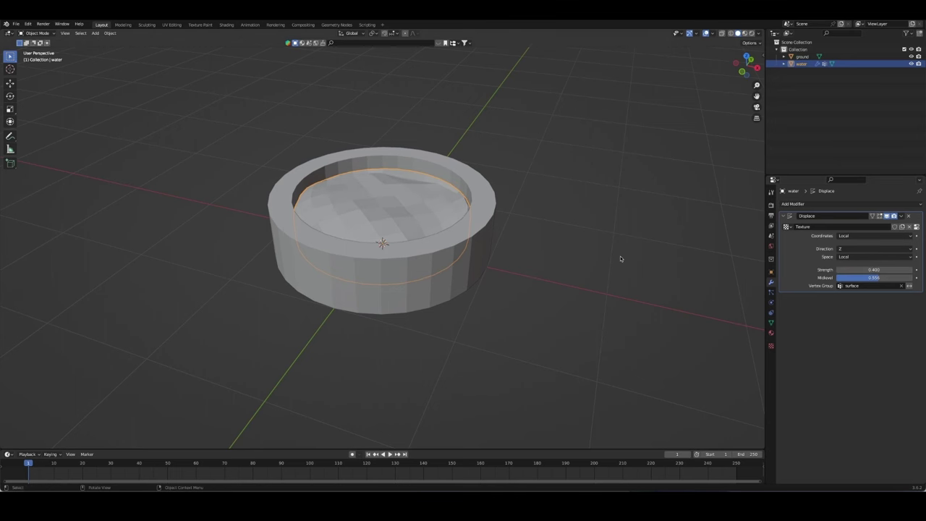
{"action": "mouse_move", "coordinate": [620, 255]}
{"action": "middle_mouse_down"}
{"action": "mouse_move", "coordinate": [713, 273]}
{"action": "mouse_move", "coordinate": [607, 260]}
{"action": "middle_mouse_up"}
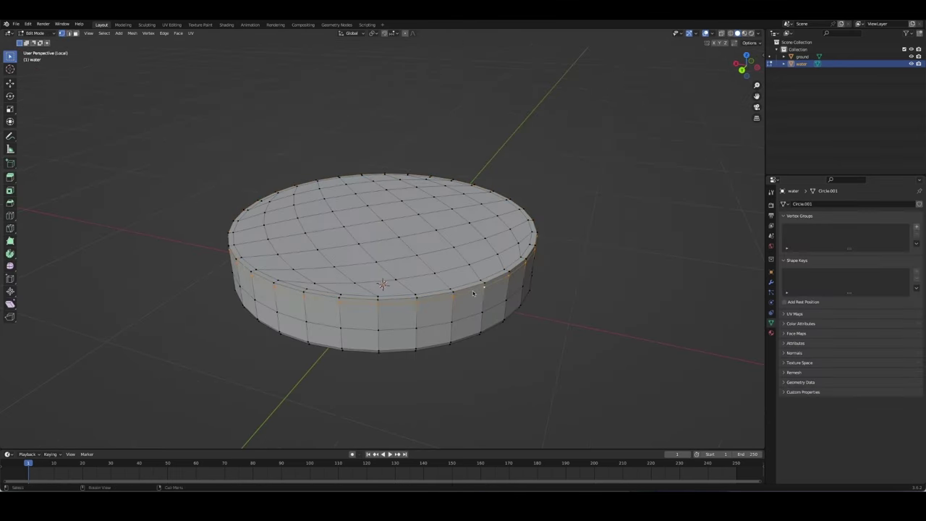
Step: Dissolve the extra edge loop on the water disc
{"action": "right_click", "coordinate": [473, 337]}
{"action": "left_click", "coordinate": [473, 338]}
{"action": "right_click", "coordinate": [471, 300]}
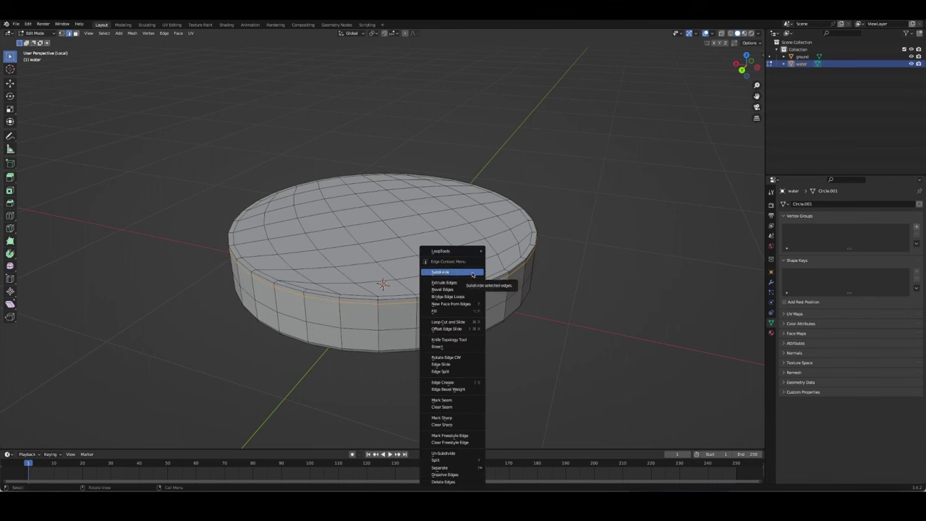
{"action": "left_click", "coordinate": [470, 280]}
{"action": "right_click", "coordinate": [478, 289]}
{"action": "key", "text": "ctrl+z"}
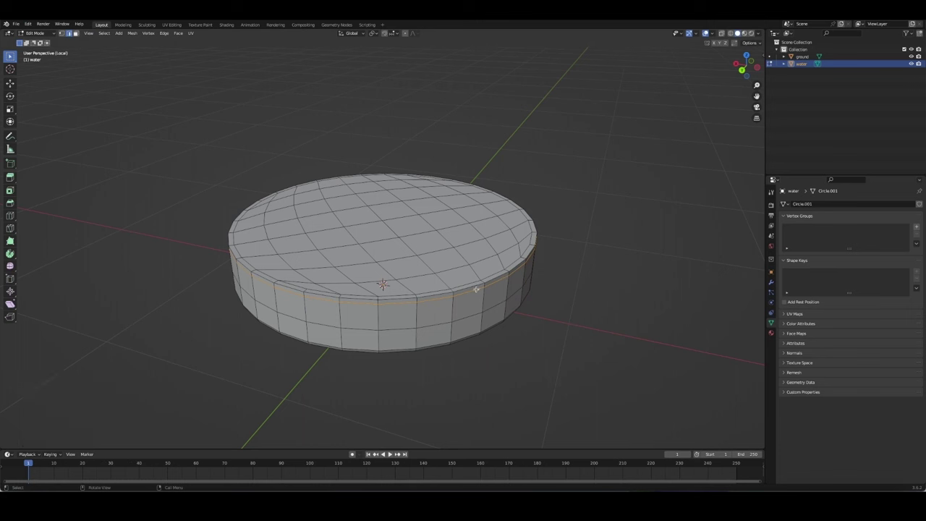
{"action": "right_click", "coordinate": [477, 290]}
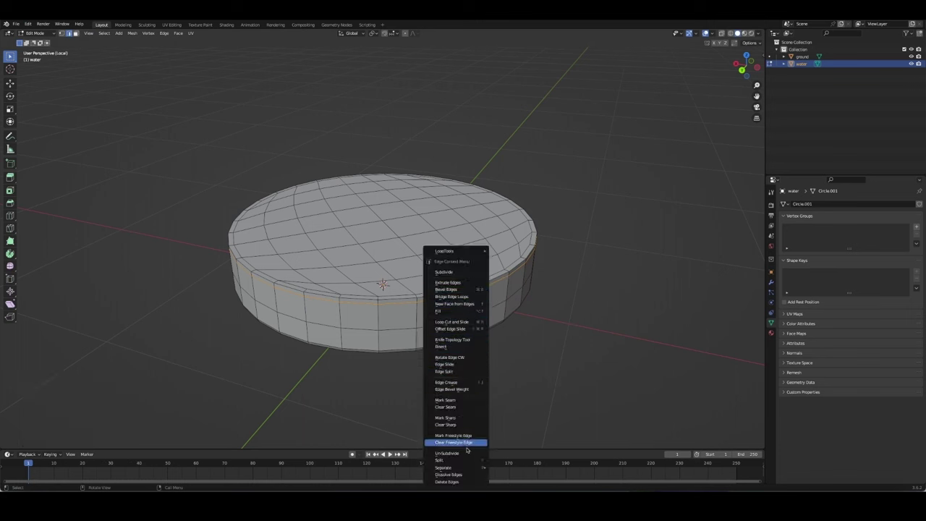
{"action": "left_click", "coordinate": [461, 475]}
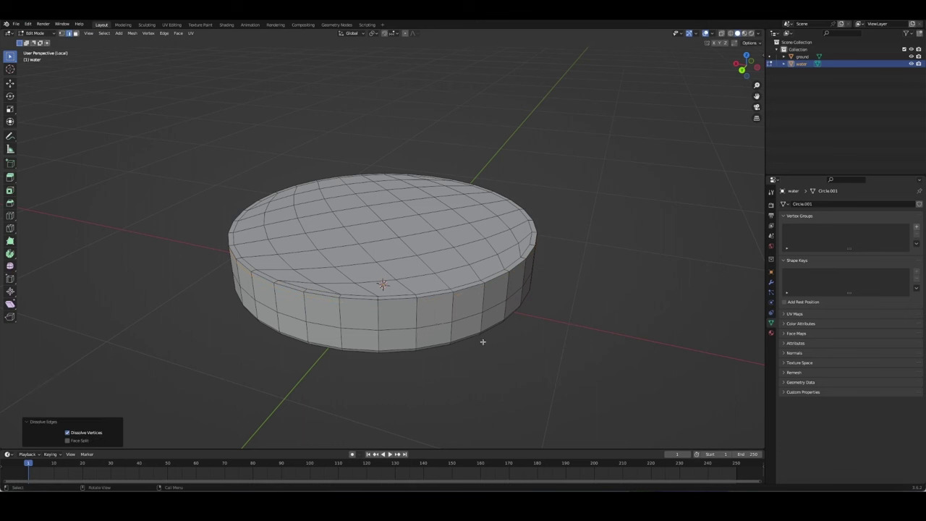
Step: Bevel the water disc's top rim edge loop with 2 segments
{"action": "left_click", "coordinate": [465, 290], "text": "alt"}
{"action": "key", "text": "ctrl+b"}
{"action": "left_click", "coordinate": [466, 285]}
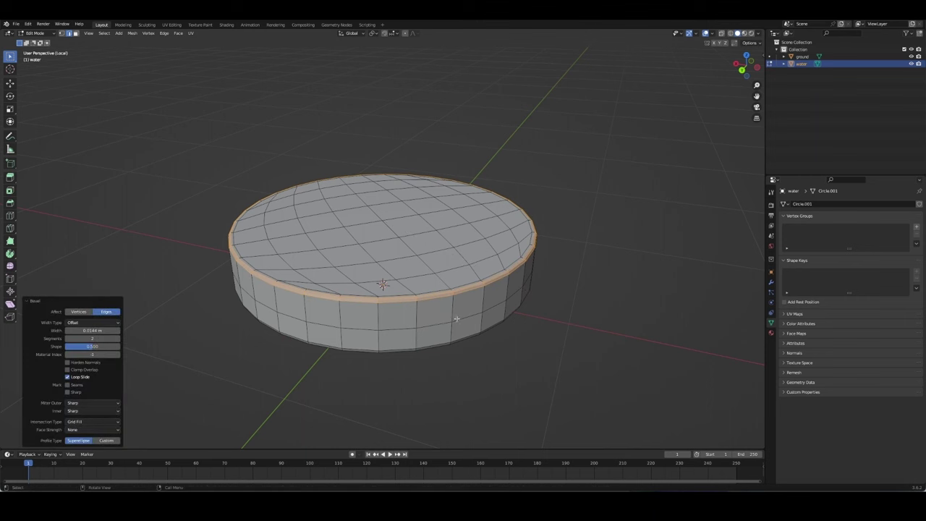
{"action": "middle_click_drag", "start_coordinate": [457, 319], "coordinate": [466, 302], "text": "alt"}
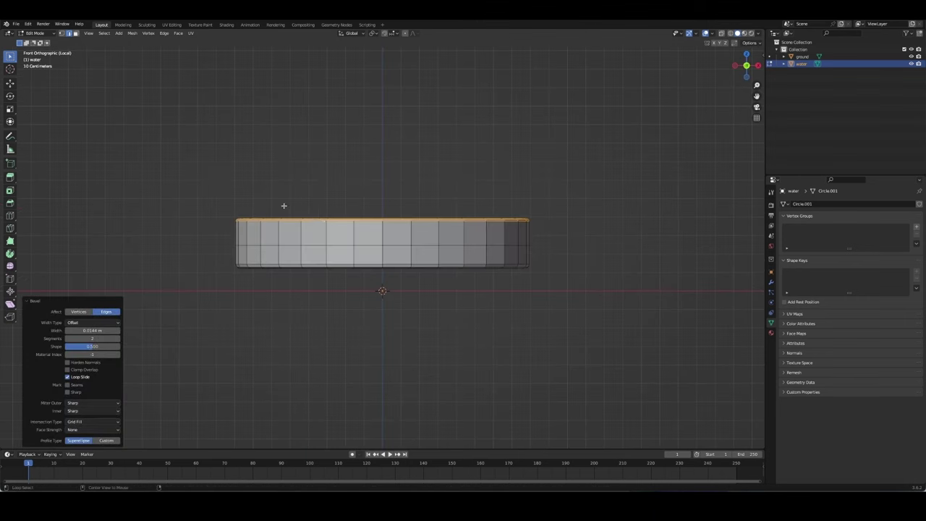
Step: Select the disc's top faces and give them a new 'surface' vertex group
{"action": "key", "text": "3"}
{"action": "left_click_drag", "start_coordinate": [195, 181], "coordinate": [577, 229]}
{"action": "middle_click_drag", "start_coordinate": [576, 229], "coordinate": [438, 207]}
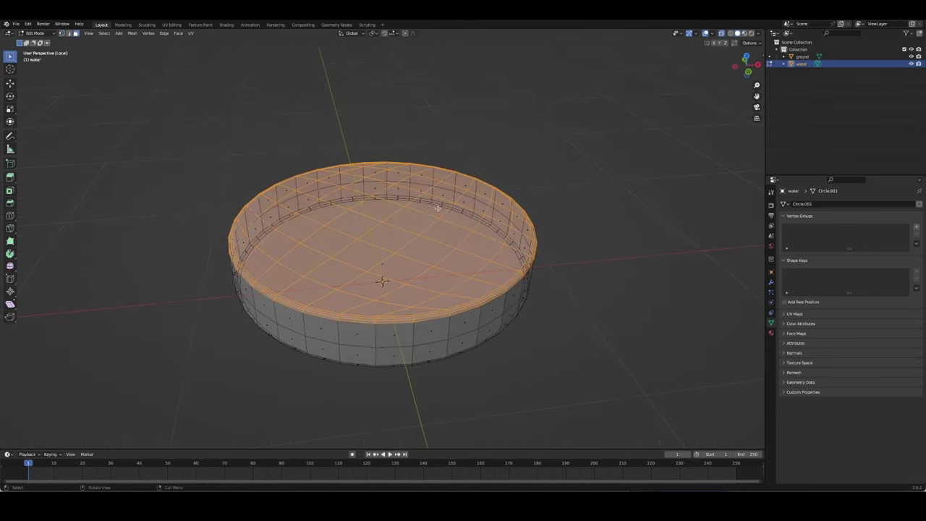
{"action": "key", "text": "1"}
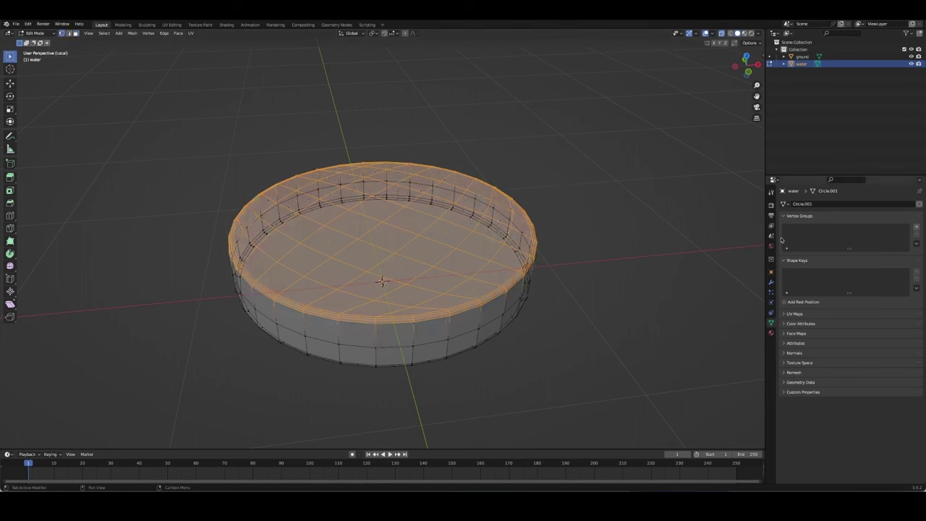
{"action": "left_click", "coordinate": [771, 283]}
{"action": "left_click", "coordinate": [771, 322]}
{"action": "left_click", "coordinate": [918, 228]}
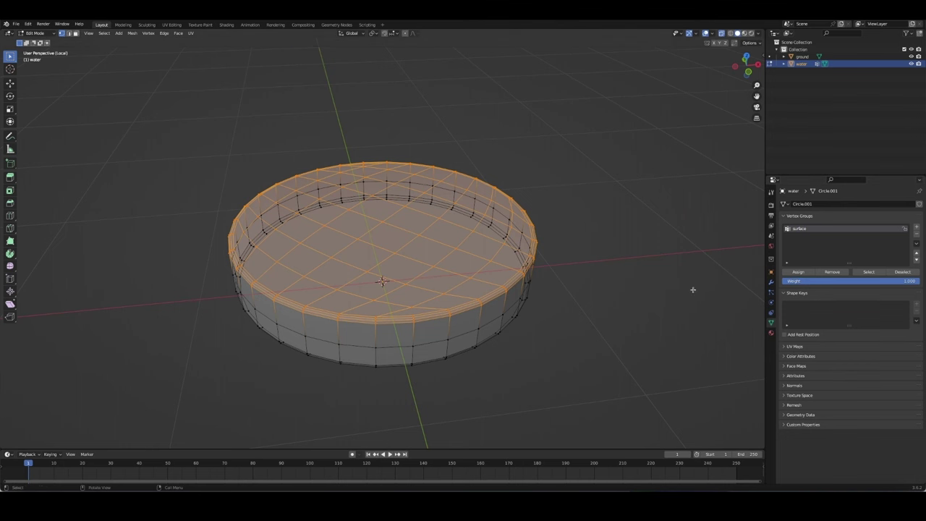
{"action": "key", "text": "Tab"}
Step: Add an edge loop around the disc's side and return to Object Mode
{"action": "middle_click_drag", "start_coordinate": [692, 290], "coordinate": [636, 279]}
{"action": "key", "text": "Tab"}
{"action": "key", "text": "alt+a"}
{"action": "left_click", "coordinate": [454, 280], "text": "alt"}
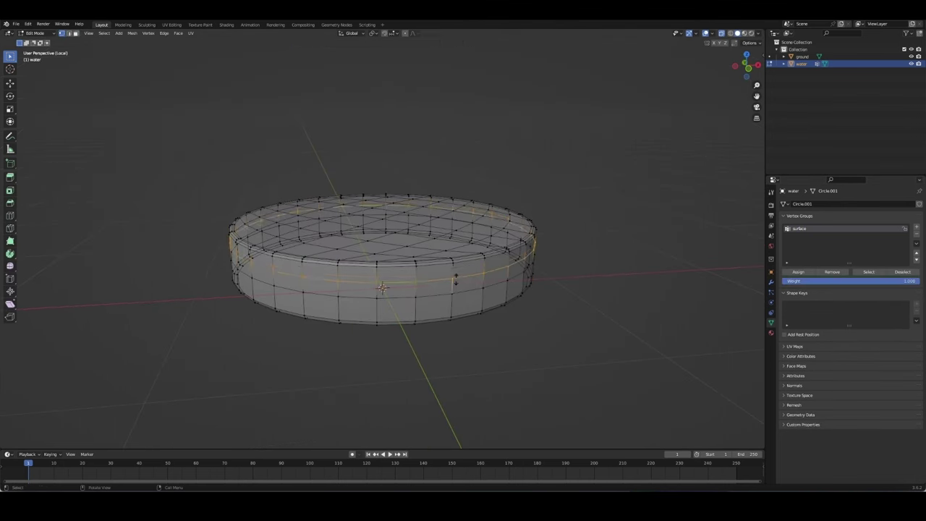
{"action": "left_click_drag", "start_coordinate": [455, 279], "coordinate": [467, 302]}
{"action": "key", "text": "Tab"}
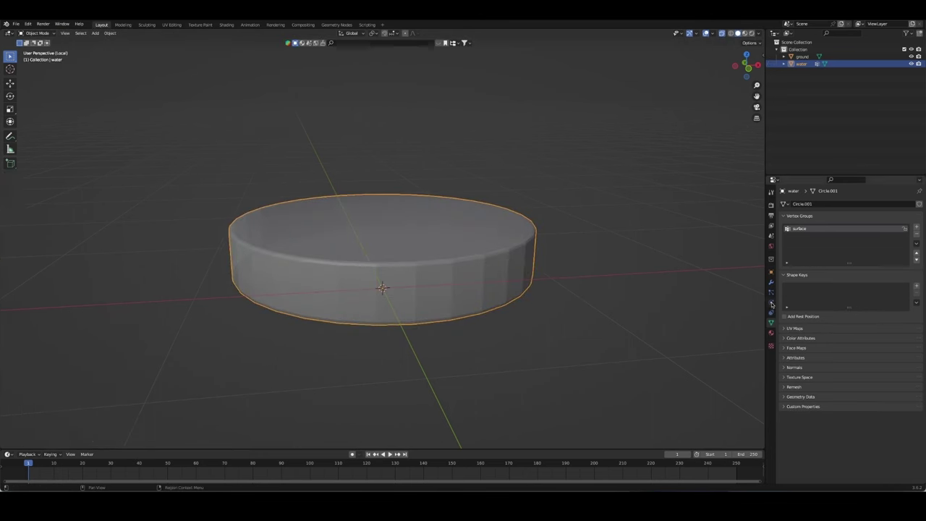
Step: Add a Displace modifier to the water along Z, limited to the 'surface' vertex group
{"action": "left_click", "coordinate": [770, 282]}
{"action": "left_click", "coordinate": [792, 203]}
{"action": "left_click", "coordinate": [842, 256]}
{"action": "left_click", "coordinate": [875, 248]}
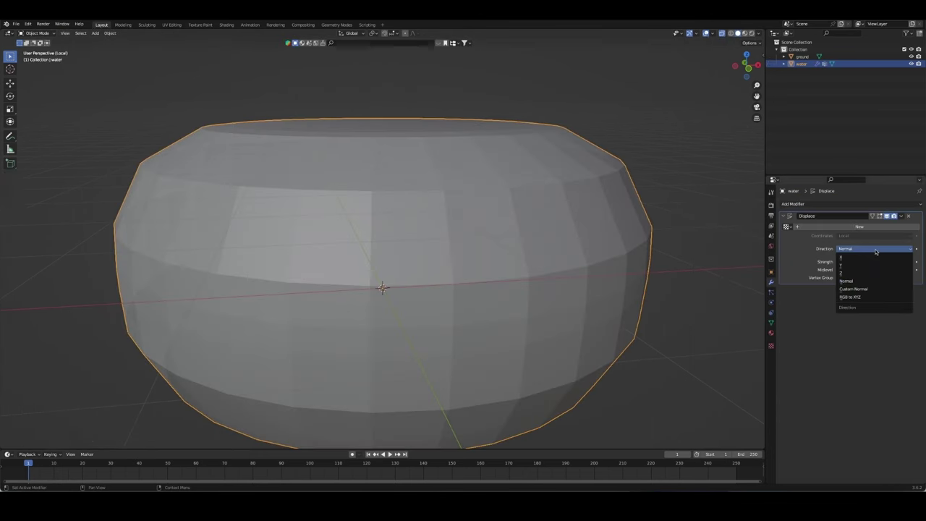
{"action": "left_click", "coordinate": [866, 273]}
{"action": "left_click", "coordinate": [872, 286]}
{"action": "left_click", "coordinate": [862, 297]}
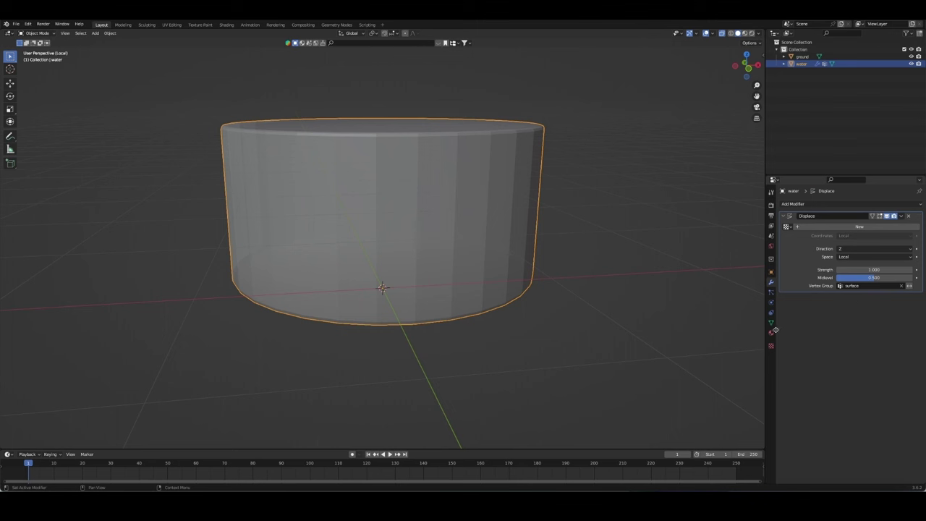
Step: Create a new Clouds texture for the displacement and enlarge its noise size
{"action": "left_click", "coordinate": [825, 227]}
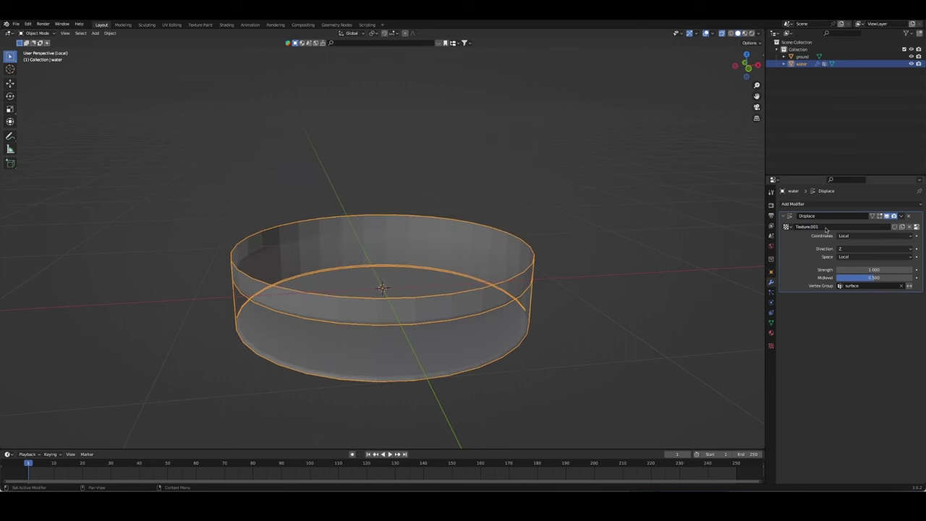
{"action": "left_click", "coordinate": [917, 227]}
{"action": "left_click", "coordinate": [832, 226]}
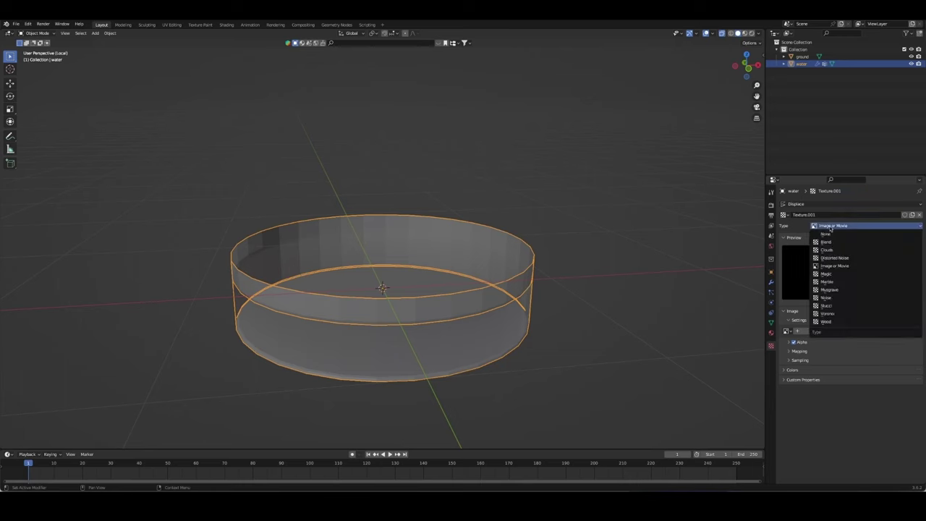
{"action": "left_click", "coordinate": [831, 244]}
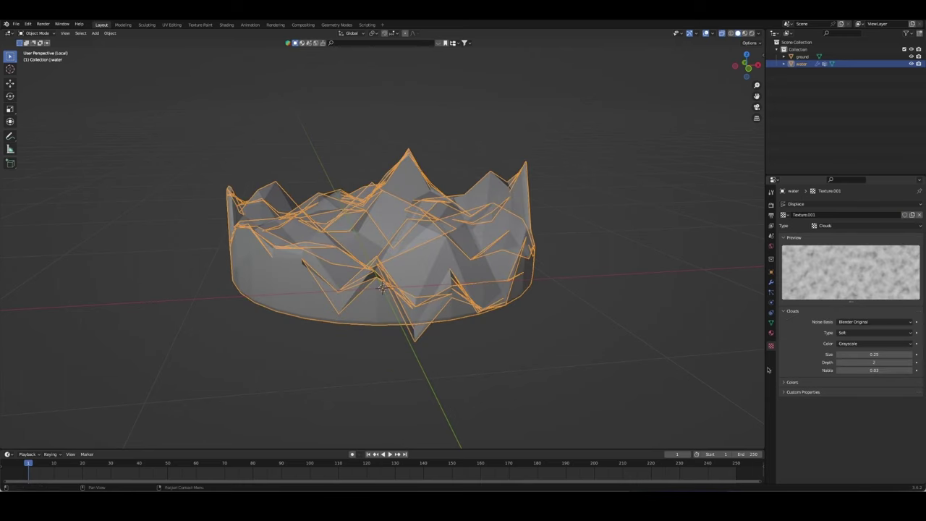
{"action": "mouse_move", "coordinate": [874, 354]}
{"action": "left_mouse_down"}
{"action": "mouse_move", "coordinate": [864, 354]}
{"action": "mouse_move", "coordinate": [897, 354]}
{"action": "mouse_move", "coordinate": [887, 353]}
{"action": "left_mouse_up"}
{"action": "left_click_drag", "start_coordinate": [874, 353], "coordinate": [890, 353]}
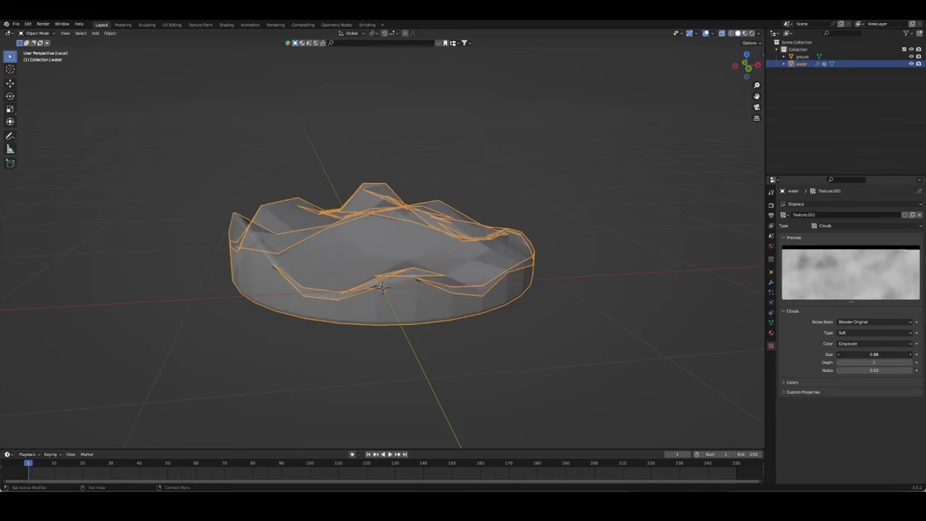
Step: Try Displace strengths of 0.200 and 0.270, then shrink the Clouds size to 0.35
{"action": "left_click", "coordinate": [770, 282]}
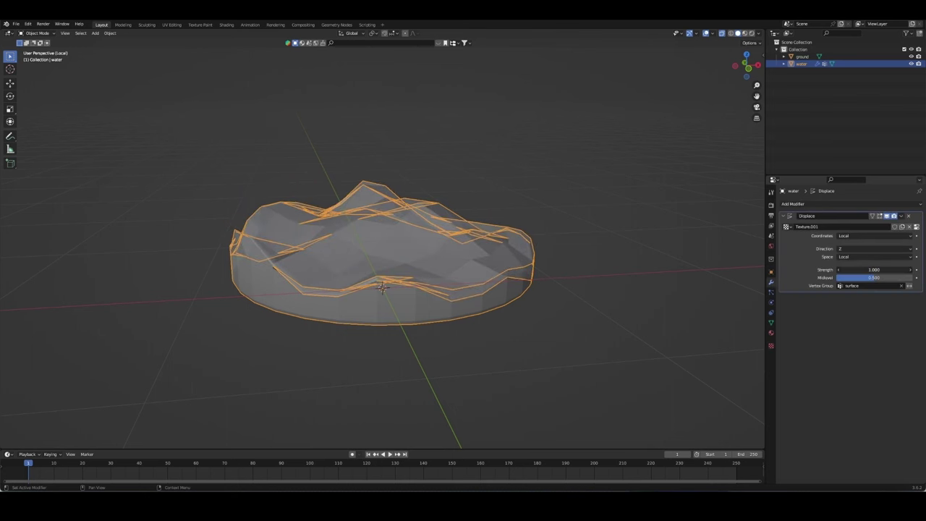
{"action": "left_click_drag", "start_coordinate": [874, 269], "coordinate": [854, 269]}
{"action": "mouse_move", "coordinate": [609, 290]}
{"action": "middle_mouse_down"}
{"action": "mouse_move", "coordinate": [567, 284]}
{"action": "mouse_move", "coordinate": [654, 294]}
{"action": "middle_mouse_up"}
{"action": "left_click_drag", "start_coordinate": [858, 269], "coordinate": [889, 269]}
{"action": "left_click", "coordinate": [770, 345]}
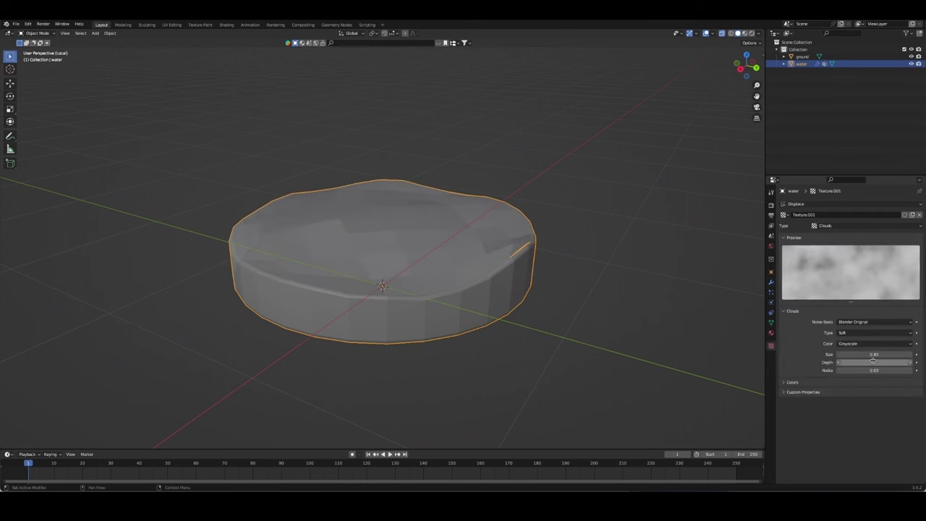
{"action": "mouse_move", "coordinate": [874, 354]}
{"action": "left_mouse_down"}
{"action": "mouse_move", "coordinate": [853, 353]}
{"action": "mouse_move", "coordinate": [865, 354]}
{"action": "left_mouse_up"}
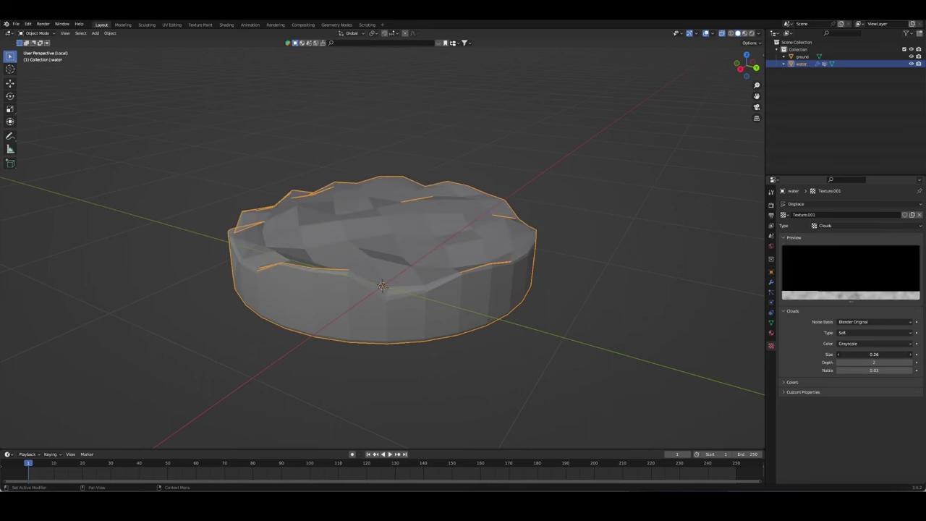
Step: Settle the Displace strength at 0.080 for gentle ripples
{"action": "mouse_move", "coordinate": [756, 297]}
{"action": "middle_mouse_down"}
{"action": "mouse_move", "coordinate": [627, 287]}
{"action": "mouse_move", "coordinate": [673, 263]}
{"action": "mouse_move", "coordinate": [719, 299]}
{"action": "middle_mouse_up"}
{"action": "left_click", "coordinate": [770, 282]}
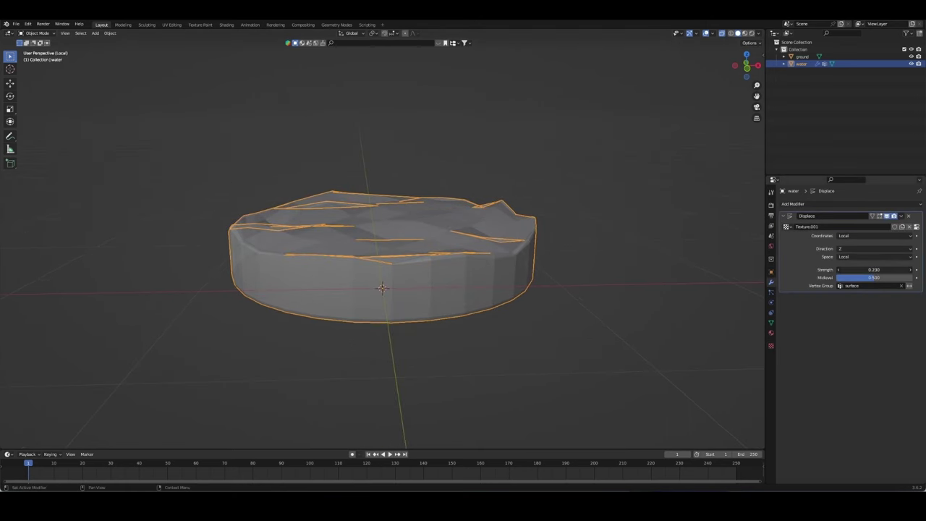
{"action": "left_click_drag", "start_coordinate": [873, 269], "coordinate": [764, 266]}
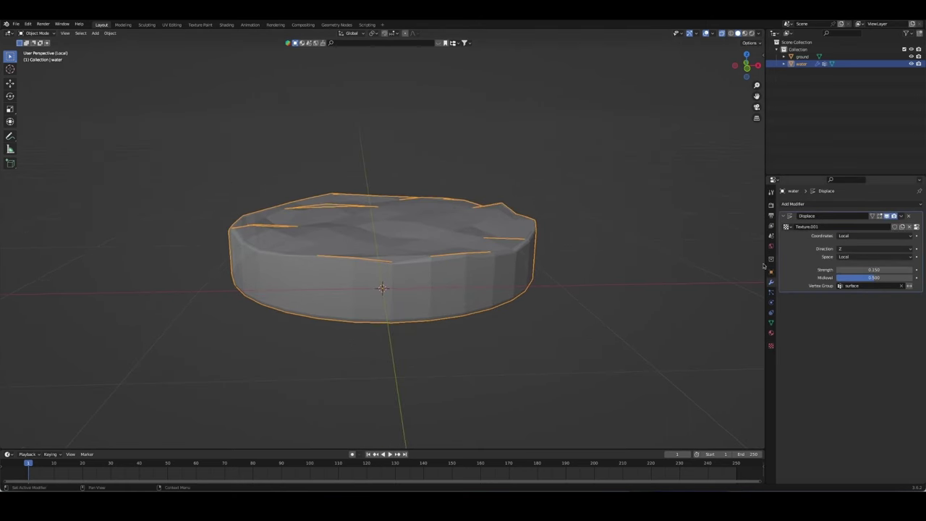
{"action": "left_click_drag", "start_coordinate": [864, 269], "coordinate": [832, 269]}
{"action": "mouse_move", "coordinate": [636, 282]}
{"action": "middle_mouse_down"}
{"action": "mouse_move", "coordinate": [557, 287]}
{"action": "mouse_move", "coordinate": [591, 302]}
{"action": "middle_mouse_up"}
Step: Leave local view, select the ground ring and enter its Edit Mode
{"action": "key", "text": "KP_Divide"}
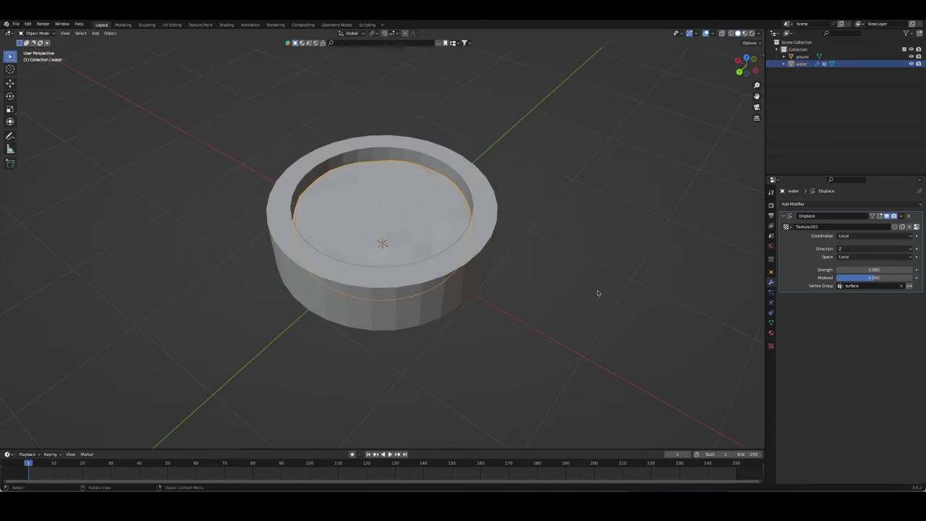
{"action": "left_click", "coordinate": [579, 293]}
{"action": "mouse_move", "coordinate": [579, 292]}
{"action": "middle_mouse_down"}
{"action": "mouse_move", "coordinate": [449, 257]}
{"action": "mouse_move", "coordinate": [522, 194]}
{"action": "middle_mouse_up"}
{"action": "key", "text": "Tab"}
{"action": "key", "text": "Tab"}
{"action": "left_click", "coordinate": [434, 249]}
{"action": "key", "text": "Tab"}
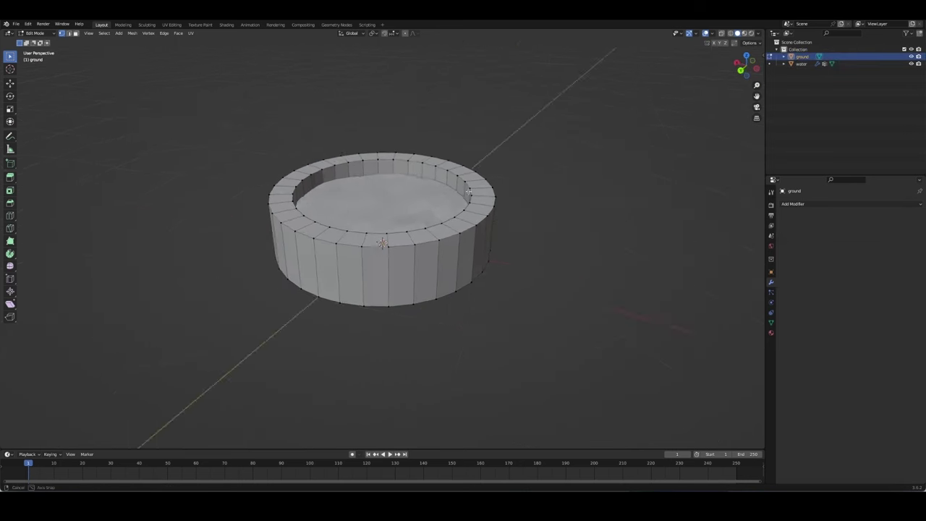
Step: Add a centered loop cut around the middle of the ground ring
{"action": "middle_click_drag", "start_coordinate": [415, 180], "coordinate": [441, 253]}
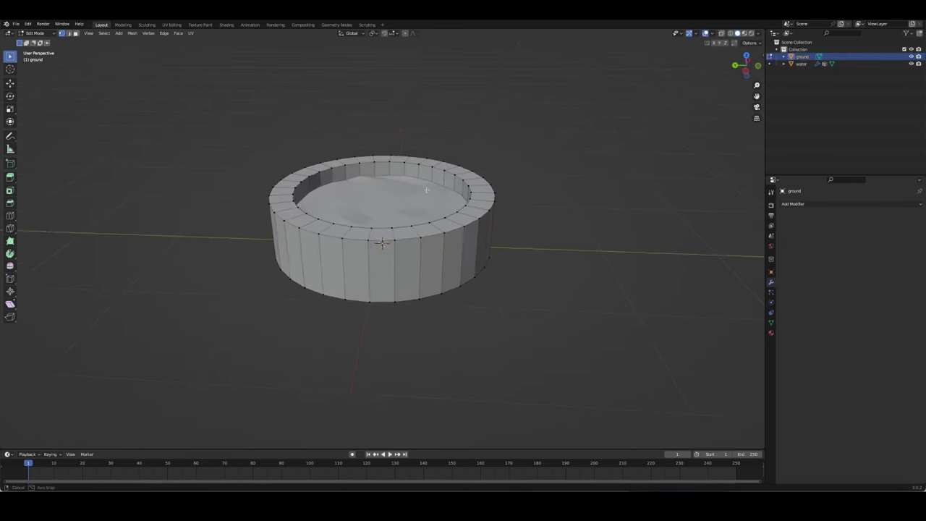
{"action": "key", "text": "ctrl+r"}
{"action": "left_click", "coordinate": [434, 275]}
{"action": "right_click", "coordinate": [434, 275]}
{"action": "key", "text": "ctrl+z"}
{"action": "key", "text": "ctrl+r"}
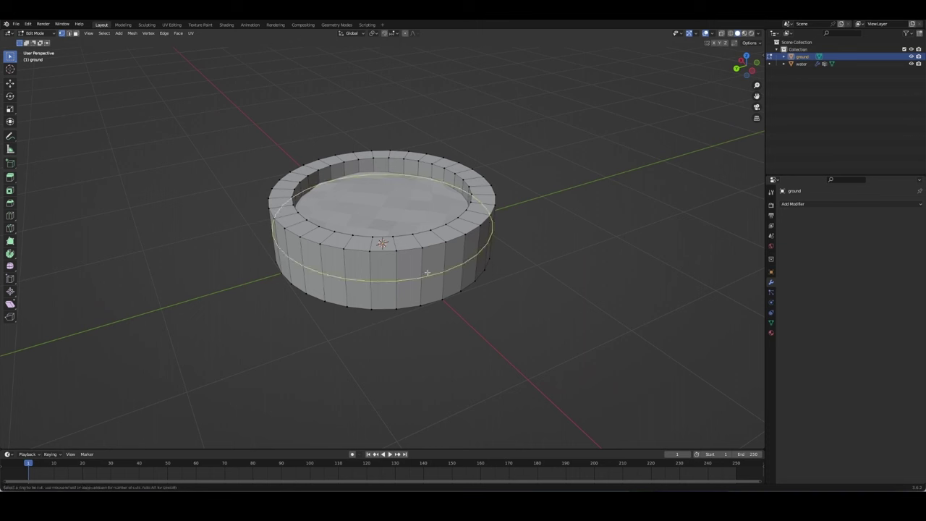
{"action": "left_click", "coordinate": [427, 272]}
{"action": "right_click", "coordinate": [429, 254]}
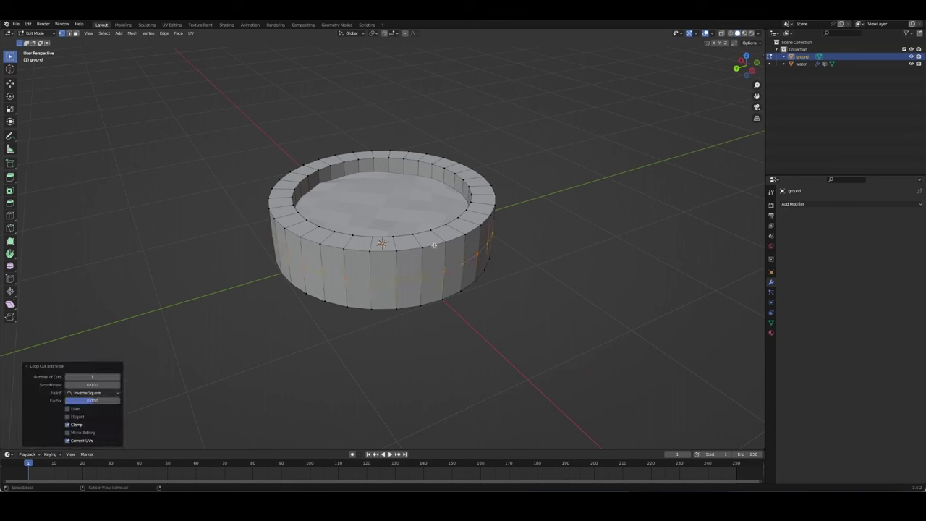
Step: Bevel the top outer rim edge loop and a second rim edge loop
{"action": "left_click", "coordinate": [433, 245], "text": "alt"}
{"action": "key", "text": "ctrl+b"}
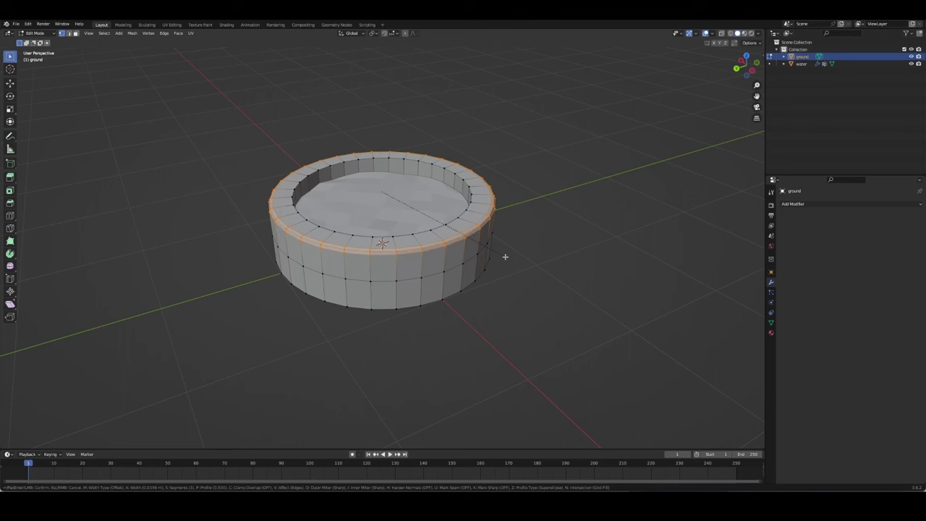
{"action": "left_click", "coordinate": [505, 256]}
{"action": "key", "text": "alt+a"}
{"action": "mouse_move", "coordinate": [427, 316]}
{"action": "middle_mouse_down"}
{"action": "mouse_move", "coordinate": [541, 282]}
{"action": "mouse_move", "coordinate": [484, 275]}
{"action": "mouse_move", "coordinate": [533, 295]}
{"action": "middle_mouse_up"}
{"action": "left_click", "coordinate": [474, 261], "text": "alt"}
{"action": "key", "text": "ctrl+b"}
{"action": "left_click", "coordinate": [520, 281]}
Step: Exit Edit Mode on the ground ring and review the basin
{"action": "key", "text": "Tab"}
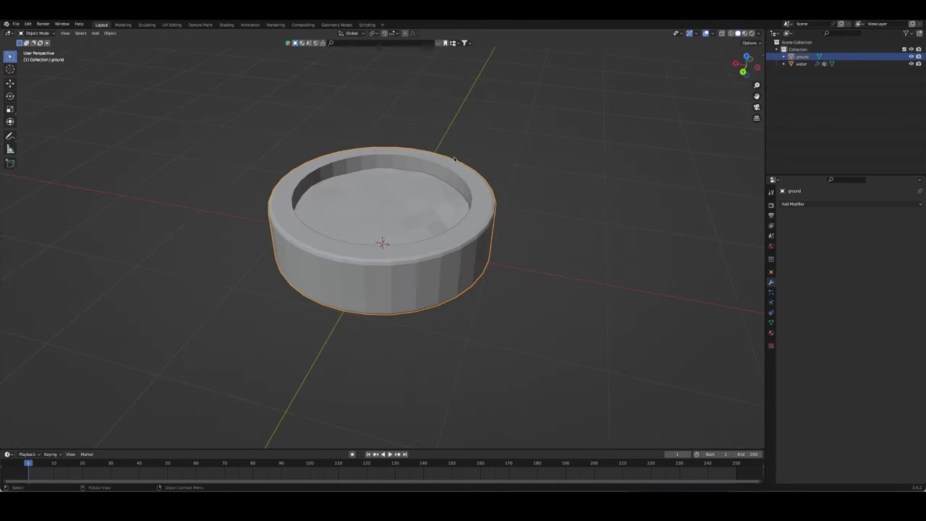
{"action": "key", "text": "Tab"}
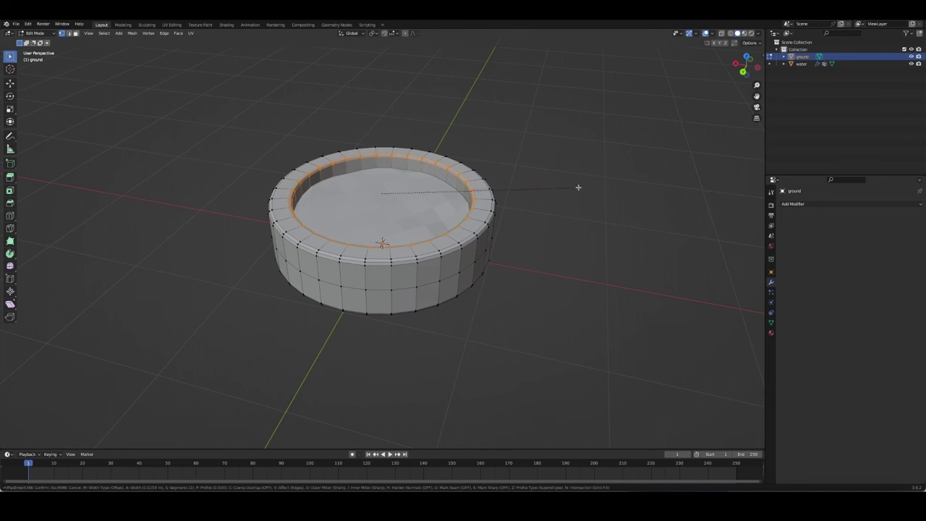
{"action": "key", "text": "Tab"}
{"action": "mouse_move", "coordinate": [572, 209]}
{"action": "middle_mouse_down"}
{"action": "mouse_move", "coordinate": [521, 222]}
{"action": "mouse_move", "coordinate": [549, 239]}
{"action": "middle_mouse_up"}
Step: Select the water and switch its displacement texture to Wood
{"action": "left_click", "coordinate": [802, 64]}
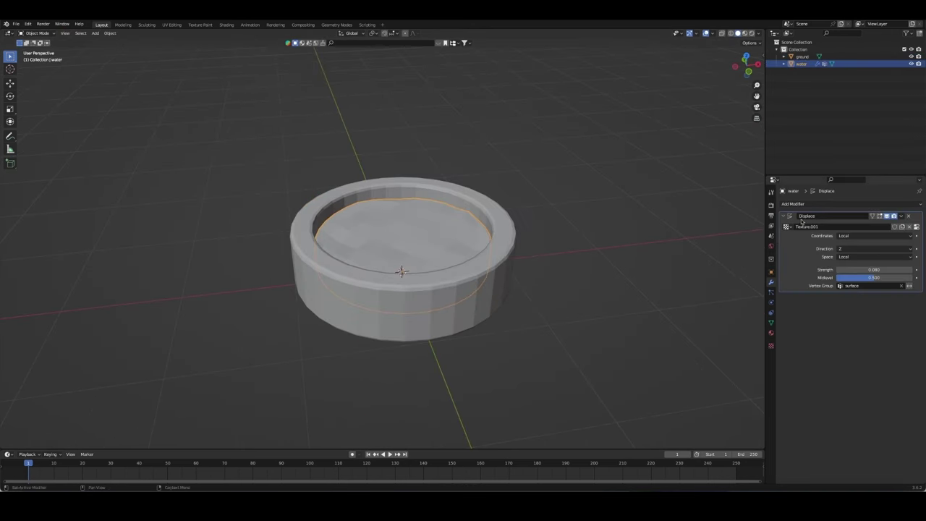
{"action": "left_click", "coordinate": [787, 227]}
{"action": "left_click", "coordinate": [772, 346]}
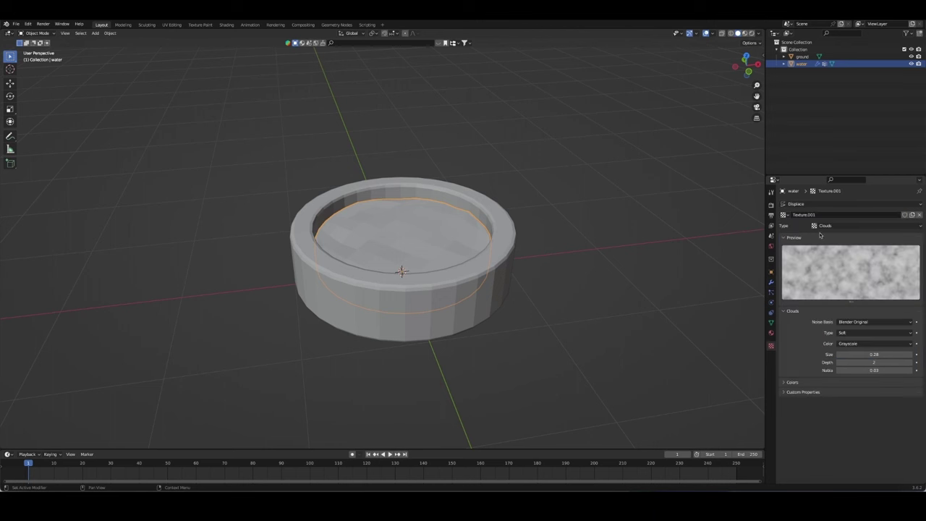
{"action": "left_click", "coordinate": [865, 227]}
{"action": "left_click", "coordinate": [838, 323]}
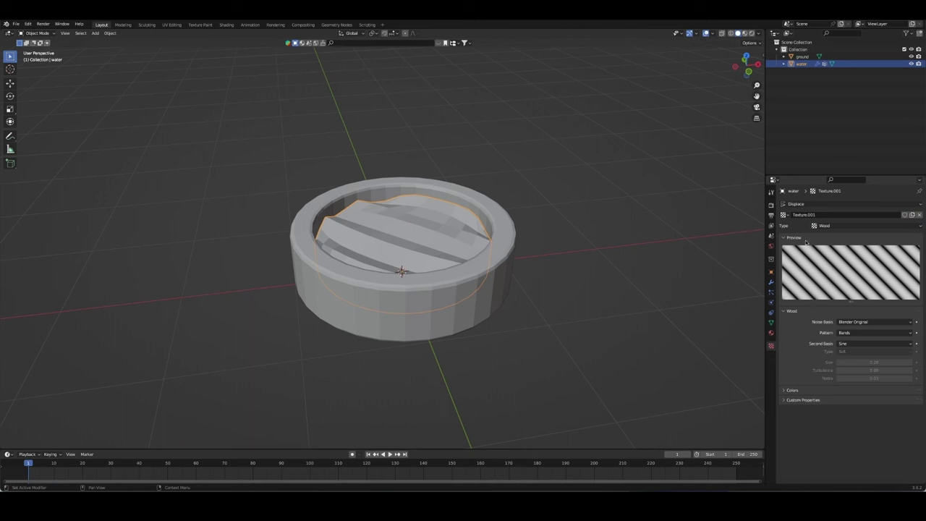
Step: Try Band Noise and Ring Noise wood patterns with larger sizes, settling on Rings
{"action": "left_click", "coordinate": [862, 333]}
{"action": "left_click", "coordinate": [871, 350]}
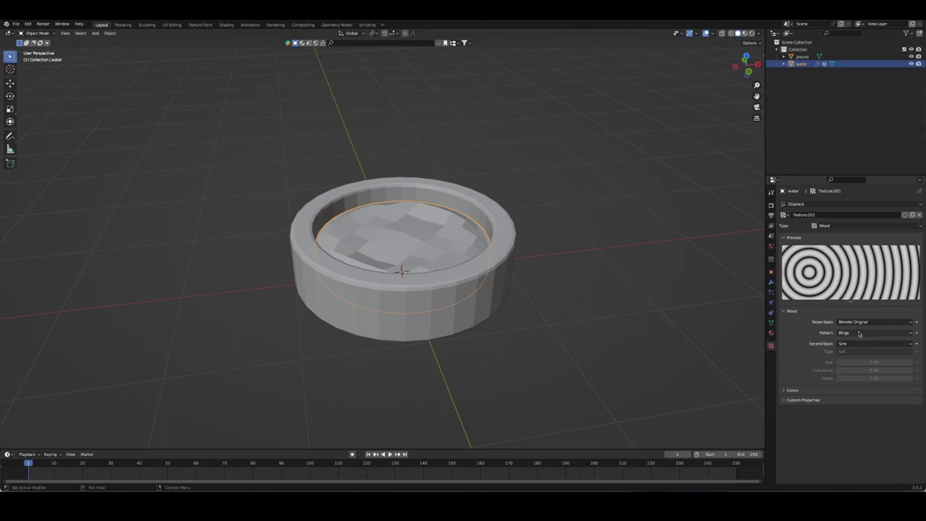
{"action": "left_click", "coordinate": [859, 333]}
{"action": "left_click", "coordinate": [861, 357]}
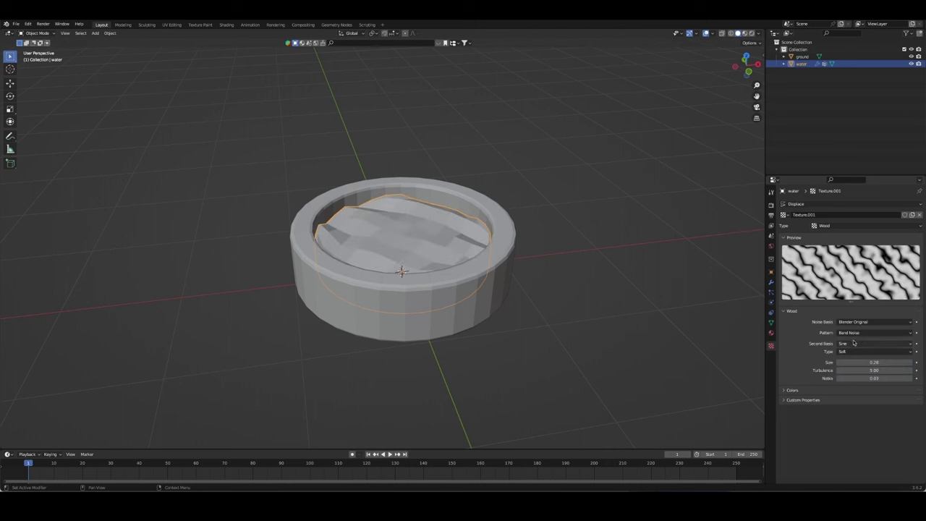
{"action": "left_click_drag", "start_coordinate": [874, 361], "coordinate": [896, 362]}
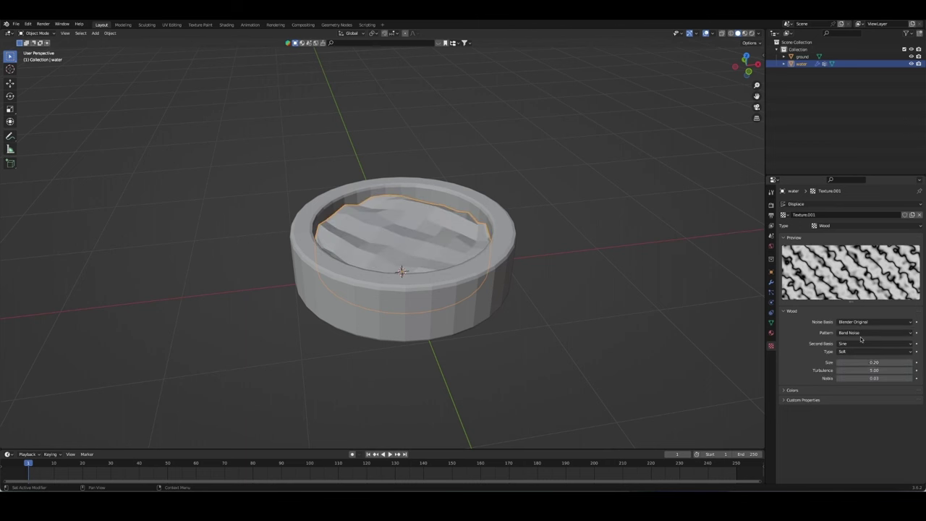
{"action": "left_click", "coordinate": [861, 336]}
{"action": "left_click", "coordinate": [855, 364]}
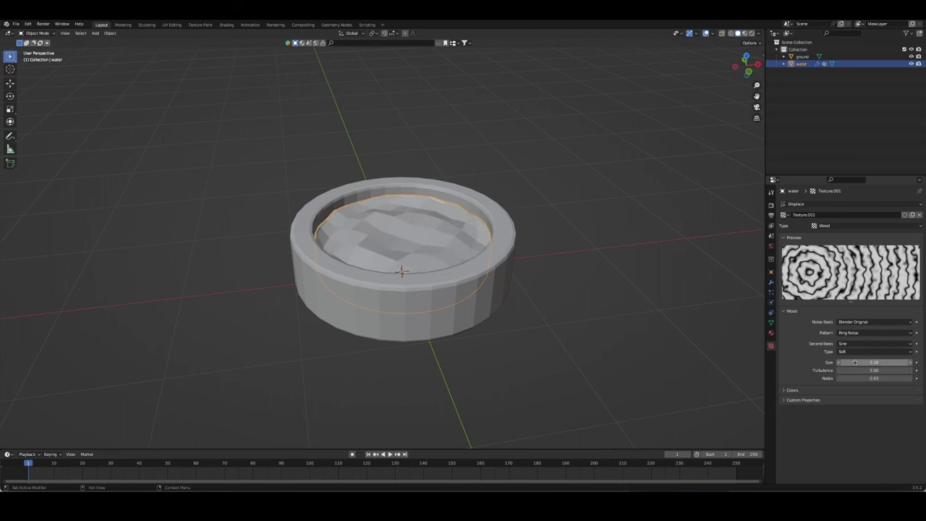
{"action": "left_click_drag", "start_coordinate": [874, 361], "coordinate": [904, 362]}
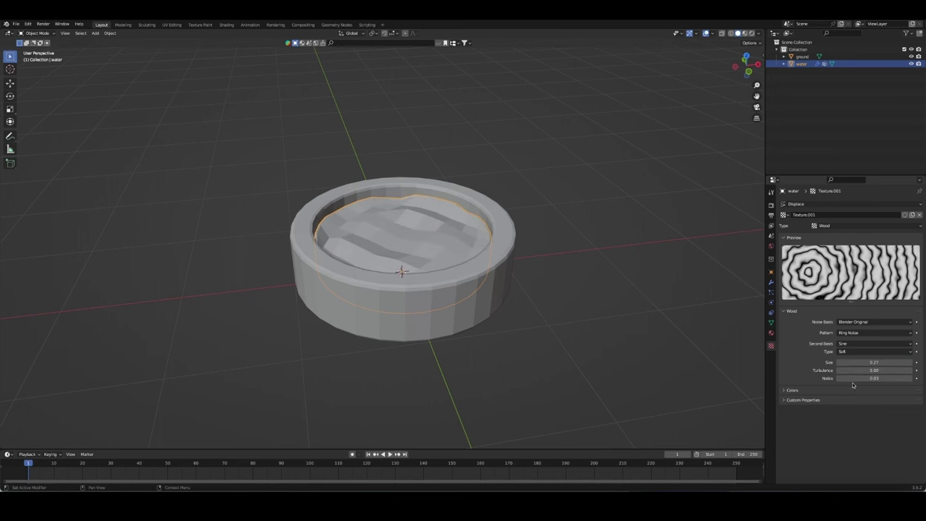
{"action": "left_click", "coordinate": [857, 333]}
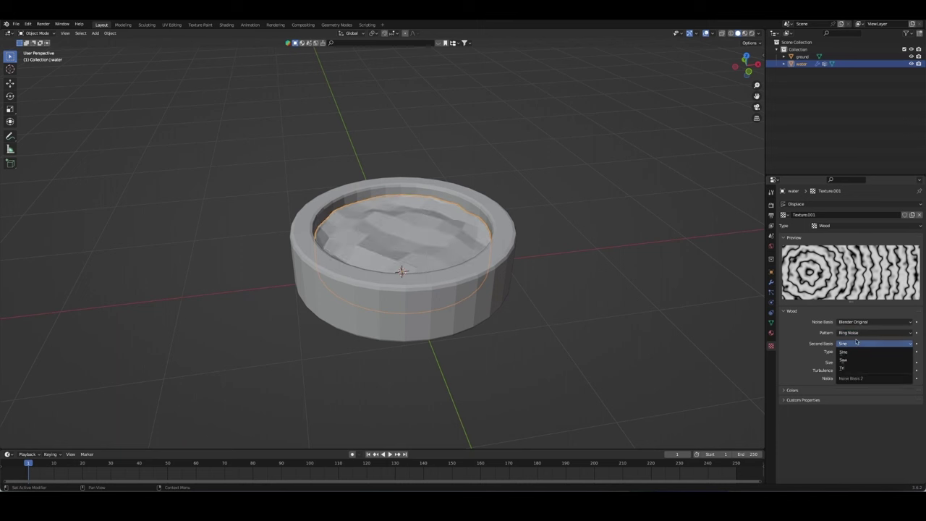
{"action": "left_click", "coordinate": [851, 348]}
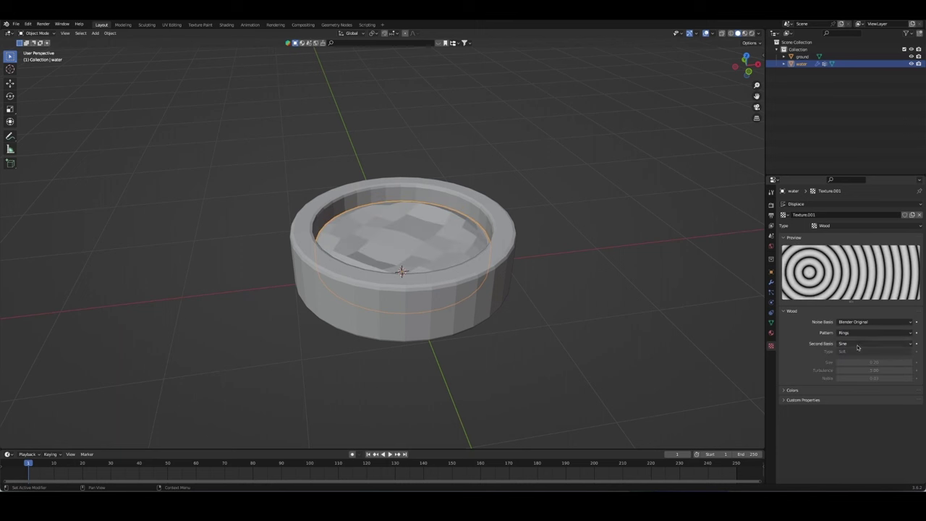
Step: Keep Displace midlevel at 0.500 and the Wood second basis as Sine
{"action": "left_click", "coordinate": [770, 282]}
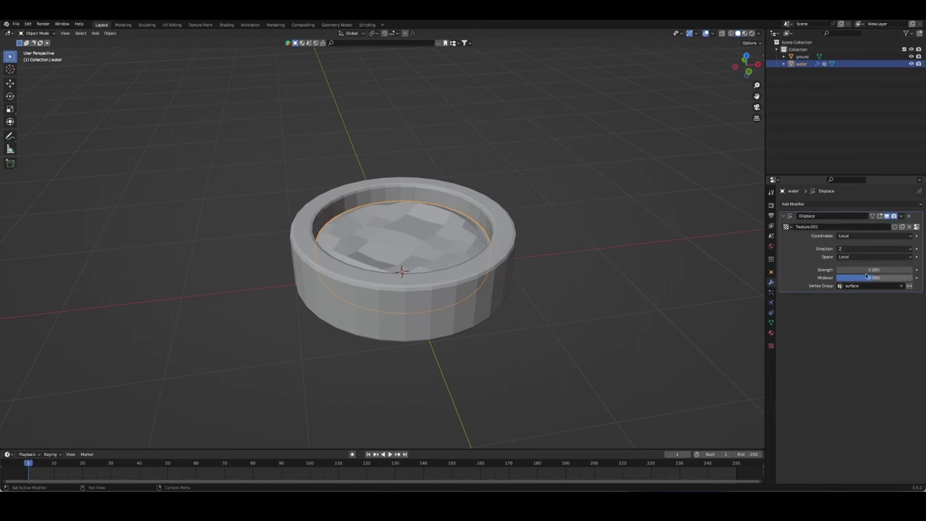
{"action": "left_click_drag", "start_coordinate": [873, 277], "coordinate": [874, 277]}
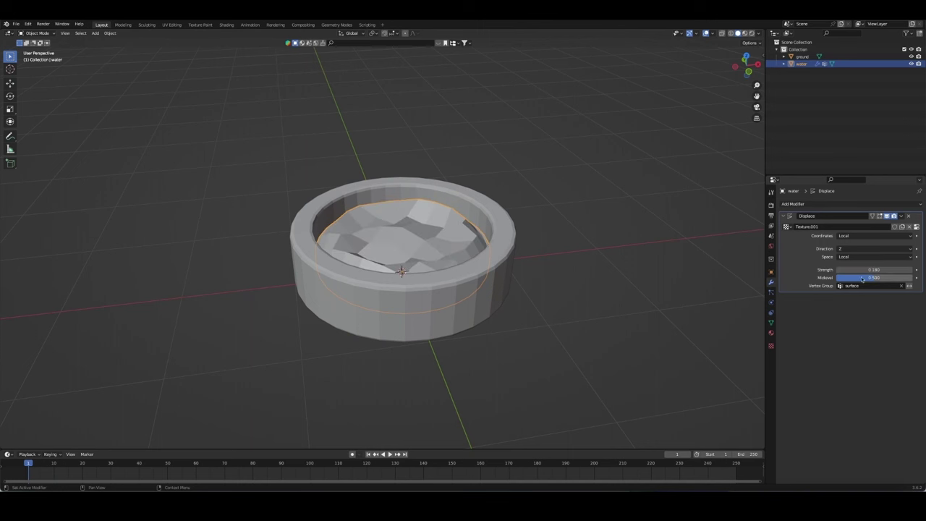
{"action": "left_click", "coordinate": [771, 344]}
{"action": "left_click", "coordinate": [858, 343]}
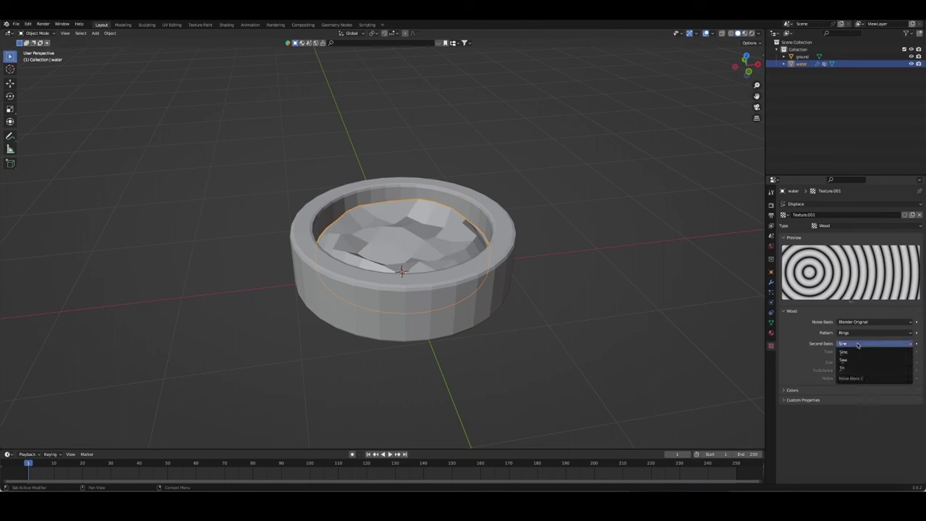
{"action": "left_click", "coordinate": [846, 351]}
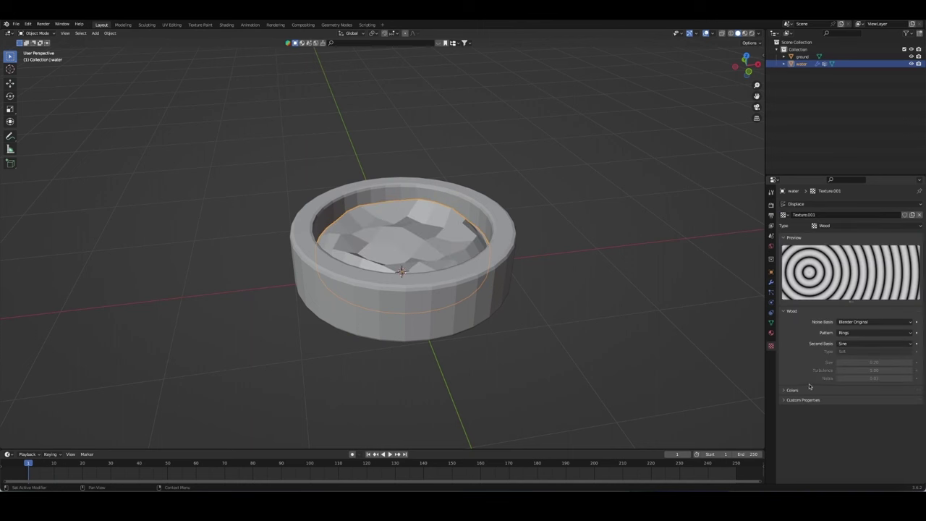
Step: Set the water's Displace strength to 0.120
{"action": "left_click", "coordinate": [770, 281]}
{"action": "left_click_drag", "start_coordinate": [873, 269], "coordinate": [853, 269]}
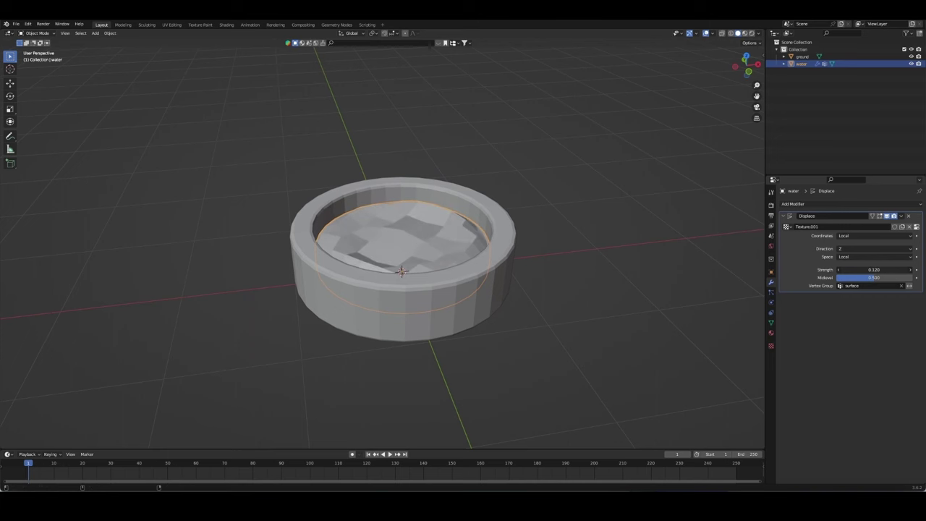
{"action": "left_click_drag", "start_coordinate": [873, 269], "coordinate": [885, 269]}
{"action": "left_click", "coordinate": [677, 300]}
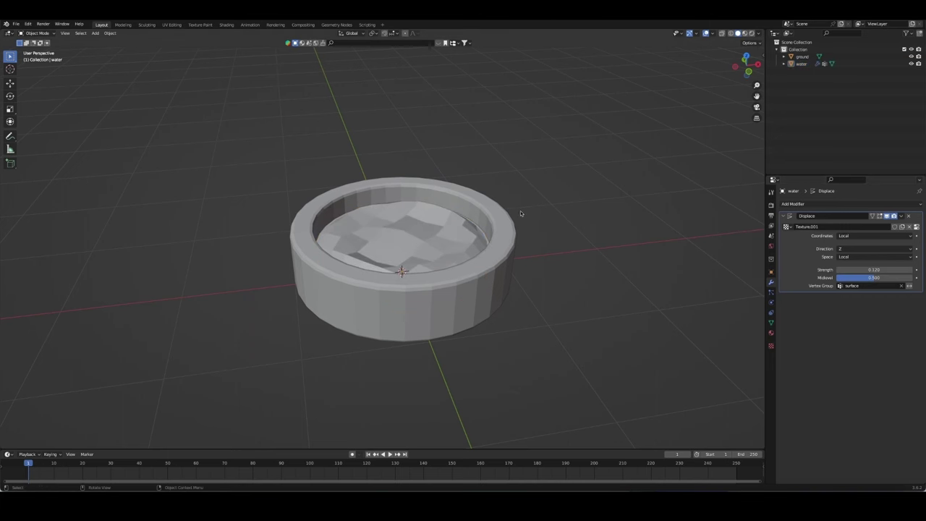
{"action": "mouse_move", "coordinate": [520, 210]}
{"action": "middle_mouse_down"}
{"action": "mouse_move", "coordinate": [564, 275]}
{"action": "mouse_move", "coordinate": [451, 265]}
{"action": "mouse_move", "coordinate": [594, 306]}
{"action": "middle_mouse_up"}
Step: Isolate the water in local view and set the Displace vertex group to 'surface'
{"action": "left_click", "coordinate": [451, 264]}
{"action": "key", "text": "KP_Divide"}
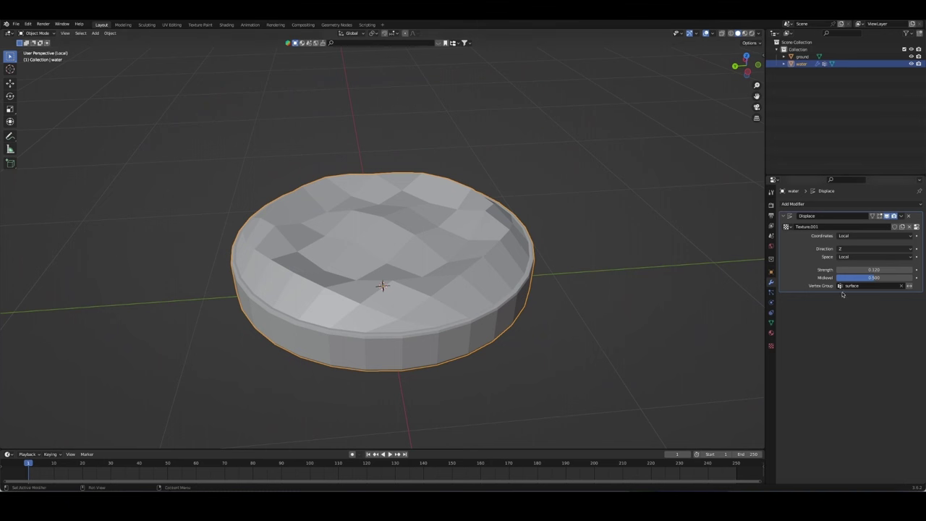
{"action": "left_click", "coordinate": [903, 286]}
{"action": "left_click", "coordinate": [902, 285]}
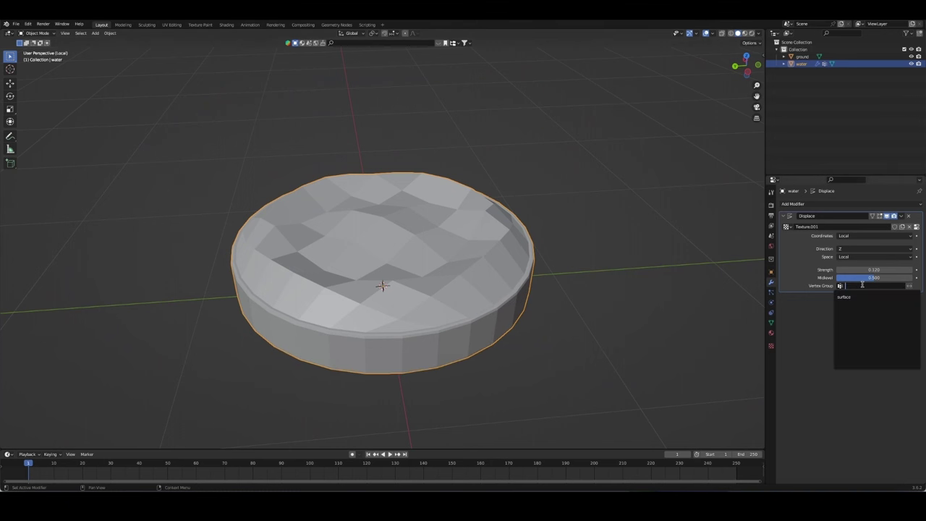
{"action": "left_click", "coordinate": [840, 299]}
{"action": "mouse_move", "coordinate": [730, 297]}
{"action": "middle_mouse_down"}
{"action": "mouse_move", "coordinate": [672, 291]}
{"action": "mouse_move", "coordinate": [651, 273]}
{"action": "middle_mouse_up"}
Step: Box-select the water's top vertices from the front view and show its vertex groups
{"action": "key", "text": "Tab"}
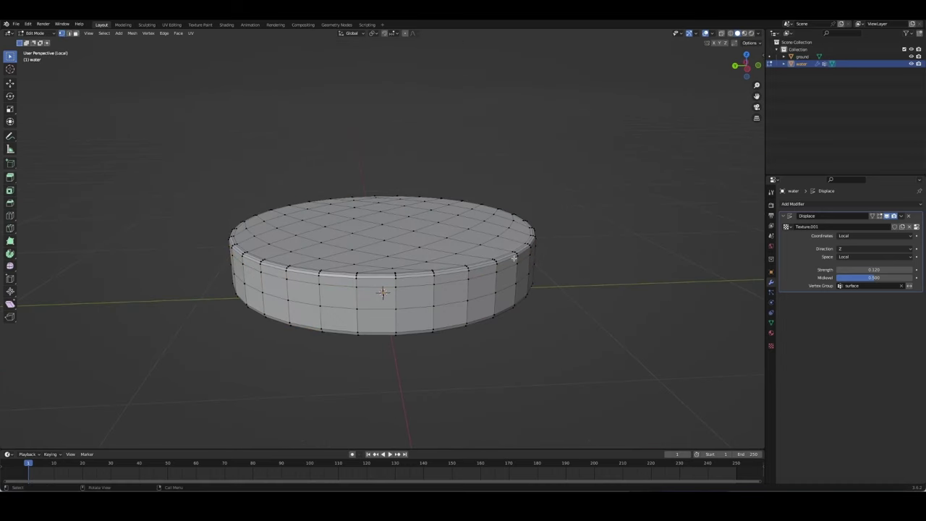
{"action": "key", "text": "KP_1"}
{"action": "mouse_move", "coordinate": [170, 191]}
{"action": "left_mouse_down"}
{"action": "mouse_move", "coordinate": [584, 240]}
{"action": "mouse_move", "coordinate": [591, 230]}
{"action": "left_mouse_up"}
{"action": "left_click_drag", "start_coordinate": [170, 178], "coordinate": [580, 234]}
{"action": "middle_click_drag", "start_coordinate": [580, 235], "coordinate": [663, 257]}
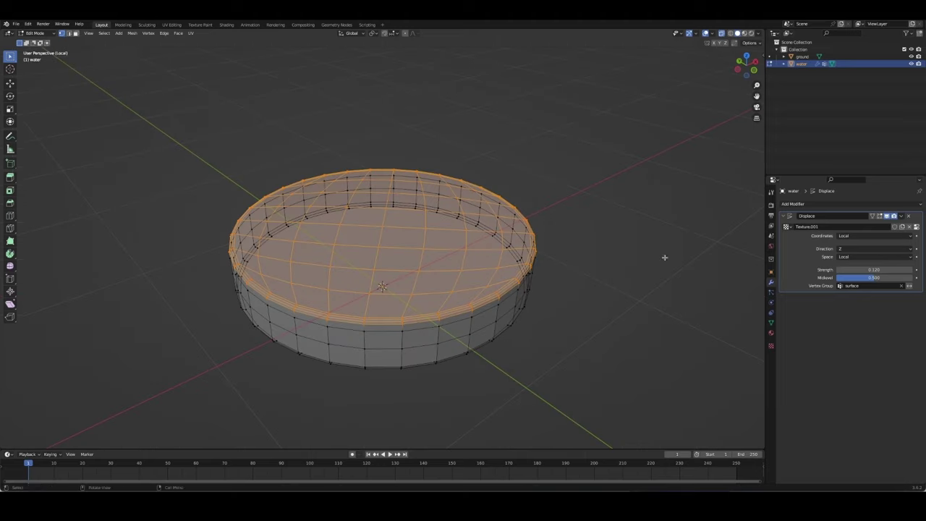
{"action": "left_click", "coordinate": [771, 324]}
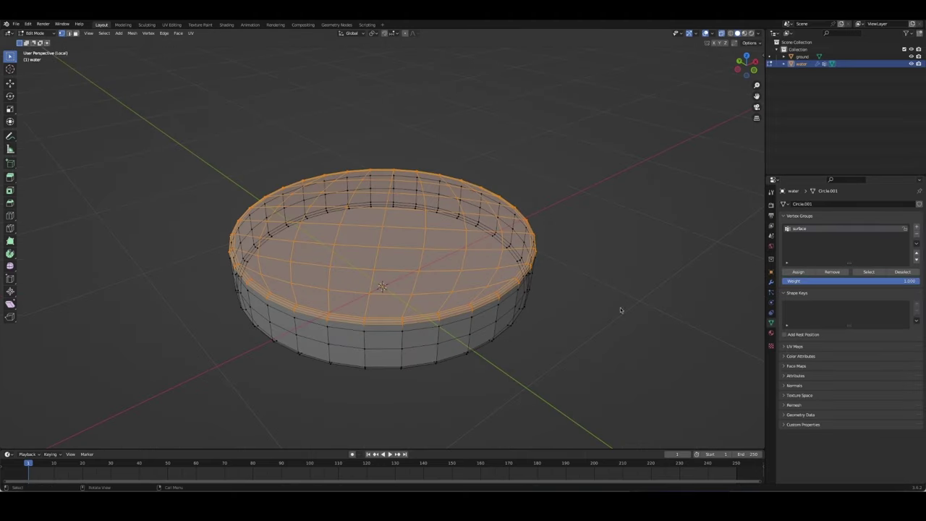
{"action": "key", "text": "Tab"}
{"action": "middle_click_drag", "start_coordinate": [609, 306], "coordinate": [612, 303]}
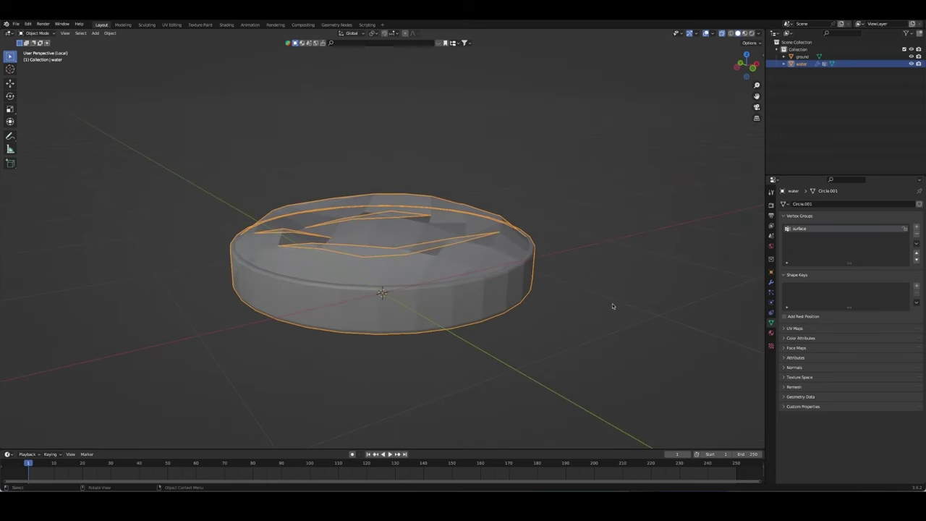
Step: Delete the water's selected top faces in Edit Mode
{"action": "mouse_move", "coordinate": [612, 306]}
{"action": "middle_mouse_down"}
{"action": "mouse_move", "coordinate": [593, 287]}
{"action": "mouse_move", "coordinate": [585, 306]}
{"action": "mouse_move", "coordinate": [544, 282]}
{"action": "mouse_move", "coordinate": [556, 279]}
{"action": "middle_mouse_up"}
{"action": "key", "text": "Tab"}
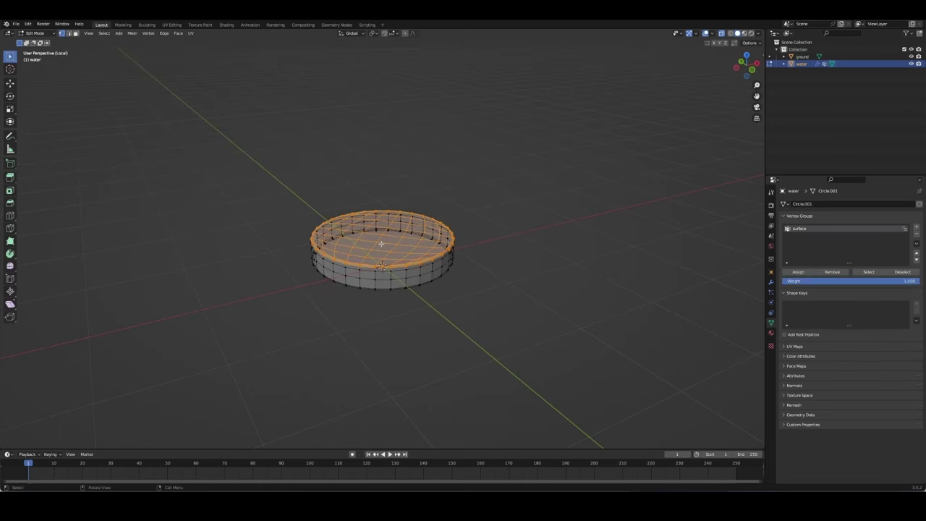
{"action": "key", "text": "x"}
{"action": "left_click", "coordinate": [381, 243]}
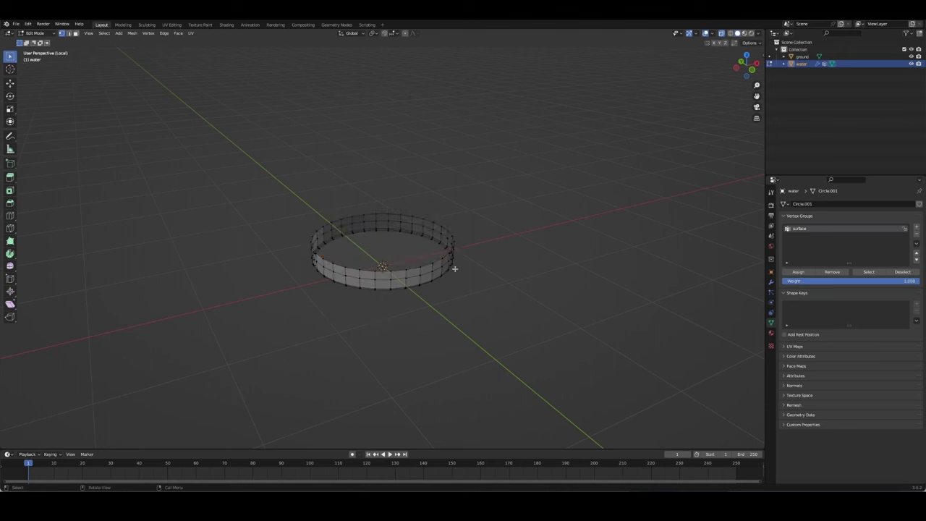
Step: Grid Fill the open rim with 8 spans and assign it to the 'surface' group
{"action": "scroll", "coordinate": [500, 256], "scroll_direction": "up", "scroll_amount": 2}
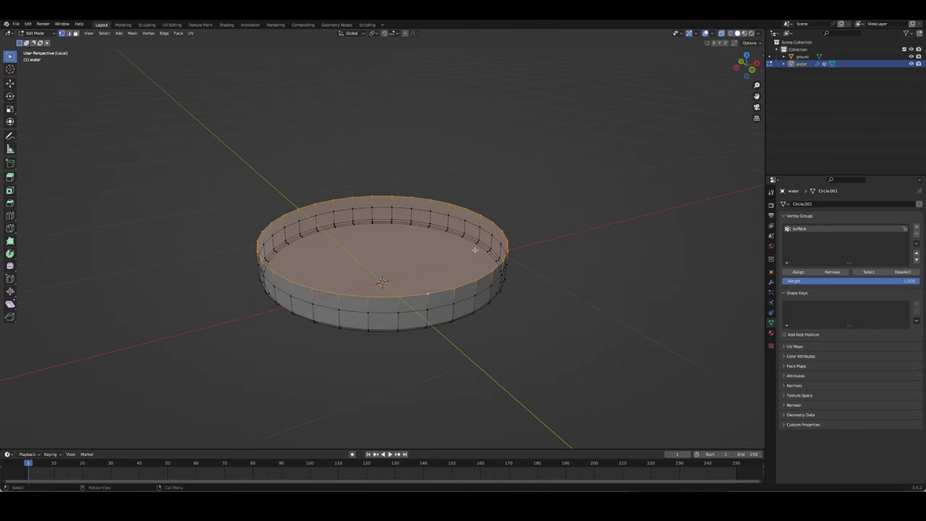
{"action": "left_click", "coordinate": [179, 35]}
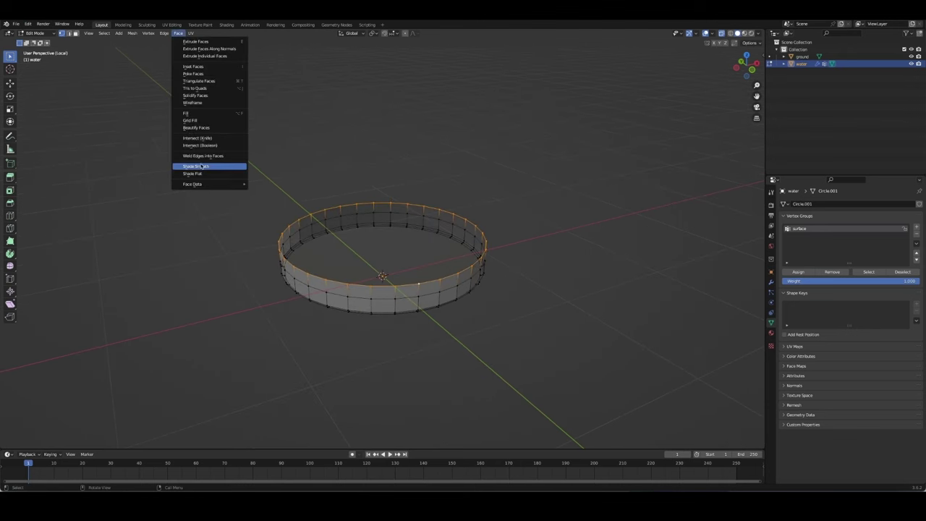
{"action": "left_click", "coordinate": [206, 118]}
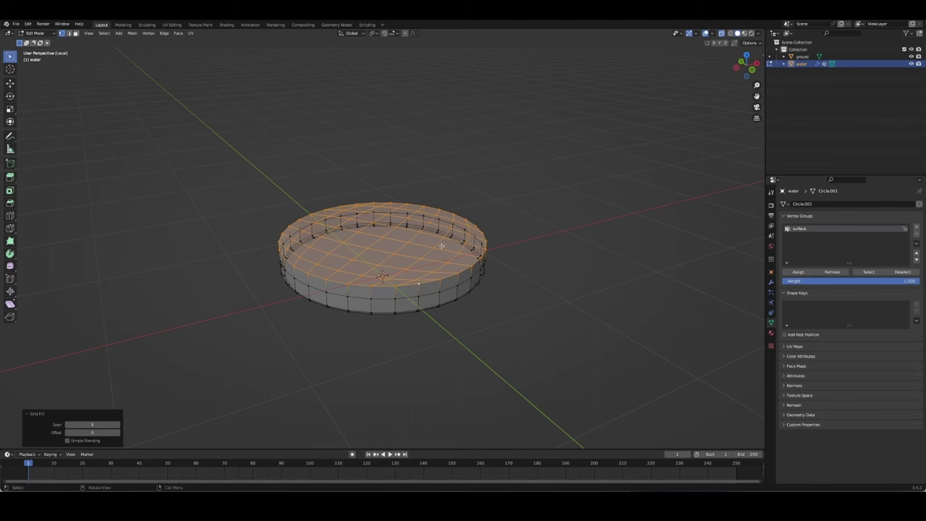
{"action": "left_click", "coordinate": [800, 274]}
{"action": "mouse_move", "coordinate": [583, 244]}
{"action": "middle_mouse_down"}
{"action": "mouse_move", "coordinate": [618, 227]}
{"action": "mouse_move", "coordinate": [593, 279]}
{"action": "mouse_move", "coordinate": [692, 246]}
{"action": "middle_mouse_up"}
{"action": "key", "text": "Tab"}
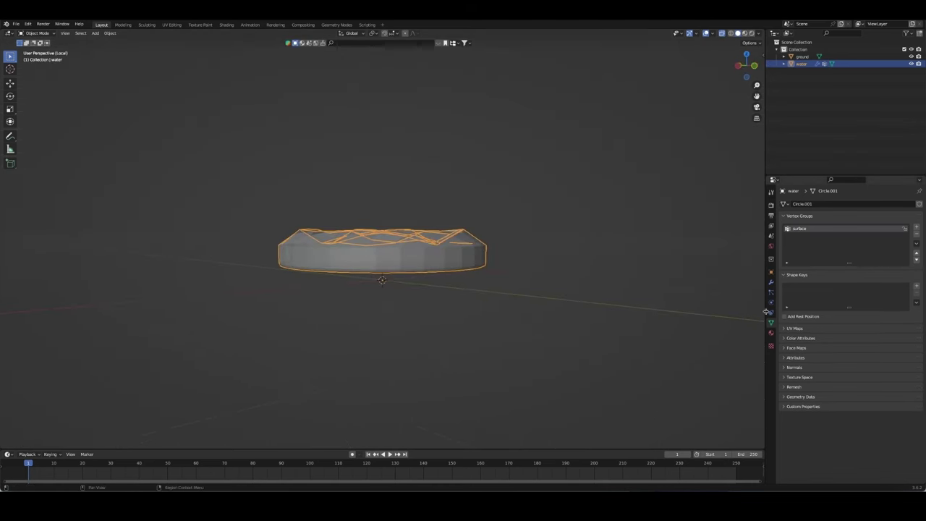
Step: Experiment with high, negative and 0.110 Displace strengths on the water
{"action": "left_click", "coordinate": [771, 346]}
{"action": "left_click", "coordinate": [770, 282]}
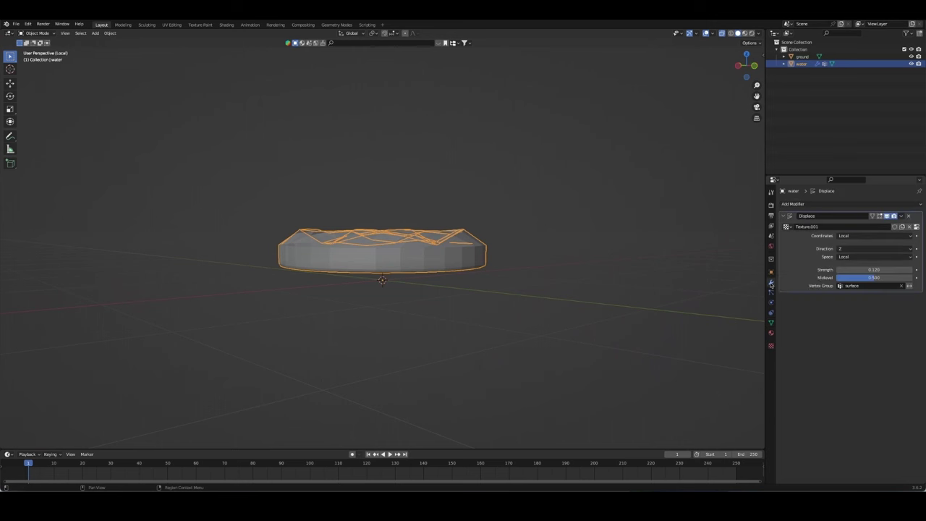
{"action": "left_click_drag", "start_coordinate": [870, 270], "coordinate": [897, 270]}
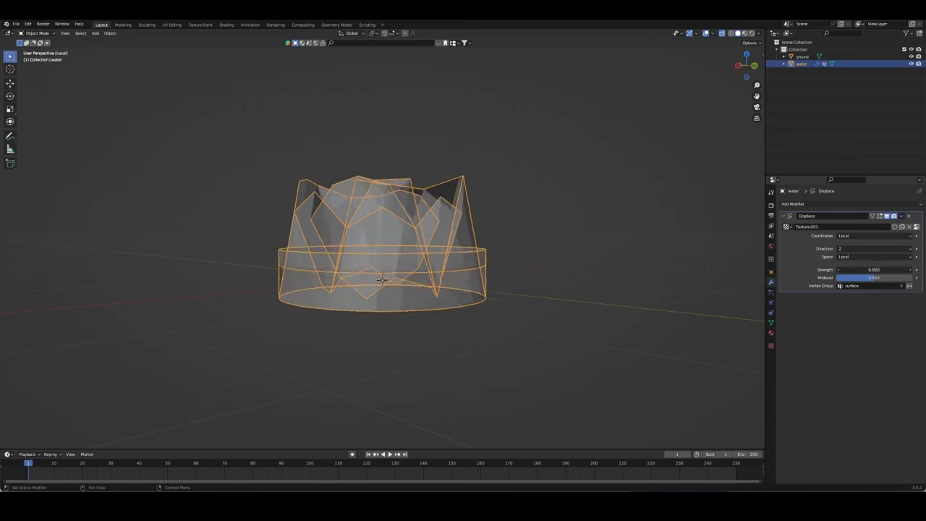
{"action": "middle_click_drag", "start_coordinate": [599, 279], "coordinate": [622, 217]}
{"action": "mouse_move", "coordinate": [873, 269]}
{"action": "left_mouse_down"}
{"action": "mouse_move", "coordinate": [853, 269]}
{"action": "mouse_move", "coordinate": [917, 274]}
{"action": "mouse_move", "coordinate": [877, 270]}
{"action": "left_mouse_up"}
{"action": "left_click", "coordinate": [620, 310]}
{"action": "mouse_move", "coordinate": [620, 310]}
{"action": "middle_mouse_down"}
{"action": "mouse_move", "coordinate": [483, 264]}
{"action": "mouse_move", "coordinate": [444, 290]}
{"action": "middle_mouse_up"}
Step: Settle the water's Displace strength at 0.050 and exit local view
{"action": "left_click", "coordinate": [444, 290]}
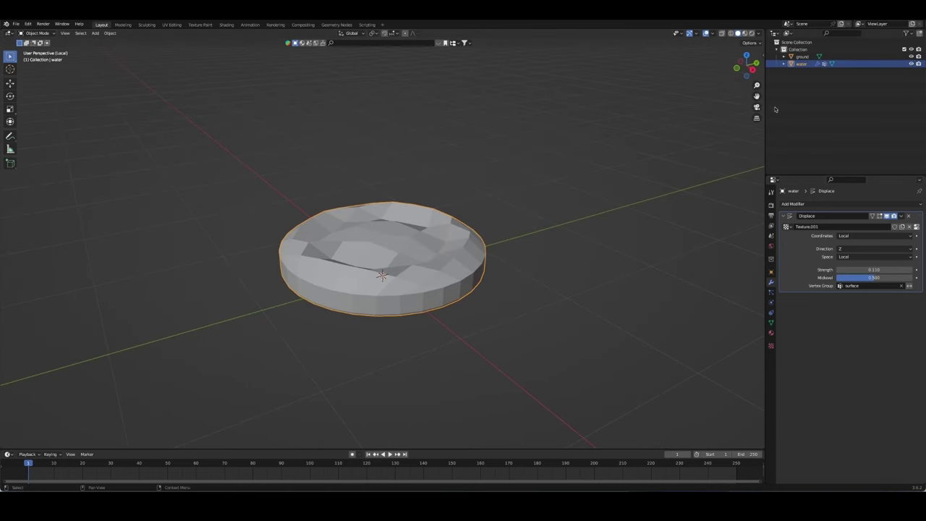
{"action": "key", "text": "n"}
{"action": "key", "text": "Tab"}
{"action": "middle_click_drag", "start_coordinate": [552, 201], "coordinate": [591, 197]}
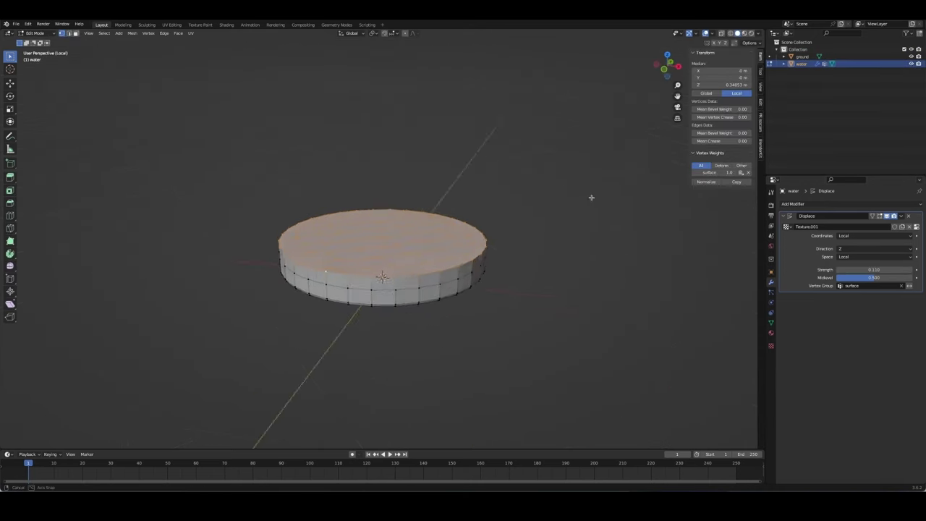
{"action": "key", "text": "Tab"}
{"action": "mouse_move", "coordinate": [574, 229]}
{"action": "middle_mouse_down"}
{"action": "mouse_move", "coordinate": [610, 233]}
{"action": "mouse_move", "coordinate": [551, 237]}
{"action": "middle_mouse_up"}
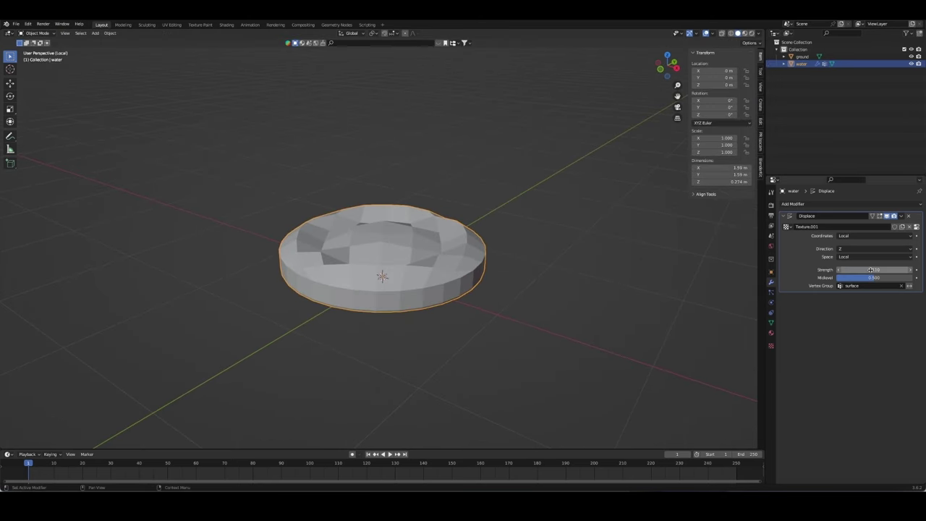
{"action": "left_click_drag", "start_coordinate": [869, 269], "coordinate": [861, 269]}
{"action": "middle_click_drag", "start_coordinate": [630, 268], "coordinate": [552, 253]}
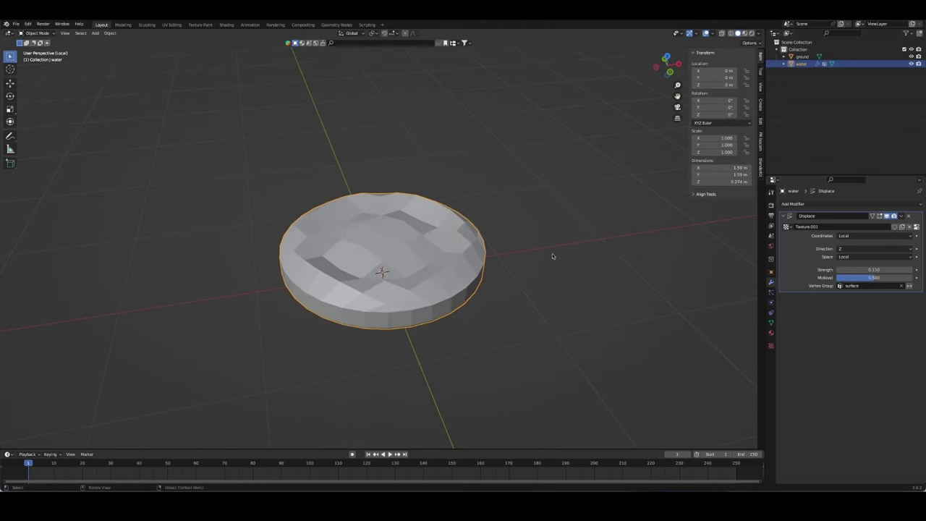
{"action": "key", "text": "KP_Divide"}
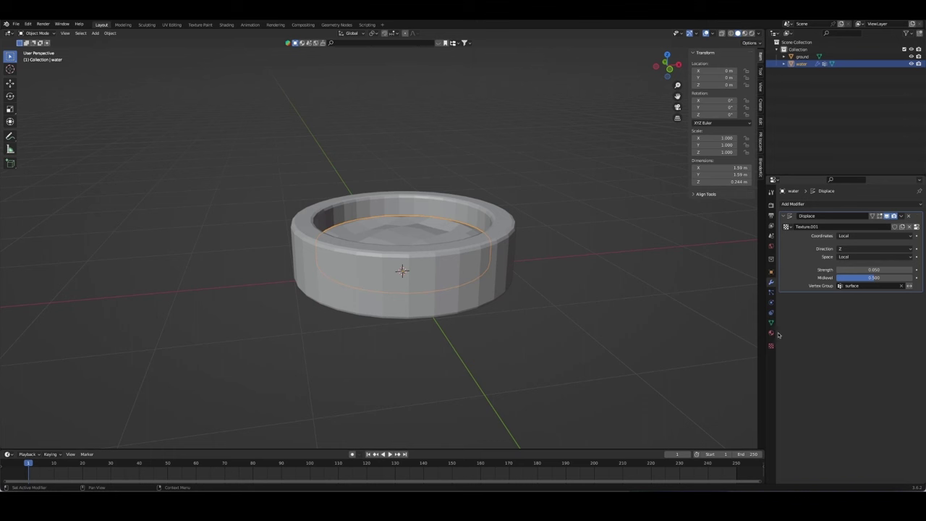
Step: Set the Wood texture to Ring Noise at size 0.35, keeping turbulence at 5.00
{"action": "left_click", "coordinate": [771, 333]}
{"action": "left_click", "coordinate": [771, 348]}
{"action": "left_click", "coordinate": [874, 332]}
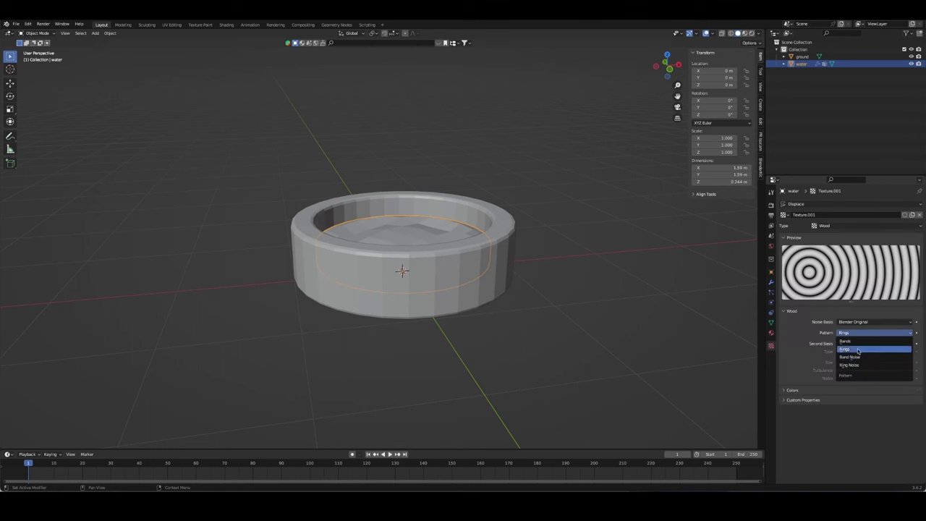
{"action": "left_click", "coordinate": [873, 365]}
{"action": "middle_click_drag", "start_coordinate": [637, 297], "coordinate": [647, 301]}
{"action": "mouse_move", "coordinate": [874, 362]}
{"action": "left_mouse_down"}
{"action": "mouse_move", "coordinate": [904, 362]}
{"action": "mouse_move", "coordinate": [862, 366]}
{"action": "left_mouse_up"}
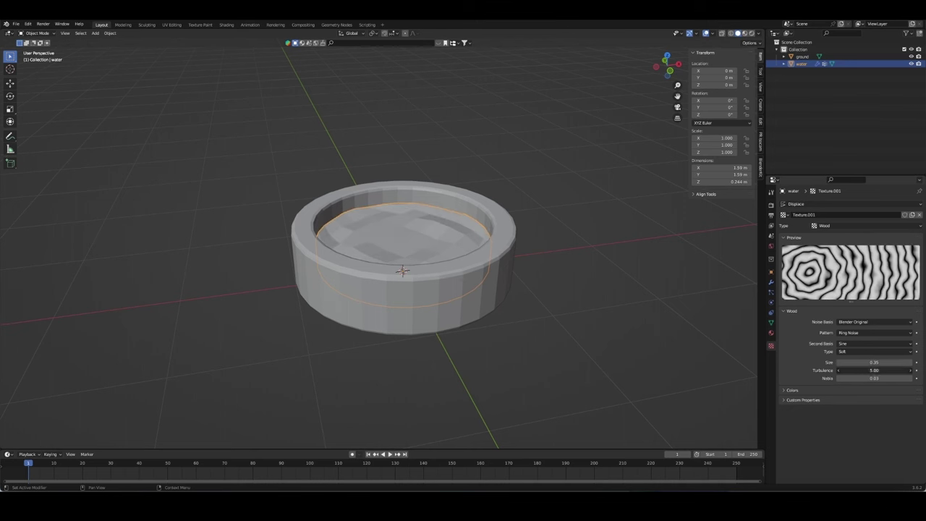
{"action": "left_click_drag", "start_coordinate": [868, 369], "coordinate": [867, 385]}
{"action": "key", "text": "ctrl+z"}
{"action": "mouse_move", "coordinate": [462, 238]}
{"action": "middle_mouse_down"}
{"action": "mouse_move", "coordinate": [424, 244]}
{"action": "mouse_move", "coordinate": [431, 242]}
{"action": "middle_mouse_up"}
Step: Add a level-3 Subdivision and set Displace strength to -0.150 after trying 0.150 and 0.250
{"action": "key", "text": "ctrl+3"}
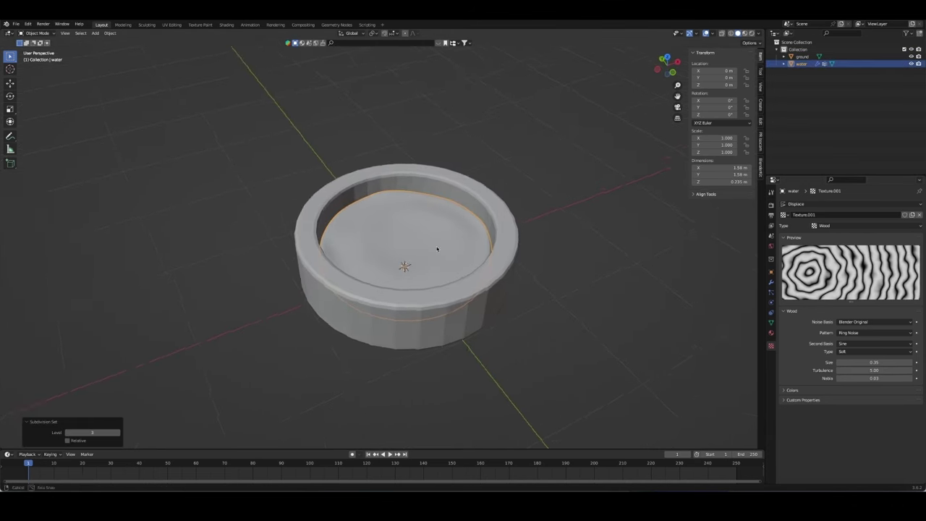
{"action": "left_click", "coordinate": [770, 282]}
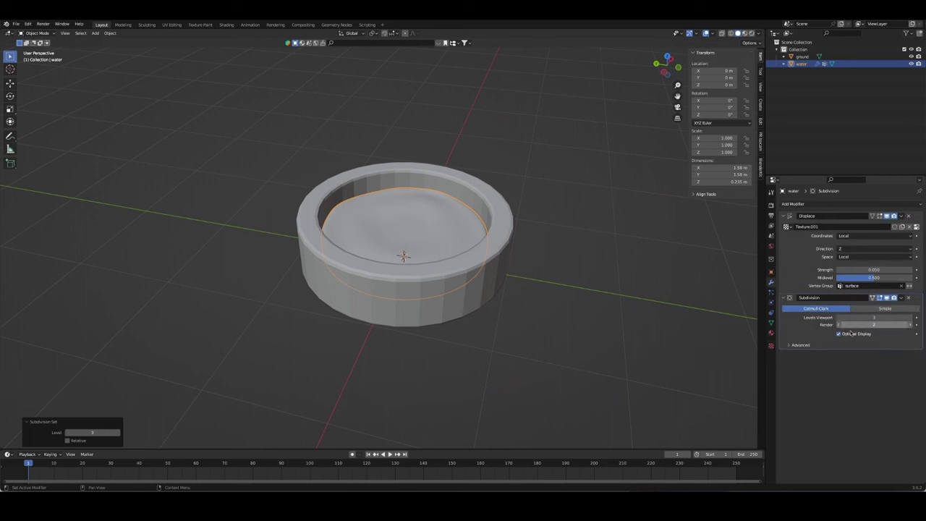
{"action": "left_click_drag", "start_coordinate": [877, 269], "coordinate": [877, 268]}
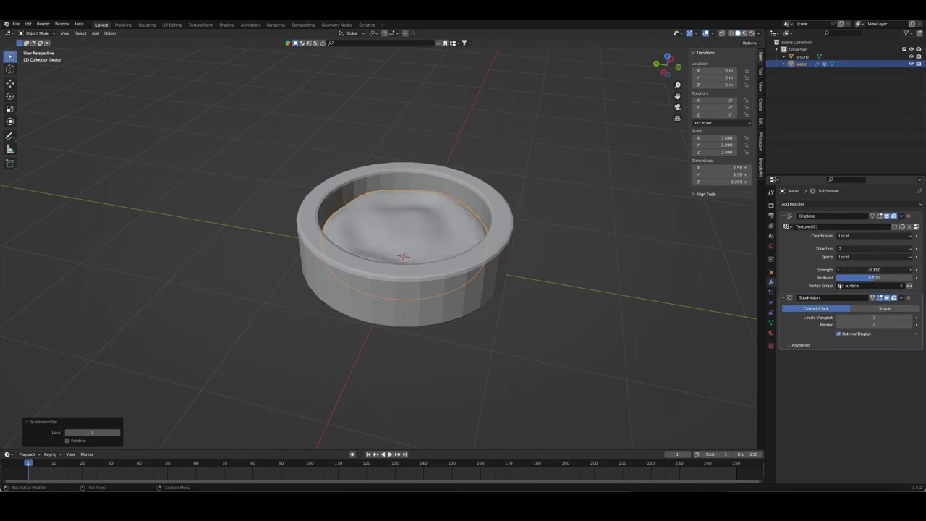
{"action": "middle_click_drag", "start_coordinate": [694, 278], "coordinate": [712, 278]}
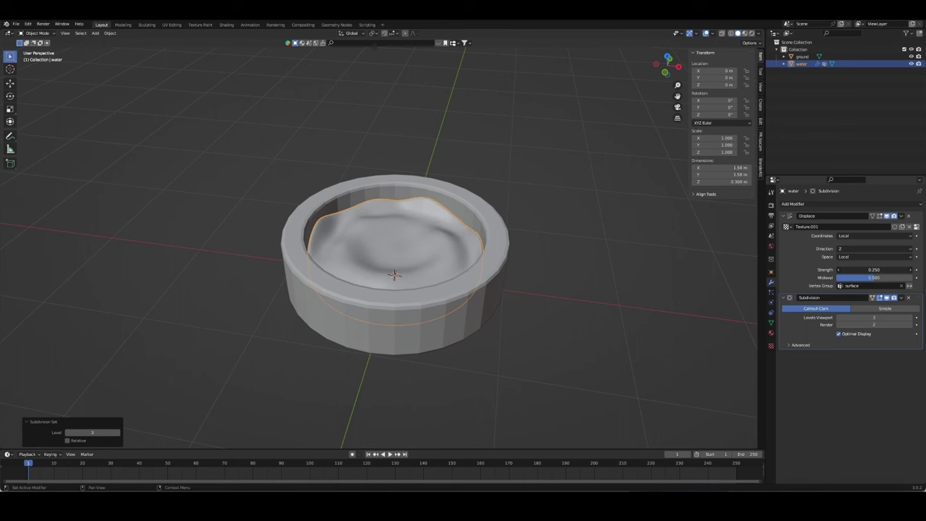
{"action": "left_click_drag", "start_coordinate": [875, 270], "coordinate": [875, 270]}
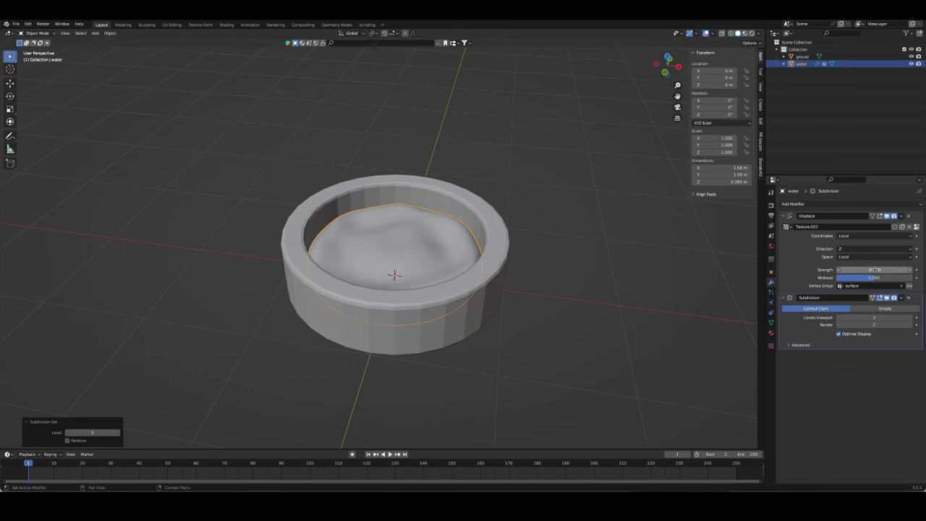
{"action": "mouse_move", "coordinate": [629, 275]}
{"action": "middle_mouse_down"}
{"action": "mouse_move", "coordinate": [653, 275]}
{"action": "mouse_move", "coordinate": [590, 332]}
{"action": "middle_mouse_up"}
{"action": "left_click", "coordinate": [591, 331]}
{"action": "mouse_move", "coordinate": [545, 304]}
{"action": "middle_mouse_down"}
{"action": "mouse_move", "coordinate": [516, 351]}
{"action": "mouse_move", "coordinate": [575, 279]}
{"action": "mouse_move", "coordinate": [578, 331]}
{"action": "middle_mouse_up"}
{"action": "left_click", "coordinate": [504, 323]}
Step: Smooth the ground basin with level-2 Subdivision, then inset its floor faces and slide the inner edge loop
{"action": "key", "text": "ctrl+2"}
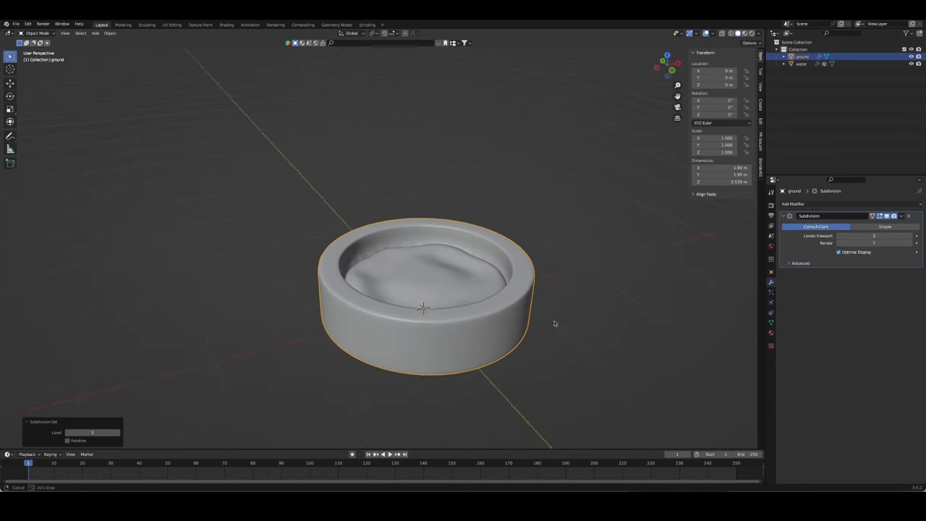
{"action": "key", "text": "KP_Divide"}
{"action": "key", "text": "Tab"}
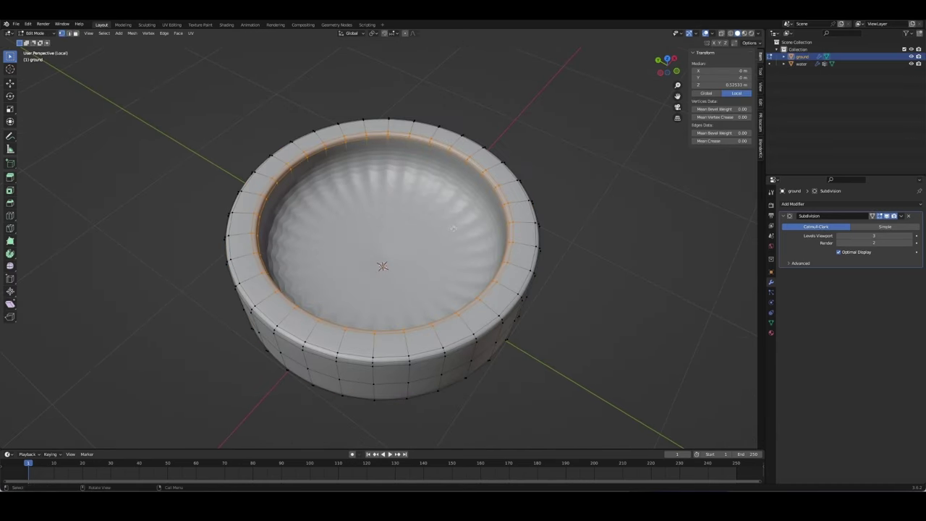
{"action": "key", "text": "alt+z"}
{"action": "middle_click_drag", "start_coordinate": [456, 287], "coordinate": [615, 234]}
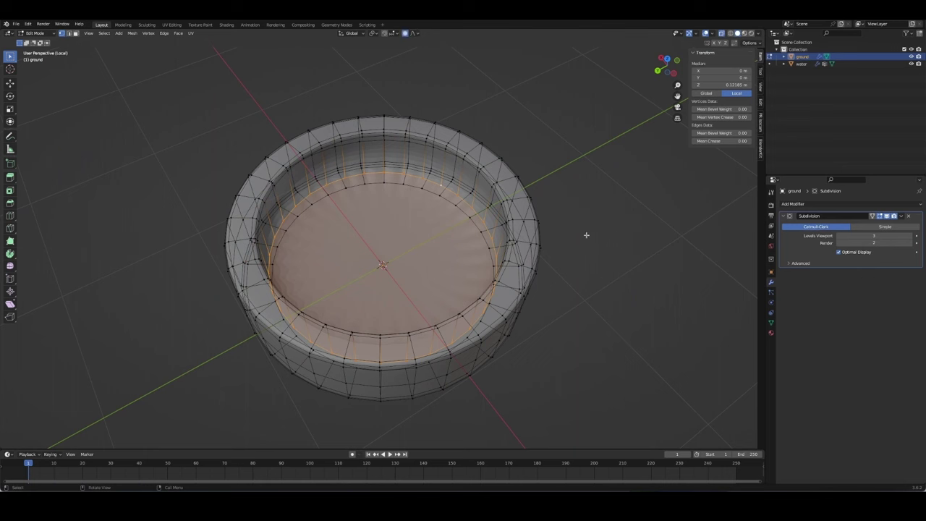
{"action": "key", "text": "3"}
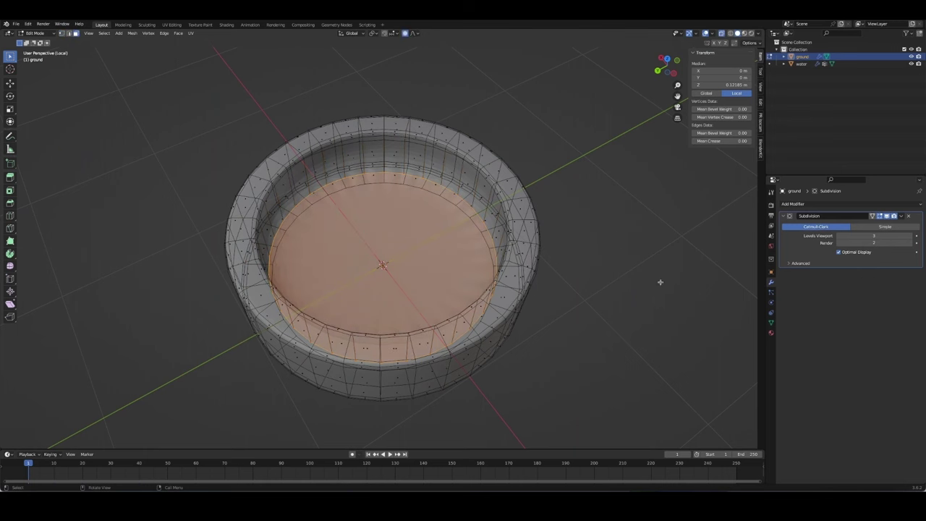
{"action": "key", "text": "i"}
{"action": "left_click", "coordinate": [626, 289]}
{"action": "mouse_move", "coordinate": [626, 289]}
{"action": "middle_mouse_down"}
{"action": "mouse_move", "coordinate": [478, 244]}
{"action": "mouse_move", "coordinate": [442, 209]}
{"action": "middle_mouse_up"}
{"action": "key", "text": "Tab"}
{"action": "key", "text": "Tab"}
{"action": "key", "text": "alt+a"}
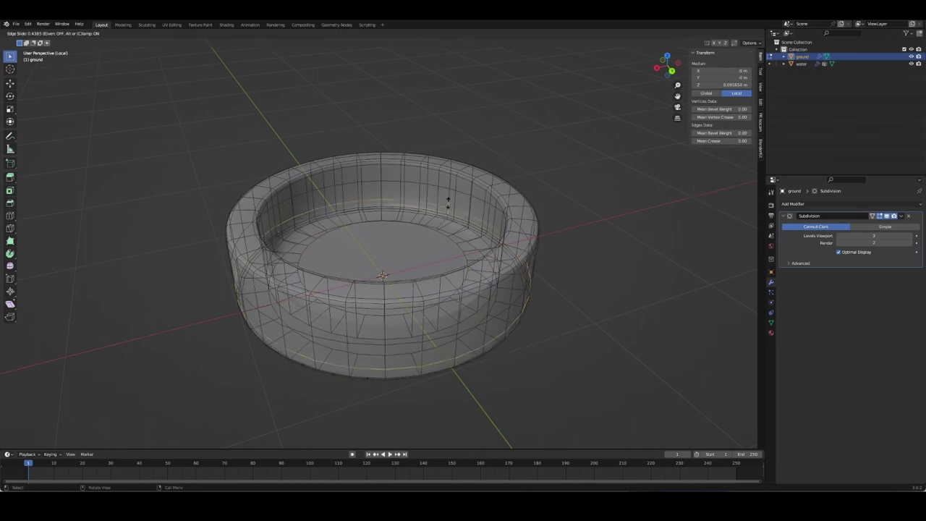
{"action": "key", "text": "Tab"}
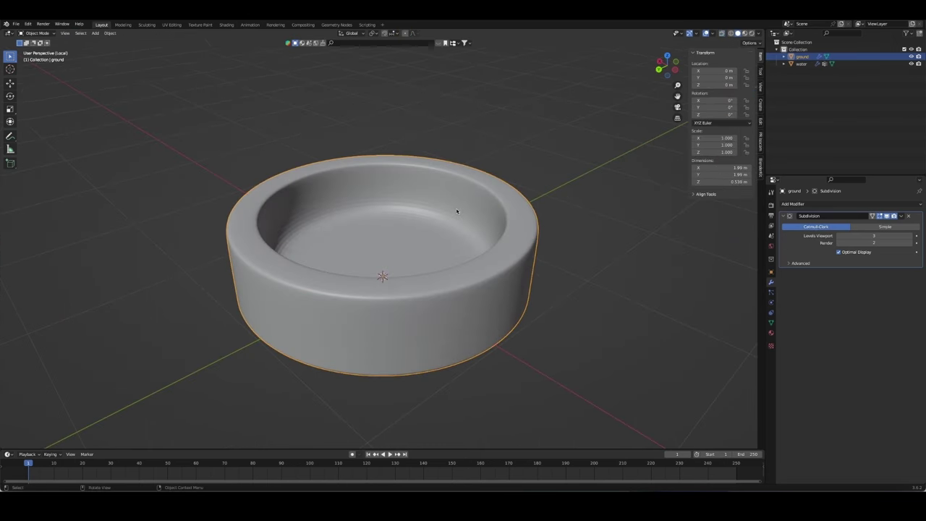
Step: Leave the isolated view, then edit the ground basin see-through from the front view
{"action": "key", "text": "KP_Divide"}
{"action": "mouse_move", "coordinate": [535, 268]}
{"action": "middle_mouse_down"}
{"action": "mouse_move", "coordinate": [555, 273]}
{"action": "mouse_move", "coordinate": [562, 253]}
{"action": "middle_mouse_up"}
{"action": "left_click", "coordinate": [444, 286]}
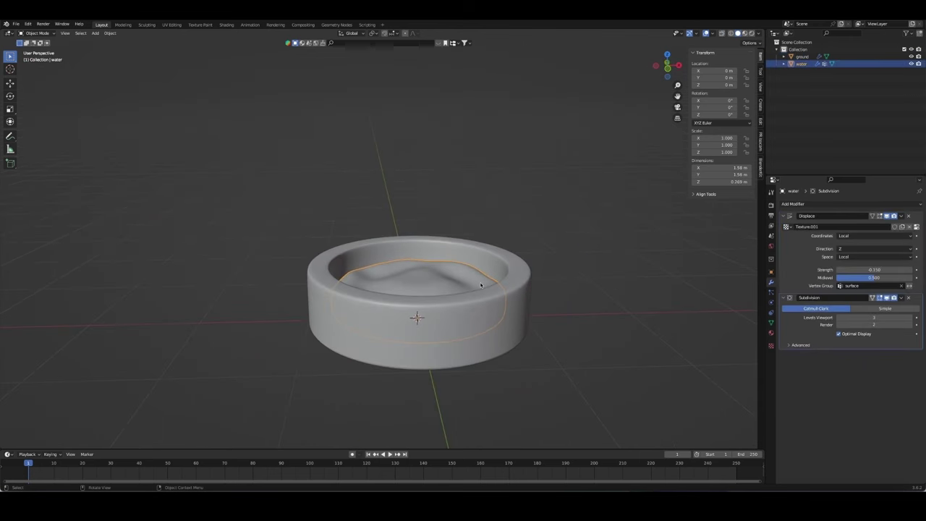
{"action": "key", "text": "Tab"}
{"action": "key", "text": "Tab"}
{"action": "left_click", "coordinate": [479, 319]}
{"action": "key", "text": "Tab"}
{"action": "key", "text": "KP_1"}
{"action": "key", "text": "alt+z"}
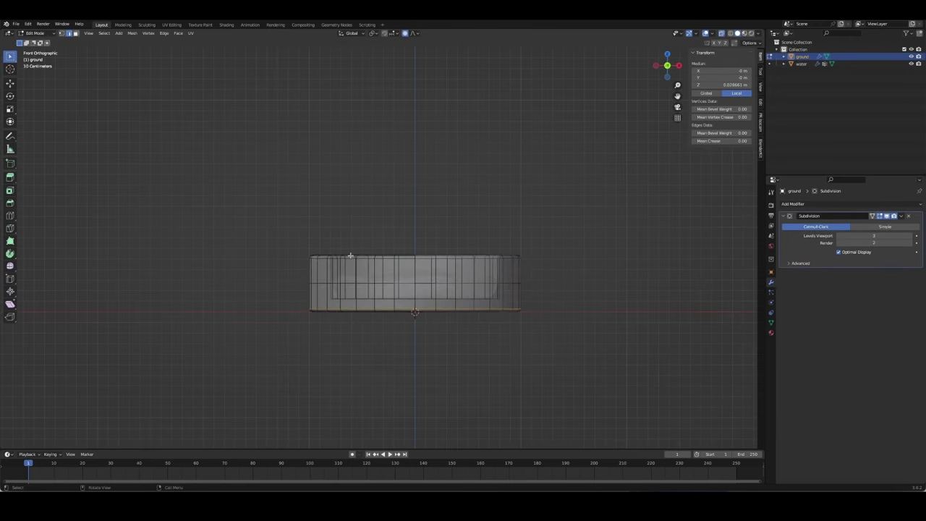
Step: Box-select the top rim vertices and lower them about 0.068 m, leaving the basin 0.425 m tall
{"action": "left_click_drag", "start_coordinate": [570, 266], "coordinate": [571, 266]}
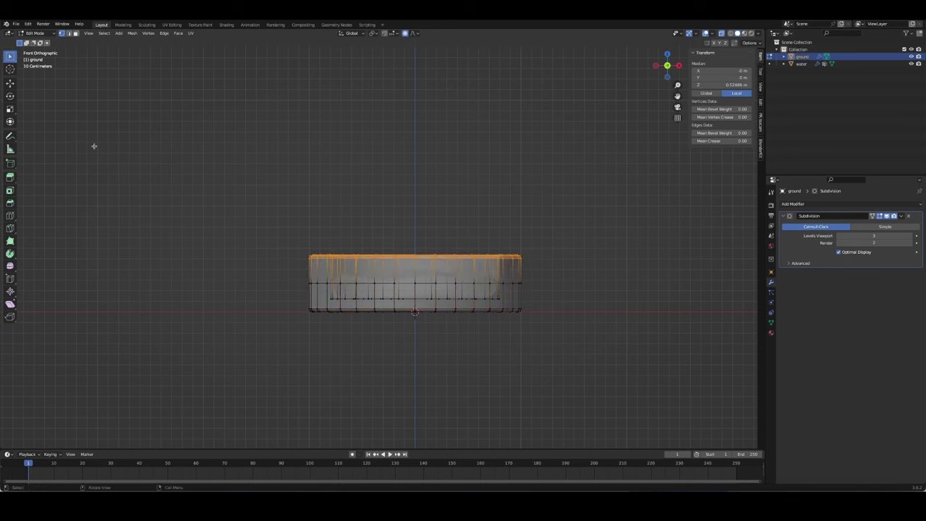
{"action": "left_click", "coordinate": [238, 207]}
{"action": "key", "text": "ctrl+z"}
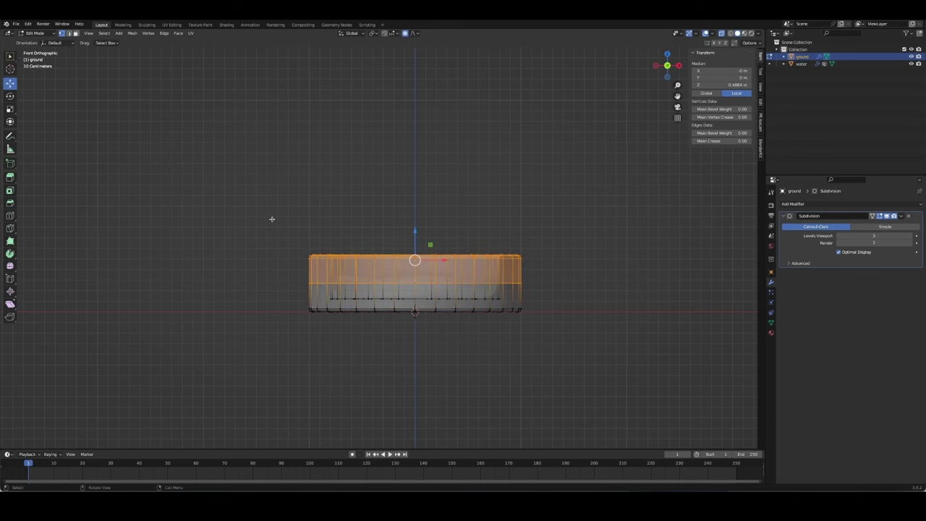
{"action": "left_click_drag", "start_coordinate": [271, 217], "coordinate": [626, 259]}
{"action": "left_click", "coordinate": [414, 226]}
{"action": "left_click", "coordinate": [404, 34]}
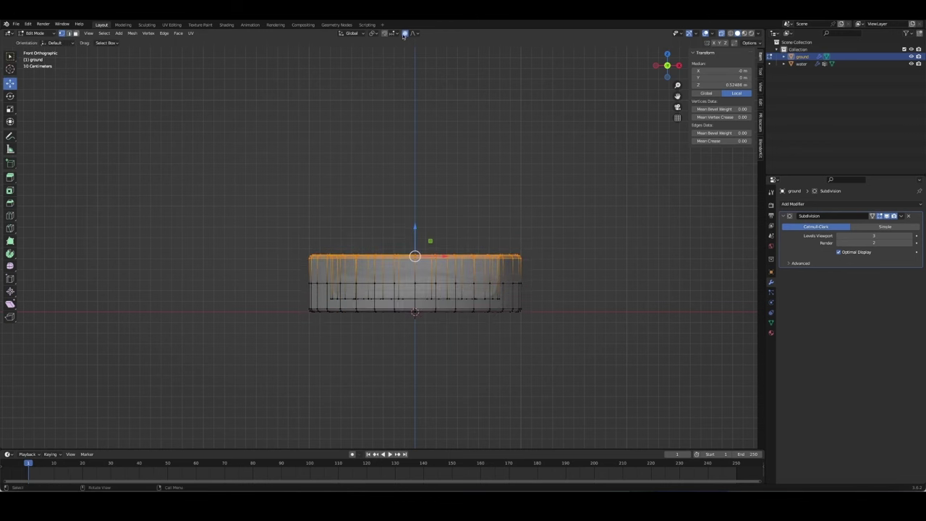
{"action": "left_click_drag", "start_coordinate": [417, 223], "coordinate": [417, 233]}
{"action": "middle_click_drag", "start_coordinate": [484, 217], "coordinate": [473, 238]}
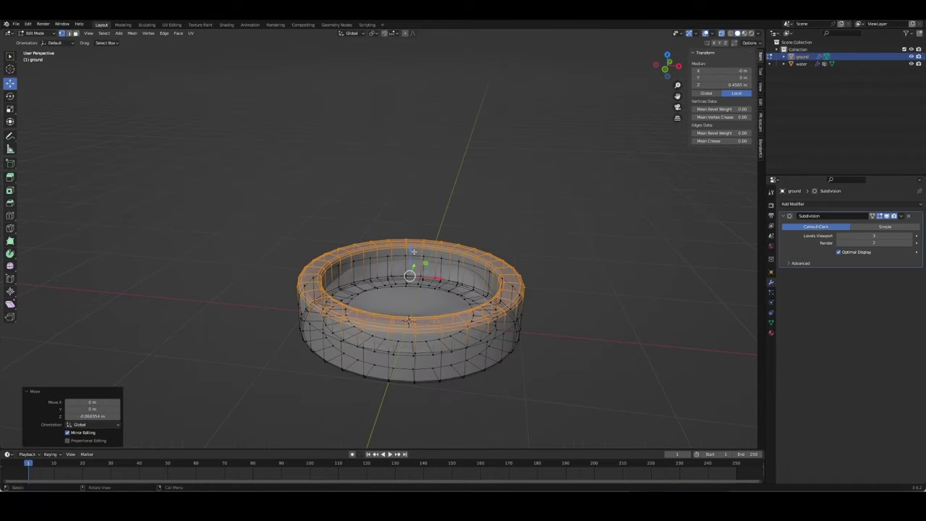
{"action": "key", "text": "alt+z"}
{"action": "key", "text": "Tab"}
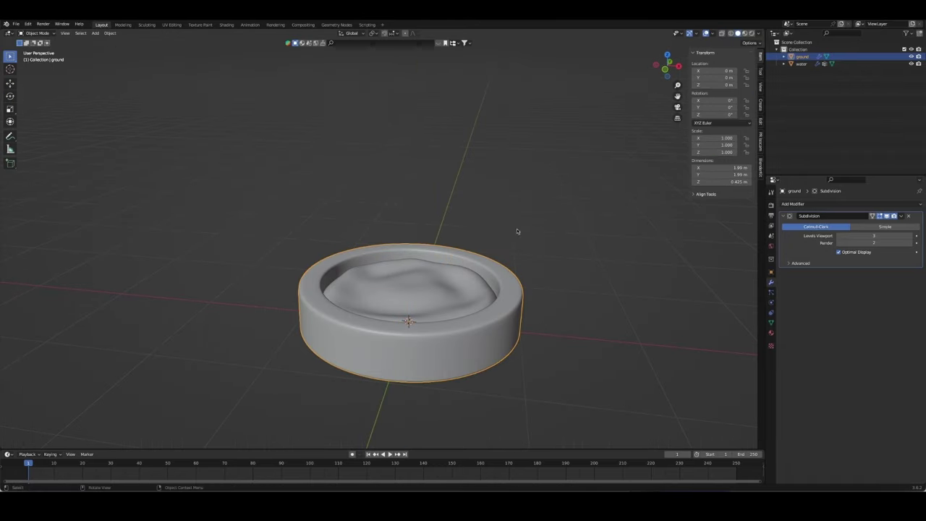
{"action": "left_click", "coordinate": [516, 231]}
Step: Add a cube, scale it down to 0.286, and raise it about 1.5 m above the basin
{"action": "mouse_move", "coordinate": [569, 241]}
{"action": "middle_mouse_down"}
{"action": "mouse_move", "coordinate": [554, 260]}
{"action": "mouse_move", "coordinate": [552, 183]}
{"action": "middle_mouse_up"}
{"action": "key", "text": "shift+a"}
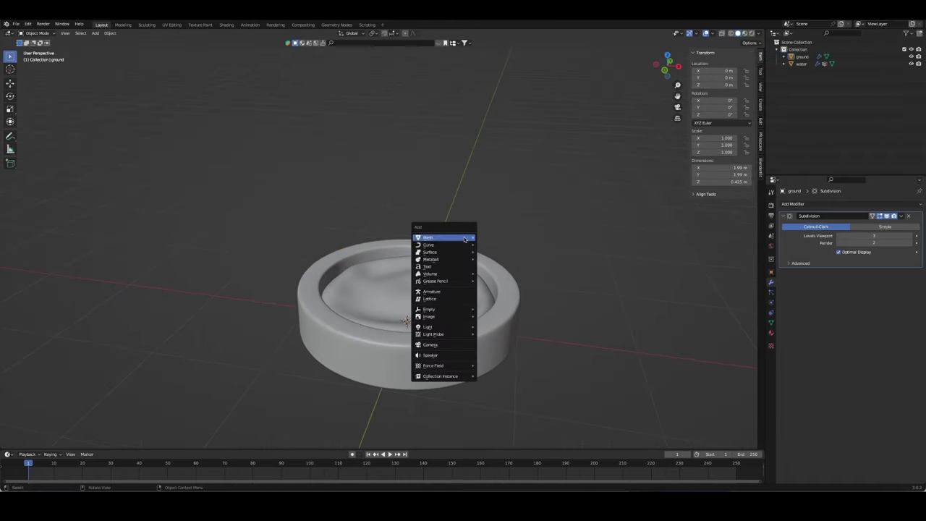
{"action": "left_click", "coordinate": [507, 246]}
{"action": "key", "text": "Tab"}
{"action": "key", "text": "s"}
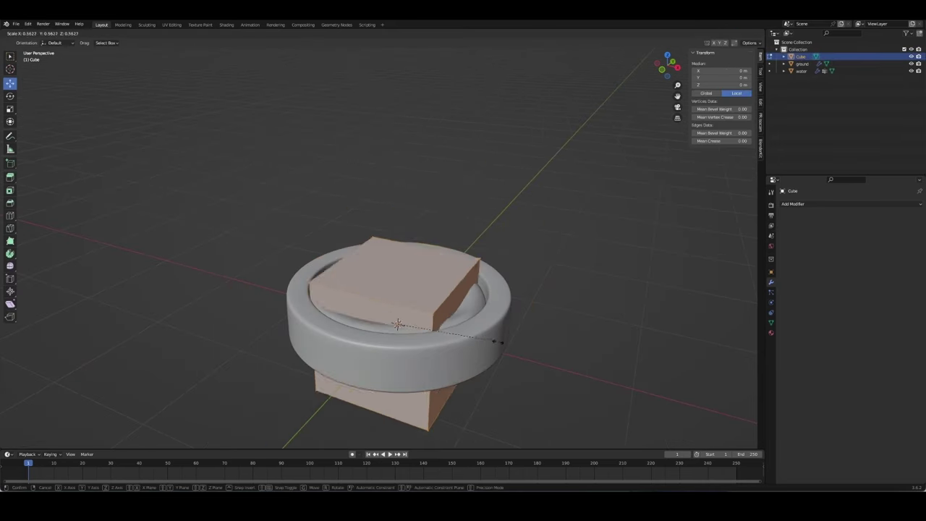
{"action": "left_click", "coordinate": [395, 302]}
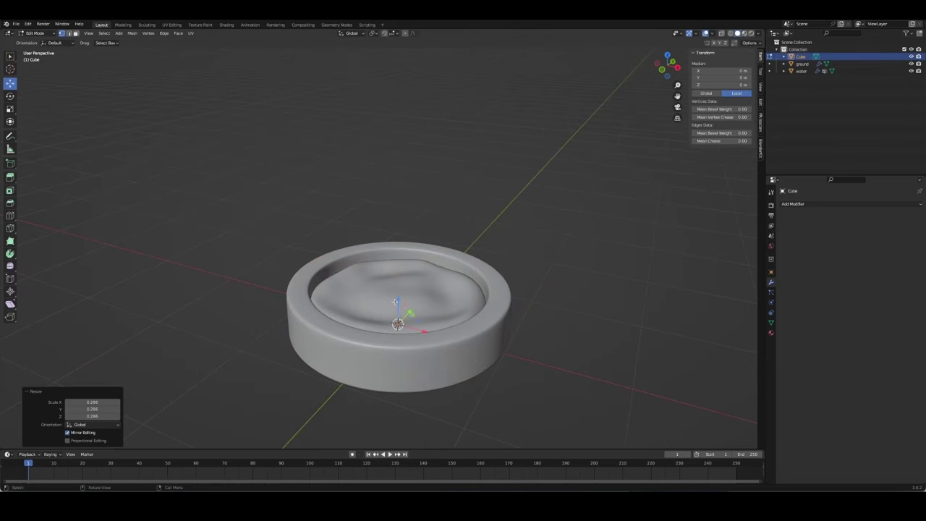
{"action": "key", "text": "Tab"}
{"action": "left_click", "coordinate": [10, 83]}
{"action": "left_click_drag", "start_coordinate": [399, 307], "coordinate": [403, 195]}
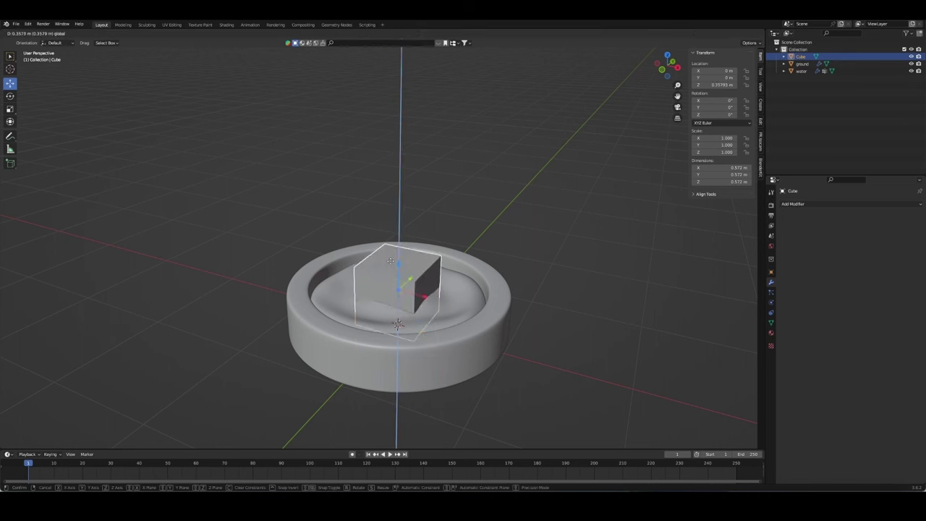
Step: Round the cube with level-1 Subdivision, apply it to the mesh, and enter Edit Mode
{"action": "key", "text": "ctrl+1"}
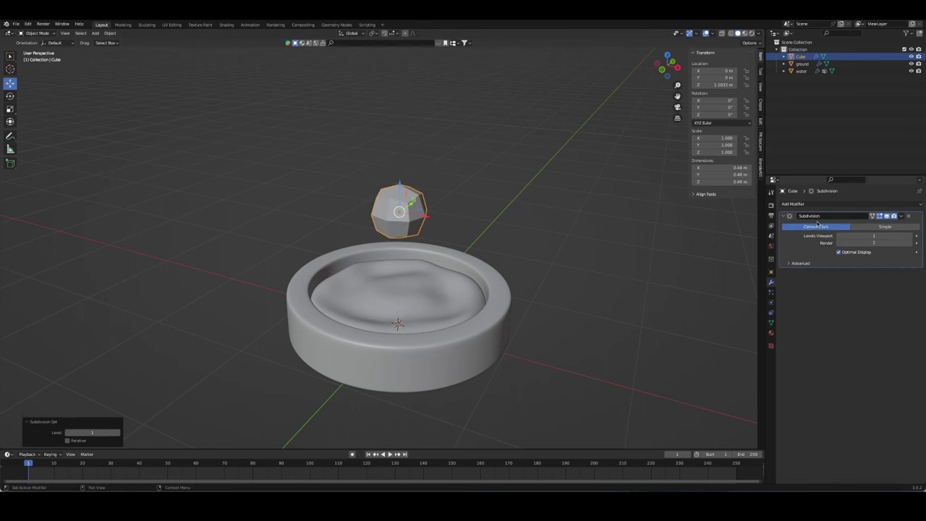
{"action": "key", "text": "ctrl+a"}
{"action": "key", "text": "Tab"}
{"action": "middle_click_drag", "start_coordinate": [475, 207], "coordinate": [451, 163]}
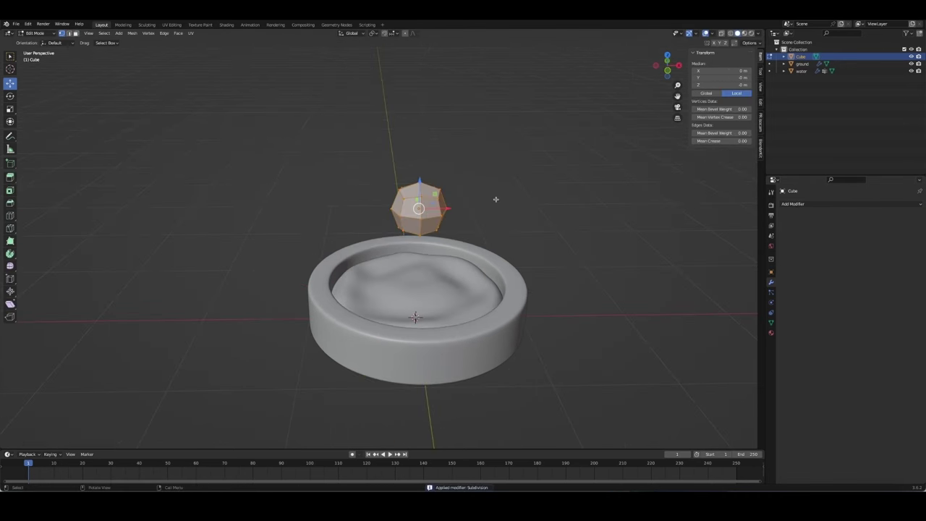
{"action": "key", "text": "Tab"}
{"action": "mouse_move", "coordinate": [490, 210]}
{"action": "middle_mouse_down"}
{"action": "mouse_move", "coordinate": [465, 228]}
{"action": "mouse_move", "coordinate": [547, 170]}
{"action": "mouse_move", "coordinate": [535, 229]}
{"action": "mouse_move", "coordinate": [376, 214]}
{"action": "middle_mouse_up"}
{"action": "key", "text": "Tab"}
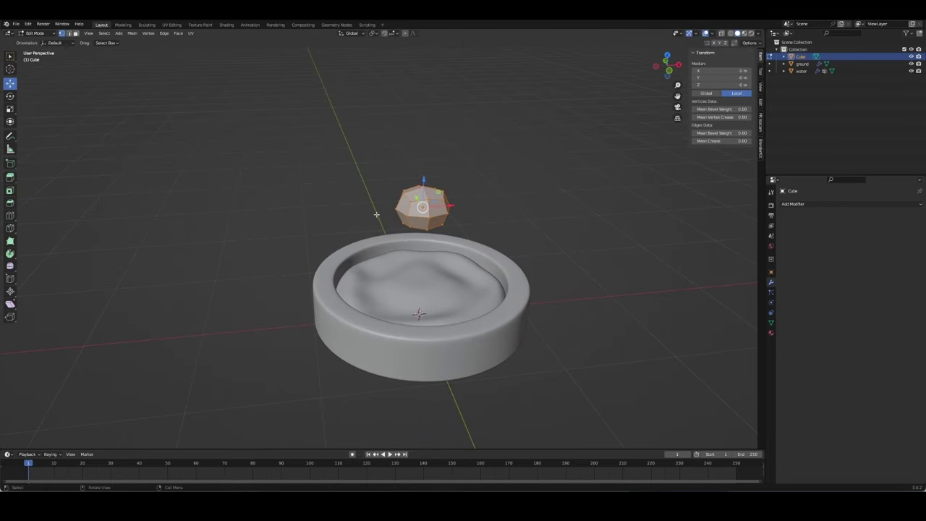
Step: With the Bisect tool set to Fill and Clear Outer, slice three flat facets off the rock
{"action": "left_click_drag", "start_coordinate": [10, 266], "coordinate": [29, 262]}
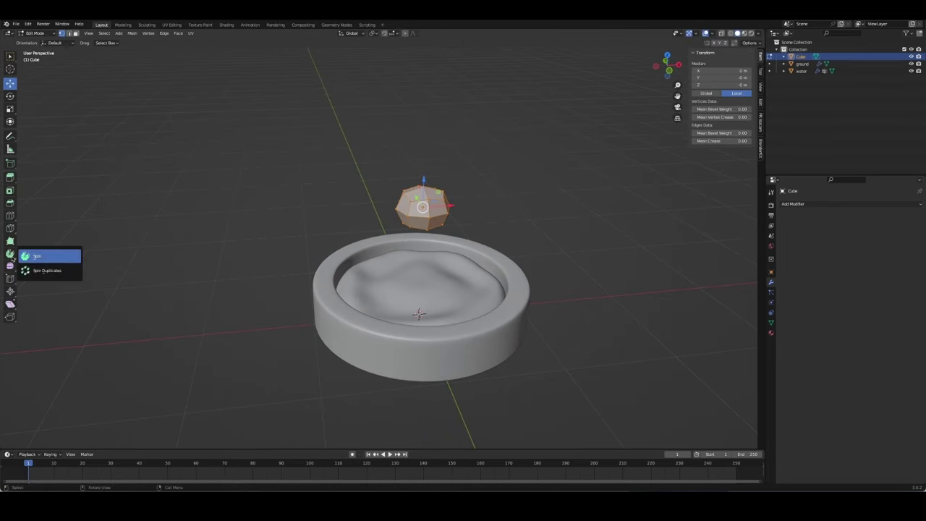
{"action": "left_click_drag", "start_coordinate": [10, 228], "coordinate": [29, 245]}
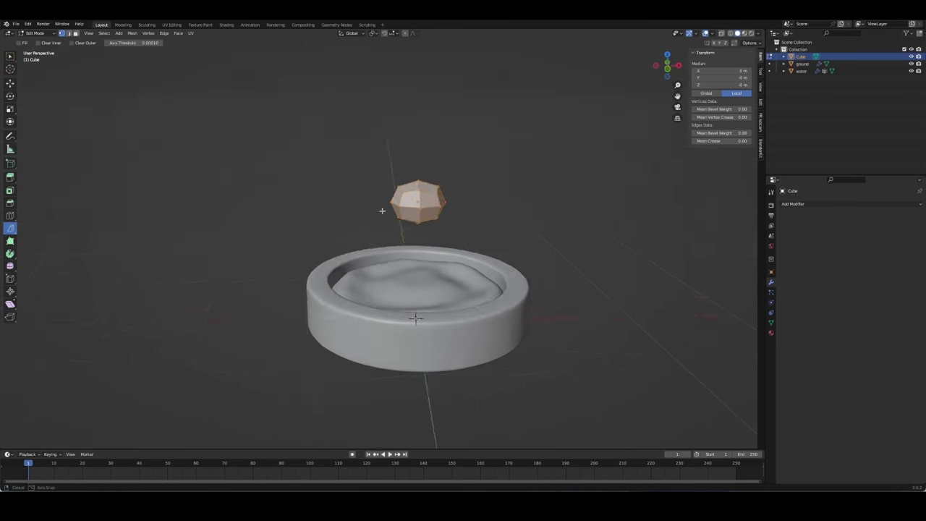
{"action": "middle_click_drag", "start_coordinate": [347, 238], "coordinate": [369, 188]}
{"action": "left_click_drag", "start_coordinate": [364, 186], "coordinate": [458, 165]}
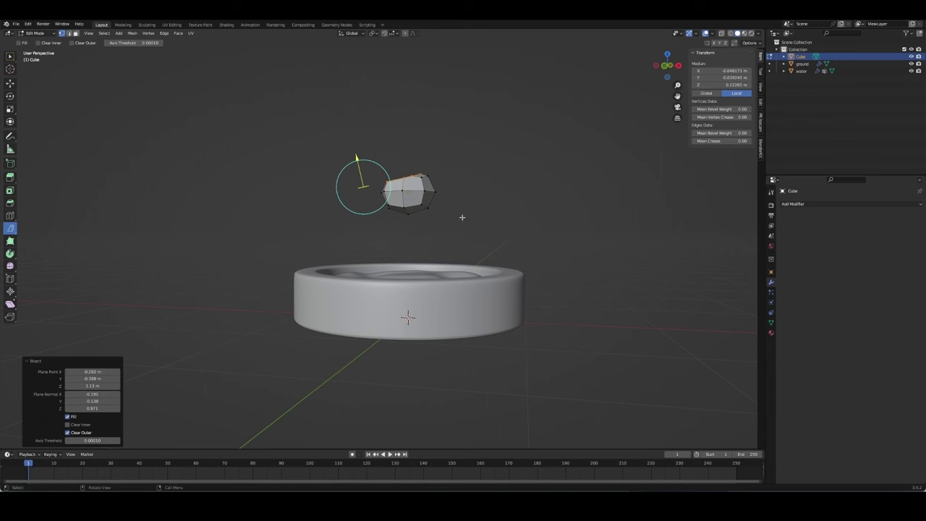
{"action": "key", "text": "a"}
{"action": "mouse_move", "coordinate": [446, 222]}
{"action": "middle_mouse_down"}
{"action": "mouse_move", "coordinate": [345, 168]}
{"action": "mouse_move", "coordinate": [494, 290]}
{"action": "middle_mouse_up"}
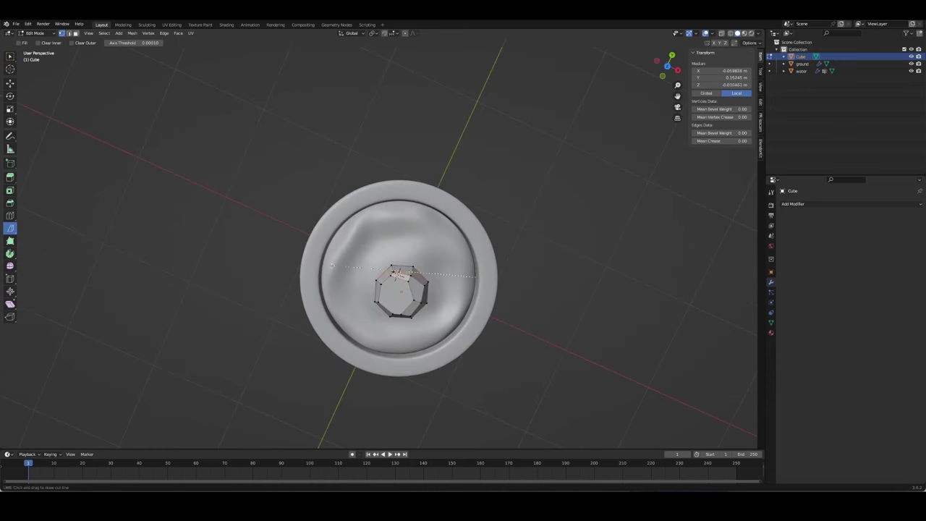
{"action": "left_click_drag", "start_coordinate": [279, 261], "coordinate": [279, 260]}
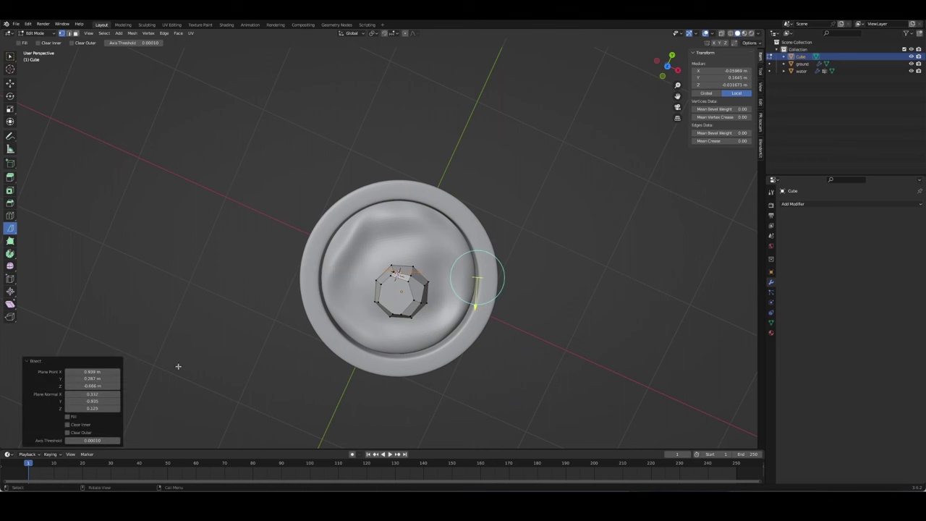
{"action": "left_click", "coordinate": [68, 425]}
{"action": "key", "text": "a"}
{"action": "mouse_move", "coordinate": [566, 282]}
{"action": "middle_mouse_down"}
{"action": "mouse_move", "coordinate": [533, 210]}
{"action": "mouse_move", "coordinate": [487, 212]}
{"action": "mouse_move", "coordinate": [462, 195]}
{"action": "mouse_move", "coordinate": [487, 215]}
{"action": "middle_mouse_up"}
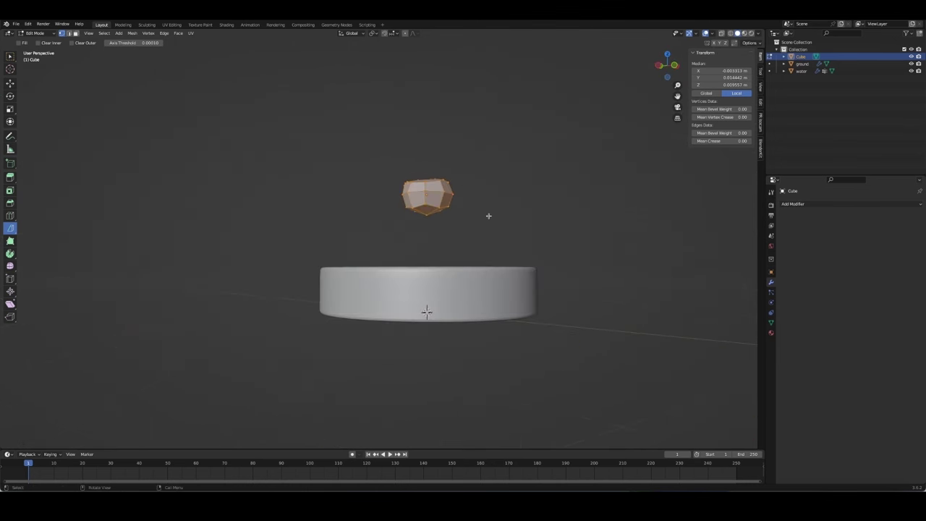
{"action": "mouse_move", "coordinate": [489, 214]}
{"action": "left_mouse_down"}
{"action": "mouse_move", "coordinate": [392, 167]}
{"action": "mouse_move", "coordinate": [391, 155]}
{"action": "left_mouse_up"}
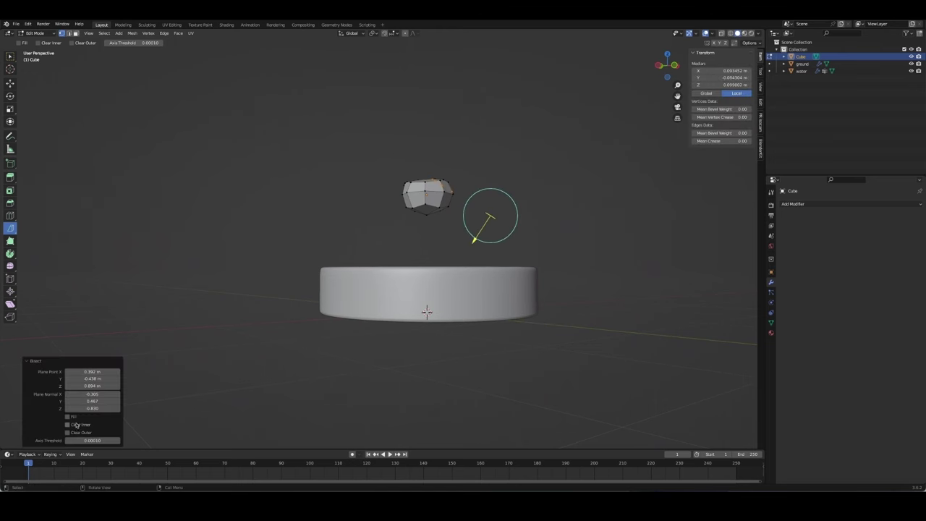
Step: Slice three more facets to form an angular 0.466 × 0.455 × 0.329 m rock, then exit Edit Mode
{"action": "key", "text": "a"}
{"action": "mouse_move", "coordinate": [426, 311]}
{"action": "middle_mouse_down"}
{"action": "mouse_move", "coordinate": [417, 272]}
{"action": "mouse_move", "coordinate": [438, 292]}
{"action": "middle_mouse_up"}
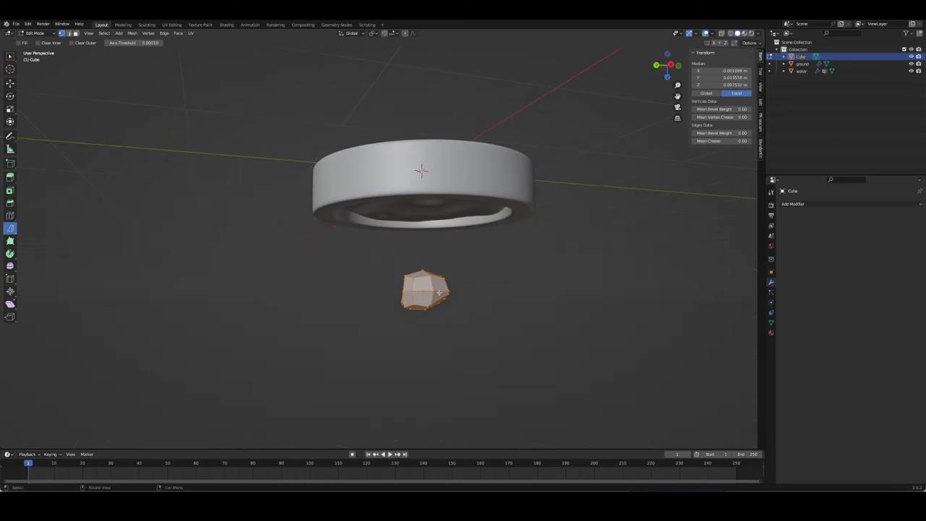
{"action": "left_click_drag", "start_coordinate": [486, 299], "coordinate": [485, 299]}
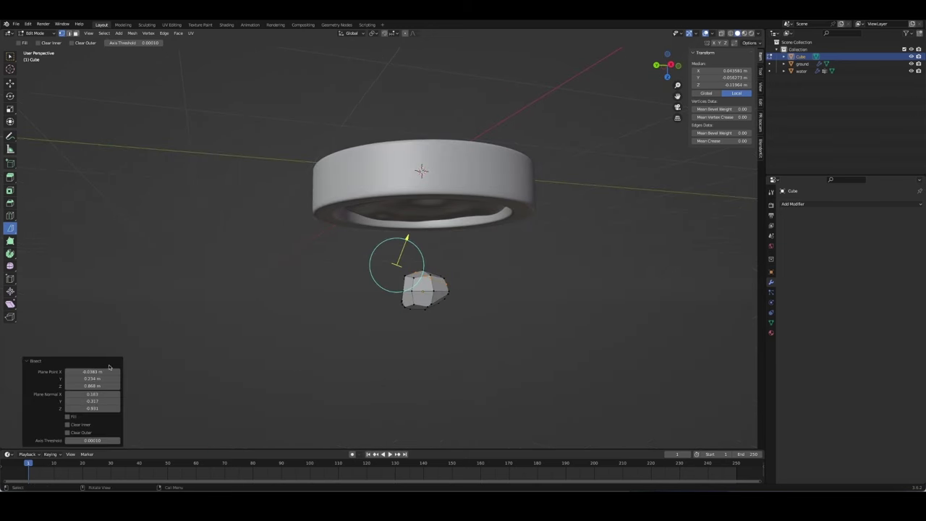
{"action": "key", "text": "a"}
{"action": "mouse_move", "coordinate": [388, 365]}
{"action": "middle_mouse_down"}
{"action": "mouse_move", "coordinate": [512, 230]}
{"action": "mouse_move", "coordinate": [314, 308]}
{"action": "middle_mouse_up"}
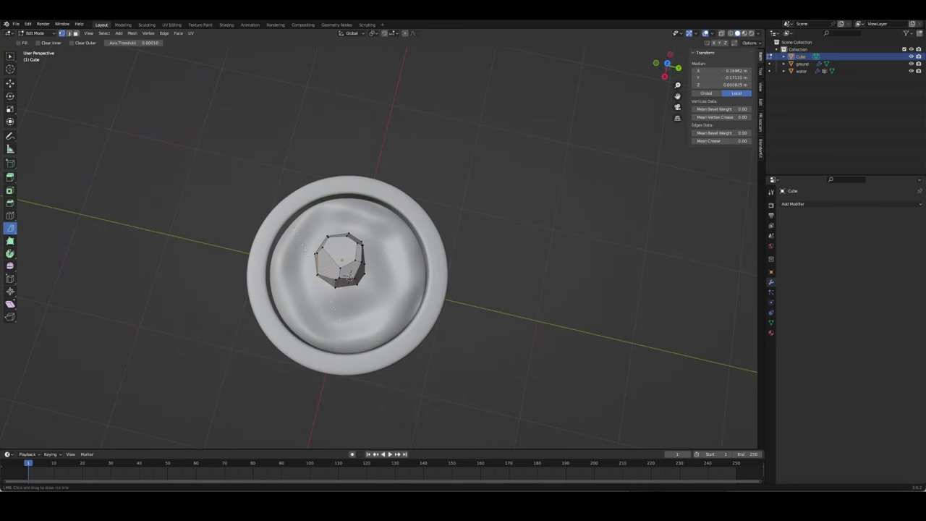
{"action": "left_click_drag", "start_coordinate": [285, 215], "coordinate": [301, 237]}
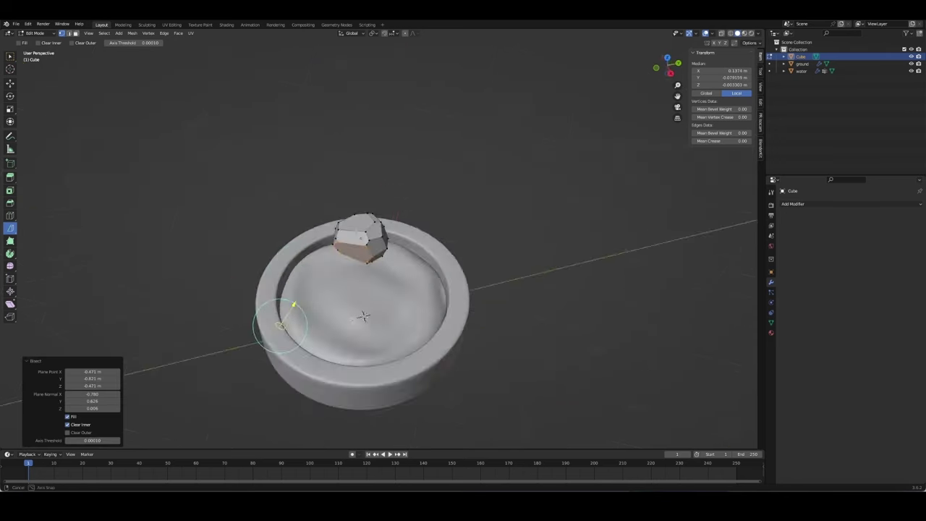
{"action": "mouse_move", "coordinate": [72, 426]}
{"action": "middle_mouse_down"}
{"action": "mouse_move", "coordinate": [460, 244]}
{"action": "mouse_move", "coordinate": [463, 222]}
{"action": "middle_mouse_up"}
{"action": "key", "text": "a"}
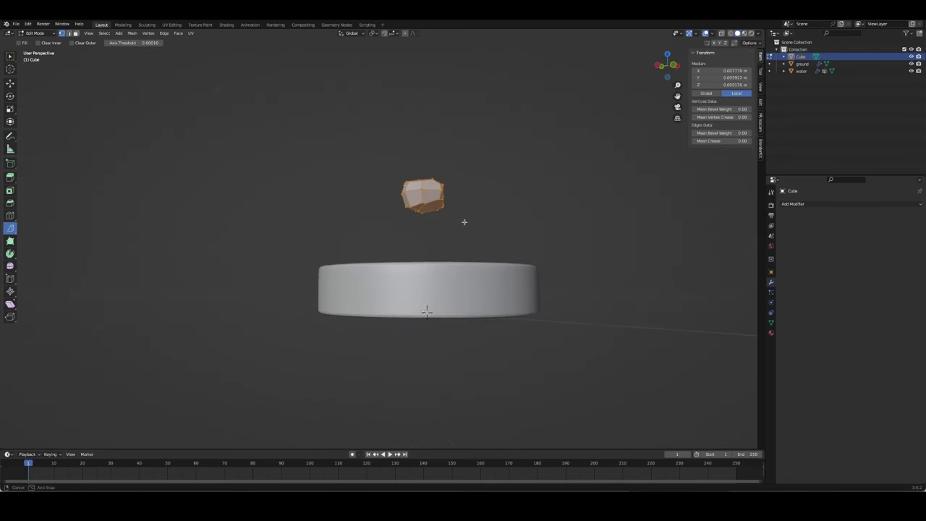
{"action": "left_click_drag", "start_coordinate": [383, 195], "coordinate": [452, 189]}
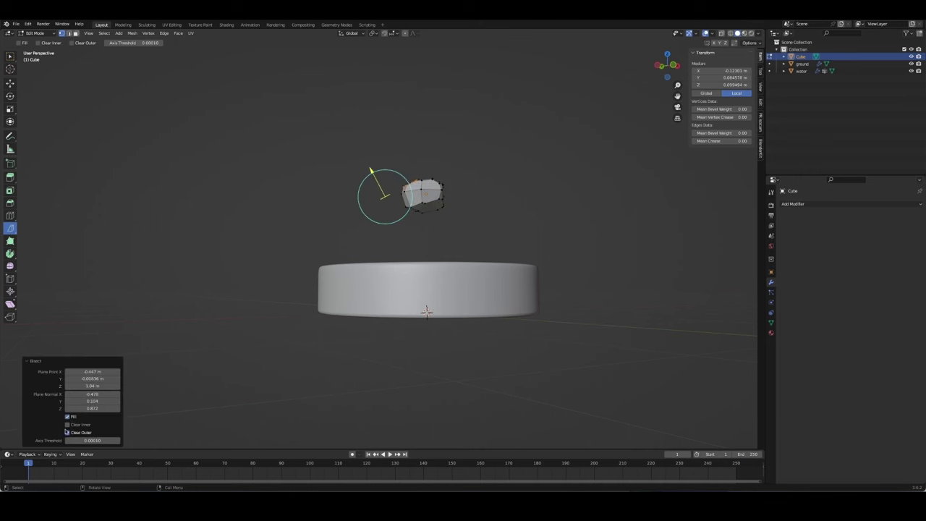
{"action": "key", "text": "a"}
{"action": "mouse_move", "coordinate": [254, 326]}
{"action": "middle_mouse_down"}
{"action": "mouse_move", "coordinate": [471, 234]}
{"action": "mouse_move", "coordinate": [395, 217]}
{"action": "mouse_move", "coordinate": [427, 206]}
{"action": "middle_mouse_up"}
{"action": "key", "text": "Tab"}
Step: Lower the rock vertically and slide it along X onto the basin rim
{"action": "key", "text": "g"}
{"action": "key", "text": "z"}
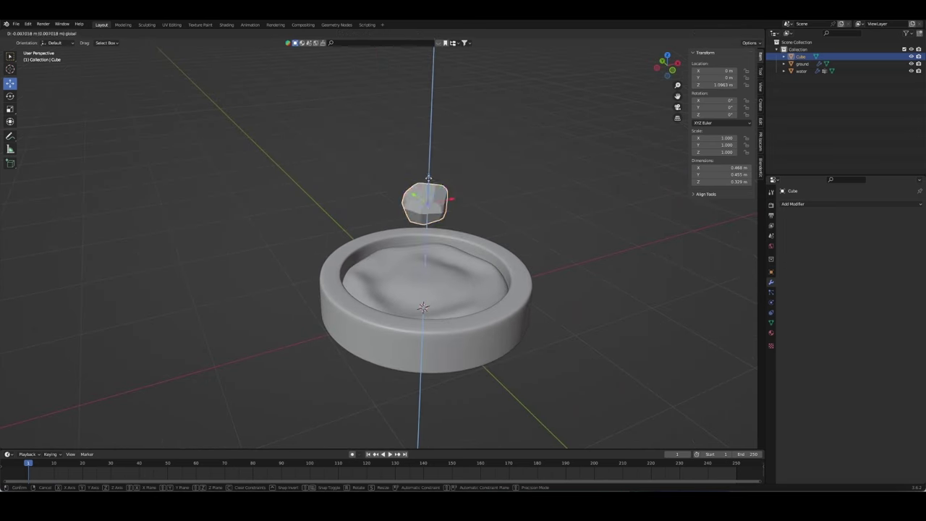
{"action": "left_click", "coordinate": [395, 249]}
{"action": "mouse_move", "coordinate": [396, 249]}
{"action": "middle_mouse_down"}
{"action": "mouse_move", "coordinate": [396, 225]}
{"action": "mouse_move", "coordinate": [399, 285]}
{"action": "mouse_move", "coordinate": [404, 272]}
{"action": "mouse_move", "coordinate": [420, 297]}
{"action": "middle_mouse_up"}
{"action": "key", "text": "g"}
{"action": "key", "text": "x"}
{"action": "left_click", "coordinate": [396, 260]}
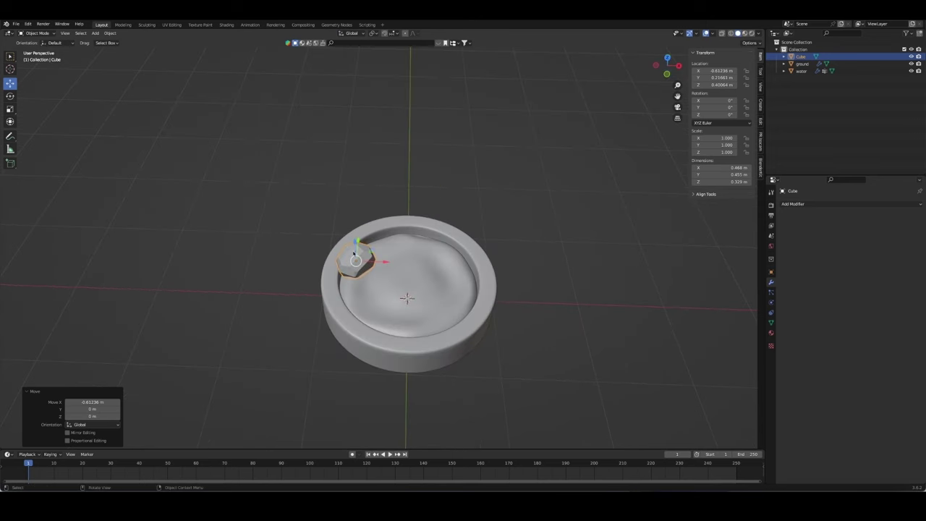
Step: Duplicate the rock near the rim, tumbling the copy and scaling it larger
{"action": "key", "text": "shift+d"}
{"action": "key", "text": "shift+z"}
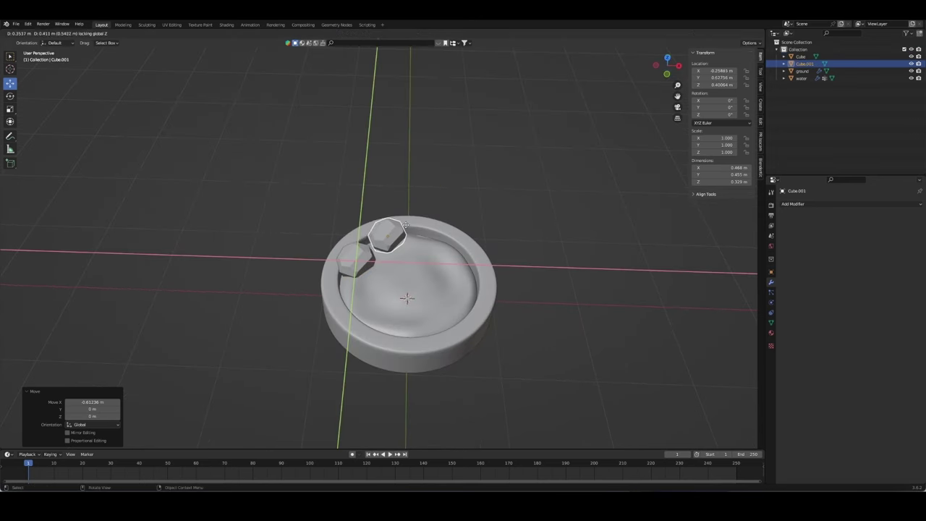
{"action": "left_click", "coordinate": [402, 230]}
{"action": "key", "text": "r"}
{"action": "key", "text": "r"}
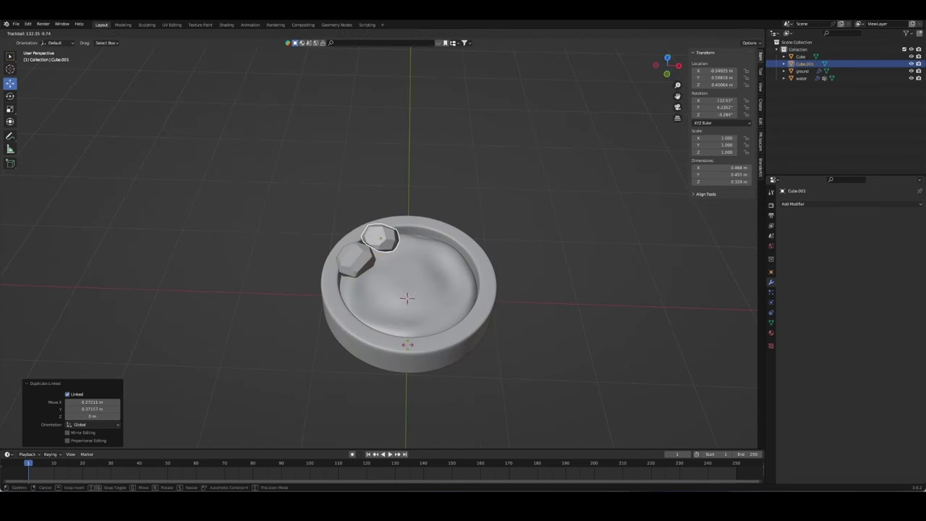
{"action": "left_click", "coordinate": [316, 275]}
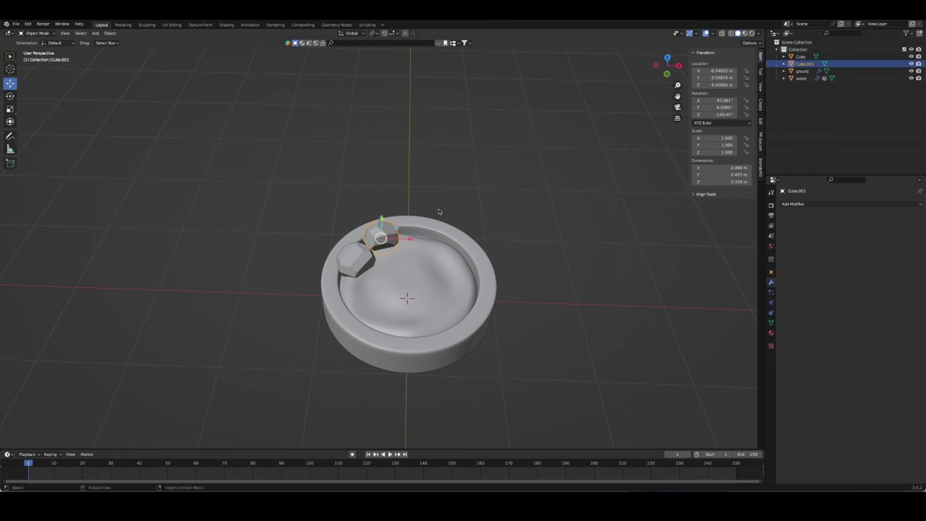
{"action": "key", "text": "s"}
{"action": "left_click", "coordinate": [495, 241]}
{"action": "middle_click_drag", "start_coordinate": [495, 241], "coordinate": [502, 222]}
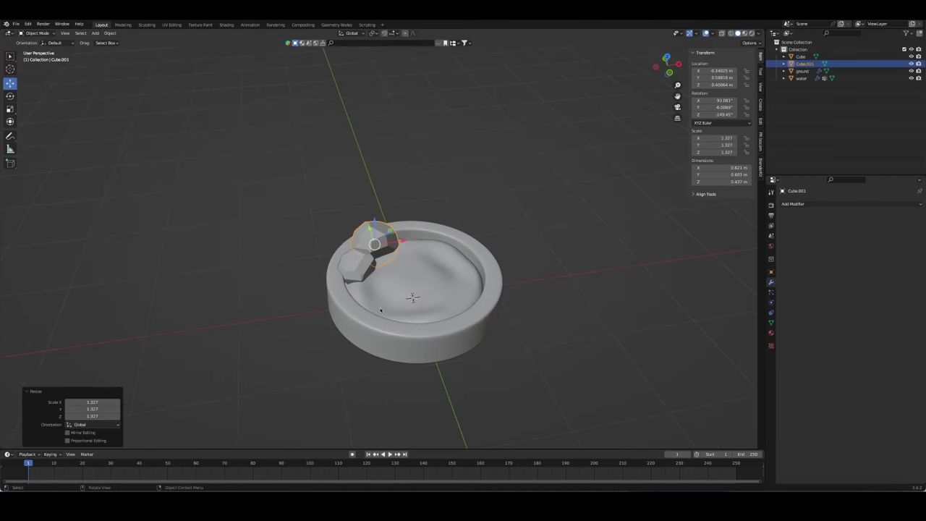
Step: Place a linked copy on the far rim, shrunk to 0.626 and rotated
{"action": "left_click", "coordinate": [384, 267]}
{"action": "key", "text": "alt+d"}
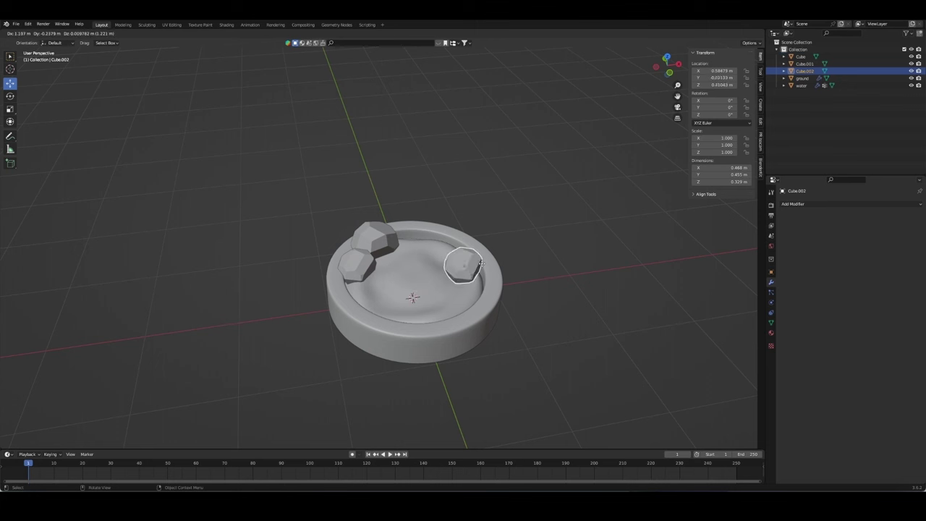
{"action": "left_click", "coordinate": [485, 269]}
{"action": "key", "text": "s"}
{"action": "left_click", "coordinate": [522, 290]}
{"action": "key", "text": "r"}
{"action": "key", "text": "r"}
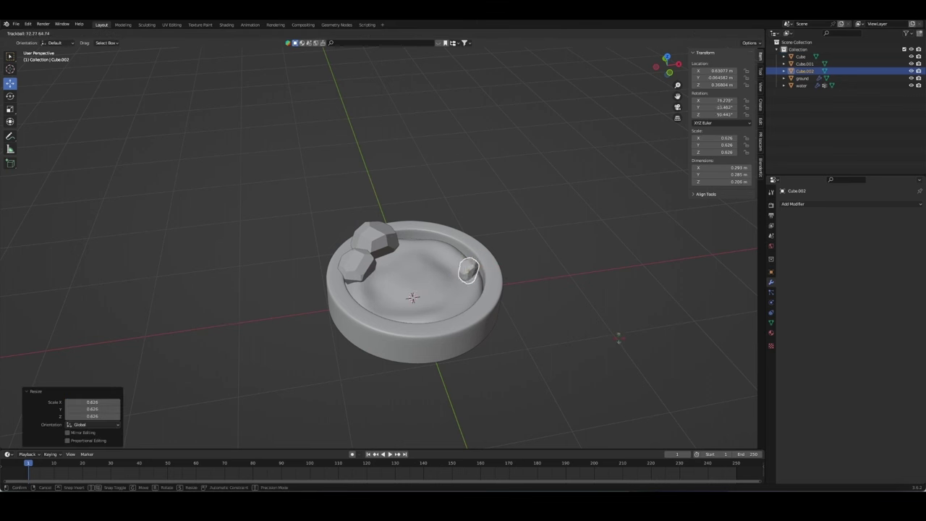
{"action": "left_click", "coordinate": [534, 284]}
{"action": "key", "text": "g"}
{"action": "left_click", "coordinate": [554, 301]}
{"action": "key", "text": "alt+a"}
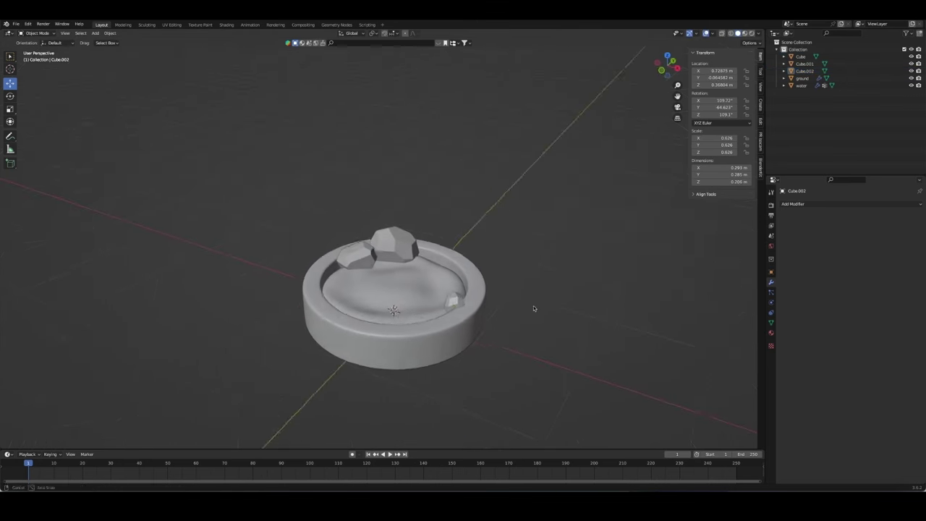
{"action": "mouse_move", "coordinate": [535, 308]}
{"action": "middle_mouse_down"}
{"action": "mouse_move", "coordinate": [564, 314]}
{"action": "mouse_move", "coordinate": [418, 316]}
{"action": "middle_mouse_up"}
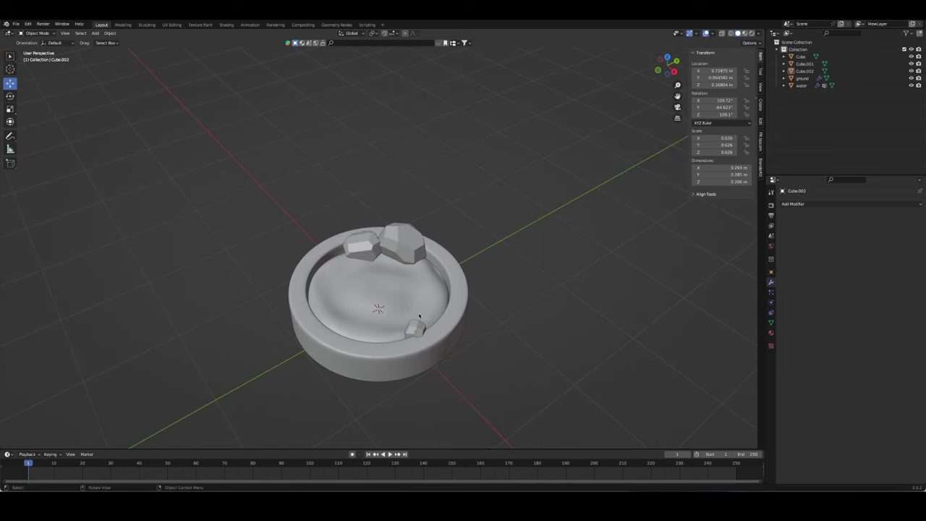
Step: Duplicate the large rock, rotate and shrink it, and set it on the rim beside the others
{"action": "left_click", "coordinate": [416, 251]}
{"action": "key", "text": "shift+d"}
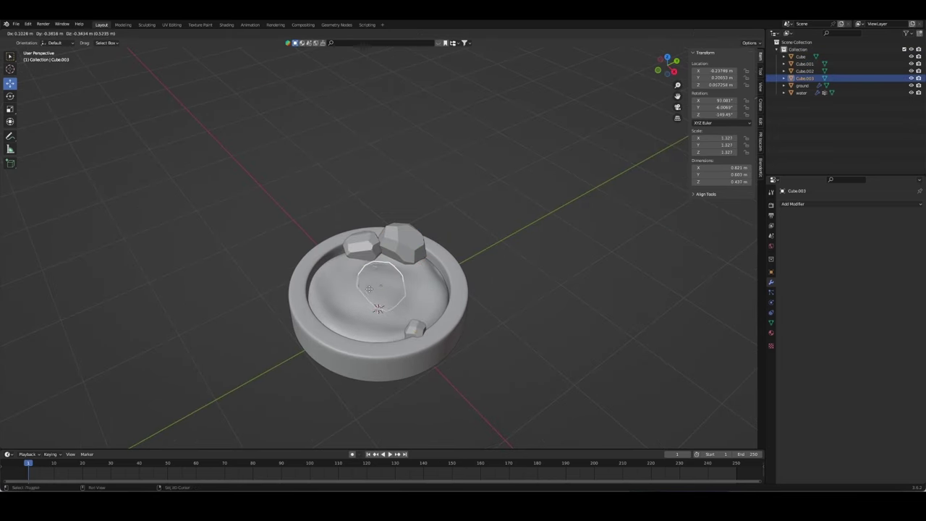
{"action": "left_click", "coordinate": [368, 287]}
{"action": "key", "text": "r"}
{"action": "key", "text": "r"}
{"action": "left_click", "coordinate": [485, 320]}
{"action": "key", "text": "s"}
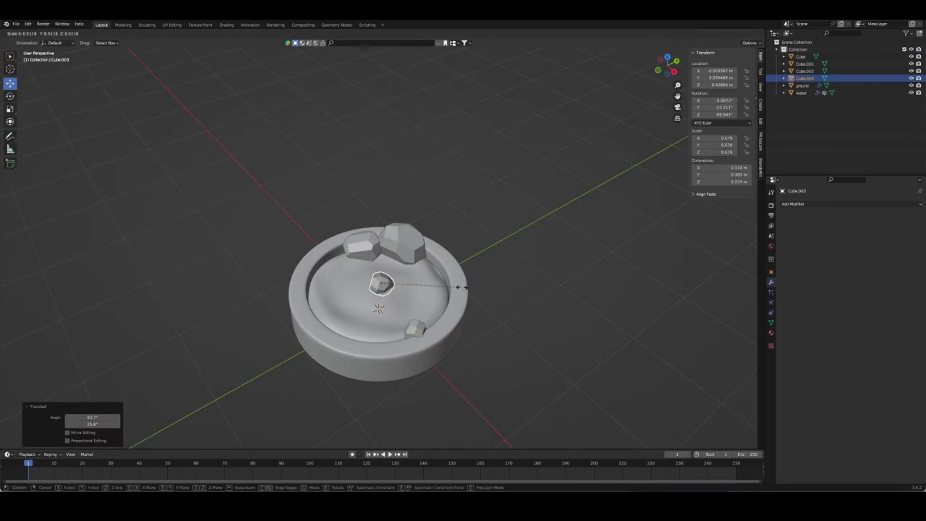
{"action": "left_click", "coordinate": [457, 287]}
{"action": "left_click_drag", "start_coordinate": [381, 282], "coordinate": [381, 253]}
{"action": "middle_click_drag", "start_coordinate": [381, 253], "coordinate": [578, 283]}
{"action": "key", "text": "g"}
{"action": "key", "text": "z"}
{"action": "left_click", "coordinate": [378, 247]}
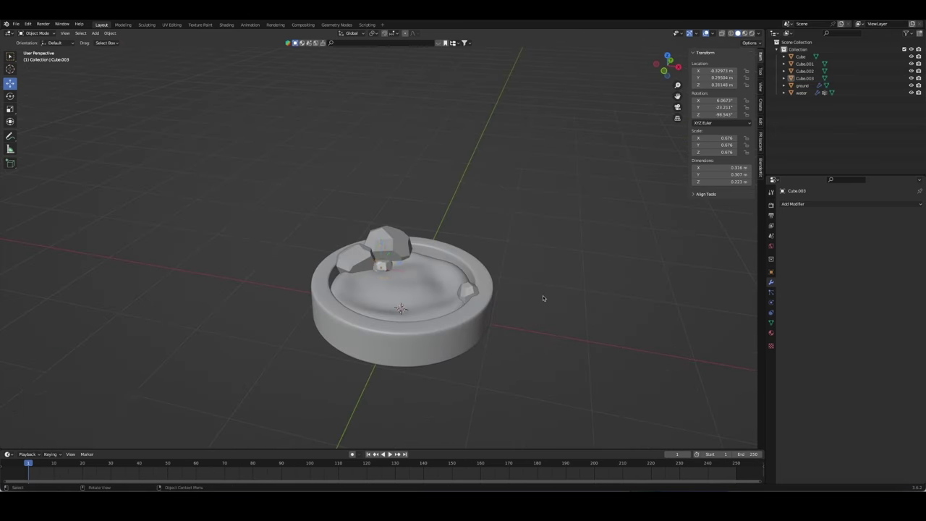
Step: Add a rotated linked copy of the small rock at the front of the rim, adjusting its height
{"action": "key", "text": "KP_1"}
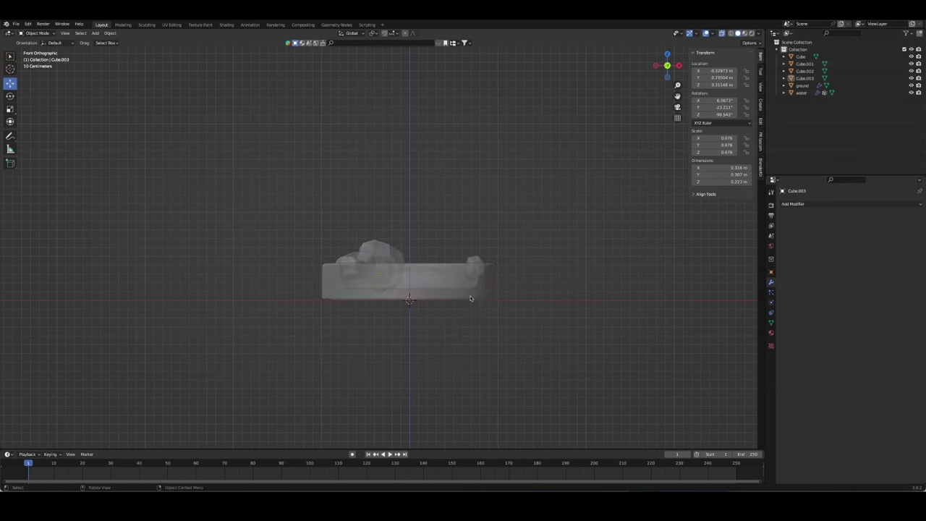
{"action": "left_click", "coordinate": [477, 259]}
{"action": "key", "text": "alt+d"}
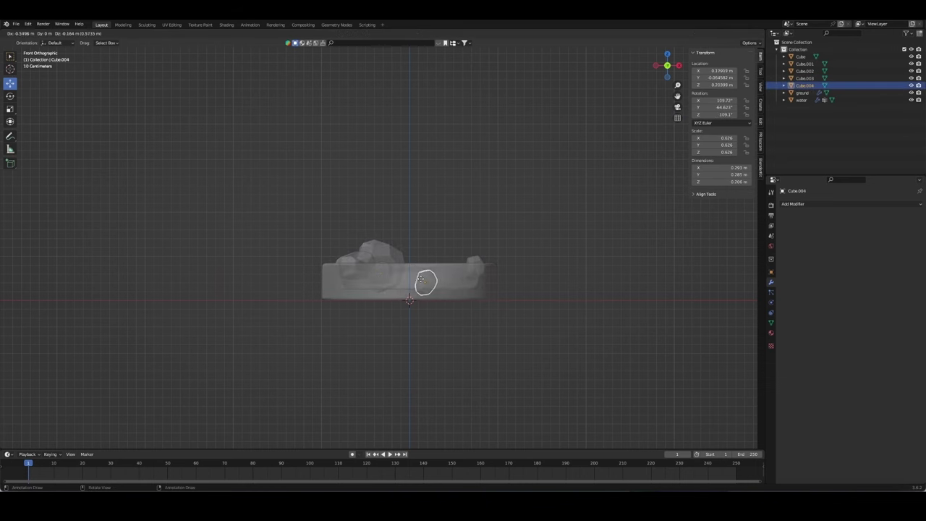
{"action": "left_click", "coordinate": [488, 283]}
{"action": "key", "text": "r"}
{"action": "key", "text": "r"}
{"action": "left_click", "coordinate": [536, 353]}
{"action": "key", "text": "g"}
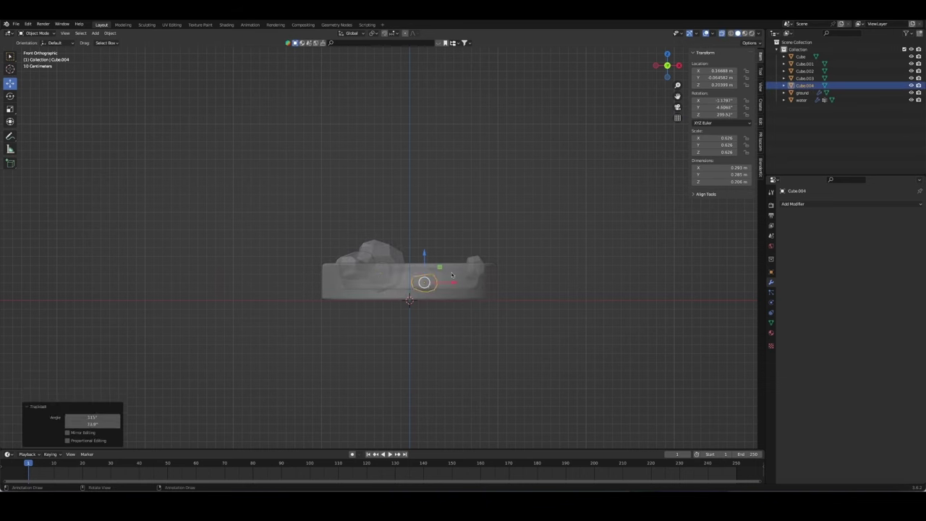
{"action": "key", "text": "z"}
{"action": "left_click", "coordinate": [425, 257]}
{"action": "mouse_move", "coordinate": [424, 257]}
{"action": "middle_mouse_down"}
{"action": "mouse_move", "coordinate": [481, 324]}
{"action": "mouse_move", "coordinate": [522, 314]}
{"action": "middle_mouse_up"}
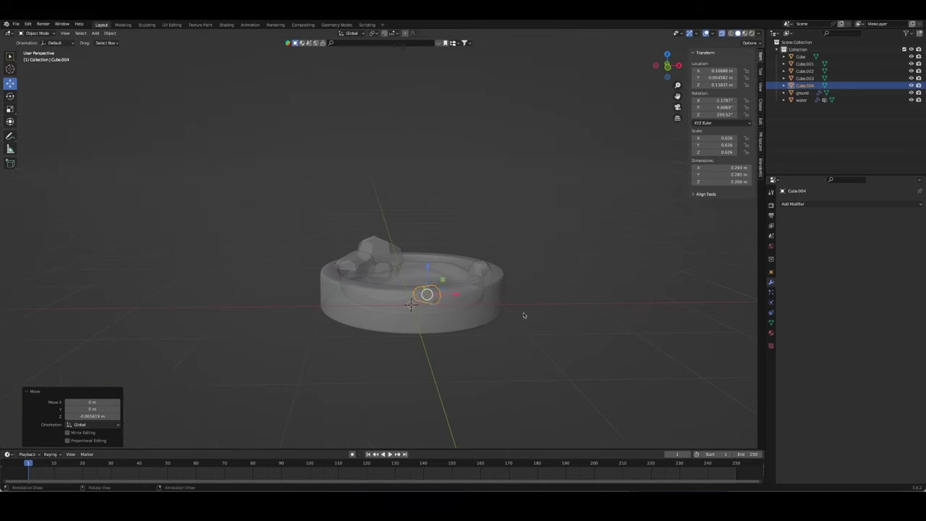
{"action": "left_click", "coordinate": [506, 347]}
{"action": "mouse_move", "coordinate": [506, 347]}
{"action": "middle_mouse_down"}
{"action": "mouse_move", "coordinate": [544, 362]}
{"action": "mouse_move", "coordinate": [506, 303]}
{"action": "middle_mouse_up"}
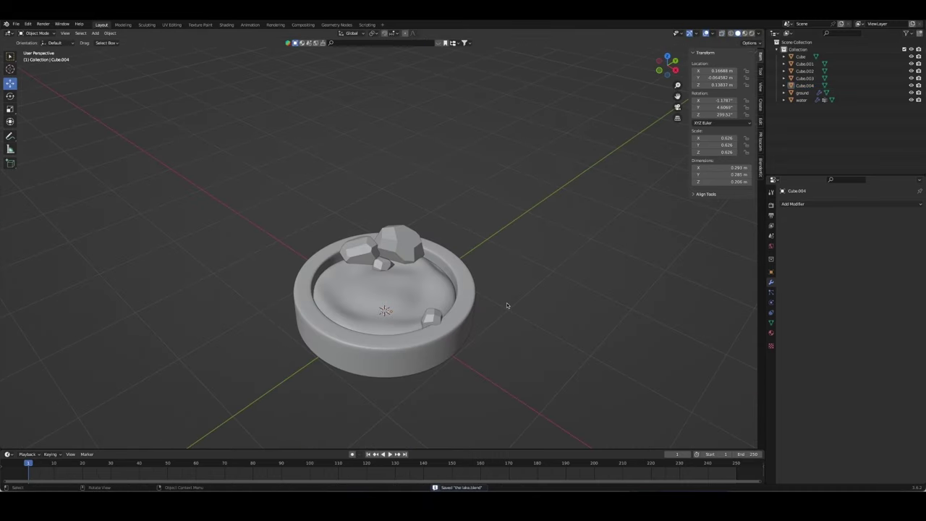
{"action": "left_click", "coordinate": [506, 302]}
{"action": "scroll", "coordinate": [506, 302], "scroll_direction": "up", "scroll_amount": 4}
Step: Give the first rim rock a Bevel modifier with 2 segments and Harden Normals
{"action": "left_click", "coordinate": [329, 217]}
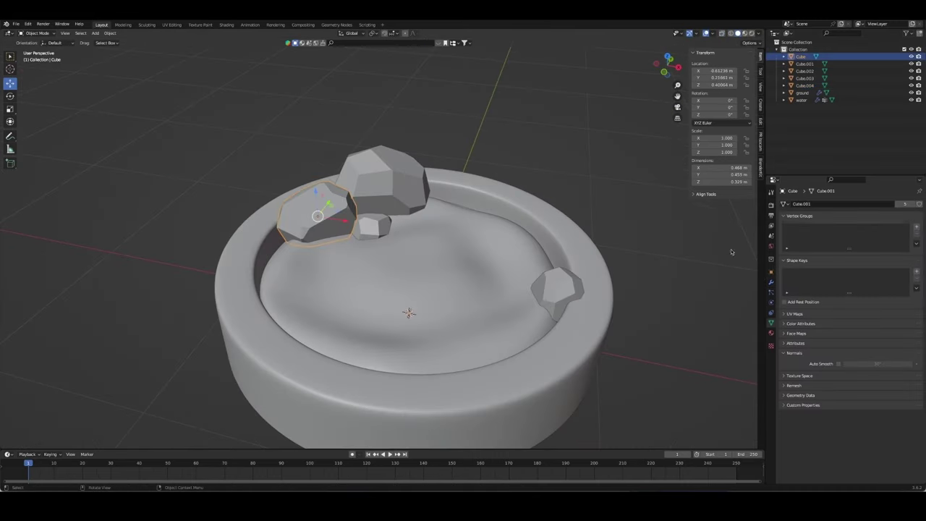
{"action": "left_click", "coordinate": [771, 282]}
{"action": "left_click", "coordinate": [832, 204]}
{"action": "left_click", "coordinate": [783, 231]}
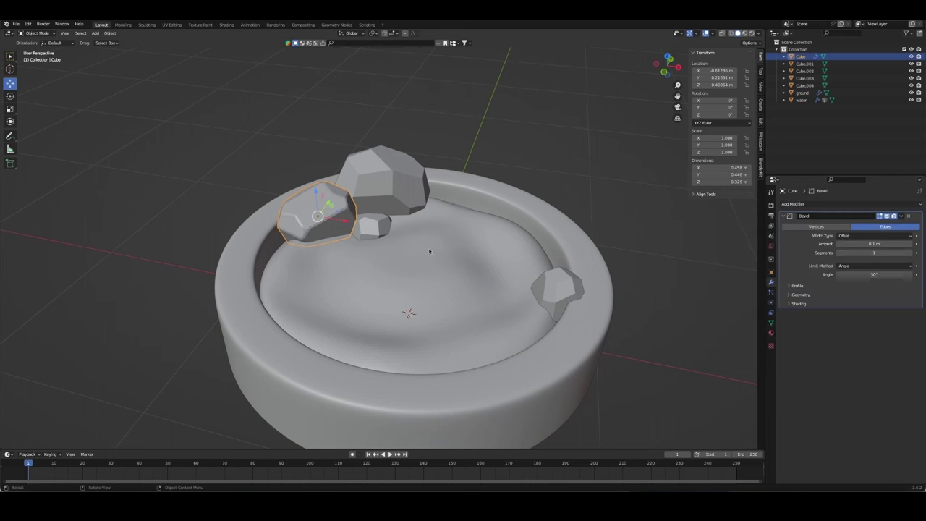
{"action": "middle_click_drag", "start_coordinate": [543, 251], "coordinate": [490, 244]}
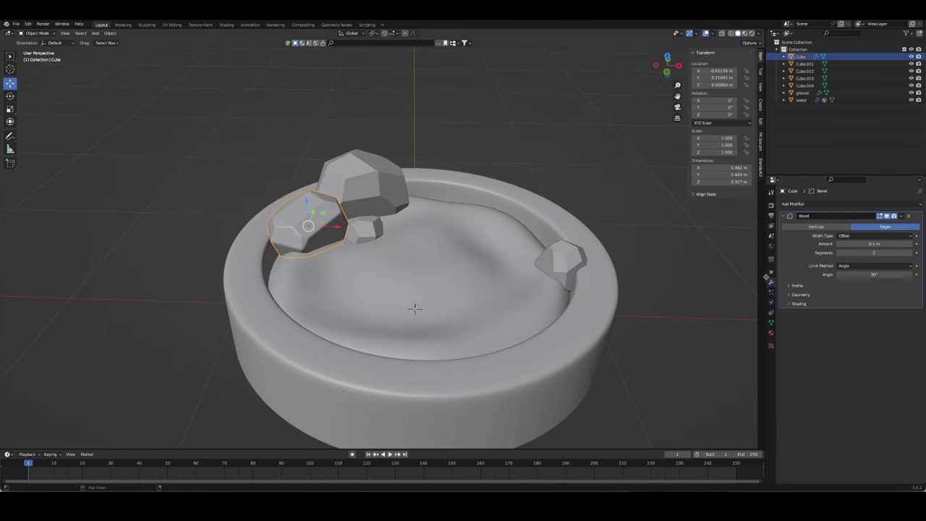
{"action": "left_click", "coordinate": [801, 295]}
{"action": "left_click", "coordinate": [795, 295]}
{"action": "left_click", "coordinate": [798, 304]}
{"action": "left_click", "coordinate": [840, 315]}
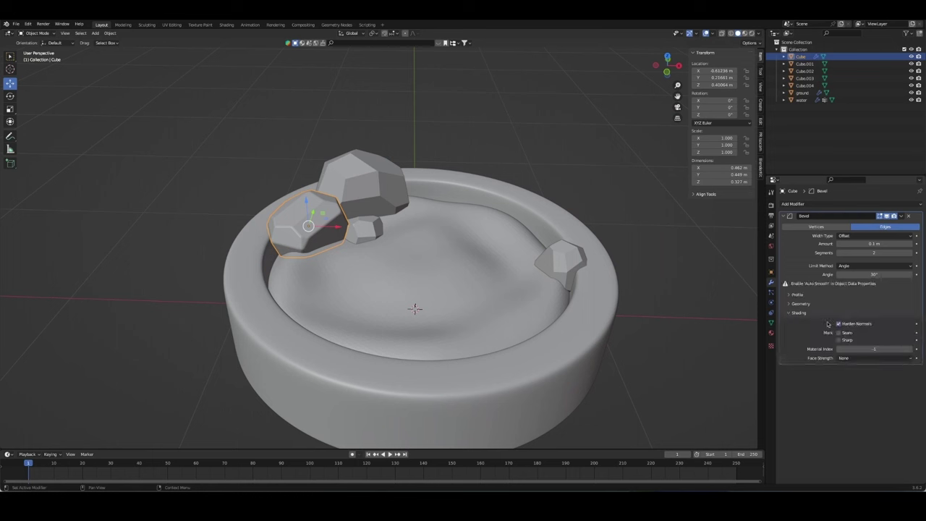
{"action": "left_click", "coordinate": [771, 324]}
Step: Copy the first rock's bevel modifier to the other three rim rocks
{"action": "left_click", "coordinate": [361, 177]}
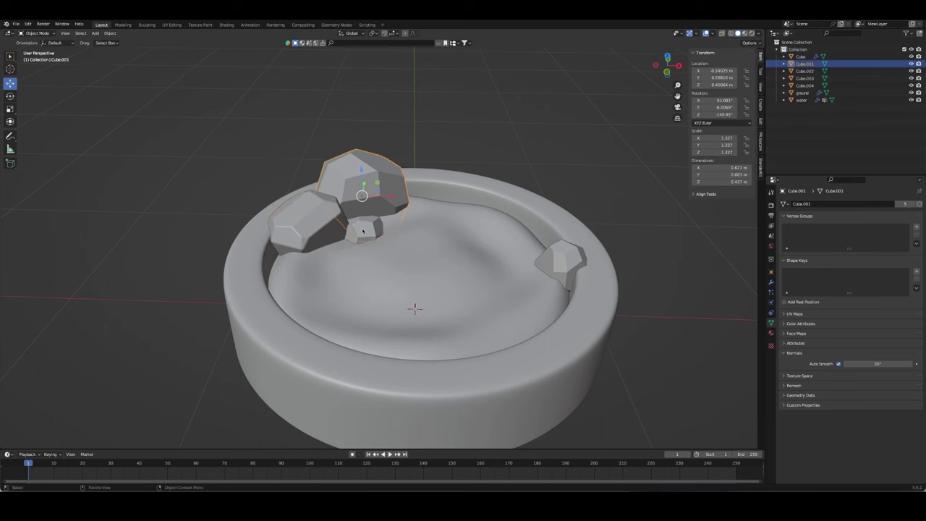
{"action": "left_click", "coordinate": [560, 259], "text": "shift"}
{"action": "left_click", "coordinate": [297, 226], "text": "shift"}
{"action": "left_click", "coordinate": [363, 230], "text": "shift"}
{"action": "key", "text": "ctrl+l"}
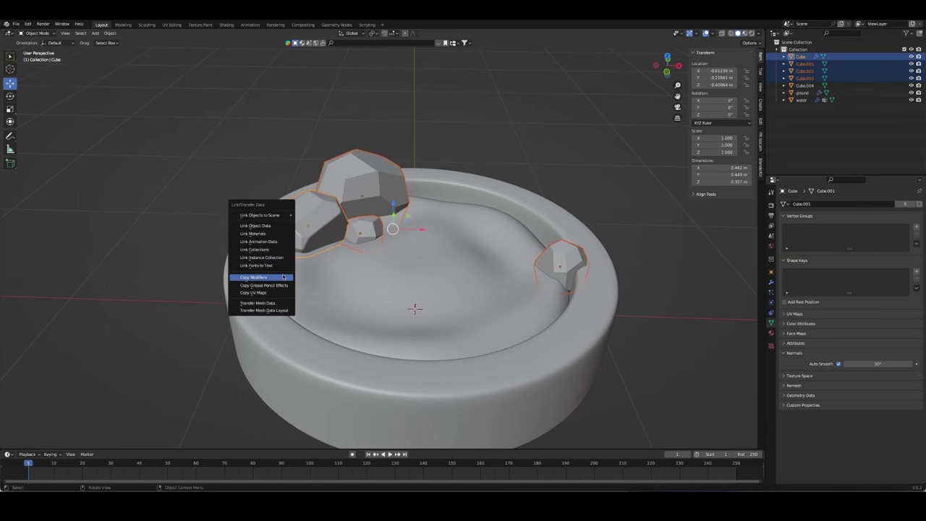
{"action": "left_click", "coordinate": [283, 277]}
Step: Make the rim rocks single-user so each has its own mesh data, then select the large rock
{"action": "left_click", "coordinate": [395, 191]}
{"action": "mouse_move", "coordinate": [445, 273]}
{"action": "middle_mouse_down"}
{"action": "mouse_move", "coordinate": [450, 219]}
{"action": "mouse_move", "coordinate": [506, 188]}
{"action": "middle_mouse_up"}
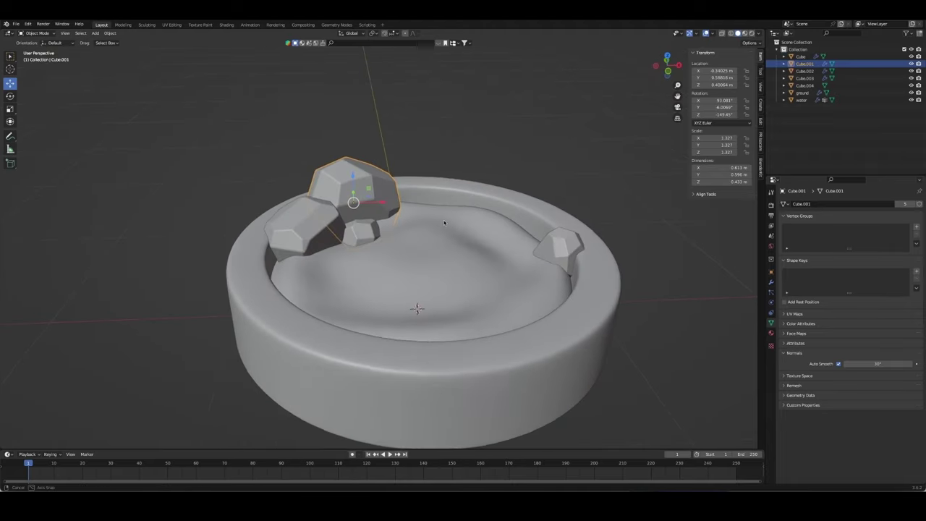
{"action": "left_click", "coordinate": [293, 230], "text": "shift"}
{"action": "left_click", "coordinate": [360, 232], "text": "shift"}
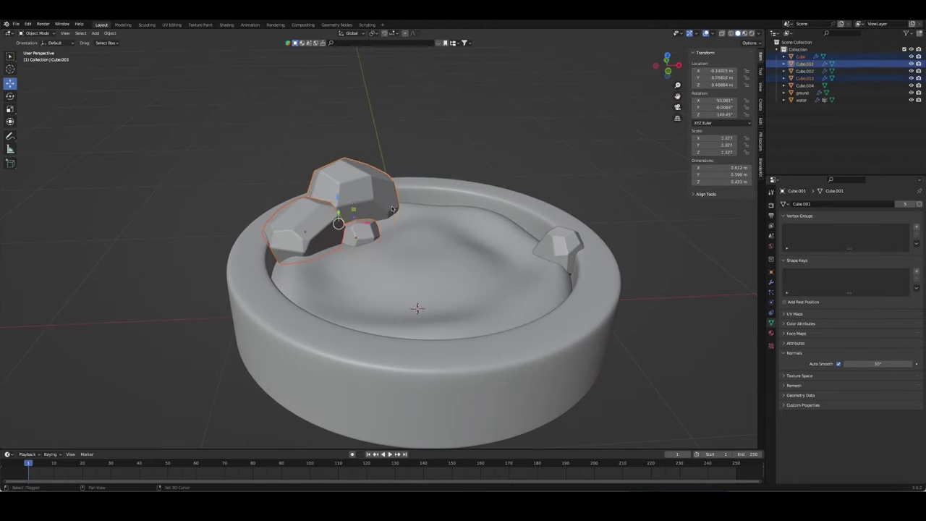
{"action": "left_click", "coordinate": [558, 246], "text": "shift"}
{"action": "key", "text": "u"}
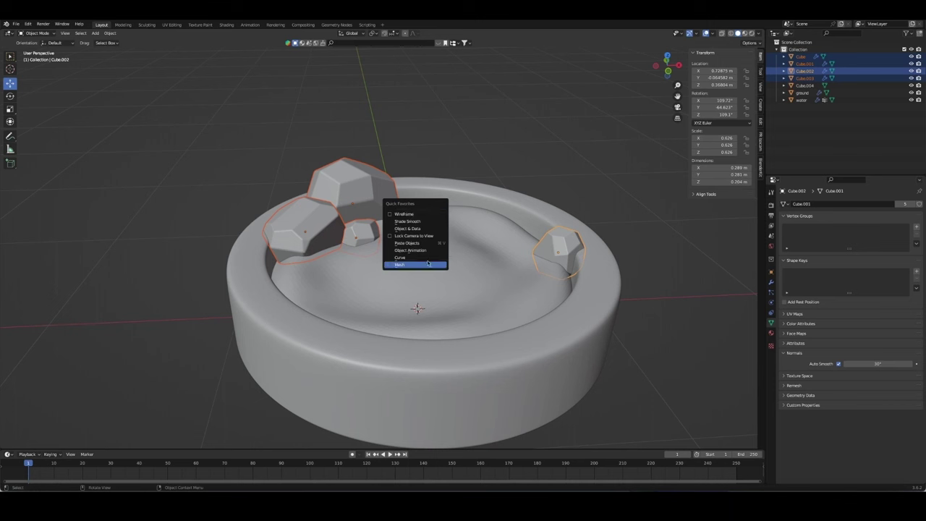
{"action": "left_click", "coordinate": [424, 230]}
{"action": "left_click", "coordinate": [349, 185]}
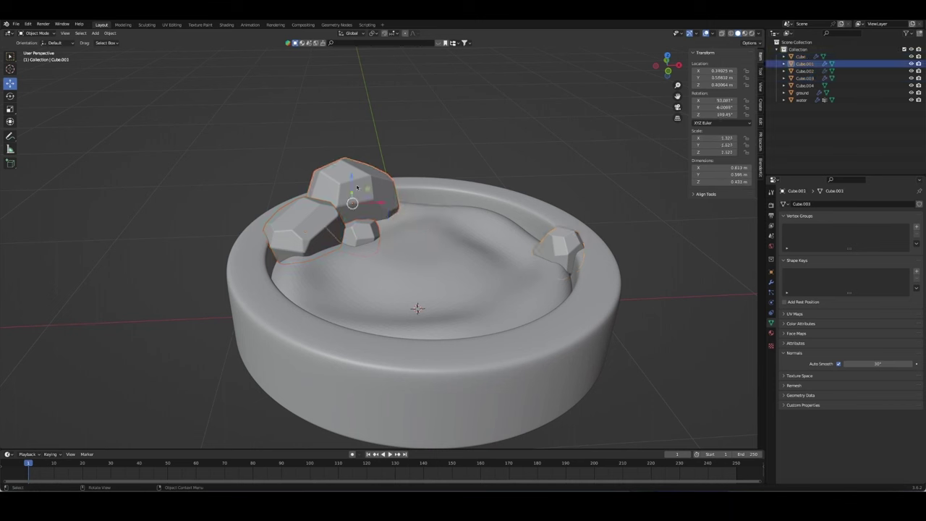
{"action": "key", "text": "ctrl+a"}
Step: Apply scale to the large rock and the other rim rocks, then save the file
{"action": "left_click", "coordinate": [352, 204]}
{"action": "key", "text": "ctrl+a"}
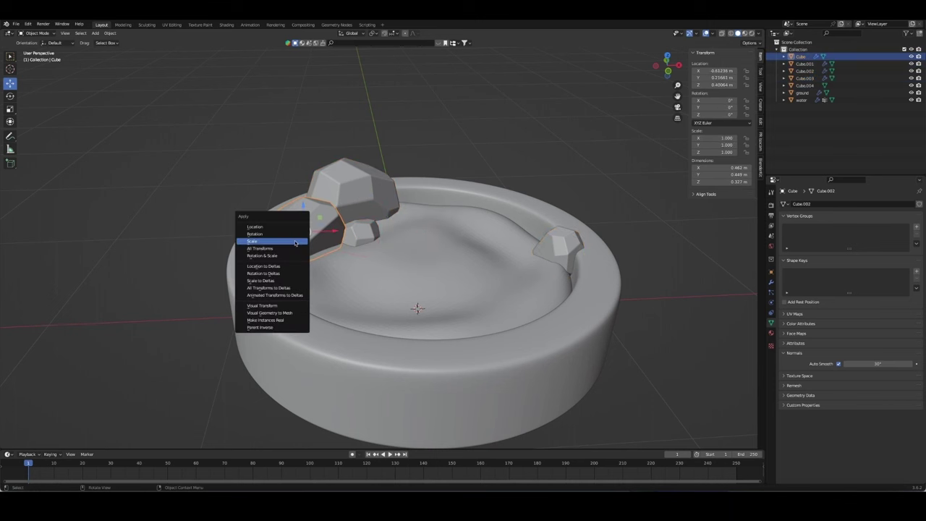
{"action": "left_click", "coordinate": [293, 239]}
{"action": "left_click", "coordinate": [360, 232]}
{"action": "key", "text": "ctrl+a"}
{"action": "left_click", "coordinate": [558, 246]}
{"action": "key", "text": "ctrl+a"}
{"action": "left_click", "coordinate": [567, 240]}
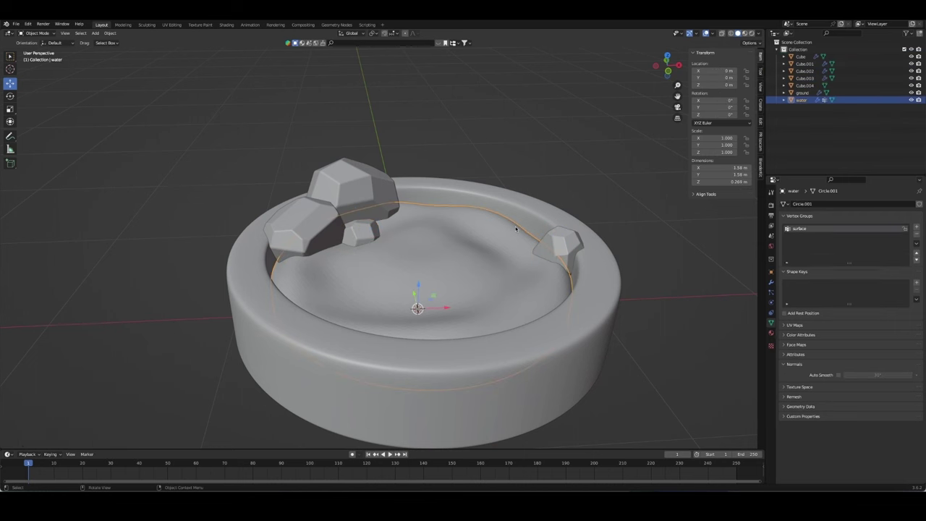
{"action": "left_click", "coordinate": [593, 239]}
{"action": "left_click", "coordinate": [595, 188]}
{"action": "key", "text": "ctrl+s"}
Step: Rename the right-hand rim rock to 'rock'
{"action": "scroll", "coordinate": [585, 212], "scroll_direction": "down", "scroll_amount": 3}
{"action": "middle_click_drag", "start_coordinate": [586, 212], "coordinate": [739, 57]}
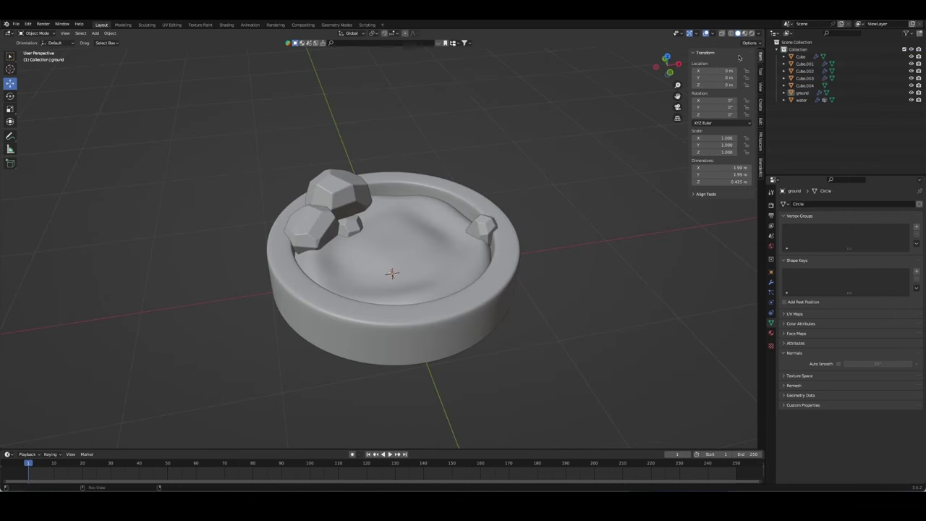
{"action": "left_click", "coordinate": [480, 229]}
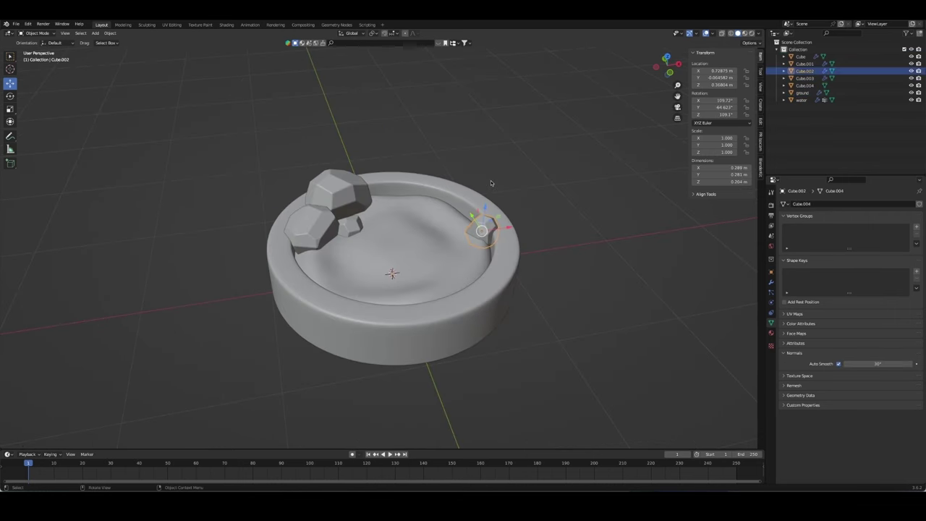
{"action": "key", "text": "F2"}
{"action": "type", "text": "rock"}
{"action": "key", "text": "Return"}
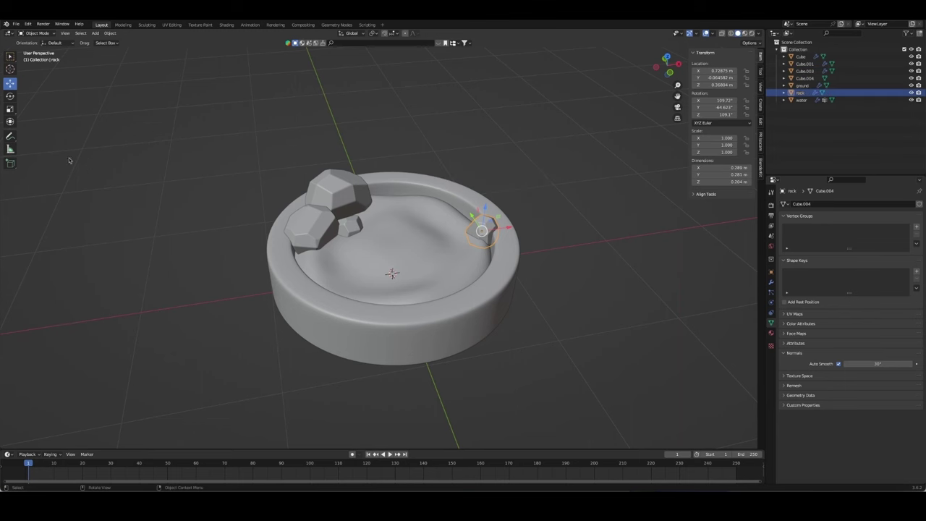
Step: Raise a small rim rock slightly and rename it rock.001
{"action": "left_click", "coordinate": [804, 71]}
{"action": "mouse_move", "coordinate": [506, 303]}
{"action": "middle_mouse_down"}
{"action": "mouse_move", "coordinate": [462, 275]}
{"action": "mouse_move", "coordinate": [459, 239]}
{"action": "mouse_move", "coordinate": [394, 209]}
{"action": "middle_mouse_up"}
{"action": "key", "text": "g"}
{"action": "key", "text": "y"}
{"action": "left_click", "coordinate": [459, 237]}
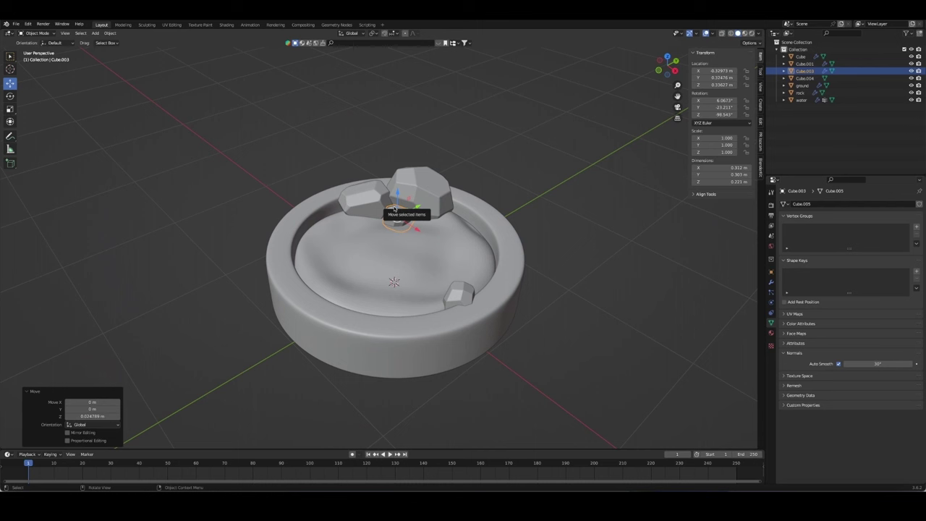
{"action": "key", "text": "F2"}
{"action": "type", "text": "k"}
{"action": "key", "text": "Return"}
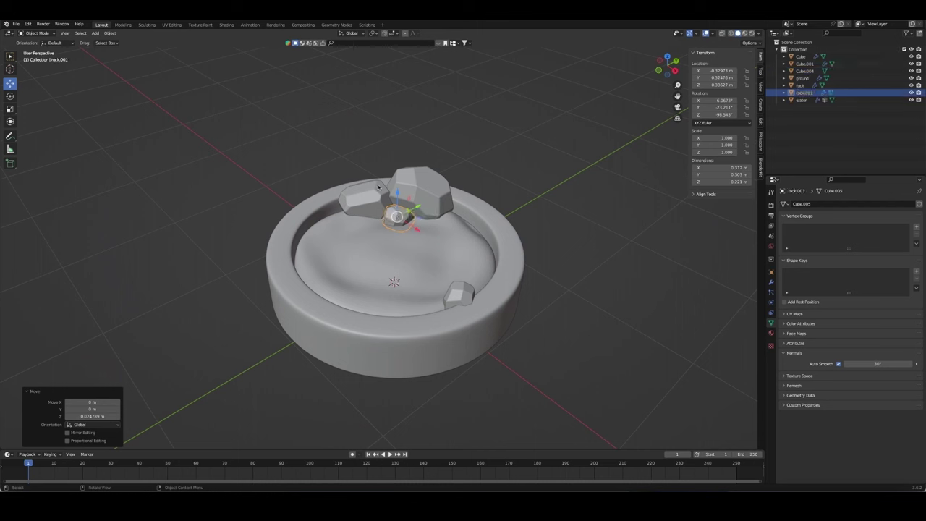
Step: Rename another small rock rock.002 and the large rock rock.003, then save
{"action": "left_click", "coordinate": [362, 197]}
{"action": "key", "text": "F2"}
{"action": "type", "text": "rock"}
{"action": "key", "text": "Return"}
{"action": "left_click", "coordinate": [426, 188]}
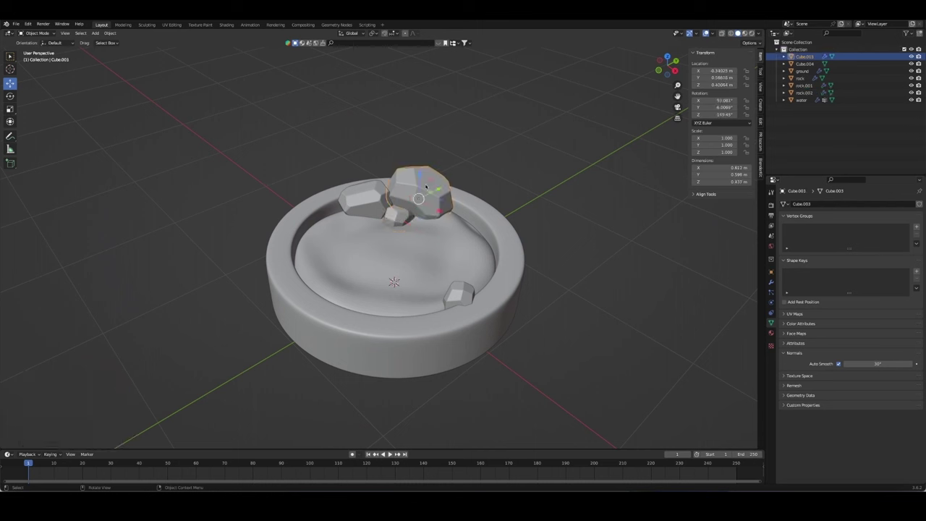
{"action": "key", "text": "F2"}
{"action": "type", "text": "ck"}
{"action": "key", "text": "Return"}
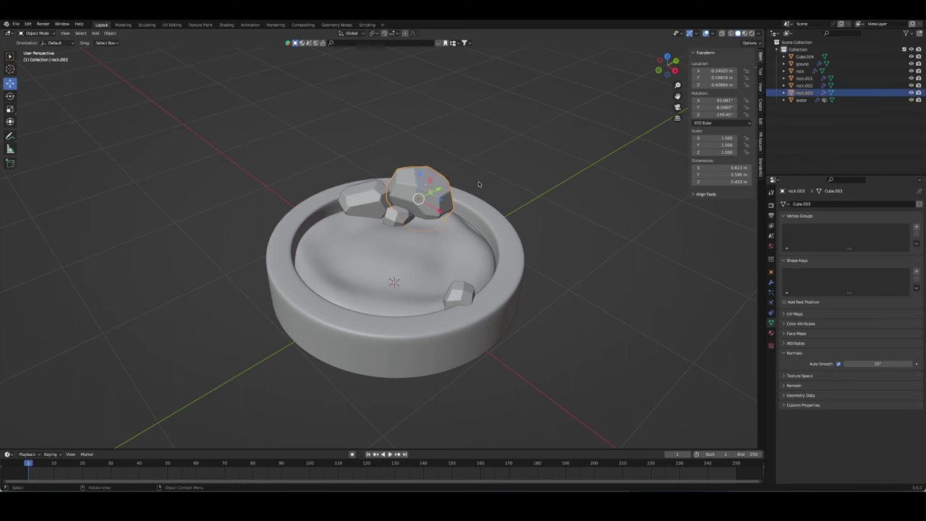
{"action": "mouse_move", "coordinate": [425, 184]}
{"action": "middle_mouse_down"}
{"action": "mouse_move", "coordinate": [543, 227]}
{"action": "mouse_move", "coordinate": [454, 218]}
{"action": "middle_mouse_up"}
{"action": "key", "text": "ctrl+s"}
{"action": "key", "text": "shift+a"}
{"action": "mouse_move", "coordinate": [433, 215]}
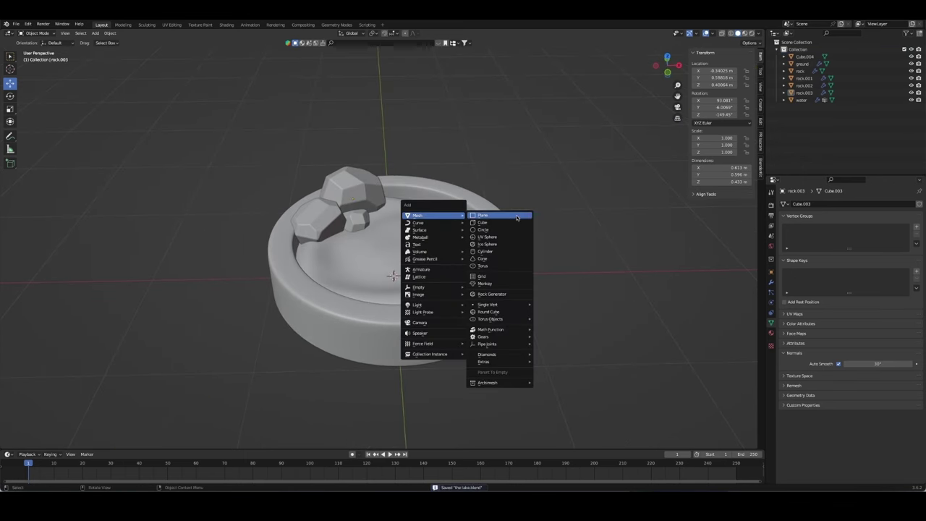
Step: Add a plane and raise it above the basin
{"action": "left_click", "coordinate": [499, 216]}
{"action": "key", "text": "g"}
{"action": "key", "text": "z"}
{"action": "left_click", "coordinate": [502, 177]}
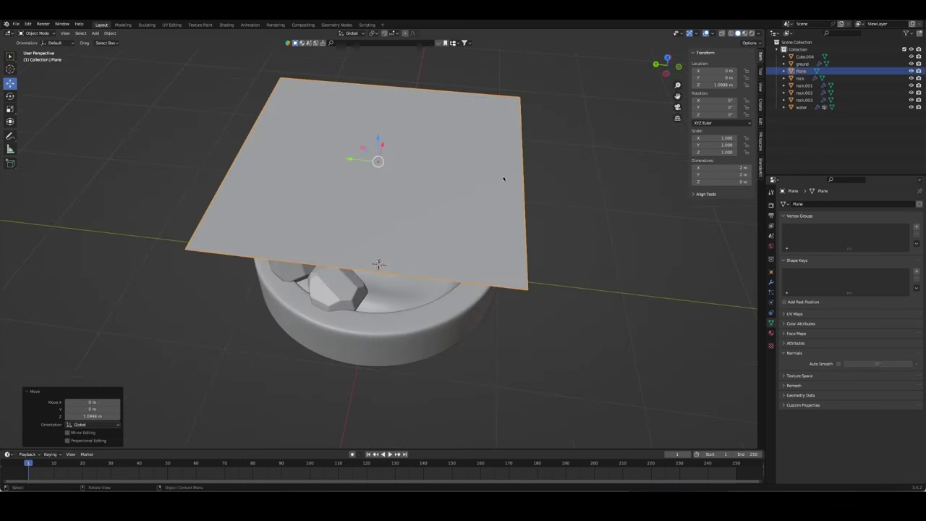
Step: In Edit Mode, squash the plane along Y and shrink it into a narrow strip
{"action": "key", "text": "KP_7"}
{"action": "key", "text": "Tab"}
{"action": "key", "text": "s"}
{"action": "key", "text": "z"}
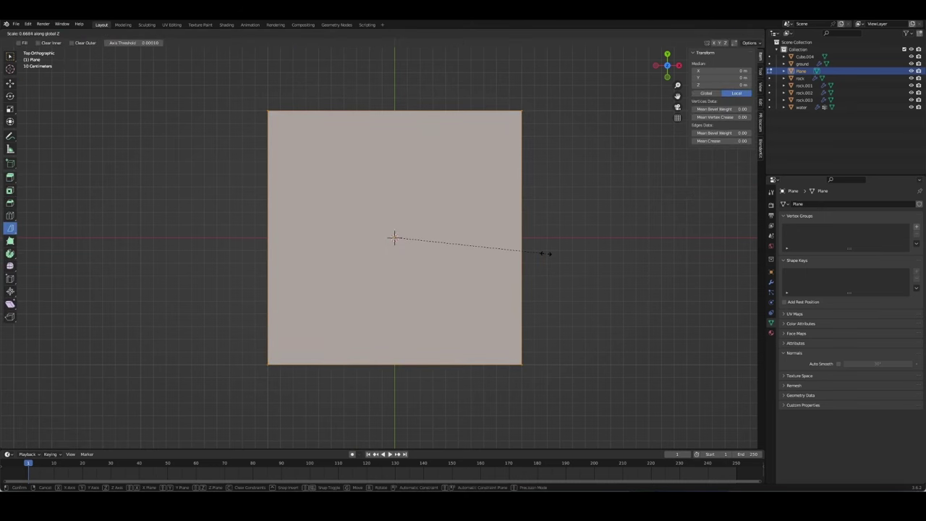
{"action": "key", "text": "y"}
{"action": "left_click", "coordinate": [519, 243]}
{"action": "key", "text": "s"}
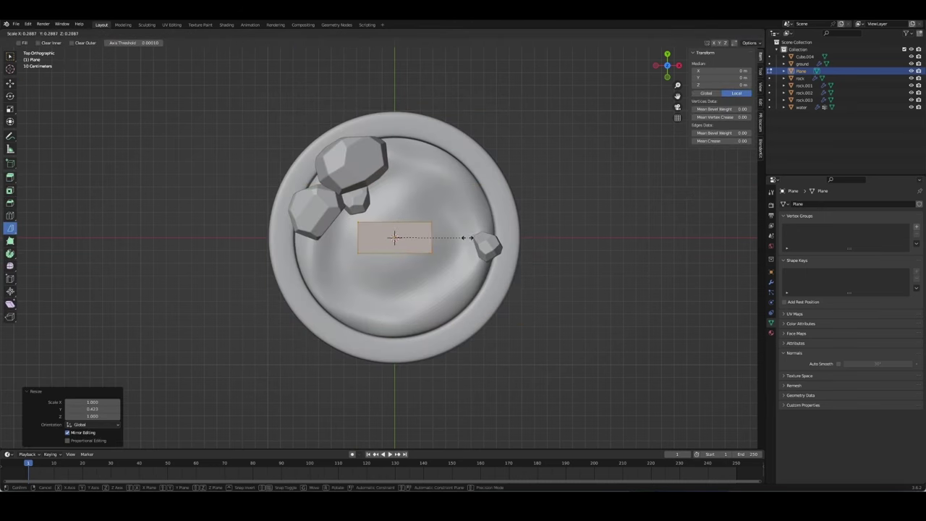
{"action": "left_click", "coordinate": [471, 258]}
{"action": "key", "text": "s"}
{"action": "left_click", "coordinate": [514, 262]}
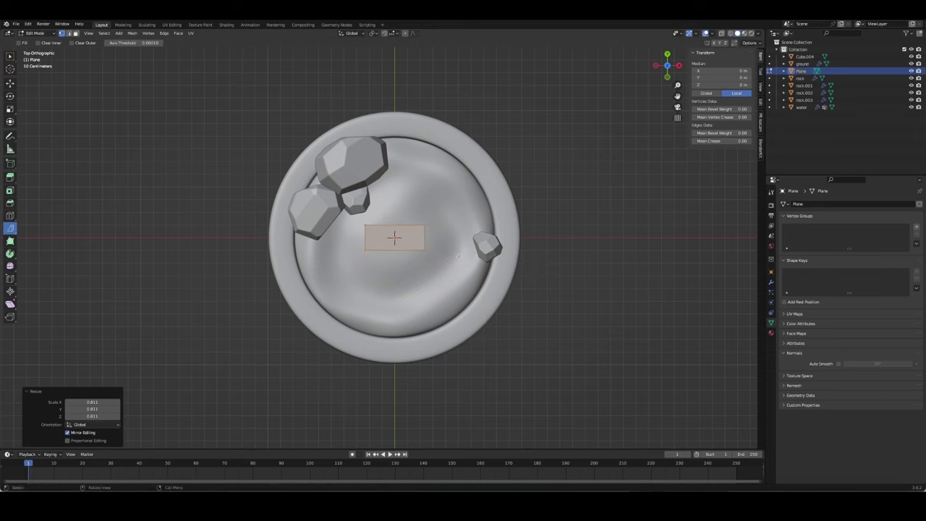
{"action": "middle_click_drag", "start_coordinate": [514, 262], "coordinate": [510, 232]}
Step: Cut a loop across the middle of the plane and clear the selection
{"action": "left_click_drag", "start_coordinate": [395, 195], "coordinate": [445, 209]}
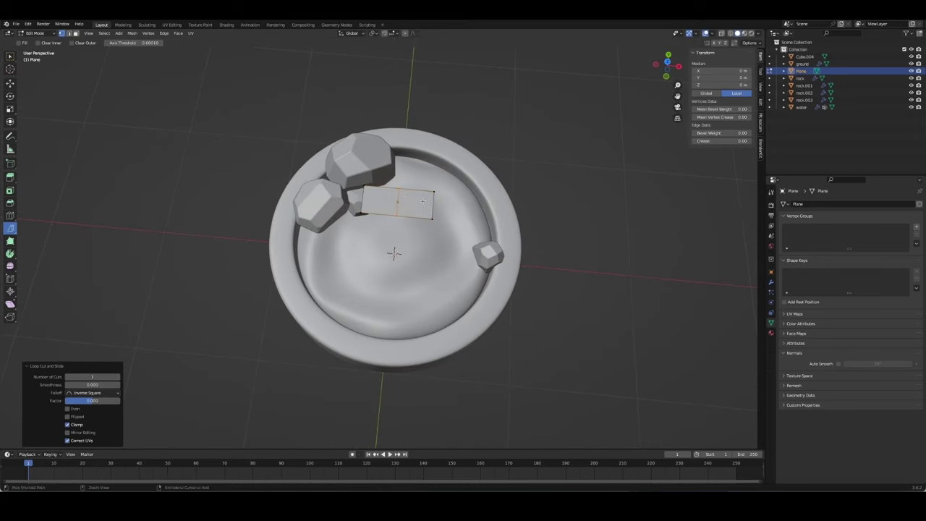
{"action": "left_click", "coordinate": [437, 208]}
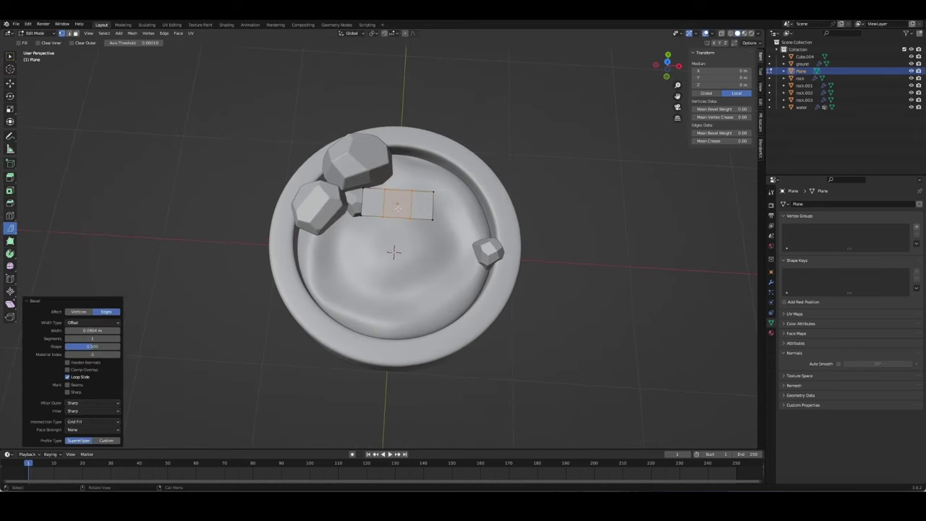
{"action": "key", "text": "KP_7"}
{"action": "key", "text": "alt+a"}
{"action": "left_click_drag", "start_coordinate": [356, 213], "coordinate": [353, 242]}
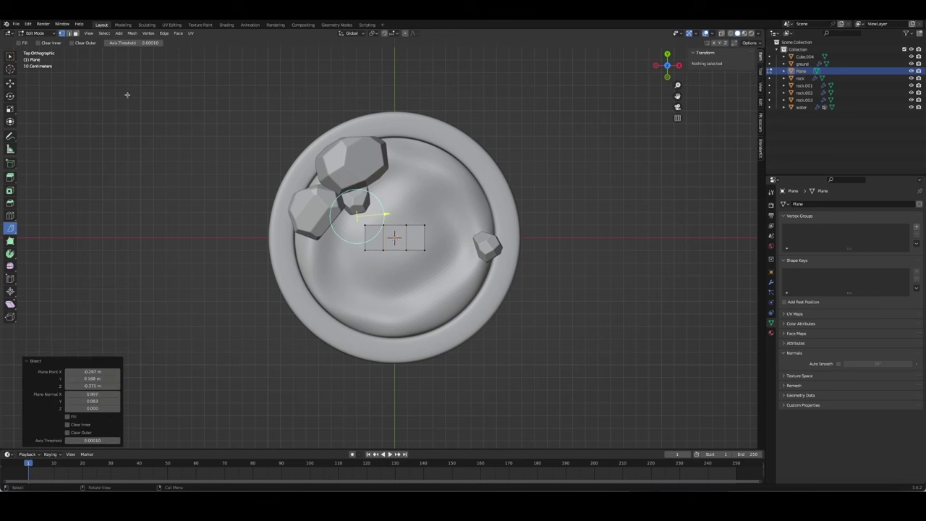
{"action": "left_click", "coordinate": [10, 83]}
Step: Taper the plane's left and right ends along Y into a pointed leaf outline
{"action": "left_click", "coordinate": [365, 238]}
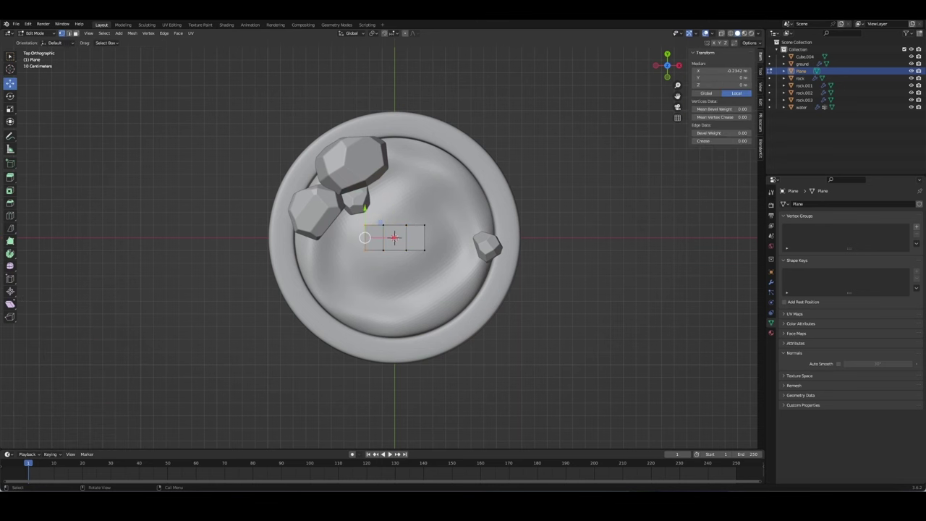
{"action": "key", "text": "s"}
{"action": "key", "text": "y"}
{"action": "left_click", "coordinate": [402, 244]}
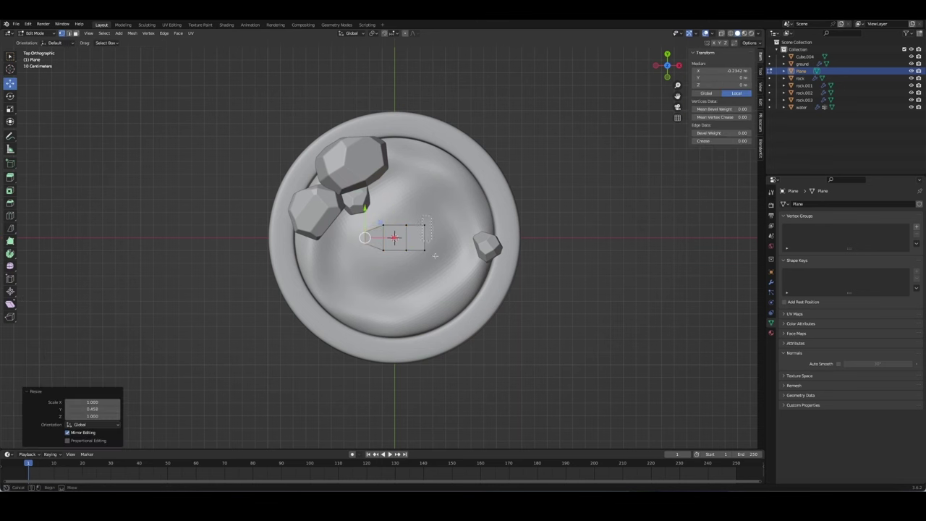
{"action": "left_click", "coordinate": [427, 233]}
{"action": "key", "text": "s"}
{"action": "key", "text": "y"}
{"action": "left_click", "coordinate": [445, 239]}
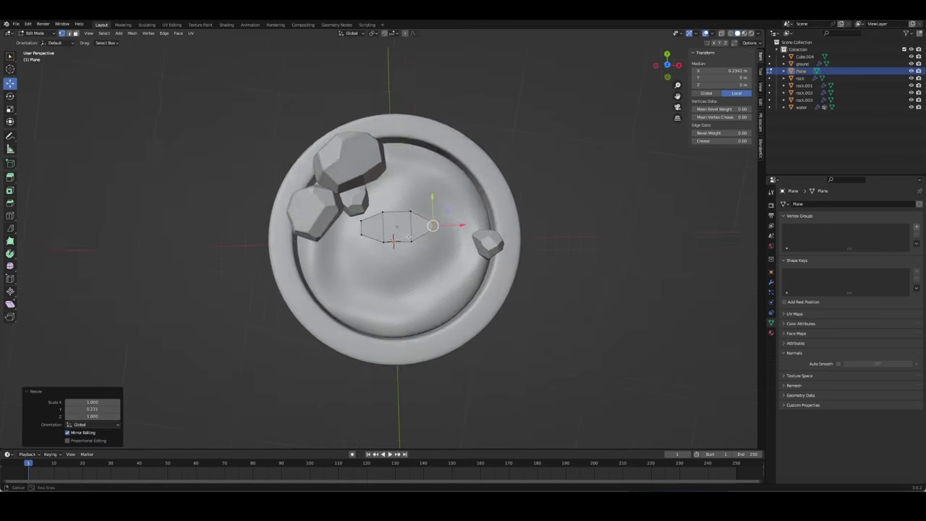
{"action": "middle_click_drag", "start_coordinate": [445, 240], "coordinate": [417, 244]}
Step: Slim the leaf further along Y and lift it higher above the basin
{"action": "key", "text": "KP_7"}
{"action": "key", "text": "Tab"}
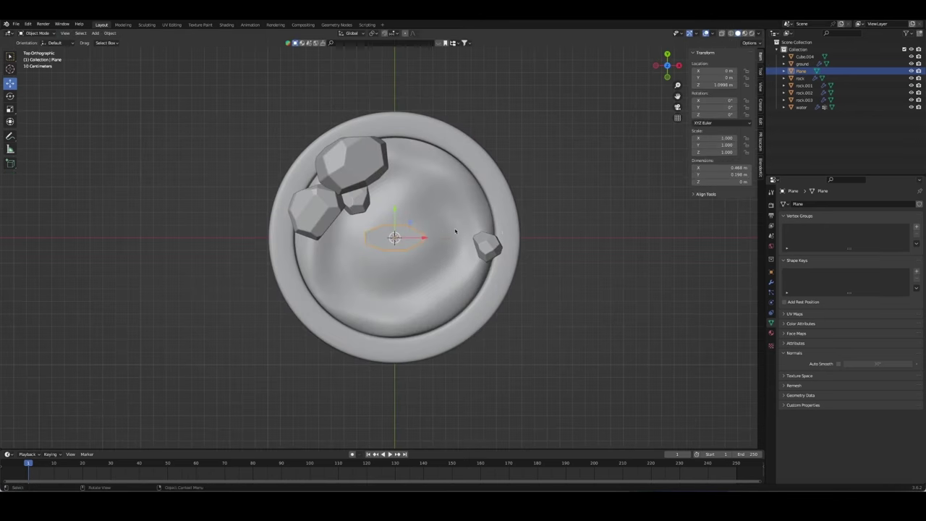
{"action": "key", "text": "Tab"}
{"action": "key", "text": "s"}
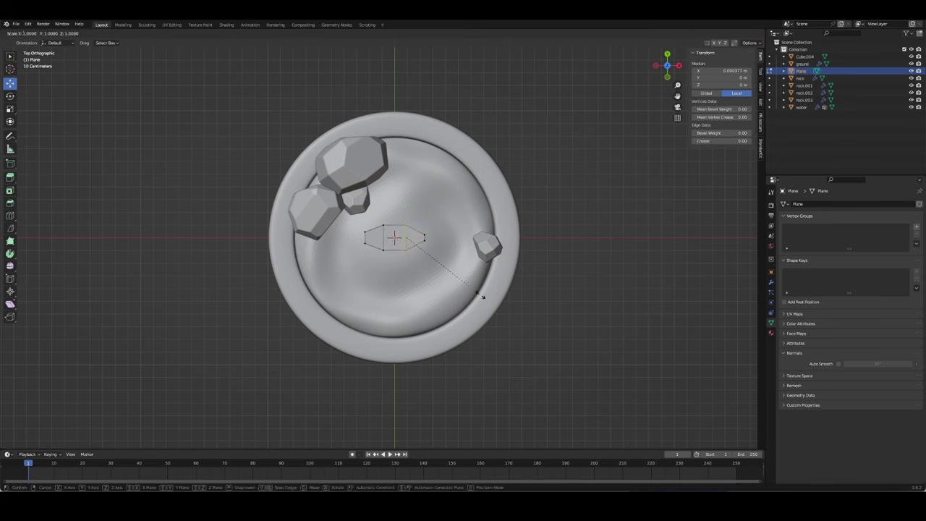
{"action": "key", "text": "y"}
{"action": "left_click", "coordinate": [463, 284]}
{"action": "key", "text": "g"}
{"action": "key", "text": "z"}
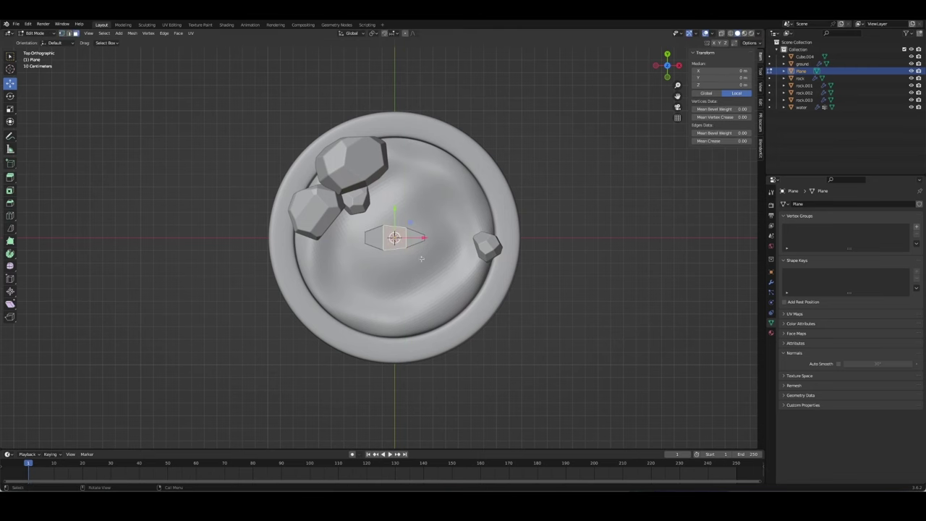
{"action": "mouse_move", "coordinate": [464, 284]}
{"action": "middle_mouse_down"}
{"action": "mouse_move", "coordinate": [397, 115]}
{"action": "mouse_move", "coordinate": [418, 154]}
{"action": "middle_mouse_up"}
{"action": "left_click", "coordinate": [397, 133]}
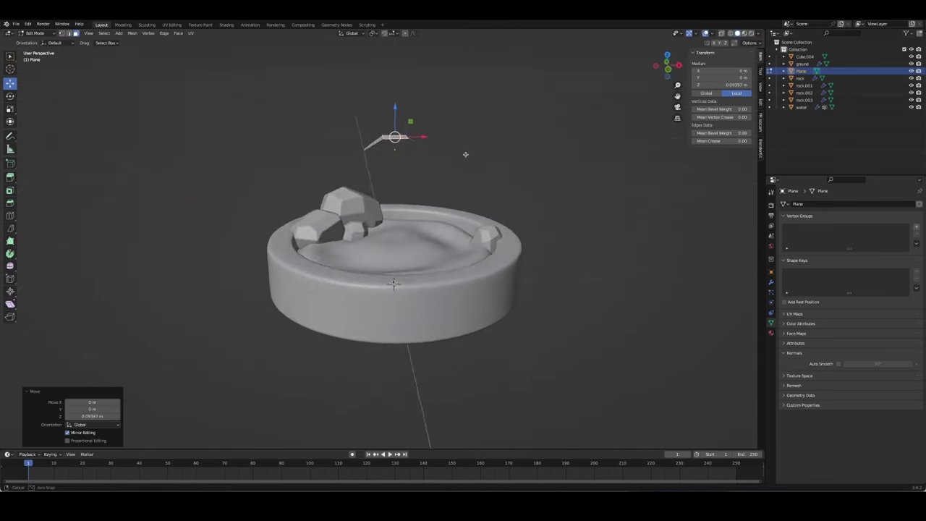
Step: From the front view, shift the leaf along X and adjust its height over the rim
{"action": "key", "text": "KP_1"}
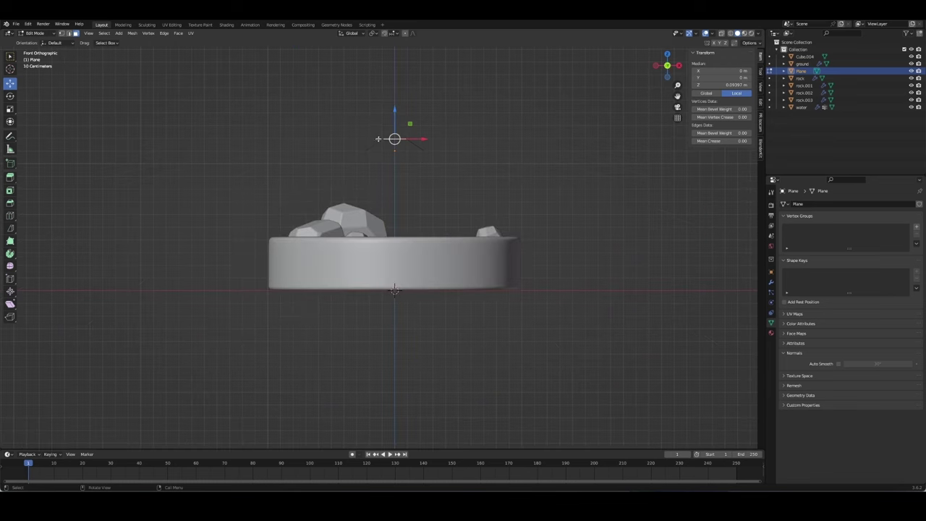
{"action": "key", "text": "g"}
{"action": "key", "text": "x"}
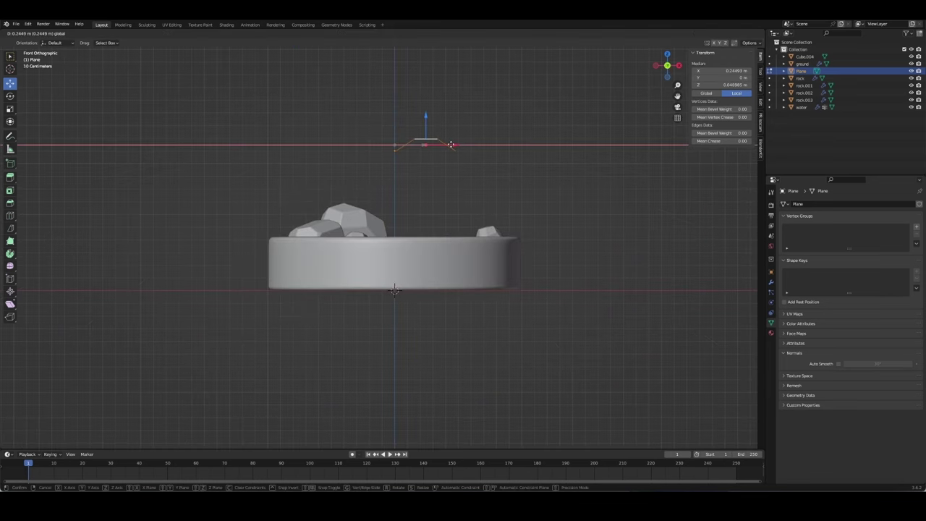
{"action": "left_click", "coordinate": [424, 140]}
{"action": "key", "text": "g"}
{"action": "key", "text": "z"}
{"action": "left_click", "coordinate": [425, 118]}
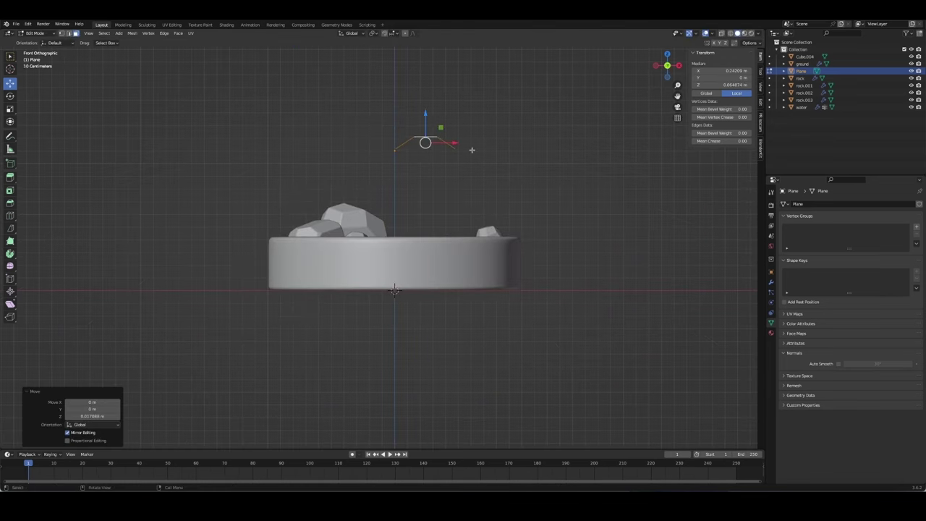
{"action": "middle_click_drag", "start_coordinate": [425, 118], "coordinate": [470, 189]}
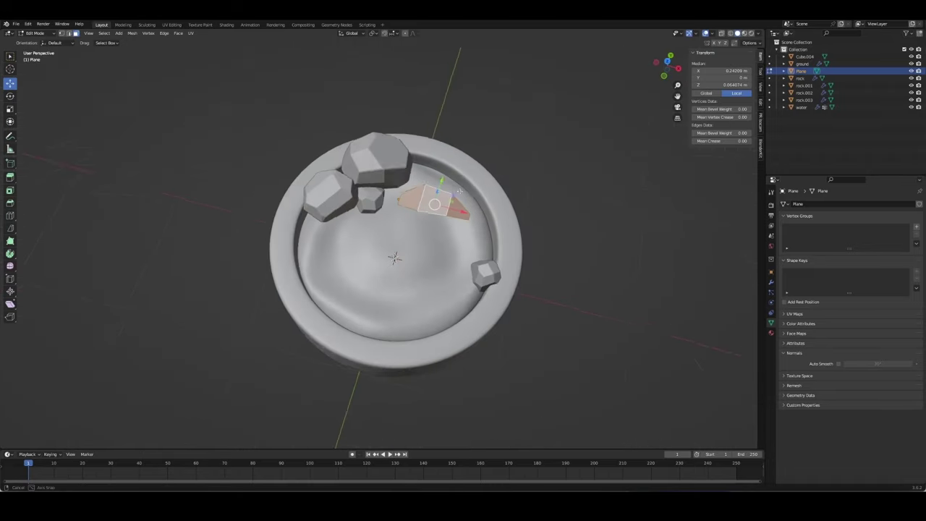
Step: Bevel the leaf's central edge into a central strip
{"action": "key", "text": "2"}
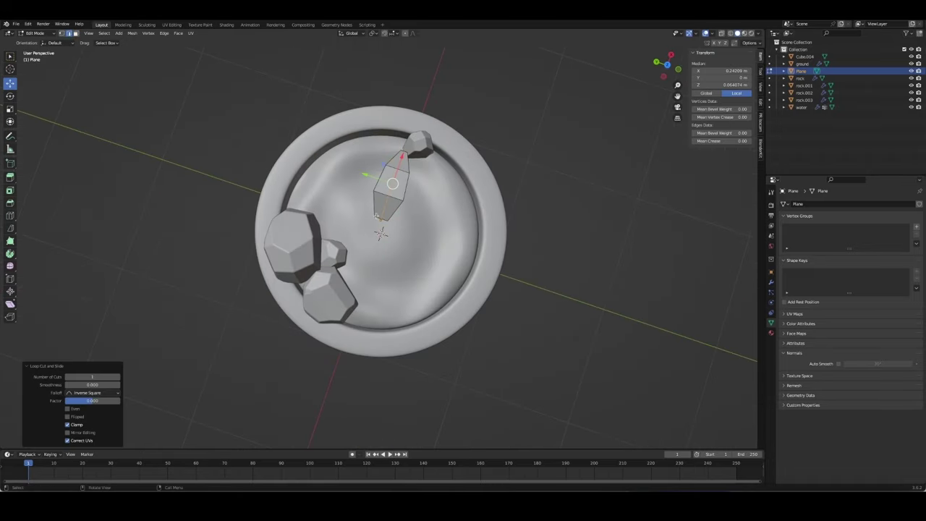
{"action": "left_click", "coordinate": [384, 208]}
{"action": "scroll", "coordinate": [449, 191], "scroll_direction": "up", "scroll_amount": 3}
{"action": "scroll", "coordinate": [449, 192], "scroll_direction": "up", "scroll_amount": 2}
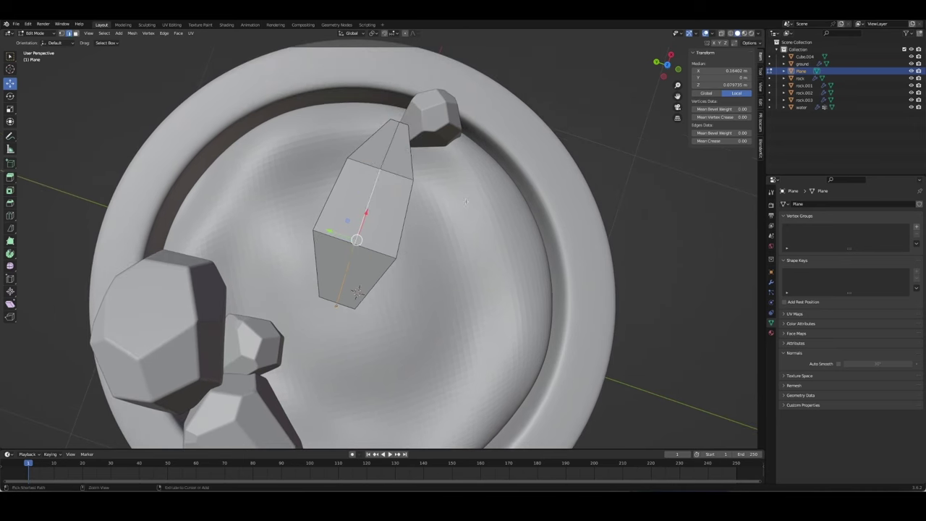
{"action": "key", "text": "ctrl+b"}
{"action": "left_click", "coordinate": [478, 215]}
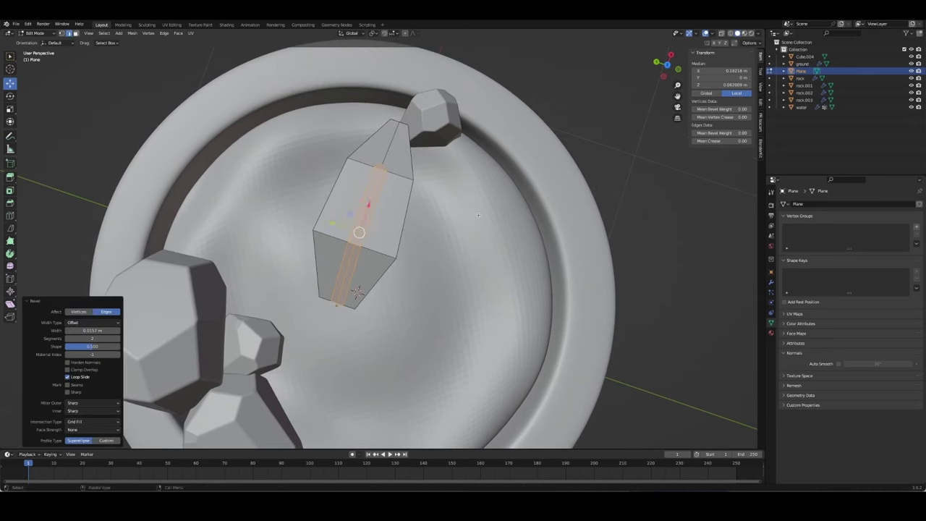
Step: Slide the leaf's tip vertex along its edge to sharpen the point
{"action": "middle_click_drag", "start_coordinate": [478, 215], "coordinate": [453, 172]}
{"action": "key", "text": "1"}
{"action": "left_click", "coordinate": [438, 183]}
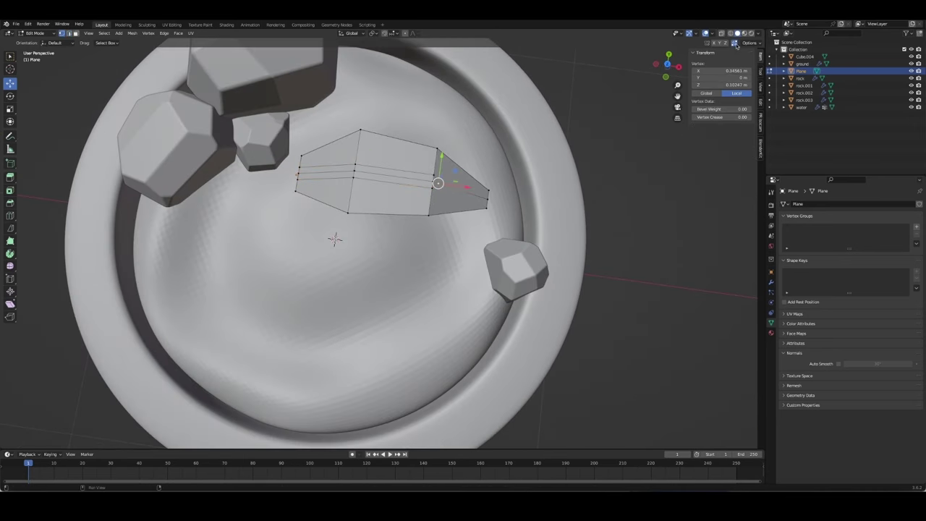
{"action": "key", "text": "g"}
{"action": "key", "text": "g"}
{"action": "left_click", "coordinate": [487, 199]}
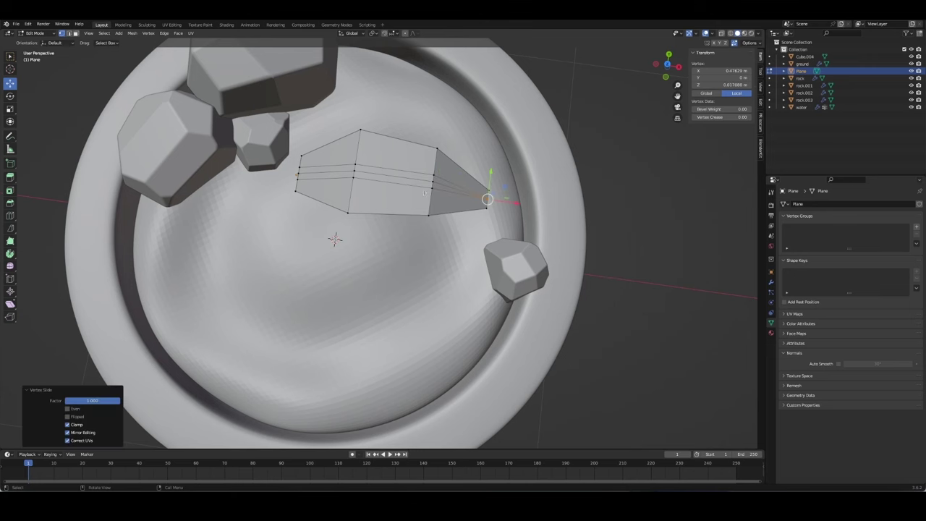
{"action": "middle_click_drag", "start_coordinate": [424, 193], "coordinate": [405, 145]}
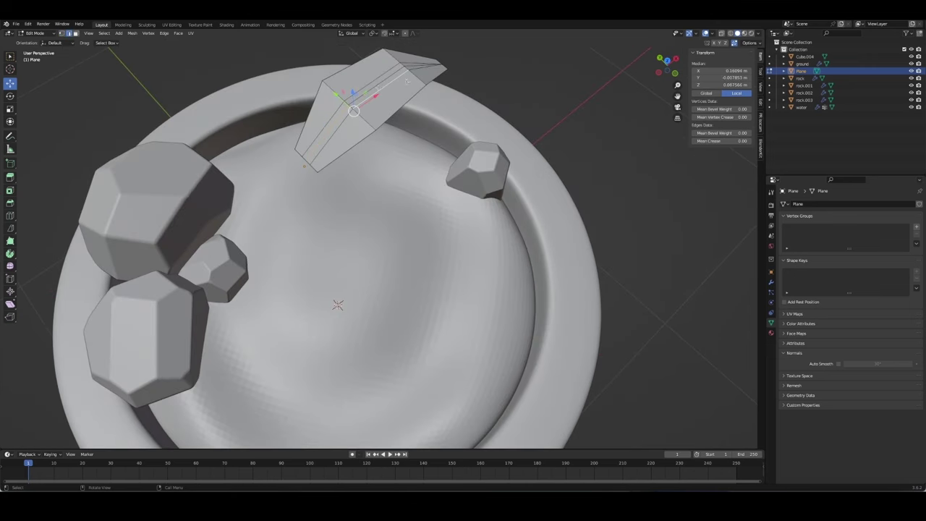
{"action": "mouse_move", "coordinate": [338, 305]}
{"action": "middle_mouse_down"}
{"action": "mouse_move", "coordinate": [331, 275]}
{"action": "mouse_move", "coordinate": [334, 370]}
{"action": "middle_mouse_up"}
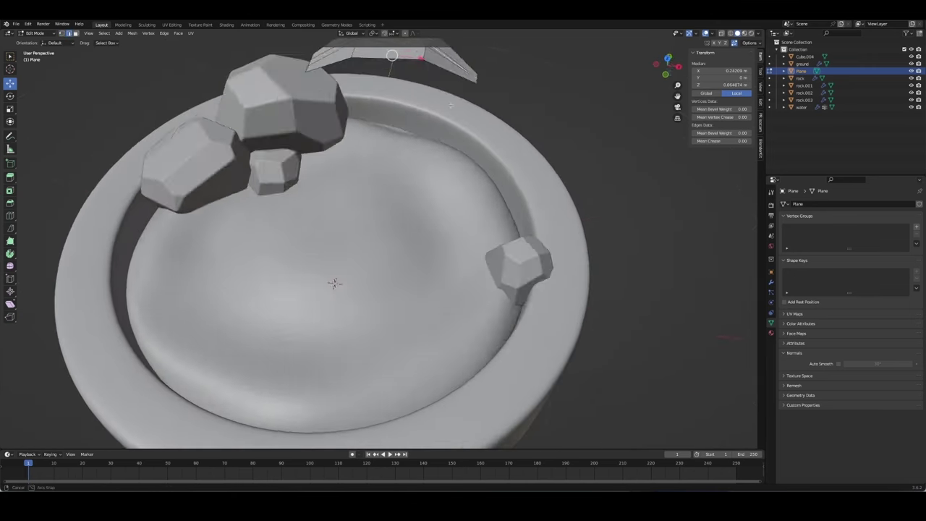
Step: Return to Object Mode and add level 2 Subdivision Surface to the leaf
{"action": "key", "text": "Tab"}
{"action": "mouse_move", "coordinate": [478, 303]}
{"action": "middle_mouse_down"}
{"action": "mouse_move", "coordinate": [486, 129]}
{"action": "mouse_move", "coordinate": [468, 131]}
{"action": "mouse_move", "coordinate": [507, 217]}
{"action": "mouse_move", "coordinate": [535, 164]}
{"action": "middle_mouse_up"}
{"action": "key", "text": "ctrl+2"}
Step: Add a Solidify modifier to the leaf, place it above Subdivision, and raise its thickness
{"action": "left_click", "coordinate": [770, 280]}
{"action": "left_click", "coordinate": [842, 205]}
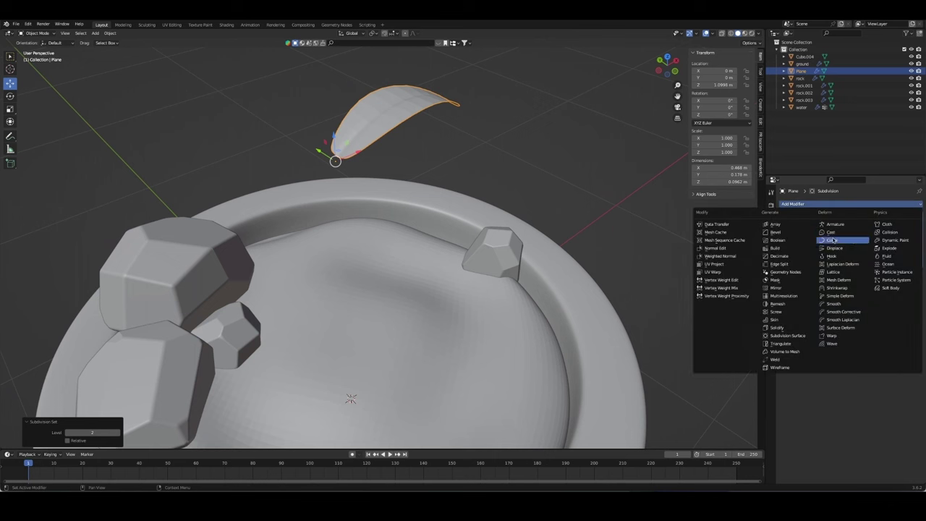
{"action": "left_click", "coordinate": [784, 327]}
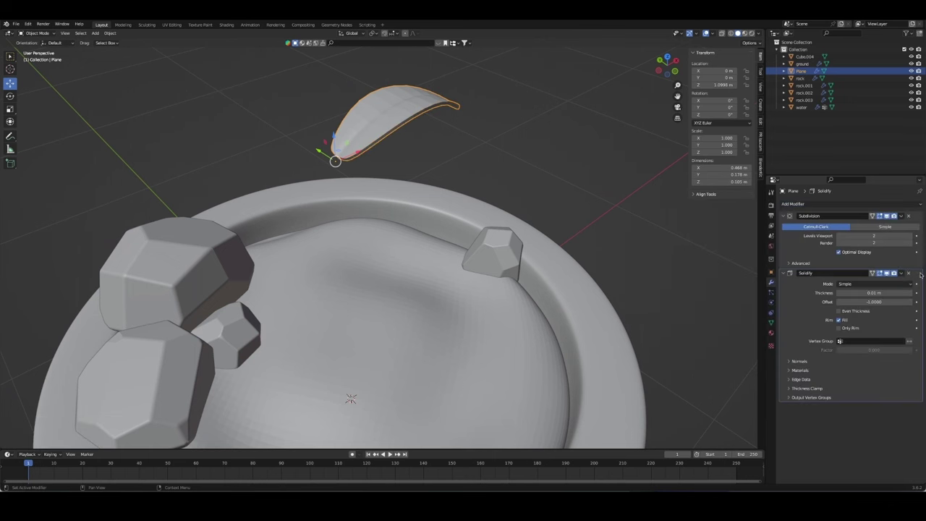
{"action": "left_click_drag", "start_coordinate": [921, 275], "coordinate": [914, 215]}
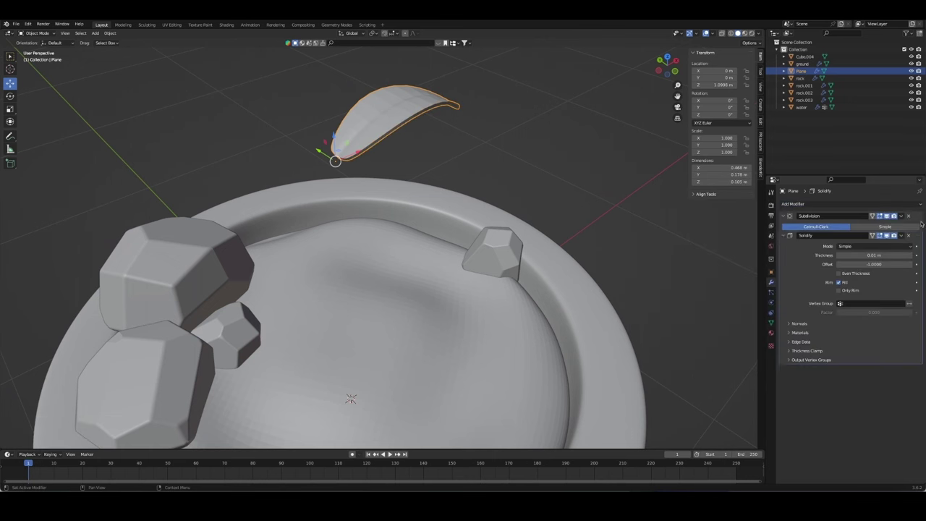
{"action": "middle_click_drag", "start_coordinate": [507, 217], "coordinate": [539, 169]}
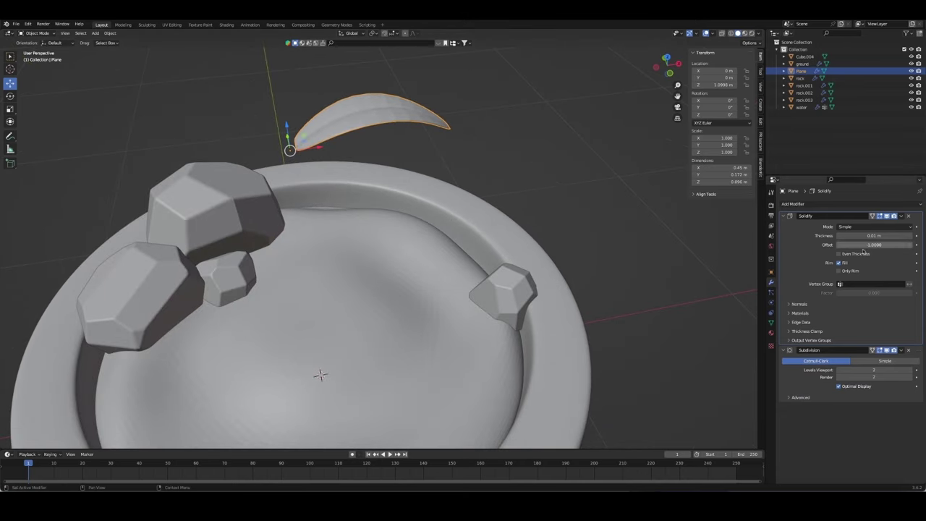
{"action": "left_click_drag", "start_coordinate": [868, 236], "coordinate": [897, 236]}
Step: Shade the leaf smooth and save the file
{"action": "mouse_move", "coordinate": [521, 217]}
{"action": "middle_mouse_down"}
{"action": "mouse_move", "coordinate": [567, 168]}
{"action": "mouse_move", "coordinate": [506, 123]}
{"action": "middle_mouse_up"}
{"action": "key", "text": "Tab"}
{"action": "left_click_drag", "start_coordinate": [442, 105], "coordinate": [488, 112]}
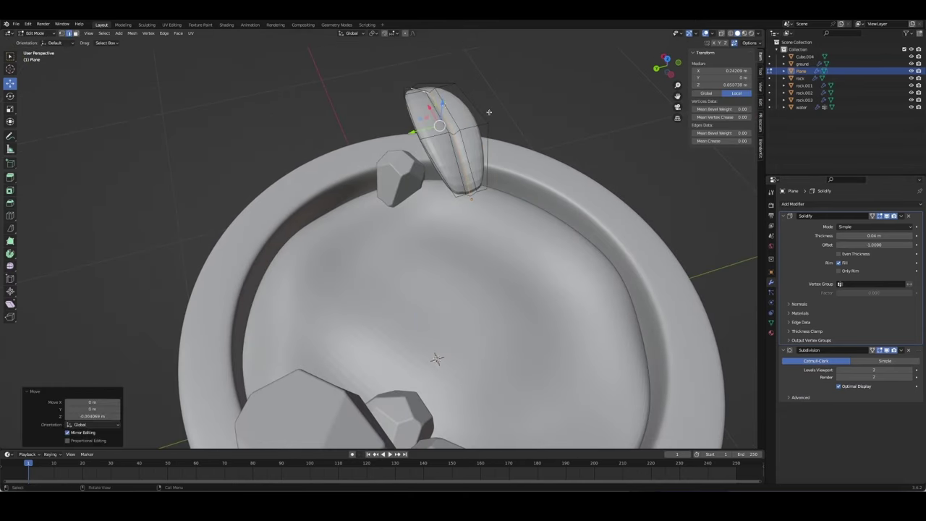
{"action": "middle_click_drag", "start_coordinate": [488, 112], "coordinate": [528, 132]}
{"action": "key", "text": "Tab"}
{"action": "right_click", "coordinate": [373, 135]}
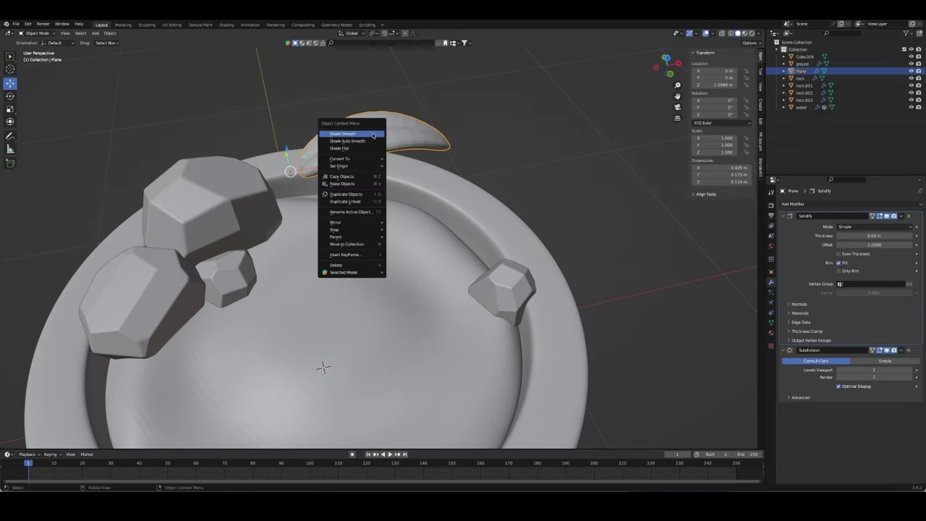
{"action": "left_click", "coordinate": [373, 135]}
{"action": "mouse_move", "coordinate": [373, 135]}
{"action": "middle_mouse_down"}
{"action": "mouse_move", "coordinate": [506, 164]}
{"action": "mouse_move", "coordinate": [517, 189]}
{"action": "mouse_move", "coordinate": [497, 157]}
{"action": "mouse_move", "coordinate": [519, 181]}
{"action": "mouse_move", "coordinate": [502, 190]}
{"action": "middle_mouse_up"}
{"action": "key", "text": "ctrl+s"}
Step: In front view, move the leaf's right-end vertices straight up along Z so the leaf curves
{"action": "key", "text": "KP_1"}
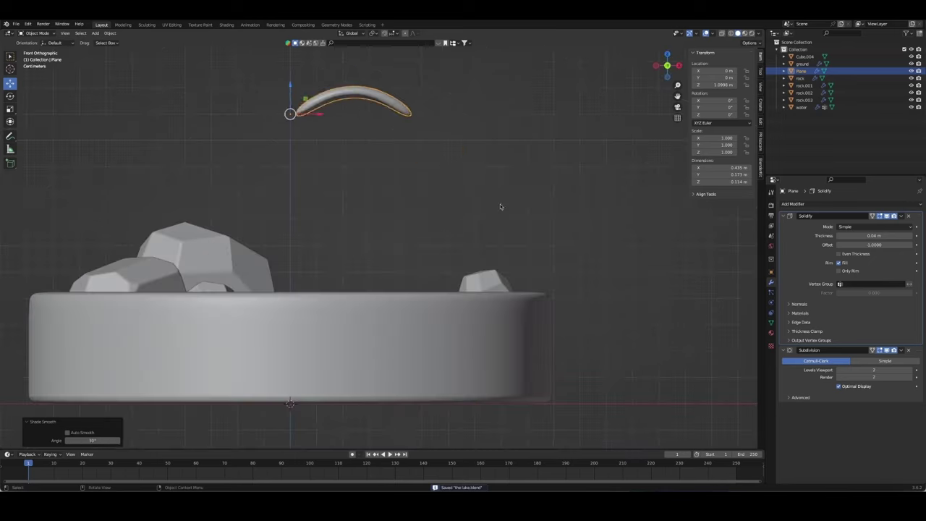
{"action": "key", "text": "Tab"}
{"action": "left_click", "coordinate": [414, 104]}
{"action": "key", "text": "alt+z"}
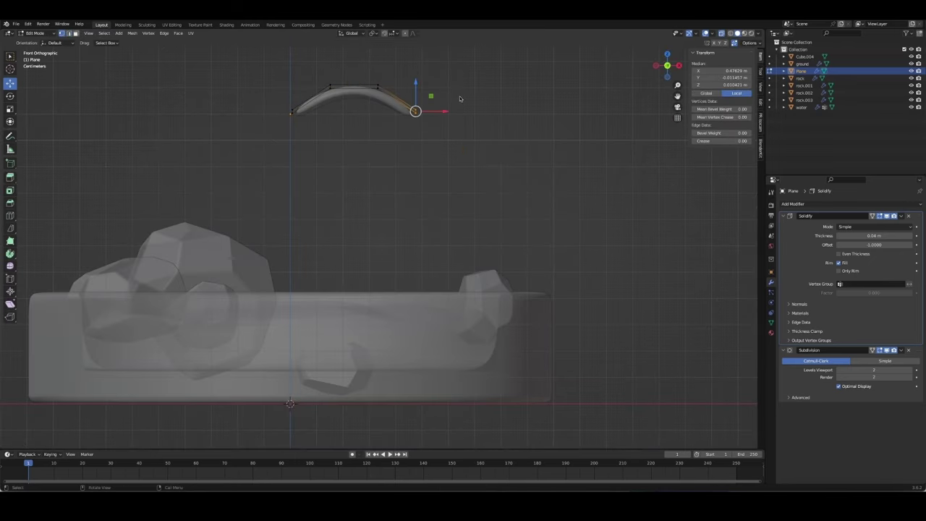
{"action": "key", "text": "g"}
{"action": "key", "text": "z"}
{"action": "left_click", "coordinate": [418, 73]}
{"action": "mouse_move", "coordinate": [453, 137]}
{"action": "middle_mouse_down"}
{"action": "mouse_move", "coordinate": [470, 171]}
{"action": "mouse_move", "coordinate": [544, 126]}
{"action": "middle_mouse_up"}
{"action": "key", "text": "Tab"}
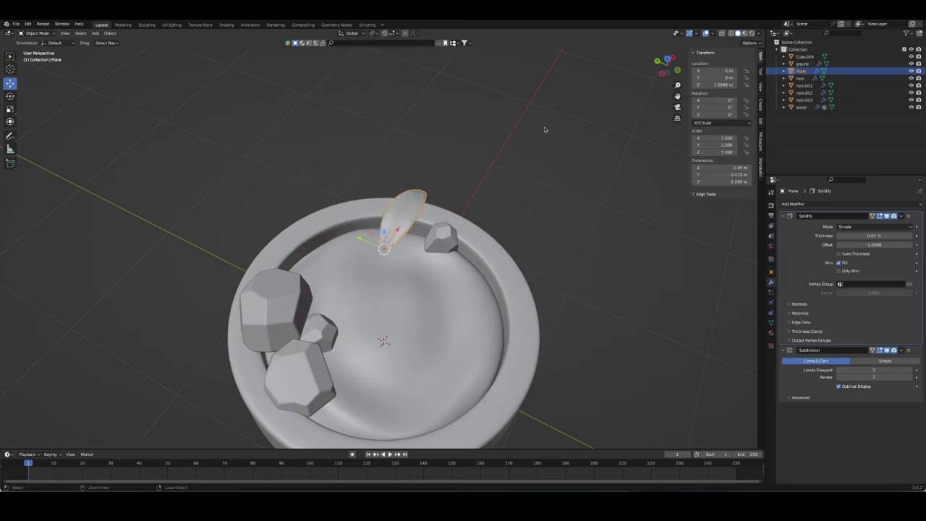
Step: Bevel the leaf's middle edge to add an extra edge loop
{"action": "key", "text": "Tab"}
{"action": "key", "text": "ctrl+z"}
{"action": "key", "text": "ctrl+z"}
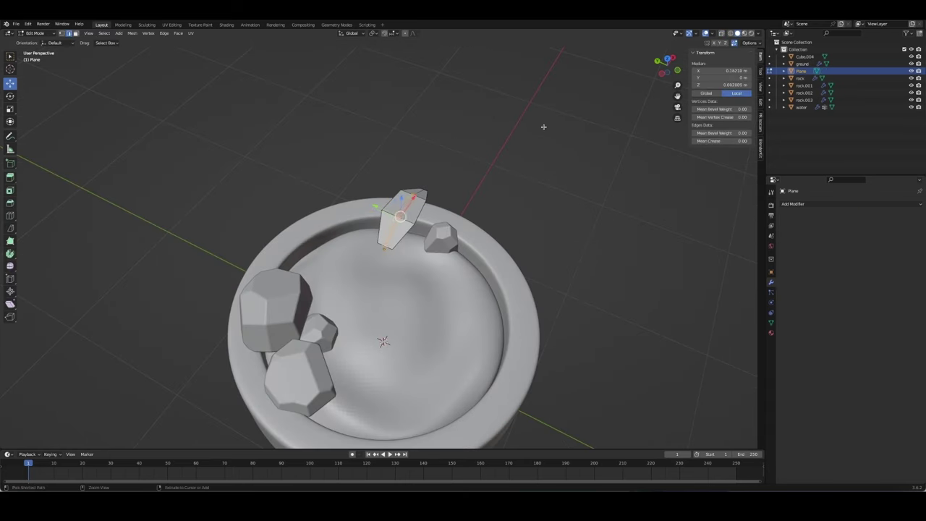
{"action": "key", "text": "ctrl+b"}
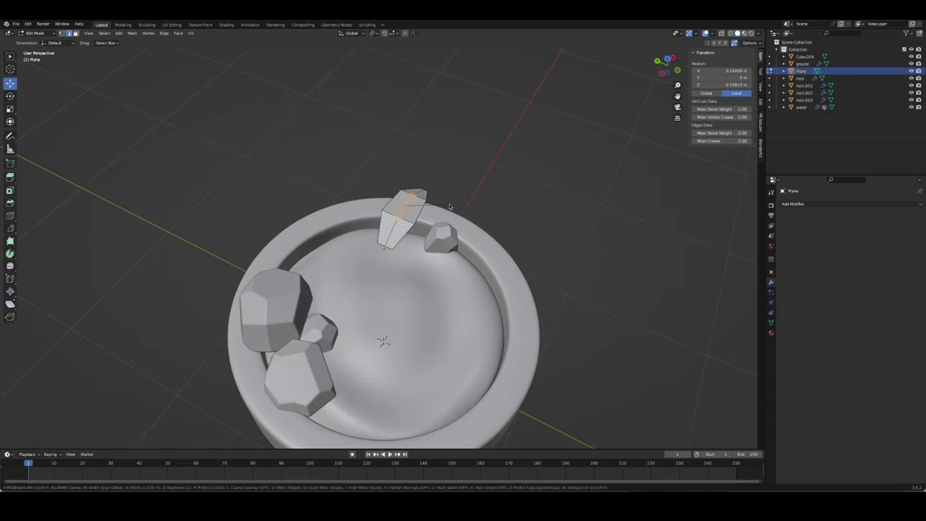
{"action": "left_click", "coordinate": [449, 206]}
{"action": "middle_click_drag", "start_coordinate": [449, 206], "coordinate": [391, 246]}
{"action": "scroll", "coordinate": [387, 250], "scroll_direction": "up", "scroll_amount": 4}
Step: Merge the leaf's end vertices into a single sharp point
{"action": "left_click", "coordinate": [386, 250]}
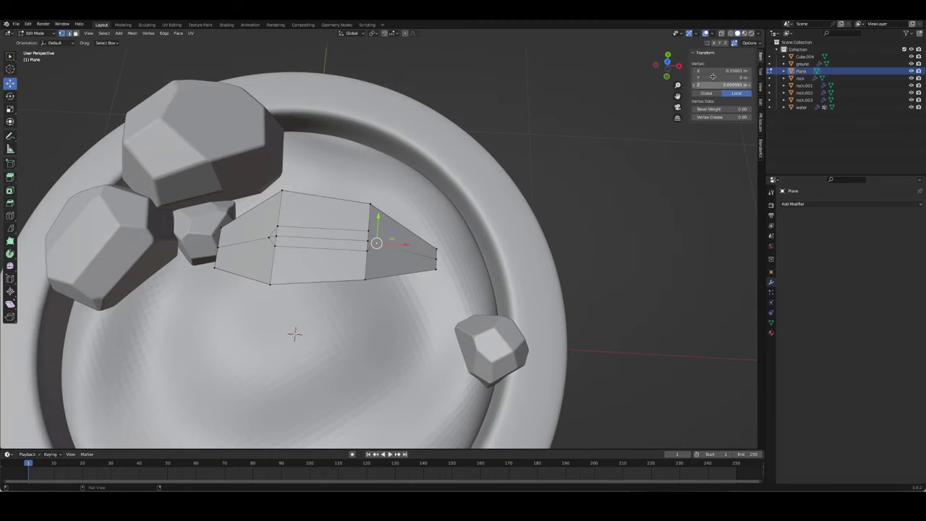
{"action": "key", "text": "m"}
{"action": "left_click", "coordinate": [397, 284]}
{"action": "mouse_move", "coordinate": [397, 284]}
{"action": "middle_mouse_down"}
{"action": "mouse_move", "coordinate": [411, 278]}
{"action": "mouse_move", "coordinate": [391, 260]}
{"action": "middle_mouse_up"}
{"action": "key", "text": "m"}
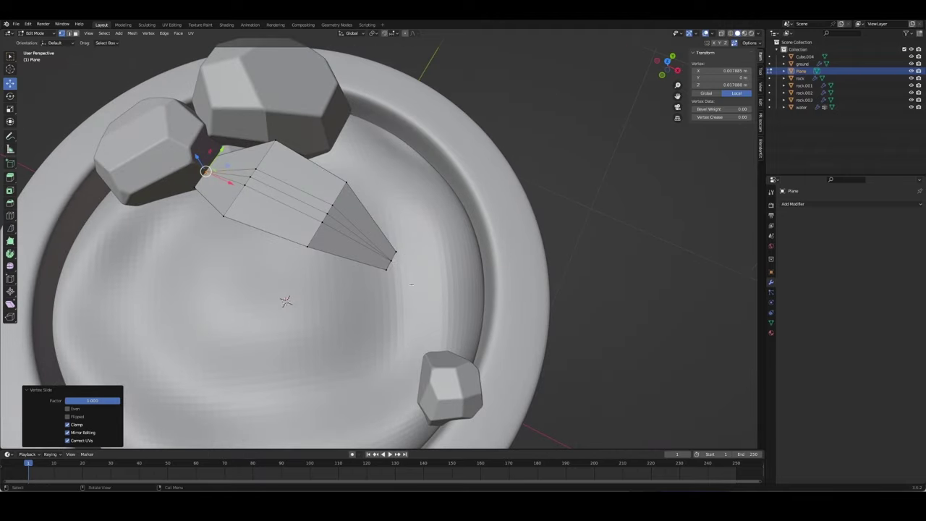
Step: Vertex-slide the two tip vertices along their edges to sharpen the point
{"action": "key", "text": "shift+v"}
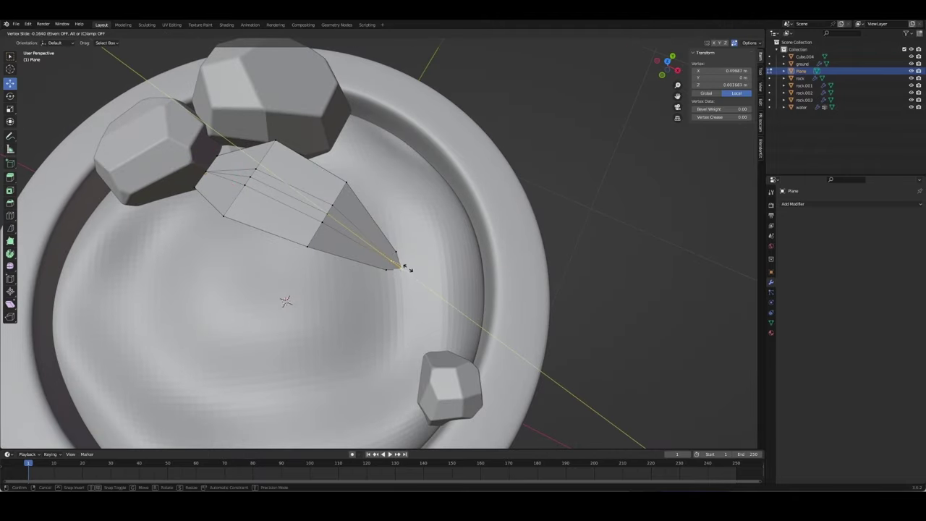
{"action": "left_click", "coordinate": [403, 267]}
{"action": "mouse_move", "coordinate": [404, 265]}
{"action": "middle_mouse_down"}
{"action": "mouse_move", "coordinate": [388, 287]}
{"action": "mouse_move", "coordinate": [416, 268]}
{"action": "middle_mouse_up"}
{"action": "key", "text": "shift+v"}
{"action": "left_click", "coordinate": [374, 313]}
Step: Try lifting the selected vertices, undo it, then smooth the leaf with level 3 subdivision
{"action": "key", "text": "a"}
{"action": "key", "text": "g"}
{"action": "key", "text": "z"}
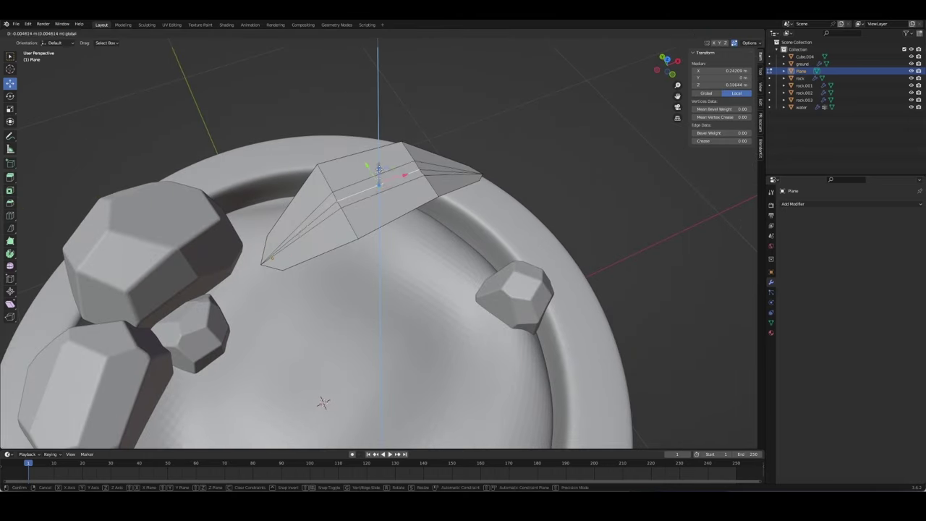
{"action": "key", "text": "Return"}
{"action": "mouse_move", "coordinate": [310, 407]}
{"action": "middle_mouse_down"}
{"action": "mouse_move", "coordinate": [458, 214]}
{"action": "mouse_move", "coordinate": [592, 227]}
{"action": "mouse_move", "coordinate": [496, 200]}
{"action": "middle_mouse_up"}
{"action": "key", "text": "ctrl+z"}
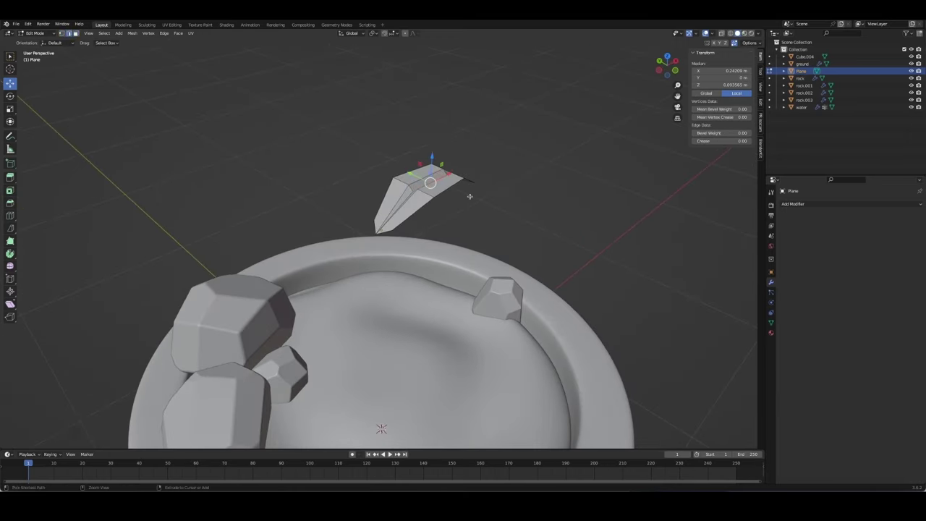
{"action": "key", "text": "Tab"}
{"action": "key", "text": "ctrl+3"}
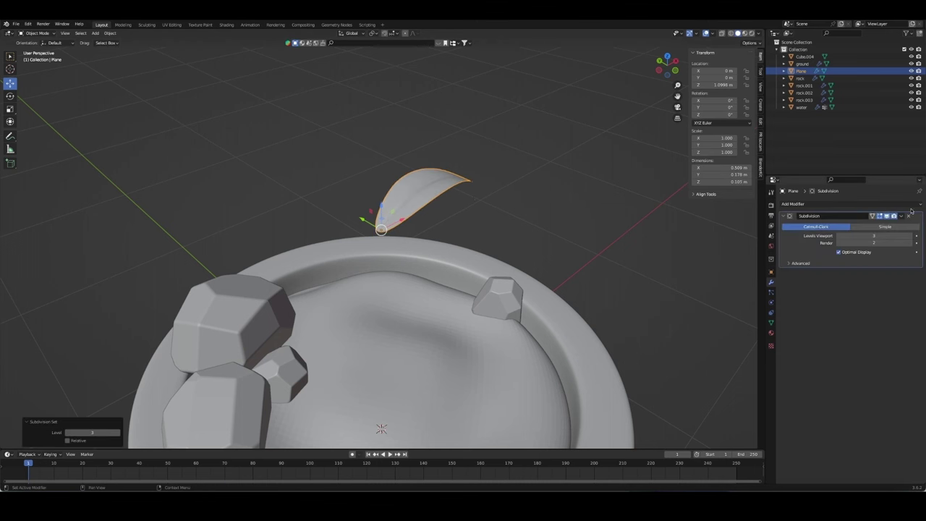
Step: Add a Solidify modifier above Subdivision and thicken the leaf to 0.04 m
{"action": "left_click", "coordinate": [908, 205]}
{"action": "left_click", "coordinate": [789, 328]}
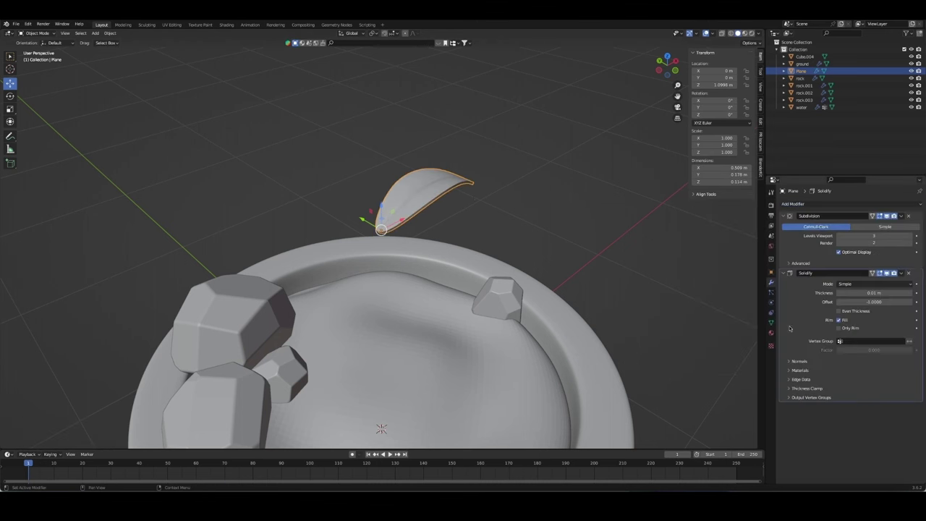
{"action": "left_click_drag", "start_coordinate": [919, 273], "coordinate": [918, 216]}
{"action": "left_click_drag", "start_coordinate": [871, 235], "coordinate": [893, 235]}
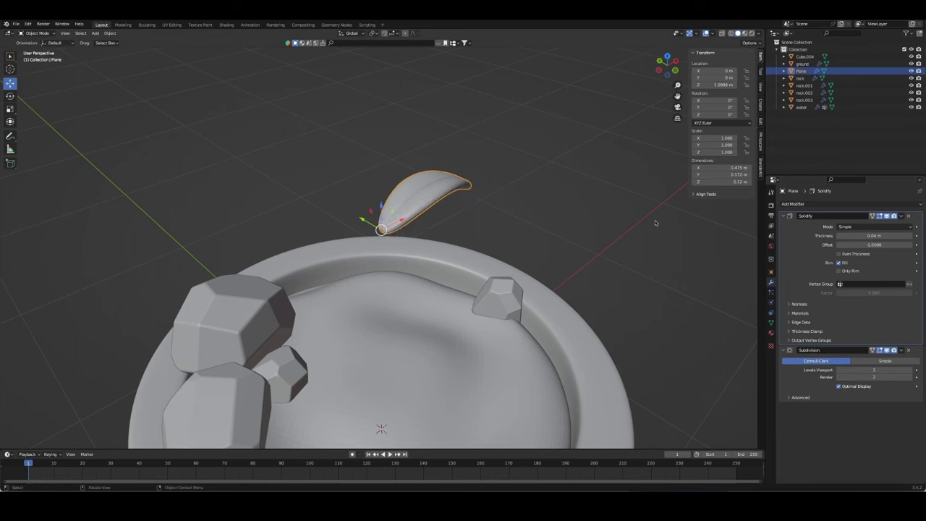
{"action": "mouse_move", "coordinate": [654, 223]}
{"action": "middle_mouse_down"}
{"action": "mouse_move", "coordinate": [554, 217]}
{"action": "mouse_move", "coordinate": [631, 221]}
{"action": "middle_mouse_up"}
Step: Shade the leaf smooth, then reselect it and enter Edit Mode
{"action": "right_click", "coordinate": [445, 190]}
{"action": "left_click", "coordinate": [445, 186]}
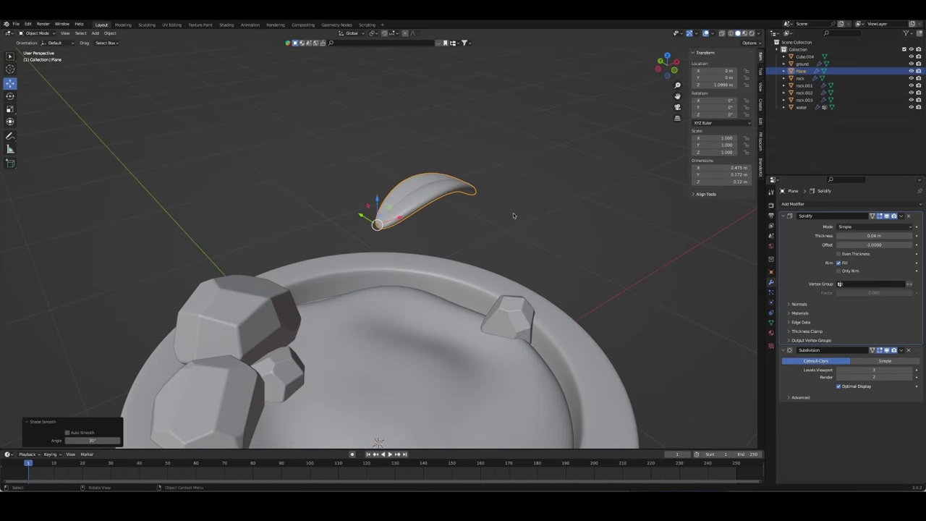
{"action": "middle_click_drag", "start_coordinate": [512, 213], "coordinate": [521, 254]}
{"action": "left_click", "coordinate": [524, 257]}
{"action": "right_click", "coordinate": [524, 257]}
{"action": "left_click", "coordinate": [524, 256]}
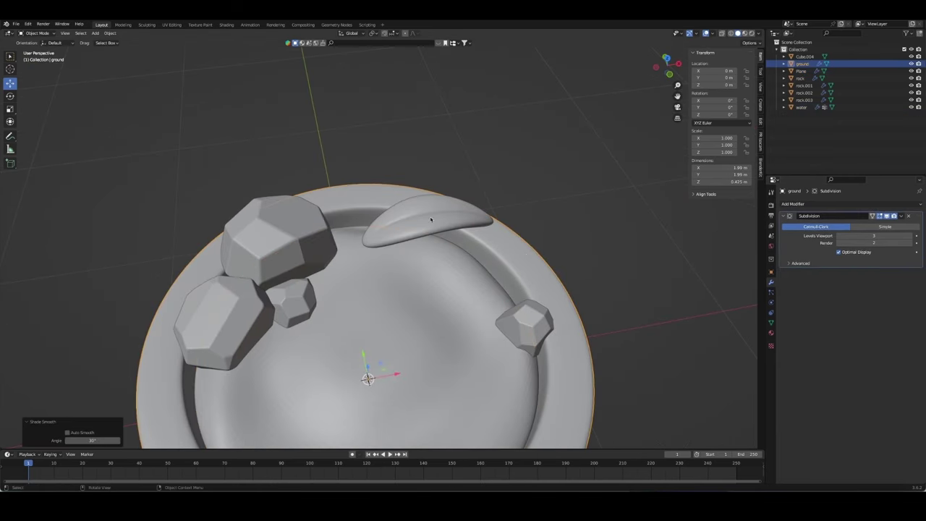
{"action": "left_click", "coordinate": [470, 218]}
{"action": "mouse_move", "coordinate": [470, 219]}
{"action": "middle_mouse_down"}
{"action": "mouse_move", "coordinate": [571, 212]}
{"action": "mouse_move", "coordinate": [516, 218]}
{"action": "middle_mouse_up"}
{"action": "key", "text": "Tab"}
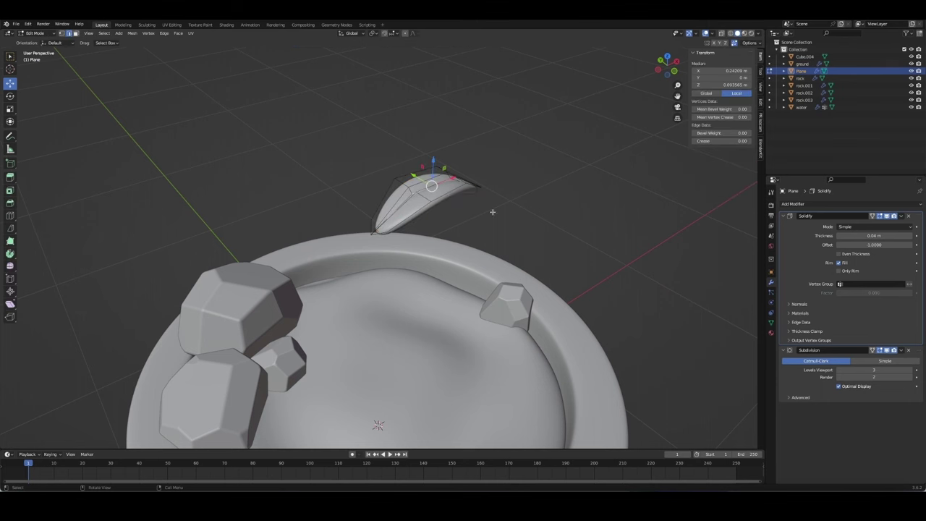
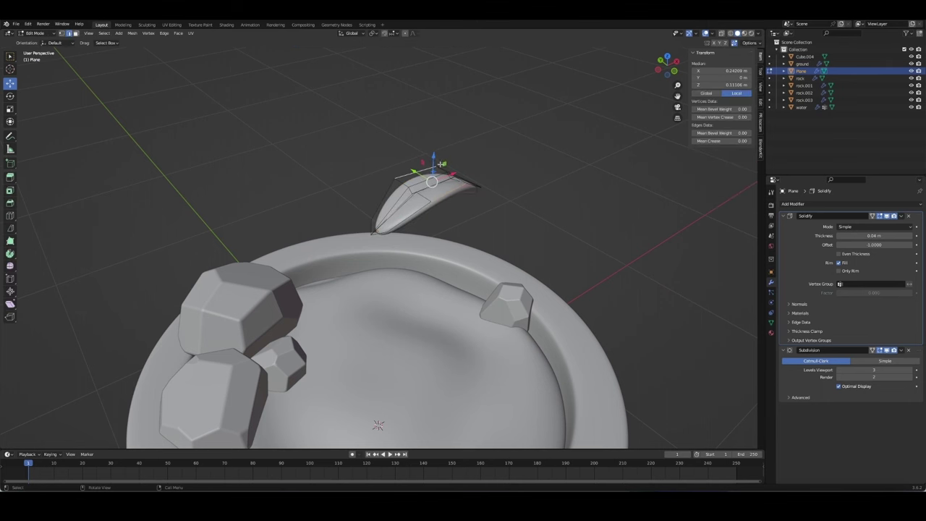
Step: Lower the leaf slightly along Z and save the lake file
{"action": "left_click_drag", "start_coordinate": [433, 159], "coordinate": [434, 167]}
{"action": "left_click", "coordinate": [432, 167]}
{"action": "mouse_move", "coordinate": [434, 167]}
{"action": "middle_mouse_down"}
{"action": "mouse_move", "coordinate": [525, 171]}
{"action": "mouse_move", "coordinate": [374, 154]}
{"action": "mouse_move", "coordinate": [543, 198]}
{"action": "mouse_move", "coordinate": [439, 222]}
{"action": "mouse_move", "coordinate": [438, 275]}
{"action": "mouse_move", "coordinate": [434, 194]}
{"action": "mouse_move", "coordinate": [441, 261]}
{"action": "mouse_move", "coordinate": [454, 196]}
{"action": "middle_mouse_up"}
{"action": "key", "text": "Tab"}
{"action": "key", "text": "Tab"}
{"action": "key", "text": "g"}
{"action": "key", "text": "z"}
{"action": "left_click", "coordinate": [439, 272]}
{"action": "key", "text": "Tab"}
{"action": "key", "text": "ctrl+s"}
{"action": "key", "text": "KP_1"}
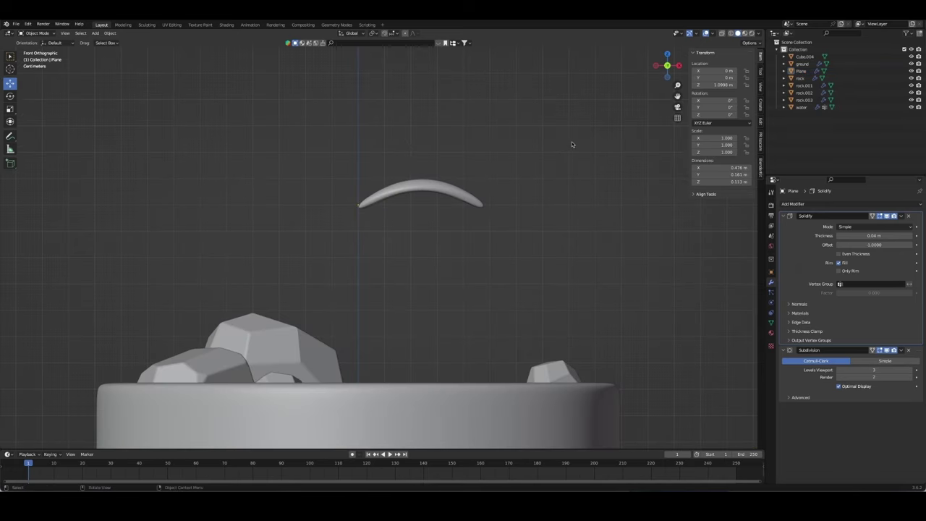
Step: With X-ray on, select the leaf's left-end vertices and rotate them to bend that end down
{"action": "key", "text": "Tab"}
{"action": "left_click_drag", "start_coordinate": [316, 177], "coordinate": [358, 234]}
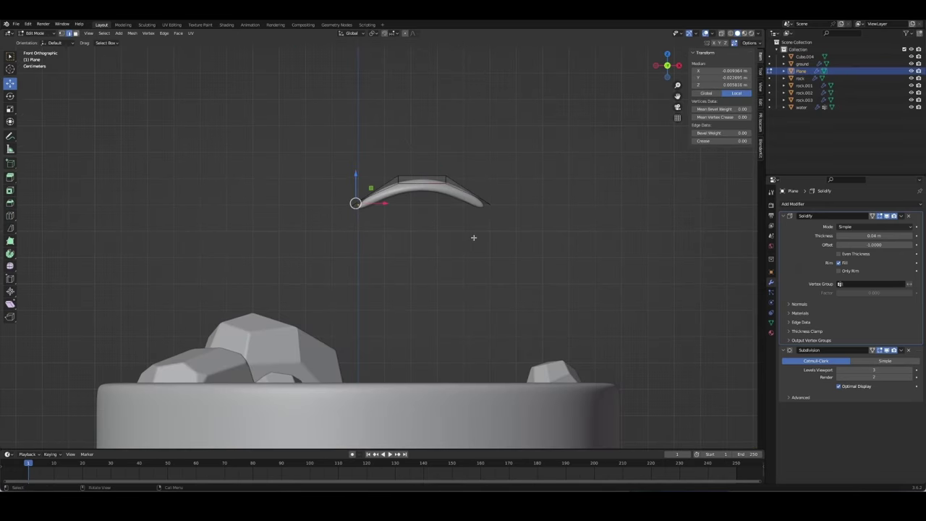
{"action": "key", "text": "alt+z"}
{"action": "left_click_drag", "start_coordinate": [316, 162], "coordinate": [360, 237]}
{"action": "key", "text": "r"}
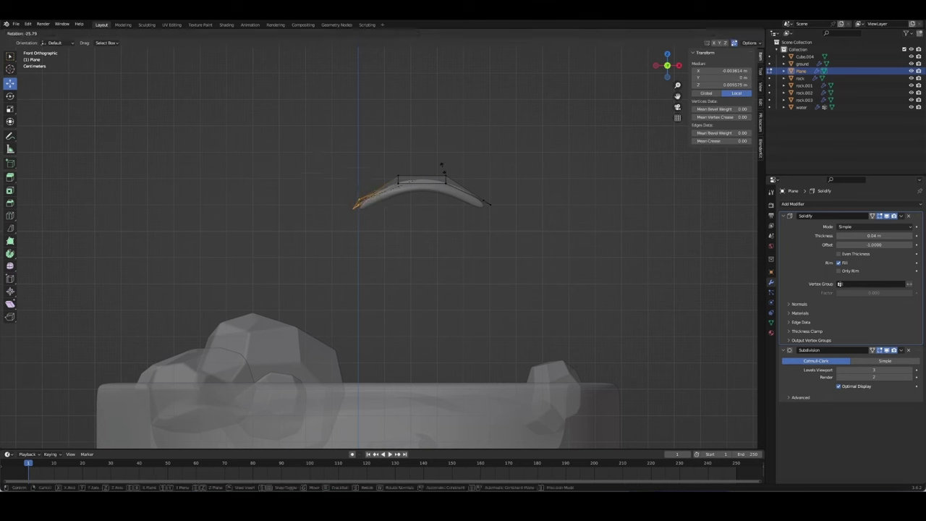
{"action": "left_click", "coordinate": [425, 156]}
Step: Rotate the whole leaf to tilt upward and move it to arc above the dish
{"action": "key", "text": "a"}
{"action": "key", "text": "r"}
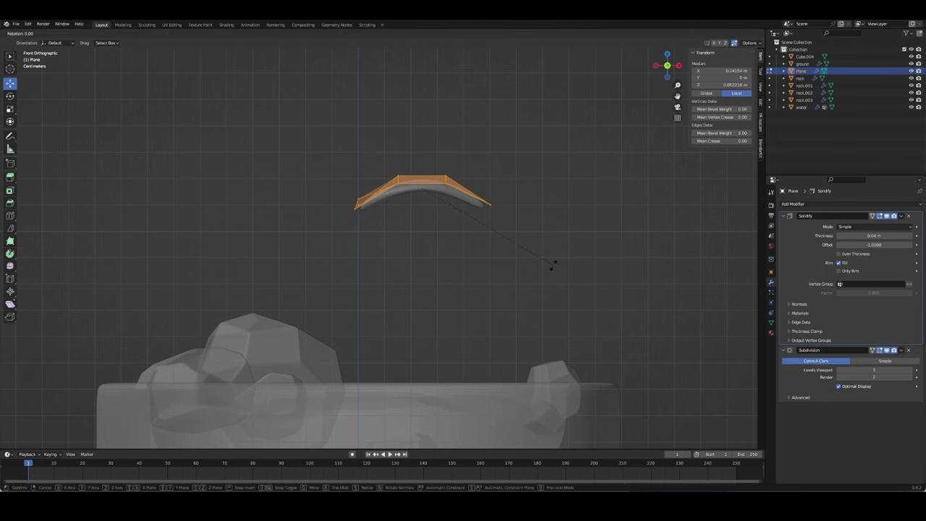
{"action": "left_click", "coordinate": [463, 261]}
{"action": "key", "text": "g"}
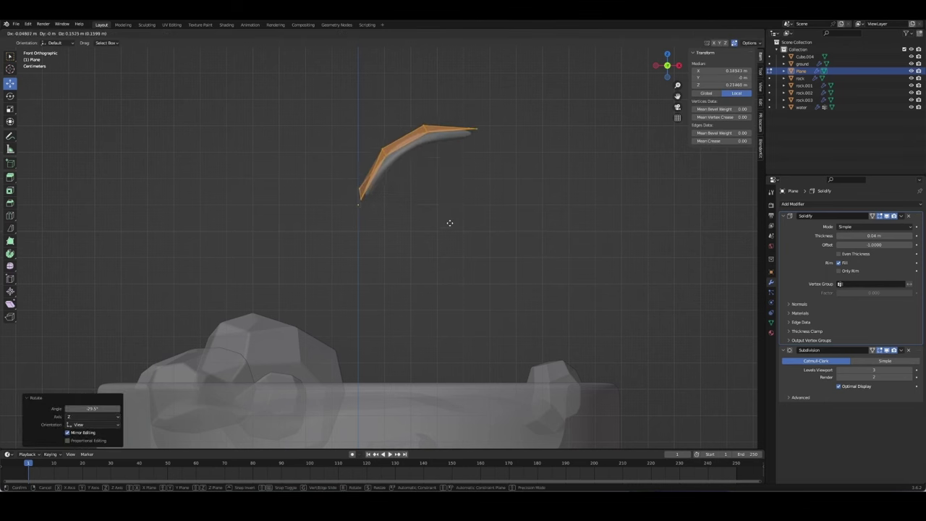
{"action": "left_click", "coordinate": [443, 230]}
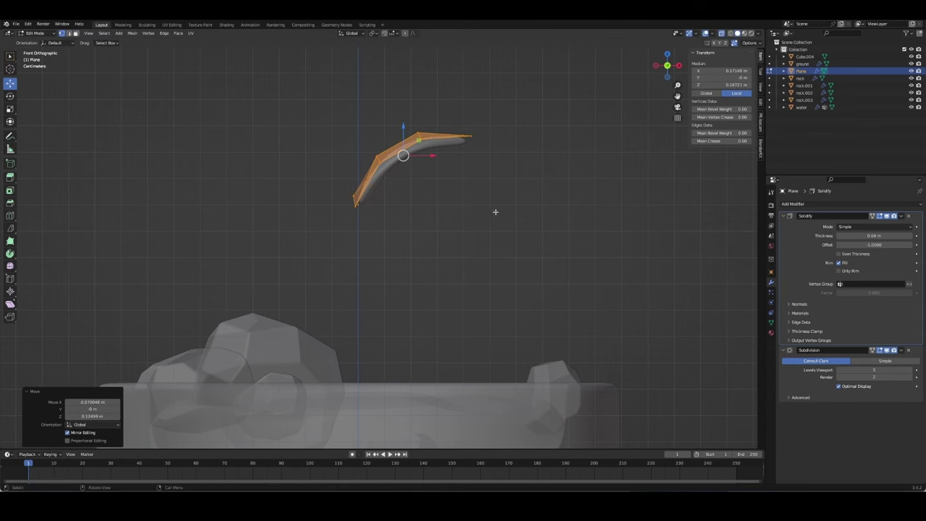
{"action": "key", "text": "Tab"}
{"action": "left_click", "coordinate": [426, 255]}
{"action": "mouse_move", "coordinate": [425, 255]}
{"action": "middle_mouse_down"}
{"action": "mouse_move", "coordinate": [395, 265]}
{"action": "mouse_move", "coordinate": [444, 295]}
{"action": "middle_mouse_up"}
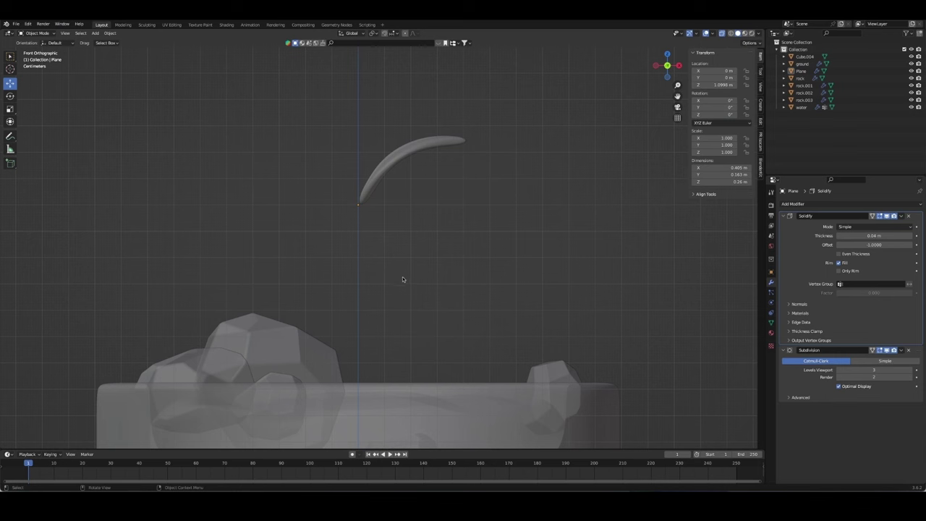
Step: Add a Single Vert mesh object and raise it along Z
{"action": "right_click", "coordinate": [363, 312]}
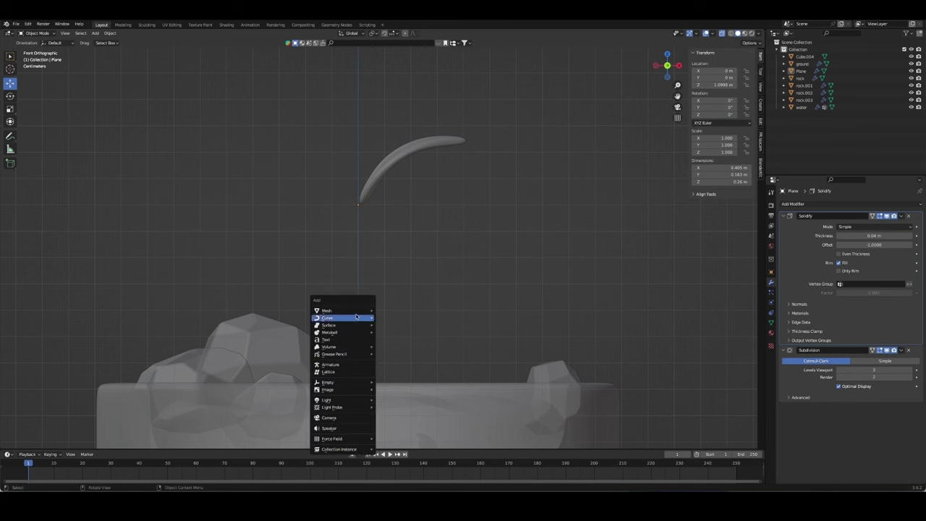
{"action": "key", "text": "Escape"}
{"action": "key", "text": "shift+a"}
{"action": "mouse_move", "coordinate": [452, 251]}
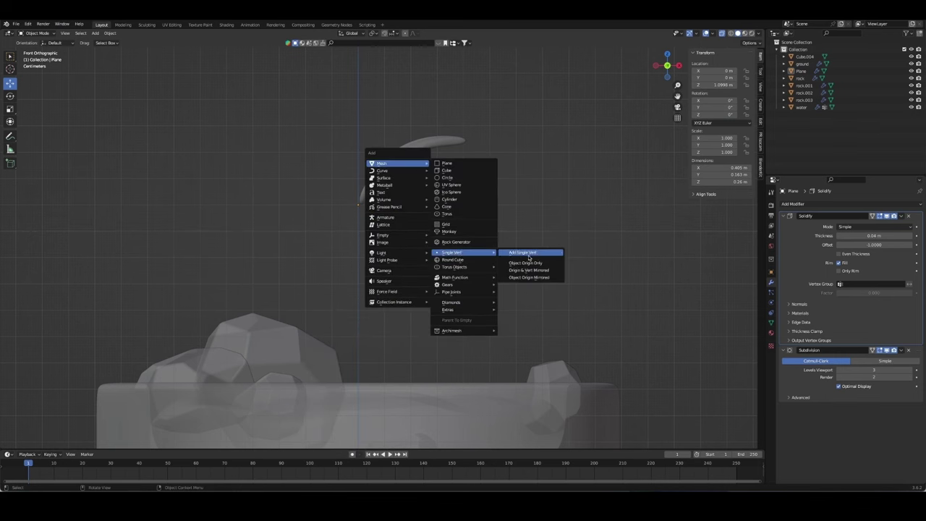
{"action": "left_click", "coordinate": [529, 255]}
{"action": "scroll", "coordinate": [203, 241], "scroll_direction": "down", "scroll_amount": 3}
{"action": "key", "text": "g"}
{"action": "key", "text": "z"}
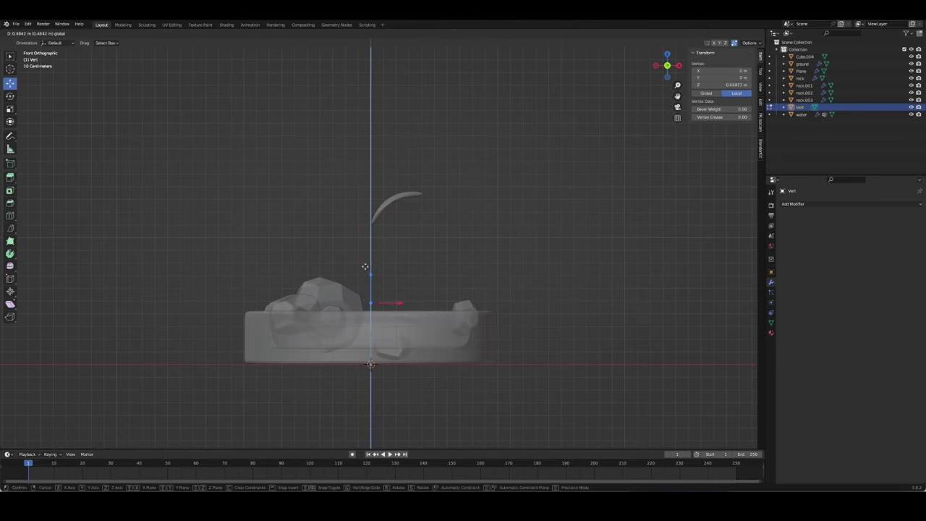
{"action": "left_click", "coordinate": [354, 232]}
Step: Shift the vertex slightly left on X and extrude the first stem point upward
{"action": "scroll", "coordinate": [358, 290], "scroll_direction": "up", "scroll_amount": 3}
{"action": "scroll", "coordinate": [366, 315], "scroll_direction": "up", "scroll_amount": 2}
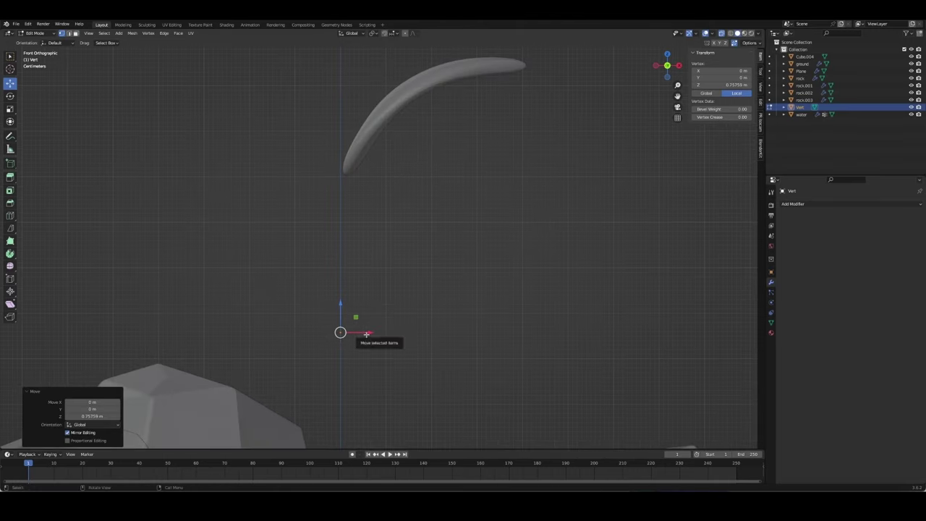
{"action": "key", "text": "g"}
{"action": "key", "text": "x"}
{"action": "left_click", "coordinate": [325, 320]}
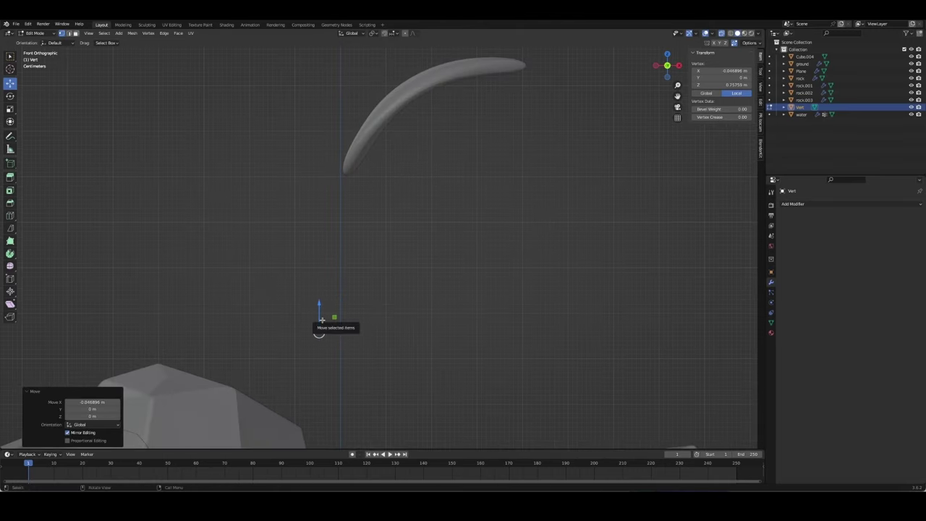
{"action": "left_click_drag", "start_coordinate": [320, 319], "coordinate": [325, 266]}
{"action": "left_click", "coordinate": [325, 261]}
Step: Extrude more stem vertices toward the leaf and slide the bottom vertex down near the rocks
{"action": "key", "text": "e"}
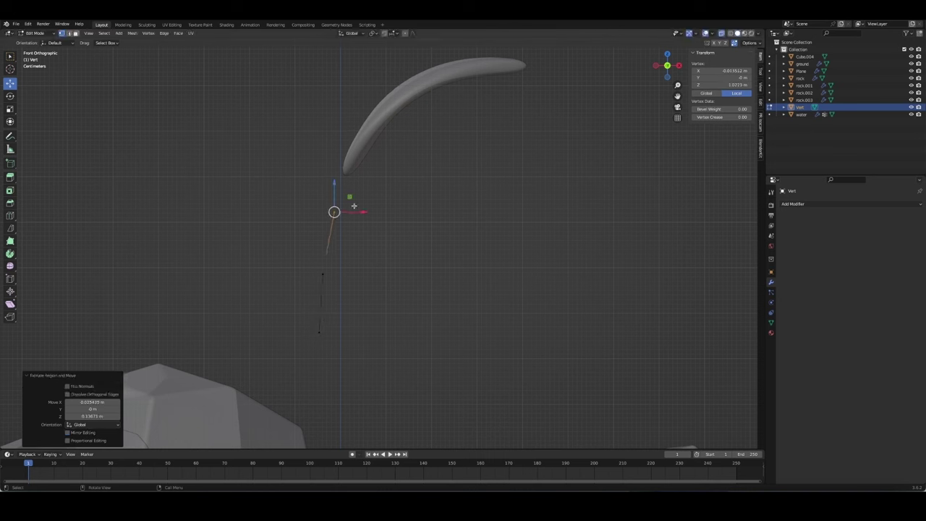
{"action": "key", "text": "e"}
{"action": "key", "text": "g"}
{"action": "key", "text": "g"}
{"action": "left_click", "coordinate": [340, 199]}
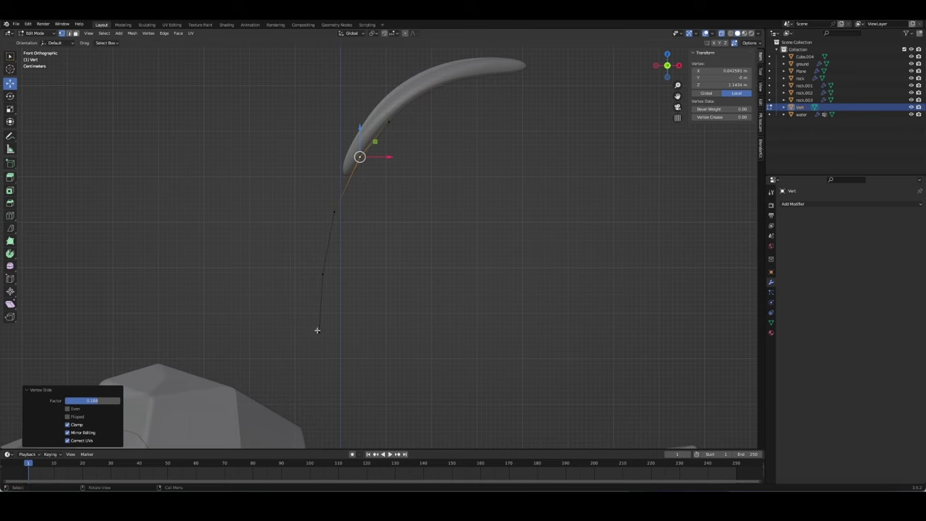
{"action": "left_click", "coordinate": [321, 327]}
{"action": "scroll", "coordinate": [320, 327], "scroll_direction": "down", "scroll_amount": 3}
{"action": "key", "text": "g"}
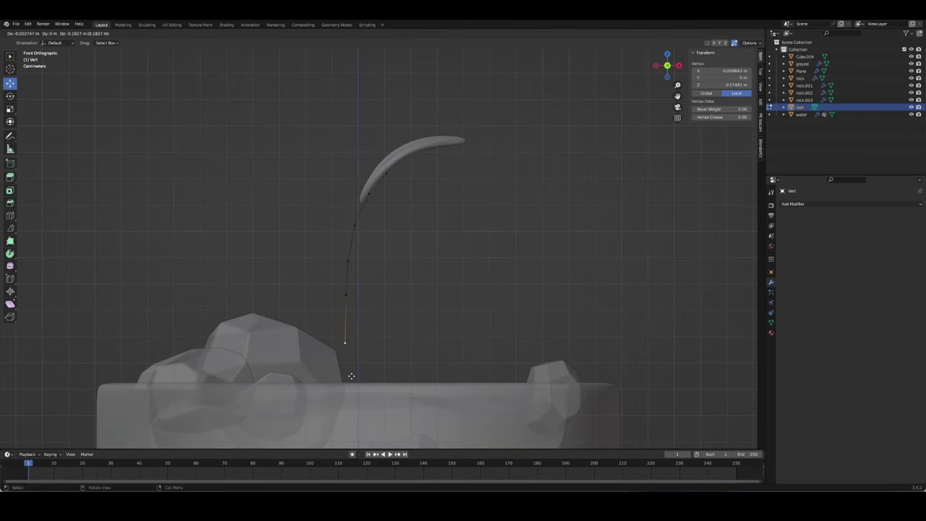
{"action": "left_click", "coordinate": [351, 376]}
{"action": "key", "text": "Tab"}
Step: Convert the vertex chain to a curve and give it a thin Bevel Depth
{"action": "key", "text": "q"}
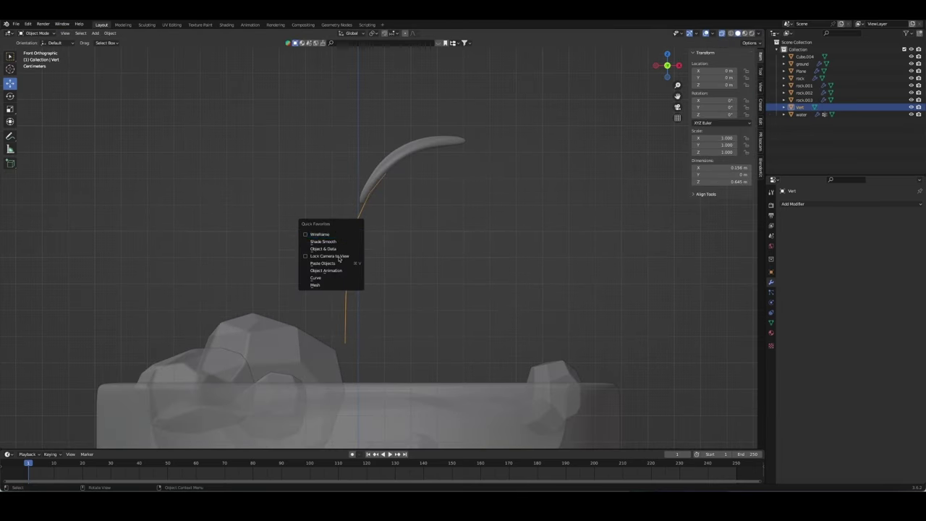
{"action": "left_click", "coordinate": [316, 277]}
{"action": "left_click", "coordinate": [771, 312]}
{"action": "left_click", "coordinate": [796, 322]}
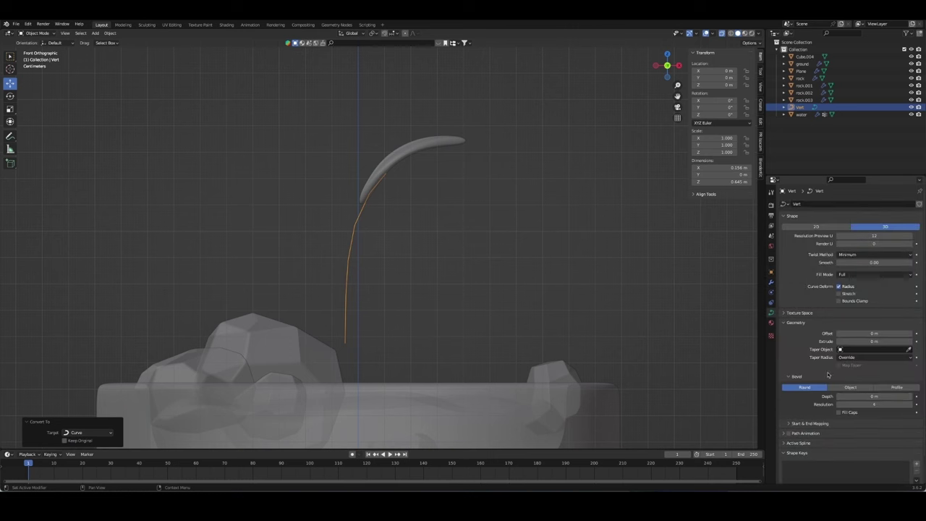
{"action": "left_click_drag", "start_coordinate": [874, 397], "coordinate": [860, 397]}
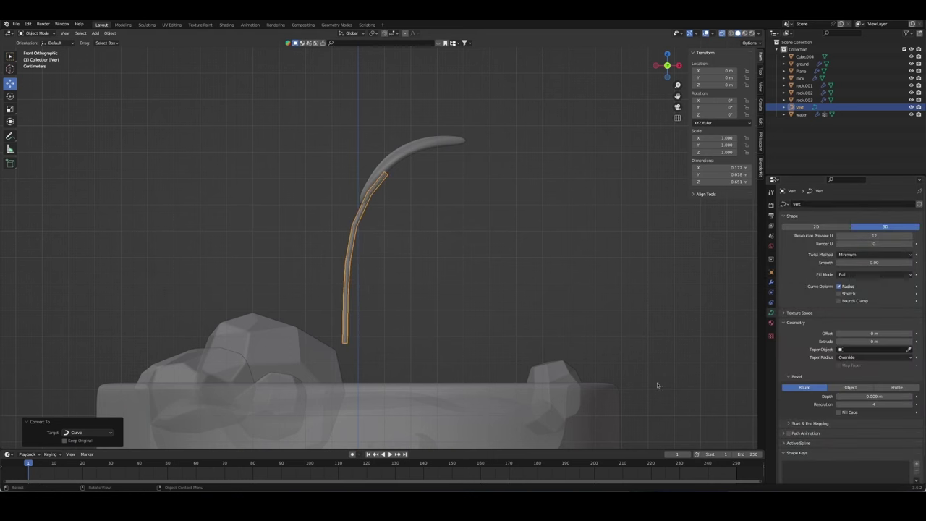
{"action": "scroll", "coordinate": [590, 375], "scroll_direction": "up", "scroll_amount": 1}
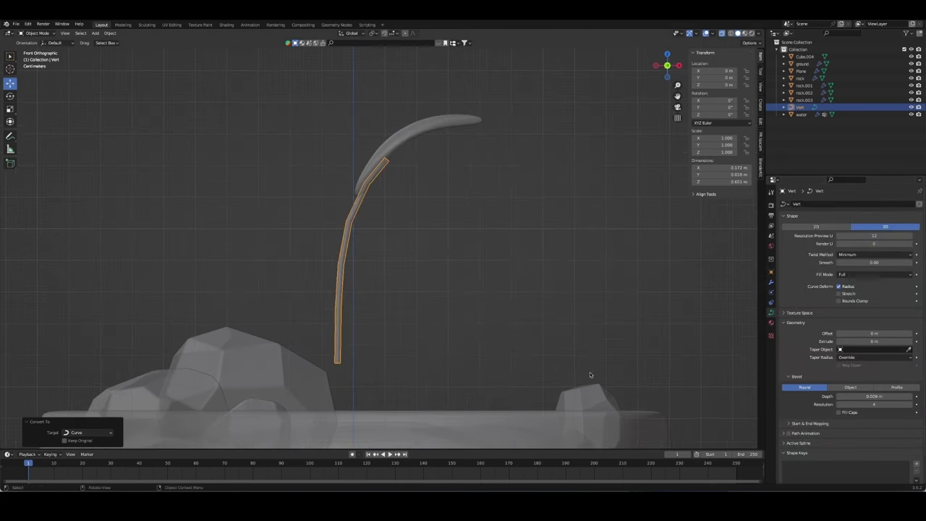
Step: Scale the curve's lower control points with Alt+S, widening the base and thinning upward
{"action": "key", "text": "Tab"}
{"action": "key", "text": "alt+s"}
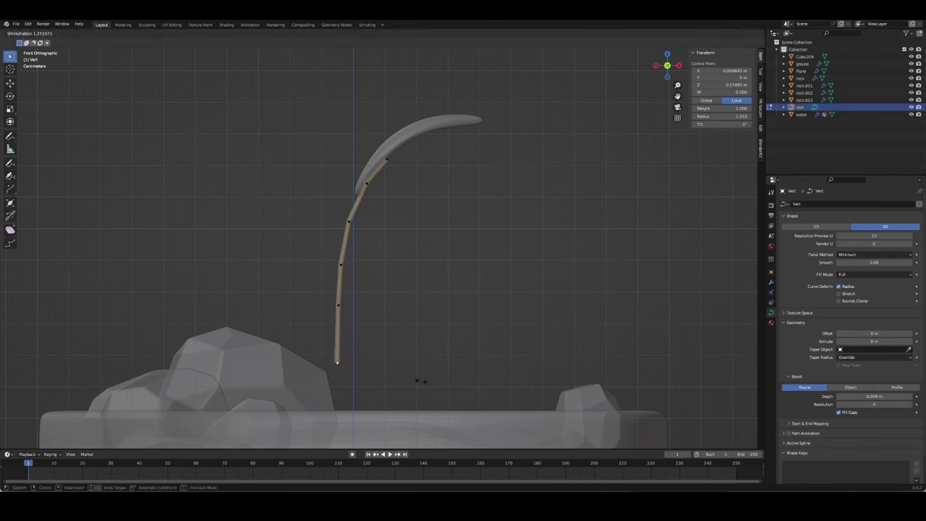
{"action": "left_click", "coordinate": [498, 399]}
{"action": "key", "text": "alt+s"}
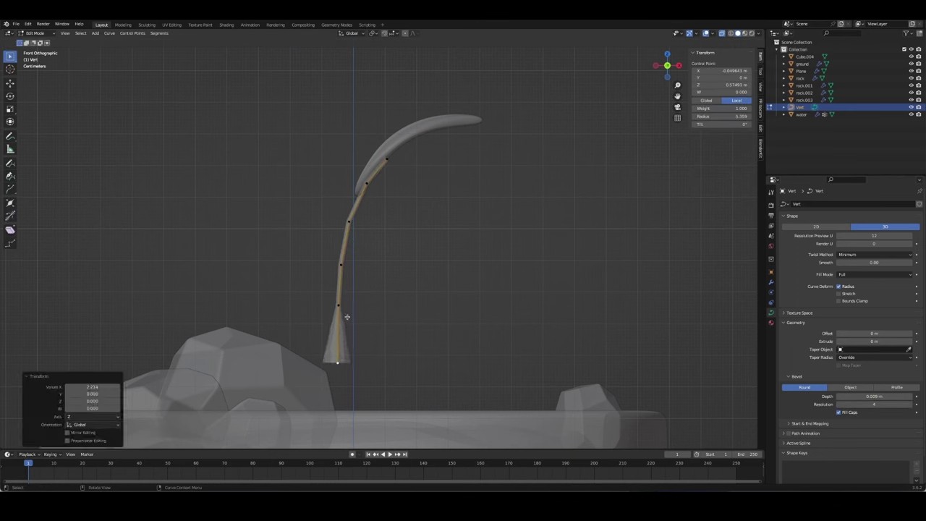
{"action": "left_click", "coordinate": [528, 343]}
{"action": "left_click", "coordinate": [345, 265]}
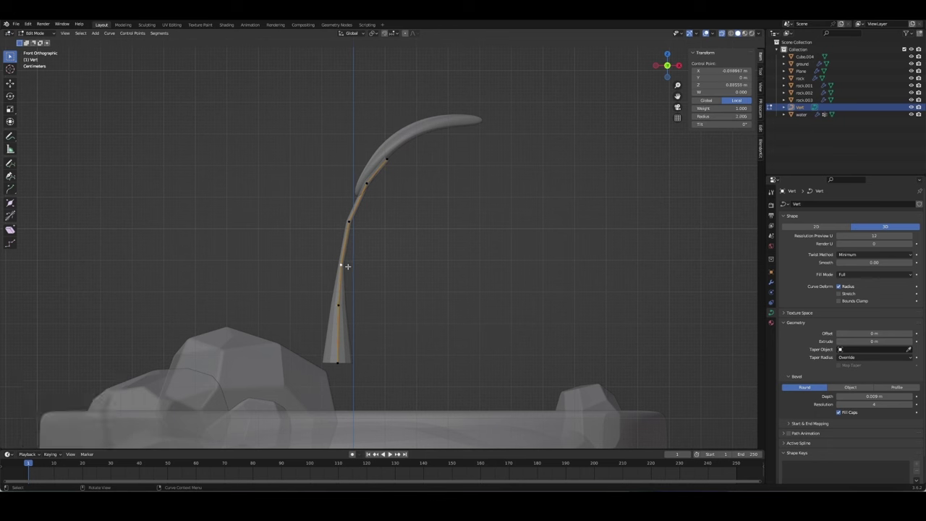
{"action": "key", "text": "alt+s"}
{"action": "left_click", "coordinate": [345, 222]}
{"action": "left_click", "coordinate": [345, 222]}
{"action": "key", "text": "alt+s"}
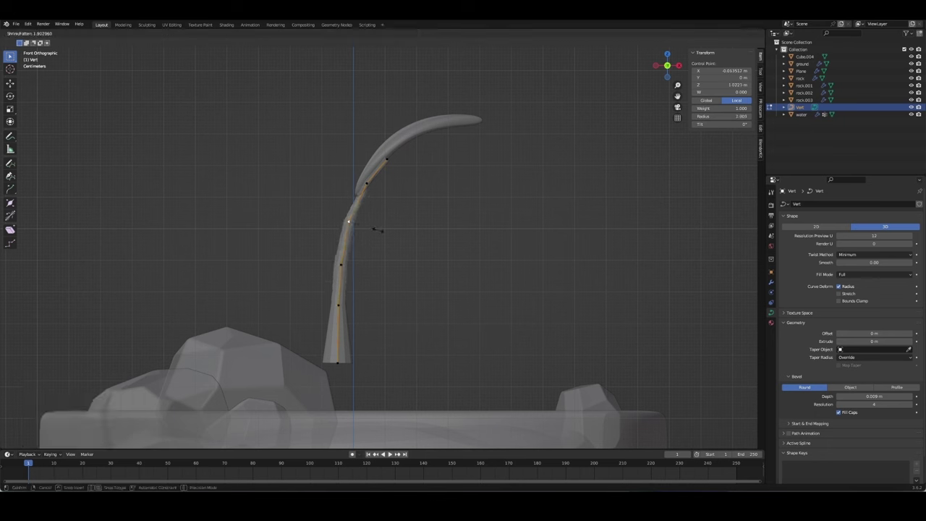
{"action": "left_click", "coordinate": [375, 230]}
Step: Shrink the upper control points and the tip so the stem tapers under the leaf
{"action": "left_click", "coordinate": [366, 183]}
{"action": "key", "text": "alt+s"}
{"action": "left_click", "coordinate": [411, 198]}
{"action": "left_click", "coordinate": [386, 159]}
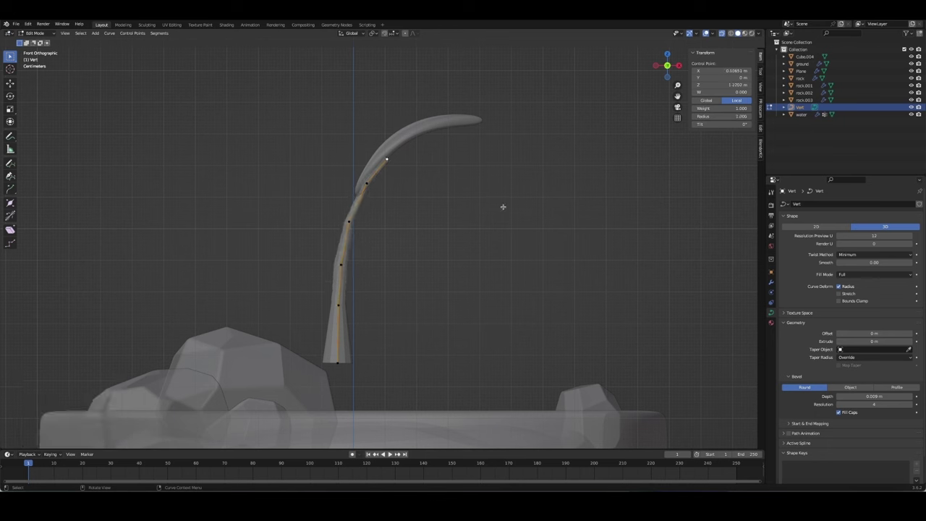
{"action": "key", "text": "alt+s"}
{"action": "left_click", "coordinate": [374, 195]}
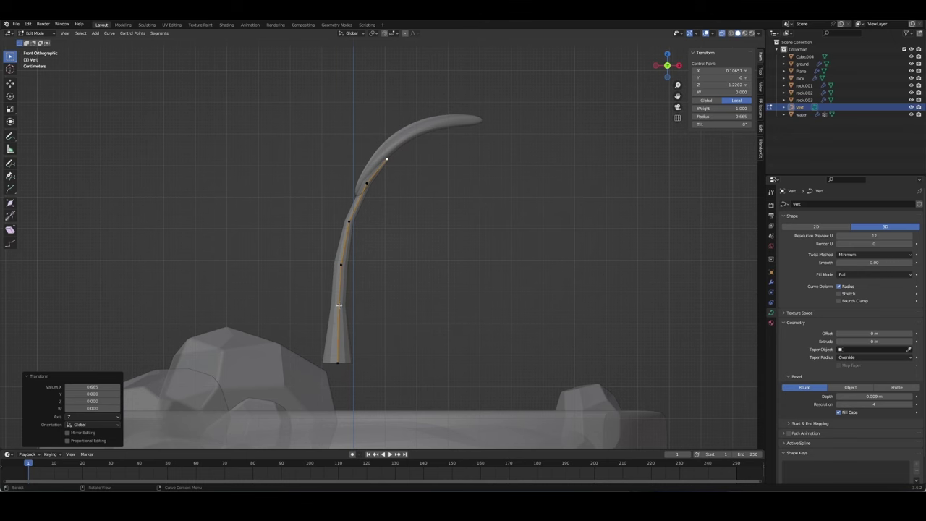
{"action": "key", "text": "Tab"}
Step: Check the taper from the front and readjust one control point's thickness
{"action": "mouse_move", "coordinate": [421, 324]}
{"action": "middle_mouse_down"}
{"action": "mouse_move", "coordinate": [438, 337]}
{"action": "mouse_move", "coordinate": [526, 339]}
{"action": "mouse_move", "coordinate": [450, 275]}
{"action": "mouse_move", "coordinate": [397, 259]}
{"action": "mouse_move", "coordinate": [387, 155]}
{"action": "middle_mouse_up"}
{"action": "key", "text": "Tab"}
{"action": "left_click", "coordinate": [459, 204]}
{"action": "key", "text": "Tab"}
{"action": "middle_click_drag", "start_coordinate": [432, 183], "coordinate": [428, 241]}
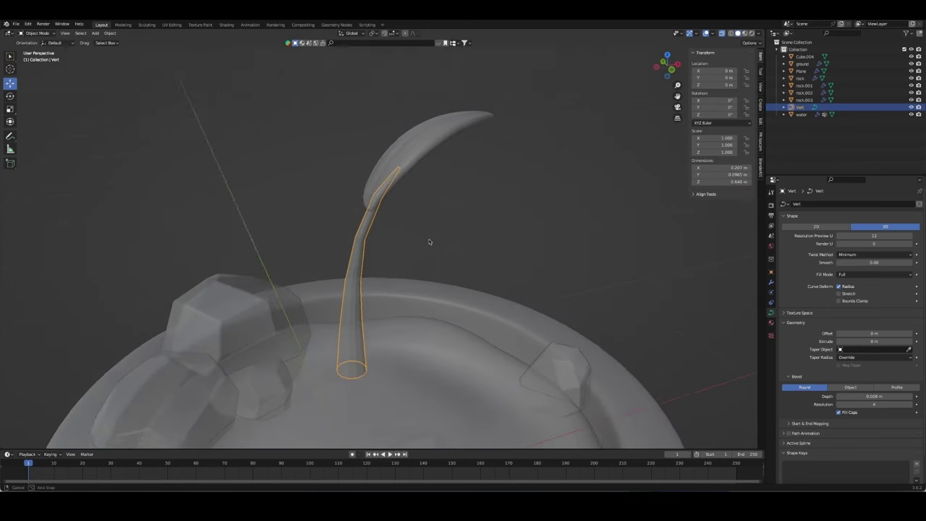
{"action": "key", "text": "KP_1"}
{"action": "key", "text": "Tab"}
{"action": "key", "text": "alt+s"}
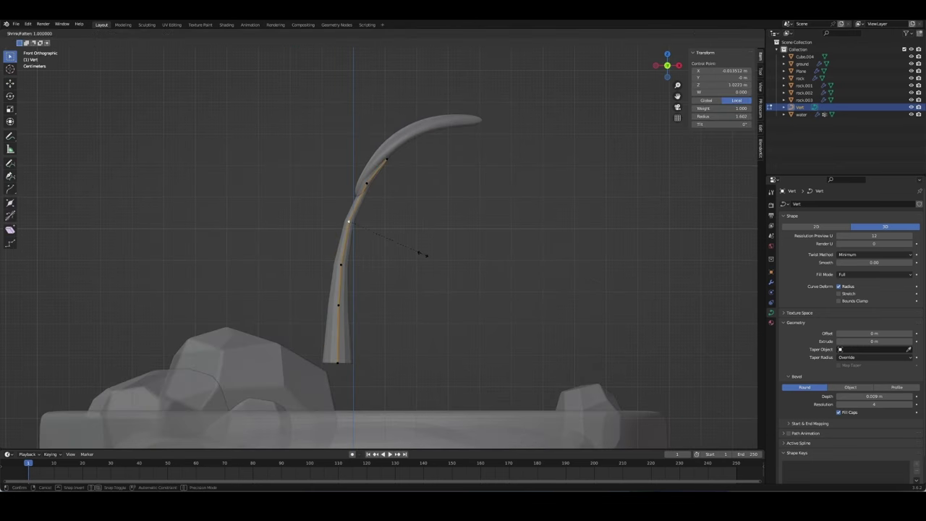
{"action": "left_click", "coordinate": [435, 257]}
{"action": "key", "text": "Tab"}
{"action": "left_click", "coordinate": [417, 303]}
Step: Save, shade the stem smooth and add a level 3 Subdivision modifier
{"action": "key", "text": "ctrl+s"}
{"action": "right_click", "coordinate": [322, 277]}
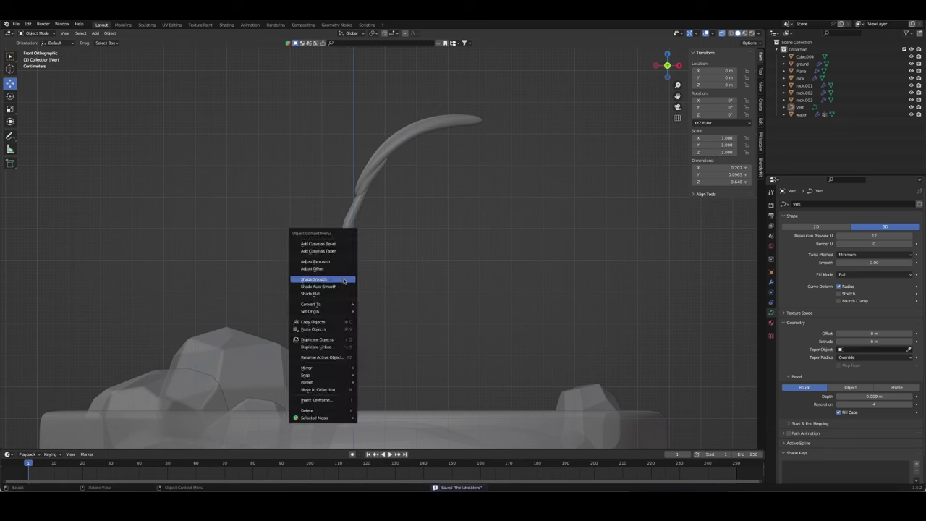
{"action": "right_click", "coordinate": [340, 278]}
{"action": "left_click", "coordinate": [340, 277]}
{"action": "mouse_move", "coordinate": [340, 278]}
{"action": "middle_mouse_down"}
{"action": "mouse_move", "coordinate": [557, 199]}
{"action": "mouse_move", "coordinate": [436, 254]}
{"action": "mouse_move", "coordinate": [482, 248]}
{"action": "mouse_move", "coordinate": [378, 203]}
{"action": "mouse_move", "coordinate": [469, 335]}
{"action": "mouse_move", "coordinate": [374, 332]}
{"action": "mouse_move", "coordinate": [340, 277]}
{"action": "middle_mouse_up"}
{"action": "key", "text": "ctrl+3"}
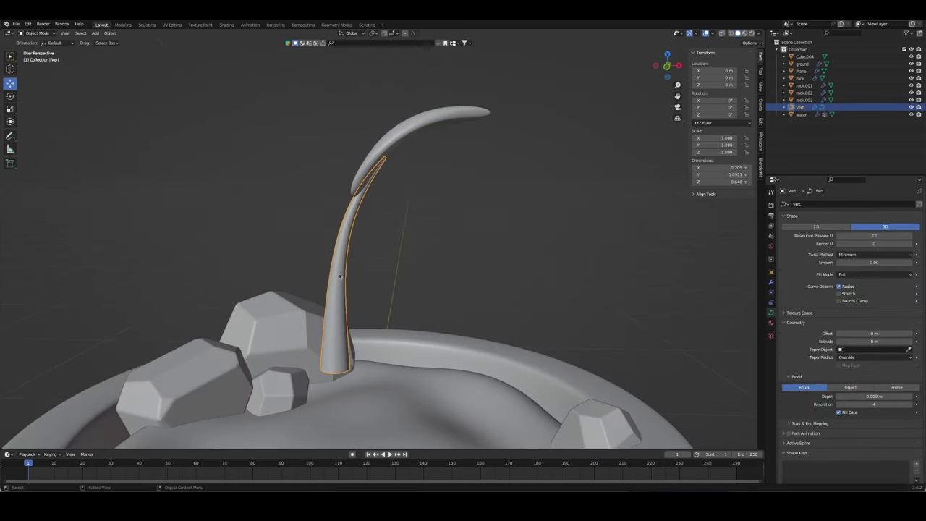
{"action": "scroll", "coordinate": [579, 175], "scroll_direction": "up", "scroll_amount": 3}
{"action": "scroll", "coordinate": [467, 256], "scroll_direction": "down", "scroll_amount": 6}
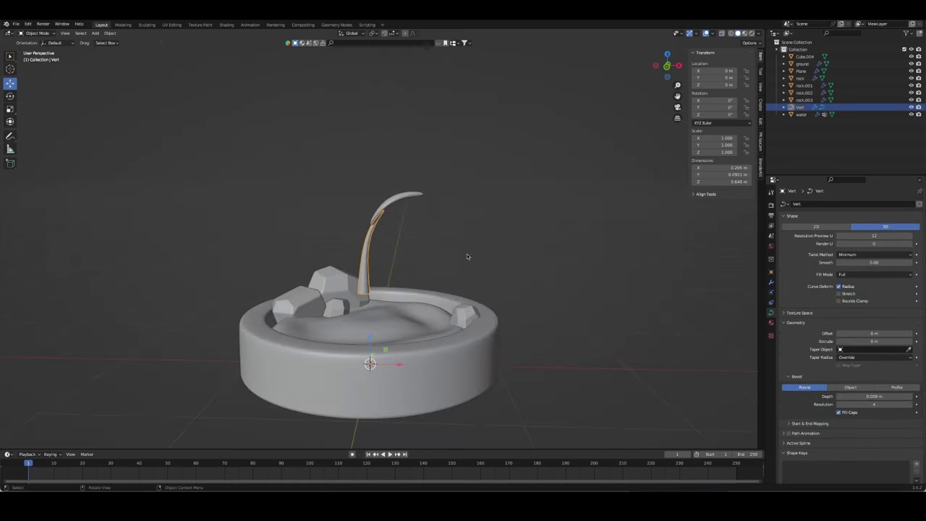
Step: Set the stem's origin to its geometry and shift the stem along X
{"action": "right_click", "coordinate": [379, 269]}
{"action": "mouse_move", "coordinate": [340, 307]}
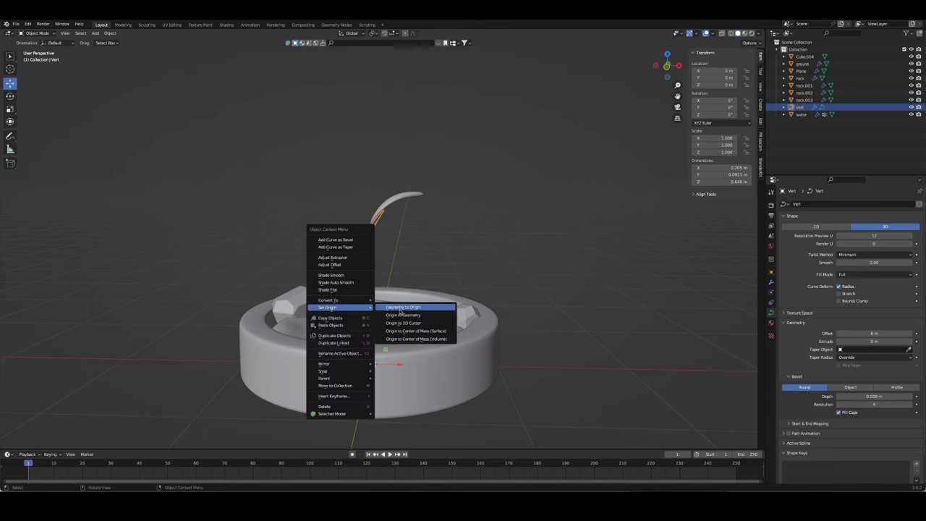
{"action": "left_click", "coordinate": [403, 316]}
{"action": "scroll", "coordinate": [363, 267], "scroll_direction": "up", "scroll_amount": 5}
{"action": "key", "text": "g"}
{"action": "key", "text": "x"}
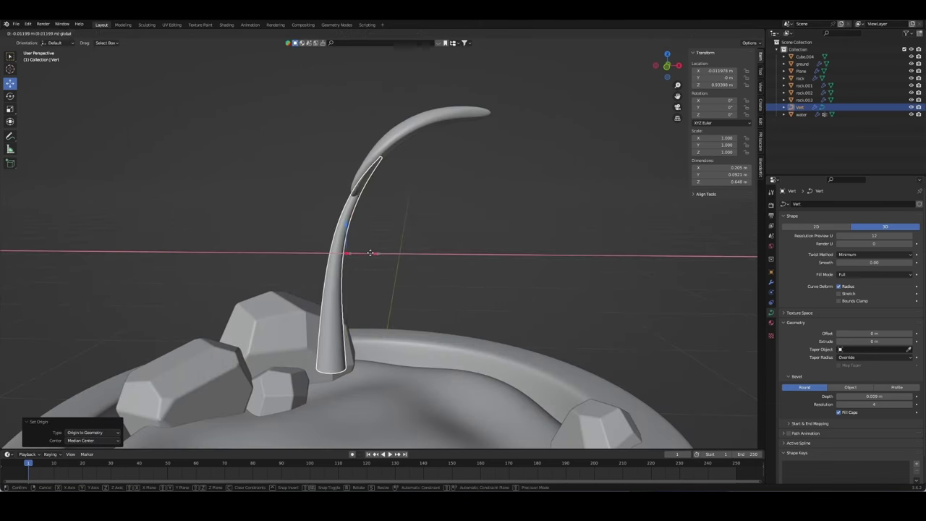
{"action": "left_click", "coordinate": [371, 250]}
{"action": "middle_click_drag", "start_coordinate": [372, 250], "coordinate": [499, 262]}
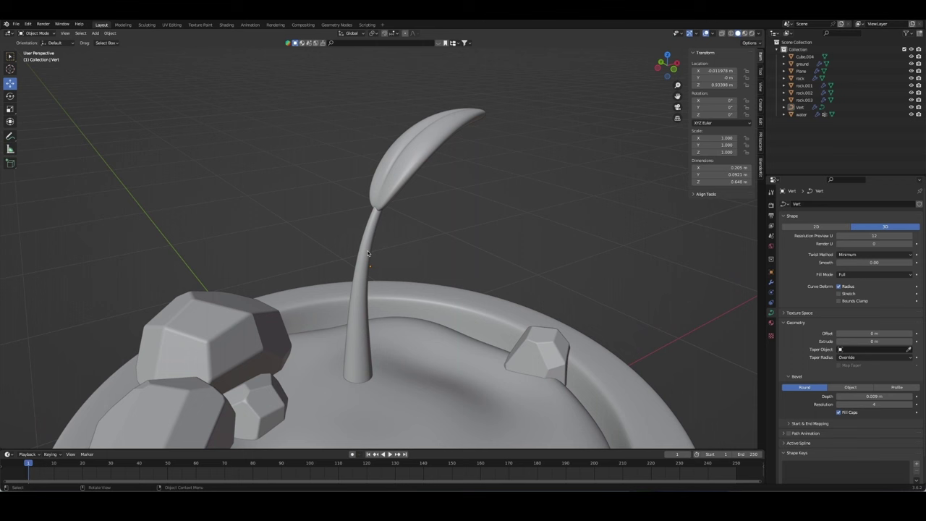
Step: Try applying the Subdivision modifier, then convert the stem to a mesh and save
{"action": "left_click", "coordinate": [771, 282]}
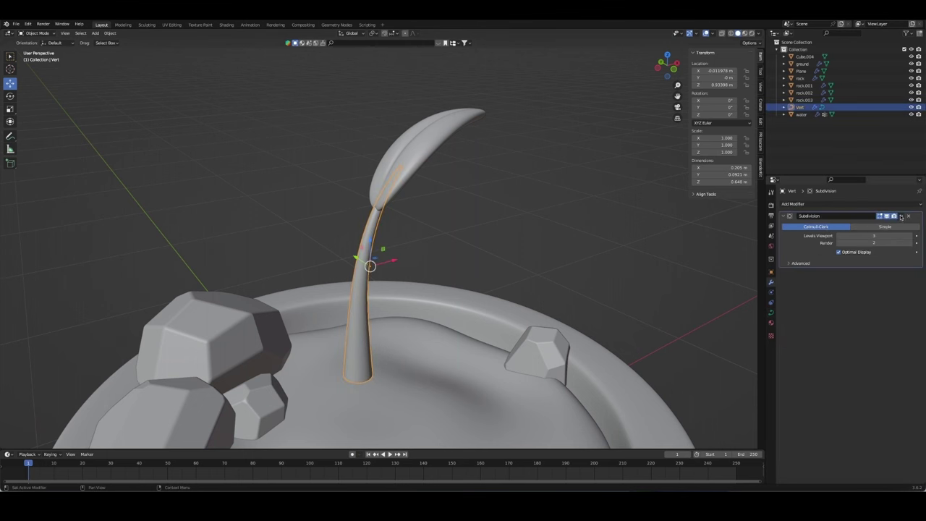
{"action": "left_click", "coordinate": [900, 217]}
{"action": "left_click", "coordinate": [879, 224]}
{"action": "right_click", "coordinate": [364, 248]}
{"action": "left_click", "coordinate": [438, 255]}
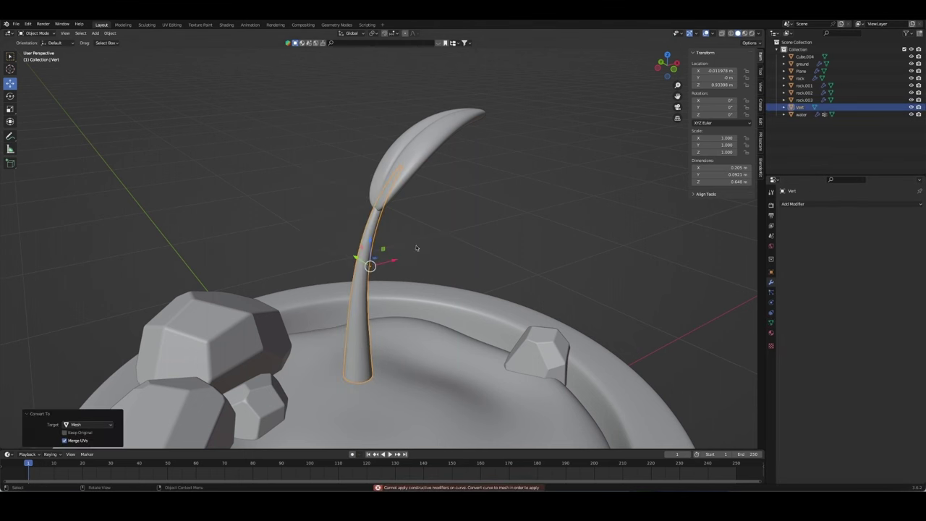
{"action": "key", "text": "ctrl+s"}
{"action": "mouse_move", "coordinate": [445, 258]}
{"action": "middle_mouse_down"}
{"action": "mouse_move", "coordinate": [511, 248]}
{"action": "mouse_move", "coordinate": [499, 240]}
{"action": "mouse_move", "coordinate": [557, 243]}
{"action": "mouse_move", "coordinate": [480, 238]}
{"action": "mouse_move", "coordinate": [426, 268]}
{"action": "mouse_move", "coordinate": [385, 268]}
{"action": "middle_mouse_up"}
{"action": "scroll", "coordinate": [500, 240], "scroll_direction": "down", "scroll_amount": 4}
{"action": "left_click", "coordinate": [384, 268], "text": "shift"}
{"action": "key", "text": "shift+d"}
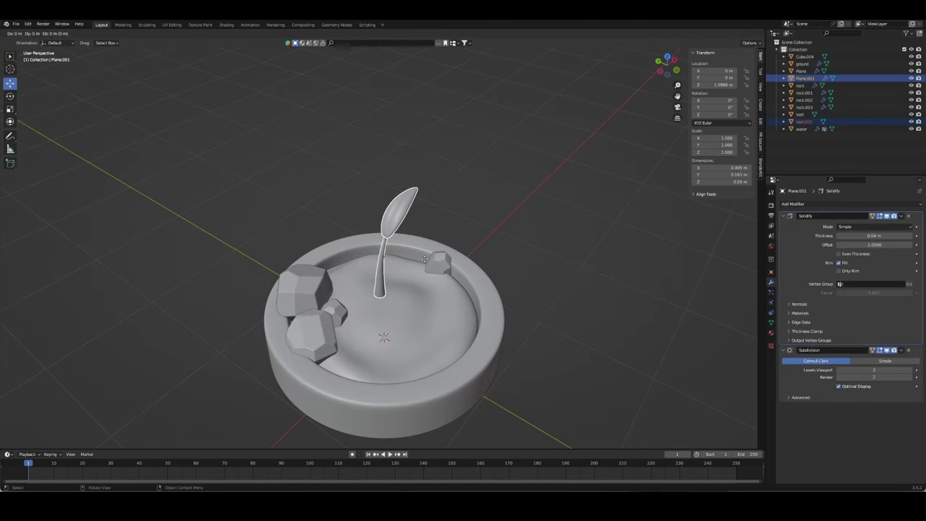
{"action": "key", "text": "z"}
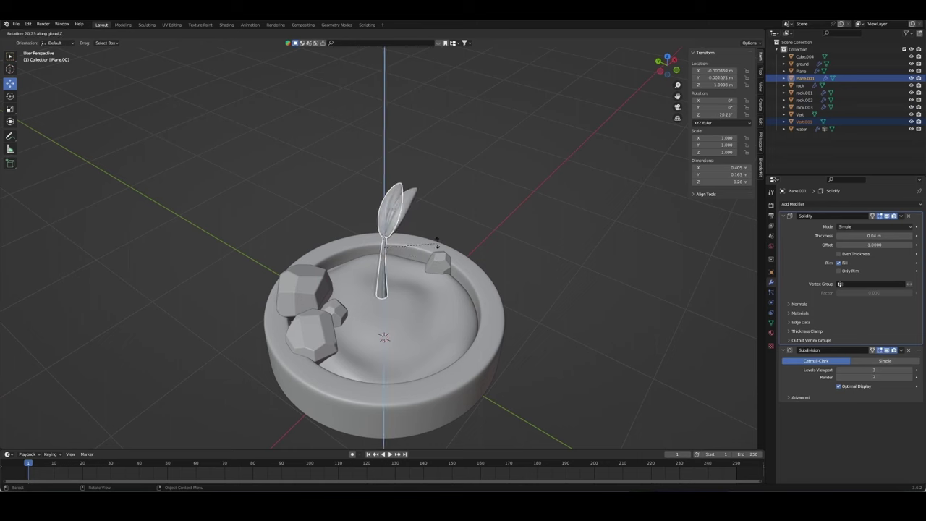
{"action": "left_click", "coordinate": [385, 231]}
{"action": "scroll", "coordinate": [385, 231], "scroll_direction": "up", "scroll_amount": 5}
{"action": "key", "text": "g"}
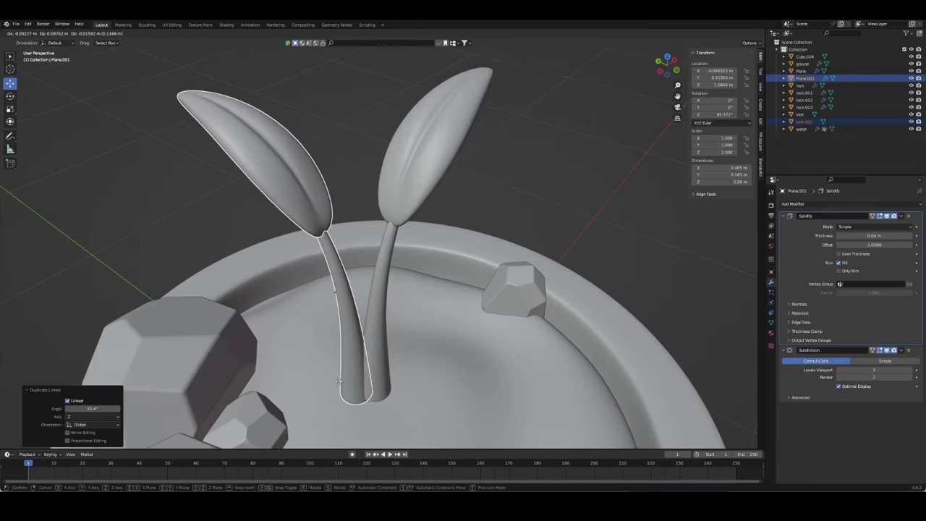
{"action": "left_click", "coordinate": [322, 286]}
{"action": "key", "text": "s"}
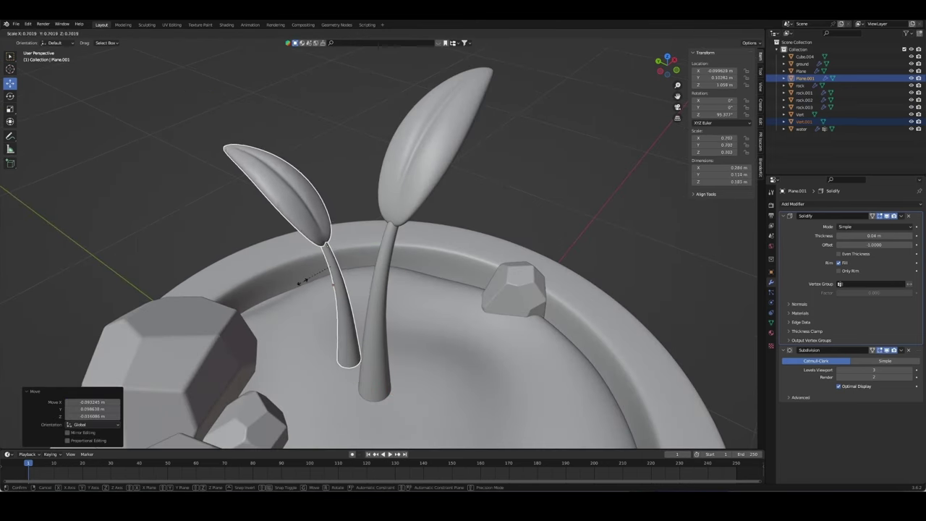
{"action": "key", "text": "Escape"}
{"action": "key", "text": "Delete"}
{"action": "right_click", "coordinate": [381, 298]}
Step: Select the leaf and stem and join them, then undo the join
{"action": "left_click", "coordinate": [448, 163]}
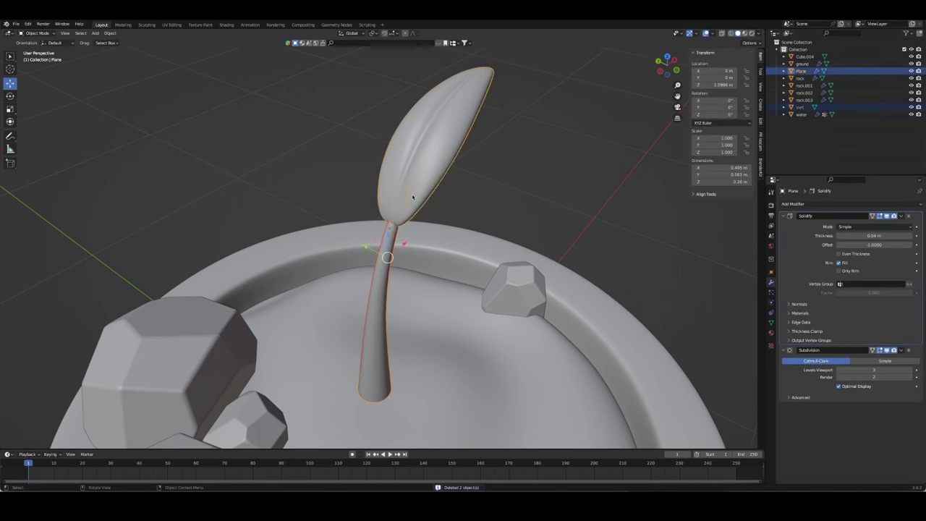
{"action": "middle_click_drag", "start_coordinate": [441, 159], "coordinate": [363, 238]}
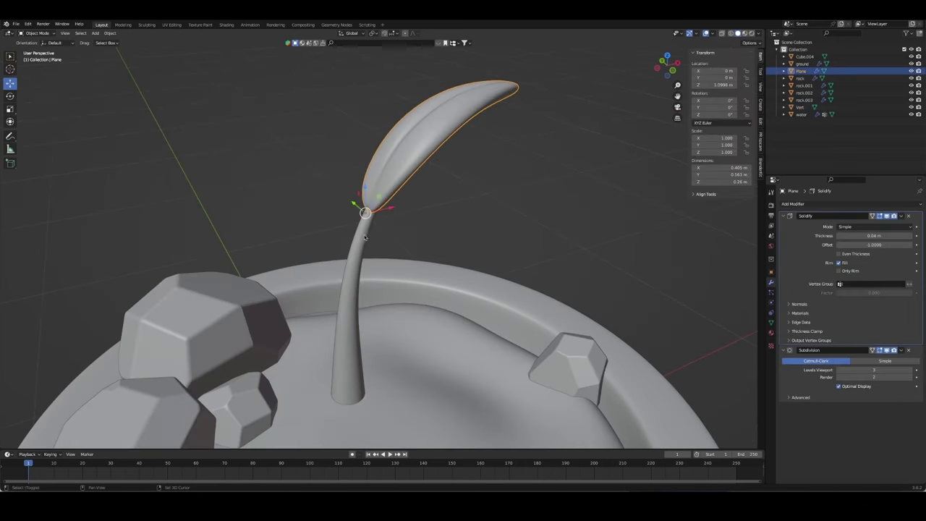
{"action": "left_click", "coordinate": [364, 237], "text": "shift"}
{"action": "key", "text": "ctrl+j"}
{"action": "key", "text": "ctrl+z"}
{"action": "key", "text": "ctrl+z"}
{"action": "middle_click_drag", "start_coordinate": [507, 162], "coordinate": [463, 217]}
Step: Reduce the leaf's Solidify thickness to 0.031 m and nudge the leaf along X
{"action": "left_click_drag", "start_coordinate": [873, 236], "coordinate": [860, 236]}
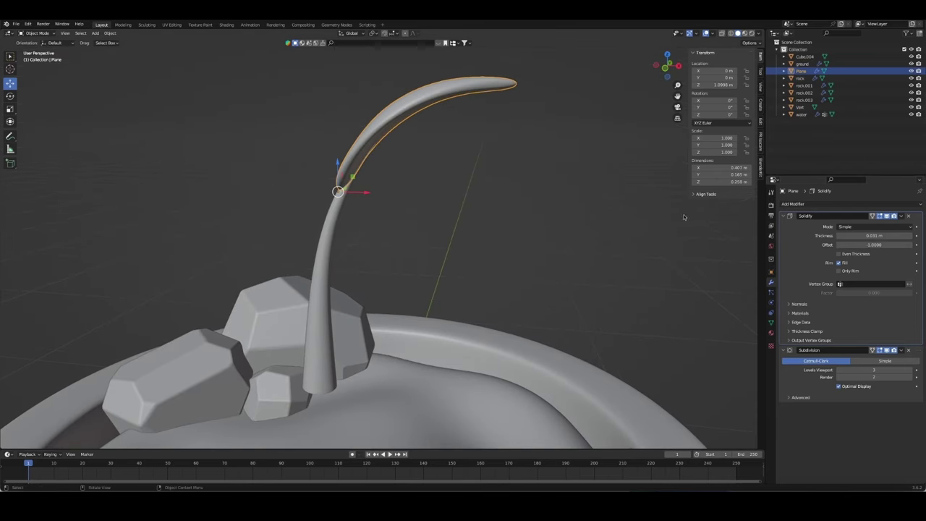
{"action": "middle_click_drag", "start_coordinate": [434, 217], "coordinate": [370, 201]}
{"action": "left_click_drag", "start_coordinate": [370, 201], "coordinate": [367, 201]}
{"action": "mouse_move", "coordinate": [376, 203]}
{"action": "middle_mouse_down"}
{"action": "mouse_move", "coordinate": [429, 228]}
{"action": "mouse_move", "coordinate": [369, 199]}
{"action": "mouse_move", "coordinate": [510, 223]}
{"action": "middle_mouse_up"}
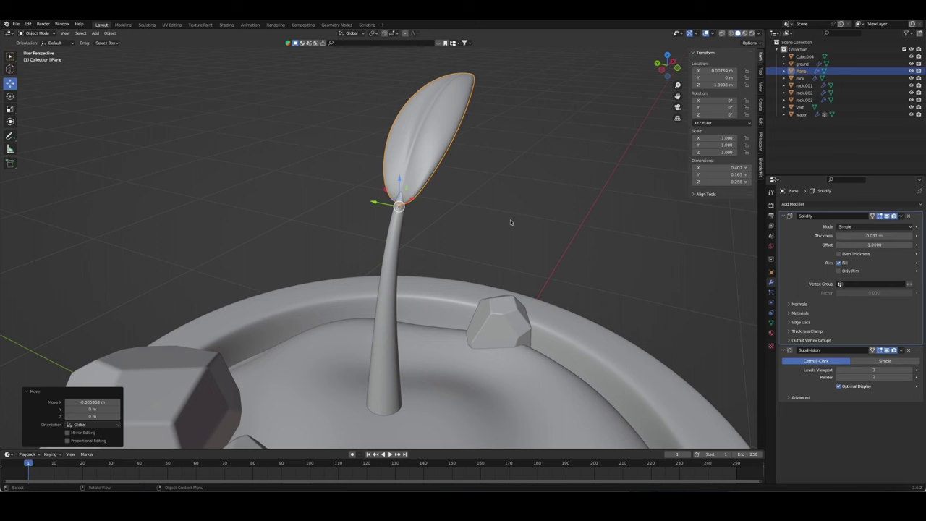
{"action": "left_click", "coordinate": [837, 216]}
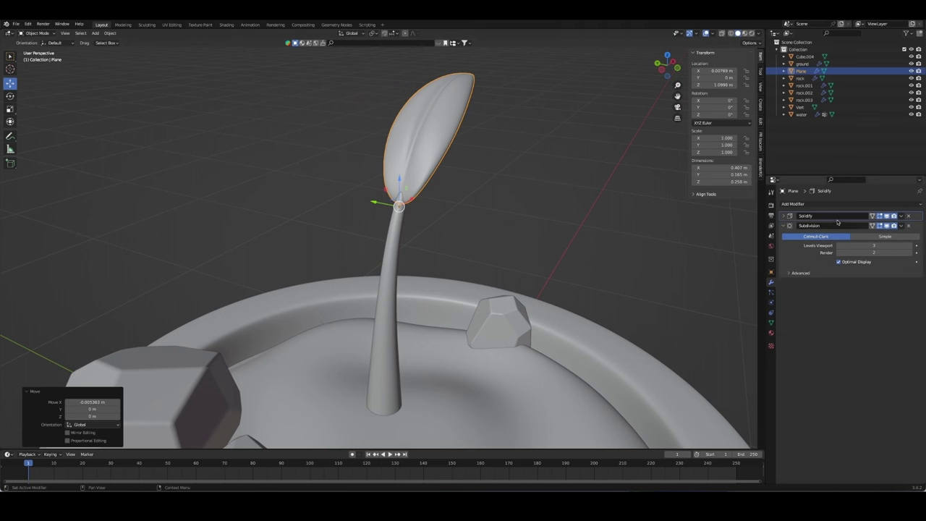
Step: Apply the leaf's modifiers and join the leaf with the stem using Ctrl+J
{"action": "key", "text": "ctrl+a"}
{"action": "key", "text": "ctrl+a"}
{"action": "left_click", "coordinate": [402, 229], "text": "shift"}
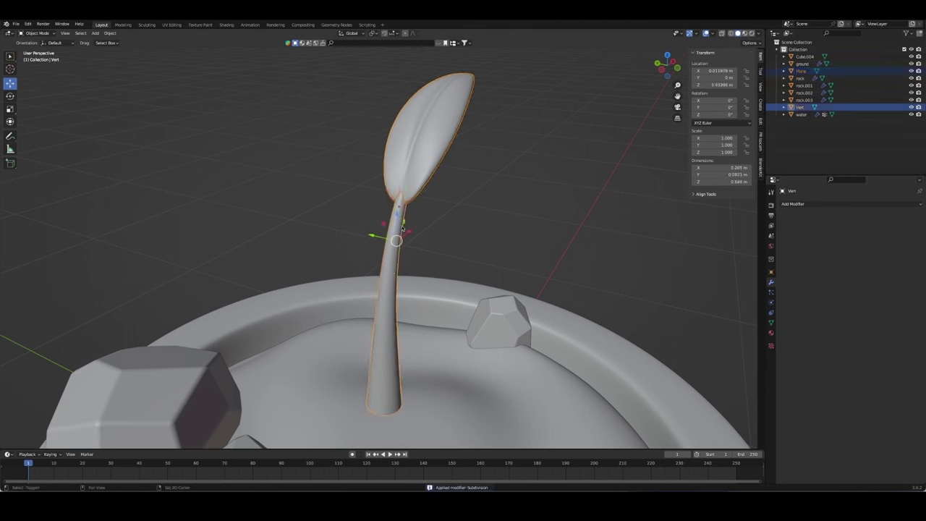
{"action": "key", "text": "ctrl+j"}
{"action": "middle_click_drag", "start_coordinate": [532, 278], "coordinate": [423, 279]}
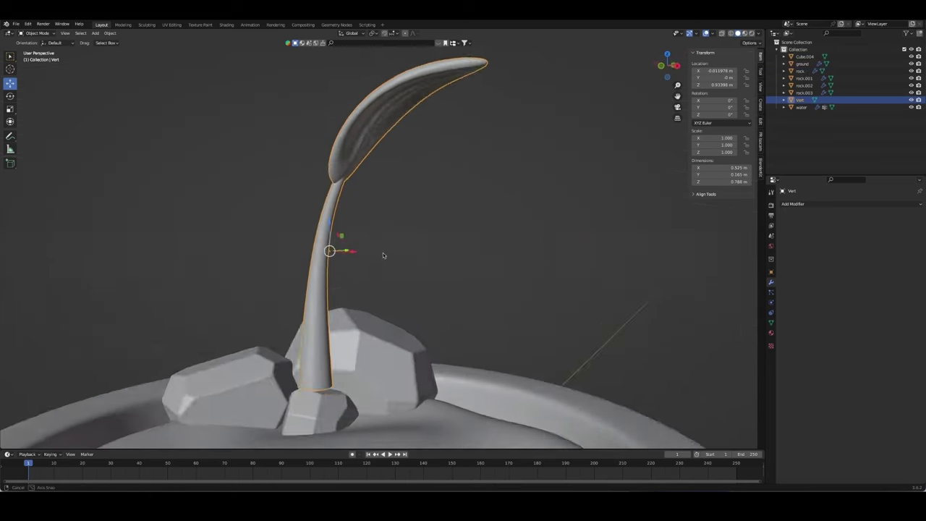
Step: Isolate the sprout in local view and snap the 3D cursor to the stem's base
{"action": "key", "text": "slash"}
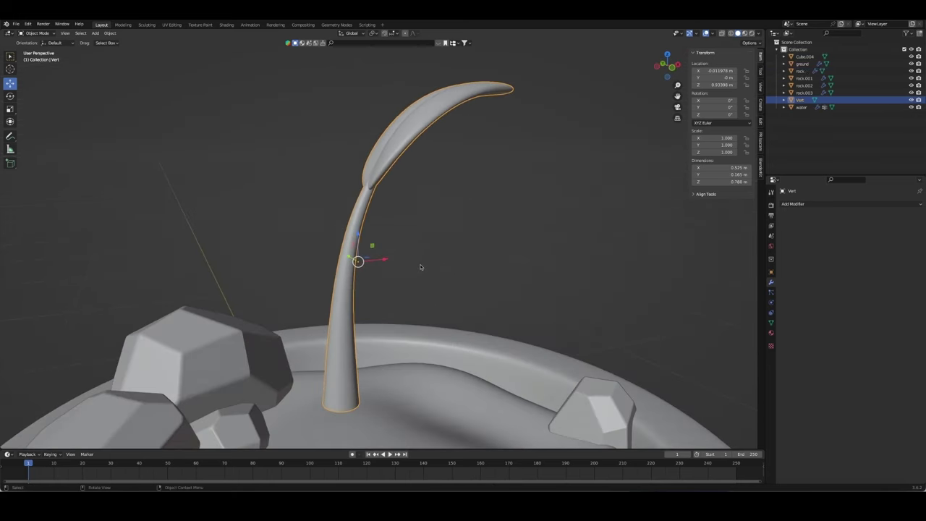
{"action": "middle_click_drag", "start_coordinate": [371, 313], "coordinate": [372, 264]}
{"action": "key", "text": "Tab"}
{"action": "key", "text": "alt+a"}
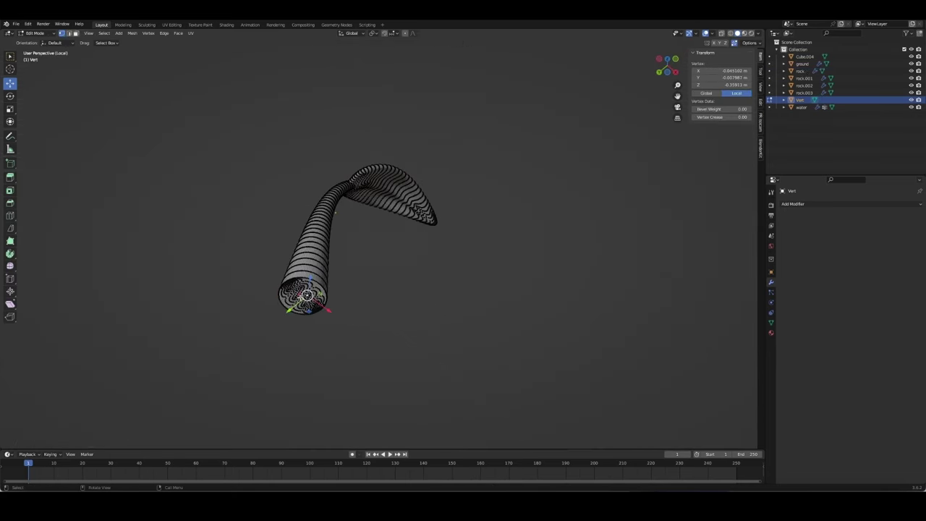
{"action": "right_click", "coordinate": [344, 275]}
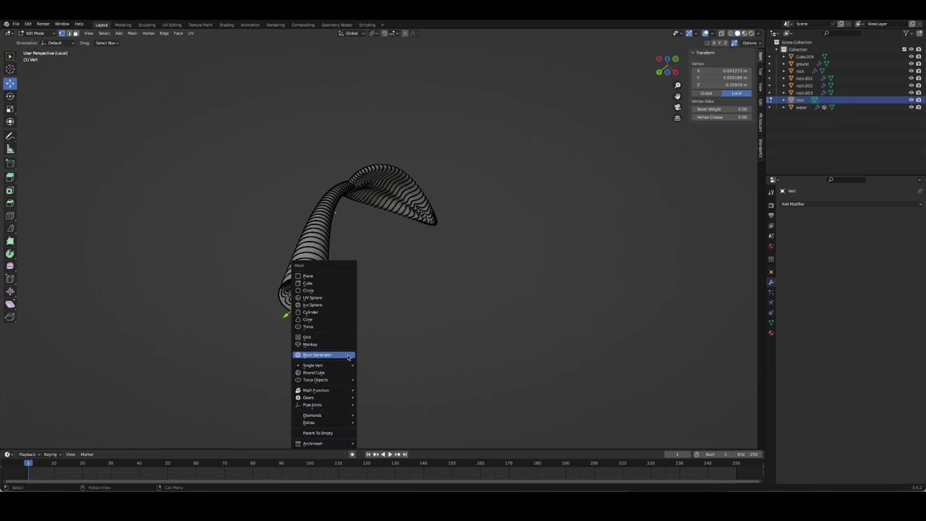
{"action": "key", "text": "Escape"}
{"action": "key", "text": "shift+s"}
{"action": "left_click", "coordinate": [383, 380]}
Step: Set the sprout's origin to the 3D cursor, leave local view and duplicate the sprout
{"action": "key", "text": "Tab"}
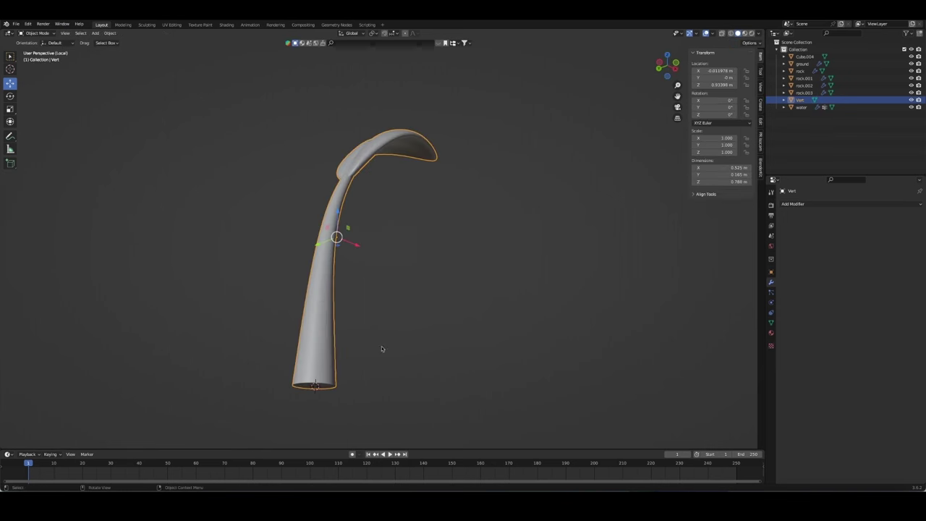
{"action": "right_click", "coordinate": [364, 273]}
{"action": "mouse_move", "coordinate": [419, 288]}
{"action": "left_click", "coordinate": [420, 292]}
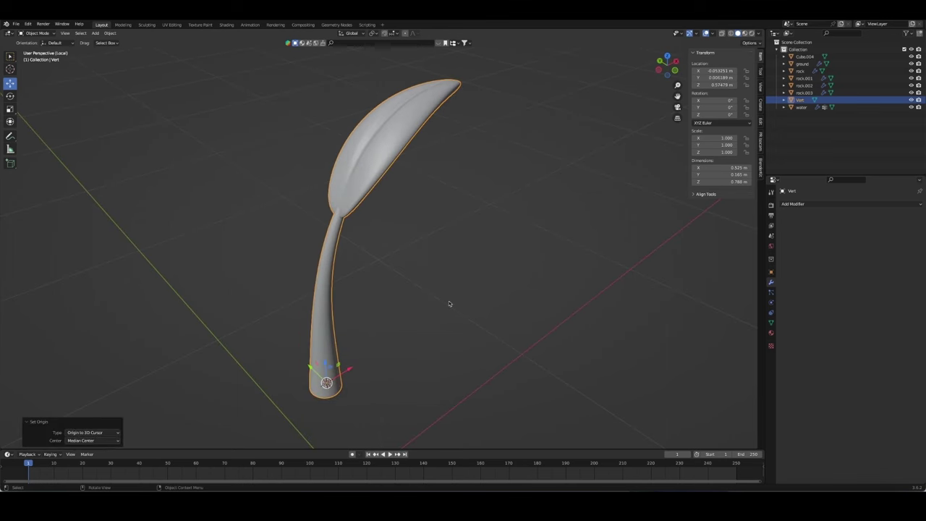
{"action": "key", "text": "KP_Divide"}
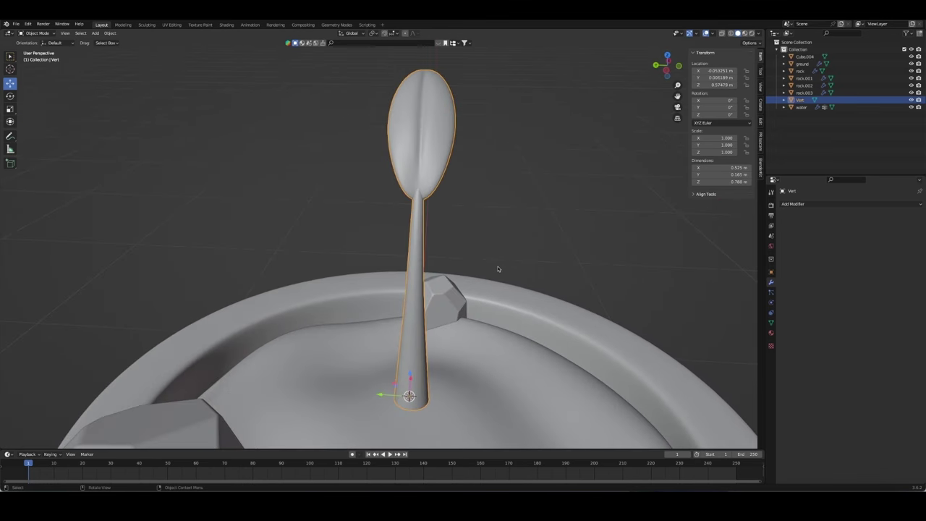
{"action": "key", "text": "shift+d"}
Step: Keep the copied sprout in place, turn it 72.7° about Z and scale it to 0.767
{"action": "key", "text": "Escape"}
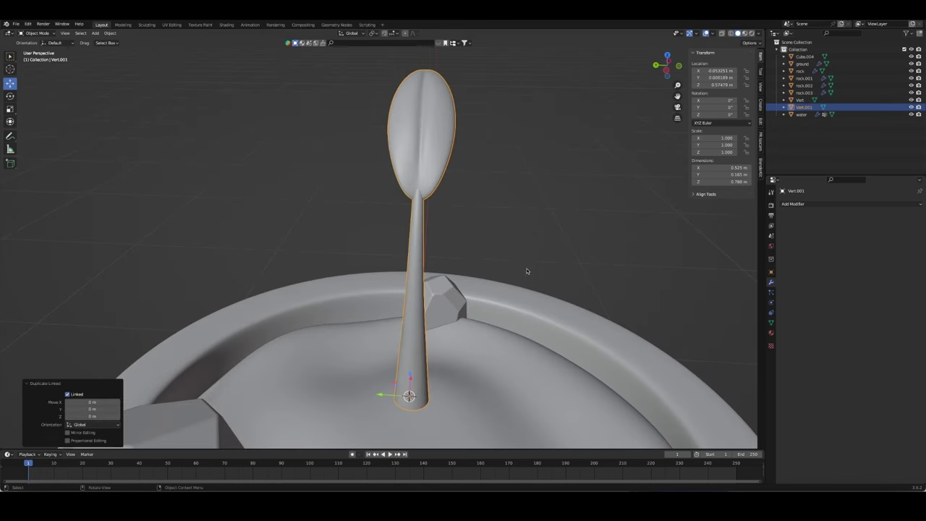
{"action": "key", "text": "r"}
{"action": "key", "text": "z"}
{"action": "left_click", "coordinate": [408, 276]}
{"action": "key", "text": "s"}
{"action": "left_click", "coordinate": [397, 311]}
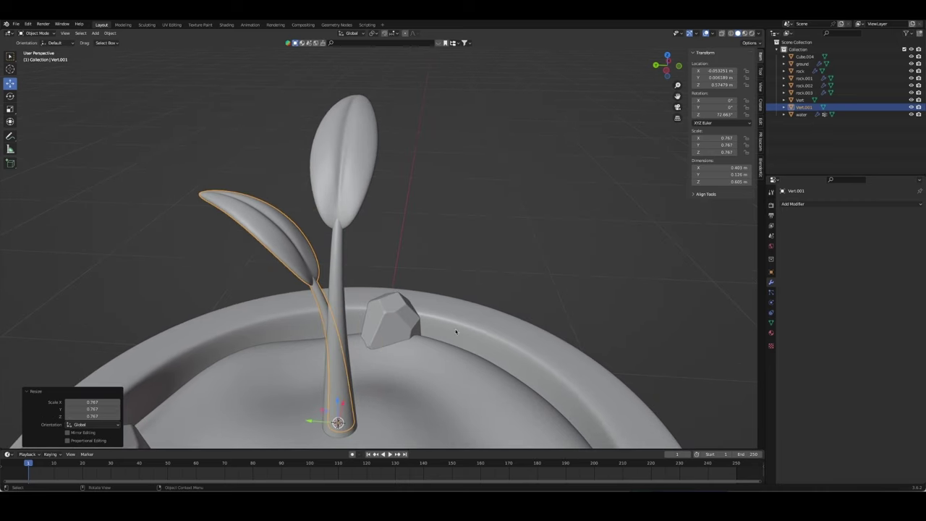
Step: Slide the copied sprout flat across the dish and turn it 37.8° about Z
{"action": "mouse_move", "coordinate": [397, 310]}
{"action": "middle_mouse_down"}
{"action": "mouse_move", "coordinate": [382, 325]}
{"action": "mouse_move", "coordinate": [409, 282]}
{"action": "mouse_move", "coordinate": [407, 291]}
{"action": "mouse_move", "coordinate": [440, 285]}
{"action": "middle_mouse_up"}
{"action": "key", "text": "g"}
{"action": "key", "text": "shift+z"}
{"action": "left_click", "coordinate": [388, 285]}
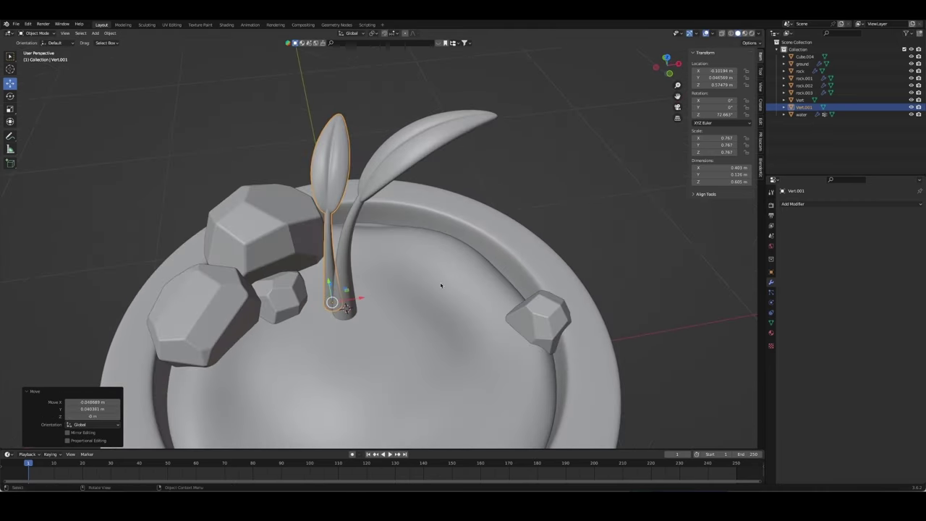
{"action": "key", "text": "r"}
{"action": "key", "text": "z"}
{"action": "left_click", "coordinate": [427, 200]}
Step: Make a linked copy of the upright sprout in place and turn it about 90° around Z
{"action": "mouse_move", "coordinate": [428, 201]}
{"action": "middle_mouse_down"}
{"action": "mouse_move", "coordinate": [357, 290]}
{"action": "mouse_move", "coordinate": [391, 217]}
{"action": "middle_mouse_up"}
{"action": "left_click", "coordinate": [387, 181]}
{"action": "key", "text": "shift+d"}
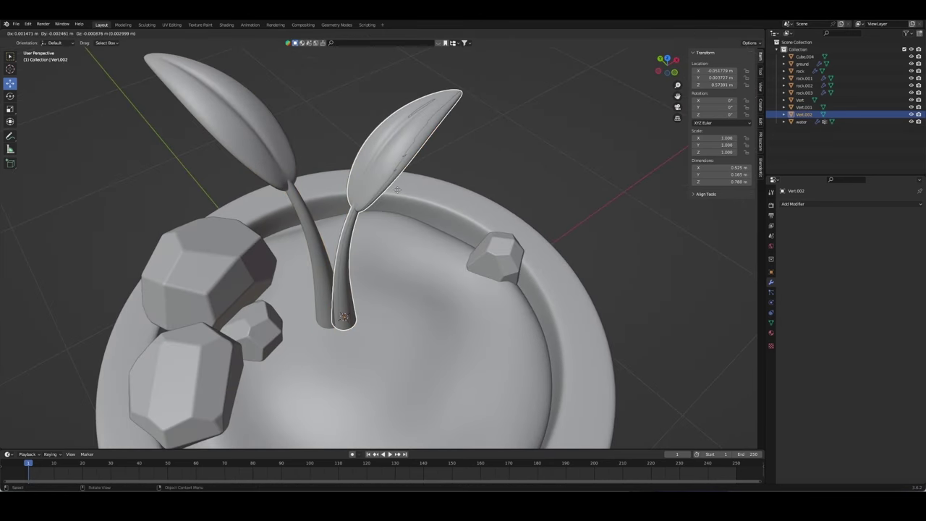
{"action": "right_click", "coordinate": [396, 189]}
{"action": "key", "text": "r"}
{"action": "key", "text": "z"}
{"action": "left_click", "coordinate": [371, 362]}
Step: Place the third sprout beside the others and turn it -22.8° about Z
{"action": "middle_click_drag", "start_coordinate": [372, 361], "coordinate": [370, 352]}
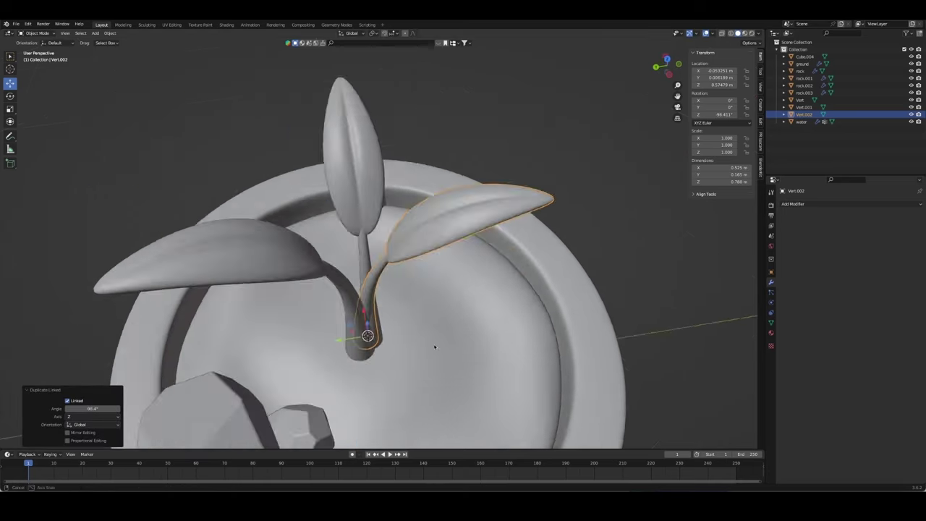
{"action": "key", "text": "g"}
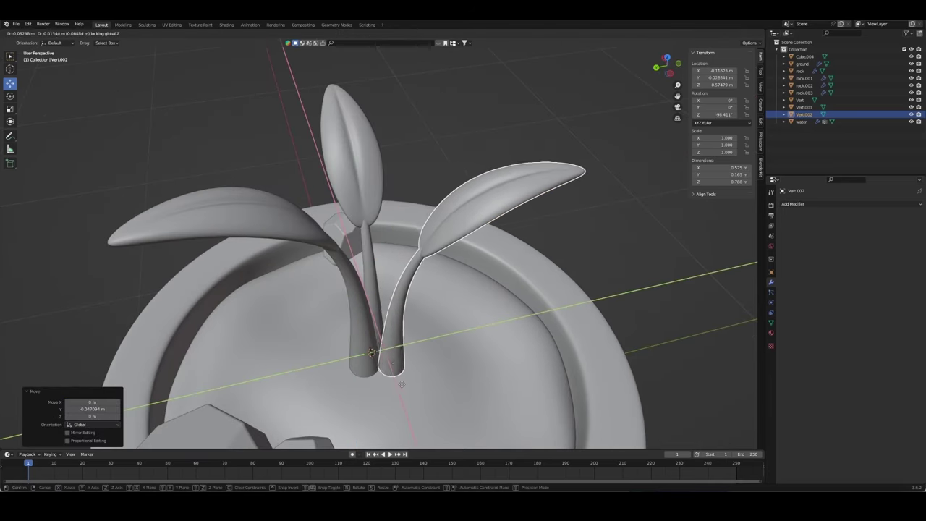
{"action": "left_click", "coordinate": [397, 381]}
{"action": "mouse_move", "coordinate": [470, 335]}
{"action": "middle_mouse_down"}
{"action": "mouse_move", "coordinate": [387, 355]}
{"action": "mouse_move", "coordinate": [521, 275]}
{"action": "mouse_move", "coordinate": [432, 347]}
{"action": "mouse_move", "coordinate": [357, 254]}
{"action": "middle_mouse_up"}
{"action": "key", "text": "r"}
{"action": "key", "text": "z"}
{"action": "left_click", "coordinate": [521, 275]}
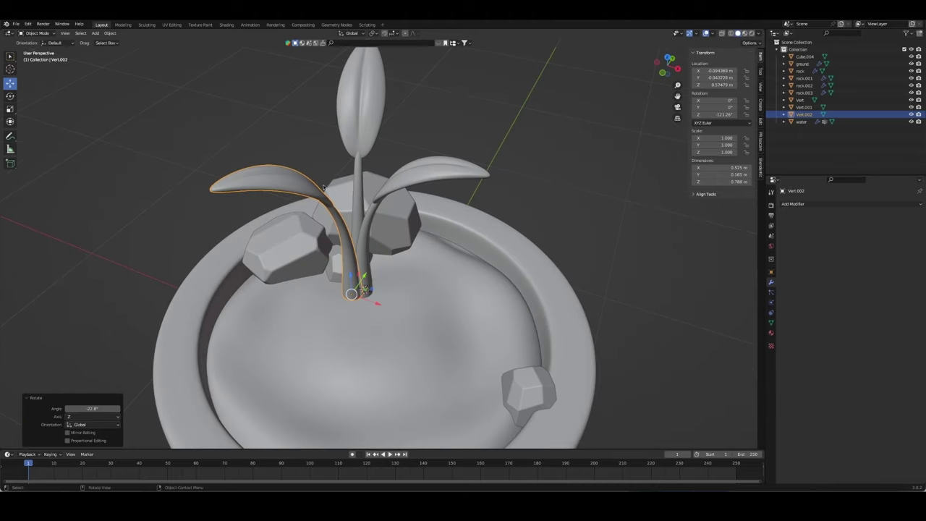
Step: Join the side sprout onto the tall sprout with Ctrl+J
{"action": "key", "text": "alt+a"}
{"action": "middle_click_drag", "start_coordinate": [324, 187], "coordinate": [334, 233]}
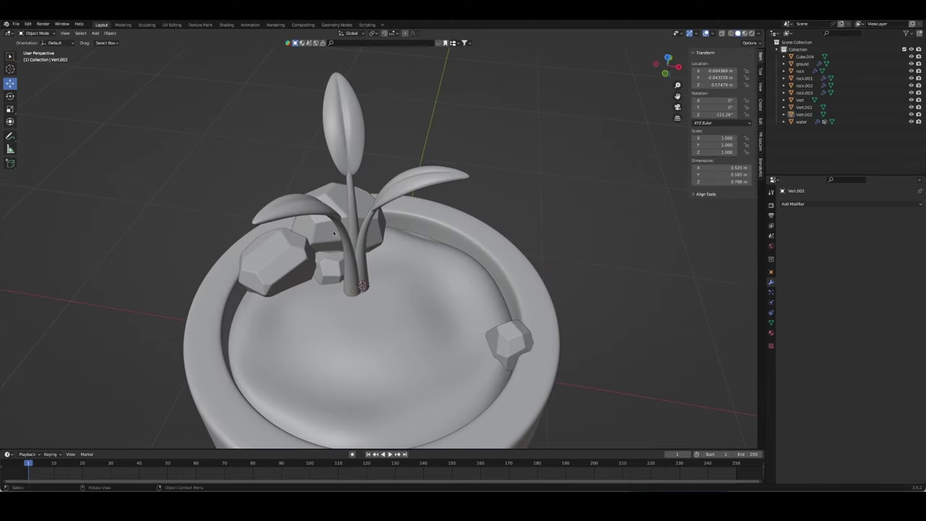
{"action": "left_click", "coordinate": [296, 208], "text": "shift"}
{"action": "left_click", "coordinate": [343, 144], "text": "shift"}
{"action": "key", "text": "ctrl+j"}
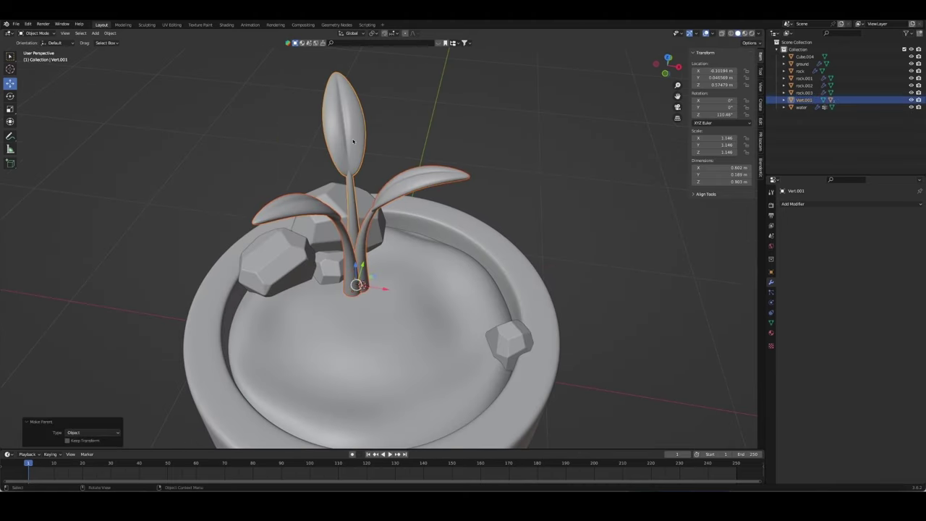
Step: Select the sprout with the upright leaf and view the pond from the top
{"action": "middle_click_drag", "start_coordinate": [312, 160], "coordinate": [350, 247]}
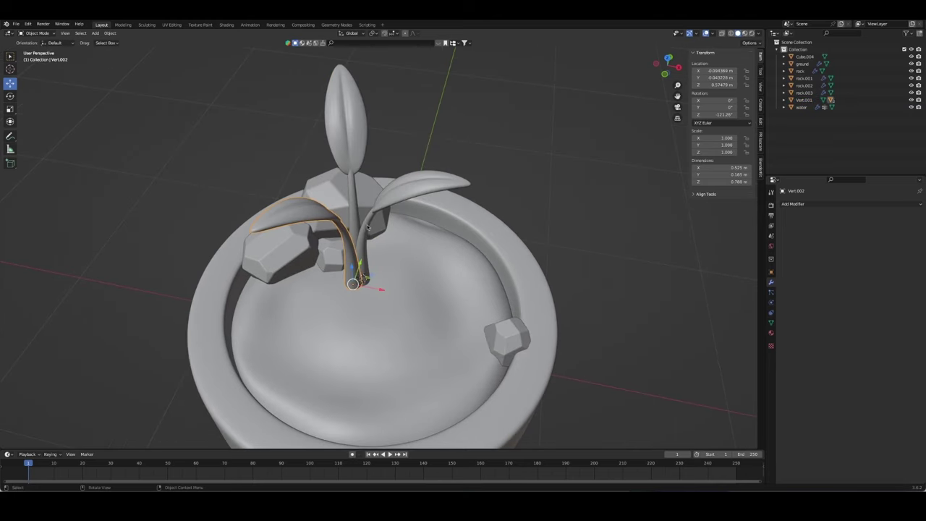
{"action": "left_click", "coordinate": [368, 227]}
{"action": "key", "text": "KP_7"}
Step: Move the sprout to the pond's right edge
{"action": "key", "text": "g"}
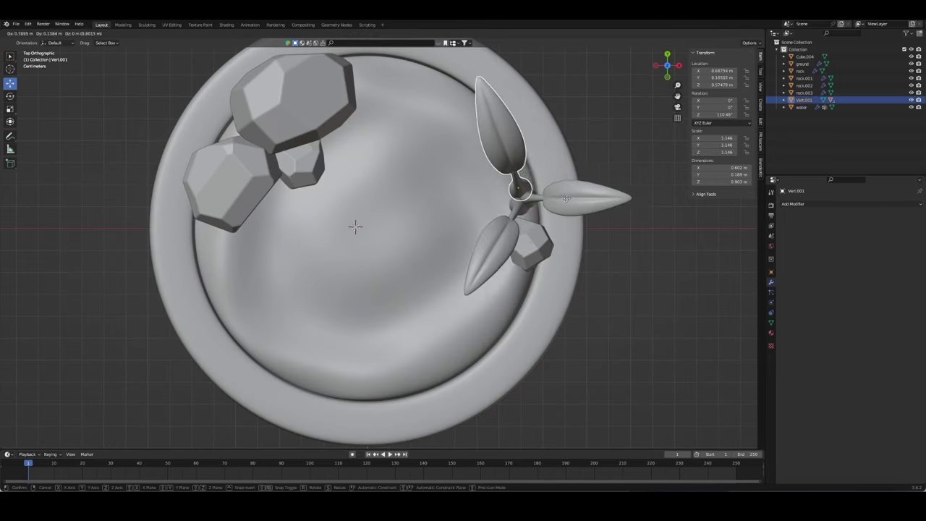
{"action": "left_click", "coordinate": [565, 199]}
{"action": "middle_click_drag", "start_coordinate": [565, 198], "coordinate": [434, 275]}
Step: In front view, lower the sprout so its stem sinks into the base, at Z 0.11083 m
{"action": "key", "text": "g"}
{"action": "key", "text": "z"}
{"action": "left_click", "coordinate": [405, 320]}
{"action": "key", "text": "KP_1"}
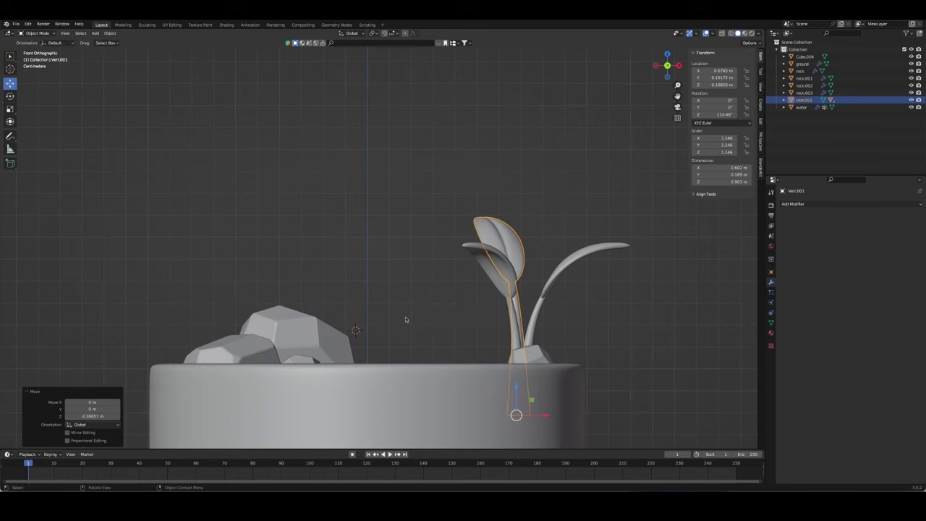
{"action": "middle_click_drag", "start_coordinate": [405, 320], "coordinate": [484, 257]}
{"action": "left_click_drag", "start_coordinate": [471, 297], "coordinate": [470, 315]}
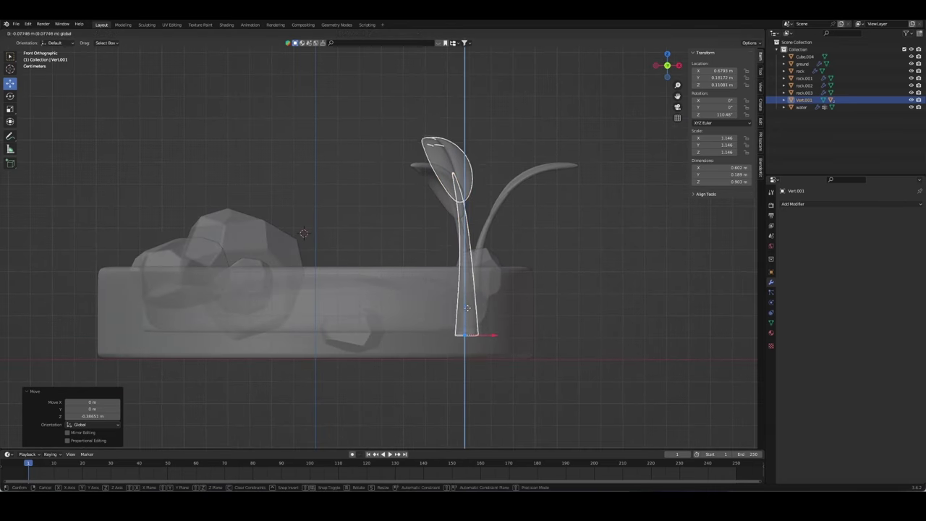
{"action": "left_click", "coordinate": [368, 248]}
Step: Select both sprouts and make a linked Alt+D copy, left in place
{"action": "mouse_move", "coordinate": [367, 248]}
{"action": "middle_mouse_down"}
{"action": "mouse_move", "coordinate": [407, 261]}
{"action": "mouse_move", "coordinate": [550, 240]}
{"action": "middle_mouse_up"}
{"action": "key", "text": "KP_1"}
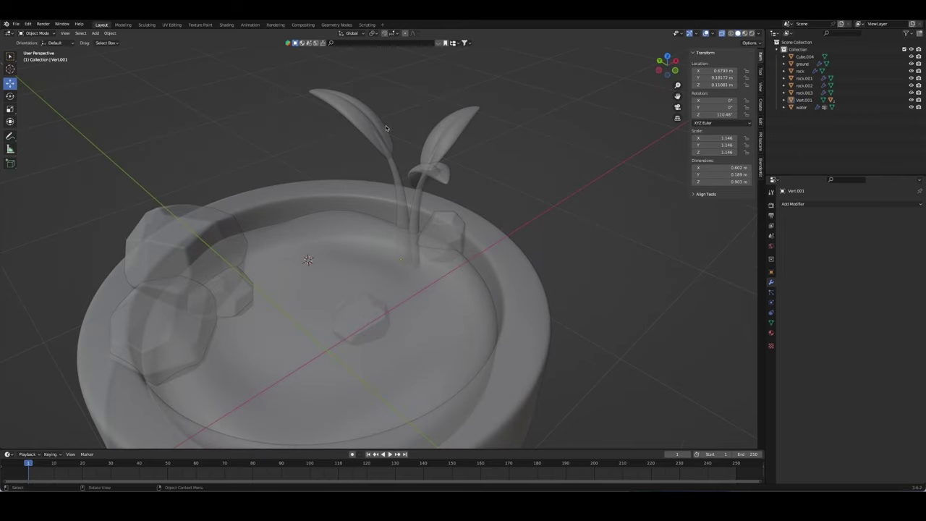
{"action": "middle_click_drag", "start_coordinate": [441, 145], "coordinate": [454, 223]}
{"action": "left_click", "coordinate": [454, 223], "text": "shift"}
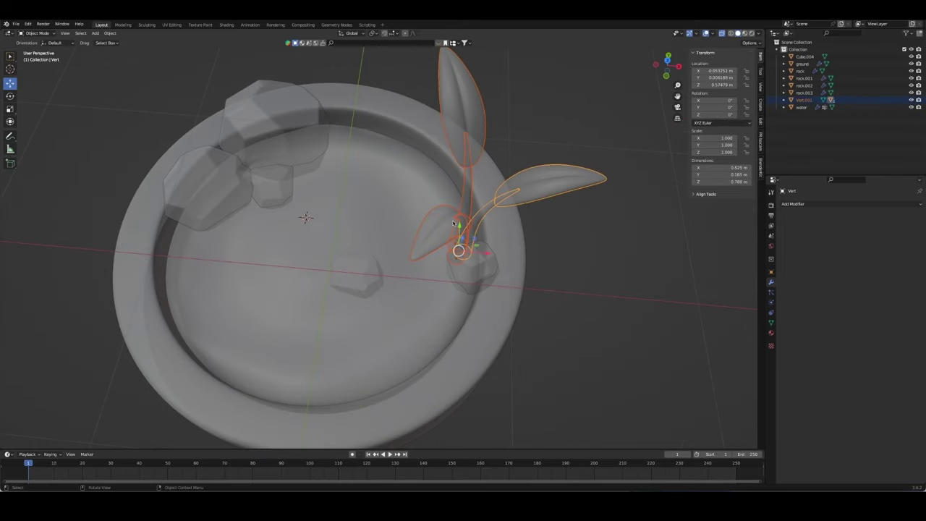
{"action": "key", "text": "alt+d"}
{"action": "key", "text": "Escape"}
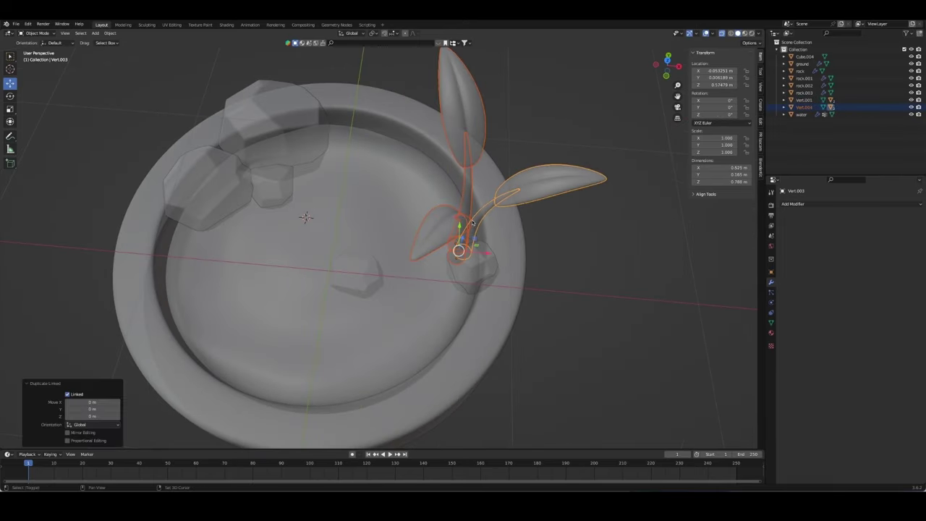
Step: Move the copied sprouts to the pond's left side, turn them around and shrink them
{"action": "key", "text": "g"}
{"action": "left_click", "coordinate": [269, 154]}
{"action": "mouse_move", "coordinate": [269, 154]}
{"action": "middle_mouse_down"}
{"action": "mouse_move", "coordinate": [346, 171]}
{"action": "mouse_move", "coordinate": [234, 183]}
{"action": "mouse_move", "coordinate": [317, 186]}
{"action": "middle_mouse_up"}
{"action": "key", "text": "r"}
{"action": "left_click", "coordinate": [201, 256]}
{"action": "key", "text": "s"}
{"action": "left_click", "coordinate": [332, 155]}
Step: From top view, move the small rock closer to the pond's centre
{"action": "key", "text": "KP_7"}
{"action": "left_click", "coordinate": [382, 197]}
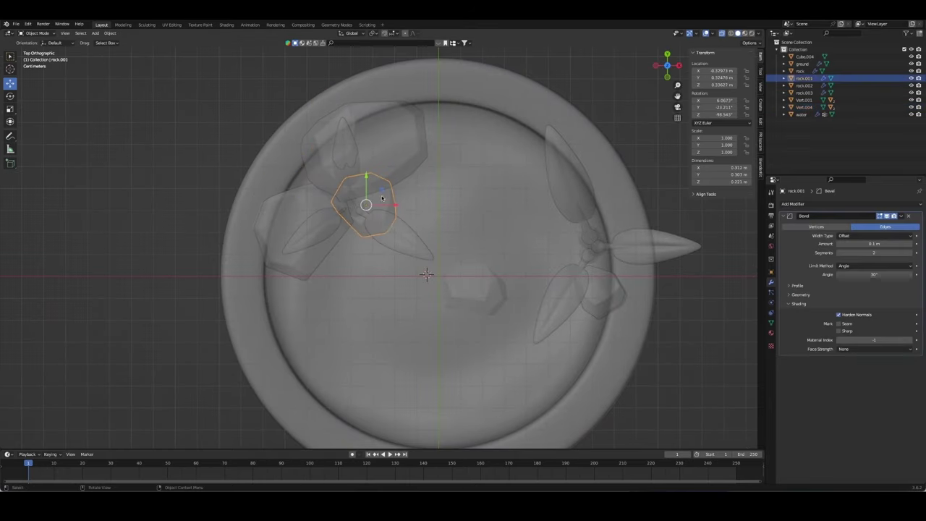
{"action": "key", "text": "g"}
{"action": "left_click", "coordinate": [387, 234]}
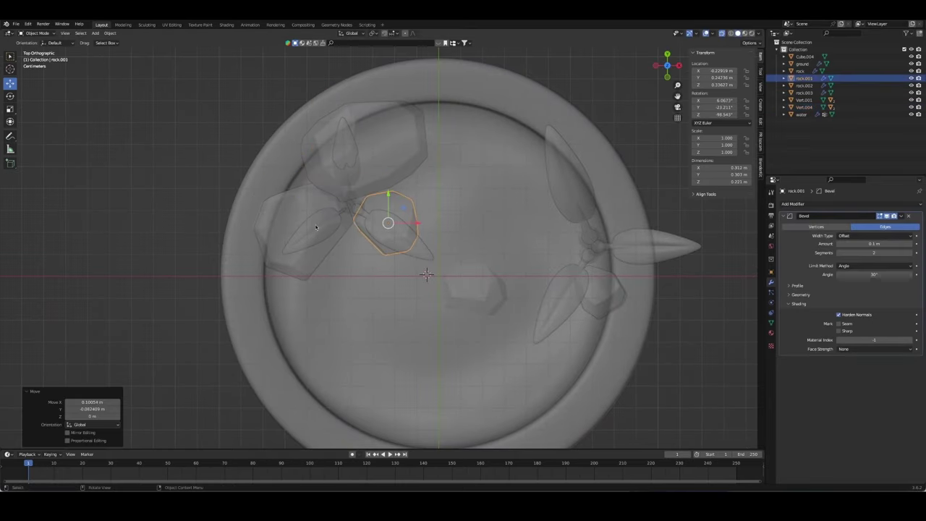
Step: Reposition one copied sprout, leaving its height unchanged
{"action": "left_click", "coordinate": [397, 241]}
{"action": "key", "text": "g"}
{"action": "left_click", "coordinate": [373, 226]}
{"action": "key", "text": "KP_1"}
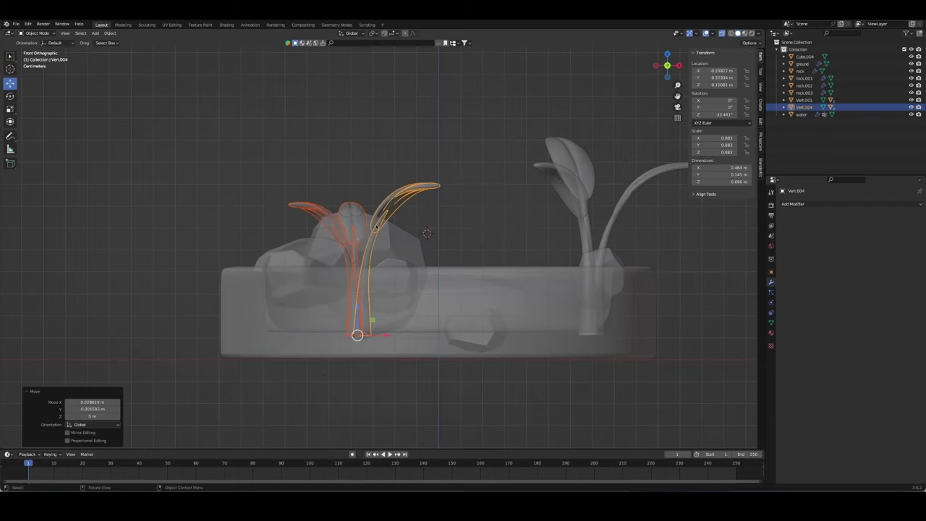
{"action": "key", "text": "g"}
{"action": "key", "text": "z"}
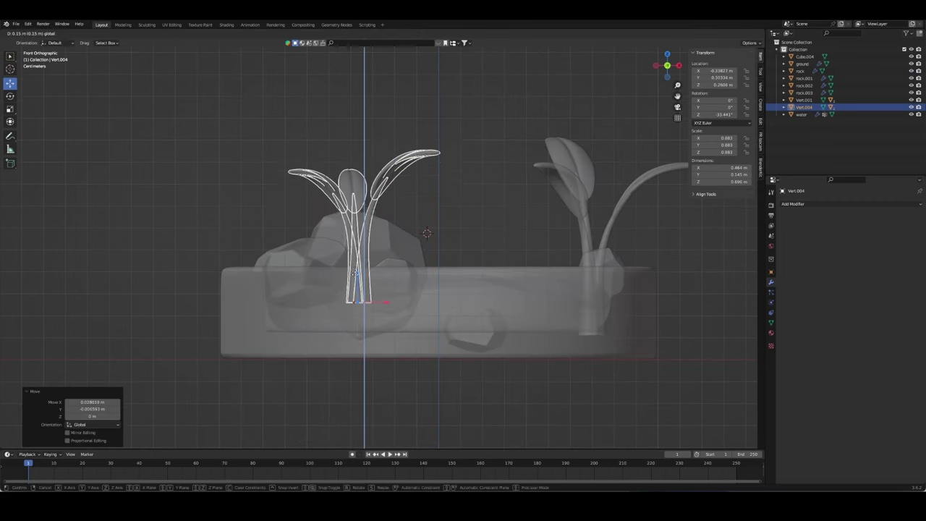
{"action": "key", "text": "Escape"}
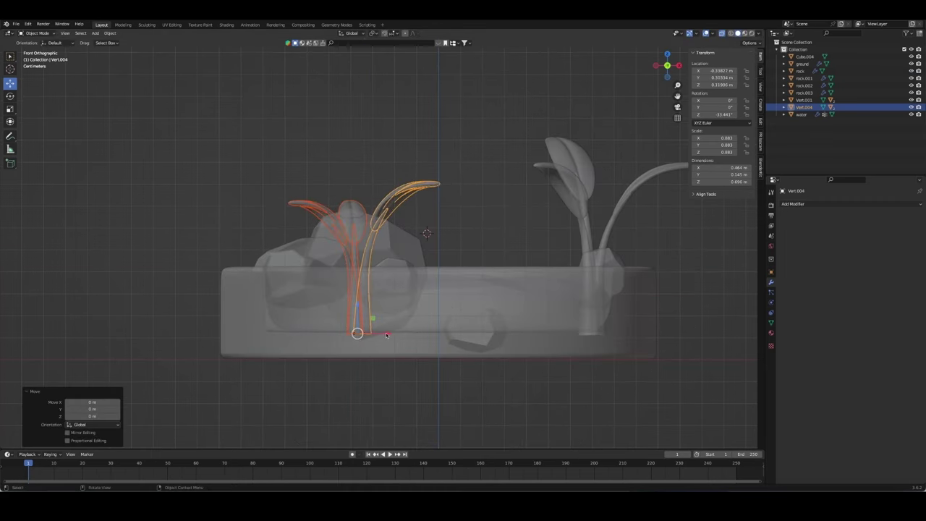
Step: Raise the other copied sprout along Z and nudge it along Y
{"action": "left_click", "coordinate": [342, 190]}
{"action": "mouse_move", "coordinate": [342, 190]}
{"action": "middle_mouse_down"}
{"action": "mouse_move", "coordinate": [454, 248]}
{"action": "mouse_move", "coordinate": [370, 214]}
{"action": "middle_mouse_up"}
{"action": "key", "text": "grave"}
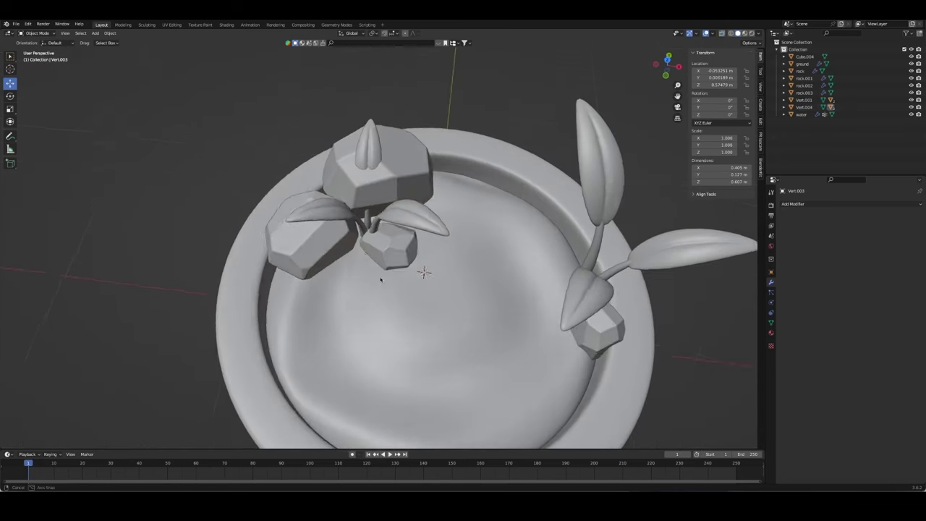
{"action": "key", "text": "g"}
{"action": "key", "text": "z"}
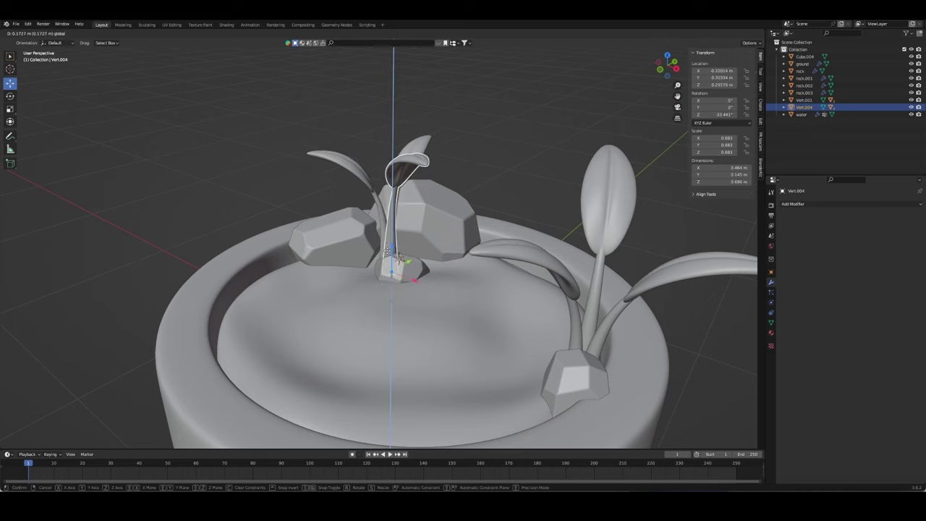
{"action": "key", "text": "Return"}
{"action": "mouse_move", "coordinate": [399, 258]}
{"action": "middle_mouse_down"}
{"action": "mouse_move", "coordinate": [344, 266]}
{"action": "mouse_move", "coordinate": [488, 257]}
{"action": "middle_mouse_up"}
{"action": "key", "text": "g"}
{"action": "key", "text": "y"}
{"action": "left_click", "coordinate": [346, 266]}
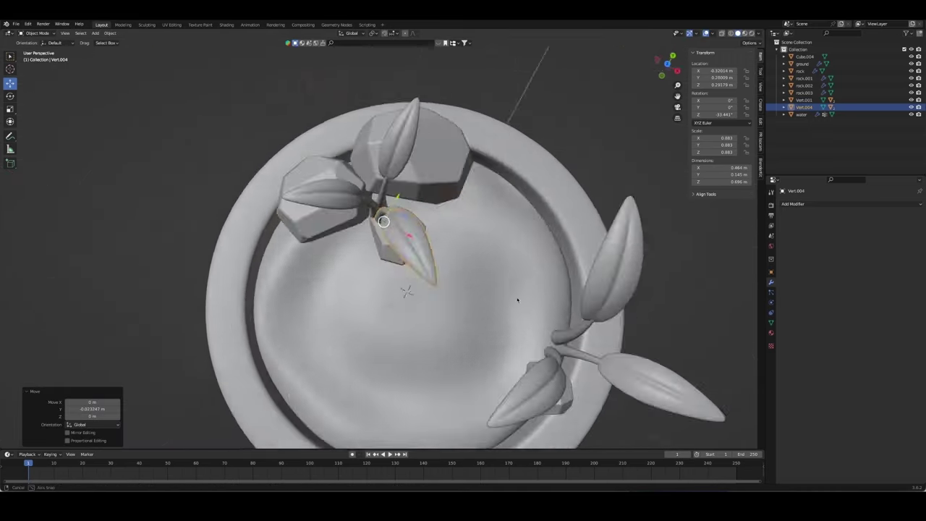
Step: Turn that sprout about 50° around Z and shift it to its final spot
{"action": "key", "text": "r"}
{"action": "key", "text": "z"}
{"action": "left_click", "coordinate": [422, 122]}
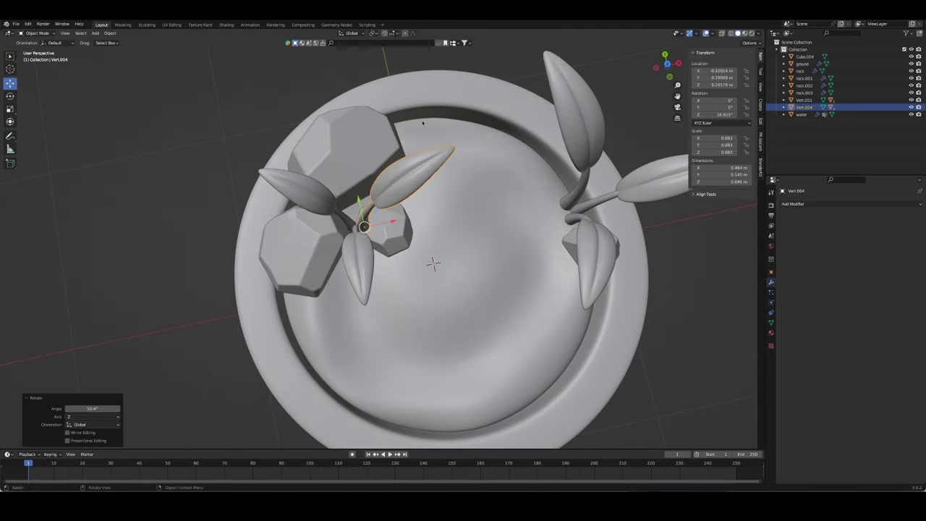
{"action": "mouse_move", "coordinate": [373, 226]}
{"action": "middle_mouse_down"}
{"action": "mouse_move", "coordinate": [351, 205]}
{"action": "mouse_move", "coordinate": [433, 263]}
{"action": "mouse_move", "coordinate": [409, 284]}
{"action": "middle_mouse_up"}
{"action": "key", "text": "g"}
{"action": "left_click", "coordinate": [376, 214]}
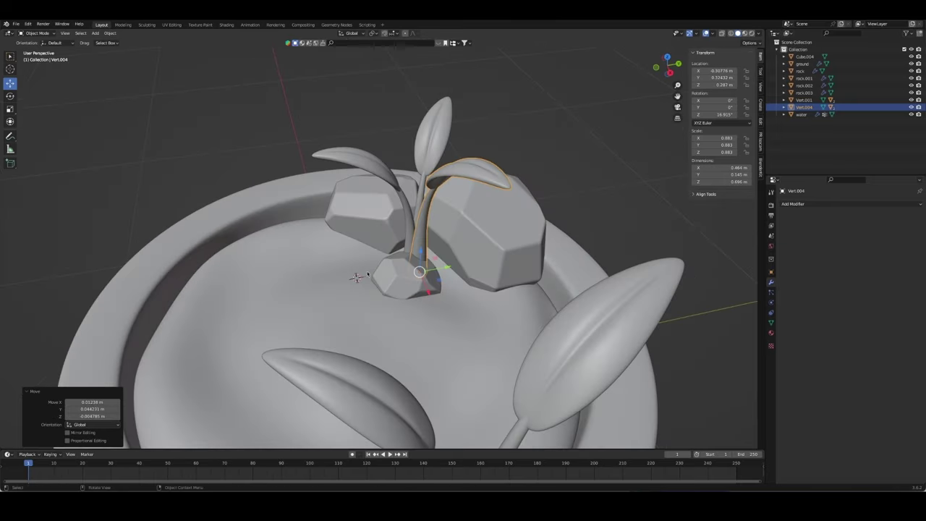
Step: Turn the small rock beside the sprouts about 60° around Z
{"action": "left_click", "coordinate": [409, 284]}
{"action": "key", "text": "r"}
{"action": "key", "text": "z"}
{"action": "left_click", "coordinate": [472, 202]}
Step: Slide the small rock to a new spot at its current height
{"action": "middle_click_drag", "start_coordinate": [471, 202], "coordinate": [408, 288]}
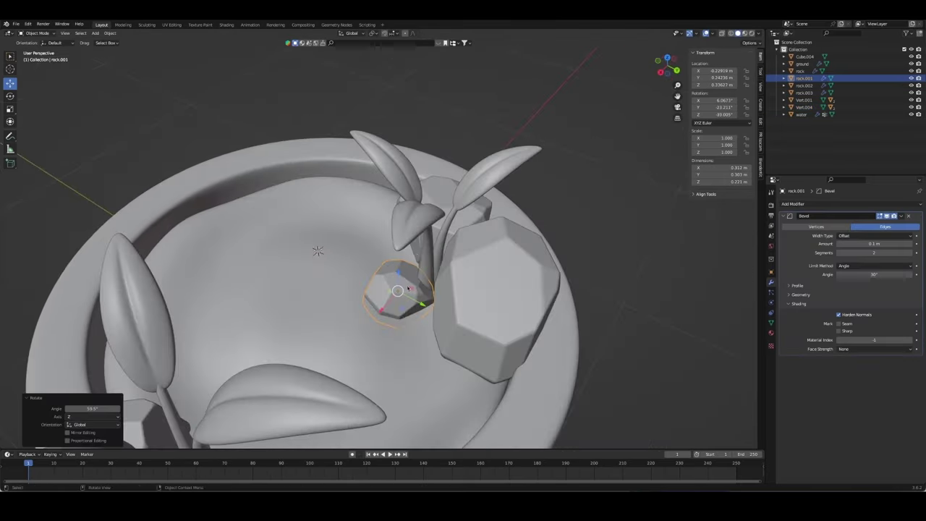
{"action": "key", "text": "g"}
{"action": "key", "text": "shift+z"}
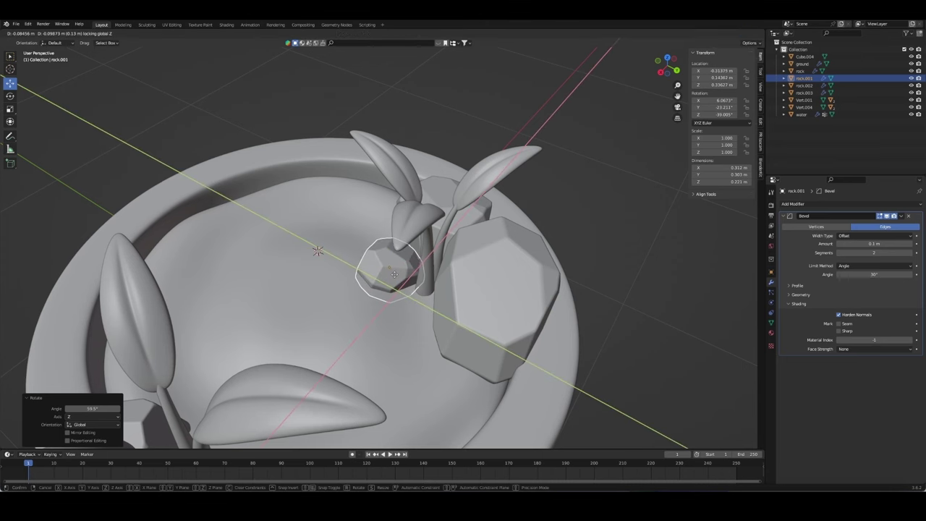
{"action": "left_click", "coordinate": [396, 278]}
Step: Duplicate the larger left rock and delete the unwanted extra copy
{"action": "middle_click_drag", "start_coordinate": [395, 278], "coordinate": [343, 230]}
{"action": "left_click", "coordinate": [343, 230]}
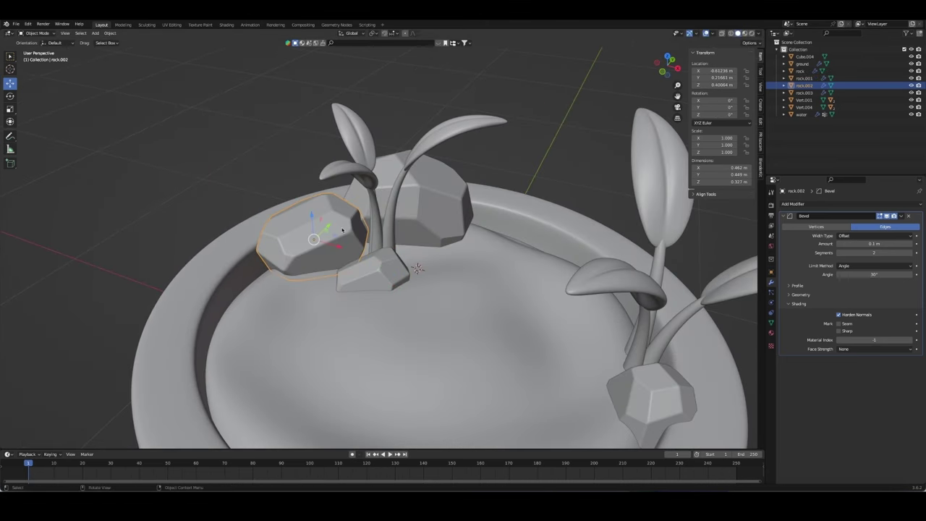
{"action": "key", "text": "shift+d"}
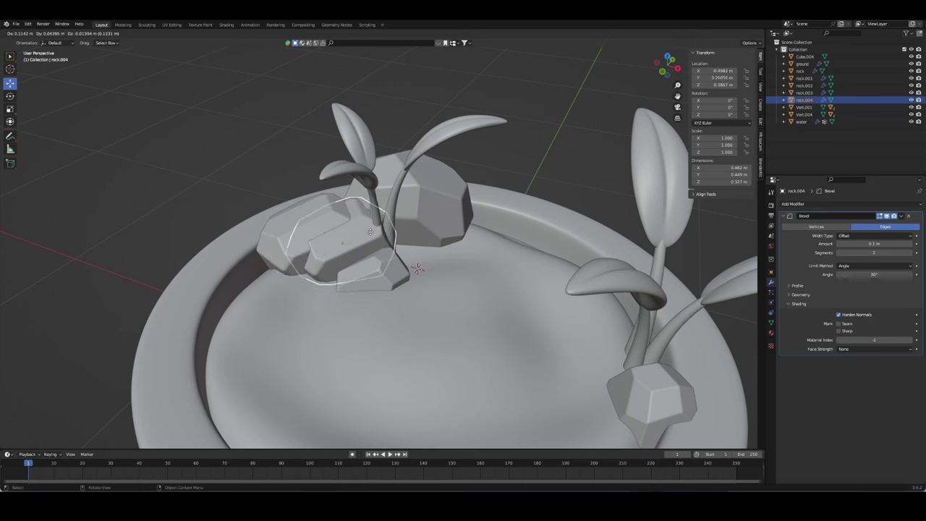
{"action": "right_click", "coordinate": [371, 229]}
{"action": "key", "text": "Delete"}
{"action": "left_click", "coordinate": [311, 231]}
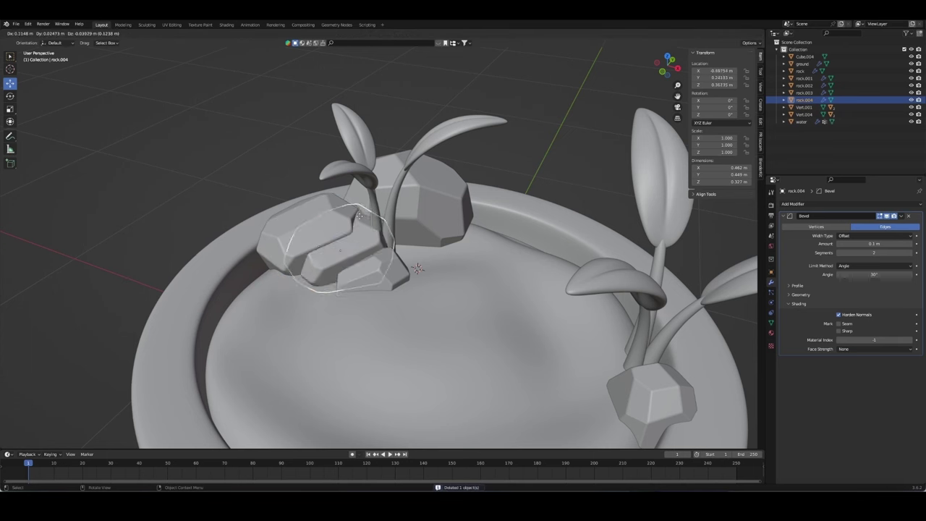
Step: Add rock copy rock.004, tilt it, shrink it to 0.546 and slide it along X
{"action": "key", "text": "shift+d"}
{"action": "left_click", "coordinate": [454, 222]}
{"action": "key", "text": "r"}
{"action": "key", "text": "r"}
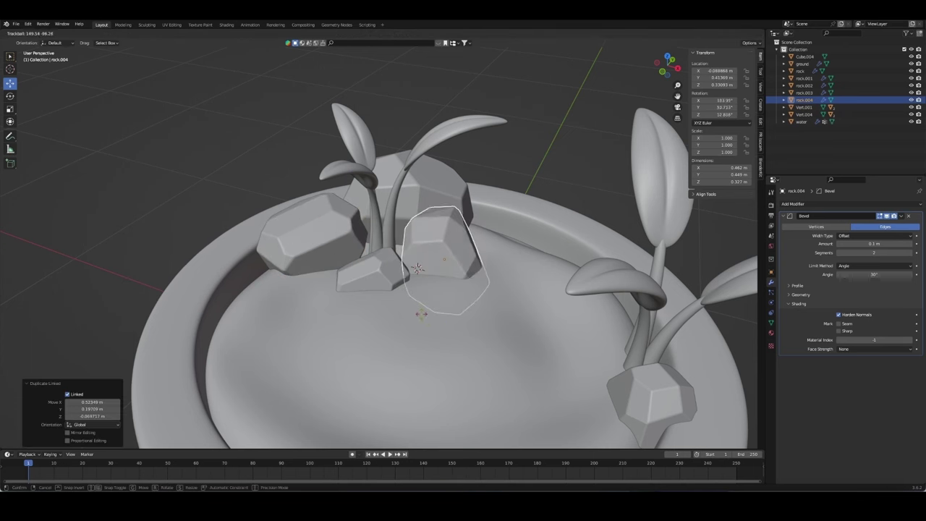
{"action": "left_click", "coordinate": [531, 304]}
{"action": "key", "text": "s"}
{"action": "left_click", "coordinate": [479, 296]}
{"action": "key", "text": "g"}
{"action": "key", "text": "x"}
{"action": "left_click", "coordinate": [419, 261]}
Step: Move the small rock horizontally next to the new rock copy
{"action": "middle_click_drag", "start_coordinate": [420, 260], "coordinate": [397, 282]}
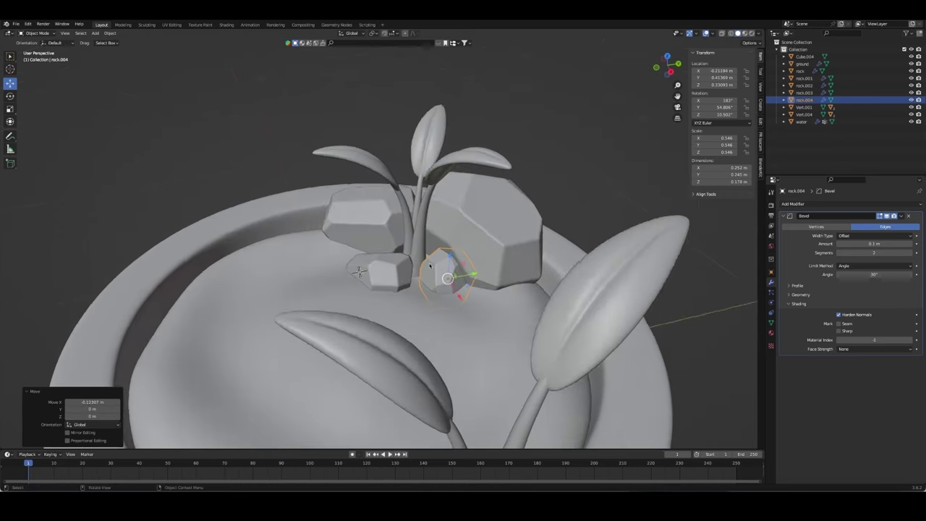
{"action": "left_click", "coordinate": [397, 282]}
{"action": "key", "text": "g"}
{"action": "key", "text": "shift+z"}
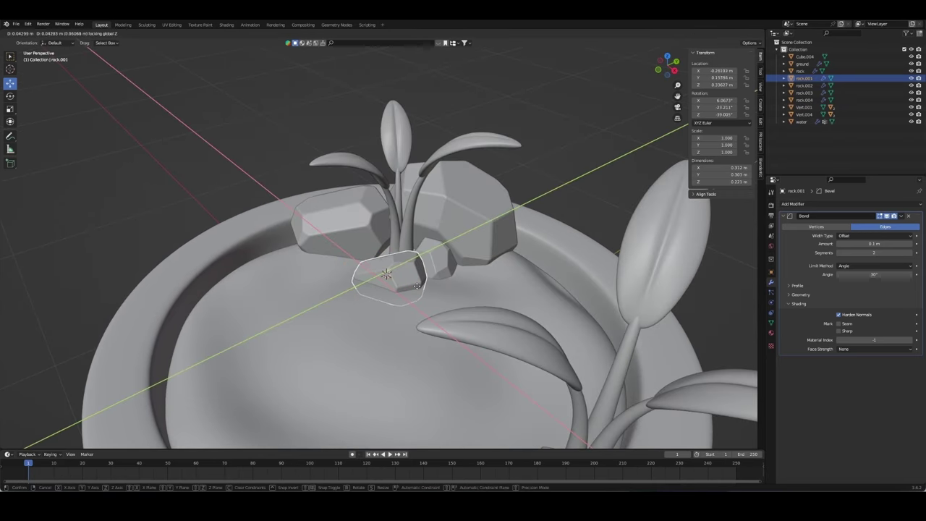
{"action": "left_click", "coordinate": [416, 286]}
Step: Adjust the small rock's height and turn it around Z to its final angle
{"action": "mouse_move", "coordinate": [417, 286]}
{"action": "middle_mouse_down"}
{"action": "mouse_move", "coordinate": [448, 229]}
{"action": "mouse_move", "coordinate": [397, 292]}
{"action": "mouse_move", "coordinate": [351, 258]}
{"action": "mouse_move", "coordinate": [390, 238]}
{"action": "mouse_move", "coordinate": [391, 290]}
{"action": "middle_mouse_up"}
{"action": "left_click", "coordinate": [448, 229]}
{"action": "left_click", "coordinate": [405, 282]}
{"action": "key", "text": "g"}
{"action": "key", "text": "z"}
{"action": "left_click", "coordinate": [401, 286]}
{"action": "key", "text": "r"}
{"action": "key", "text": "z"}
{"action": "left_click", "coordinate": [441, 304]}
{"action": "key", "text": "g"}
{"action": "left_click", "coordinate": [434, 300]}
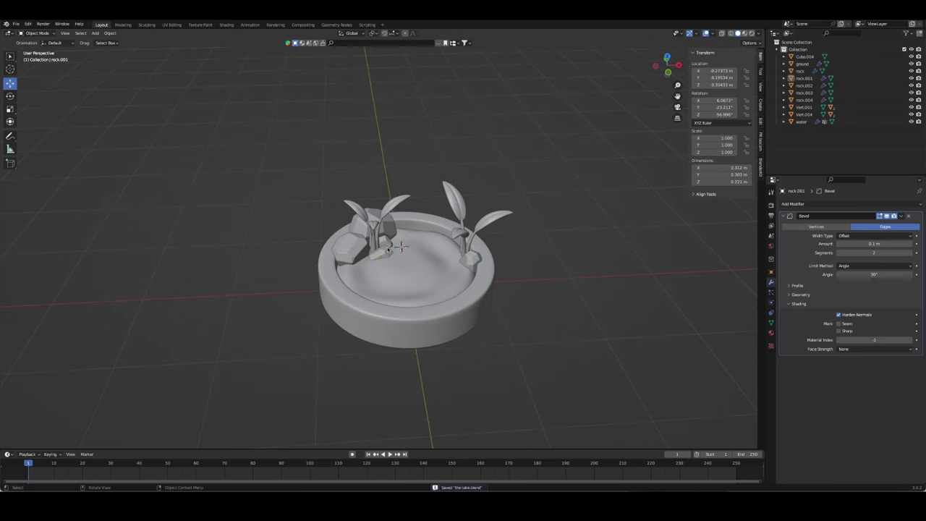
Step: Rename the sprouts to plant, plant.001 through plant.005
{"action": "middle_click_drag", "start_coordinate": [389, 250], "coordinate": [459, 195]}
{"action": "left_click", "coordinate": [458, 195]}
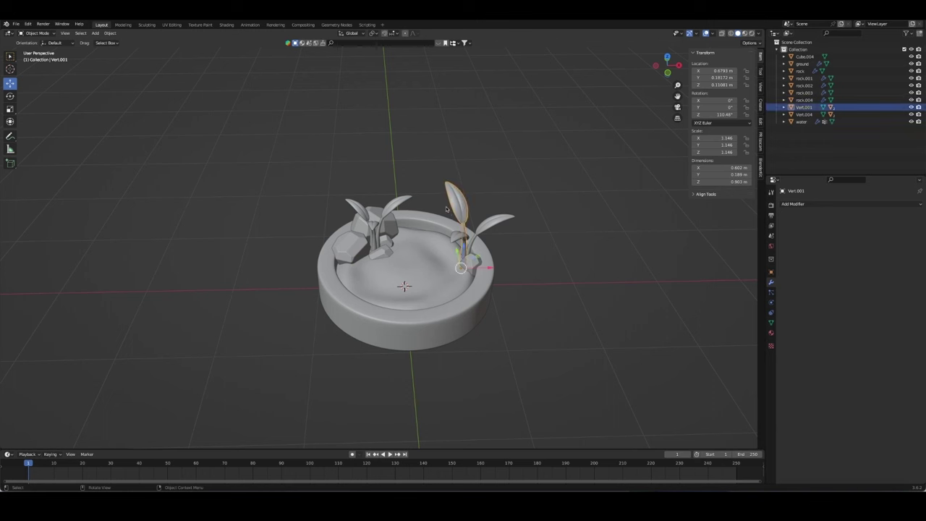
{"action": "type", "text": "plant"}
{"action": "key", "text": "Return"}
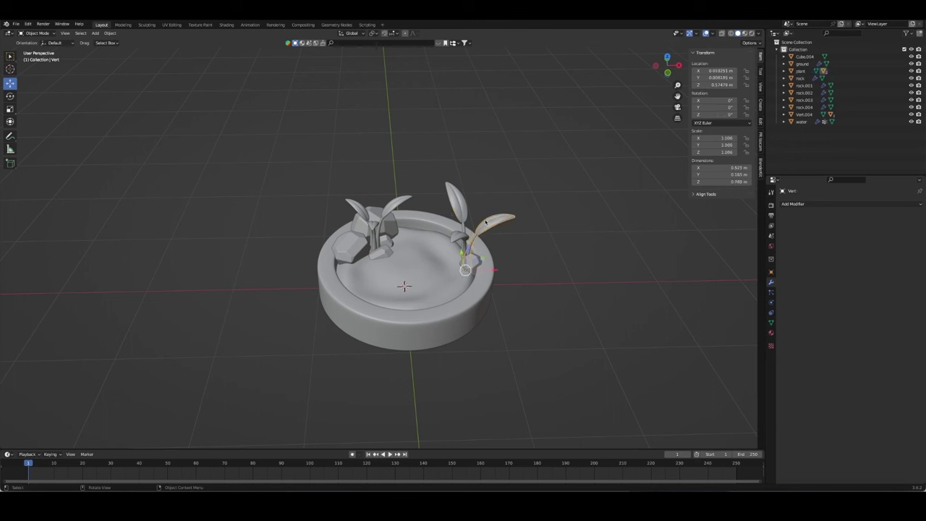
{"action": "type", "text": "nt"}
{"action": "key", "text": "Return"}
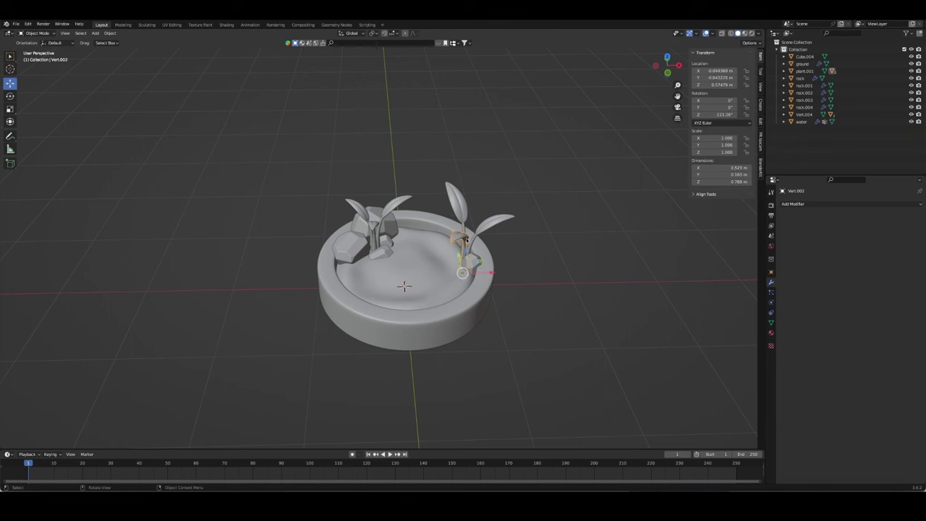
{"action": "type", "text": "plant"}
{"action": "key", "text": "Return"}
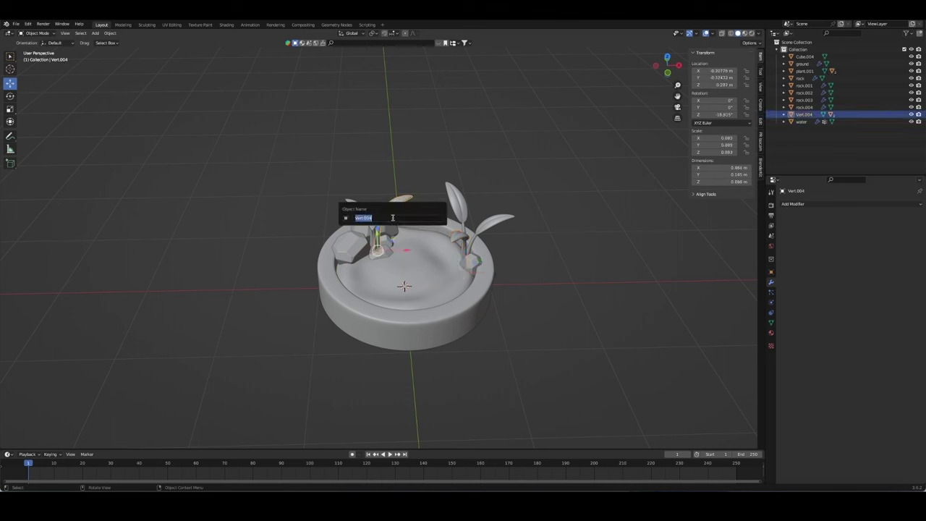
{"action": "key", "text": "Return"}
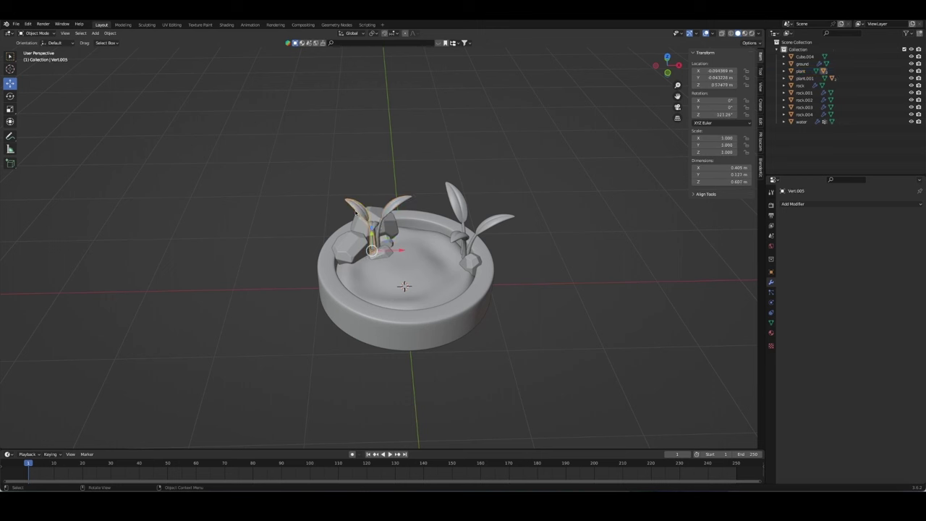
{"action": "type", "text": "plat"}
{"action": "key", "text": "Return"}
{"action": "key", "text": "F2"}
{"action": "key", "text": "Return"}
Step: Add a cube (replacing an accidental plane) and shrink it to 0.21 in Edit Mode
{"action": "key", "text": "shift+a"}
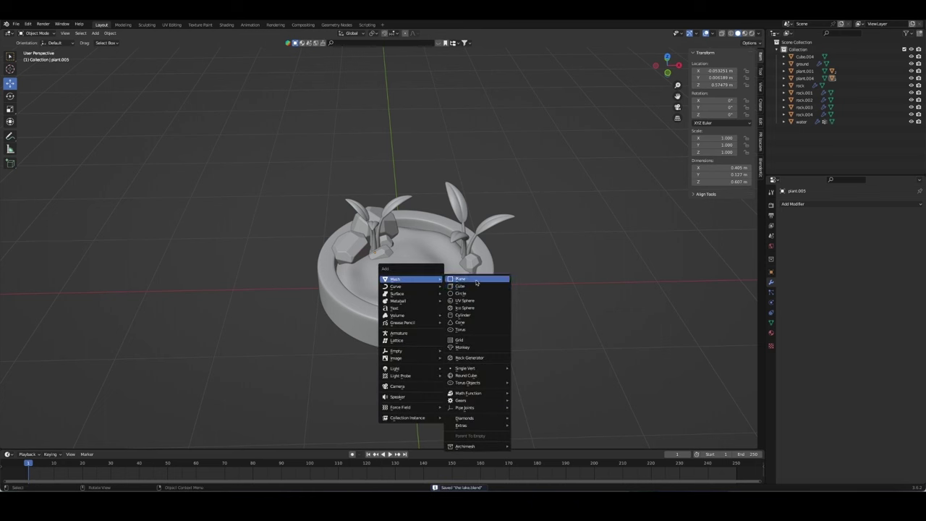
{"action": "left_click", "coordinate": [476, 281]}
{"action": "key", "text": "ctrl+z"}
{"action": "key", "text": "shift+a"}
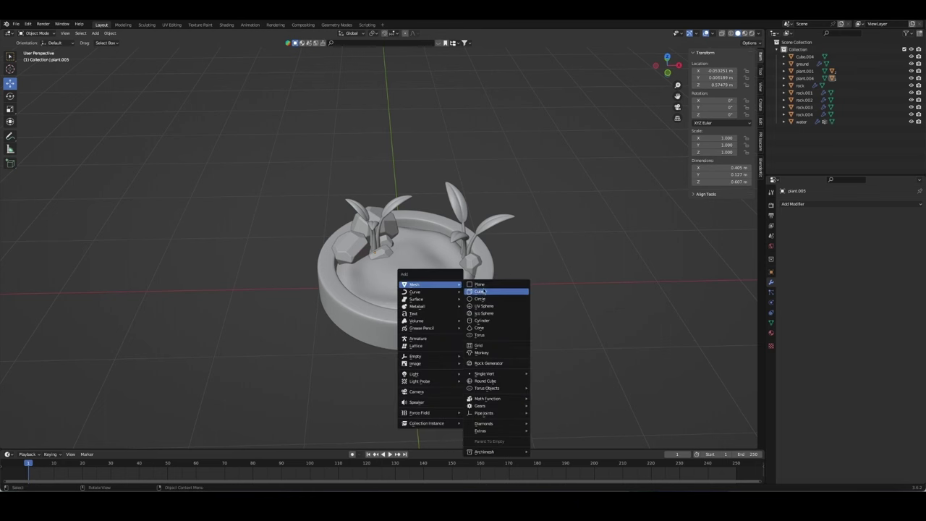
{"action": "left_click", "coordinate": [482, 291]}
{"action": "key", "text": "Tab"}
{"action": "type", "text": "s.21"}
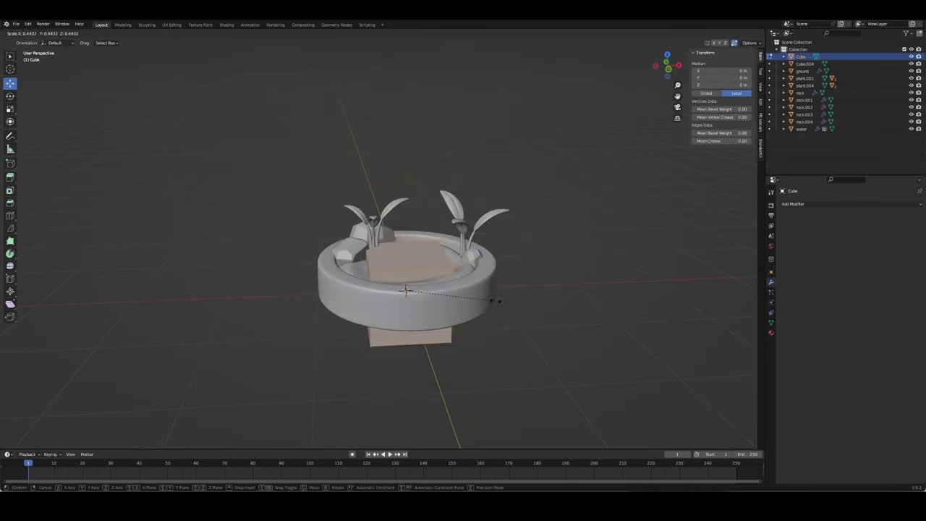
{"action": "key", "text": "Return"}
Step: In see-through front view, raise the cube vertically into the bowl and shrink it further
{"action": "key", "text": "alt+z"}
{"action": "key", "text": "KP_1"}
{"action": "key", "text": "g"}
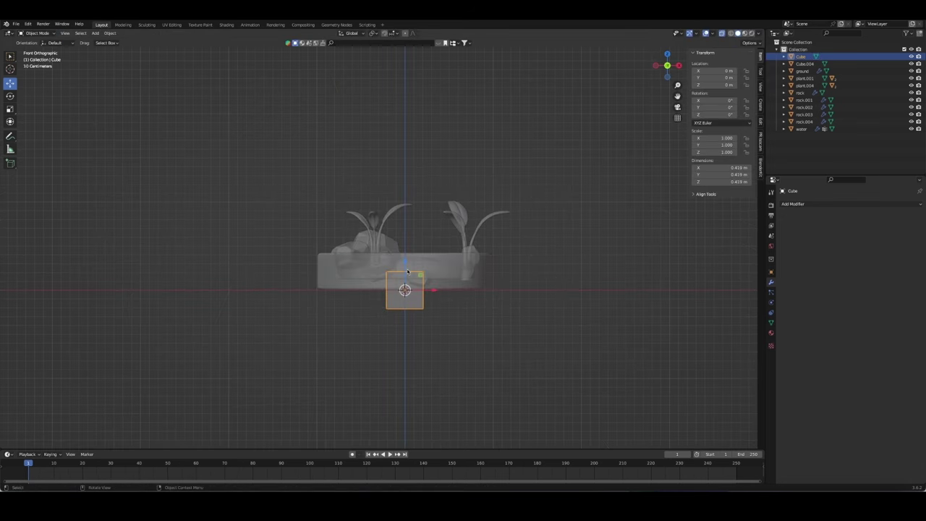
{"action": "key", "text": "z"}
{"action": "left_click", "coordinate": [507, 276]}
{"action": "middle_click_drag", "start_coordinate": [506, 276], "coordinate": [553, 280]}
{"action": "key", "text": "s"}
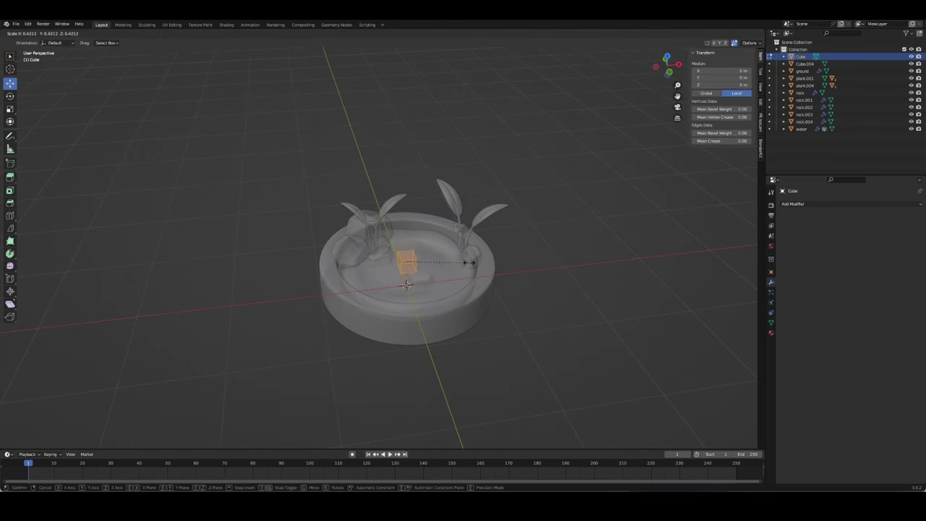
{"action": "left_click", "coordinate": [448, 258]}
Step: Move the whole cube vertically to Z 0.3445 m, resting on the pond floor
{"action": "key", "text": "KP_1"}
{"action": "key", "text": "Tab"}
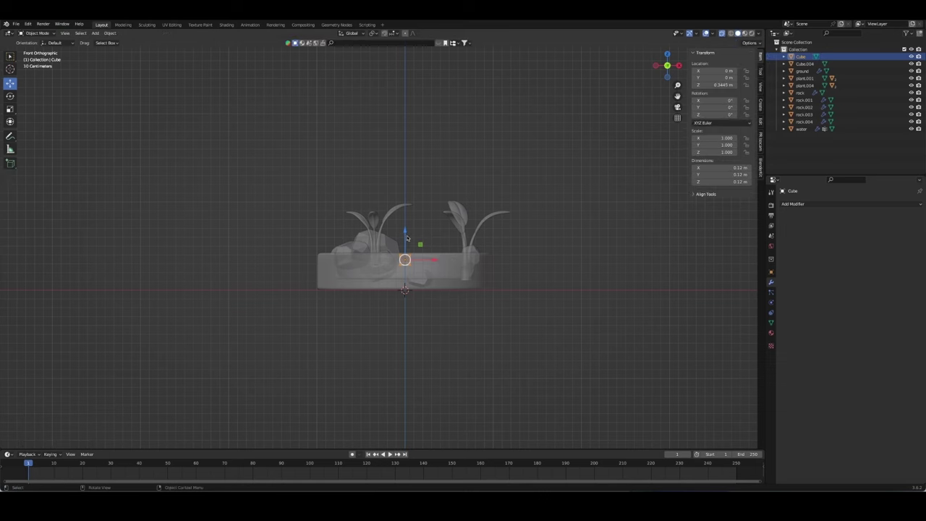
{"action": "key", "text": "g"}
{"action": "key", "text": "z"}
{"action": "left_click", "coordinate": [458, 270]}
{"action": "scroll", "coordinate": [458, 271], "scroll_direction": "up", "scroll_amount": 6}
{"action": "key", "text": "Tab"}
{"action": "middle_click_drag", "start_coordinate": [458, 271], "coordinate": [492, 313]}
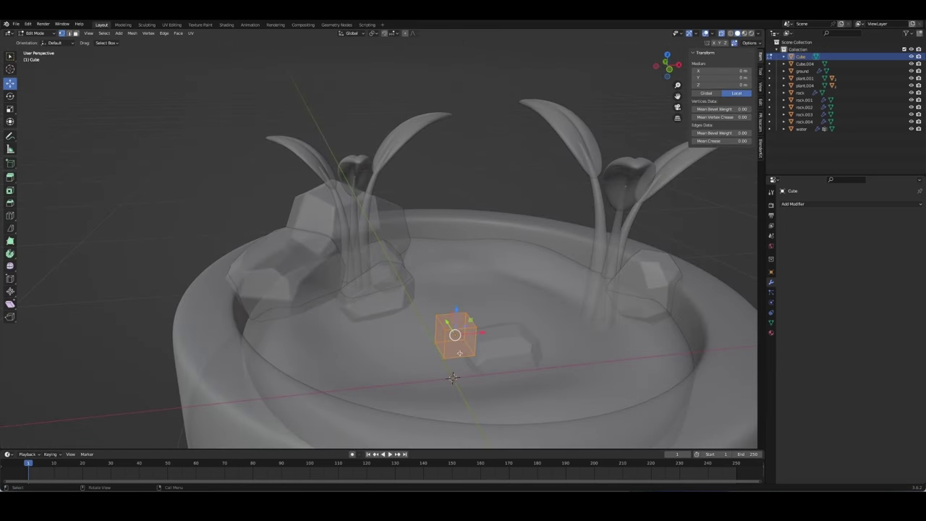
Step: Pull the cube's top face straight up to stretch it into a tall column
{"action": "key", "text": "g"}
{"action": "key", "text": "z"}
{"action": "left_click", "coordinate": [499, 318]}
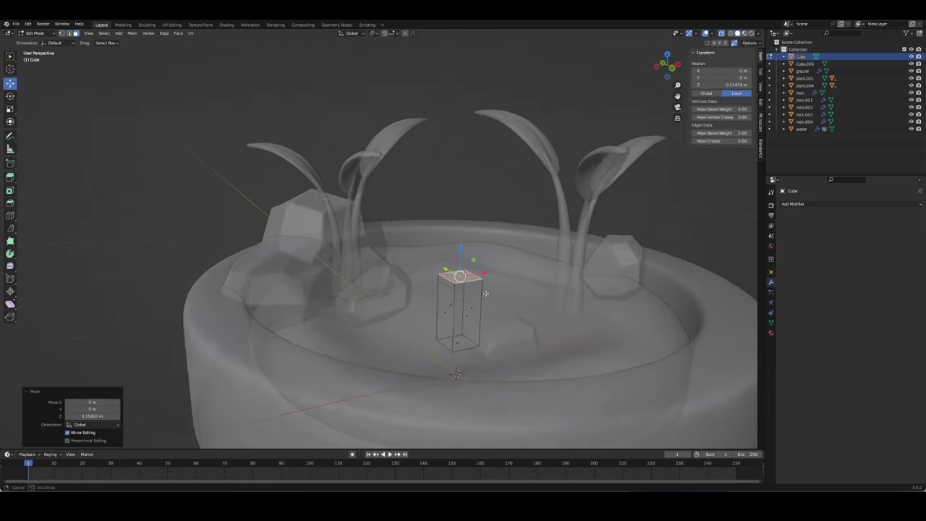
{"action": "middle_click_drag", "start_coordinate": [499, 318], "coordinate": [507, 329]}
{"action": "right_click", "coordinate": [420, 329]}
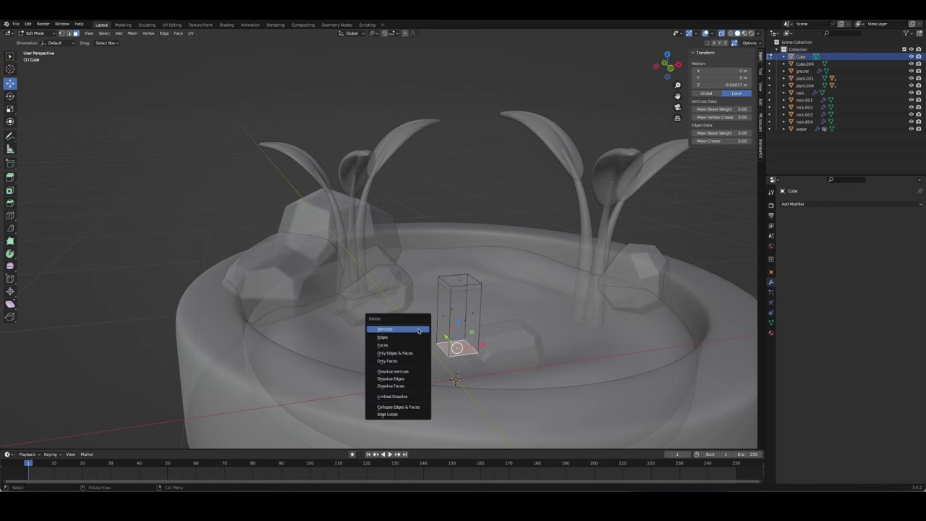
{"action": "left_click", "coordinate": [435, 347]}
{"action": "key", "text": "ctrl+z"}
{"action": "key", "text": "KP_3"}
{"action": "key", "text": "KP_1"}
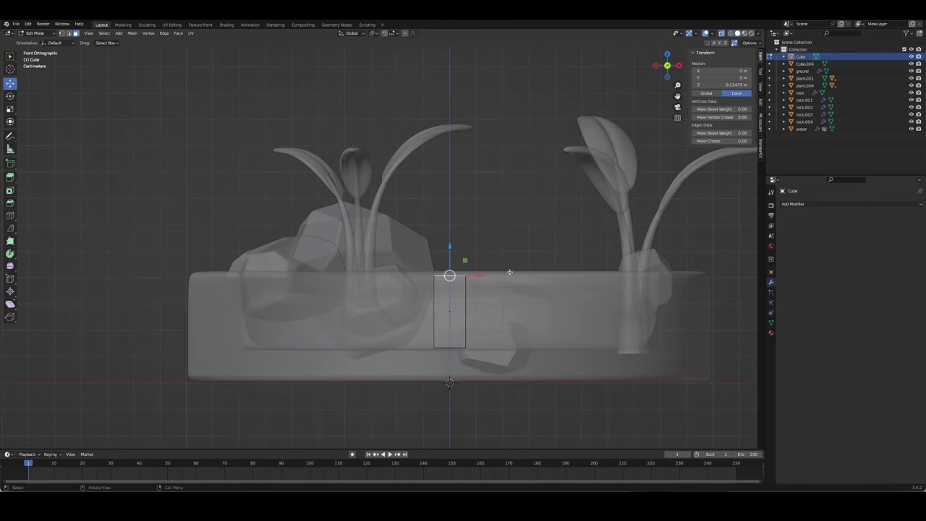
Step: Try a 27.9°-tilted extruded top section, then undo back to the straight column
{"action": "key", "text": "e"}
{"action": "left_click", "coordinate": [506, 210]}
{"action": "key", "text": "r"}
{"action": "left_click", "coordinate": [499, 252]}
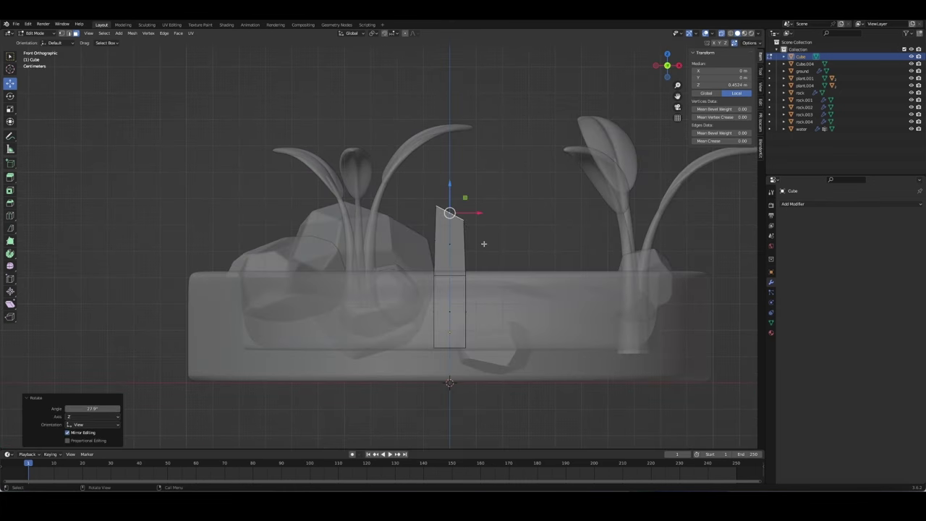
{"action": "key", "text": "g"}
{"action": "key", "text": "Escape"}
{"action": "middle_click_drag", "start_coordinate": [502, 248], "coordinate": [534, 251]}
{"action": "key", "text": "ctrl+z"}
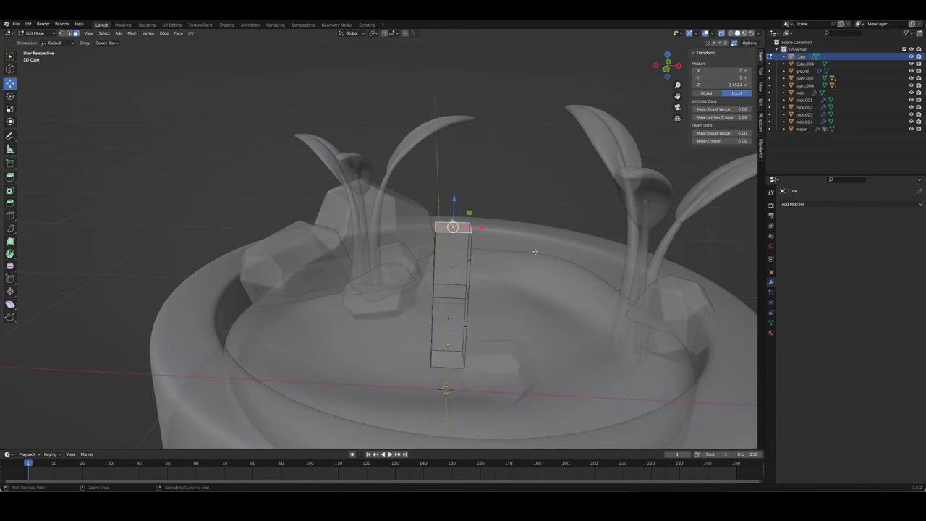
Step: Narrow the column top, then extrude a narrower upper section tilted about 23.7°
{"action": "key", "text": "s"}
{"action": "left_click", "coordinate": [487, 310]}
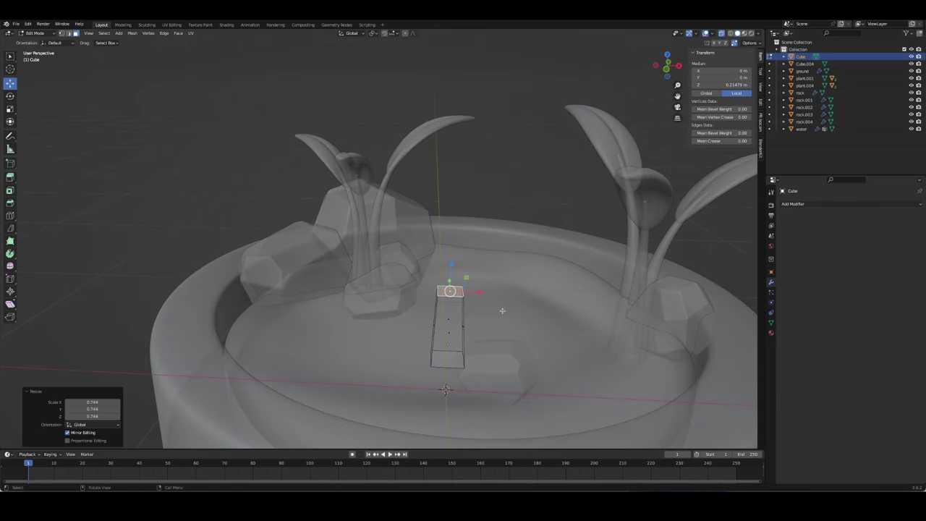
{"action": "key", "text": "KP_1"}
{"action": "key", "text": "e"}
{"action": "left_click", "coordinate": [505, 266]}
{"action": "key", "text": "s"}
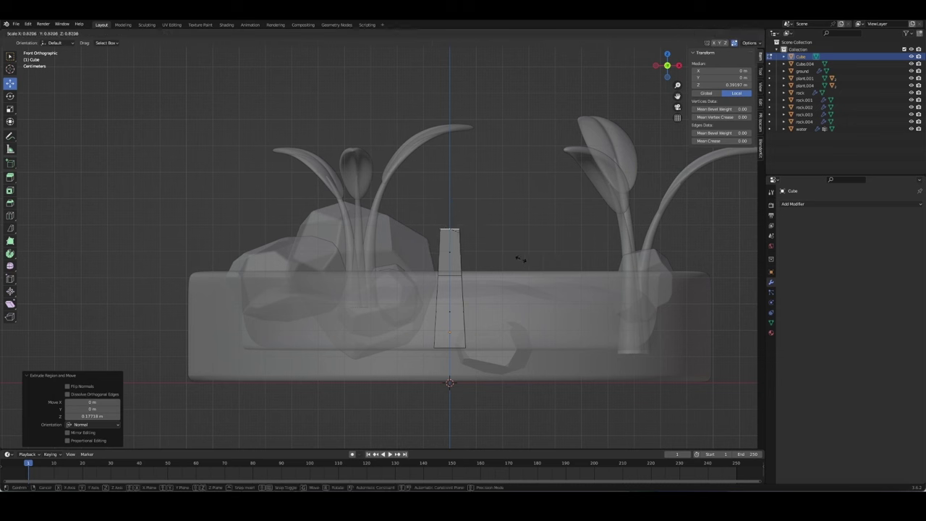
{"action": "left_click", "coordinate": [515, 257]}
{"action": "key", "text": "r"}
{"action": "left_click", "coordinate": [512, 268]}
{"action": "key", "text": "g"}
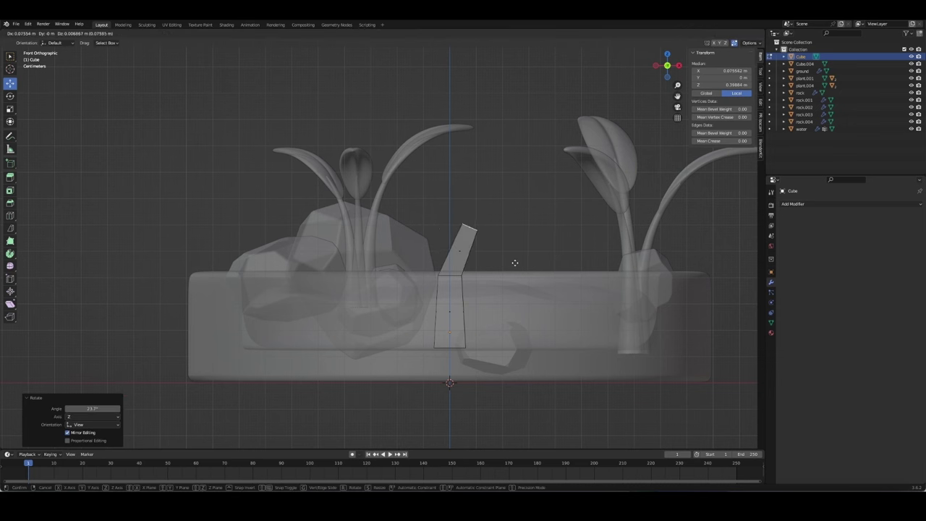
{"action": "key", "text": "Escape"}
{"action": "left_click", "coordinate": [507, 293]}
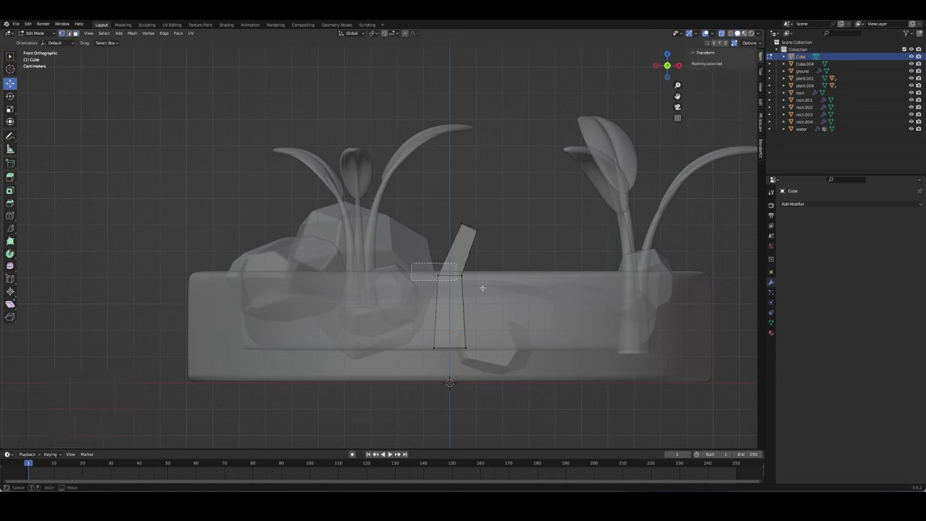
Step: Bend the joint where the sections meet and add level 3 subdivision smoothing
{"action": "left_click_drag", "start_coordinate": [481, 288], "coordinate": [430, 268]}
{"action": "key", "text": "g"}
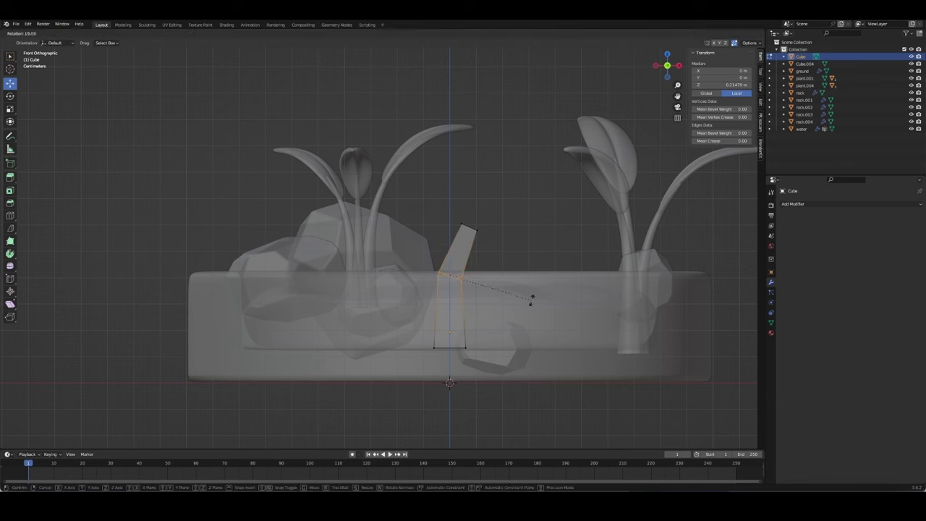
{"action": "left_click", "coordinate": [498, 293]}
{"action": "middle_click_drag", "start_coordinate": [499, 293], "coordinate": [470, 274]}
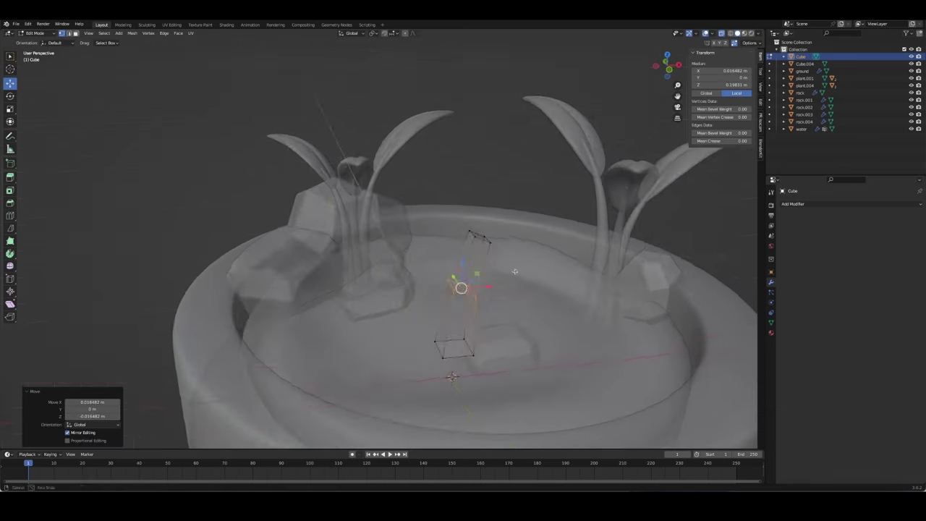
{"action": "key", "text": "Tab"}
{"action": "key", "text": "ctrl+3"}
{"action": "right_click", "coordinate": [472, 260]}
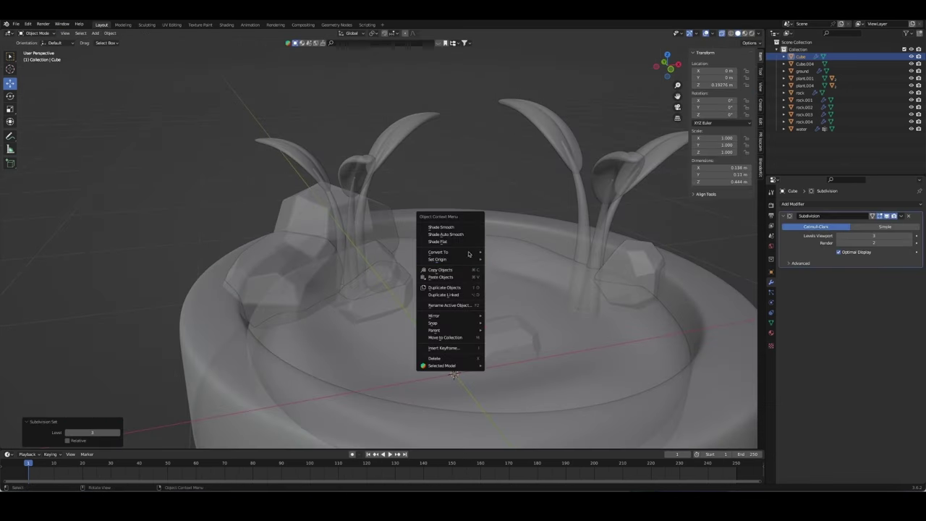
Step: Shade the blade smooth and rescale its tip vertices in Edit Mode
{"action": "left_click", "coordinate": [440, 226]}
{"action": "key", "text": "alt+z"}
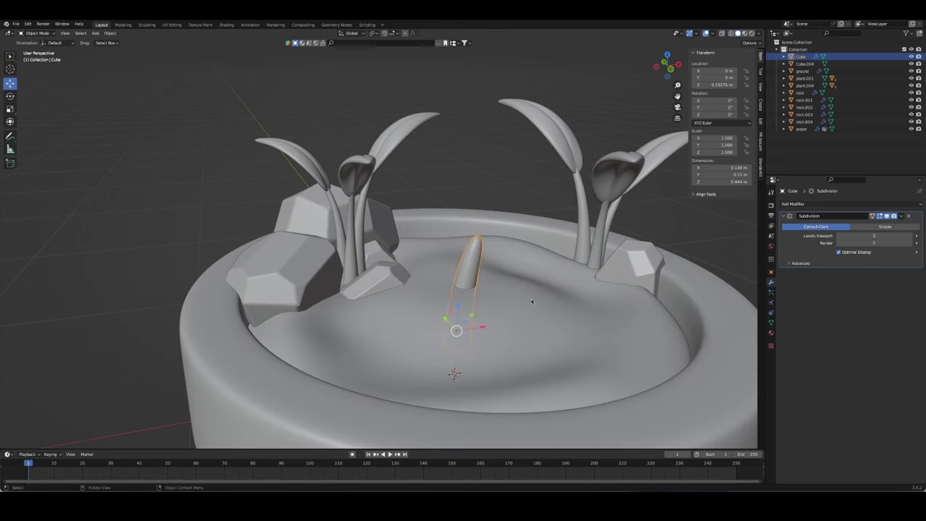
{"action": "key", "text": "Tab"}
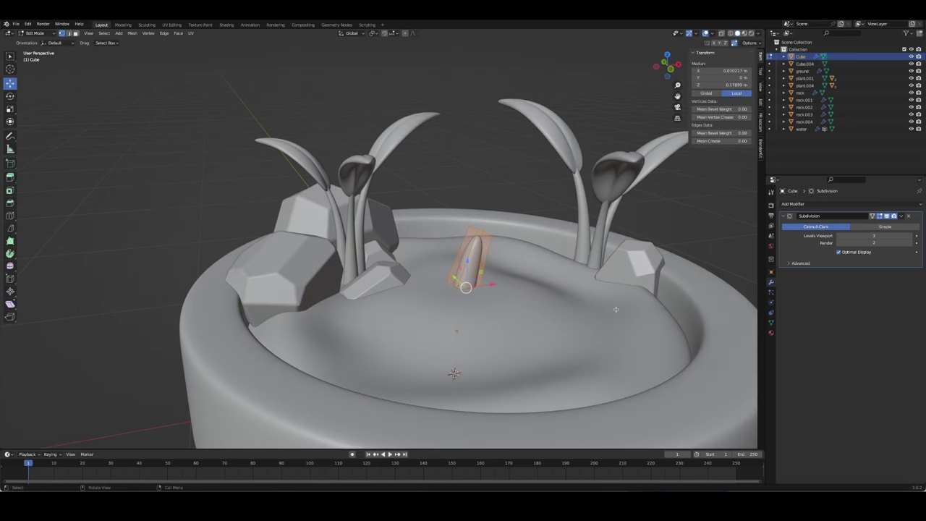
{"action": "key", "text": "KP_1"}
{"action": "key", "text": "alt+z"}
{"action": "key", "text": "s"}
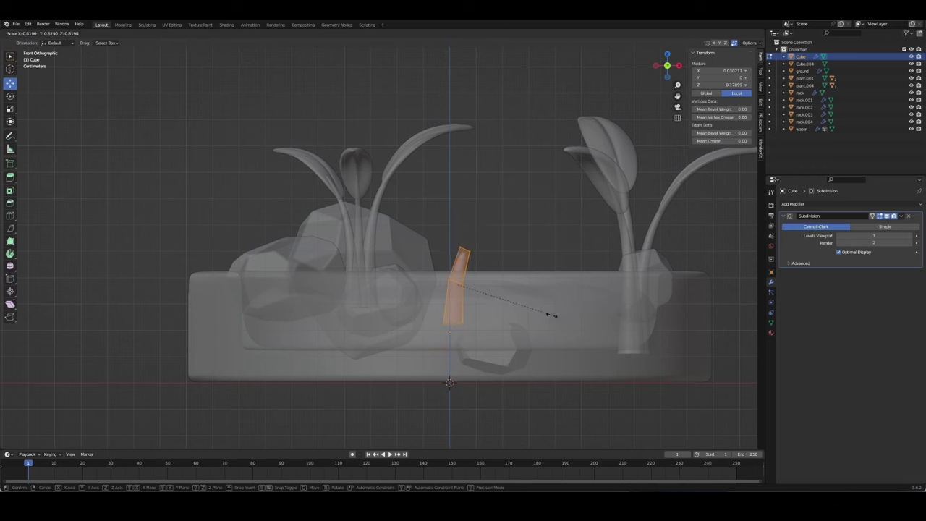
{"action": "left_click", "coordinate": [551, 314]}
{"action": "key", "text": "Tab"}
Step: Shrink the whole blade to 0.595 scale and raise it vertically
{"action": "key", "text": "s"}
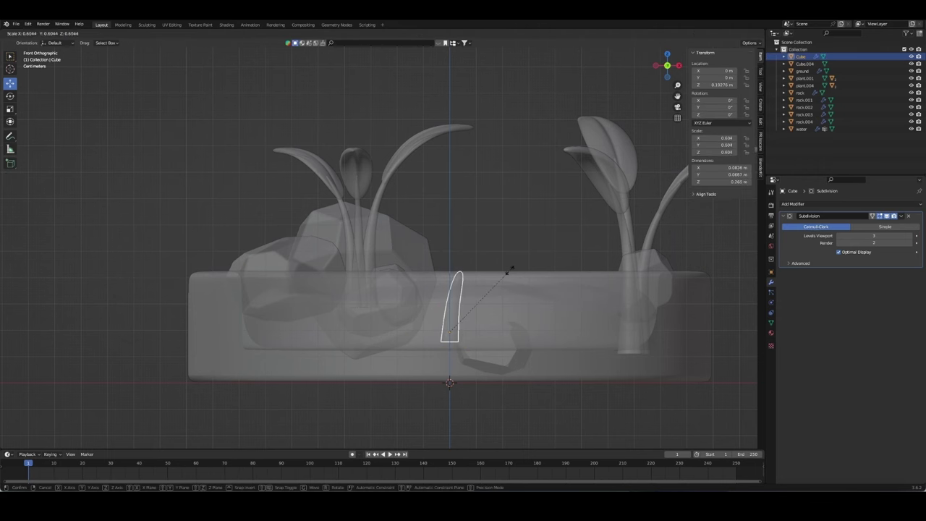
{"action": "left_click", "coordinate": [505, 272]}
{"action": "middle_click_drag", "start_coordinate": [505, 273], "coordinate": [468, 337]}
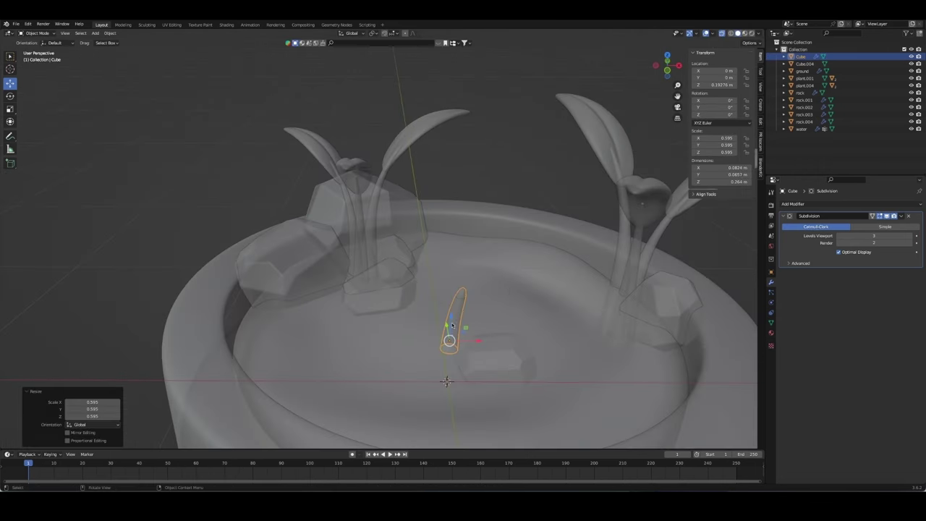
{"action": "key", "text": "g"}
{"action": "key", "text": "z"}
{"action": "left_click", "coordinate": [472, 282]}
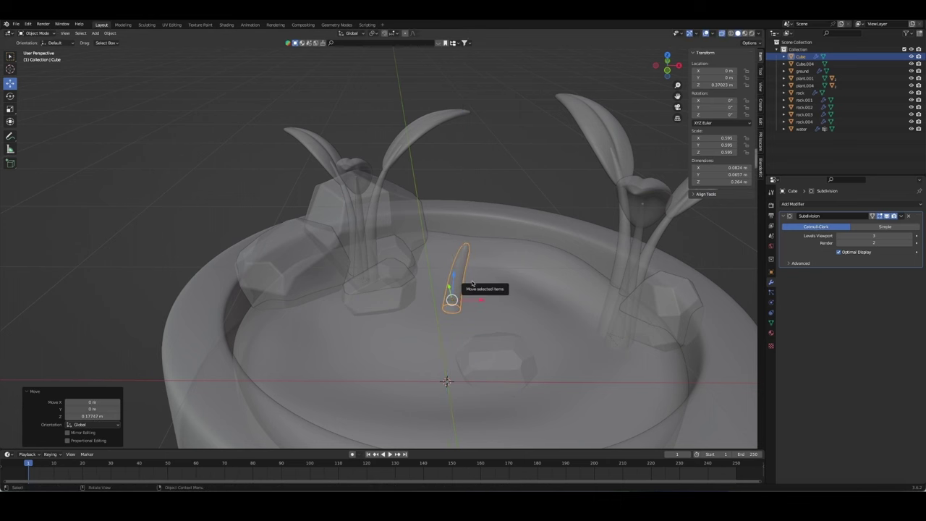
Step: Slide the blade to X −0.45 m beside the left sprouts and lower it into the floor
{"action": "left_click_drag", "start_coordinate": [479, 303], "coordinate": [357, 298]}
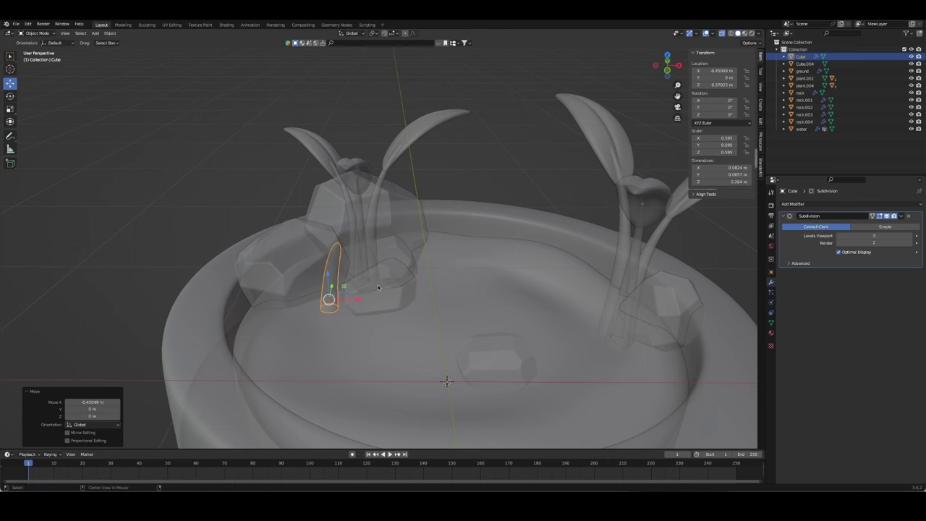
{"action": "key", "text": "alt+z"}
{"action": "middle_click_drag", "start_coordinate": [378, 288], "coordinate": [372, 307]}
{"action": "key", "text": "g"}
{"action": "key", "text": "z"}
{"action": "left_click", "coordinate": [372, 308]}
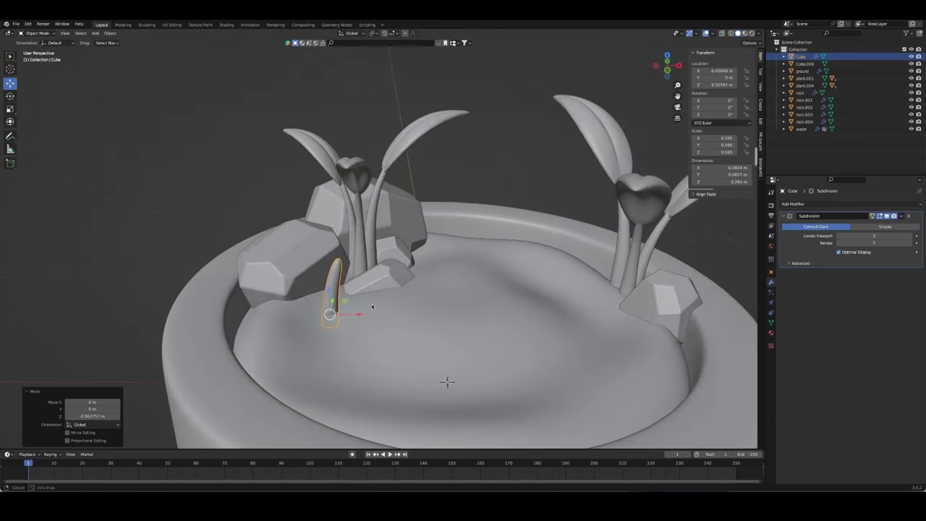
{"action": "key", "text": "KP_7"}
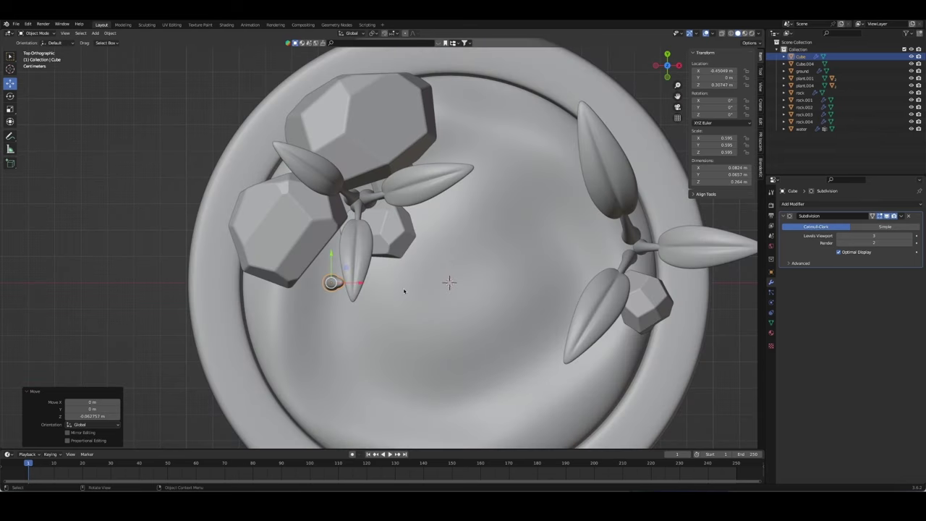
Step: Rename the blade to grass and place a linked copy beside it
{"action": "key", "text": "F2"}
{"action": "type", "text": "ass"}
{"action": "key", "text": "Return"}
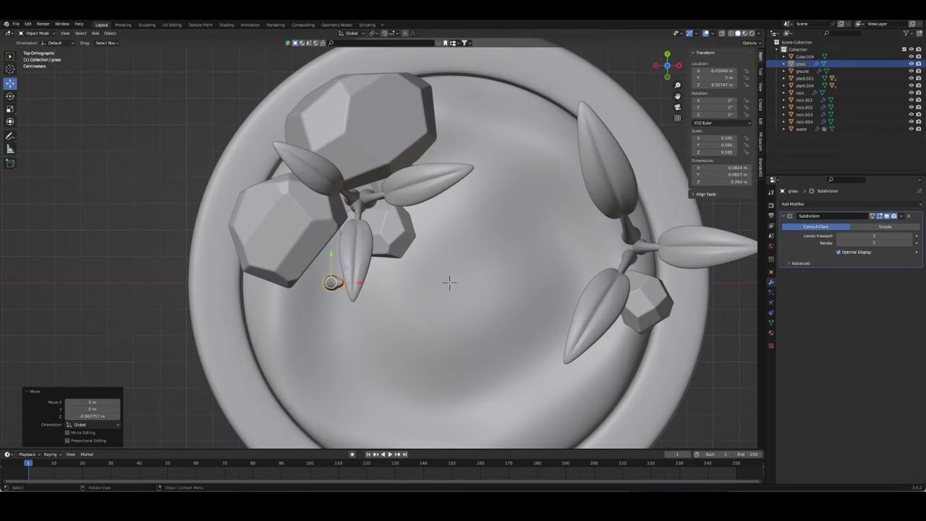
{"action": "key", "text": "shift+d"}
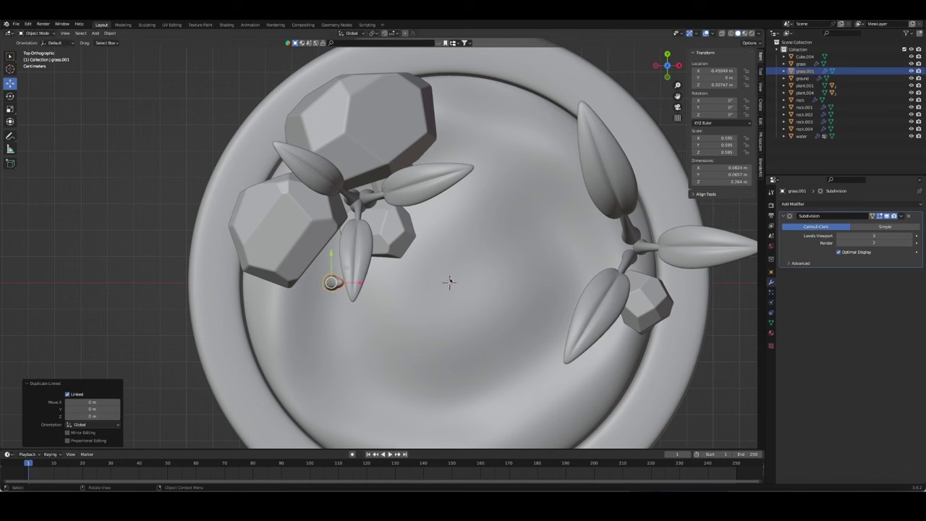
{"action": "key", "text": "g"}
{"action": "left_click", "coordinate": [447, 284]}
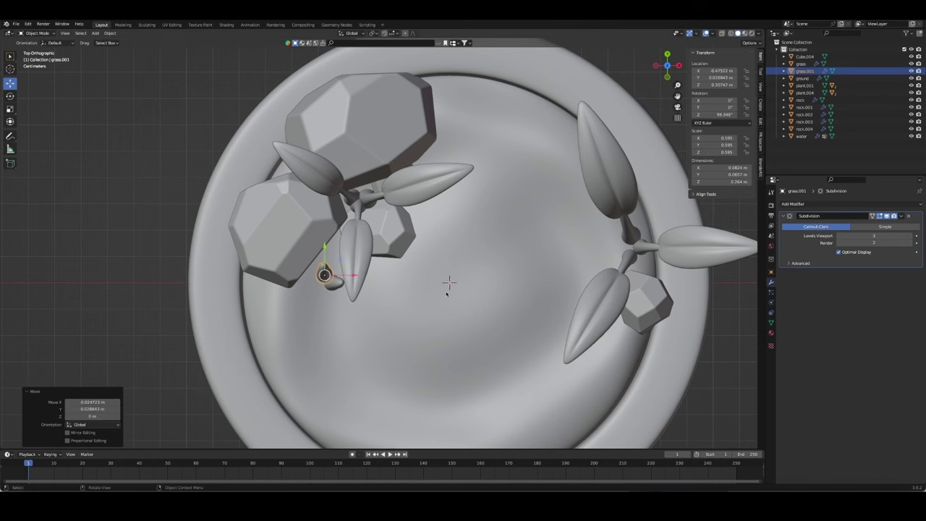
Step: Add more linked grass copies, rotating and placing each in the tuft
{"action": "key", "text": "shift+d"}
{"action": "left_click", "coordinate": [329, 267]}
{"action": "key", "text": "r"}
{"action": "left_click", "coordinate": [335, 256]}
{"action": "key", "text": "g"}
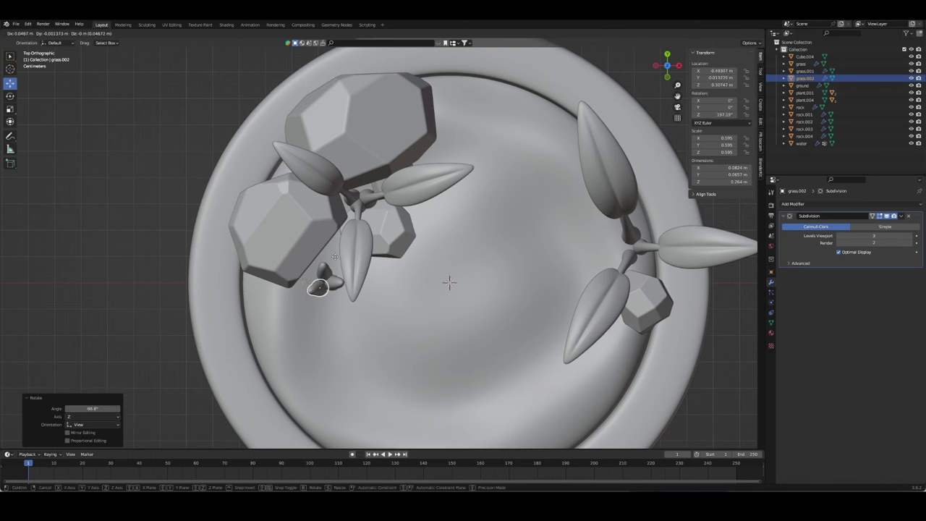
{"action": "left_click", "coordinate": [332, 253]}
{"action": "key", "text": "r"}
{"action": "left_click", "coordinate": [440, 277]}
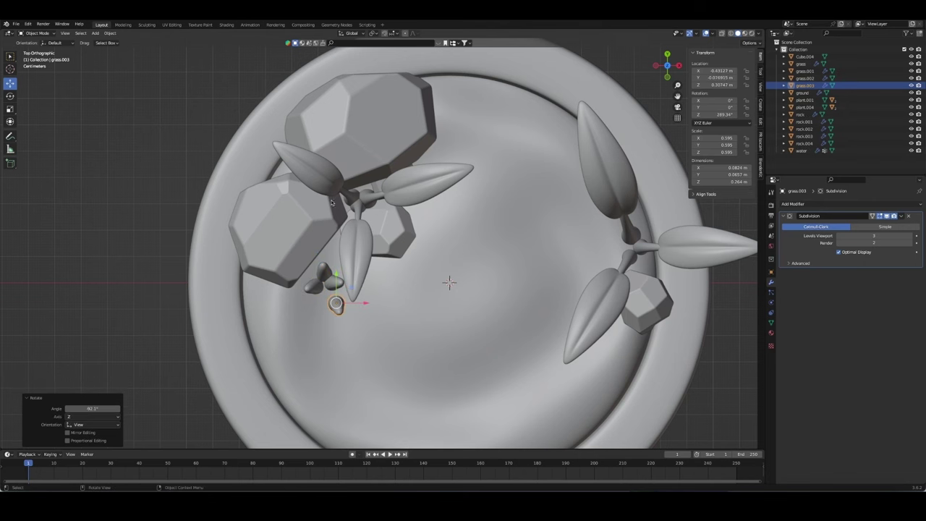
Step: Fine-tune a grass blade's position and rotation within the tuft
{"action": "key", "text": "g"}
{"action": "left_click", "coordinate": [431, 266]}
{"action": "key", "text": "r"}
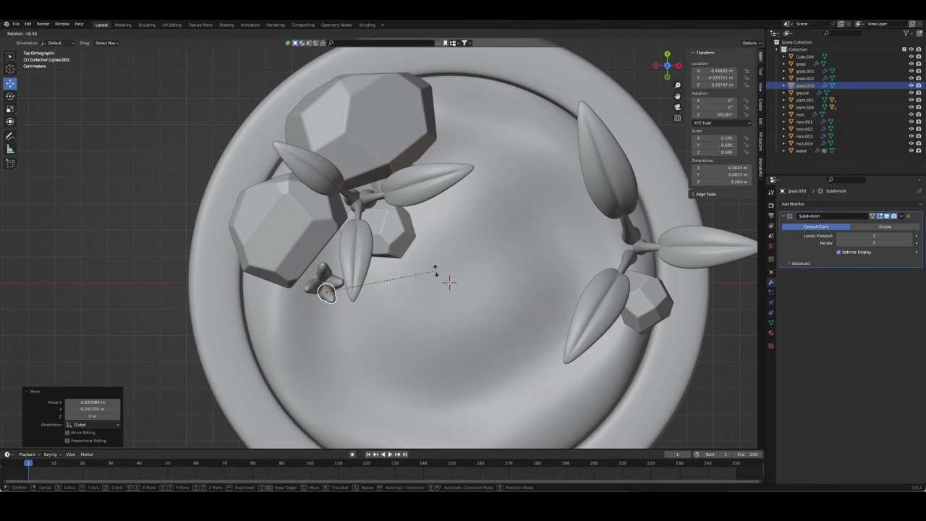
{"action": "left_click", "coordinate": [440, 269]}
{"action": "key", "text": "g"}
{"action": "left_click", "coordinate": [364, 291]}
Step: Add one more rotated linked copy to complete the tuft with grass.004
{"action": "key", "text": "shift+d"}
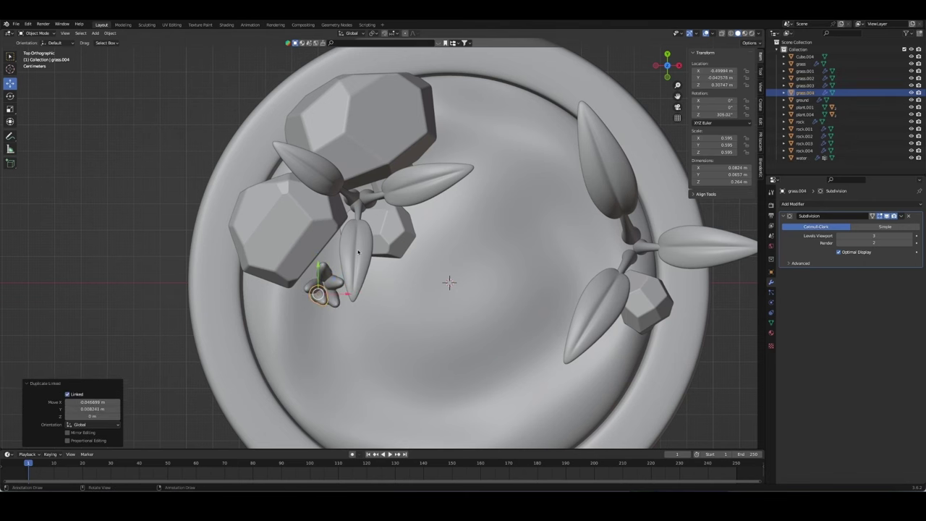
{"action": "left_click", "coordinate": [358, 251]}
{"action": "key", "text": "r"}
{"action": "left_click", "coordinate": [372, 325]}
{"action": "middle_click_drag", "start_coordinate": [371, 326], "coordinate": [418, 190]}
Step: Resize two of the tuft's grass blades individually
{"action": "key", "text": "s"}
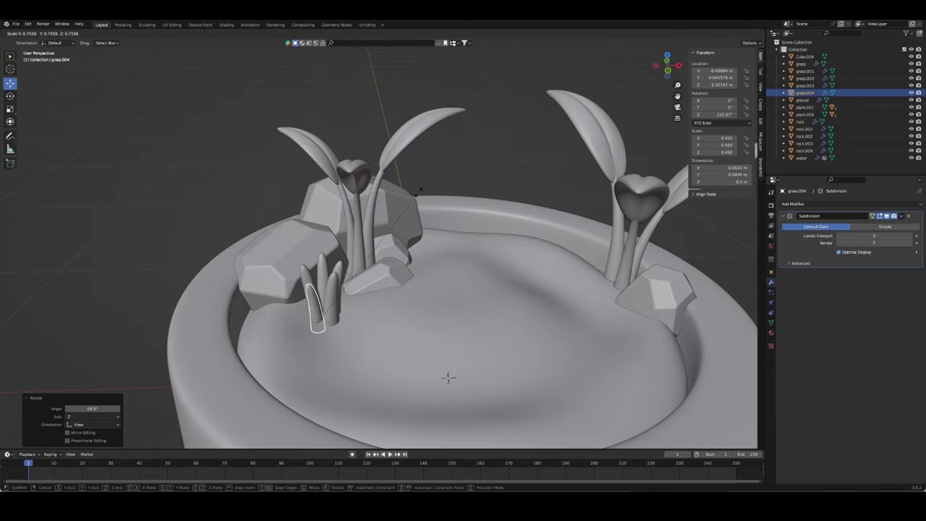
{"action": "left_click", "coordinate": [418, 190]}
{"action": "left_click", "coordinate": [327, 278]}
{"action": "key", "text": "s"}
{"action": "left_click", "coordinate": [329, 244]}
{"action": "mouse_move", "coordinate": [330, 244]}
{"action": "middle_mouse_down"}
{"action": "mouse_move", "coordinate": [369, 290]}
{"action": "mouse_move", "coordinate": [405, 220]}
{"action": "middle_mouse_up"}
Step: Select all the grass blades and flatten them to Z scale 0.415
{"action": "left_click", "coordinate": [369, 290]}
{"action": "left_click", "coordinate": [353, 264]}
{"action": "mouse_move", "coordinate": [353, 264]}
{"action": "middle_mouse_down"}
{"action": "mouse_move", "coordinate": [386, 244]}
{"action": "mouse_move", "coordinate": [340, 275]}
{"action": "mouse_move", "coordinate": [325, 264]}
{"action": "mouse_move", "coordinate": [423, 246]}
{"action": "middle_mouse_up"}
{"action": "left_click", "coordinate": [386, 246]}
{"action": "left_click", "coordinate": [340, 275], "text": "shift"}
{"action": "left_click", "coordinate": [326, 265], "text": "shift"}
{"action": "key", "text": "s"}
{"action": "key", "text": "z"}
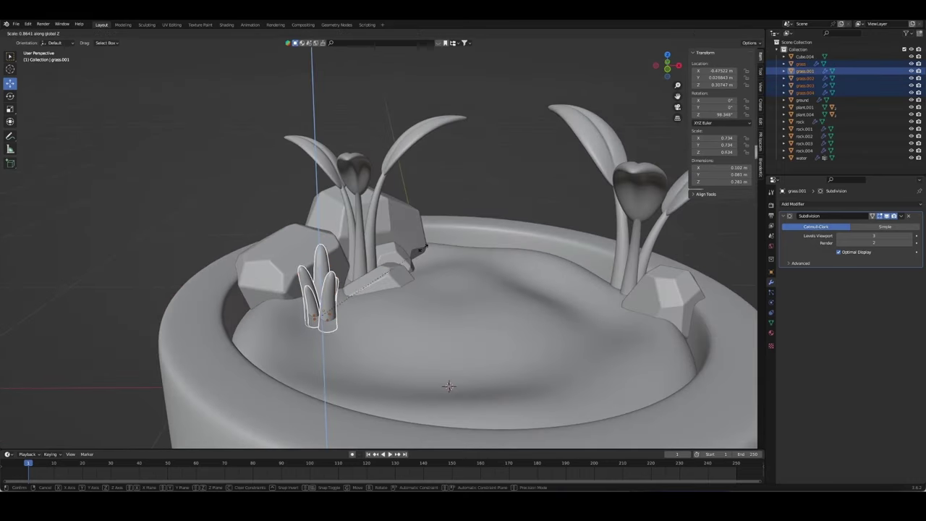
{"action": "right_click", "coordinate": [389, 259]}
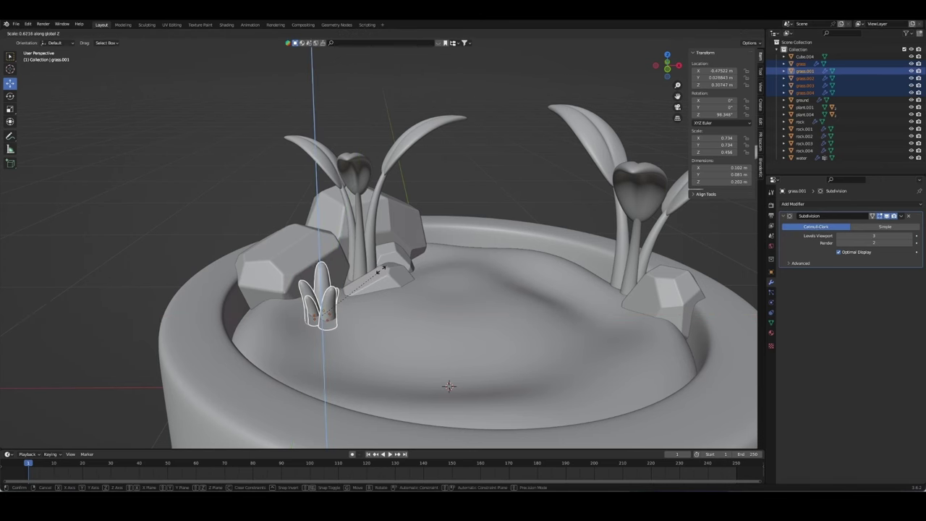
{"action": "left_click", "coordinate": [448, 387]}
Step: Move the tuft along X to −0.72 m beside the left rock and merge it into one object
{"action": "mouse_move", "coordinate": [447, 388]}
{"action": "middle_mouse_down"}
{"action": "mouse_move", "coordinate": [427, 397]}
{"action": "mouse_move", "coordinate": [442, 370]}
{"action": "middle_mouse_up"}
{"action": "key", "text": "g"}
{"action": "key", "text": "x"}
{"action": "left_click", "coordinate": [424, 402]}
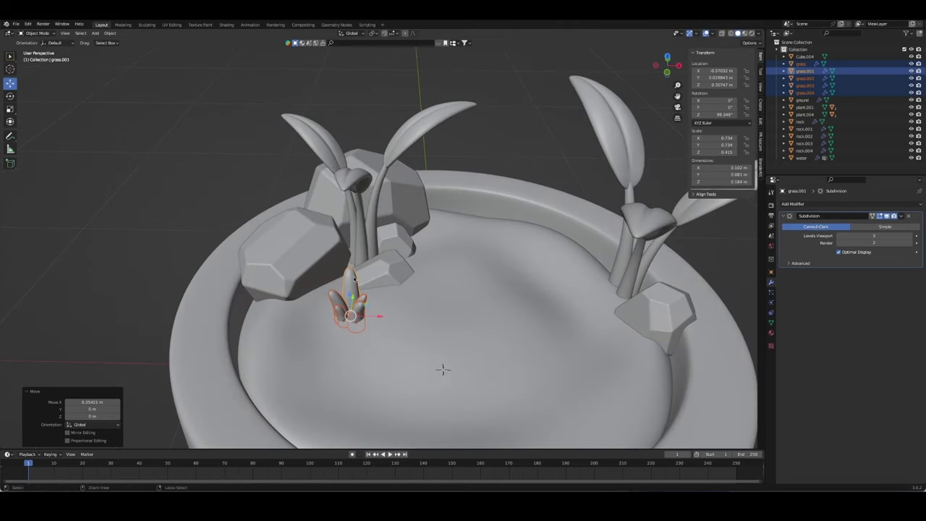
{"action": "key", "text": "ctrl+z"}
Step: Move and rotate the grass tuft so it sits against the left rock
{"action": "key", "text": "g"}
{"action": "key", "text": "x"}
{"action": "left_click", "coordinate": [280, 299]}
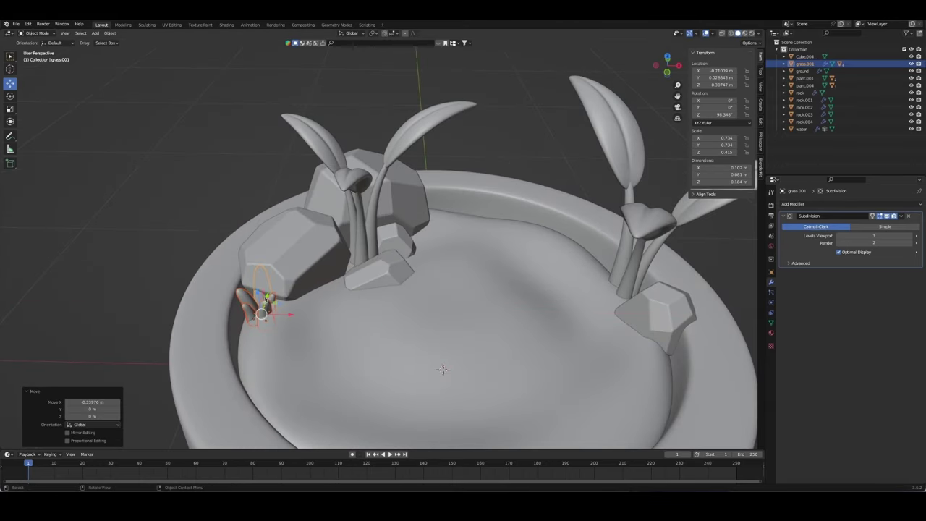
{"action": "key", "text": "r"}
{"action": "key", "text": "z"}
{"action": "left_click", "coordinate": [295, 318]}
{"action": "key", "text": "g"}
{"action": "key", "text": "x"}
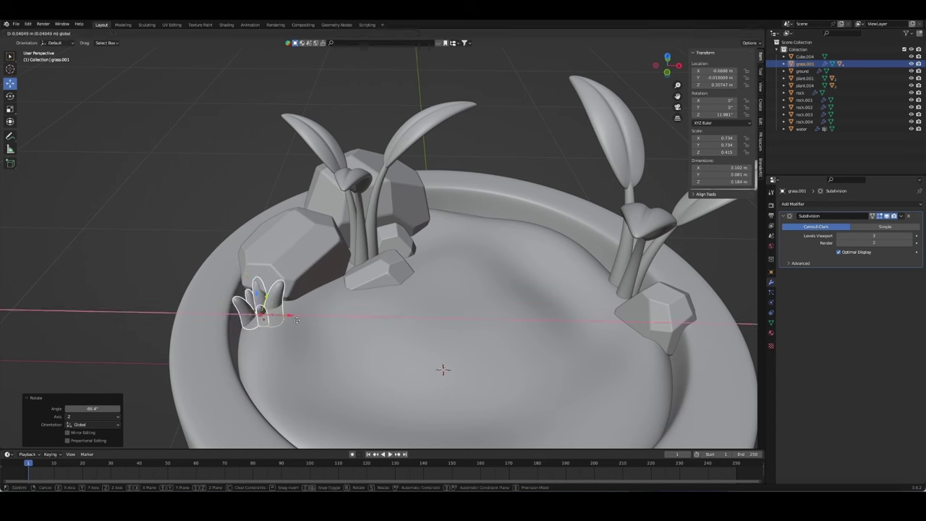
{"action": "left_click", "coordinate": [298, 319]}
{"action": "key", "text": "KP_7"}
{"action": "key", "text": "g"}
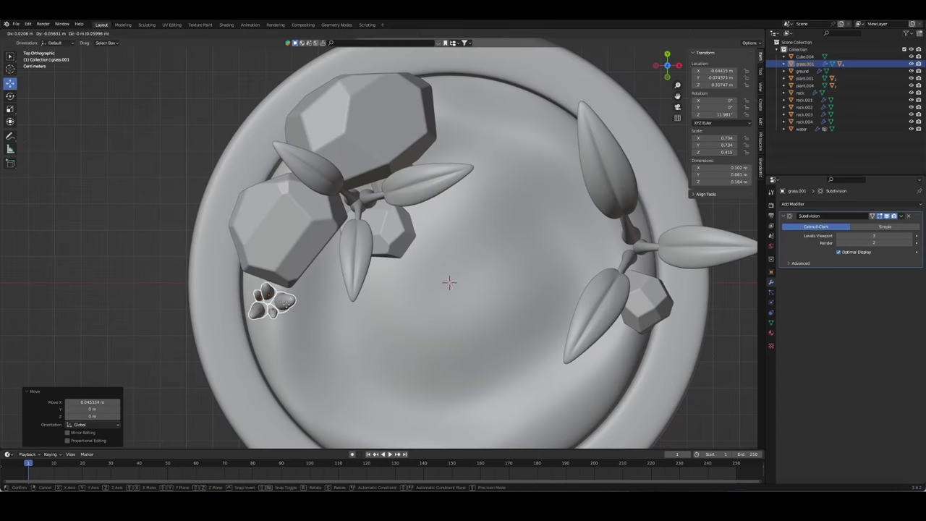
{"action": "left_click", "coordinate": [293, 302]}
{"action": "middle_click_drag", "start_coordinate": [293, 302], "coordinate": [320, 299]}
Step: Place a rotated linked copy of the tuft near the central sprout
{"action": "key", "text": "alt+d"}
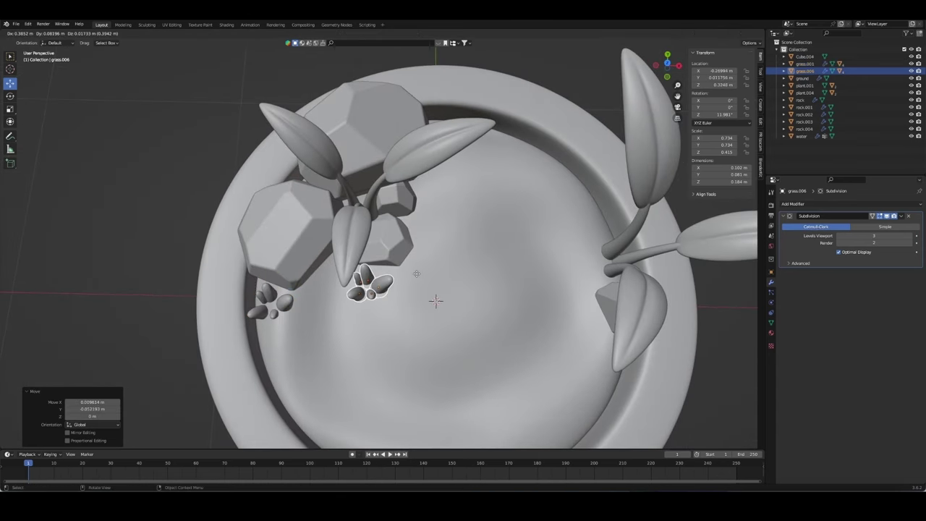
{"action": "left_click", "coordinate": [471, 235]}
{"action": "middle_click_drag", "start_coordinate": [470, 235], "coordinate": [469, 269]}
{"action": "key", "text": "r"}
{"action": "key", "text": "z"}
{"action": "left_click", "coordinate": [418, 275]}
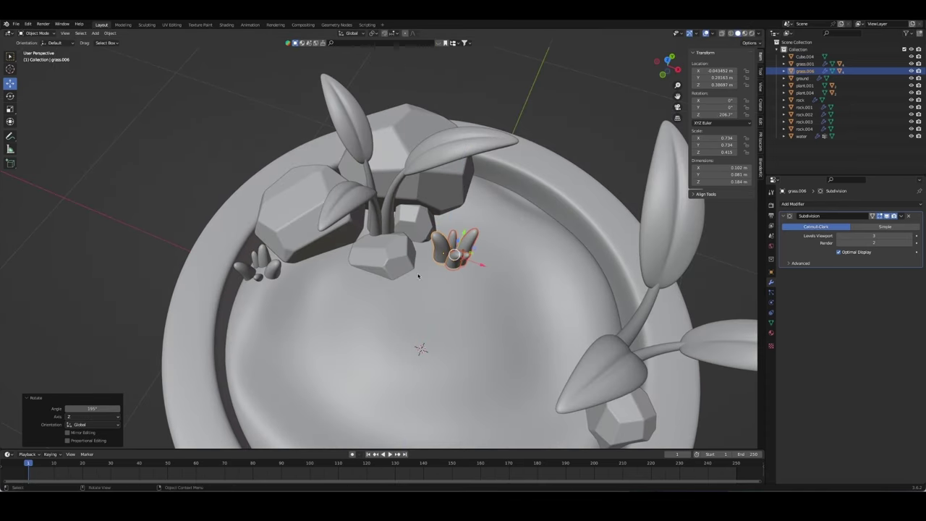
{"action": "key", "text": "KP_7"}
{"action": "key", "text": "g"}
{"action": "left_click", "coordinate": [467, 257]}
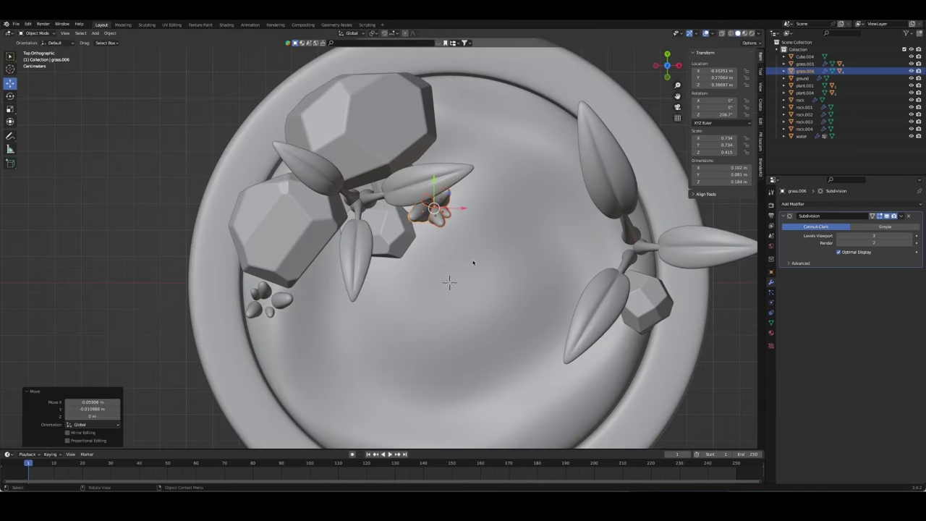
Step: Duplicate the tuft onto the pond's top rim and rotate it
{"action": "key", "text": "shift+d"}
{"action": "left_click", "coordinate": [488, 165]}
{"action": "key", "text": "r"}
{"action": "left_click", "coordinate": [376, 180]}
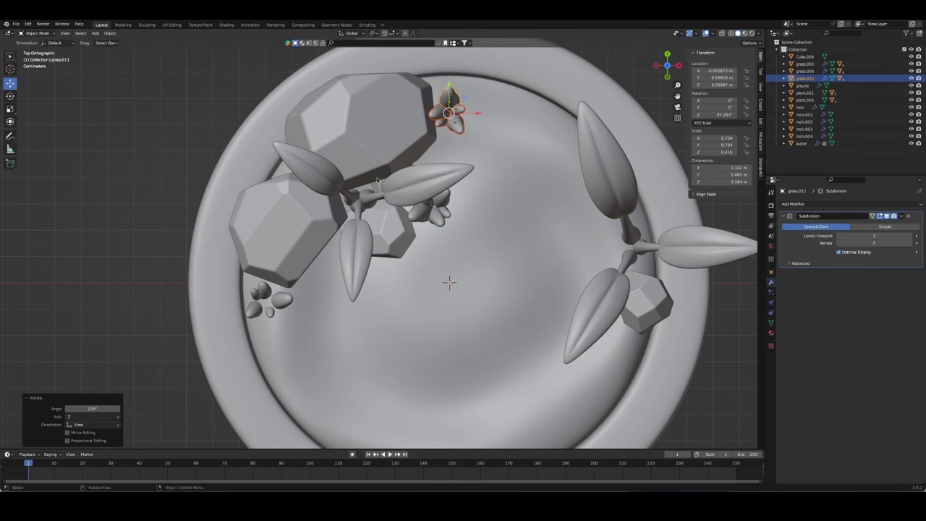
{"action": "key", "text": "g"}
{"action": "left_click", "coordinate": [475, 191]}
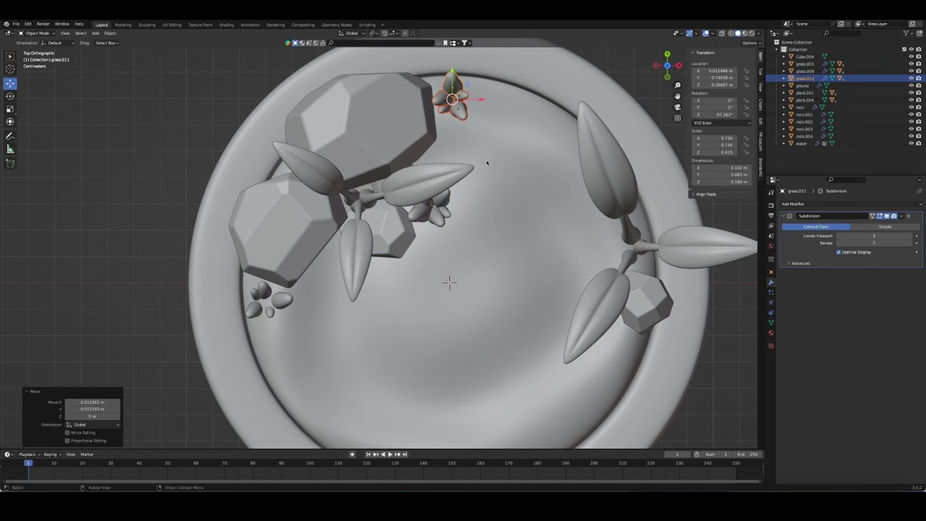
Step: Add another rotated tuft copy further along the back rim
{"action": "key", "text": "shift+d"}
{"action": "left_click", "coordinate": [537, 161]}
{"action": "key", "text": "r"}
{"action": "left_click", "coordinate": [515, 99]}
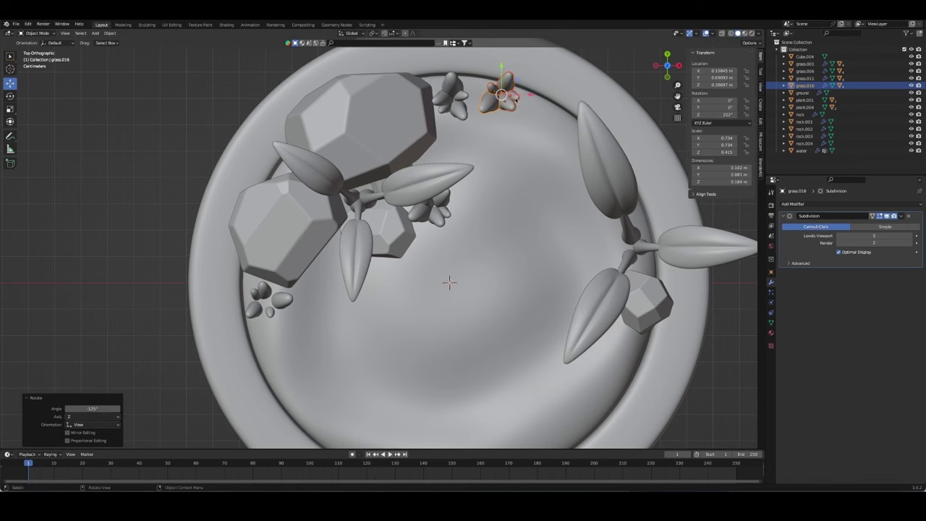
{"action": "key", "text": "g"}
{"action": "left_click", "coordinate": [506, 117]}
Step: Scale the right sprout plant.001 and central sprout plant.004 down in height only
{"action": "mouse_move", "coordinate": [506, 118]}
{"action": "middle_mouse_down"}
{"action": "mouse_move", "coordinate": [487, 110]}
{"action": "mouse_move", "coordinate": [604, 137]}
{"action": "middle_mouse_up"}
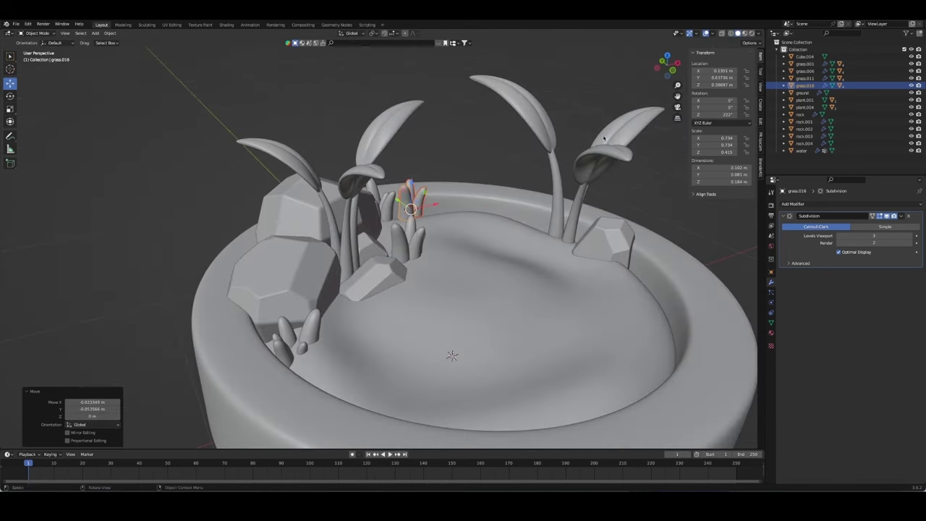
{"action": "left_click", "coordinate": [582, 150]}
{"action": "key", "text": "s"}
{"action": "key", "text": "z"}
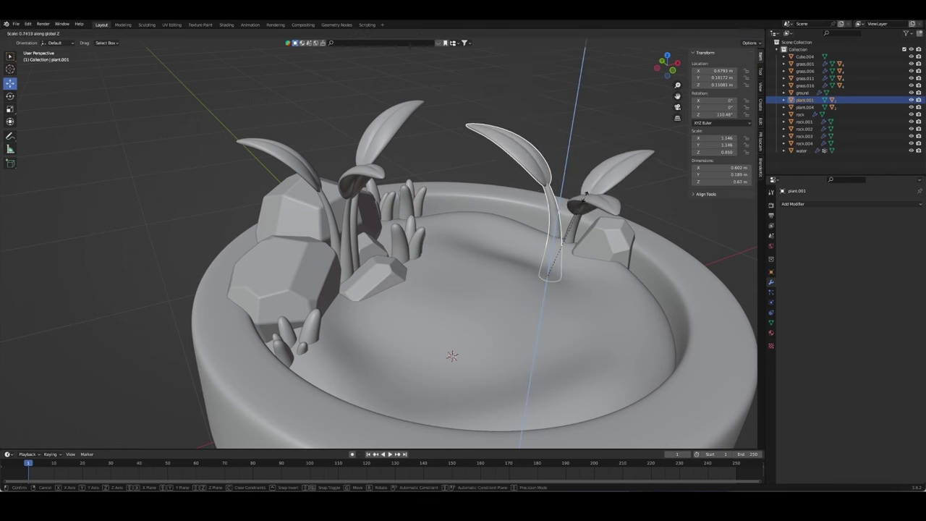
{"action": "left_click", "coordinate": [588, 200]}
{"action": "middle_click_drag", "start_coordinate": [587, 200], "coordinate": [634, 213]}
{"action": "left_click", "coordinate": [416, 129]}
{"action": "key", "text": "s"}
{"action": "key", "text": "z"}
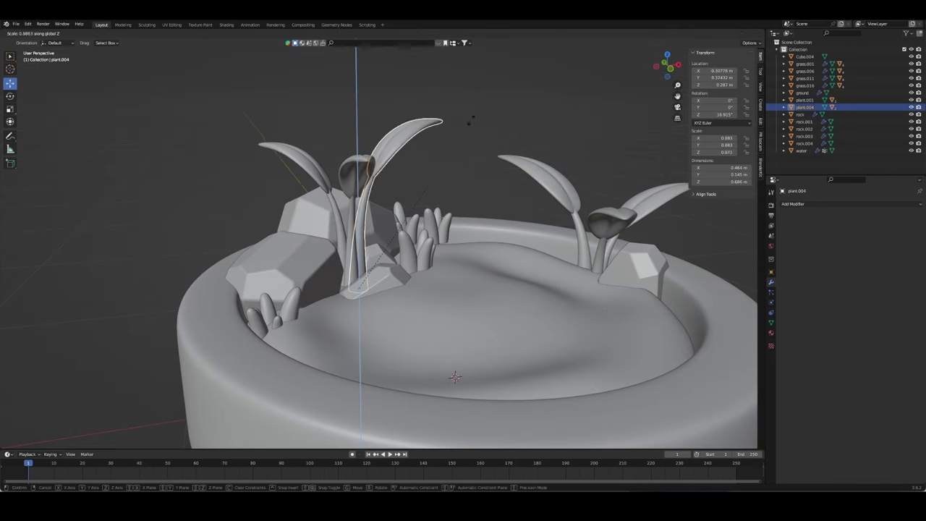
{"action": "left_click", "coordinate": [467, 153]}
{"action": "left_click", "coordinate": [467, 152]}
Step: Shift the far-right grass tuft along the Y axis
{"action": "middle_click_drag", "start_coordinate": [467, 153], "coordinate": [538, 183]}
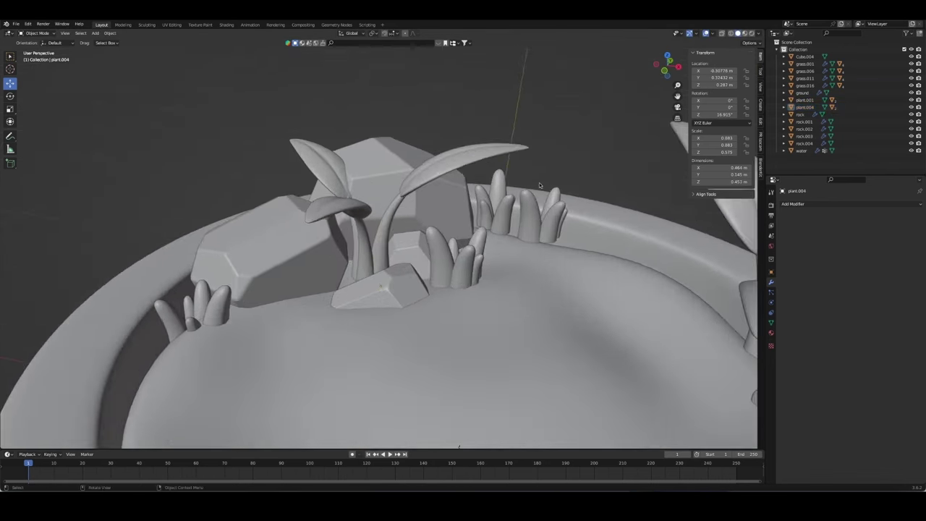
{"action": "scroll", "coordinate": [539, 182], "scroll_direction": "up", "scroll_amount": 3}
{"action": "left_click", "coordinate": [591, 255]}
{"action": "key", "text": "g"}
{"action": "key", "text": "y"}
{"action": "left_click", "coordinate": [585, 286]}
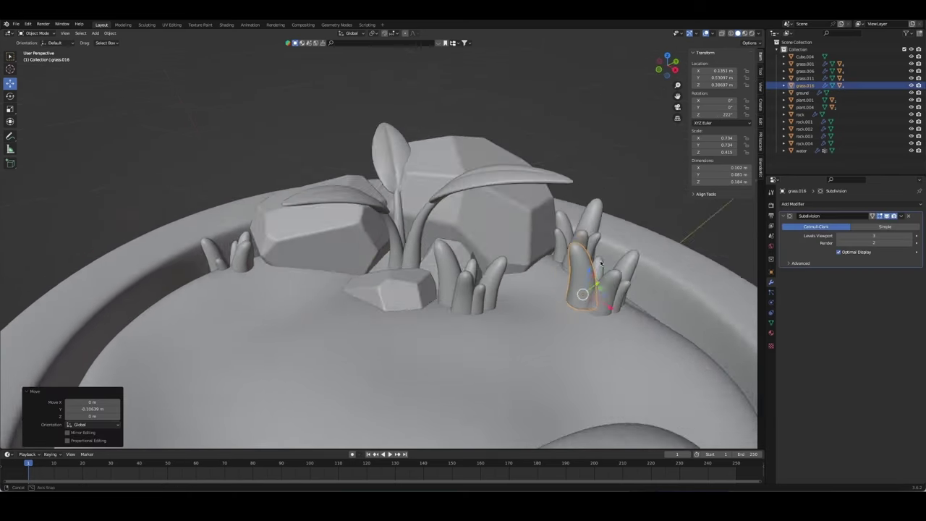
Step: Shift the tuft beside the big rock along Y and sink it into the ground
{"action": "mouse_move", "coordinate": [585, 285]}
{"action": "middle_mouse_down"}
{"action": "mouse_move", "coordinate": [551, 310]}
{"action": "mouse_move", "coordinate": [489, 306]}
{"action": "middle_mouse_up"}
{"action": "scroll", "coordinate": [551, 311], "scroll_direction": "up", "scroll_amount": 3}
{"action": "left_click", "coordinate": [490, 306]}
{"action": "key", "text": "g"}
{"action": "key", "text": "y"}
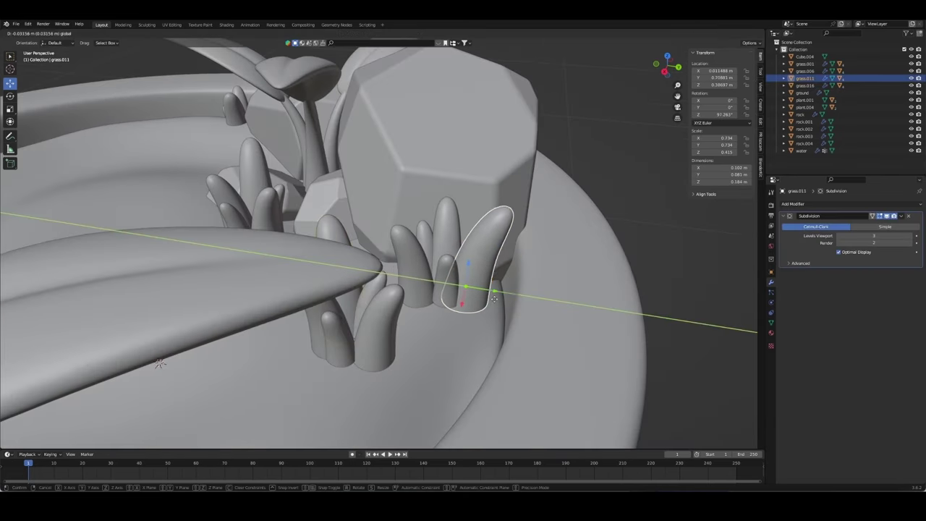
{"action": "left_click", "coordinate": [471, 300]}
{"action": "key", "text": "g"}
{"action": "key", "text": "z"}
{"action": "left_click", "coordinate": [469, 282]}
Step: Lower the neighbouring tuft and the tuft by the central rocks into the ground
{"action": "left_click", "coordinate": [340, 336]}
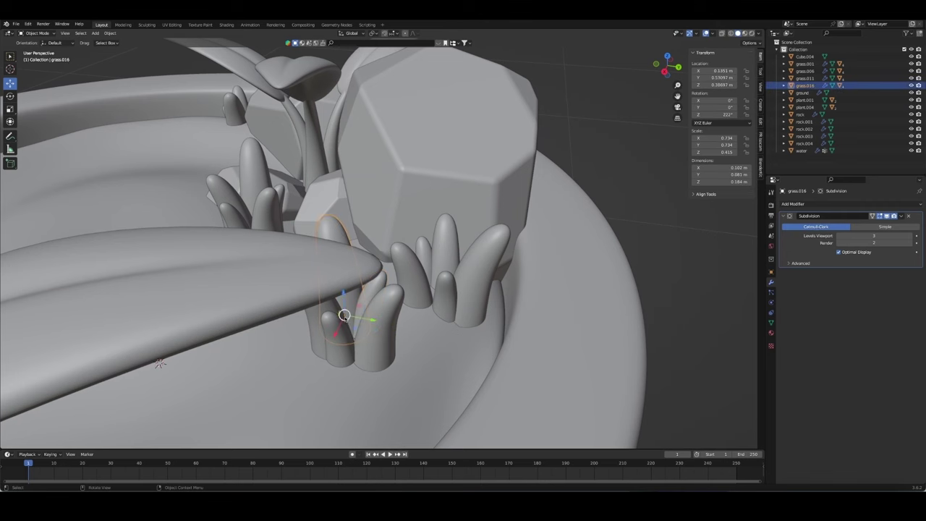
{"action": "key", "text": "g"}
{"action": "key", "text": "z"}
{"action": "left_click", "coordinate": [389, 313]}
{"action": "scroll", "coordinate": [389, 313], "scroll_direction": "down", "scroll_amount": 5}
{"action": "left_click", "coordinate": [394, 289]}
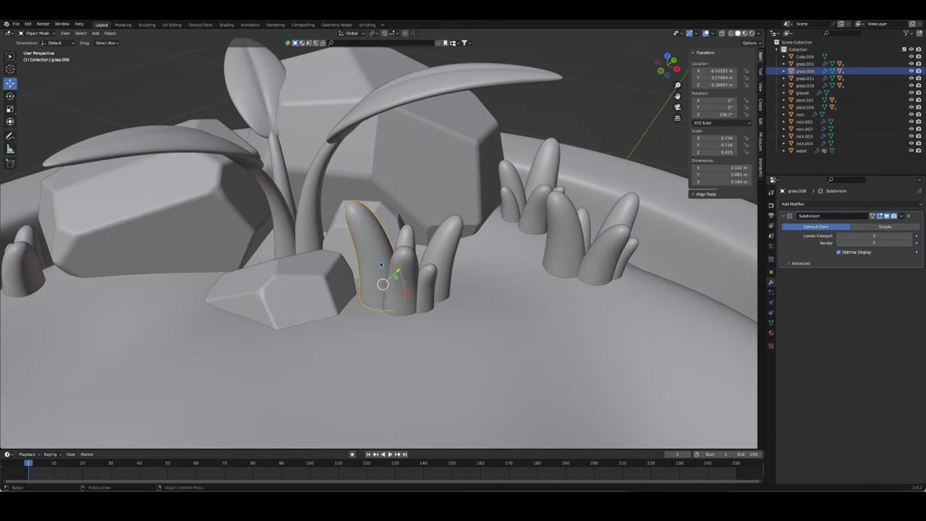
{"action": "key", "text": "g"}
{"action": "key", "text": "z"}
{"action": "left_click", "coordinate": [394, 289]}
{"action": "scroll", "coordinate": [416, 289], "scroll_direction": "up", "scroll_amount": 5}
{"action": "scroll", "coordinate": [417, 289], "scroll_direction": "down", "scroll_amount": 2}
Step: Move grass.001 along X to −0.583 m, snug against the left rock
{"action": "middle_click_drag", "start_coordinate": [371, 316], "coordinate": [316, 275]}
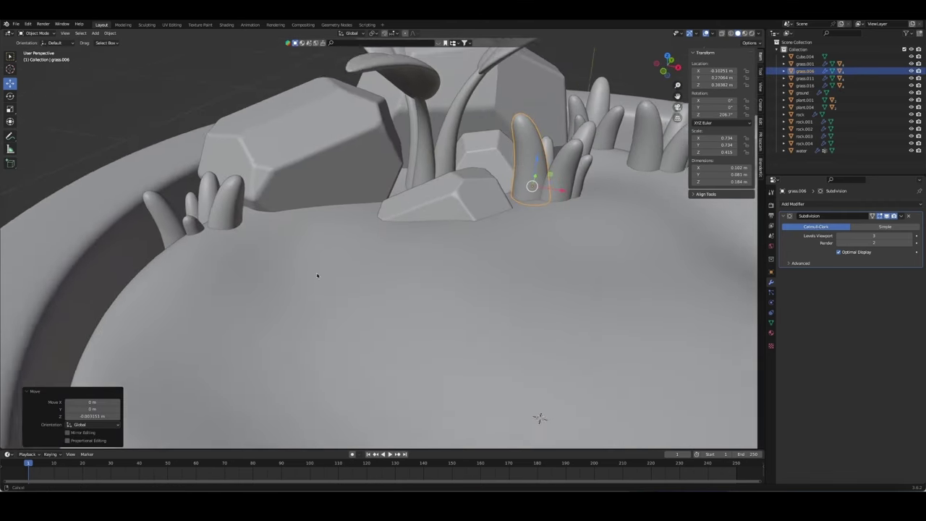
{"action": "left_click", "coordinate": [239, 217]}
{"action": "key", "text": "g"}
{"action": "key", "text": "x"}
{"action": "left_click", "coordinate": [274, 253]}
{"action": "key", "text": "g"}
{"action": "key", "text": "x"}
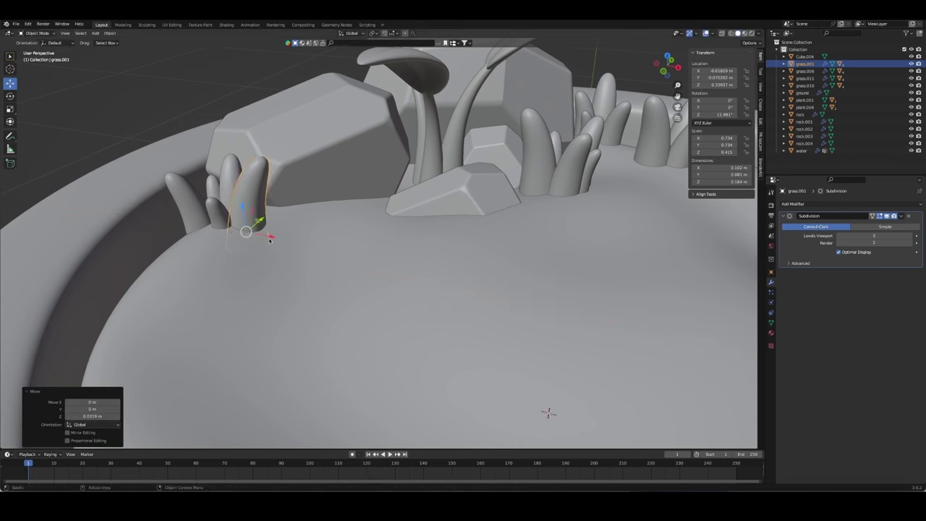
{"action": "left_click", "coordinate": [271, 245]}
{"action": "mouse_move", "coordinate": [271, 246]}
{"action": "middle_mouse_down"}
{"action": "mouse_move", "coordinate": [489, 278]}
{"action": "mouse_move", "coordinate": [469, 203]}
{"action": "middle_mouse_up"}
{"action": "key", "text": "alt+a"}
{"action": "scroll", "coordinate": [490, 278], "scroll_direction": "down", "scroll_amount": 6}
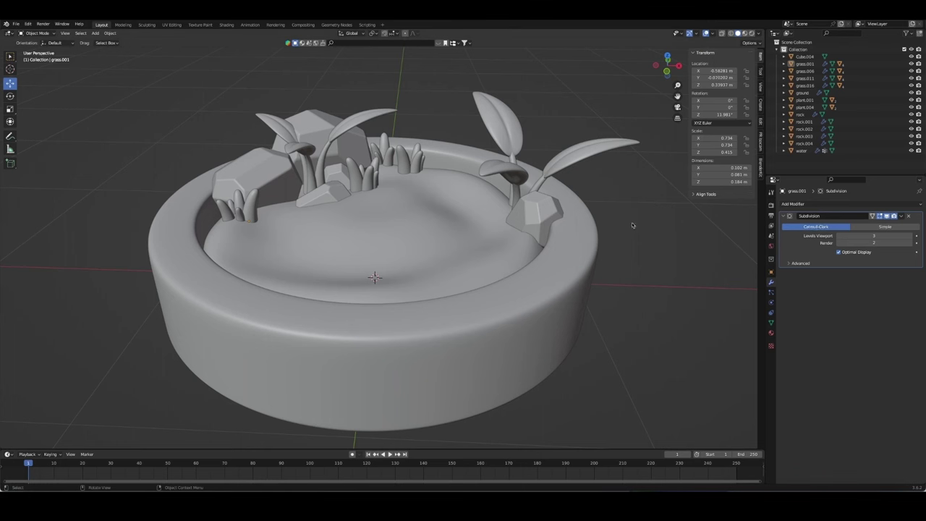
Step: Duplicate the rock by the right sprout and place the copy further right
{"action": "scroll", "coordinate": [507, 217], "scroll_direction": "down", "scroll_amount": 5}
{"action": "middle_click_drag", "start_coordinate": [492, 217], "coordinate": [502, 214]}
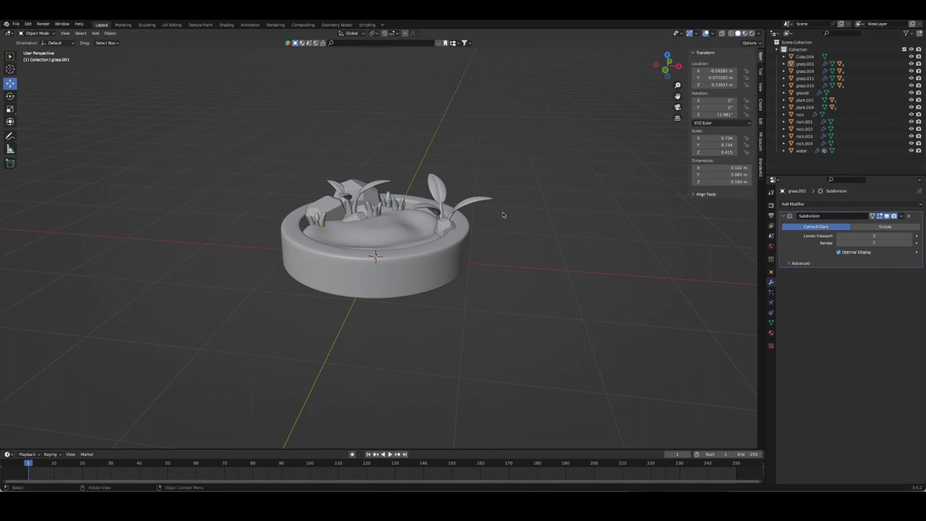
{"action": "left_click", "coordinate": [467, 215]}
{"action": "left_click", "coordinate": [441, 228]}
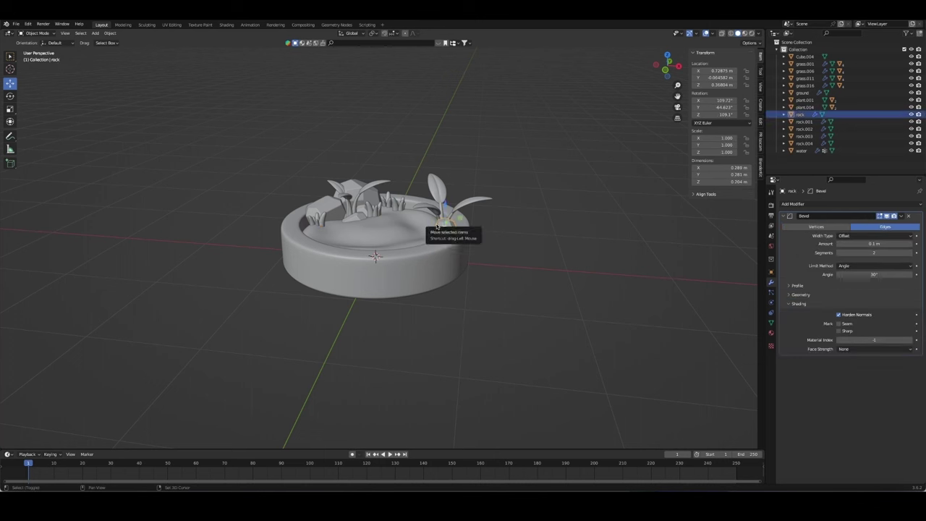
{"action": "key", "text": "shift+d"}
{"action": "left_click", "coordinate": [448, 273]}
{"action": "key", "text": "g"}
{"action": "key", "text": "z"}
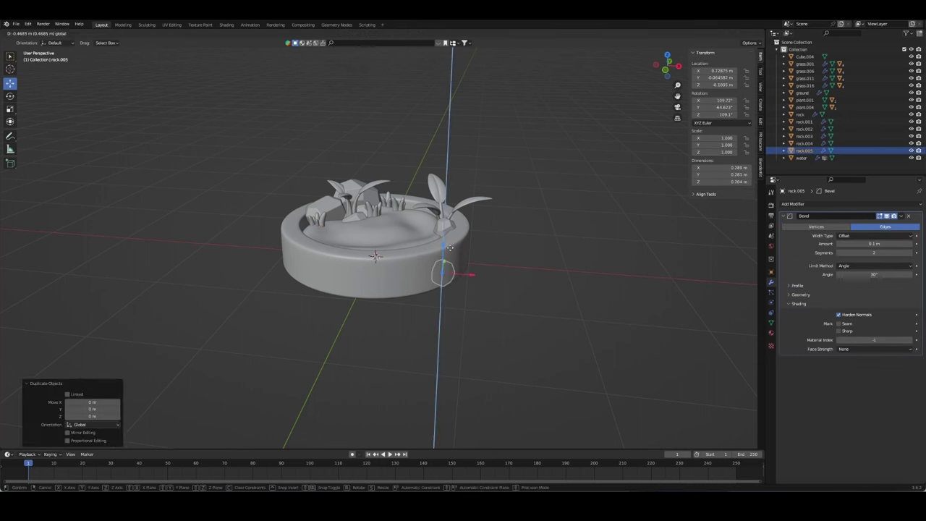
{"action": "key", "text": "x"}
{"action": "left_click", "coordinate": [482, 266]}
Step: In front view, raise the rock copy, tilt it, and shift it along X
{"action": "key", "text": "KP_1"}
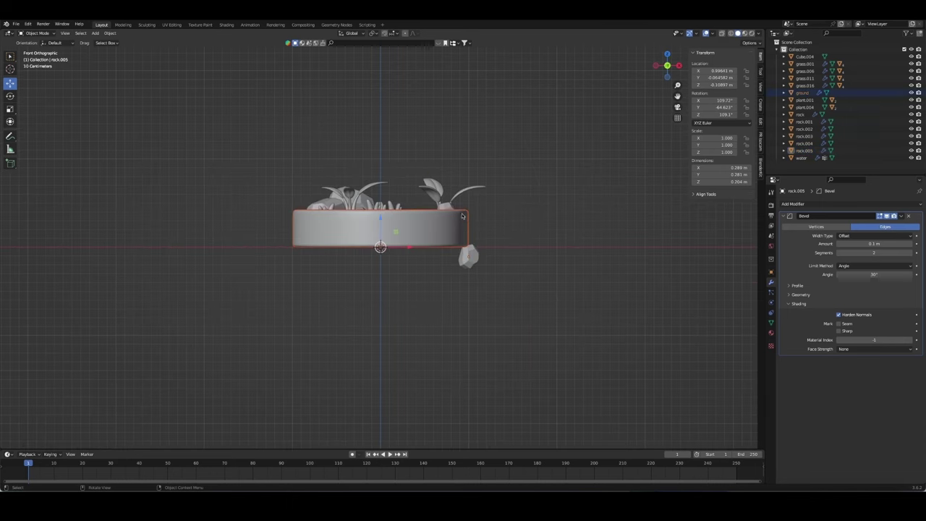
{"action": "left_click_drag", "start_coordinate": [468, 228], "coordinate": [468, 216]}
{"action": "key", "text": "r"}
{"action": "key", "text": "r"}
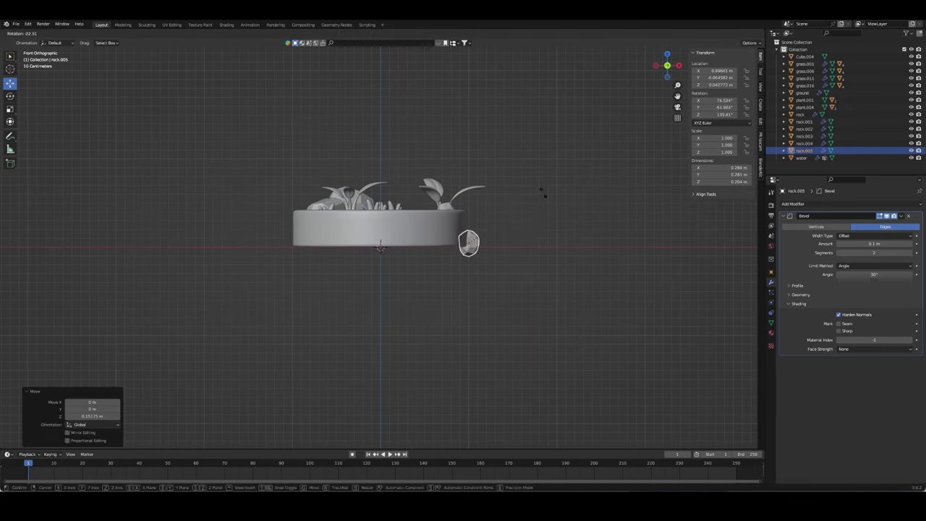
{"action": "key", "text": "Return"}
{"action": "key", "text": "r"}
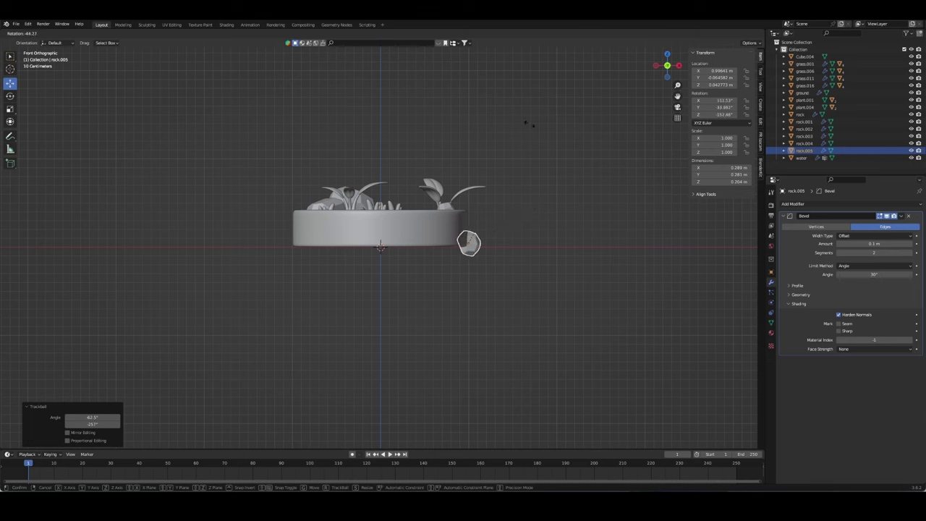
{"action": "key", "text": "Return"}
{"action": "key", "text": "g"}
{"action": "key", "text": "x"}
{"action": "left_click", "coordinate": [526, 233]}
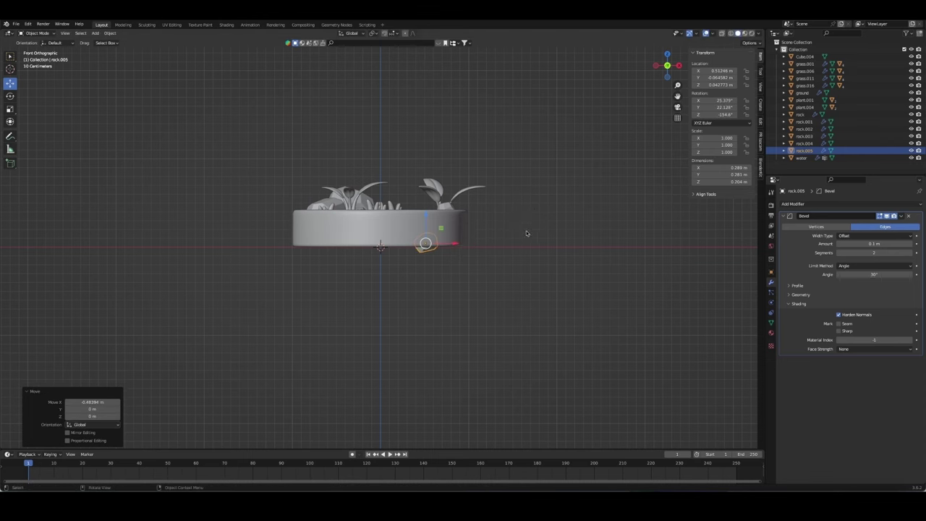
Step: Push rock.005 out to the pond's front rim and scale it to 1.507
{"action": "middle_click_drag", "start_coordinate": [527, 233], "coordinate": [507, 260]}
{"action": "key", "text": "g"}
{"action": "key", "text": "y"}
{"action": "left_click", "coordinate": [434, 303]}
{"action": "middle_click_drag", "start_coordinate": [434, 303], "coordinate": [550, 275]}
{"action": "key", "text": "s"}
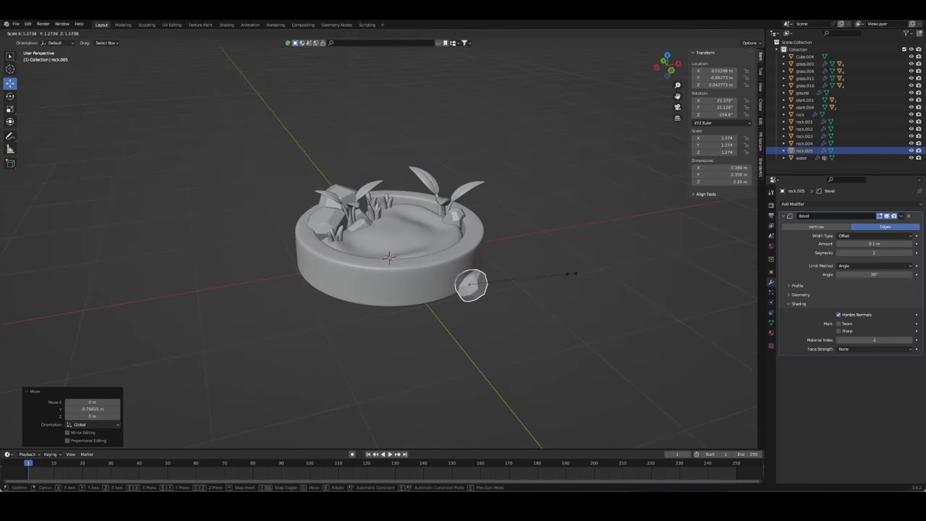
{"action": "key", "text": "Return"}
Step: Nudge rock.005 against the dish's outer wall and raise it slightly
{"action": "key", "text": "g"}
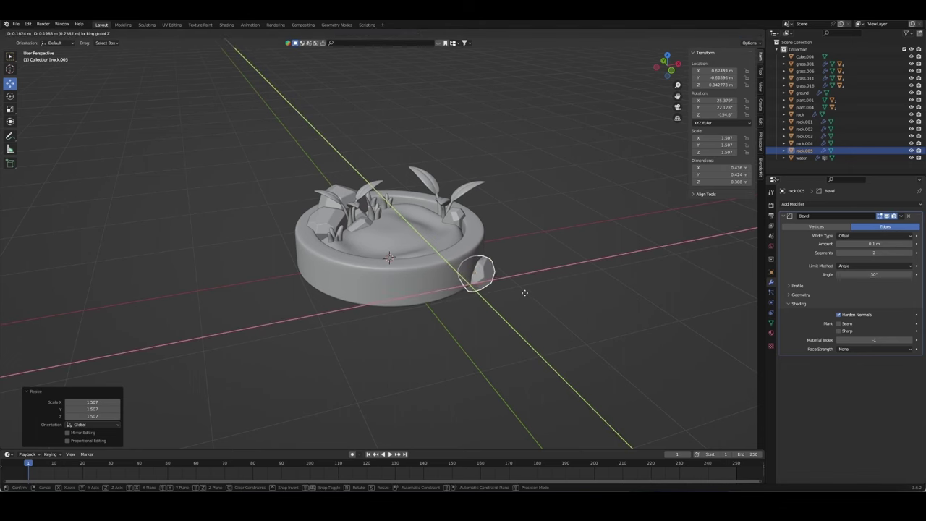
{"action": "left_click", "coordinate": [549, 289]}
{"action": "key", "text": "KP_1"}
{"action": "key", "text": "g"}
{"action": "key", "text": "z"}
{"action": "left_click", "coordinate": [585, 211]}
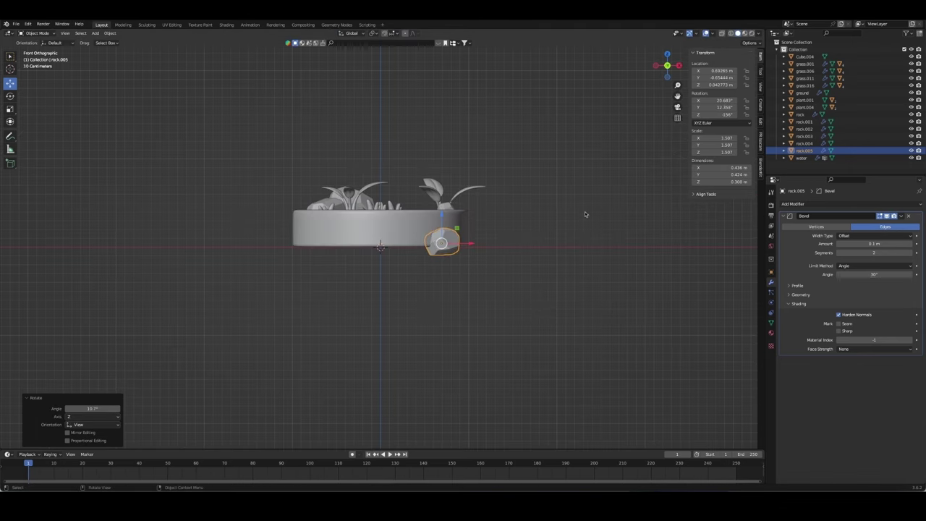
{"action": "mouse_move", "coordinate": [585, 211]}
{"action": "middle_mouse_down"}
{"action": "mouse_move", "coordinate": [572, 232]}
{"action": "mouse_move", "coordinate": [501, 287]}
{"action": "middle_mouse_up"}
{"action": "left_click", "coordinate": [501, 287]}
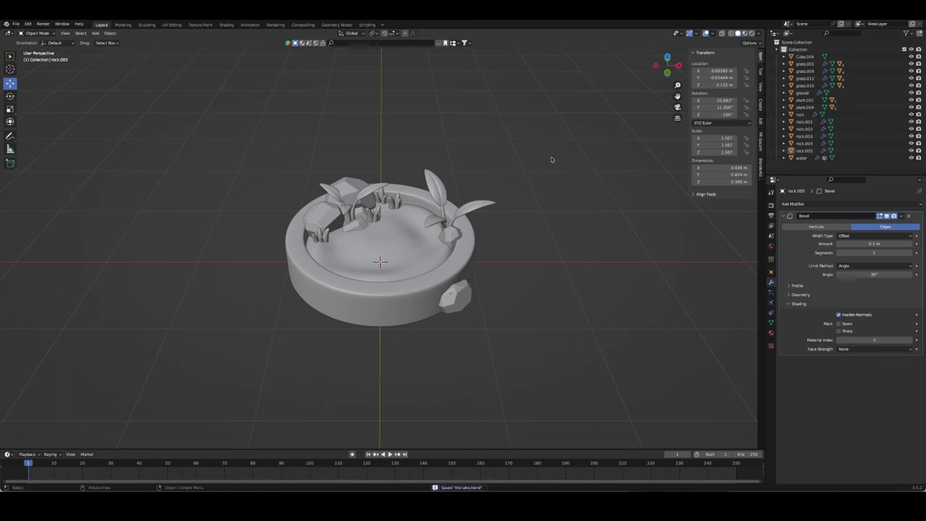
Step: Add a single-vertex object, Vert.002, at the pond centre
{"action": "key", "text": "KP_4"}
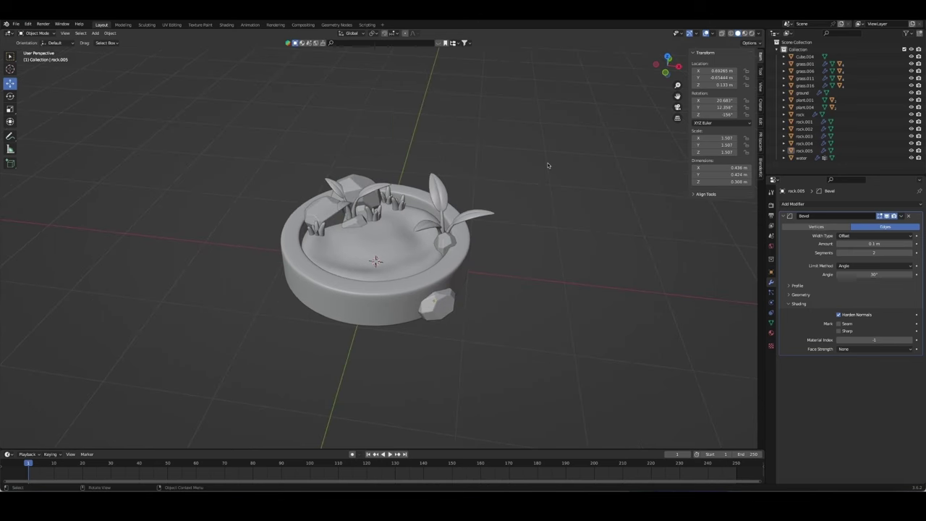
{"action": "key", "text": "KP_1"}
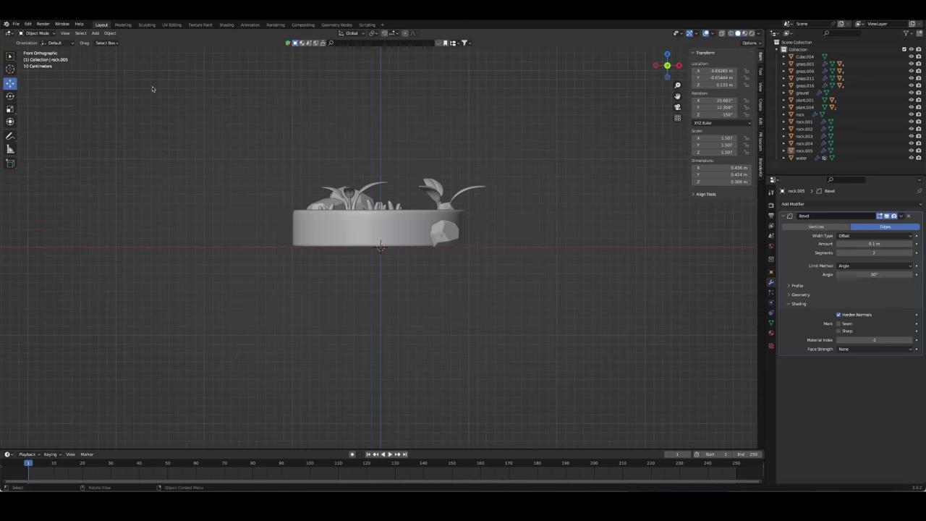
{"action": "key", "text": "shift+a"}
Step: Extrude the vertex upward from the pond centre into a tall line of stem points
{"action": "left_click", "coordinate": [535, 318]}
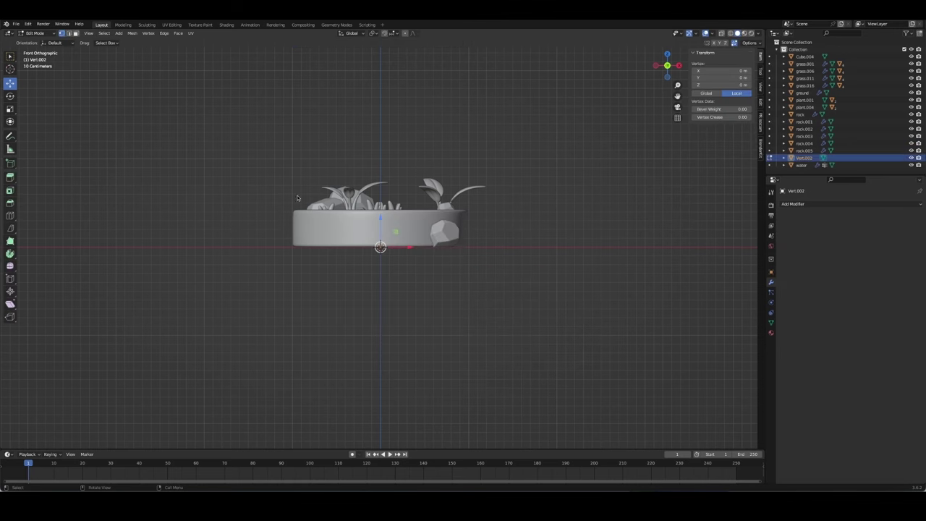
{"action": "scroll", "coordinate": [296, 197], "scroll_direction": "up", "scroll_amount": 4}
{"action": "scroll", "coordinate": [297, 197], "scroll_direction": "up", "scroll_amount": 2}
{"action": "key", "text": "alt+z"}
{"action": "key", "text": "g"}
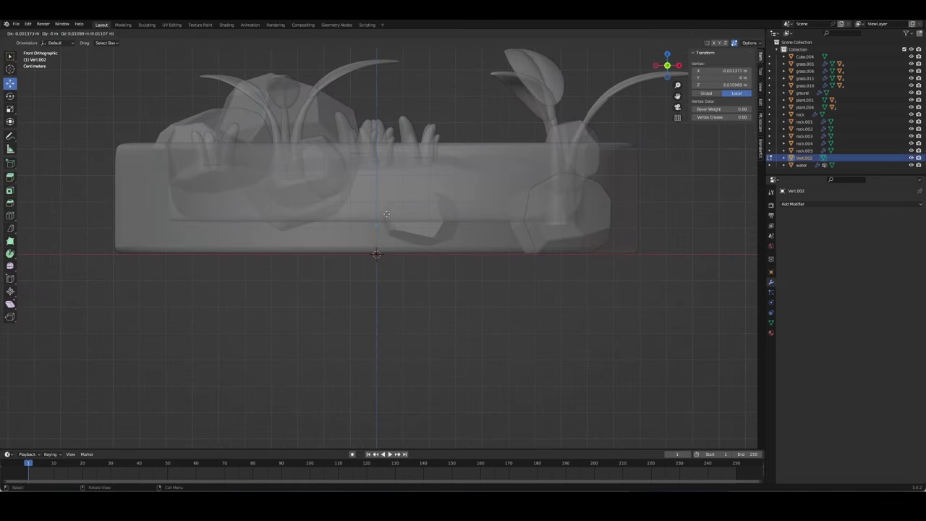
{"action": "left_click", "coordinate": [389, 190]}
{"action": "key", "text": "e"}
{"action": "left_click", "coordinate": [400, 167]}
{"action": "key", "text": "e"}
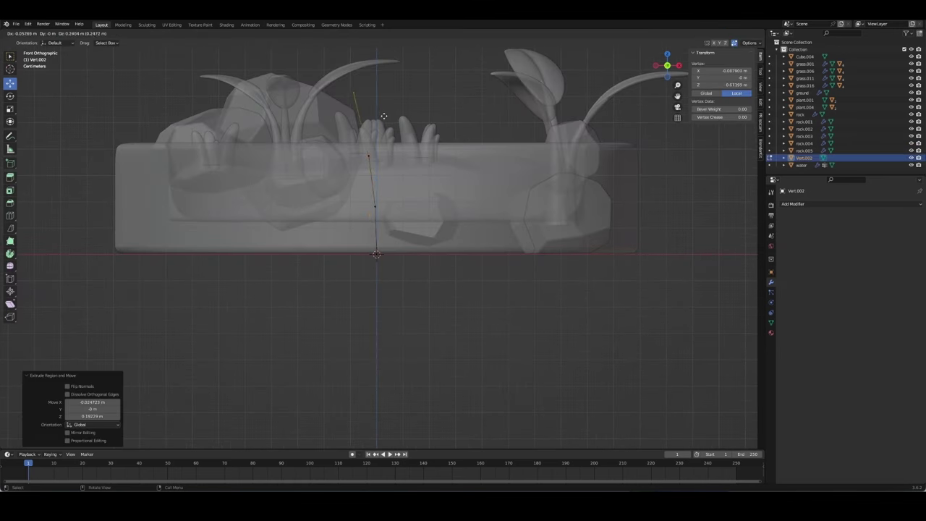
{"action": "left_click", "coordinate": [381, 73]}
{"action": "middle_click_drag", "start_coordinate": [393, 77], "coordinate": [442, 156], "text": "shift"}
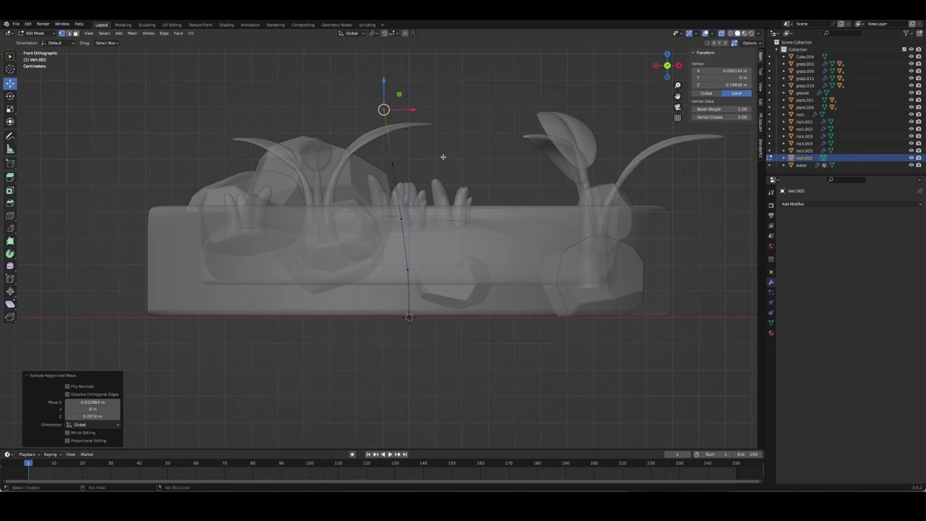
Step: Move stem vertices sideways to bend the stem into a gentle curve
{"action": "key", "text": "g"}
{"action": "left_click", "coordinate": [441, 135]}
{"action": "key", "text": "g"}
{"action": "left_click", "coordinate": [434, 123]}
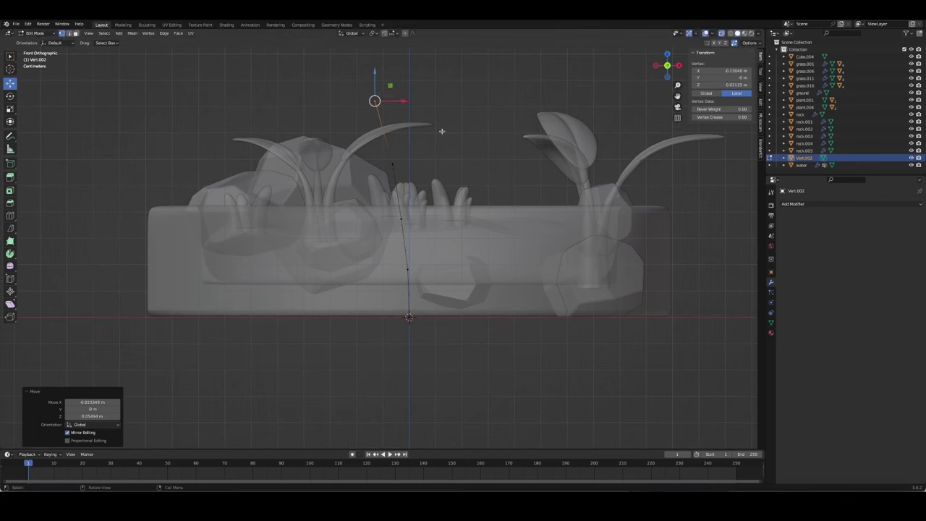
{"action": "key", "text": "g"}
{"action": "left_click", "coordinate": [385, 85]}
{"action": "middle_click_drag", "start_coordinate": [387, 88], "coordinate": [412, 147], "text": "shift"}
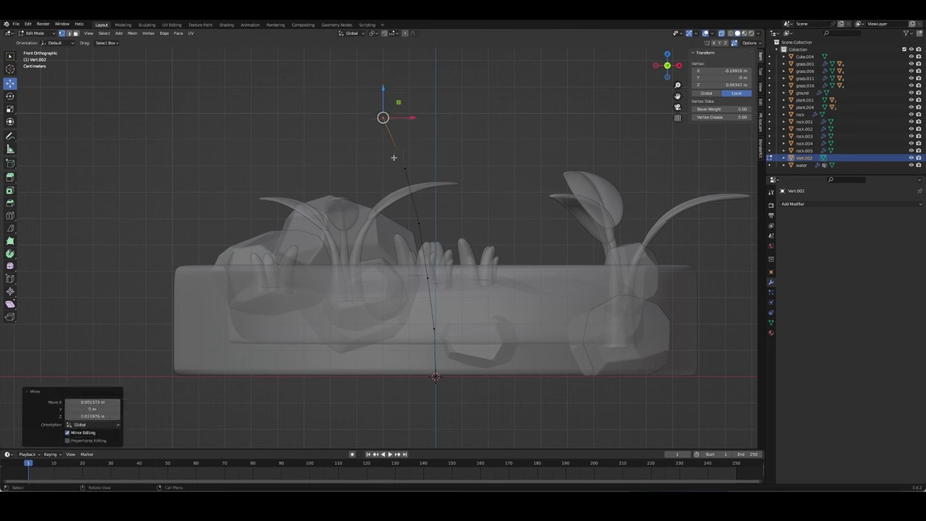
Step: Convert the stem to a curve and give it a Bevel Depth of 0.011 m
{"action": "key", "text": "Tab"}
{"action": "right_click", "coordinate": [414, 206]}
{"action": "left_click", "coordinate": [413, 205]}
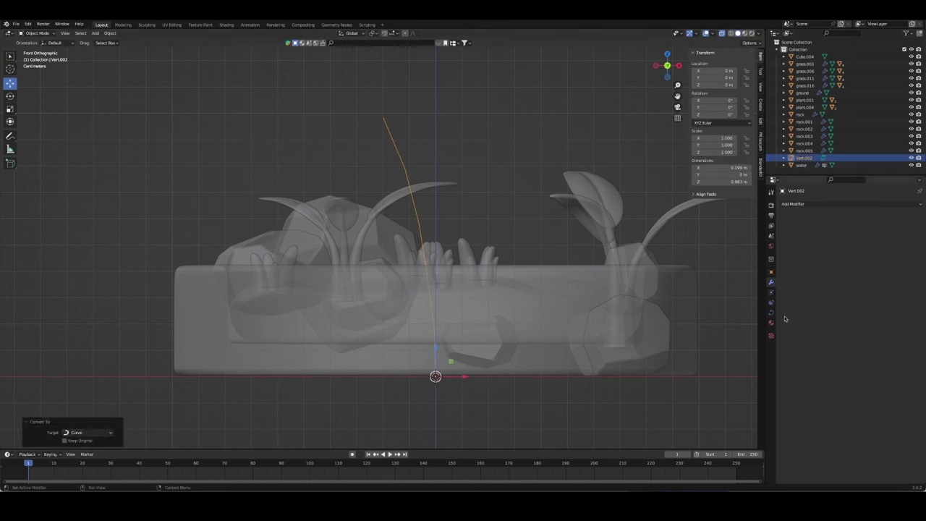
{"action": "left_click", "coordinate": [771, 311]}
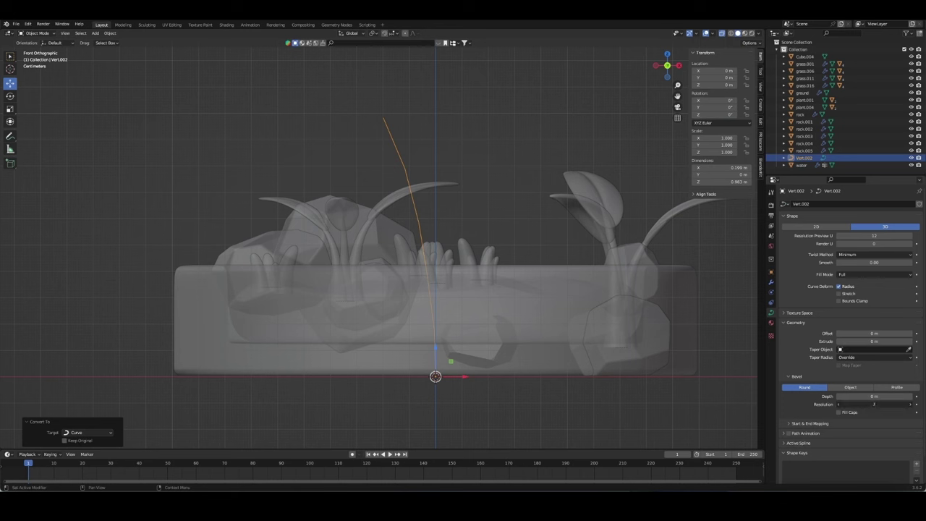
{"action": "left_click_drag", "start_coordinate": [873, 397], "coordinate": [888, 397]}
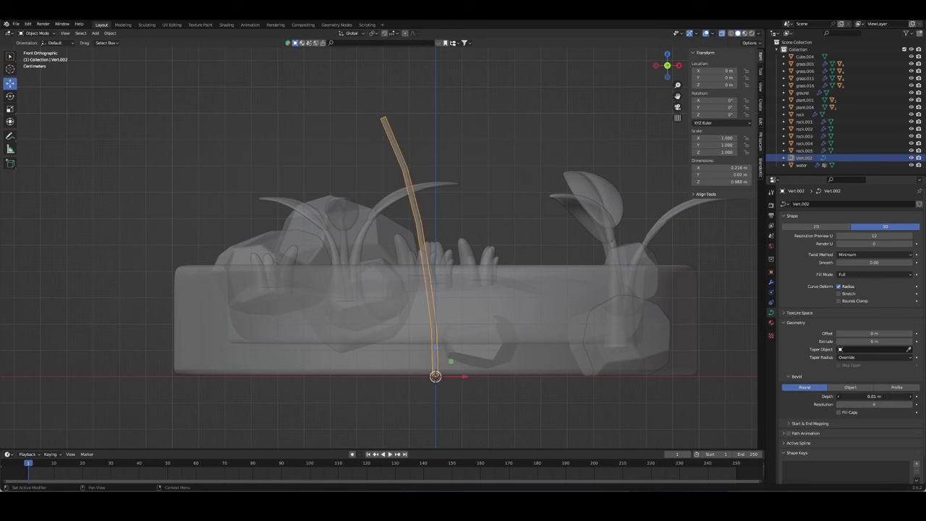
Step: Adjust each stem control point's radius with Alt+S, thinning the upper point to 0.770
{"action": "key", "text": "Tab"}
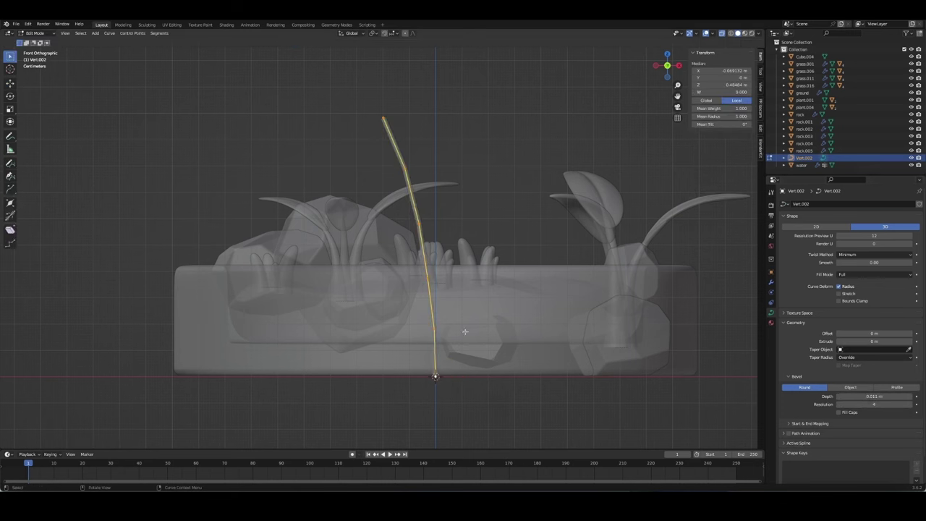
{"action": "left_click", "coordinate": [435, 375]}
{"action": "key", "text": "alt+s"}
{"action": "left_click", "coordinate": [467, 366]}
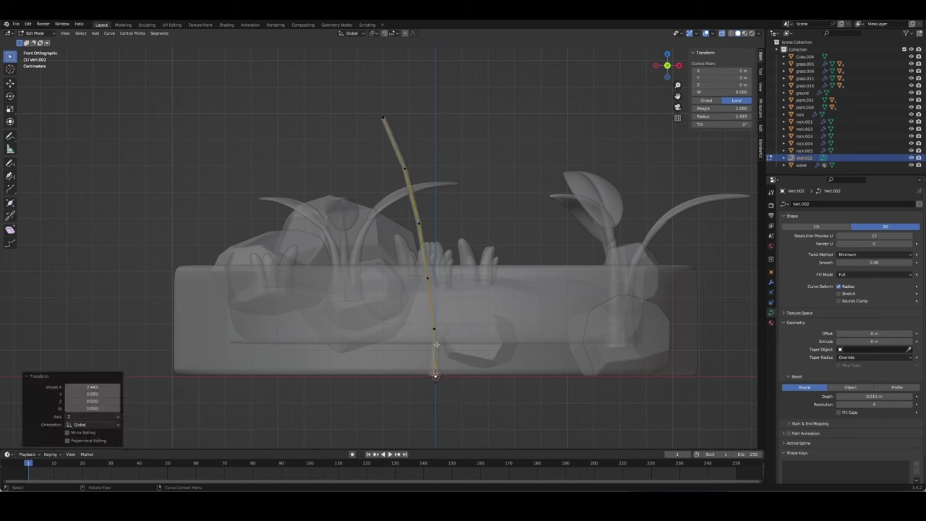
{"action": "key", "text": "alt+s"}
{"action": "left_click", "coordinate": [509, 357]}
{"action": "key", "text": "alt+s"}
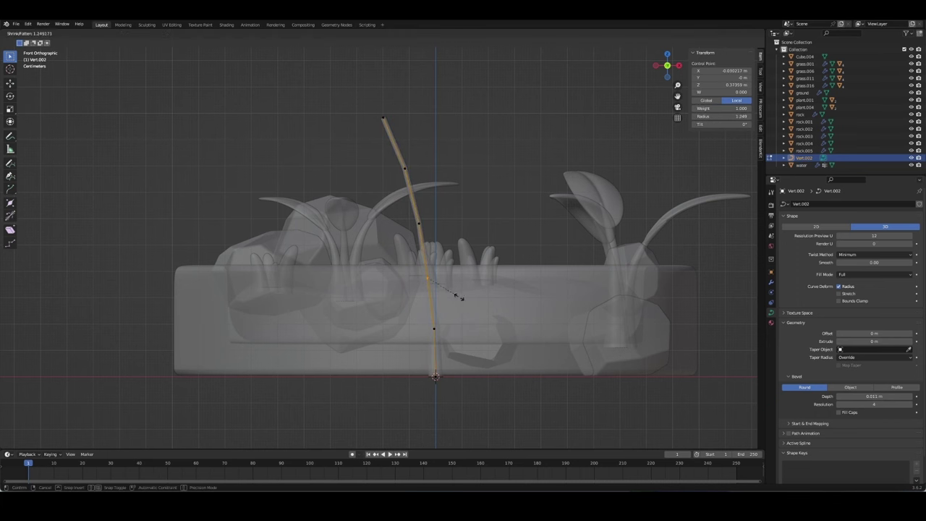
{"action": "left_click", "coordinate": [459, 296]}
{"action": "key", "text": "alt+s"}
{"action": "left_click", "coordinate": [489, 256]}
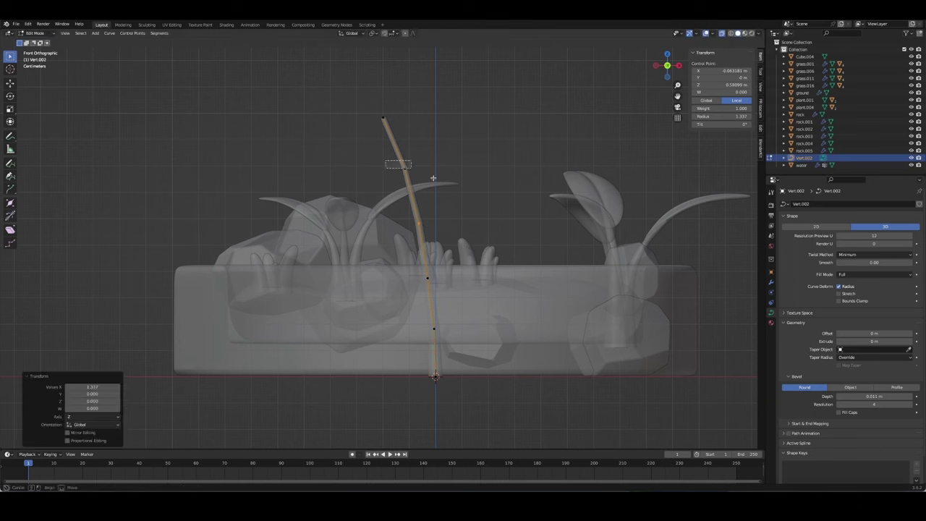
{"action": "key", "text": "alt+s"}
{"action": "left_click", "coordinate": [461, 196]}
{"action": "key", "text": "alt+s"}
{"action": "left_click", "coordinate": [452, 147]}
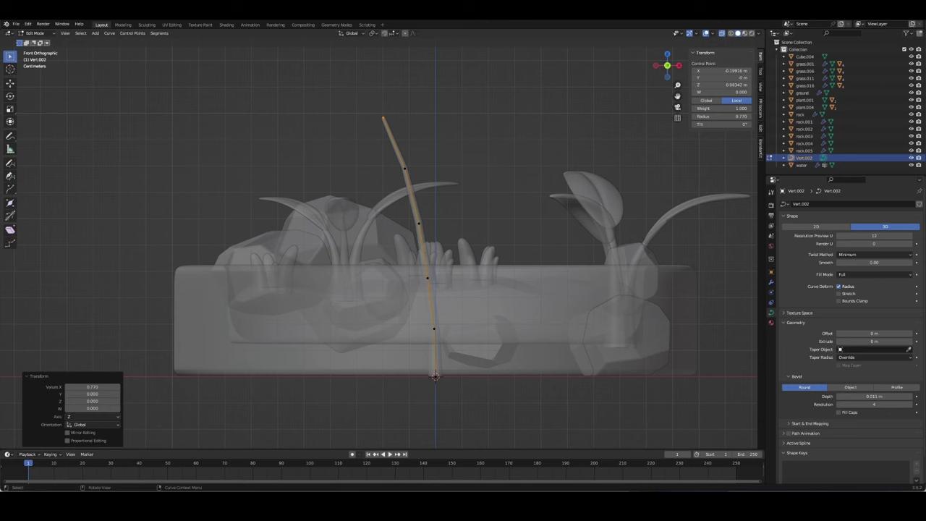
Step: Isolate the stem in front local view, thicken all points, then fatten the base point
{"action": "right_click", "coordinate": [269, 266]}
{"action": "left_click", "coordinate": [508, 175]}
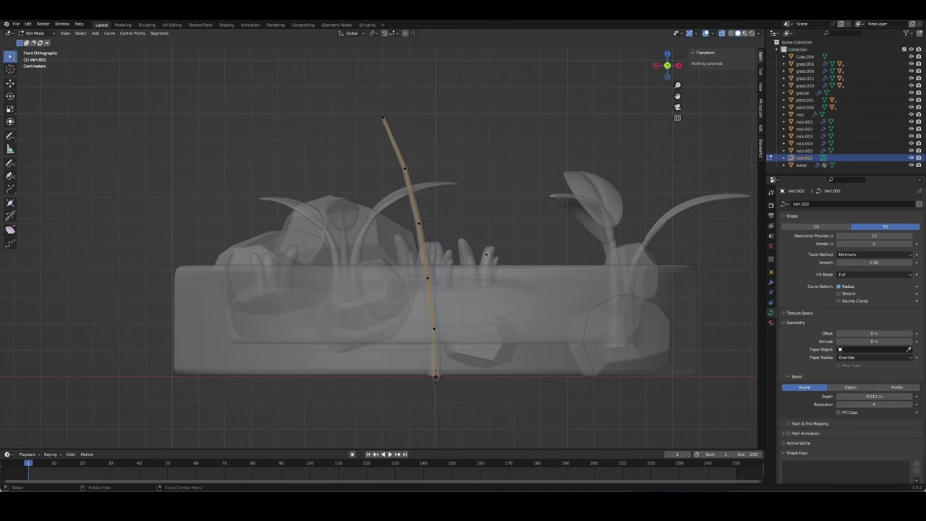
{"action": "middle_click_drag", "start_coordinate": [486, 254], "coordinate": [486, 297]}
{"action": "key", "text": "KP_1"}
{"action": "key", "text": "KP_Divide"}
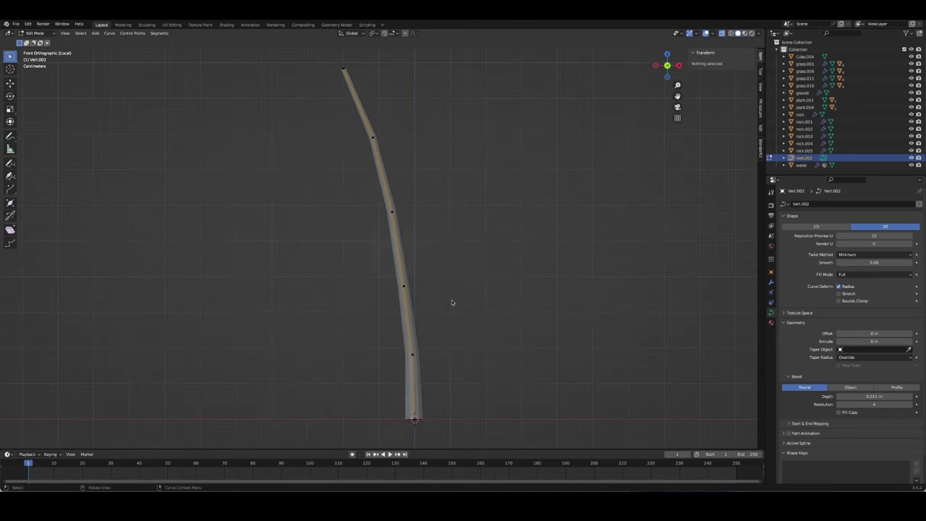
{"action": "scroll", "coordinate": [449, 300], "scroll_direction": "down", "scroll_amount": 2}
{"action": "key", "text": "a"}
{"action": "key", "text": "alt+s"}
{"action": "left_click", "coordinate": [442, 286]}
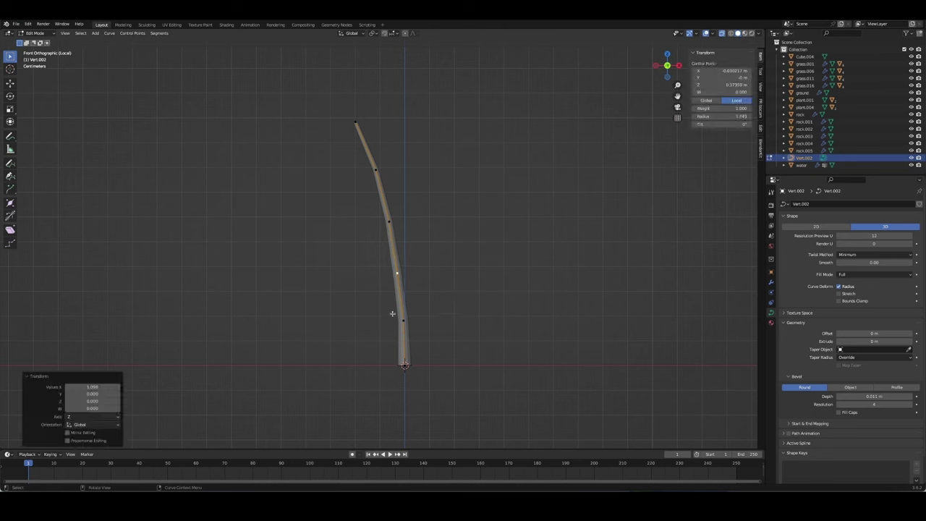
{"action": "key", "text": "alt+s"}
{"action": "left_click", "coordinate": [440, 337]}
{"action": "left_click_drag", "start_coordinate": [393, 355], "coordinate": [444, 393]}
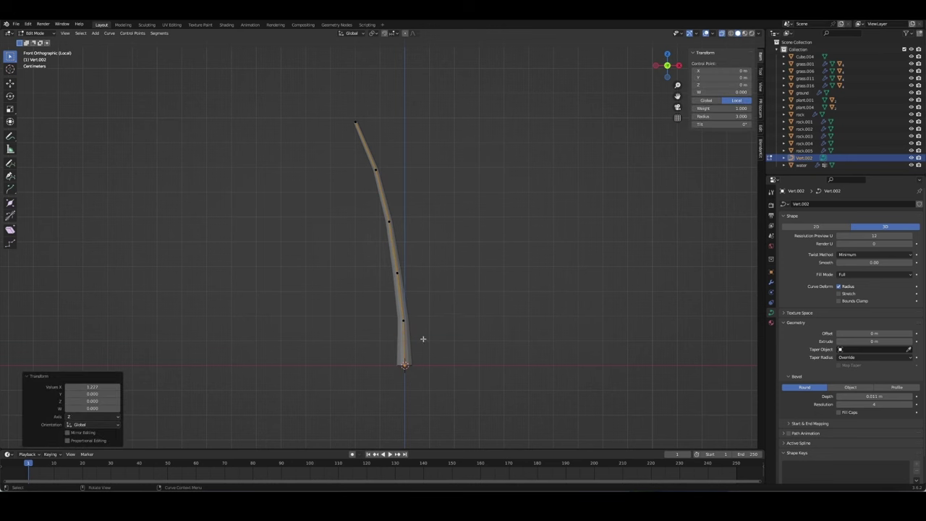
{"action": "key", "text": "alt+s"}
{"action": "left_click", "coordinate": [473, 315]}
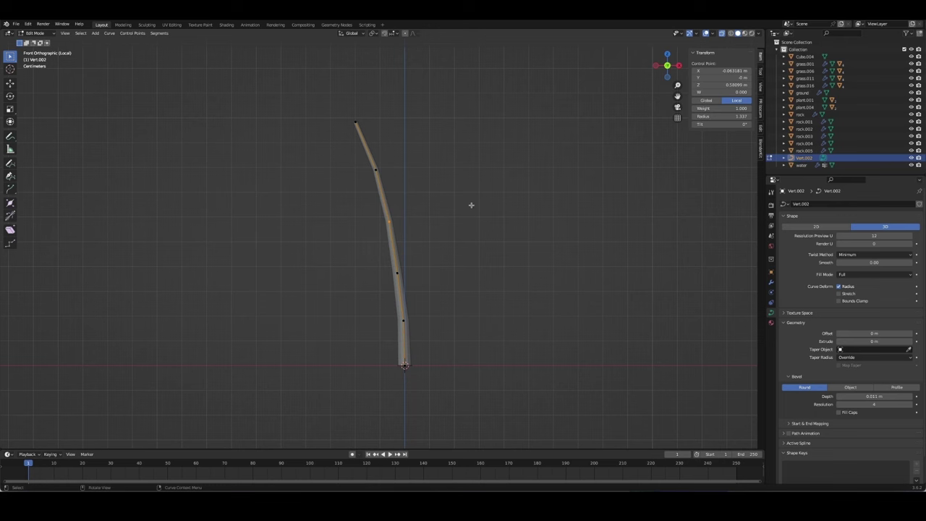
Step: Nudge a stem point to smooth the bend, return to Object Mode and add subdivision smoothing
{"action": "key", "text": "g"}
{"action": "left_click", "coordinate": [462, 201]}
{"action": "left_click", "coordinate": [369, 135]}
{"action": "key", "text": "ctrl+Tab"}
{"action": "left_click", "coordinate": [433, 180]}
{"action": "middle_click_drag", "start_coordinate": [451, 200], "coordinate": [409, 279]}
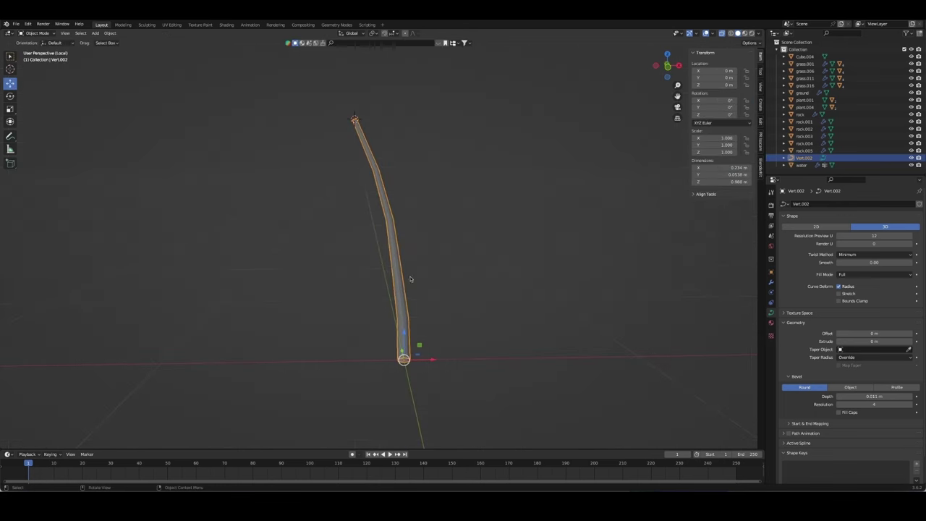
{"action": "mouse_move", "coordinate": [463, 202]}
{"action": "middle_mouse_down"}
{"action": "mouse_move", "coordinate": [502, 237]}
{"action": "mouse_move", "coordinate": [413, 253]}
{"action": "middle_mouse_up"}
{"action": "key", "text": "ctrl+3"}
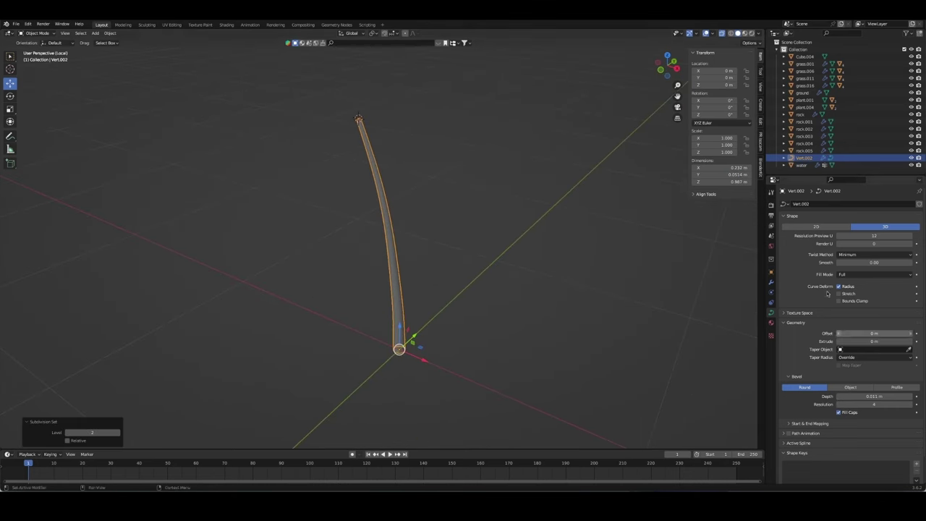
Step: Try applying the stem's Subdivision modifier and review its curve points in Edit Mode
{"action": "left_click", "coordinate": [770, 282]}
{"action": "left_click", "coordinate": [901, 216]}
{"action": "left_click", "coordinate": [878, 231]}
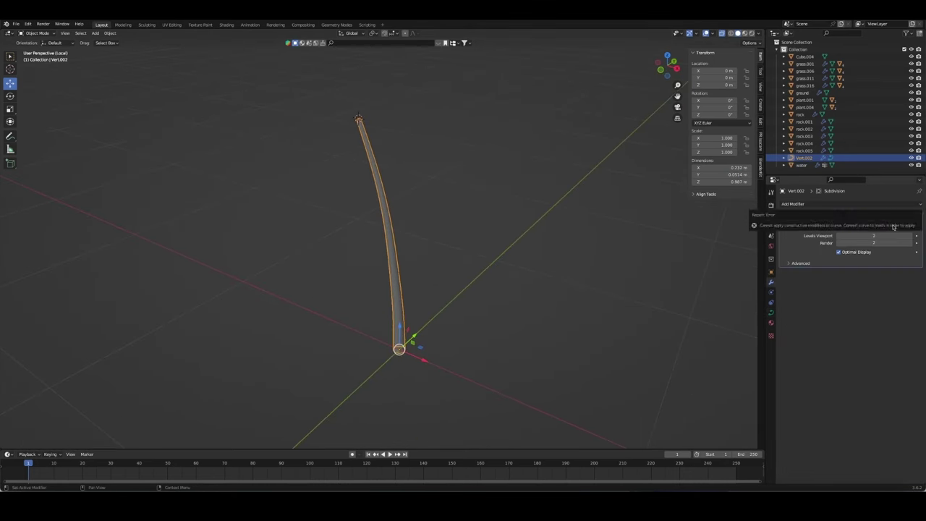
{"action": "key", "text": "Tab"}
{"action": "mouse_move", "coordinate": [476, 243]}
{"action": "middle_mouse_down"}
{"action": "mouse_move", "coordinate": [434, 240]}
{"action": "mouse_move", "coordinate": [522, 262]}
{"action": "mouse_move", "coordinate": [537, 256]}
{"action": "mouse_move", "coordinate": [517, 272]}
{"action": "mouse_move", "coordinate": [477, 269]}
{"action": "middle_mouse_up"}
{"action": "right_click", "coordinate": [397, 244]}
{"action": "left_click", "coordinate": [398, 244]}
{"action": "key", "text": "Tab"}
{"action": "key", "text": "alt+a"}
Step: Save lake.blend, then add a Round Cube mesh and isolate it in local view
{"action": "key", "text": "ctrl+s"}
{"action": "key", "text": "KP_Divide"}
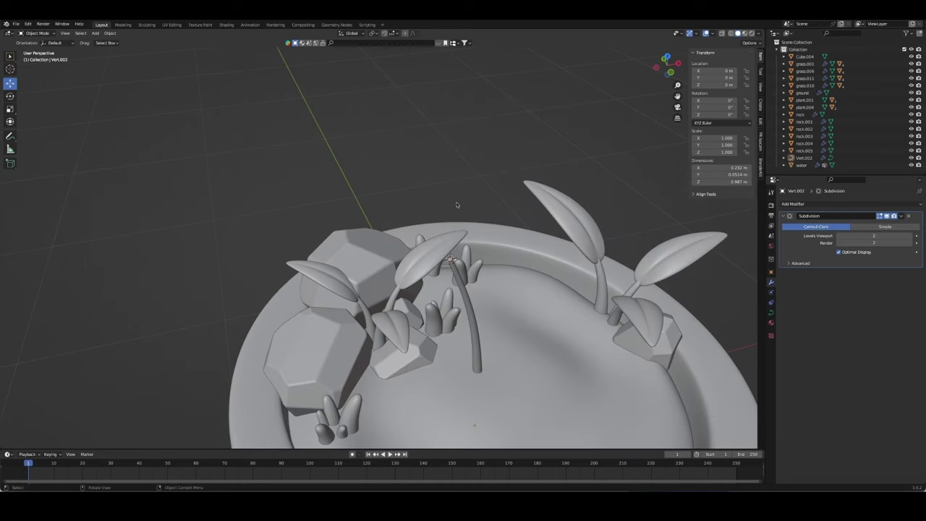
{"action": "middle_click_drag", "start_coordinate": [456, 205], "coordinate": [405, 181]}
{"action": "key", "text": "shift+a"}
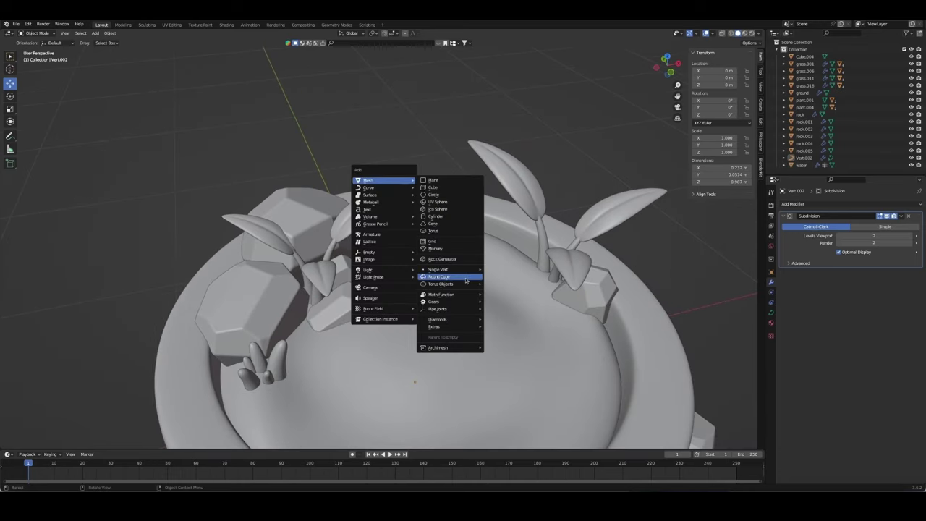
{"action": "left_click", "coordinate": [438, 276]}
{"action": "key", "text": "KP_Divide"}
Step: Shape the round cube into a low-poly sphere and shrink it, then delete it
{"action": "left_click_drag", "start_coordinate": [51, 270], "coordinate": [66, 260]}
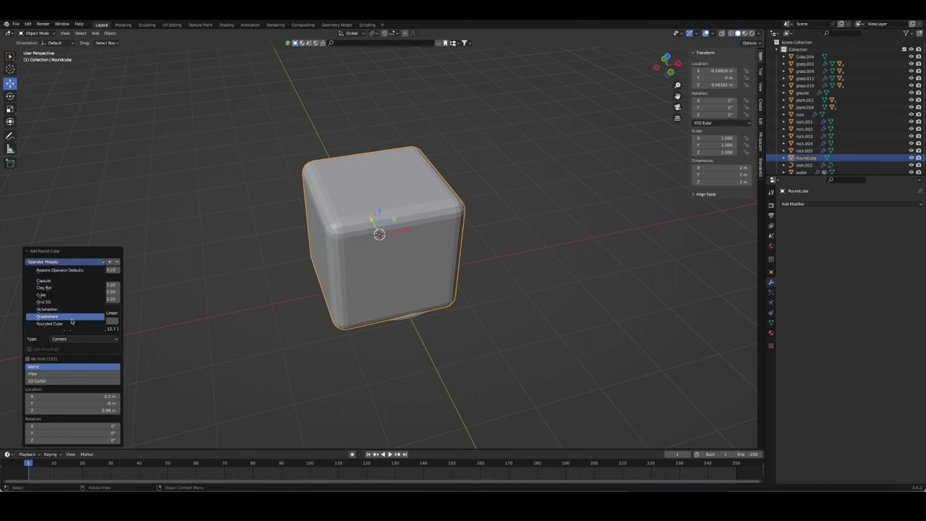
{"action": "left_click", "coordinate": [29, 321]}
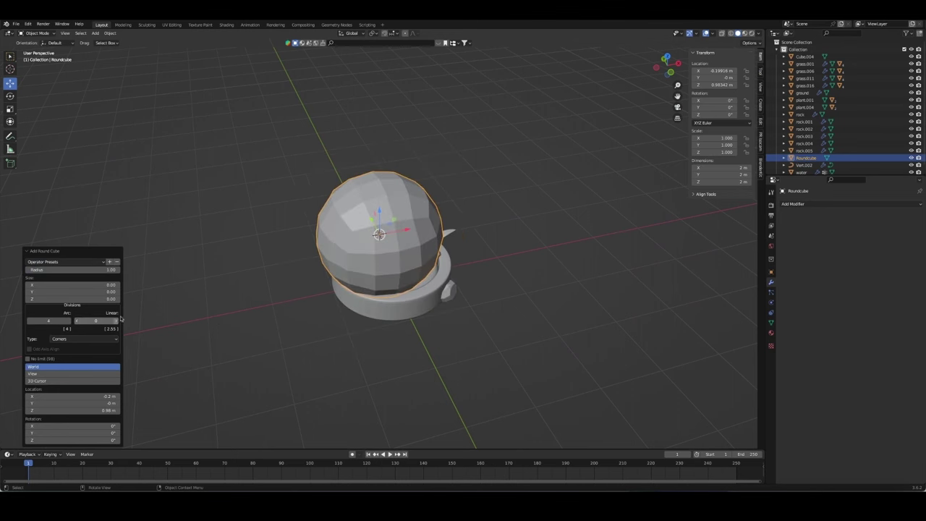
{"action": "left_click", "coordinate": [201, 308]}
{"action": "key", "text": "KP_1"}
{"action": "key", "text": "a"}
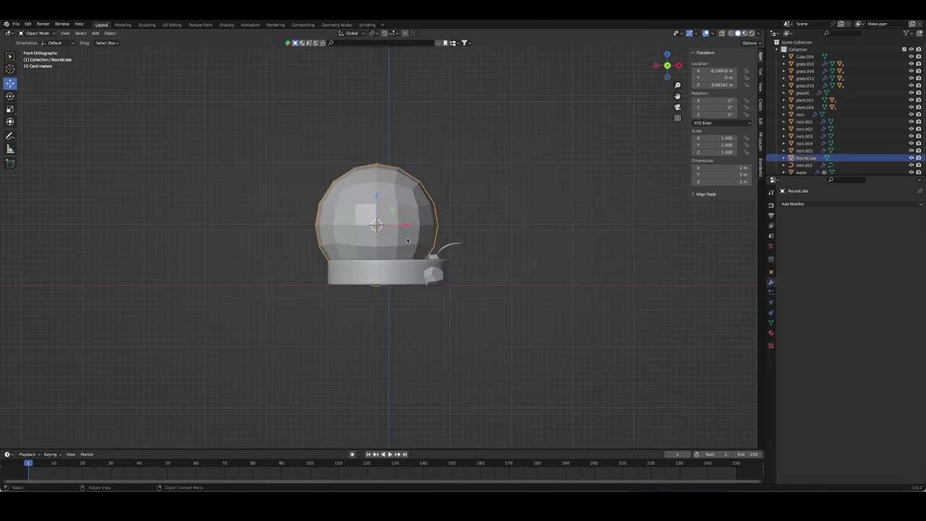
{"action": "key", "text": "Tab"}
{"action": "key", "text": "s"}
{"action": "key", "text": "Return"}
{"action": "key", "text": "KP_Decimal"}
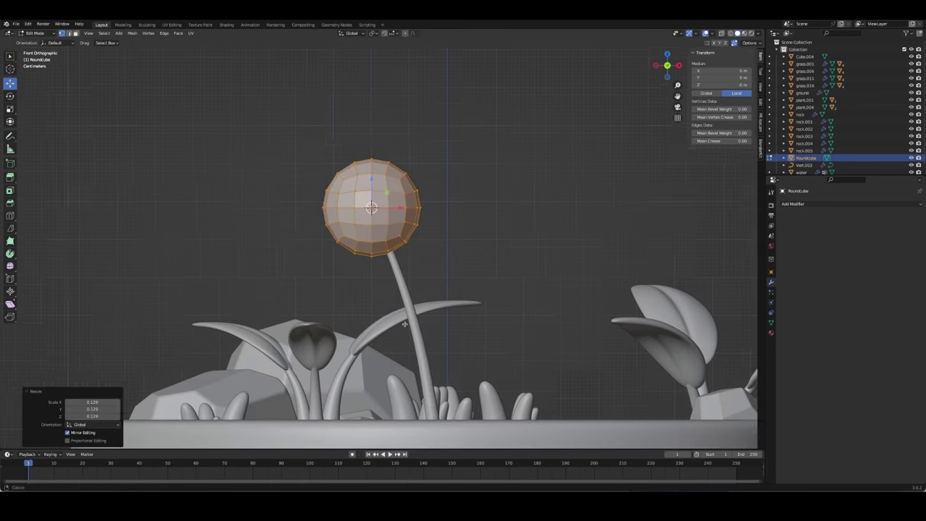
{"action": "key", "text": "Tab"}
{"action": "key", "text": "Tab"}
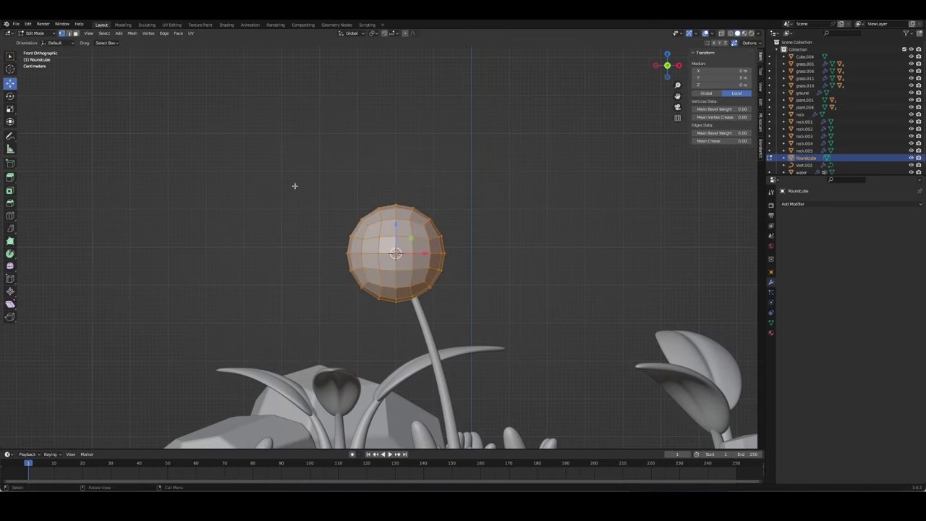
{"action": "key", "text": "Tab"}
{"action": "key", "text": "Delete"}
Step: Add a new Round Cube and scale it down in Edit Mode onto the stem top
{"action": "key", "text": "shift+a"}
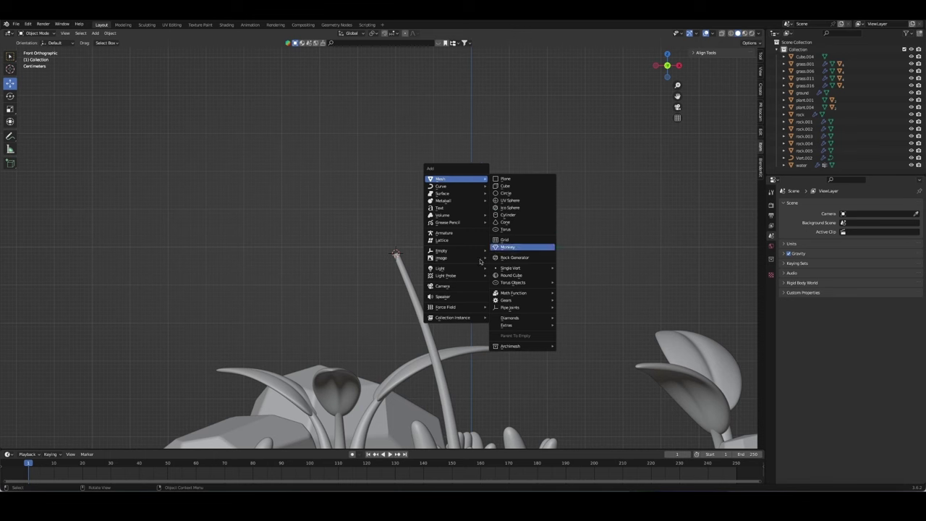
{"action": "left_click", "coordinate": [511, 276]}
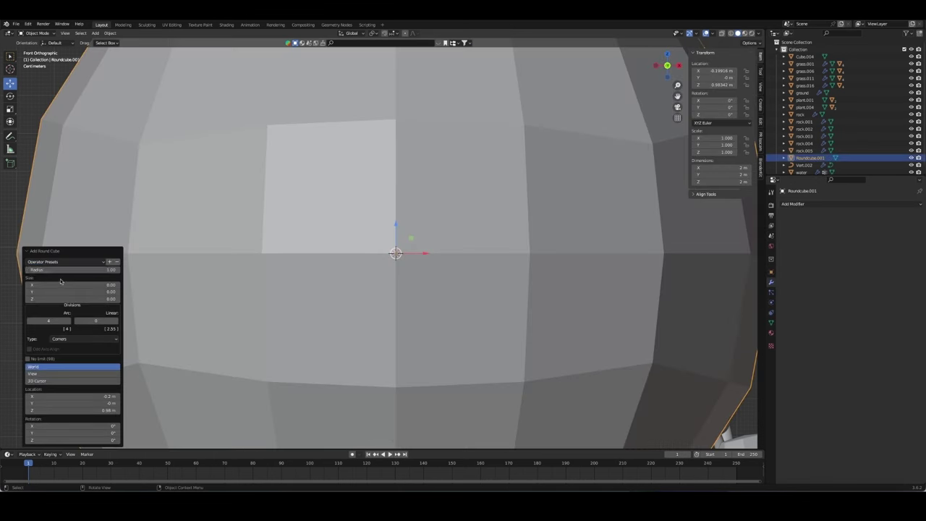
{"action": "scroll", "coordinate": [405, 239], "scroll_direction": "down", "scroll_amount": 3}
{"action": "scroll", "coordinate": [405, 239], "scroll_direction": "down", "scroll_amount": 5}
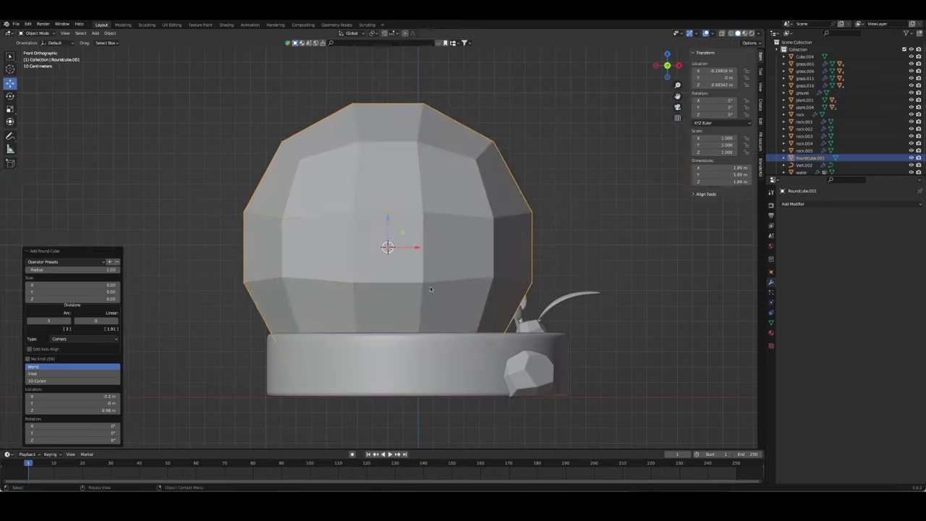
{"action": "key", "text": "Tab"}
{"action": "key", "text": "s"}
{"action": "left_click", "coordinate": [427, 253]}
{"action": "scroll", "coordinate": [433, 265], "scroll_direction": "up", "scroll_amount": 3}
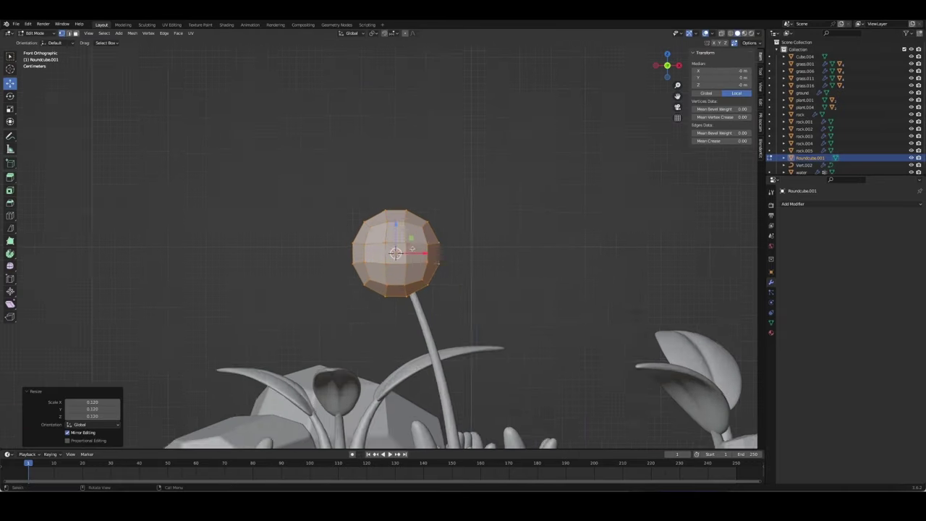
{"action": "scroll", "coordinate": [432, 266], "scroll_direction": "up", "scroll_amount": 3}
{"action": "key", "text": "Tab"}
{"action": "key", "text": "Tab"}
Step: Add a centred loop cut around the sphere's middle
{"action": "key", "text": "ctrl+r"}
{"action": "left_click", "coordinate": [421, 263]}
{"action": "right_click", "coordinate": [421, 263]}
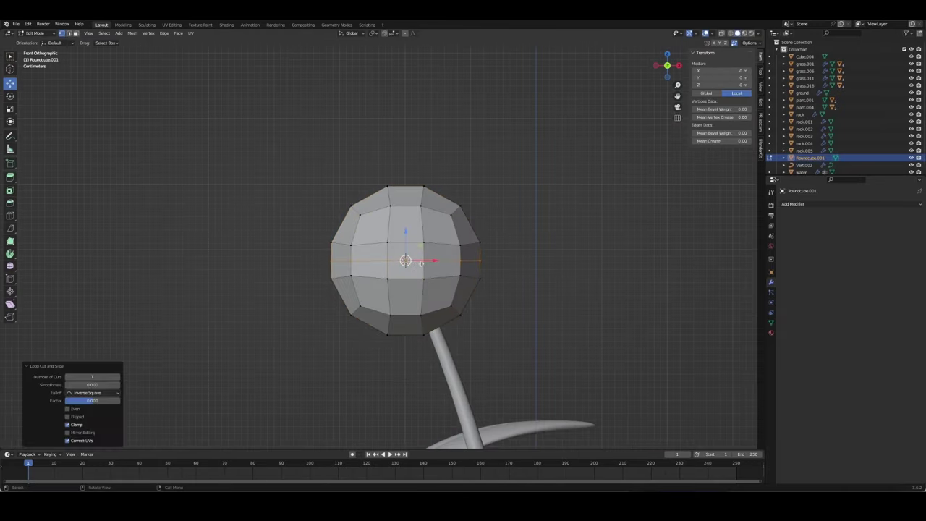
{"action": "key", "text": "3"}
{"action": "left_click_drag", "start_coordinate": [271, 145], "coordinate": [533, 255]}
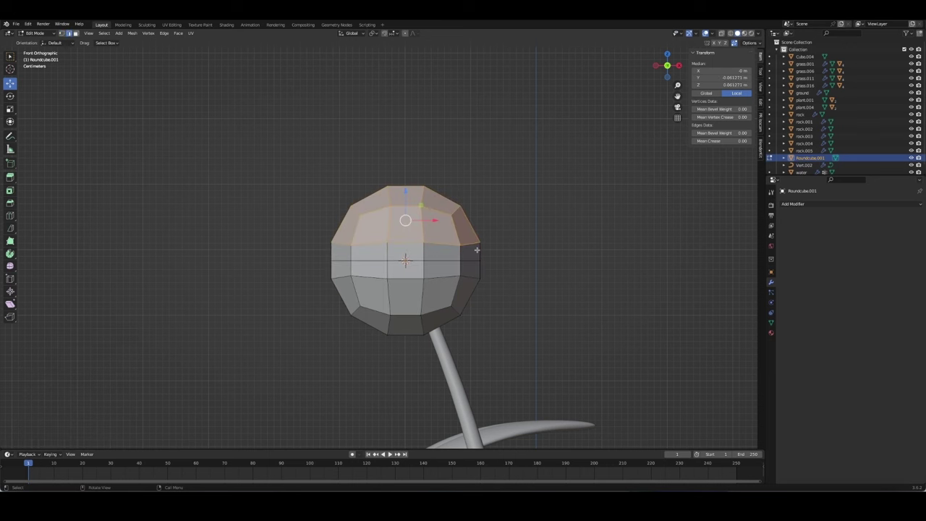
{"action": "key", "text": "ctrl+KP_Add"}
{"action": "key", "text": "g"}
{"action": "key", "text": "Escape"}
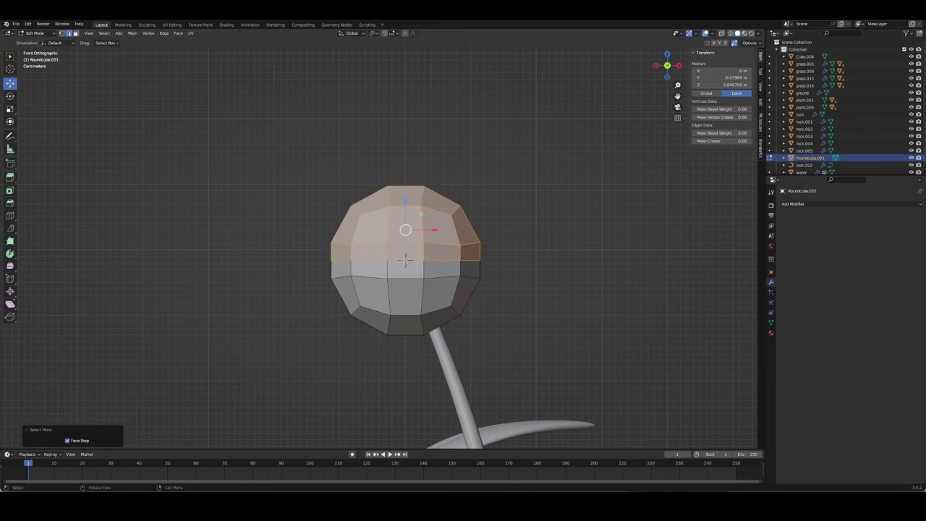
{"action": "left_click", "coordinate": [308, 269]}
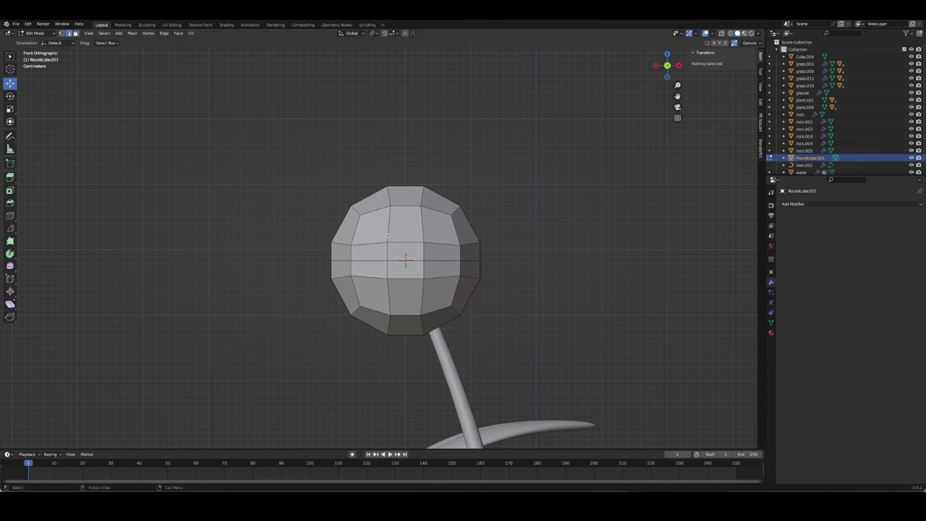
Step: Rip the sphere at the middle loop and lift the top cap straight up along Z
{"action": "left_click", "coordinate": [454, 261], "text": "alt"}
{"action": "key", "text": "v"}
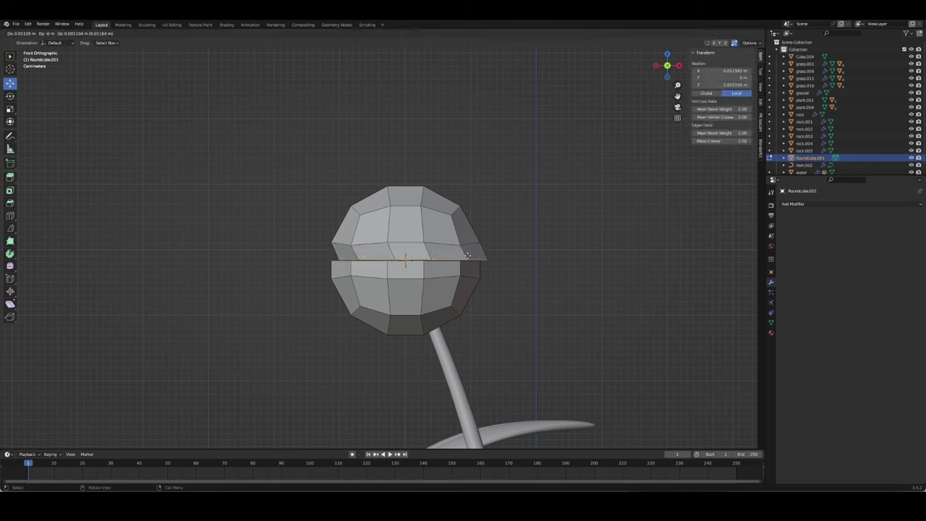
{"action": "key", "text": "Escape"}
{"action": "left_click_drag", "start_coordinate": [305, 143], "coordinate": [524, 250]}
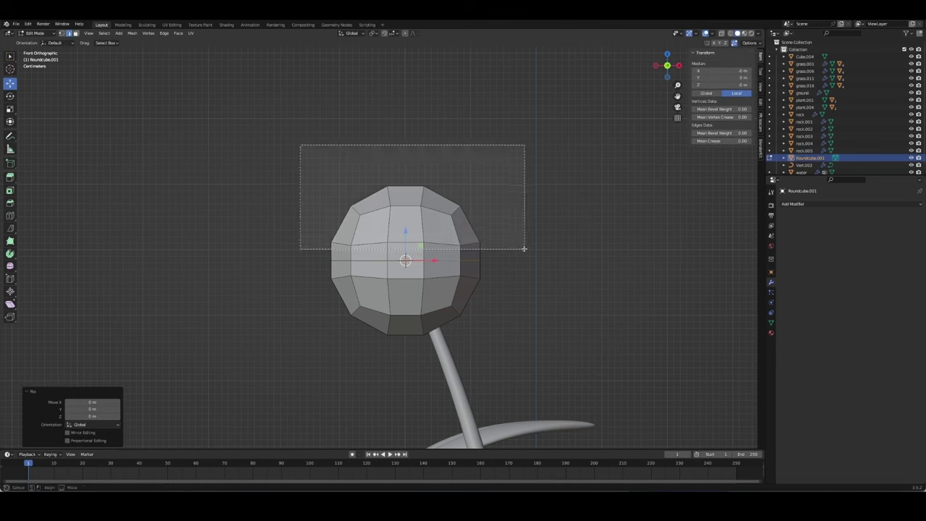
{"action": "key", "text": "y"}
{"action": "key", "text": "g"}
{"action": "key", "text": "z"}
{"action": "left_click", "coordinate": [437, 144]}
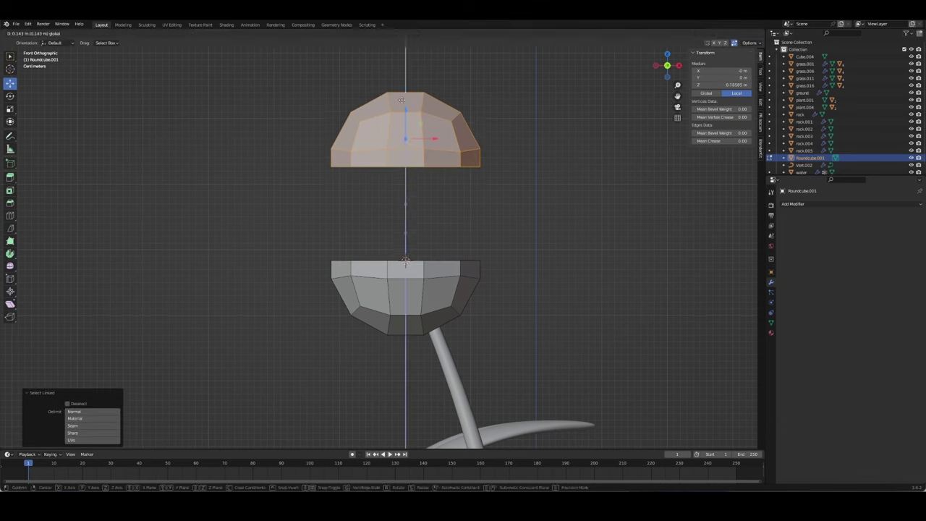
{"action": "scroll", "coordinate": [437, 145], "scroll_direction": "down", "scroll_amount": 2}
{"action": "scroll", "coordinate": [436, 184], "scroll_direction": "down", "scroll_amount": 2}
{"action": "key", "text": "g"}
{"action": "key", "text": "z"}
{"action": "left_click", "coordinate": [434, 190]}
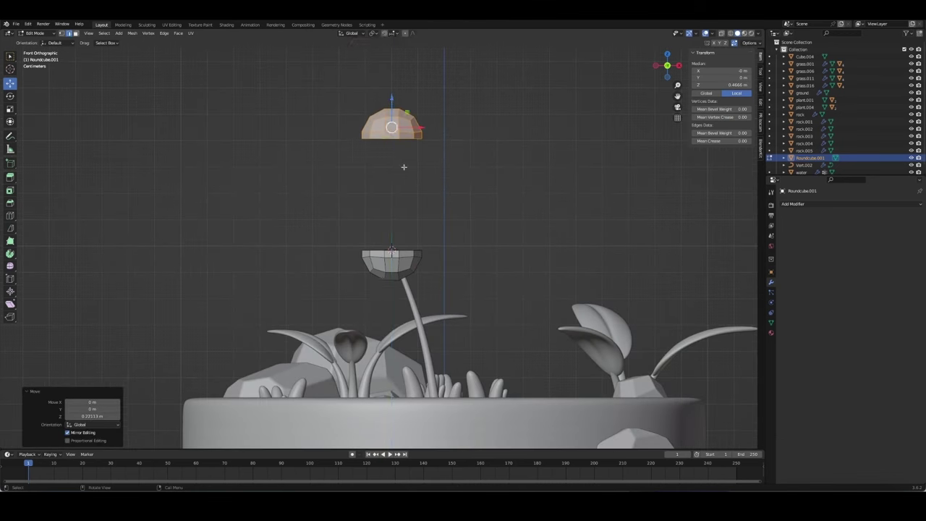
Step: Bridge Edge Loops between the two halves to form the capsule, then leave Edit Mode
{"action": "mouse_move", "coordinate": [434, 190]}
{"action": "middle_mouse_down"}
{"action": "mouse_move", "coordinate": [425, 204]}
{"action": "mouse_move", "coordinate": [437, 213]}
{"action": "middle_mouse_up"}
{"action": "right_click", "coordinate": [410, 138]}
{"action": "mouse_move", "coordinate": [389, 127]}
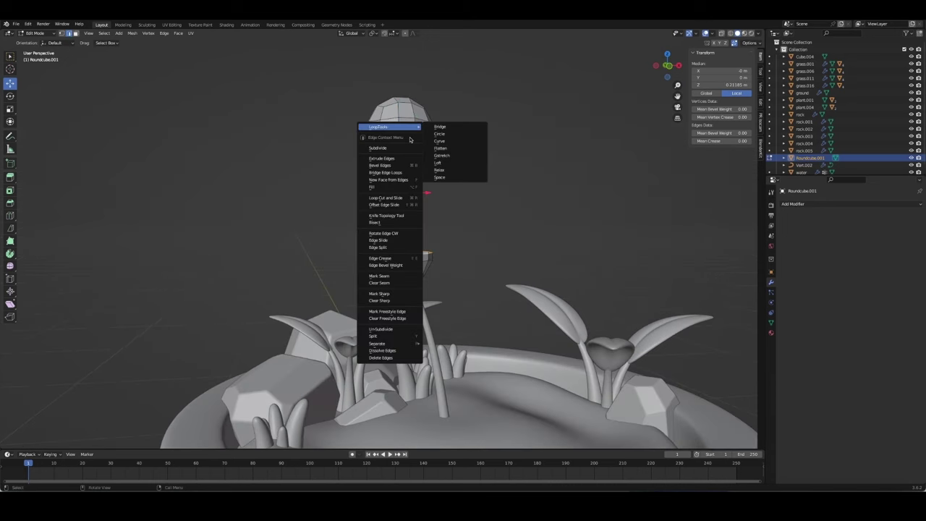
{"action": "left_click", "coordinate": [386, 172]}
{"action": "mouse_move", "coordinate": [387, 172]}
{"action": "middle_mouse_down"}
{"action": "mouse_move", "coordinate": [520, 212]}
{"action": "mouse_move", "coordinate": [497, 228]}
{"action": "middle_mouse_up"}
{"action": "key", "text": "Tab"}
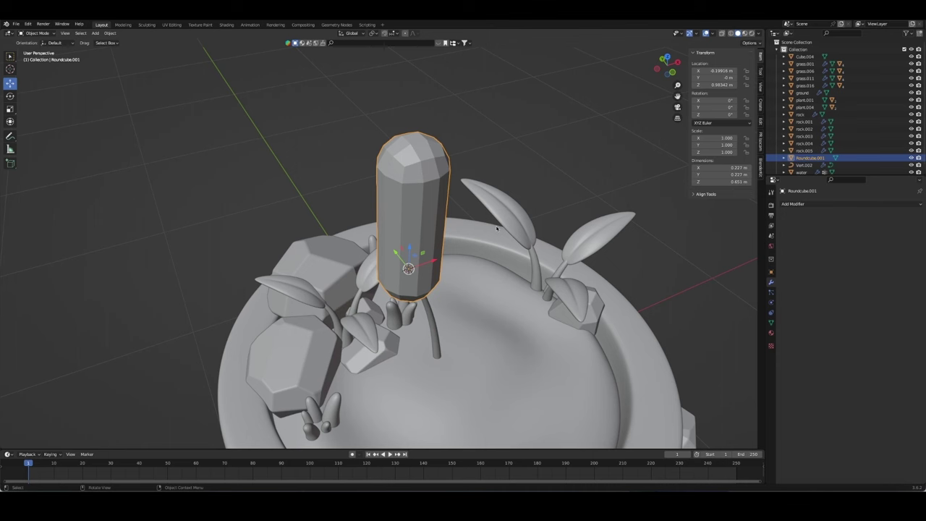
Step: Add subdivision smoothing to the capsule and Shade Smooth it
{"action": "middle_click_drag", "start_coordinate": [183, 243], "coordinate": [401, 193]}
{"action": "key", "text": "alt+a"}
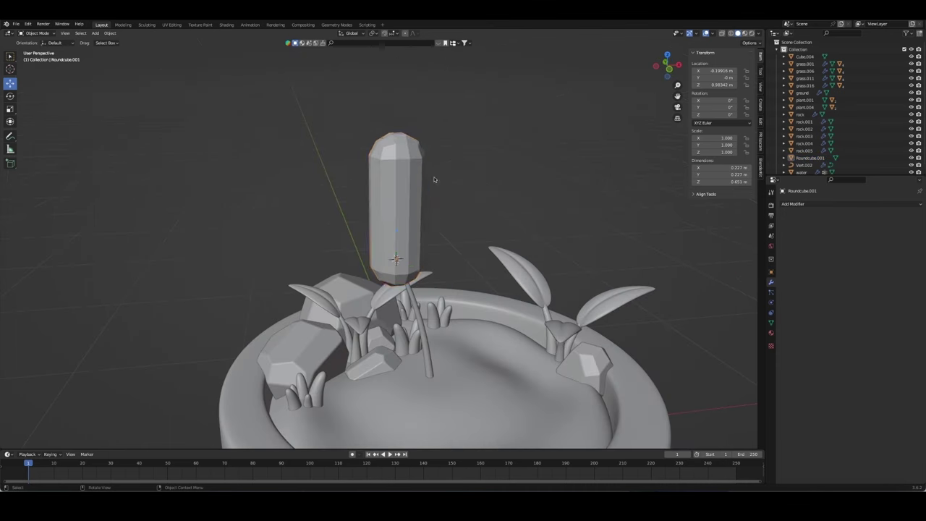
{"action": "key", "text": "ctrl+1"}
{"action": "right_click", "coordinate": [444, 189]}
{"action": "left_click", "coordinate": [444, 189]}
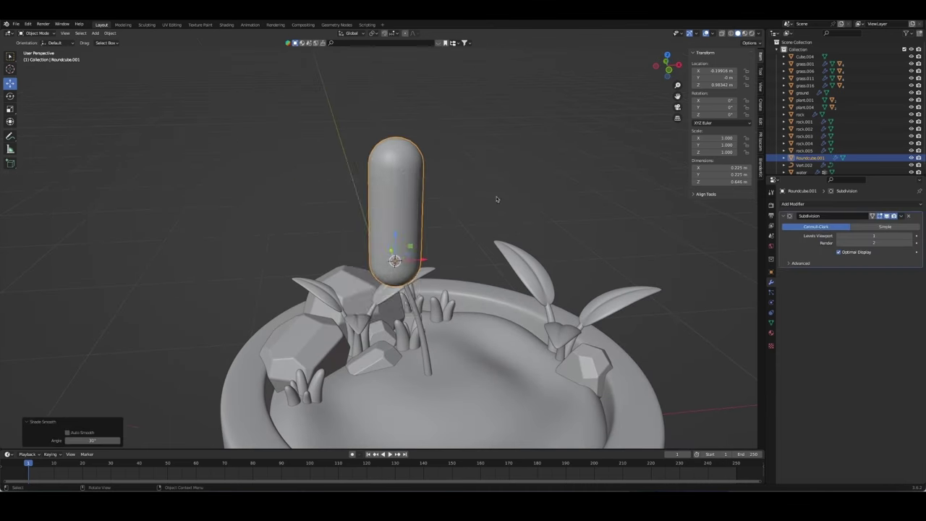
Step: In front view, tilt the capsule about -21.5° and scale it to 0.52
{"action": "key", "text": "KP_1"}
{"action": "key", "text": "alt+z"}
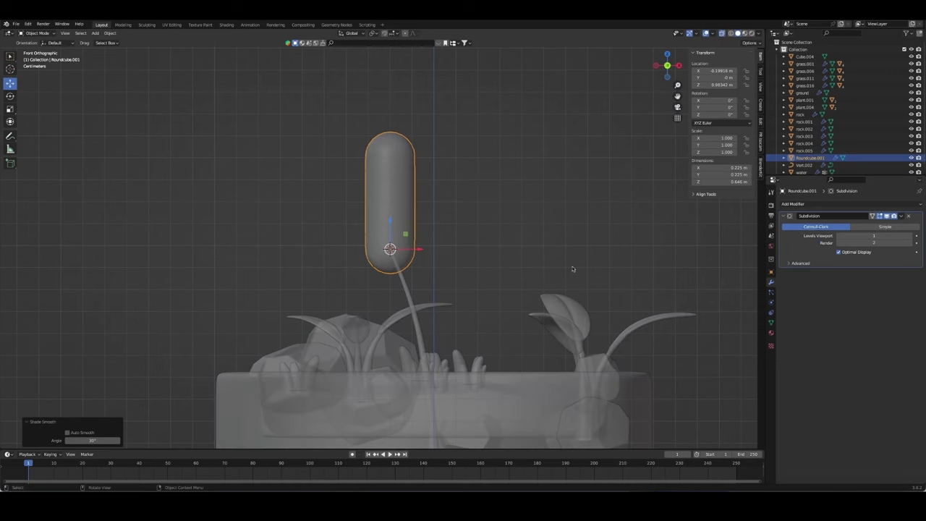
{"action": "key", "text": "r"}
{"action": "left_click", "coordinate": [537, 186]}
{"action": "key", "text": "s"}
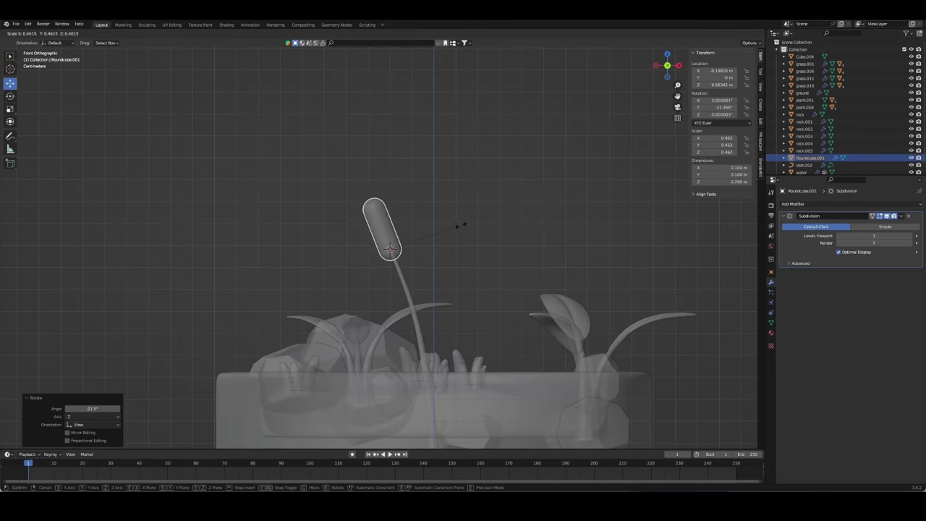
{"action": "left_click", "coordinate": [469, 224]}
{"action": "mouse_move", "coordinate": [457, 221]}
{"action": "middle_mouse_down"}
{"action": "mouse_move", "coordinate": [478, 261]}
{"action": "mouse_move", "coordinate": [574, 248]}
{"action": "mouse_move", "coordinate": [420, 255]}
{"action": "mouse_move", "coordinate": [429, 289]}
{"action": "middle_mouse_up"}
{"action": "key", "text": "alt+z"}
Step: Enter Edit Mode on the capsule and bring up the Snap menu
{"action": "key", "text": "Tab"}
{"action": "scroll", "coordinate": [420, 255], "scroll_direction": "up", "scroll_amount": 3}
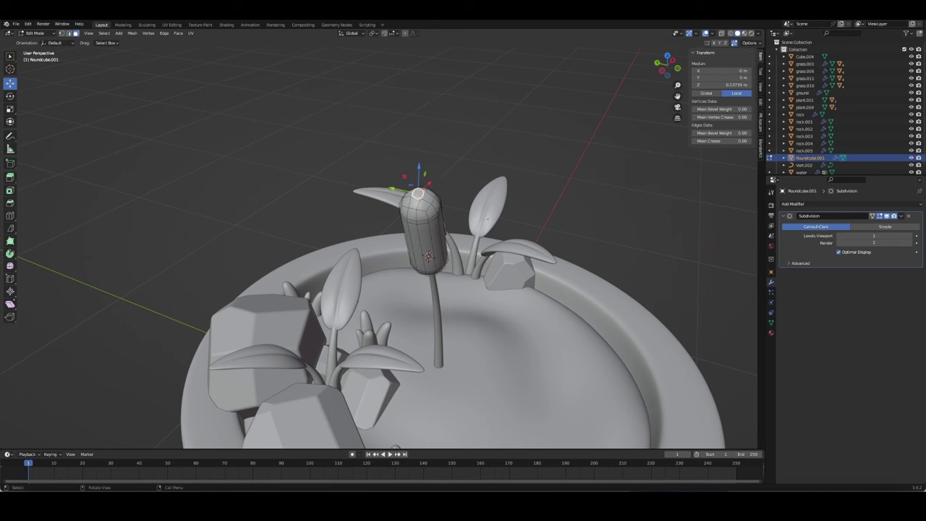
{"action": "key", "text": "shift+s"}
Step: Add a tiny round cube scaled 0.043 at the cattail tip with level 2 subdivision
{"action": "left_click", "coordinate": [448, 250]}
{"action": "key", "text": "Tab"}
{"action": "key", "text": "shift+a"}
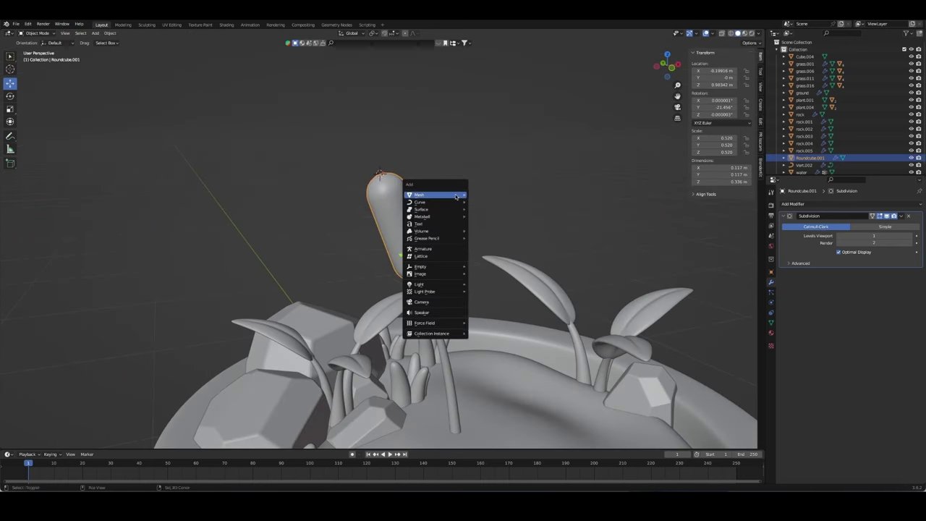
{"action": "left_click", "coordinate": [492, 291]}
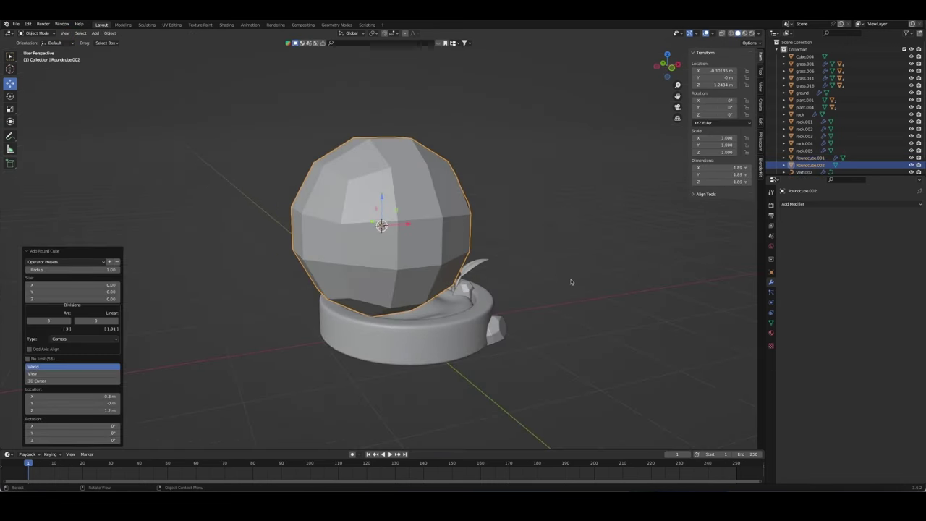
{"action": "type", "text": "s.043"}
{"action": "key", "text": "Return"}
{"action": "scroll", "coordinate": [483, 275], "scroll_direction": "up", "scroll_amount": 5}
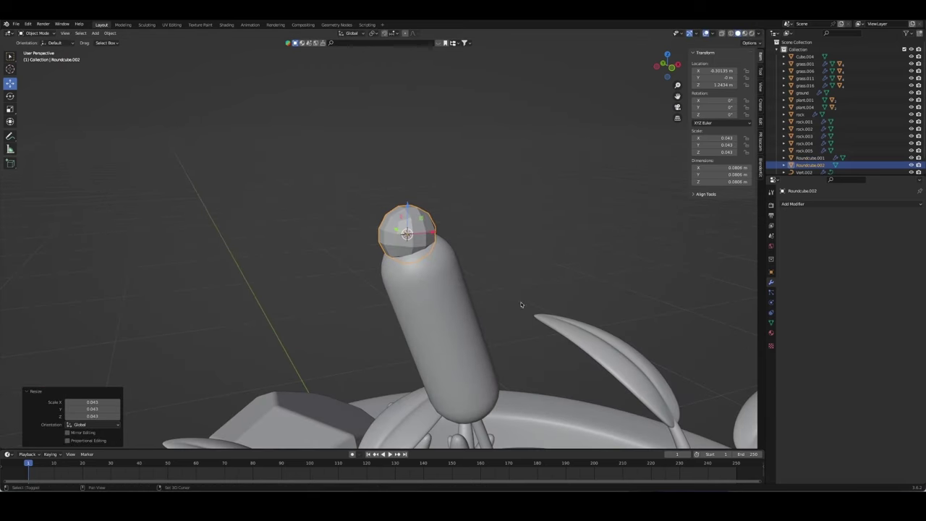
{"action": "key", "text": "s"}
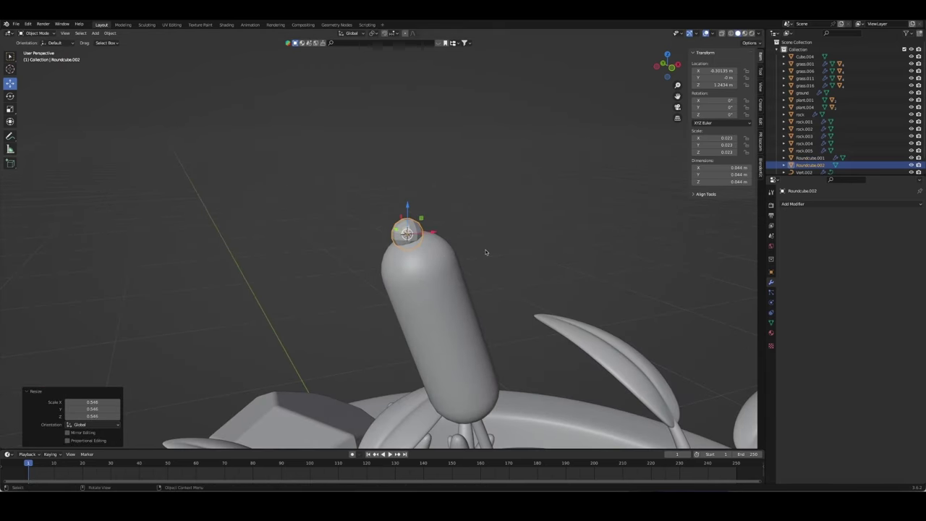
{"action": "key", "text": "ctrl+2"}
Step: Shade both the cattail head capsule and the tip ball smooth
{"action": "left_click", "coordinate": [419, 260]}
{"action": "right_click", "coordinate": [416, 261]}
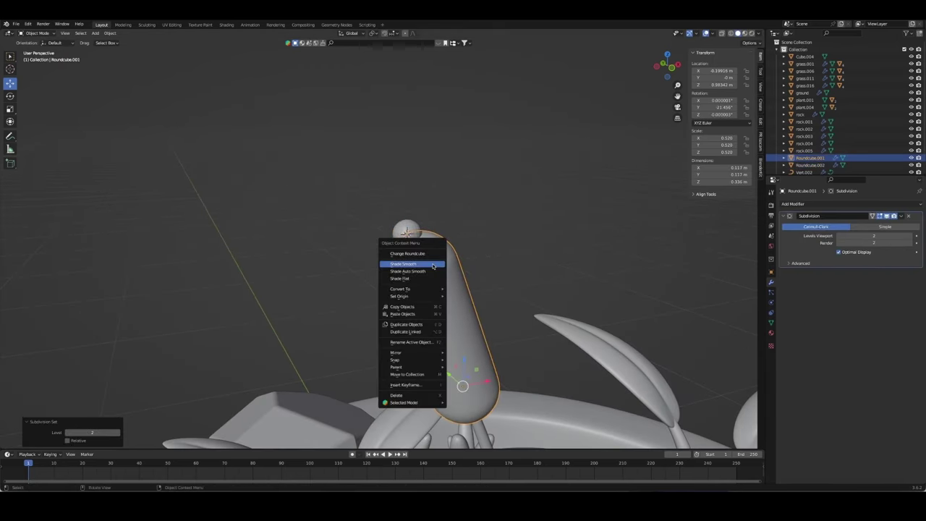
{"action": "left_click", "coordinate": [409, 259]}
{"action": "left_click", "coordinate": [406, 231]}
{"action": "right_click", "coordinate": [407, 231]}
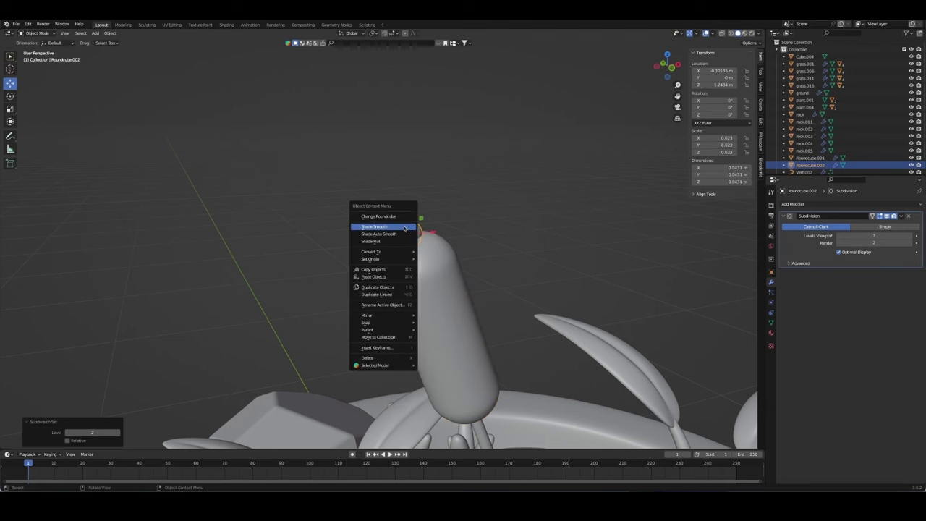
{"action": "left_click", "coordinate": [405, 225]}
{"action": "left_click", "coordinate": [490, 238]}
{"action": "mouse_move", "coordinate": [490, 239]}
{"action": "middle_mouse_down"}
{"action": "mouse_move", "coordinate": [527, 268]}
{"action": "mouse_move", "coordinate": [523, 283]}
{"action": "mouse_move", "coordinate": [550, 289]}
{"action": "mouse_move", "coordinate": [553, 275]}
{"action": "middle_mouse_up"}
{"action": "scroll", "coordinate": [526, 268], "scroll_direction": "down", "scroll_amount": 3}
{"action": "scroll", "coordinate": [553, 275], "scroll_direction": "down", "scroll_amount": 2}
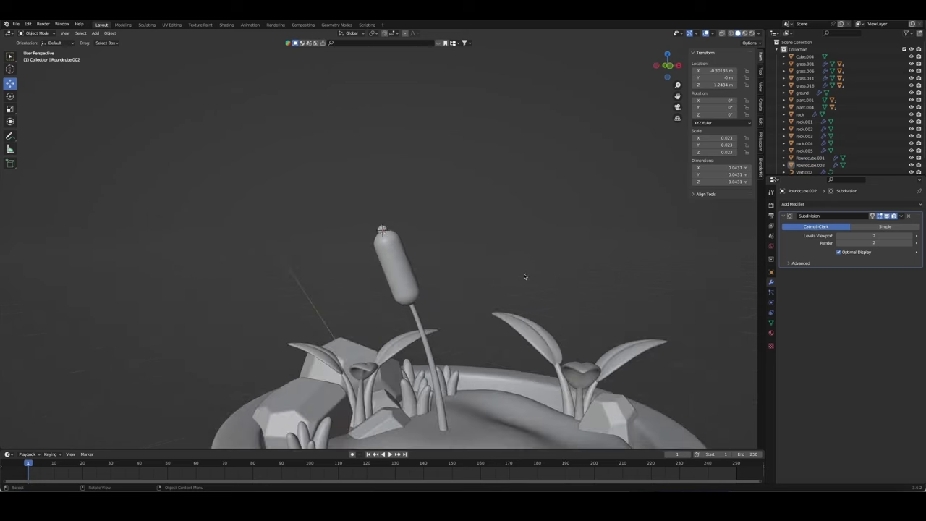
{"action": "left_click", "coordinate": [407, 279]}
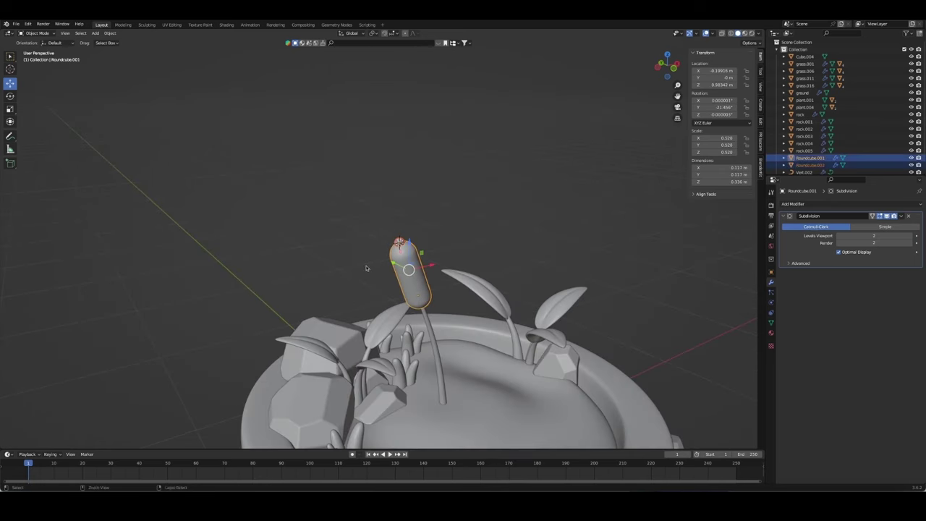
Step: Adjust the Vert.002 stem curve's thickness in Edit Mode with Shrink/Fatten
{"action": "left_click", "coordinate": [431, 340]}
{"action": "middle_click_drag", "start_coordinate": [430, 339], "coordinate": [456, 342]}
{"action": "key", "text": "Tab"}
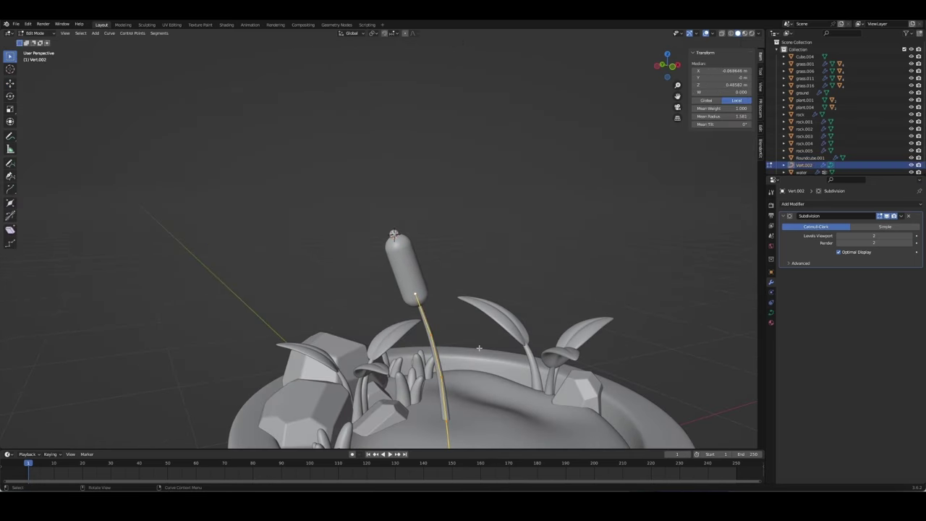
{"action": "left_click", "coordinate": [568, 352]}
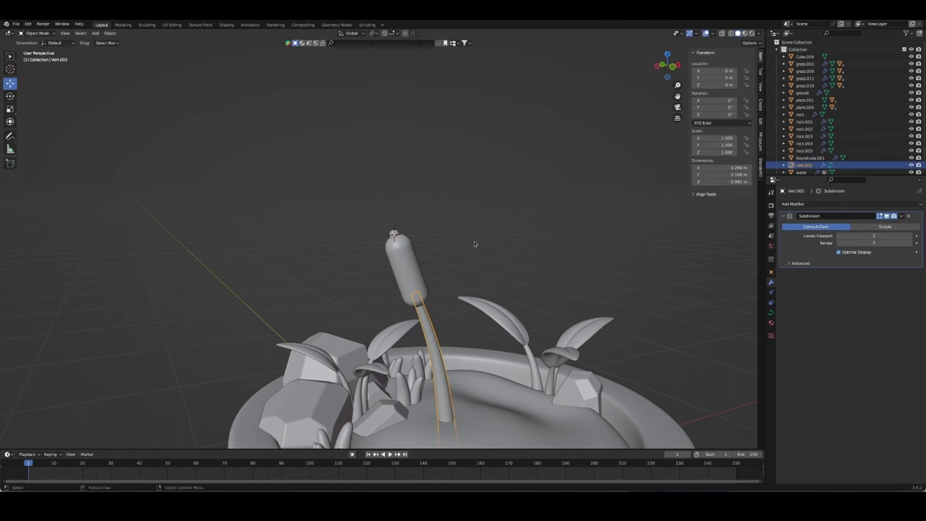
{"action": "middle_click_drag", "start_coordinate": [475, 243], "coordinate": [583, 324]}
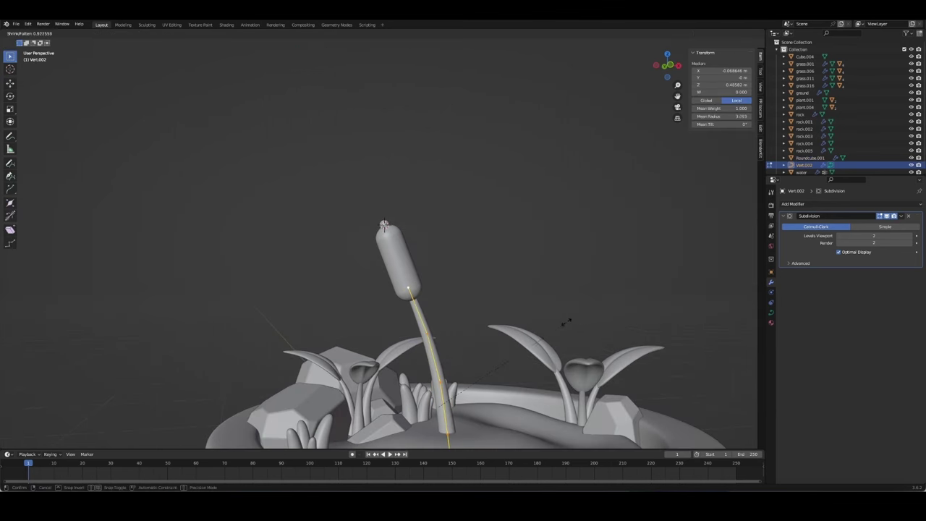
{"action": "left_click", "coordinate": [538, 327]}
{"action": "key", "text": "Tab"}
Step: Parent the cattail head Roundcube.001 to the Vert.002 stem using Ctrl+P > Object
{"action": "key", "text": "KP_1"}
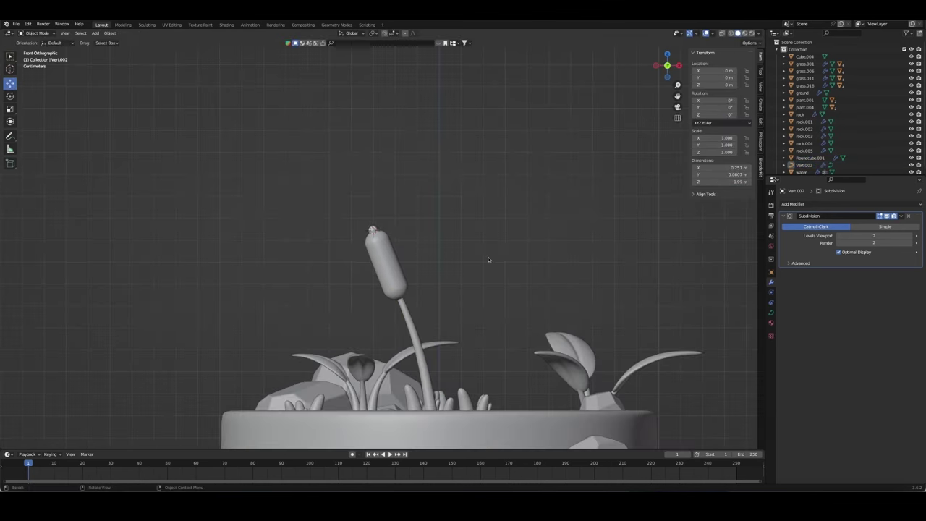
{"action": "middle_click_drag", "start_coordinate": [488, 260], "coordinate": [483, 242]}
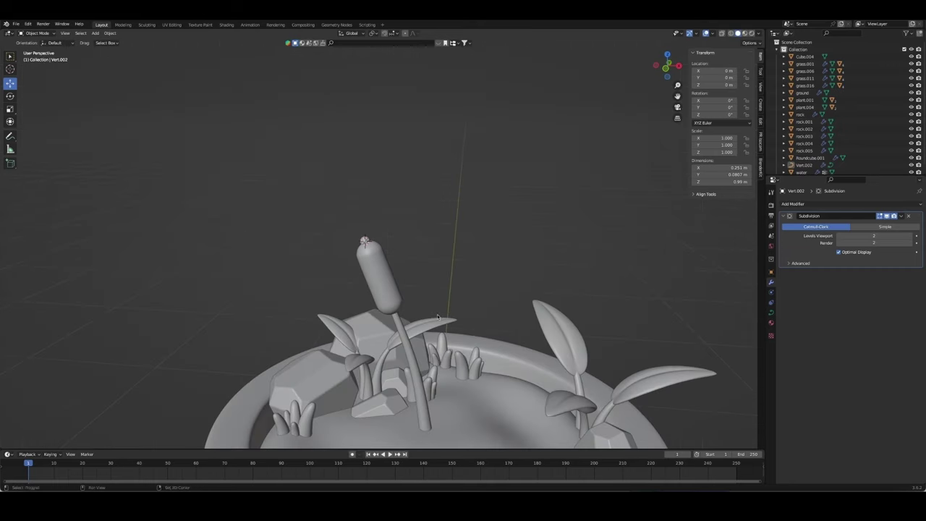
{"action": "key", "text": "grave"}
{"action": "middle_click_drag", "start_coordinate": [483, 242], "coordinate": [441, 246]}
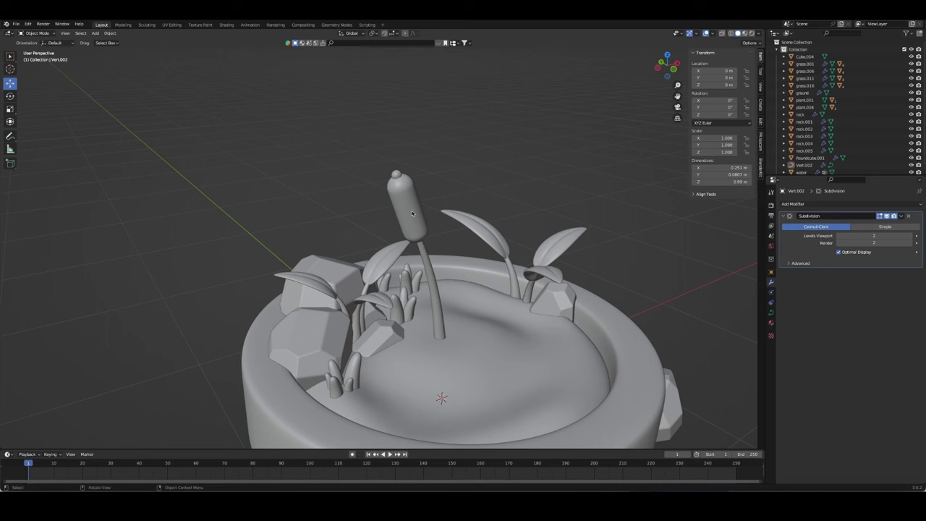
{"action": "left_click", "coordinate": [419, 246], "text": "shift"}
{"action": "key", "text": "ctrl+p"}
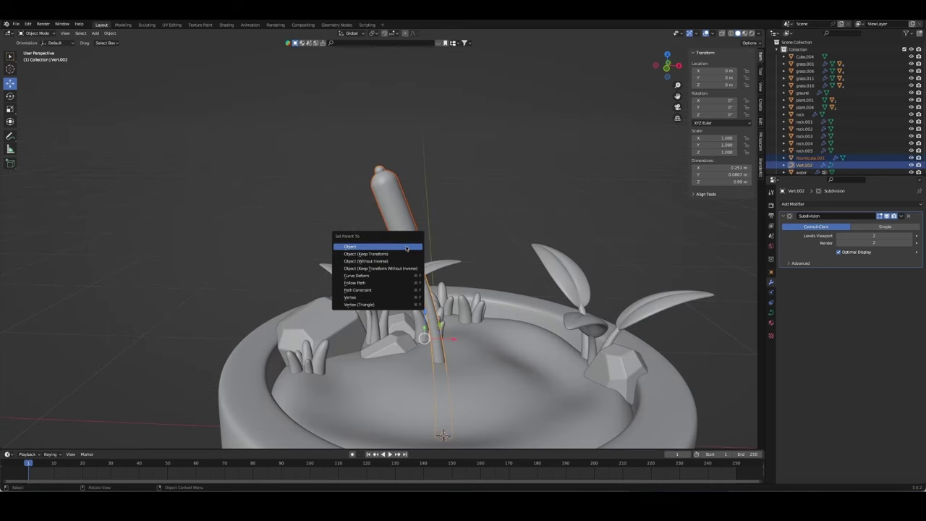
{"action": "left_click", "coordinate": [406, 248]}
{"action": "middle_click_drag", "start_coordinate": [434, 390], "coordinate": [437, 417]}
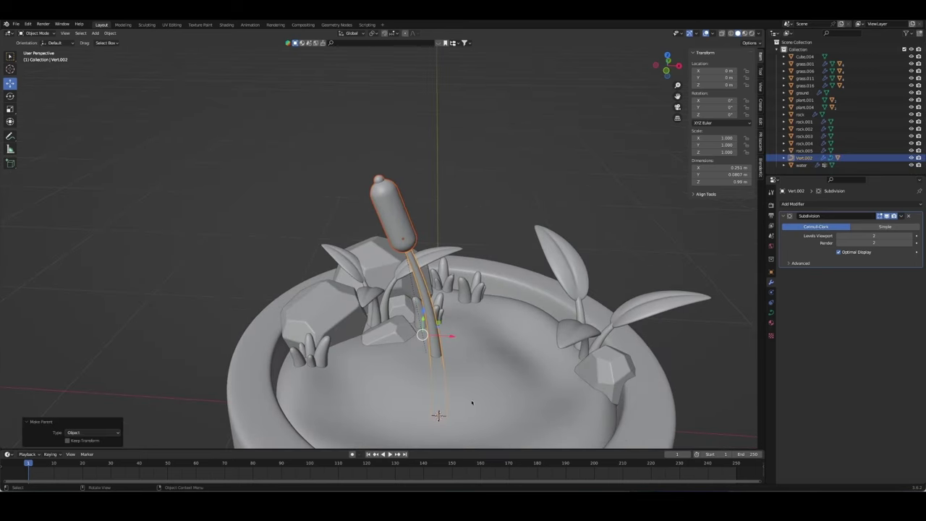
{"action": "left_click", "coordinate": [581, 372]}
{"action": "middle_click_drag", "start_coordinate": [582, 372], "coordinate": [394, 229]}
{"action": "left_click", "coordinate": [394, 229]}
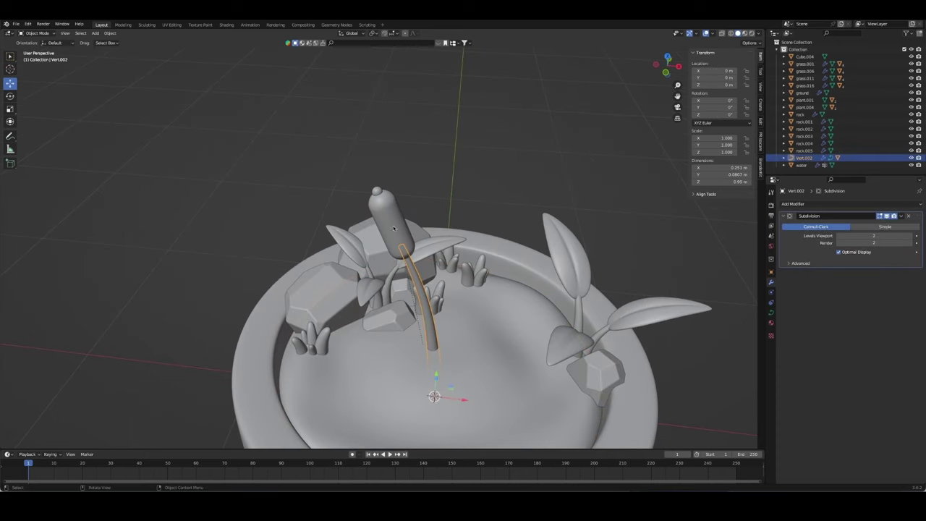
Step: Make a Z-rotated linked copy of the cattail, then delete it
{"action": "key", "text": "alt+d"}
{"action": "key", "text": "Escape"}
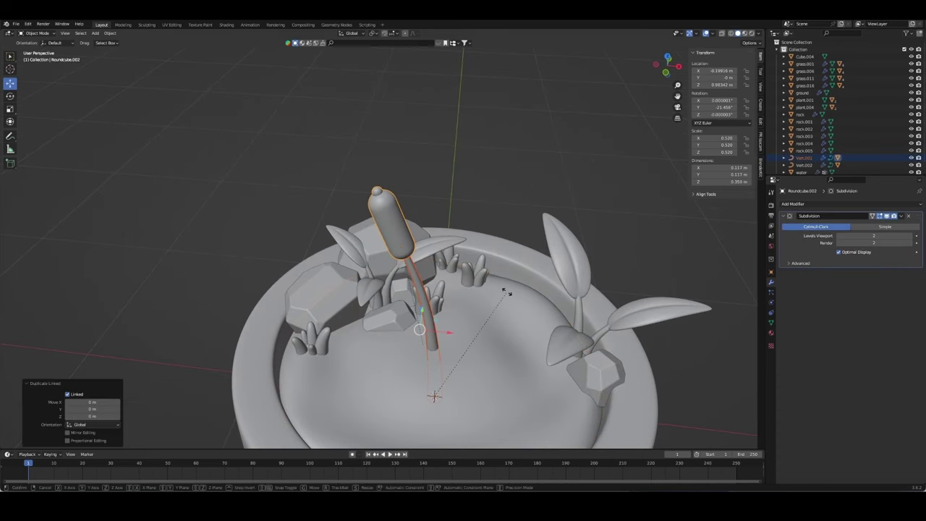
{"action": "key", "text": "r"}
{"action": "key", "text": "z"}
{"action": "left_click", "coordinate": [448, 409]}
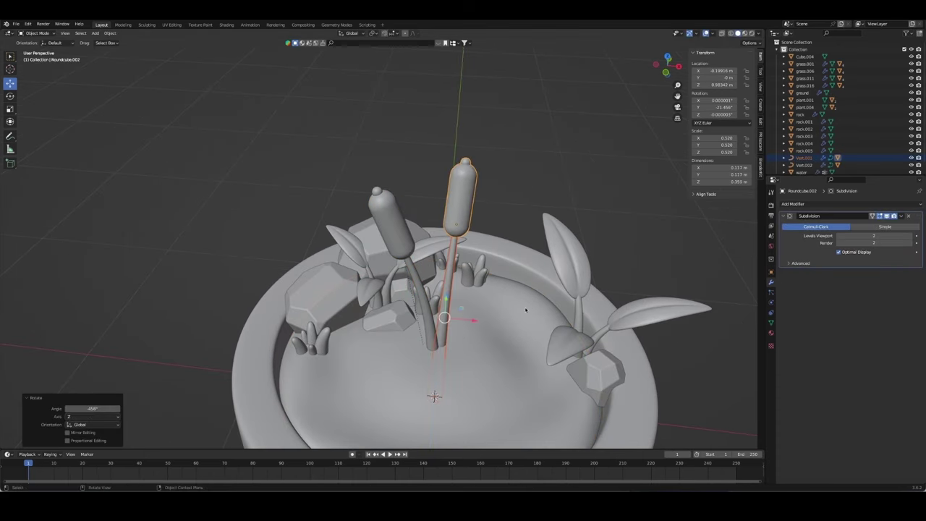
{"action": "middle_click_drag", "start_coordinate": [449, 409], "coordinate": [454, 262]}
{"action": "key", "text": "Delete"}
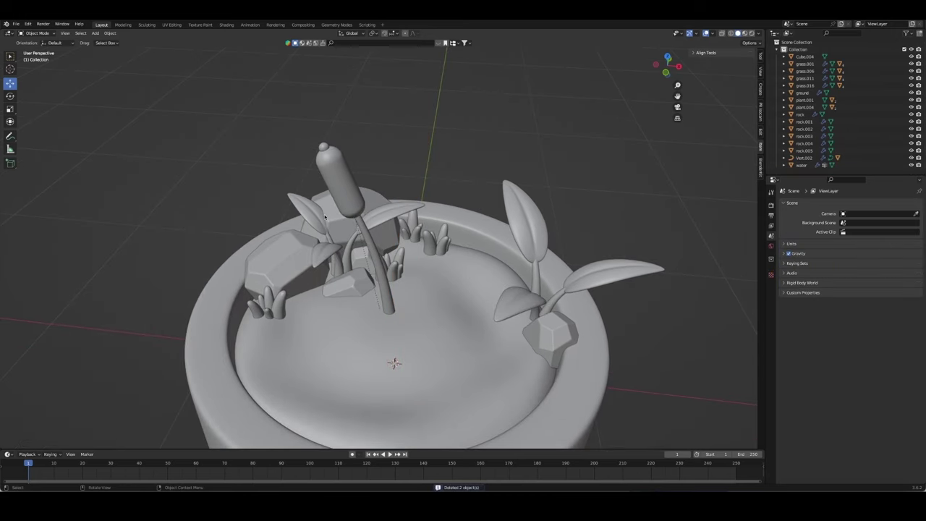
Step: Try adding an edge loop to the cattail head mesh, then cancel it
{"action": "left_click", "coordinate": [342, 185]}
{"action": "key", "text": "Tab"}
{"action": "right_click", "coordinate": [504, 193]}
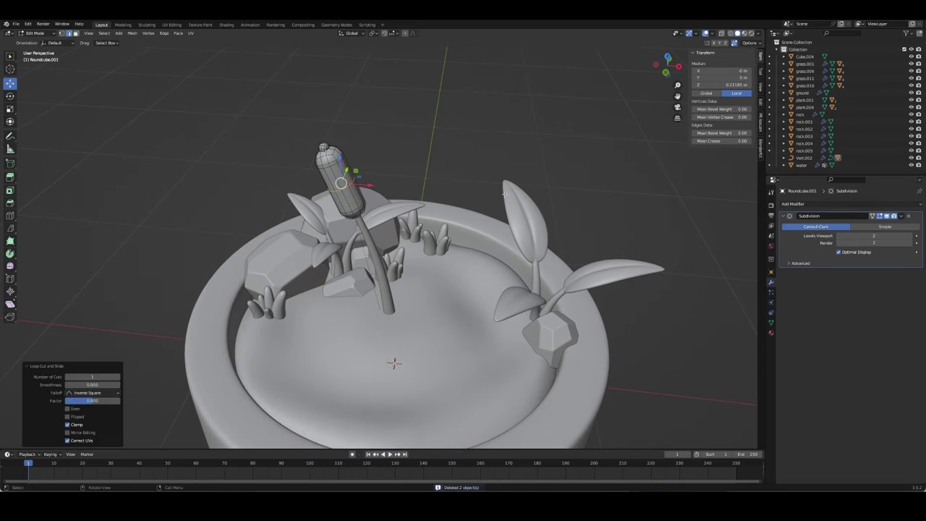
{"action": "right_click", "coordinate": [477, 193]}
{"action": "mouse_move", "coordinate": [477, 193]}
{"action": "middle_mouse_down"}
{"action": "mouse_move", "coordinate": [531, 165]}
{"action": "mouse_move", "coordinate": [498, 181]}
{"action": "mouse_move", "coordinate": [383, 284]}
{"action": "middle_mouse_up"}
{"action": "key", "text": "Tab"}
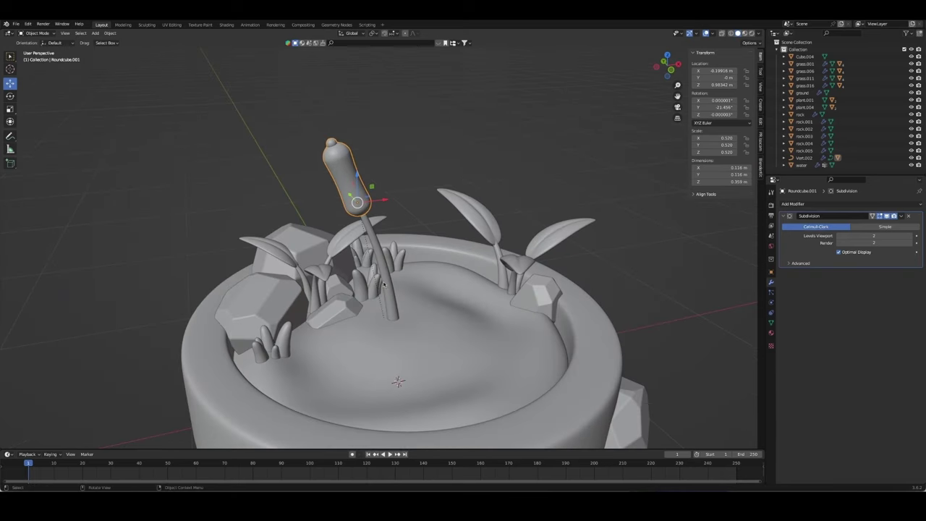
Step: Add a linked cattail copy turned around Z and shrunk slightly
{"action": "key", "text": "alt+d"}
{"action": "key", "text": "Escape"}
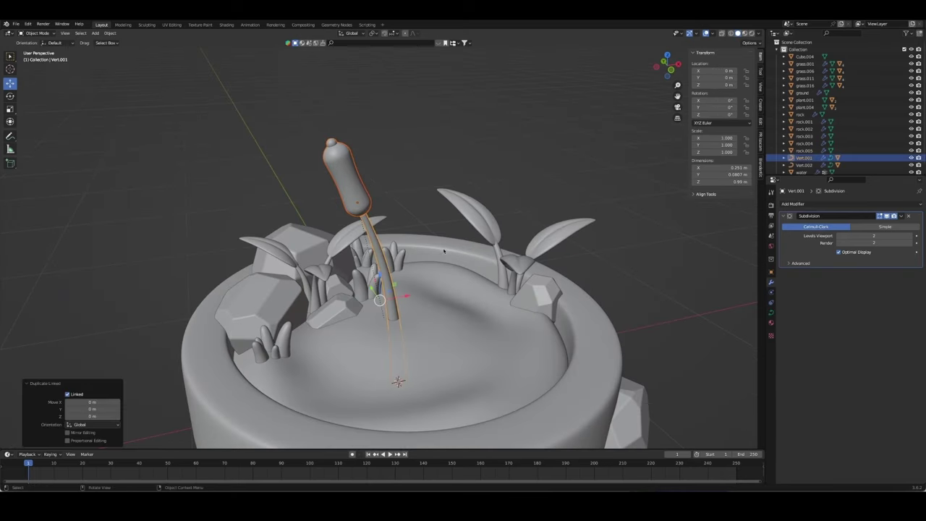
{"action": "key", "text": "r"}
{"action": "key", "text": "z"}
{"action": "left_click", "coordinate": [311, 347]}
{"action": "mouse_move", "coordinate": [311, 347]}
{"action": "middle_mouse_down"}
{"action": "mouse_move", "coordinate": [477, 231]}
{"action": "mouse_move", "coordinate": [405, 217]}
{"action": "middle_mouse_up"}
{"action": "key", "text": "s"}
{"action": "left_click", "coordinate": [488, 227]}
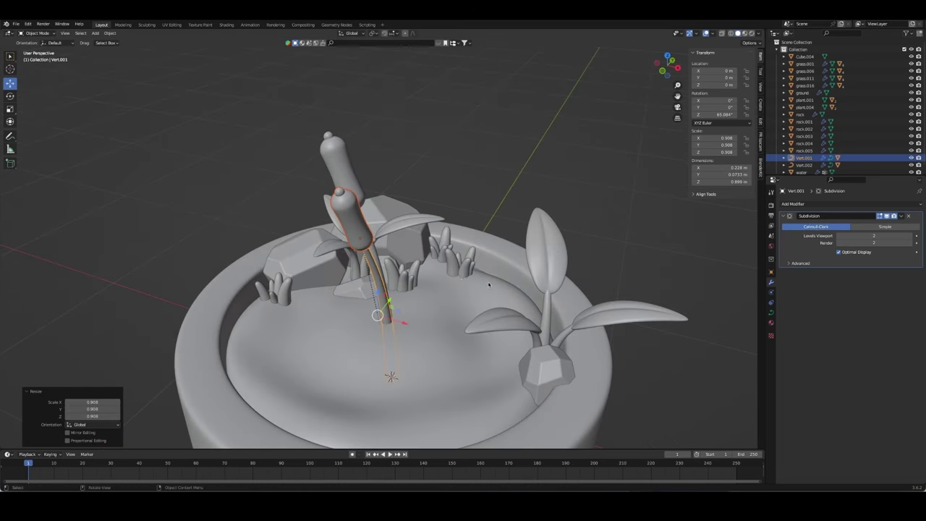
Step: Add a third linked cattail copy, turned around Z and enlarged slightly
{"action": "left_click", "coordinate": [343, 160]}
{"action": "middle_click_drag", "start_coordinate": [344, 159], "coordinate": [378, 209]}
{"action": "key", "text": "alt+d"}
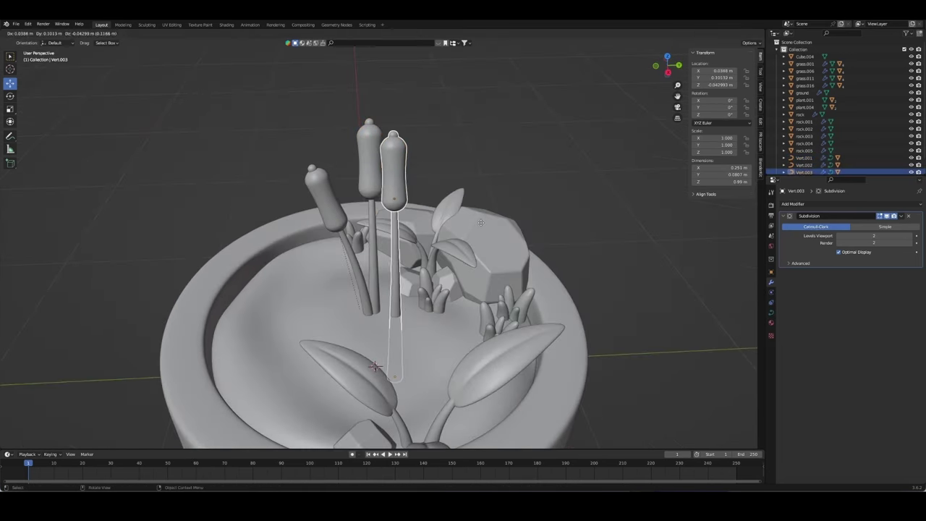
{"action": "key", "text": "Escape"}
{"action": "key", "text": "r"}
{"action": "key", "text": "z"}
{"action": "left_click", "coordinate": [512, 297]}
{"action": "key", "text": "s"}
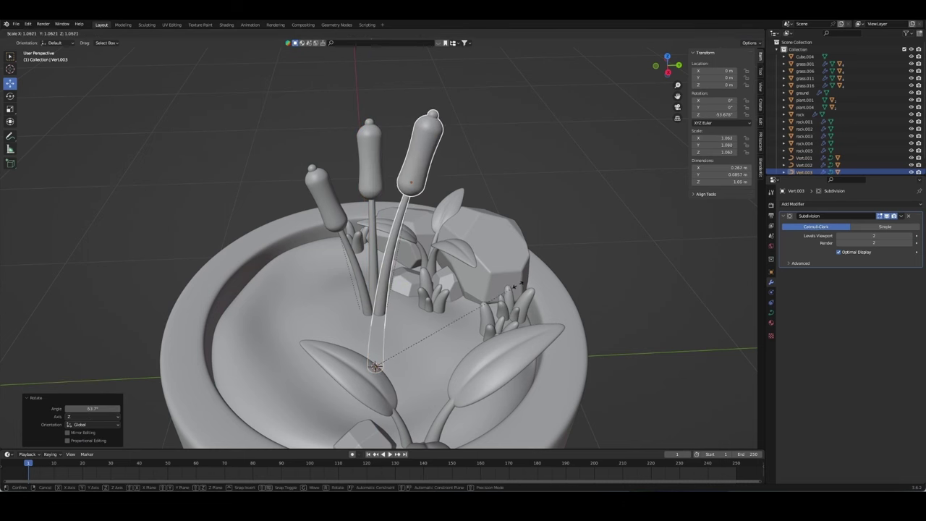
{"action": "left_click", "coordinate": [607, 260]}
{"action": "scroll", "coordinate": [608, 260], "scroll_direction": "up", "scroll_amount": 3}
{"action": "scroll", "coordinate": [608, 261], "scroll_direction": "down", "scroll_amount": 6}
{"action": "mouse_move", "coordinate": [607, 260]}
{"action": "middle_mouse_down"}
{"action": "mouse_move", "coordinate": [552, 221]}
{"action": "mouse_move", "coordinate": [441, 245]}
{"action": "middle_mouse_up"}
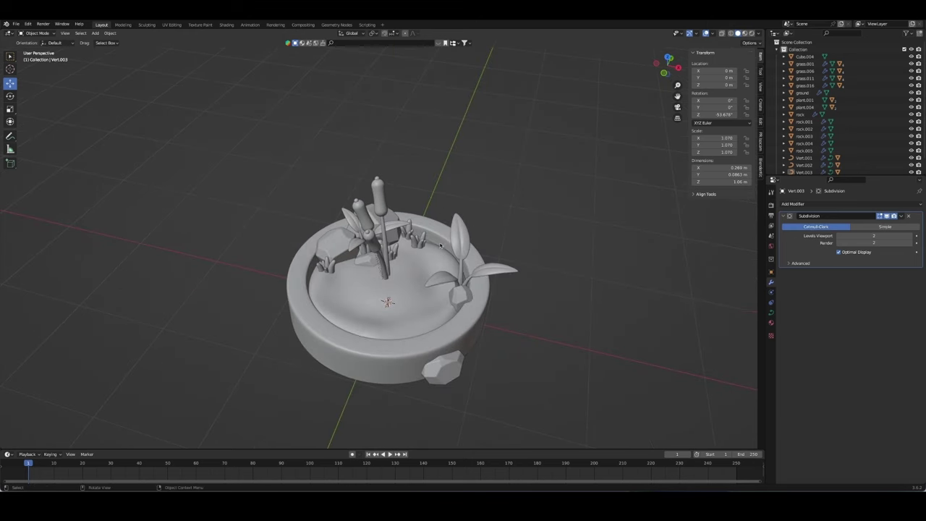
{"action": "middle_click_drag", "start_coordinate": [383, 273], "coordinate": [543, 260]}
Step: Move the plant.001 sprout from the top view and shrink it to scale 0.768
{"action": "left_click", "coordinate": [420, 230]}
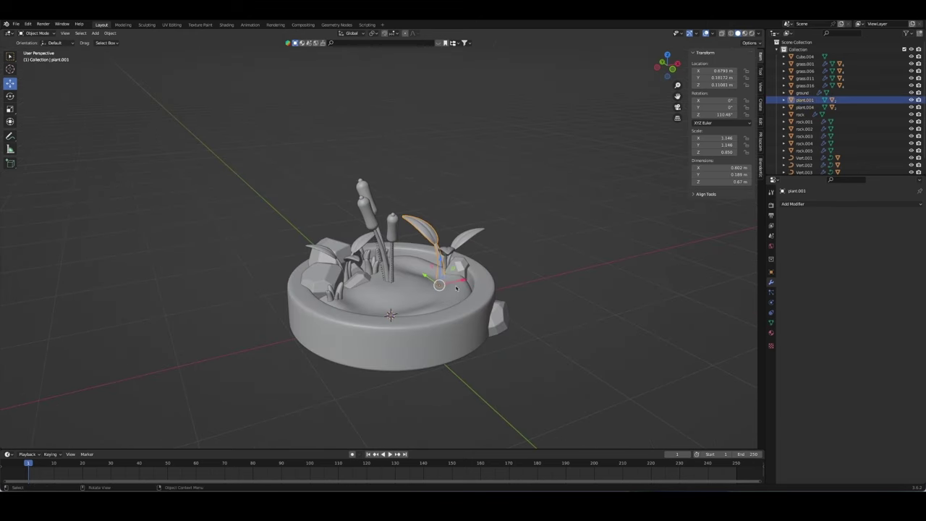
{"action": "key", "text": "KP_7"}
{"action": "key", "text": "g"}
{"action": "left_click", "coordinate": [453, 329]}
{"action": "mouse_move", "coordinate": [453, 329]}
{"action": "middle_mouse_down"}
{"action": "mouse_move", "coordinate": [622, 275]}
{"action": "mouse_move", "coordinate": [595, 250]}
{"action": "middle_mouse_up"}
{"action": "key", "text": "s"}
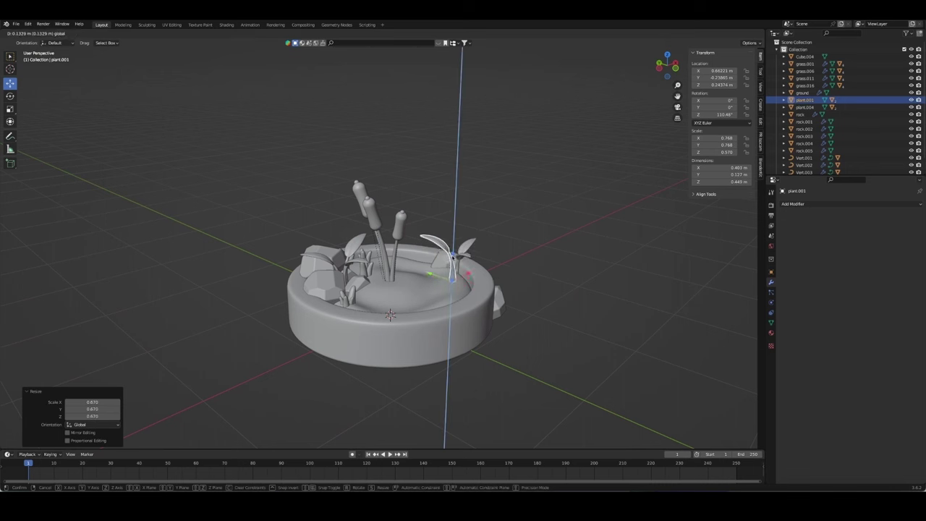
{"action": "left_click", "coordinate": [463, 261]}
{"action": "mouse_move", "coordinate": [462, 260]}
{"action": "middle_mouse_down"}
{"action": "mouse_move", "coordinate": [497, 288]}
{"action": "mouse_move", "coordinate": [372, 248]}
{"action": "middle_mouse_up"}
{"action": "left_click", "coordinate": [434, 275]}
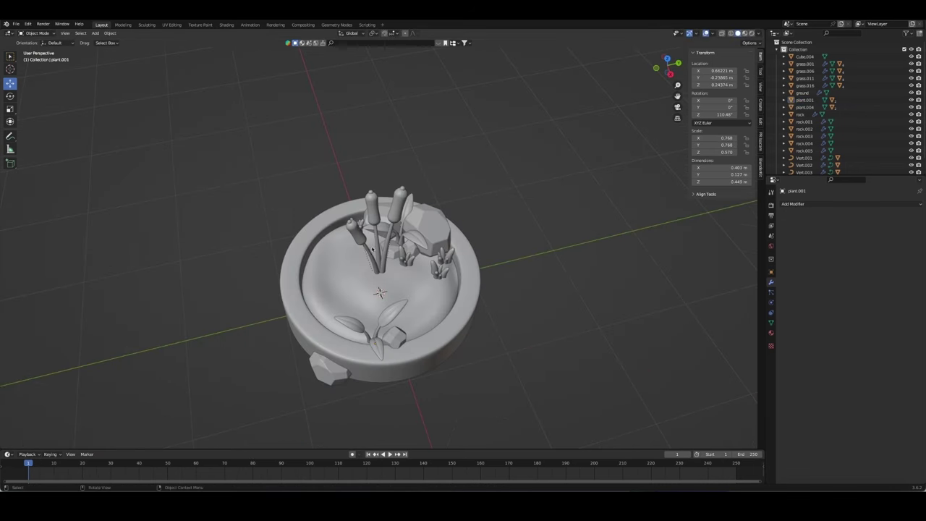
{"action": "left_click", "coordinate": [373, 249]}
Step: Add linked cattail copies Vert.004 and Vert.005, each rotated and rescaled
{"action": "left_click_drag", "start_coordinate": [406, 287], "coordinate": [434, 282]}
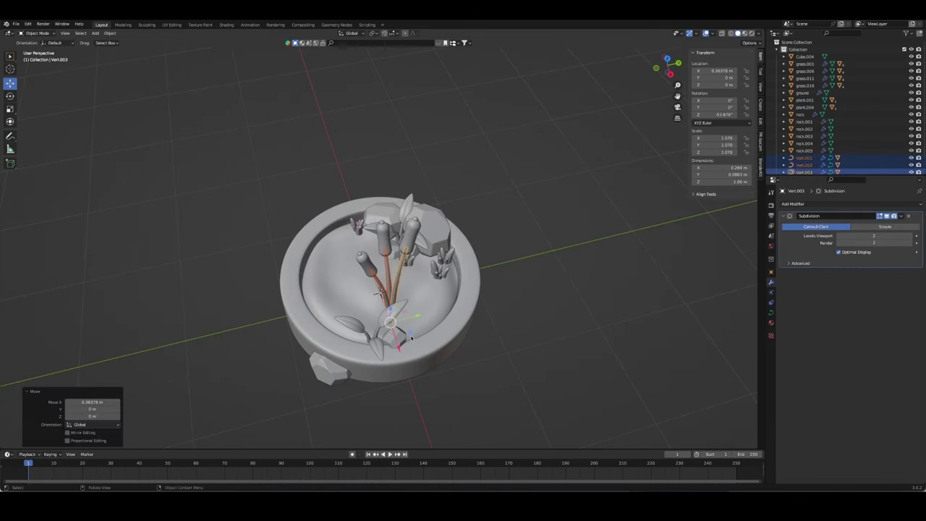
{"action": "mouse_move", "coordinate": [434, 282]}
{"action": "middle_mouse_down"}
{"action": "mouse_move", "coordinate": [450, 280]}
{"action": "mouse_move", "coordinate": [427, 206]}
{"action": "mouse_move", "coordinate": [537, 213]}
{"action": "middle_mouse_up"}
{"action": "left_click", "coordinate": [432, 202]}
{"action": "left_click", "coordinate": [427, 206]}
{"action": "right_click", "coordinate": [537, 211]}
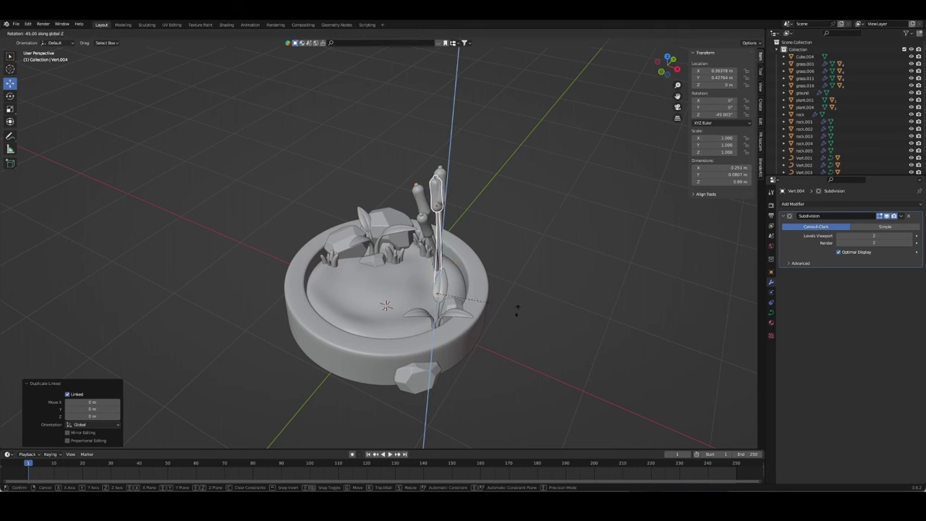
{"action": "left_click", "coordinate": [603, 178]}
{"action": "key", "text": "s"}
{"action": "left_click", "coordinate": [579, 195]}
{"action": "middle_click_drag", "start_coordinate": [578, 196], "coordinate": [533, 213]}
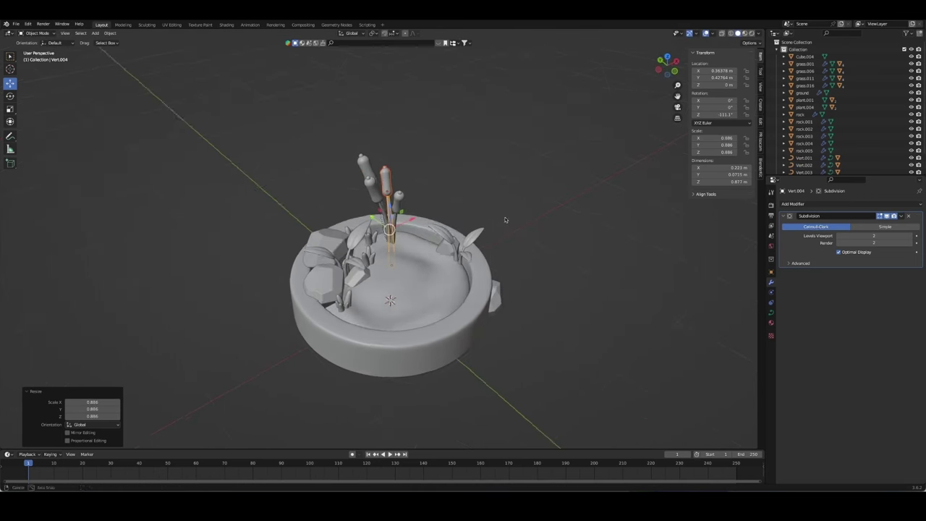
{"action": "left_click", "coordinate": [540, 309]}
{"action": "left_click", "coordinate": [535, 202]}
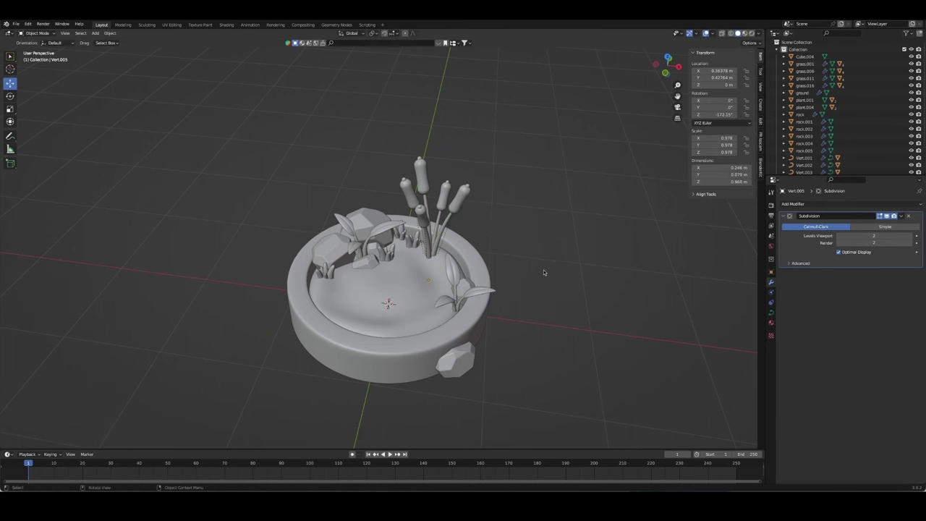
{"action": "mouse_move", "coordinate": [543, 269]}
{"action": "middle_mouse_down"}
{"action": "mouse_move", "coordinate": [569, 255]}
{"action": "mouse_move", "coordinate": [537, 254]}
{"action": "mouse_move", "coordinate": [565, 223]}
{"action": "mouse_move", "coordinate": [570, 239]}
{"action": "mouse_move", "coordinate": [437, 224]}
{"action": "mouse_move", "coordinate": [492, 169]}
{"action": "middle_mouse_up"}
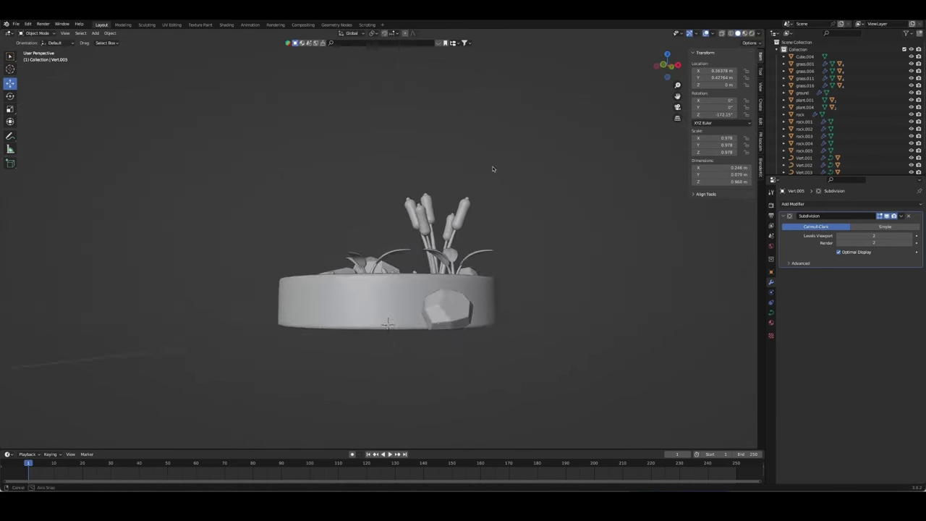
{"action": "left_click_drag", "start_coordinate": [496, 178], "coordinate": [363, 240]}
Step: Box-select all five cattails and shift them 0.0227 m along X
{"action": "mouse_move", "coordinate": [363, 240]}
{"action": "middle_mouse_down"}
{"action": "mouse_move", "coordinate": [572, 264]}
{"action": "mouse_move", "coordinate": [552, 246]}
{"action": "middle_mouse_up"}
{"action": "key", "text": "x"}
{"action": "left_click", "coordinate": [518, 242]}
{"action": "key", "text": "KP_7"}
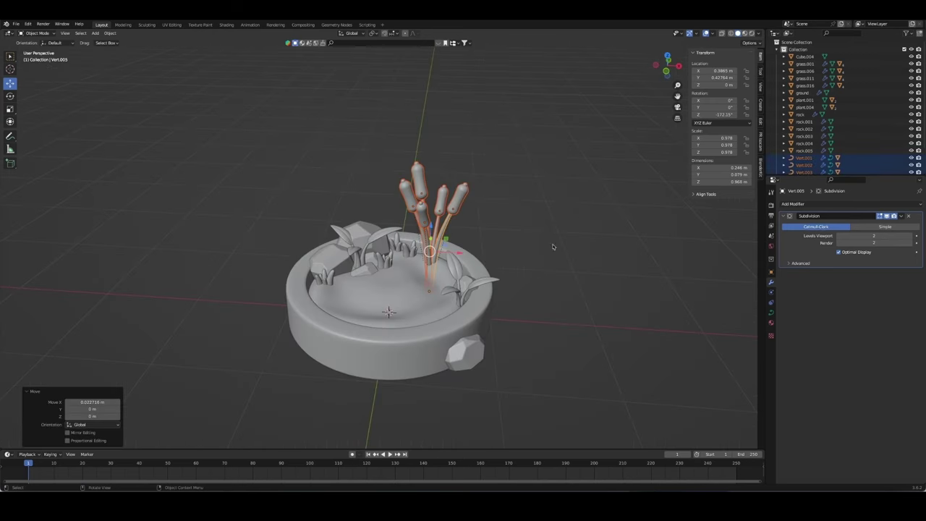
{"action": "left_click", "coordinate": [497, 261]}
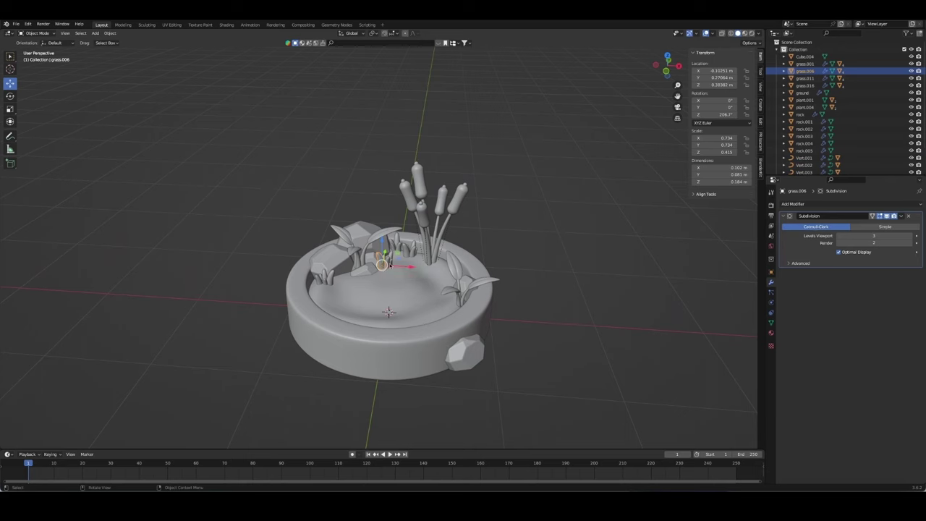
Step: Duplicate the small grass tuft as grass.024 and stretch its height along Z
{"action": "scroll", "coordinate": [390, 264], "scroll_direction": "up", "scroll_amount": 6}
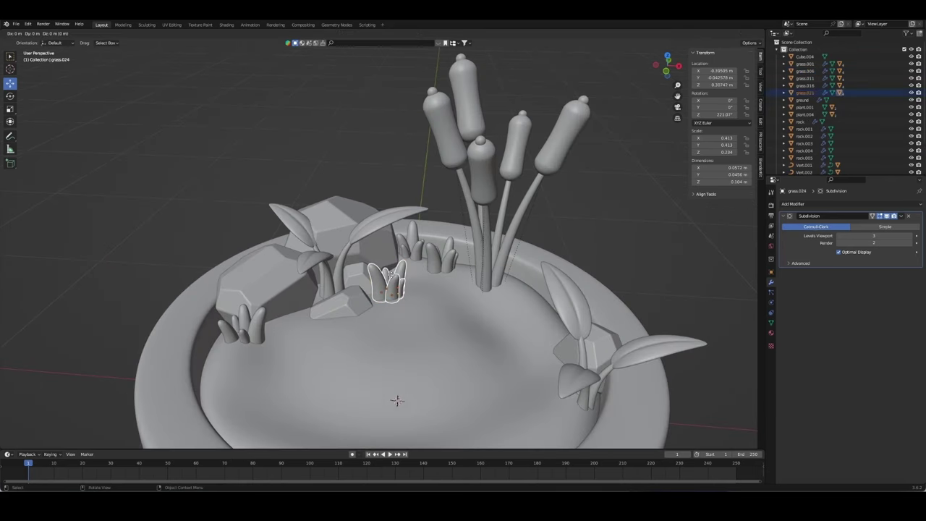
{"action": "key", "text": "alt+d"}
{"action": "key", "text": "Return"}
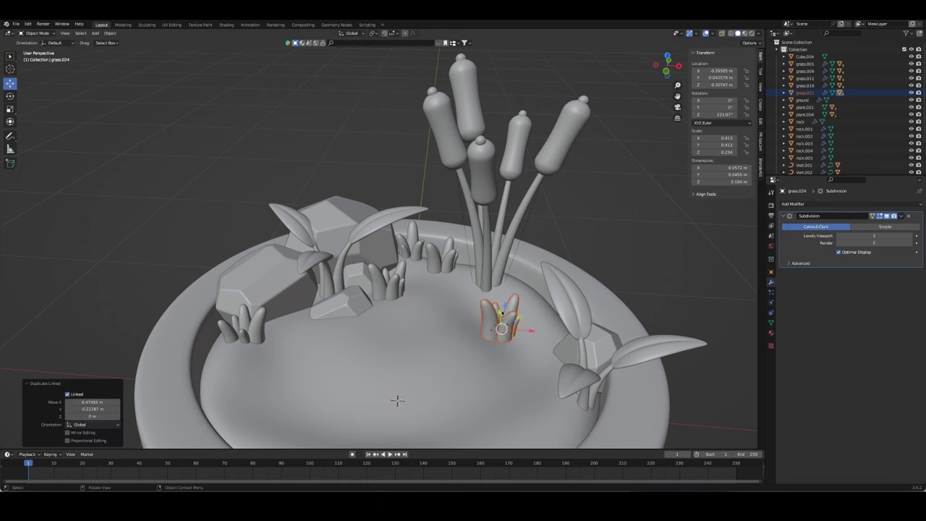
{"action": "key", "text": "s"}
{"action": "key", "text": "z"}
{"action": "key", "text": "Escape"}
{"action": "middle_click_drag", "start_coordinate": [507, 289], "coordinate": [615, 259]}
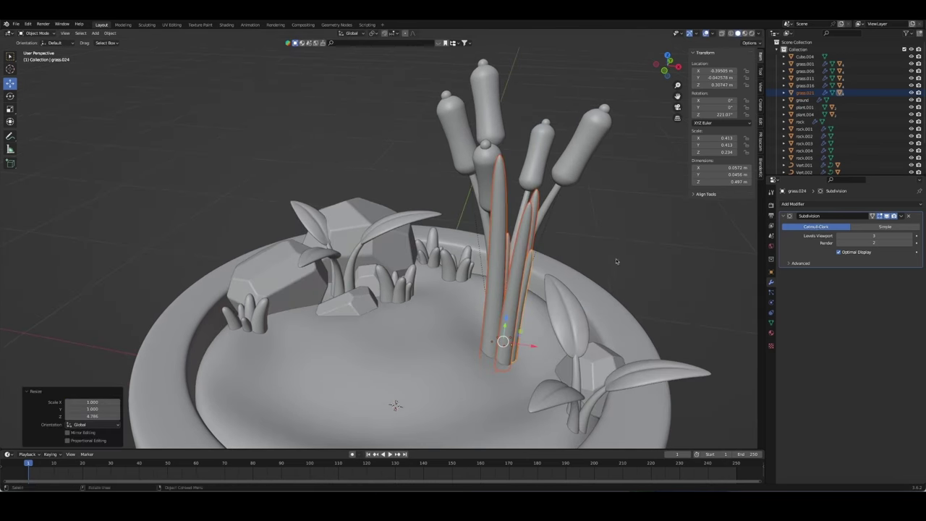
{"action": "key", "text": "s"}
{"action": "key", "text": "z"}
{"action": "key", "text": "Return"}
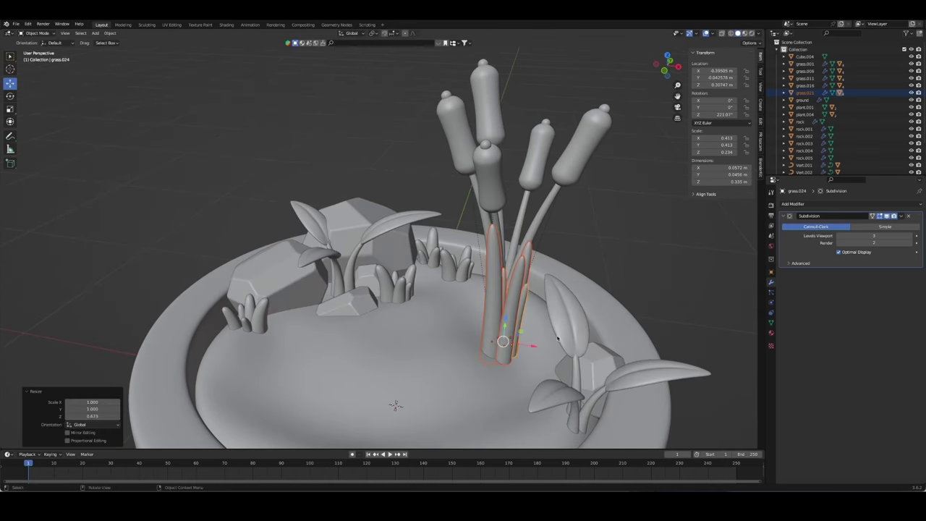
Step: Place the grass.024 copy among the cattails from the top view and turn it slightly
{"action": "key", "text": "KP_7"}
{"action": "key", "text": "g"}
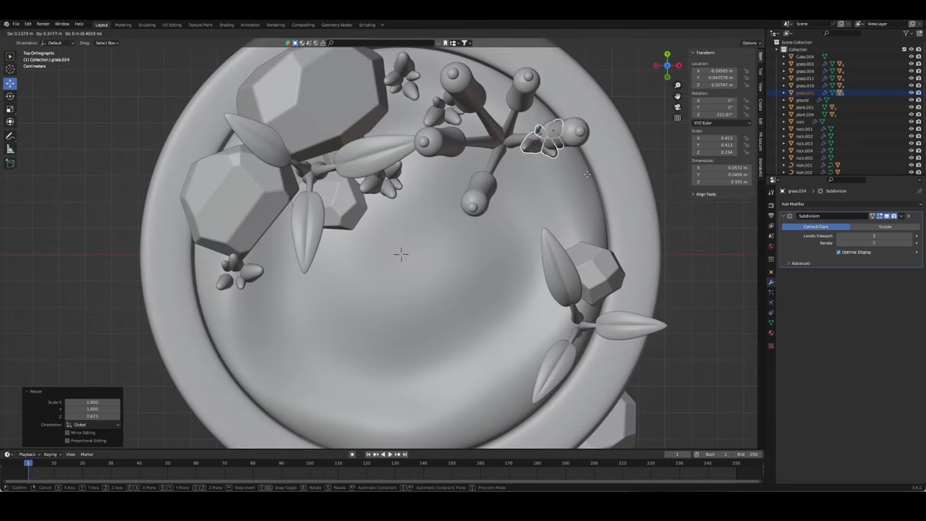
{"action": "left_click", "coordinate": [580, 171]}
{"action": "mouse_move", "coordinate": [496, 147]}
{"action": "middle_mouse_down"}
{"action": "mouse_move", "coordinate": [585, 193]}
{"action": "mouse_move", "coordinate": [571, 272]}
{"action": "middle_mouse_up"}
{"action": "key", "text": "r"}
{"action": "left_click", "coordinate": [587, 190]}
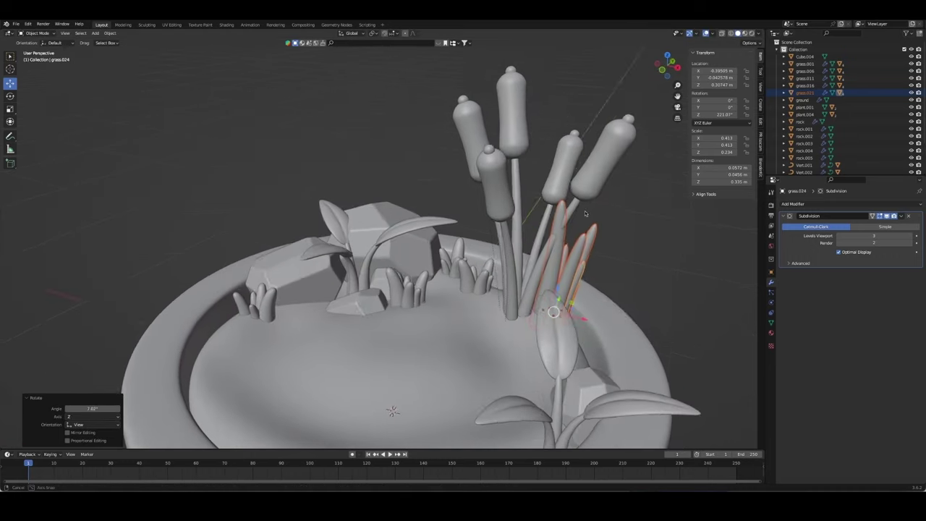
Step: Rotate the Vert.005 cattail stem to −127.3° around the vertical axis
{"action": "left_click", "coordinate": [526, 254]}
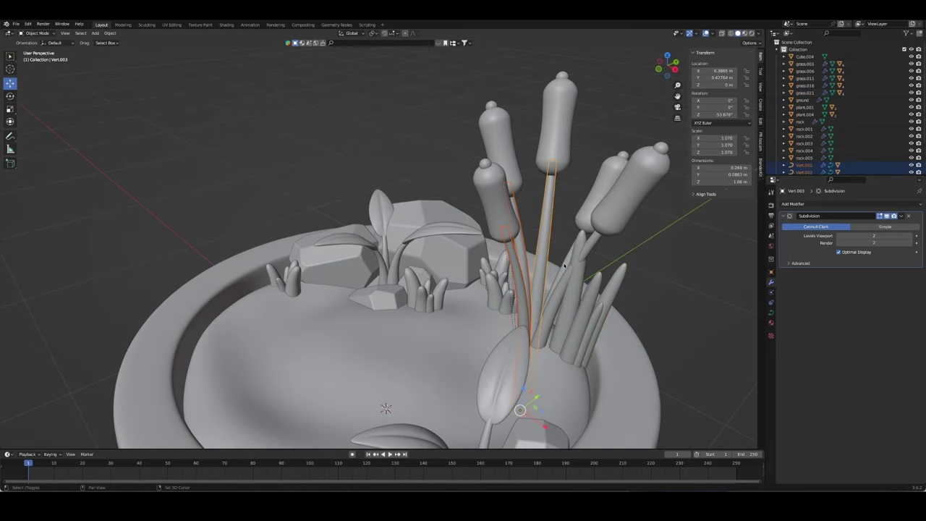
{"action": "key", "text": "r"}
{"action": "key", "text": "z"}
{"action": "left_click", "coordinate": [669, 310]}
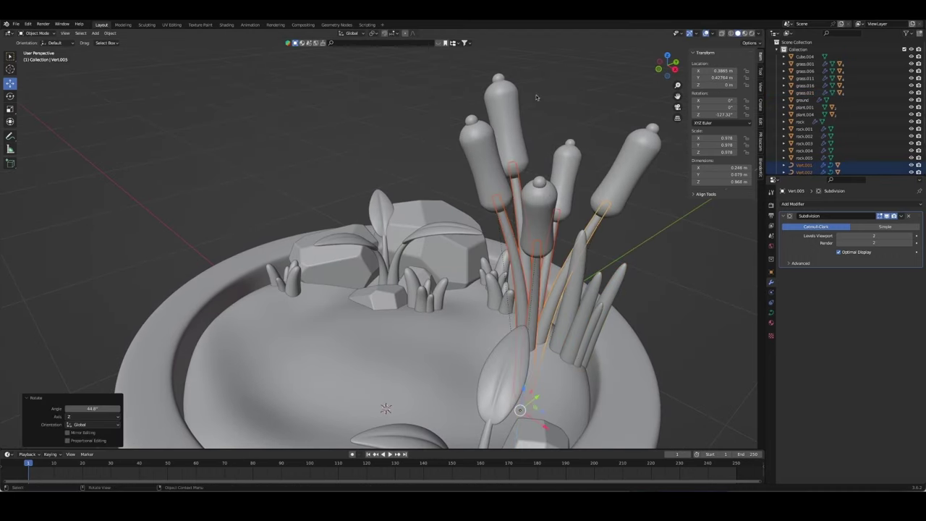
{"action": "mouse_move", "coordinate": [668, 310]}
{"action": "middle_mouse_down"}
{"action": "mouse_move", "coordinate": [481, 216]}
{"action": "mouse_move", "coordinate": [521, 215]}
{"action": "mouse_move", "coordinate": [557, 246]}
{"action": "middle_mouse_up"}
{"action": "left_click", "coordinate": [480, 217]}
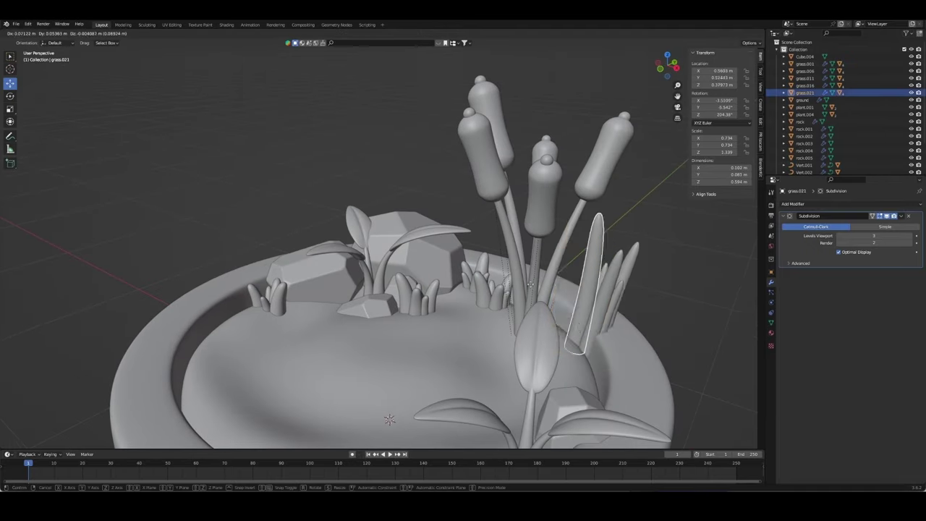
Step: Duplicate a grass blade, place it left of the cattails, tilt it and shorten it slightly
{"action": "key", "text": "alt+d"}
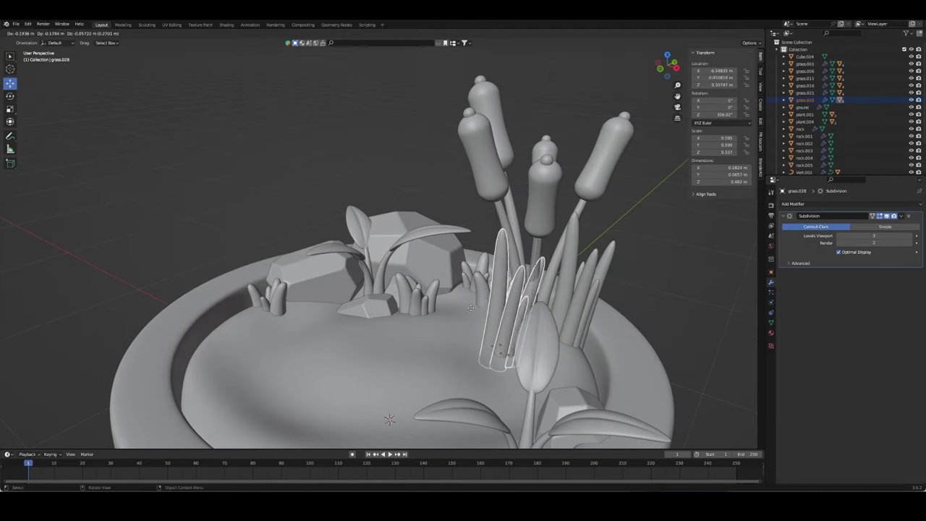
{"action": "left_click", "coordinate": [443, 298]}
{"action": "key", "text": "r"}
{"action": "key", "text": "r"}
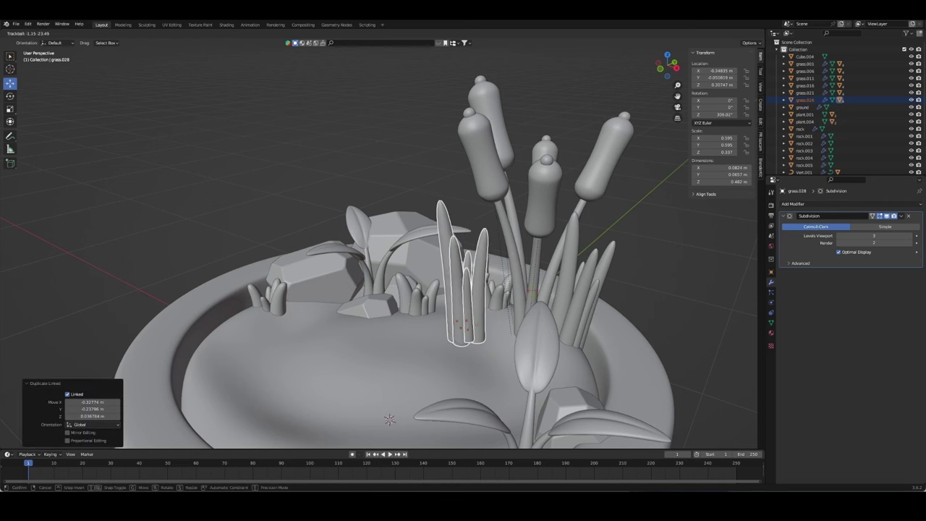
{"action": "left_click", "coordinate": [500, 296]}
{"action": "key", "text": "s"}
{"action": "key", "text": "z"}
{"action": "left_click", "coordinate": [500, 297]}
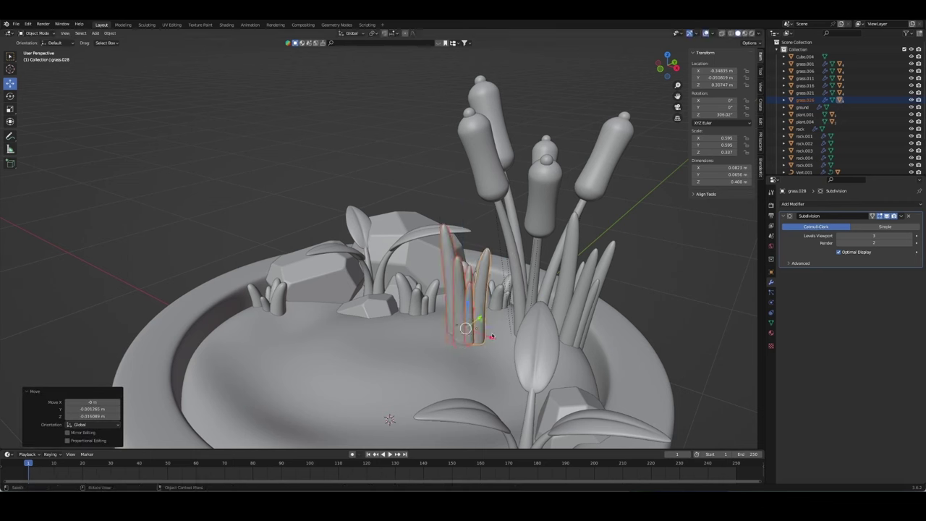
{"action": "key", "text": "g"}
{"action": "left_click", "coordinate": [506, 331]}
Step: Stretch the grass copy 1.47 times taller and turn it beside the cattails
{"action": "mouse_move", "coordinate": [506, 331]}
{"action": "middle_mouse_down"}
{"action": "mouse_move", "coordinate": [526, 327]}
{"action": "mouse_move", "coordinate": [492, 268]}
{"action": "middle_mouse_up"}
{"action": "key", "text": "s"}
{"action": "key", "text": "z"}
{"action": "left_click", "coordinate": [503, 232]}
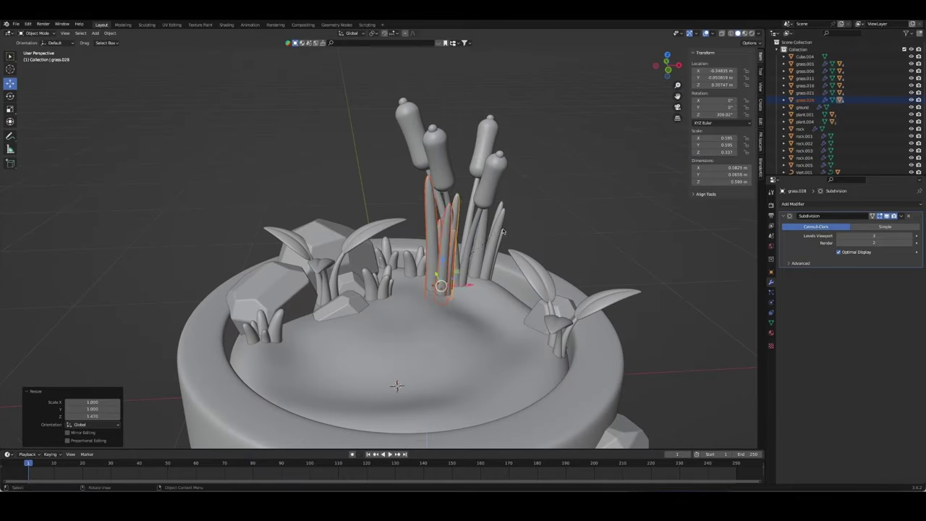
{"action": "middle_click_drag", "start_coordinate": [503, 231], "coordinate": [534, 241]}
{"action": "key", "text": "r"}
{"action": "left_click", "coordinate": [529, 228]}
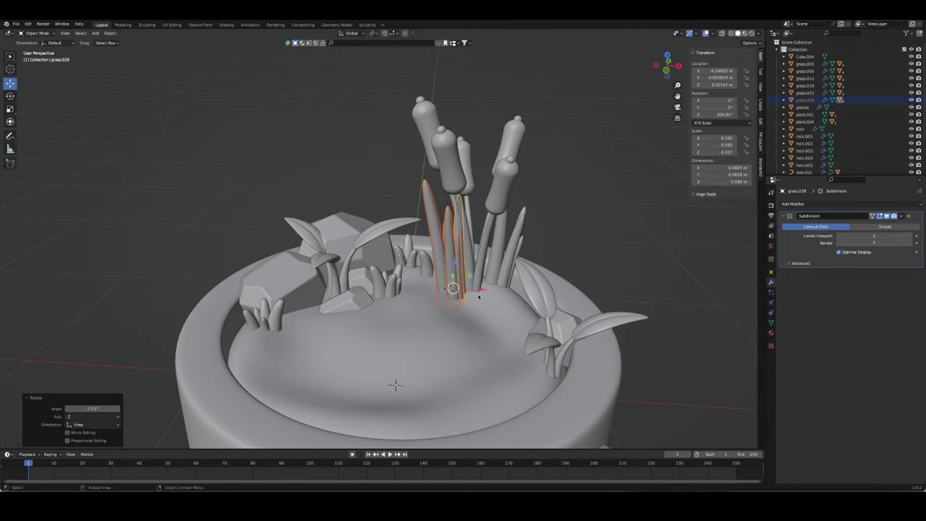
Step: Shift another grass blade near the cattails sideways along X
{"action": "middle_click_drag", "start_coordinate": [483, 292], "coordinate": [427, 276]}
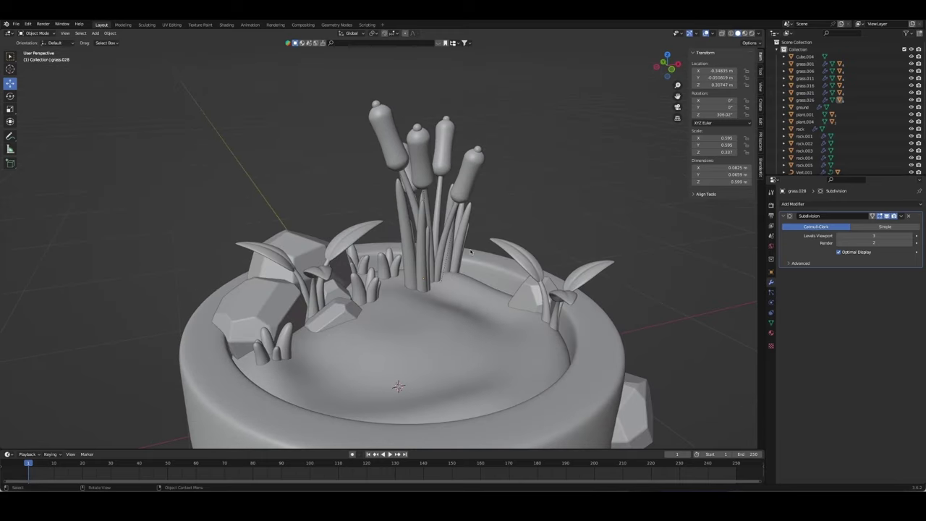
{"action": "left_click", "coordinate": [427, 275]}
{"action": "key", "text": "g"}
{"action": "key", "text": "x"}
{"action": "left_click", "coordinate": [409, 275]}
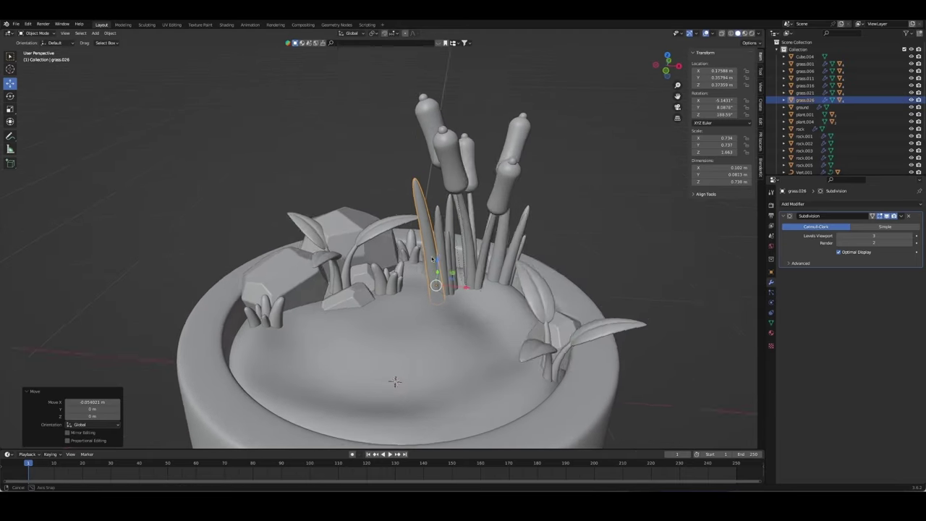
Step: Copy the small grass tuft to the cattails' base, double its height and turn it about Z
{"action": "mouse_move", "coordinate": [408, 275]}
{"action": "middle_mouse_down"}
{"action": "mouse_move", "coordinate": [457, 267]}
{"action": "mouse_move", "coordinate": [450, 244]}
{"action": "middle_mouse_up"}
{"action": "left_click", "coordinate": [450, 243], "text": "shift"}
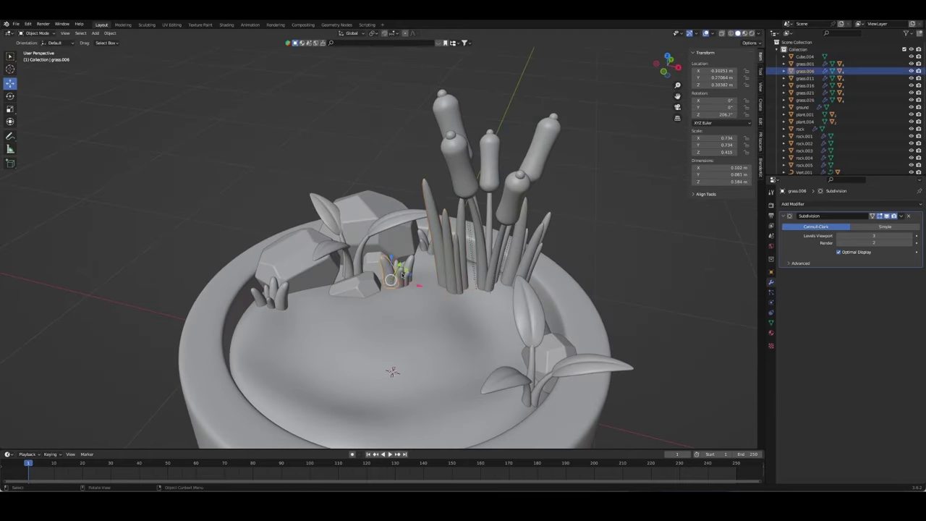
{"action": "key", "text": "shift+d"}
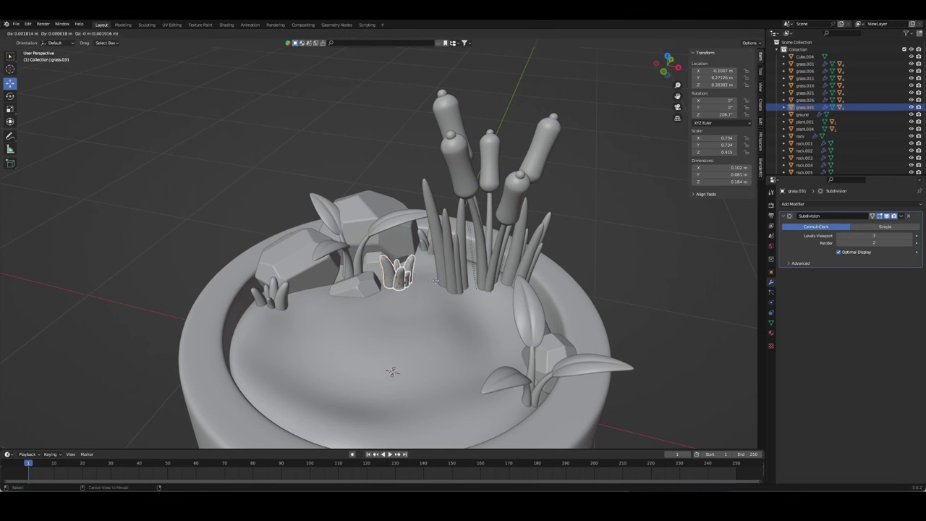
{"action": "left_click", "coordinate": [518, 298]}
{"action": "key", "text": "s"}
{"action": "key", "text": "z"}
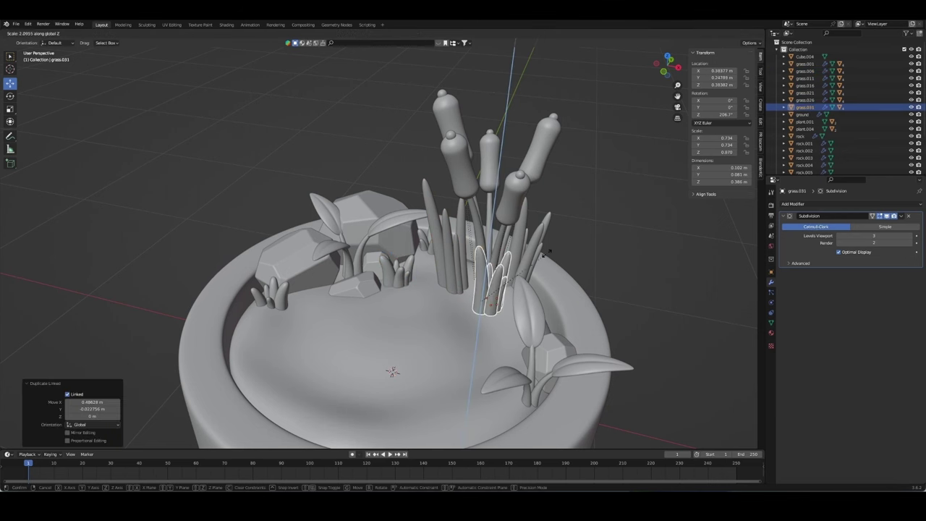
{"action": "key", "text": "Return"}
{"action": "key", "text": "r"}
{"action": "key", "text": "z"}
{"action": "left_click", "coordinate": [442, 185]}
Step: Turn the tall grass blade beside the cattails
{"action": "left_click", "coordinate": [513, 242]}
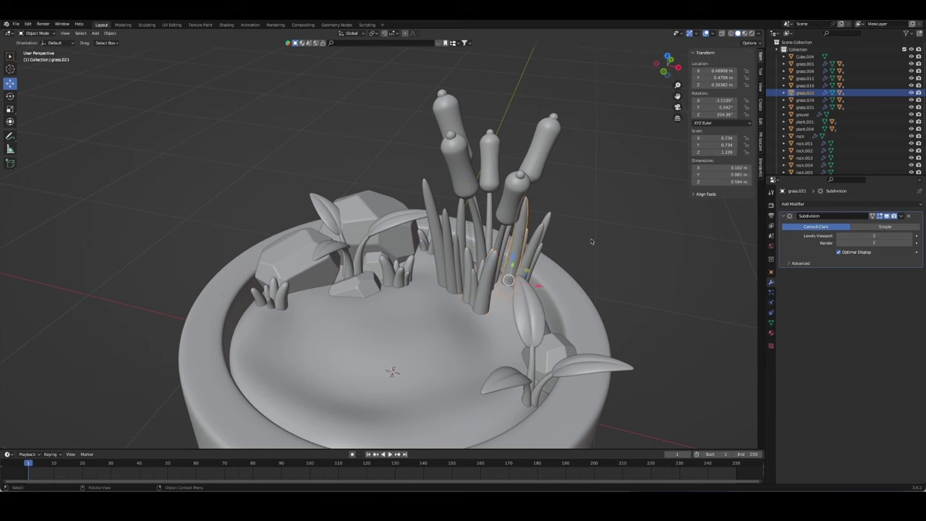
{"action": "left_click", "coordinate": [586, 282]}
{"action": "mouse_move", "coordinate": [586, 282]}
{"action": "middle_mouse_down"}
{"action": "mouse_move", "coordinate": [616, 253]}
{"action": "mouse_move", "coordinate": [446, 226]}
{"action": "middle_mouse_up"}
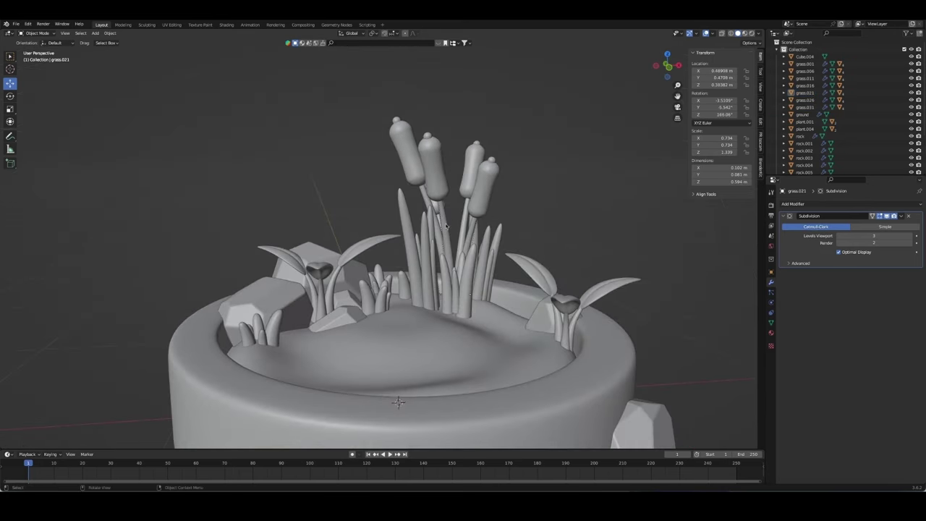
{"action": "middle_click_drag", "start_coordinate": [532, 222], "coordinate": [273, 296]}
Step: Copy the left-rim rock to the right of the cattails, tilt it and set it into the rim
{"action": "left_click", "coordinate": [273, 297]}
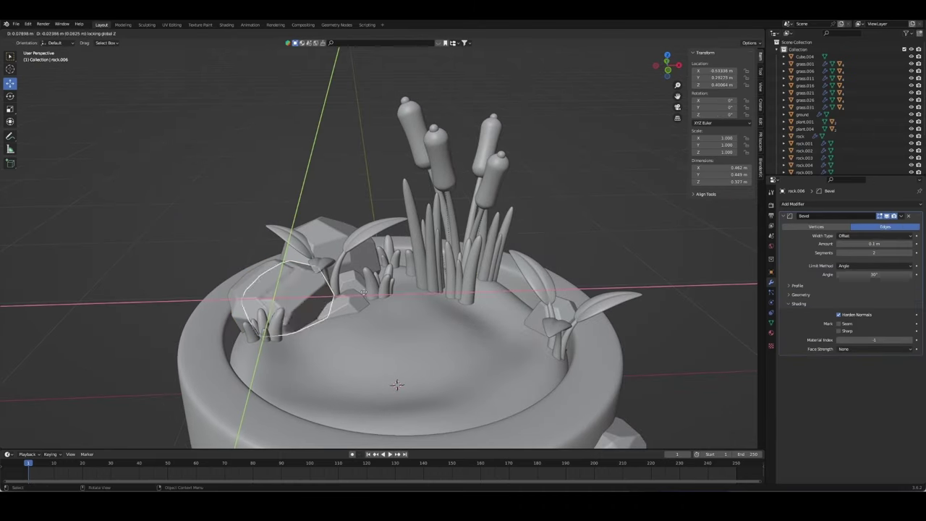
{"action": "left_click", "coordinate": [516, 282]}
{"action": "key", "text": "KP_7"}
{"action": "key", "text": "r"}
{"action": "key", "text": "r"}
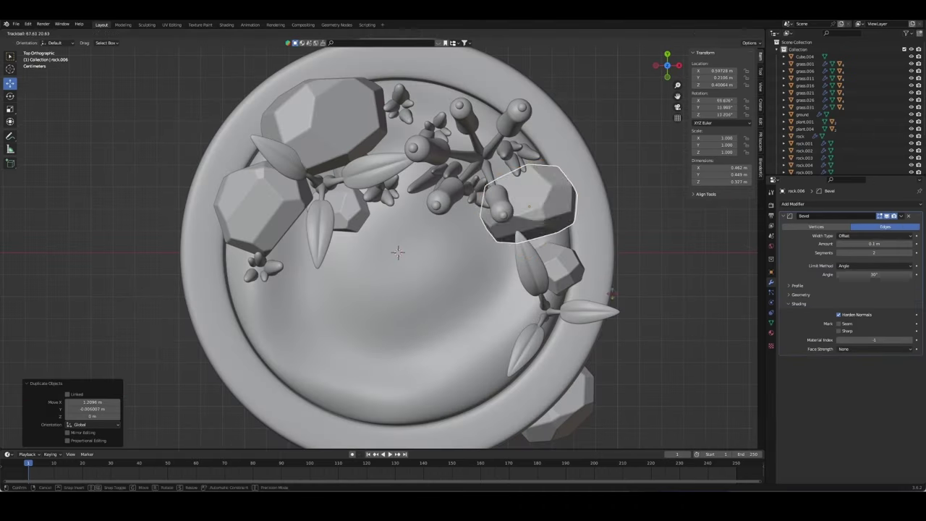
{"action": "left_click", "coordinate": [575, 215]}
{"action": "key", "text": "g"}
{"action": "key", "text": "z"}
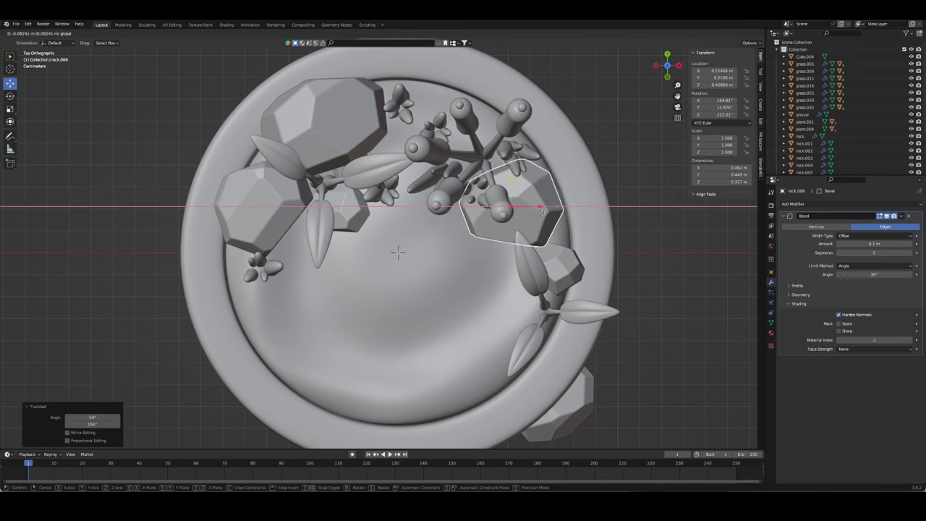
{"action": "left_click", "coordinate": [550, 209]}
{"action": "mouse_move", "coordinate": [550, 210]}
{"action": "middle_mouse_down"}
{"action": "mouse_move", "coordinate": [497, 308]}
{"action": "mouse_move", "coordinate": [475, 317]}
{"action": "mouse_move", "coordinate": [471, 300]}
{"action": "mouse_move", "coordinate": [486, 333]}
{"action": "middle_mouse_up"}
{"action": "key", "text": "g"}
{"action": "key", "text": "z"}
{"action": "left_click", "coordinate": [497, 293]}
Step: Shift the tall tuft copy grass.031 along X and Y beside the cattails
{"action": "left_click", "coordinate": [469, 290]}
{"action": "key", "text": "g"}
{"action": "key", "text": "x"}
{"action": "left_click", "coordinate": [494, 311]}
{"action": "key", "text": "g"}
{"action": "key", "text": "y"}
{"action": "left_click", "coordinate": [477, 287]}
{"action": "right_click", "coordinate": [376, 365]}
{"action": "mouse_move", "coordinate": [375, 365]}
{"action": "middle_mouse_down"}
{"action": "mouse_move", "coordinate": [478, 289]}
{"action": "mouse_move", "coordinate": [381, 347]}
{"action": "mouse_move", "coordinate": [550, 303]}
{"action": "mouse_move", "coordinate": [649, 297]}
{"action": "middle_mouse_up"}
{"action": "key", "text": "g"}
{"action": "key", "text": "x"}
{"action": "left_click", "coordinate": [474, 293]}
Step: Turn grass.031 22.8° about Z and settle it at X 0.242 m, Y 0.181 m
{"action": "key", "text": "r"}
{"action": "key", "text": "z"}
{"action": "left_click", "coordinate": [380, 347]}
{"action": "key", "text": "g"}
{"action": "key", "text": "y"}
{"action": "left_click", "coordinate": [381, 347]}
{"action": "left_click", "coordinate": [550, 304]}
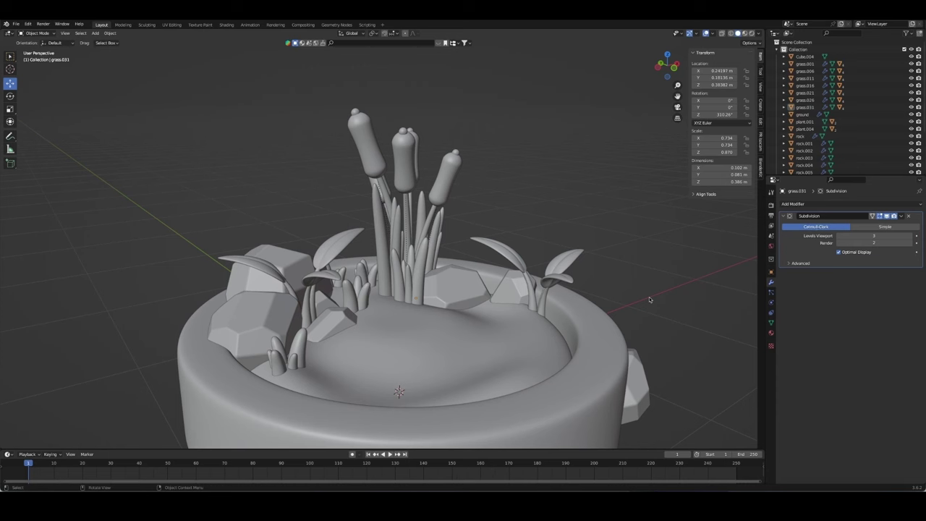
Step: Scale the Vert.001 cattail up to 1.122 and save the scene as lake.blend
{"action": "scroll", "coordinate": [615, 274], "scroll_direction": "down", "scroll_amount": 5}
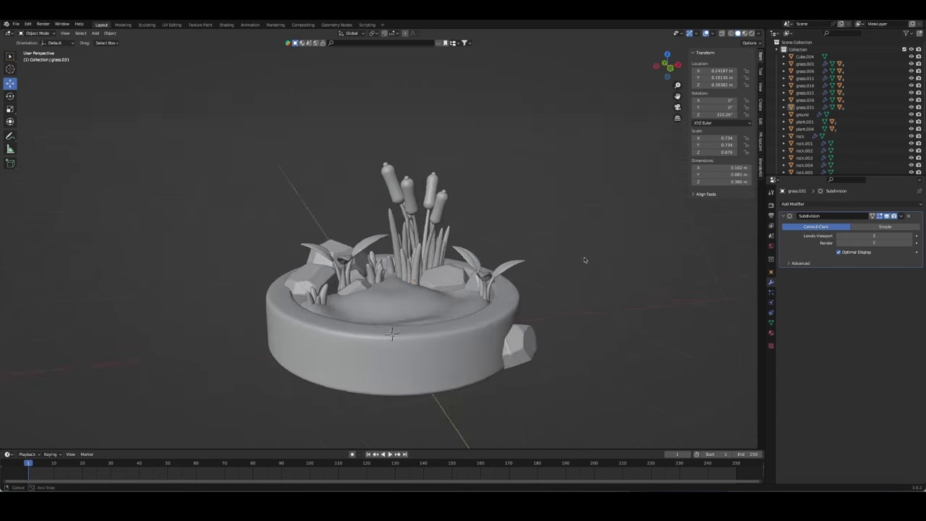
{"action": "mouse_move", "coordinate": [584, 258]}
{"action": "middle_mouse_down"}
{"action": "mouse_move", "coordinate": [573, 265]}
{"action": "mouse_move", "coordinate": [443, 213]}
{"action": "middle_mouse_up"}
{"action": "left_click", "coordinate": [442, 249]}
{"action": "mouse_move", "coordinate": [442, 250]}
{"action": "middle_mouse_down"}
{"action": "mouse_move", "coordinate": [472, 253]}
{"action": "mouse_move", "coordinate": [480, 234]}
{"action": "mouse_move", "coordinate": [612, 231]}
{"action": "middle_mouse_up"}
{"action": "left_click", "coordinate": [482, 239]}
{"action": "key", "text": "s"}
{"action": "left_click", "coordinate": [509, 217]}
{"action": "key", "text": "ctrl+s"}
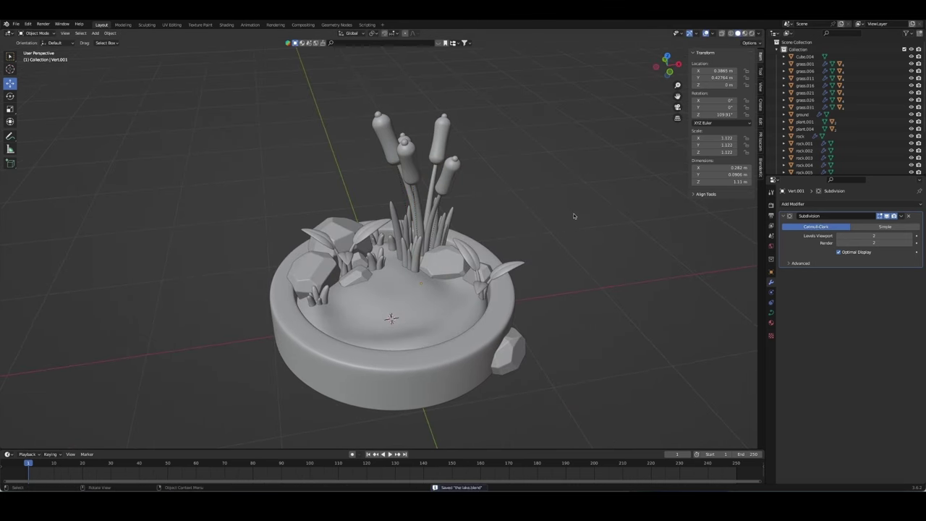
{"action": "middle_click_drag", "start_coordinate": [571, 213], "coordinate": [569, 212]}
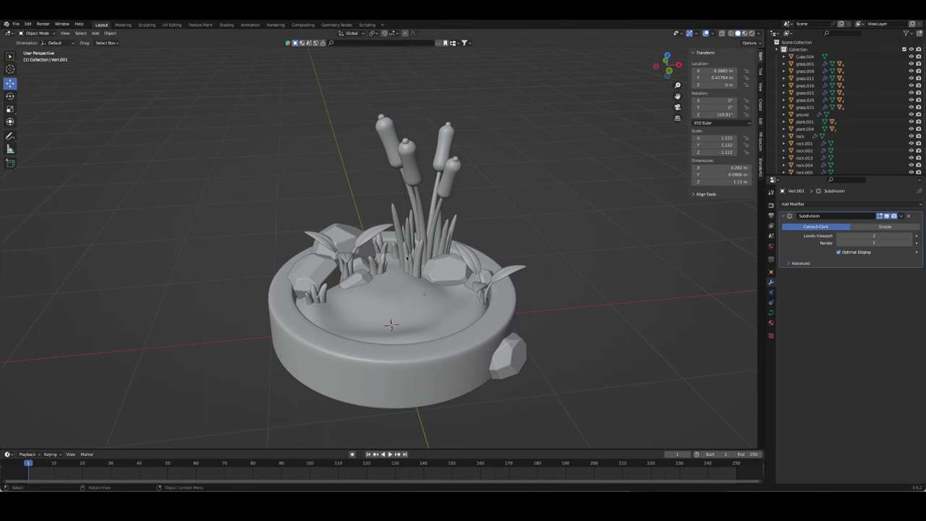
Step: Rename the first cattail stem, the right cattail head and stem Vert.004 to cattail
{"action": "mouse_move", "coordinate": [491, 229]}
{"action": "middle_mouse_down"}
{"action": "mouse_move", "coordinate": [442, 217]}
{"action": "mouse_move", "coordinate": [417, 257]}
{"action": "middle_mouse_up"}
{"action": "left_click", "coordinate": [442, 217]}
{"action": "key", "text": "F2"}
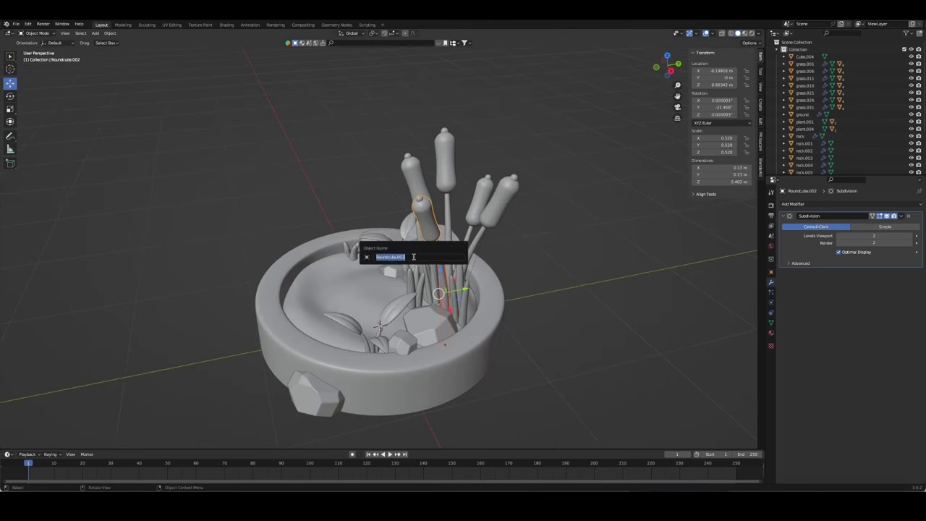
{"action": "type", "text": "cattail"}
{"action": "key", "text": "Return"}
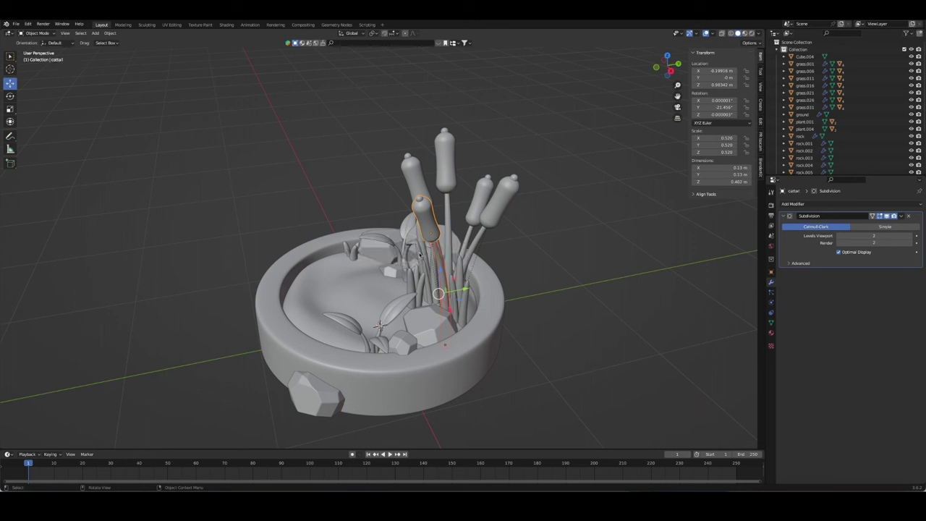
{"action": "left_click", "coordinate": [470, 222]}
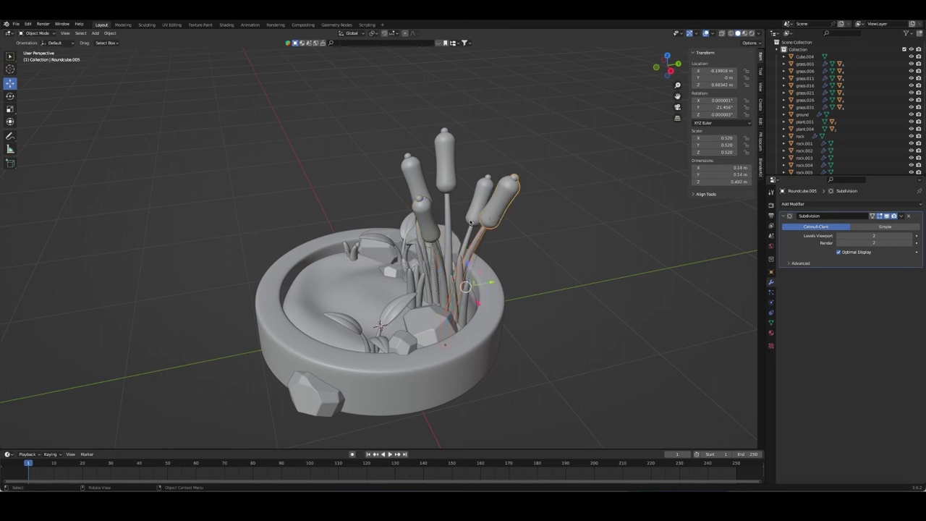
{"action": "key", "text": "F2"}
{"action": "type", "text": "catta"}
{"action": "key", "text": "Return"}
{"action": "left_click", "coordinate": [472, 236]}
{"action": "key", "text": "F2"}
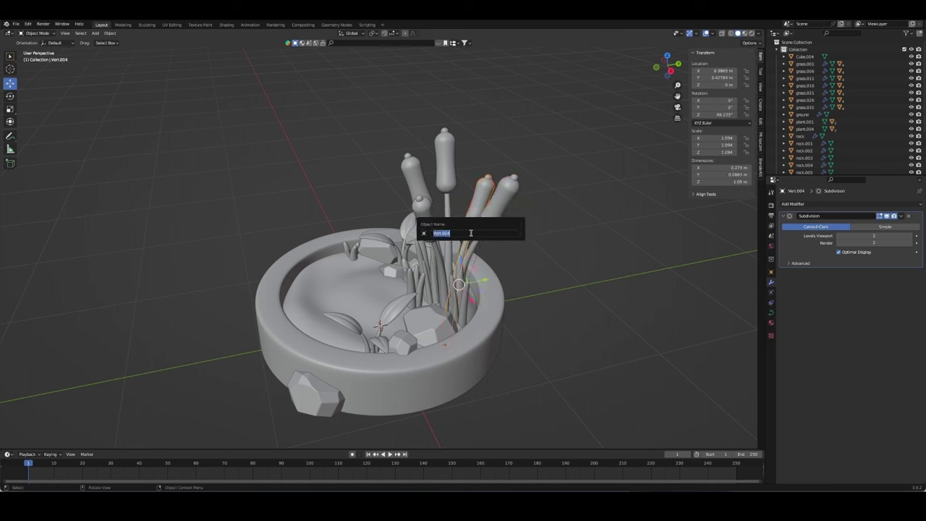
{"action": "type", "text": "il"}
{"action": "key", "text": "Return"}
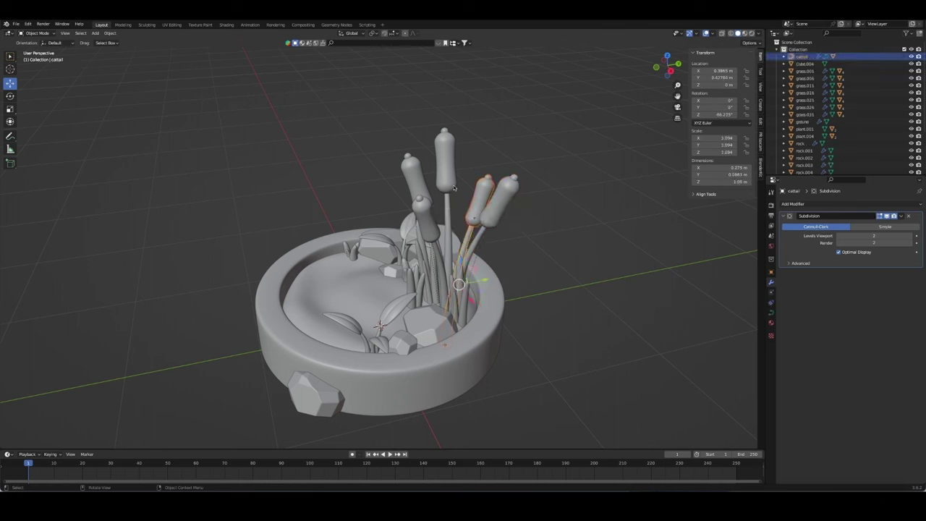
Step: Rename the middle cattail stem and head Roundcube.001 to cattail, giving cattail.004
{"action": "left_click", "coordinate": [450, 205]}
{"action": "key", "text": "F2"}
{"action": "type", "text": "catt"}
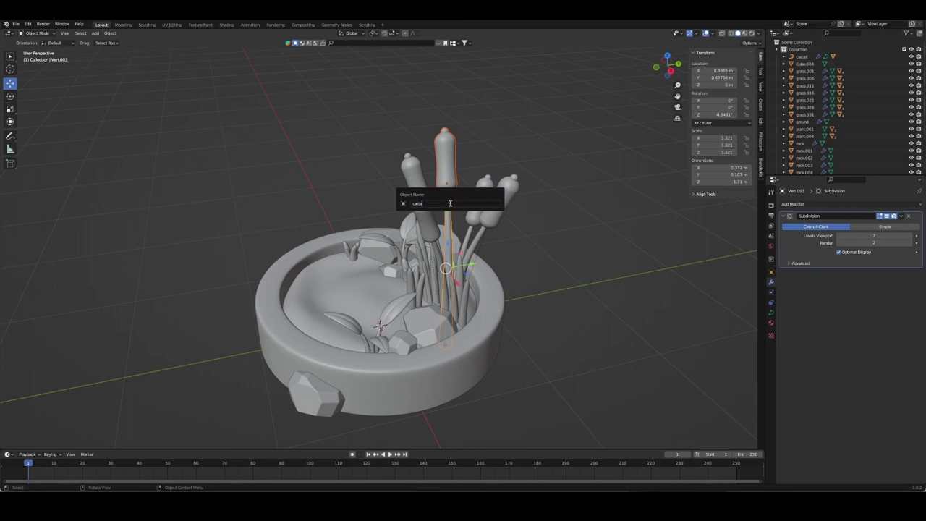
{"action": "type", "text": "ail"}
{"action": "key", "text": "Return"}
{"action": "middle_click_drag", "start_coordinate": [450, 204], "coordinate": [413, 177]}
{"action": "left_click", "coordinate": [413, 177]}
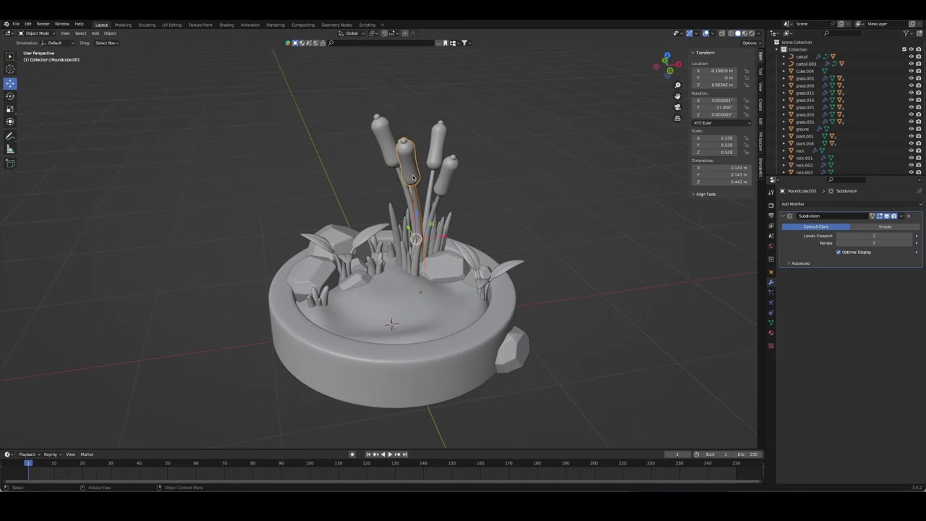
{"action": "key", "text": "F2"}
{"action": "type", "text": "l"}
{"action": "key", "text": "Return"}
Step: Rename the stray cube Cube.004 to rock.007
{"action": "left_click", "coordinate": [805, 70]}
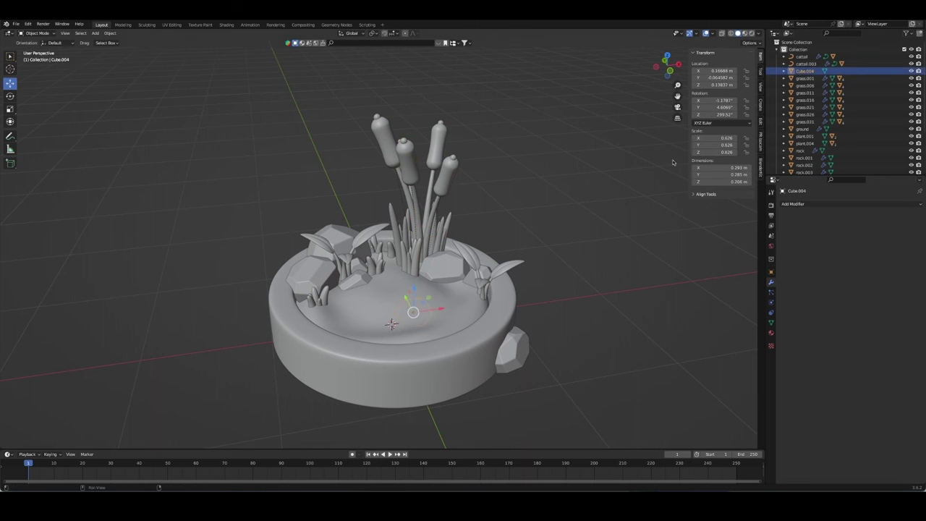
{"action": "key", "text": "F2"}
{"action": "type", "text": "rock"}
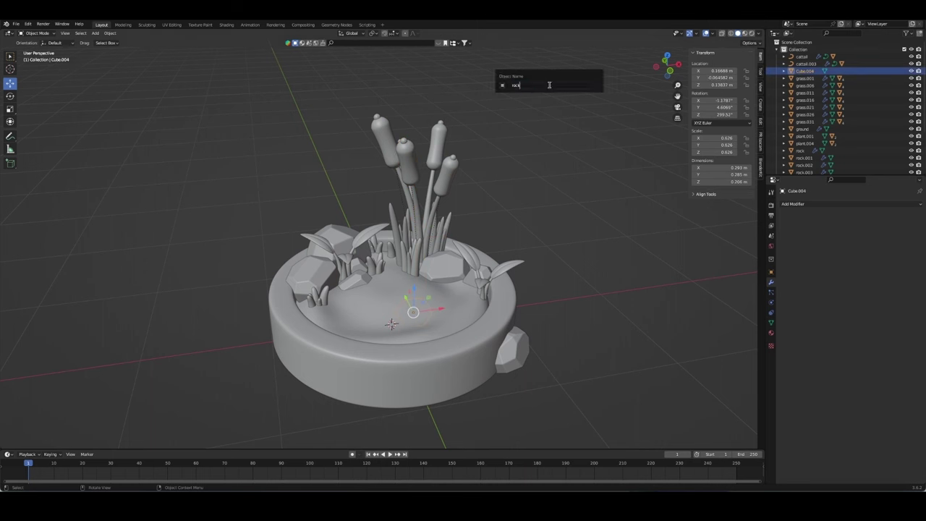
{"action": "key", "text": "Return"}
Step: Rename stems Vert.001, Vert.005 and Vert.002 to cattail names, ending with cattail.003
{"action": "scroll", "coordinate": [817, 108], "scroll_direction": "down", "scroll_amount": 3}
{"action": "left_click", "coordinate": [804, 145]}
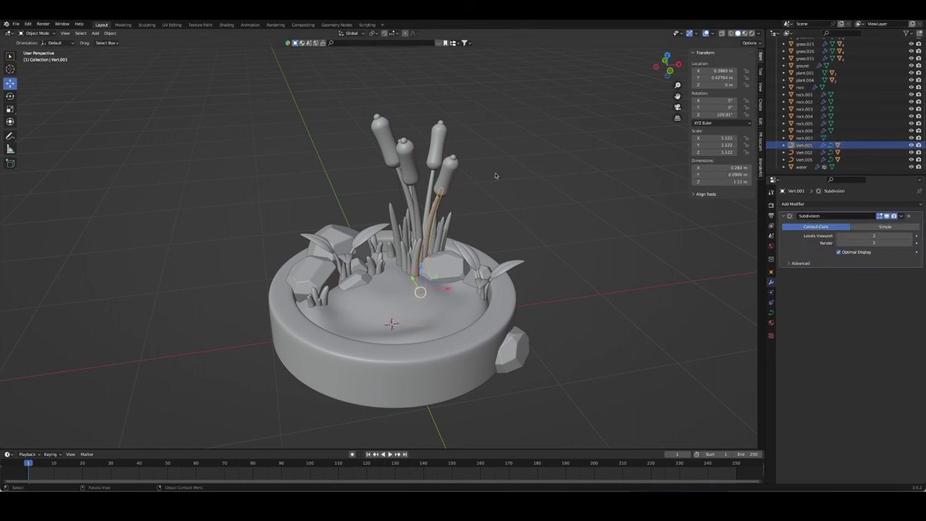
{"action": "key", "text": "F2"}
{"action": "type", "text": "tail"}
{"action": "key", "text": "Return"}
{"action": "left_click", "coordinate": [437, 202]}
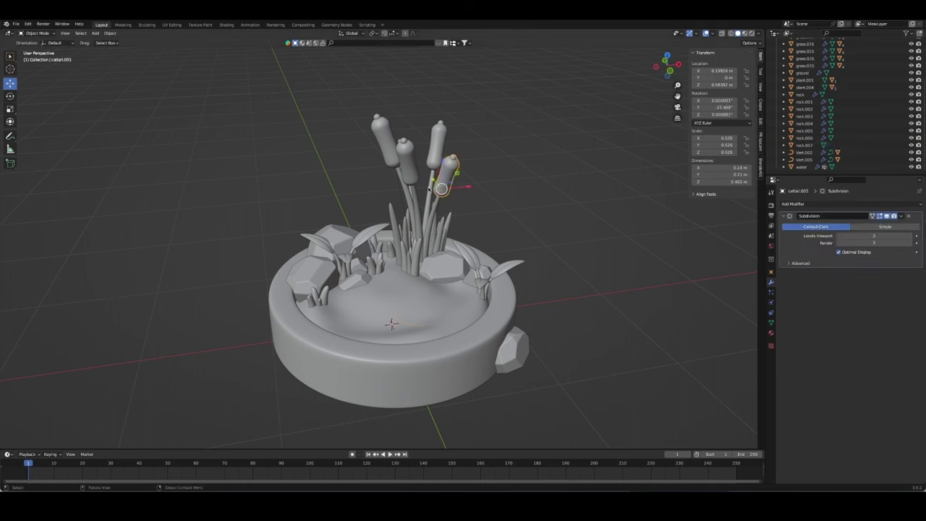
{"action": "key", "text": "F2"}
{"action": "type", "text": "cat"}
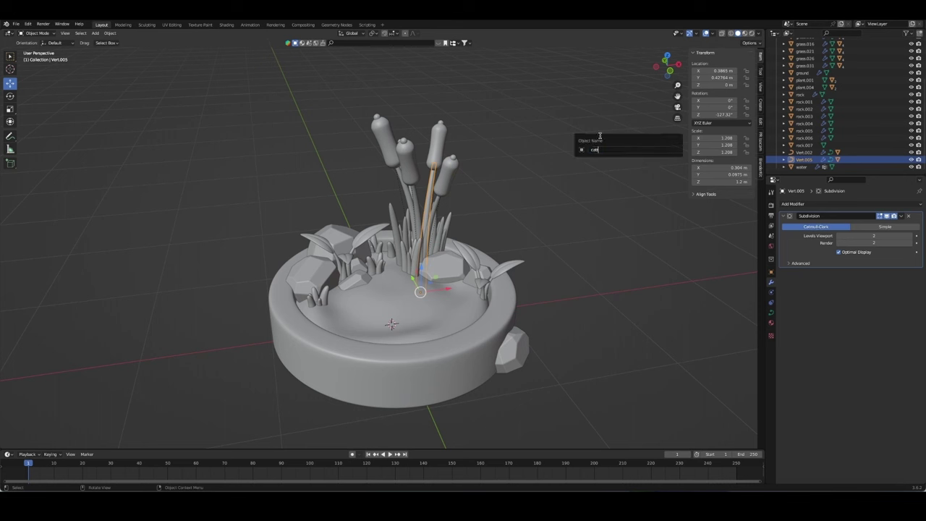
{"action": "type", "text": "tail"}
{"action": "key", "text": "Return"}
{"action": "left_click", "coordinate": [414, 192]}
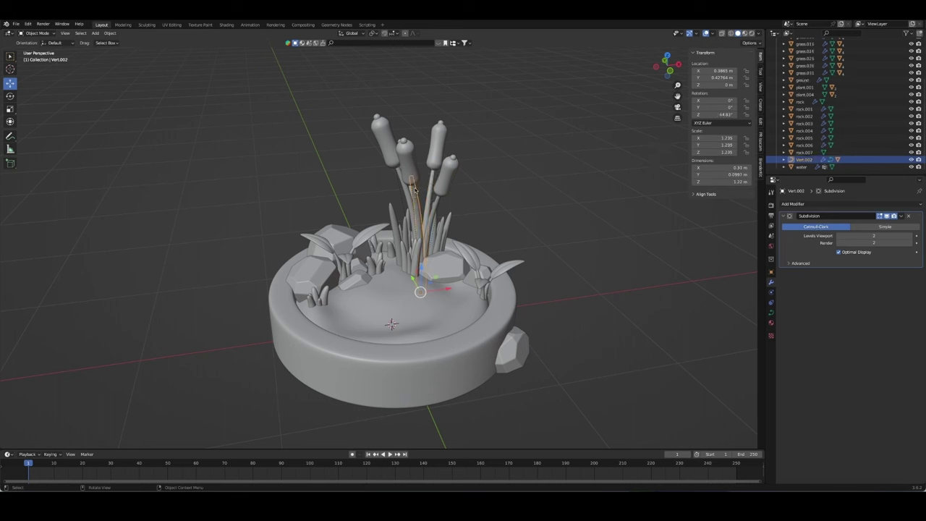
{"action": "key", "text": "F2"}
{"action": "type", "text": "catt"}
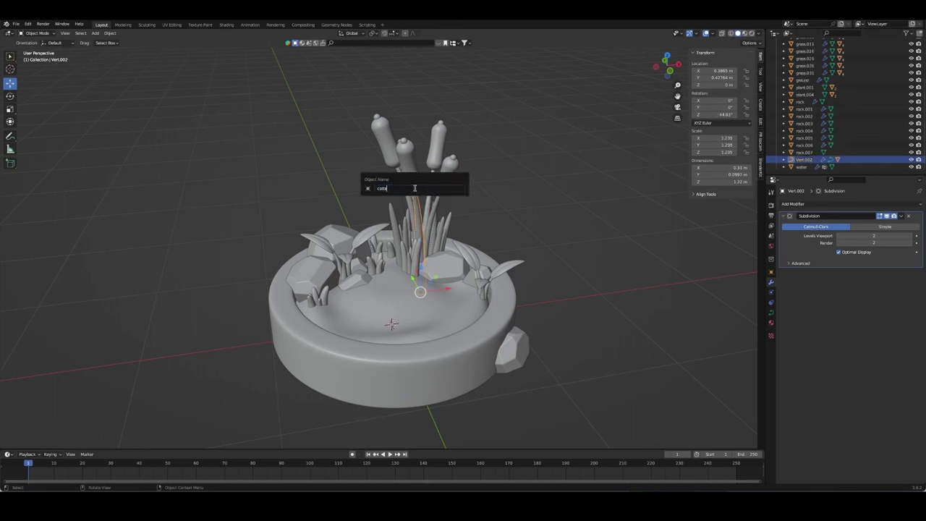
{"action": "type", "text": "il"}
{"action": "key", "text": "Return"}
Step: Frame the top cattail head Roundcube.003 and collapse cattail.003's children in the outliner
{"action": "middle_click_drag", "start_coordinate": [413, 188], "coordinate": [338, 193]}
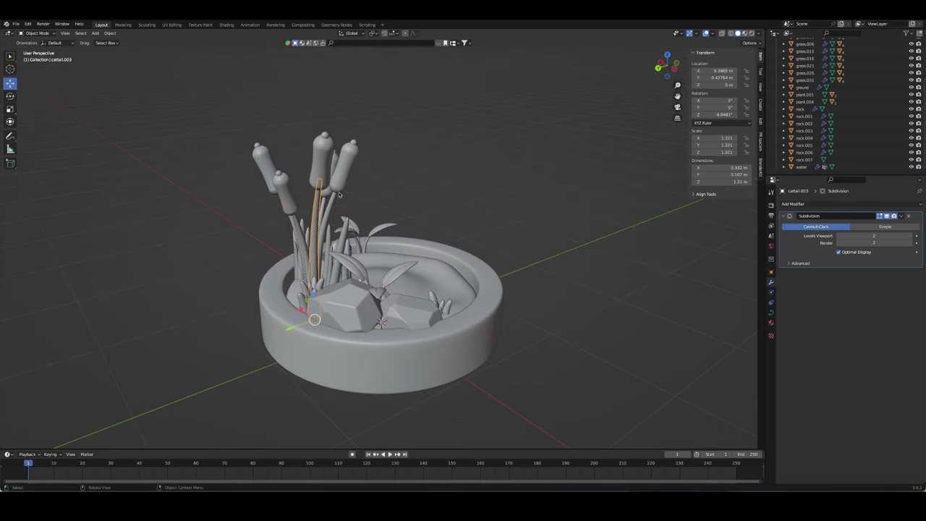
{"action": "key", "text": "F2"}
{"action": "left_click", "coordinate": [324, 152]}
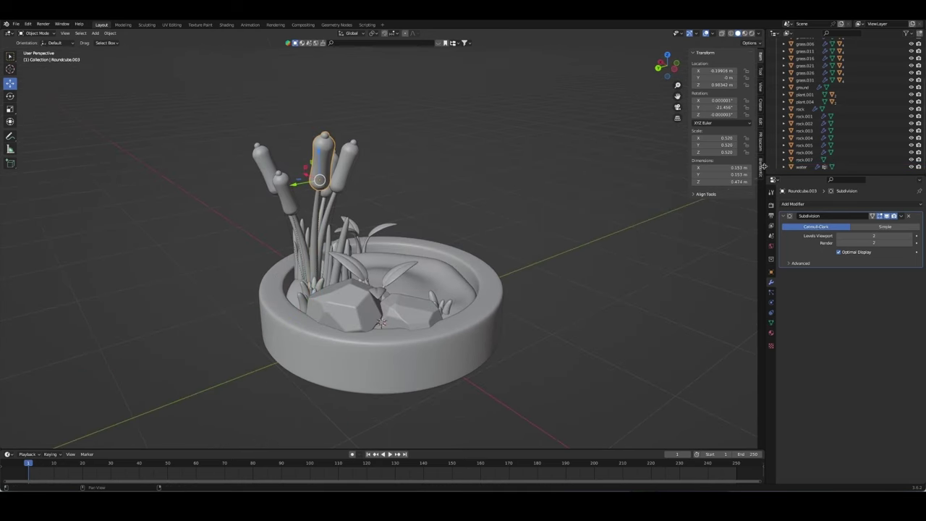
{"action": "key", "text": "KP_Decimal"}
{"action": "left_click", "coordinate": [792, 63]}
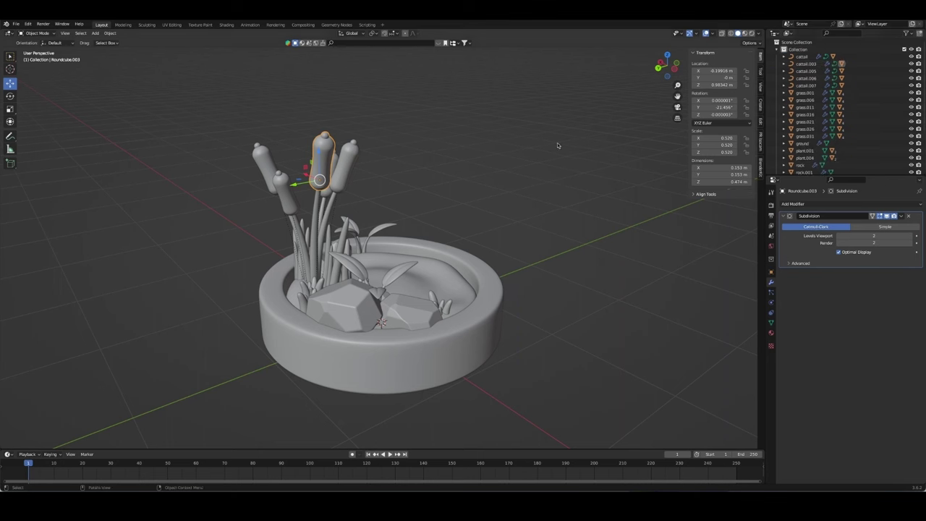
{"action": "scroll", "coordinate": [802, 87], "scroll_direction": "down", "scroll_amount": 3}
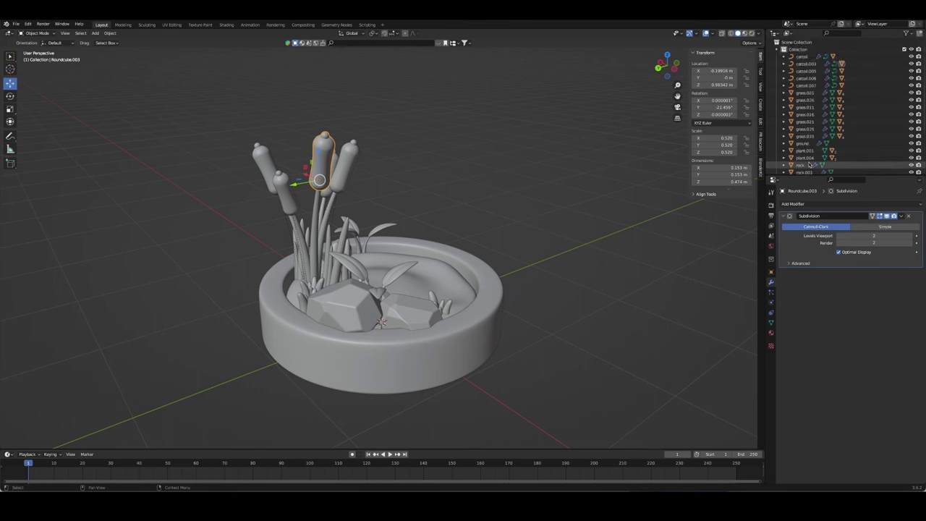
Step: Save the lake project and zoom in for a closer view into the basin
{"action": "left_click", "coordinate": [440, 151]}
{"action": "key", "text": "ctrl+s"}
{"action": "mouse_move", "coordinate": [440, 151]}
{"action": "middle_mouse_down"}
{"action": "mouse_move", "coordinate": [459, 187]}
{"action": "mouse_move", "coordinate": [489, 200]}
{"action": "middle_mouse_up"}
{"action": "scroll", "coordinate": [489, 200], "scroll_direction": "up", "scroll_amount": 2}
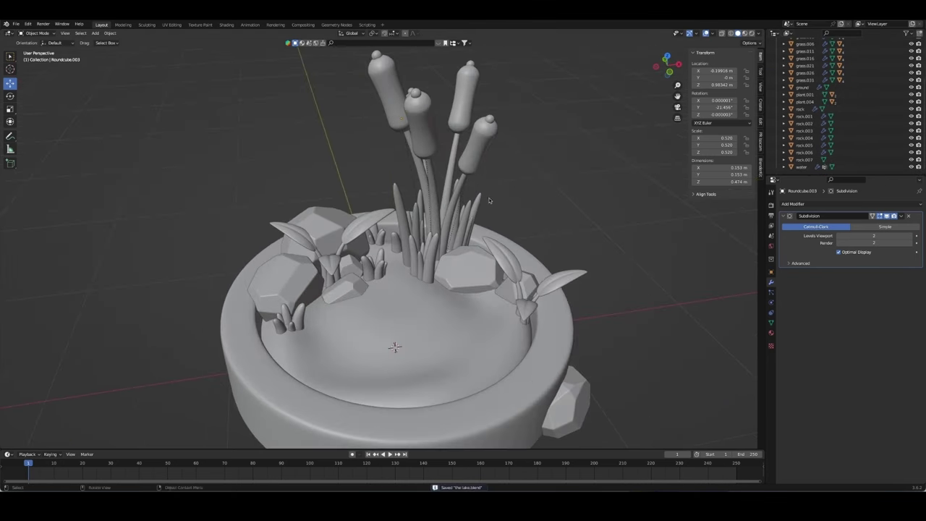
{"action": "scroll", "coordinate": [463, 316], "scroll_direction": "down", "scroll_amount": 2}
{"action": "mouse_move", "coordinate": [463, 316]}
{"action": "middle_mouse_down"}
{"action": "mouse_move", "coordinate": [448, 289]}
{"action": "mouse_move", "coordinate": [458, 250]}
{"action": "middle_mouse_up"}
{"action": "scroll", "coordinate": [449, 290], "scroll_direction": "up", "scroll_amount": 3}
Step: Add a circle mesh with 8 vertices at the 3D cursor
{"action": "key", "text": "shift+a"}
{"action": "mouse_move", "coordinate": [433, 247]}
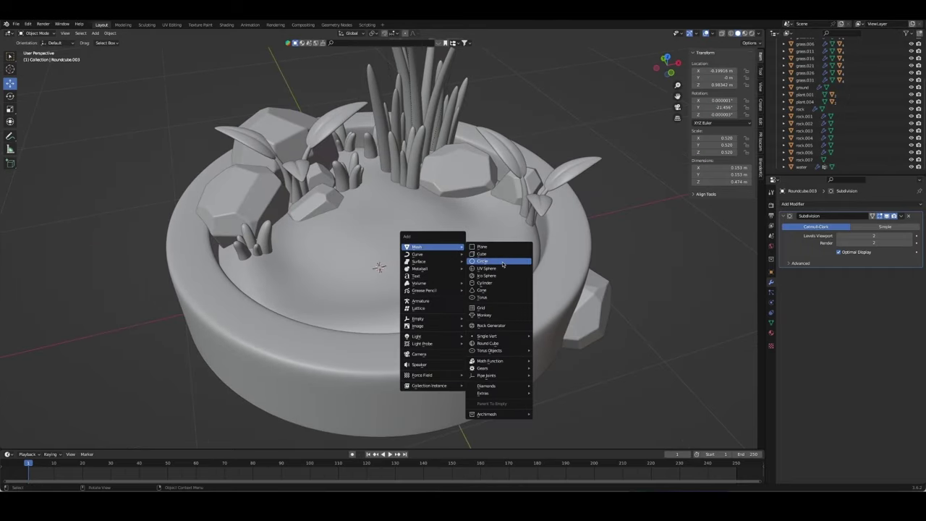
{"action": "left_click", "coordinate": [499, 272]}
{"action": "left_click", "coordinate": [79, 362]}
{"action": "type", "text": "8"}
{"action": "key", "text": "Return"}
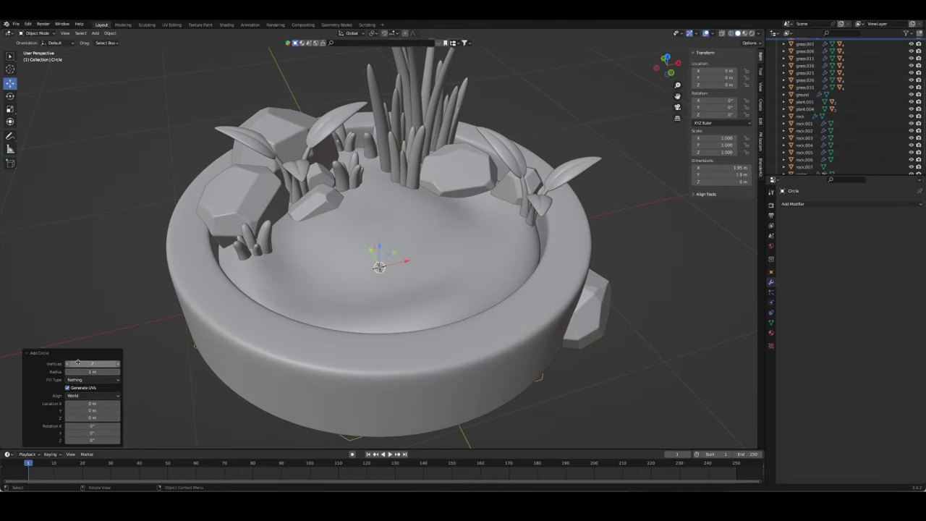
Step: Raise the circle's vertices along Z above the basin floor
{"action": "key", "text": "Tab"}
{"action": "left_click_drag", "start_coordinate": [379, 250], "coordinate": [381, 125]}
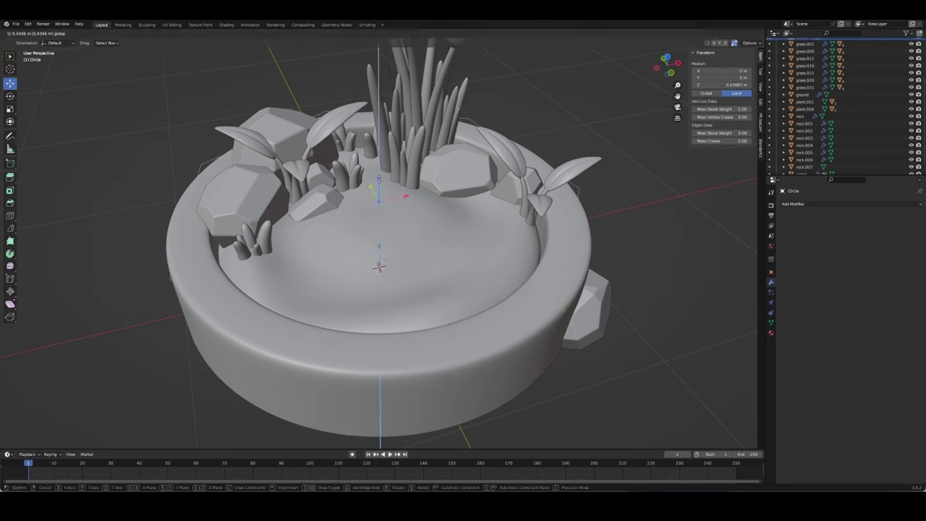
{"action": "key", "text": "Tab"}
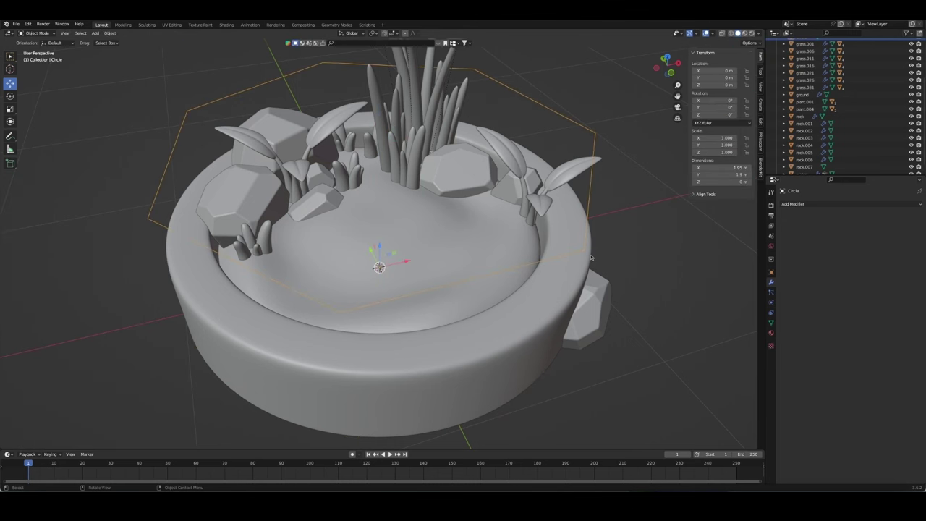
{"action": "key", "text": "Tab"}
{"action": "key", "text": "Tab"}
{"action": "key", "text": "g"}
{"action": "key", "text": "z"}
{"action": "left_click", "coordinate": [370, 141]}
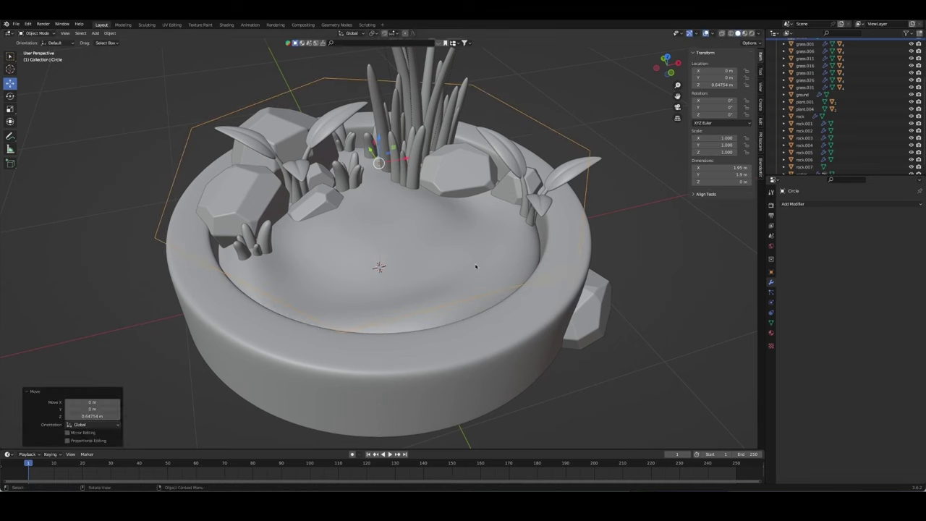
Step: Scale the circle down to 0.238 and check it from above
{"action": "key", "text": "Tab"}
{"action": "key", "text": "s"}
{"action": "left_click", "coordinate": [418, 202]}
{"action": "mouse_move", "coordinate": [418, 201]}
{"action": "middle_mouse_down"}
{"action": "mouse_move", "coordinate": [458, 189]}
{"action": "mouse_move", "coordinate": [421, 151]}
{"action": "middle_mouse_up"}
{"action": "key", "text": "Tab"}
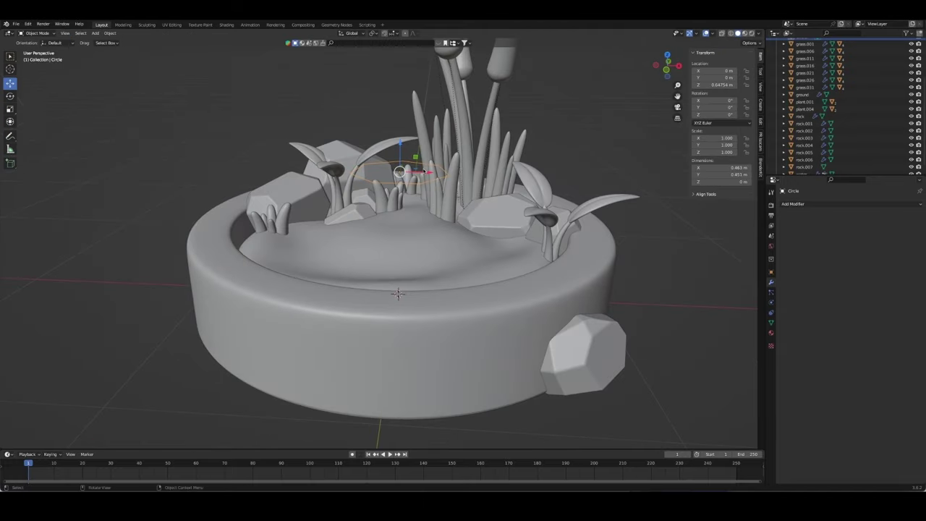
{"action": "key", "text": "Tab"}
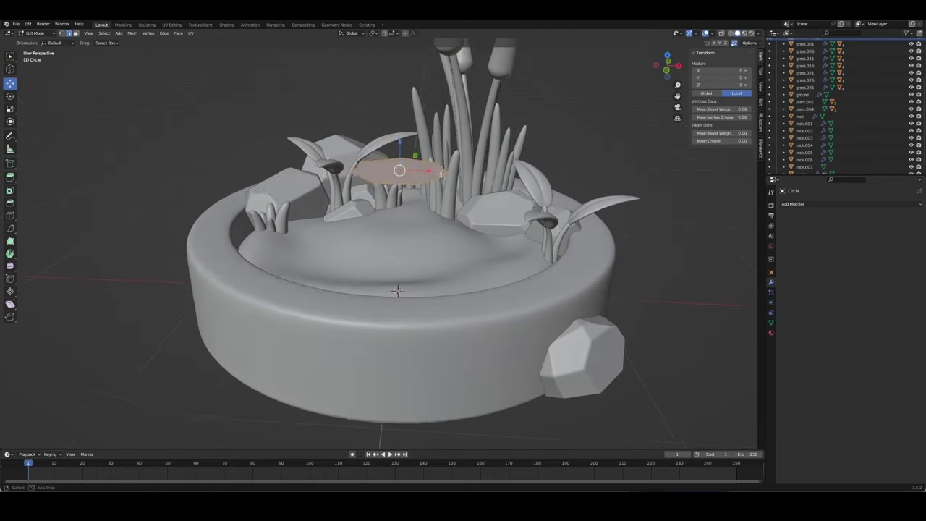
Step: Shift the first circle vertically, then delete it
{"action": "mouse_move", "coordinate": [478, 183]}
{"action": "middle_mouse_down"}
{"action": "mouse_move", "coordinate": [405, 181]}
{"action": "mouse_move", "coordinate": [395, 188]}
{"action": "mouse_move", "coordinate": [394, 218]}
{"action": "middle_mouse_up"}
{"action": "key", "text": "Tab"}
{"action": "key", "text": "g"}
{"action": "key", "text": "z"}
{"action": "left_click", "coordinate": [362, 194]}
{"action": "key", "text": "Tab"}
{"action": "key", "text": "Delete"}
Step: Add a new circle with Triangle Fan fill and scale it down to 0.303
{"action": "key", "text": "shift+a"}
{"action": "left_click", "coordinate": [460, 232]}
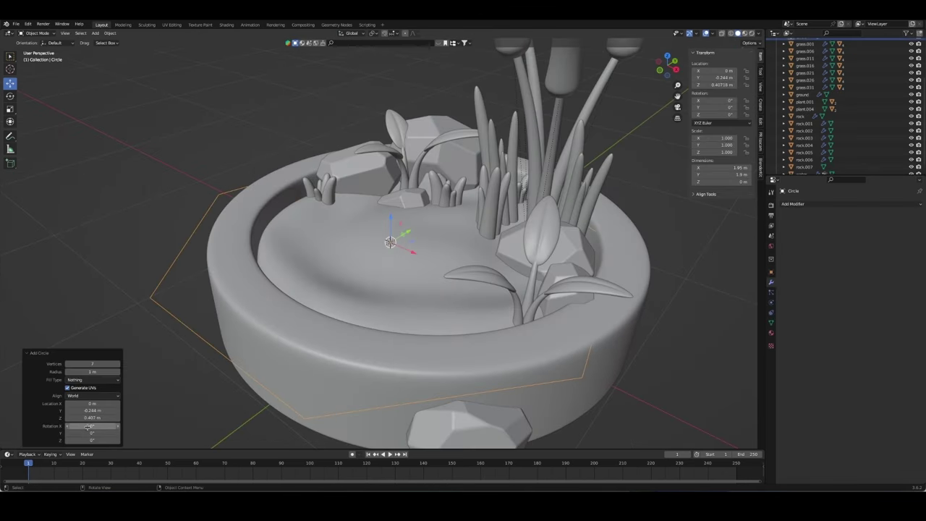
{"action": "left_click", "coordinate": [111, 380]}
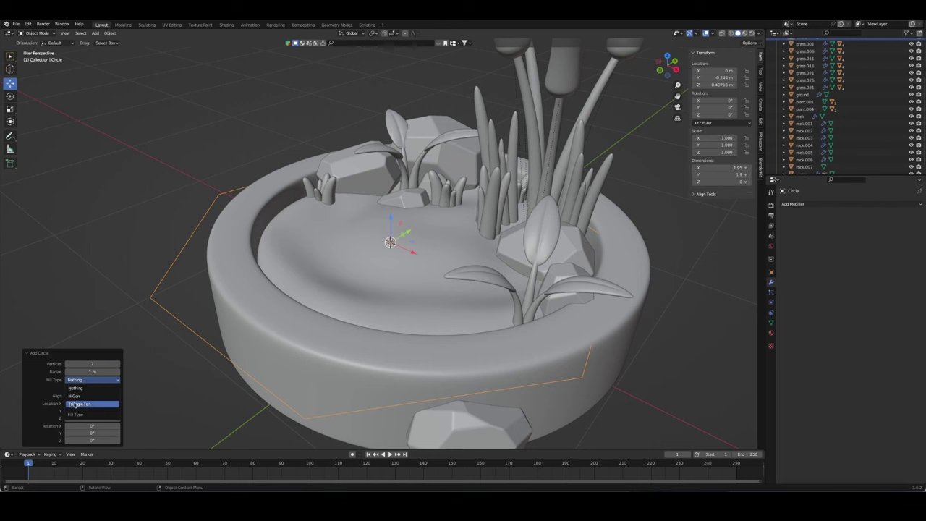
{"action": "left_click", "coordinate": [94, 404]}
{"action": "key", "text": "Tab"}
{"action": "key", "text": "s"}
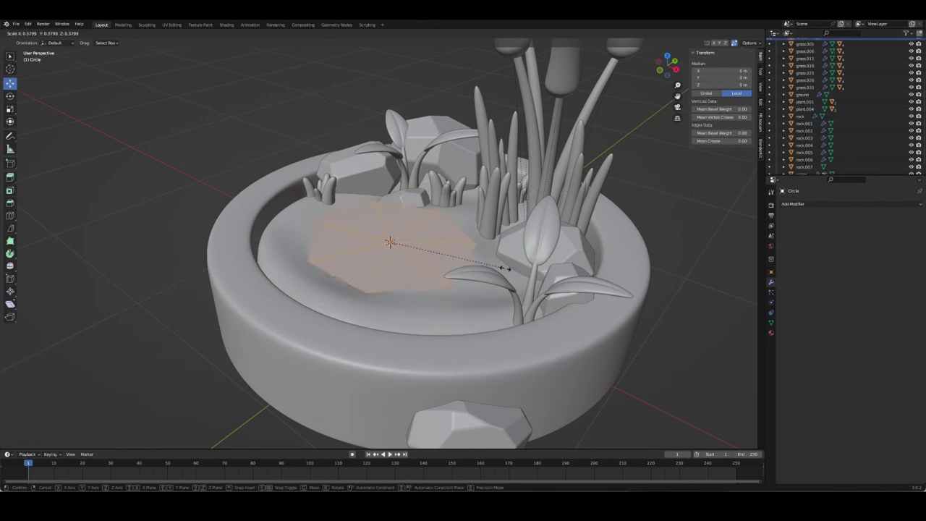
{"action": "left_click", "coordinate": [479, 258]}
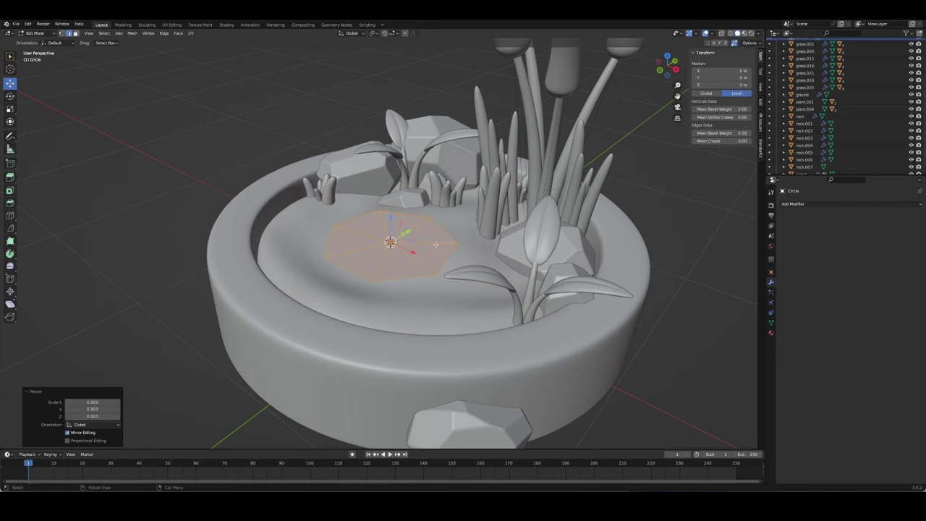
Step: Bevel one rim vertex and slide the new vertex along its edges
{"action": "left_click", "coordinate": [435, 275]}
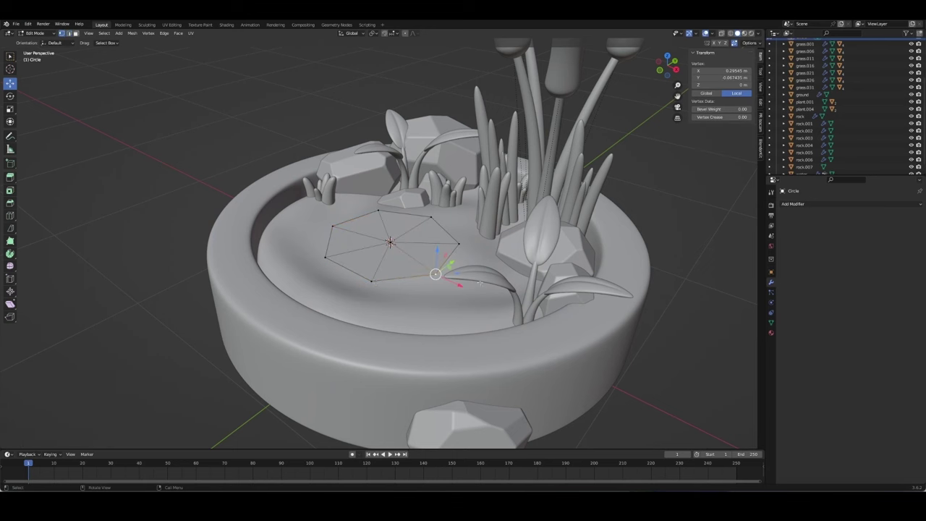
{"action": "key", "text": "ctrl+shift+b"}
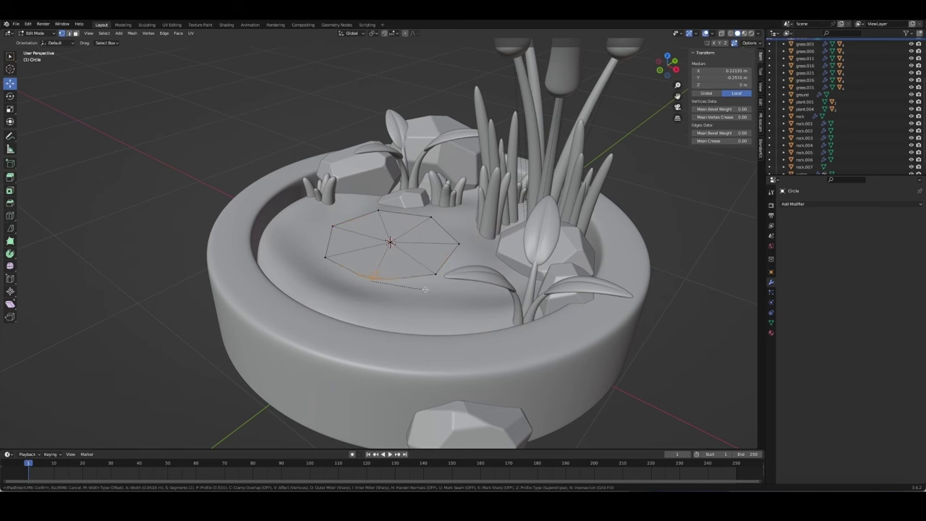
{"action": "left_click", "coordinate": [423, 293]}
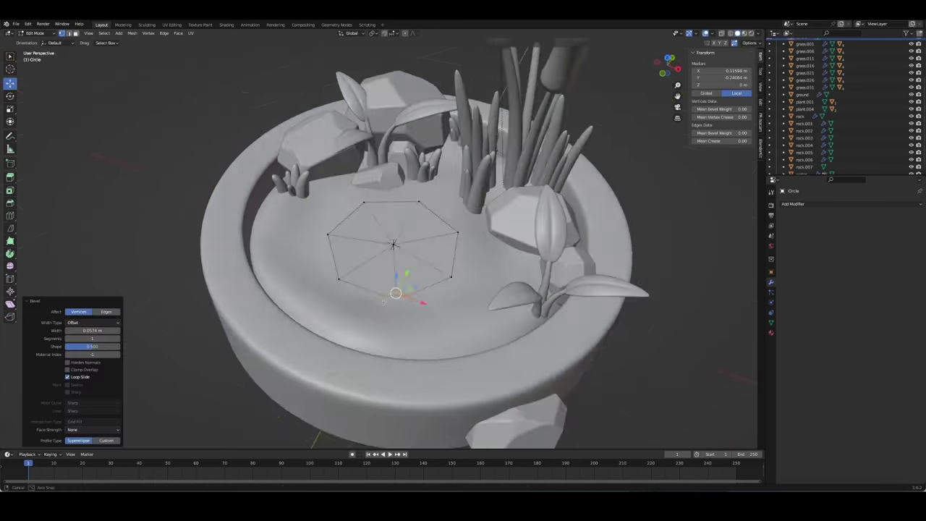
{"action": "middle_click_drag", "start_coordinate": [424, 292], "coordinate": [434, 267]}
{"action": "key", "text": "shift+v"}
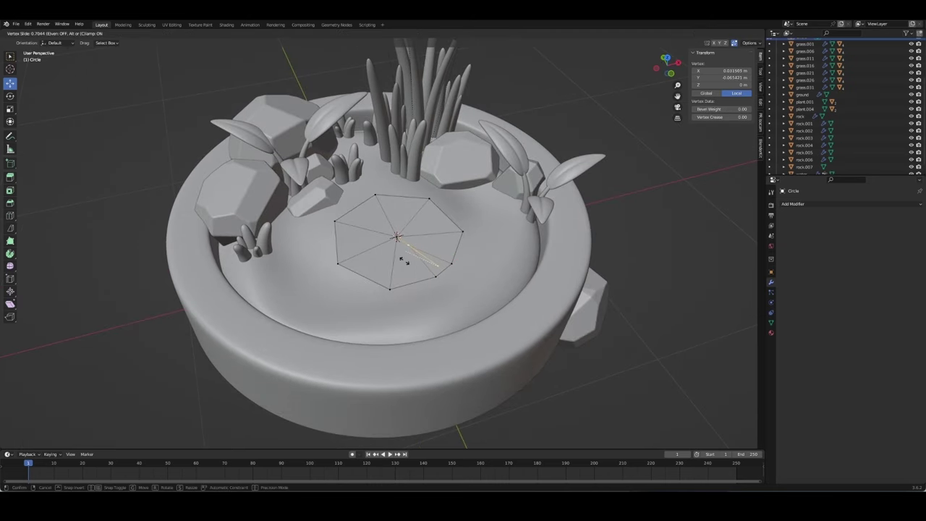
{"action": "left_click", "coordinate": [407, 262]}
{"action": "middle_click_drag", "start_coordinate": [406, 262], "coordinate": [473, 262]}
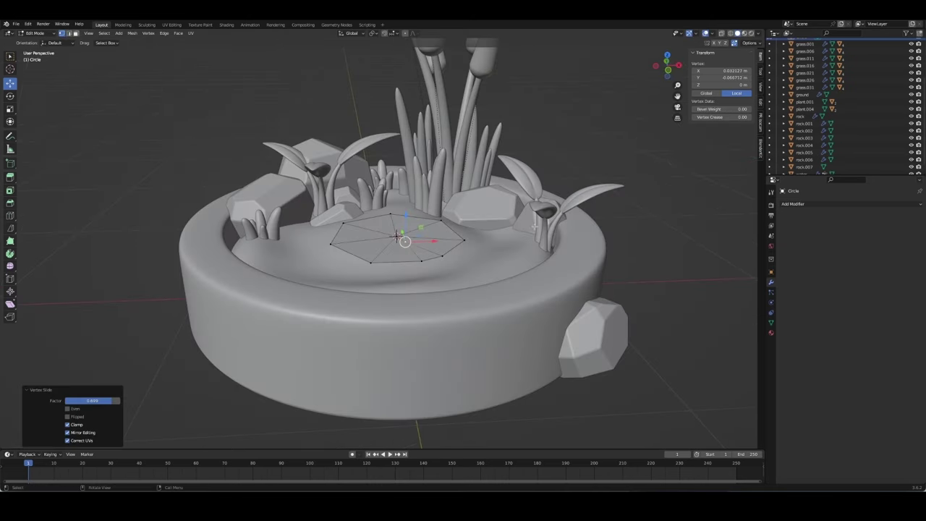
{"action": "mouse_move", "coordinate": [604, 251]}
{"action": "middle_mouse_down"}
{"action": "mouse_move", "coordinate": [419, 262]}
{"action": "mouse_move", "coordinate": [408, 249]}
{"action": "mouse_move", "coordinate": [432, 226]}
{"action": "middle_mouse_up"}
Step: Slide the notch vertex inward to open the wedge-shaped lily-pad notch
{"action": "left_click", "coordinate": [437, 248]}
{"action": "right_click", "coordinate": [475, 266]}
{"action": "left_click", "coordinate": [470, 266]}
{"action": "left_click", "coordinate": [432, 226]}
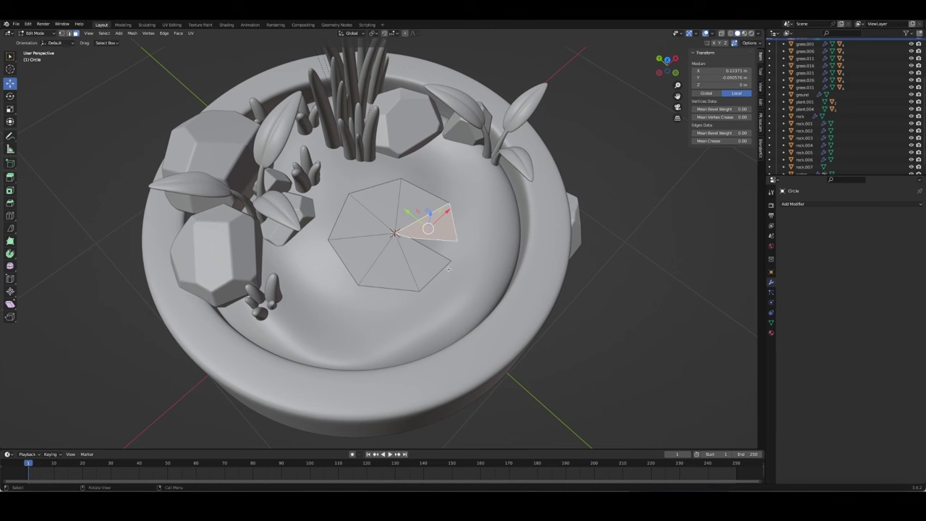
{"action": "left_click", "coordinate": [456, 240]}
{"action": "key", "text": "shift+v"}
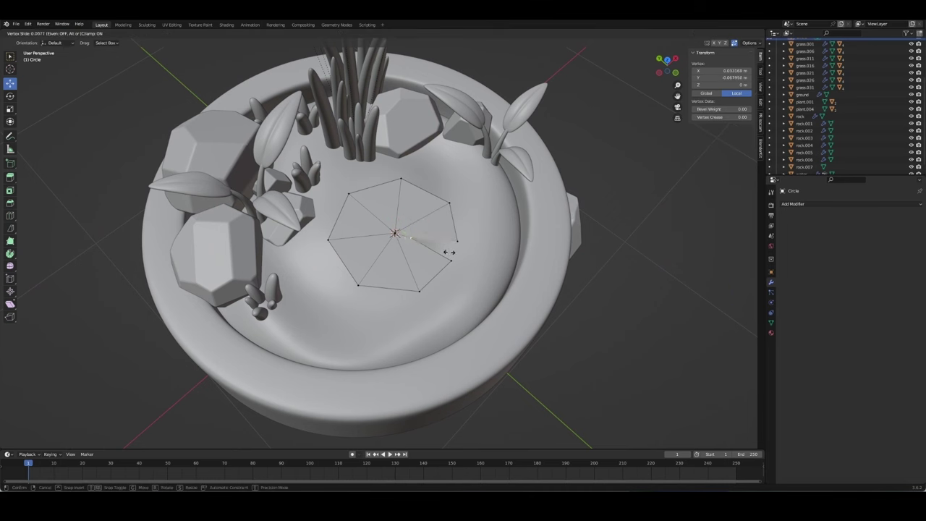
{"action": "left_click", "coordinate": [443, 250]}
{"action": "middle_click_drag", "start_coordinate": [444, 249], "coordinate": [403, 232]}
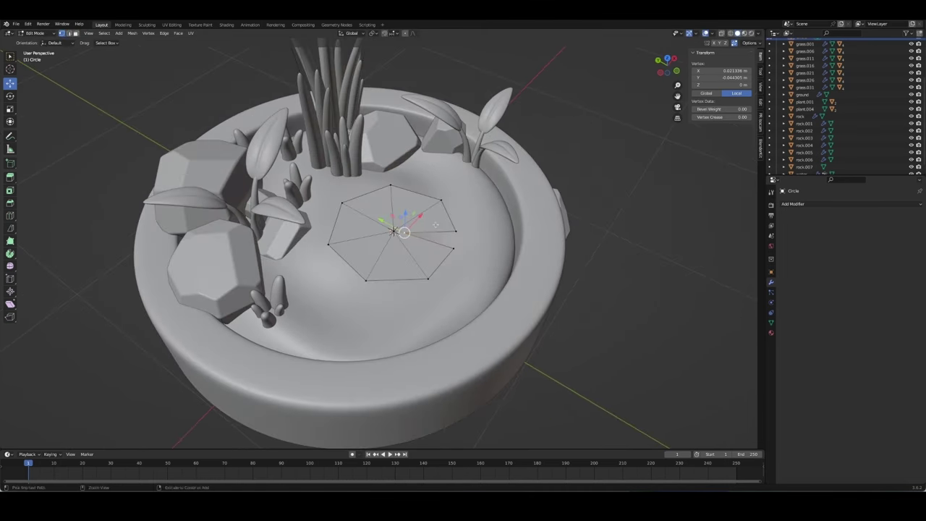
{"action": "key", "text": "ctrl+r"}
{"action": "key", "text": "Escape"}
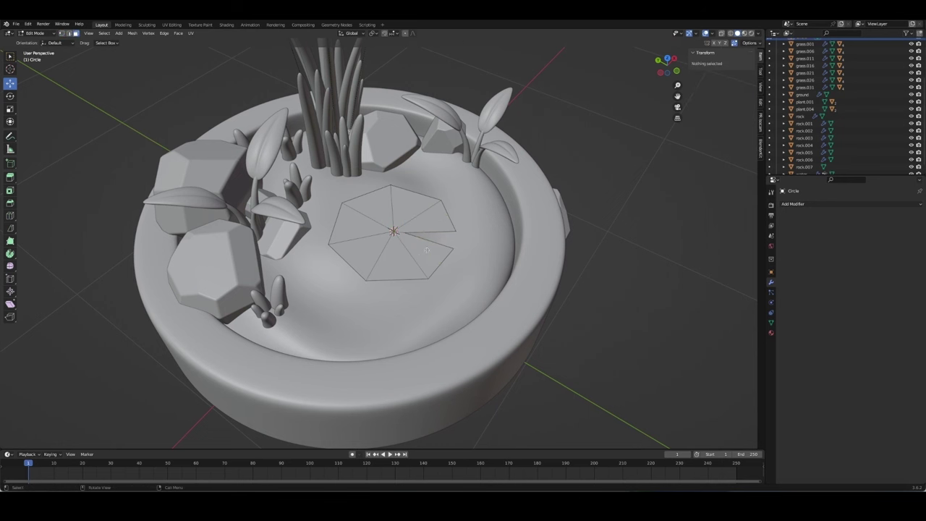
Step: Extrude the whole circle upward to give the pad thickness
{"action": "key", "text": "a"}
{"action": "key", "text": "e"}
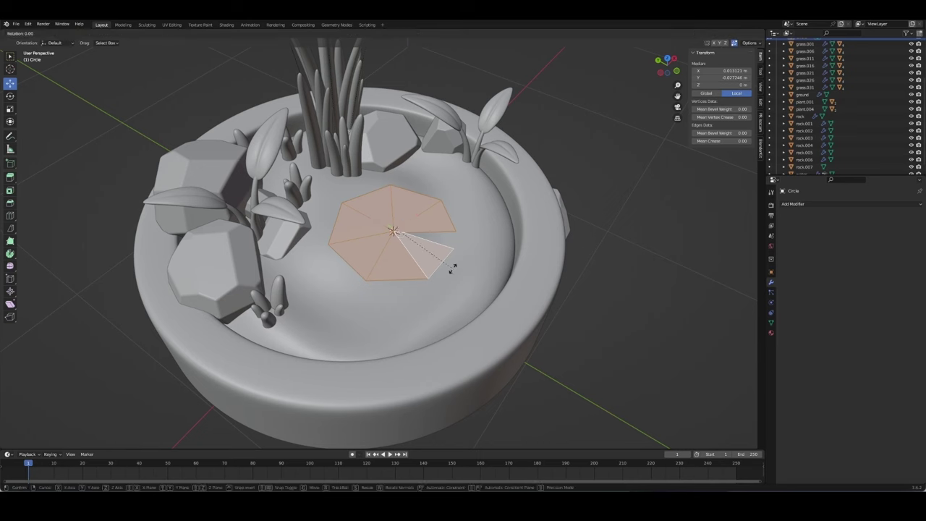
{"action": "left_click", "coordinate": [451, 258]}
{"action": "mouse_move", "coordinate": [450, 258]}
{"action": "middle_mouse_down"}
{"action": "mouse_move", "coordinate": [405, 250]}
{"action": "mouse_move", "coordinate": [416, 231]}
{"action": "mouse_move", "coordinate": [394, 236]}
{"action": "mouse_move", "coordinate": [419, 235]}
{"action": "mouse_move", "coordinate": [392, 230]}
{"action": "middle_mouse_up"}
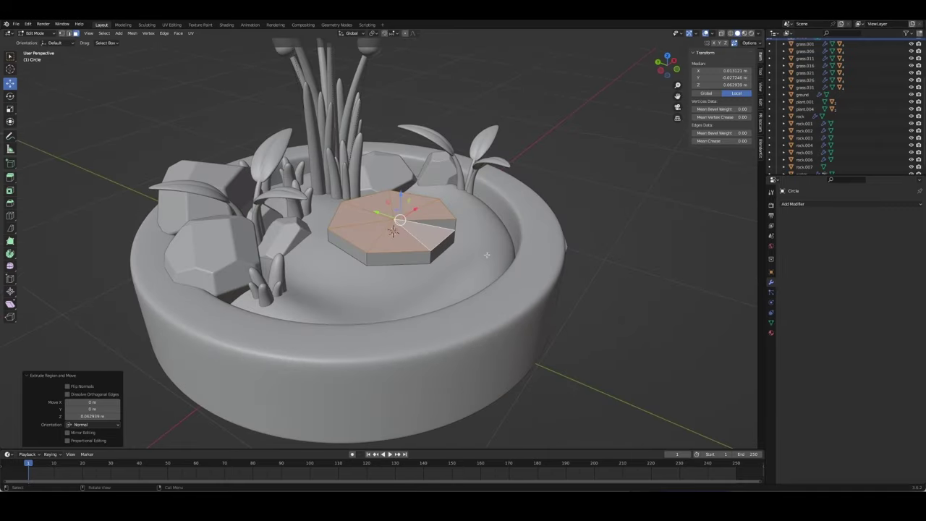
Step: Add a level-3 Subdivision modifier and an unslid loop cut around the pad
{"action": "key", "text": "Tab"}
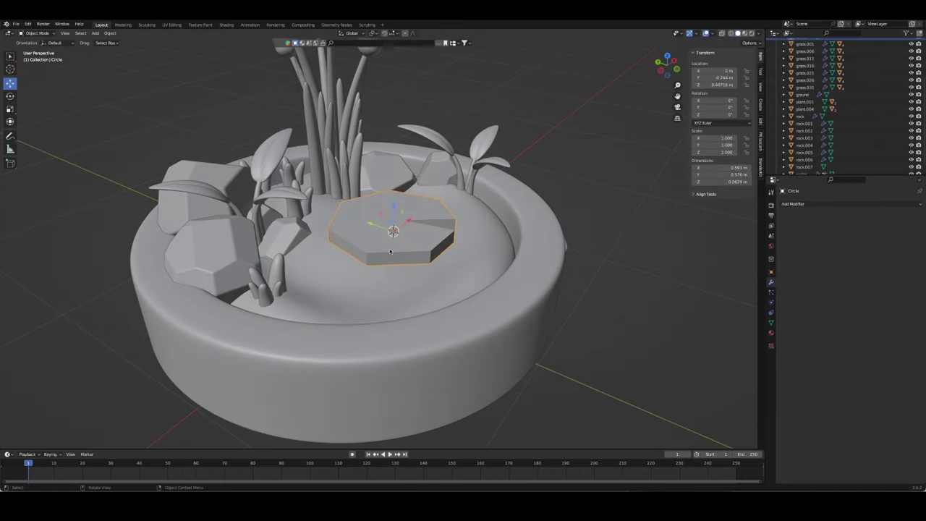
{"action": "key", "text": "ctrl+3"}
{"action": "key", "text": "Tab"}
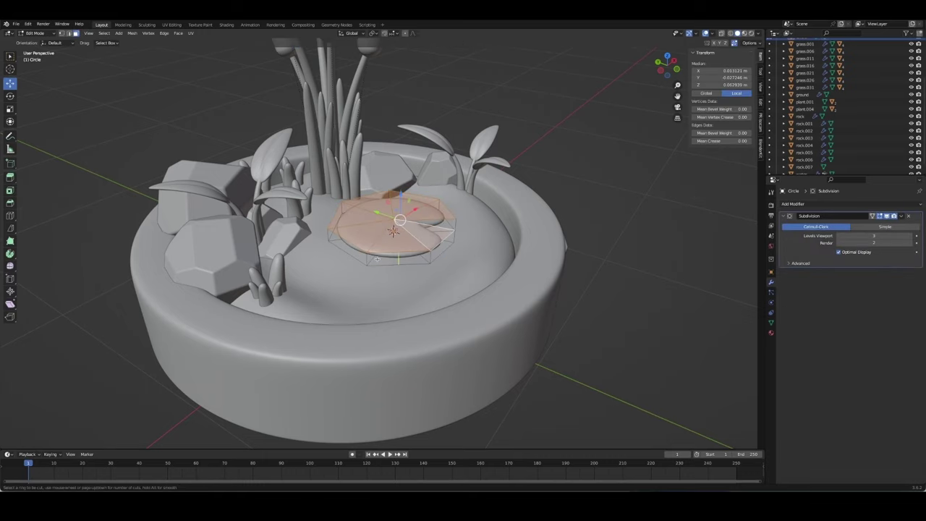
{"action": "left_click", "coordinate": [366, 258], "text": "alt"}
{"action": "key", "text": "g"}
{"action": "key", "text": "g"}
{"action": "right_click", "coordinate": [367, 258]}
{"action": "mouse_move", "coordinate": [367, 259]}
{"action": "middle_mouse_down"}
{"action": "mouse_move", "coordinate": [398, 244]}
{"action": "mouse_move", "coordinate": [400, 231]}
{"action": "mouse_move", "coordinate": [398, 241]}
{"action": "middle_mouse_up"}
Step: Select the pad's top edge loop and inspect the pad from a low side angle
{"action": "key", "text": "a"}
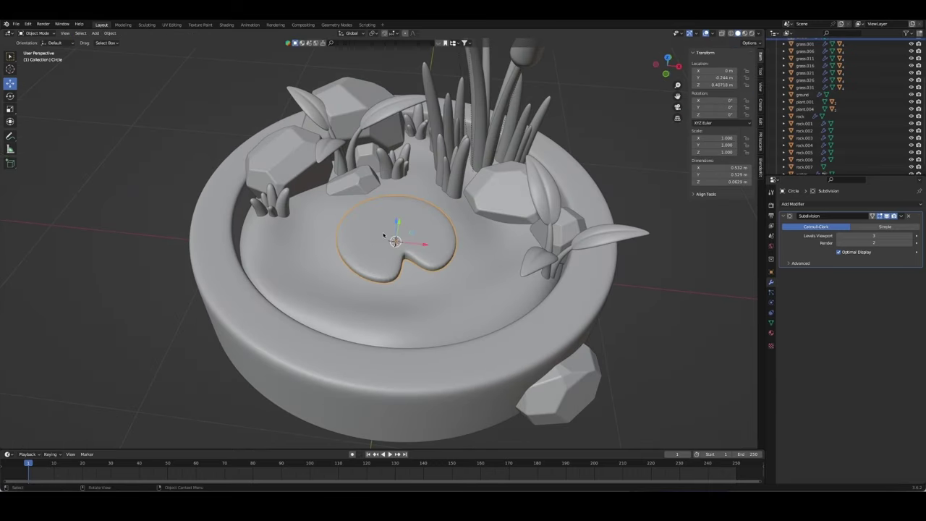
{"action": "left_click", "coordinate": [436, 269], "text": "alt"}
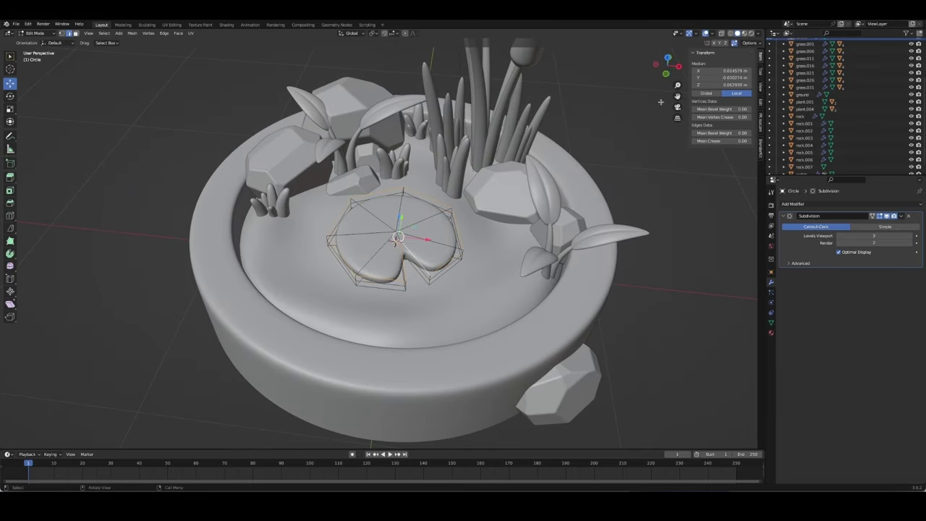
{"action": "type", "text": "0.3"}
{"action": "key", "text": "Tab"}
{"action": "mouse_move", "coordinate": [499, 275]}
{"action": "middle_mouse_down"}
{"action": "mouse_move", "coordinate": [494, 199]}
{"action": "mouse_move", "coordinate": [411, 273]}
{"action": "middle_mouse_up"}
{"action": "scroll", "coordinate": [494, 200], "scroll_direction": "up", "scroll_amount": 4}
{"action": "key", "text": "Tab"}
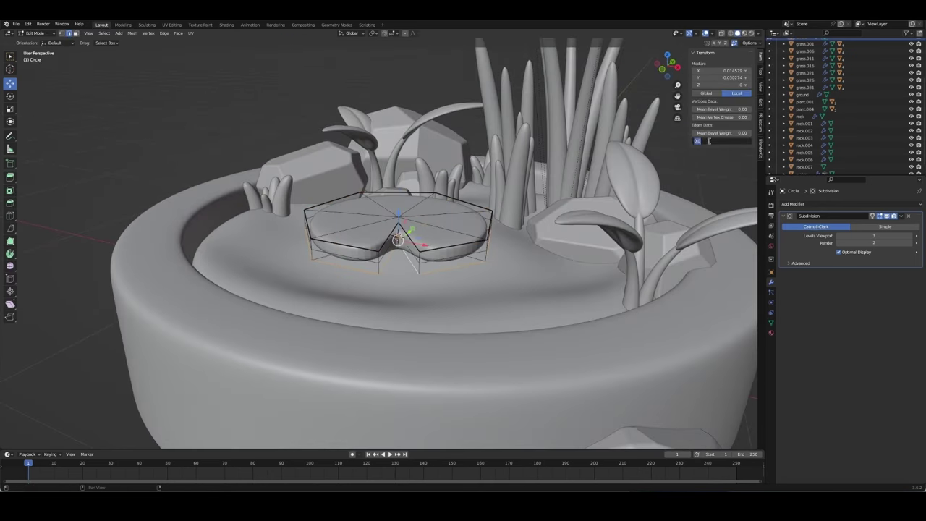
{"action": "key", "text": "Tab"}
{"action": "right_click", "coordinate": [358, 226]}
Step: Shade the lily pad smooth and select its centre vertex
{"action": "left_click", "coordinate": [358, 227]}
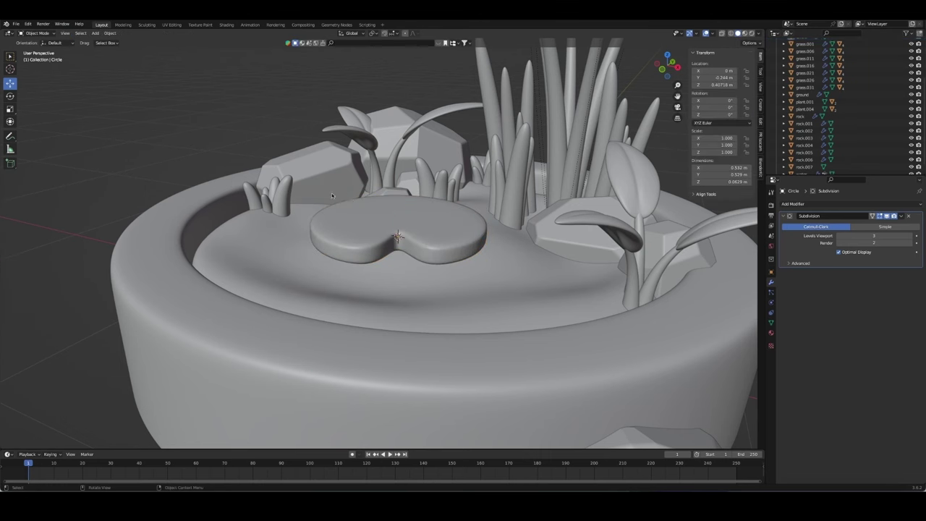
{"action": "middle_click_drag", "start_coordinate": [358, 227], "coordinate": [387, 215]}
{"action": "key", "text": "Tab"}
{"action": "left_click", "coordinate": [393, 222]}
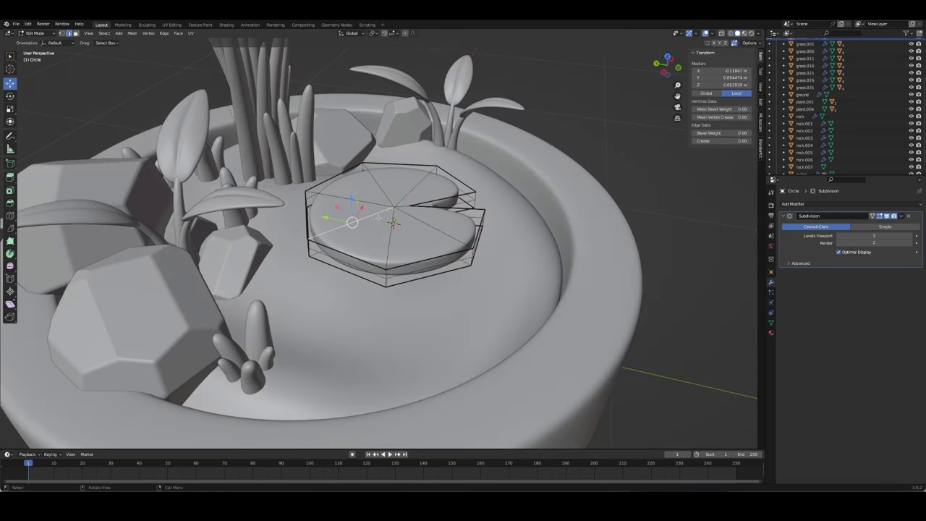
{"action": "key", "text": "1"}
{"action": "left_click", "coordinate": [393, 222]}
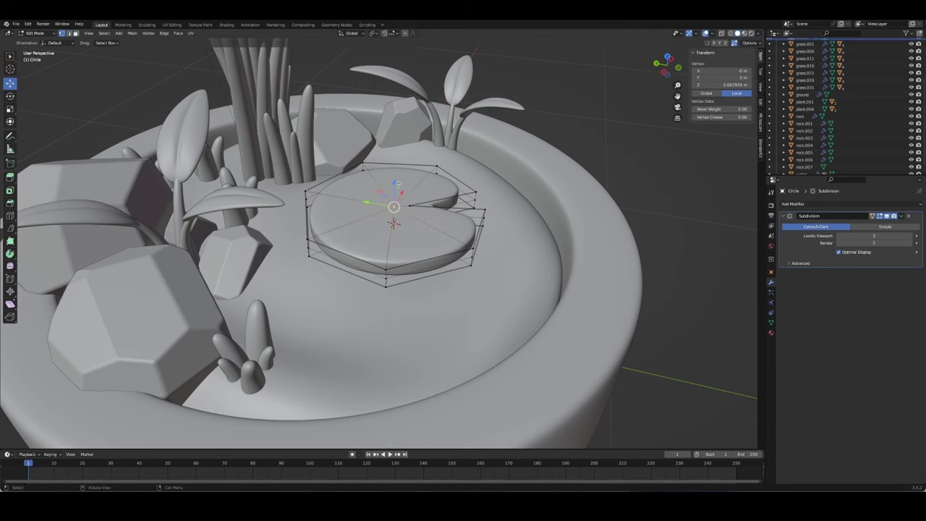
Step: Isolate the pad in front view and move its centre vertex with proportional editing
{"action": "key", "text": "KP_Divide"}
{"action": "key", "text": "KP_1"}
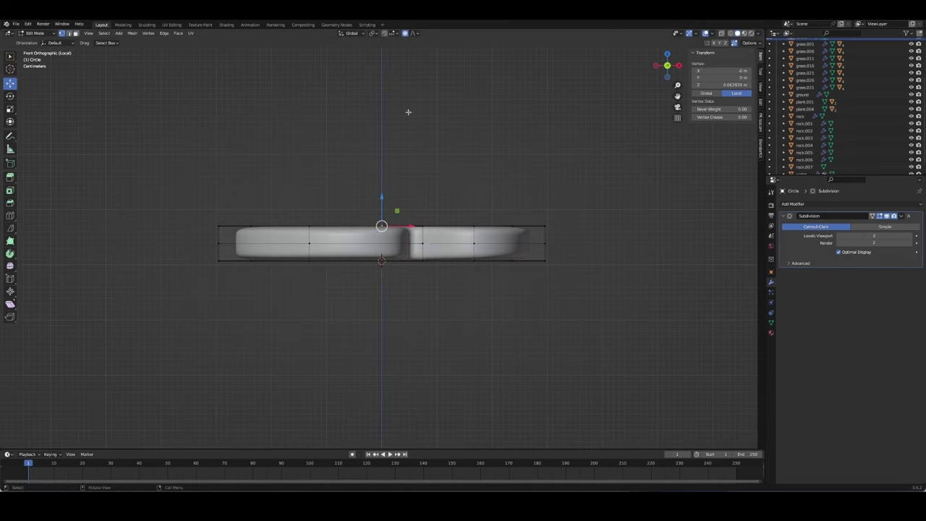
{"action": "key", "text": "g"}
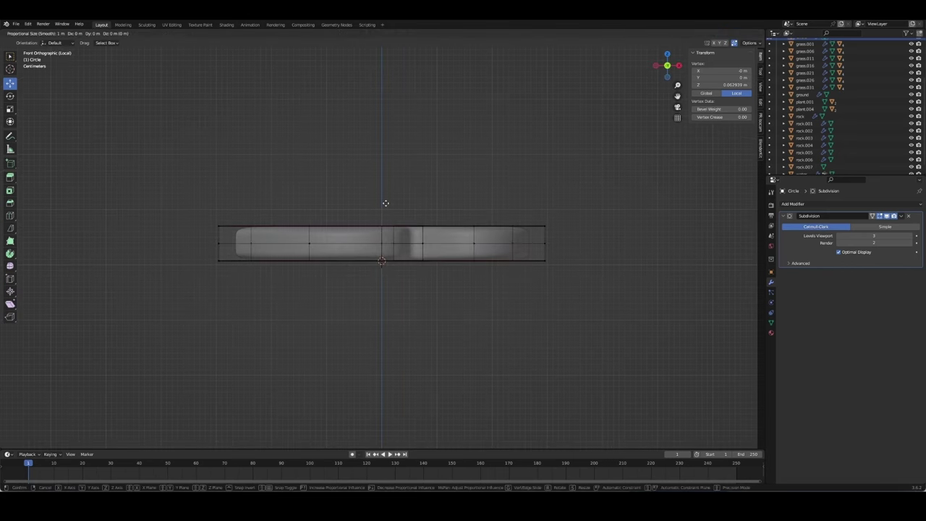
{"action": "scroll", "coordinate": [385, 203], "scroll_direction": "up", "scroll_amount": 13}
{"action": "left_click", "coordinate": [385, 204]}
{"action": "mouse_move", "coordinate": [385, 204]}
{"action": "middle_mouse_down"}
{"action": "mouse_move", "coordinate": [381, 214]}
{"action": "mouse_move", "coordinate": [507, 227]}
{"action": "mouse_move", "coordinate": [465, 209]}
{"action": "mouse_move", "coordinate": [536, 311]}
{"action": "mouse_move", "coordinate": [434, 328]}
{"action": "mouse_move", "coordinate": [424, 268]}
{"action": "mouse_move", "coordinate": [435, 330]}
{"action": "middle_mouse_up"}
{"action": "key", "text": "g"}
{"action": "key", "text": "z"}
{"action": "left_click", "coordinate": [382, 217]}
Step: Lower the lily pad along Z onto the pond surface and save the file
{"action": "key", "text": "Tab"}
{"action": "key", "text": "KP_Divide"}
{"action": "key", "text": "g"}
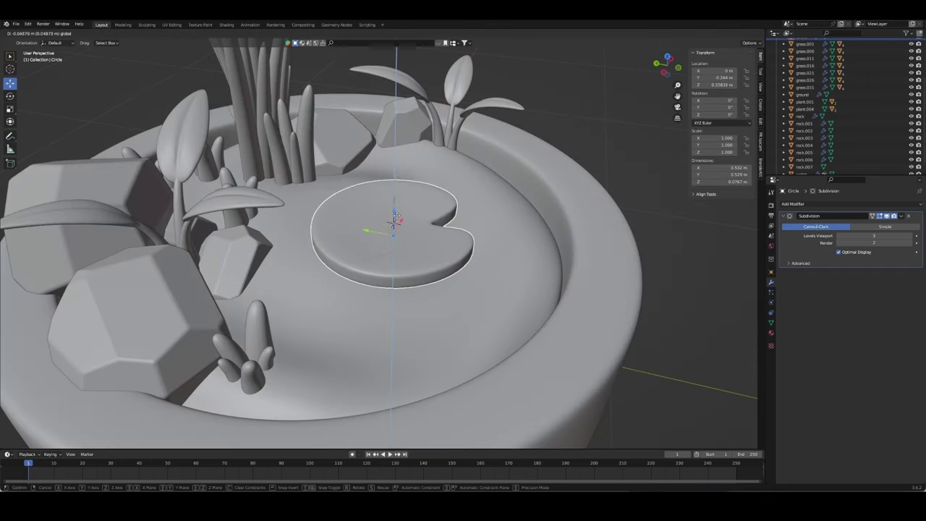
{"action": "key", "text": "z"}
{"action": "left_click", "coordinate": [441, 239]}
{"action": "key", "text": "ctrl+s"}
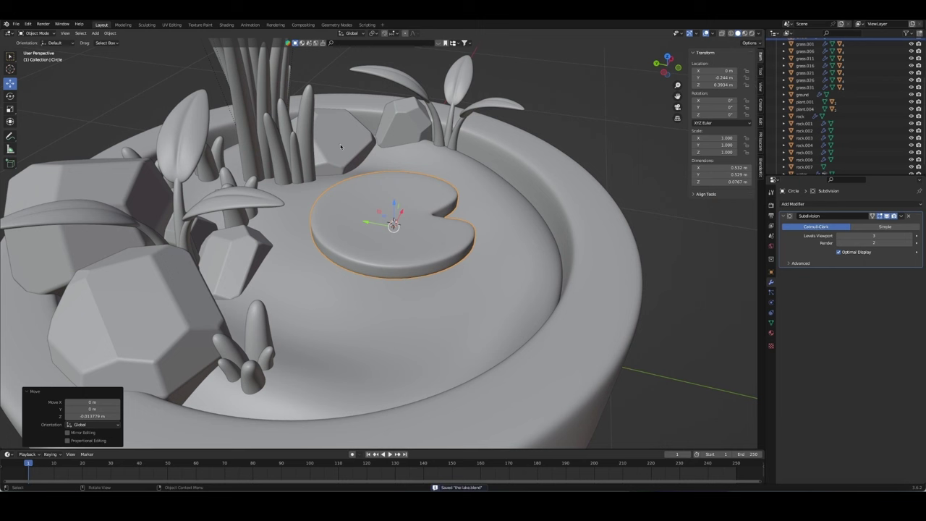
Step: Turn on snapping, raise the lily pad vertically, and move it to a new spot on the water
{"action": "left_click", "coordinate": [391, 34]}
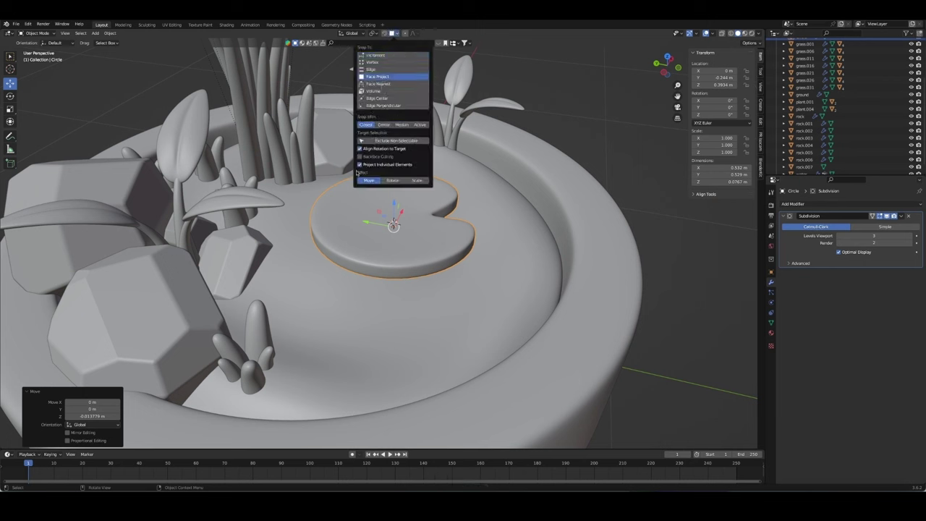
{"action": "left_click", "coordinate": [397, 34]}
{"action": "key", "text": "g"}
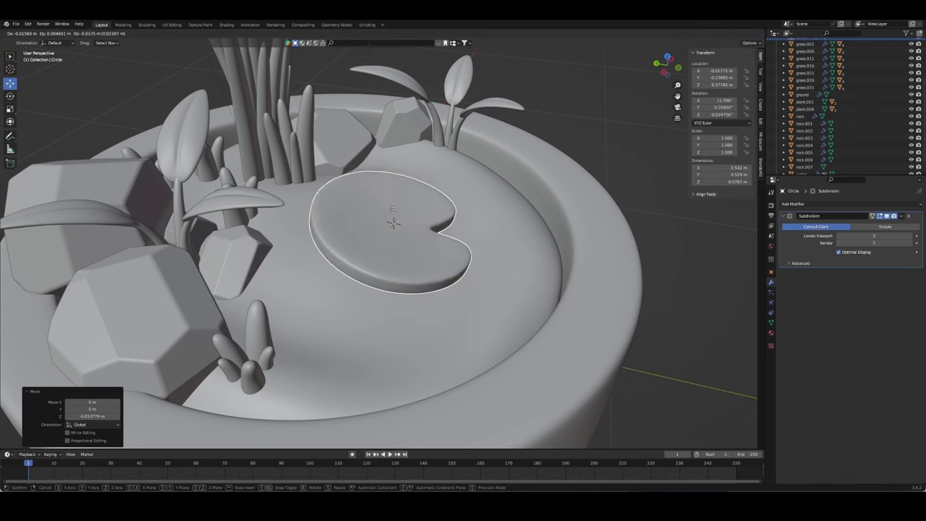
{"action": "key", "text": "z"}
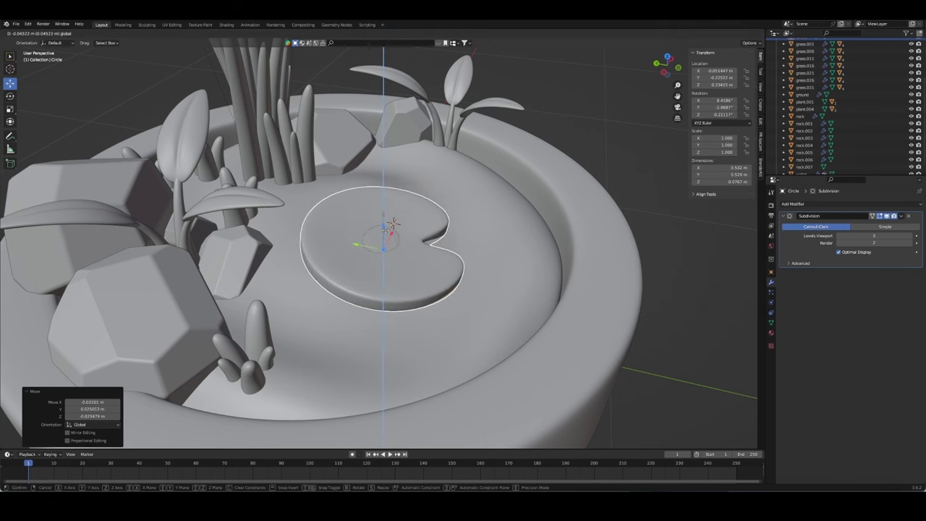
{"action": "left_click", "coordinate": [391, 224]}
{"action": "middle_click_drag", "start_coordinate": [391, 224], "coordinate": [401, 232]}
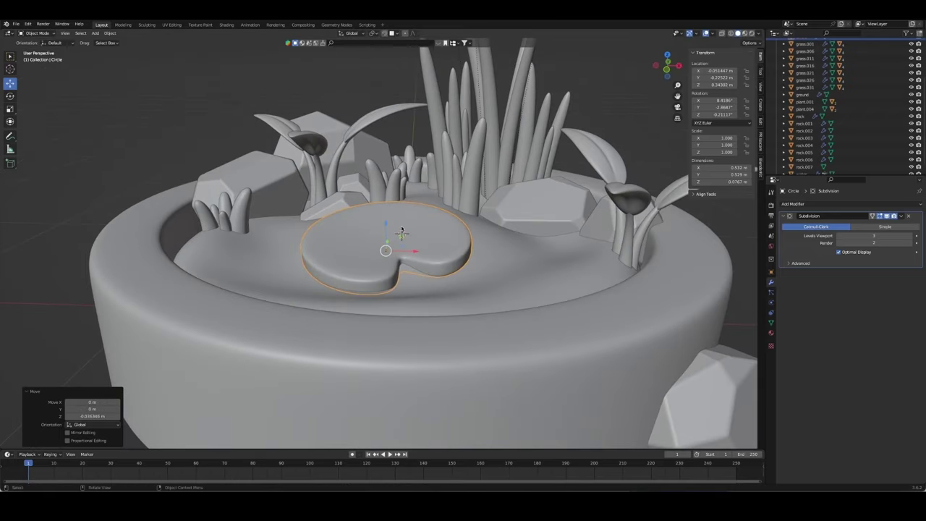
{"action": "key", "text": "g"}
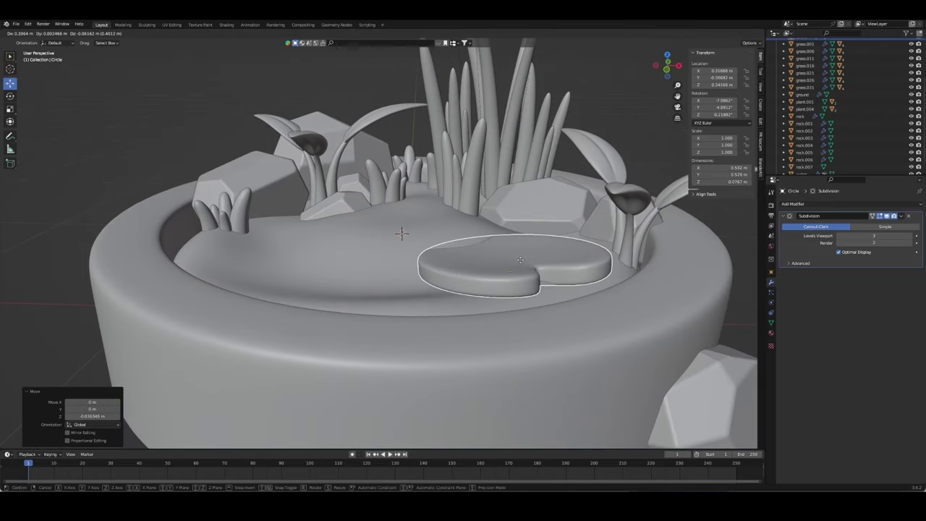
{"action": "left_click", "coordinate": [510, 252]}
{"action": "middle_click_drag", "start_coordinate": [511, 251], "coordinate": [372, 227]}
Step: Change the water's Displace modifier strength from -0.350 to 0.150
{"action": "left_click", "coordinate": [371, 227]}
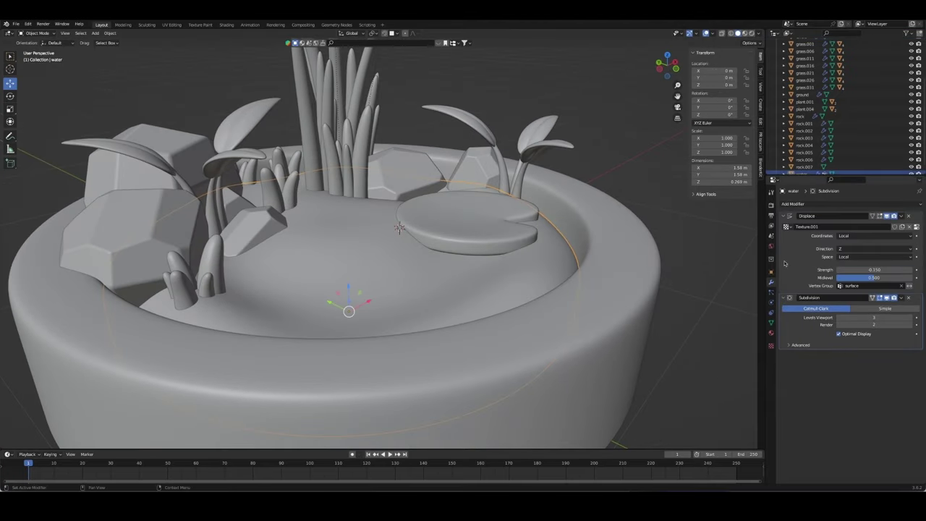
{"action": "left_click", "coordinate": [771, 347]}
{"action": "left_click", "coordinate": [771, 283]}
{"action": "left_click_drag", "start_coordinate": [882, 269], "coordinate": [911, 269]}
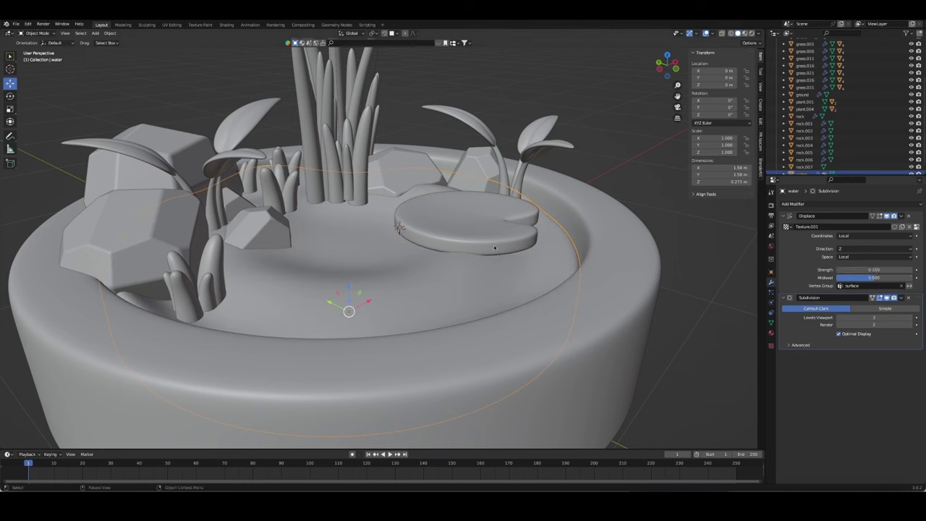
Step: Move the lily pad nearer the centre of the pond
{"action": "left_click", "coordinate": [470, 221]}
{"action": "key", "text": "g"}
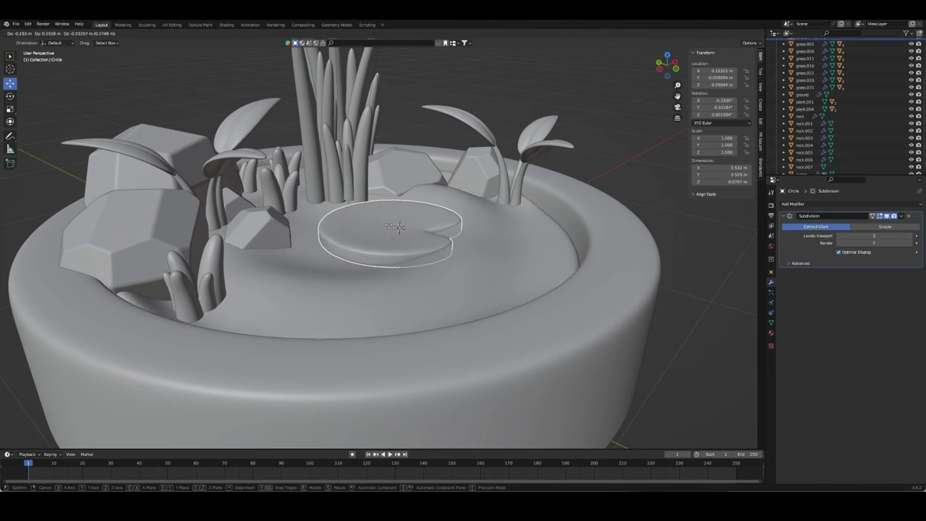
{"action": "left_click", "coordinate": [457, 260]}
{"action": "middle_click_drag", "start_coordinate": [456, 259], "coordinate": [414, 225]}
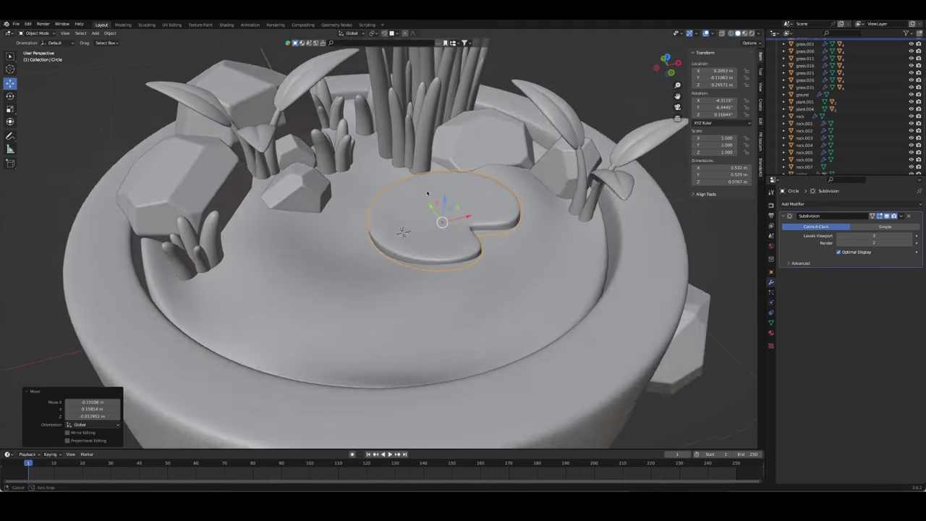
Step: Make a smaller linked duplicate of the lily pad, move it, and rotate it around Z
{"action": "key", "text": "alt+d"}
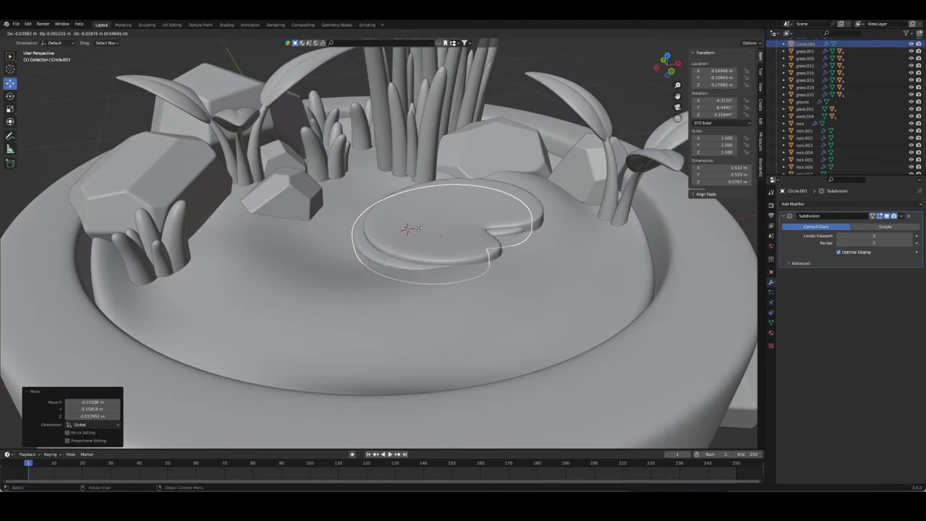
{"action": "left_click", "coordinate": [276, 271]}
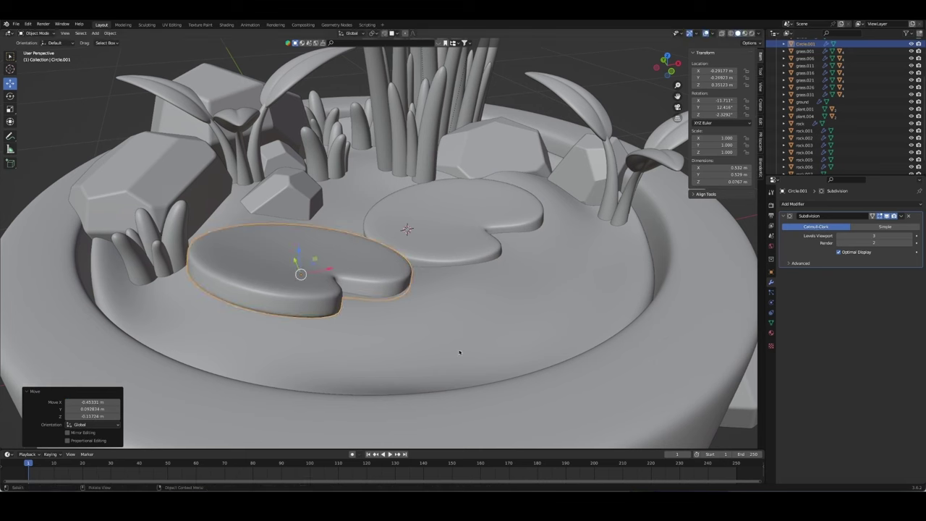
{"action": "key", "text": "s"}
{"action": "left_click", "coordinate": [363, 303]}
{"action": "key", "text": "g"}
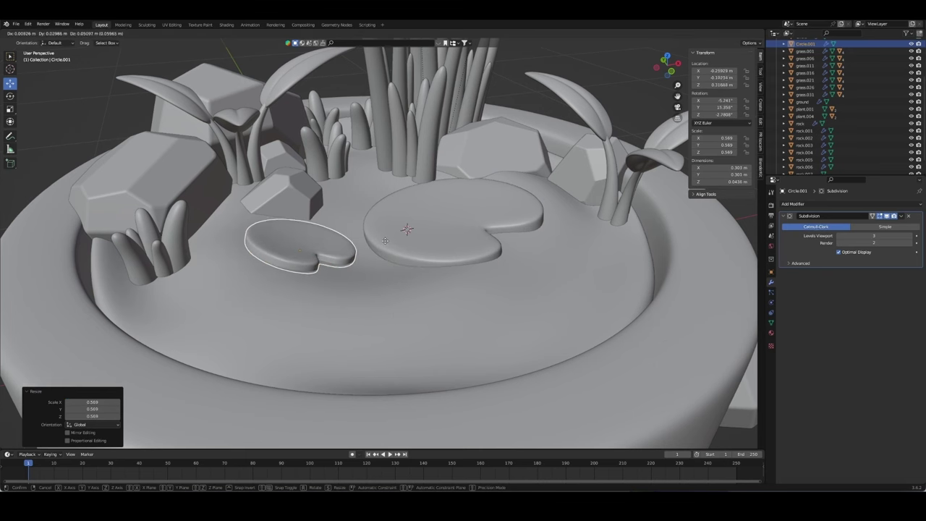
{"action": "left_click", "coordinate": [385, 243]}
{"action": "key", "text": "r"}
{"action": "key", "text": "z"}
{"action": "key", "text": "z"}
{"action": "left_click", "coordinate": [326, 305]}
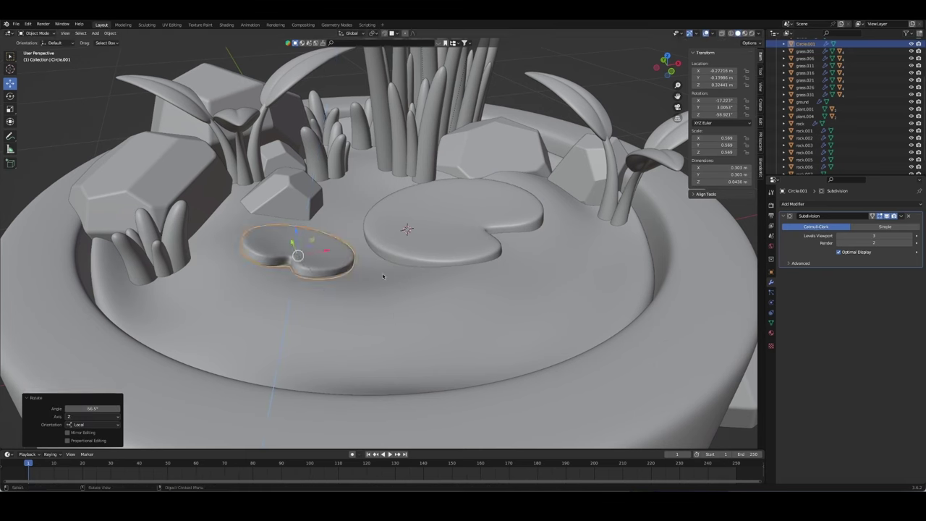
{"action": "middle_click_drag", "start_coordinate": [326, 305], "coordinate": [436, 312]}
Step: Refine the small pad's rotation around its vertical axis from a top-down view
{"action": "scroll", "coordinate": [451, 289], "scroll_direction": "down", "scroll_amount": 1}
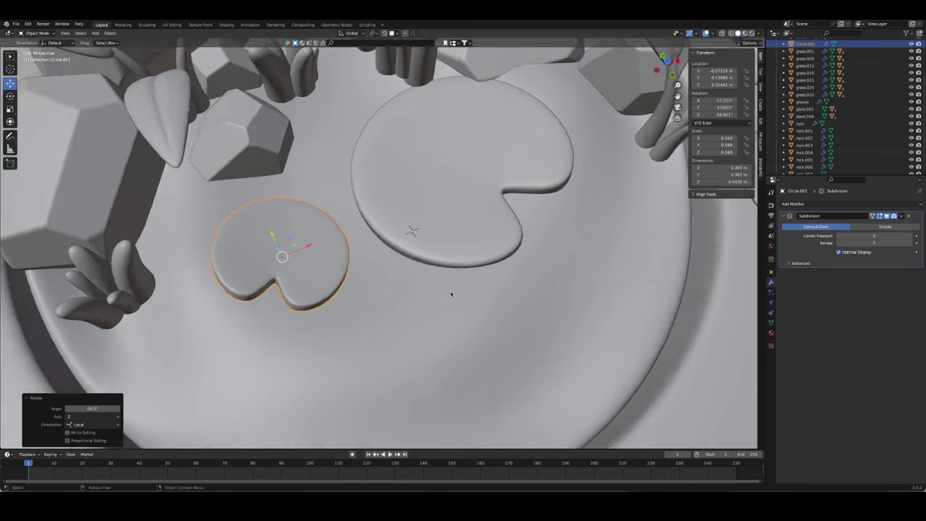
{"action": "scroll", "coordinate": [381, 267], "scroll_direction": "down", "scroll_amount": 2}
{"action": "key", "text": "r"}
{"action": "key", "text": "z"}
{"action": "key", "text": "z"}
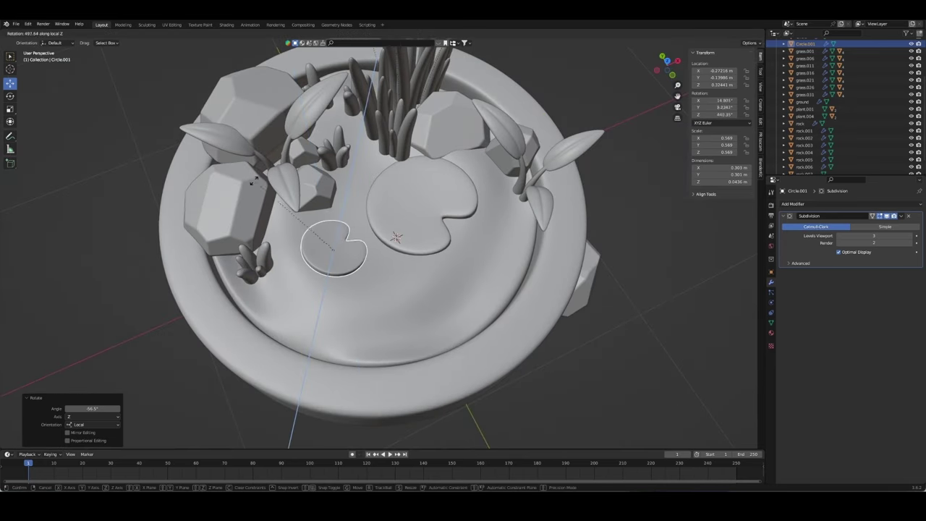
{"action": "left_click", "coordinate": [329, 253]}
{"action": "middle_click_drag", "start_coordinate": [329, 253], "coordinate": [455, 228]}
Step: Nudge the large pad and reduce the water's Displace strength to 0.060
{"action": "left_click", "coordinate": [441, 233]}
{"action": "key", "text": "g"}
{"action": "left_click", "coordinate": [445, 232]}
{"action": "left_click", "coordinate": [455, 228]}
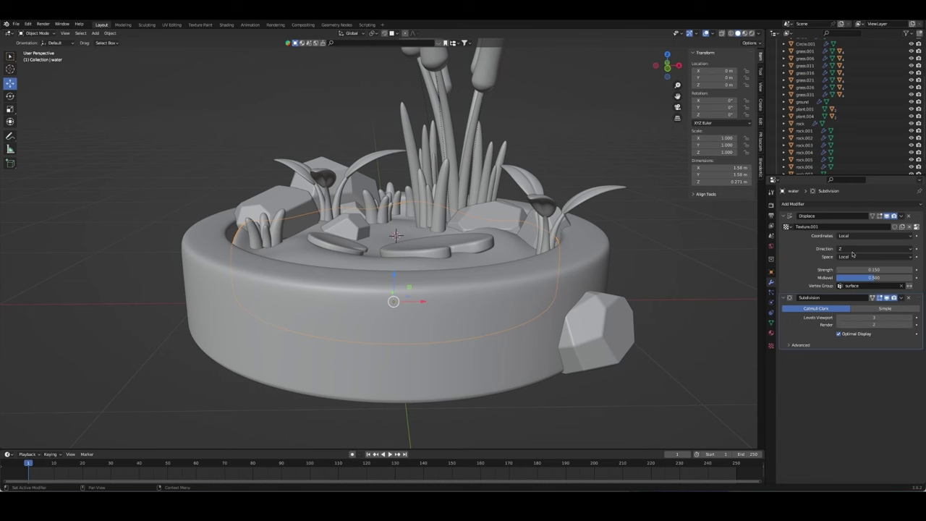
{"action": "left_click_drag", "start_coordinate": [873, 268], "coordinate": [838, 269]}
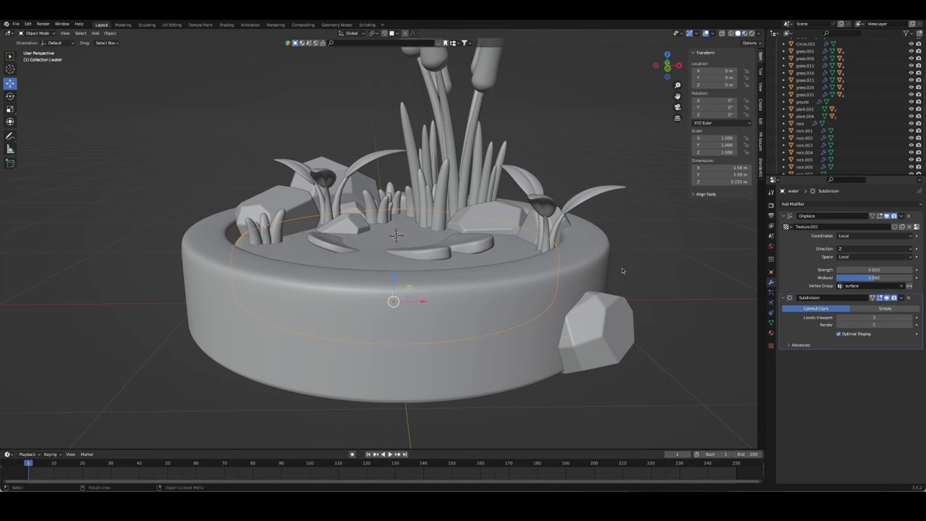
{"action": "middle_click_drag", "start_coordinate": [434, 246], "coordinate": [419, 231]}
Step: Lower the large pad to the water surface and reposition the small pad
{"action": "left_click", "coordinate": [416, 229]}
{"action": "key", "text": "g"}
{"action": "key", "text": "z"}
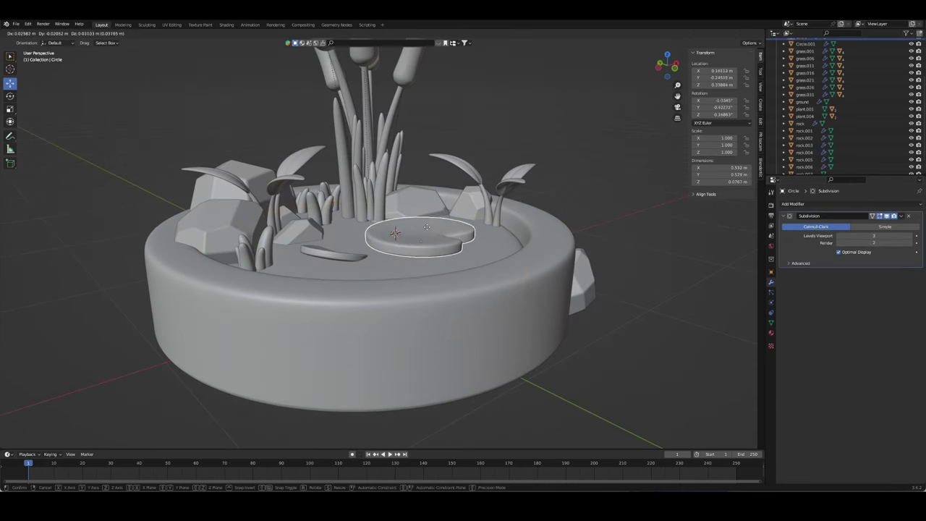
{"action": "left_click", "coordinate": [430, 230]}
{"action": "left_click", "coordinate": [332, 253]}
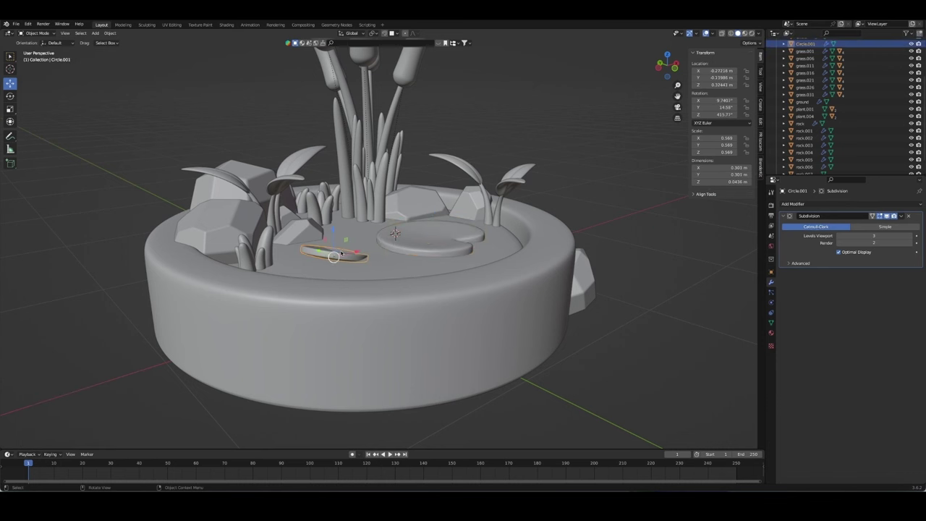
{"action": "key", "text": "g"}
{"action": "left_click", "coordinate": [334, 256]}
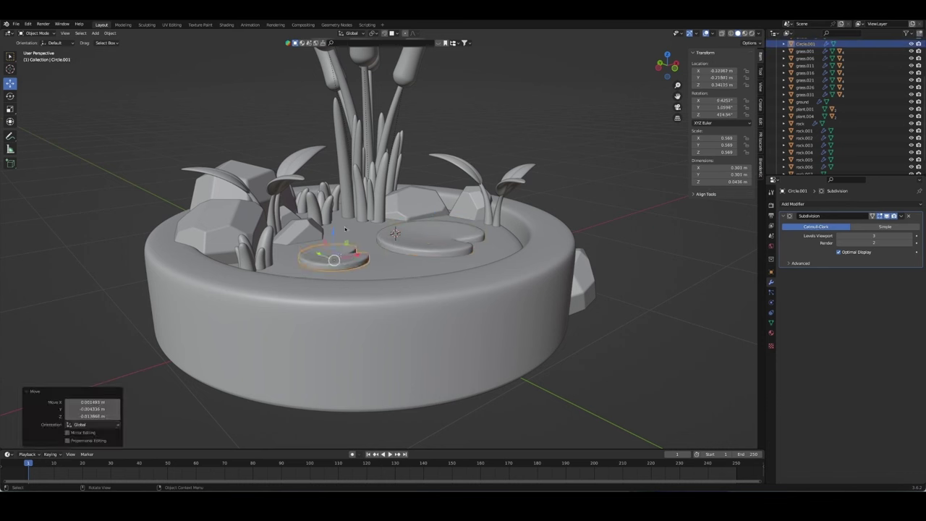
{"action": "left_click", "coordinate": [345, 229]}
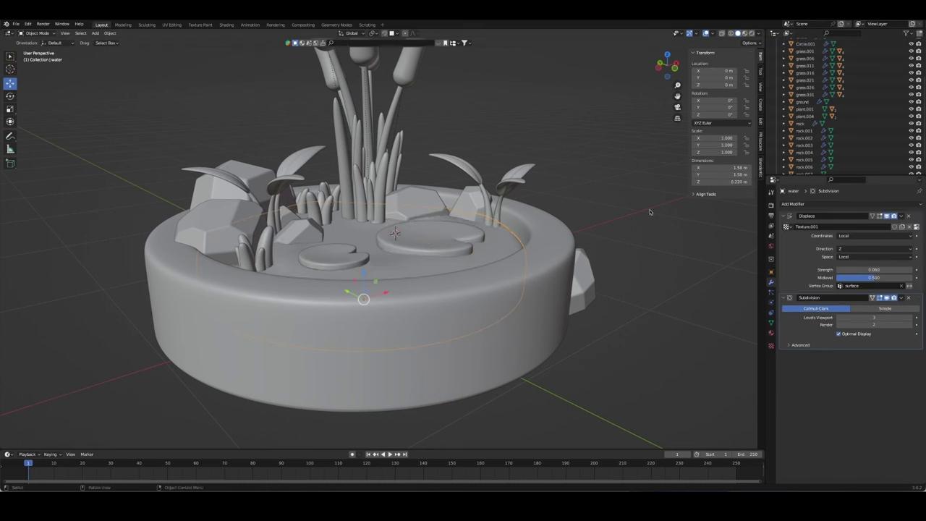
Step: Attempt a height adjustment on the small pad, then cancel it
{"action": "middle_click_drag", "start_coordinate": [650, 212], "coordinate": [457, 203]}
{"action": "left_click", "coordinate": [323, 236]}
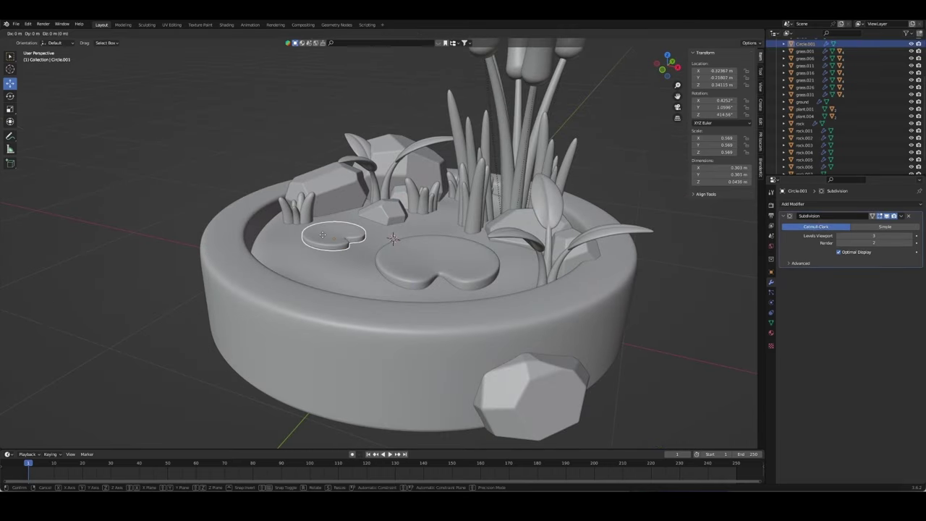
{"action": "key", "text": "g"}
{"action": "left_click", "coordinate": [330, 248]}
{"action": "key", "text": "g"}
{"action": "key", "text": "z"}
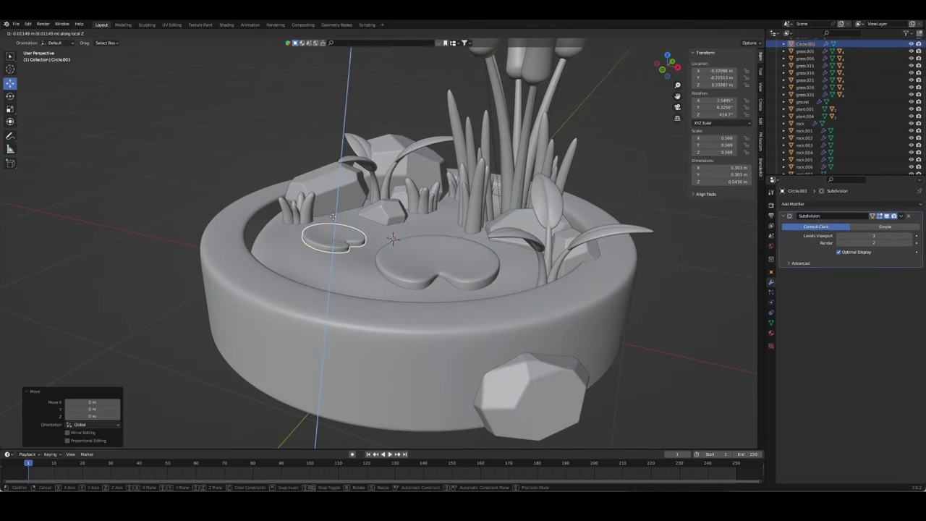
{"action": "key", "text": "Escape"}
Step: Move the large pad further left and lower it onto the water surface
{"action": "left_click", "coordinate": [465, 258]}
{"action": "key", "text": "g"}
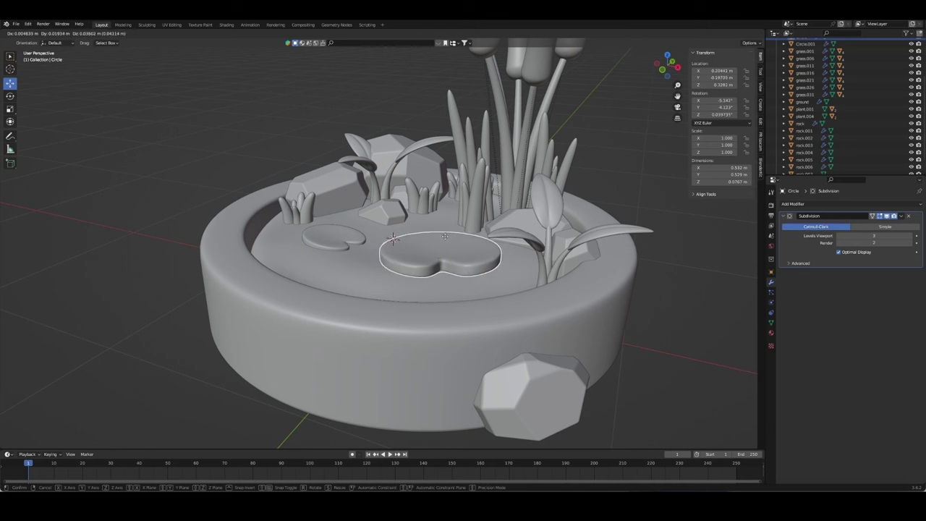
{"action": "left_click", "coordinate": [454, 250]}
{"action": "middle_click_drag", "start_coordinate": [454, 250], "coordinate": [573, 298]}
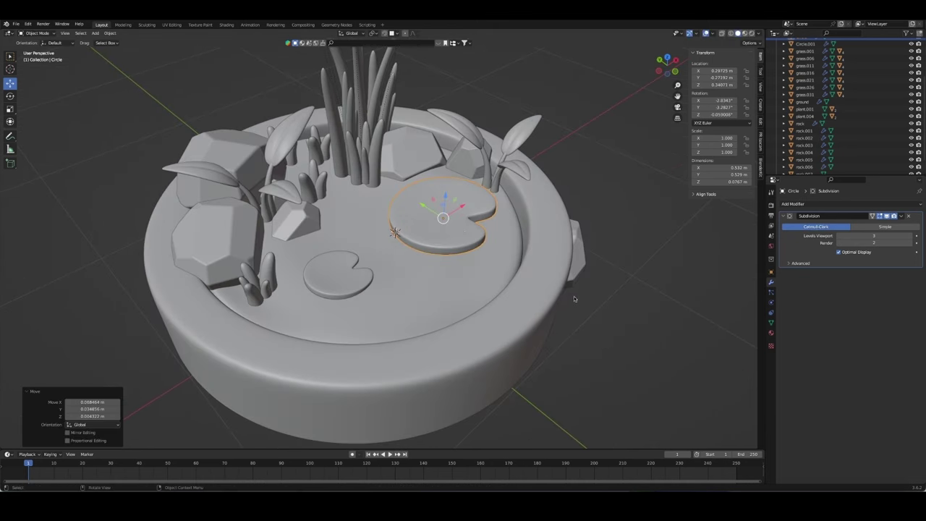
{"action": "key", "text": "g"}
{"action": "left_click", "coordinate": [405, 217]}
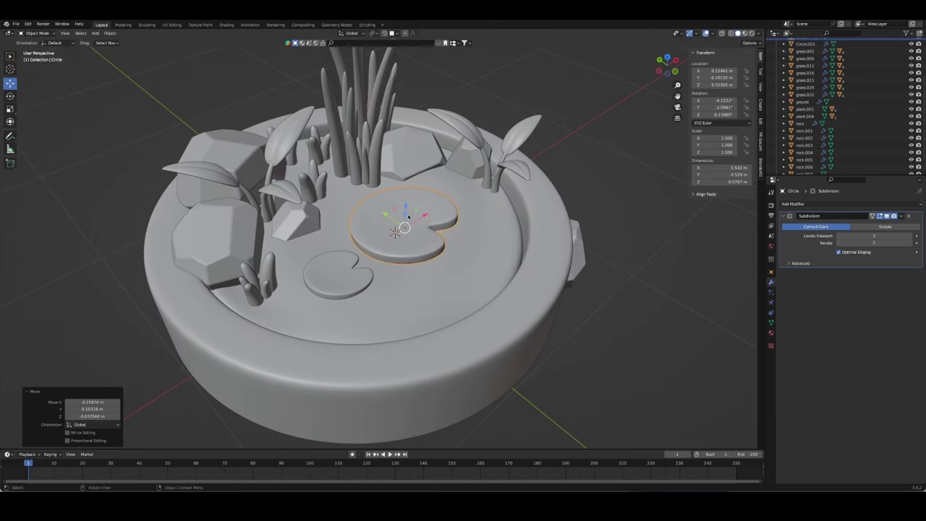
{"action": "key", "text": "g"}
{"action": "key", "text": "z"}
{"action": "key", "text": "z"}
{"action": "left_click", "coordinate": [407, 216]}
{"action": "mouse_move", "coordinate": [407, 215]}
{"action": "middle_mouse_down"}
{"action": "mouse_move", "coordinate": [443, 274]}
{"action": "mouse_move", "coordinate": [428, 250]}
{"action": "middle_mouse_up"}
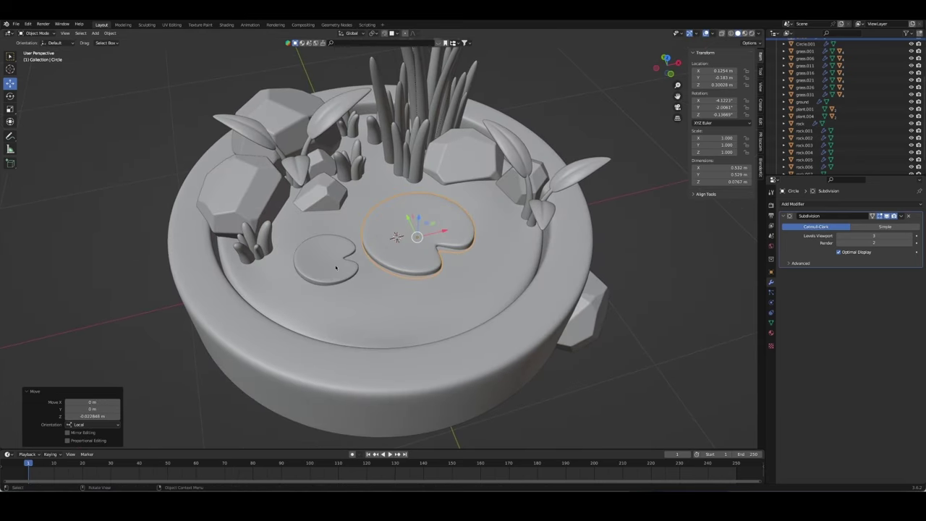
Step: Add a third linked lily pad toward the front left and rotate it around Z
{"action": "key", "text": "alt+d"}
{"action": "left_click", "coordinate": [369, 294]}
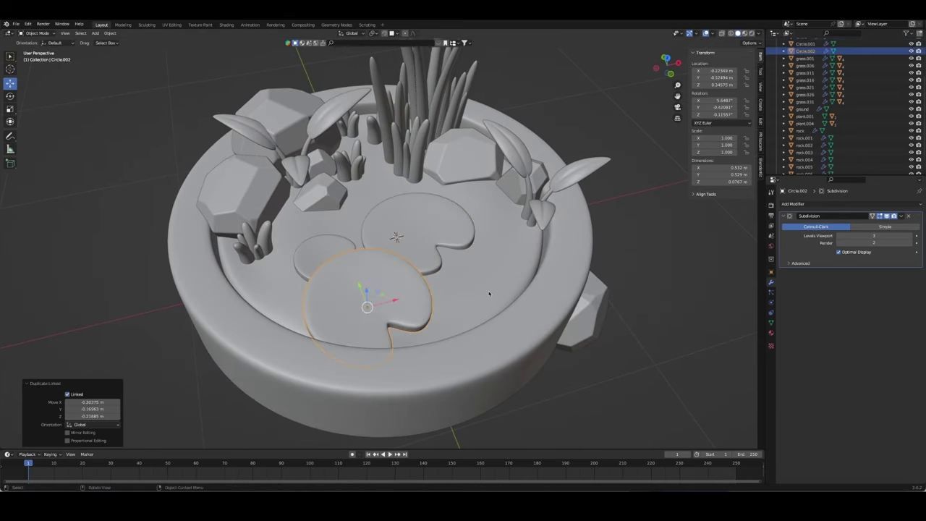
{"action": "key", "text": "r"}
{"action": "key", "text": "z"}
{"action": "key", "text": "z"}
{"action": "left_click", "coordinate": [412, 405]}
{"action": "middle_click_drag", "start_coordinate": [412, 405], "coordinate": [343, 283]}
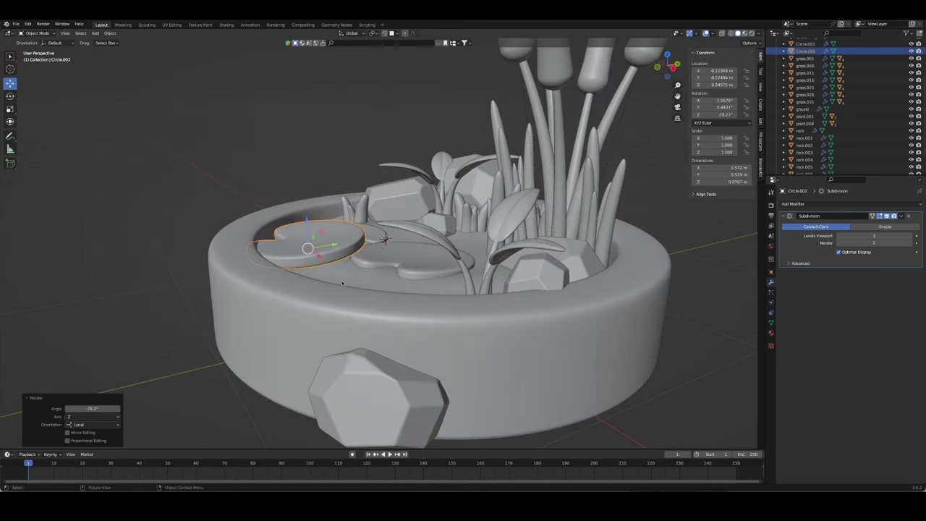
Step: Shrink the third pad and seat it further back on the left at water height
{"action": "key", "text": "s"}
{"action": "left_click", "coordinate": [323, 236]}
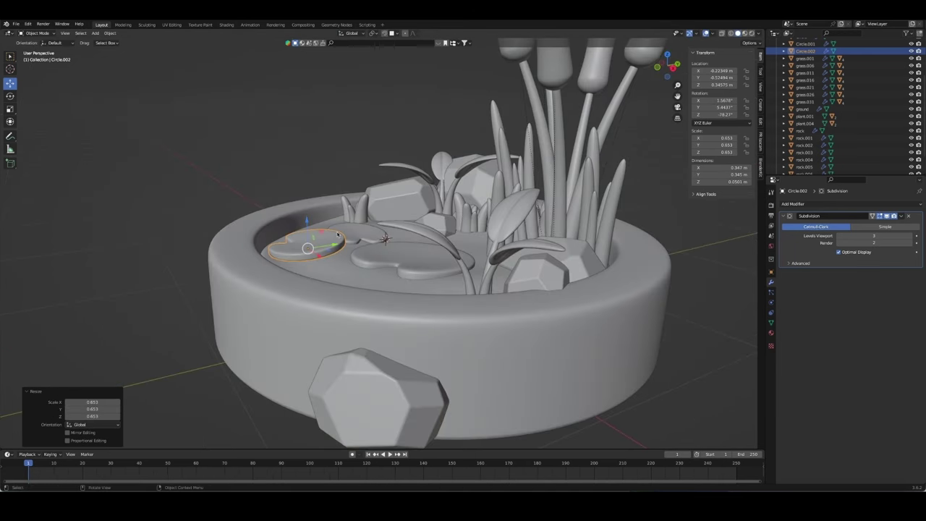
{"action": "key", "text": "g"}
{"action": "left_click", "coordinate": [327, 229]}
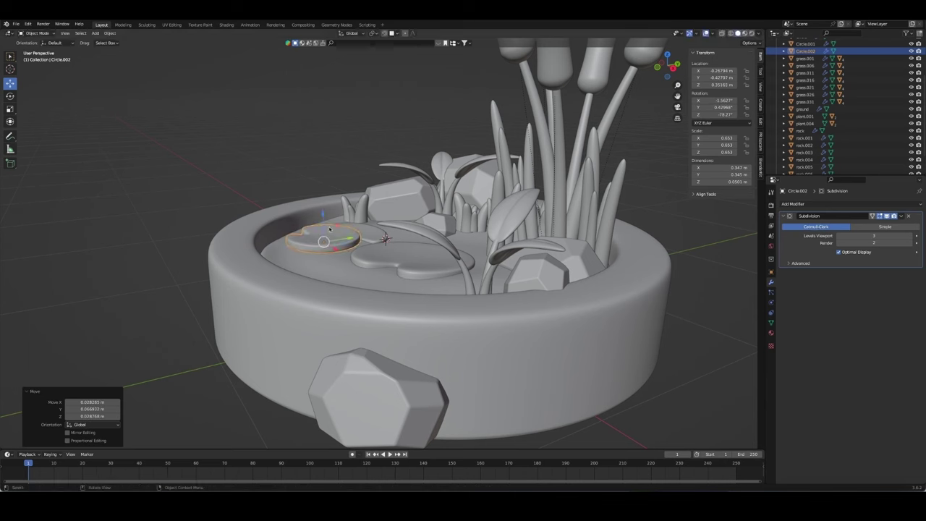
{"action": "key", "text": "g"}
{"action": "key", "text": "z"}
{"action": "key", "text": "z"}
{"action": "left_click", "coordinate": [328, 231]}
{"action": "middle_click_drag", "start_coordinate": [329, 231], "coordinate": [333, 297]}
Step: In top view, move the small middle pad further up and shrink it
{"action": "left_click", "coordinate": [333, 296]}
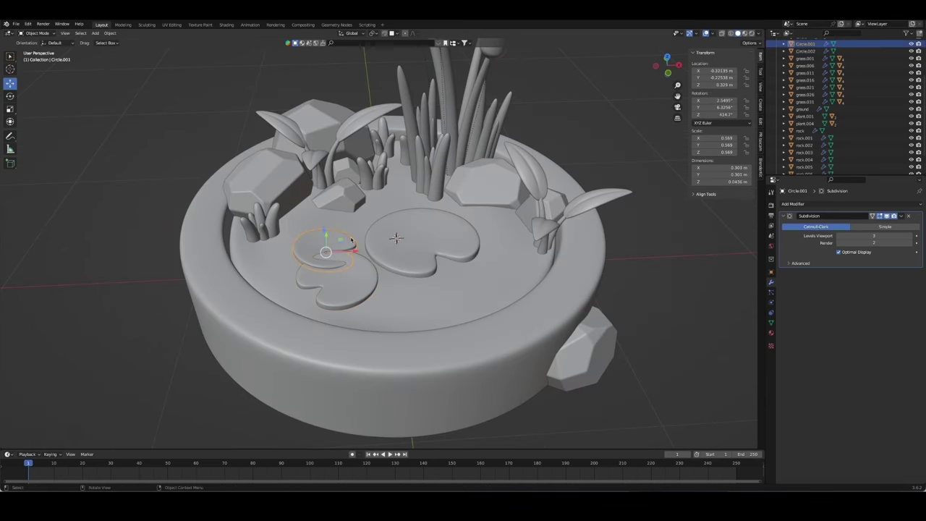
{"action": "key", "text": "KP_7"}
{"action": "key", "text": "g"}
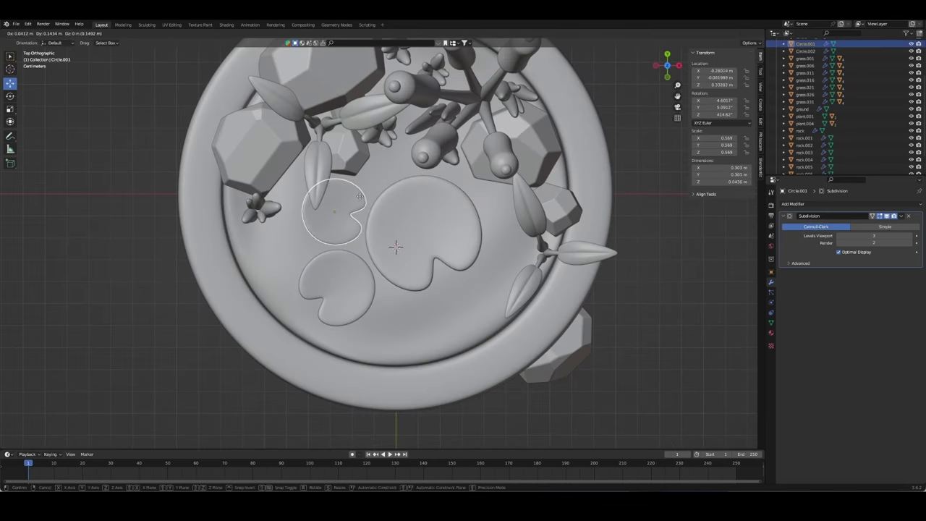
{"action": "left_click", "coordinate": [353, 197]}
{"action": "mouse_move", "coordinate": [352, 197]}
{"action": "middle_mouse_down"}
{"action": "mouse_move", "coordinate": [445, 174]}
{"action": "mouse_move", "coordinate": [354, 246]}
{"action": "middle_mouse_up"}
{"action": "key", "text": "s"}
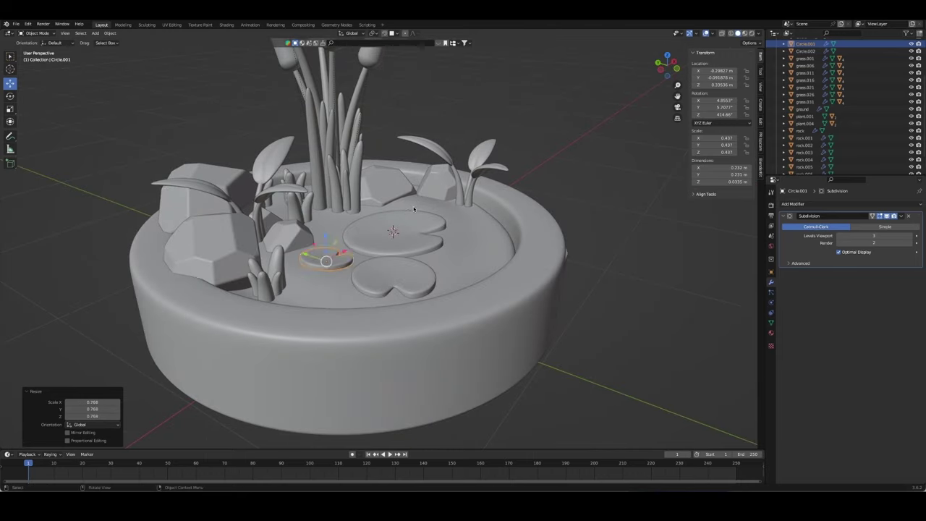
{"action": "left_click", "coordinate": [347, 245]}
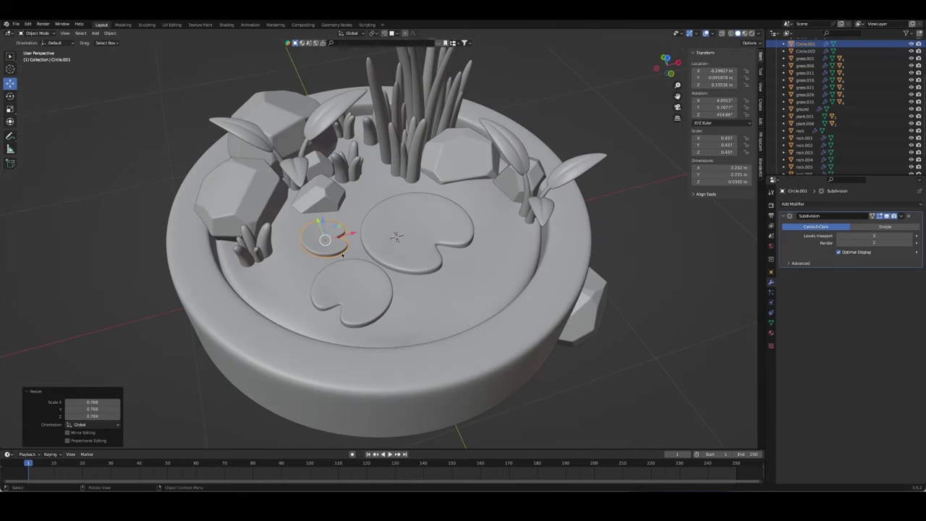
Step: Settle the small middle pad's position and height on the water
{"action": "key", "text": "g"}
{"action": "left_click", "coordinate": [349, 251]}
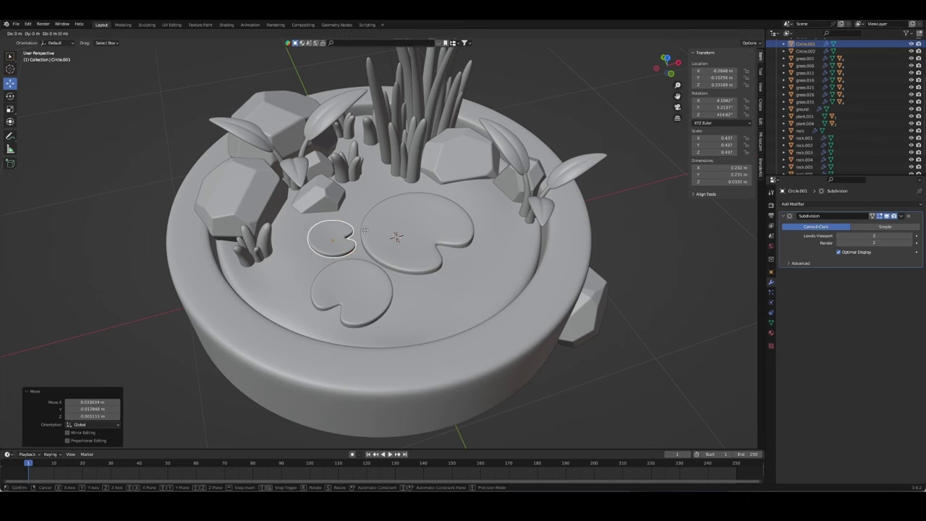
{"action": "key", "text": "g"}
{"action": "key", "text": "z"}
{"action": "key", "text": "z"}
{"action": "left_click", "coordinate": [365, 231]}
Step: Seat the newest pad on the water, deselect everything, and save the lake file
{"action": "middle_click_drag", "start_coordinate": [365, 231], "coordinate": [311, 246]}
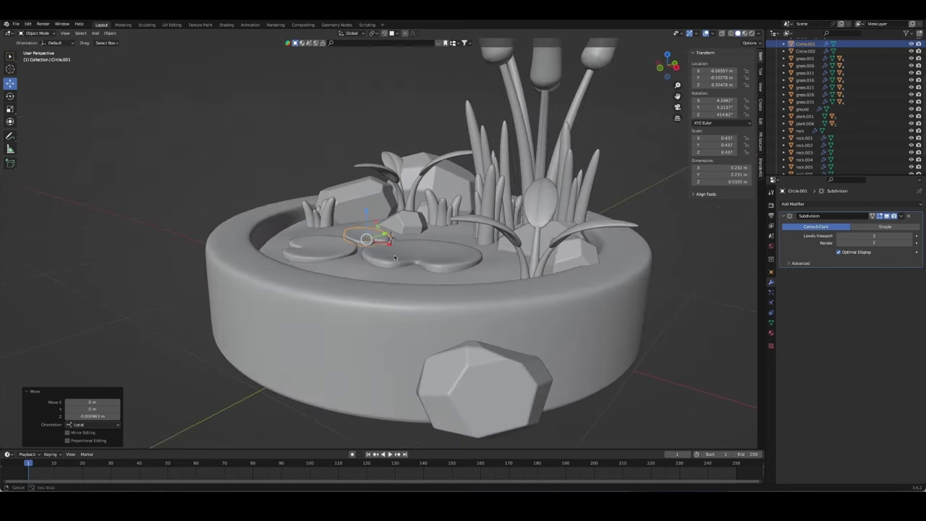
{"action": "left_click", "coordinate": [311, 242]}
{"action": "key", "text": "g"}
{"action": "left_click", "coordinate": [312, 243]}
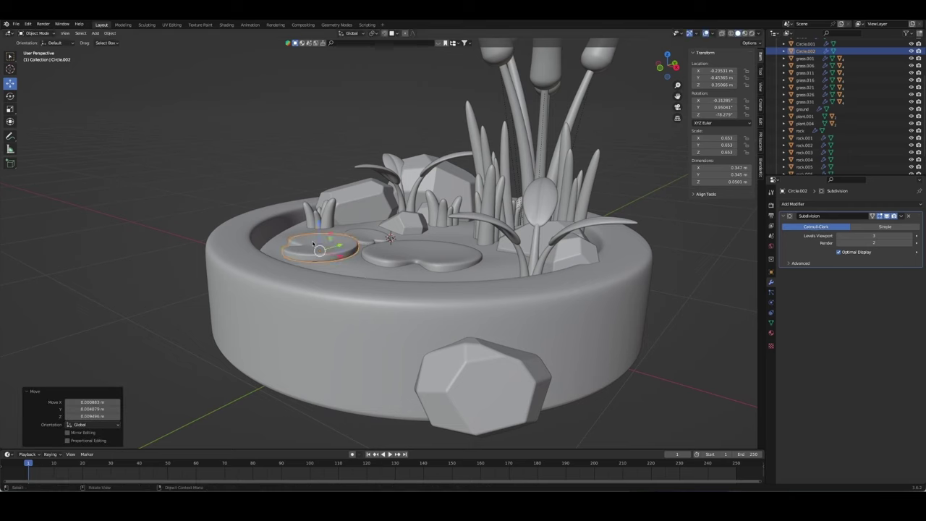
{"action": "key", "text": "g"}
{"action": "key", "text": "z"}
{"action": "key", "text": "z"}
{"action": "left_click", "coordinate": [313, 247]}
{"action": "key", "text": "alt+a"}
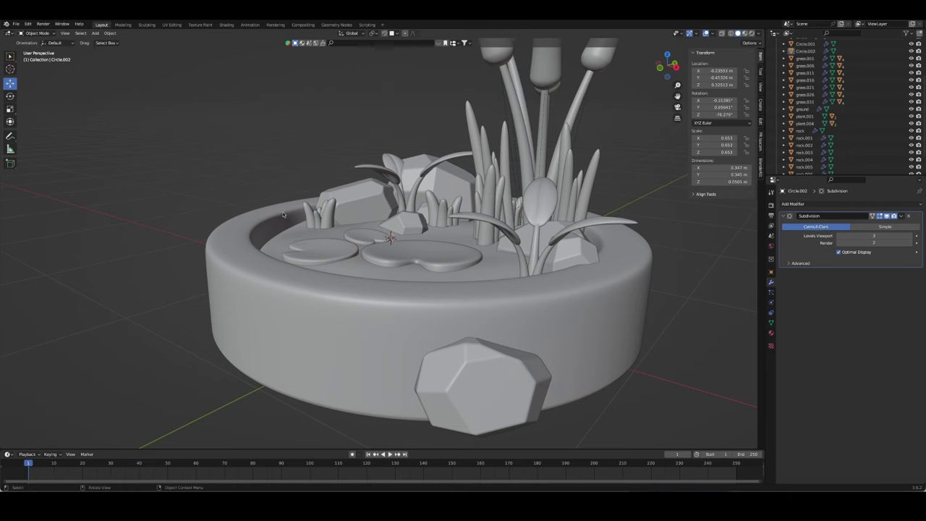
{"action": "key", "text": "ctrl+s"}
Step: Rename Circle to water lily and Circle.001 to water lily.001
{"action": "mouse_move", "coordinate": [313, 247]}
{"action": "middle_mouse_down"}
{"action": "mouse_move", "coordinate": [371, 264]}
{"action": "mouse_move", "coordinate": [390, 246]}
{"action": "mouse_move", "coordinate": [450, 245]}
{"action": "middle_mouse_up"}
{"action": "scroll", "coordinate": [391, 246], "scroll_direction": "down", "scroll_amount": 5}
{"action": "scroll", "coordinate": [391, 246], "scroll_direction": "down", "scroll_amount": 2}
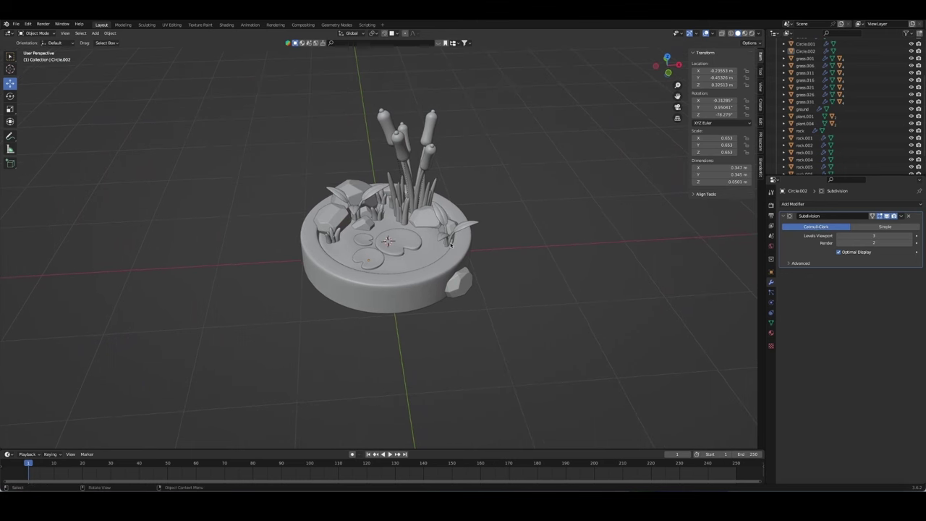
{"action": "middle_click_drag", "start_coordinate": [449, 244], "coordinate": [376, 261]}
{"action": "scroll", "coordinate": [376, 260], "scroll_direction": "up", "scroll_amount": 3}
{"action": "left_click", "coordinate": [359, 281]}
{"action": "key", "text": "F2"}
{"action": "type", "text": "water lily"}
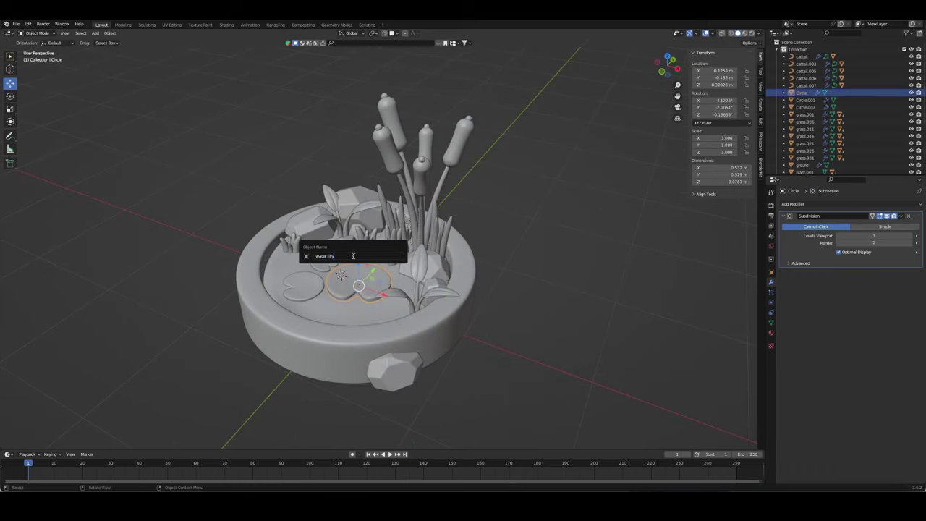
{"action": "key", "text": "Return"}
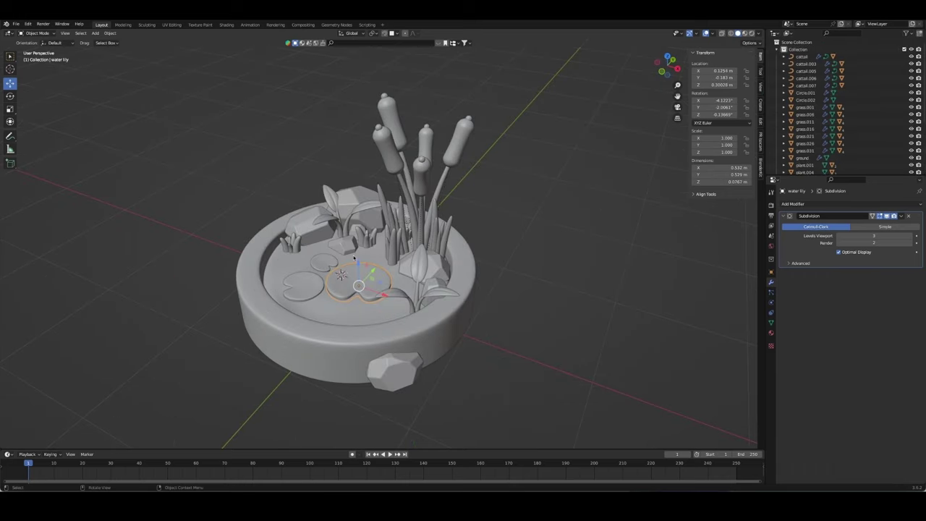
{"action": "left_click", "coordinate": [326, 266]}
{"action": "key", "text": "F2"}
{"action": "type", "text": "water lil"}
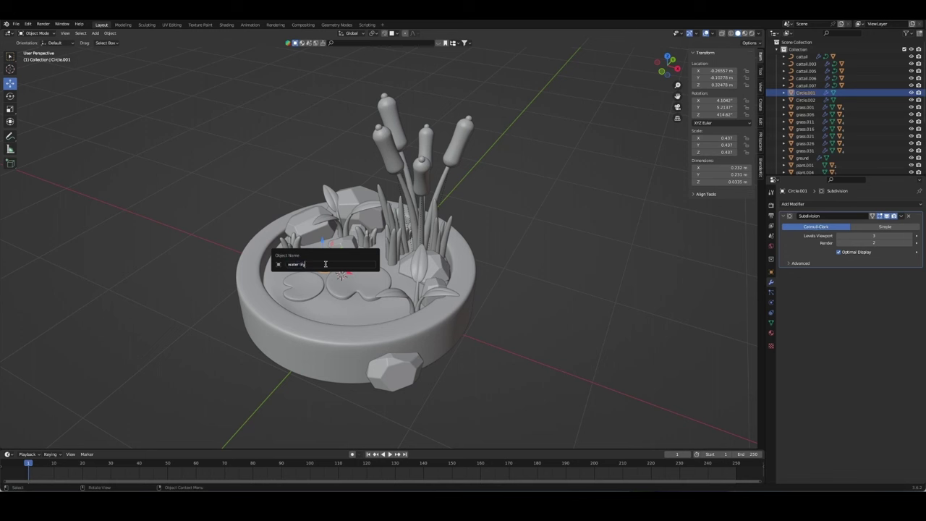
{"action": "key", "text": "Return"}
Step: Rename Circle.002 to water lily.002 and save the lake file
{"action": "left_click", "coordinate": [305, 289]}
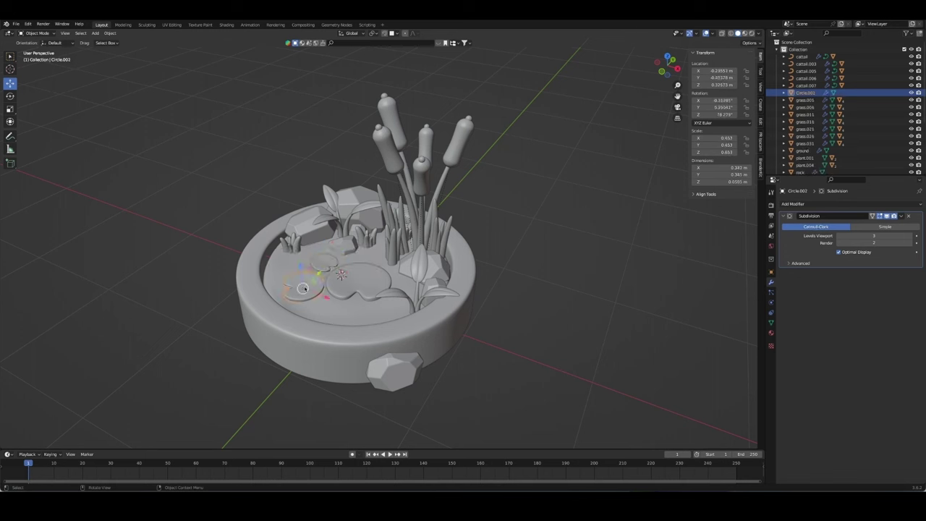
{"action": "key", "text": "F2"}
{"action": "type", "text": "w"}
{"action": "type", "text": "ily"}
{"action": "key", "text": "Return"}
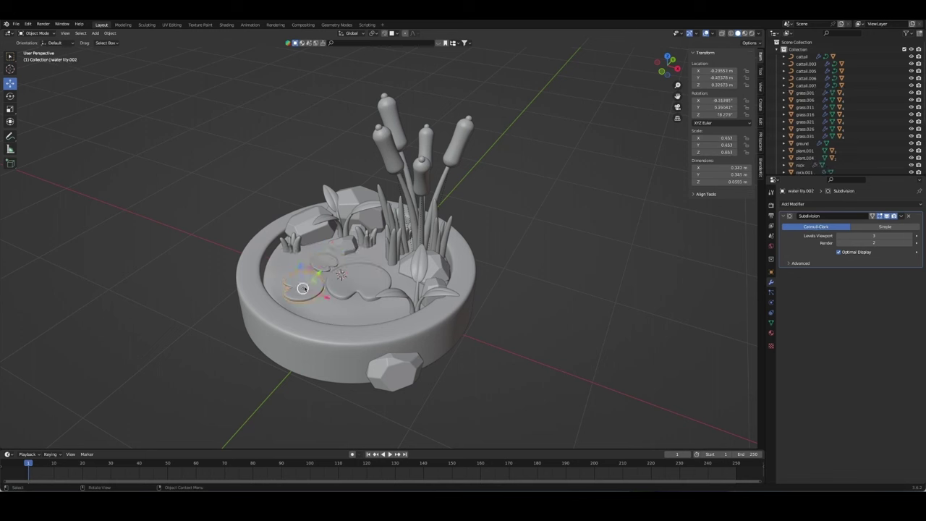
{"action": "key", "text": "ctrl+s"}
Step: Add a new mesh plane to the scene
{"action": "middle_click_drag", "start_coordinate": [290, 188], "coordinate": [383, 239]}
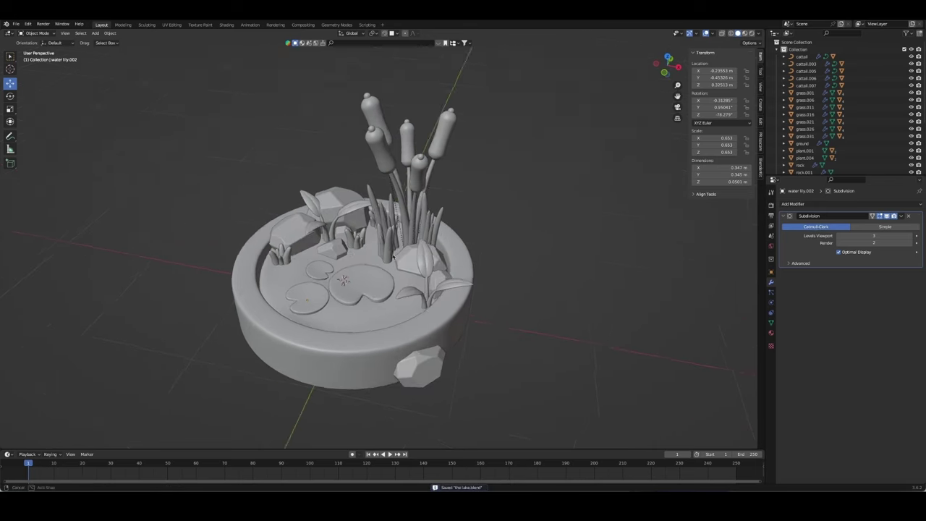
{"action": "key", "text": "shift+a"}
{"action": "left_click", "coordinate": [384, 238]}
Step: Shrink the plane in Edit Mode and narrow it along X to 0.463 in top view
{"action": "key", "text": "Tab"}
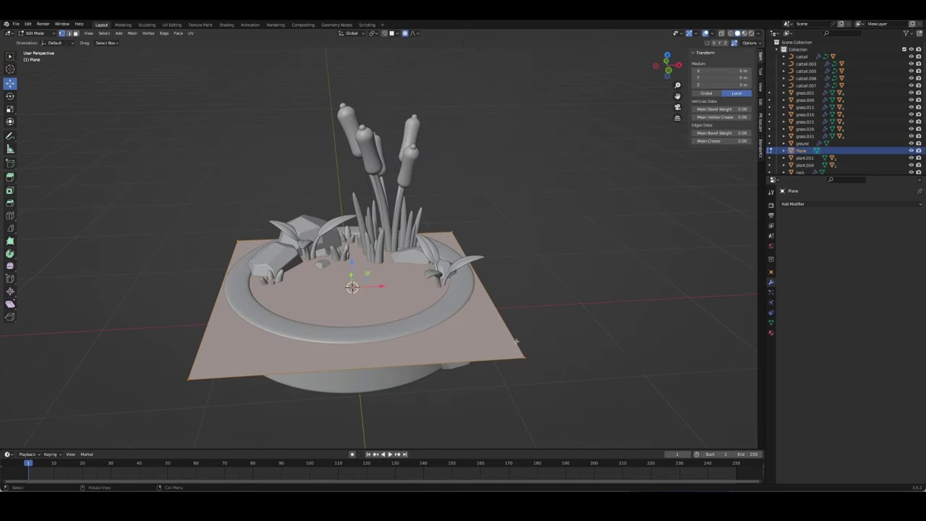
{"action": "key", "text": "s"}
{"action": "left_click", "coordinate": [389, 293]}
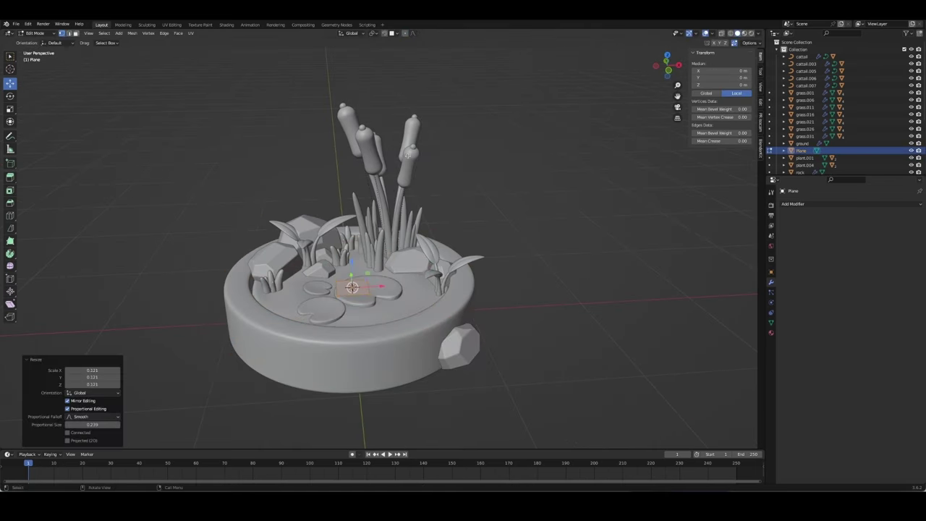
{"action": "key", "text": "KP_Decimal"}
{"action": "key", "text": "KP_7"}
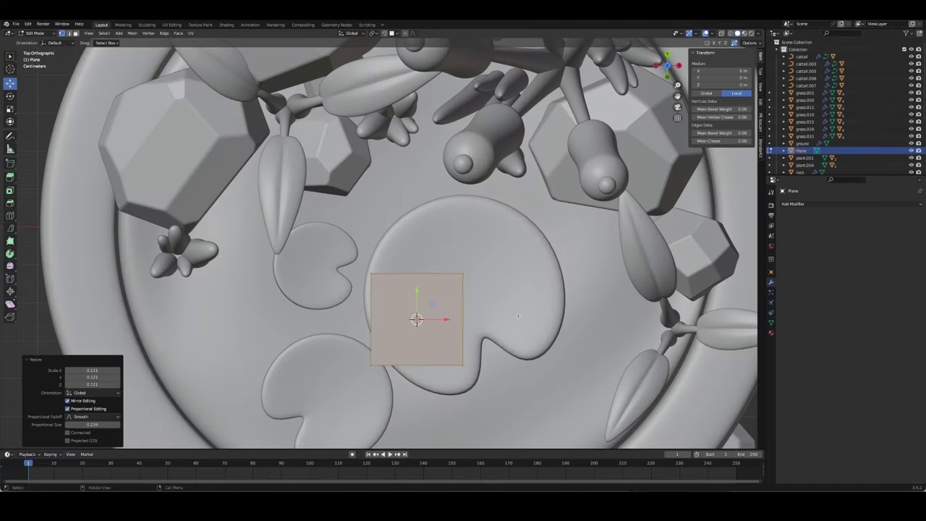
{"action": "key", "text": "s"}
{"action": "key", "text": "x"}
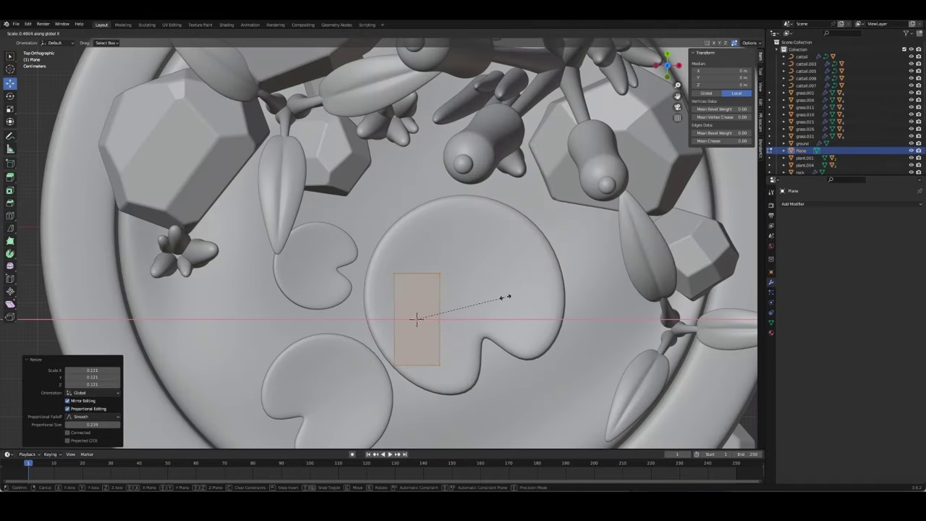
{"action": "left_click", "coordinate": [502, 297]}
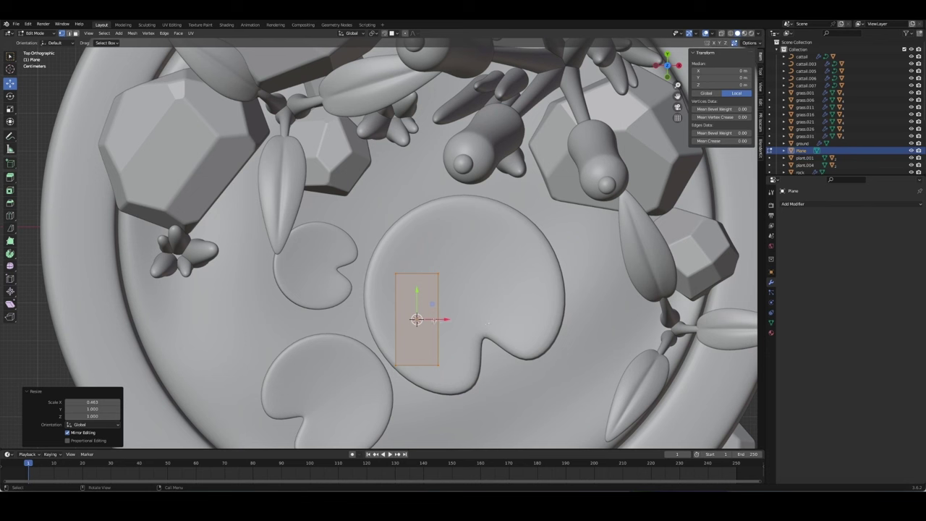
Step: Add a centred horizontal loop cut and bevel it into two middle edges
{"action": "key", "text": "ctrl+r"}
{"action": "left_click", "coordinate": [416, 319]}
{"action": "right_click", "coordinate": [416, 318]}
{"action": "key", "text": "ctrl+b"}
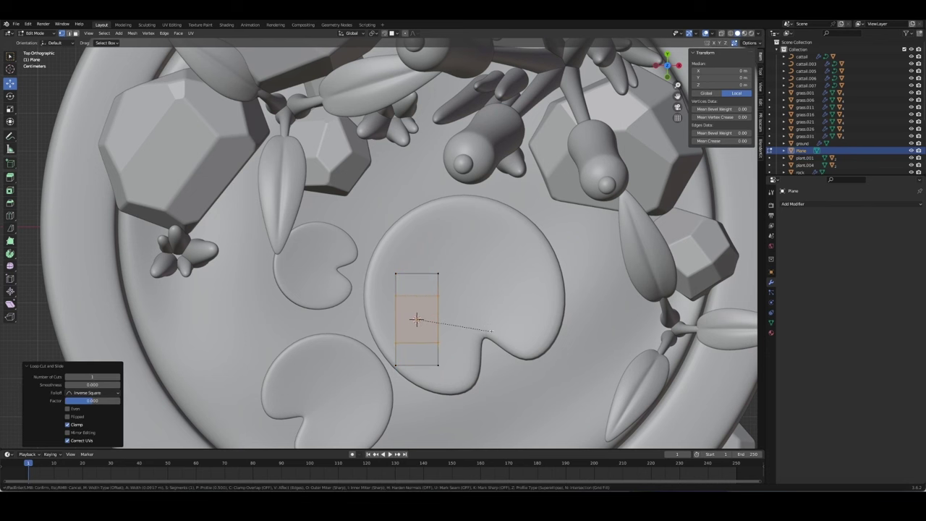
{"action": "left_click", "coordinate": [487, 330]}
Step: Move the top edge up along Y and narrow an edge along X
{"action": "left_click", "coordinate": [416, 273]}
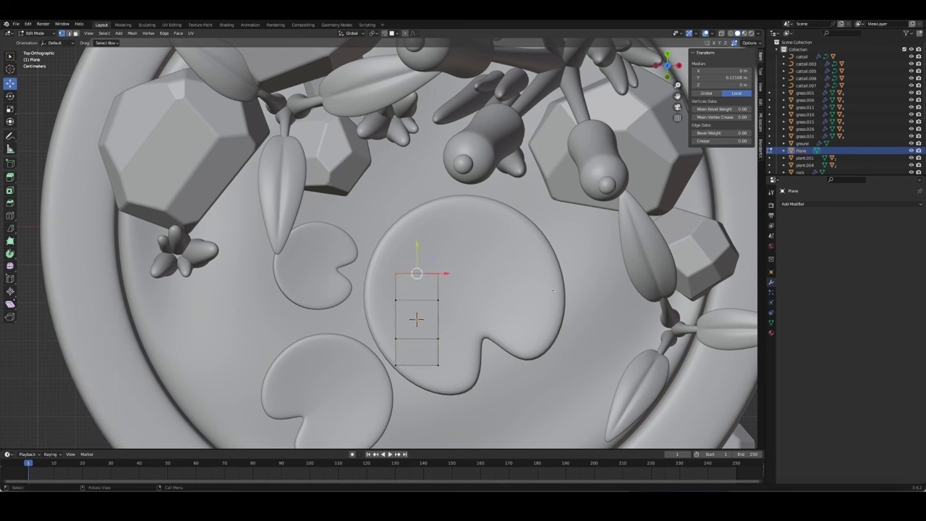
{"action": "key", "text": "g"}
{"action": "key", "text": "y"}
{"action": "left_click", "coordinate": [405, 248]}
{"action": "left_click", "coordinate": [417, 319]}
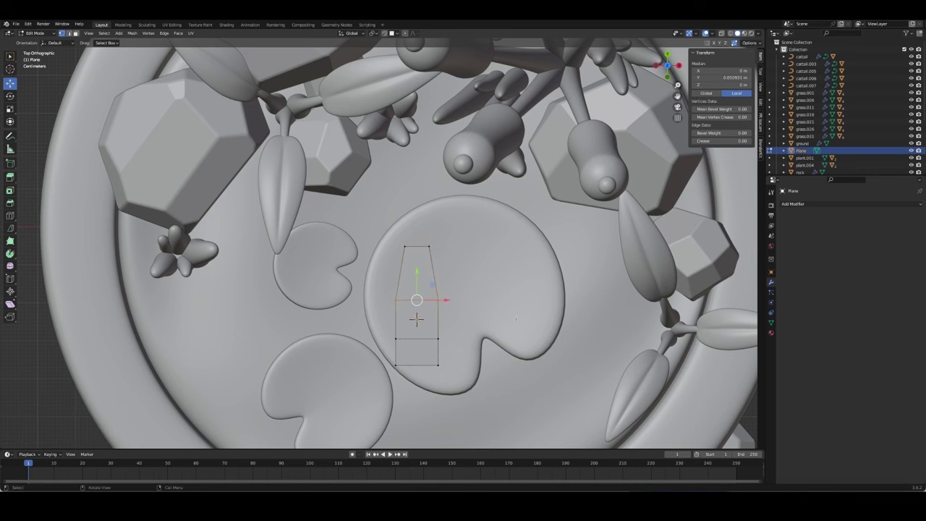
{"action": "key", "text": "s"}
{"action": "key", "text": "x"}
{"action": "left_click", "coordinate": [535, 317]}
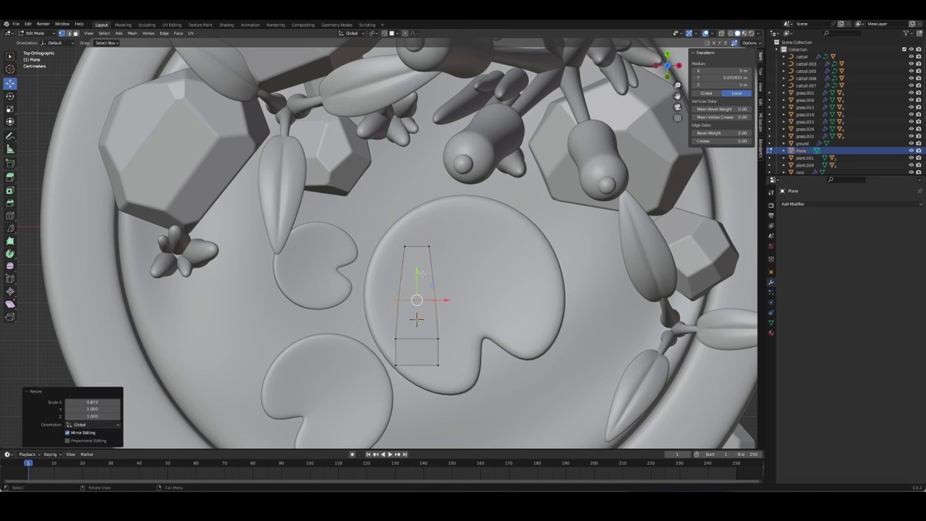
Step: Scale the bottom, middle and top edges along X, leaving the top at 0.768
{"action": "left_click", "coordinate": [419, 339]}
{"action": "key", "text": "s"}
{"action": "key", "text": "x"}
{"action": "left_click", "coordinate": [478, 347]}
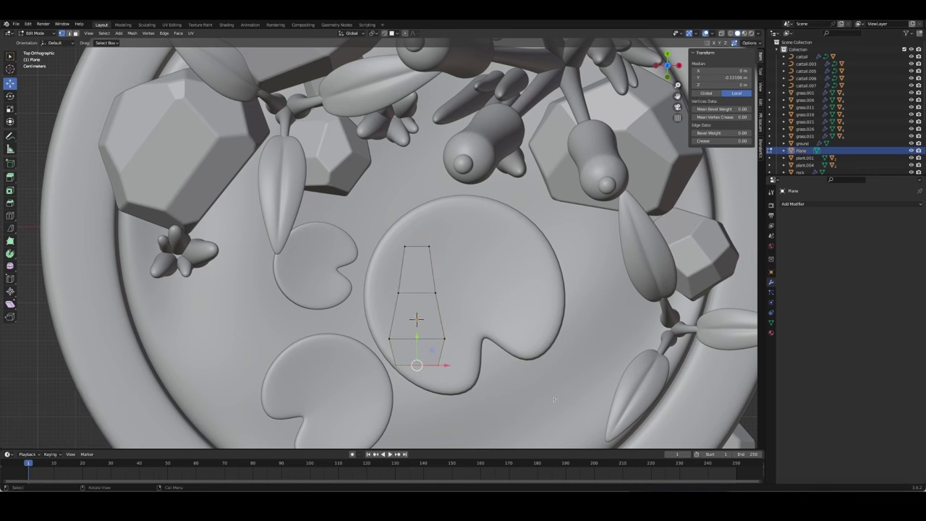
{"action": "left_click", "coordinate": [418, 293]}
{"action": "key", "text": "s"}
{"action": "key", "text": "x"}
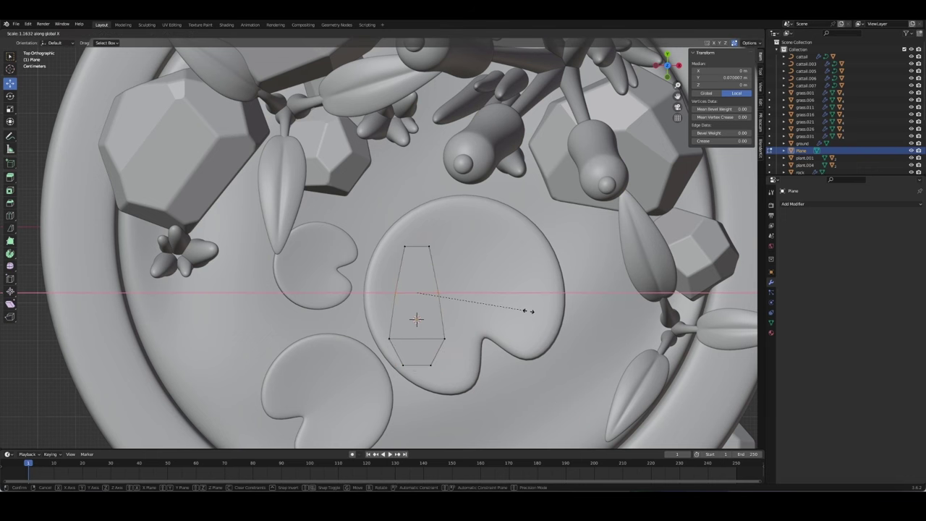
{"action": "left_click", "coordinate": [527, 310]}
{"action": "left_click", "coordinate": [417, 247]}
{"action": "key", "text": "s"}
{"action": "key", "text": "x"}
{"action": "left_click", "coordinate": [504, 283]}
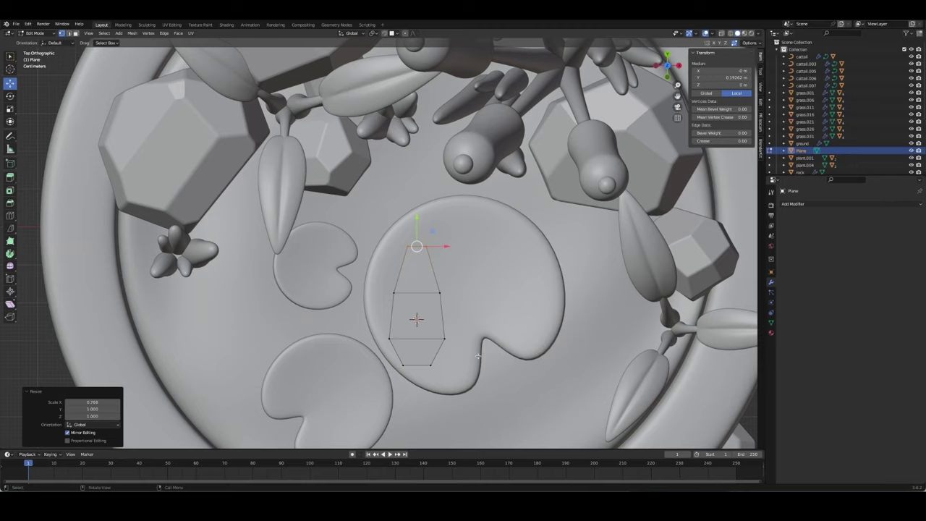
Step: Add a centred lengthwise loop cut through the petal shape in top view
{"action": "mouse_move", "coordinate": [478, 355]}
{"action": "middle_mouse_down"}
{"action": "mouse_move", "coordinate": [448, 296]}
{"action": "mouse_move", "coordinate": [417, 318]}
{"action": "mouse_move", "coordinate": [448, 324]}
{"action": "middle_mouse_up"}
{"action": "key", "text": "KP_7"}
{"action": "key", "text": "ctrl+r"}
{"action": "left_click", "coordinate": [417, 318]}
{"action": "right_click", "coordinate": [417, 319]}
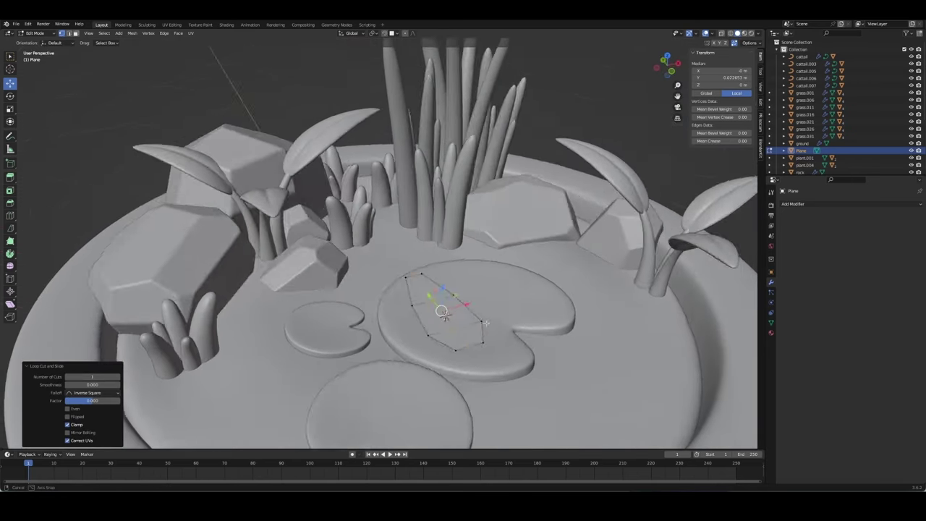
Step: Merge the top vertices into a pointed tip and pull it further out
{"action": "left_click", "coordinate": [427, 298]}
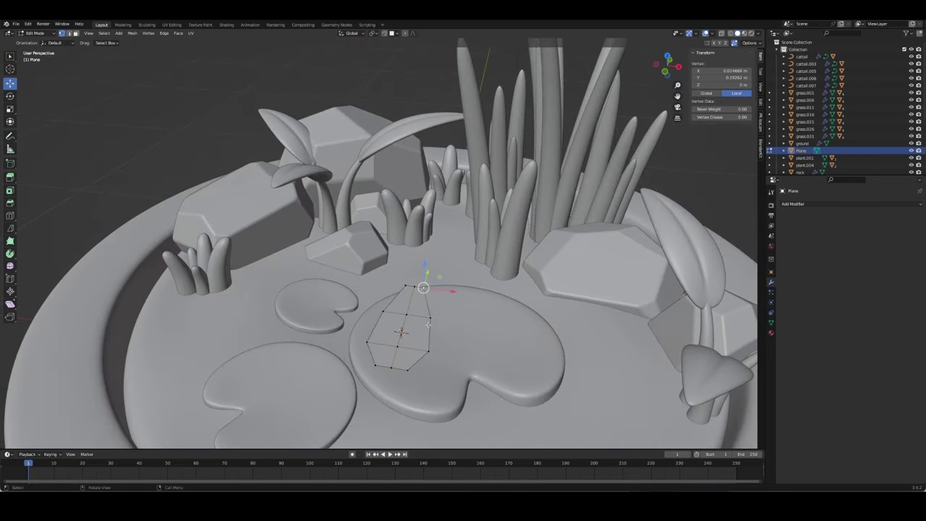
{"action": "middle_click_drag", "start_coordinate": [427, 318], "coordinate": [430, 326]}
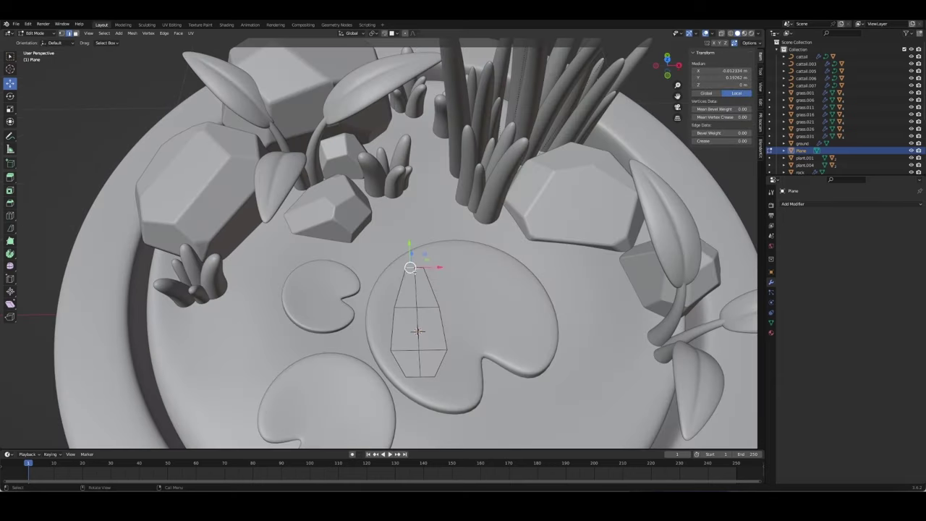
{"action": "key", "text": "m"}
{"action": "key", "text": "KP_7"}
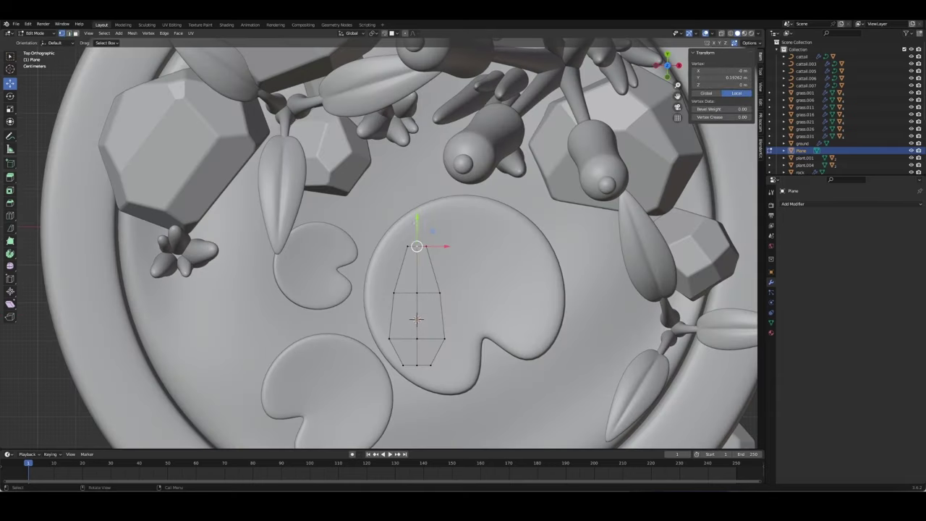
{"action": "left_click_drag", "start_coordinate": [417, 219], "coordinate": [418, 209]}
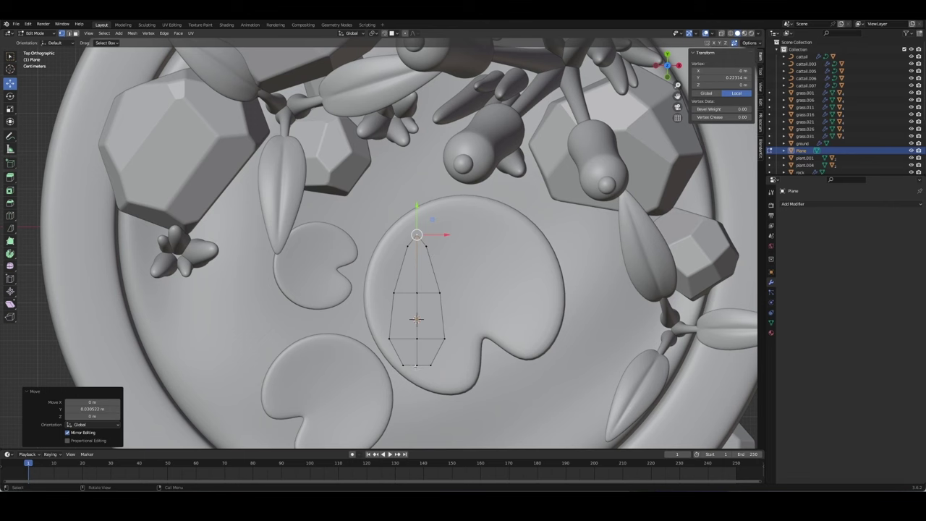
{"action": "left_click", "coordinate": [416, 365]}
{"action": "left_click_drag", "start_coordinate": [416, 342], "coordinate": [417, 355]}
{"action": "middle_click_drag", "start_coordinate": [417, 354], "coordinate": [314, 311]}
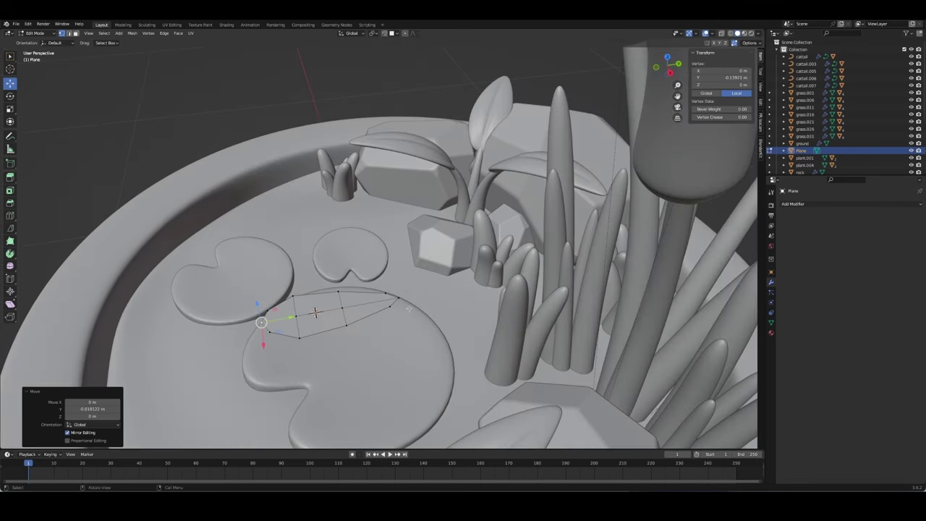
Step: Try raising the centre edge, undo it, then isolate the petal in side view
{"action": "left_click", "coordinate": [287, 333]}
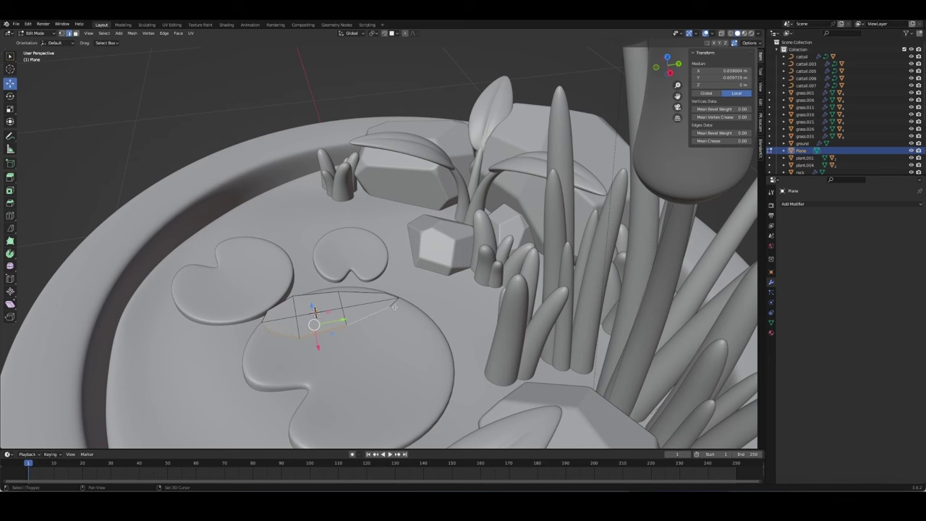
{"action": "middle_click_drag", "start_coordinate": [316, 309], "coordinate": [420, 331]}
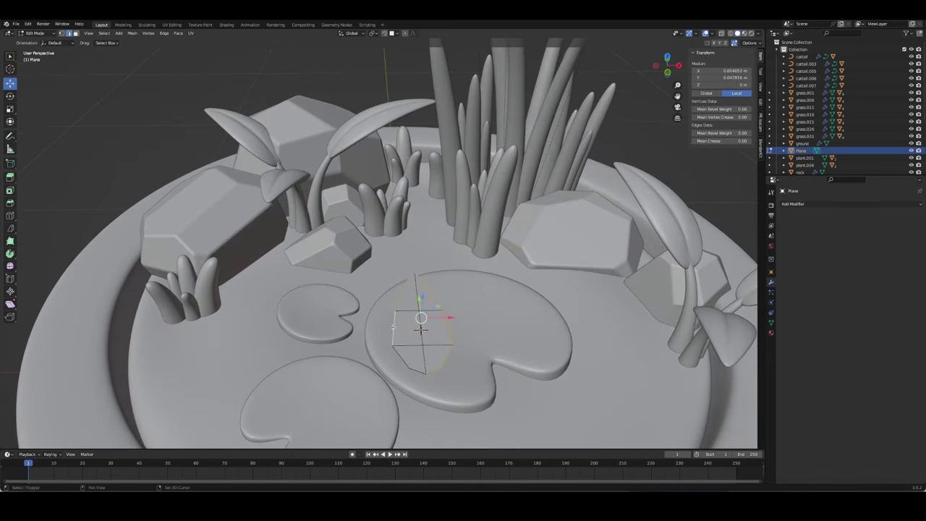
{"action": "left_click_drag", "start_coordinate": [429, 310], "coordinate": [430, 302]}
{"action": "mouse_move", "coordinate": [430, 303]}
{"action": "middle_mouse_down"}
{"action": "mouse_move", "coordinate": [577, 314]}
{"action": "mouse_move", "coordinate": [384, 330]}
{"action": "middle_mouse_up"}
{"action": "key", "text": "ctrl+z"}
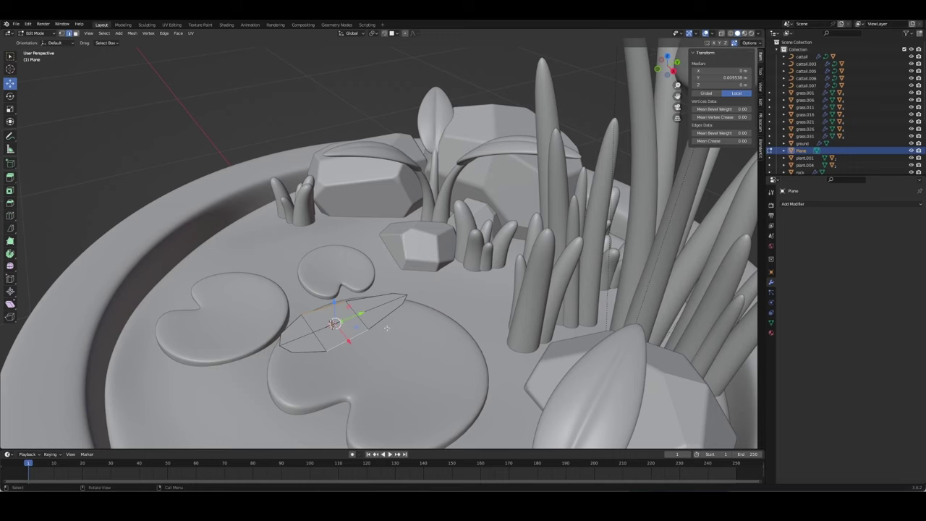
{"action": "key", "text": "KP_3"}
{"action": "key", "text": "KP_Divide"}
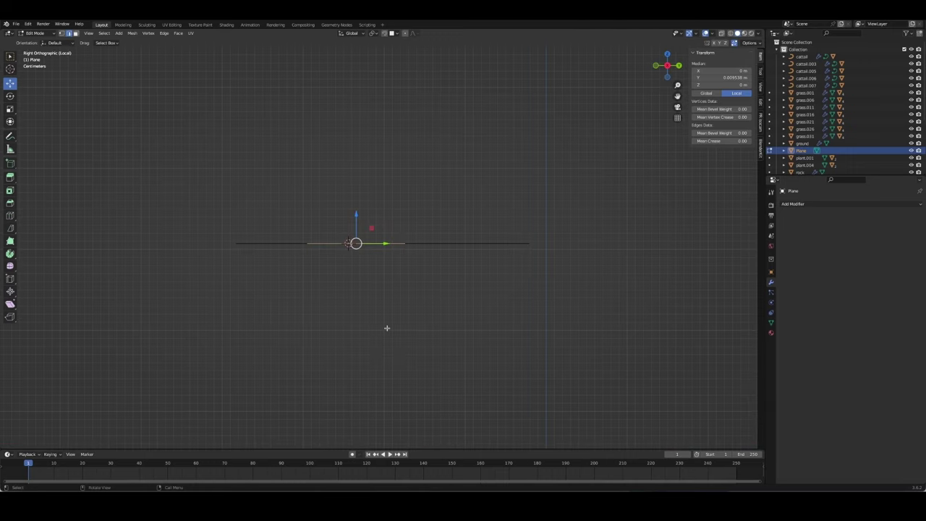
Step: Select the whole leaf mesh and reposition it along Y
{"action": "middle_click_drag", "start_coordinate": [401, 321], "coordinate": [406, 334]}
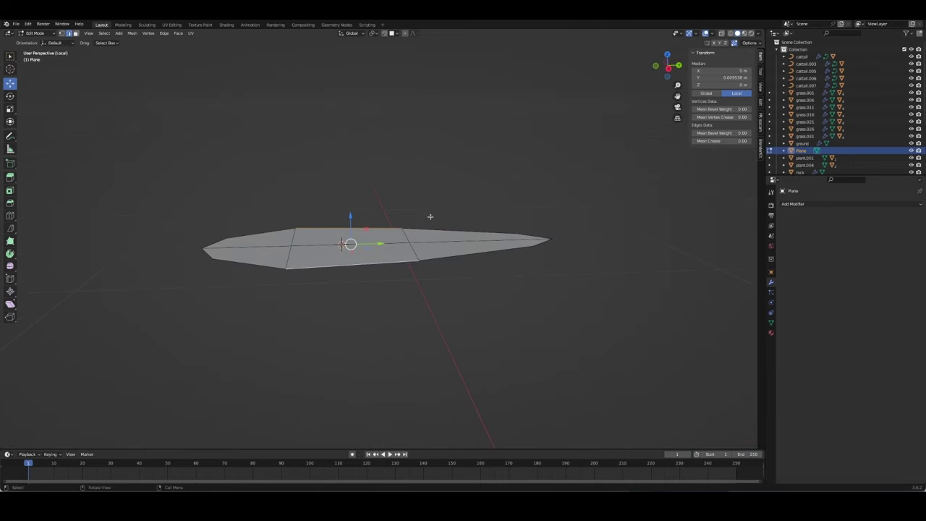
{"action": "key", "text": "Tab"}
{"action": "key", "text": "Tab"}
{"action": "key", "text": "a"}
{"action": "key", "text": "g"}
{"action": "key", "text": "shift+z"}
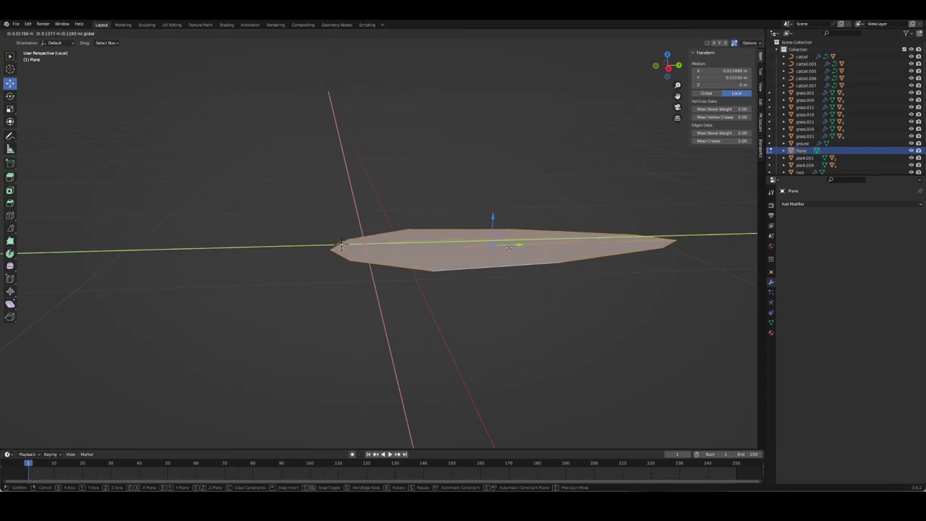
{"action": "left_click", "coordinate": [341, 244]}
{"action": "key", "text": "g"}
{"action": "key", "text": "y"}
{"action": "left_click", "coordinate": [607, 294]}
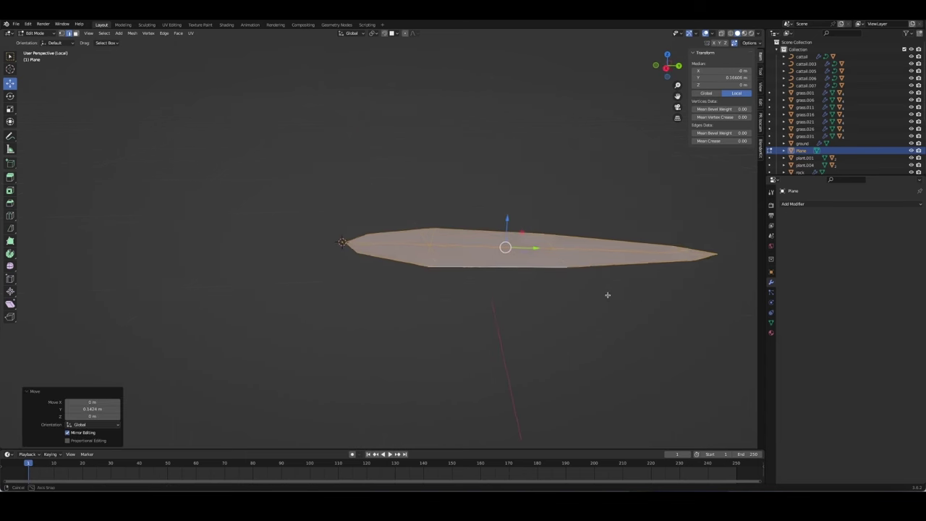
Step: Lower three single vertices along Z to bend the leaf into a curve
{"action": "middle_click_drag", "start_coordinate": [607, 294], "coordinate": [496, 253]}
{"action": "left_click", "coordinate": [431, 254]}
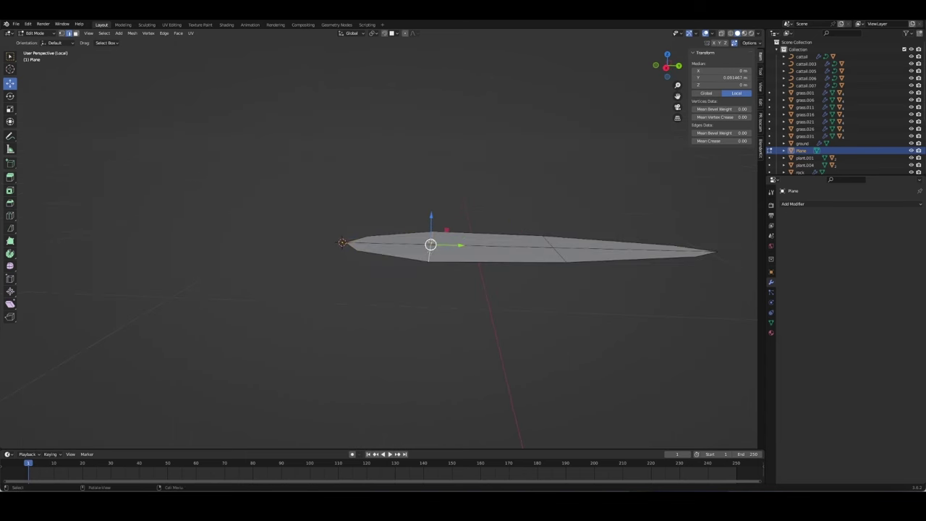
{"action": "key", "text": "g"}
{"action": "key", "text": "z"}
{"action": "left_click", "coordinate": [433, 255]}
{"action": "left_click", "coordinate": [557, 245]}
{"action": "key", "text": "g"}
{"action": "key", "text": "z"}
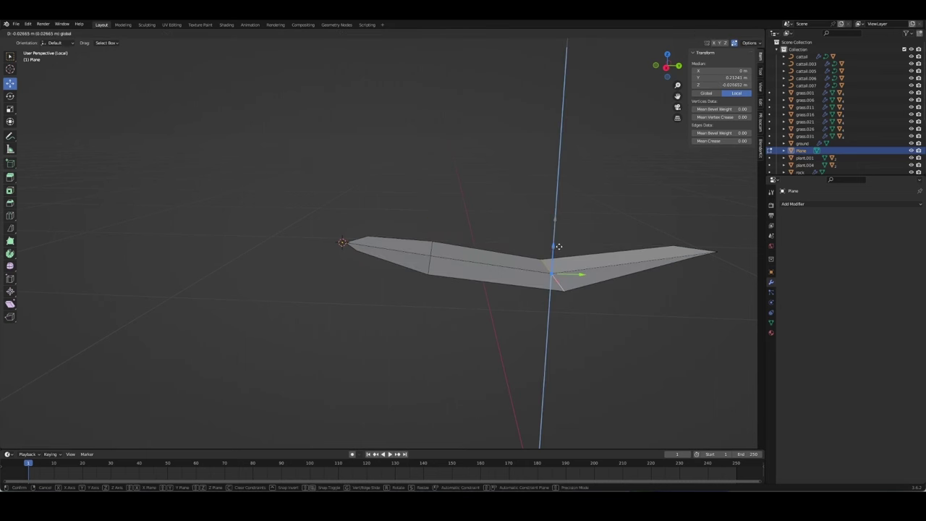
{"action": "left_click", "coordinate": [558, 246]}
{"action": "left_click", "coordinate": [430, 260]}
{"action": "key", "text": "g"}
{"action": "key", "text": "z"}
{"action": "left_click", "coordinate": [429, 242]}
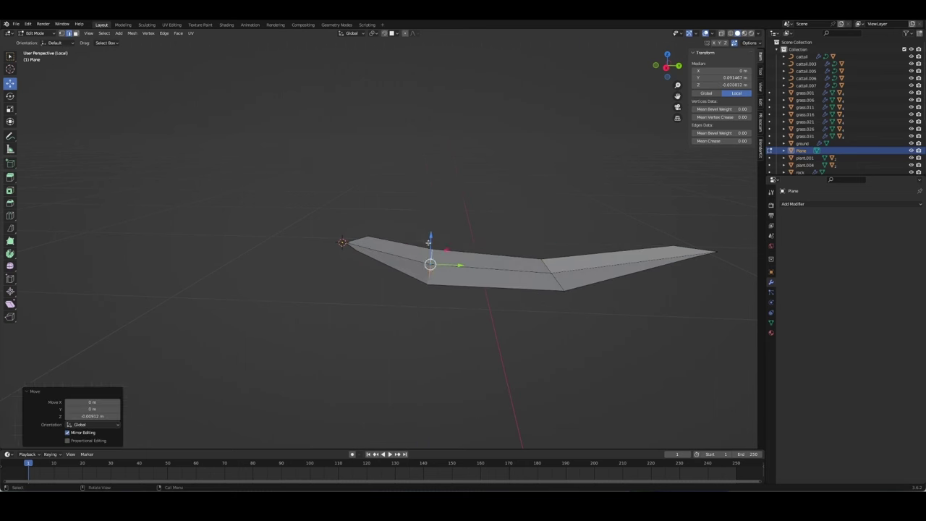
{"action": "mouse_move", "coordinate": [428, 243]}
{"action": "middle_mouse_down"}
{"action": "mouse_move", "coordinate": [437, 247]}
{"action": "mouse_move", "coordinate": [303, 169]}
{"action": "middle_mouse_up"}
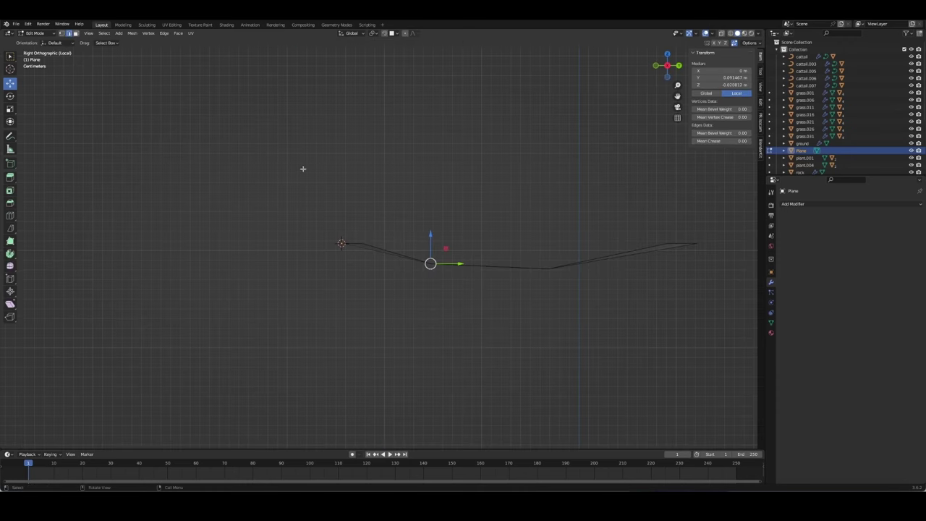
Step: Tilt the leaf upward 14° and more from its base, then add Subdivision
{"action": "key", "text": "a"}
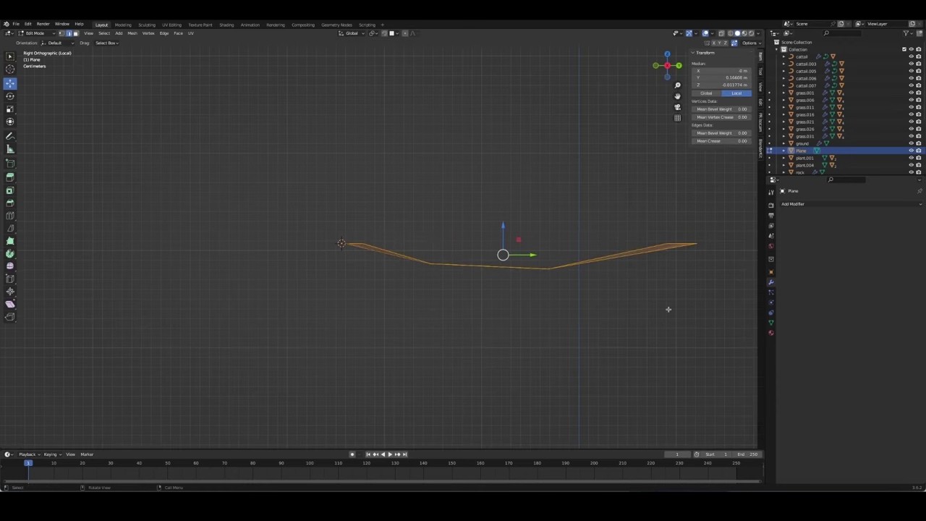
{"action": "key", "text": "r"}
{"action": "left_click", "coordinate": [633, 303]}
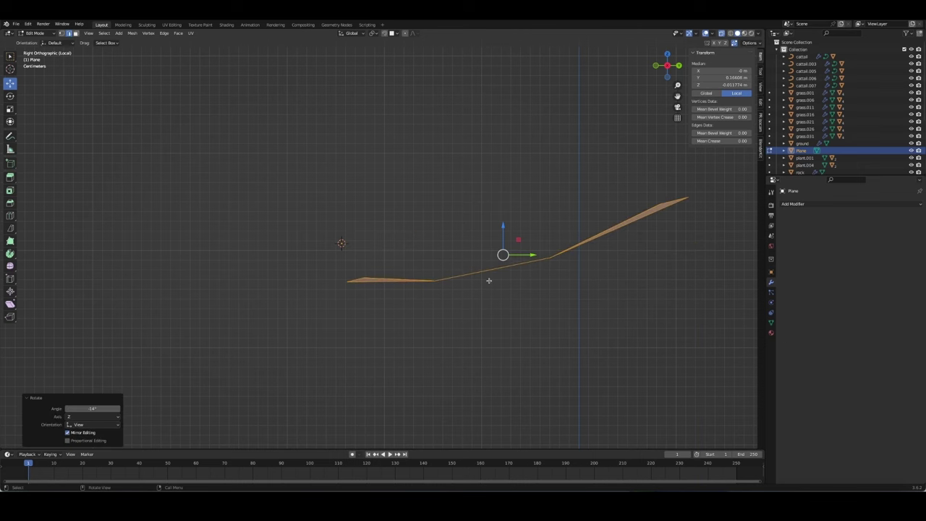
{"action": "key", "text": "g"}
{"action": "left_click", "coordinate": [595, 259]}
{"action": "key", "text": "r"}
{"action": "left_click", "coordinate": [604, 245]}
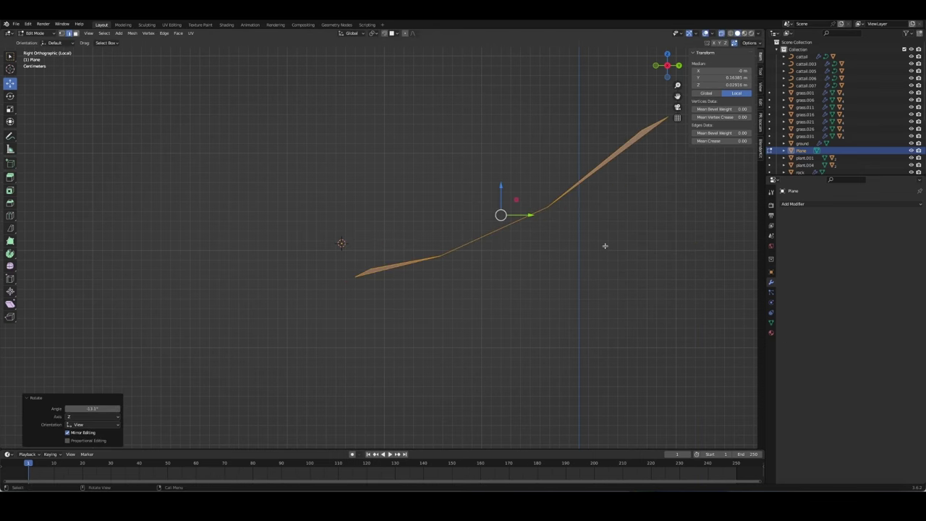
{"action": "key", "text": "g"}
{"action": "left_click", "coordinate": [546, 260]}
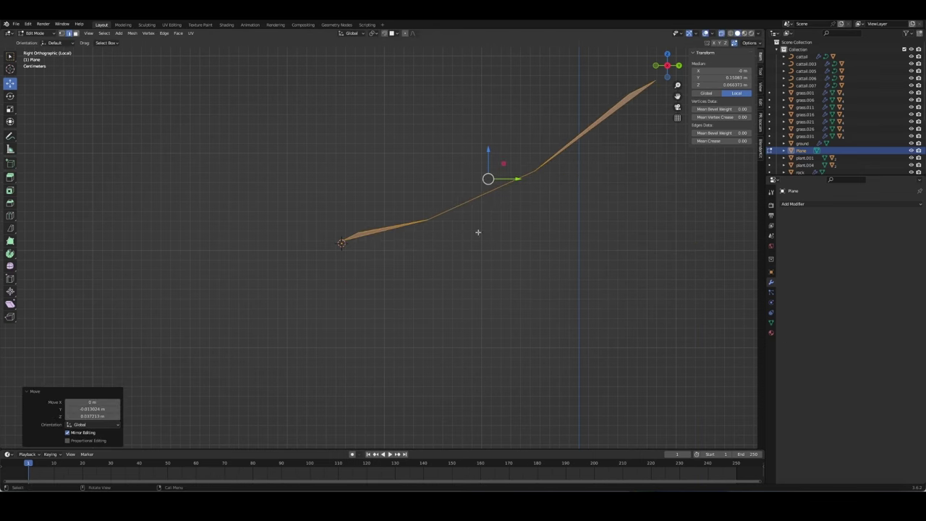
{"action": "mouse_move", "coordinate": [477, 231]}
{"action": "middle_mouse_down"}
{"action": "mouse_move", "coordinate": [537, 248]}
{"action": "mouse_move", "coordinate": [521, 262]}
{"action": "mouse_move", "coordinate": [562, 230]}
{"action": "mouse_move", "coordinate": [494, 333]}
{"action": "middle_mouse_up"}
{"action": "key", "text": "Tab"}
{"action": "key", "text": "ctrl+3"}
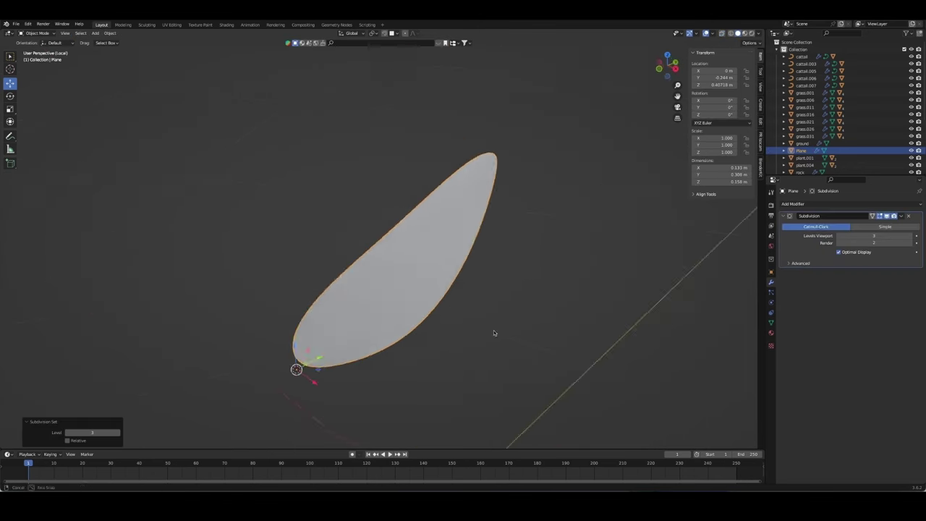
Step: Shade the leaf smooth and show its modifier stack
{"action": "right_click", "coordinate": [405, 279]}
{"action": "left_click", "coordinate": [405, 279]}
{"action": "left_click", "coordinate": [912, 203]}
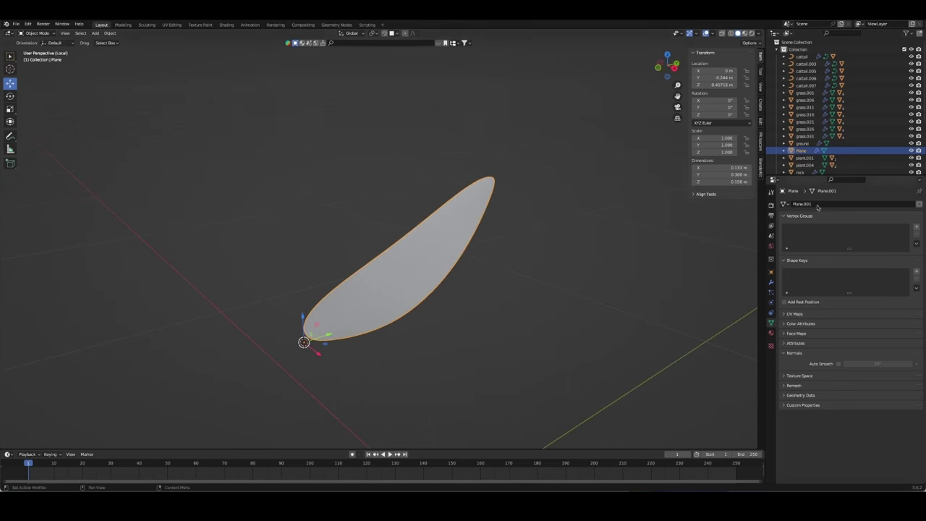
{"action": "left_click", "coordinate": [771, 282]}
Step: Add a Solidify modifier above Subdivision with offset 0 and thickness 0.024 m
{"action": "left_click", "coordinate": [907, 204]}
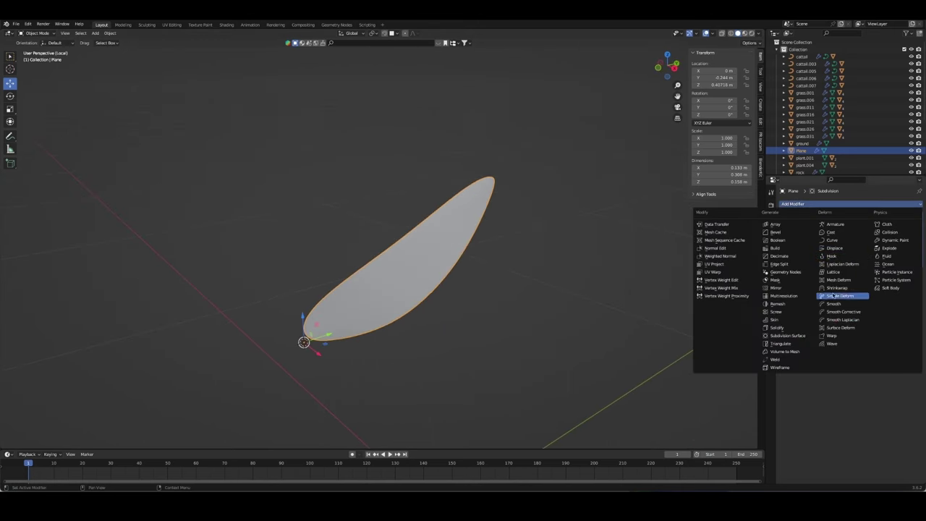
{"action": "left_click", "coordinate": [786, 308]}
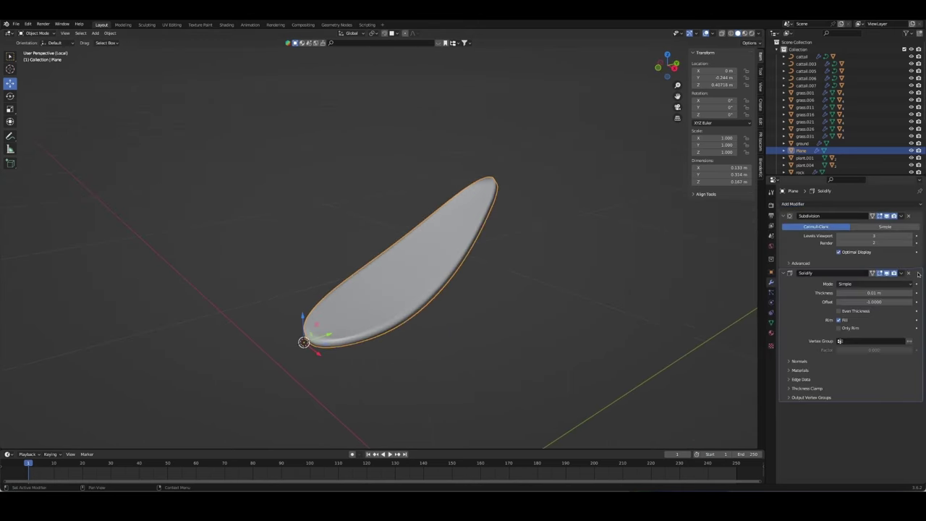
{"action": "left_click_drag", "start_coordinate": [918, 274], "coordinate": [917, 217]}
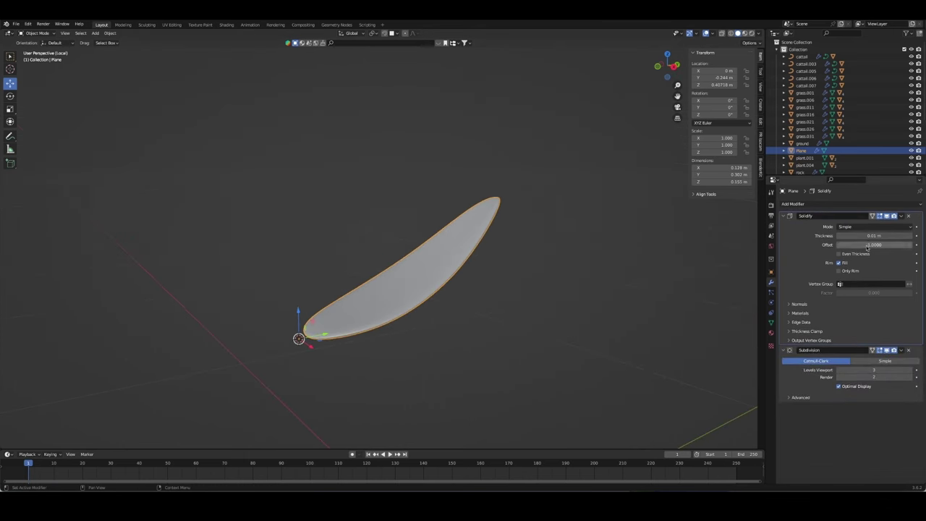
{"action": "type", "text": "0"}
{"action": "key", "text": "Return"}
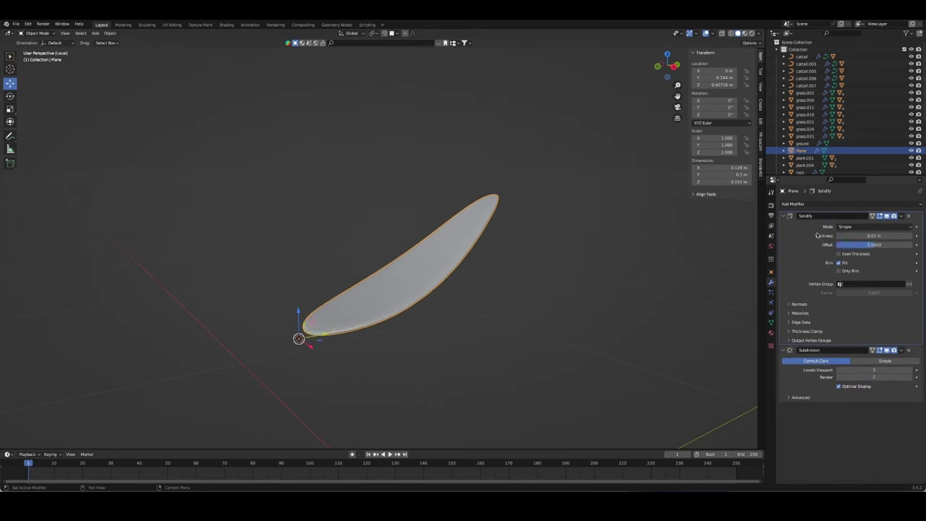
{"action": "left_click_drag", "start_coordinate": [867, 236], "coordinate": [890, 235]}
Step: Bring back the full pond scene and rename the leaf to 'flower'
{"action": "mouse_move", "coordinate": [622, 311]}
{"action": "middle_mouse_down"}
{"action": "mouse_move", "coordinate": [655, 309]}
{"action": "mouse_move", "coordinate": [602, 347]}
{"action": "mouse_move", "coordinate": [569, 311]}
{"action": "mouse_move", "coordinate": [549, 308]}
{"action": "mouse_move", "coordinate": [636, 324]}
{"action": "mouse_move", "coordinate": [473, 306]}
{"action": "mouse_move", "coordinate": [366, 238]}
{"action": "mouse_move", "coordinate": [337, 294]}
{"action": "mouse_move", "coordinate": [302, 292]}
{"action": "mouse_move", "coordinate": [479, 264]}
{"action": "mouse_move", "coordinate": [459, 226]}
{"action": "mouse_move", "coordinate": [410, 270]}
{"action": "middle_mouse_up"}
{"action": "key", "text": "KP_Divide"}
{"action": "left_click", "coordinate": [410, 270]}
{"action": "left_click", "coordinate": [394, 290]}
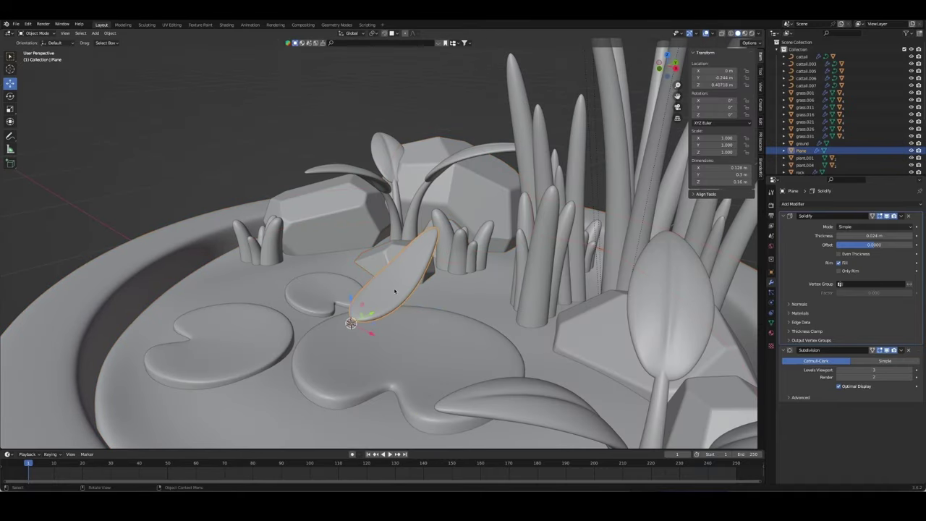
{"action": "key", "text": "F2"}
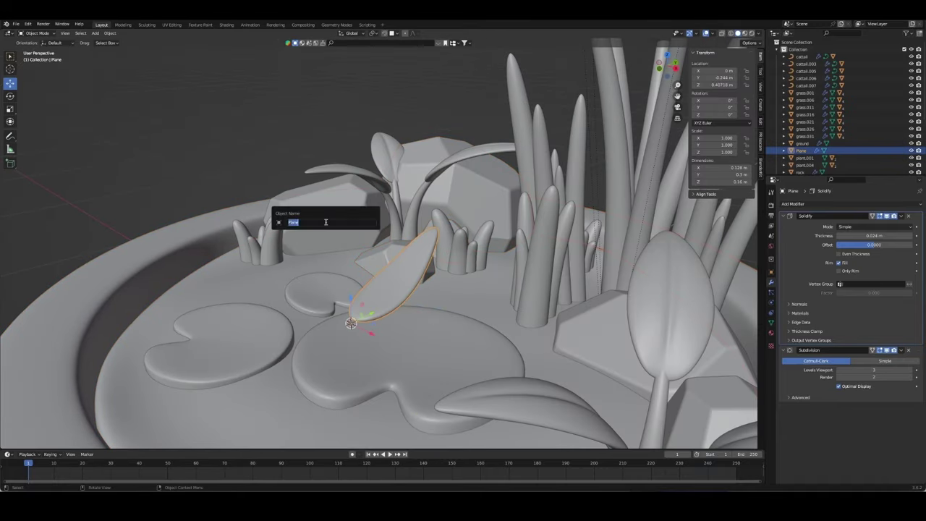
{"action": "key", "text": "Return"}
{"action": "key", "text": "Tab"}
Step: Scale the petal mesh wider in Edit Mode
{"action": "middle_click_drag", "start_coordinate": [502, 279], "coordinate": [406, 329]}
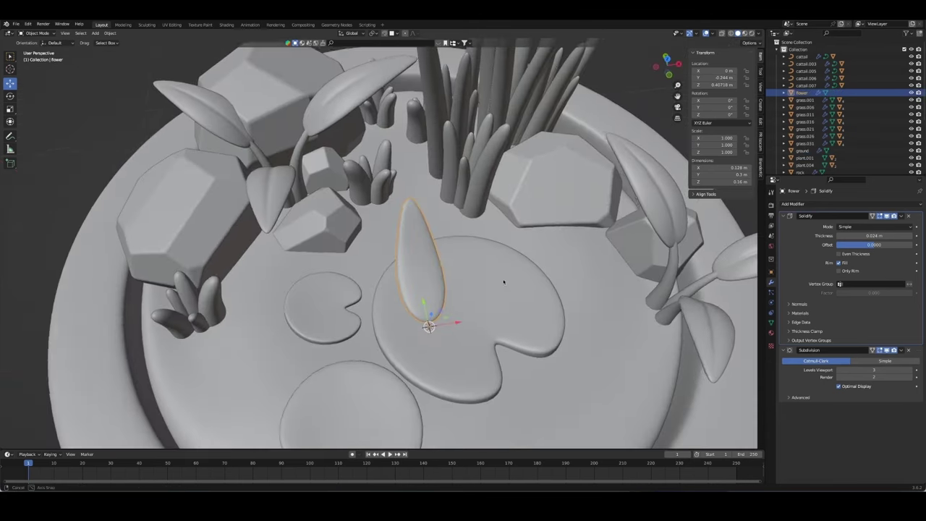
{"action": "key", "text": "s"}
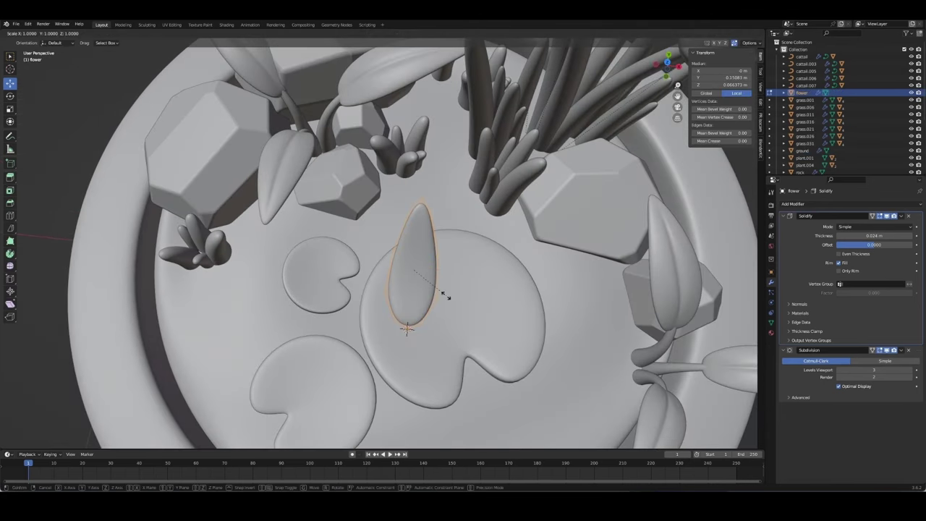
{"action": "left_click", "coordinate": [459, 295]}
{"action": "key", "text": "Tab"}
{"action": "middle_click_drag", "start_coordinate": [468, 301], "coordinate": [399, 310]}
{"action": "key", "text": "z"}
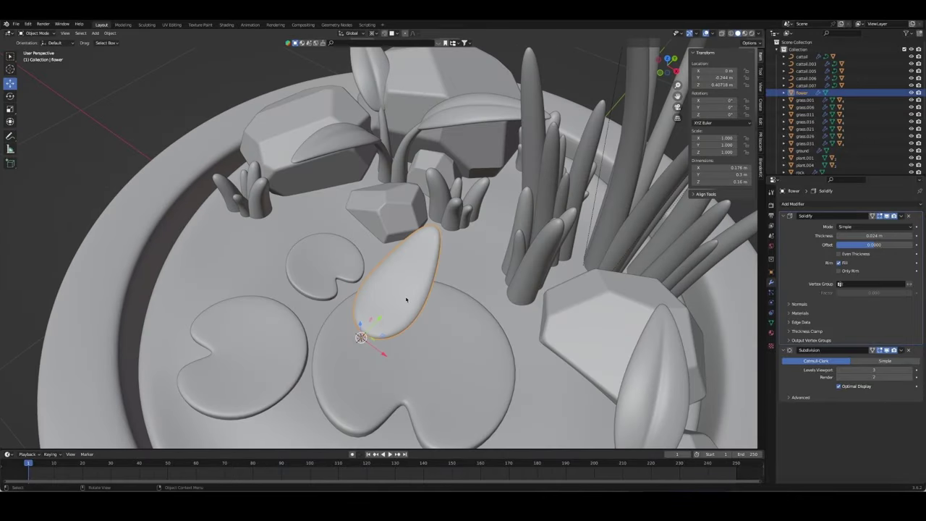
Step: Make four linked petal copies, each rotated a further 72° around Z
{"action": "key", "text": "alt+d"}
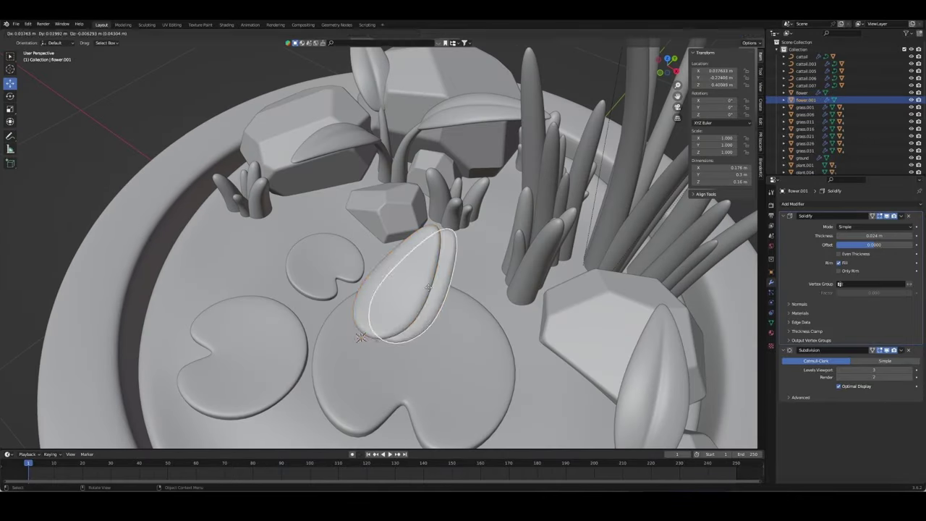
{"action": "right_click", "coordinate": [412, 286]}
{"action": "type", "text": "rz72"}
{"action": "key", "text": "Return"}
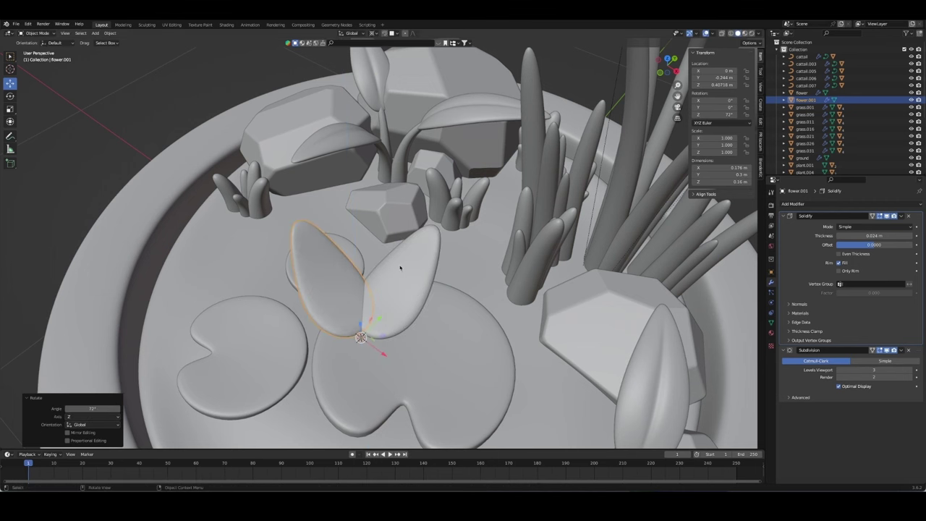
{"action": "key", "text": "shift+r"}
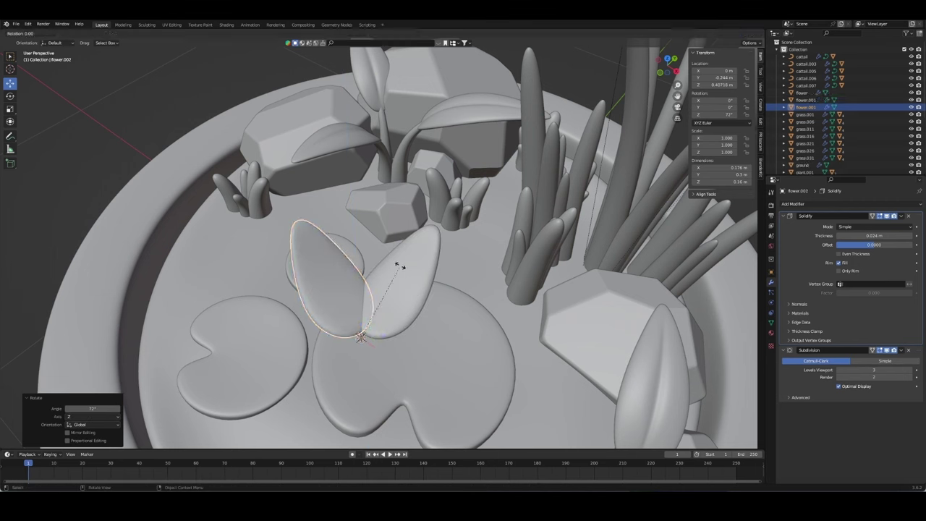
{"action": "key", "text": "alt+d"}
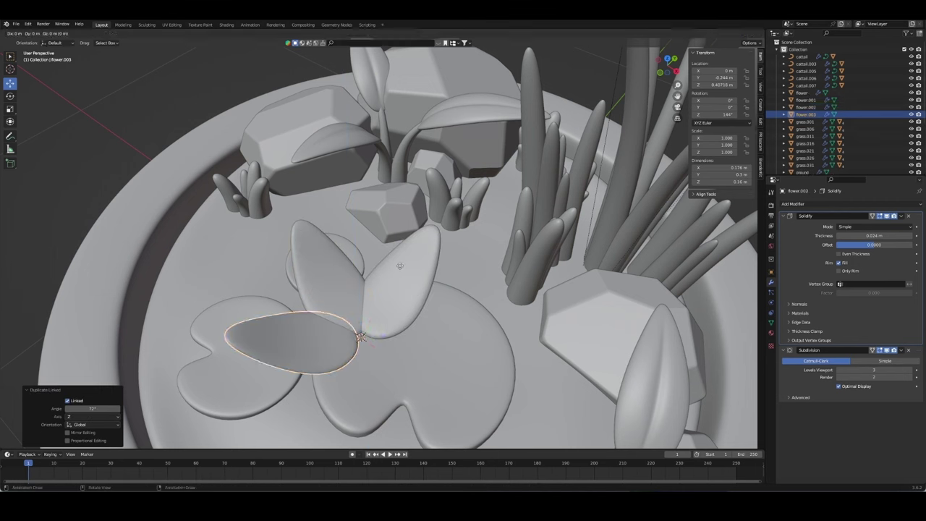
{"action": "type", "text": "72"}
{"action": "key", "text": "Return"}
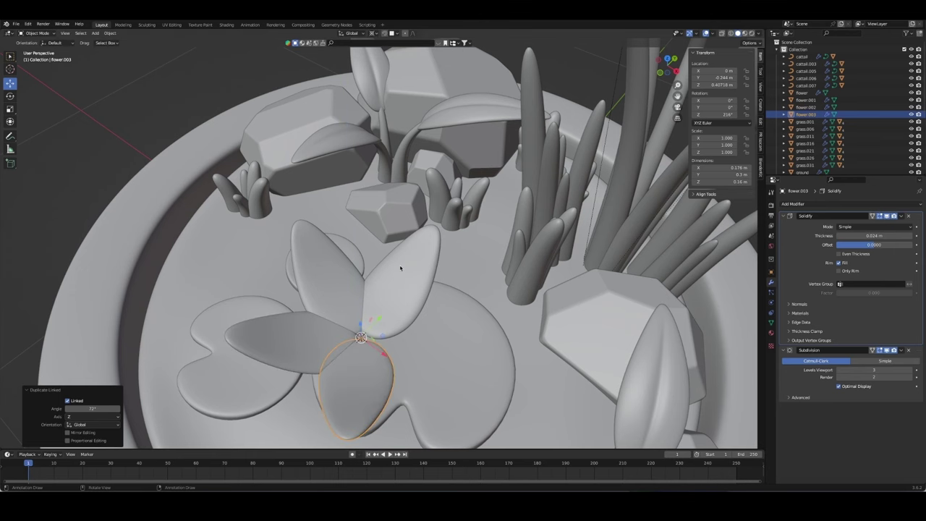
{"action": "key", "text": "alt+d"}
{"action": "type", "text": "r"}
{"action": "type", "text": "72"}
{"action": "key", "text": "Return"}
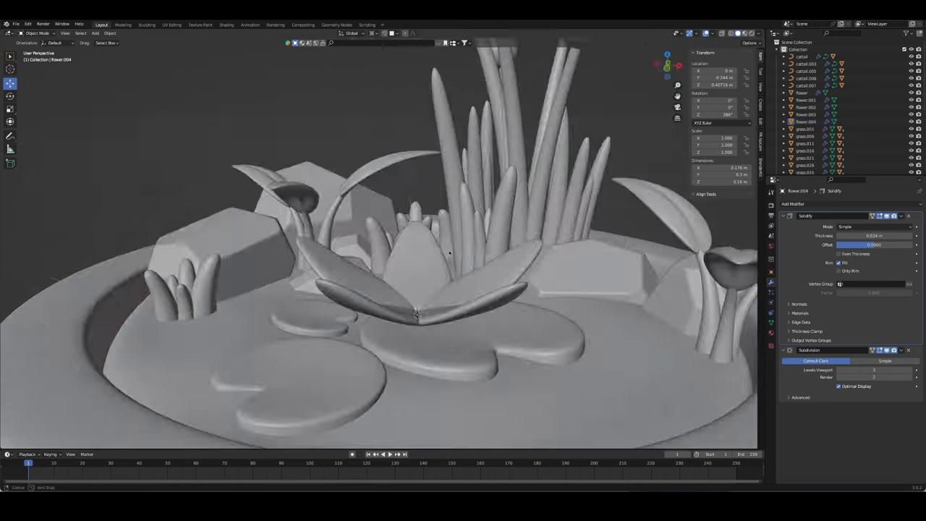
Step: Select all five petals of the flower
{"action": "middle_click_drag", "start_coordinate": [212, 102], "coordinate": [376, 239]}
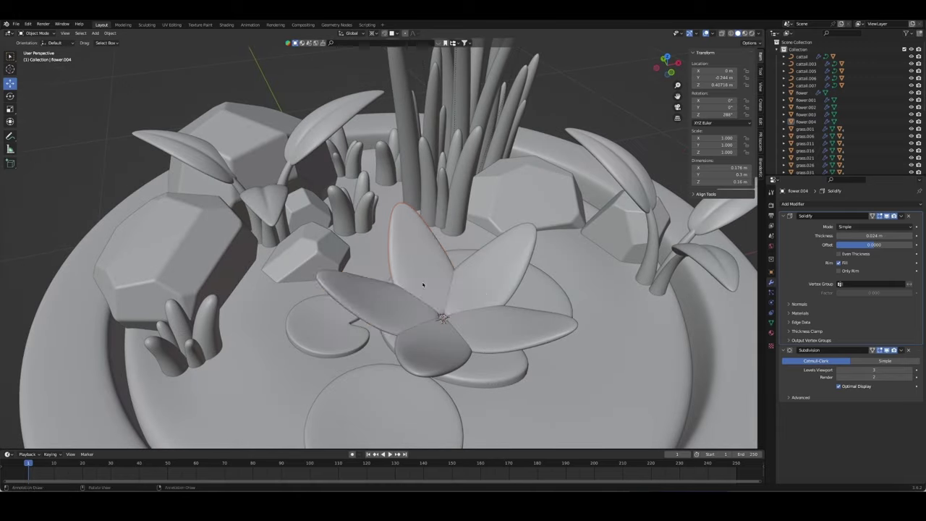
{"action": "left_click", "coordinate": [347, 289]}
{"action": "left_click", "coordinate": [423, 242], "text": "shift"}
{"action": "left_click", "coordinate": [488, 279], "text": "shift"}
{"action": "left_click", "coordinate": [505, 340], "text": "shift"}
Step: Join the five petals into a single flower object
{"action": "key", "text": "ctrl+j"}
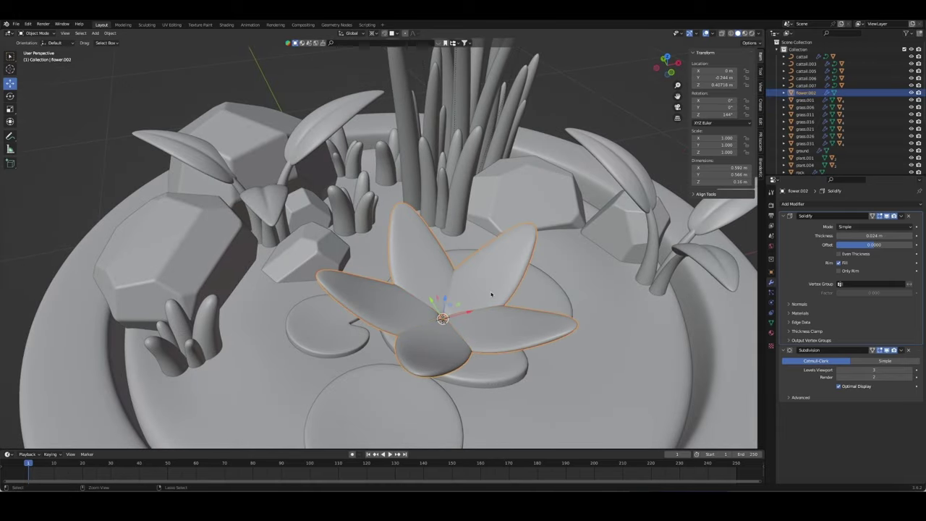
{"action": "mouse_move", "coordinate": [491, 294]}
{"action": "middle_mouse_down"}
{"action": "mouse_move", "coordinate": [448, 303]}
{"action": "mouse_move", "coordinate": [418, 327]}
{"action": "middle_mouse_up"}
{"action": "key", "text": "g"}
{"action": "key", "text": "Escape"}
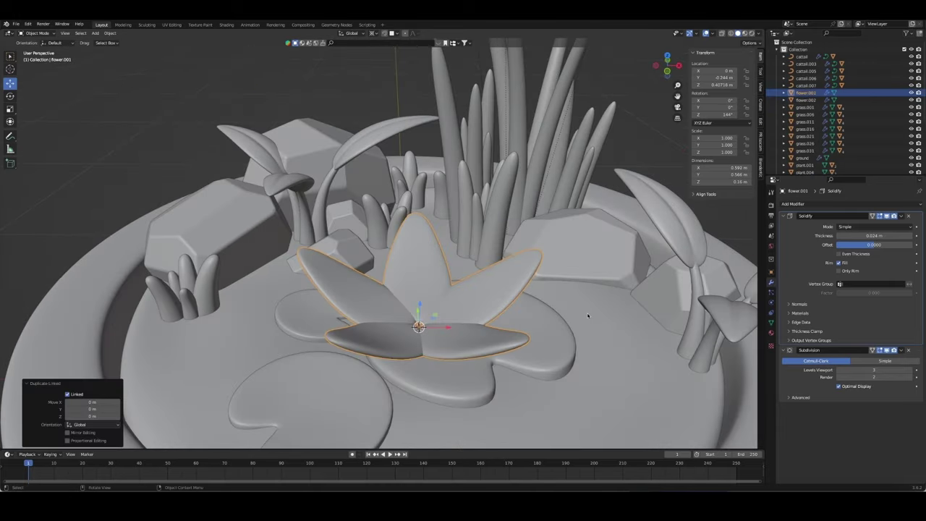
{"action": "key", "text": "Tab"}
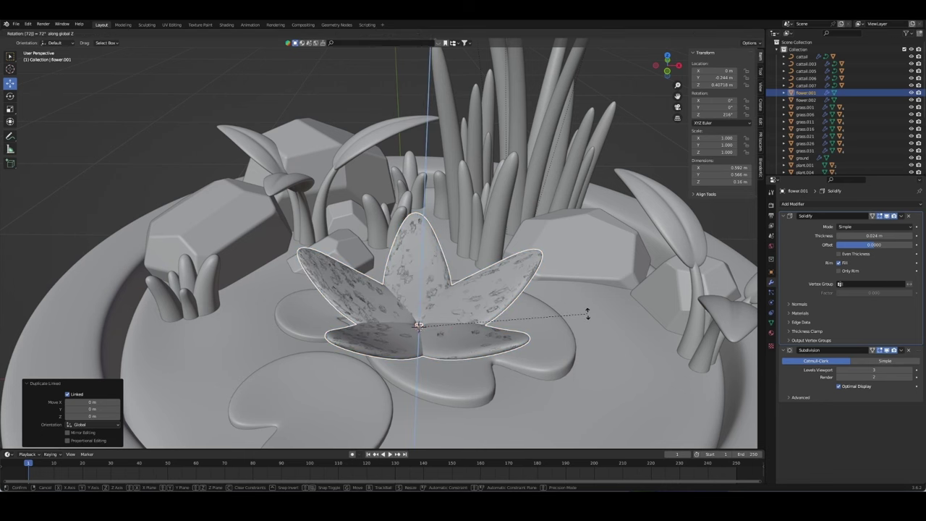
{"action": "key", "text": "Tab"}
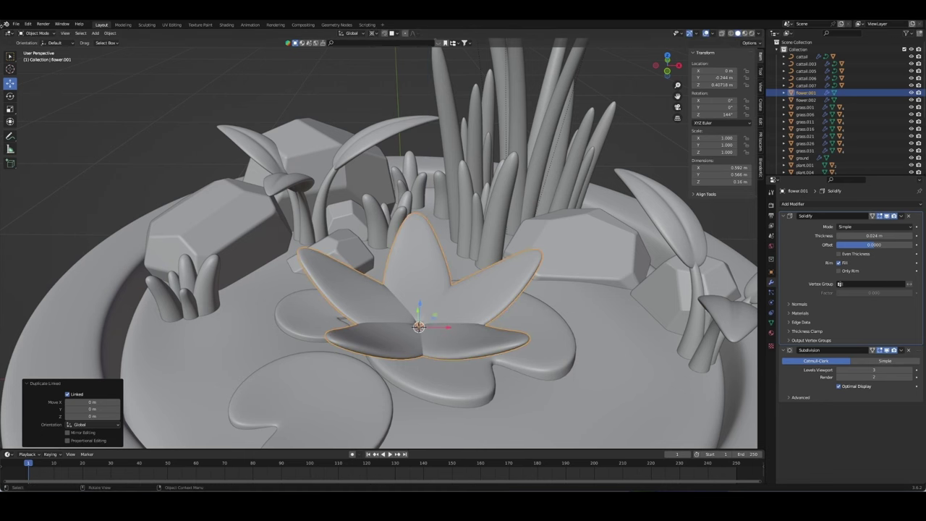
{"action": "middle_click_drag", "start_coordinate": [449, 303], "coordinate": [486, 274]}
Step: Rotate flower.002 by 36°, scale it to 0.717 and stretch it taller along Z
{"action": "left_click", "coordinate": [486, 273]}
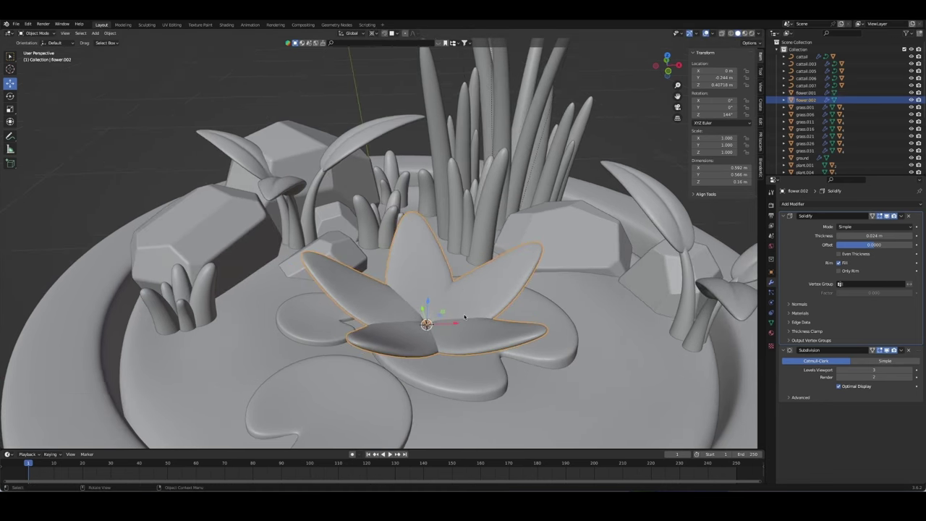
{"action": "key", "text": "r"}
{"action": "key", "text": "Escape"}
{"action": "type", "text": "r36"}
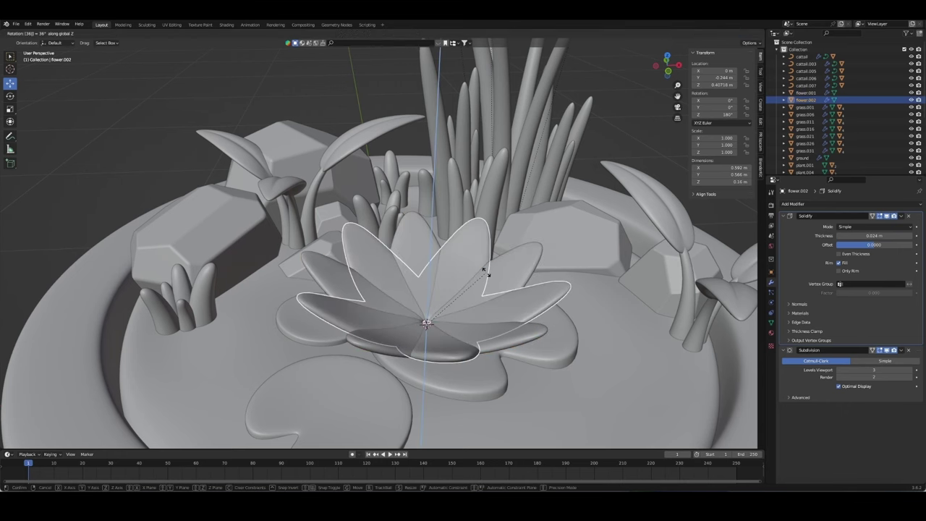
{"action": "key", "text": "Return"}
{"action": "key", "text": "s"}
{"action": "left_click", "coordinate": [458, 290]}
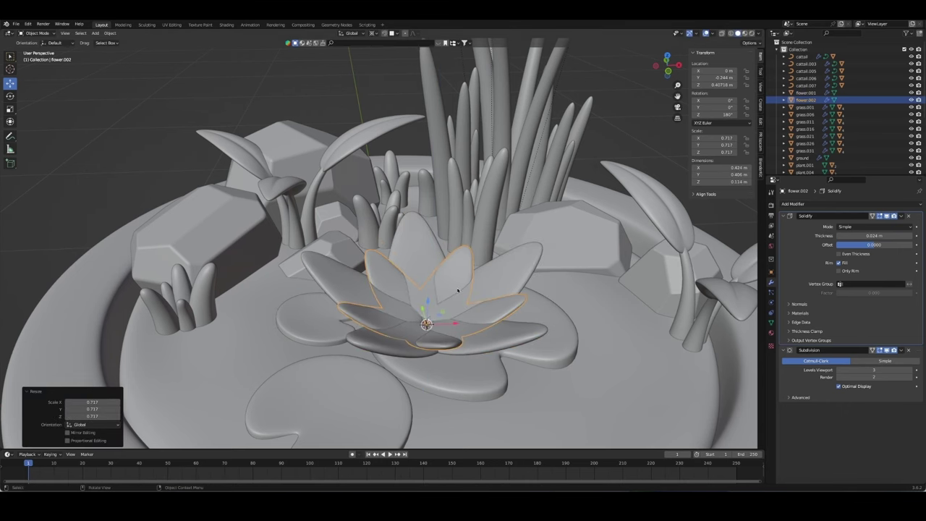
{"action": "key", "text": "s"}
{"action": "key", "text": "z"}
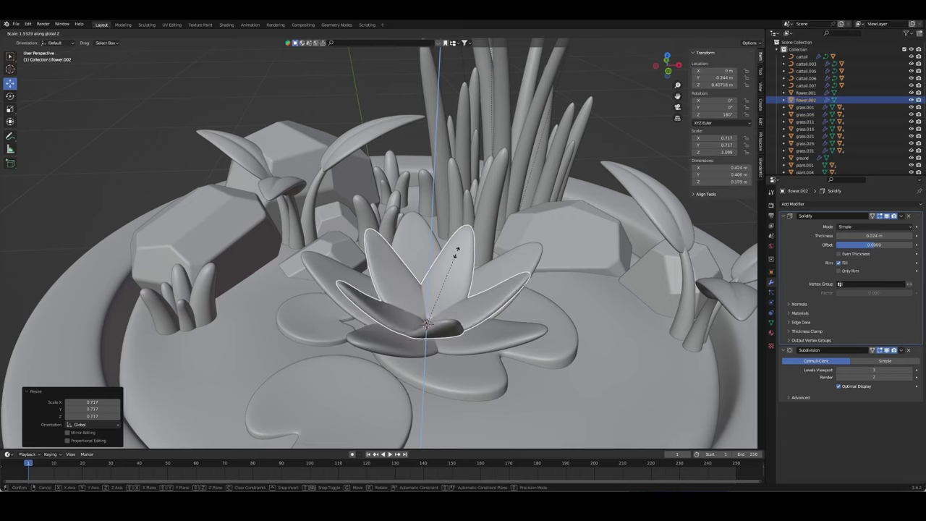
{"action": "left_click", "coordinate": [463, 245]}
{"action": "middle_click_drag", "start_coordinate": [463, 246], "coordinate": [437, 298]}
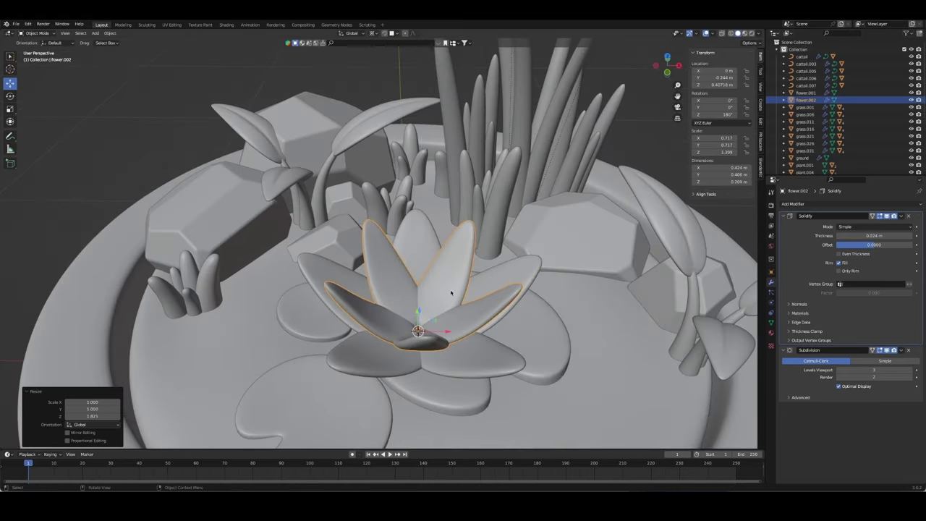
Step: Add a linked copy flower.003 turned 36° about Z, shrunk and raised slightly
{"action": "key", "text": "alt+d"}
{"action": "right_click", "coordinate": [451, 292]}
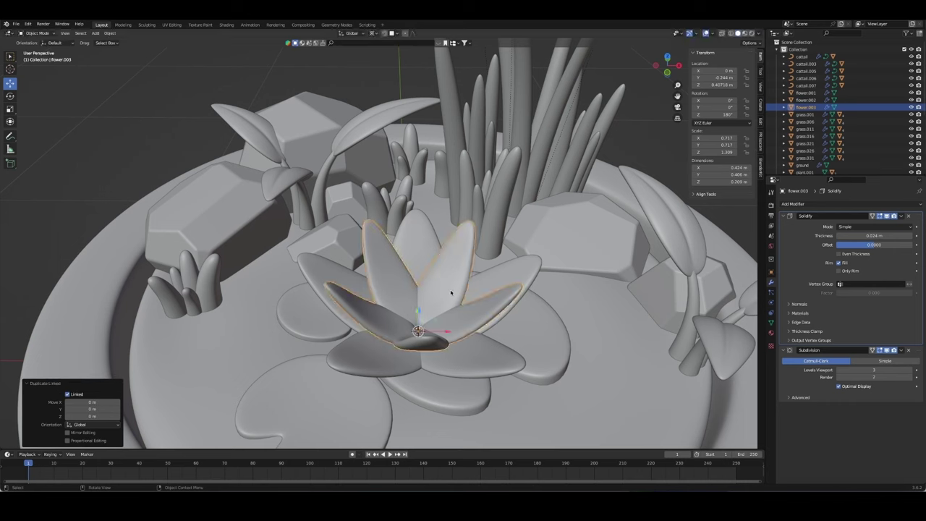
{"action": "type", "text": "rz36"}
{"action": "key", "text": "Return"}
{"action": "key", "text": "s"}
{"action": "key", "text": "z"}
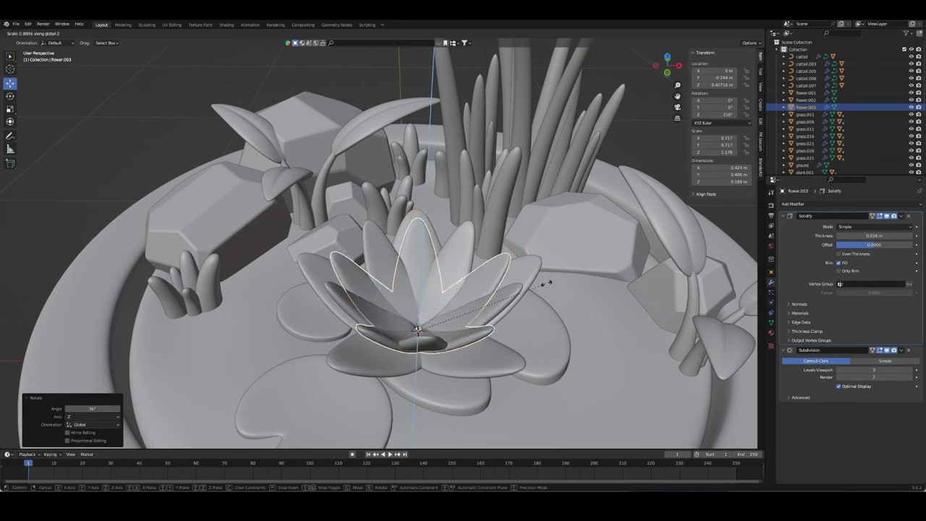
{"action": "key", "text": "Return"}
{"action": "key", "text": "s"}
{"action": "left_click", "coordinate": [504, 258]}
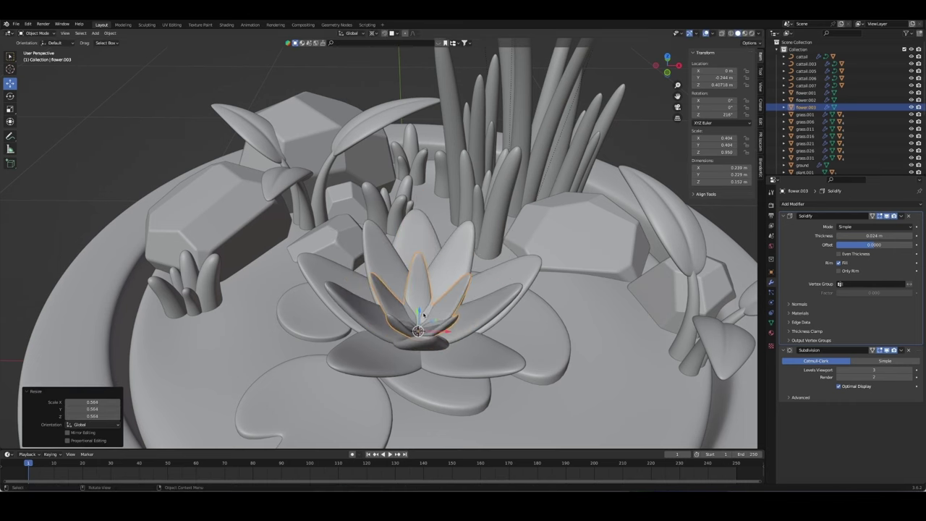
{"action": "key", "text": "g"}
{"action": "key", "text": "z"}
{"action": "key", "text": "Return"}
{"action": "mouse_move", "coordinate": [504, 258]}
{"action": "middle_mouse_down"}
{"action": "mouse_move", "coordinate": [537, 311]}
{"action": "mouse_move", "coordinate": [394, 284]}
{"action": "middle_mouse_up"}
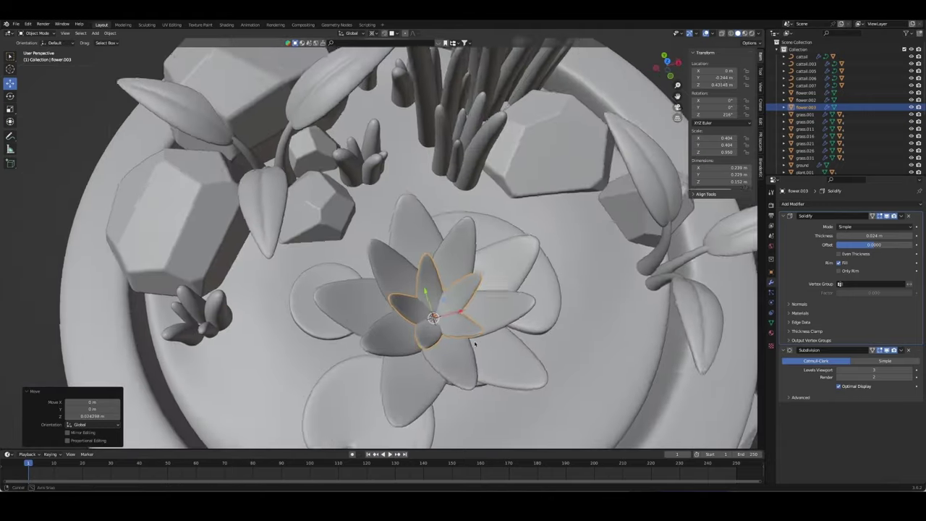
Step: Adjust the sizes of the innermost and middle petal layers
{"action": "key", "text": "s"}
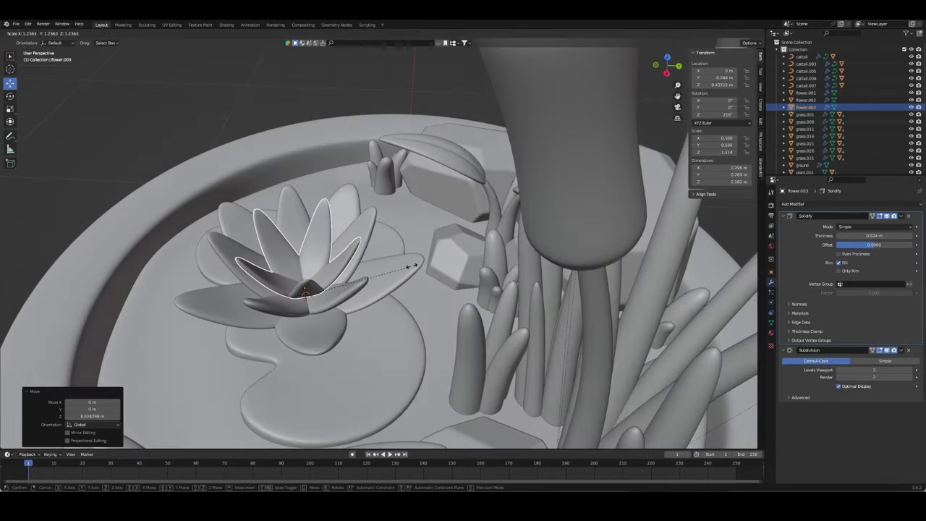
{"action": "left_click", "coordinate": [413, 266]}
{"action": "mouse_move", "coordinate": [412, 201]}
{"action": "middle_mouse_down"}
{"action": "mouse_move", "coordinate": [433, 299]}
{"action": "mouse_move", "coordinate": [539, 296]}
{"action": "mouse_move", "coordinate": [383, 295]}
{"action": "middle_mouse_up"}
{"action": "left_click", "coordinate": [434, 299]}
{"action": "key", "text": "s"}
{"action": "left_click", "coordinate": [539, 296]}
{"action": "left_click", "coordinate": [384, 295]}
{"action": "left_click", "coordinate": [434, 241], "text": "shift"}
{"action": "mouse_move", "coordinate": [434, 241]}
{"action": "middle_mouse_down"}
{"action": "mouse_move", "coordinate": [531, 293]}
{"action": "mouse_move", "coordinate": [438, 277]}
{"action": "mouse_move", "coordinate": [427, 296]}
{"action": "mouse_move", "coordinate": [361, 314]}
{"action": "mouse_move", "coordinate": [390, 326]}
{"action": "mouse_move", "coordinate": [470, 311]}
{"action": "mouse_move", "coordinate": [477, 336]}
{"action": "mouse_move", "coordinate": [383, 341]}
{"action": "middle_mouse_up"}
{"action": "left_click", "coordinate": [518, 304]}
Step: Lower the flower, shrink it to 0.584 and set it onto the left lily pad
{"action": "key", "text": "s"}
{"action": "key", "text": "z"}
{"action": "key", "text": "g"}
{"action": "key", "text": "z"}
{"action": "left_click", "coordinate": [434, 296]}
{"action": "key", "text": "s"}
{"action": "left_click", "coordinate": [487, 314]}
{"action": "key", "text": "g"}
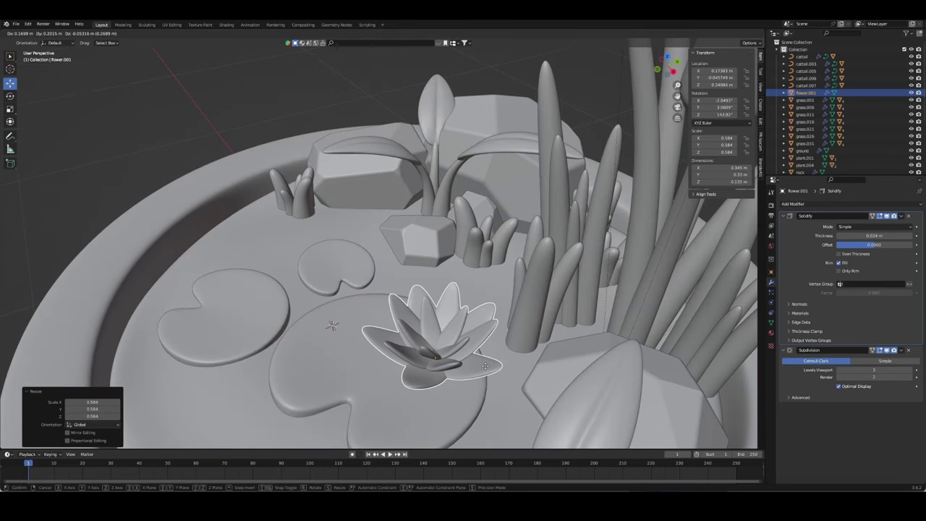
{"action": "left_click", "coordinate": [362, 327]}
{"action": "mouse_move", "coordinate": [363, 328]}
{"action": "middle_mouse_down"}
{"action": "mouse_move", "coordinate": [460, 328]}
{"action": "mouse_move", "coordinate": [439, 367]}
{"action": "mouse_move", "coordinate": [463, 361]}
{"action": "mouse_move", "coordinate": [365, 275]}
{"action": "middle_mouse_up"}
{"action": "scroll", "coordinate": [440, 368], "scroll_direction": "down", "scroll_amount": 5}
{"action": "left_click", "coordinate": [366, 275]}
Step: Place copies of the flower on the right and front lily pads
{"action": "key", "text": "shift+d"}
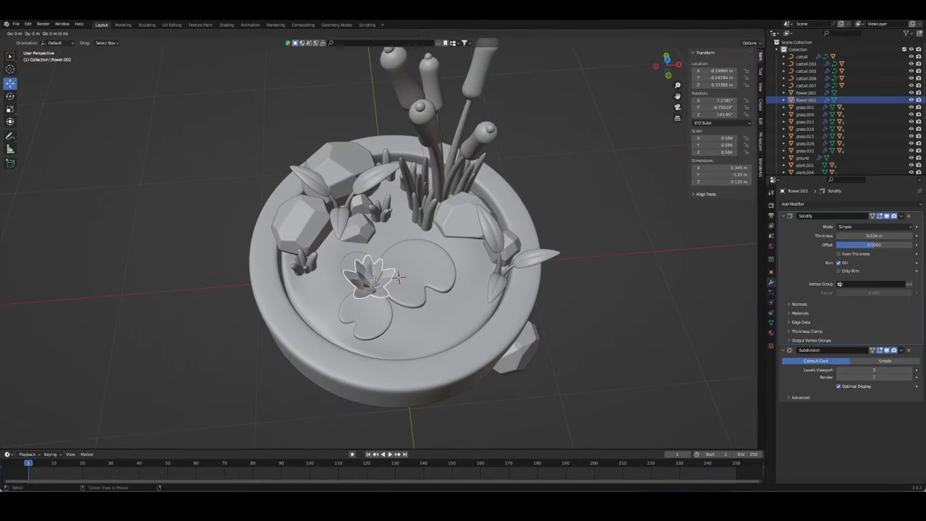
{"action": "left_click", "coordinate": [467, 263]}
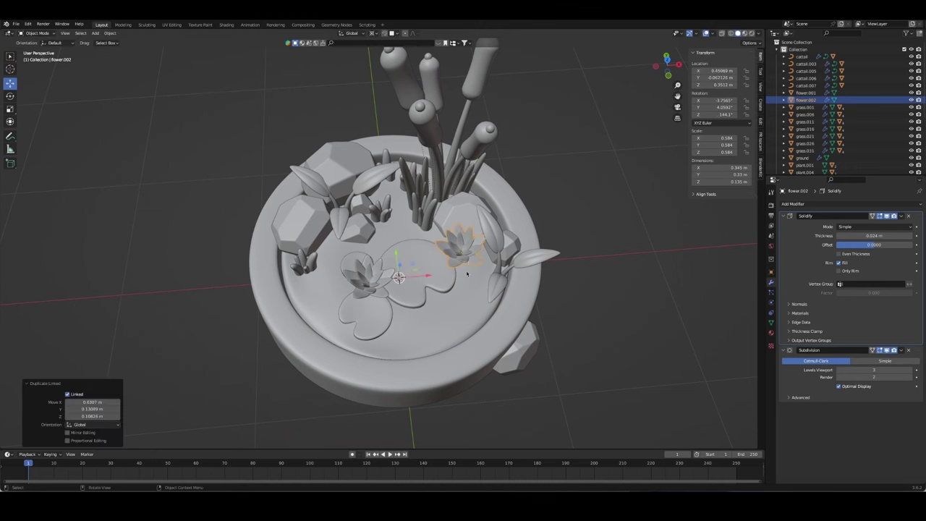
{"action": "key", "text": "alt+d"}
{"action": "left_click", "coordinate": [405, 339]}
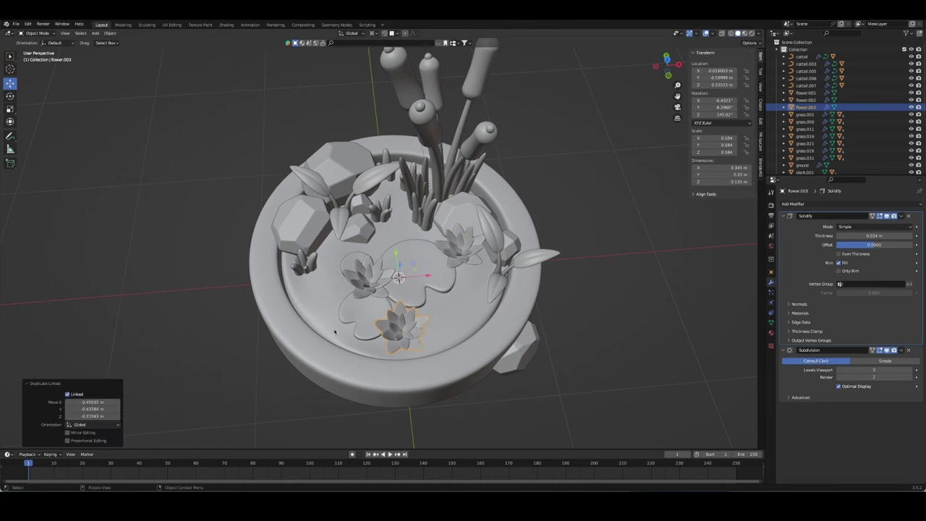
{"action": "middle_click_drag", "start_coordinate": [334, 359], "coordinate": [510, 351]}
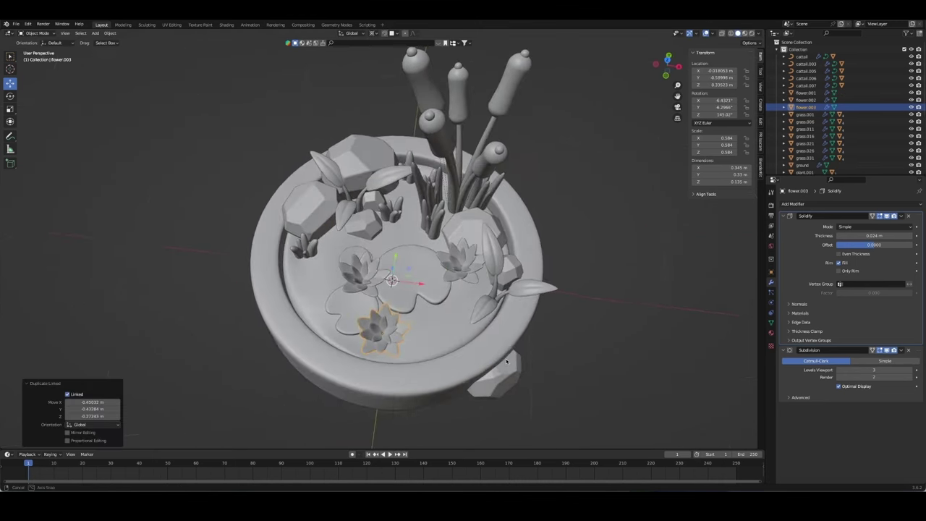
Step: Copy a lily pad to near the right edge, rotate it about Z and adjust its height
{"action": "left_click", "coordinate": [347, 263]}
{"action": "key", "text": "g"}
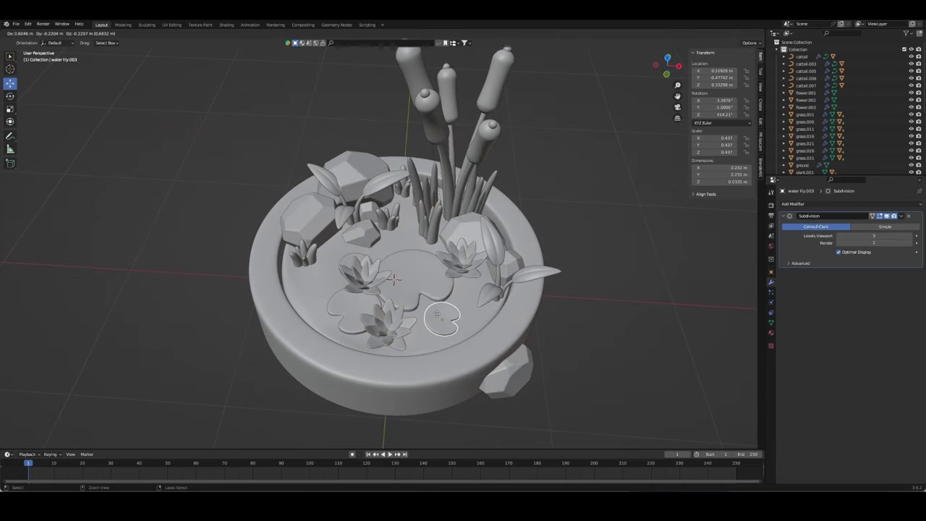
{"action": "left_click", "coordinate": [467, 292]}
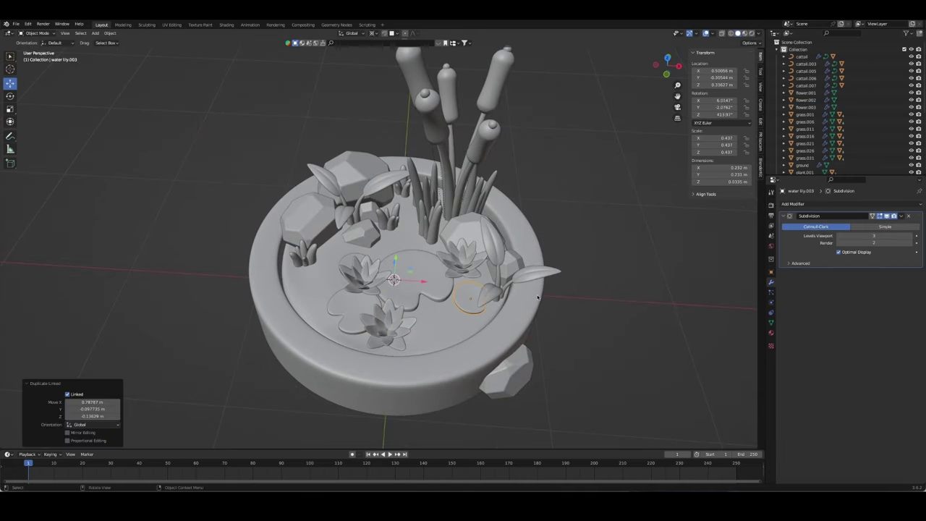
{"action": "key", "text": "r"}
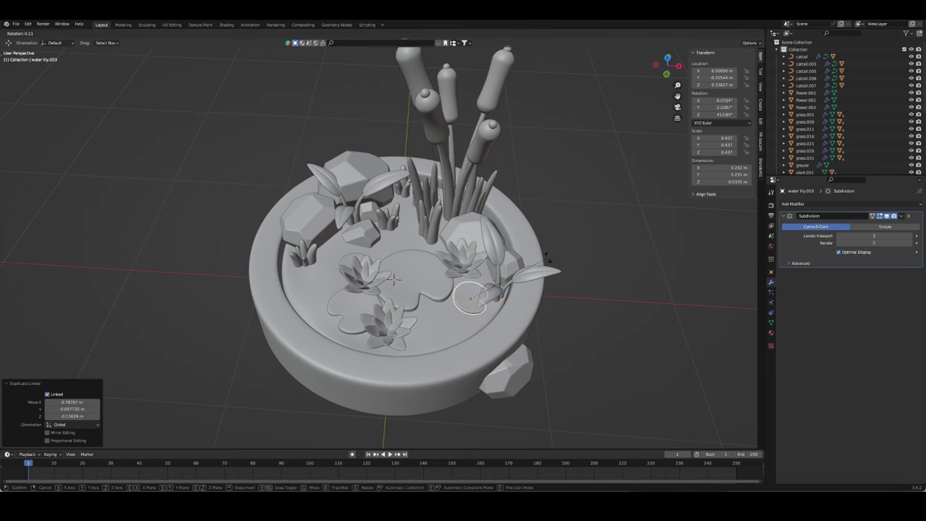
{"action": "key", "text": "z"}
{"action": "key", "text": "z"}
{"action": "left_click", "coordinate": [345, 299]}
{"action": "middle_click_drag", "start_coordinate": [345, 299], "coordinate": [510, 257]}
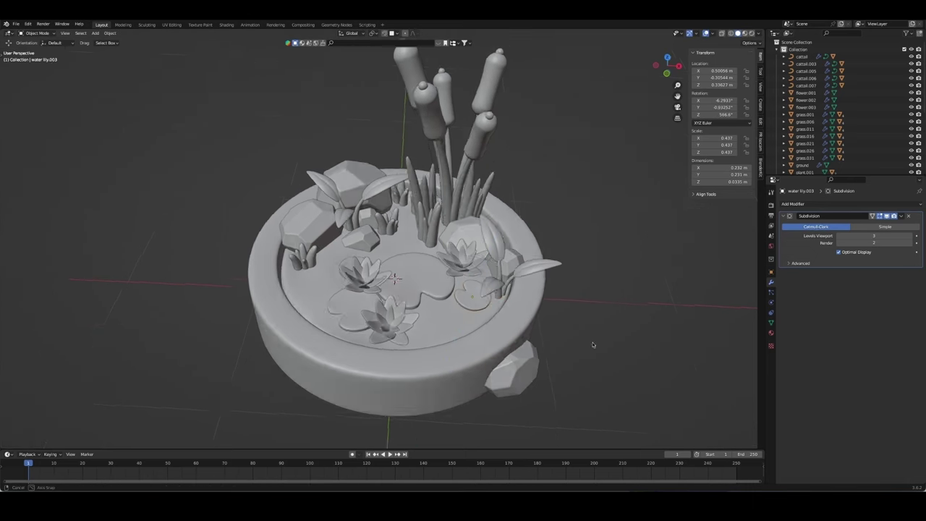
{"action": "key", "text": "g"}
{"action": "key", "text": "z"}
{"action": "key", "text": "z"}
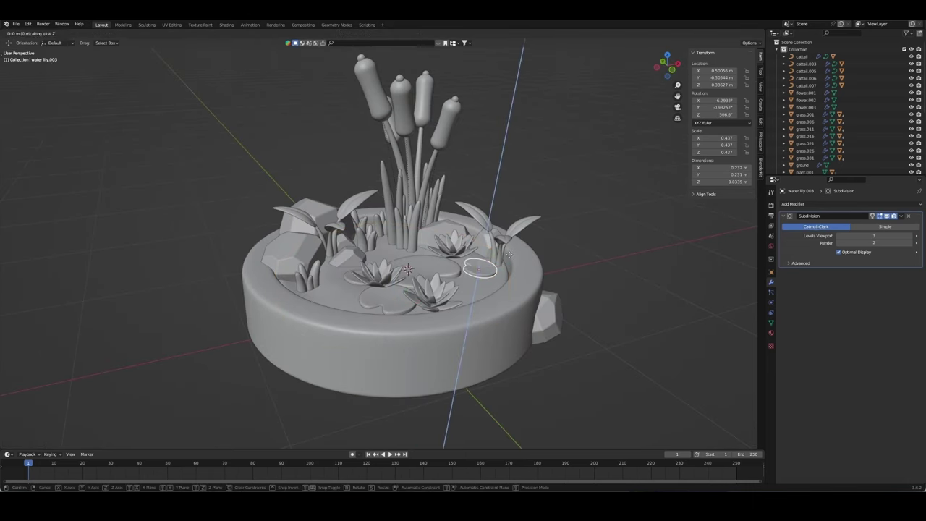
{"action": "left_click", "coordinate": [509, 257]}
{"action": "middle_click_drag", "start_coordinate": [509, 257], "coordinate": [591, 344]}
Step: Save the lake file
{"action": "key", "text": "ctrl+s"}
{"action": "scroll", "coordinate": [591, 344], "scroll_direction": "up", "scroll_amount": 5}
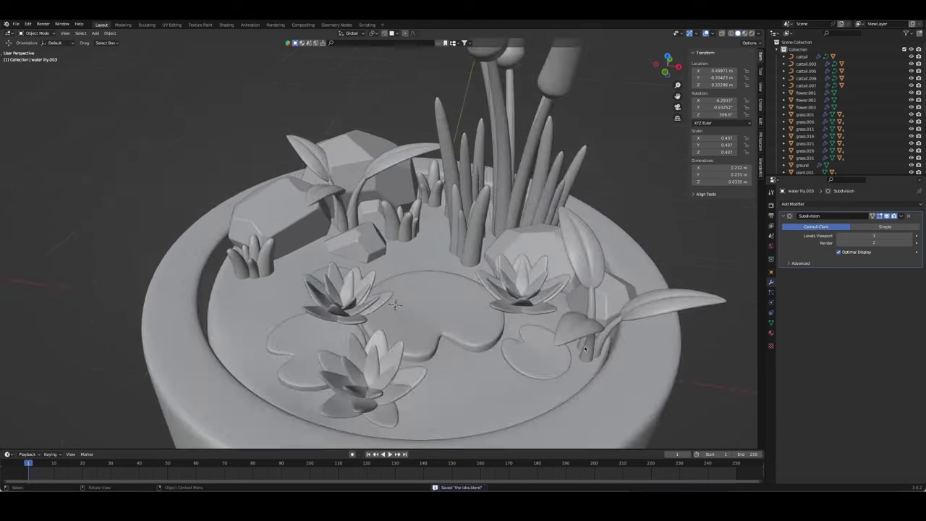
{"action": "scroll", "coordinate": [559, 298], "scroll_direction": "down", "scroll_amount": 5}
{"action": "middle_click_drag", "start_coordinate": [524, 321], "coordinate": [522, 332]}
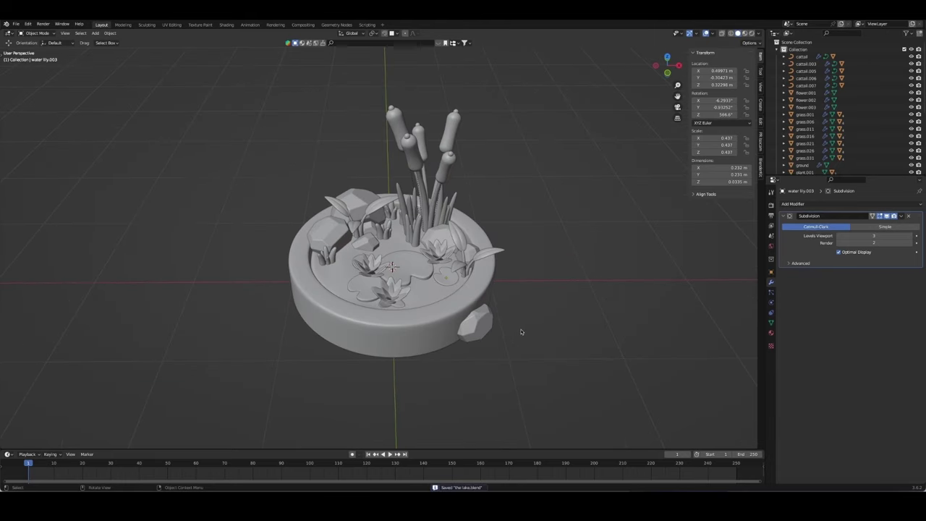
Step: Resize the left flower and rotate a lily pad about its vertical axis
{"action": "scroll", "coordinate": [521, 331], "scroll_direction": "up", "scroll_amount": 4}
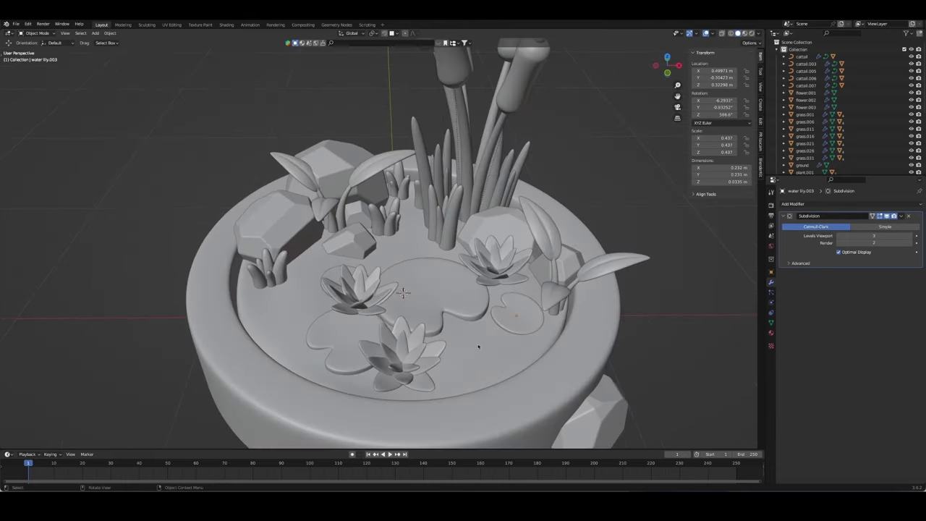
{"action": "left_click", "coordinate": [353, 290]}
{"action": "key", "text": "s"}
{"action": "left_click", "coordinate": [403, 295]}
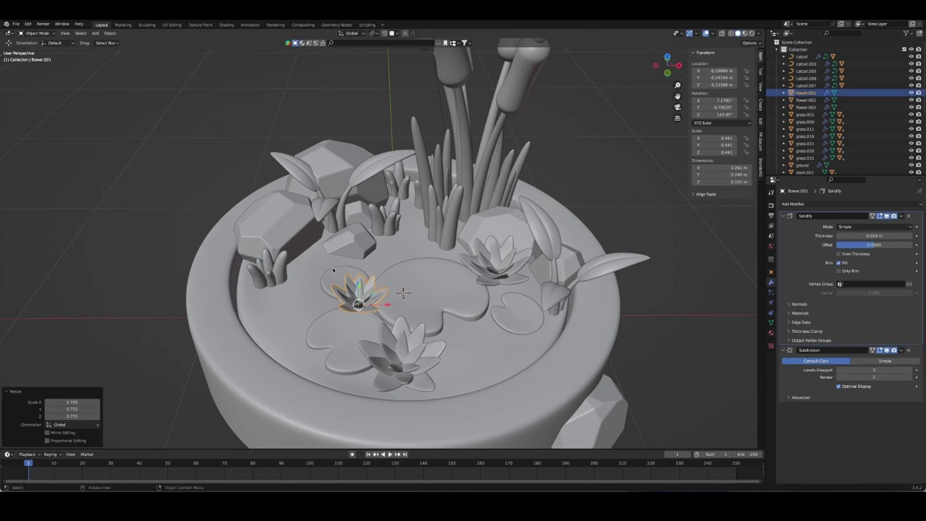
{"action": "left_click", "coordinate": [347, 286]}
{"action": "key", "text": "r"}
{"action": "key", "text": "z"}
{"action": "left_click", "coordinate": [403, 292]}
{"action": "key", "text": "alt+a"}
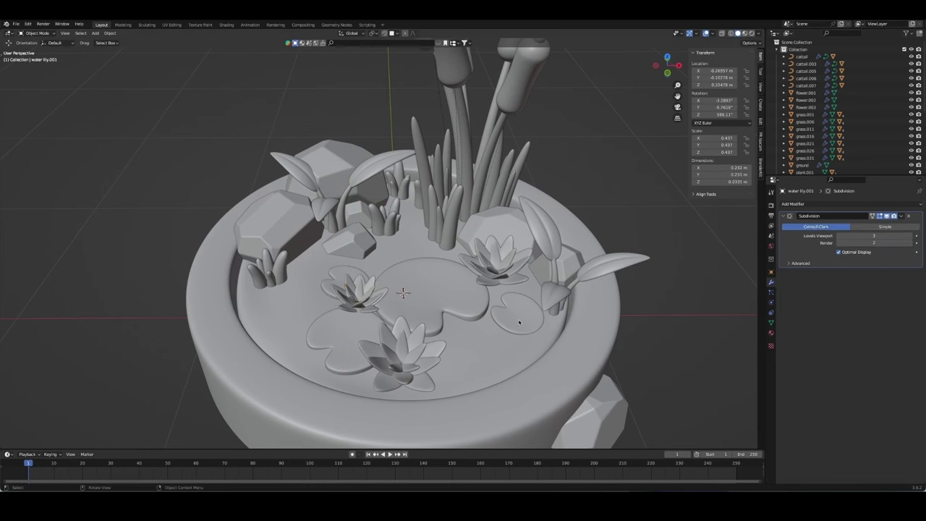
Step: Place a linked copy of a grass clump near the pond centre, rotated about Z
{"action": "middle_click_drag", "start_coordinate": [485, 335], "coordinate": [458, 328]}
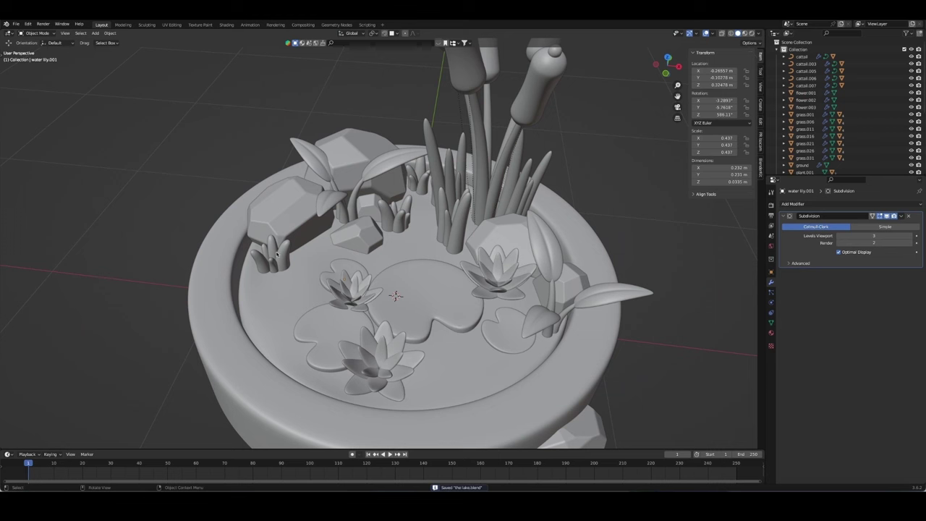
{"action": "left_click", "coordinate": [276, 253]}
{"action": "key", "text": "alt+d"}
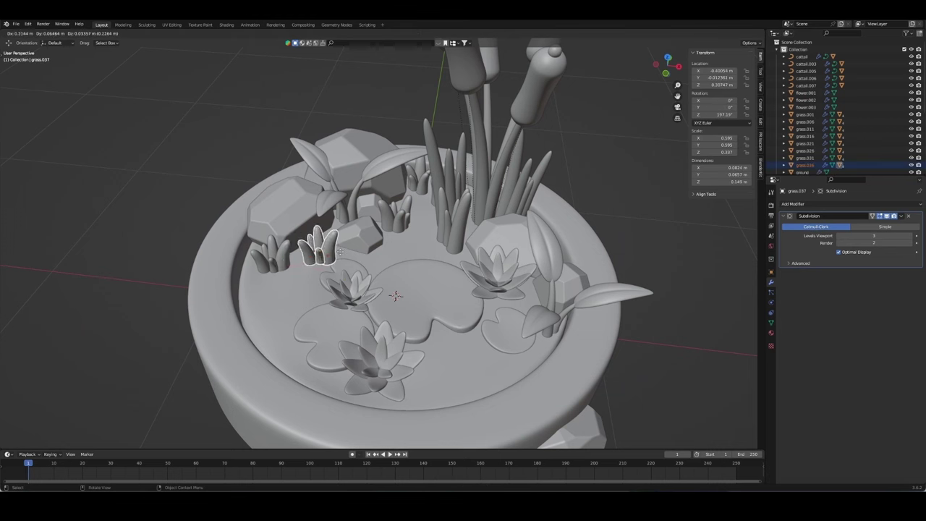
{"action": "left_click", "coordinate": [445, 247]}
{"action": "key", "text": "r"}
{"action": "key", "text": "z"}
{"action": "left_click", "coordinate": [492, 252]}
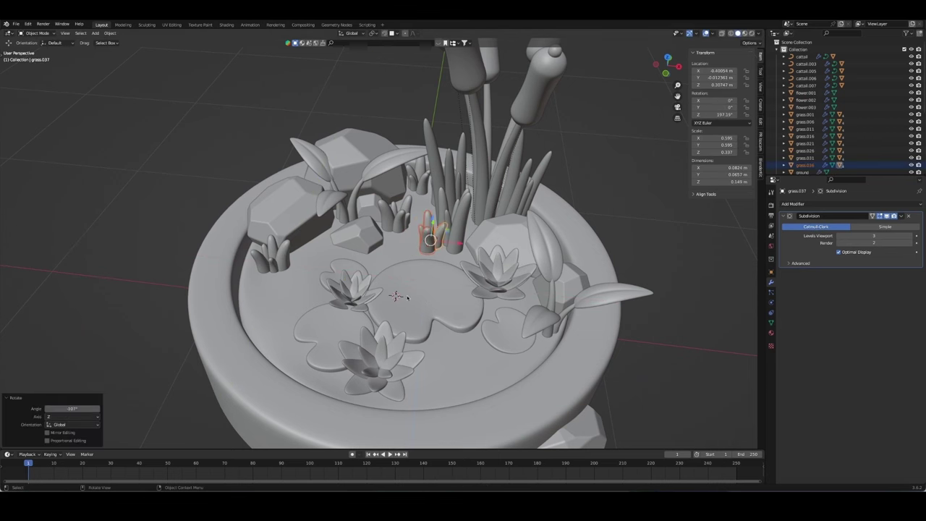
{"action": "key", "text": "g"}
{"action": "key", "text": "shift+z"}
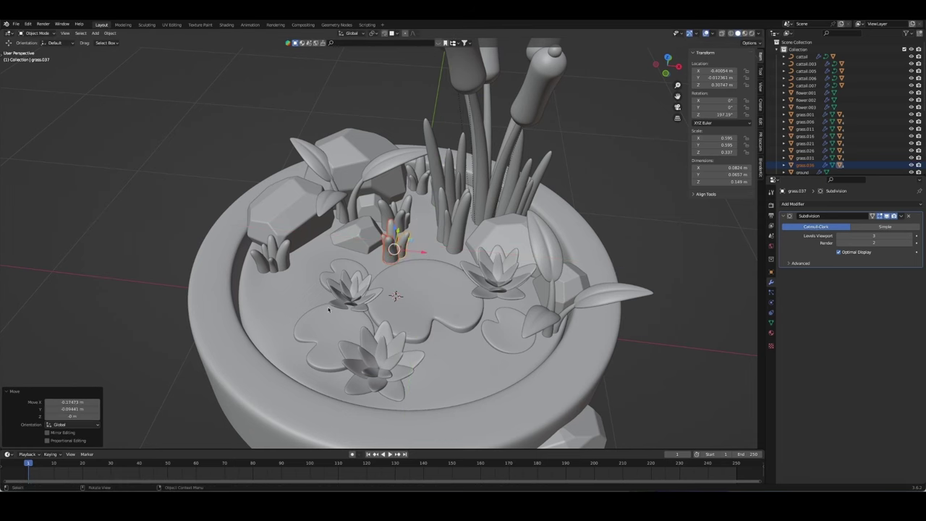
{"action": "key", "text": "Escape"}
Step: Delete the grass clump copy again
{"action": "mouse_move", "coordinate": [360, 287]}
{"action": "middle_mouse_down"}
{"action": "mouse_move", "coordinate": [412, 275]}
{"action": "mouse_move", "coordinate": [419, 310]}
{"action": "mouse_move", "coordinate": [421, 264]}
{"action": "middle_mouse_up"}
{"action": "scroll", "coordinate": [412, 275], "scroll_direction": "down", "scroll_amount": 3}
{"action": "key", "text": "Delete"}
{"action": "scroll", "coordinate": [421, 264], "scroll_direction": "up", "scroll_amount": 4}
{"action": "scroll", "coordinate": [421, 264], "scroll_direction": "down", "scroll_amount": 3}
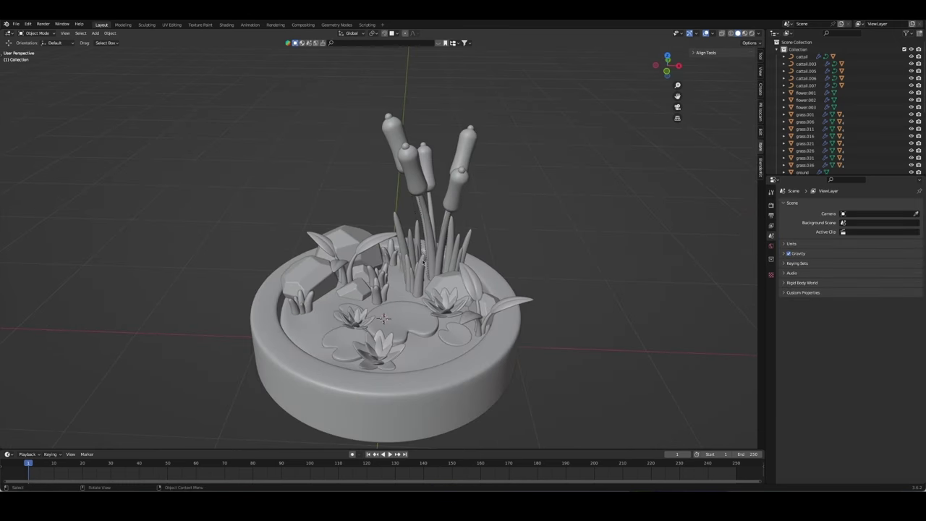
{"action": "scroll", "coordinate": [421, 264], "scroll_direction": "up", "scroll_amount": 2}
Step: Shrink the second water-lily flower to about 0.699 scale
{"action": "left_click", "coordinate": [351, 330]}
{"action": "key", "text": "n"}
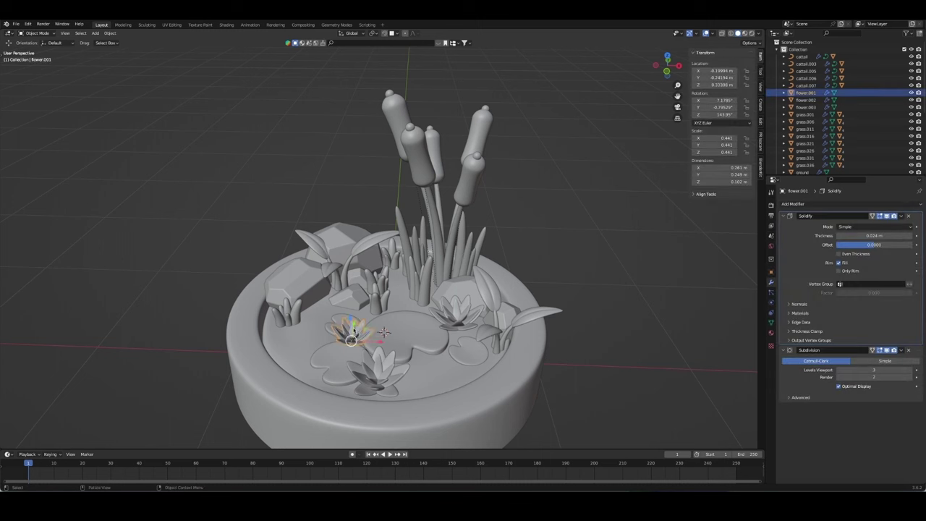
{"action": "mouse_move", "coordinate": [352, 331]}
{"action": "middle_mouse_down"}
{"action": "mouse_move", "coordinate": [453, 352]}
{"action": "mouse_move", "coordinate": [353, 372]}
{"action": "middle_mouse_up"}
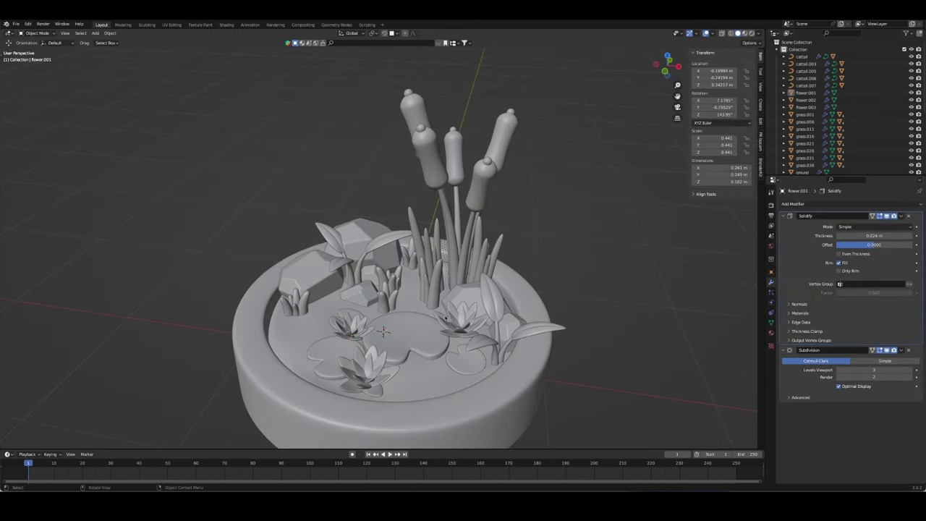
{"action": "left_click", "coordinate": [460, 323]}
{"action": "key", "text": "s"}
{"action": "left_click", "coordinate": [457, 327]}
Step: Try moving the flower, undo the move, and save the file
{"action": "key", "text": "g"}
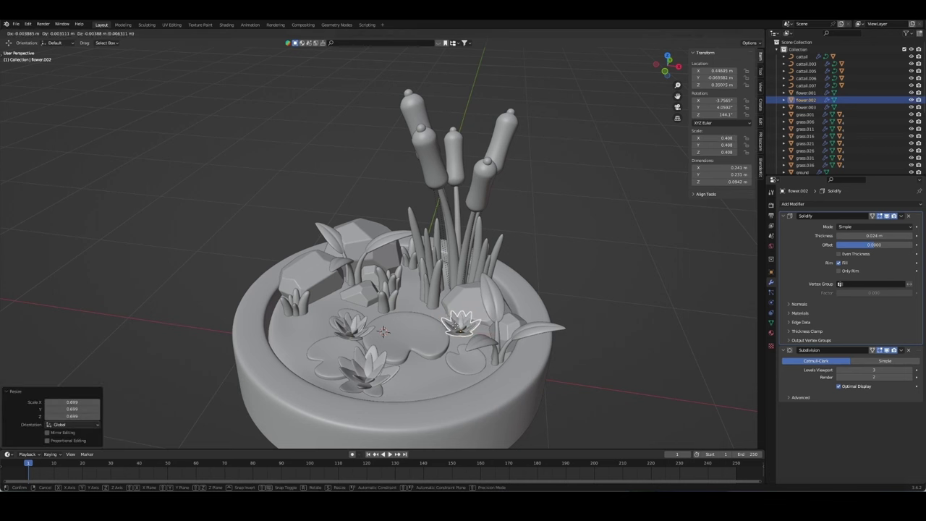
{"action": "left_click", "coordinate": [485, 316]}
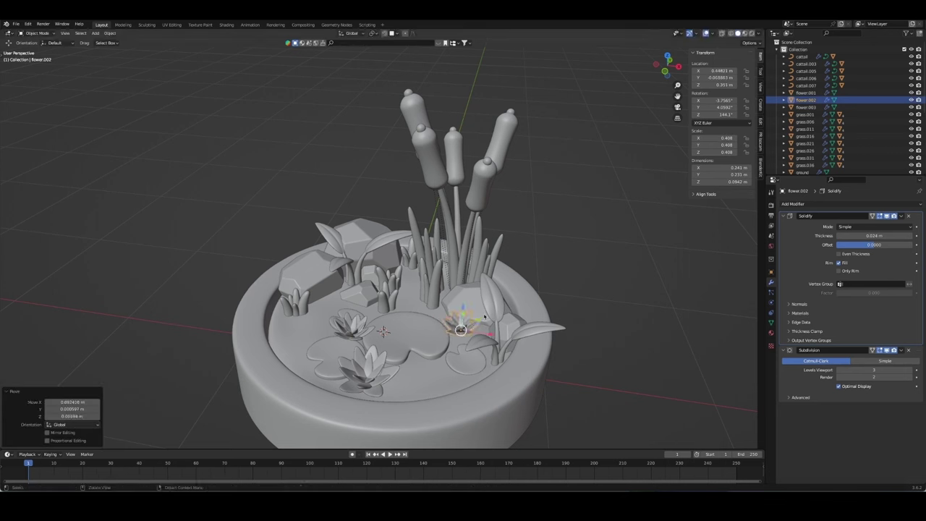
{"action": "key", "text": "ctrl+z"}
{"action": "key", "text": "ctrl+shift+z"}
{"action": "key", "text": "ctrl+z"}
{"action": "mouse_move", "coordinate": [524, 314]}
{"action": "middle_mouse_down"}
{"action": "mouse_move", "coordinate": [476, 352]}
{"action": "mouse_move", "coordinate": [333, 239]}
{"action": "mouse_move", "coordinate": [434, 239]}
{"action": "middle_mouse_up"}
{"action": "left_click", "coordinate": [334, 239]}
{"action": "key", "text": "ctrl+s"}
Step: Rotate the leafy plant plant.004 around its vertical axis
{"action": "left_click", "coordinate": [382, 199]}
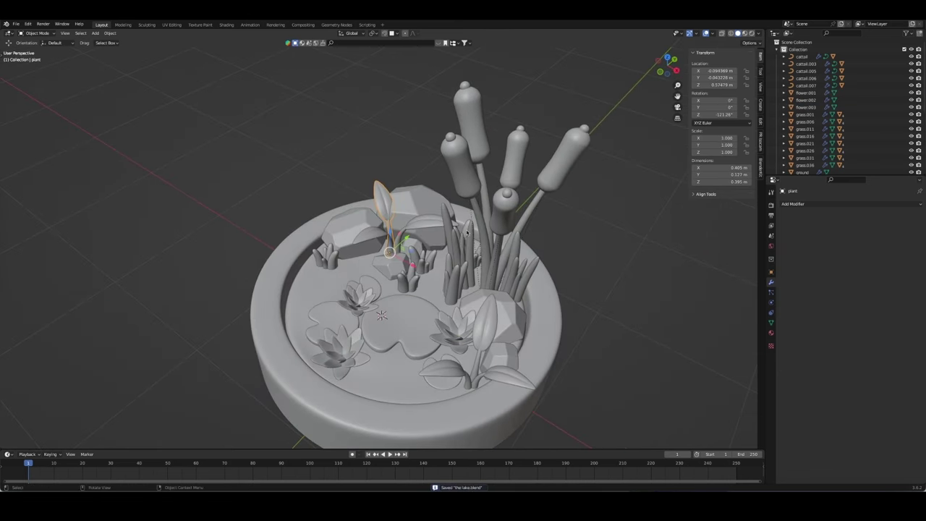
{"action": "key", "text": "r"}
{"action": "key", "text": "z"}
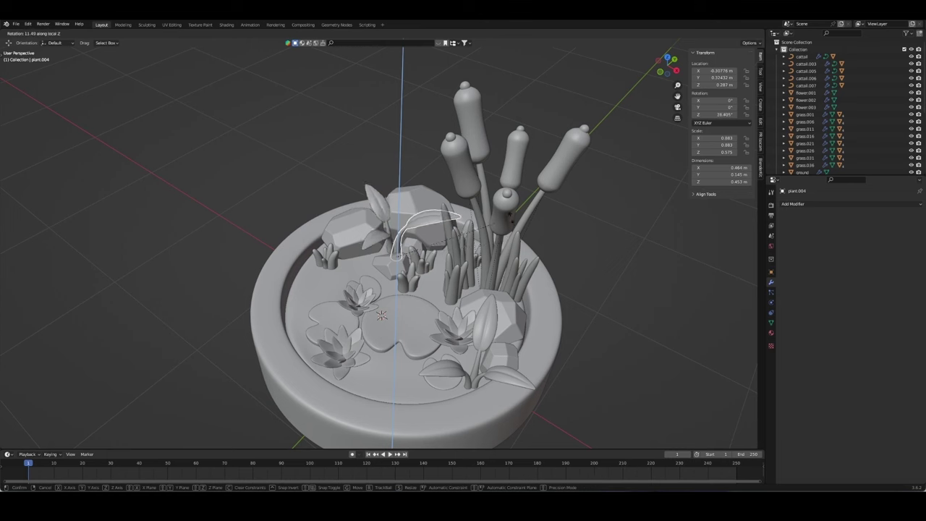
{"action": "left_click", "coordinate": [499, 264]}
{"action": "mouse_move", "coordinate": [499, 264]}
{"action": "middle_mouse_down"}
{"action": "mouse_move", "coordinate": [477, 287]}
{"action": "mouse_move", "coordinate": [550, 239]}
{"action": "middle_mouse_up"}
{"action": "scroll", "coordinate": [496, 274], "scroll_direction": "down", "scroll_amount": 3}
Step: Create a TrueIsoCam and set the render output to 1600×1600 at 30 fps
{"action": "left_click", "coordinate": [760, 141]}
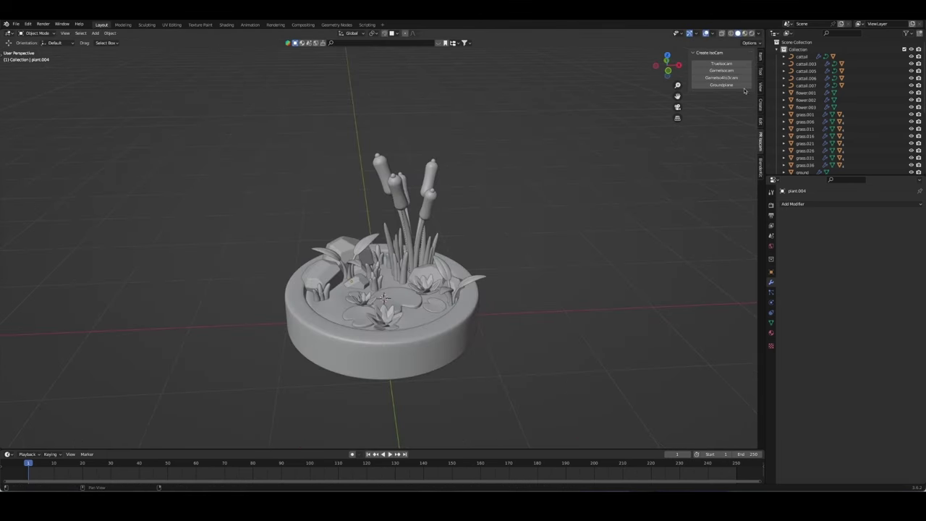
{"action": "left_click", "coordinate": [721, 63]}
{"action": "left_click", "coordinate": [771, 215]}
{"action": "type", "text": "1600"}
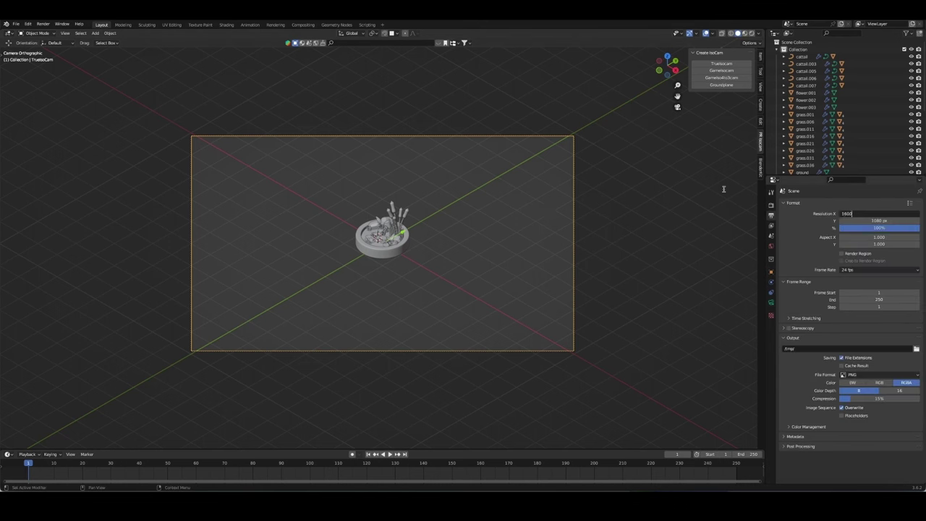
{"action": "key", "text": "Tab"}
{"action": "type", "text": "16"}
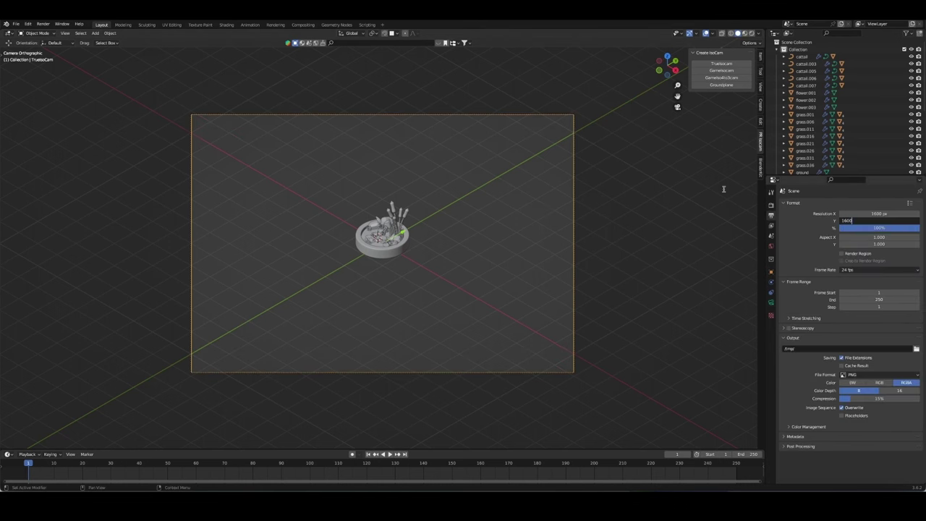
{"action": "key", "text": "Tab"}
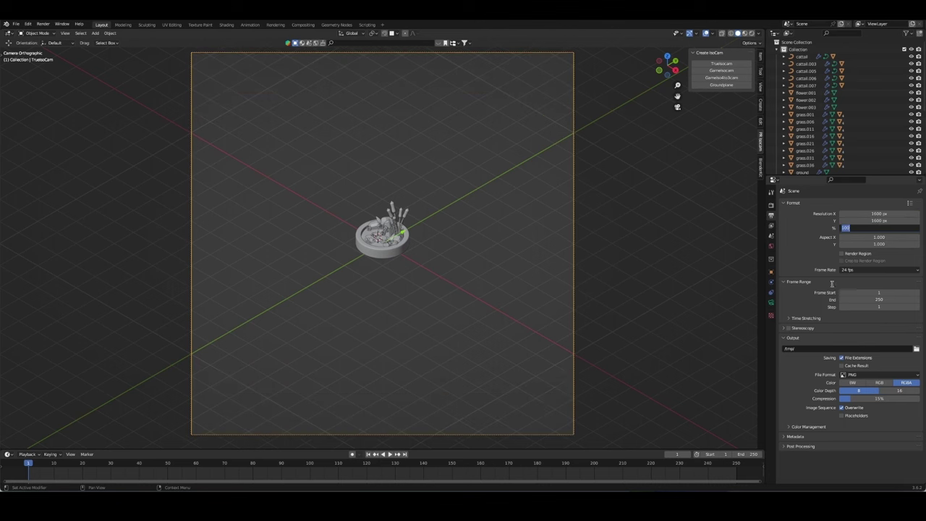
{"action": "left_click", "coordinate": [862, 273]}
{"action": "left_click", "coordinate": [862, 306]}
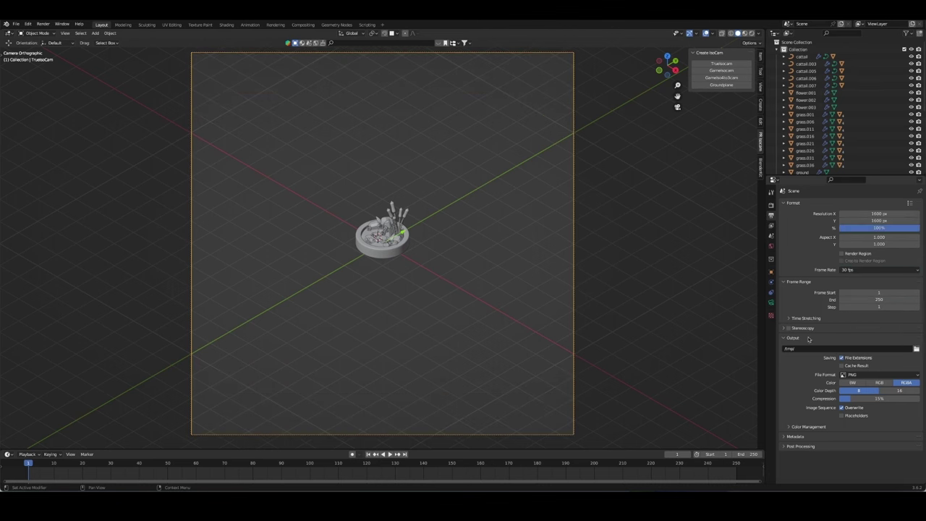
Step: Adjust the camera's orthographic scale toward 3.023 and raise it along Z
{"action": "left_click", "coordinate": [771, 302]}
{"action": "left_click_drag", "start_coordinate": [874, 238], "coordinate": [832, 238]}
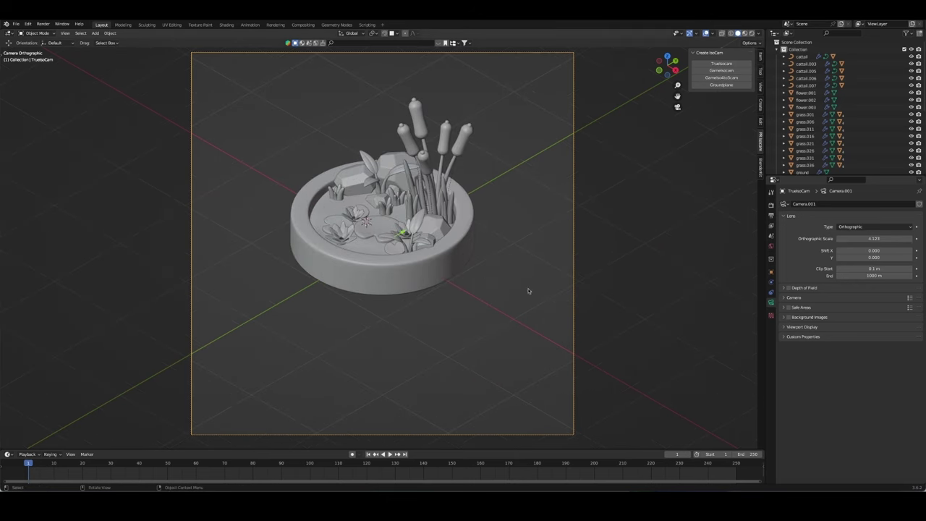
{"action": "key", "text": "g"}
{"action": "key", "text": "z"}
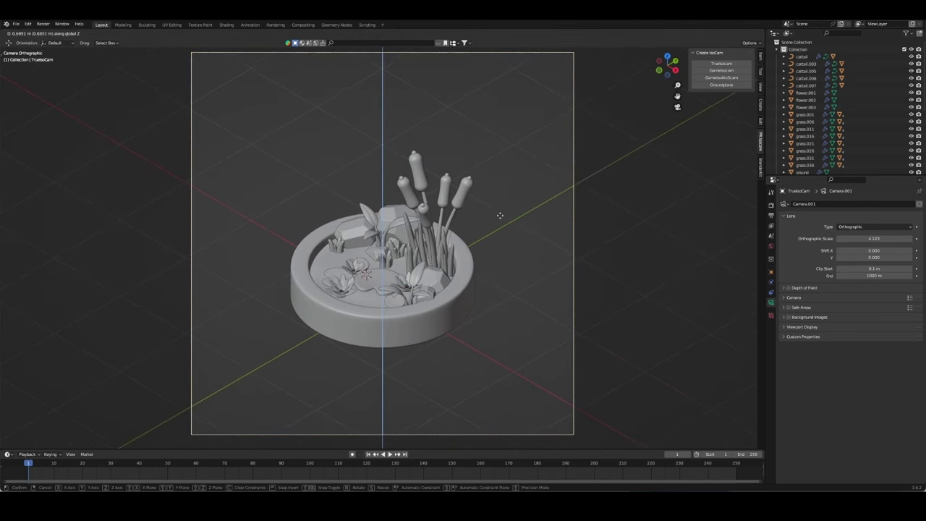
{"action": "left_click", "coordinate": [740, 244]}
{"action": "mouse_move", "coordinate": [875, 237]}
{"action": "left_mouse_down"}
{"action": "mouse_move", "coordinate": [847, 238]}
{"action": "mouse_move", "coordinate": [889, 238]}
{"action": "left_mouse_up"}
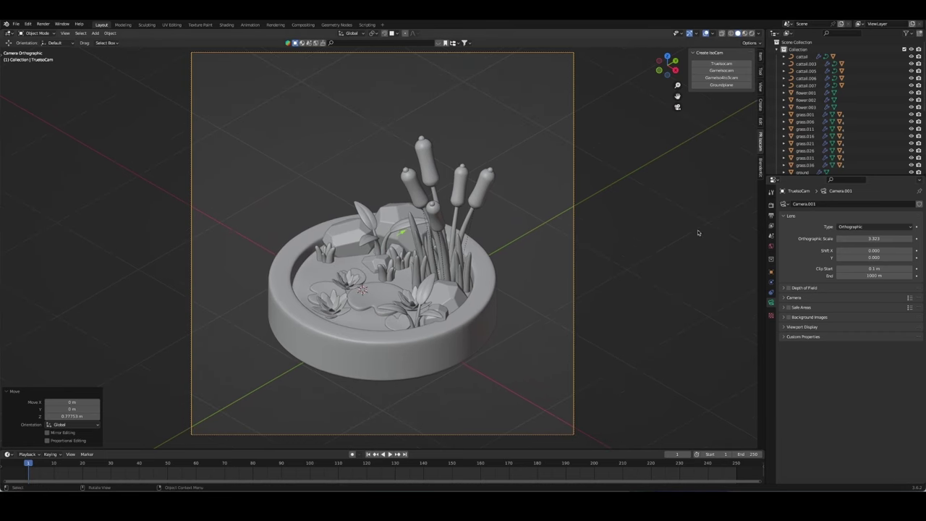
{"action": "left_click", "coordinate": [700, 286]}
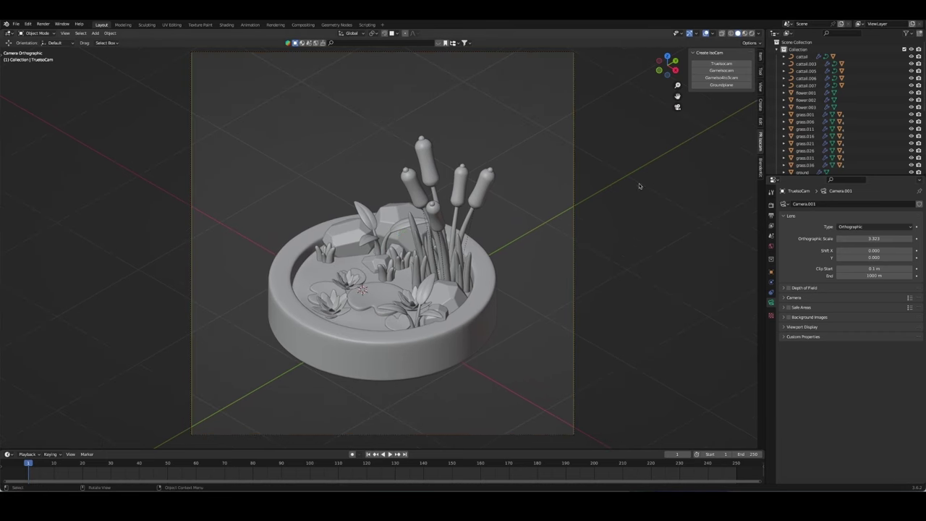
Step: Move the isometric camera into a new 'cam & lights' collection
{"action": "scroll", "coordinate": [796, 65], "scroll_direction": "down", "scroll_amount": 2}
{"action": "left_click", "coordinate": [784, 49]}
{"action": "left_click", "coordinate": [784, 49]}
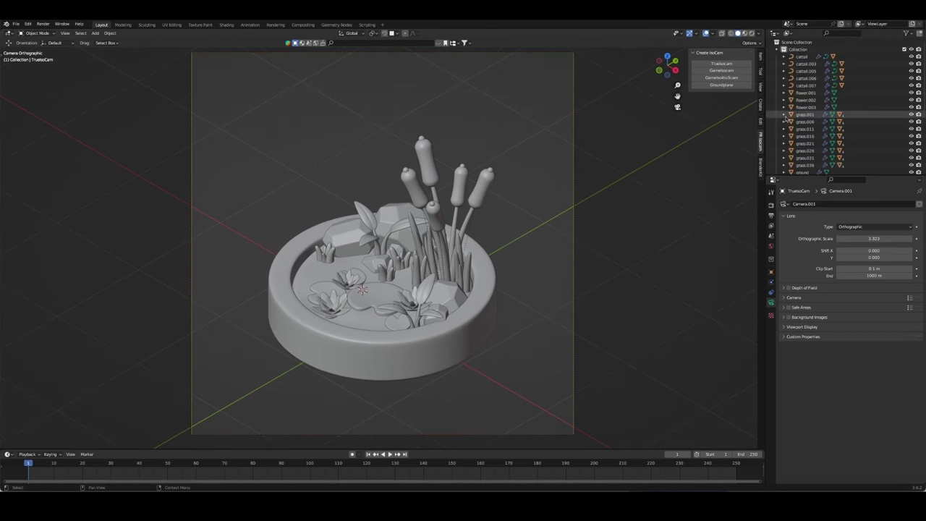
{"action": "scroll", "coordinate": [823, 122], "scroll_direction": "down", "scroll_amount": 5}
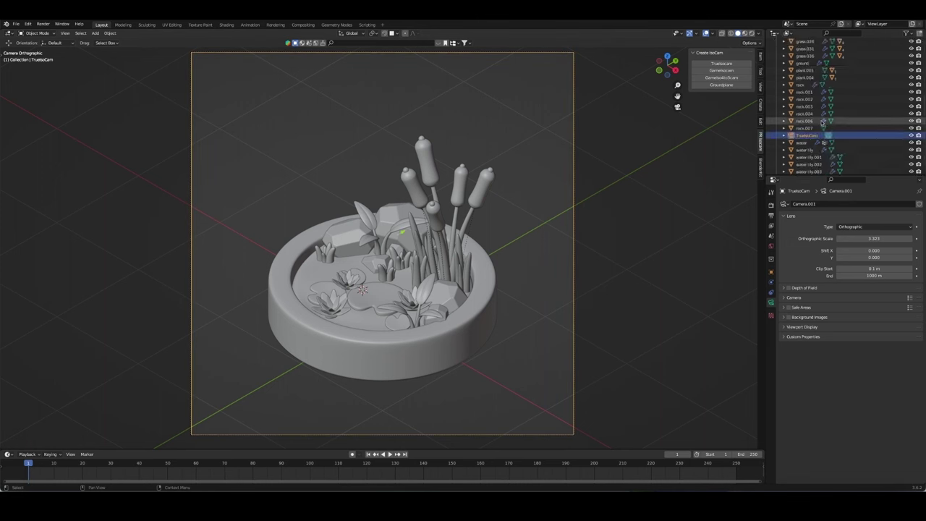
{"action": "left_click", "coordinate": [806, 135]}
{"action": "key", "text": "m"}
{"action": "left_click", "coordinate": [394, 108]}
{"action": "type", "text": "cam & lights"}
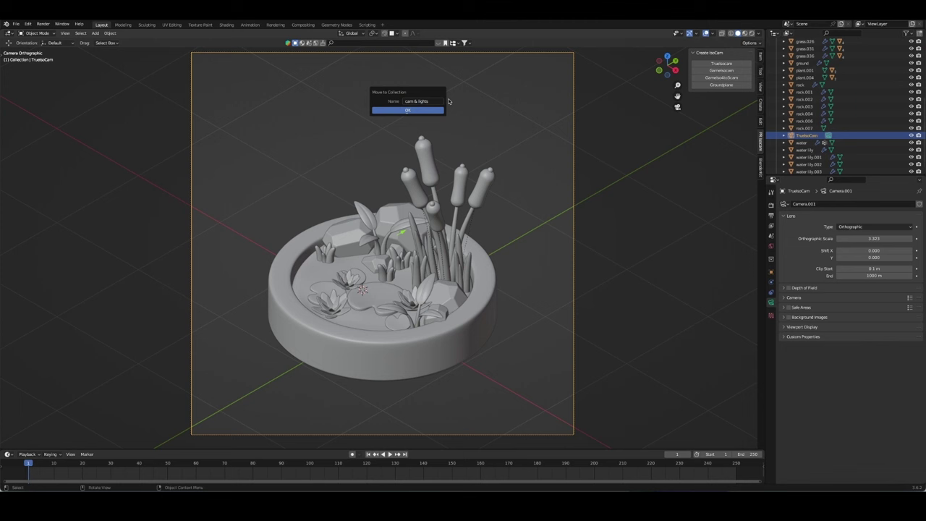
{"action": "left_click", "coordinate": [407, 109]}
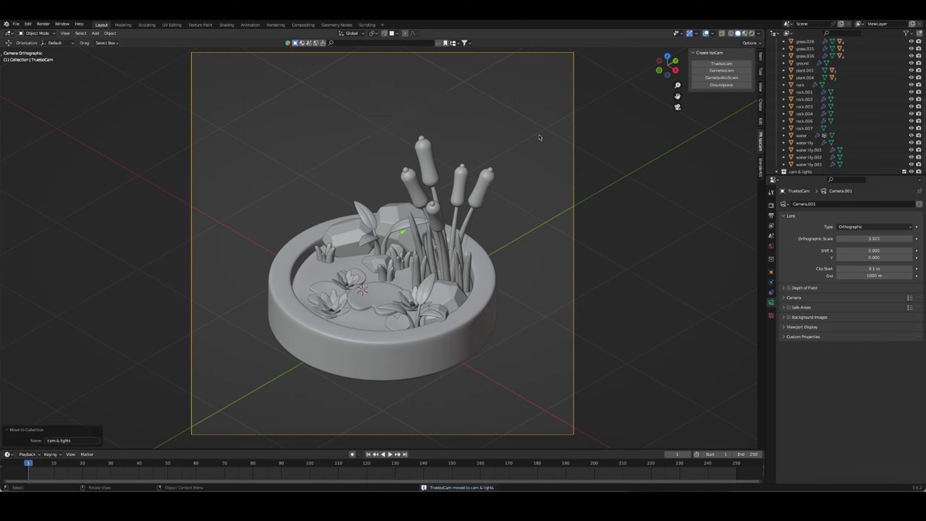
{"action": "scroll", "coordinate": [795, 73], "scroll_direction": "up", "scroll_amount": 5}
{"action": "left_click", "coordinate": [784, 49]}
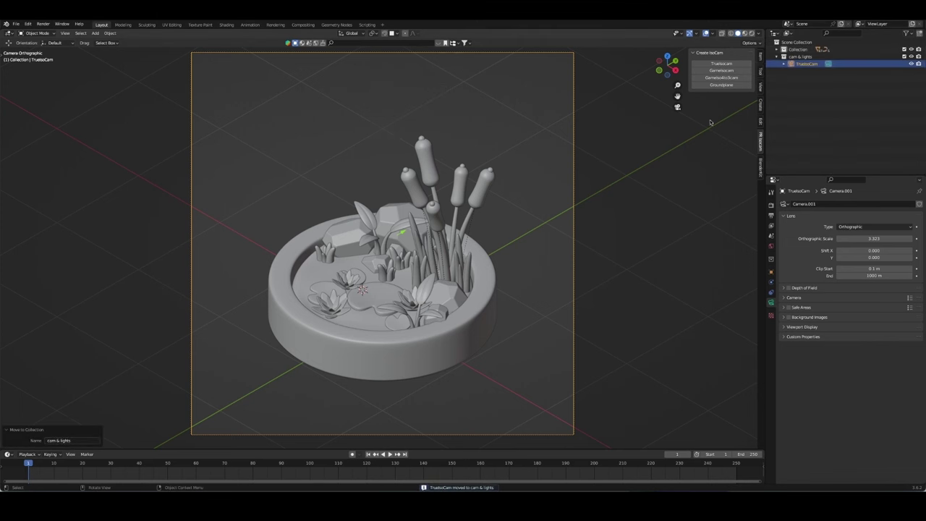
{"action": "left_click", "coordinate": [493, 268]}
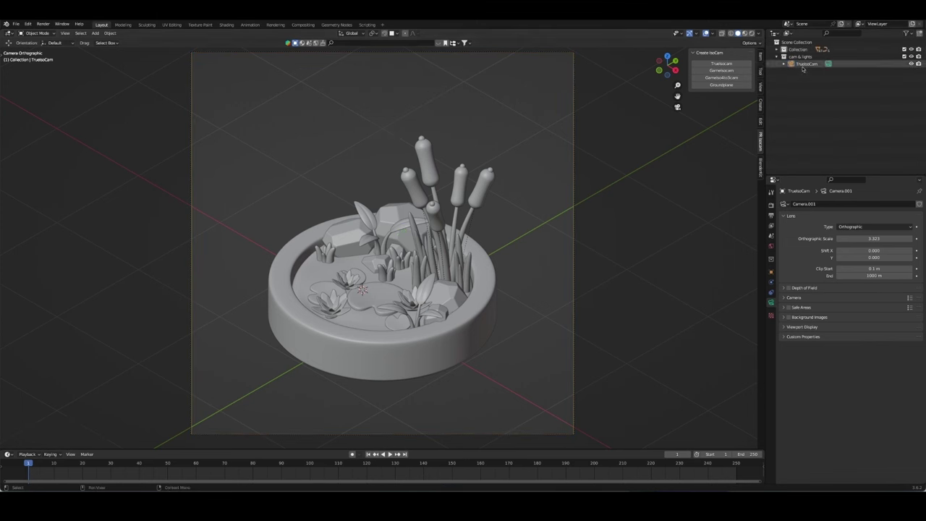
Step: Add and scale a plane in the scene collection, then delete it as misplaced
{"action": "left_click", "coordinate": [796, 42]}
{"action": "key", "text": "shift+a"}
{"action": "left_click", "coordinate": [630, 196]}
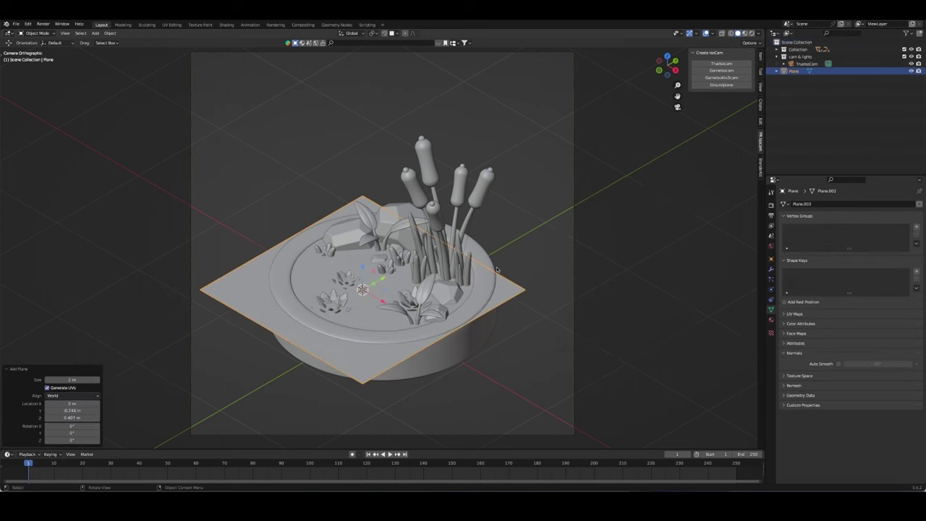
{"action": "scroll", "coordinate": [494, 289], "scroll_direction": "down", "scroll_amount": 3}
{"action": "key", "text": "s"}
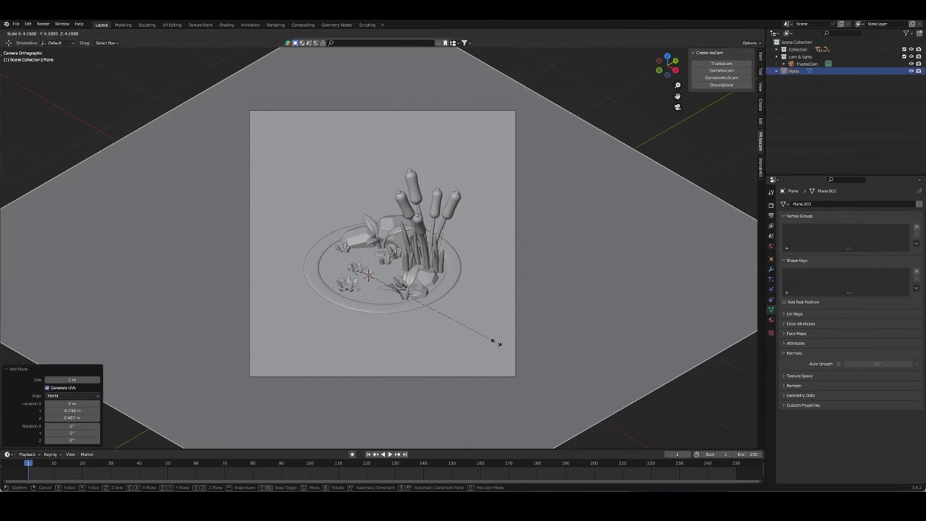
{"action": "left_click", "coordinate": [491, 338]}
{"action": "key", "text": "alt+a"}
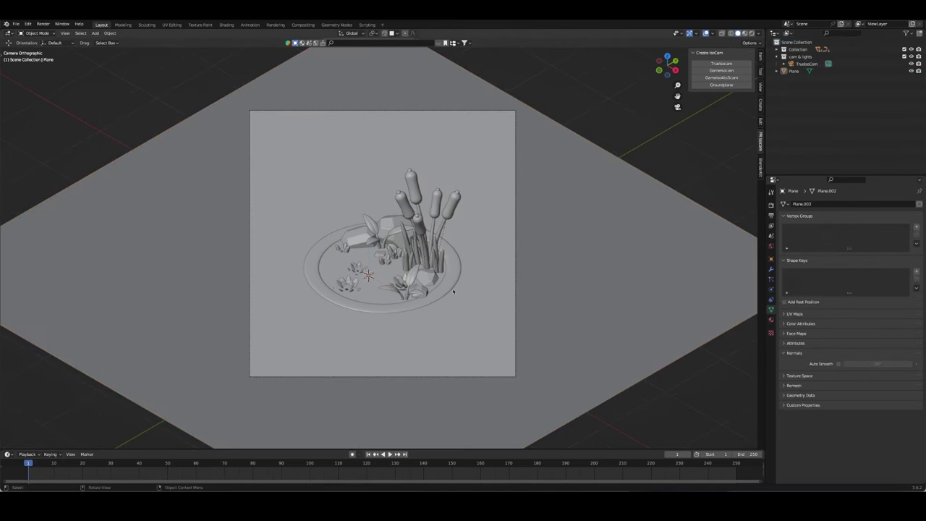
{"action": "left_click", "coordinate": [608, 218]}
{"action": "key", "text": "Delete"}
Step: Snap the cursor to world origin, add a plane scaled by 4, and name it bg
{"action": "key", "text": "shift+s"}
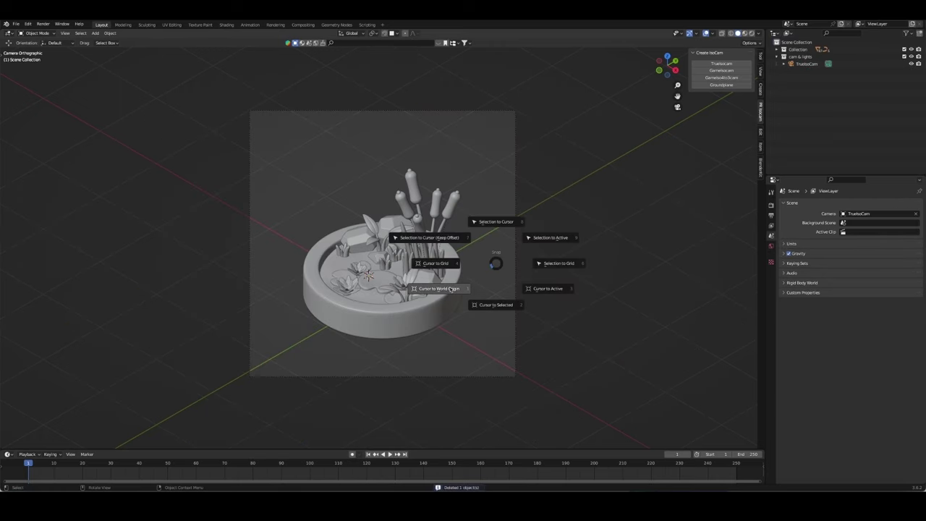
{"action": "left_click", "coordinate": [452, 288]}
{"action": "key", "text": "shift+a"}
{"action": "left_click", "coordinate": [571, 263]}
{"action": "type", "text": "s"}
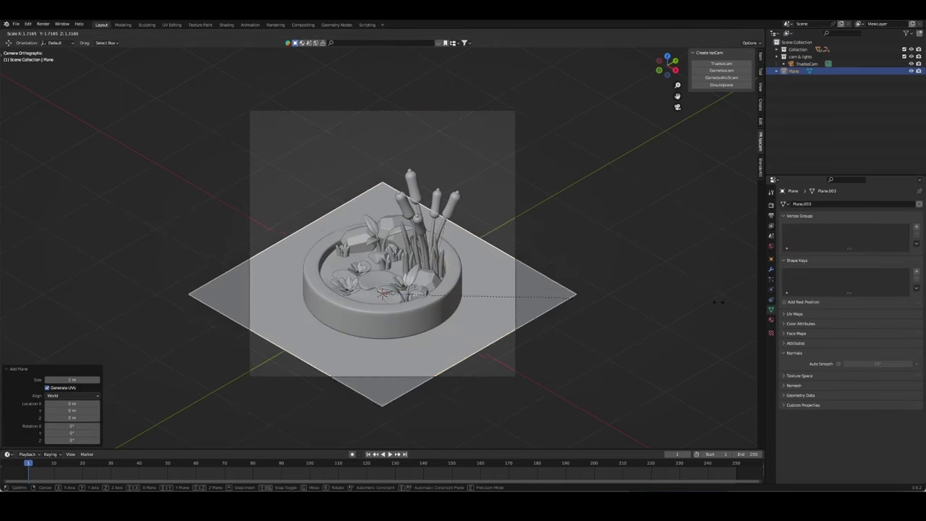
{"action": "type", "text": "4"}
{"action": "key", "text": "Return"}
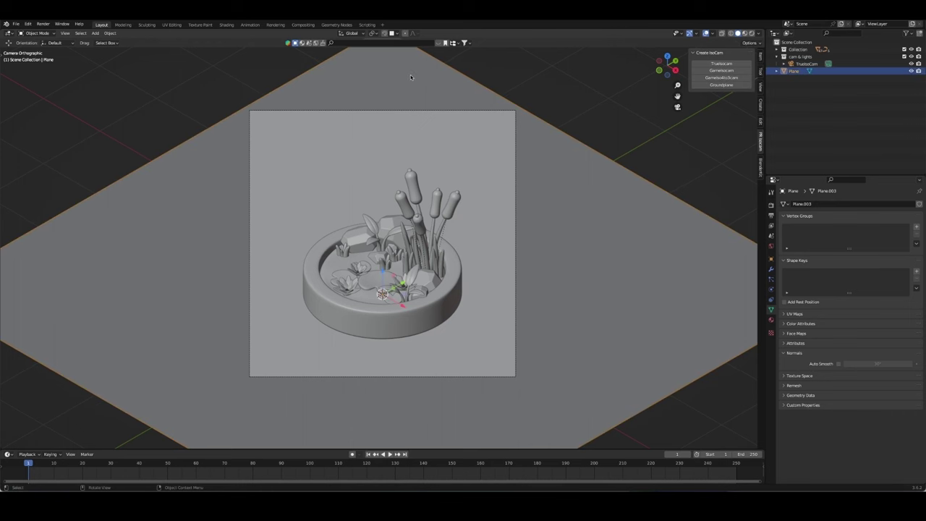
{"action": "key", "text": "F2"}
{"action": "type", "text": "bg"}
{"action": "key", "text": "Return"}
Step: Enable the per-object selectability toggles in the Outliner filter
{"action": "key", "text": "alt+a"}
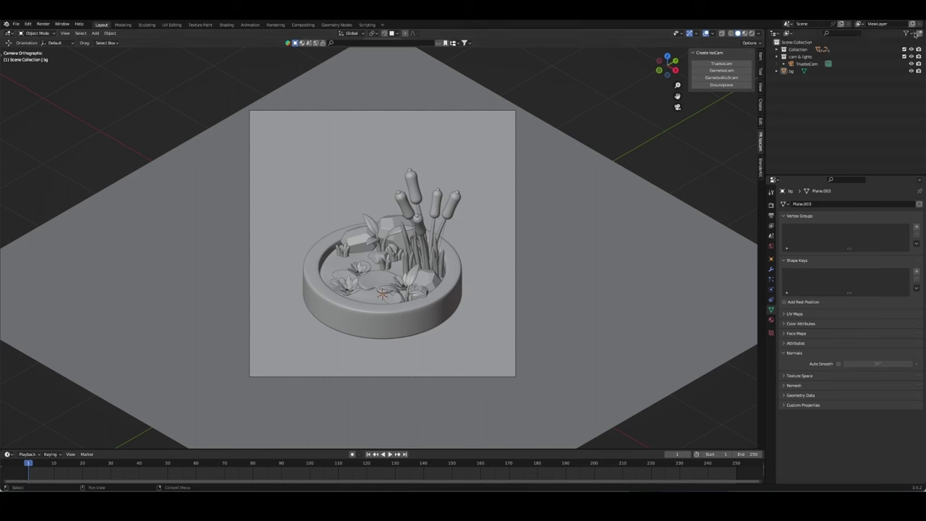
{"action": "left_click", "coordinate": [906, 33]}
{"action": "left_click", "coordinate": [861, 65]}
{"action": "key", "text": "KP_0"}
Step: Scale the cattail stems up slightly
{"action": "middle_click_drag", "start_coordinate": [442, 211], "coordinate": [473, 200]}
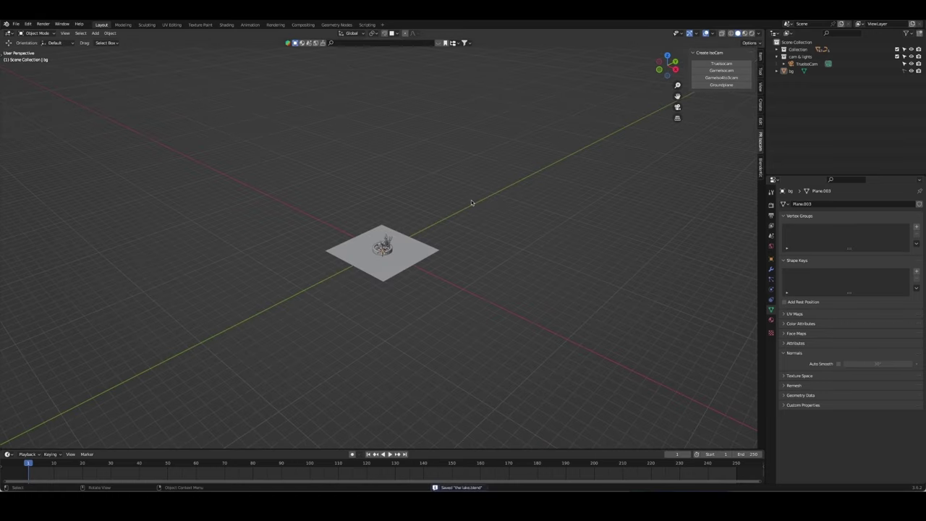
{"action": "key", "text": "KP_0"}
{"action": "scroll", "coordinate": [459, 242], "scroll_direction": "up", "scroll_amount": 3}
{"action": "left_click", "coordinate": [447, 235], "text": "shift"}
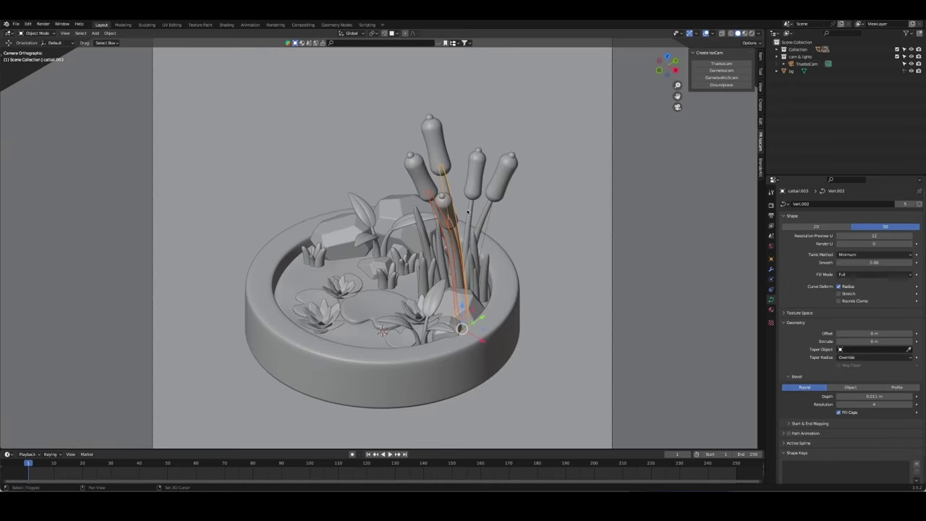
{"action": "key", "text": "s"}
{"action": "left_click", "coordinate": [505, 177]}
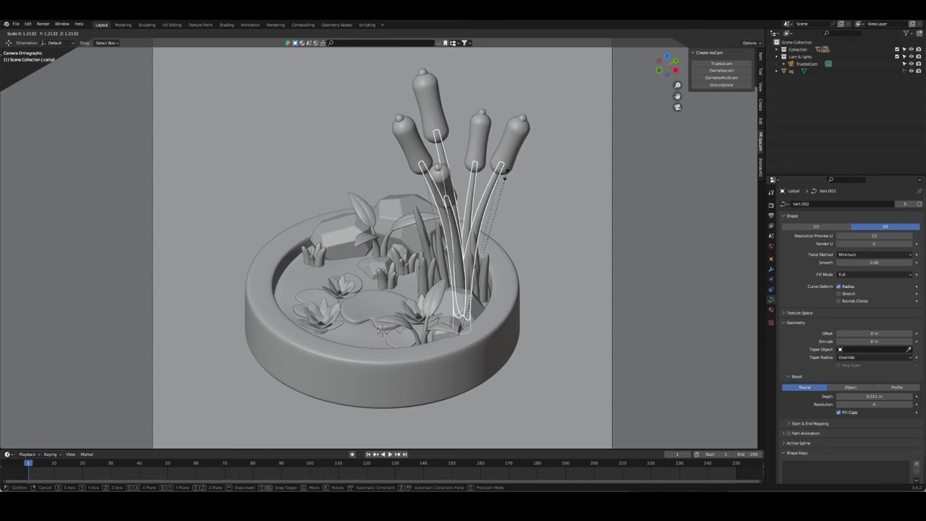
{"action": "key", "text": "Tab"}
{"action": "key", "text": "KP_0"}
{"action": "key", "text": "KP_0"}
{"action": "left_click", "coordinate": [587, 232]}
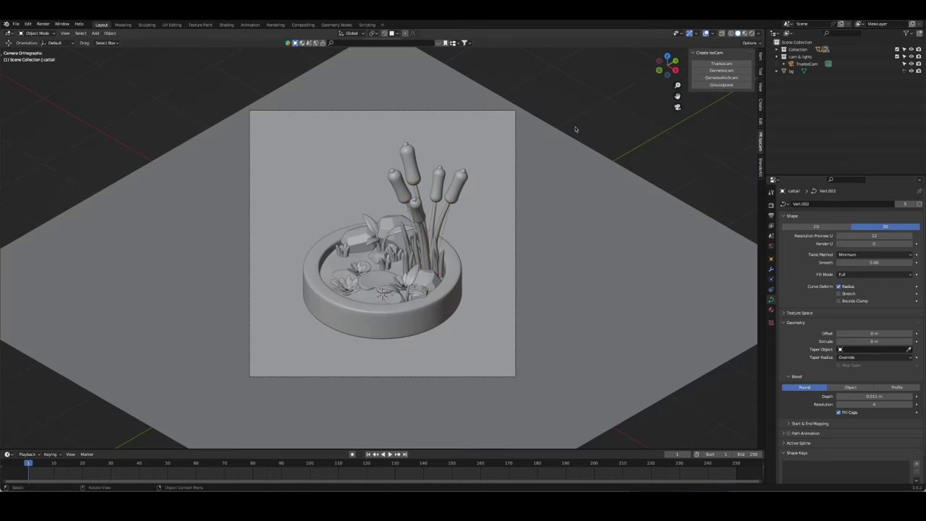
Step: Nudge the grass clump down, then duplicate a rock and enlarge the copy
{"action": "scroll", "coordinate": [507, 193], "scroll_direction": "up", "scroll_amount": 3}
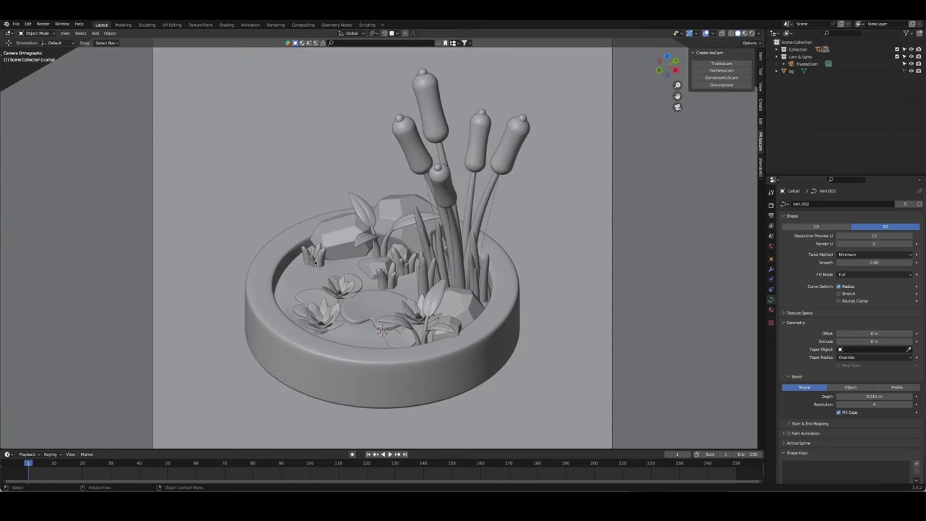
{"action": "left_click", "coordinate": [314, 257]}
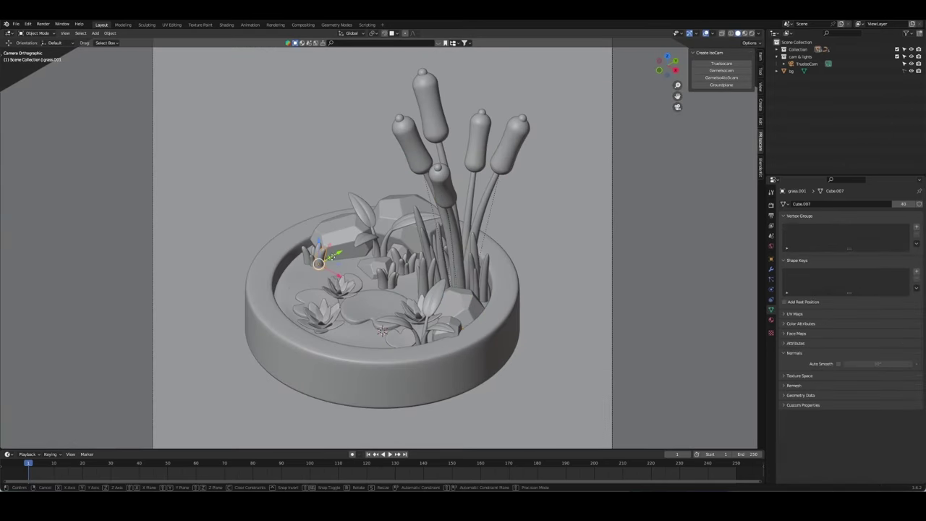
{"action": "left_click_drag", "start_coordinate": [312, 257], "coordinate": [311, 266]}
{"action": "left_click", "coordinate": [344, 237]}
{"action": "key", "text": "shift+d"}
{"action": "key", "text": "Escape"}
{"action": "key", "text": "s"}
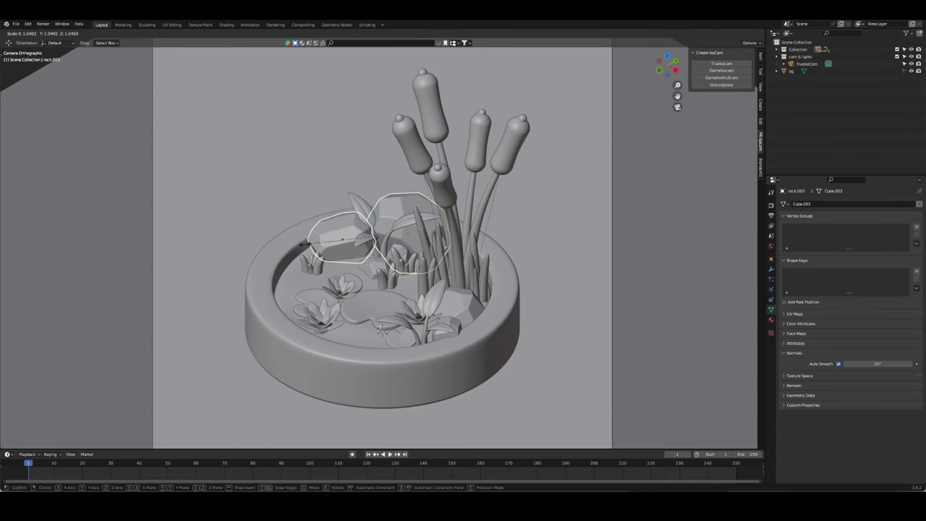
{"action": "left_click", "coordinate": [318, 250]}
Step: Orbit and zoom to inspect the plant pieces behind the rocks
{"action": "mouse_move", "coordinate": [319, 250]}
{"action": "middle_mouse_down"}
{"action": "mouse_move", "coordinate": [256, 246]}
{"action": "mouse_move", "coordinate": [340, 217]}
{"action": "middle_mouse_up"}
{"action": "scroll", "coordinate": [257, 246], "scroll_direction": "up", "scroll_amount": 5}
{"action": "scroll", "coordinate": [264, 249], "scroll_direction": "up", "scroll_amount": 3}
{"action": "scroll", "coordinate": [275, 256], "scroll_direction": "up", "scroll_amount": 3}
{"action": "scroll", "coordinate": [289, 266], "scroll_direction": "up", "scroll_amount": 2}
{"action": "left_click", "coordinate": [405, 282]}
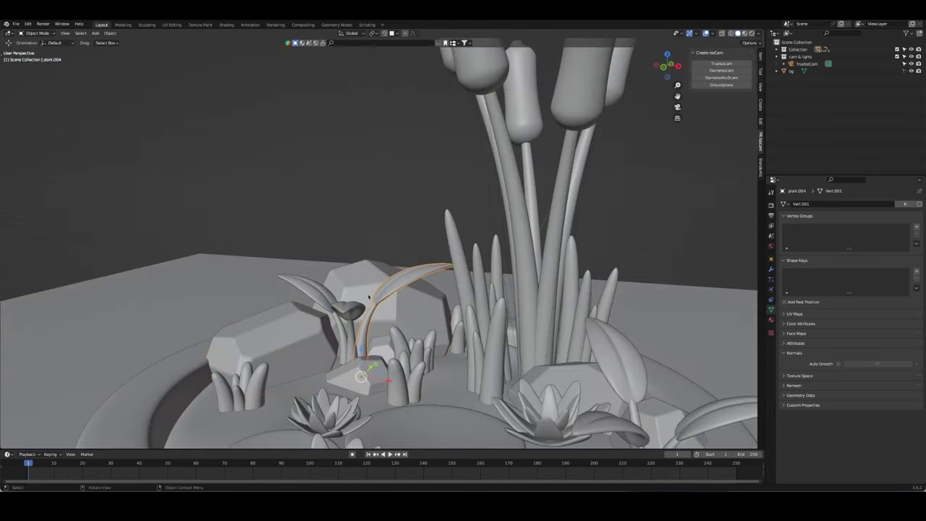
{"action": "left_click", "coordinate": [361, 303]}
{"action": "left_click", "coordinate": [339, 188]}
{"action": "key", "text": "KP_0"}
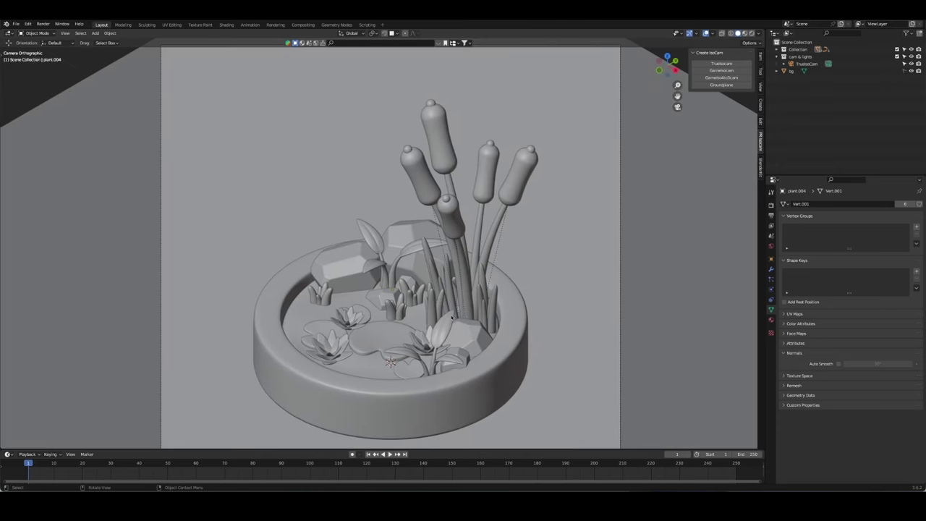
{"action": "scroll", "coordinate": [454, 325], "scroll_direction": "down", "scroll_amount": 2}
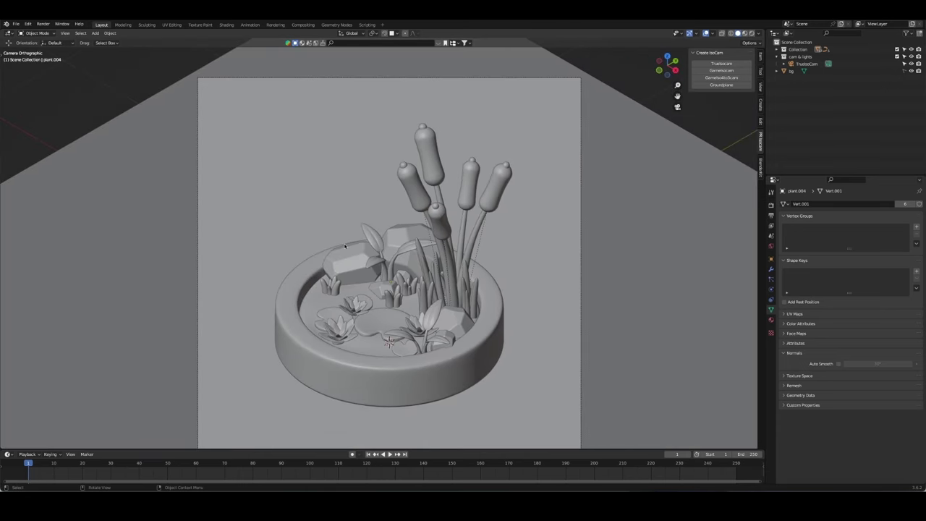
Step: Rotate the right cattail stem around Z and lean it to the right
{"action": "left_click", "coordinate": [453, 268]}
{"action": "key", "text": "r"}
{"action": "key", "text": "z"}
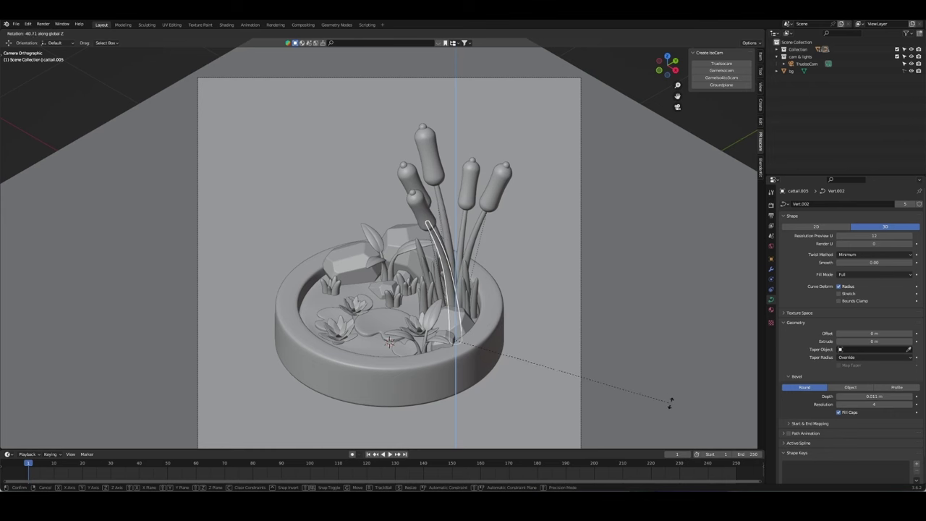
{"action": "left_click", "coordinate": [416, 226]}
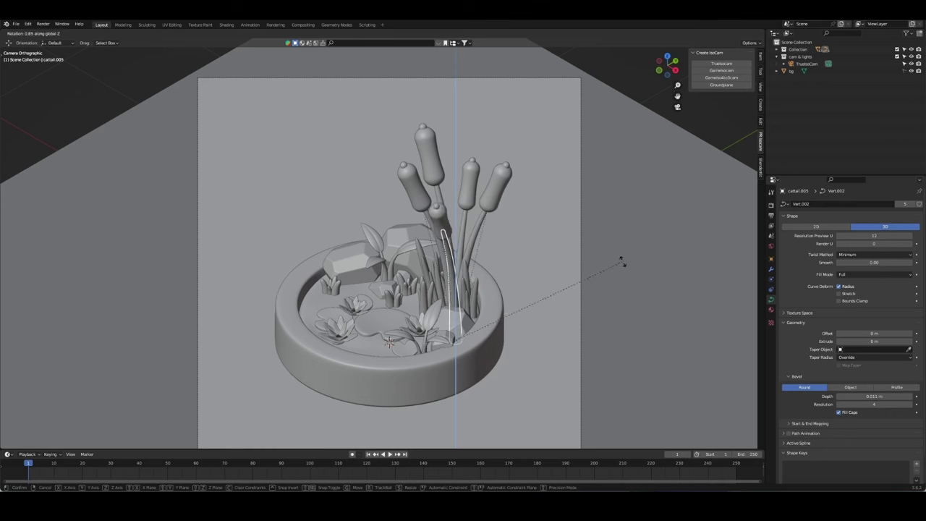
{"action": "middle_click_drag", "start_coordinate": [618, 263], "coordinate": [568, 289]}
{"action": "scroll", "coordinate": [569, 290], "scroll_direction": "up", "scroll_amount": 3}
{"action": "scroll", "coordinate": [463, 261], "scroll_direction": "up", "scroll_amount": 2}
{"action": "key", "text": "r"}
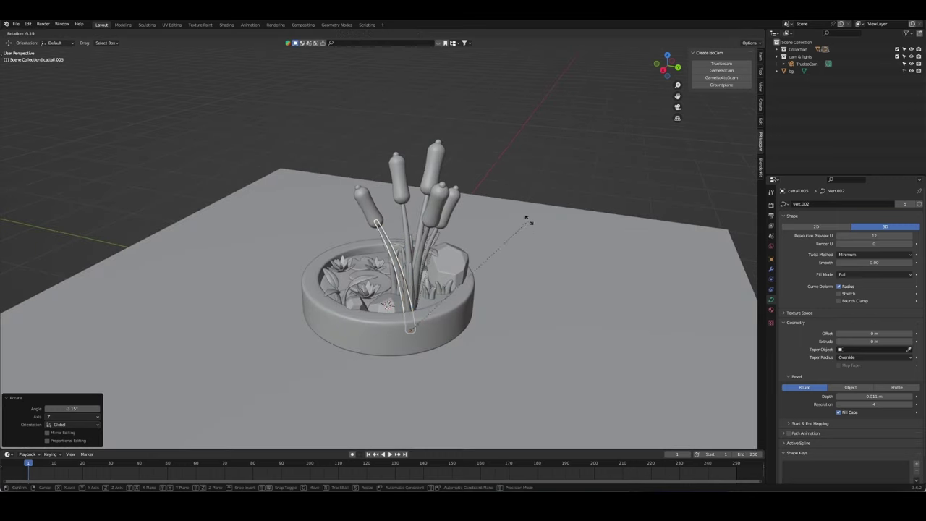
{"action": "left_click", "coordinate": [509, 235]}
{"action": "key", "text": "KP_0"}
{"action": "key", "text": "r"}
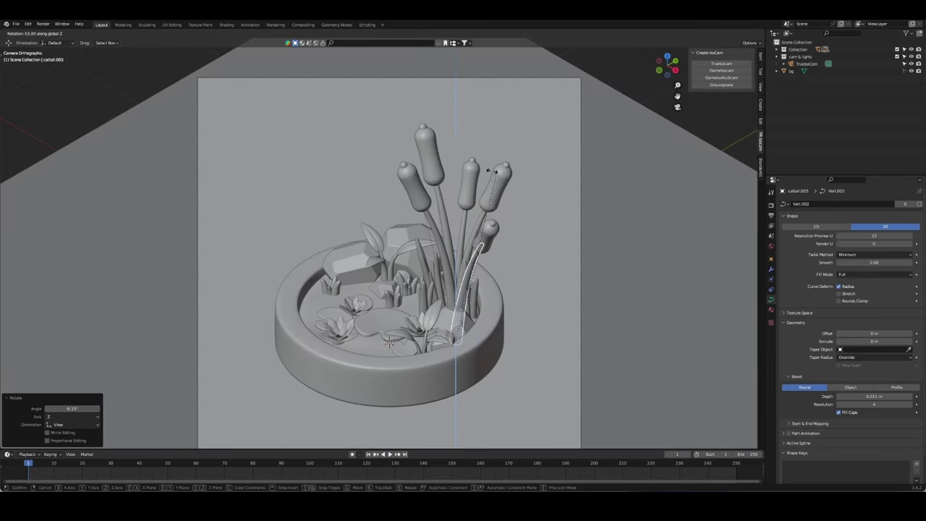
{"action": "left_click", "coordinate": [531, 128]}
{"action": "left_click", "coordinate": [431, 214]}
Step: Tilt the leftmost cattail stalk by about -7.8° and rotate it rightward
{"action": "left_click", "coordinate": [427, 208]}
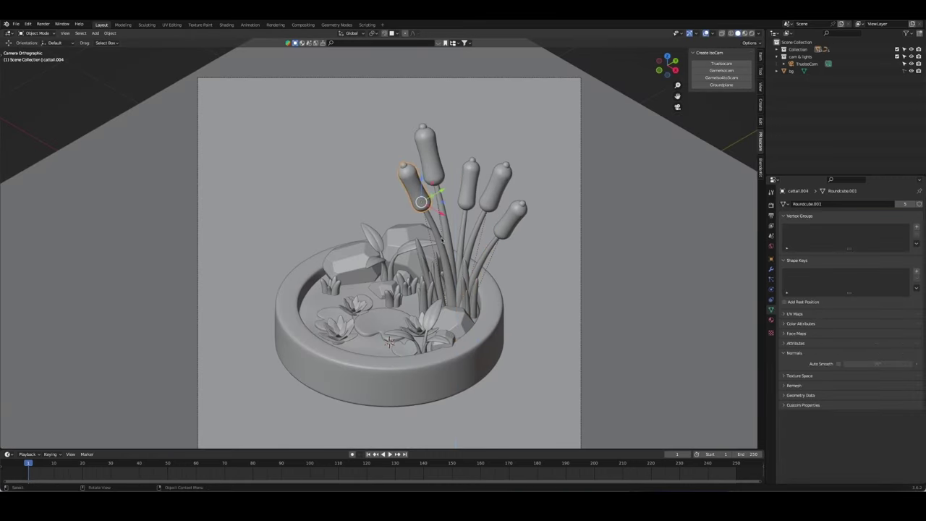
{"action": "left_click", "coordinate": [425, 206]}
{"action": "left_click", "coordinate": [423, 204]}
{"action": "key", "text": "KP_0"}
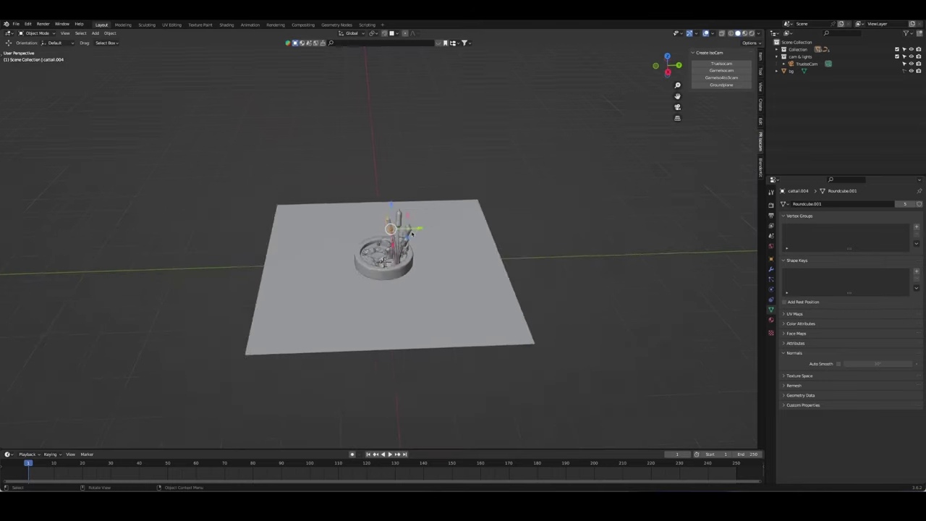
{"action": "left_click", "coordinate": [478, 214]}
{"action": "key", "text": "r"}
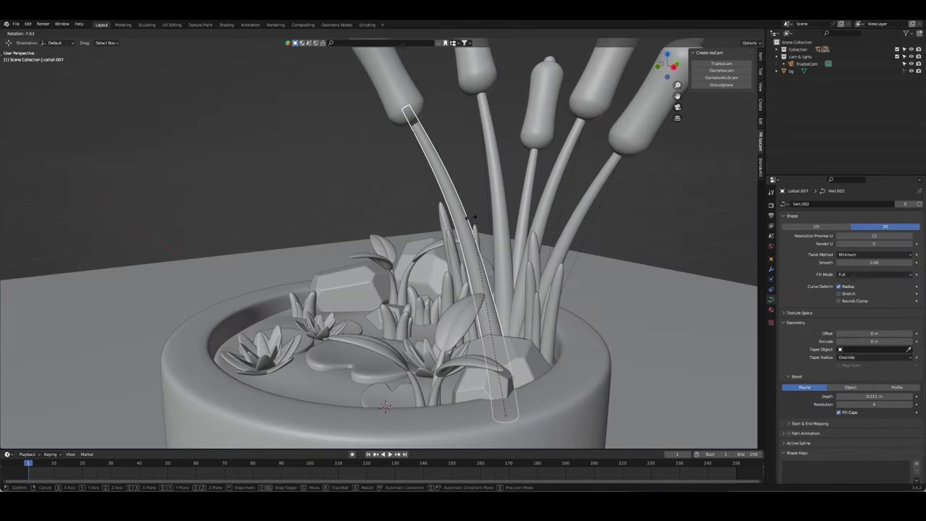
{"action": "left_click", "coordinate": [476, 213]}
{"action": "scroll", "coordinate": [376, 239], "scroll_direction": "down", "scroll_amount": 4}
{"action": "scroll", "coordinate": [362, 232], "scroll_direction": "down", "scroll_amount": 3}
{"action": "mouse_move", "coordinate": [354, 224]}
{"action": "middle_mouse_down"}
{"action": "mouse_move", "coordinate": [238, 231]}
{"action": "mouse_move", "coordinate": [348, 212]}
{"action": "middle_mouse_up"}
{"action": "key", "text": "KP_0"}
{"action": "key", "text": "KP_0"}
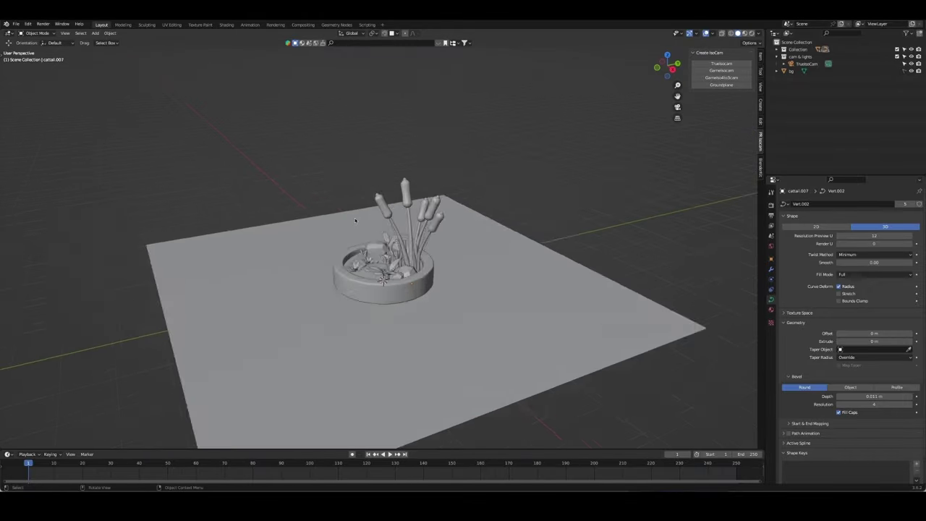
{"action": "key", "text": "r"}
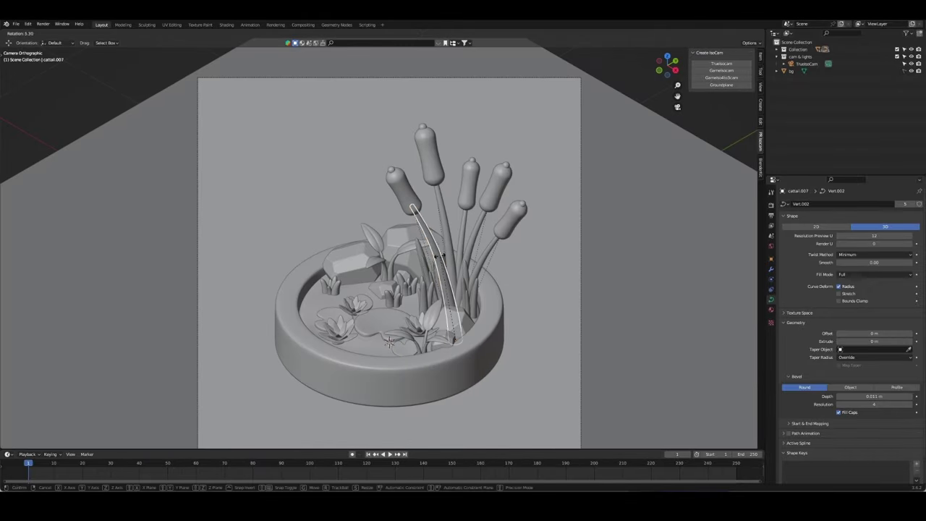
{"action": "left_click", "coordinate": [480, 254]}
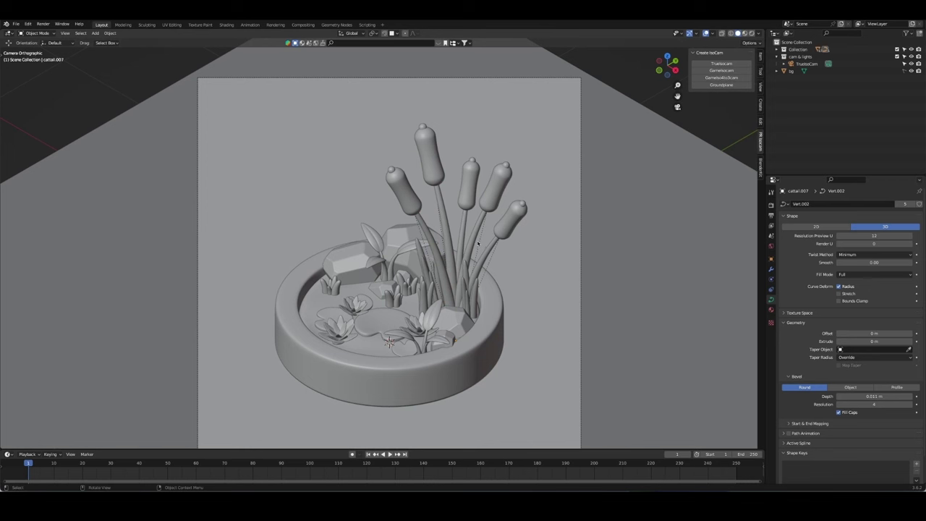
Step: Shift and enlarge the rock near the pot rim, then save the file
{"action": "left_click", "coordinate": [448, 336]}
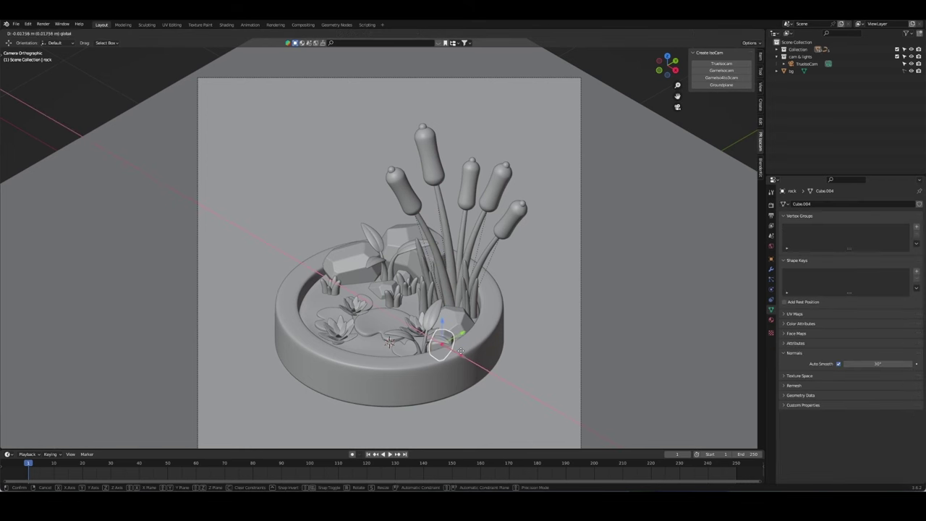
{"action": "left_click_drag", "start_coordinate": [461, 353], "coordinate": [465, 355]}
{"action": "key", "text": "s"}
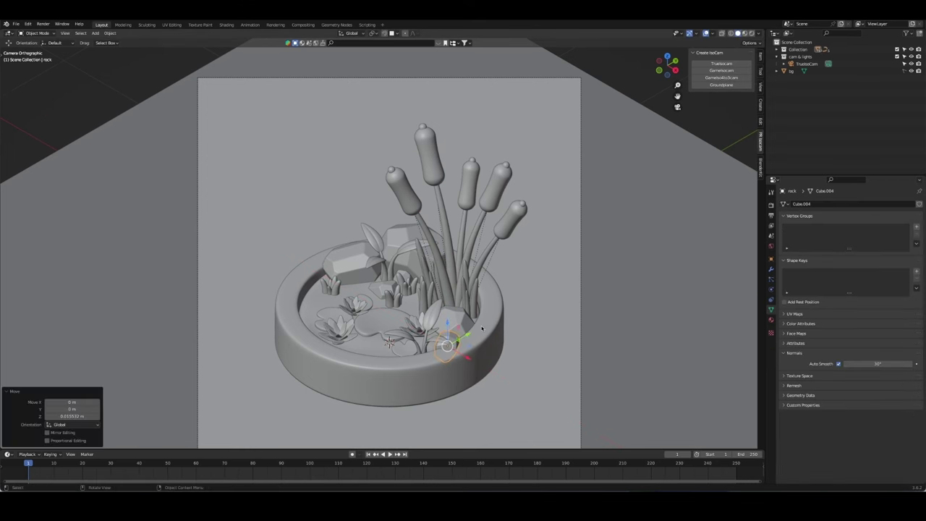
{"action": "left_click", "coordinate": [470, 356]}
{"action": "left_click", "coordinate": [513, 362]}
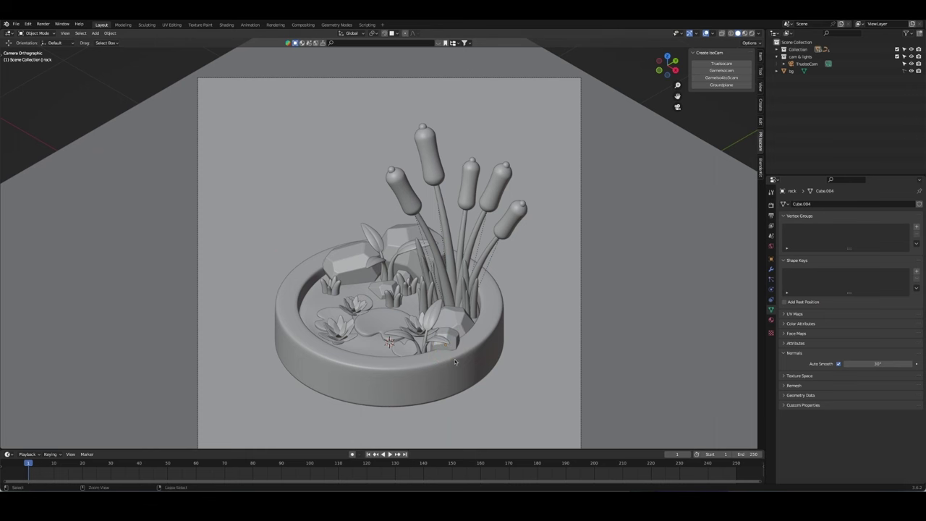
{"action": "key", "text": "ctrl+s"}
Step: Set the camera's orthographic scale to 3.023 to frame the pond tighter
{"action": "scroll", "coordinate": [497, 367], "scroll_direction": "down", "scroll_amount": 1}
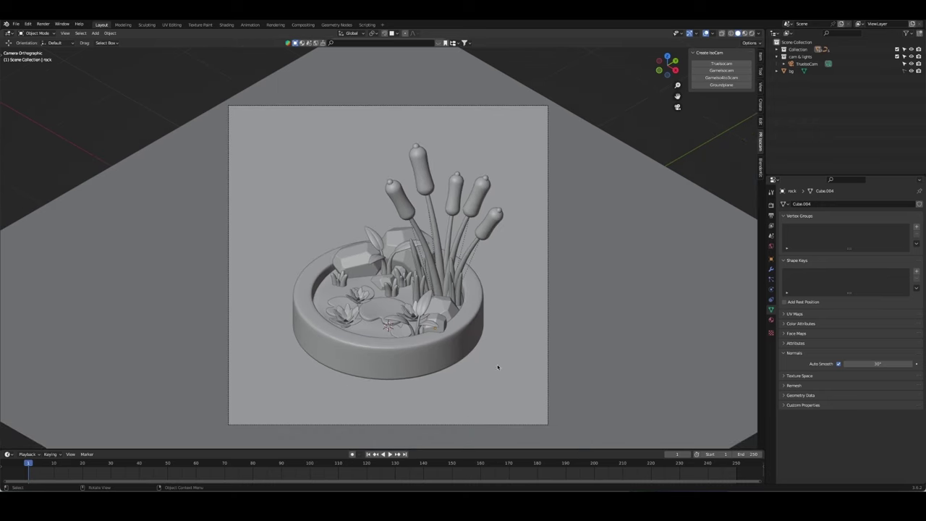
{"action": "left_click", "coordinate": [806, 63]}
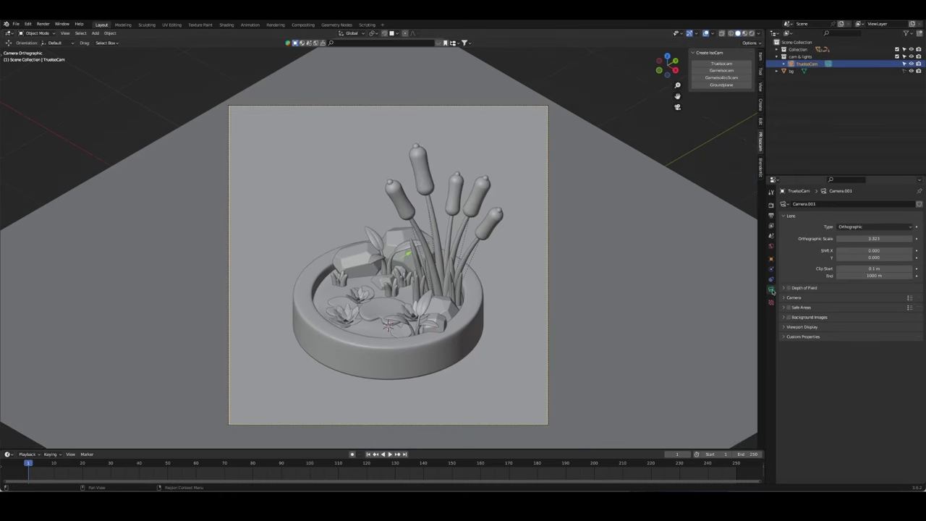
{"action": "left_click_drag", "start_coordinate": [874, 238], "coordinate": [861, 238]}
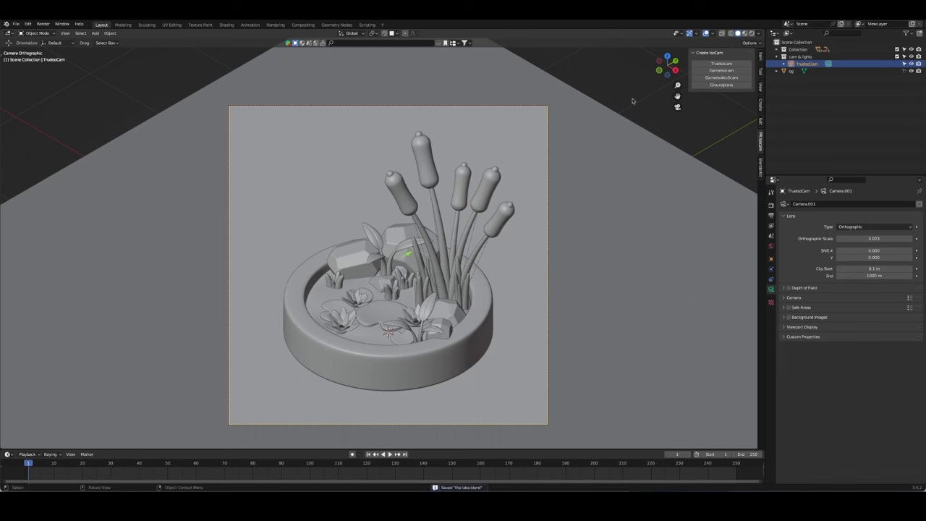
{"action": "left_click", "coordinate": [454, 276]}
Step: In material preview, make the basin material fully rough with a tan sand colour
{"action": "key", "text": "z"}
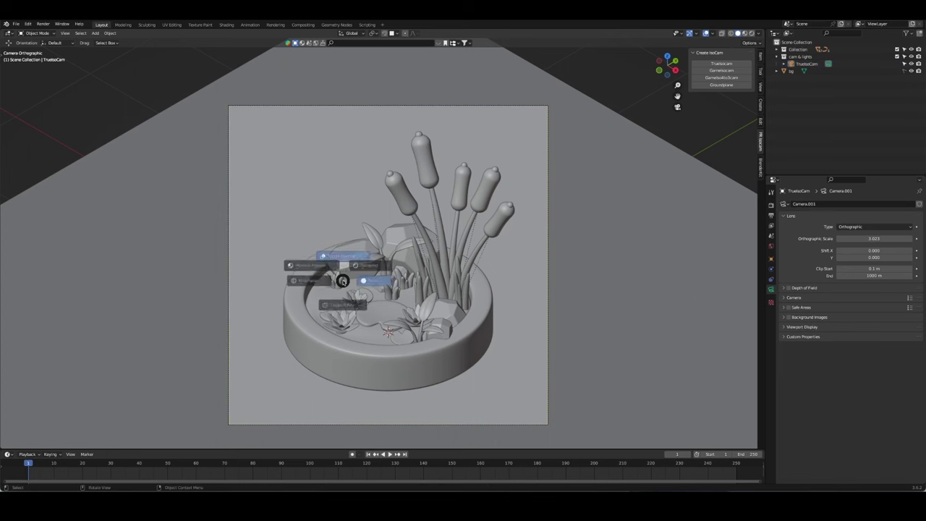
{"action": "left_click", "coordinate": [457, 282]}
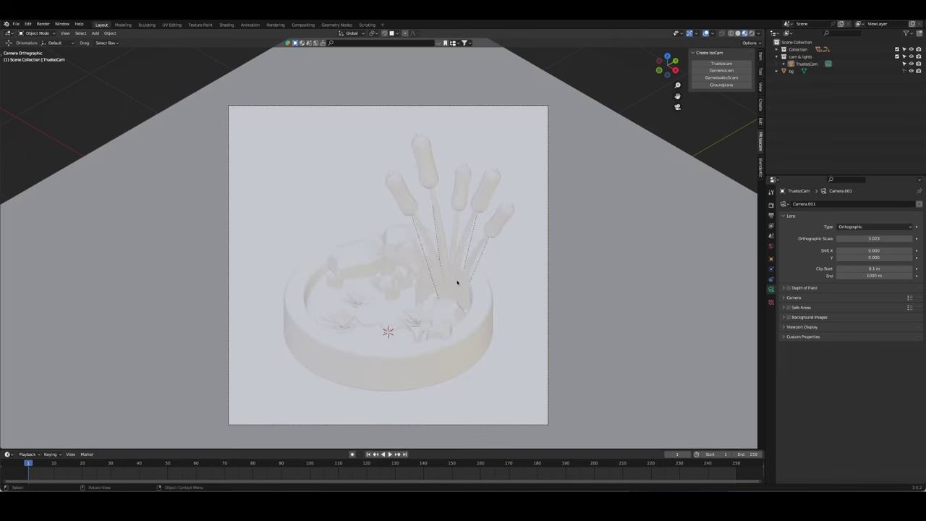
{"action": "left_click", "coordinate": [472, 338]}
{"action": "left_click", "coordinate": [770, 320]}
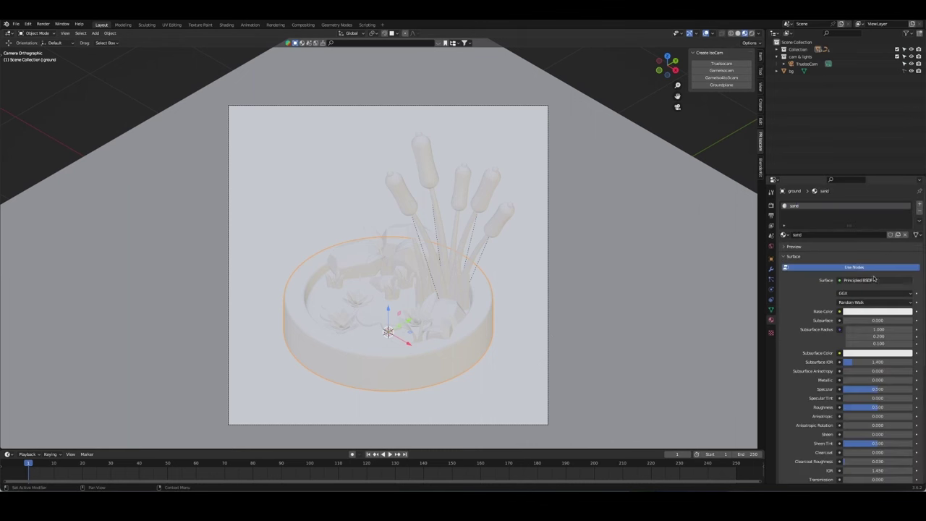
{"action": "left_click_drag", "start_coordinate": [854, 406], "coordinate": [913, 406]}
{"action": "left_click", "coordinate": [863, 310]}
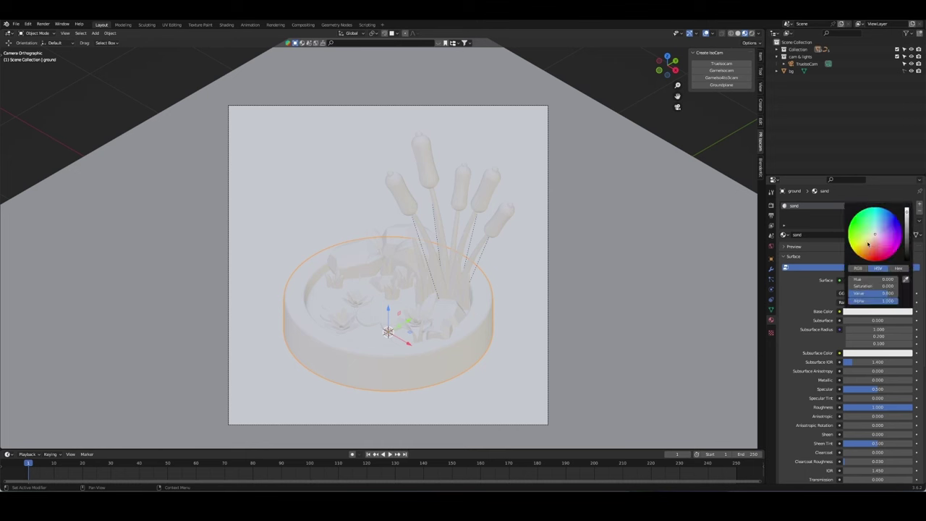
{"action": "left_click", "coordinate": [870, 246]}
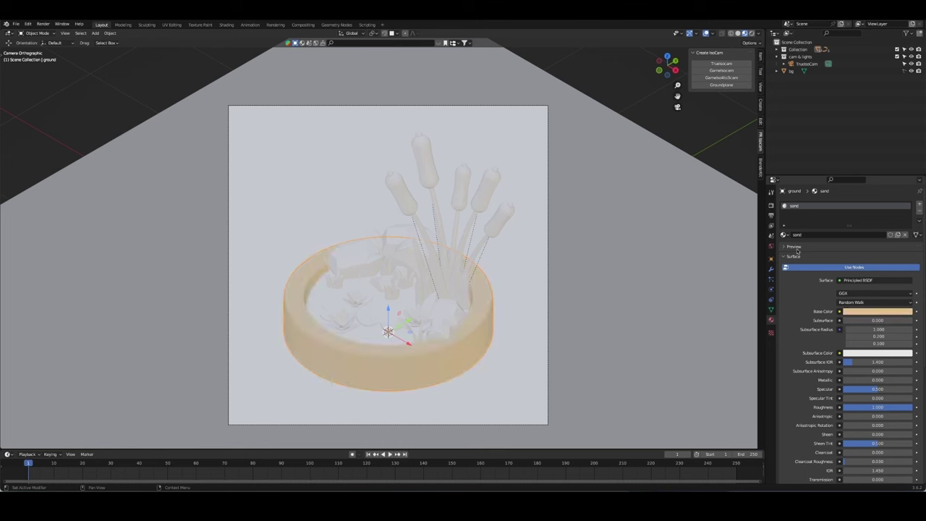
Step: Name the water material 'water', colour it cyan, and set IOR to 1.333
{"action": "left_click", "coordinate": [431, 331]}
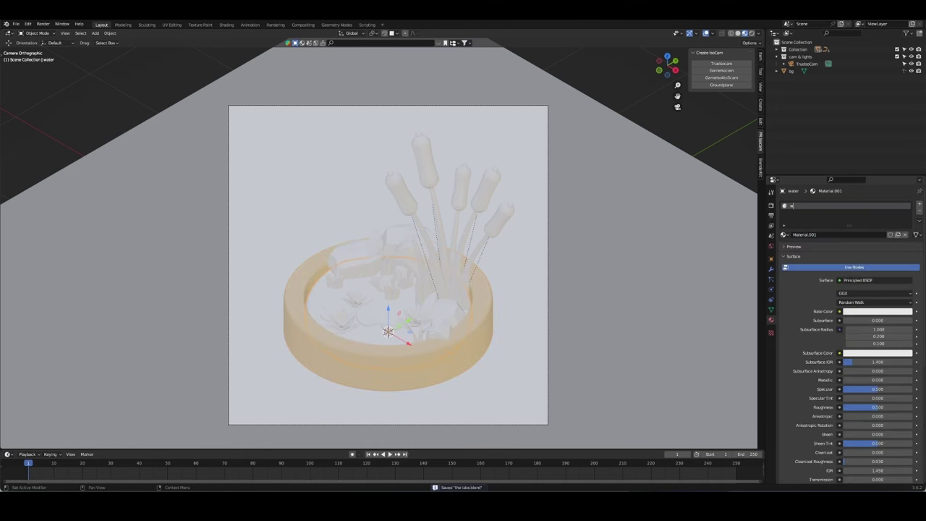
{"action": "type", "text": "ater"}
{"action": "key", "text": "Return"}
{"action": "left_click", "coordinate": [870, 312]}
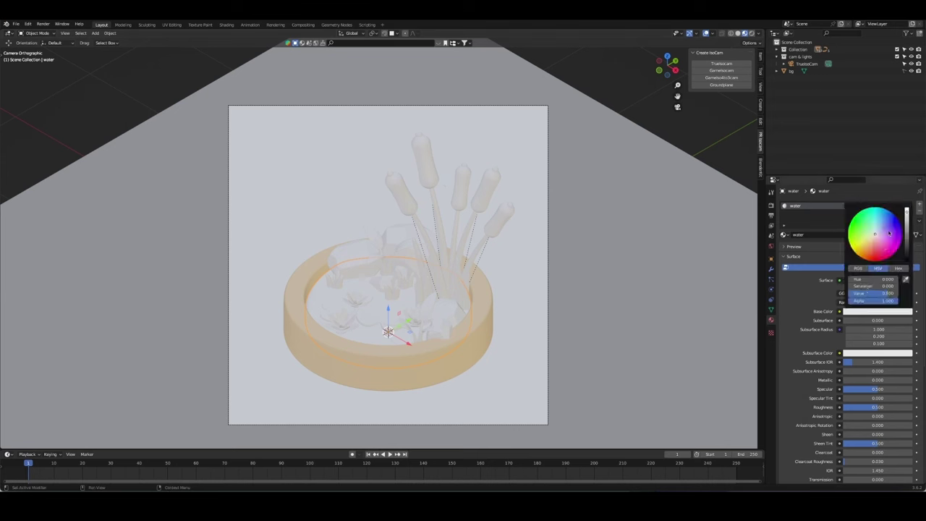
{"action": "left_click", "coordinate": [878, 215]}
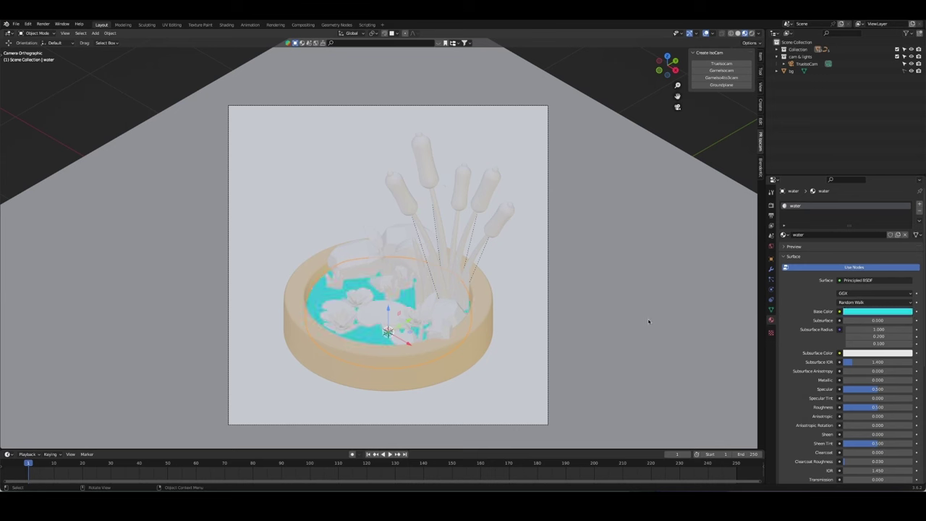
{"action": "scroll", "coordinate": [857, 409], "scroll_direction": "down", "scroll_amount": 5}
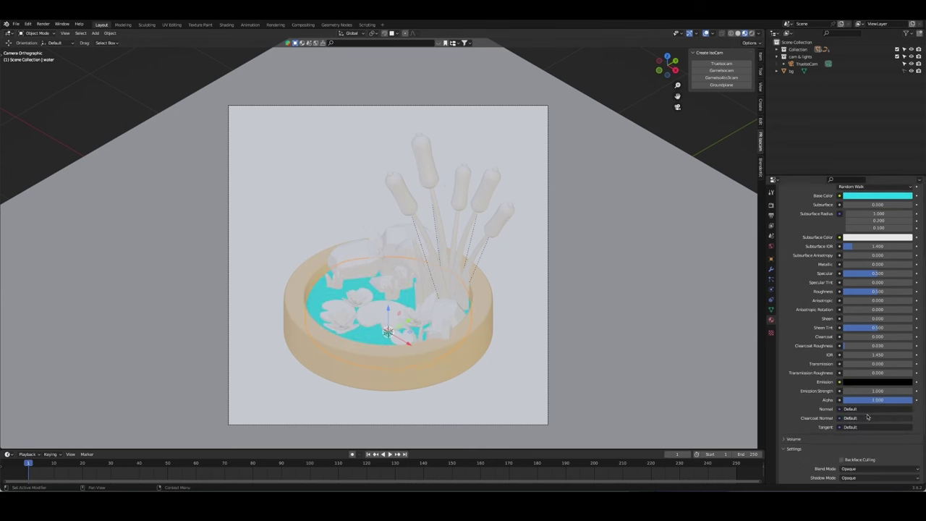
{"action": "left_click", "coordinate": [861, 340]}
{"action": "type", "text": "1.333"}
{"action": "key", "text": "Return"}
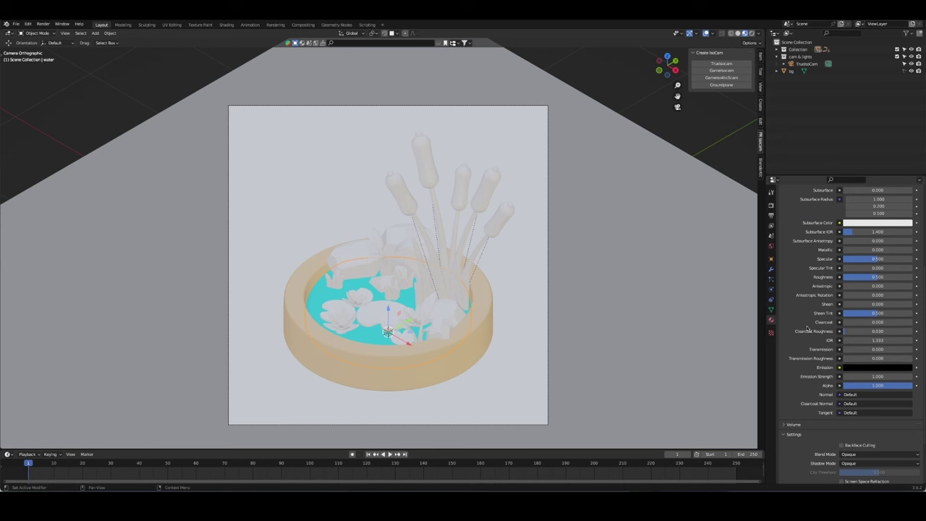
Step: Lower water roughness to about 0.09, raise transmission to 0.79, and save
{"action": "scroll", "coordinate": [807, 326], "scroll_direction": "up", "scroll_amount": 1}
{"action": "scroll", "coordinate": [807, 326], "scroll_direction": "up", "scroll_amount": 2}
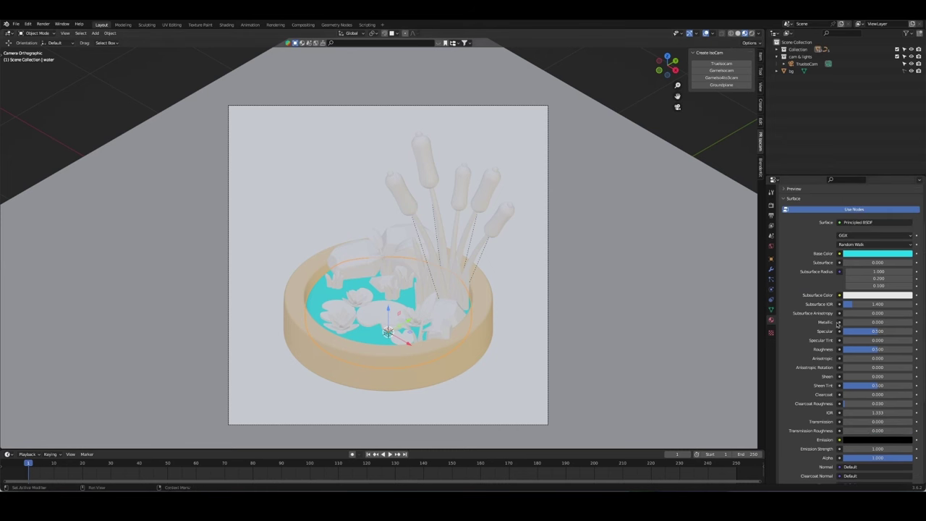
{"action": "left_click_drag", "start_coordinate": [877, 349], "coordinate": [850, 349]}
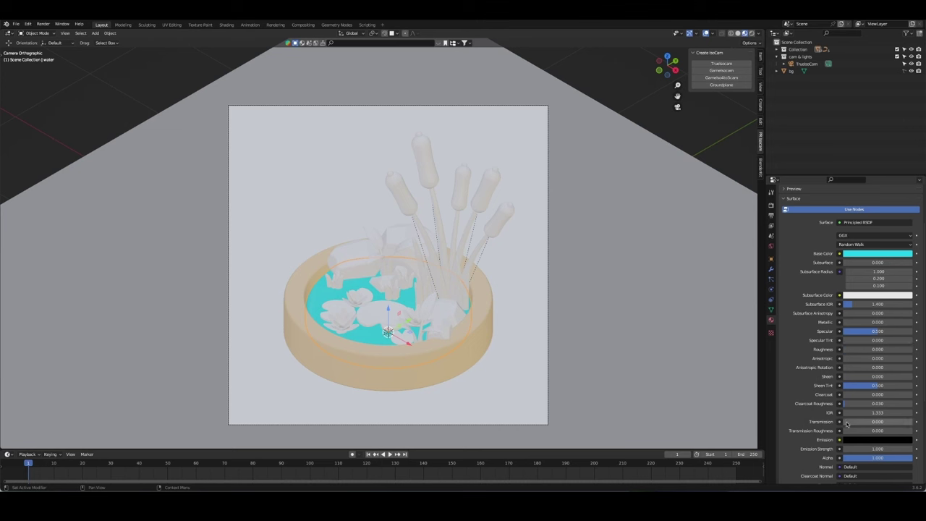
{"action": "left_click_drag", "start_coordinate": [855, 421], "coordinate": [895, 420]}
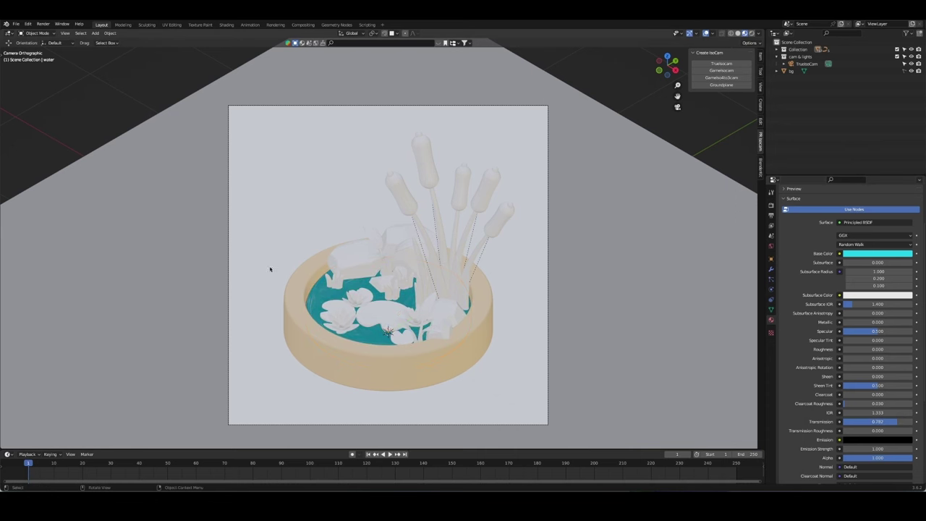
{"action": "key", "text": "ctrl+s"}
{"action": "scroll", "coordinate": [427, 304], "scroll_direction": "down", "scroll_amount": 3}
{"action": "left_click", "coordinate": [800, 57]}
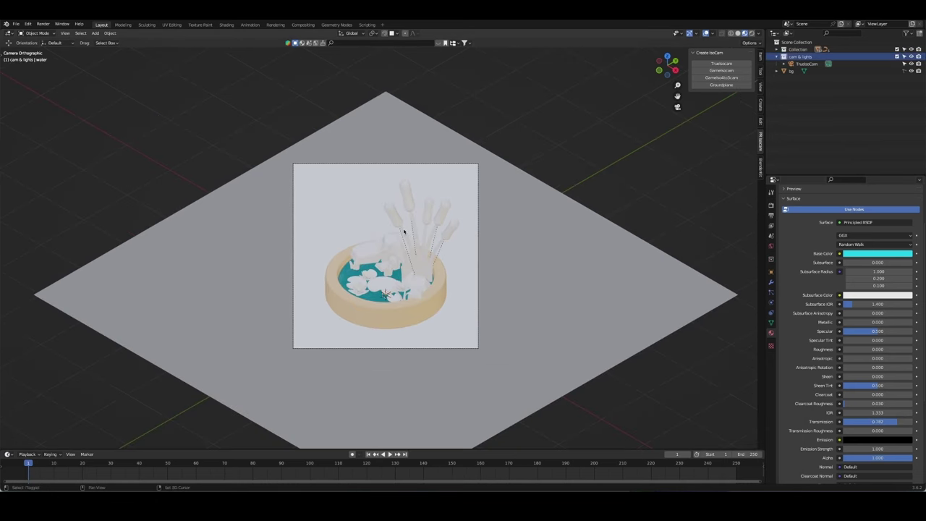
Step: Add a Sun light and raise it along Z above the pond
{"action": "key", "text": "shift+a"}
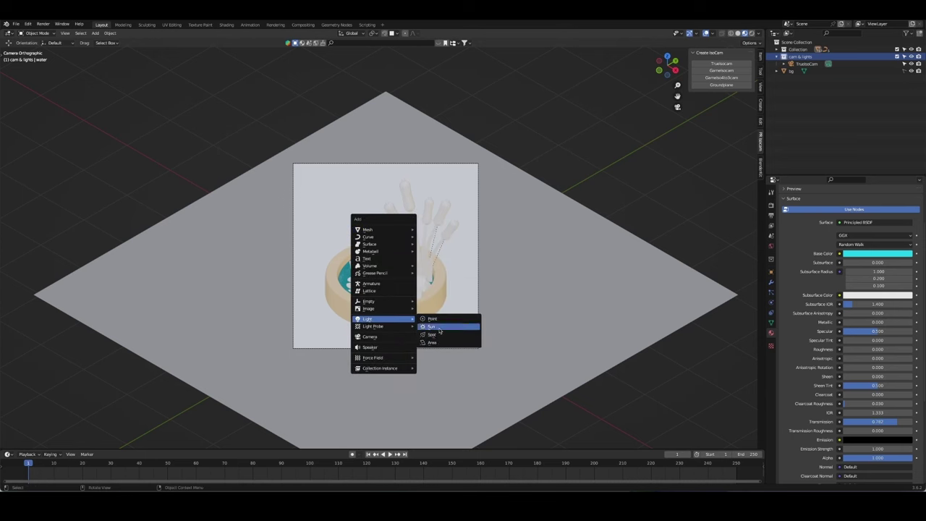
{"action": "left_click", "coordinate": [439, 327]}
{"action": "key", "text": "g"}
{"action": "key", "text": "z"}
{"action": "left_click", "coordinate": [461, 181]}
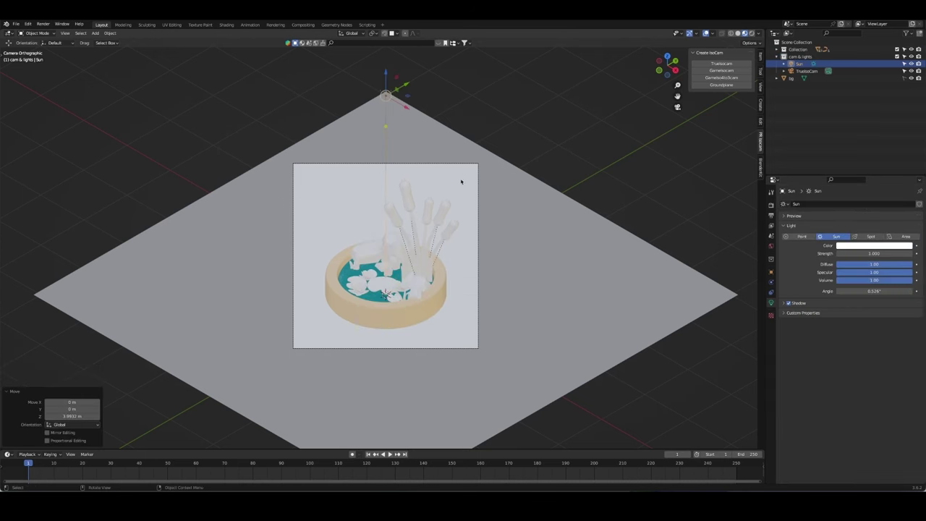
{"action": "key", "text": "z"}
Step: Enable ambient occlusion, bloom and screen-space reflections in the Eevee render settings
{"action": "left_click", "coordinate": [771, 205]}
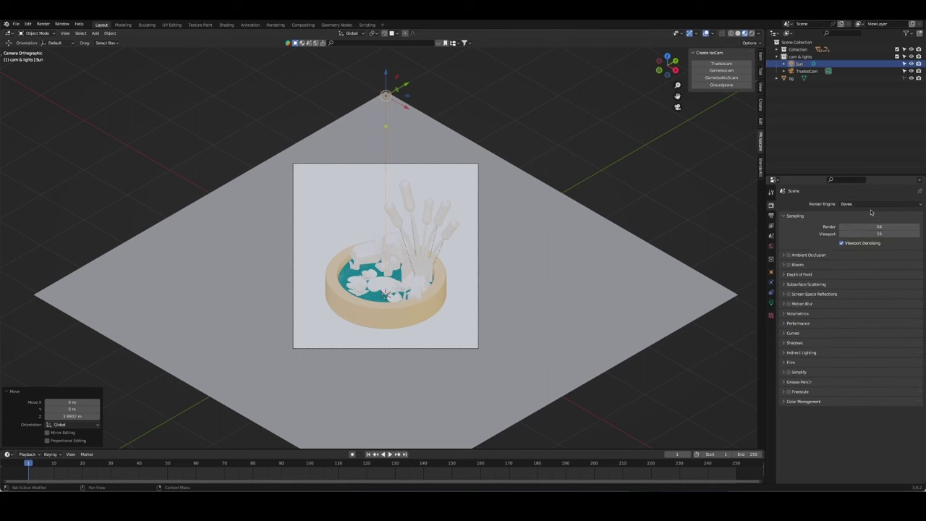
{"action": "left_click_drag", "start_coordinate": [788, 255], "coordinate": [781, 284]}
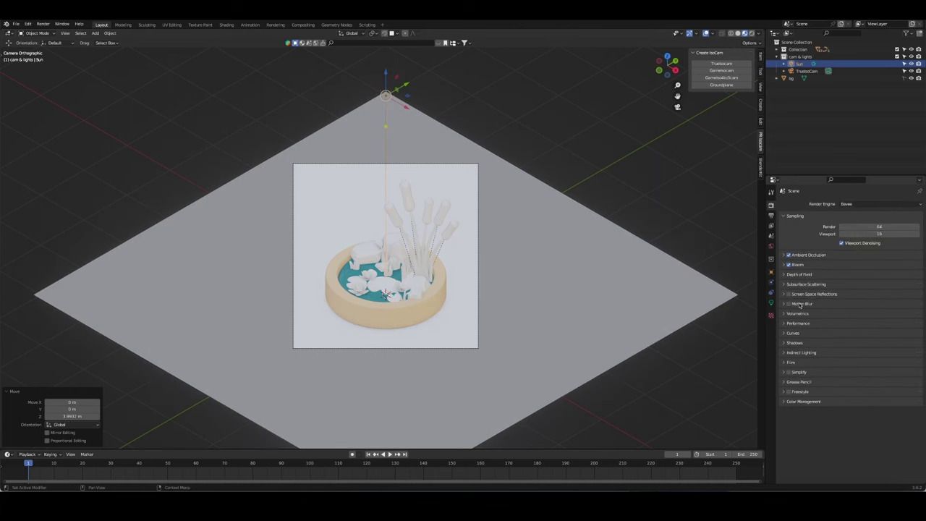
{"action": "left_click", "coordinate": [781, 295]}
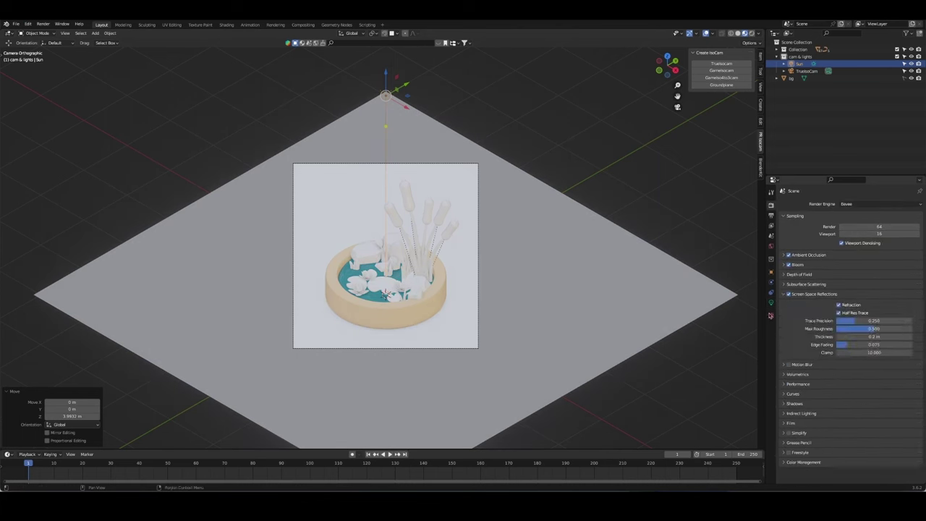
{"action": "scroll", "coordinate": [773, 248], "scroll_direction": "down", "scroll_amount": 1, "text": "ctrl"}
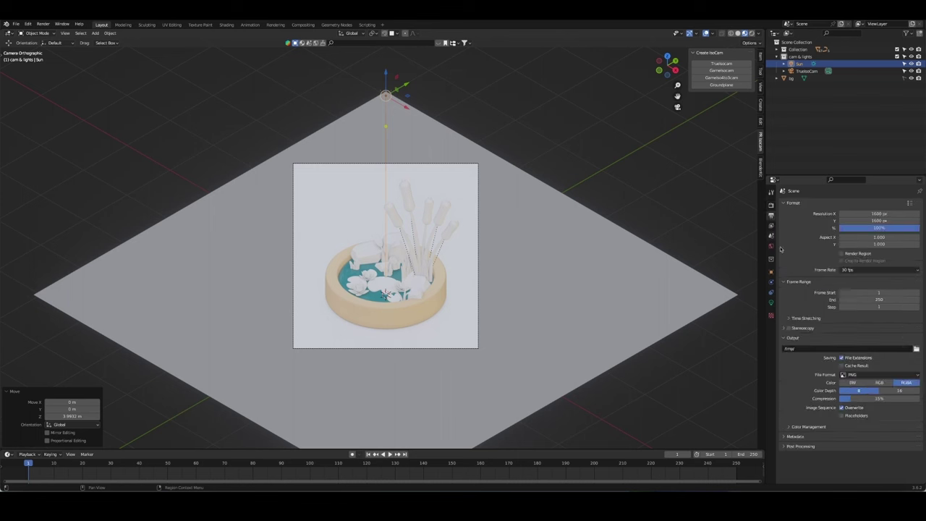
Step: Set the Color Management look to Medium Contrast and save the lake file
{"action": "left_click", "coordinate": [798, 428]}
{"action": "left_click", "coordinate": [771, 206]}
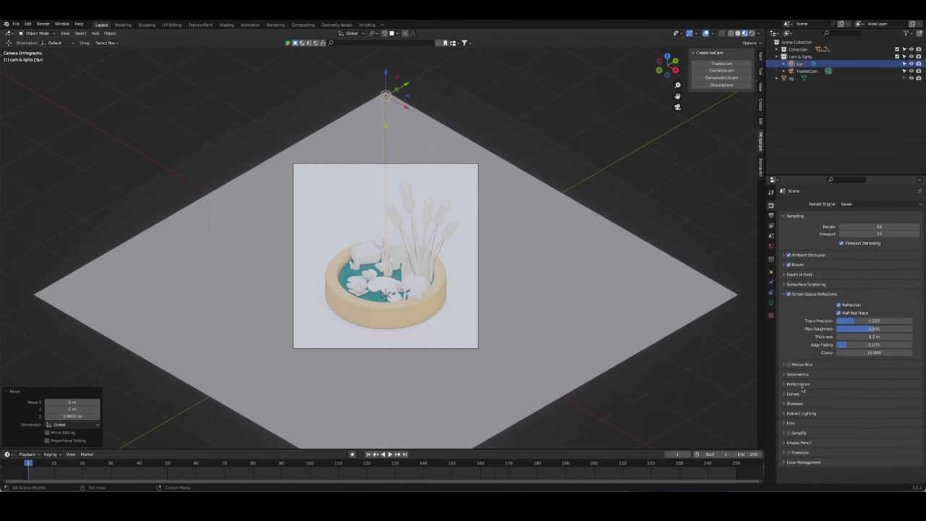
{"action": "left_click", "coordinate": [777, 462]}
{"action": "scroll", "coordinate": [831, 434], "scroll_direction": "down", "scroll_amount": 2}
{"action": "left_click", "coordinate": [879, 440]}
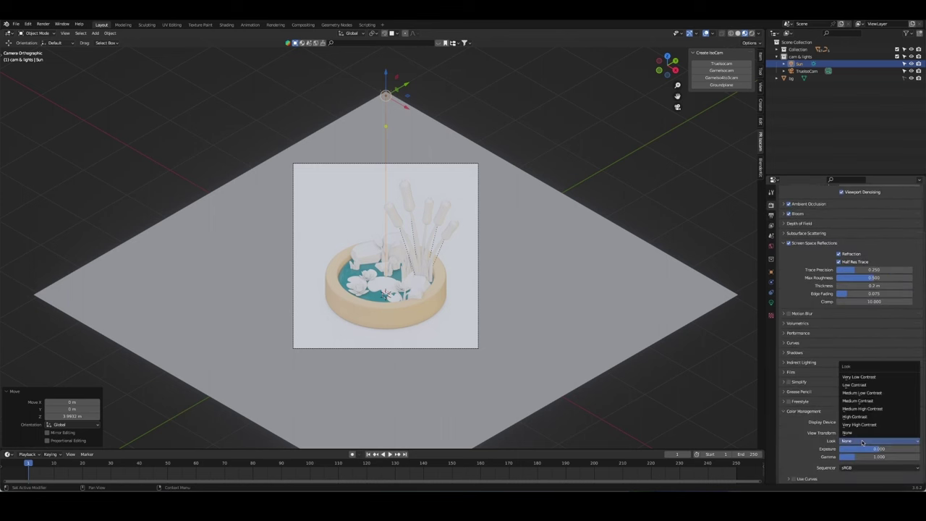
{"action": "left_click", "coordinate": [875, 405]}
{"action": "key", "text": "ctrl+s"}
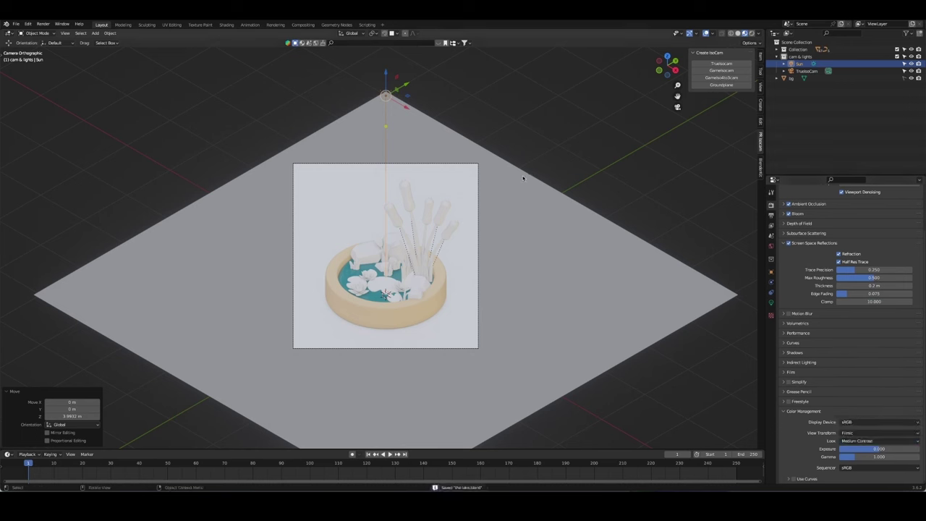
Step: Angle the sun around the 3D cursor and set its strength to 5
{"action": "key", "text": "period"}
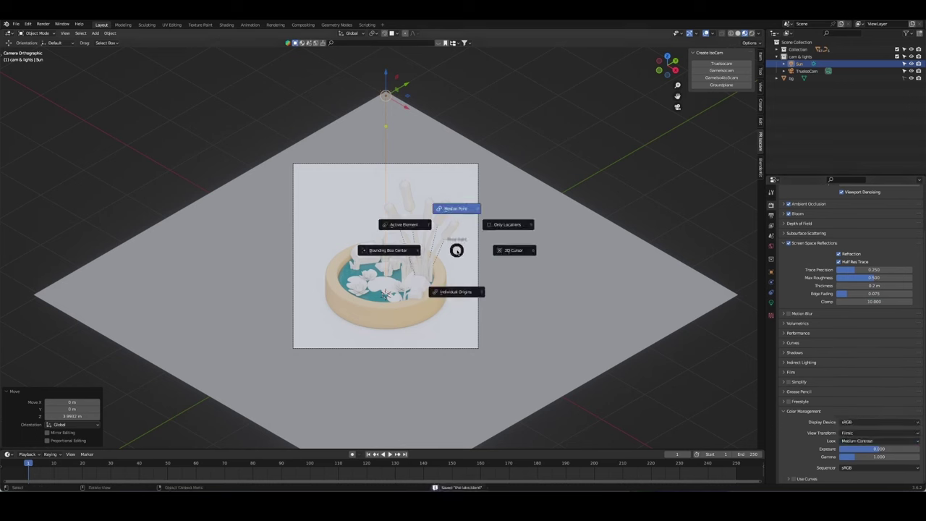
{"action": "key", "text": "r"}
{"action": "left_click", "coordinate": [403, 237]}
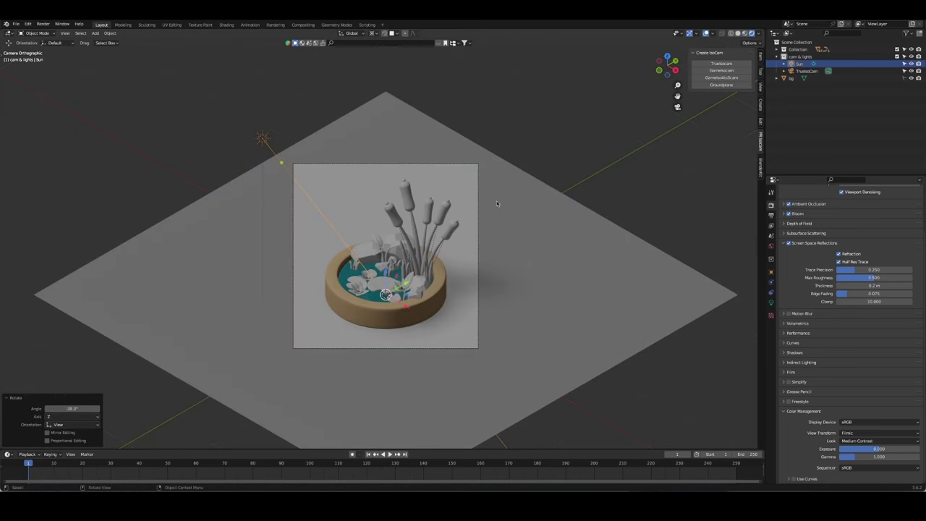
{"action": "left_click", "coordinate": [771, 303]}
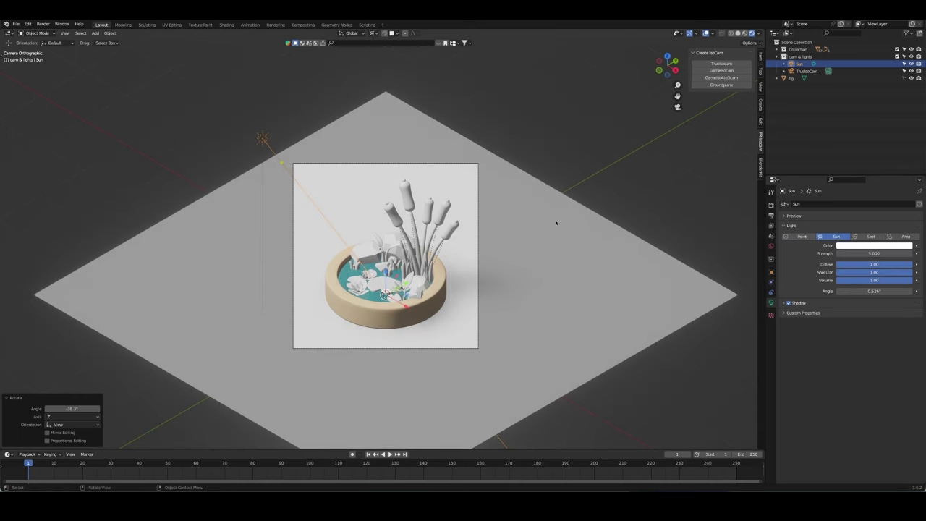
{"action": "left_click", "coordinate": [240, 117]}
Step: Switch the render engine to Cycles using GPU Compute
{"action": "key", "text": "ctrl+s"}
{"action": "scroll", "coordinate": [239, 117], "scroll_direction": "up", "scroll_amount": 1}
{"action": "scroll", "coordinate": [240, 117], "scroll_direction": "down", "scroll_amount": 1}
{"action": "left_click", "coordinate": [771, 206]}
{"action": "left_click", "coordinate": [878, 203]}
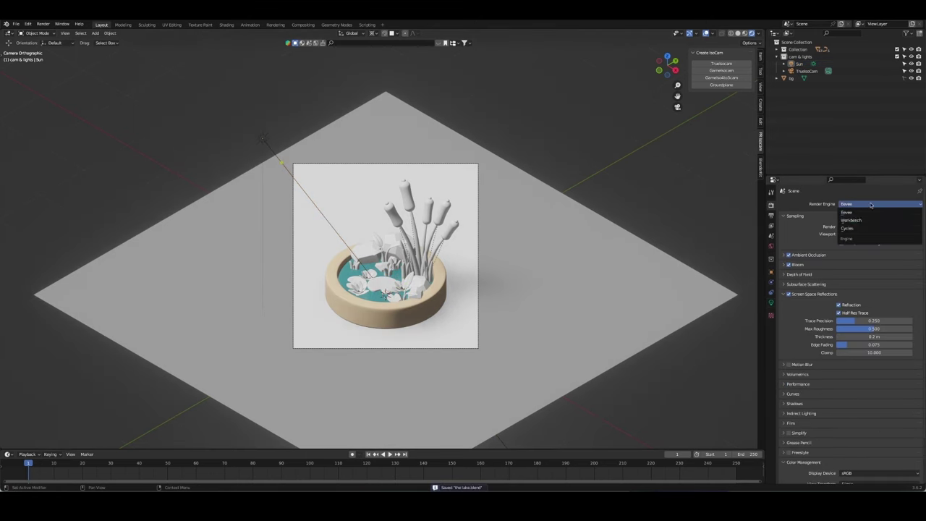
{"action": "left_click", "coordinate": [868, 231]}
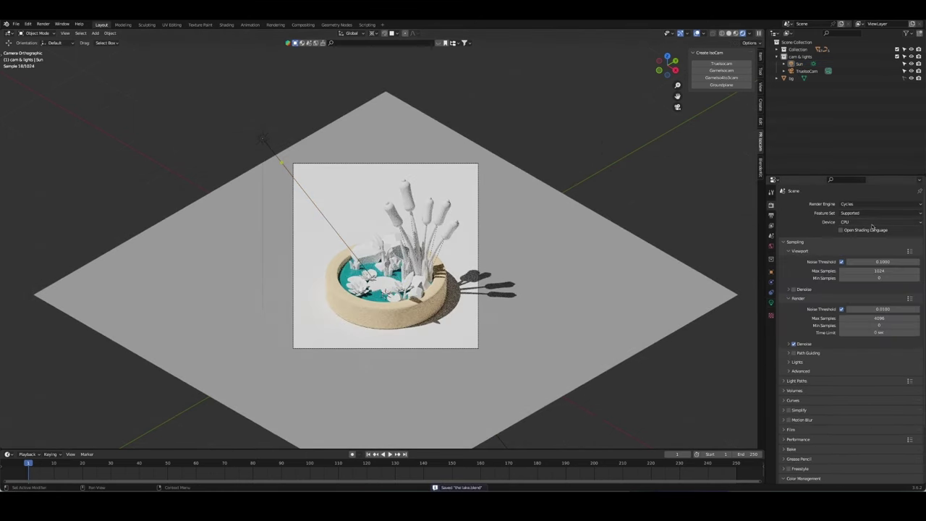
{"action": "left_click", "coordinate": [871, 222]}
{"action": "left_click", "coordinate": [871, 230]}
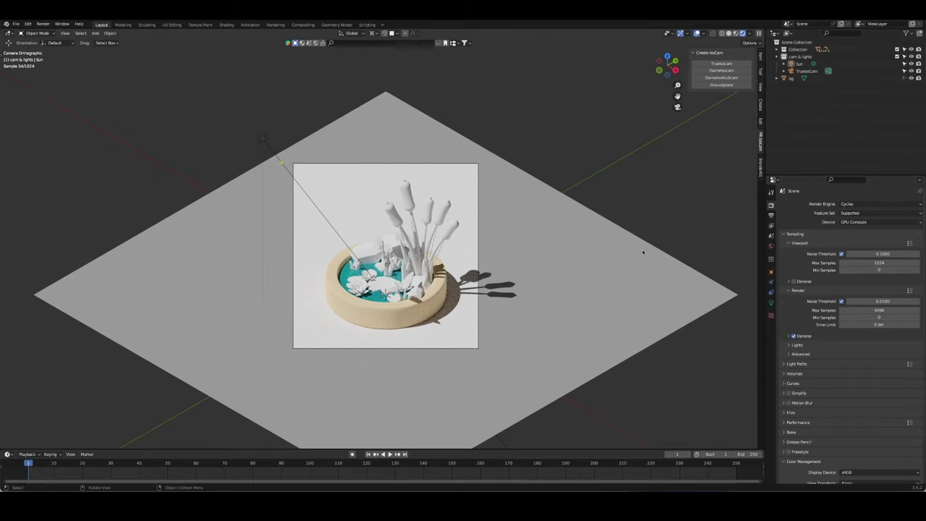
Step: Set 512 render samples and turn on viewport denoising
{"action": "left_click", "coordinate": [879, 310]}
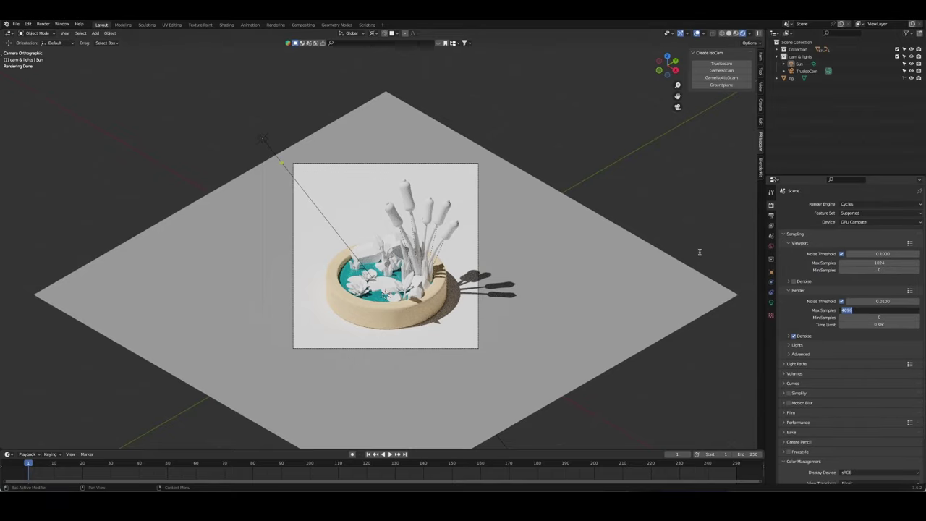
{"action": "type", "text": "512"}
{"action": "key", "text": "Return"}
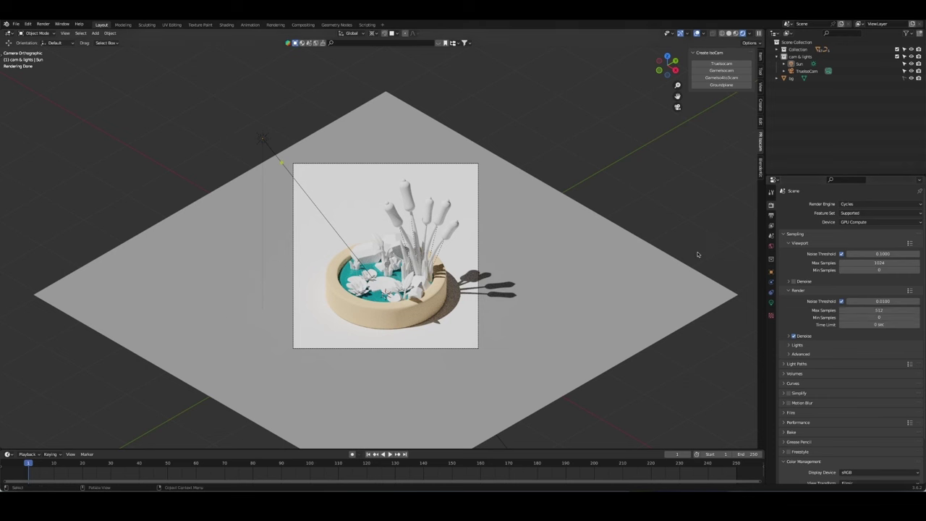
{"action": "left_click", "coordinate": [892, 264]}
{"action": "type", "text": "512"}
{"action": "key", "text": "Return"}
{"action": "left_click", "coordinate": [794, 280]}
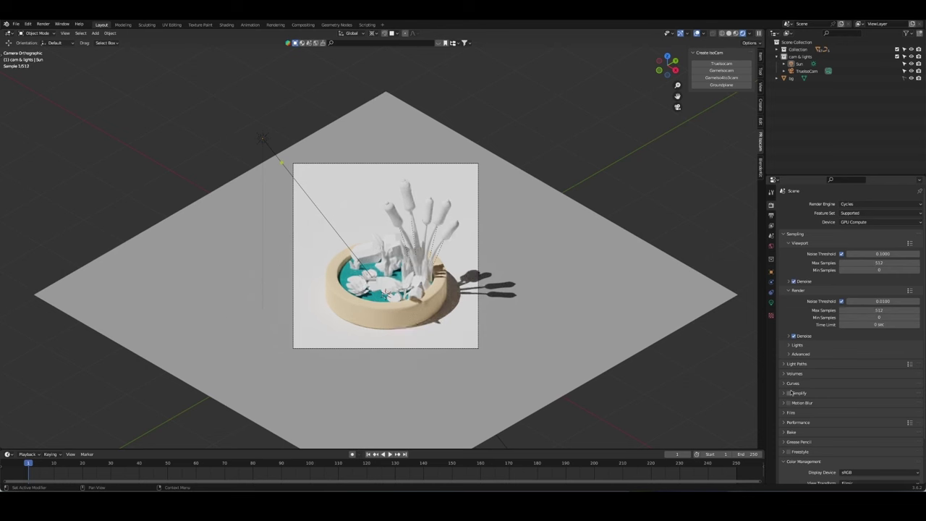
{"action": "scroll", "coordinate": [825, 405], "scroll_direction": "down", "scroll_amount": 1}
{"action": "scroll", "coordinate": [828, 416], "scroll_direction": "down", "scroll_amount": 1}
{"action": "left_click", "coordinate": [793, 372]}
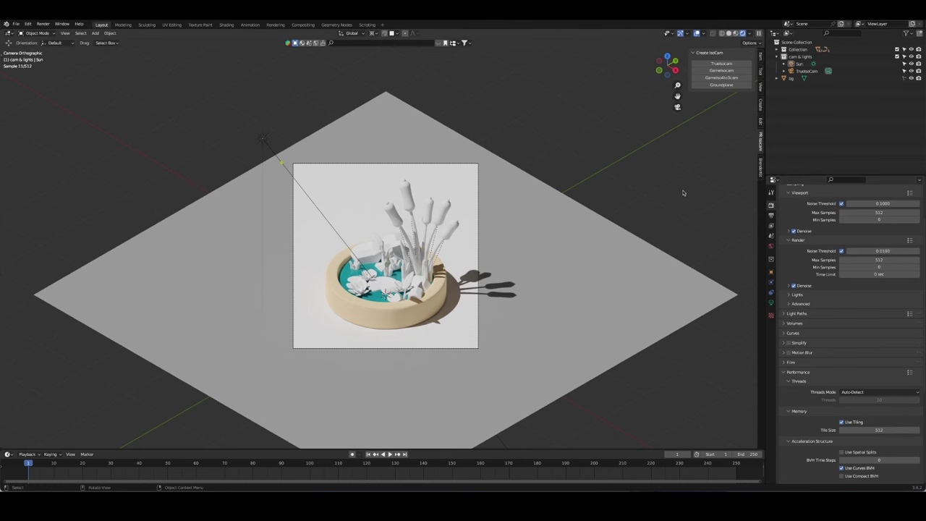
Step: Re-aim the sun with a free rotation and a Z rotation, then save
{"action": "left_click", "coordinate": [299, 175]}
{"action": "key", "text": "r"}
{"action": "key", "text": "r"}
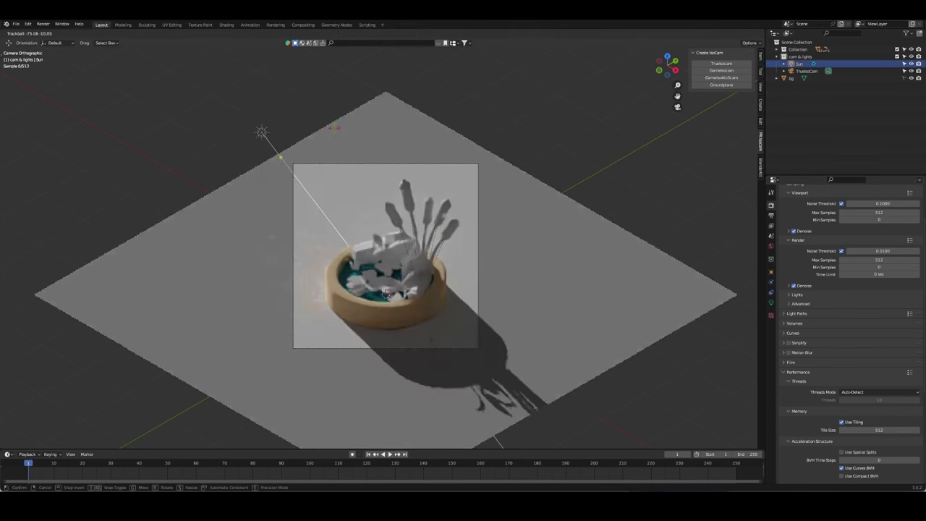
{"action": "left_click", "coordinate": [499, 168]}
{"action": "key", "text": "r"}
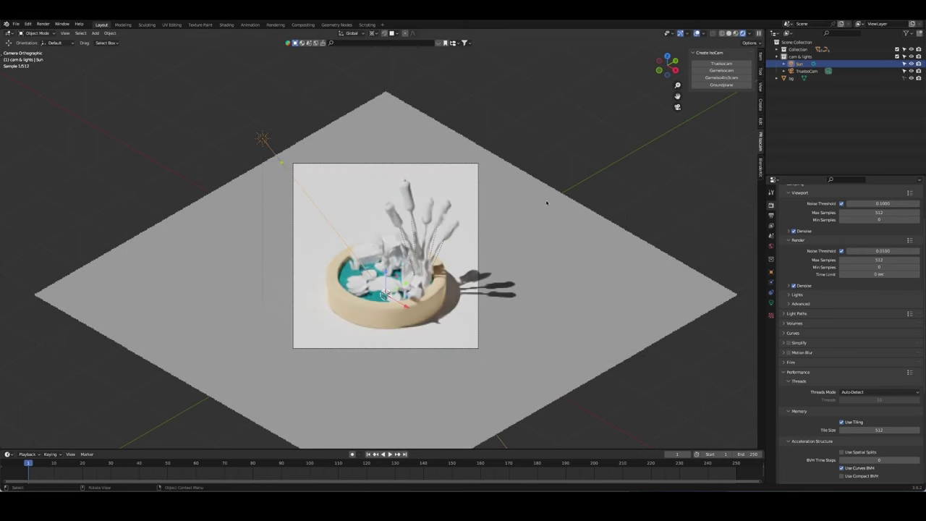
{"action": "key", "text": "z"}
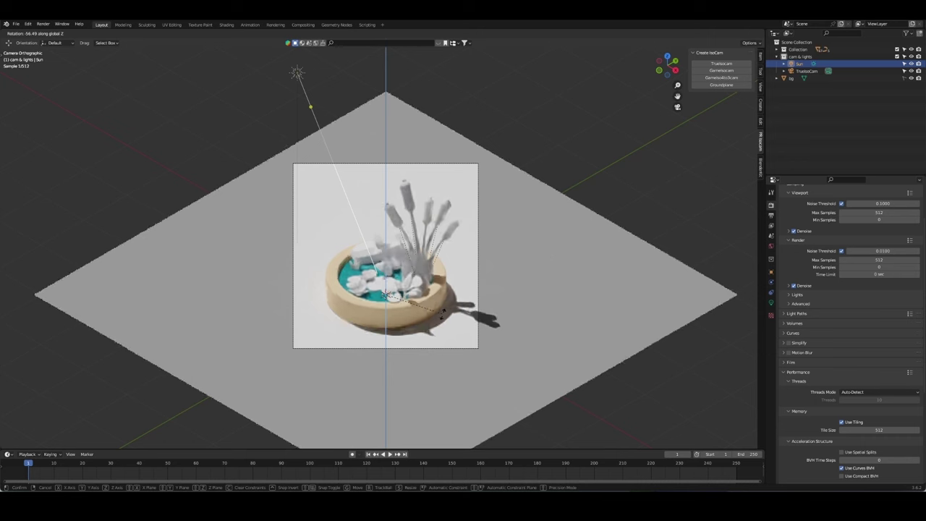
{"action": "left_click", "coordinate": [238, 116]}
{"action": "left_click", "coordinate": [238, 117]}
{"action": "key", "text": "ctrl+s"}
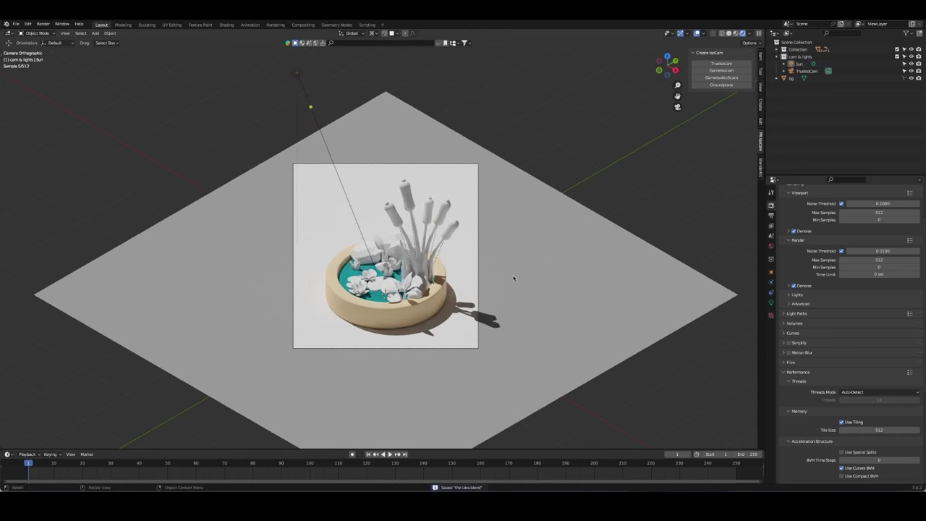
Step: Lower the viewport samples to 128 and save the lake file
{"action": "double_click", "coordinate": [879, 212]}
{"action": "type", "text": "128"}
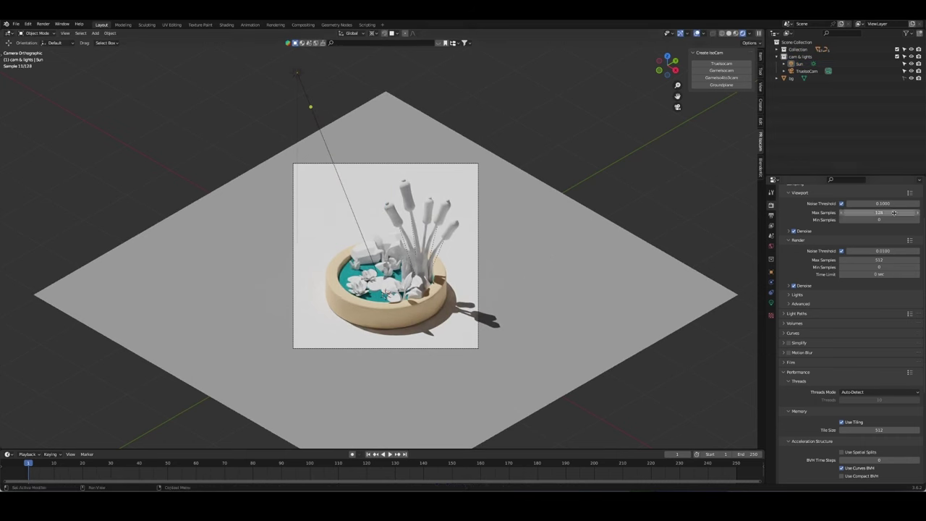
{"action": "key", "text": "Return"}
{"action": "key", "text": "ctrl+s"}
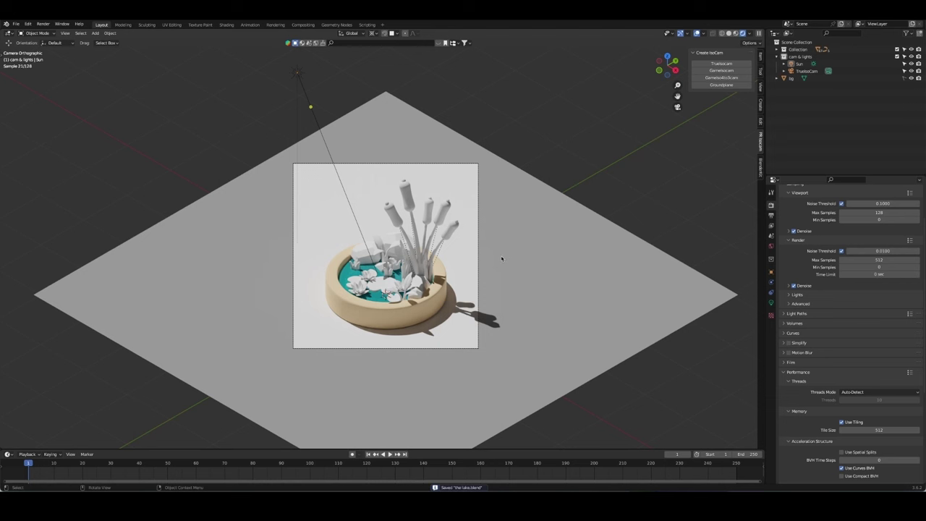
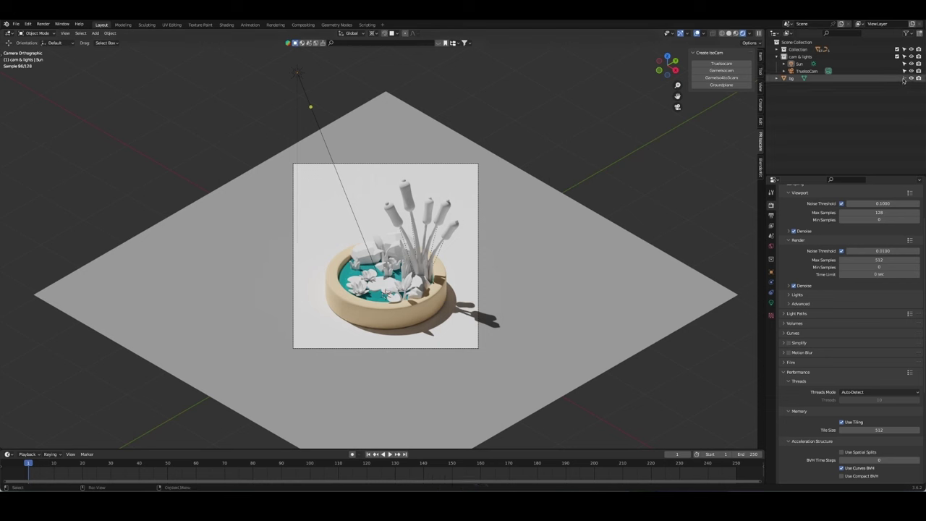
Step: Give the bg ground plane a new material with a light blue base colour and save
{"action": "left_click", "coordinate": [796, 77]}
{"action": "left_click", "coordinate": [771, 333]}
{"action": "left_click", "coordinate": [859, 234]}
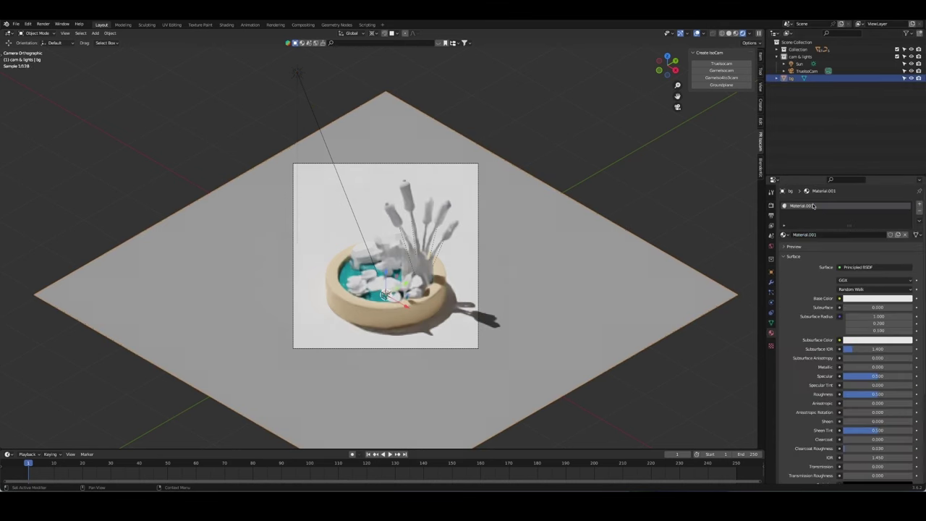
{"action": "type", "text": "bg"}
{"action": "left_click", "coordinate": [877, 298]}
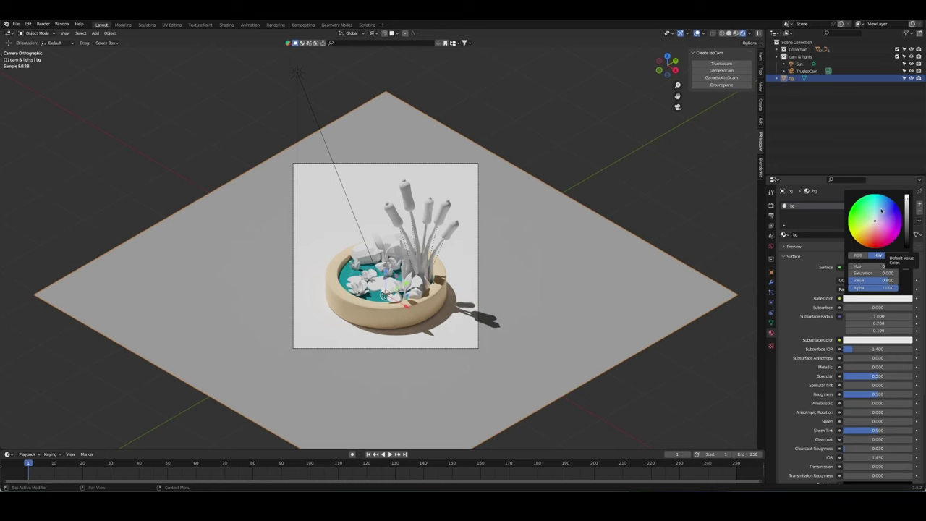
{"action": "left_click_drag", "start_coordinate": [881, 210], "coordinate": [886, 197]}
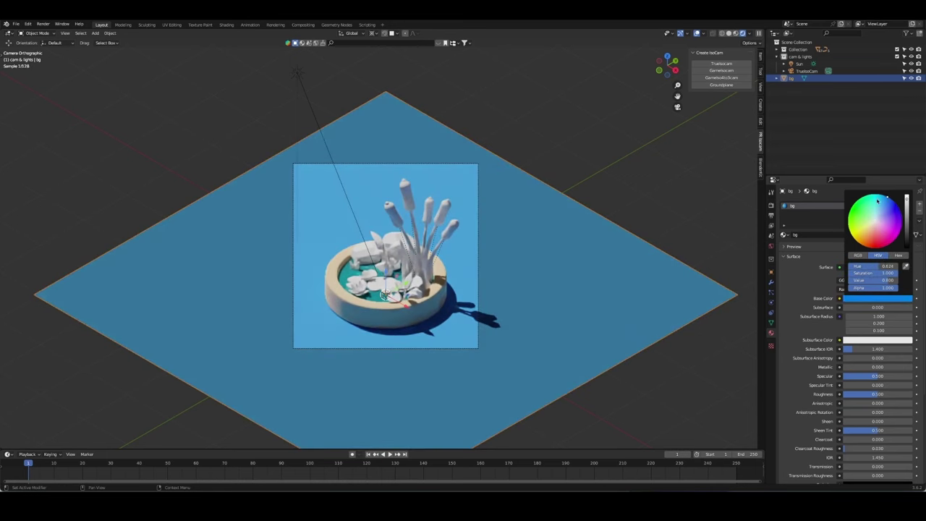
{"action": "key", "text": "alt+a"}
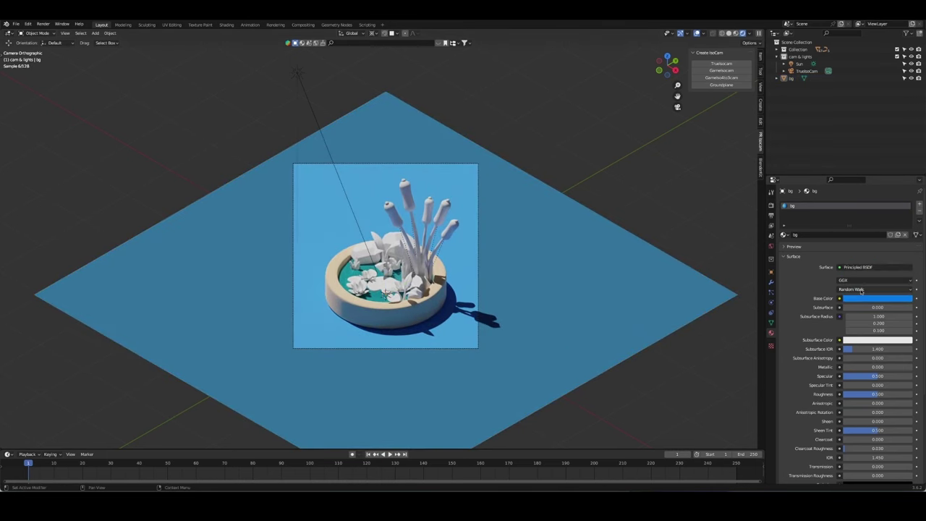
{"action": "left_click", "coordinate": [870, 298]}
{"action": "left_click", "coordinate": [886, 206]}
{"action": "key", "text": "ctrl+s"}
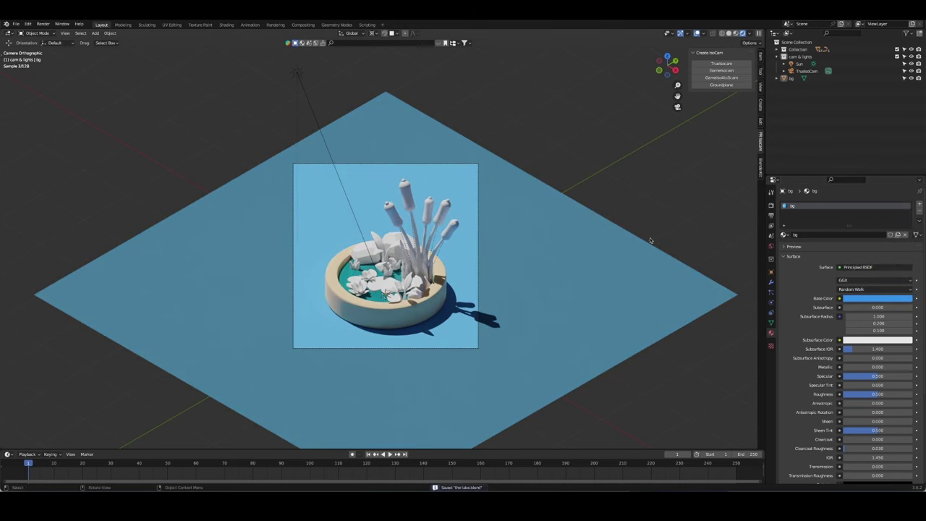
Step: Set the world background colour to a soft lavender purple and save
{"action": "left_click", "coordinate": [771, 247]}
{"action": "left_click", "coordinate": [877, 249]}
{"action": "left_click", "coordinate": [907, 171]}
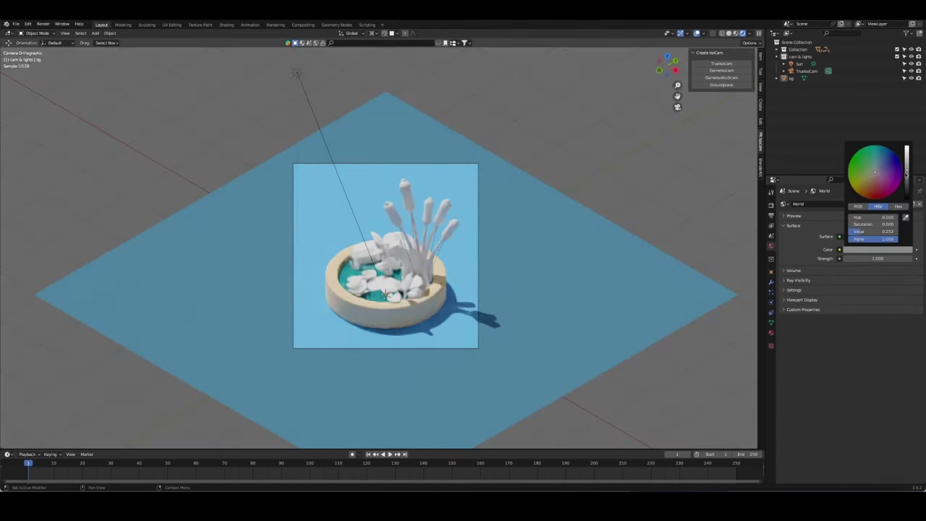
{"action": "left_click", "coordinate": [891, 179]}
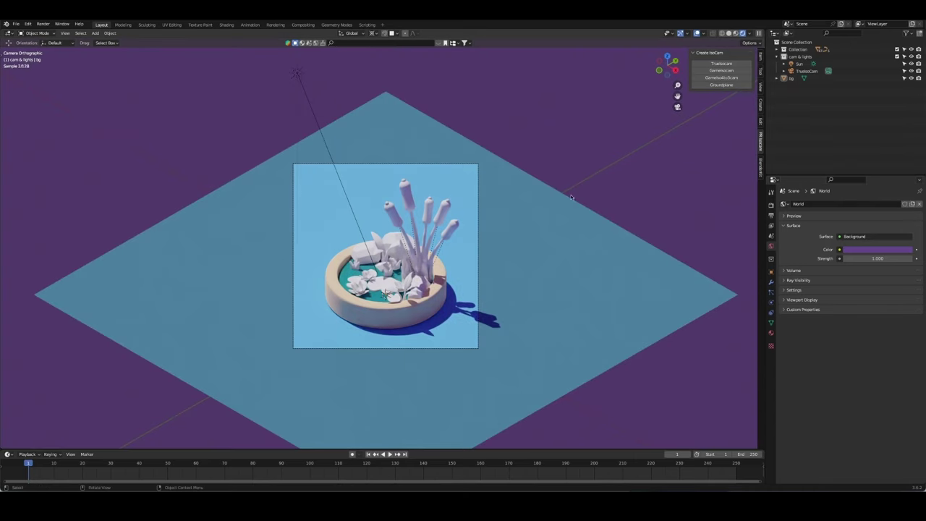
{"action": "key", "text": "ctrl+s"}
{"action": "left_click", "coordinate": [890, 251]}
{"action": "left_click", "coordinate": [875, 250]}
{"action": "mouse_move", "coordinate": [906, 174]}
{"action": "left_mouse_down"}
{"action": "mouse_move", "coordinate": [906, 149]}
{"action": "mouse_move", "coordinate": [906, 158]}
{"action": "left_mouse_up"}
{"action": "key", "text": "ctrl+s"}
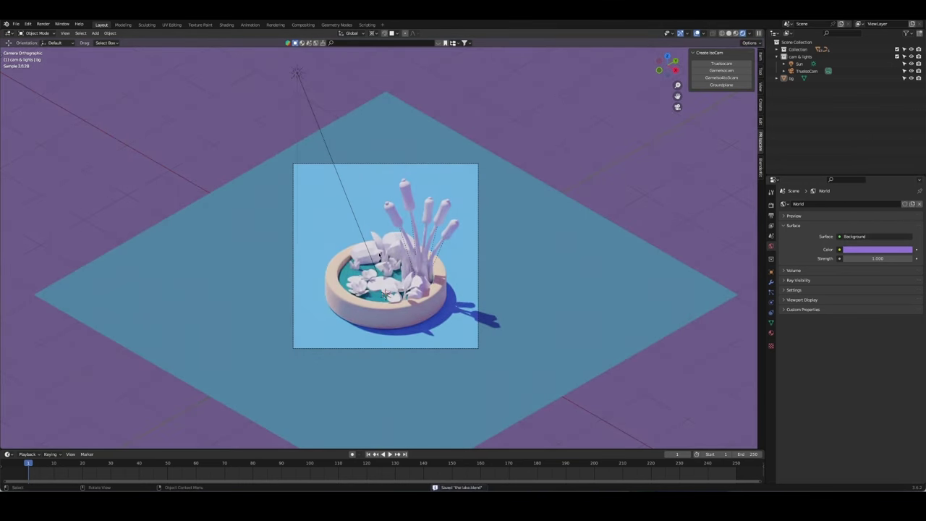
Step: Snap the 3D cursor to a pond rock and add a new material to that rock
{"action": "left_click", "coordinate": [395, 293]}
{"action": "key", "text": "shift+s"}
{"action": "left_click", "coordinate": [434, 320]}
{"action": "left_click", "coordinate": [771, 333]}
{"action": "left_click", "coordinate": [828, 235]}
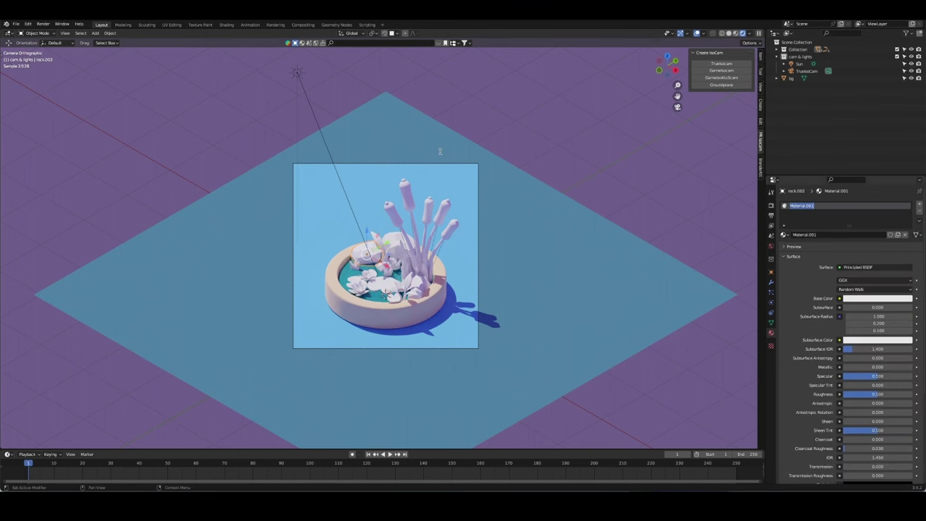
{"action": "type", "text": "rock"}
Step: Make the rock material fully rough (Roughness 1.0) with a light grey base colour
{"action": "left_click", "coordinate": [877, 298]}
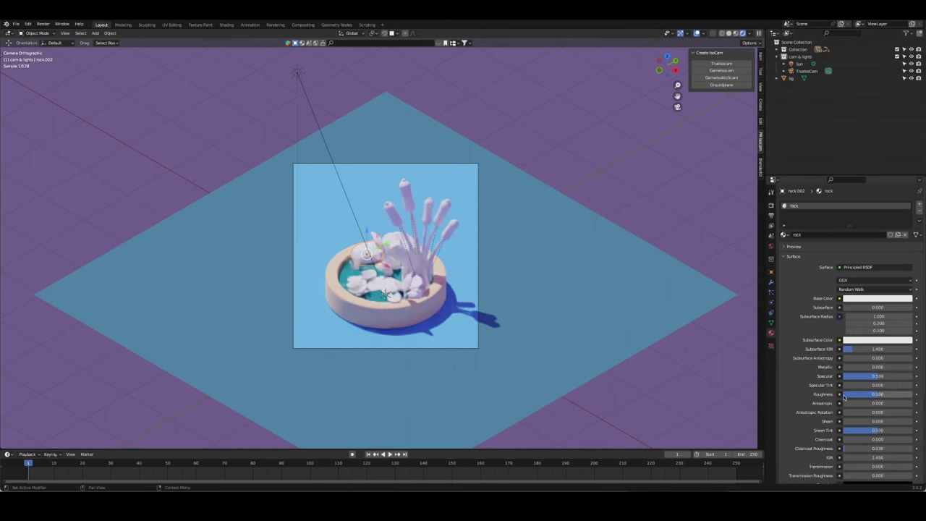
{"action": "left_click", "coordinate": [876, 297]}
{"action": "left_click_drag", "start_coordinate": [908, 197], "coordinate": [908, 214]}
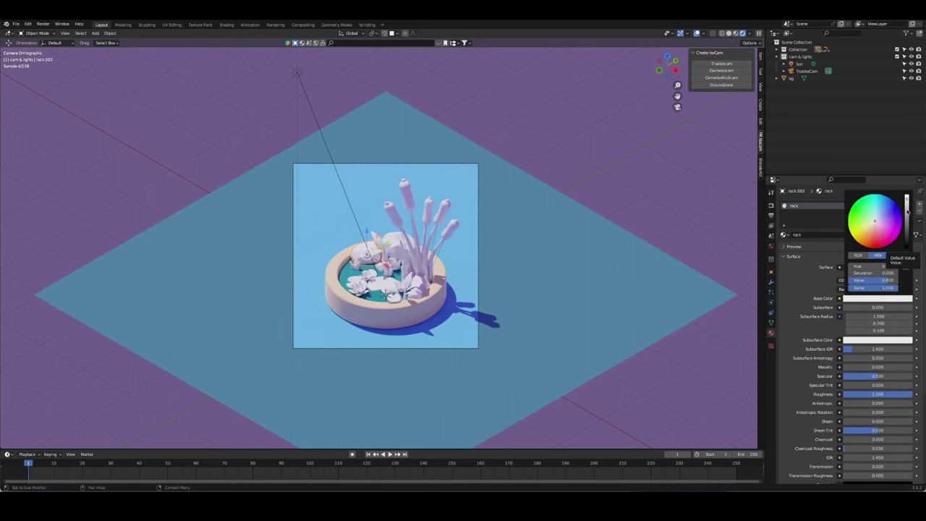
{"action": "key", "text": "Home"}
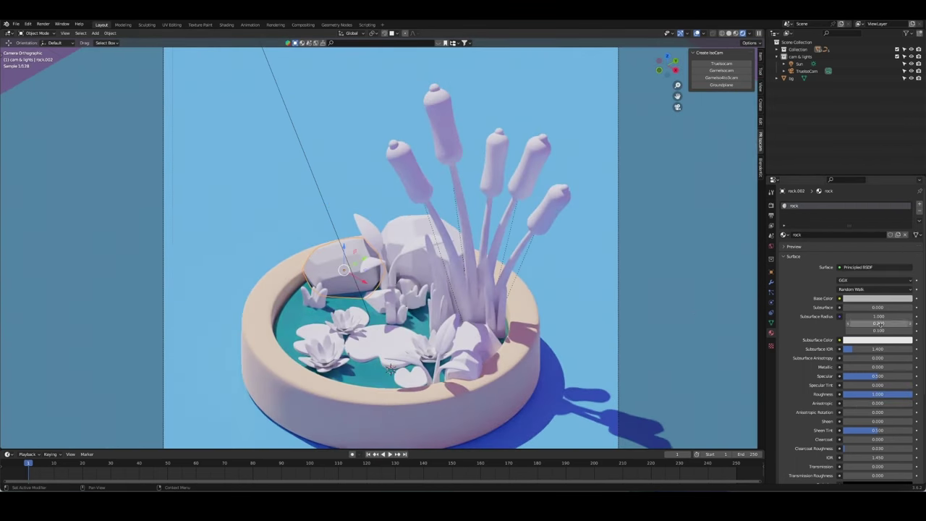
{"action": "left_click", "coordinate": [876, 297]}
Step: Link the rock material to rock.003 and the small front rock with Ctrl+L
{"action": "left_click", "coordinate": [347, 297]}
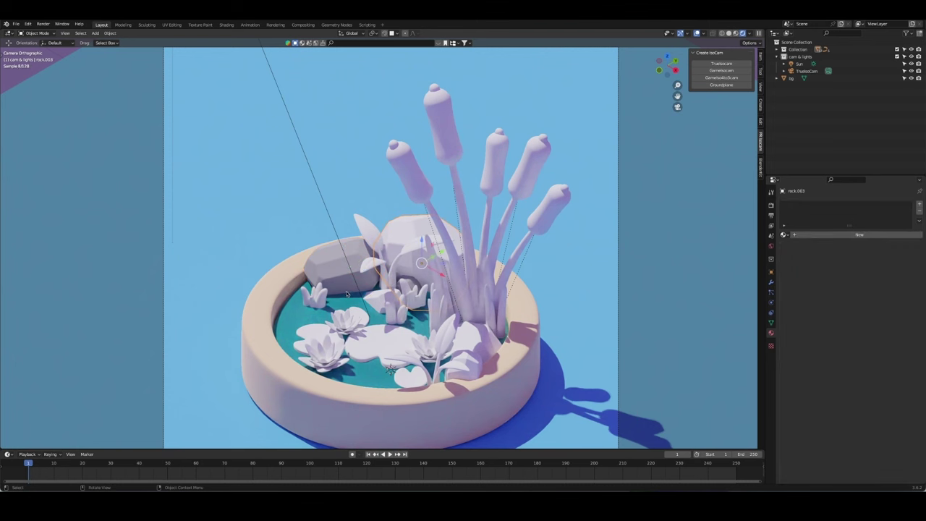
{"action": "left_click", "coordinate": [467, 368], "text": "shift"}
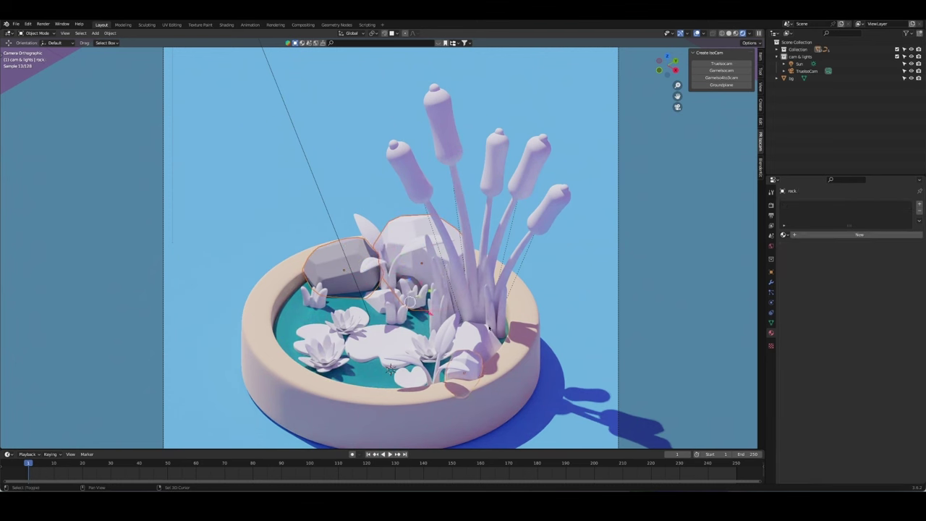
{"action": "key", "text": "ctrl+l"}
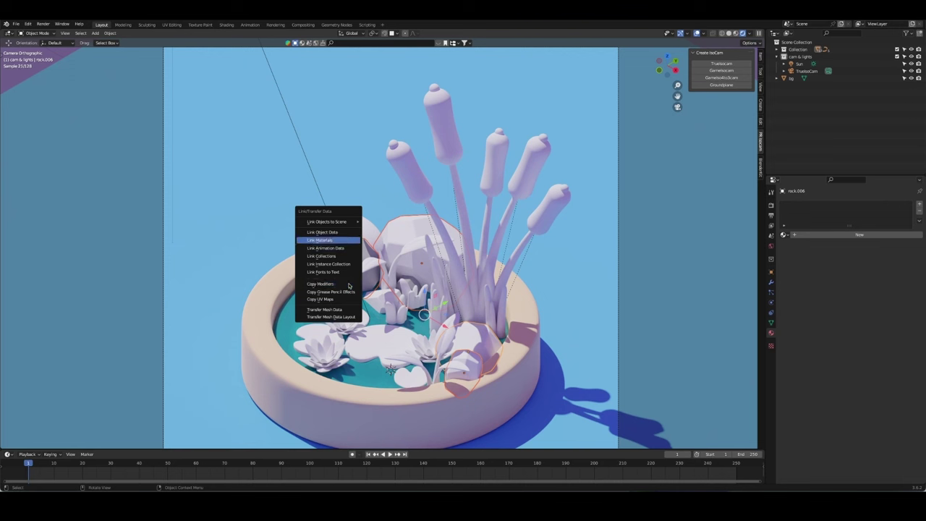
{"action": "left_click", "coordinate": [334, 240]}
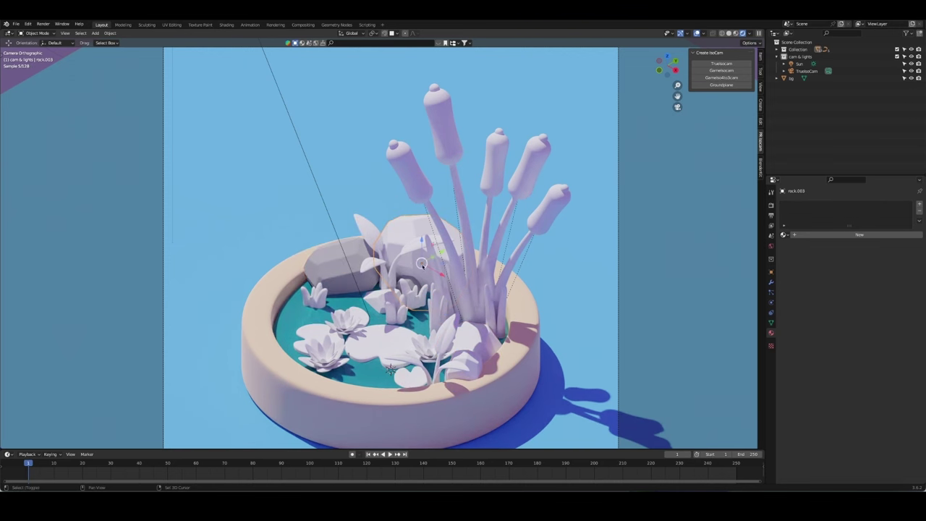
{"action": "left_click", "coordinate": [405, 235], "text": "shift"}
{"action": "key", "text": "ctrl+l"}
{"action": "left_click", "coordinate": [329, 275]}
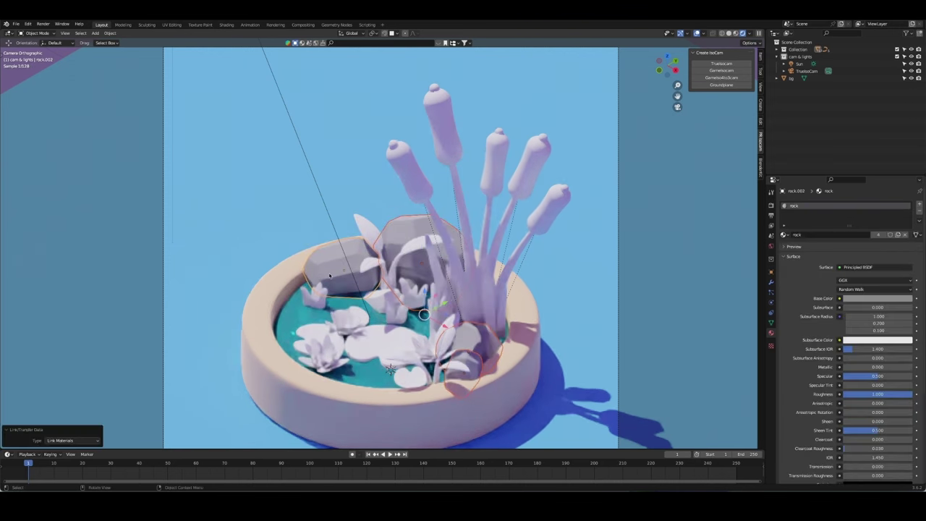
{"action": "left_click", "coordinate": [494, 318]}
Step: Link the rock material to rock.001 and two more rocks near the pond
{"action": "left_click", "coordinate": [379, 310]}
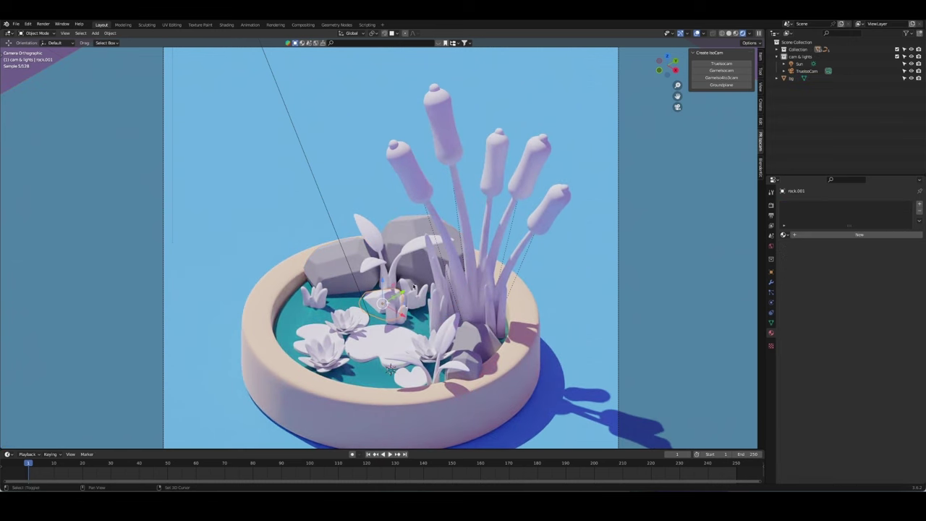
{"action": "key", "text": "KP_0"}
{"action": "middle_click_drag", "start_coordinate": [423, 316], "coordinate": [404, 289]}
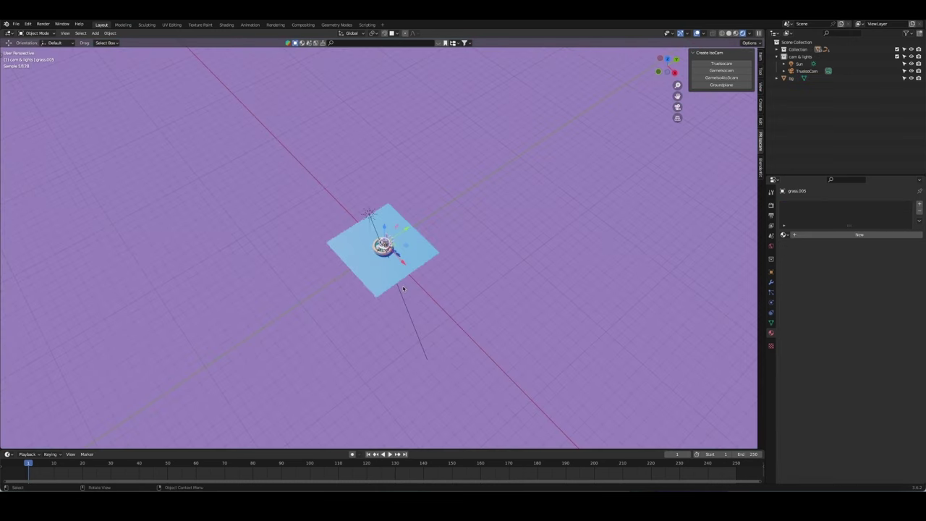
{"action": "left_click", "coordinate": [391, 250]}
{"action": "scroll", "coordinate": [390, 249], "scroll_direction": "up", "scroll_amount": 10}
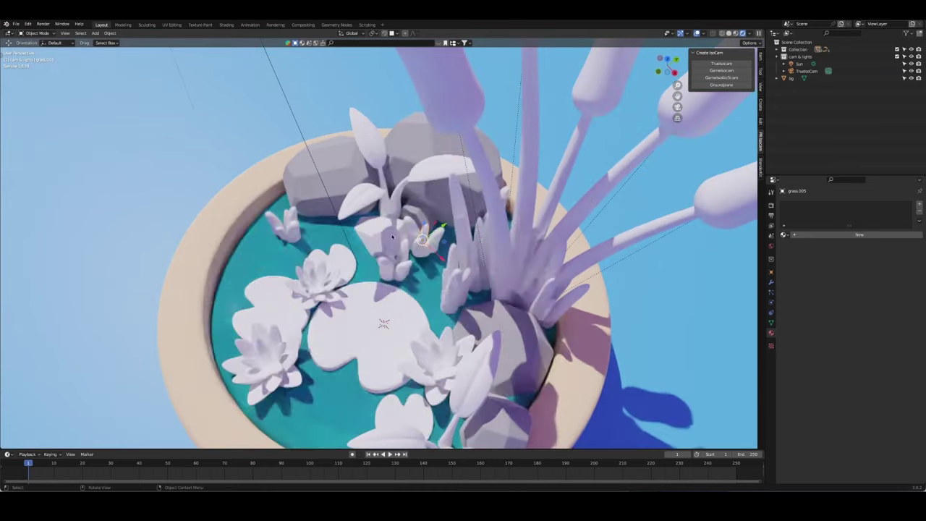
{"action": "left_click", "coordinate": [313, 163]}
{"action": "left_click", "coordinate": [374, 227], "text": "shift"}
{"action": "left_click", "coordinate": [354, 175], "text": "shift"}
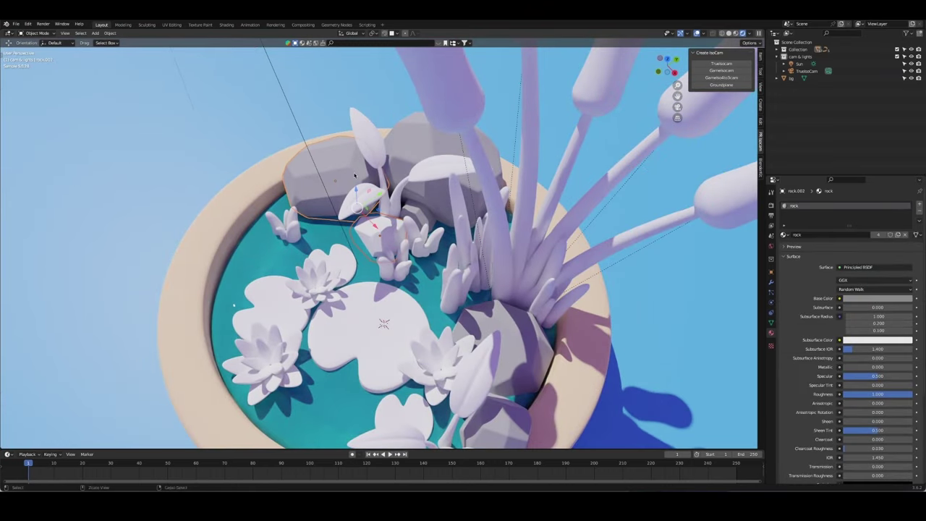
{"action": "key", "text": "ctrl+l"}
{"action": "left_click", "coordinate": [354, 175]}
{"action": "left_click", "coordinate": [195, 165]}
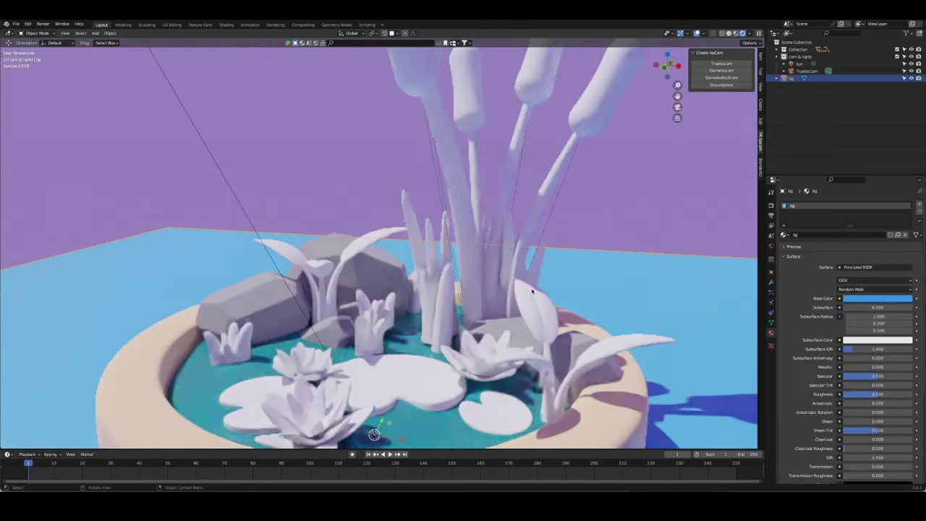
Step: Give rock.003 and another small rock their own single-user material copies, then save
{"action": "middle_click_drag", "start_coordinate": [532, 291], "coordinate": [532, 318]}
{"action": "scroll", "coordinate": [532, 291], "scroll_direction": "down", "scroll_amount": 6}
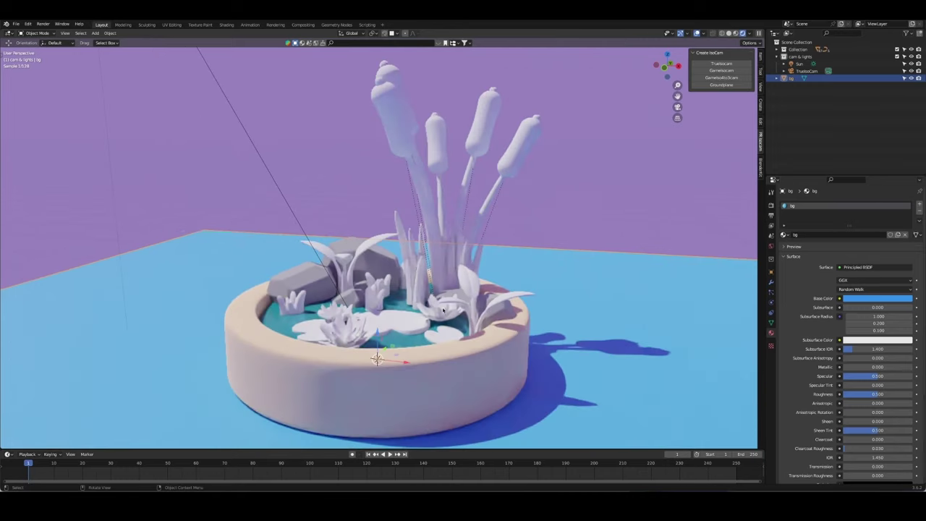
{"action": "middle_click_drag", "start_coordinate": [378, 331], "coordinate": [405, 333]}
{"action": "left_click", "coordinate": [376, 230]}
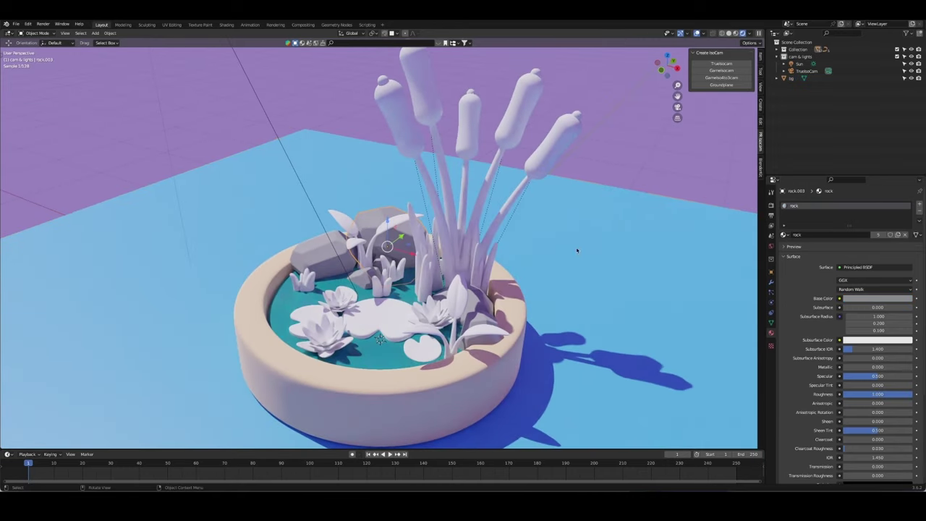
{"action": "left_click", "coordinate": [897, 235]}
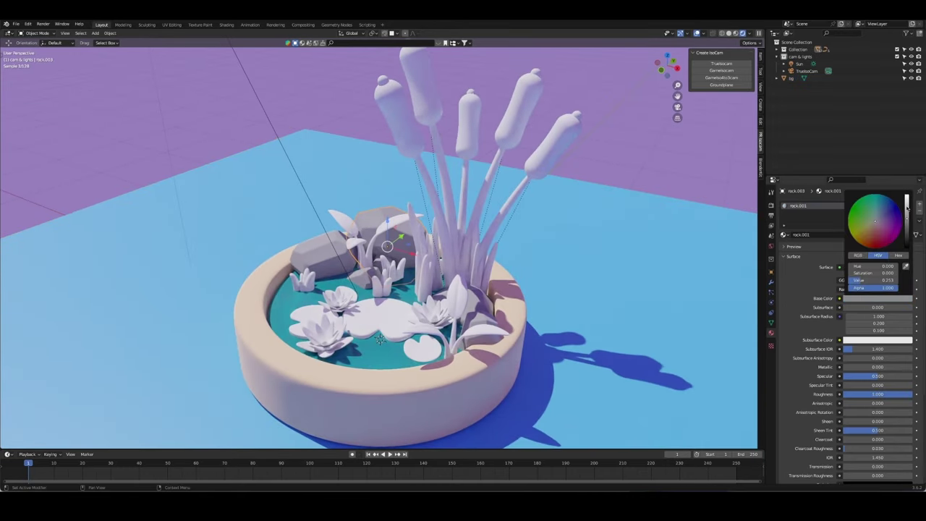
{"action": "left_click", "coordinate": [492, 348]}
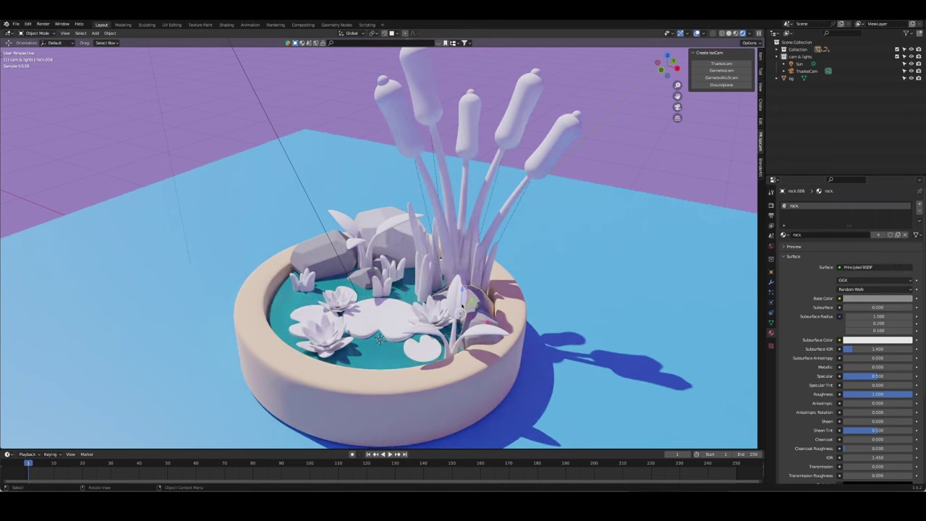
{"action": "left_click", "coordinate": [365, 278]}
{"action": "left_click", "coordinate": [897, 235]}
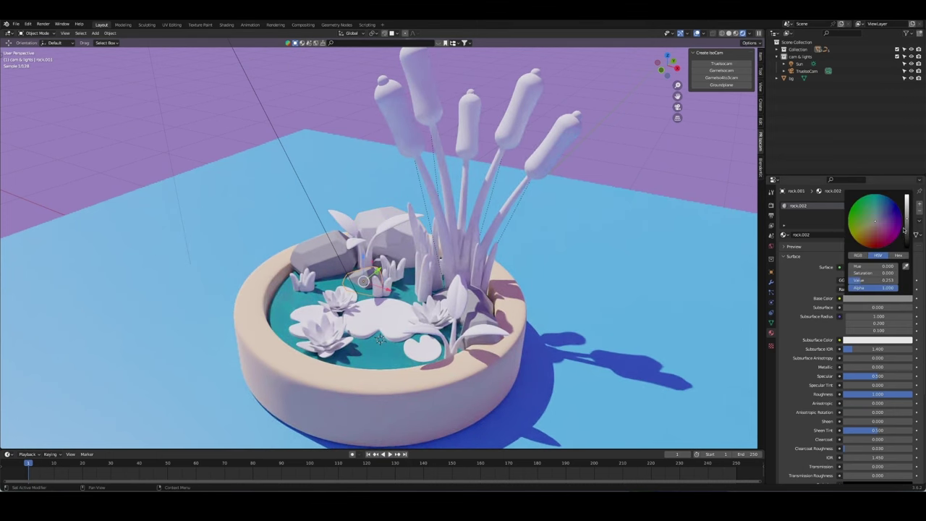
{"action": "left_click", "coordinate": [344, 142]}
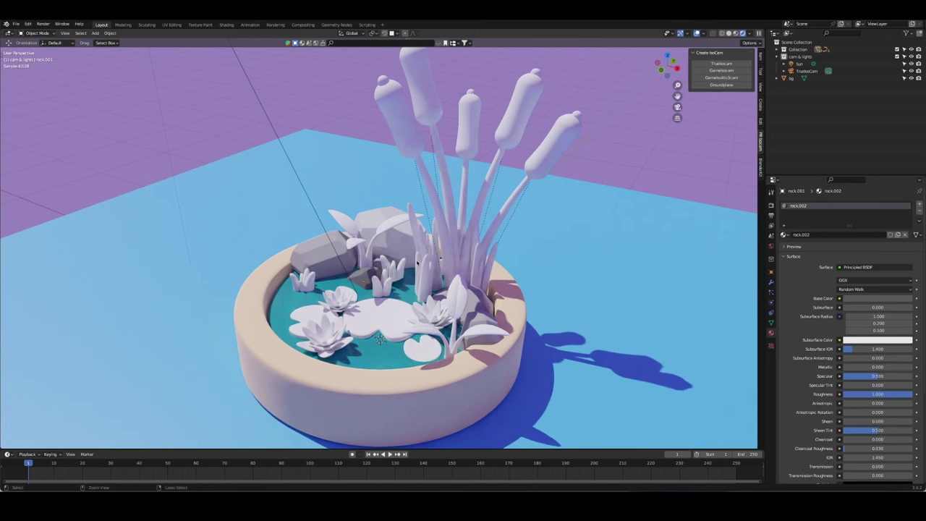
{"action": "key", "text": "ctrl+s"}
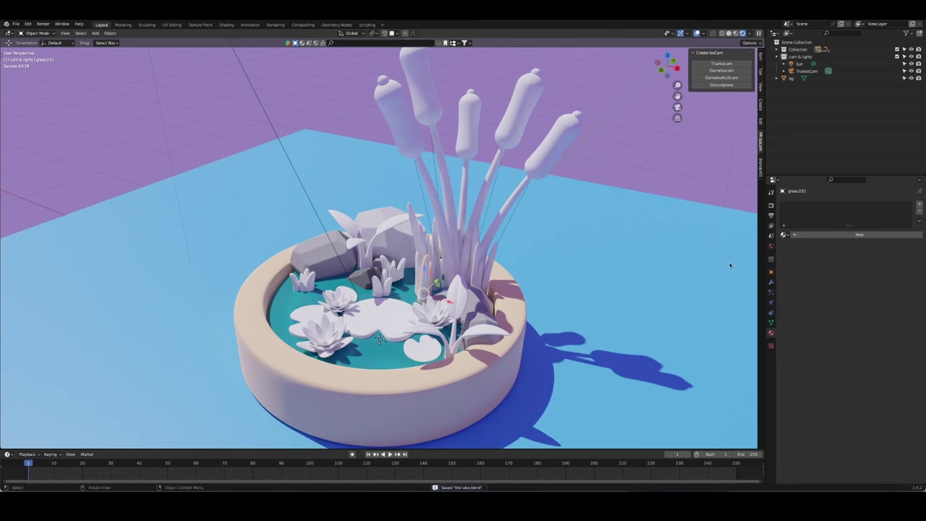
Step: Give the grass's green material a new green base colour and Roughness 1.0
{"action": "left_click", "coordinate": [434, 282]}
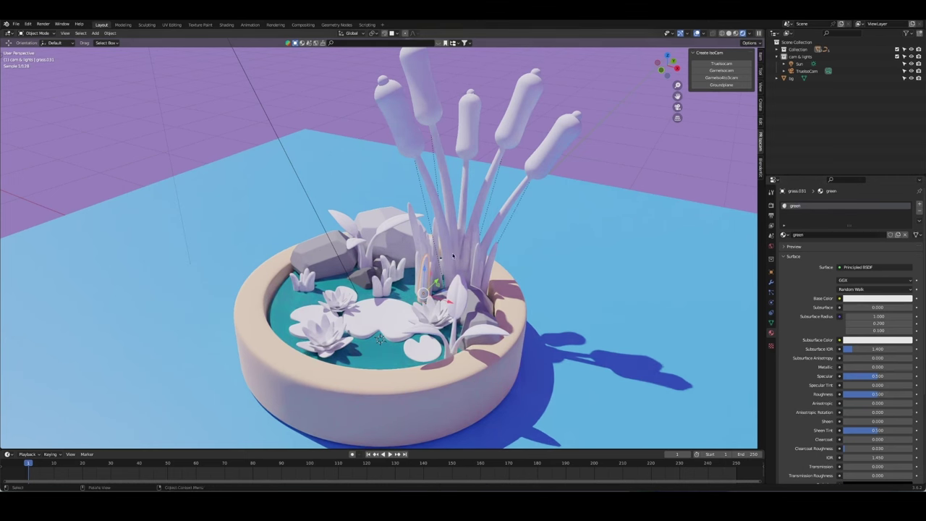
{"action": "left_click", "coordinate": [876, 298]}
{"action": "left_click", "coordinate": [862, 216]}
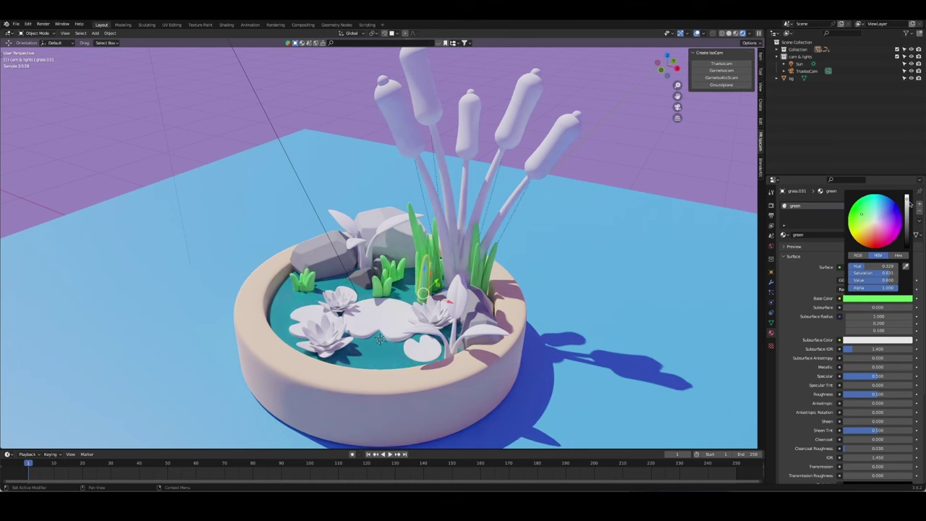
{"action": "left_click", "coordinate": [860, 216]}
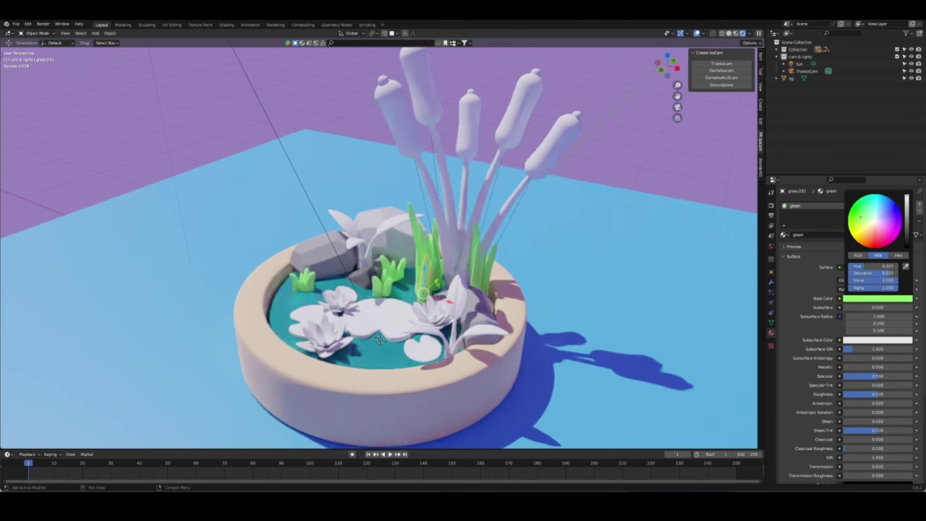
{"action": "left_click_drag", "start_coordinate": [879, 394], "coordinate": [909, 396]}
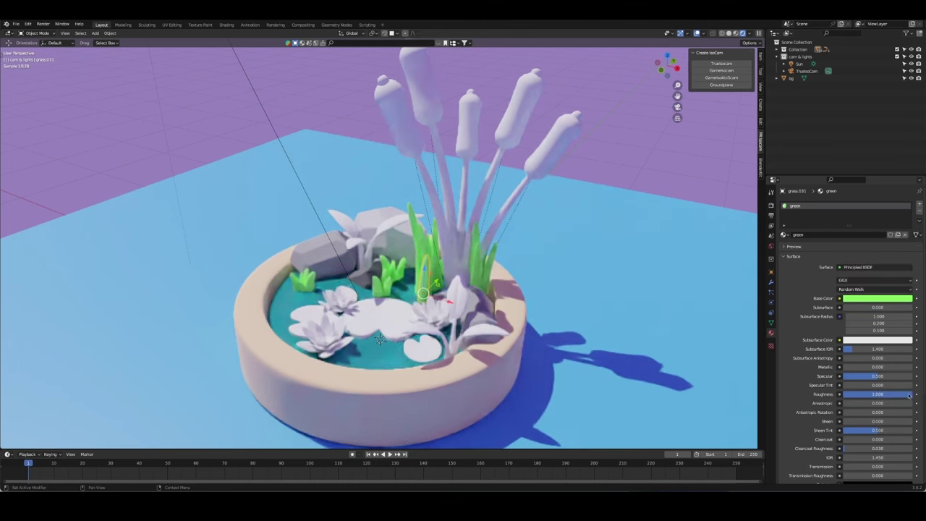
{"action": "left_click", "coordinate": [877, 298]}
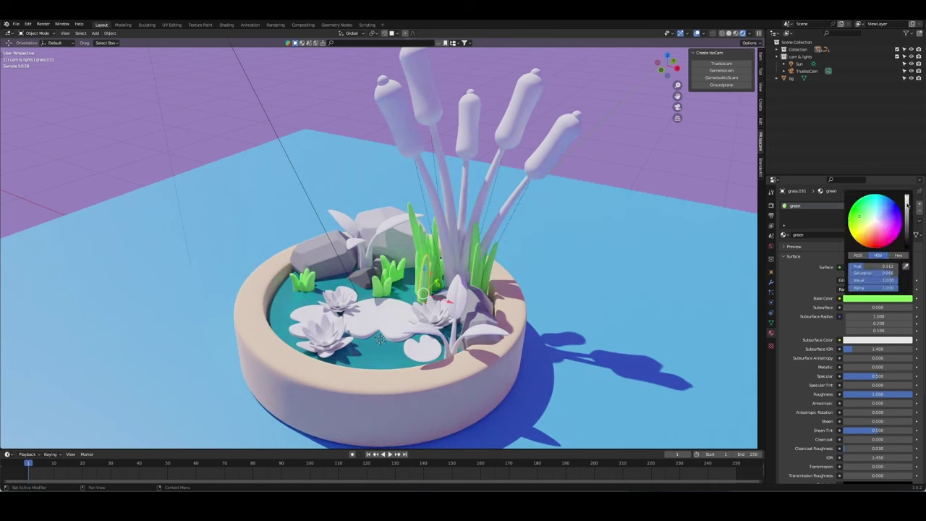
{"action": "left_click", "coordinate": [864, 216]}
{"action": "left_click_drag", "start_coordinate": [863, 215], "coordinate": [864, 213]}
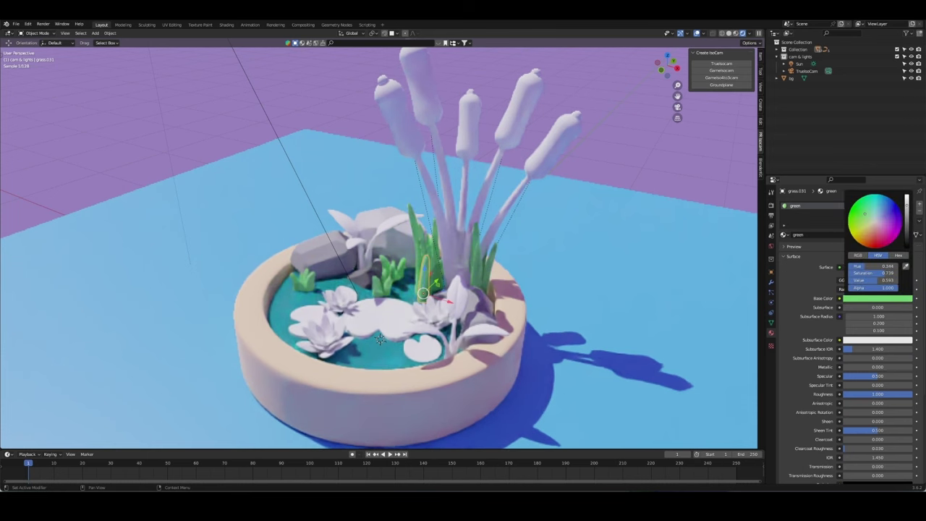
Step: Link the green material to the cattail stem and the white pond-side leaves
{"action": "left_click", "coordinate": [437, 208]}
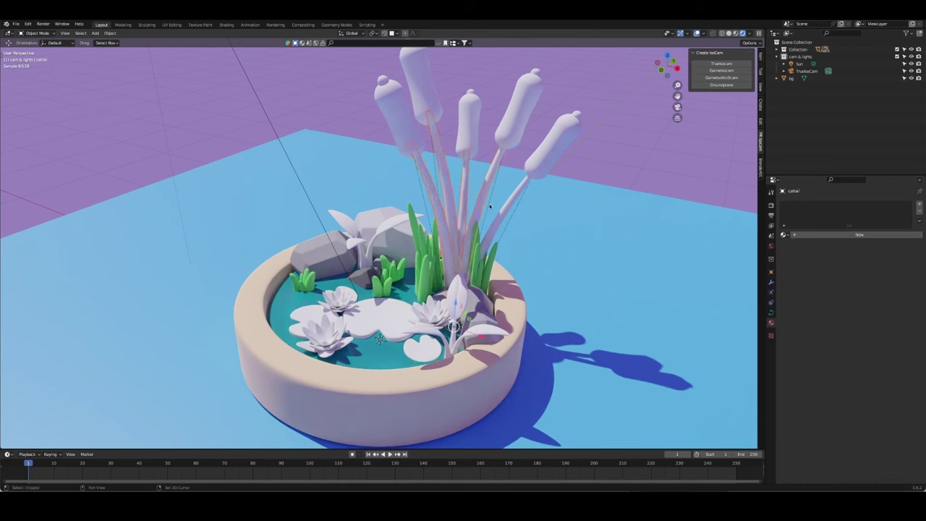
{"action": "left_click", "coordinate": [479, 253], "text": "shift"}
{"action": "key", "text": "ctrl+l"}
{"action": "left_click", "coordinate": [475, 241]}
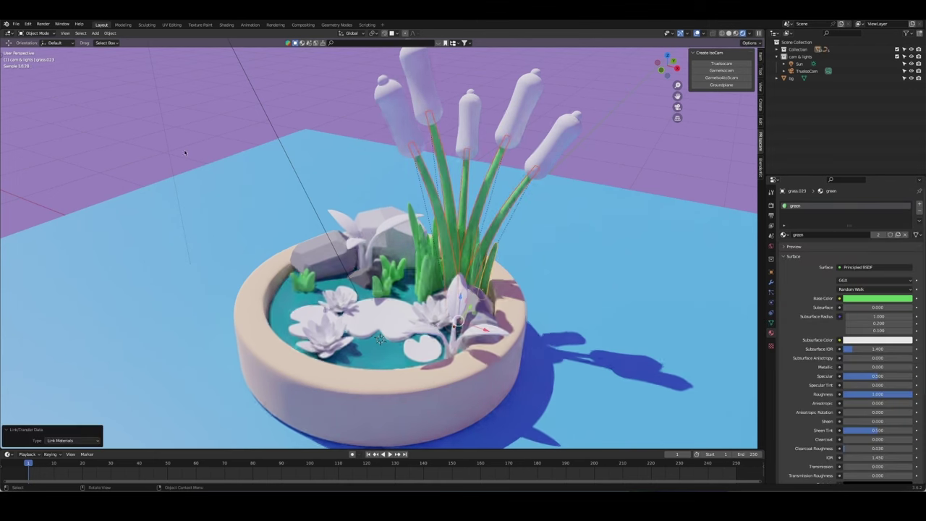
{"action": "middle_click_drag", "start_coordinate": [184, 153], "coordinate": [433, 220]}
{"action": "left_click", "coordinate": [434, 221]}
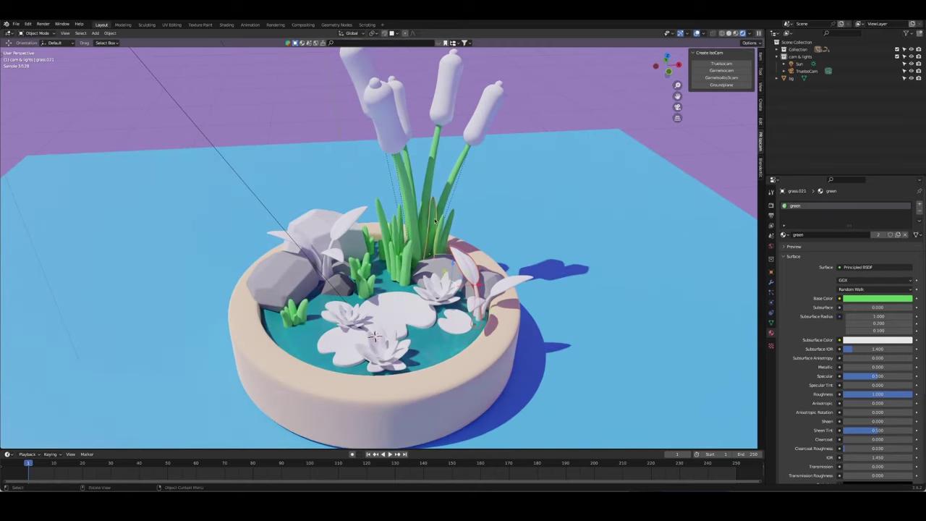
{"action": "key", "text": "ctrl+l"}
{"action": "left_click", "coordinate": [436, 221]}
{"action": "left_click", "coordinate": [477, 322]}
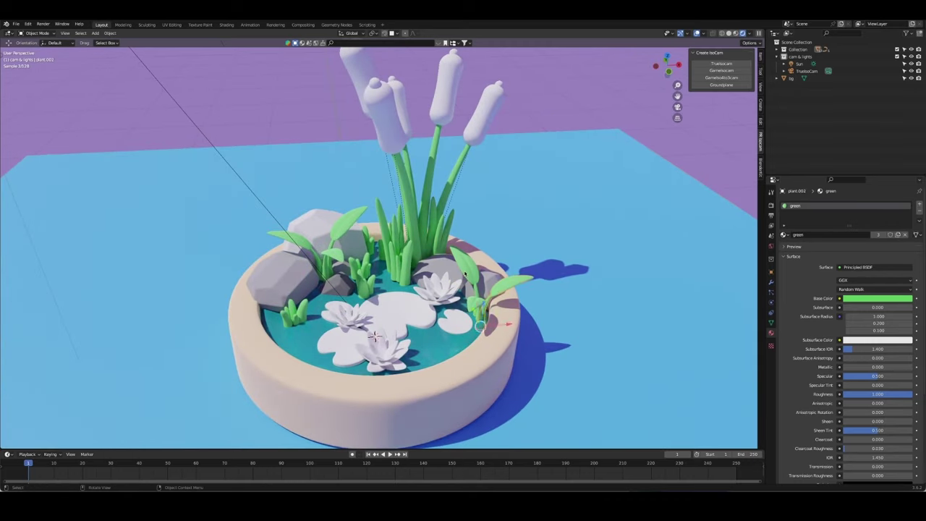
Step: Make the leaves' material a single-user green.001 copy in a darker green, and save
{"action": "left_click", "coordinate": [898, 235]}
{"action": "left_click", "coordinate": [877, 298]}
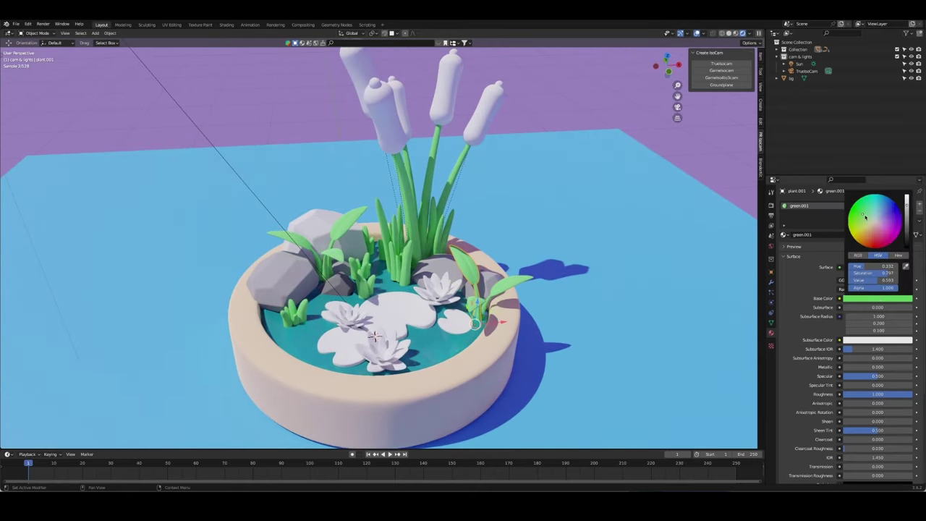
{"action": "left_click_drag", "start_coordinate": [864, 216], "coordinate": [905, 231]}
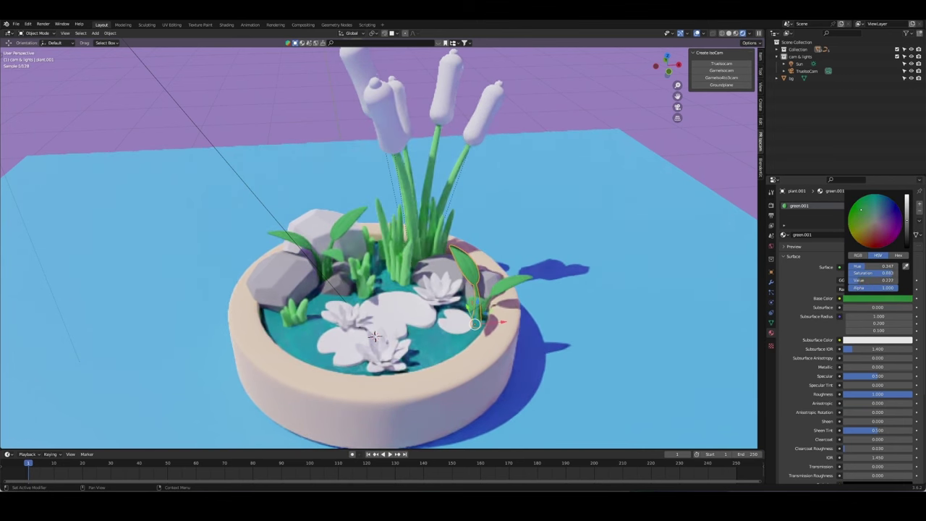
{"action": "middle_click_drag", "start_coordinate": [630, 181], "coordinate": [585, 201]}
{"action": "key", "text": "ctrl+s"}
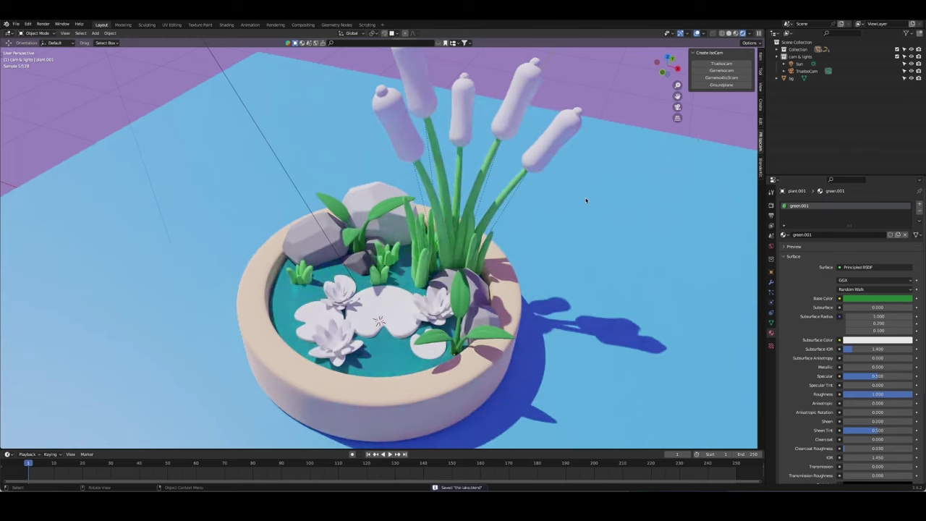
{"action": "key", "text": "KP_0"}
{"action": "scroll", "coordinate": [473, 207], "scroll_direction": "down", "scroll_amount": 2}
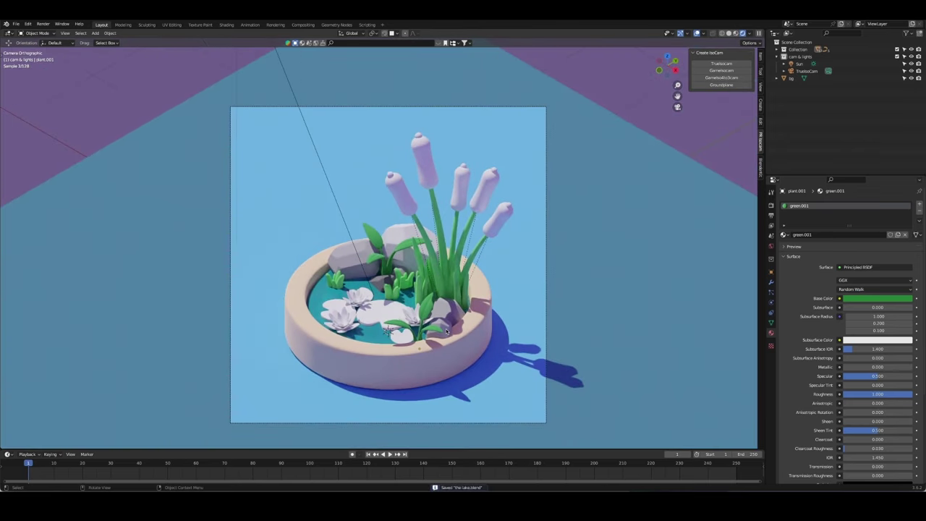
{"action": "left_click", "coordinate": [374, 244]}
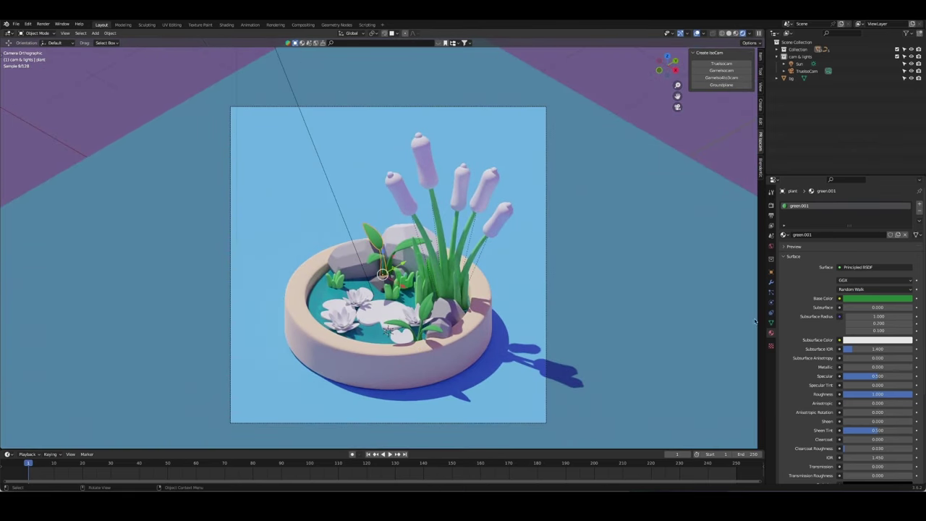
{"action": "left_click", "coordinate": [865, 299]}
Step: Add a new material named 'brown' to the left cattail with a dark brown base colour
{"action": "left_click", "coordinate": [514, 344]}
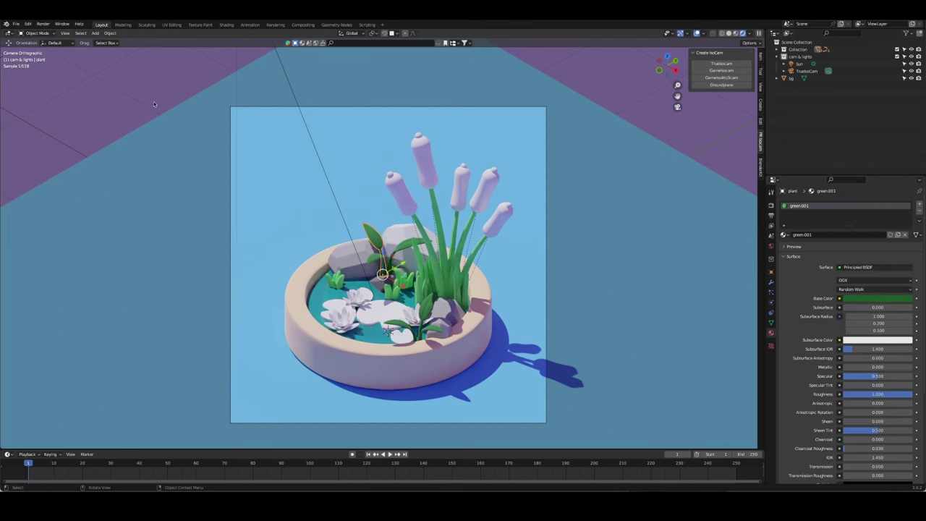
{"action": "left_click", "coordinate": [420, 241]}
{"action": "left_click", "coordinate": [846, 235]}
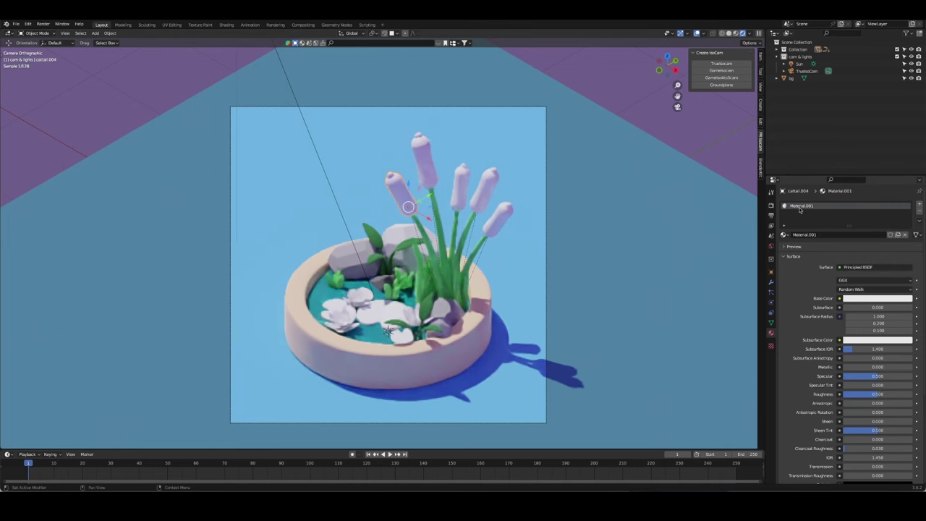
{"action": "double_click", "coordinate": [796, 206]}
{"action": "type", "text": "brown"}
{"action": "key", "text": "Return"}
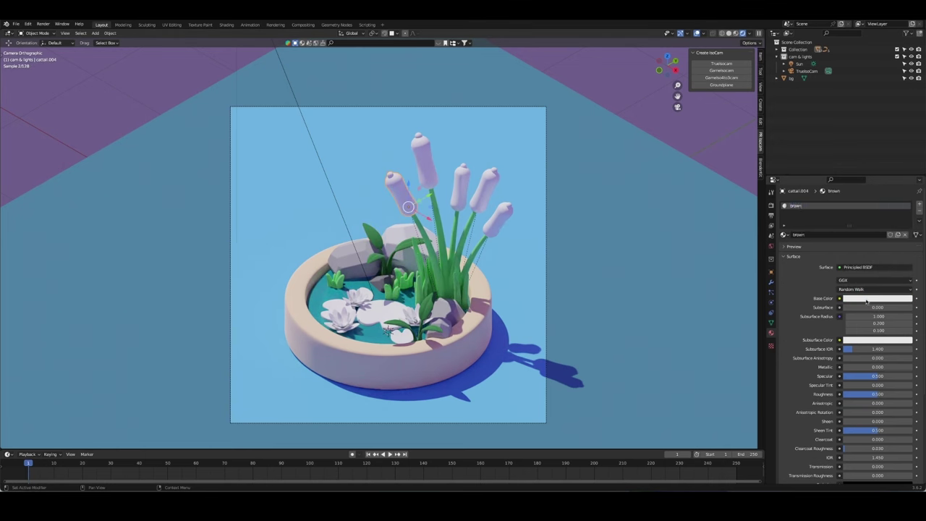
{"action": "left_click", "coordinate": [877, 298]}
{"action": "left_click_drag", "start_coordinate": [906, 200], "coordinate": [906, 231]}
{"action": "left_click", "coordinate": [870, 233]}
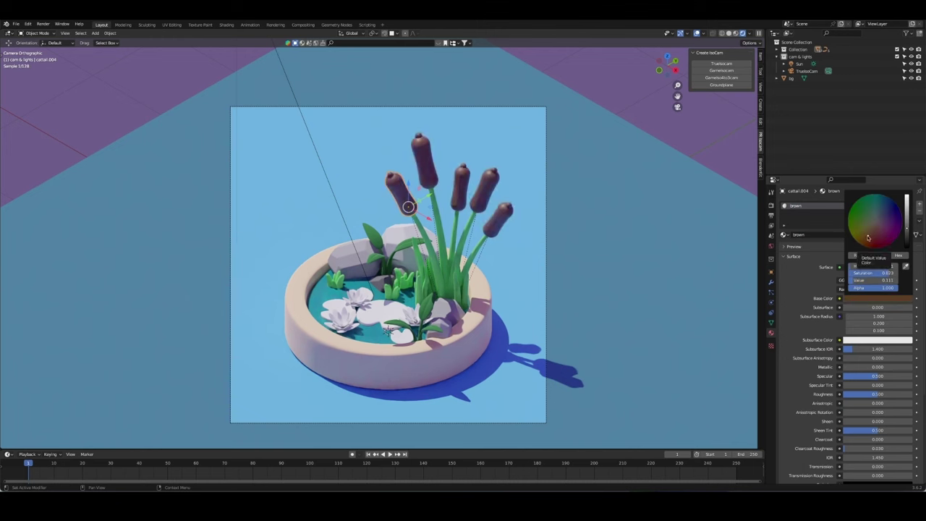
Step: Set the brown material's Roughness to 1.0 and save
{"action": "scroll", "coordinate": [871, 234], "scroll_direction": "up", "scroll_amount": 2}
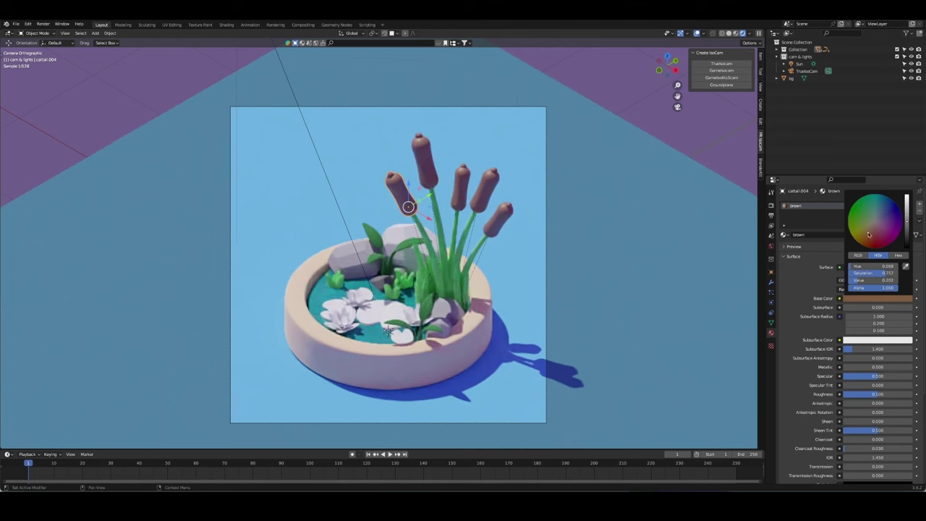
{"action": "left_click", "coordinate": [501, 211]}
{"action": "left_click_drag", "start_coordinate": [871, 393], "coordinate": [913, 393]}
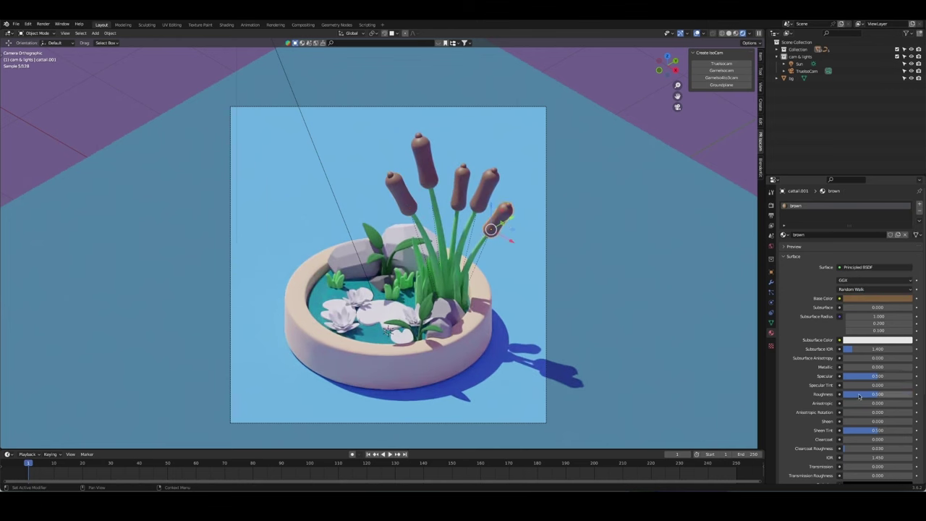
{"action": "key", "text": "alt+a"}
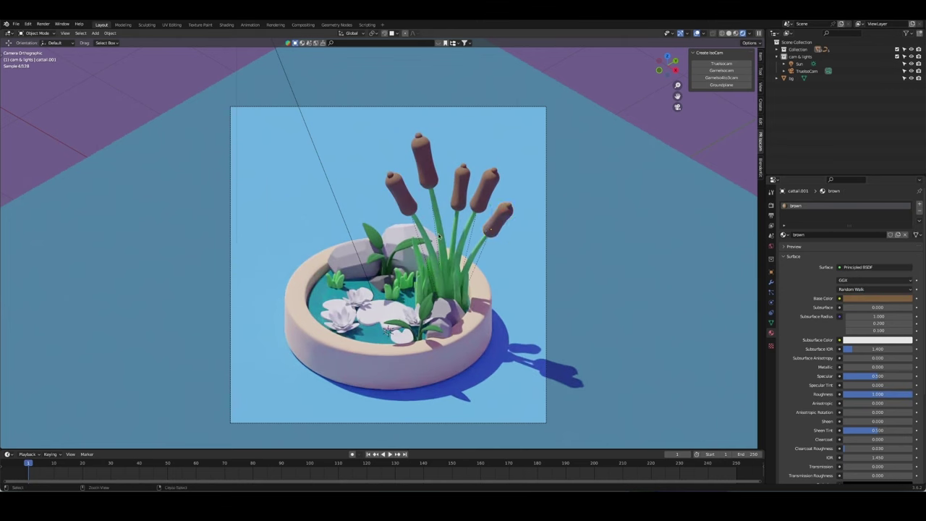
{"action": "key", "text": "ctrl+s"}
Step: Add a second cattail material slot holding brown.001, a pale peach copy of brown
{"action": "left_click", "coordinate": [399, 190]}
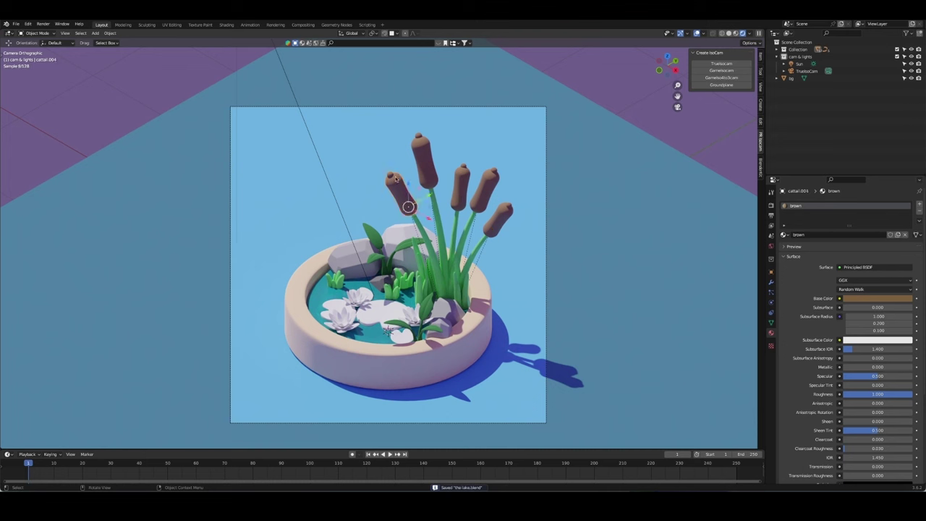
{"action": "left_click", "coordinate": [918, 206]}
{"action": "left_click", "coordinate": [784, 246]}
{"action": "left_click", "coordinate": [803, 260]}
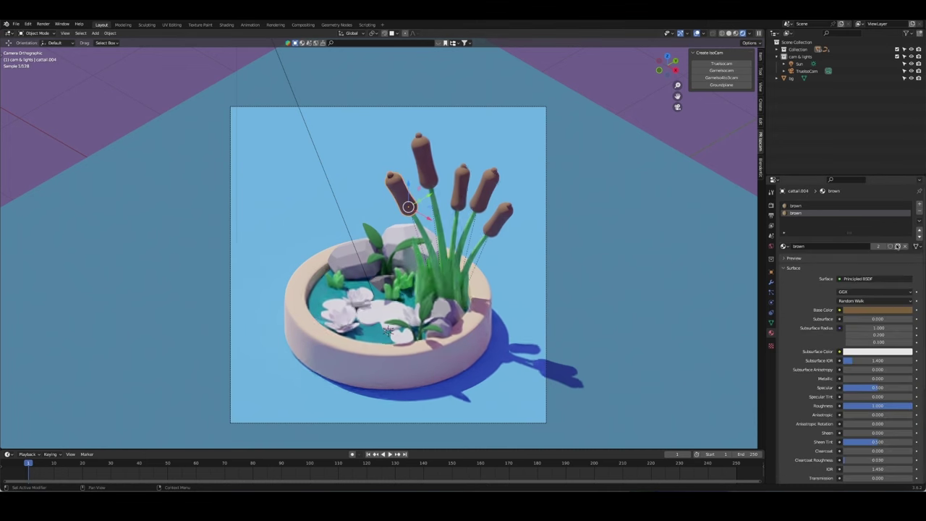
{"action": "left_click", "coordinate": [877, 247]}
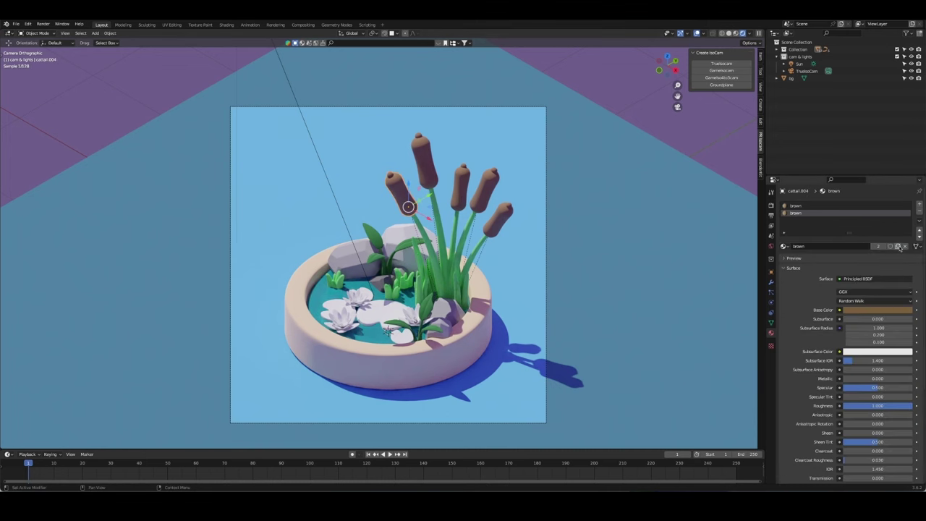
{"action": "left_click", "coordinate": [876, 309]}
{"action": "left_click_drag", "start_coordinate": [906, 245], "coordinate": [906, 212]}
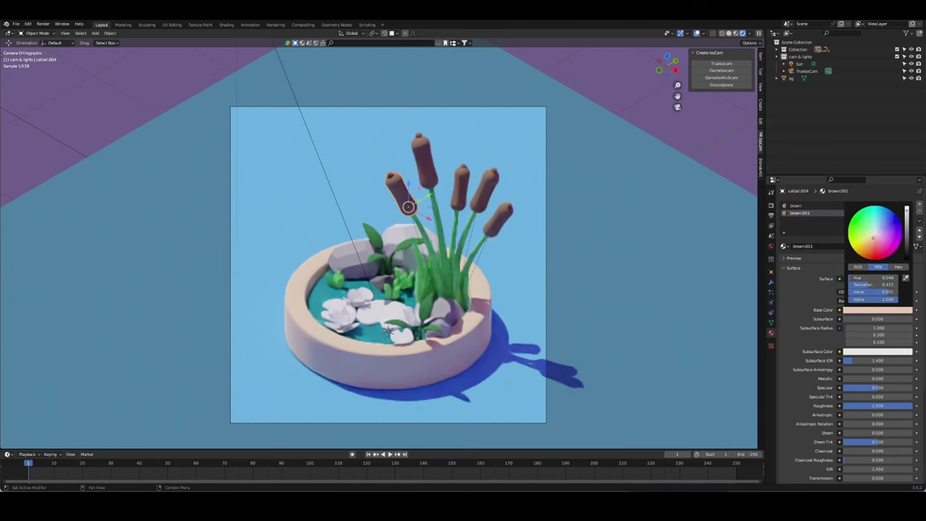
{"action": "scroll", "coordinate": [389, 330], "scroll_direction": "up", "scroll_amount": 4}
Step: Assign brown.001 to the cattail head tips in Edit Mode, tint it pinkish, and save
{"action": "key", "text": "Tab"}
{"action": "key", "text": "ctrl+l"}
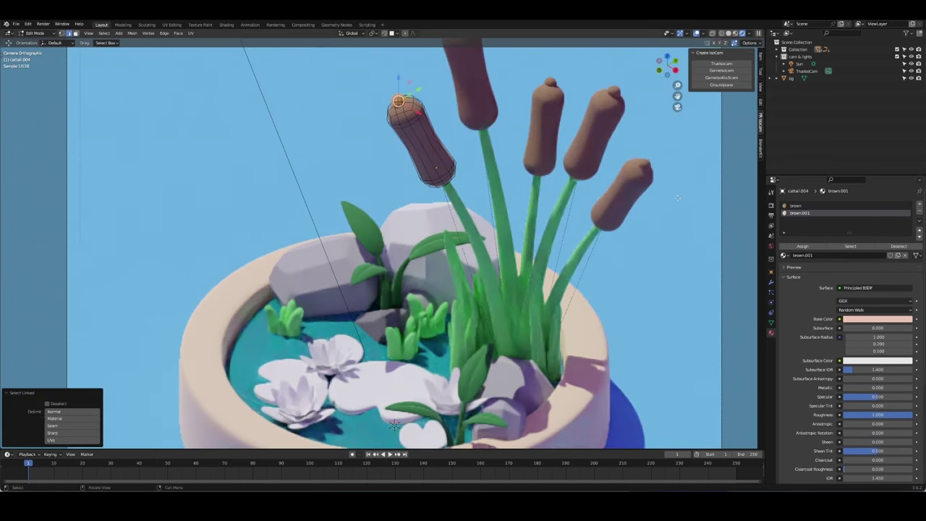
{"action": "left_click", "coordinate": [802, 246]}
{"action": "left_click", "coordinate": [876, 318]}
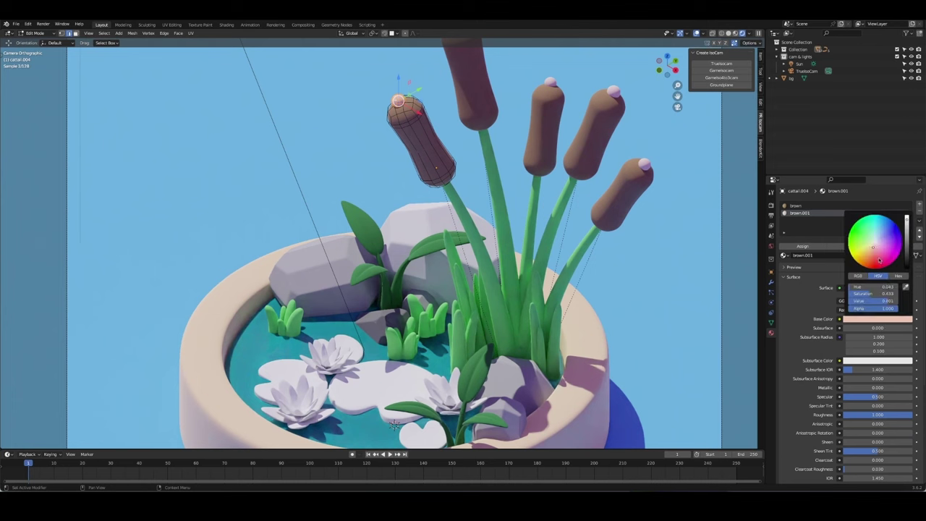
{"action": "left_click_drag", "start_coordinate": [879, 260], "coordinate": [871, 255]}
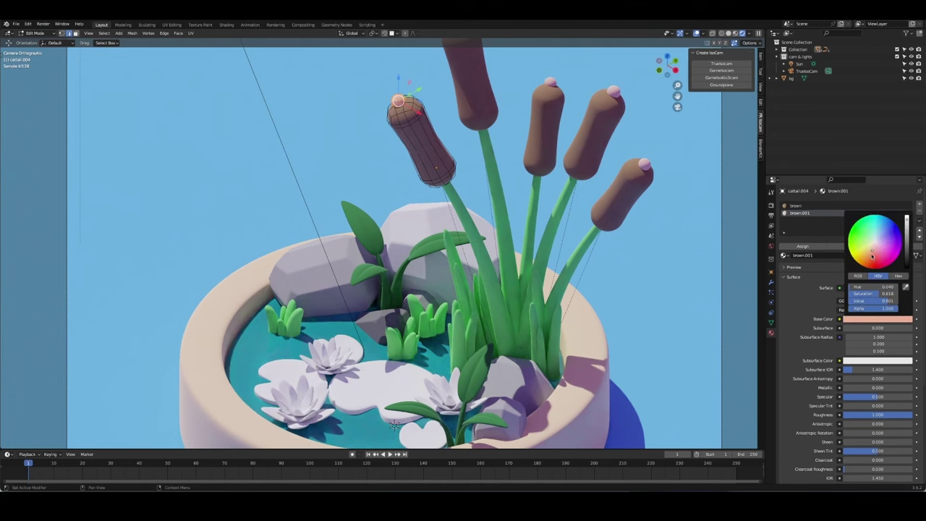
{"action": "scroll", "coordinate": [871, 254], "scroll_direction": "down", "scroll_amount": 2}
{"action": "scroll", "coordinate": [871, 254], "scroll_direction": "down", "scroll_amount": 2}
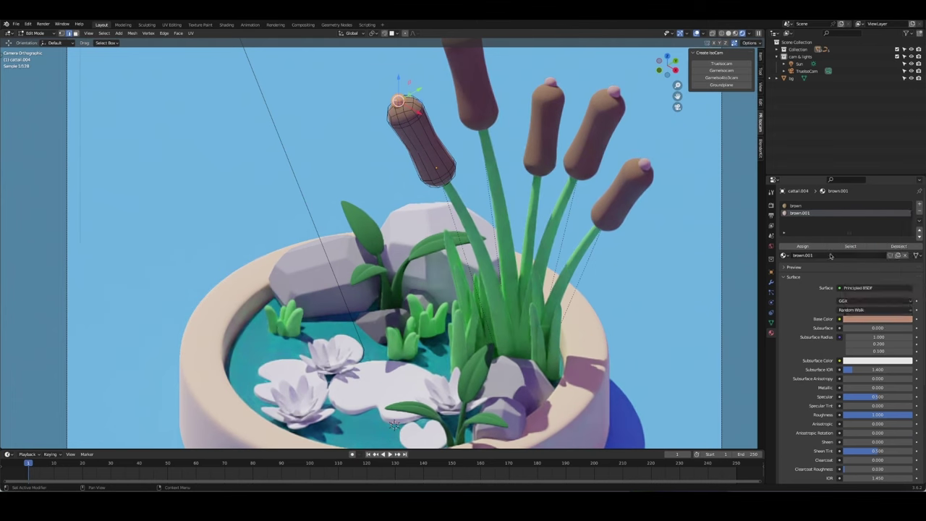
{"action": "left_click", "coordinate": [877, 318]}
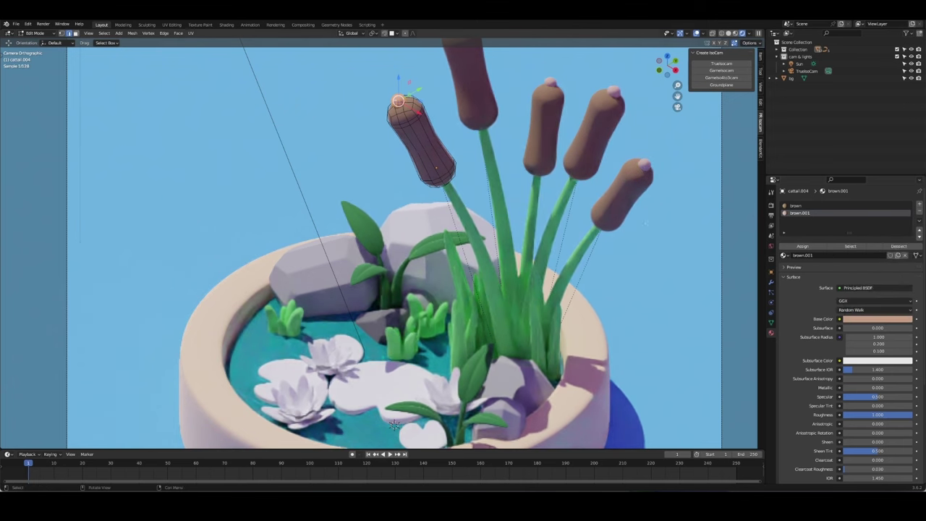
{"action": "key", "text": "Tab"}
{"action": "scroll", "coordinate": [575, 258], "scroll_direction": "down", "scroll_amount": 4}
{"action": "left_click", "coordinate": [575, 259]}
{"action": "key", "text": "ctrl+s"}
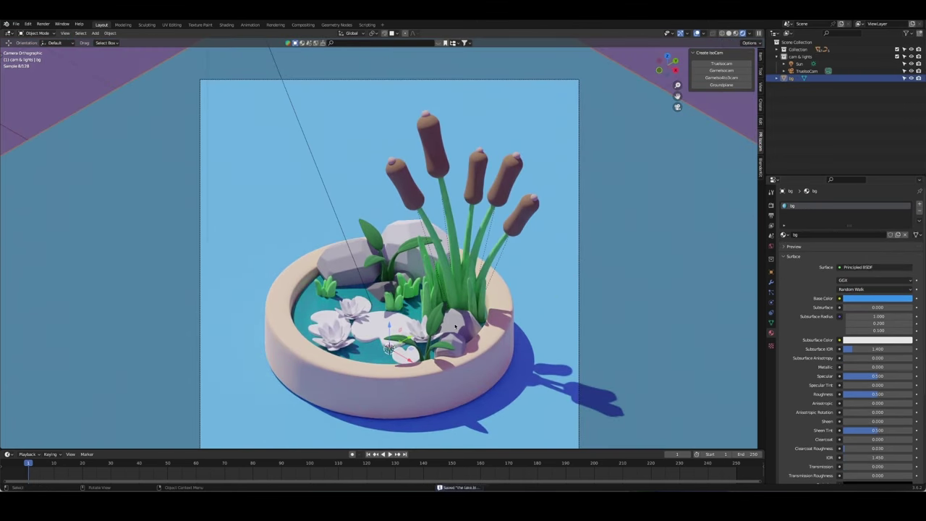
Step: Check the base colour of the pond-side leaf plant
{"action": "left_click", "coordinate": [365, 303]}
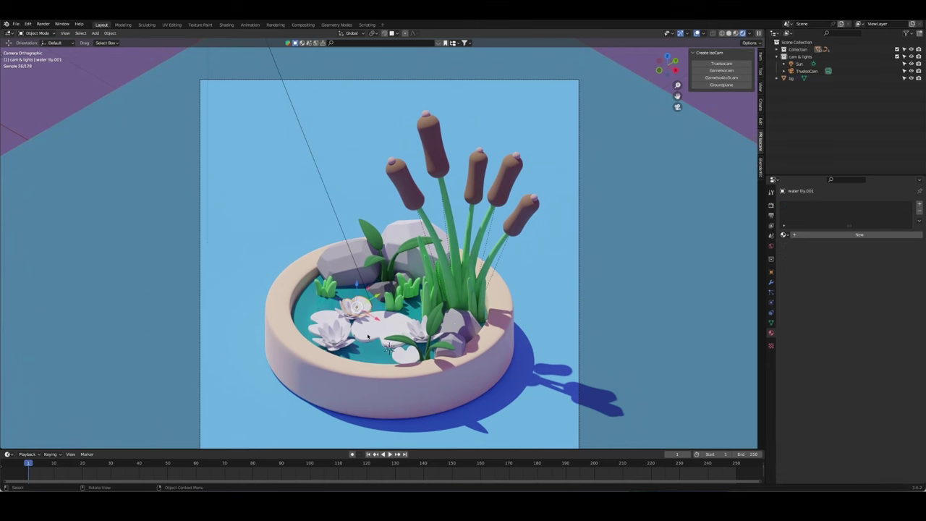
{"action": "left_click", "coordinate": [379, 268]}
{"action": "scroll", "coordinate": [379, 269], "scroll_direction": "up", "scroll_amount": 3}
{"action": "left_click", "coordinate": [877, 298]}
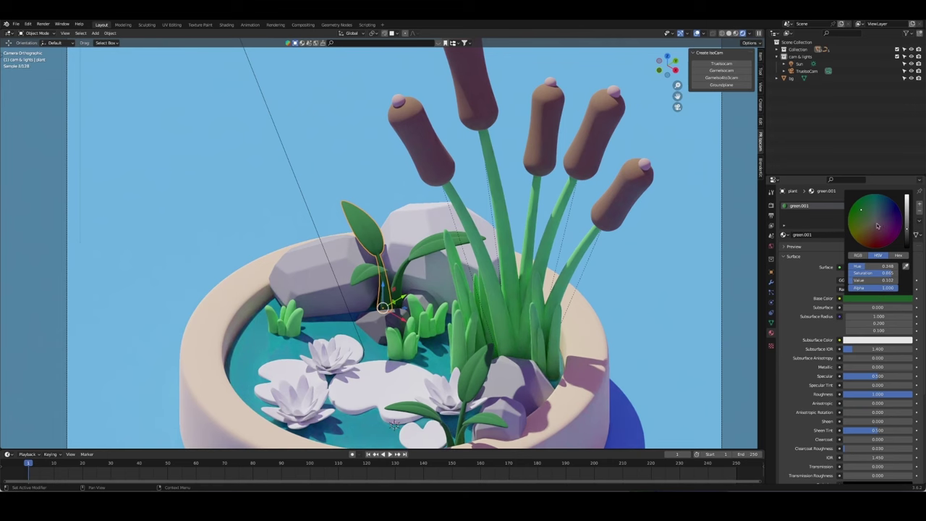
{"action": "left_click", "coordinate": [357, 174]}
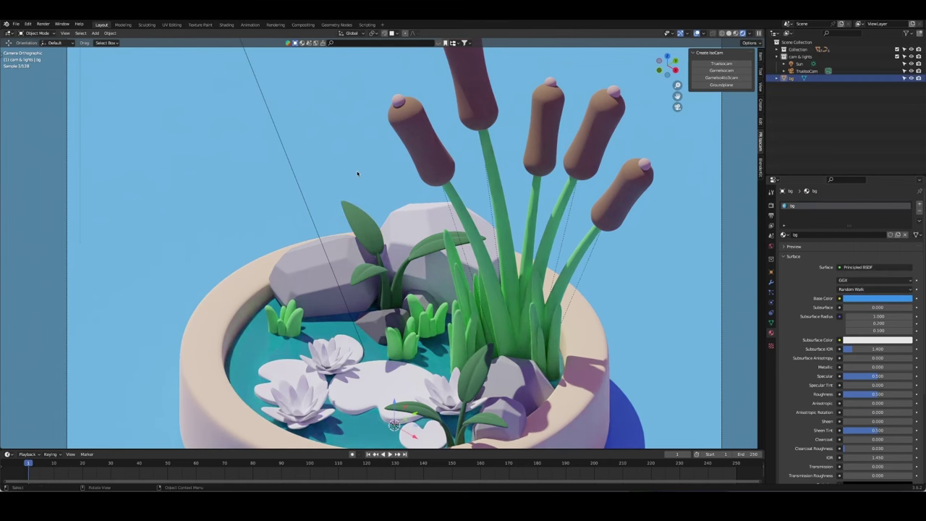
{"action": "scroll", "coordinate": [490, 335], "scroll_direction": "down", "scroll_amount": 3}
Step: Link the grass material to the lily pads as an independent copy with a darker, richer green
{"action": "left_click", "coordinate": [448, 297], "text": "shift"}
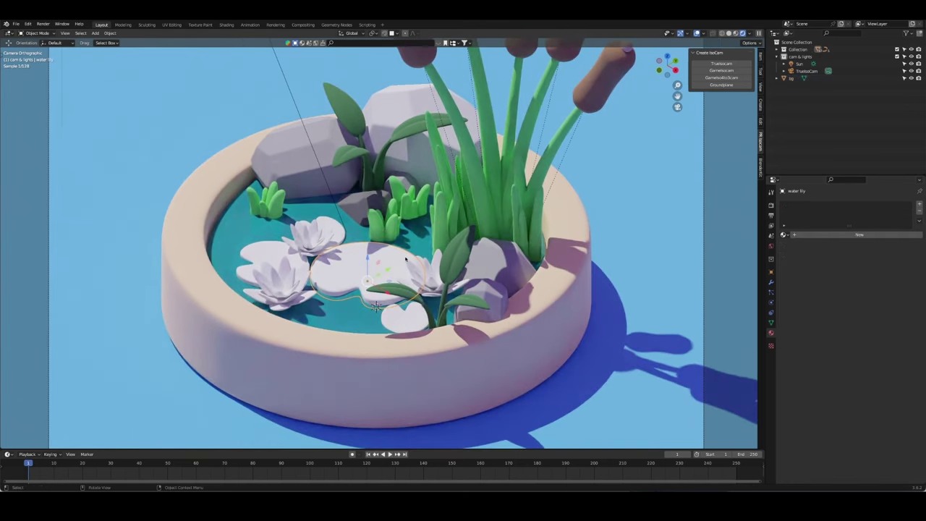
{"action": "key", "text": "ctrl+l"}
{"action": "left_click", "coordinate": [382, 229]}
{"action": "left_click", "coordinate": [147, 243]}
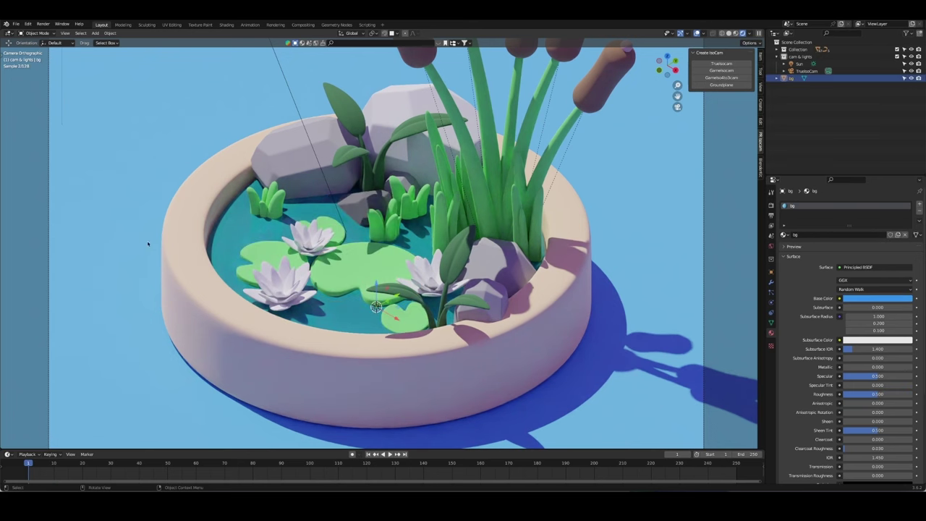
{"action": "left_click", "coordinate": [363, 262]}
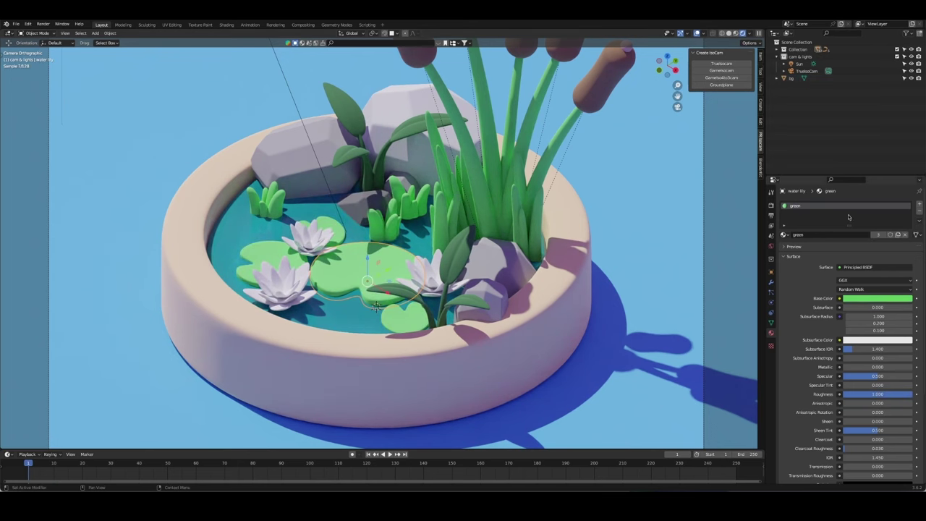
{"action": "left_click", "coordinate": [897, 234]}
{"action": "left_click", "coordinate": [877, 298]}
{"action": "left_click_drag", "start_coordinate": [863, 215], "coordinate": [859, 210]}
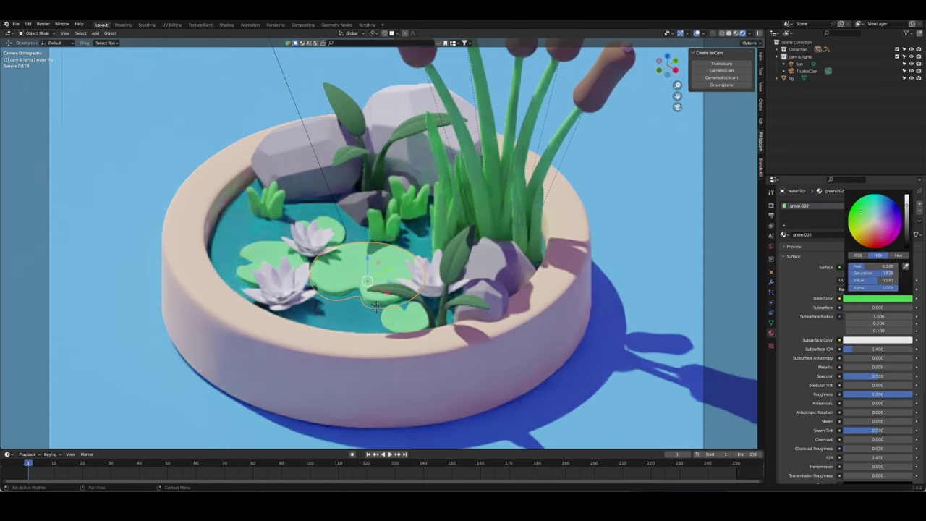
{"action": "left_click_drag", "start_coordinate": [919, 209], "coordinate": [920, 214]}
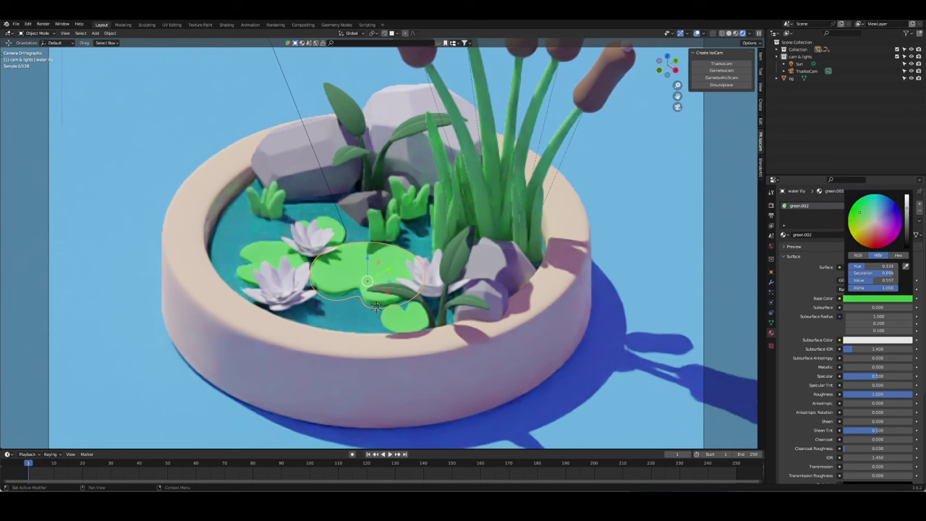
{"action": "left_click", "coordinate": [876, 297]}
{"action": "left_click", "coordinate": [859, 214]}
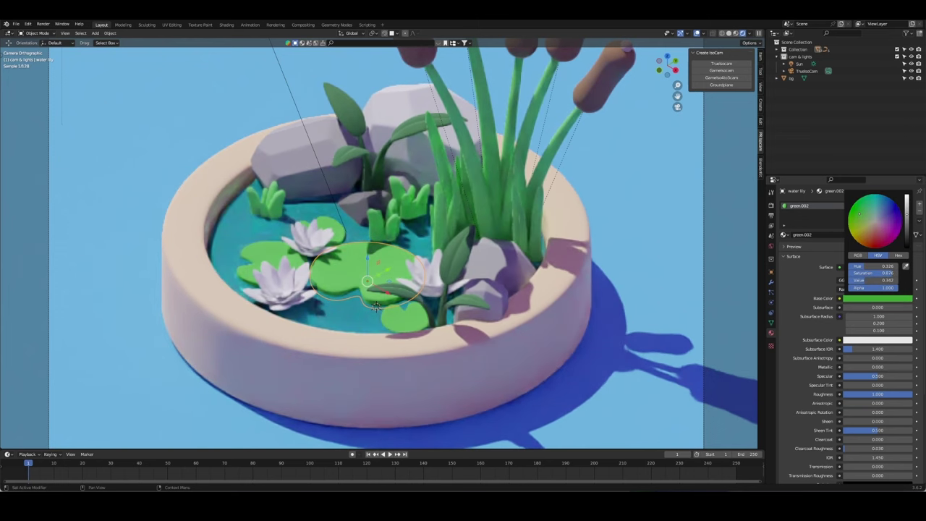
{"action": "left_click", "coordinate": [568, 375]}
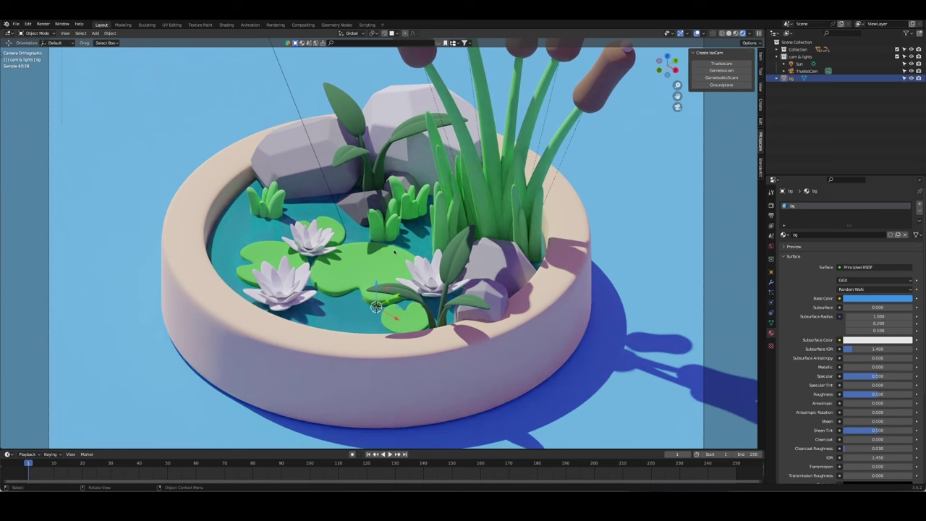
Step: Brighten the grass clump's green, lower its saturation, and save
{"action": "left_click", "coordinate": [374, 229]}
{"action": "left_click", "coordinate": [876, 298]}
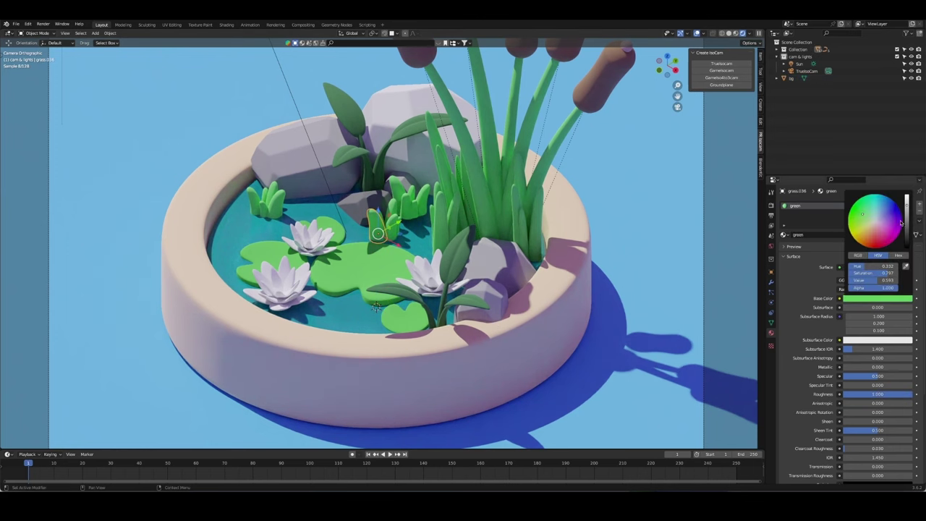
{"action": "left_click_drag", "start_coordinate": [875, 280], "coordinate": [896, 280]}
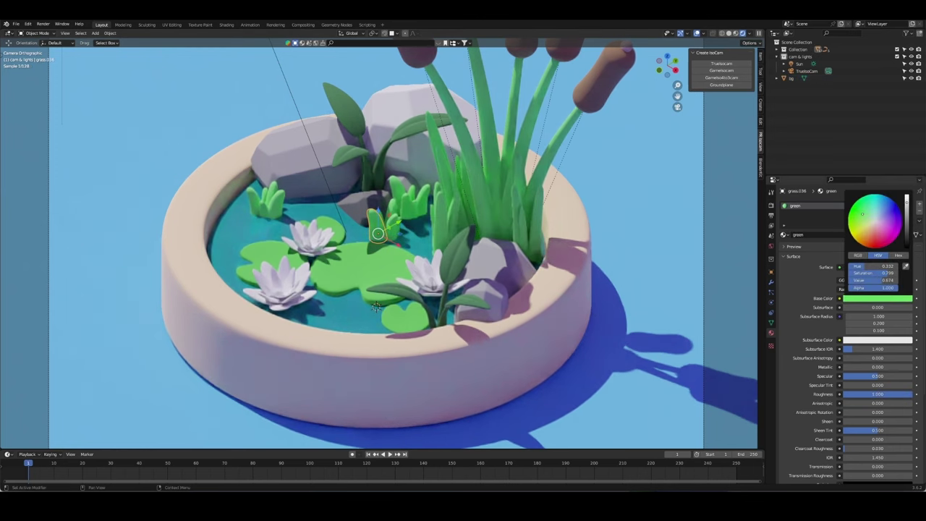
{"action": "scroll", "coordinate": [897, 214], "scroll_direction": "down", "scroll_amount": 3}
{"action": "scroll", "coordinate": [897, 214], "scroll_direction": "up", "scroll_amount": 2}
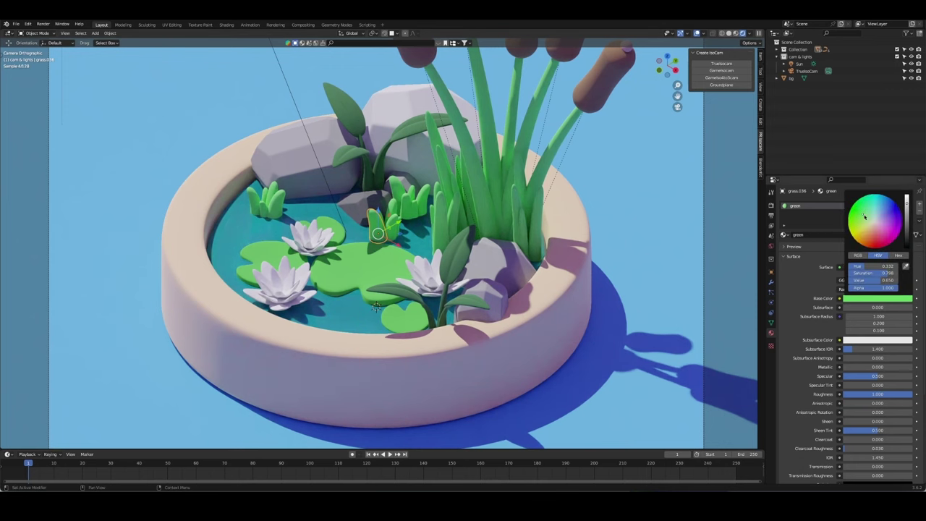
{"action": "left_click", "coordinate": [864, 216]}
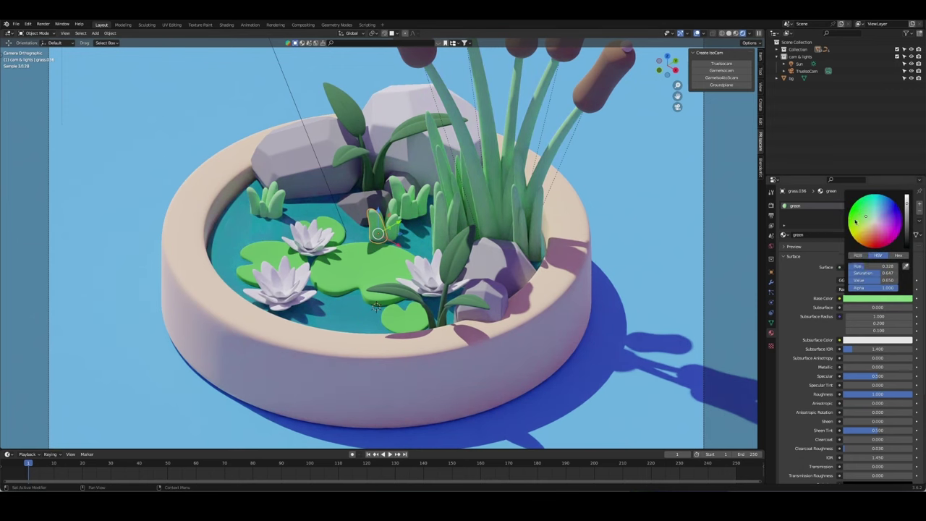
{"action": "left_click", "coordinate": [674, 220]}
{"action": "key", "text": "ctrl+s"}
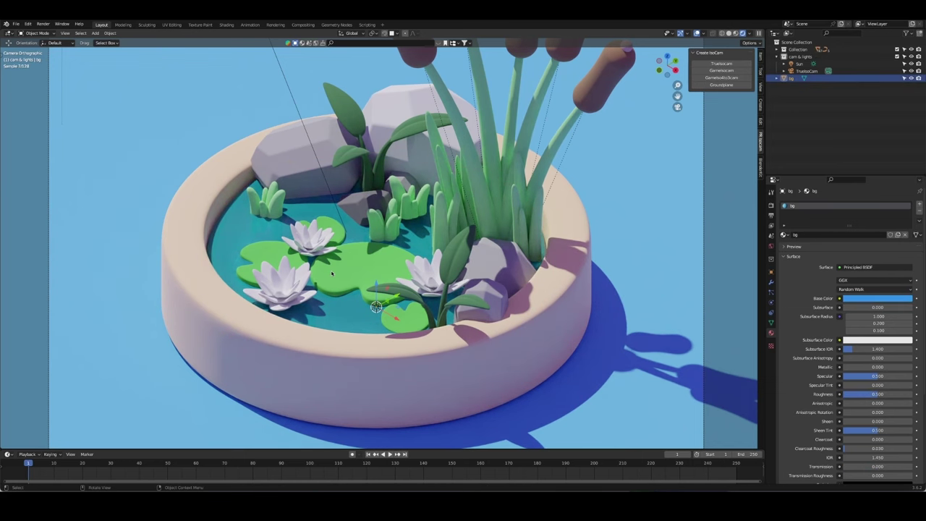
Step: In camera view, make the cattail stem green more saturated and save
{"action": "key", "text": "KP_0"}
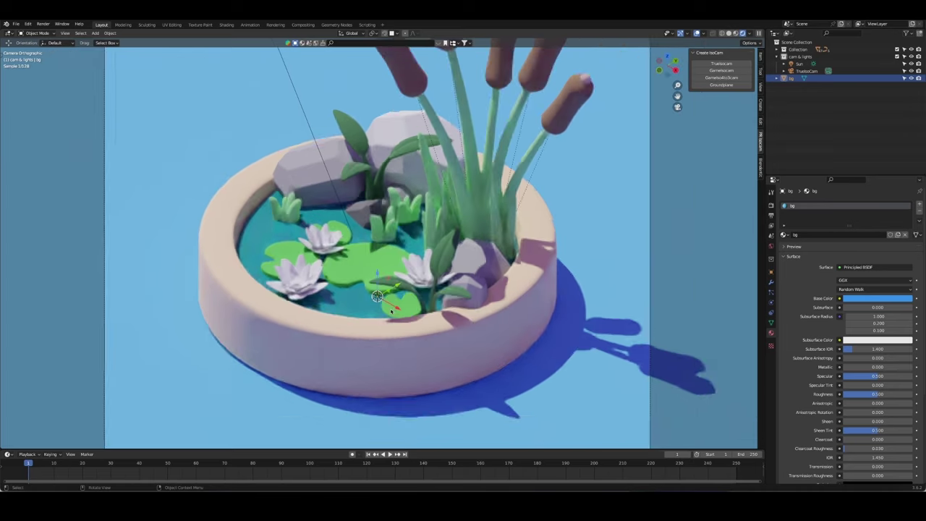
{"action": "left_click", "coordinate": [444, 156]}
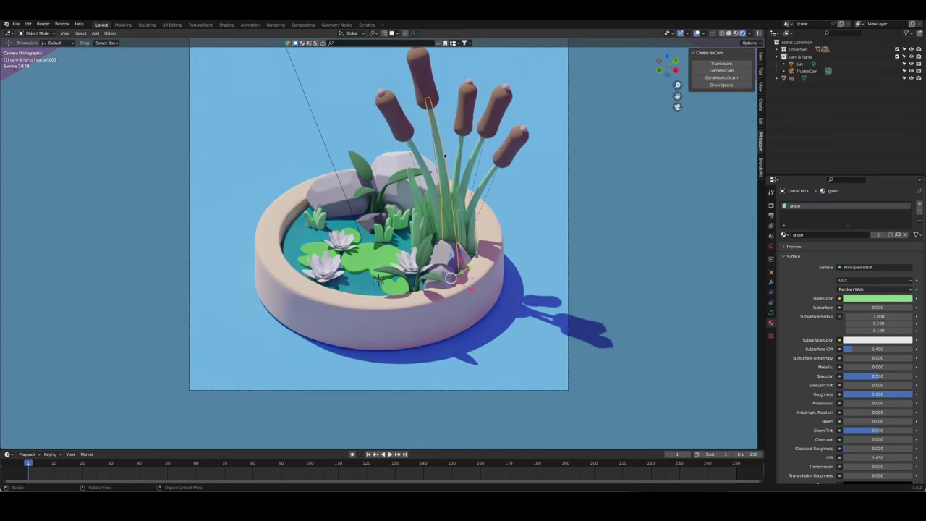
{"action": "left_click", "coordinate": [881, 298]}
{"action": "left_click_drag", "start_coordinate": [877, 273], "coordinate": [896, 272]}
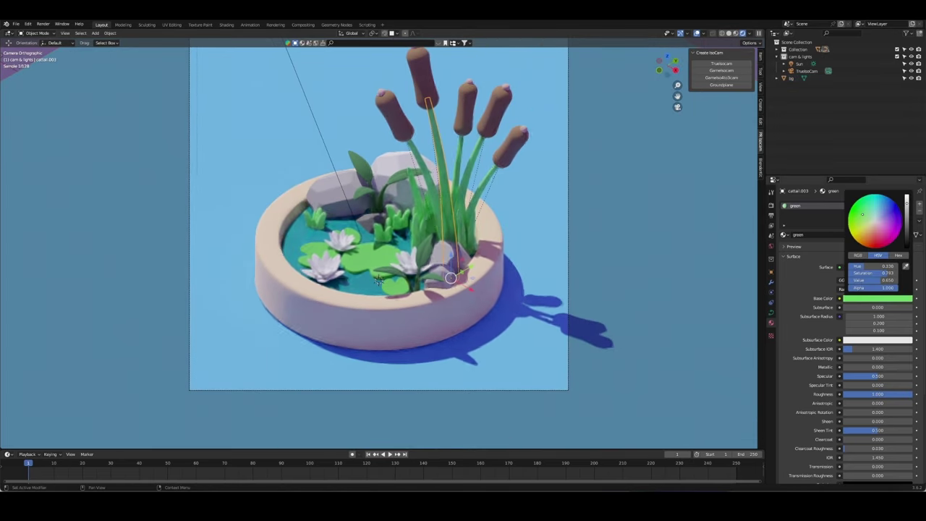
{"action": "left_click", "coordinate": [376, 281]}
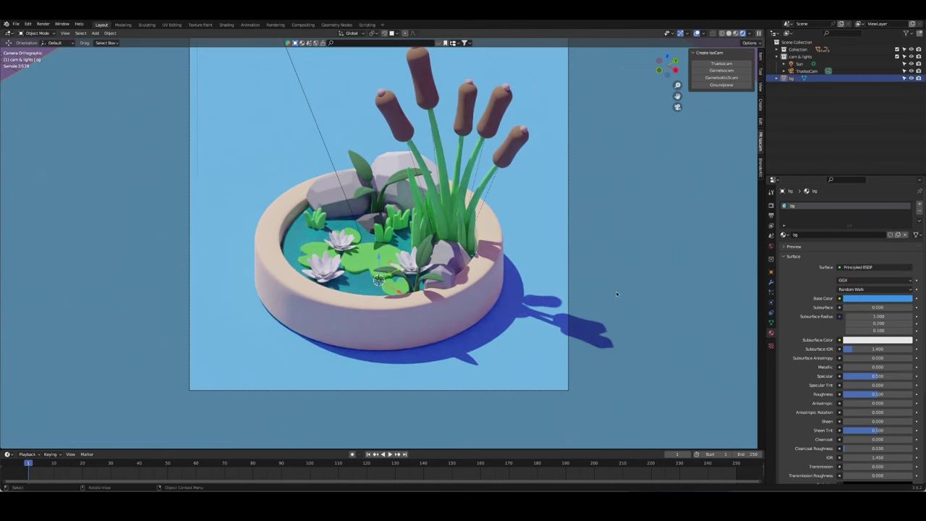
{"action": "key", "text": "ctrl+s"}
Step: Turn the cattail tips yellow, save, and zoom out to see the whole camera frame
{"action": "left_click", "coordinate": [525, 132]}
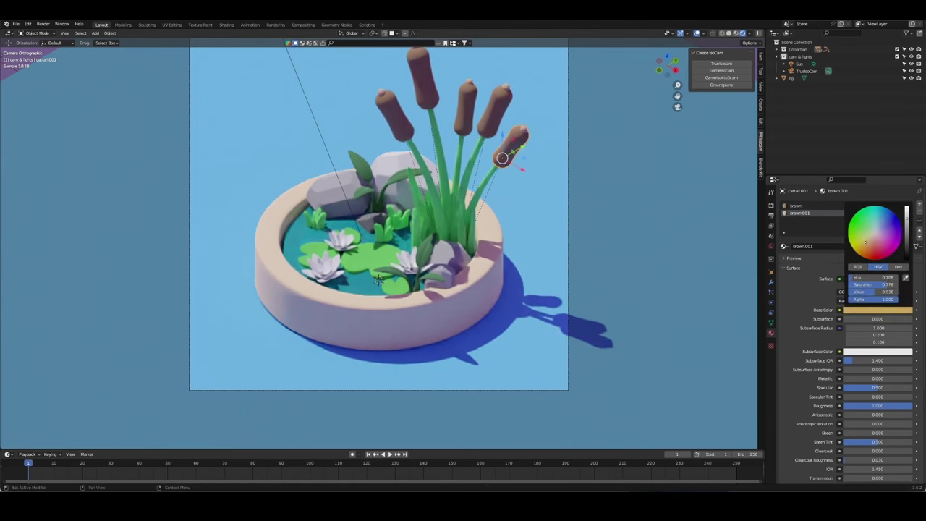
{"action": "left_click", "coordinate": [907, 213]}
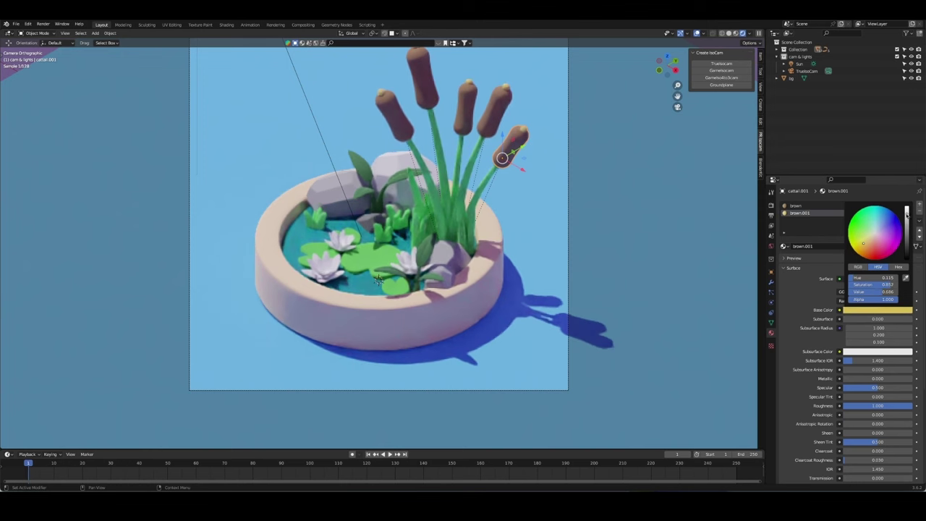
{"action": "left_click", "coordinate": [633, 233]}
{"action": "key", "text": "ctrl+s"}
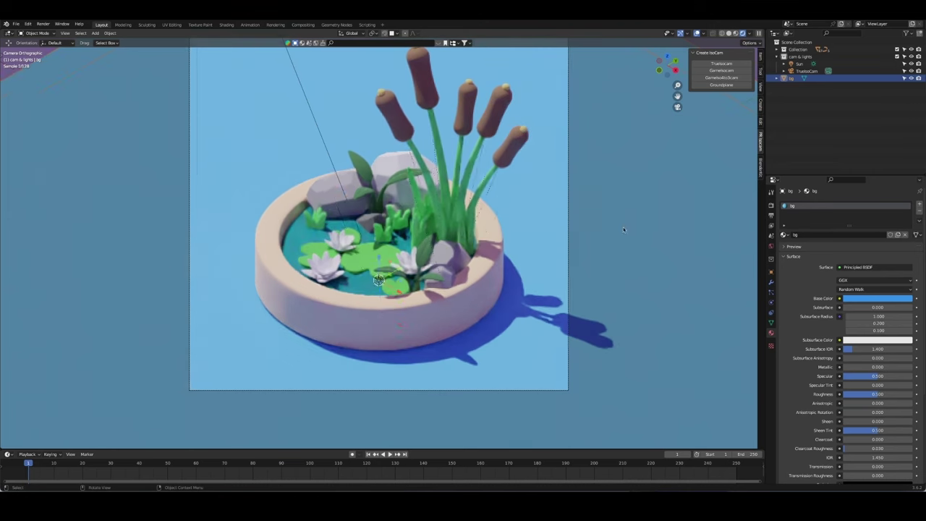
{"action": "middle_click_drag", "start_coordinate": [633, 233], "coordinate": [541, 202], "text": "ctrl"}
{"action": "scroll", "coordinate": [541, 202], "scroll_direction": "up", "scroll_amount": 1}
Step: Give the pond water 0.05 roughness and 1.0 transmission, then save
{"action": "left_click", "coordinate": [347, 282]}
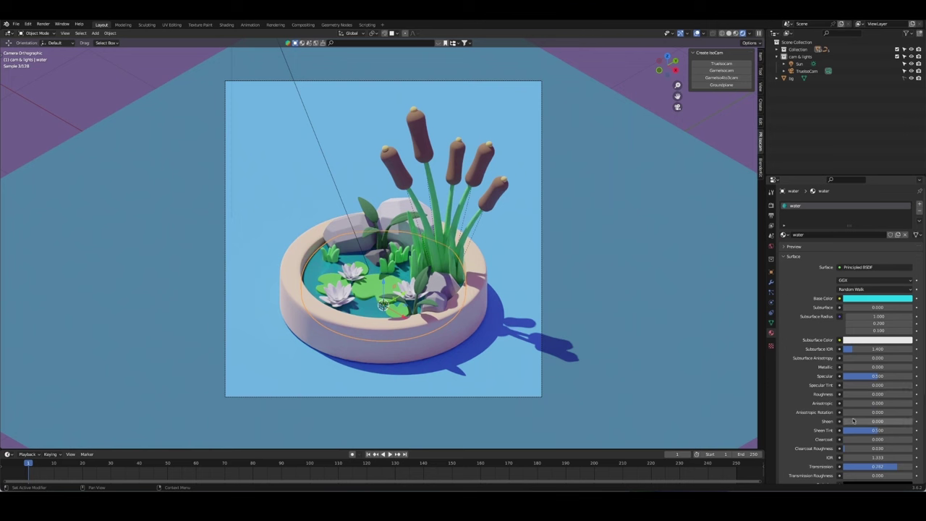
{"action": "left_click", "coordinate": [855, 394]}
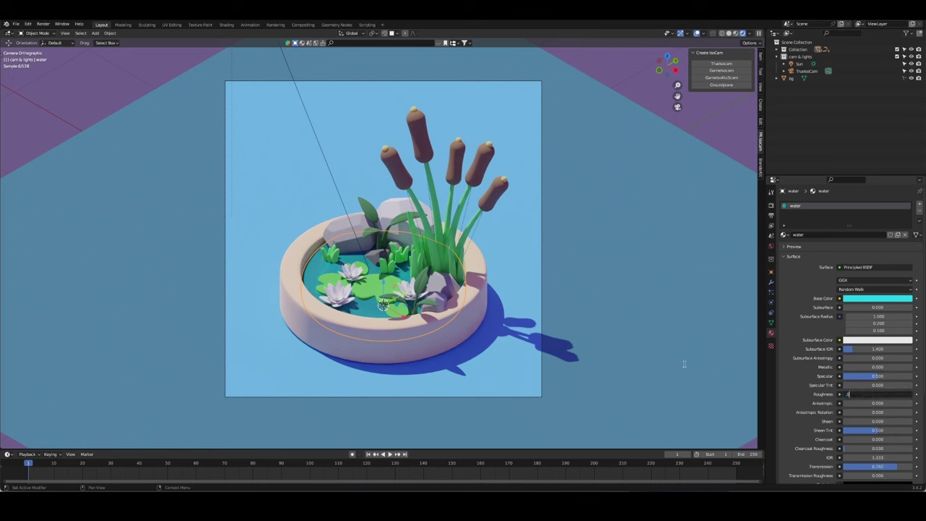
{"action": "type", "text": "0.05"}
{"action": "key", "text": "Return"}
{"action": "left_click_drag", "start_coordinate": [878, 467], "coordinate": [912, 466]}
{"action": "left_click", "coordinate": [164, 108]}
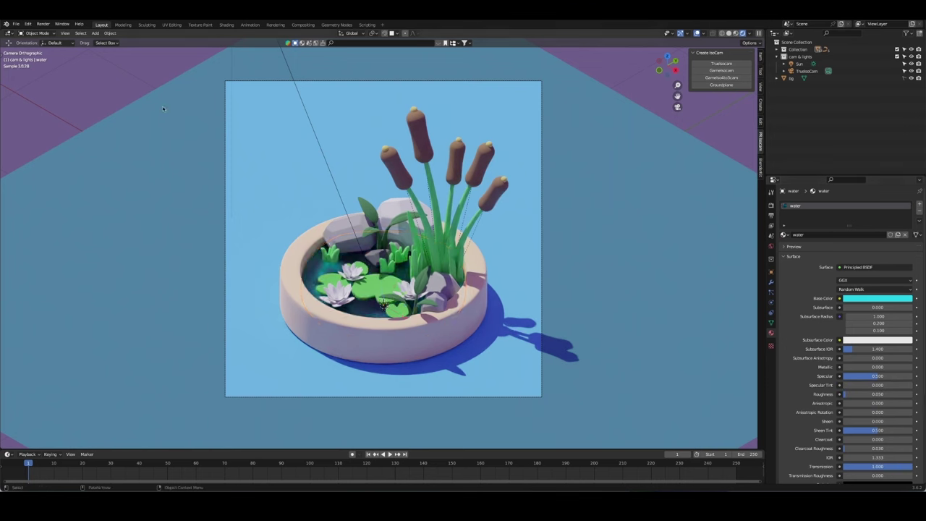
{"action": "key", "text": "ctrl+s"}
Step: Return to rendered shading and set the bg ground plane colour to cream
{"action": "key", "text": "z"}
{"action": "left_click", "coordinate": [468, 207]}
{"action": "scroll", "coordinate": [568, 259], "scroll_direction": "down", "scroll_amount": 3}
{"action": "left_click", "coordinate": [792, 78]}
{"action": "left_click", "coordinate": [876, 298]}
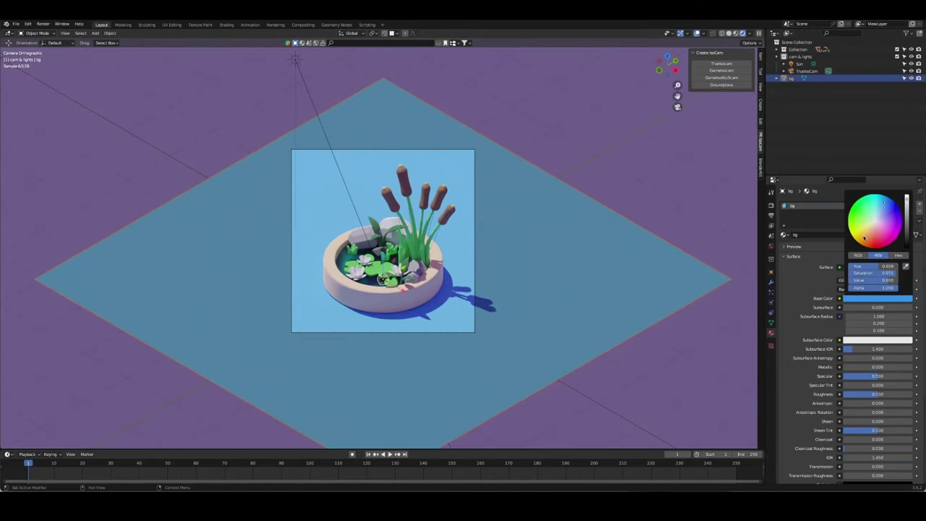
{"action": "left_click", "coordinate": [868, 230]}
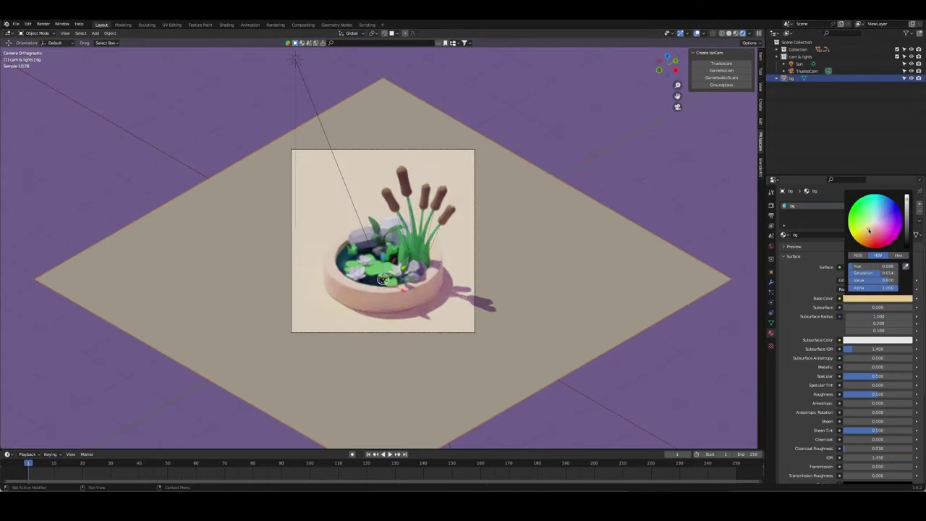
Step: Set the pond water's IOR to 1.45
{"action": "left_click", "coordinate": [341, 260]}
{"action": "left_click", "coordinate": [869, 457]}
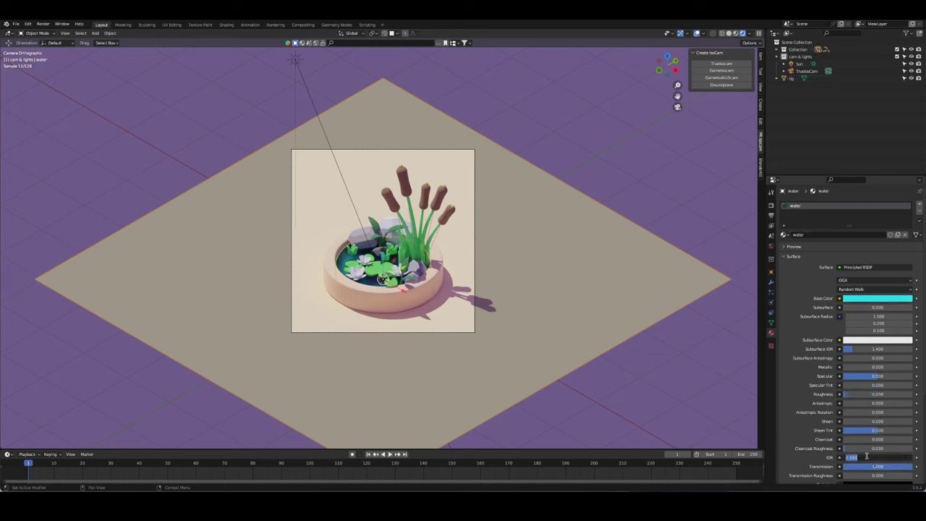
{"action": "type", "text": "1.45"}
{"action": "key", "text": "Return"}
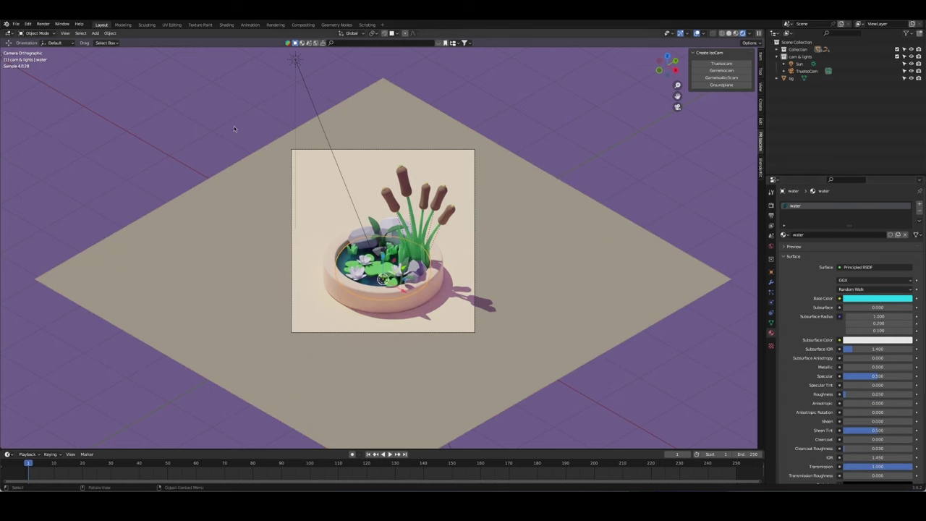
{"action": "left_click", "coordinate": [233, 128]}
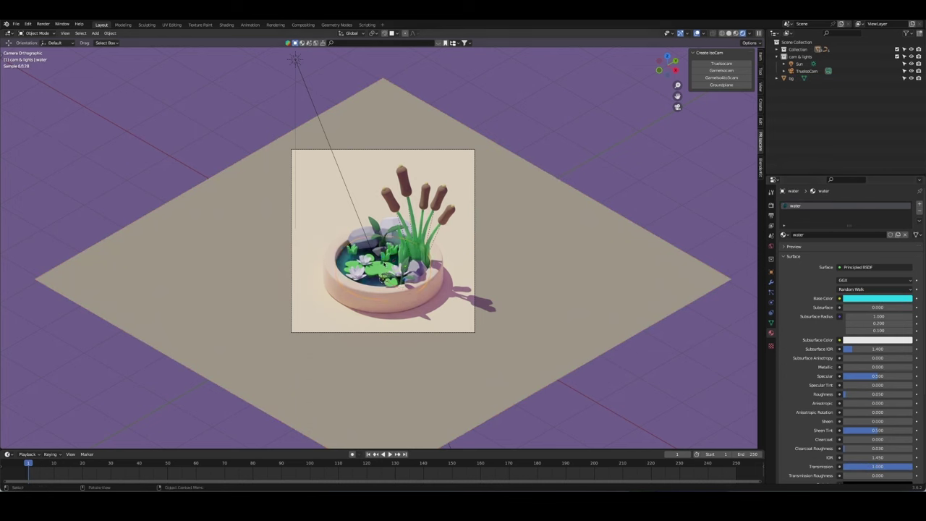
Step: Fine-tune the bg plane's brightness and saturation, save, and recheck the colour
{"action": "left_click", "coordinate": [508, 279]}
{"action": "left_click", "coordinate": [876, 298]}
{"action": "mouse_move", "coordinate": [876, 280]}
{"action": "left_mouse_down"}
{"action": "mouse_move", "coordinate": [889, 280]}
{"action": "mouse_move", "coordinate": [877, 279]}
{"action": "left_mouse_up"}
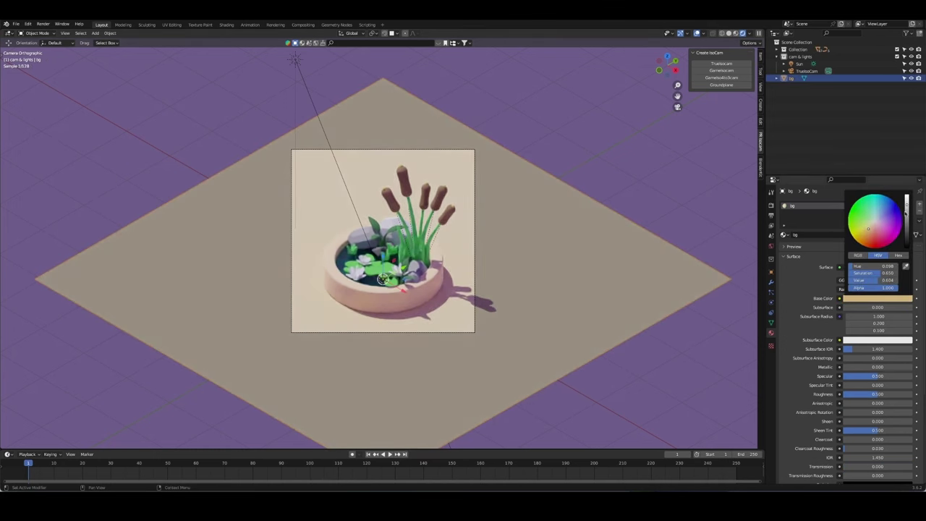
{"action": "left_click", "coordinate": [639, 186]}
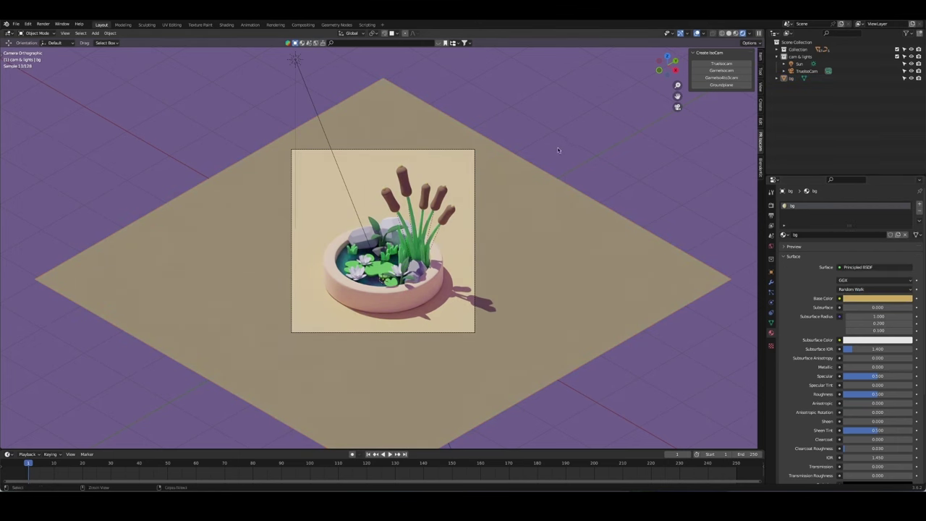
{"action": "key", "text": "ctrl+s"}
{"action": "left_click", "coordinate": [384, 280]}
{"action": "left_click", "coordinate": [876, 298]}
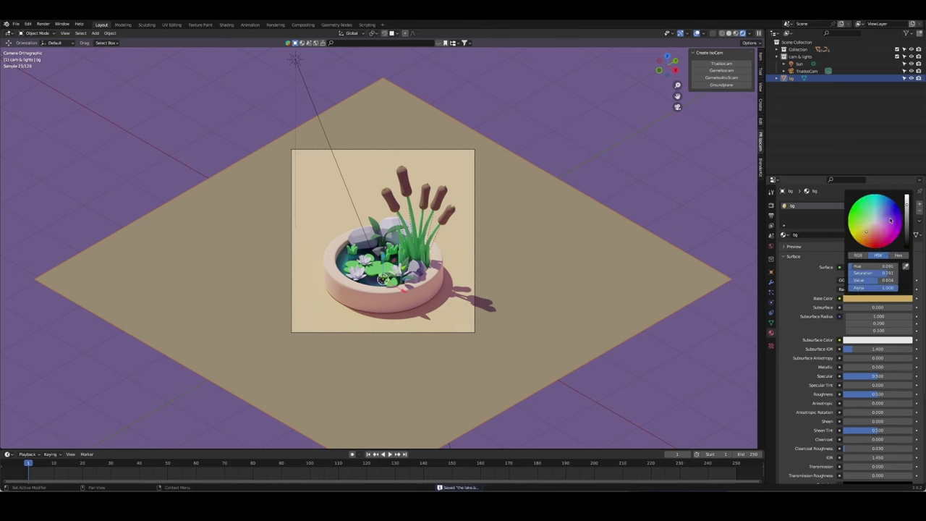
{"action": "left_click", "coordinate": [610, 251]}
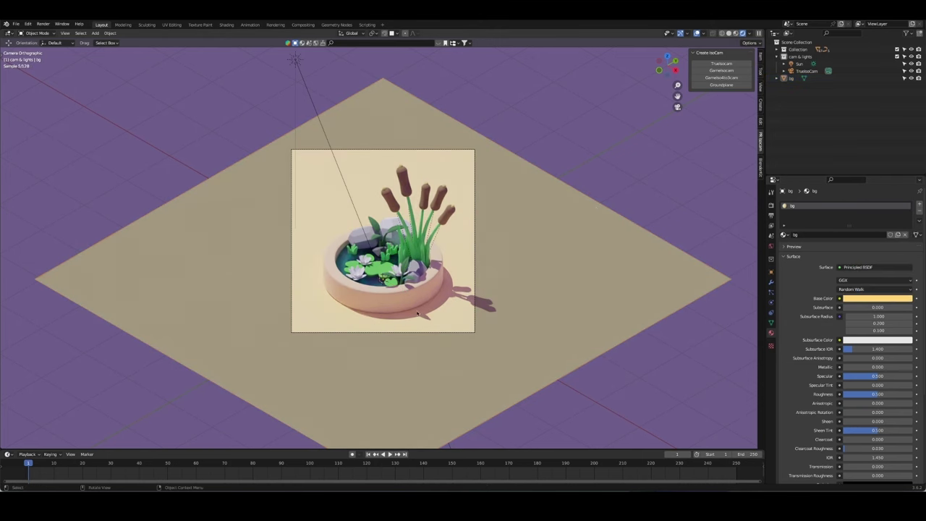
Step: Shift the pond pot's sand colour toward golden yellow, then darken and desaturate it
{"action": "left_click", "coordinate": [384, 280]}
{"action": "left_click", "coordinate": [877, 298]}
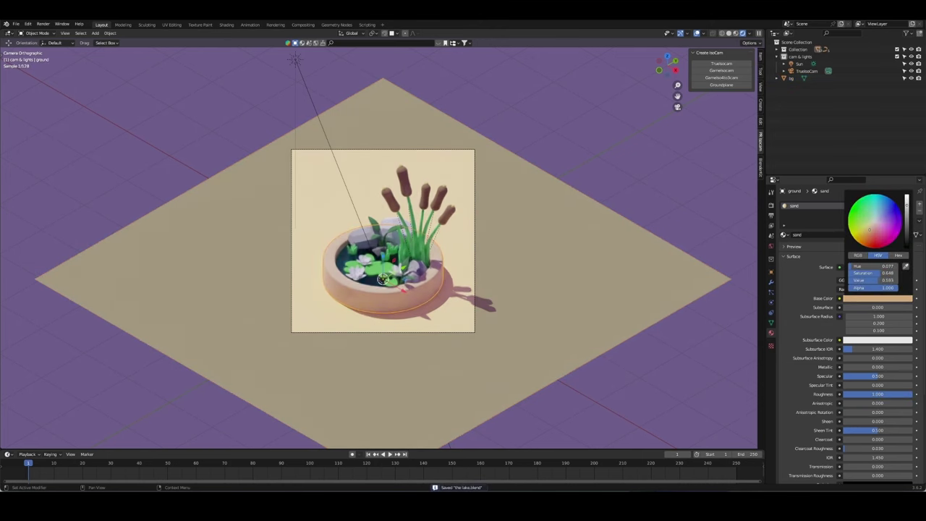
{"action": "left_click", "coordinate": [874, 298]}
{"action": "left_click", "coordinate": [876, 214]}
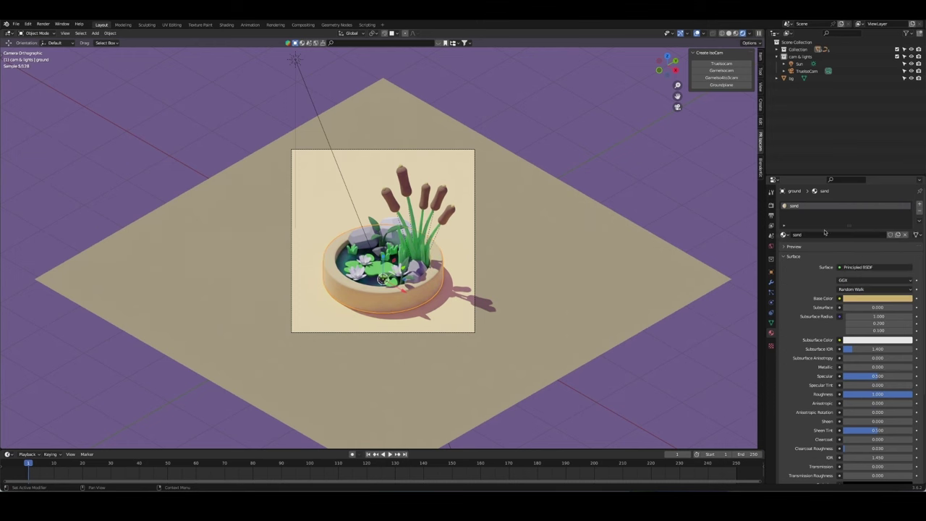
{"action": "left_click", "coordinate": [877, 298]}
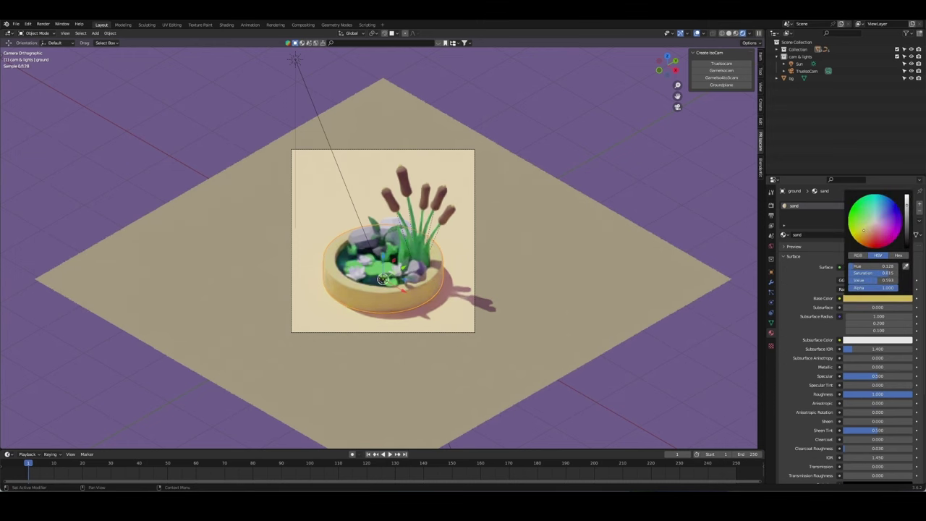
{"action": "left_click_drag", "start_coordinate": [863, 230], "coordinate": [867, 231]}
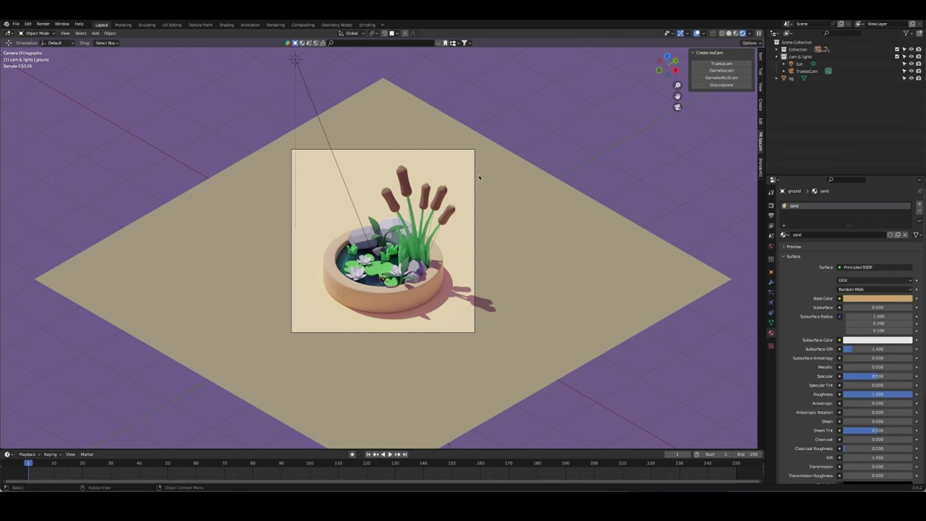
Step: Review the bg backdrop's pale yellow base colour and fit the camera frame to the view
{"action": "left_click", "coordinate": [796, 77]}
{"action": "left_click", "coordinate": [876, 298]}
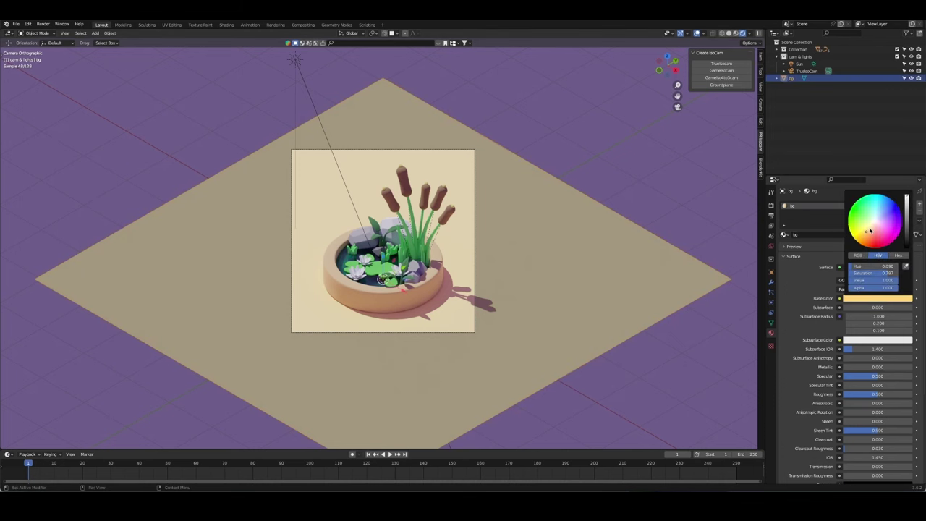
{"action": "left_click", "coordinate": [355, 232]}
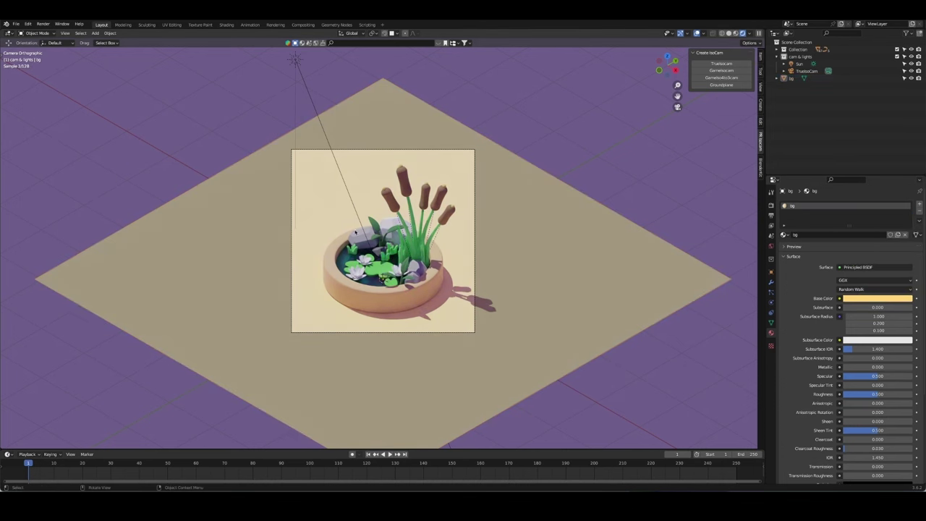
{"action": "key", "text": "Home"}
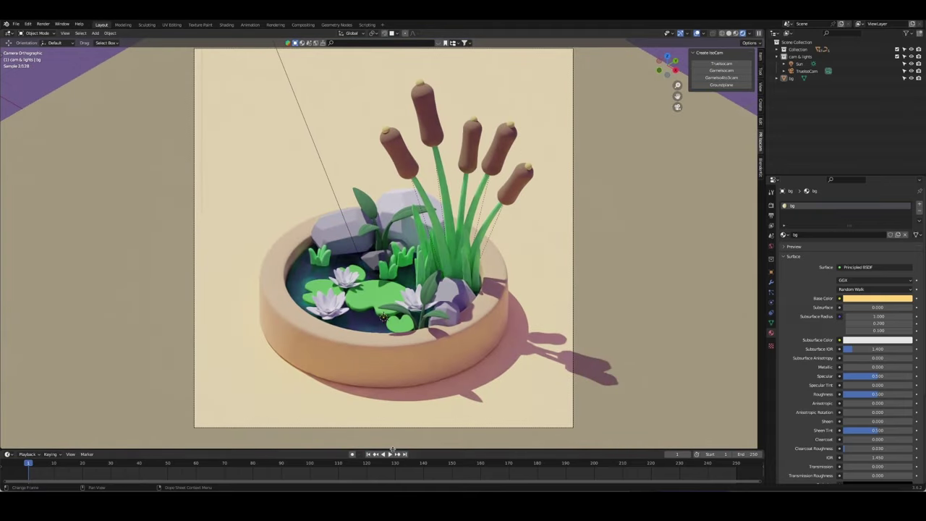
Step: Enlarge the bottom area and switch it to the Shader Editor
{"action": "left_click_drag", "start_coordinate": [392, 449], "coordinate": [392, 275]}
{"action": "left_click", "coordinate": [7, 280]}
{"action": "left_click", "coordinate": [36, 348]}
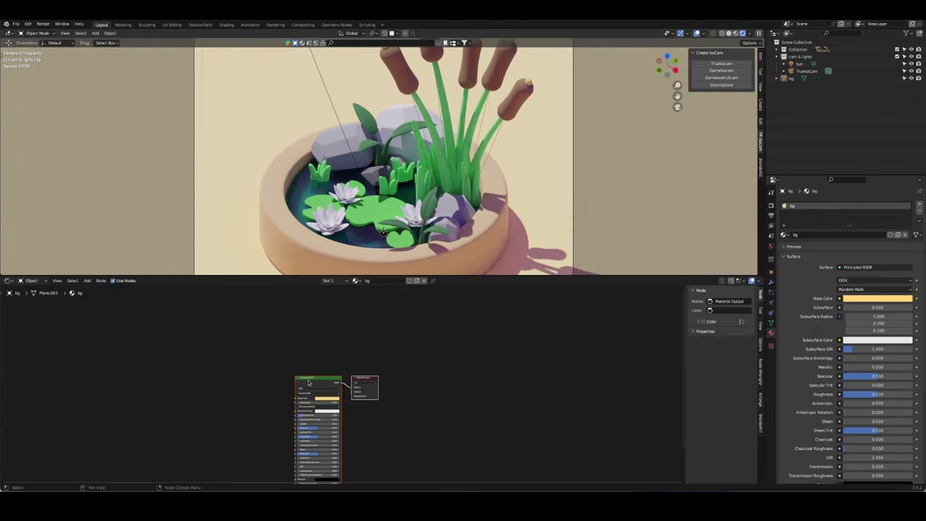
{"action": "middle_click_drag", "start_coordinate": [309, 383], "coordinate": [434, 325]}
{"action": "scroll", "coordinate": [434, 326], "scroll_direction": "up", "scroll_amount": 2}
Step: Select the lily flower and rename its material to 'flower'
{"action": "left_click", "coordinate": [382, 233]}
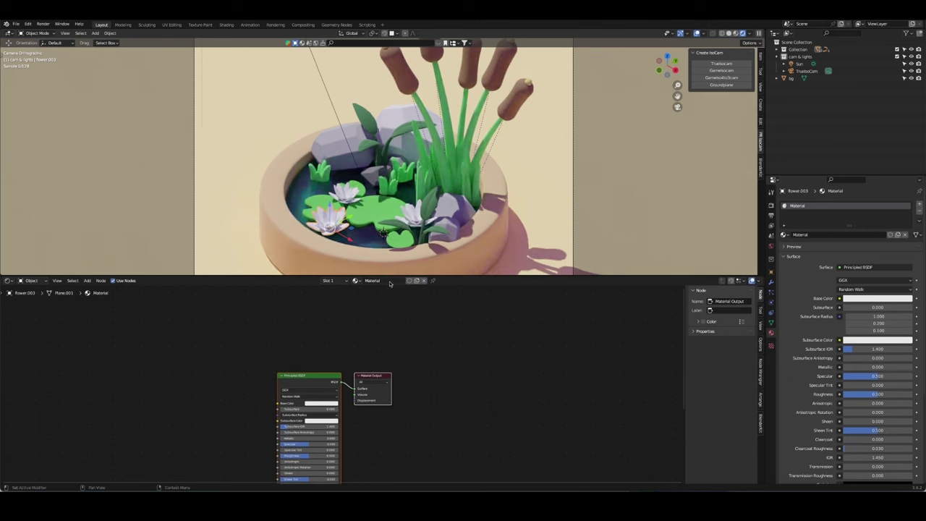
{"action": "left_click", "coordinate": [389, 280]}
{"action": "type", "text": "flower"}
{"action": "key", "text": "Return"}
{"action": "left_click_drag", "start_coordinate": [334, 378], "coordinate": [475, 312]}
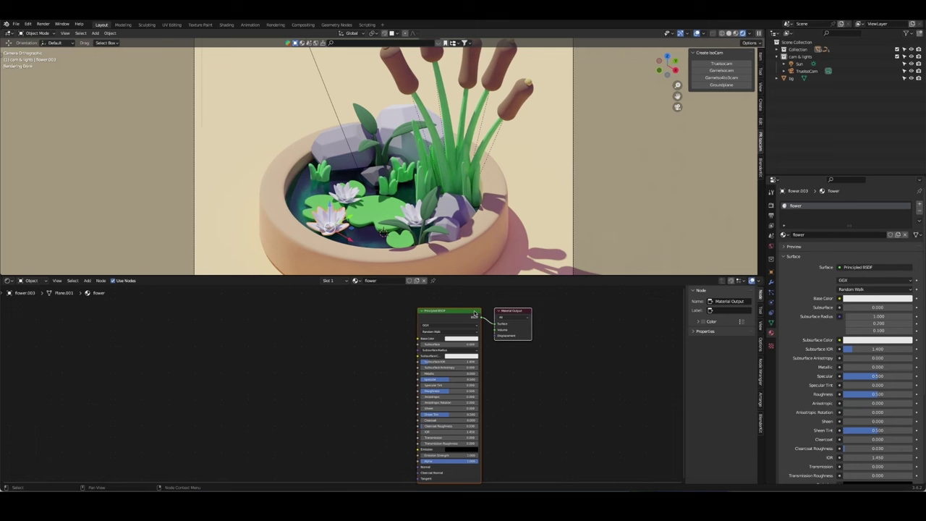
Step: Add Color Ramp and Separate XYZ nodes, plus Texture Coordinate and Mapping via Ctrl+T
{"action": "key", "text": "shift+a"}
{"action": "type", "text": "col"}
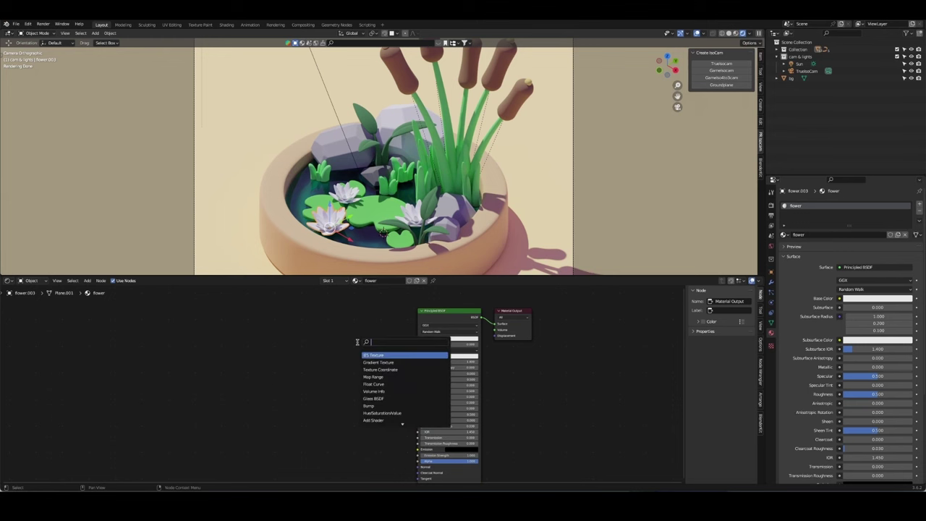
{"action": "type", "text": "o"}
{"action": "left_click", "coordinate": [374, 362]}
{"action": "left_click", "coordinate": [343, 323]}
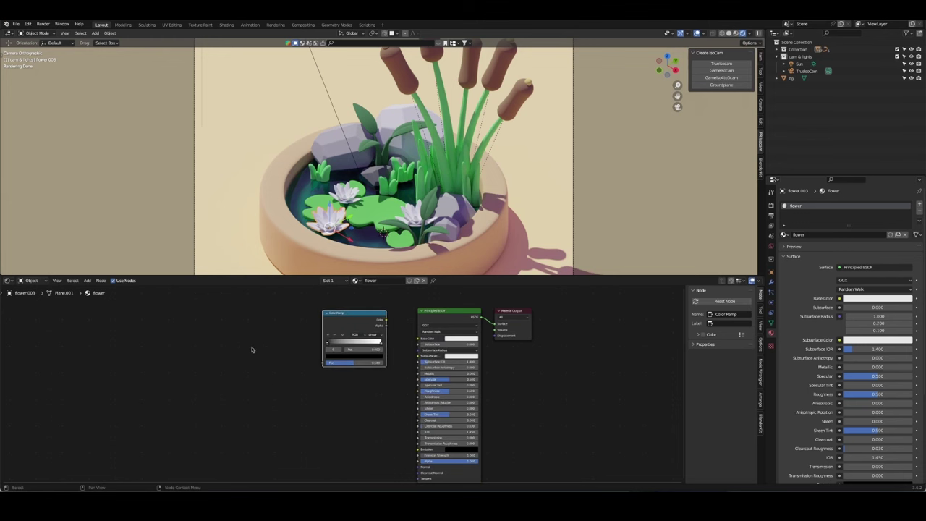
{"action": "left_click", "coordinate": [261, 368]}
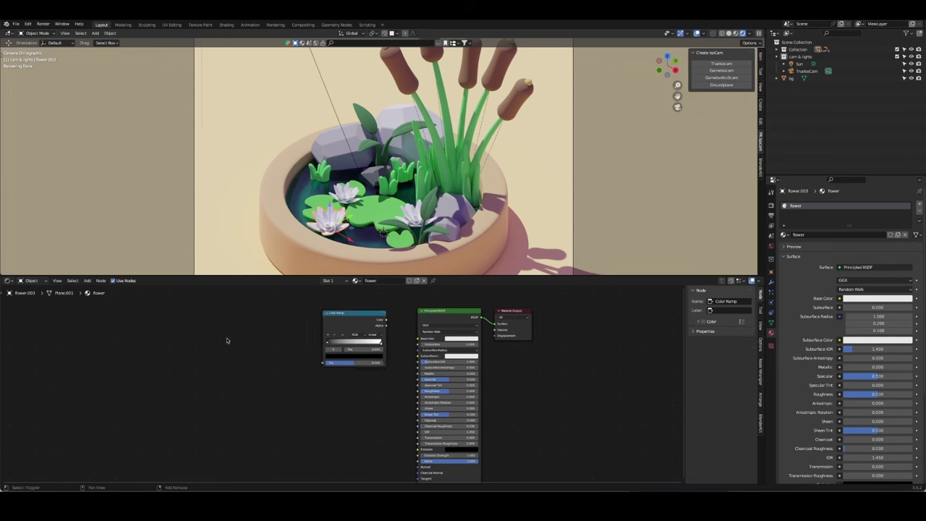
{"action": "key", "text": "shift+a"}
{"action": "type", "text": "sep"}
{"action": "key", "text": "Return"}
{"action": "left_click", "coordinate": [282, 326]}
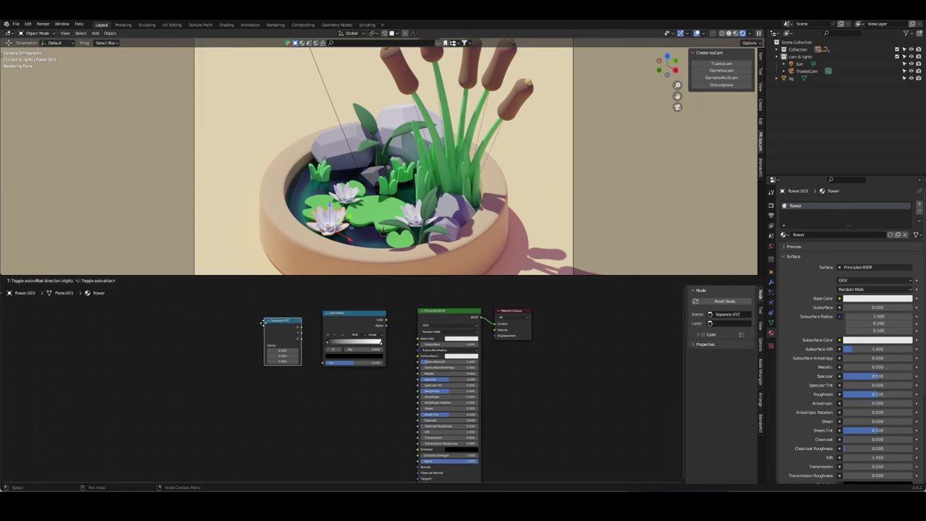
{"action": "key", "text": "ctrl+t"}
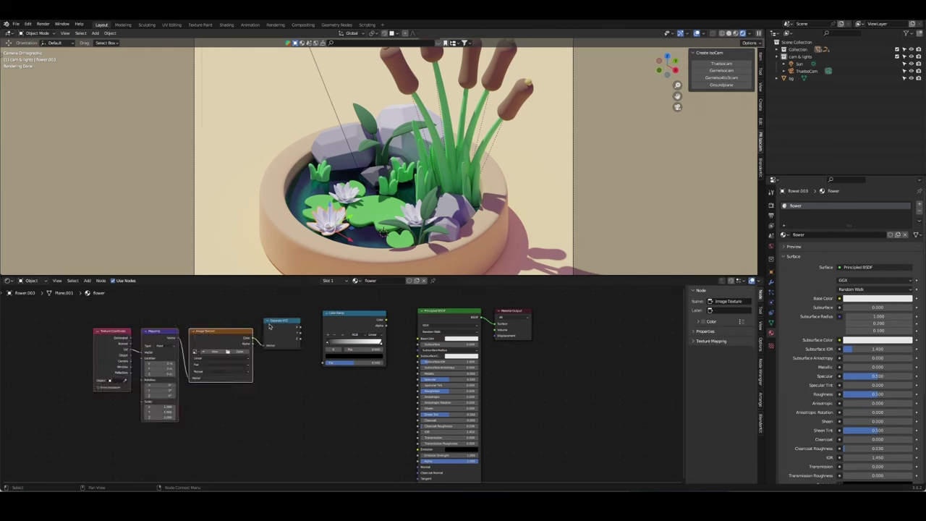
Step: Delete the Image Texture, wire Separate XYZ into the ramp and the ramp into Base Color
{"action": "left_click_drag", "start_coordinate": [229, 334], "coordinate": [205, 334]}
{"action": "key", "text": "ctrl+x"}
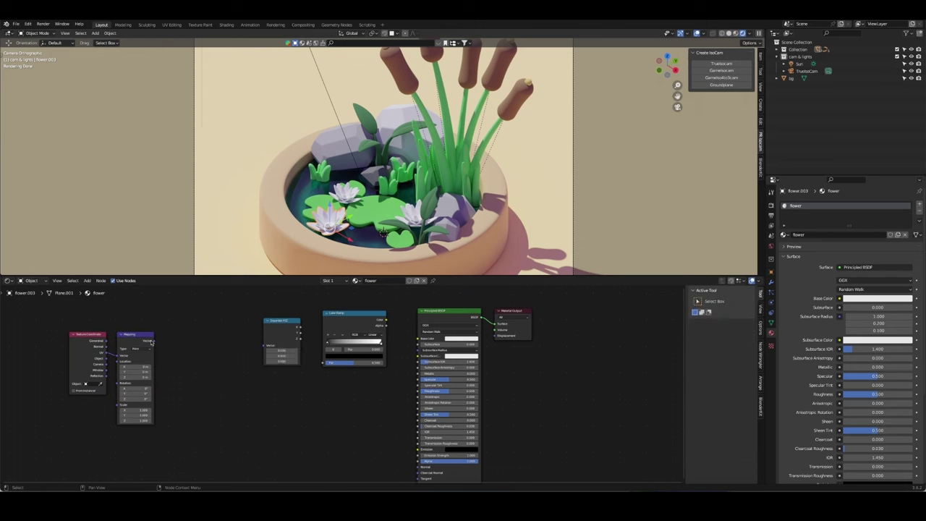
{"action": "left_click_drag", "start_coordinate": [135, 334], "coordinate": [215, 320]}
{"action": "left_click_drag", "start_coordinate": [95, 337], "coordinate": [150, 323]}
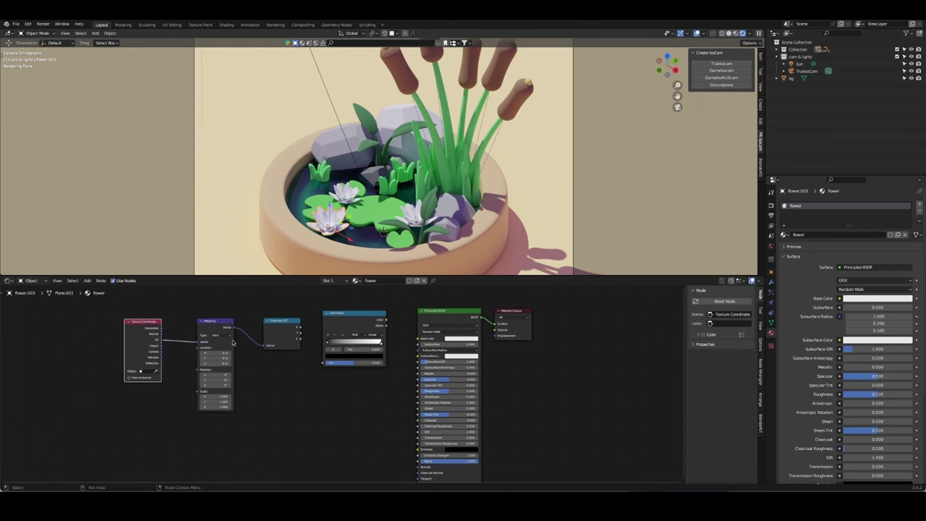
{"action": "left_click_drag", "start_coordinate": [317, 350], "coordinate": [323, 363]}
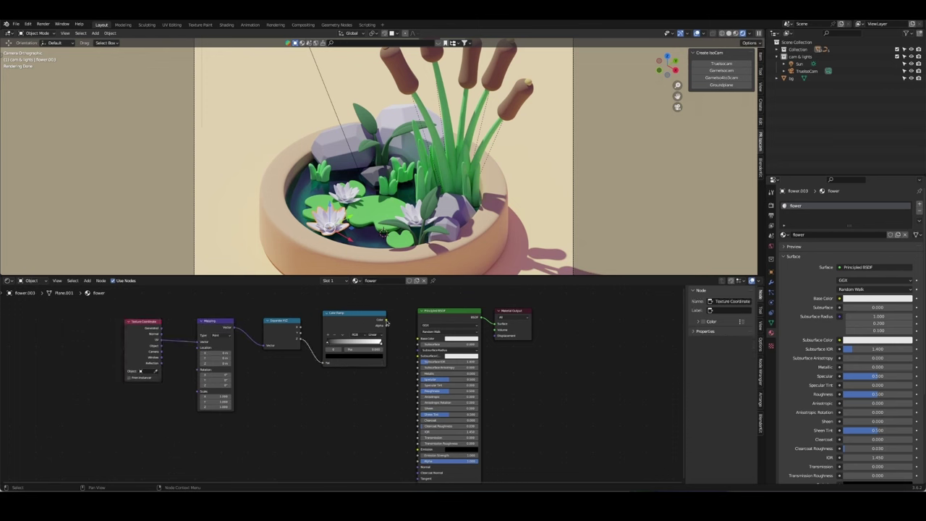
{"action": "mouse_move", "coordinate": [386, 320]}
{"action": "left_mouse_down"}
{"action": "mouse_move", "coordinate": [418, 338]}
{"action": "mouse_move", "coordinate": [379, 284]}
{"action": "left_mouse_up"}
{"action": "key", "text": "ctrl+s"}
{"action": "left_click", "coordinate": [353, 354]}
Step: Colour both Color Ramp stops pink, the first a light pink
{"action": "scroll", "coordinate": [385, 231], "scroll_direction": "up", "scroll_amount": 2}
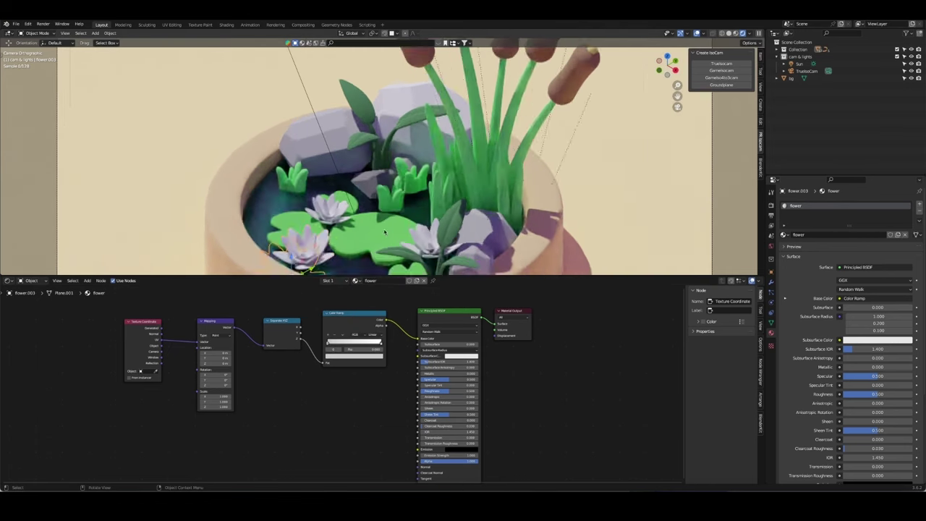
{"action": "scroll", "coordinate": [385, 231], "scroll_direction": "up", "scroll_amount": 2}
{"action": "scroll", "coordinate": [385, 232], "scroll_direction": "up", "scroll_amount": 3}
{"action": "left_click", "coordinate": [344, 357]}
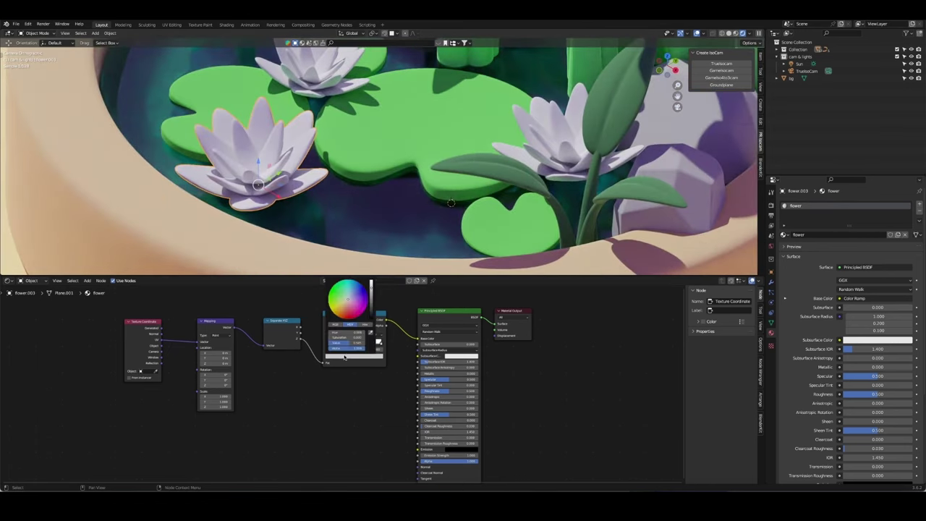
{"action": "left_click", "coordinate": [351, 307]}
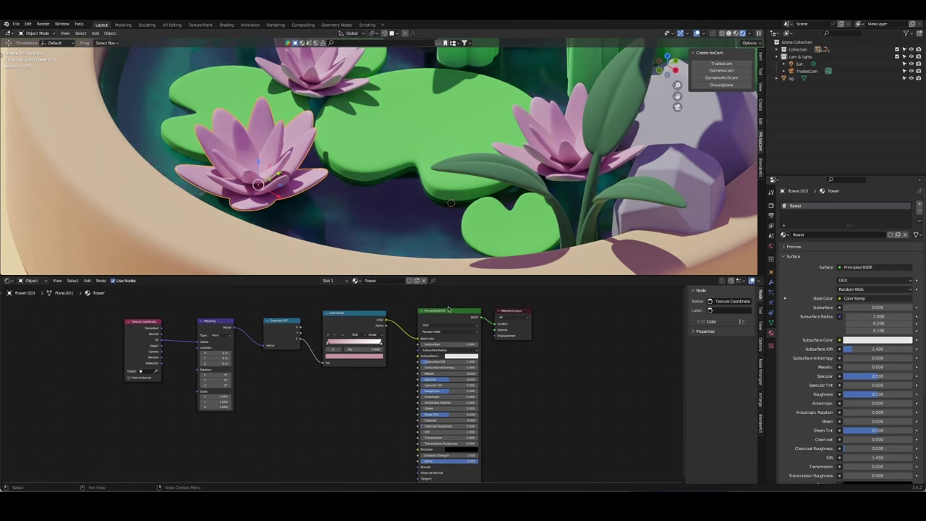
{"action": "left_click", "coordinate": [382, 342]}
{"action": "left_click", "coordinate": [377, 356]}
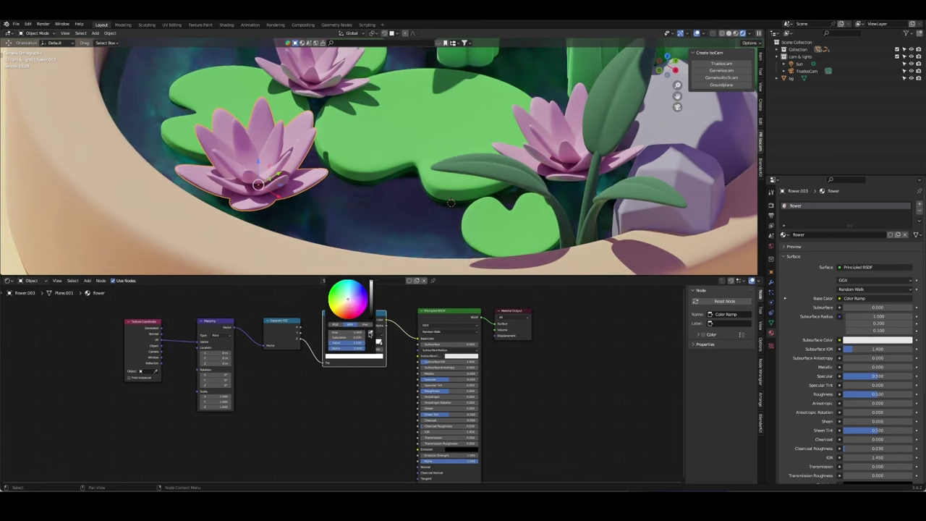
{"action": "left_click", "coordinate": [350, 305]}
Step: Refine the pink stop's saturation and lightness, then leave camera view
{"action": "left_click", "coordinate": [355, 357]}
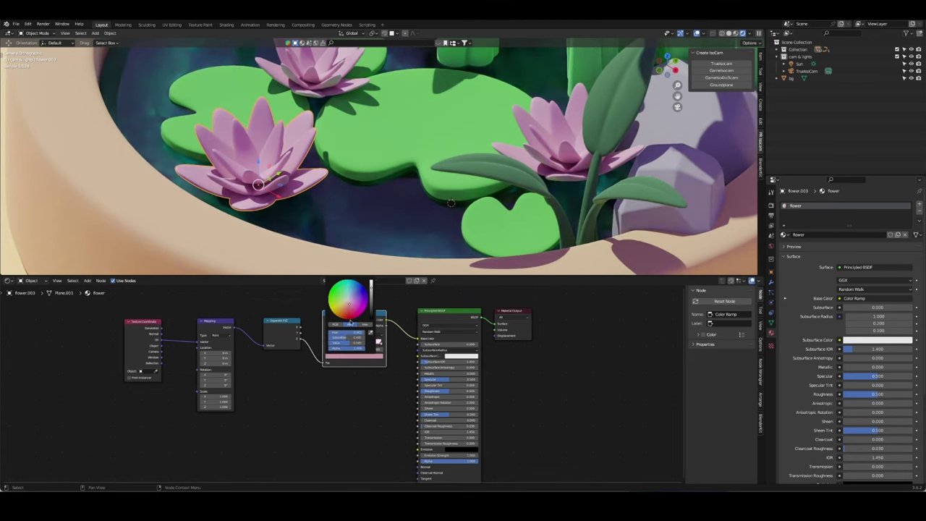
{"action": "left_click", "coordinate": [353, 308]}
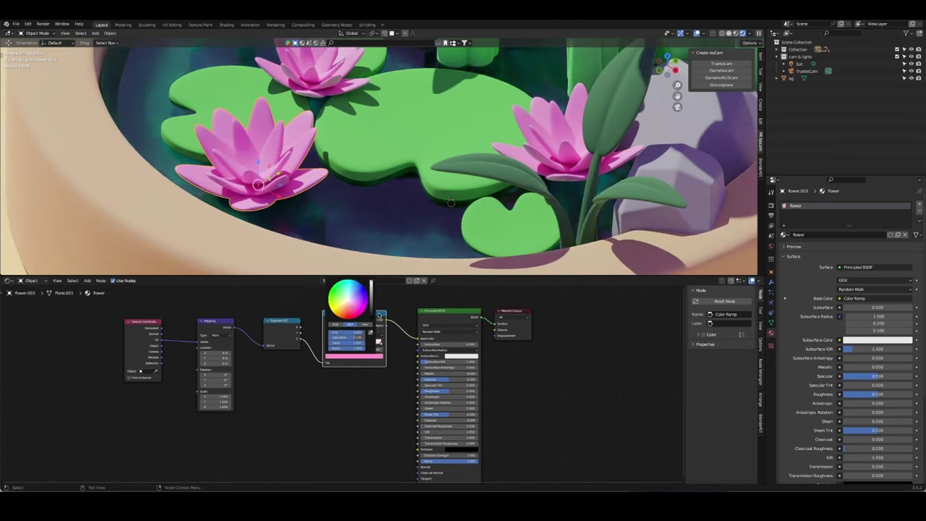
{"action": "left_click", "coordinate": [354, 356]}
{"action": "left_click", "coordinate": [351, 303]}
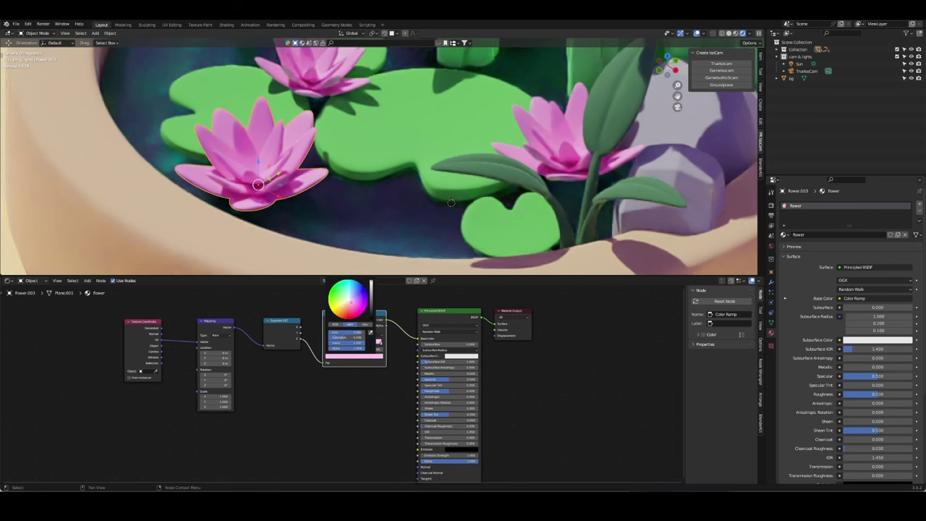
{"action": "left_click", "coordinate": [355, 356]}
{"action": "left_click", "coordinate": [355, 311]}
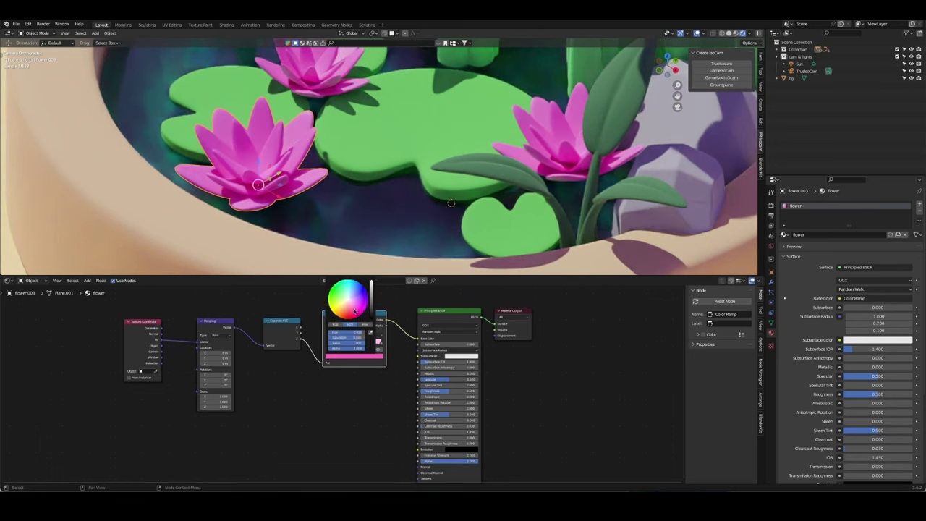
{"action": "left_click", "coordinate": [340, 357]}
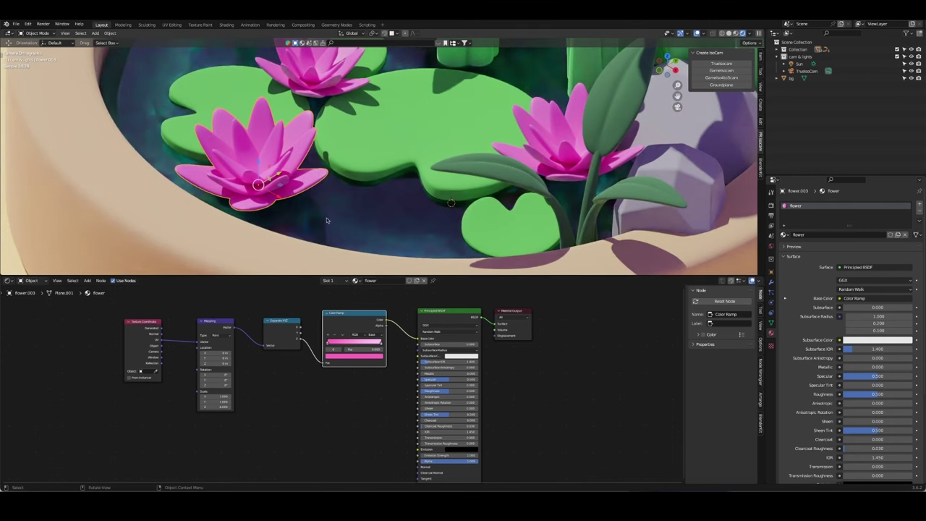
{"action": "key", "text": "KP_0"}
Step: Turn off rendered shading and isolate the lily flower in Local View
{"action": "key", "text": "z"}
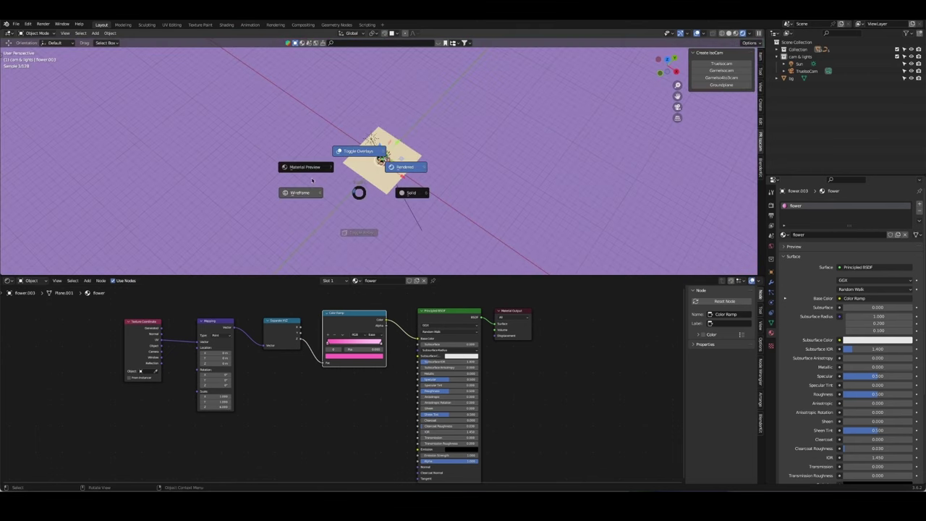
{"action": "left_click", "coordinate": [309, 166]}
{"action": "key", "text": "KP_Divide"}
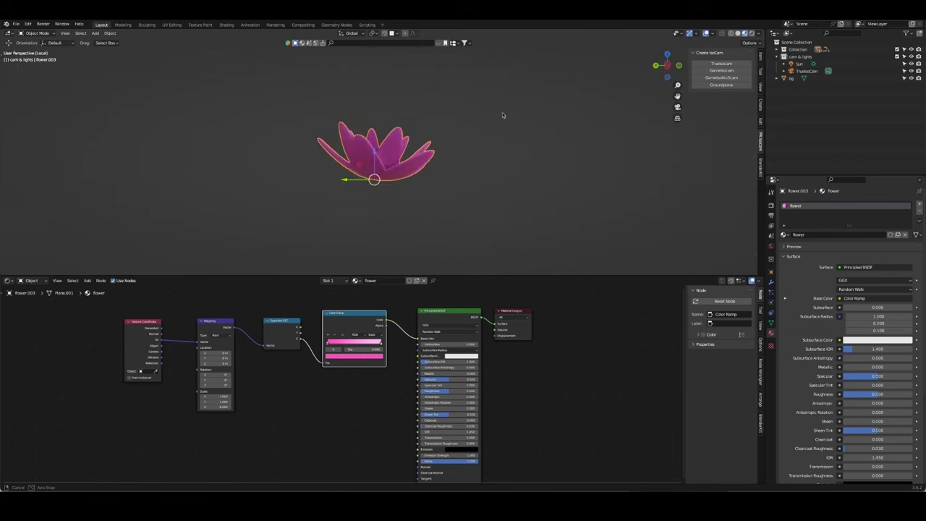
{"action": "middle_click_drag", "start_coordinate": [451, 152], "coordinate": [550, 135]}
{"action": "scroll", "coordinate": [344, 163], "scroll_direction": "up", "scroll_amount": 5}
{"action": "middle_click_drag", "start_coordinate": [345, 163], "coordinate": [355, 153]}
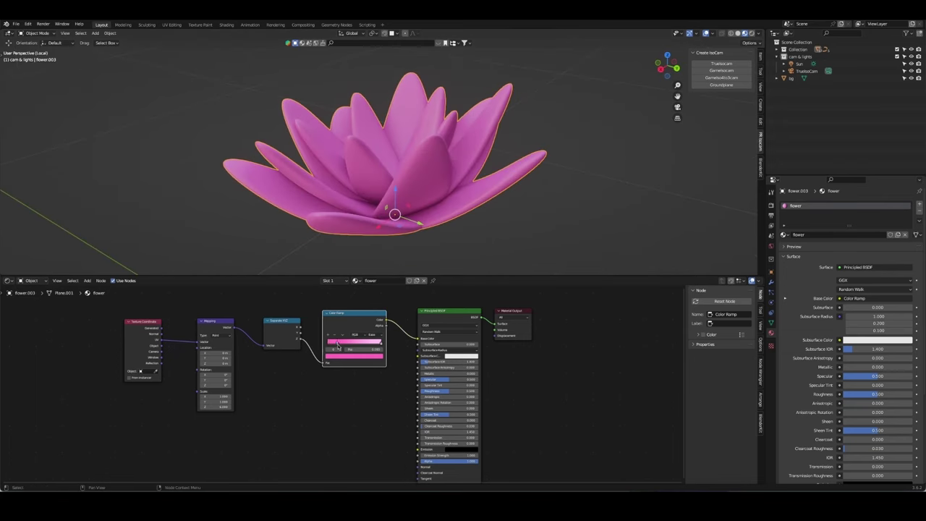
Step: Move a ramp stop to about 0.70 and link Generated coordinates into the Mapping vector
{"action": "mouse_move", "coordinate": [381, 344]}
{"action": "left_mouse_down"}
{"action": "mouse_move", "coordinate": [361, 344]}
{"action": "mouse_move", "coordinate": [374, 347]}
{"action": "left_mouse_up"}
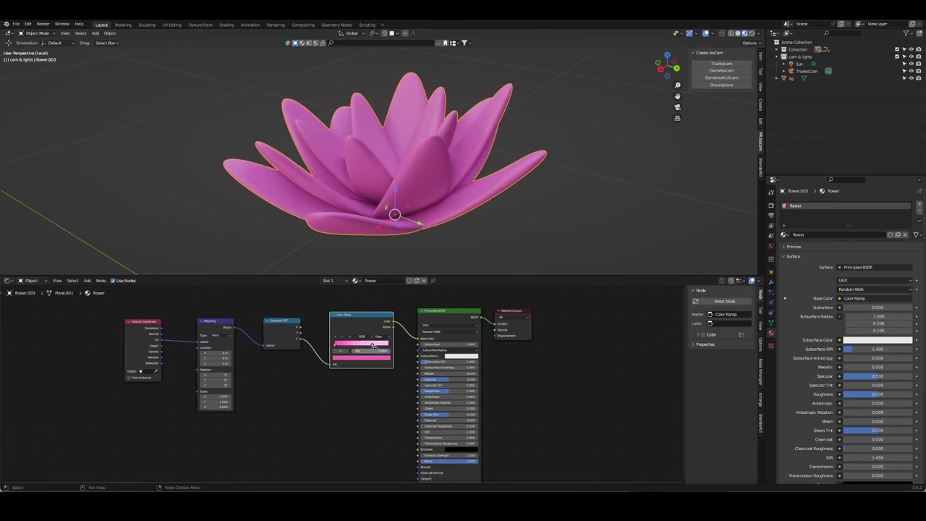
{"action": "left_click", "coordinate": [374, 347]}
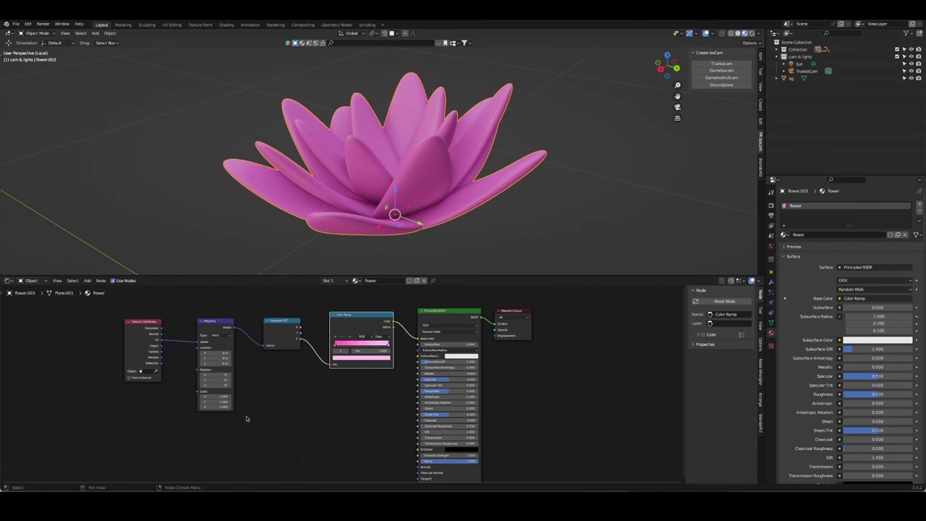
{"action": "left_click_drag", "start_coordinate": [156, 329], "coordinate": [197, 345]}
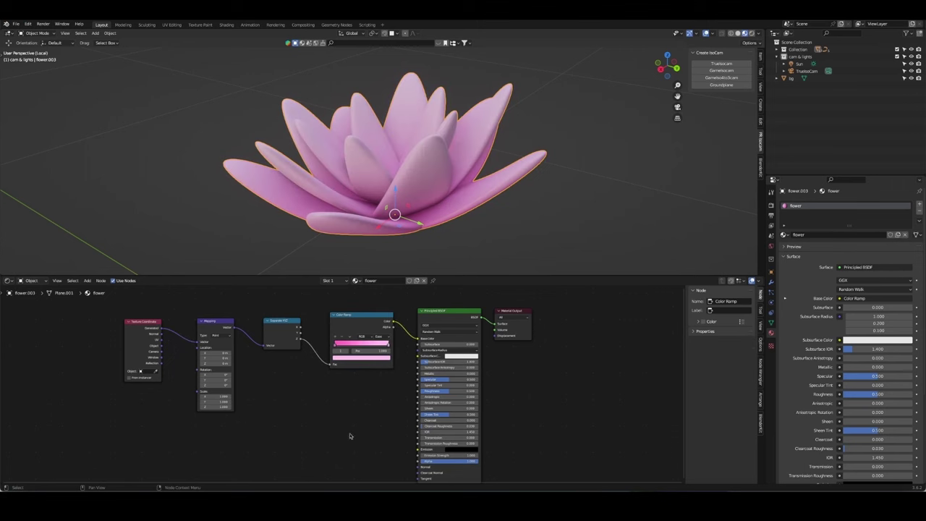
{"action": "middle_click_drag", "start_coordinate": [457, 192], "coordinate": [405, 217]}
{"action": "left_click_drag", "start_coordinate": [336, 346], "coordinate": [353, 347]}
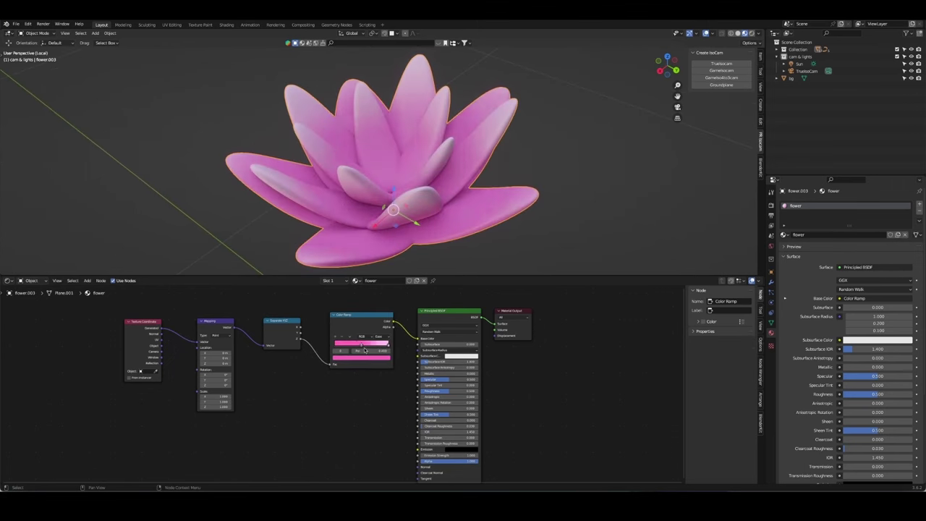
Step: Darken a ramp stop to deep magenta, then exit Local View to show the whole pond
{"action": "left_click", "coordinate": [388, 346]}
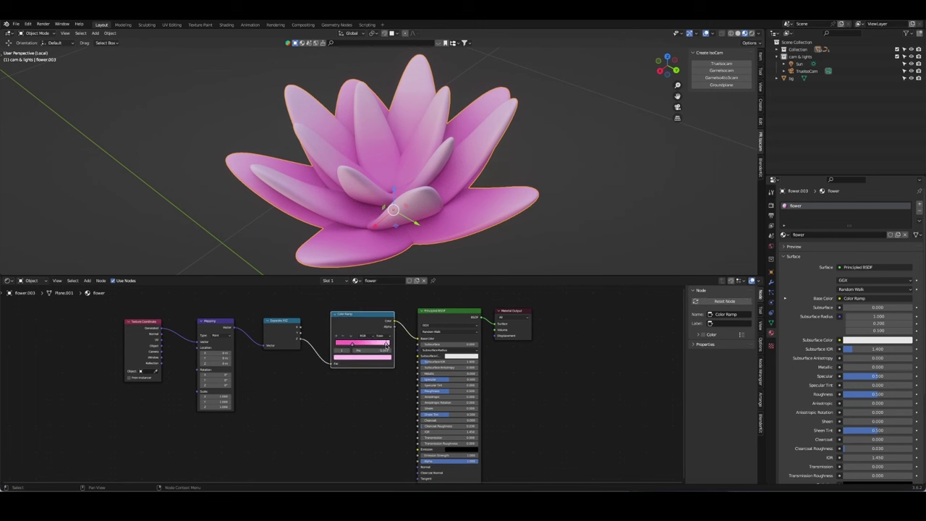
{"action": "left_click", "coordinate": [361, 355]}
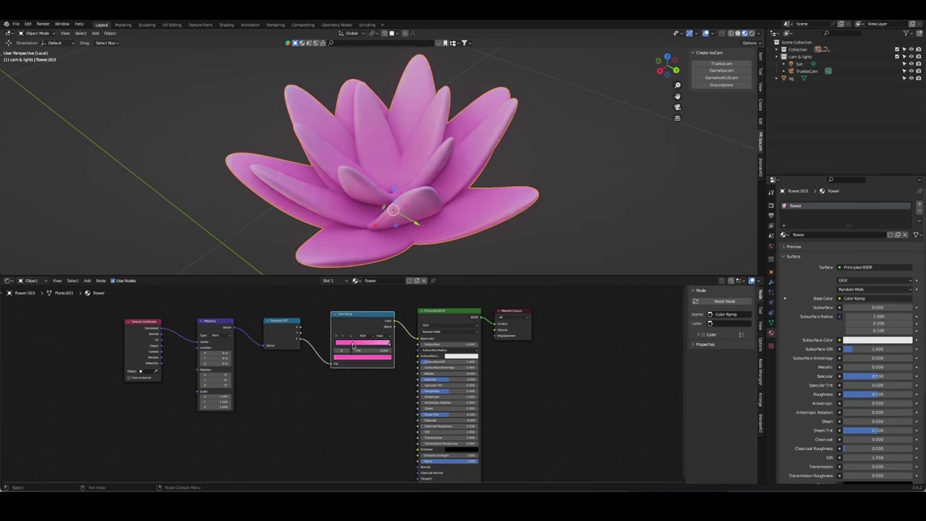
{"action": "left_click_drag", "start_coordinate": [353, 346], "coordinate": [344, 341]}
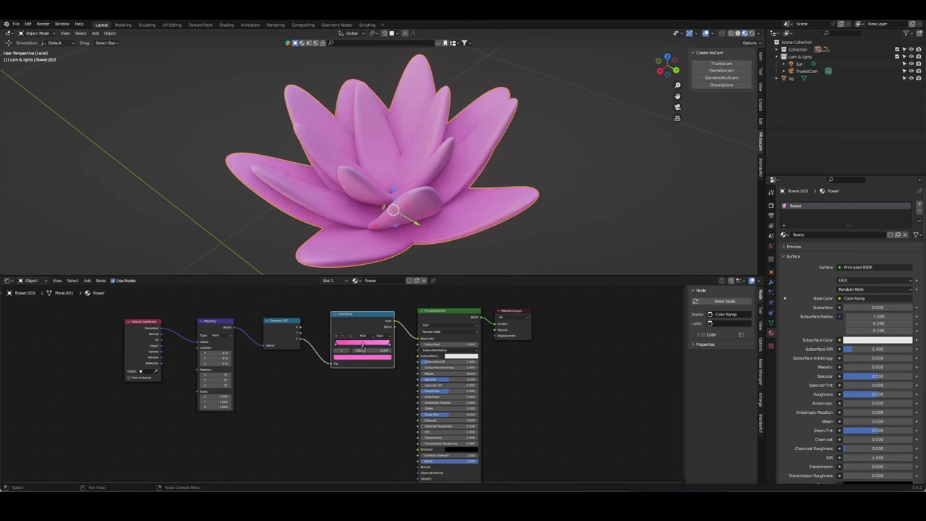
{"action": "left_click", "coordinate": [358, 357]}
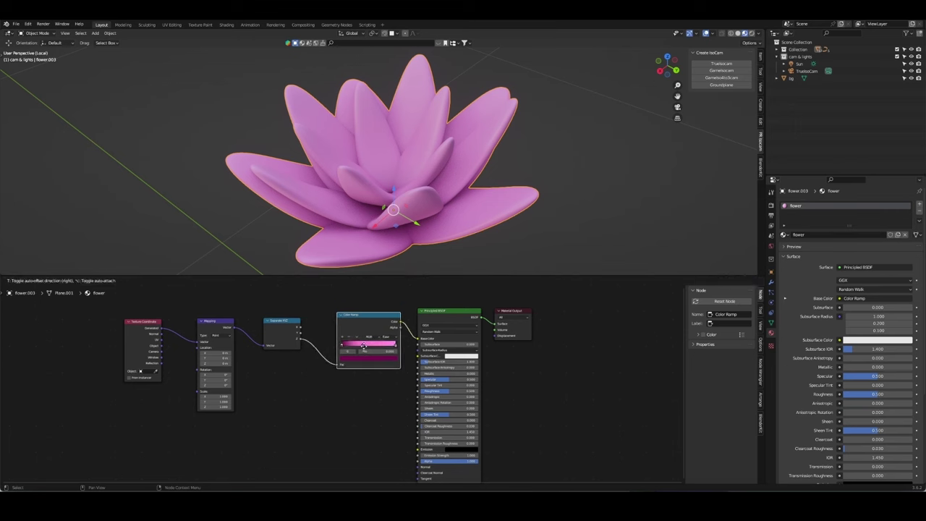
{"action": "left_click_drag", "start_coordinate": [362, 346], "coordinate": [364, 344]}
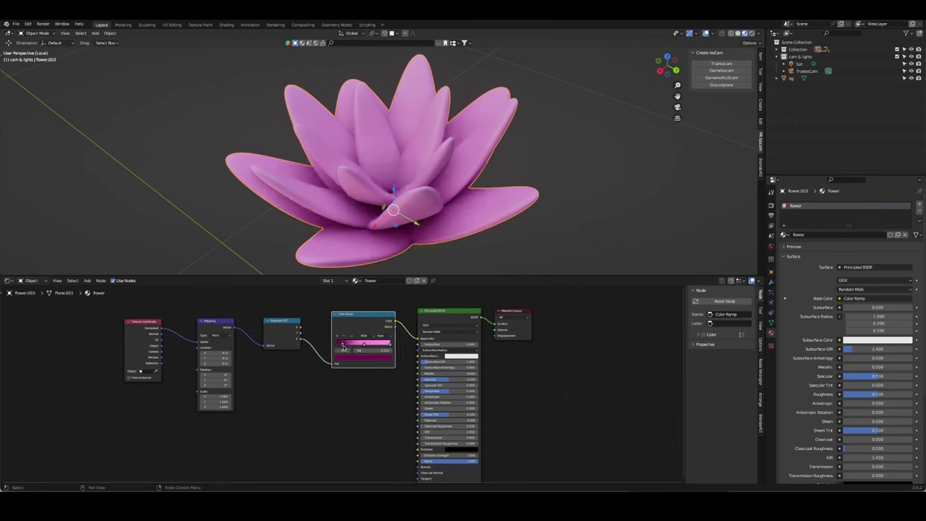
{"action": "mouse_move", "coordinate": [419, 238]}
{"action": "middle_mouse_down"}
{"action": "mouse_move", "coordinate": [455, 273]}
{"action": "mouse_move", "coordinate": [380, 348]}
{"action": "middle_mouse_up"}
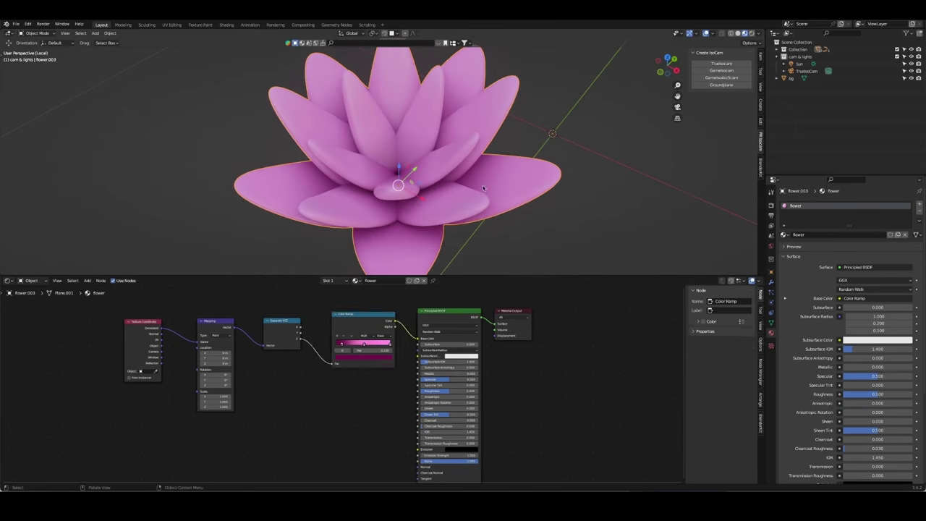
{"action": "key", "text": "KP_Divide"}
Step: Switch to the camera view, recolour the other Color Ramp stop light pink and slide it to 0.722
{"action": "key", "text": "grave"}
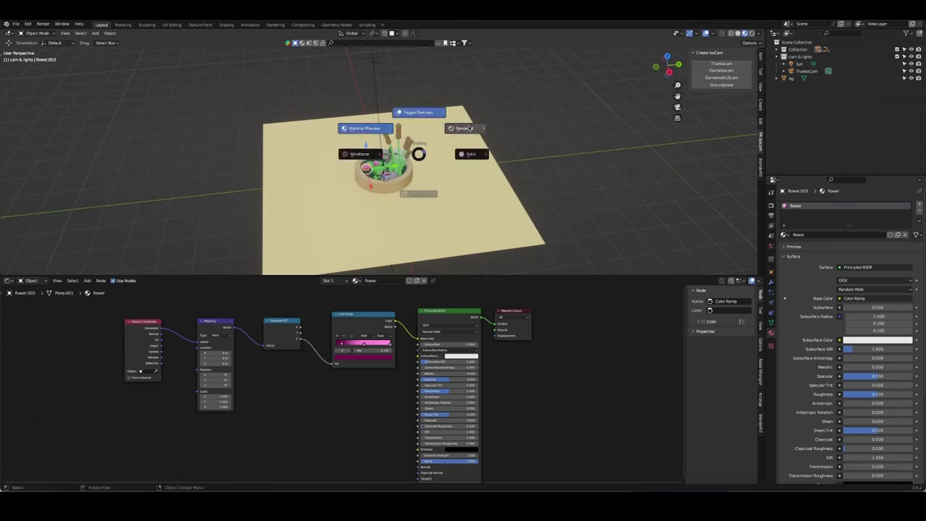
{"action": "left_click", "coordinate": [421, 153]}
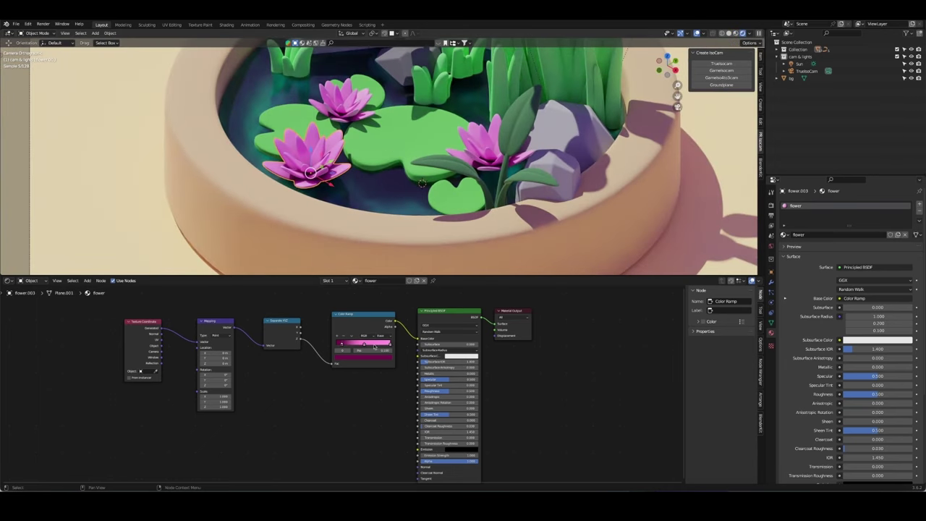
{"action": "left_click", "coordinate": [390, 345]}
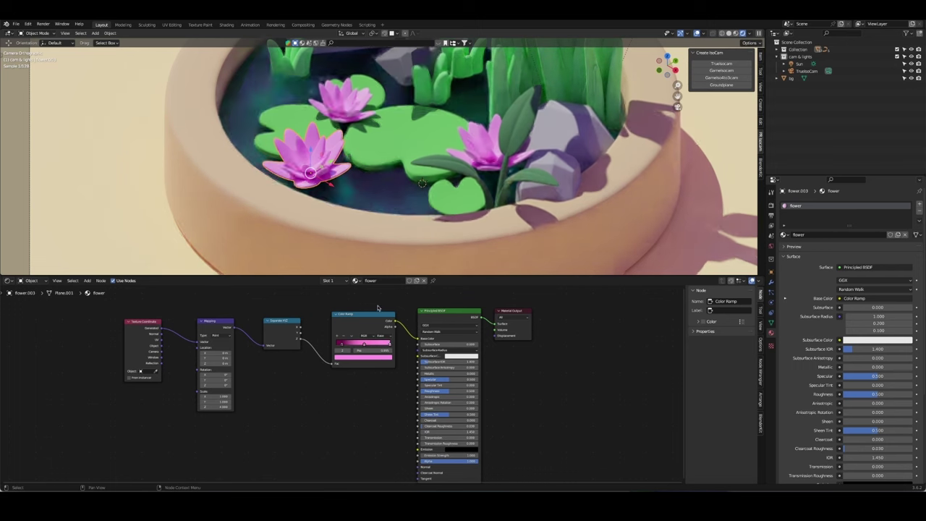
{"action": "left_click", "coordinate": [387, 350]}
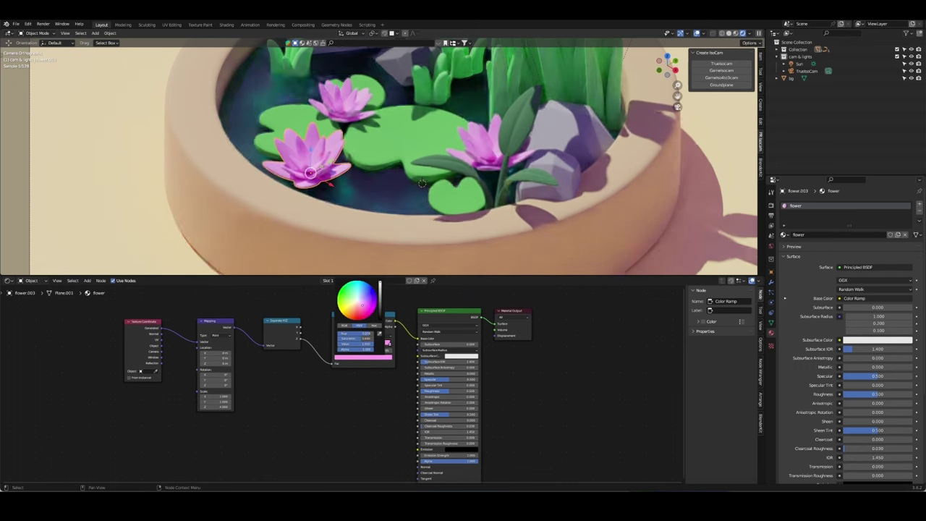
{"action": "left_click_drag", "start_coordinate": [365, 346], "coordinate": [372, 346]}
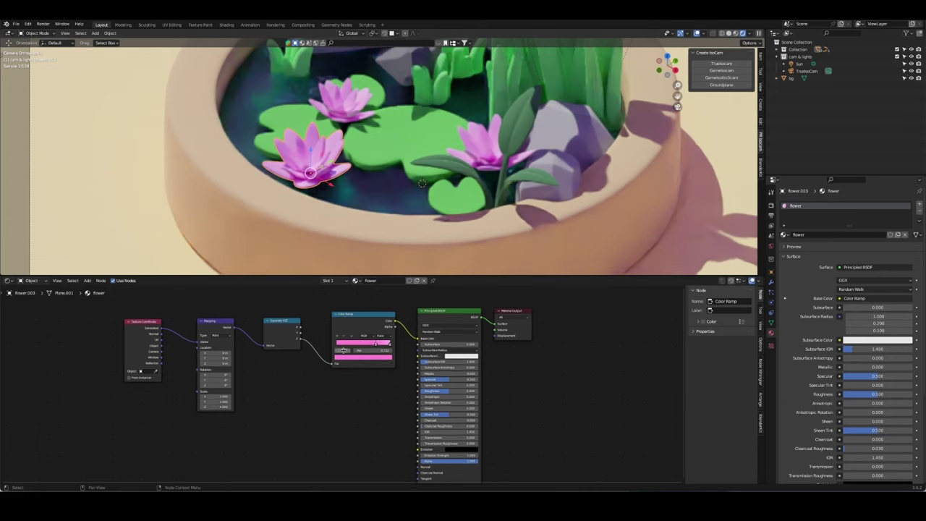
Step: Set Mapping Scale Z to 1.788, tweak the pink stop's colour, then select the bg plane
{"action": "left_click_drag", "start_coordinate": [341, 348], "coordinate": [366, 345]}
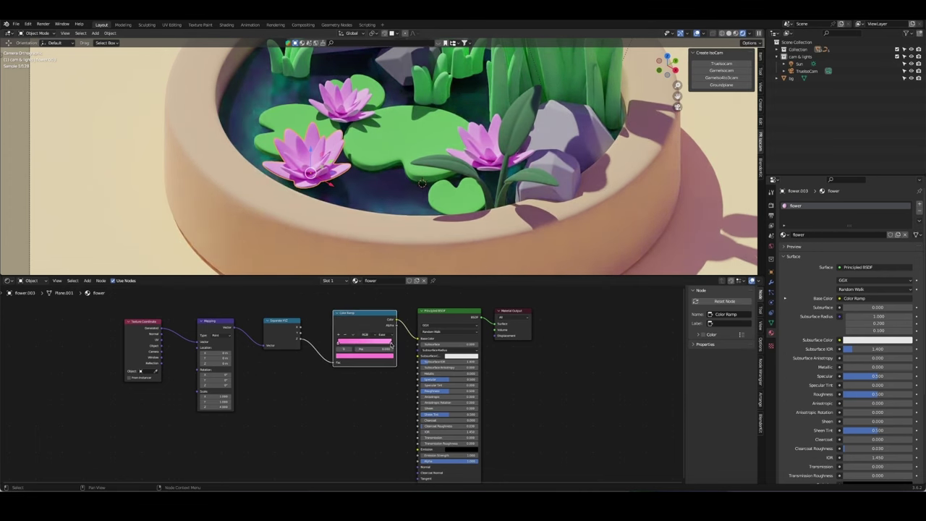
{"action": "left_click", "coordinate": [365, 355]}
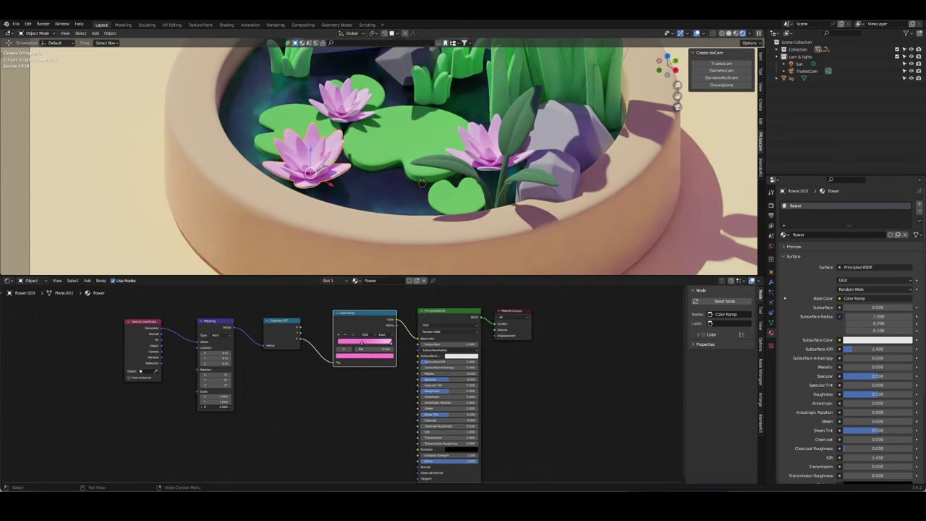
{"action": "left_click_drag", "start_coordinate": [216, 406], "coordinate": [231, 406]}
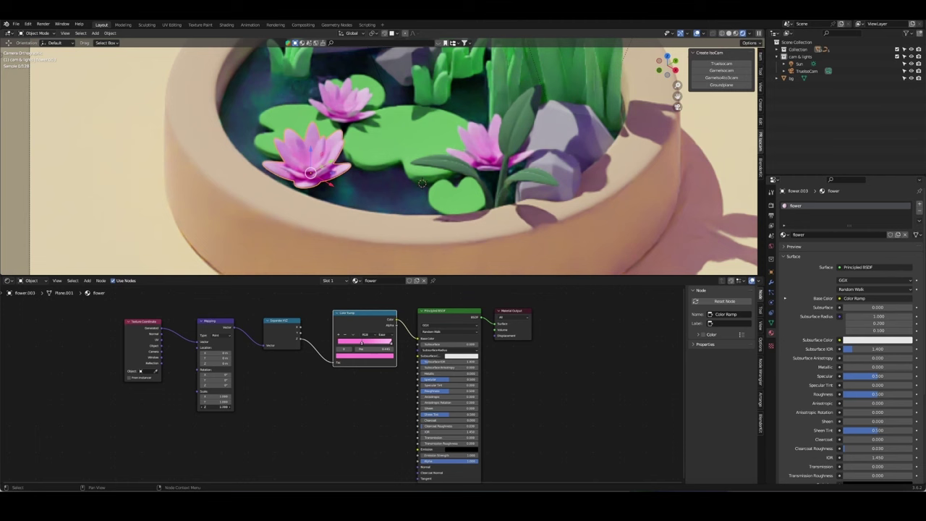
{"action": "left_click", "coordinate": [365, 355]}
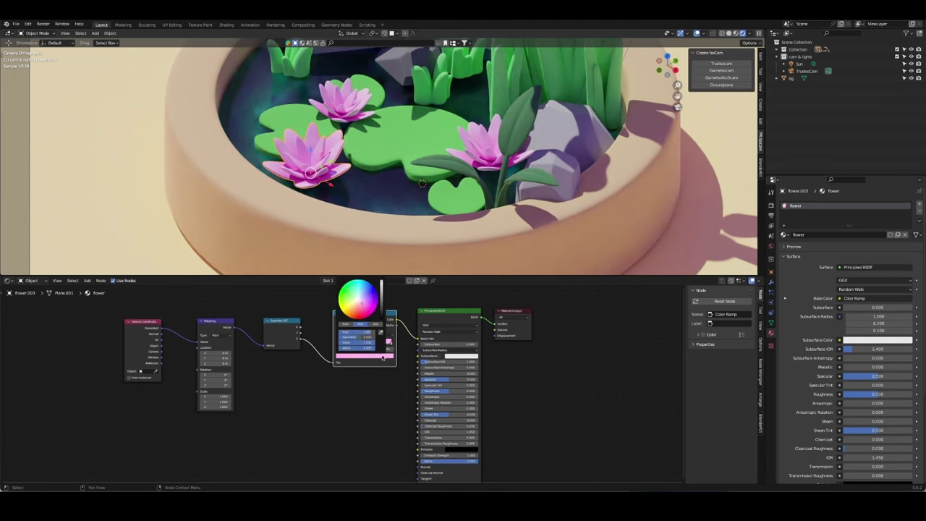
{"action": "left_click", "coordinate": [174, 216]}
Step: Leave the camera view and frame one lily flower close up
{"action": "middle_click_drag", "start_coordinate": [174, 216], "coordinate": [217, 181]}
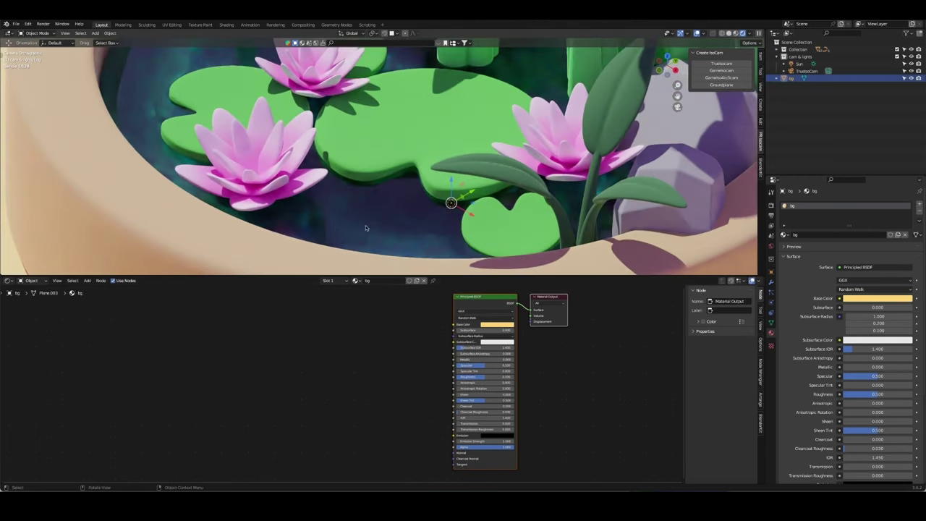
{"action": "key", "text": "Home"}
{"action": "scroll", "coordinate": [386, 178], "scroll_direction": "up", "scroll_amount": 2}
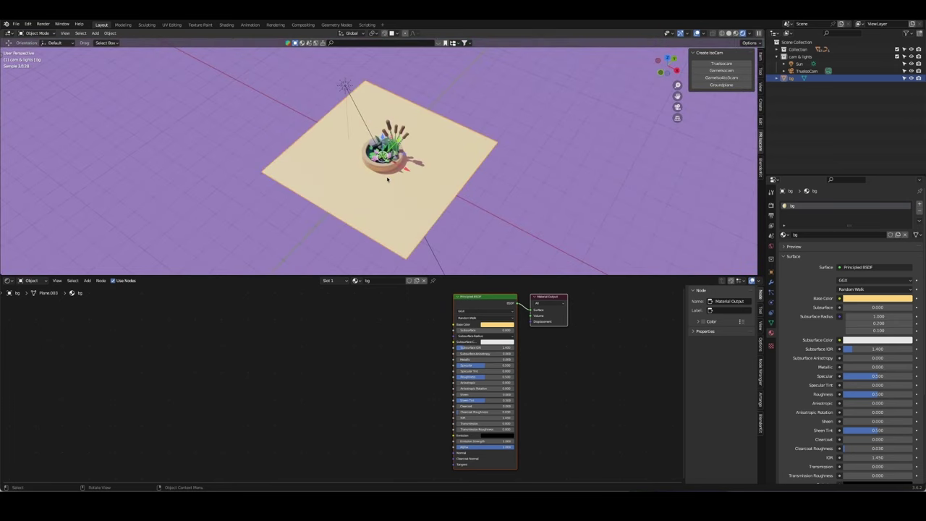
{"action": "scroll", "coordinate": [387, 166], "scroll_direction": "up", "scroll_amount": 6}
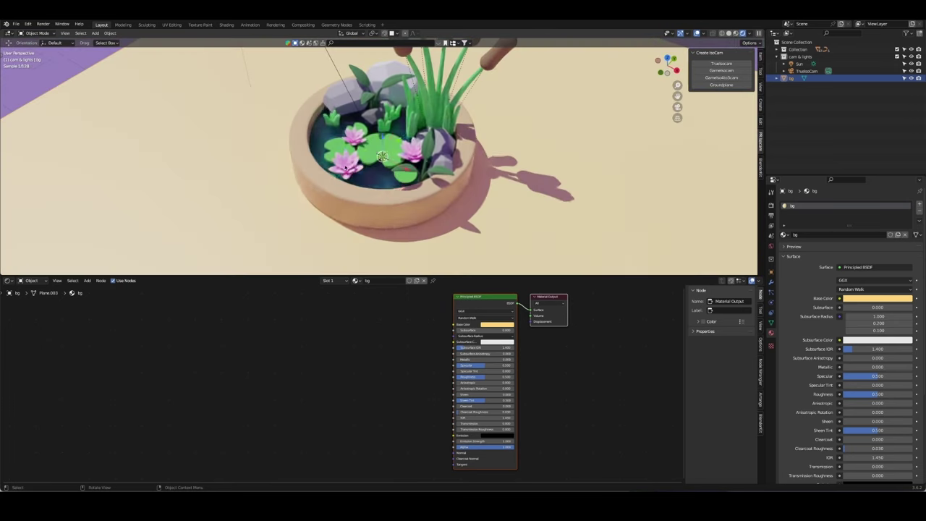
{"action": "left_click", "coordinate": [341, 167]}
{"action": "key", "text": "KP_Decimal"}
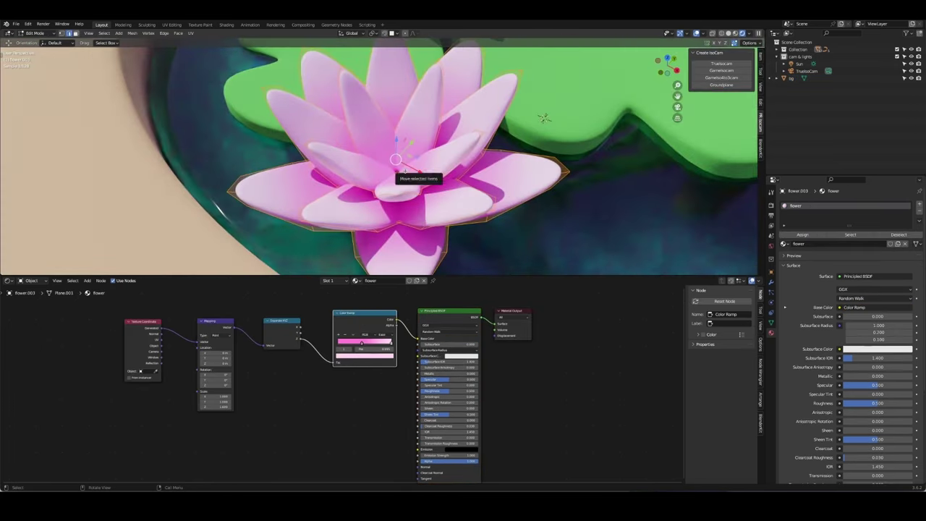
Step: Inspect the flower from top view, preview it in Wireframe then Rendered shading, and open Add > Mesh
{"action": "key", "text": "Tab"}
{"action": "key", "text": "KP_7"}
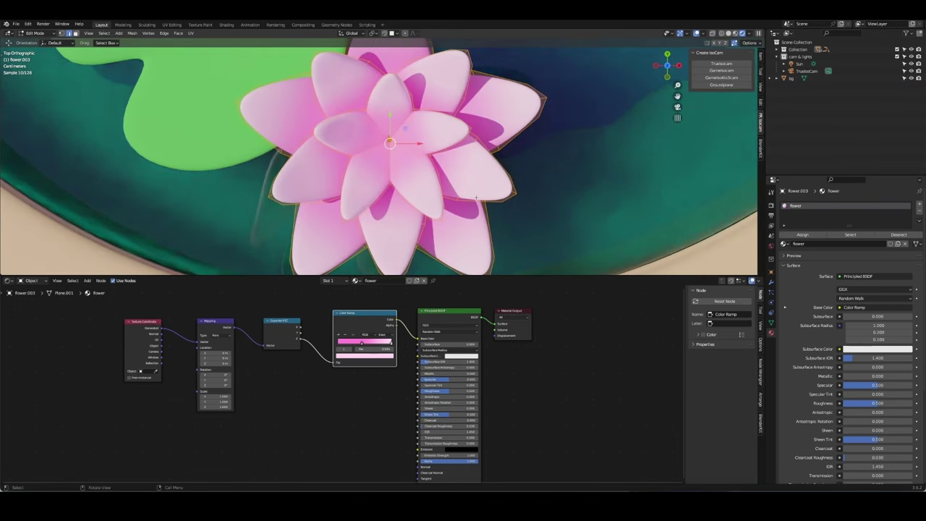
{"action": "key", "text": "Tab"}
{"action": "middle_click_drag", "start_coordinate": [475, 196], "coordinate": [449, 148]}
{"action": "key", "text": "z"}
{"action": "left_click", "coordinate": [439, 155]}
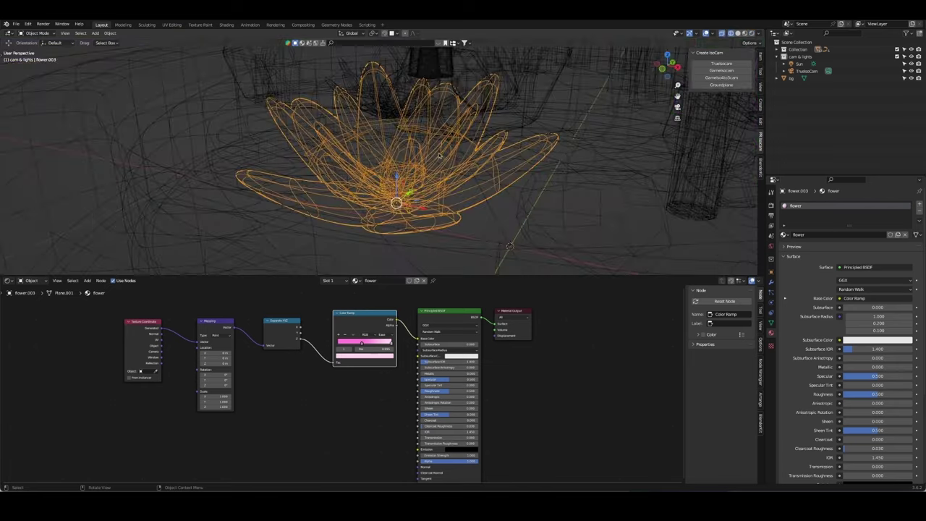
{"action": "key", "text": "z"}
{"action": "left_click", "coordinate": [465, 160]}
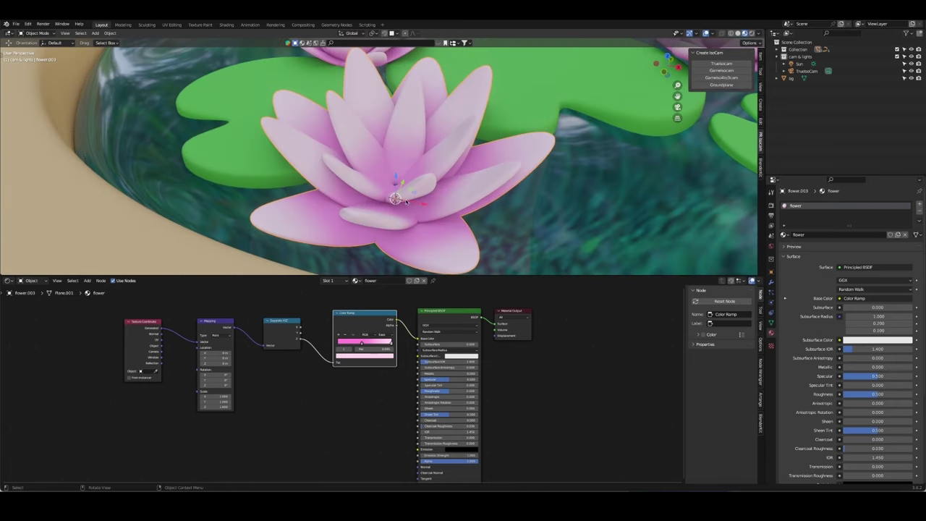
{"action": "key", "text": "shift+a"}
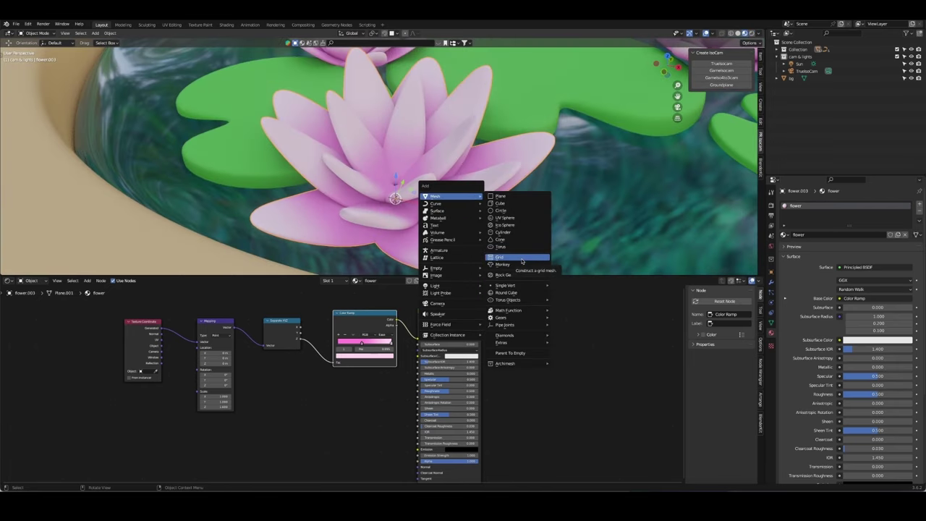
Step: Add a cube at the lily's centre and scale it down to sit inside the flower
{"action": "left_click", "coordinate": [499, 203]}
{"action": "key", "text": "g"}
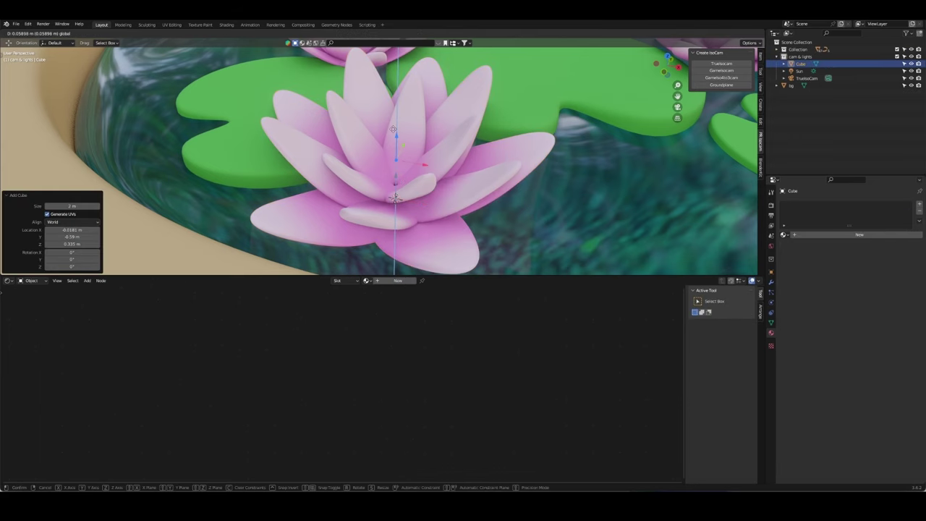
{"action": "left_click", "coordinate": [395, 197]}
{"action": "scroll", "coordinate": [405, 192], "scroll_direction": "down", "scroll_amount": 3}
{"action": "scroll", "coordinate": [405, 192], "scroll_direction": "down", "scroll_amount": 5}
{"action": "key", "text": "s"}
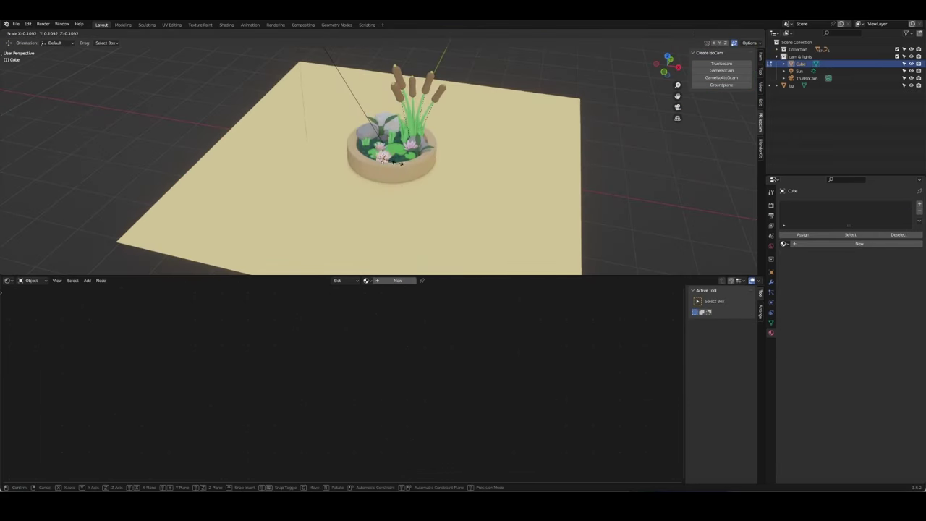
{"action": "left_click", "coordinate": [400, 163]}
{"action": "scroll", "coordinate": [400, 163], "scroll_direction": "up", "scroll_amount": 5}
{"action": "scroll", "coordinate": [399, 163], "scroll_direction": "up", "scroll_amount": 3}
{"action": "key", "text": "Tab"}
{"action": "key", "text": "s"}
{"action": "left_click", "coordinate": [445, 177]}
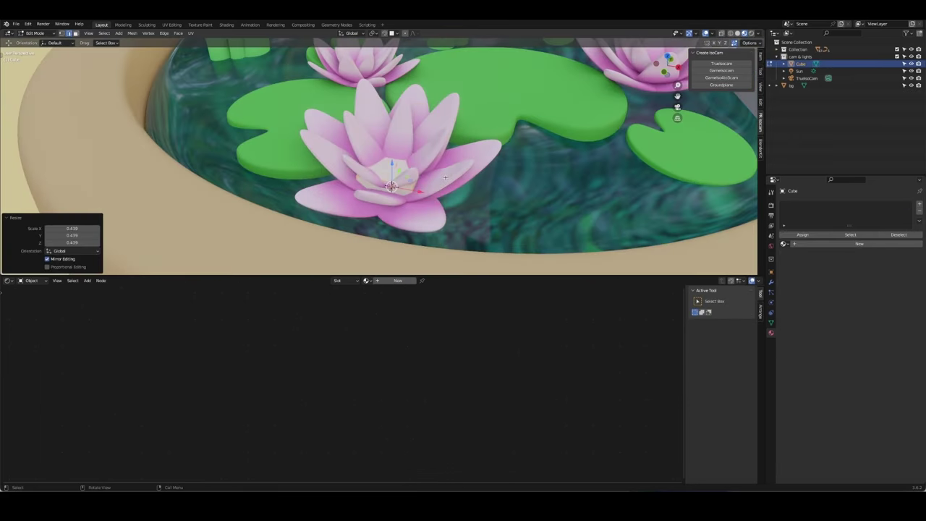
{"action": "scroll", "coordinate": [444, 177], "scroll_direction": "up", "scroll_amount": 3}
{"action": "key", "text": "ctrl+z"}
{"action": "key", "text": "ctrl+z"}
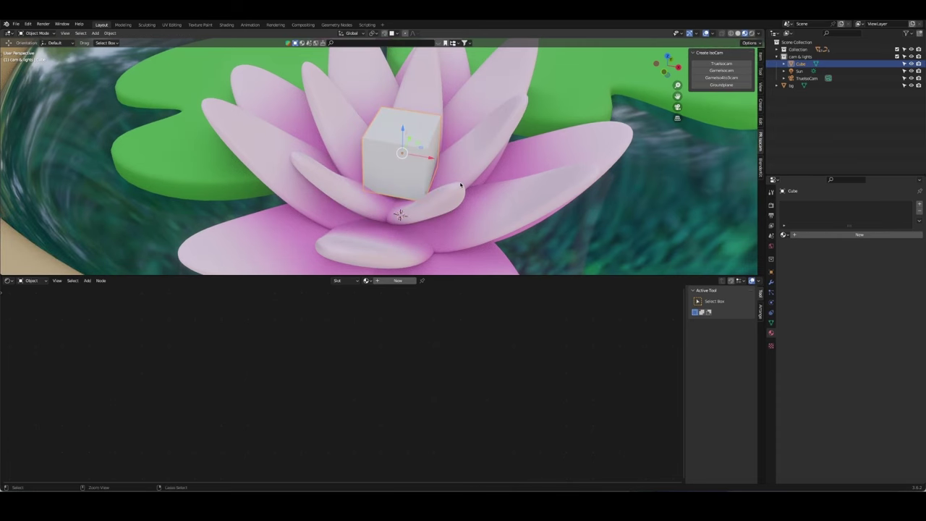
Step: Round the cube into a sphere with Ctrl+2, lower it and centre it in the flower from top view
{"action": "key", "text": "ctrl+2"}
{"action": "key", "text": "g"}
{"action": "key", "text": "z"}
{"action": "left_click", "coordinate": [405, 199]}
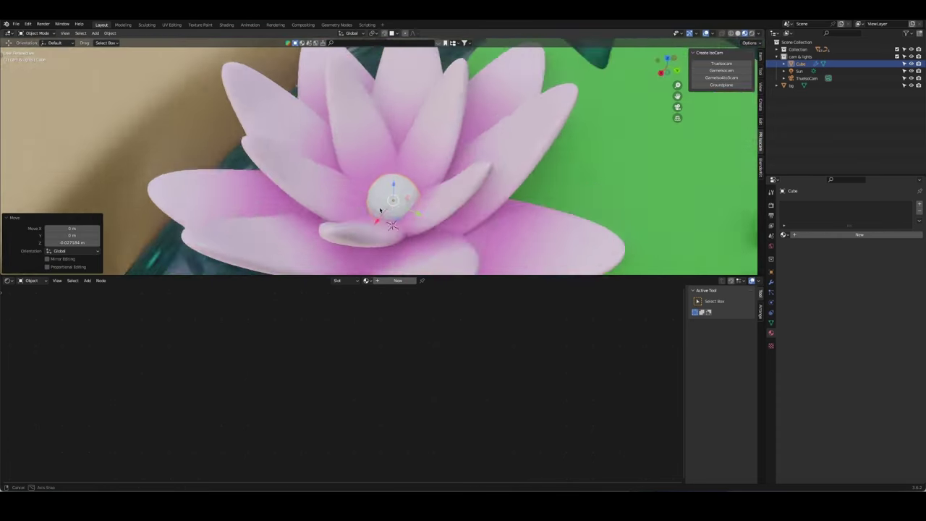
{"action": "mouse_move", "coordinate": [405, 199]}
{"action": "middle_mouse_down"}
{"action": "mouse_move", "coordinate": [386, 212]}
{"action": "mouse_move", "coordinate": [430, 209]}
{"action": "middle_mouse_up"}
{"action": "key", "text": "KP_7"}
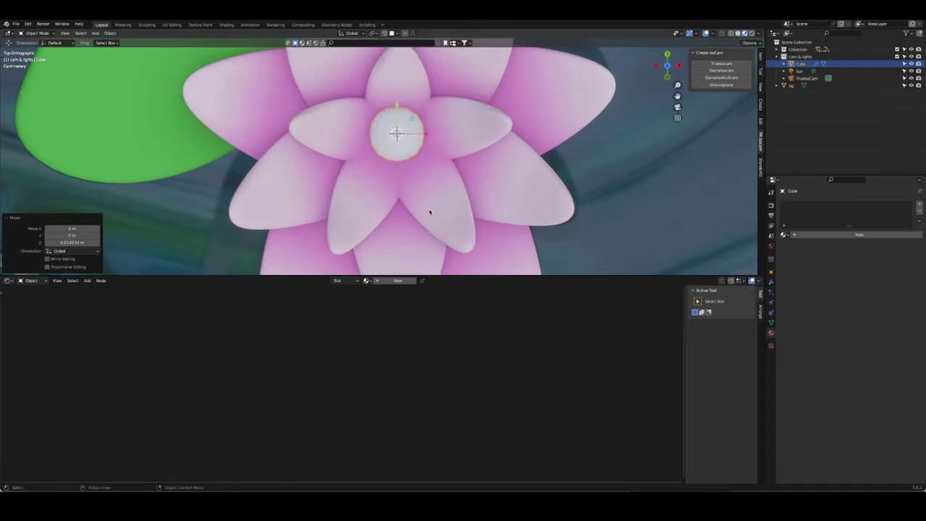
{"action": "key", "text": "g"}
{"action": "left_click", "coordinate": [416, 164]}
{"action": "mouse_move", "coordinate": [416, 165]}
{"action": "middle_mouse_down"}
{"action": "mouse_move", "coordinate": [423, 182]}
{"action": "mouse_move", "coordinate": [465, 171]}
{"action": "mouse_move", "coordinate": [543, 185]}
{"action": "mouse_move", "coordinate": [460, 172]}
{"action": "middle_mouse_up"}
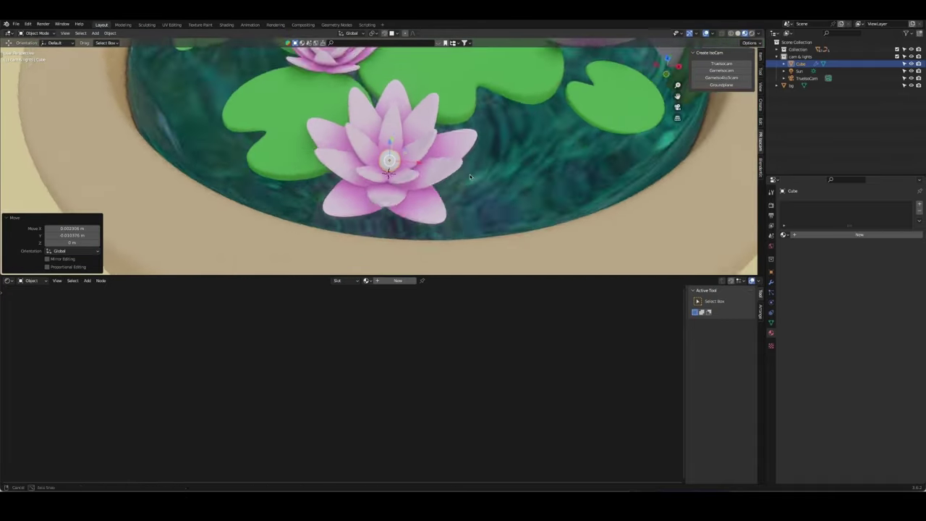
Step: Resize the sphere and give it a new yellow material
{"action": "key", "text": "Tab"}
{"action": "key", "text": "s"}
{"action": "left_click", "coordinate": [497, 176]}
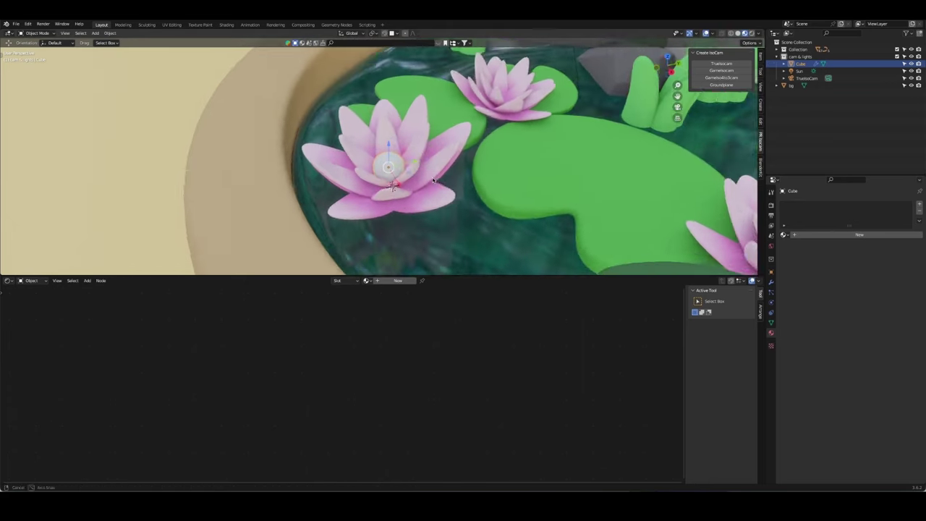
{"action": "middle_click_drag", "start_coordinate": [498, 175], "coordinate": [405, 217]}
{"action": "left_click", "coordinate": [799, 243]}
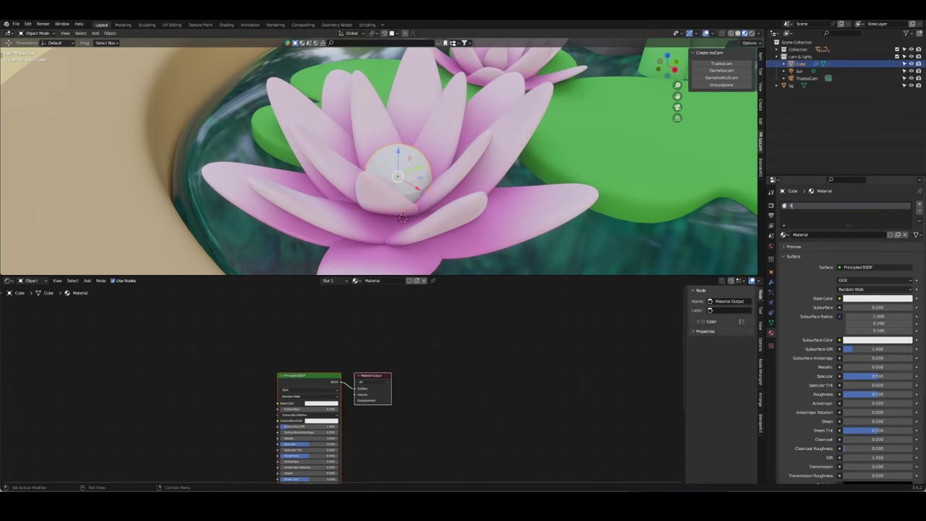
{"action": "type", "text": "flower"}
{"action": "left_click", "coordinate": [876, 298]}
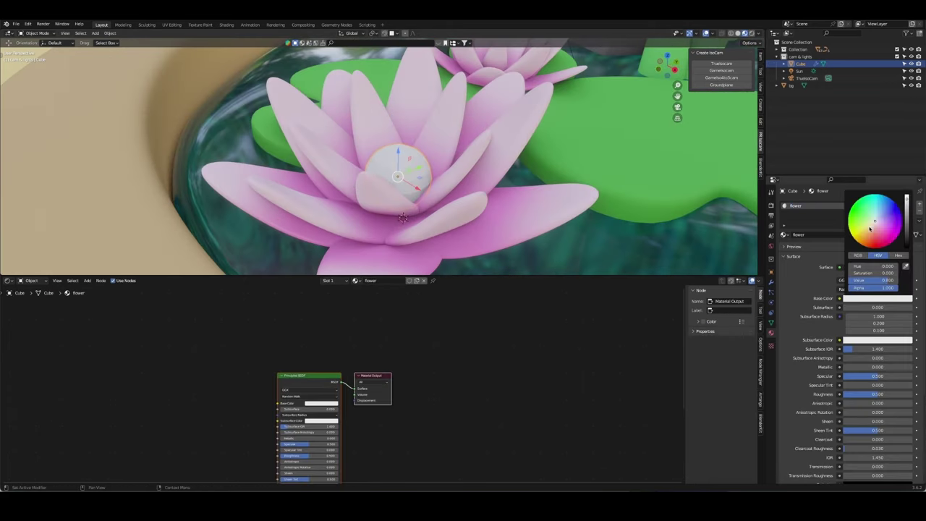
{"action": "left_click", "coordinate": [869, 232]}
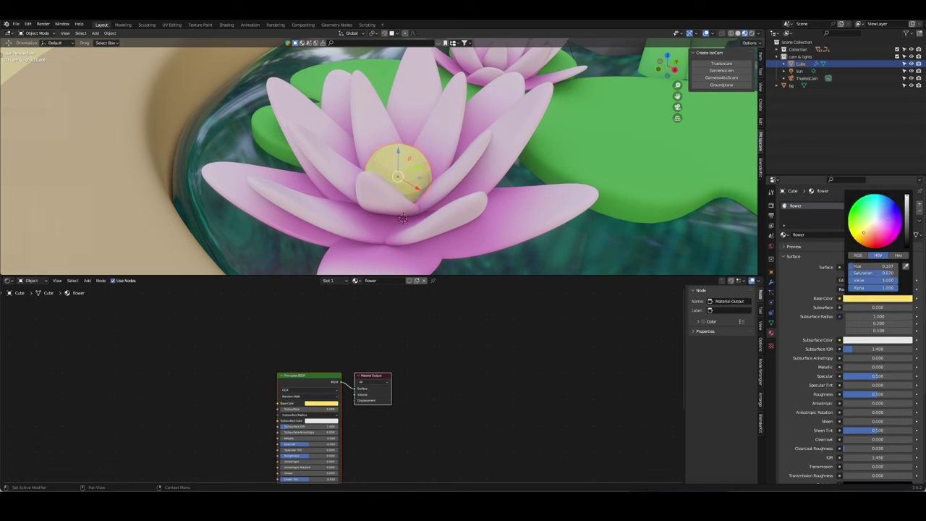
Step: Smooth the yellow centre sphere with Ctrl+2 subdivision, then select the petals
{"action": "right_click", "coordinate": [391, 152]}
{"action": "key", "text": "ctrl+2"}
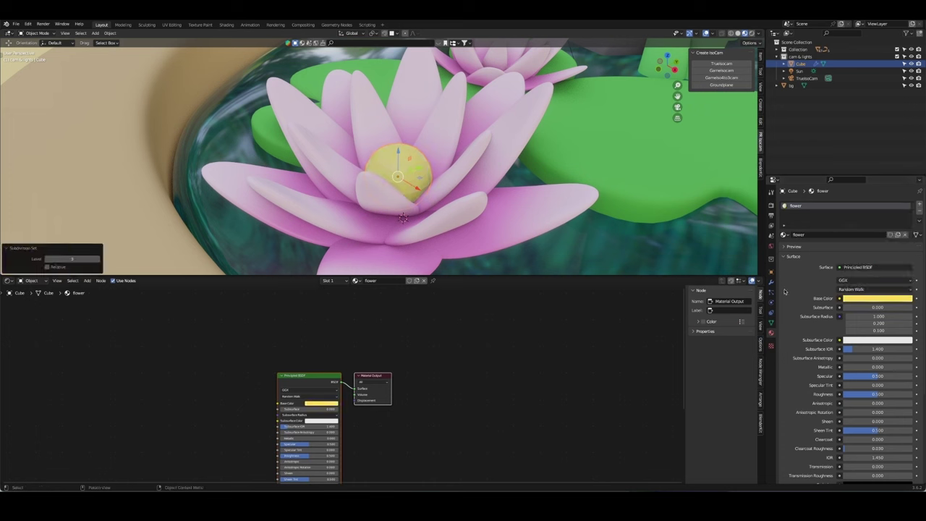
{"action": "left_click", "coordinate": [411, 215]}
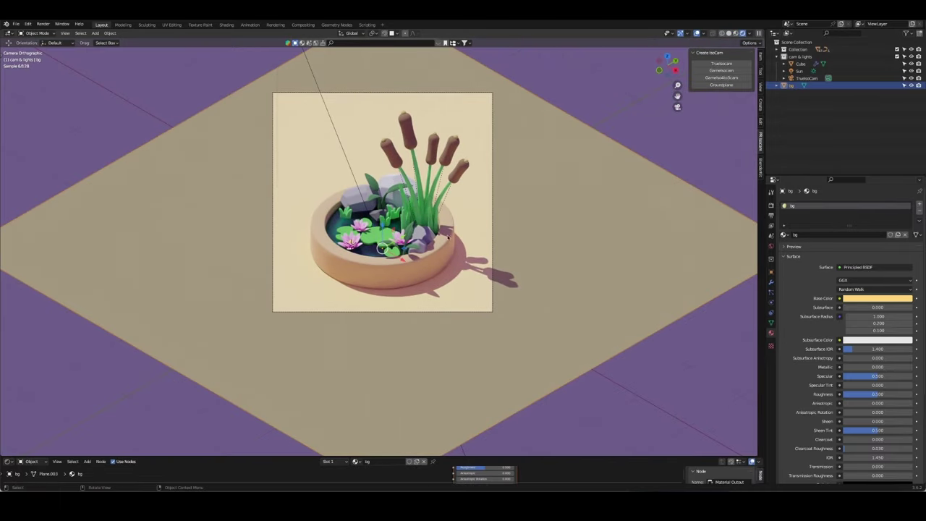
Step: Freely rotate the grey rock behind the lilies a little
{"action": "left_click", "coordinate": [360, 199]}
{"action": "key", "text": "r"}
{"action": "key", "text": "r"}
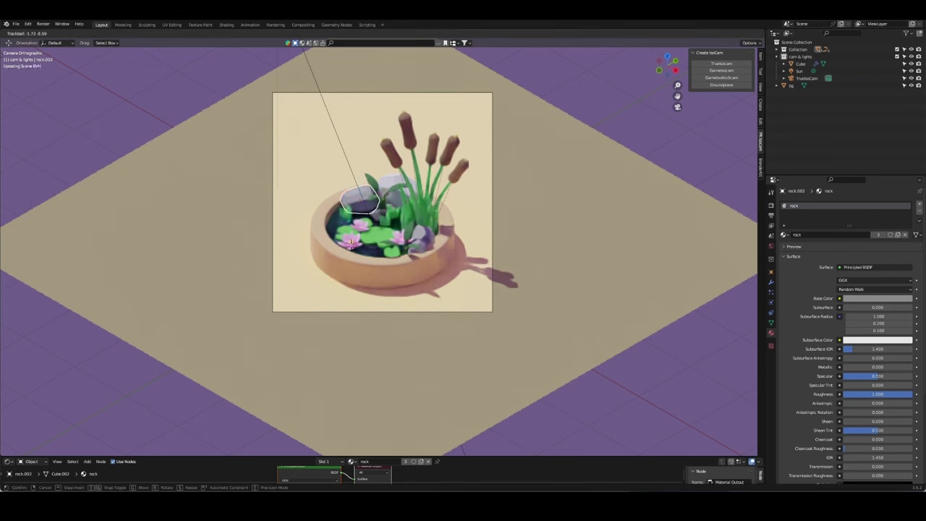
{"action": "left_click", "coordinate": [359, 198]}
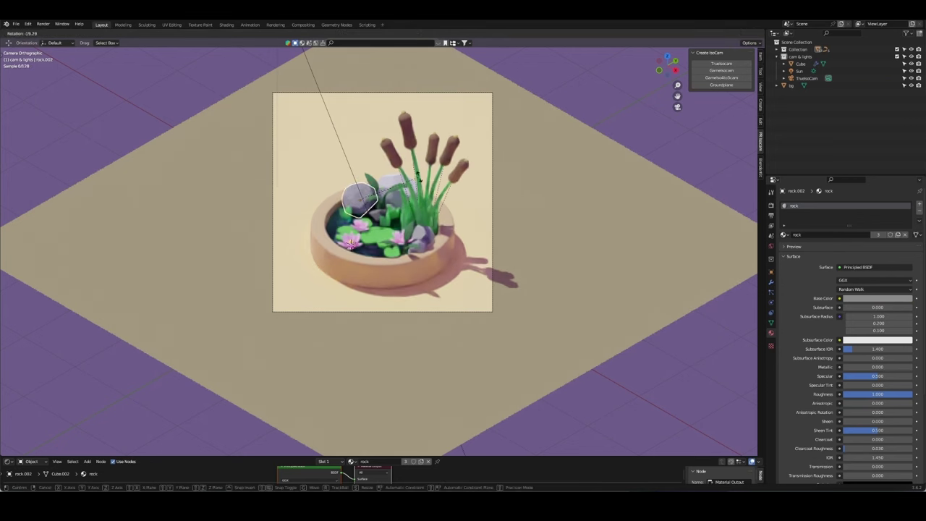
Step: Change the bg plane's Base Color to a pale off-white tint
{"action": "left_click", "coordinate": [549, 180]}
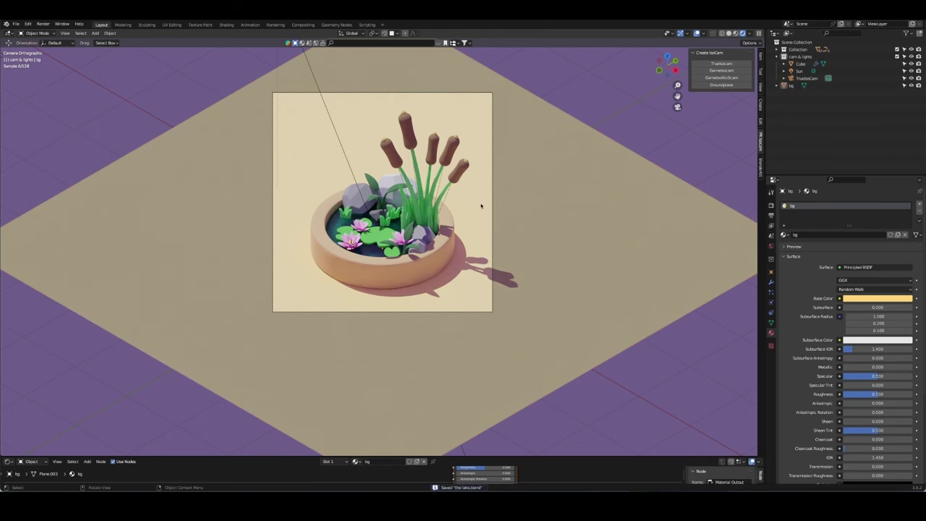
{"action": "left_click", "coordinate": [527, 210]}
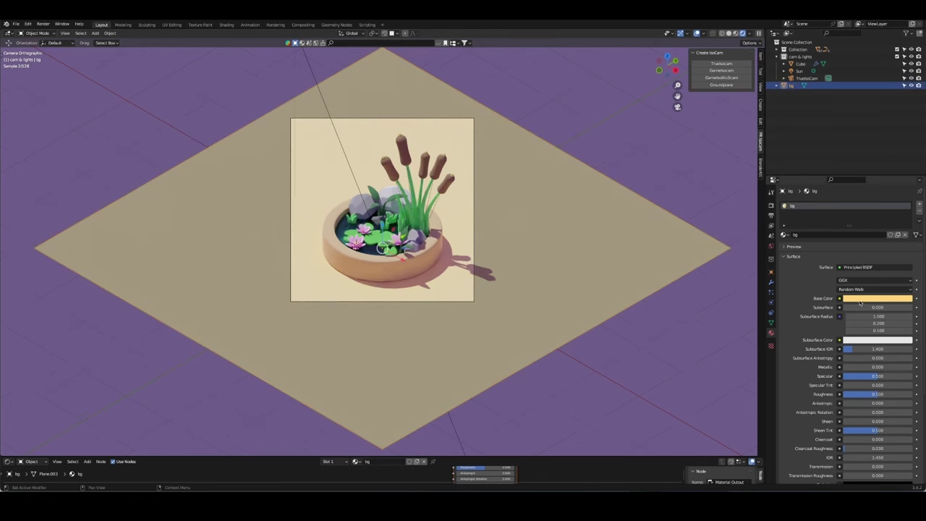
{"action": "left_click", "coordinate": [877, 298]}
{"action": "left_click", "coordinate": [878, 217]}
{"action": "mouse_move", "coordinate": [881, 214]}
{"action": "left_mouse_down"}
{"action": "mouse_move", "coordinate": [873, 227]}
{"action": "mouse_move", "coordinate": [868, 218]}
{"action": "left_mouse_up"}
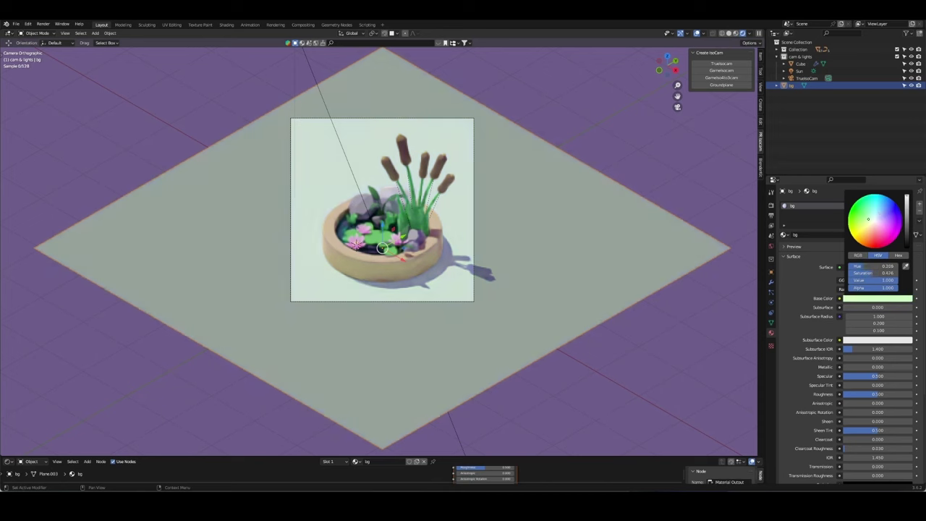
{"action": "scroll", "coordinate": [506, 200], "scroll_direction": "up", "scroll_amount": 3}
Step: Select and deselect the sun light, then save lake.blend
{"action": "scroll", "coordinate": [610, 201], "scroll_direction": "down", "scroll_amount": 4}
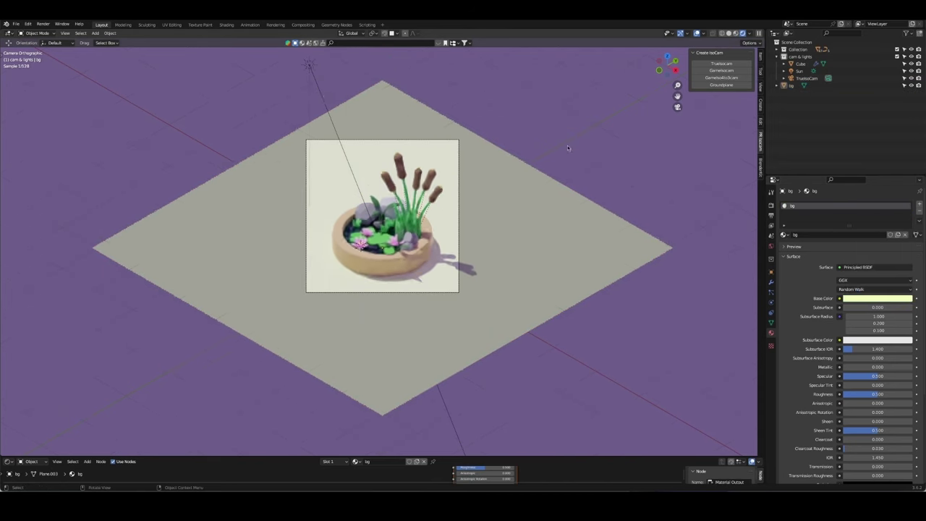
{"action": "left_click", "coordinate": [325, 95]}
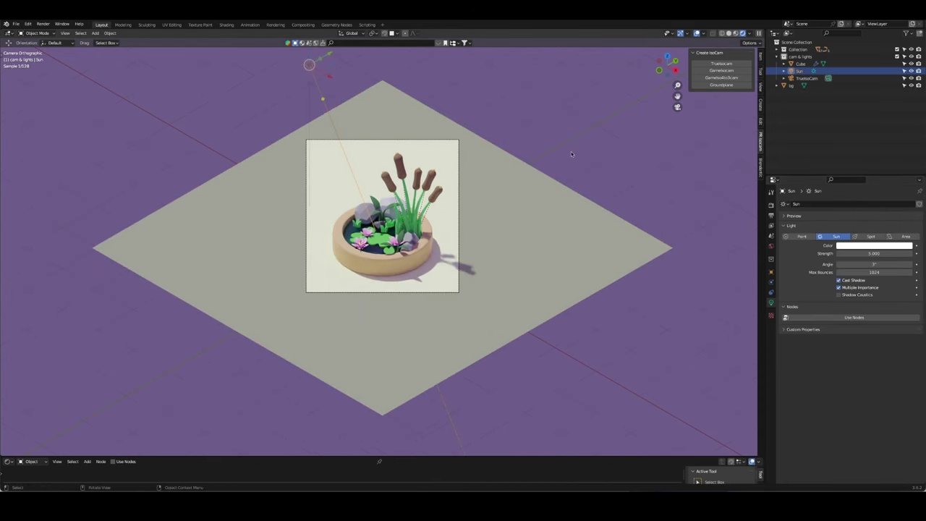
{"action": "left_click", "coordinate": [515, 177]}
{"action": "key", "text": "ctrl+s"}
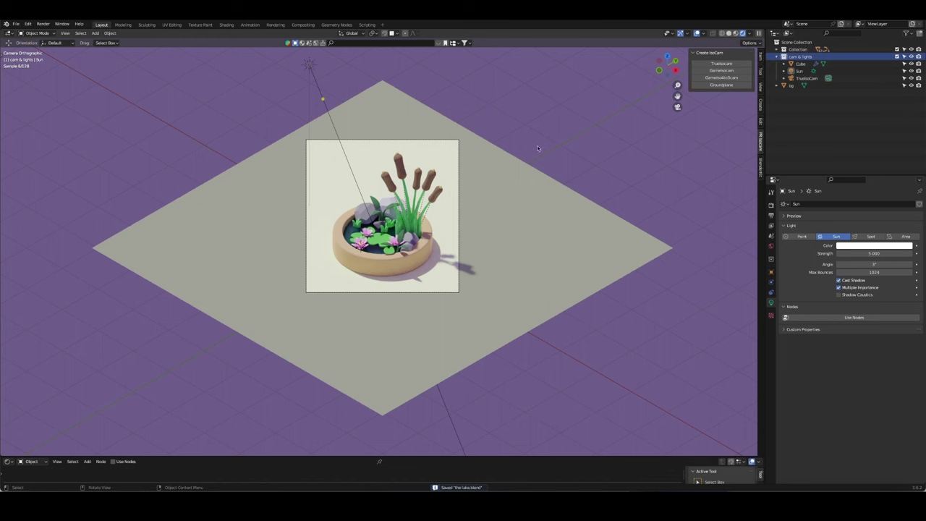
Step: Snap the 3D cursor back to the world origin, discarding two trial lights
{"action": "key", "text": "shift+a"}
{"action": "left_click", "coordinate": [589, 258]}
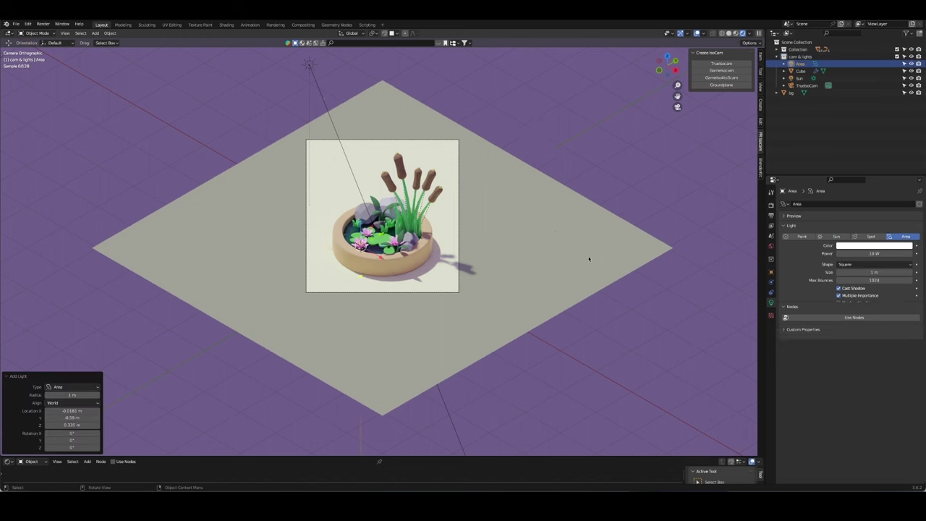
{"action": "key", "text": "Delete"}
{"action": "right_click", "coordinate": [455, 223], "text": "shift"}
{"action": "key", "text": "shift+s"}
{"action": "left_click", "coordinate": [455, 266]}
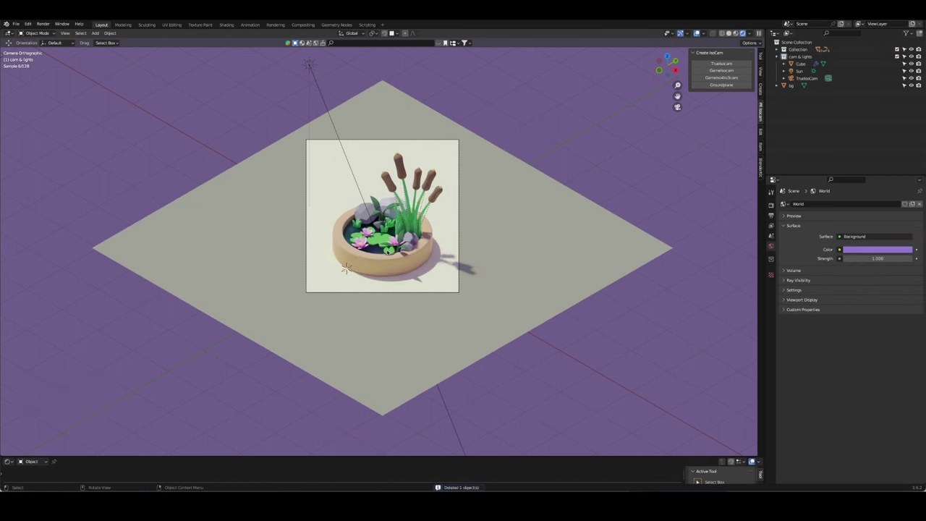
{"action": "key", "text": "shift+s"}
{"action": "left_click", "coordinate": [456, 232]}
{"action": "key", "text": "shift+a"}
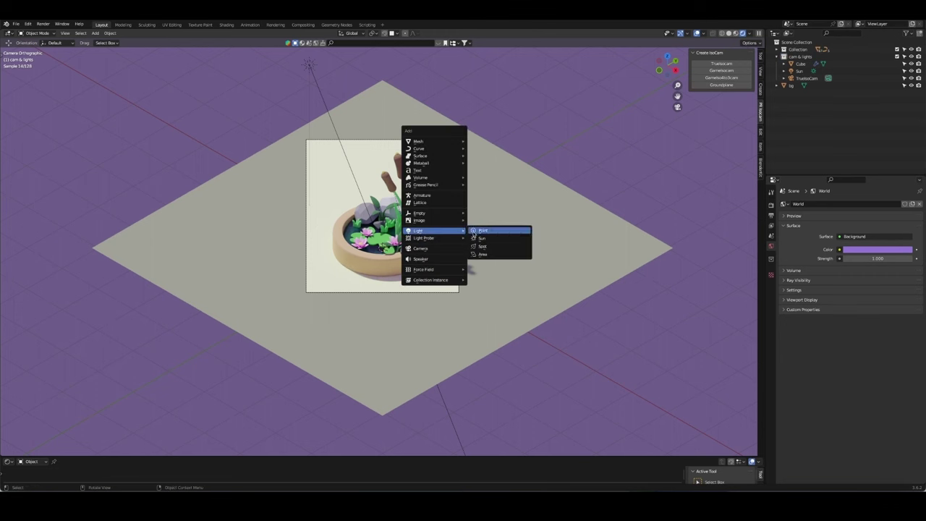
{"action": "left_click", "coordinate": [499, 254]}
{"action": "left_click_drag", "start_coordinate": [384, 228], "coordinate": [398, 105]}
{"action": "key", "text": "ctrl+z"}
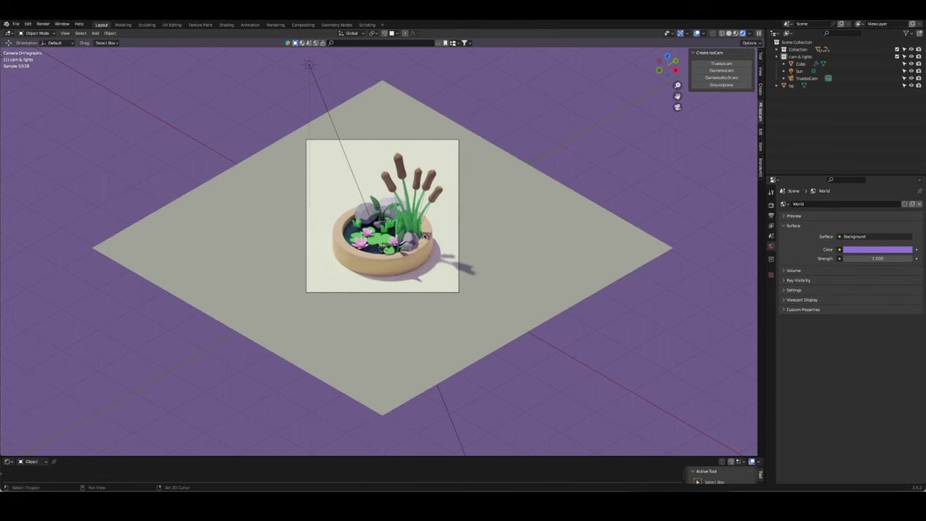
Step: Add an area light at the centre, raise it, make it Disk shaped and enlarge it to about 2.14 m
{"action": "key", "text": "shift+a"}
{"action": "left_click", "coordinate": [440, 262]}
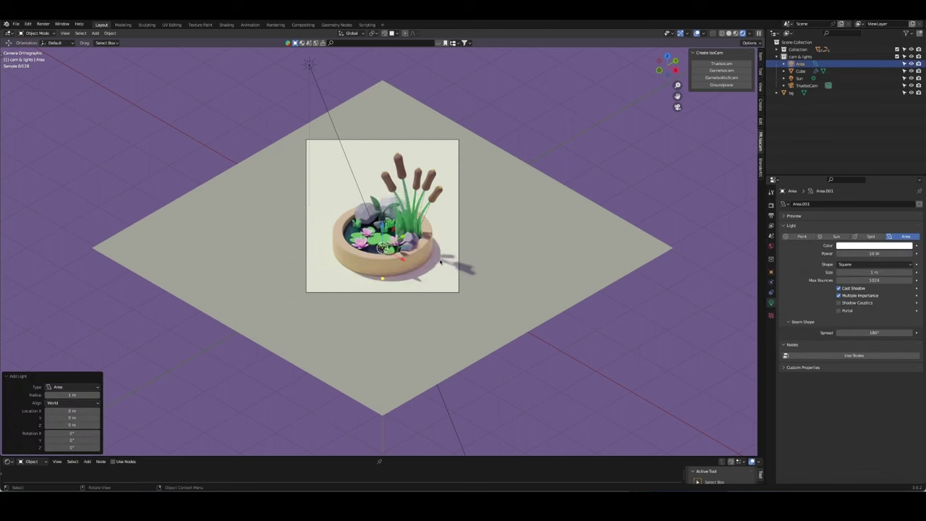
{"action": "key", "text": "g"}
{"action": "key", "text": "z"}
{"action": "key", "text": "Return"}
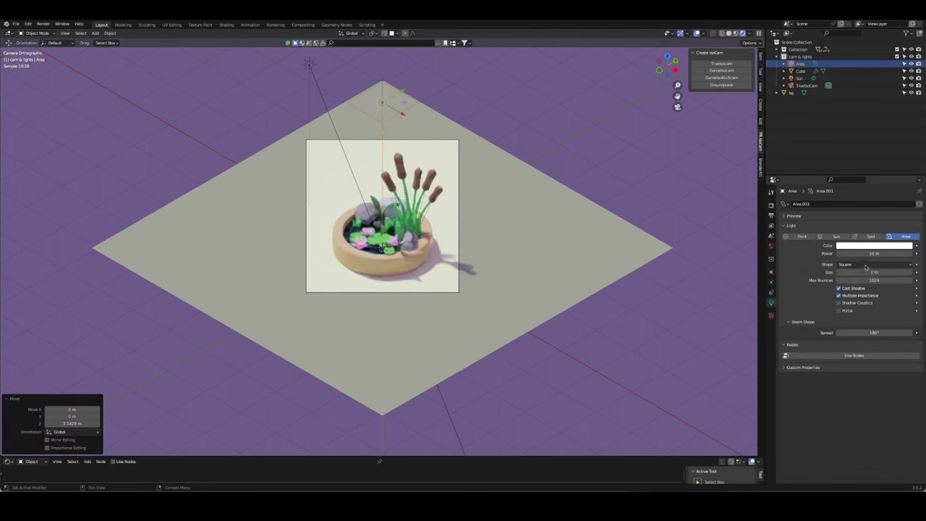
{"action": "left_click", "coordinate": [874, 264]}
{"action": "left_click", "coordinate": [874, 285]}
{"action": "left_click_drag", "start_coordinate": [407, 110], "coordinate": [434, 116]}
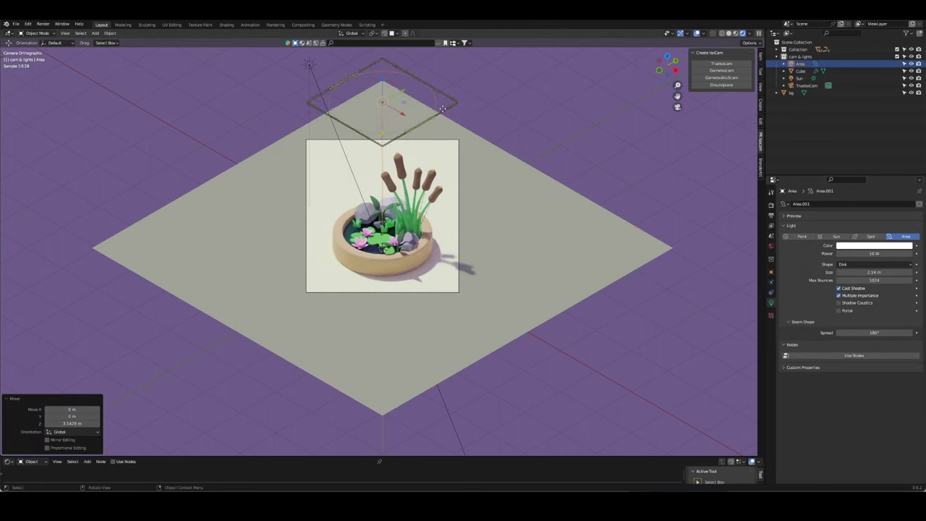
Step: Tilt the disk light -45° around the X axis
{"action": "key", "text": "r"}
{"action": "key", "text": "x"}
{"action": "key", "text": "Return"}
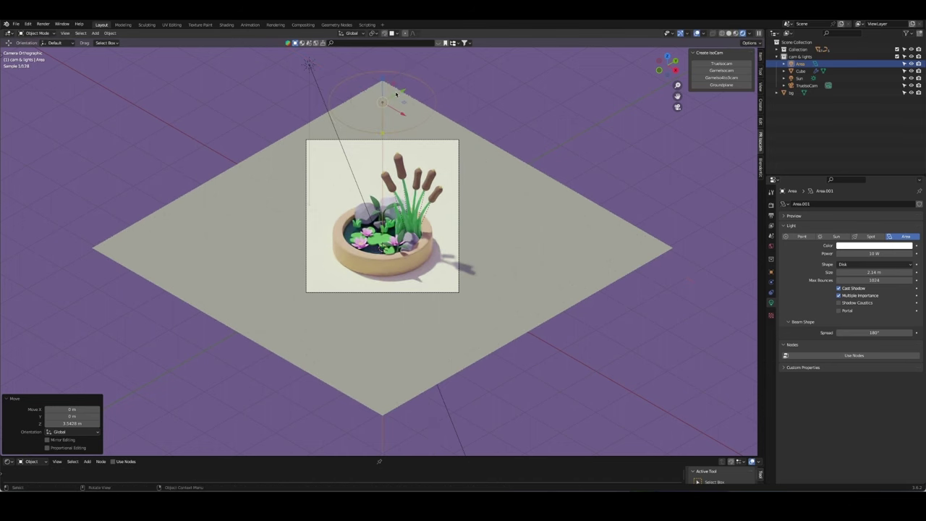
{"action": "key", "text": "r"}
{"action": "key", "text": "x"}
{"action": "key", "text": "9"}
{"action": "key", "text": "0"}
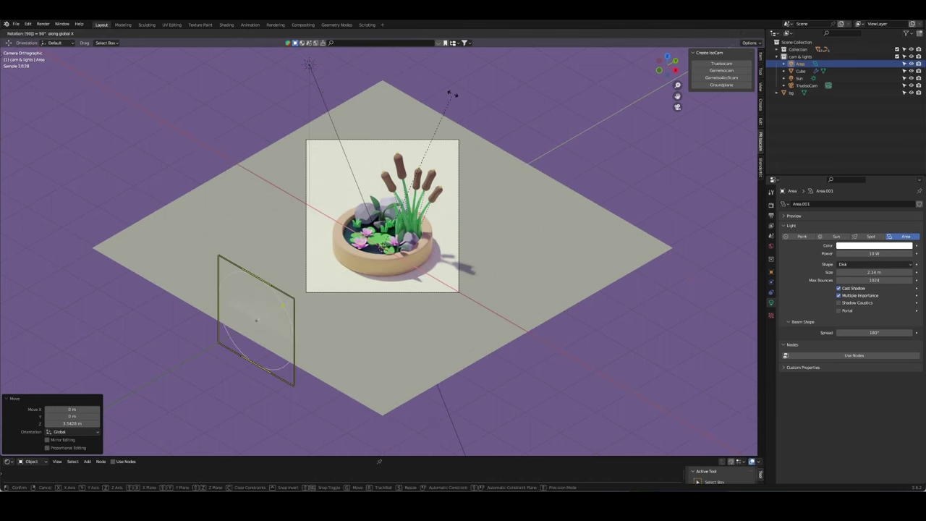
{"action": "key", "text": "BackSpace"}
{"action": "key", "text": "BackSpace"}
{"action": "type", "text": "-45"}
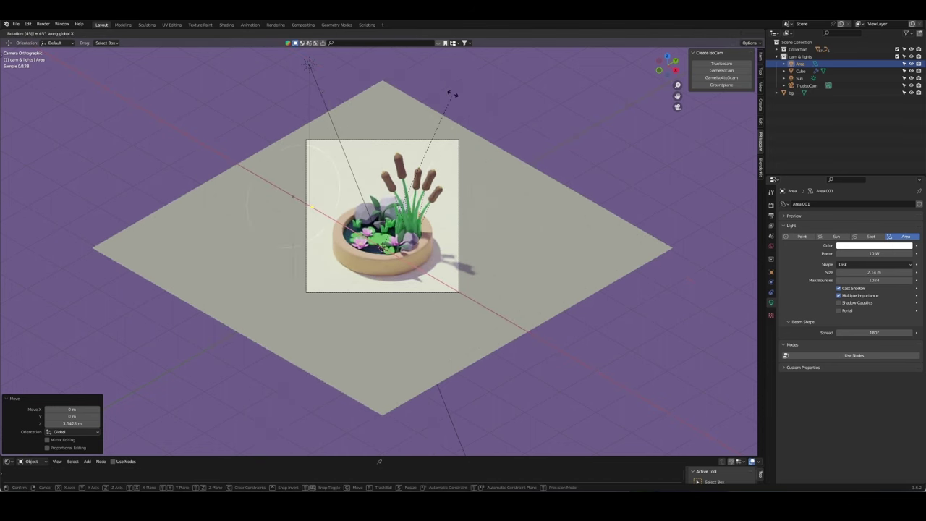
{"action": "key", "text": "Return"}
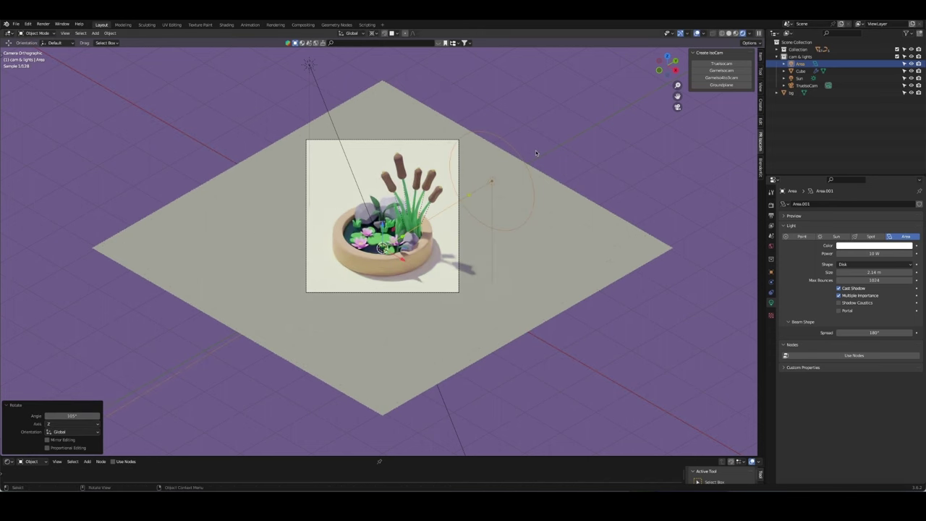
Step: Rotate the light further on its local X and slide it along its local Z
{"action": "key", "text": "r"}
{"action": "key", "text": "x"}
{"action": "key", "text": "x"}
{"action": "left_click", "coordinate": [757, 255]}
{"action": "key", "text": "g"}
{"action": "key", "text": "z"}
{"action": "key", "text": "z"}
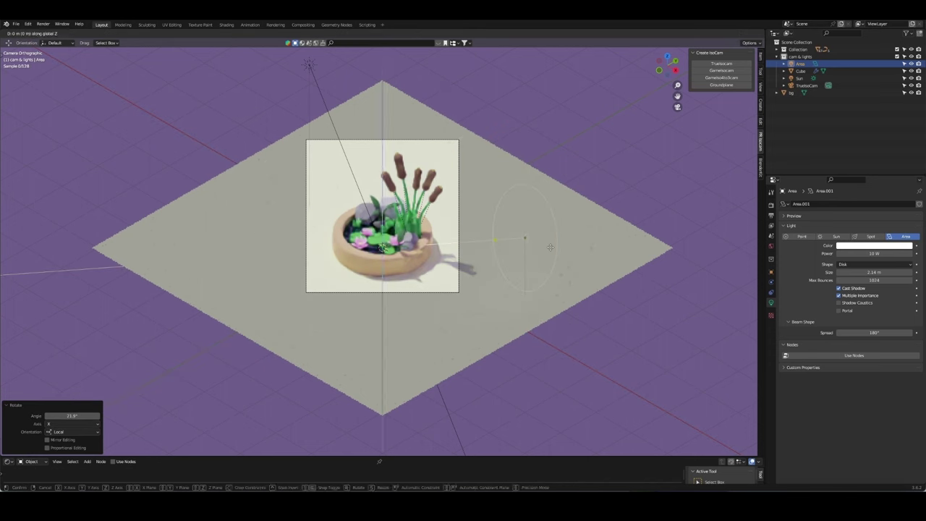
{"action": "left_click", "coordinate": [536, 209]}
Step: Set the light to 200 W with a pasted light pink colour, retilt it, then lower to 100 W
{"action": "key", "text": "Return"}
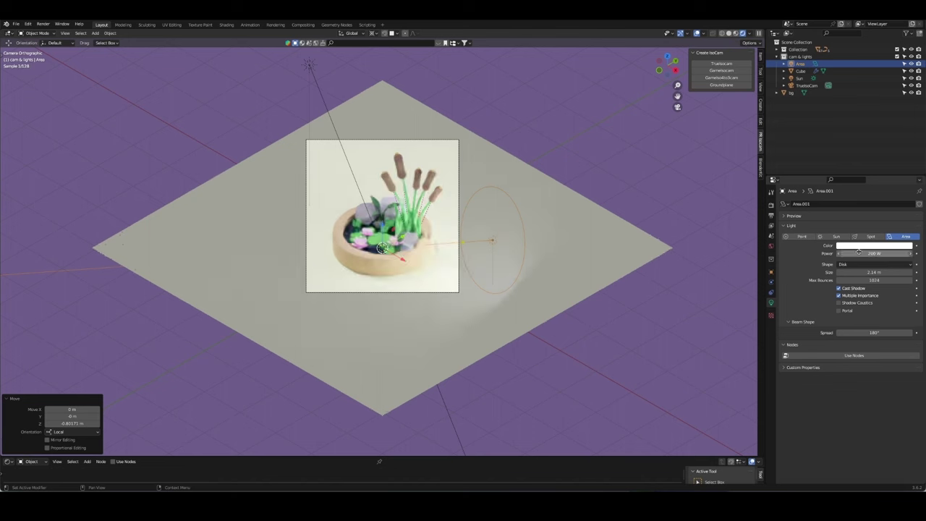
{"action": "left_click", "coordinate": [873, 245]}
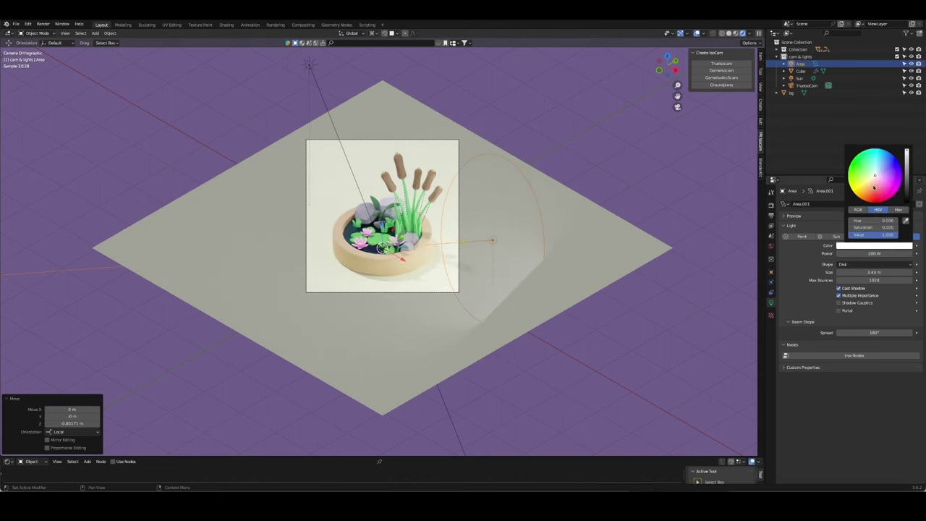
{"action": "key", "text": "ctrl+v"}
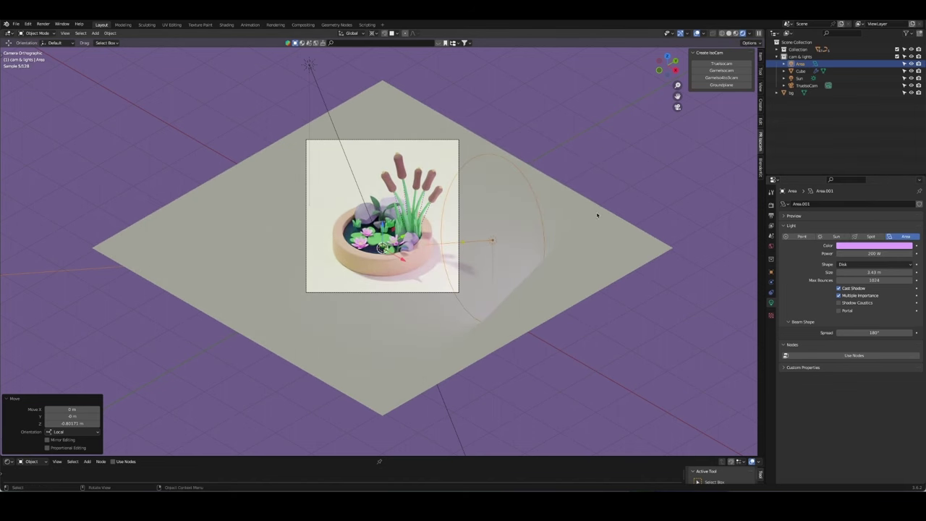
{"action": "key", "text": "r"}
{"action": "key", "text": "x"}
{"action": "key", "text": "x"}
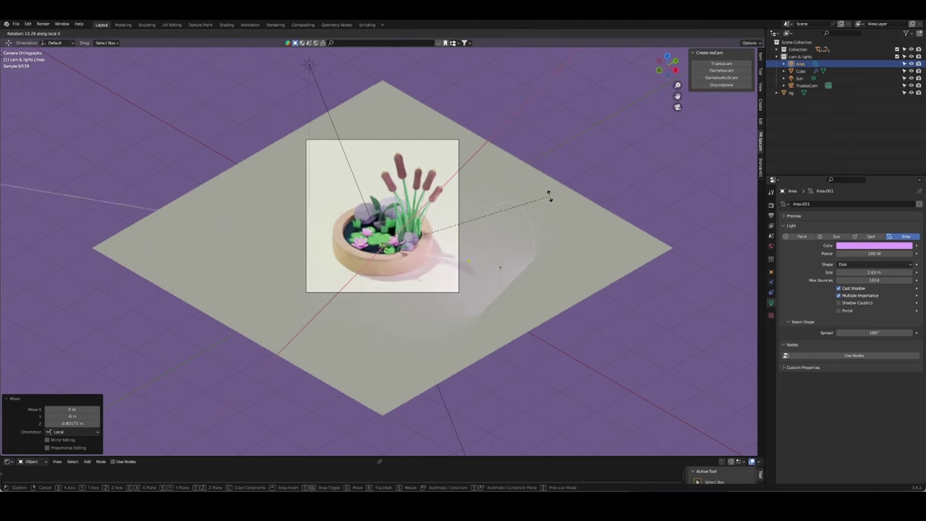
{"action": "left_click", "coordinate": [574, 265]}
{"action": "type", "text": "1"}
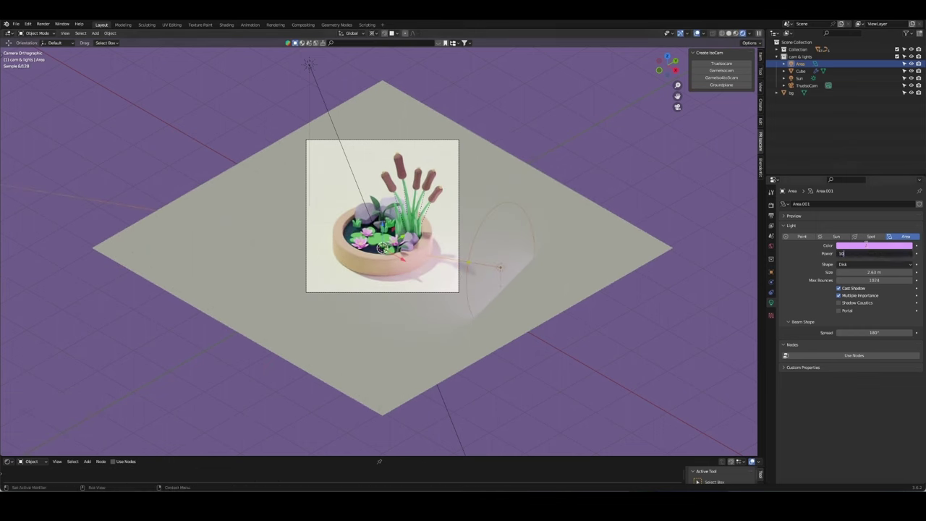
{"action": "type", "text": "0"}
{"action": "key", "text": "Return"}
Step: Raise the area light slightly and try its power at 50 W
{"action": "key", "text": "g"}
{"action": "key", "text": "z"}
{"action": "left_click", "coordinate": [496, 217]}
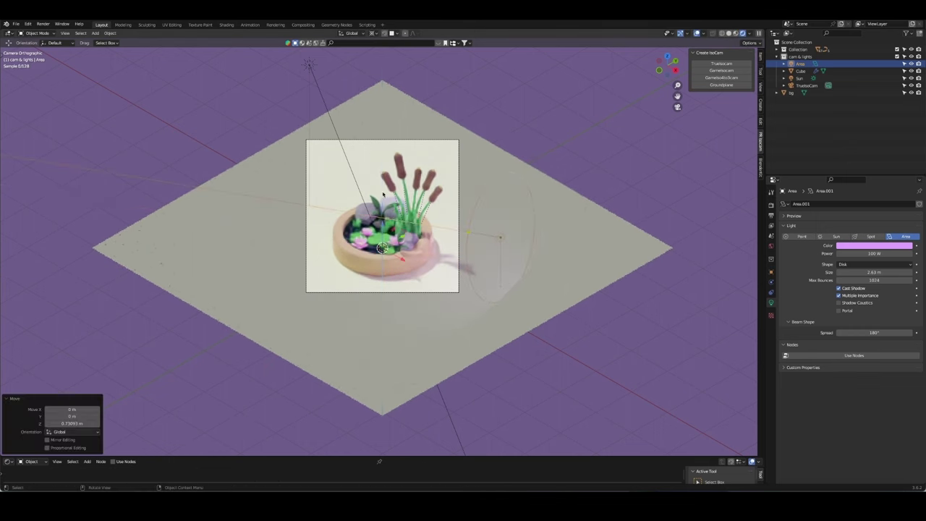
{"action": "scroll", "coordinate": [511, 234], "scroll_direction": "up", "scroll_amount": 4}
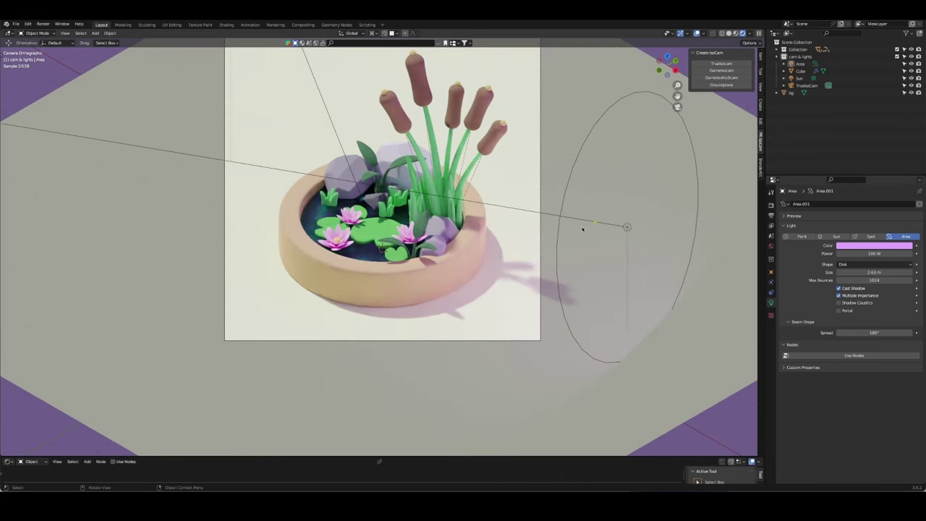
{"action": "scroll", "coordinate": [511, 235], "scroll_direction": "down", "scroll_amount": 2}
{"action": "scroll", "coordinate": [511, 234], "scroll_direction": "down", "scroll_amount": 1}
{"action": "left_click", "coordinate": [511, 235]}
{"action": "type", "text": "50"}
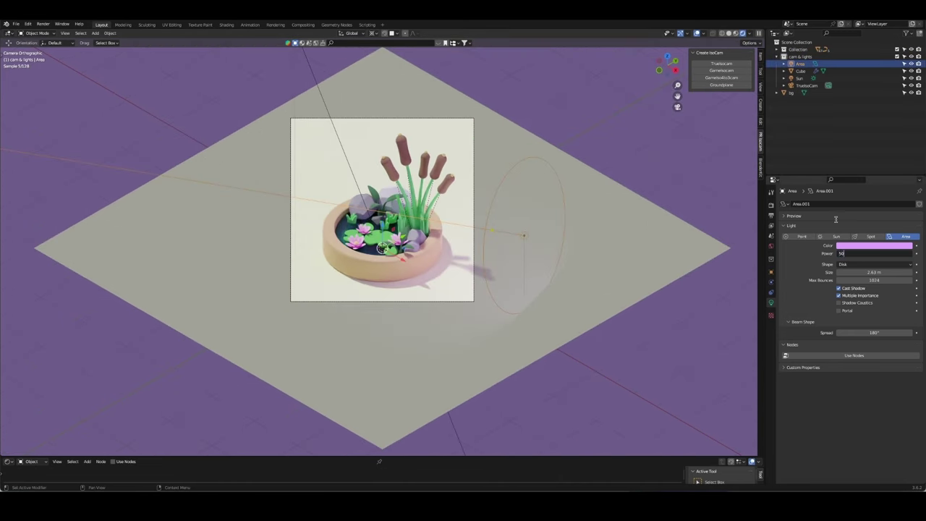
{"action": "key", "text": "Return"}
{"action": "left_click", "coordinate": [546, 212]}
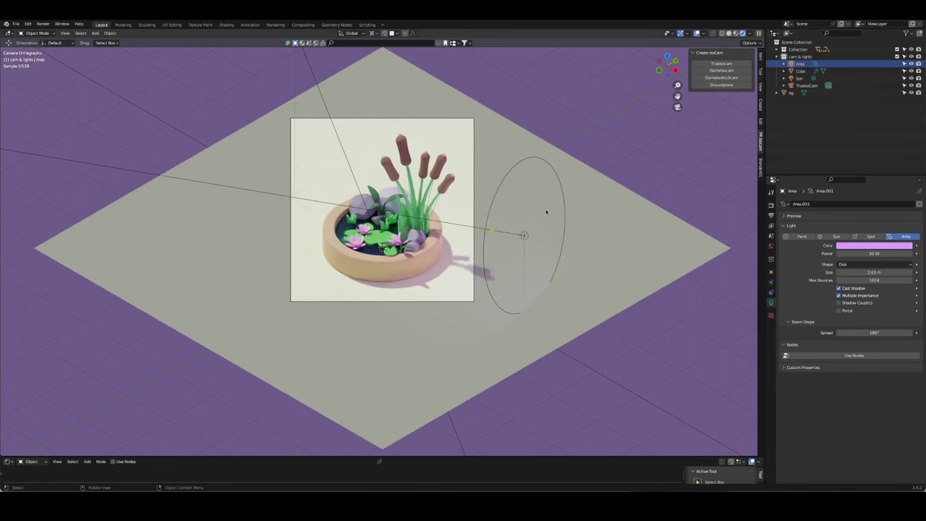
Step: Shrink the disk light to about 1.6 m and settle its power at 100 W
{"action": "left_click_drag", "start_coordinate": [546, 212], "coordinate": [547, 200]}
{"action": "left_click", "coordinate": [873, 253]}
{"action": "type", "text": "150"}
{"action": "key", "text": "Return"}
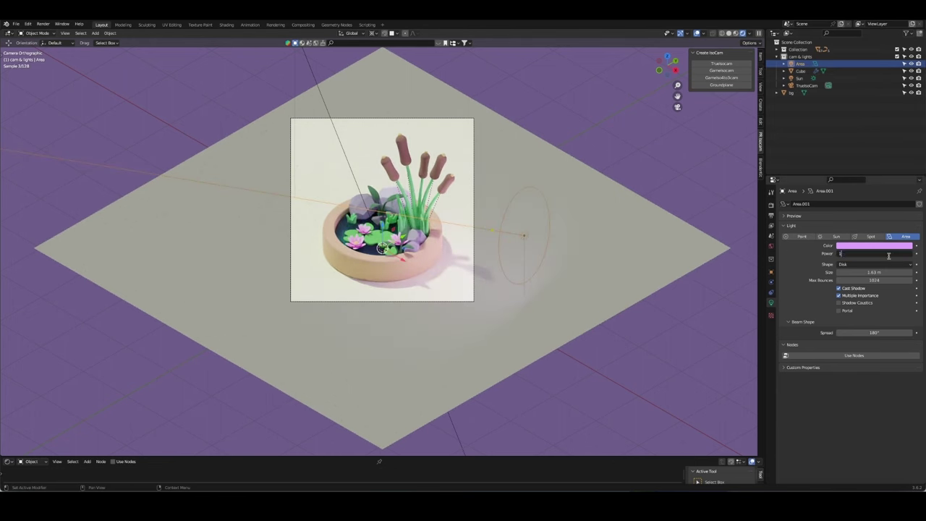
{"action": "type", "text": "00"}
{"action": "key", "text": "Return"}
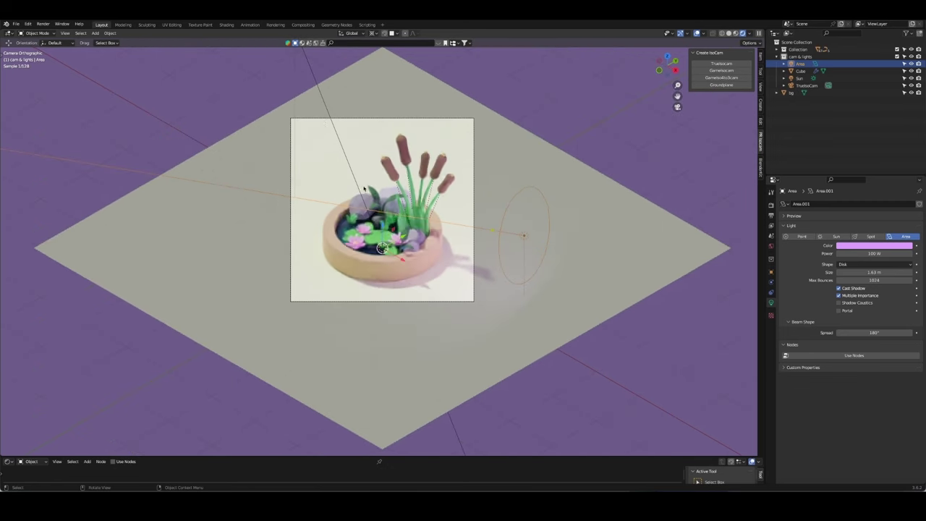
{"action": "left_click", "coordinate": [496, 110]}
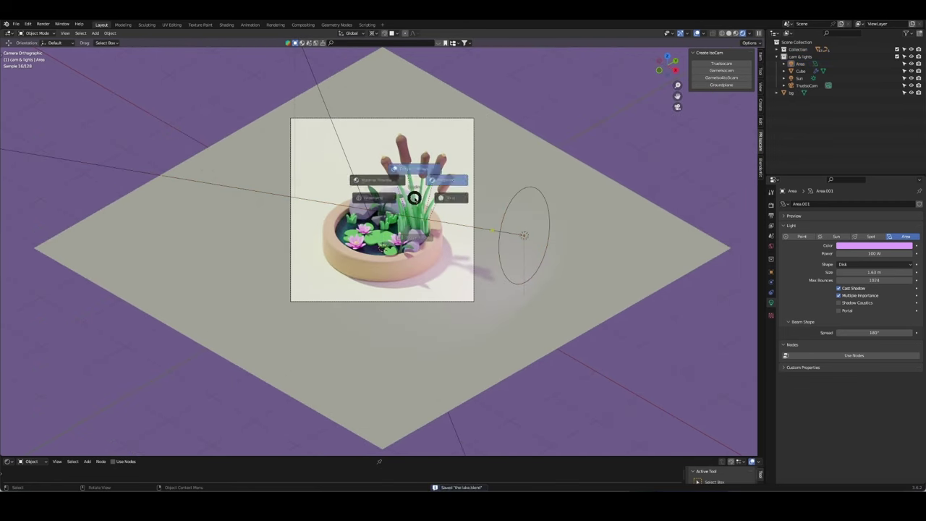
Step: Limit the live render to the camera frame and tint the sun orange (H 0.074, S 0.542)
{"action": "left_click_drag", "start_coordinate": [347, 192], "coordinate": [479, 305]}
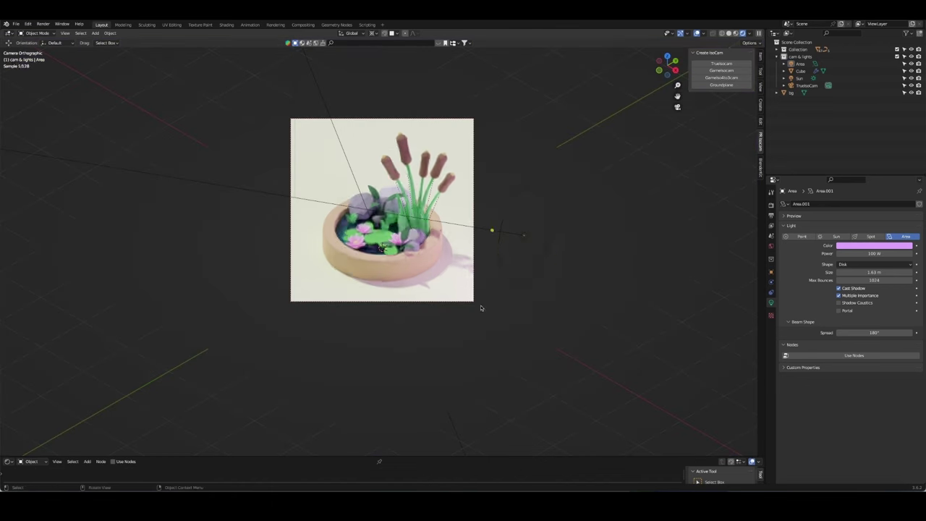
{"action": "left_click", "coordinate": [542, 177]}
{"action": "left_click", "coordinate": [799, 77]}
{"action": "left_click", "coordinate": [874, 245]}
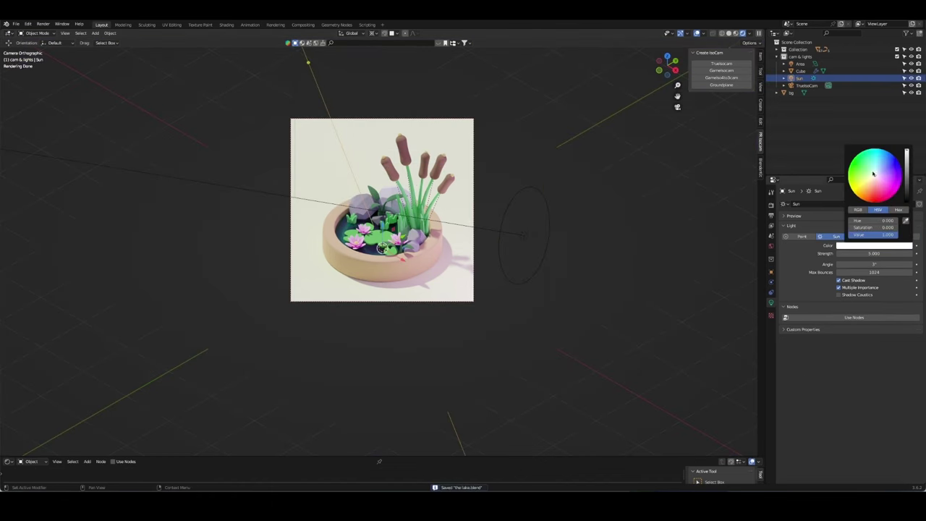
{"action": "left_click", "coordinate": [871, 184]}
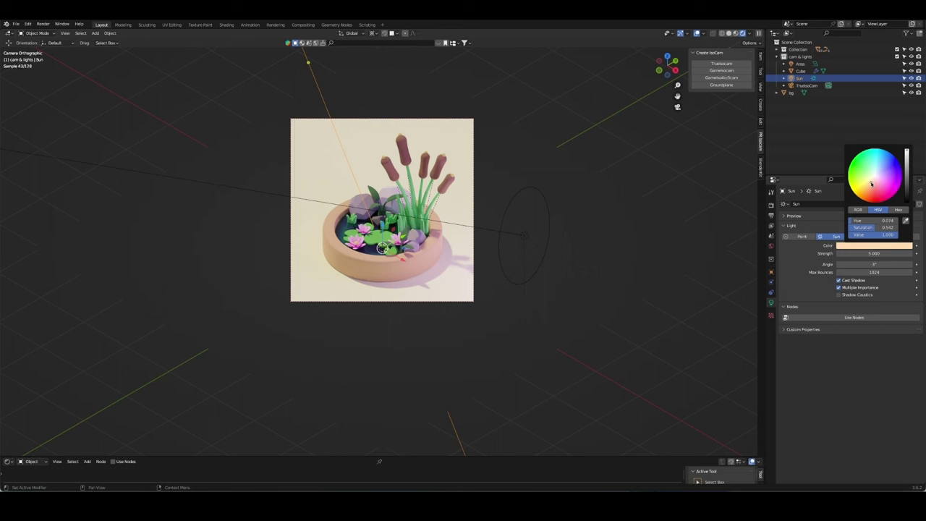
Step: Reselect the sun, tumble it freely, then tilt it around its local X axis
{"action": "left_click", "coordinate": [573, 94]}
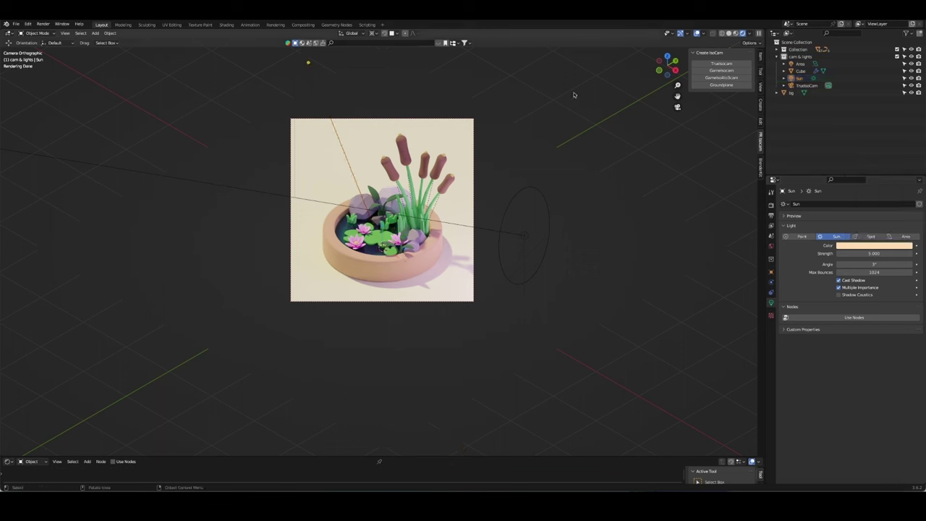
{"action": "left_click", "coordinate": [325, 110]}
{"action": "left_click", "coordinate": [321, 101]}
{"action": "key", "text": "r"}
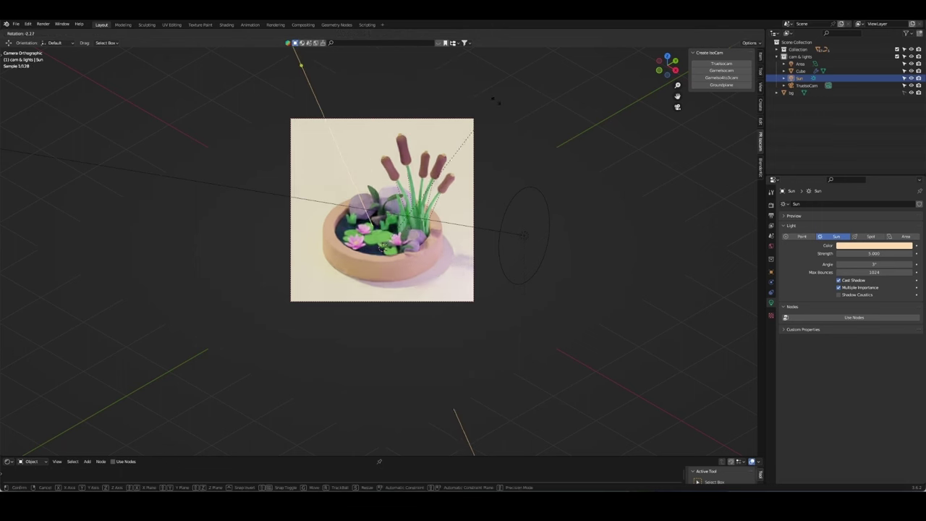
{"action": "key", "text": "r"}
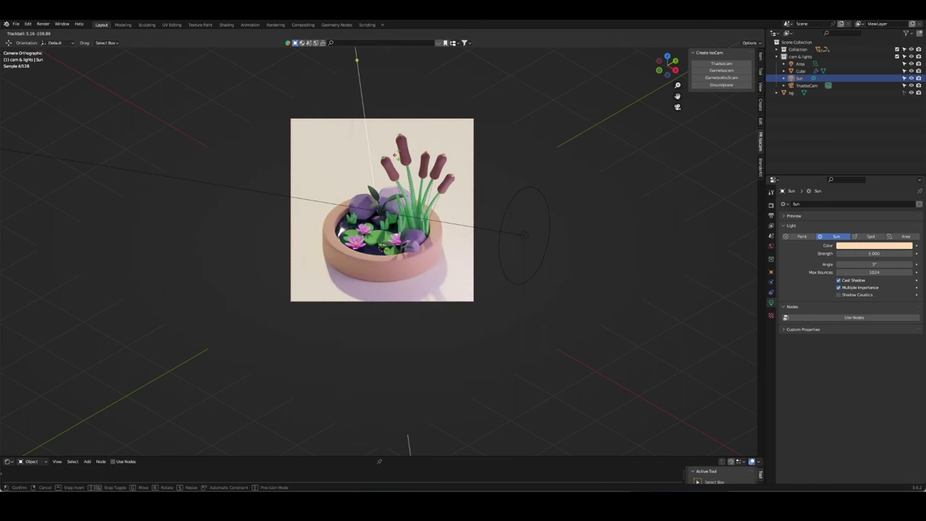
{"action": "key", "text": "Return"}
{"action": "key", "text": "r"}
{"action": "key", "text": "x"}
{"action": "key", "text": "x"}
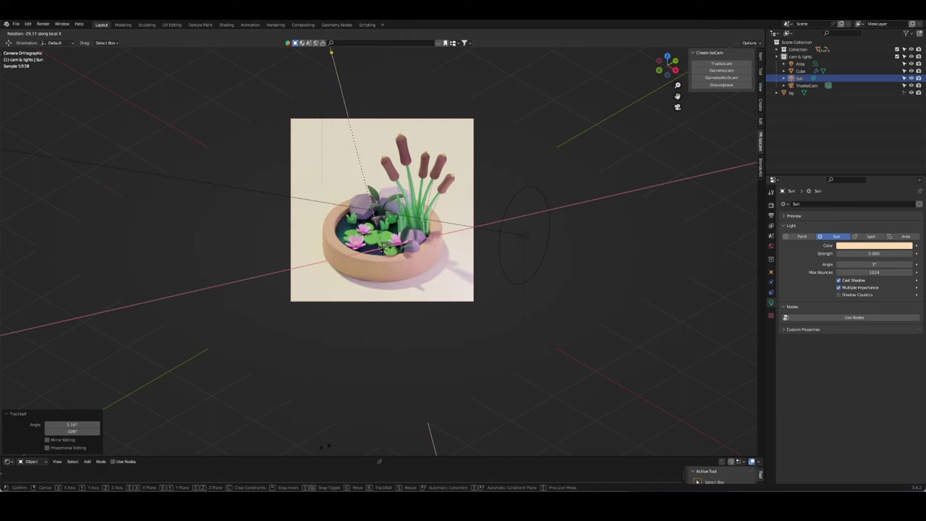
{"action": "key", "text": "Return"}
Step: Turn the sun 59.2° around Z, tumble it into its final direction, and deselect it
{"action": "key", "text": "r"}
{"action": "key", "text": "z"}
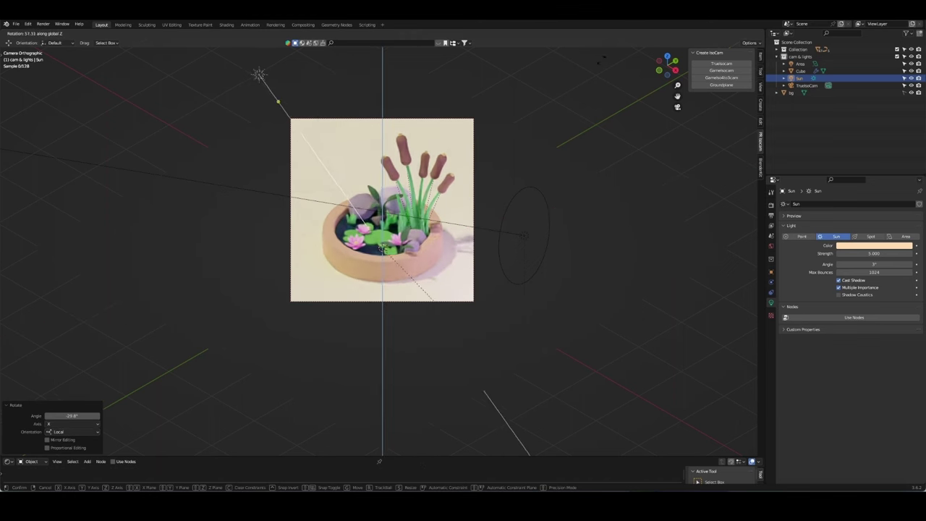
{"action": "key", "text": "Return"}
{"action": "key", "text": "r"}
{"action": "key", "text": "r"}
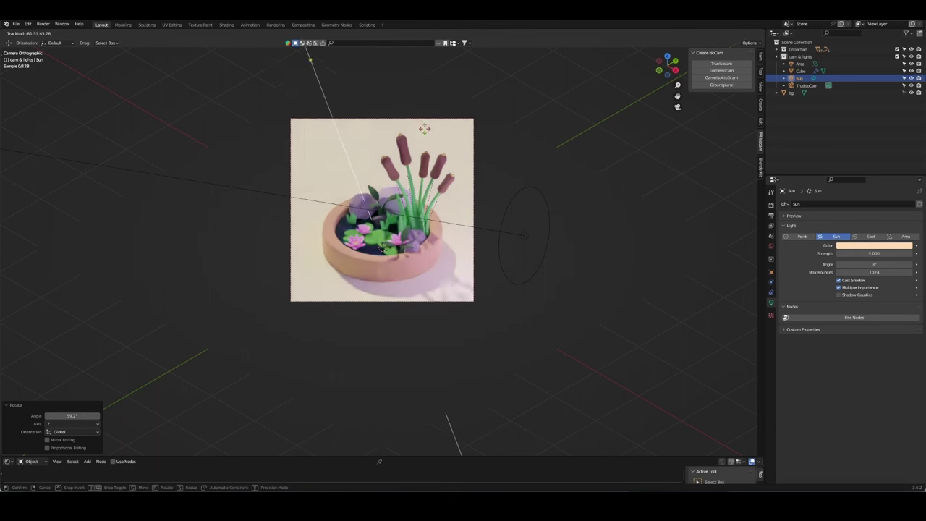
{"action": "key", "text": "Return"}
{"action": "left_click", "coordinate": [550, 101]}
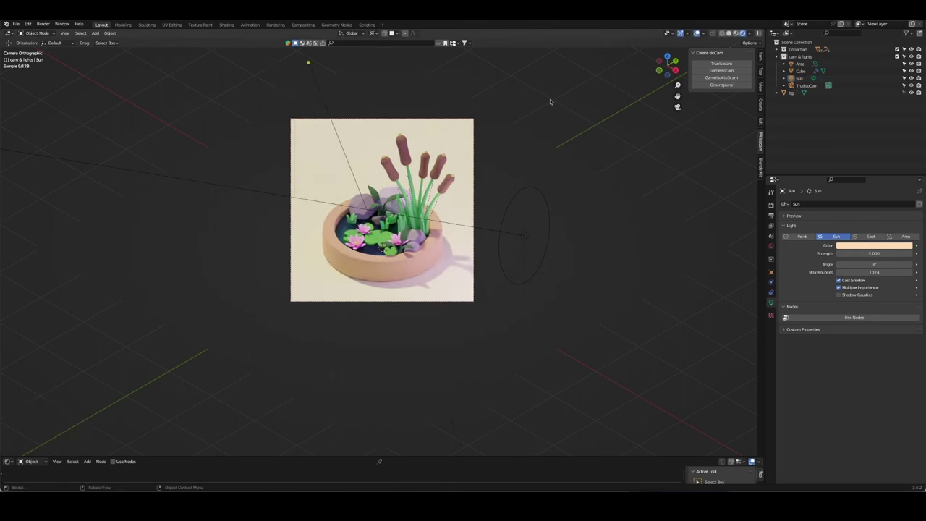
Step: Set the render Max Samples to 128 and run an F12 test render, then close it
{"action": "left_click", "coordinate": [771, 206]}
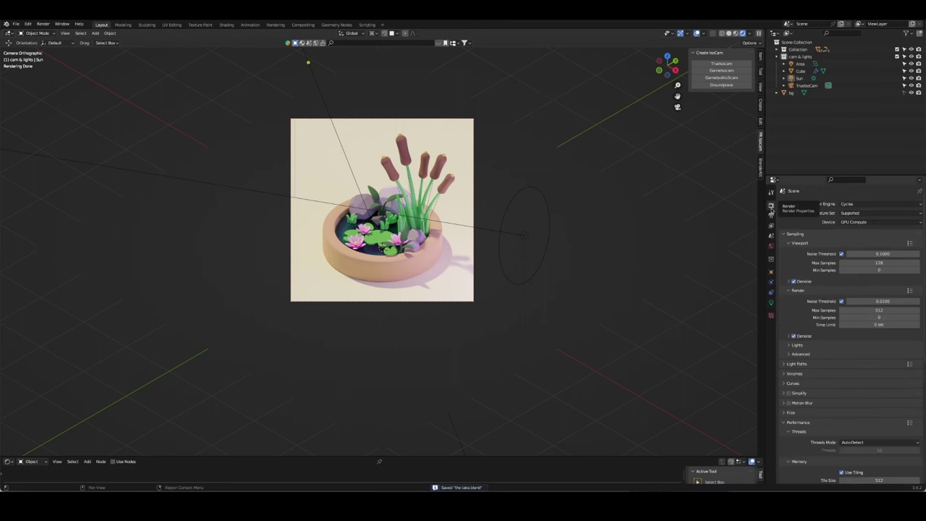
{"action": "left_click", "coordinate": [877, 309]}
{"action": "type", "text": "1"}
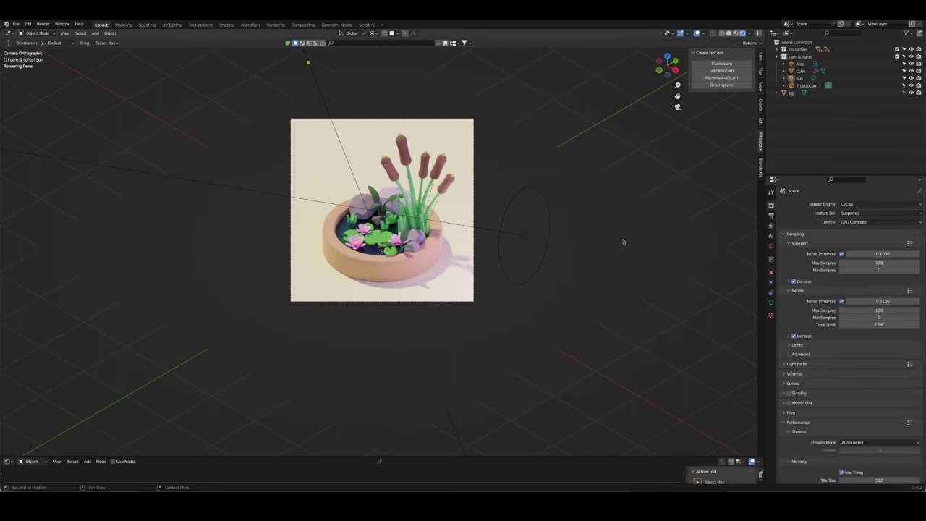
{"action": "key", "text": "F12"}
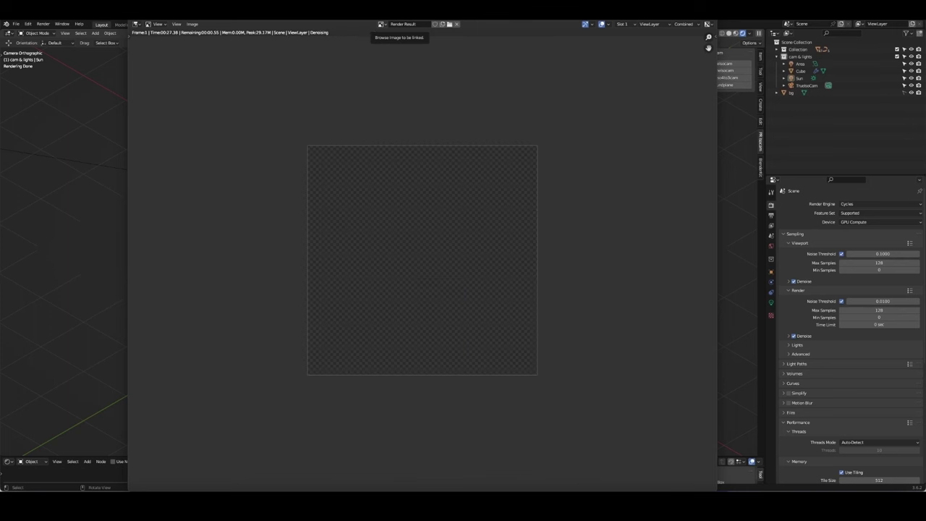
{"action": "key", "text": "Escape"}
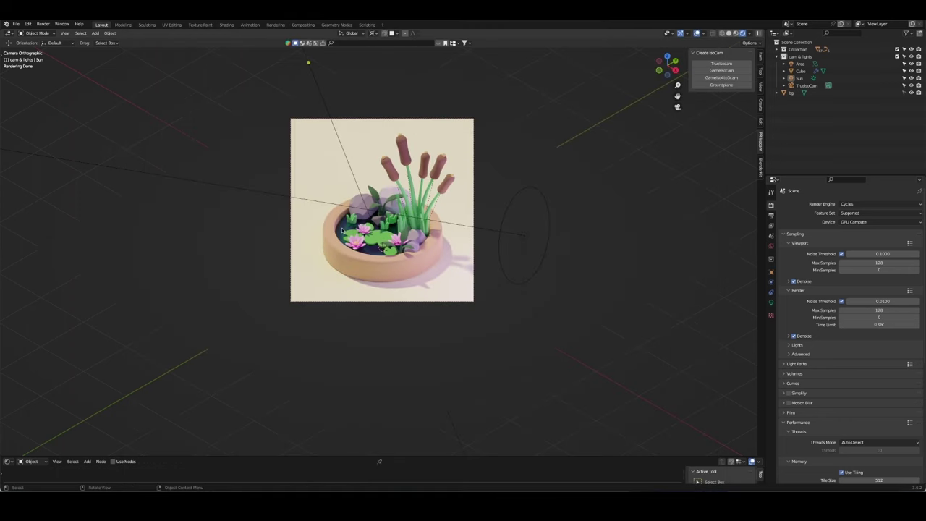
Step: Brighten the water material's cyan Base Color to full value 1.0
{"action": "left_click", "coordinate": [368, 238]}
{"action": "left_click", "coordinate": [771, 329]}
{"action": "left_click", "coordinate": [878, 298]}
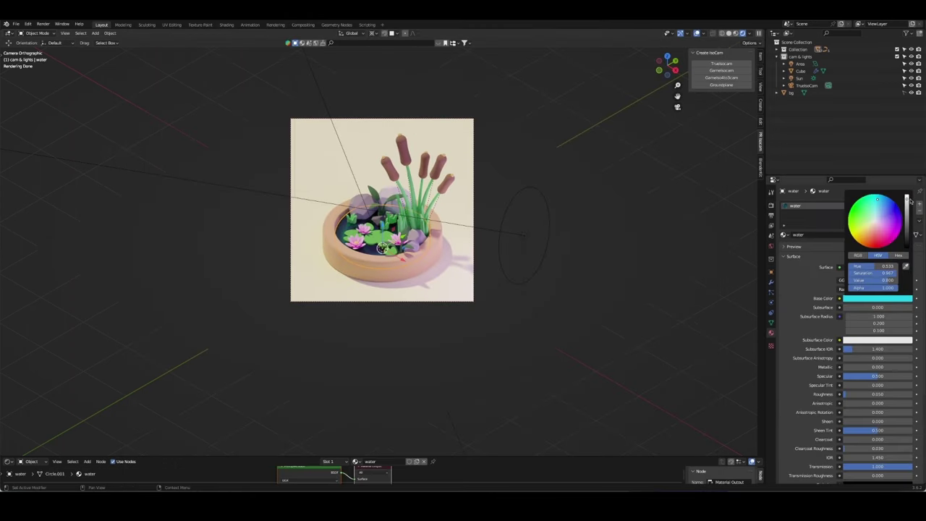
{"action": "left_click_drag", "start_coordinate": [909, 201], "coordinate": [905, 198]}
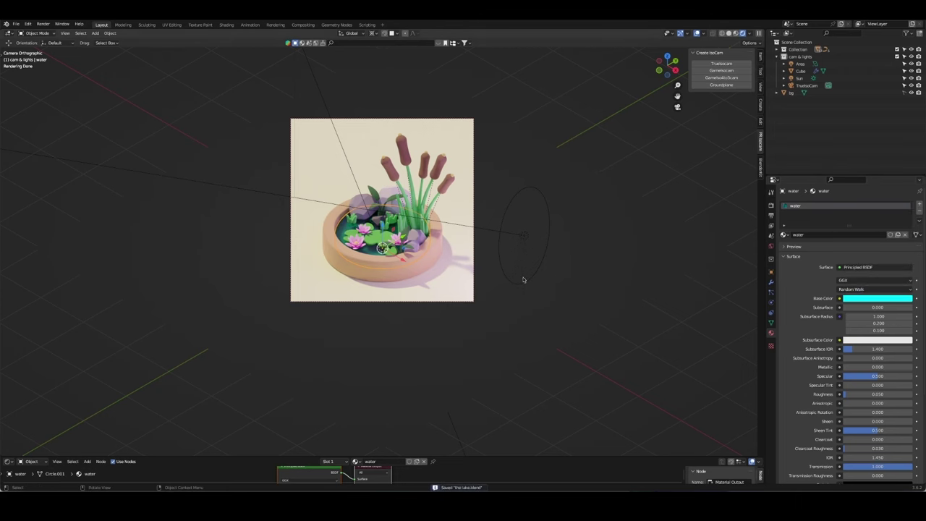
{"action": "scroll", "coordinate": [447, 238], "scroll_direction": "up", "scroll_amount": 4}
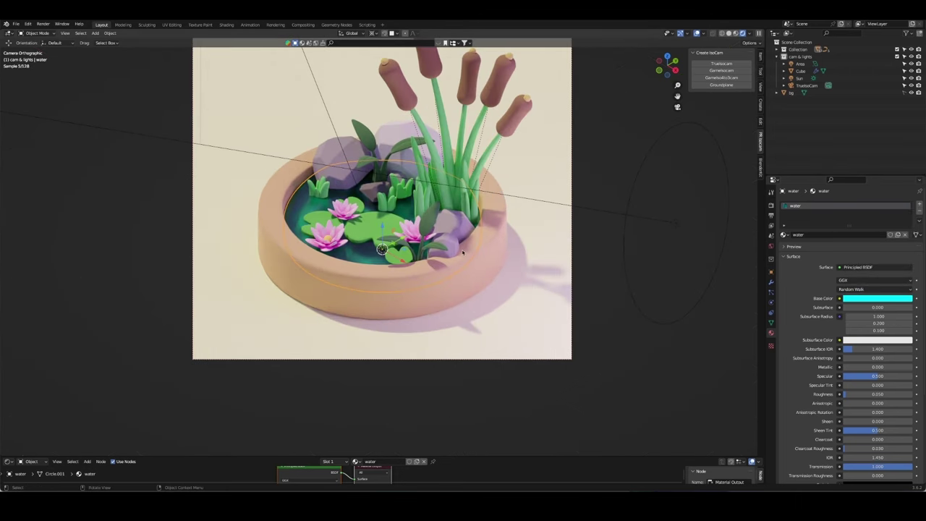
Step: Switch to solid shading outside the camera view and raise the water's Displace strength
{"action": "key", "text": "z"}
{"action": "left_click", "coordinate": [507, 248]}
{"action": "key", "text": "KP_0"}
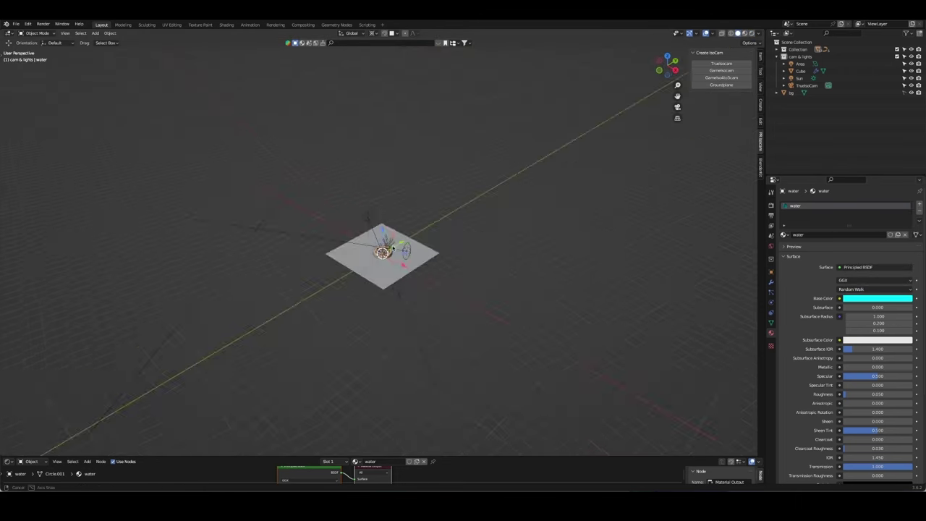
{"action": "scroll", "coordinate": [463, 251], "scroll_direction": "up", "scroll_amount": 5}
{"action": "scroll", "coordinate": [463, 252], "scroll_direction": "up", "scroll_amount": 3}
{"action": "left_click", "coordinate": [771, 282]}
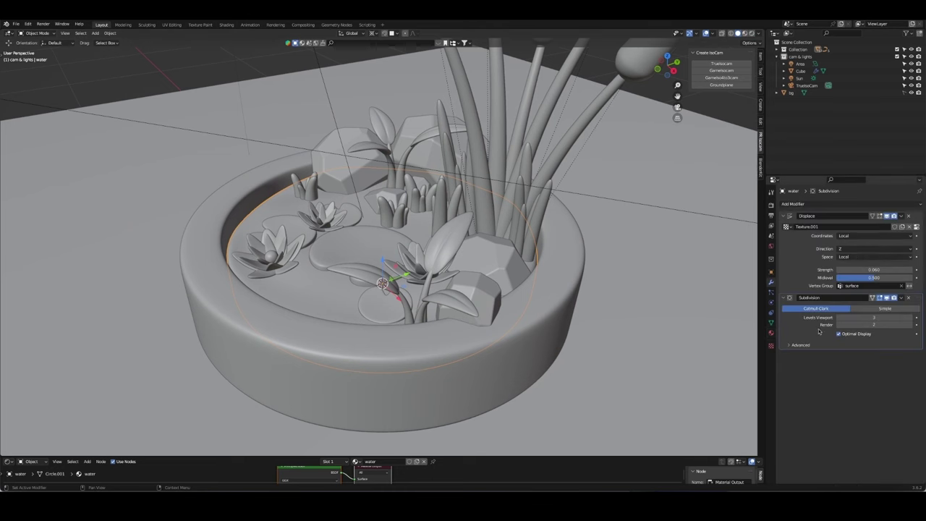
{"action": "left_click_drag", "start_coordinate": [870, 269], "coordinate": [874, 269]}
Step: Reposition a lily pad, sink it slightly along Z, and duplicate it onto the water
{"action": "middle_click_drag", "start_coordinate": [549, 293], "coordinate": [316, 266]}
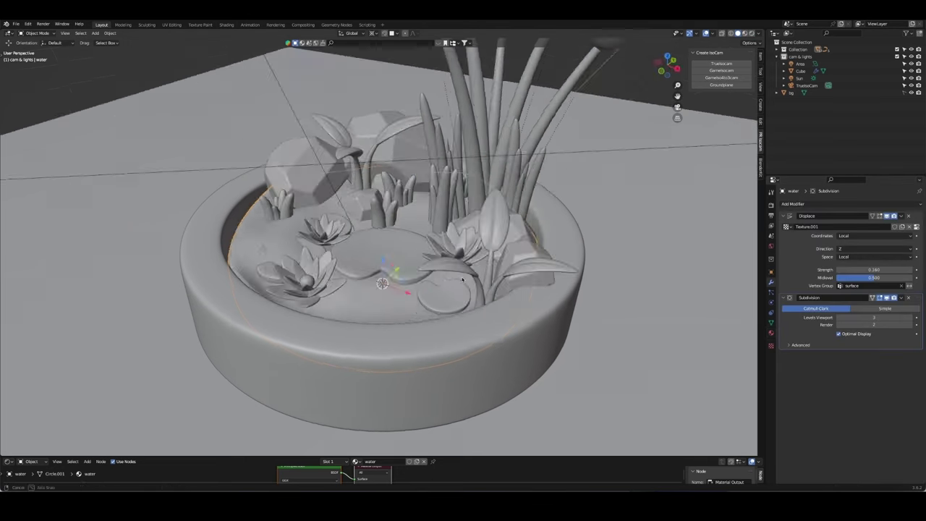
{"action": "left_click", "coordinate": [316, 267]}
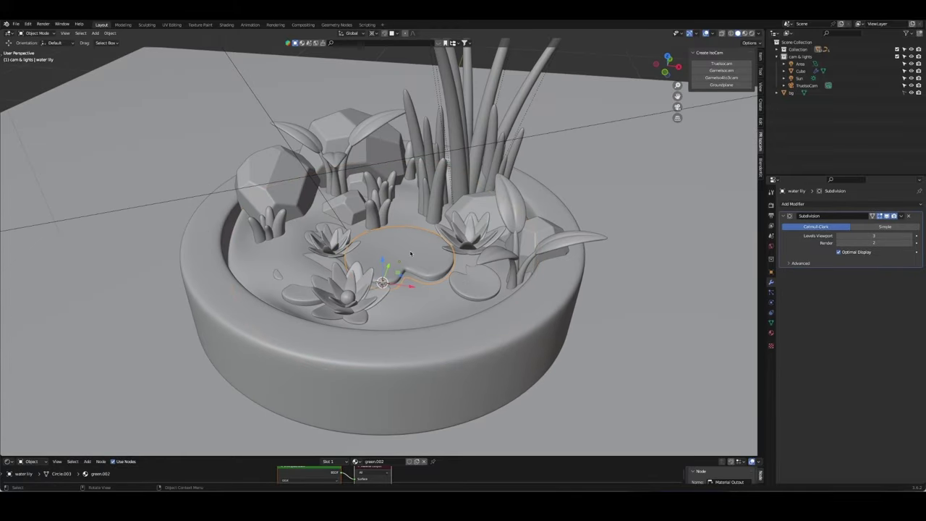
{"action": "key", "text": "g"}
{"action": "left_click", "coordinate": [317, 258]}
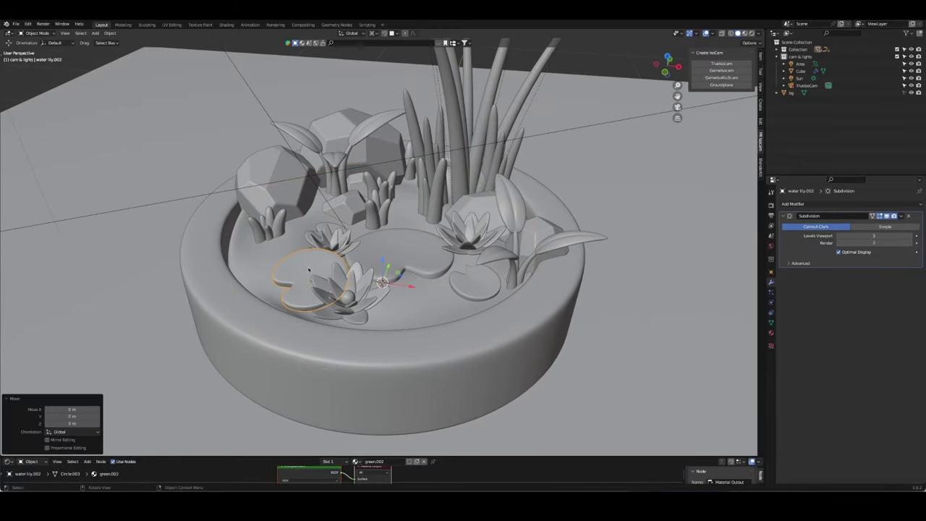
{"action": "key", "text": "shift+s"}
{"action": "key", "text": "g"}
{"action": "key", "text": "z"}
{"action": "key", "text": "z"}
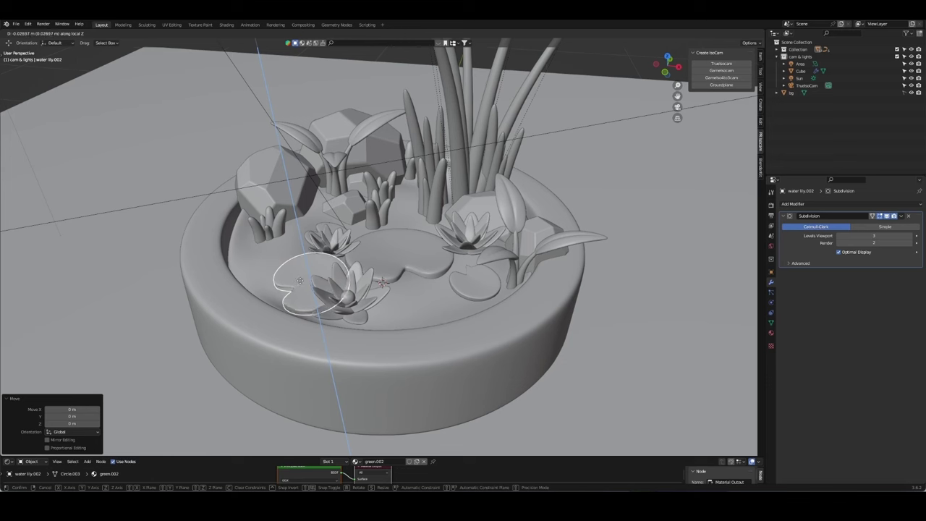
{"action": "left_click", "coordinate": [299, 280]}
{"action": "key", "text": "g"}
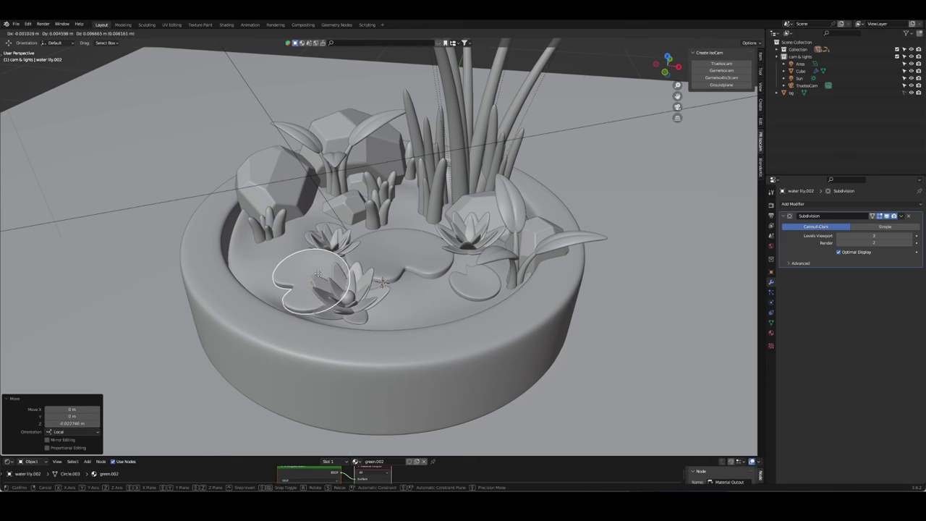
{"action": "left_click", "coordinate": [318, 273]}
{"action": "key", "text": "shift+d"}
{"action": "left_click", "coordinate": [496, 289]}
Step: Adjust another lily pad's height along Z and move the pink flower to a new spot
{"action": "mouse_move", "coordinate": [507, 288]}
{"action": "middle_mouse_down"}
{"action": "mouse_move", "coordinate": [550, 277]}
{"action": "mouse_move", "coordinate": [499, 232]}
{"action": "mouse_move", "coordinate": [463, 275]}
{"action": "mouse_move", "coordinate": [381, 271]}
{"action": "middle_mouse_up"}
{"action": "left_click", "coordinate": [483, 231]}
{"action": "key", "text": "g"}
{"action": "key", "text": "z"}
{"action": "key", "text": "z"}
{"action": "left_click", "coordinate": [465, 273]}
{"action": "left_click", "coordinate": [361, 273]}
{"action": "key", "text": "g"}
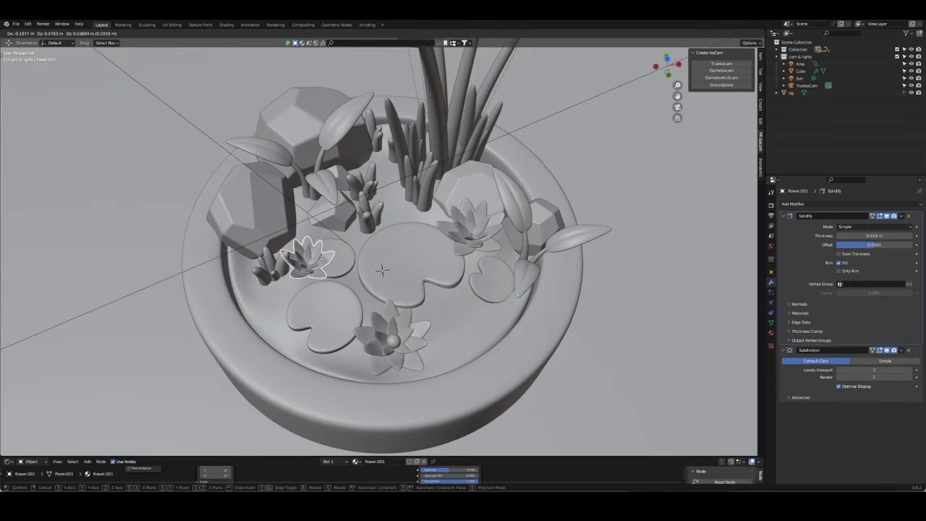
{"action": "left_click", "coordinate": [327, 229]}
Step: Rotate another lily pad around Z, nudge it into place, and save lake.blend
{"action": "left_click", "coordinate": [335, 258]}
{"action": "key", "text": "r"}
{"action": "key", "text": "z"}
{"action": "key", "text": "z"}
{"action": "left_click", "coordinate": [336, 258]}
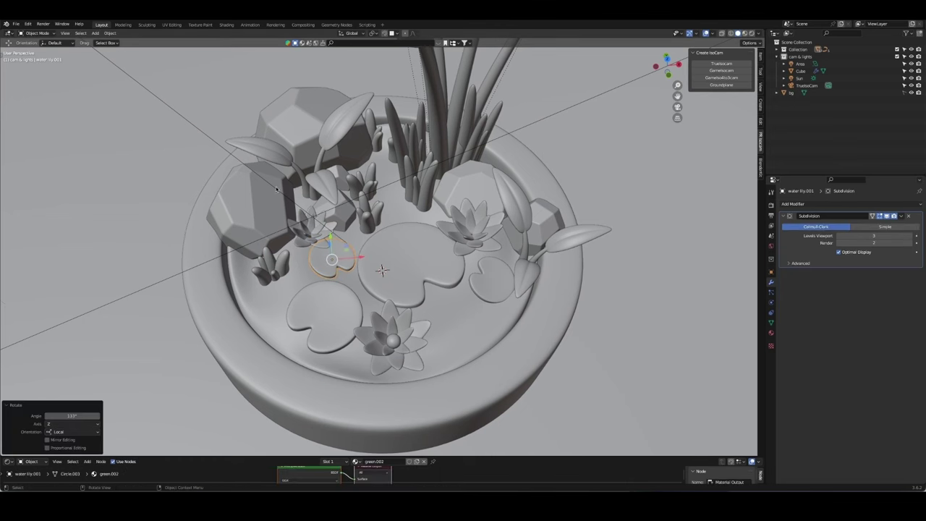
{"action": "key", "text": "g"}
{"action": "left_click", "coordinate": [339, 261]}
{"action": "mouse_move", "coordinate": [338, 261]}
{"action": "middle_mouse_down"}
{"action": "mouse_move", "coordinate": [289, 233]}
{"action": "mouse_move", "coordinate": [634, 182]}
{"action": "mouse_move", "coordinate": [514, 226]}
{"action": "middle_mouse_up"}
{"action": "key", "text": "ctrl+s"}
Step: Lower a lily pad along Z, then return to rendered shading in the camera view
{"action": "key", "text": "g"}
{"action": "key", "text": "z"}
{"action": "key", "text": "z"}
{"action": "left_click", "coordinate": [283, 229]}
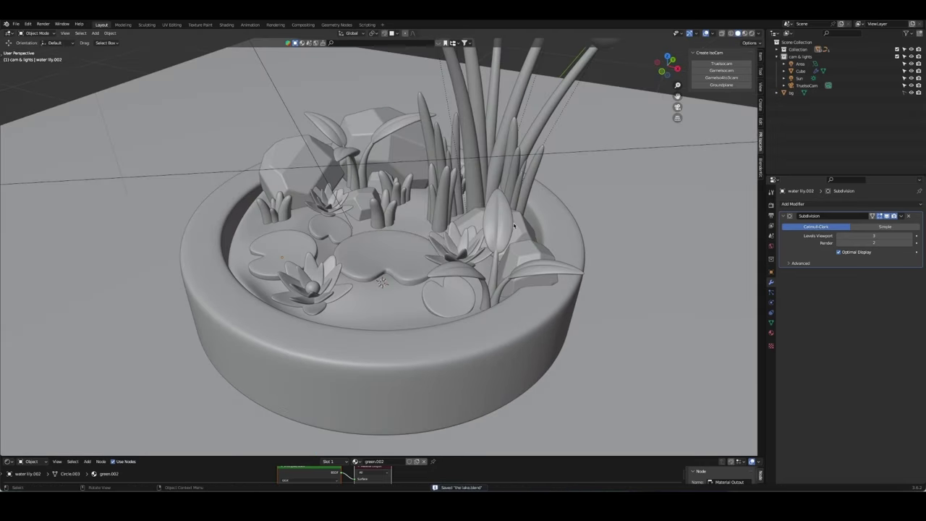
{"action": "key", "text": "z"}
{"action": "key", "text": "KP_0"}
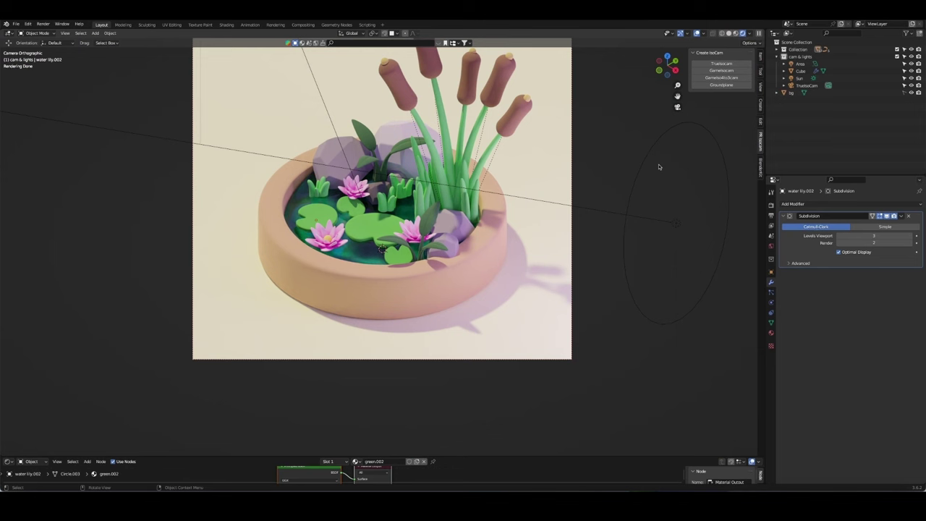
Step: Delete the old Sun and Area lights from the scene
{"action": "scroll", "coordinate": [555, 190], "scroll_direction": "down", "scroll_amount": 3}
{"action": "left_click", "coordinate": [323, 171]}
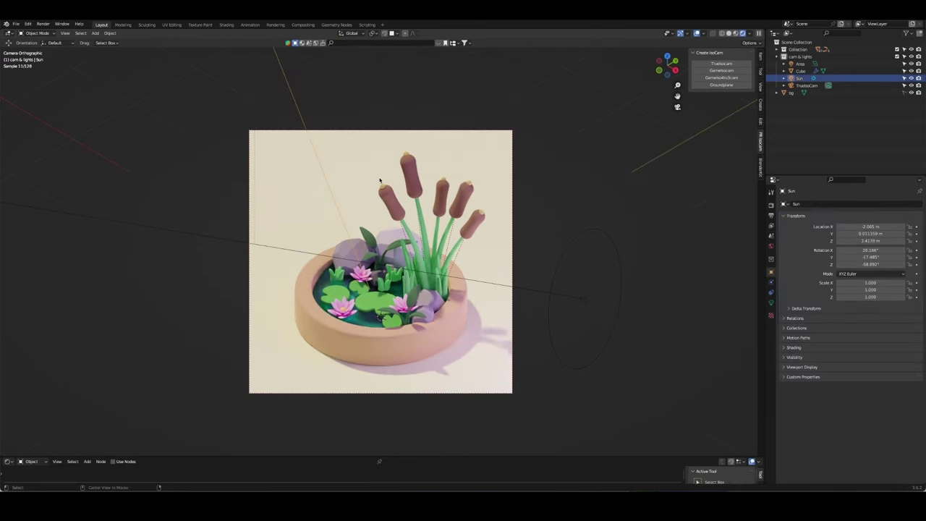
{"action": "key", "text": "alt+r"}
{"action": "key", "text": "g"}
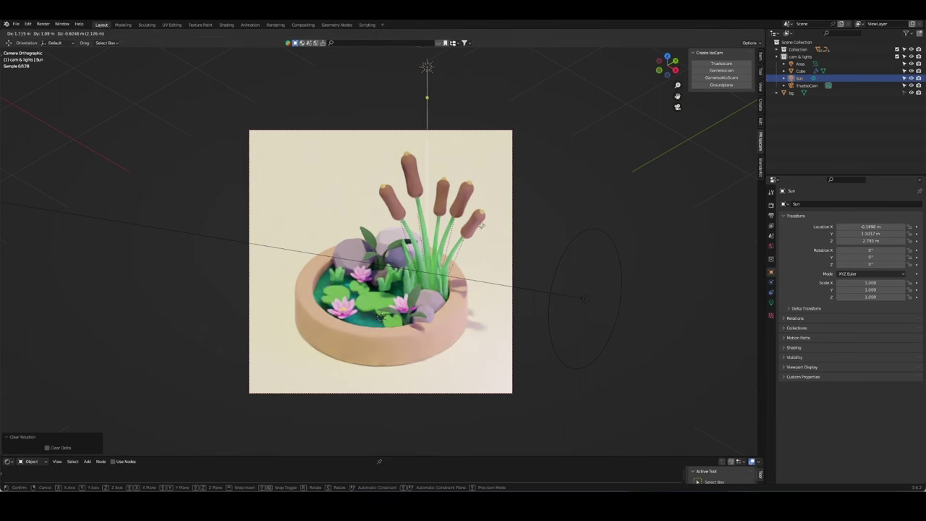
{"action": "left_click", "coordinate": [311, 230]}
{"action": "key", "text": "Delete"}
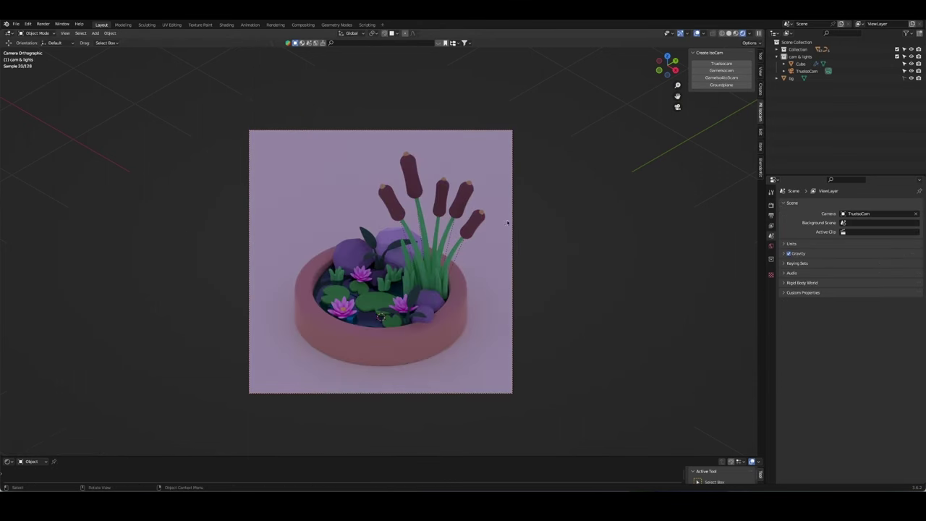
Step: Add a new Area light and raise it 3.48 m above the pond
{"action": "key", "text": "shift+a"}
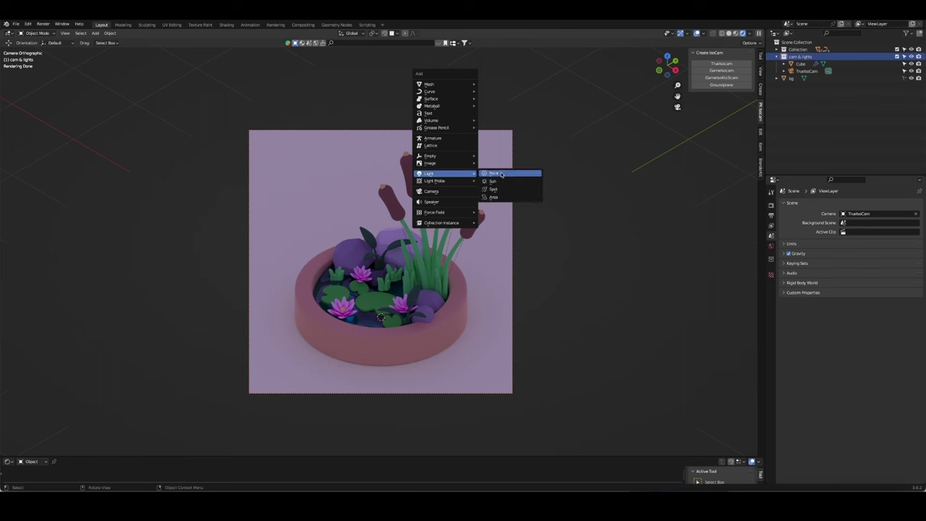
{"action": "left_click", "coordinate": [510, 199]}
{"action": "key", "text": "g"}
{"action": "key", "text": "z"}
{"action": "left_click", "coordinate": [455, 93]}
Step: Make the area light a 2.77 m disk with 200 W power
{"action": "scroll", "coordinate": [405, 140], "scroll_direction": "down", "scroll_amount": 3}
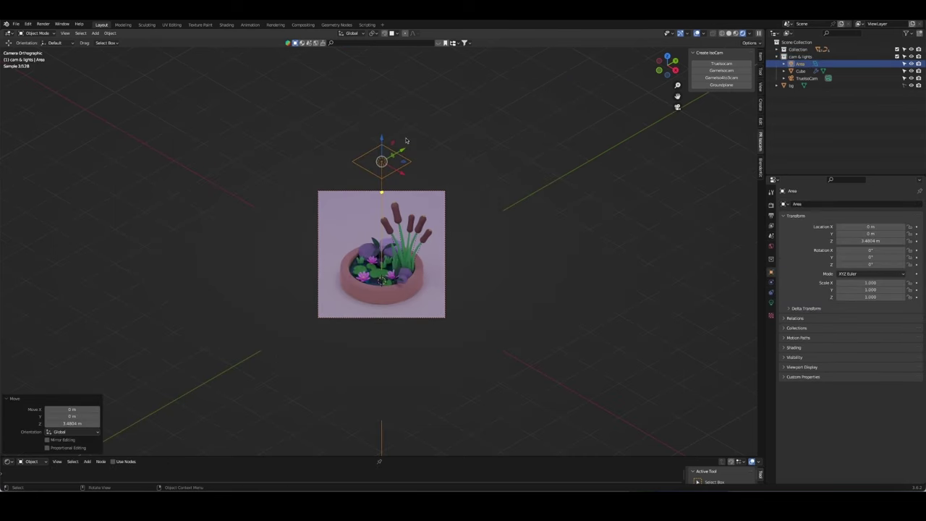
{"action": "left_click", "coordinate": [771, 303]}
{"action": "left_click", "coordinate": [881, 264]}
{"action": "left_click", "coordinate": [871, 289]}
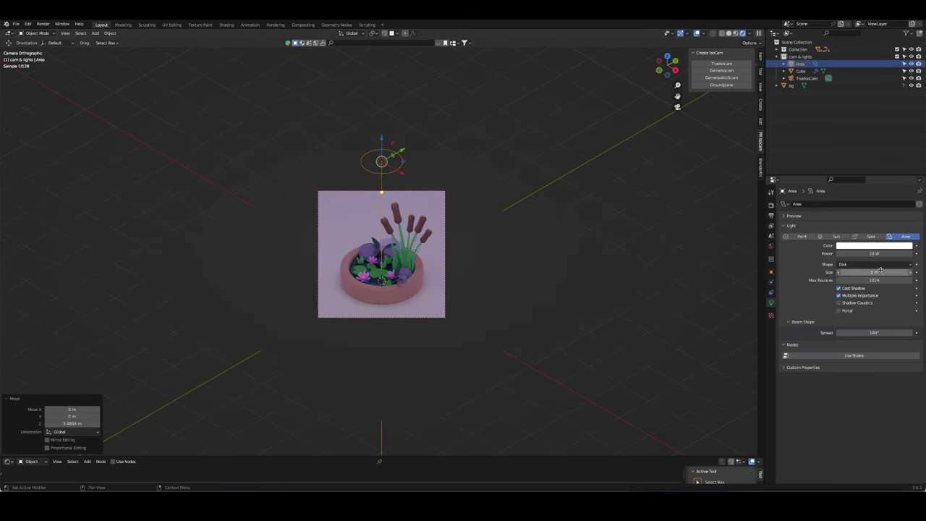
{"action": "left_click_drag", "start_coordinate": [420, 168], "coordinate": [438, 137]}
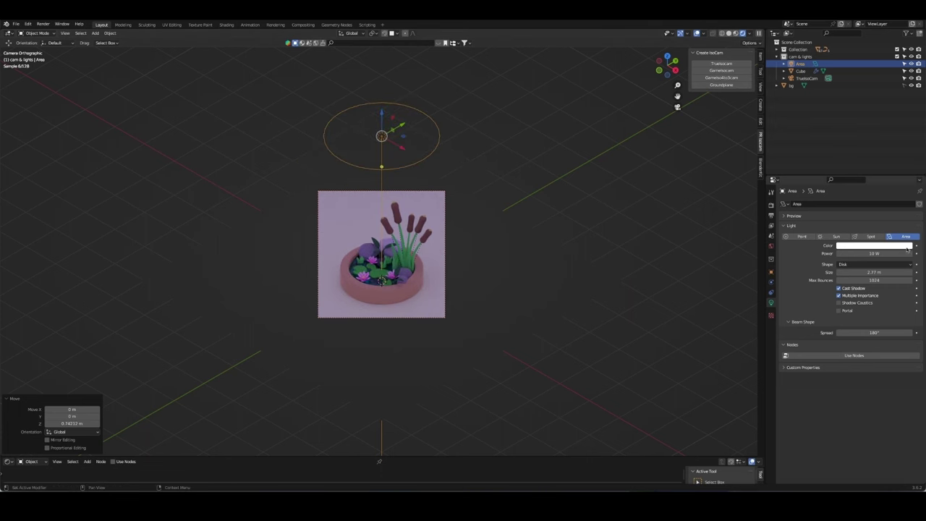
{"action": "type", "text": "0"}
{"action": "key", "text": "Return"}
Step: Tint the area light a warm yellow
{"action": "scroll", "coordinate": [569, 271], "scroll_direction": "up", "scroll_amount": 2}
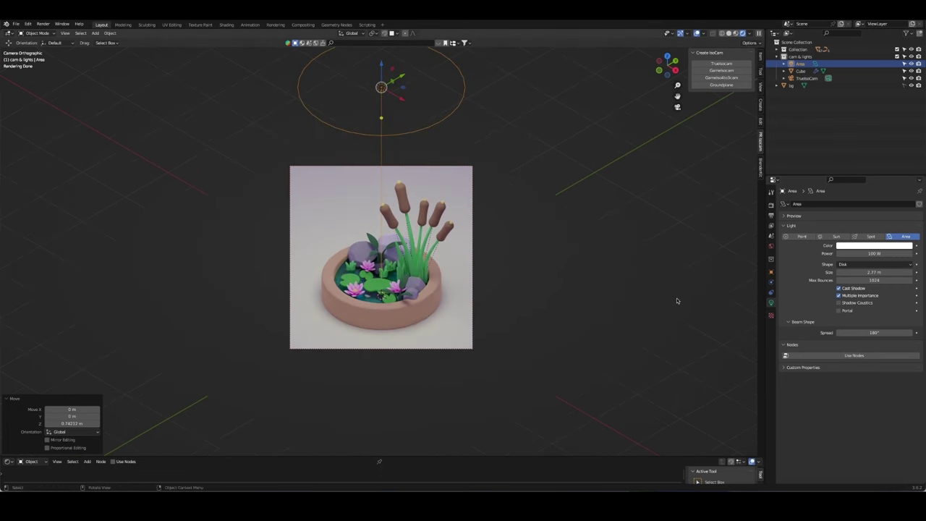
{"action": "left_click", "coordinate": [873, 246]}
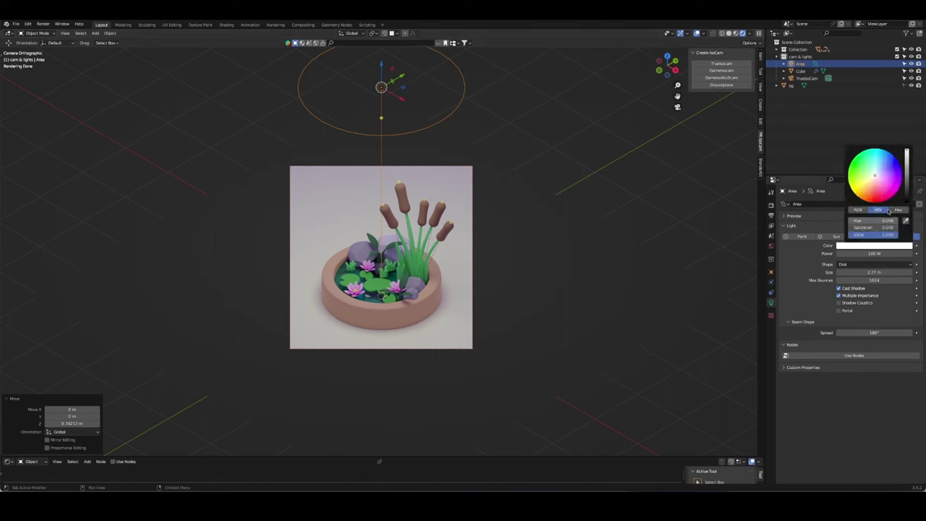
{"action": "left_click", "coordinate": [872, 178]}
{"action": "left_click", "coordinate": [871, 180]}
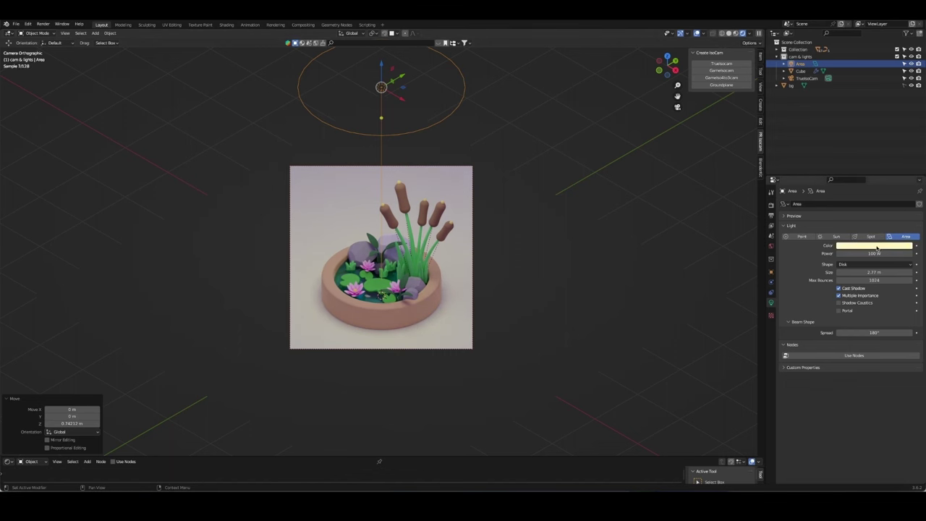
{"action": "left_click", "coordinate": [581, 100]}
Step: Slide the area light horizontally up and to the left, then deselect it
{"action": "left_click", "coordinate": [381, 88]}
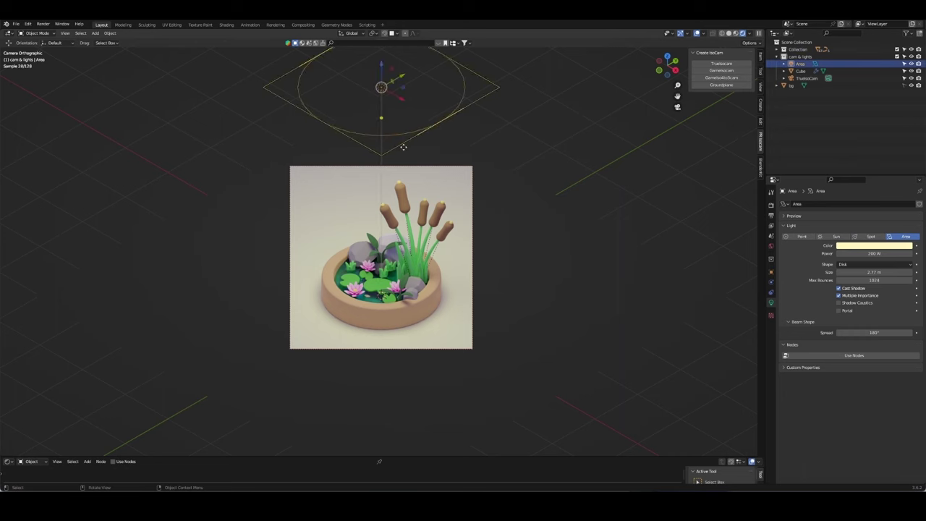
{"action": "key", "text": "g"}
{"action": "key", "text": "shift+z"}
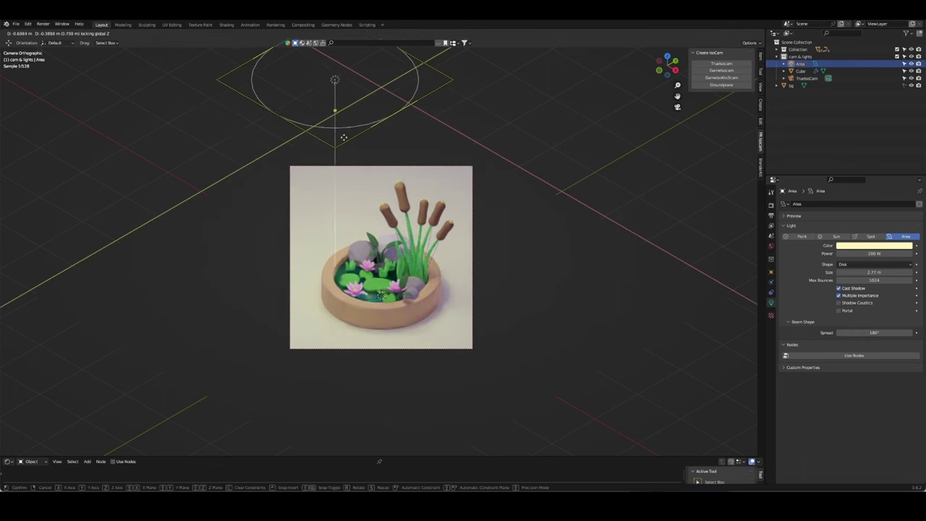
{"action": "left_click", "coordinate": [313, 142]}
{"action": "key", "text": "alt+a"}
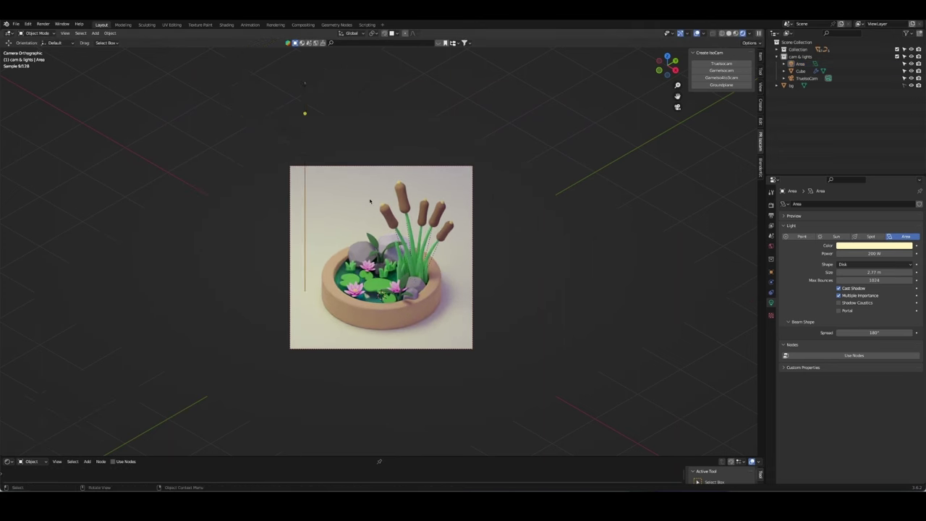
{"action": "scroll", "coordinate": [306, 111], "scroll_direction": "up", "scroll_amount": 1}
{"action": "scroll", "coordinate": [514, 239], "scroll_direction": "down", "scroll_amount": 2}
Step: Duplicate the area light and place the copy to the right of the pond
{"action": "left_click", "coordinate": [316, 108]}
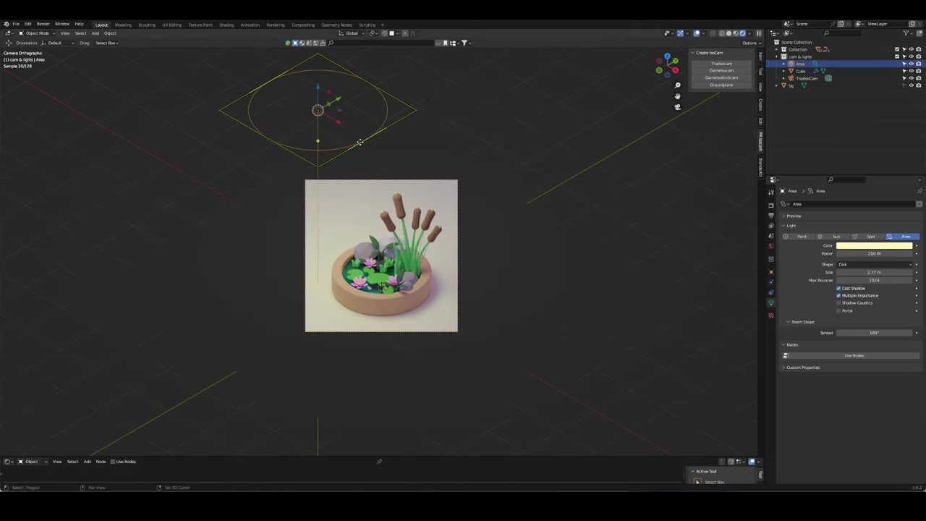
{"action": "key", "text": "shift+d"}
{"action": "key", "text": "z"}
{"action": "key", "text": "shift+z"}
{"action": "left_click", "coordinate": [606, 312]}
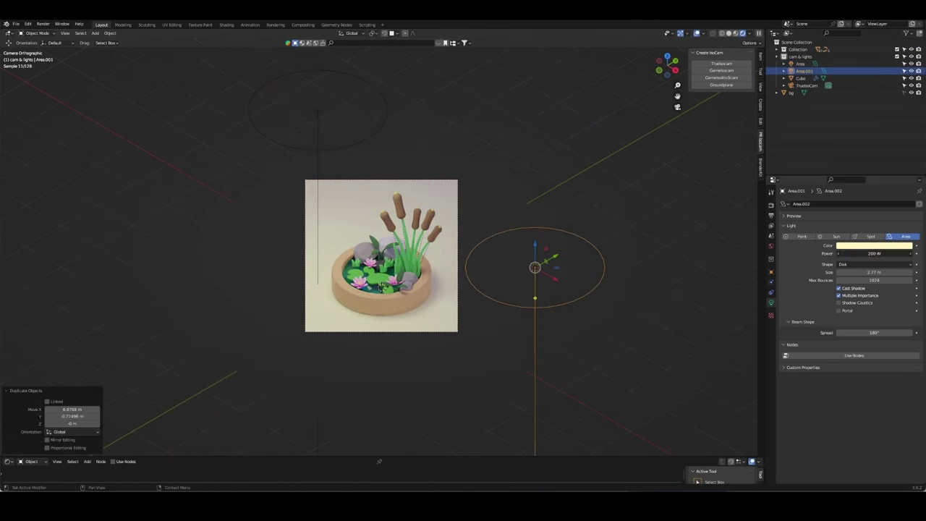
Step: Change the duplicated light Area.001's colour to pink
{"action": "left_click", "coordinate": [867, 247]}
{"action": "left_click", "coordinate": [882, 178]}
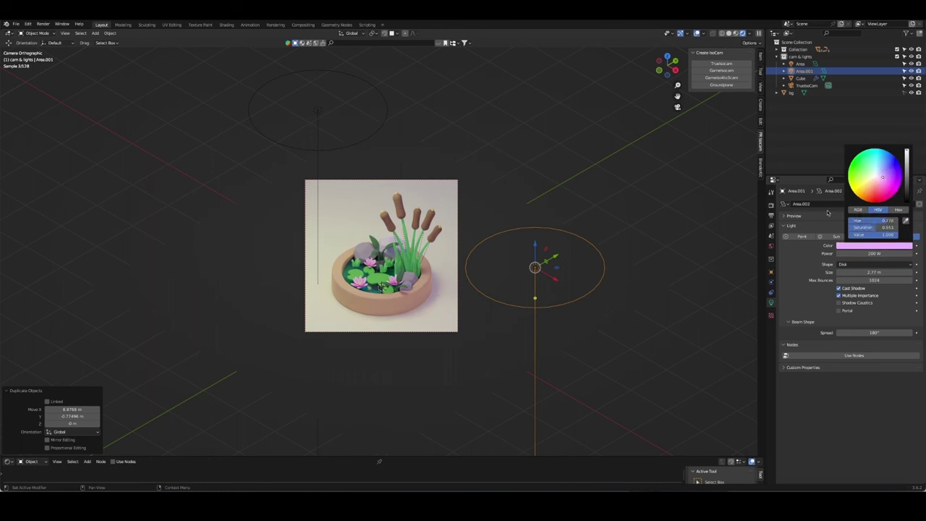
{"action": "left_click", "coordinate": [466, 263]}
{"action": "left_click", "coordinate": [770, 205]}
Step: Select the bg backdrop and compare its base colour with the purple world background
{"action": "left_click", "coordinate": [771, 245]}
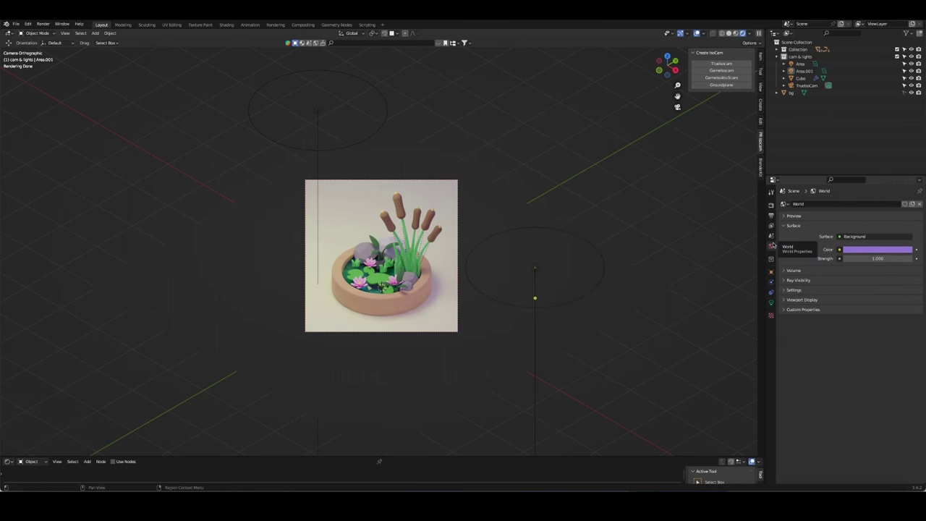
{"action": "scroll", "coordinate": [451, 235], "scroll_direction": "up", "scroll_amount": 2}
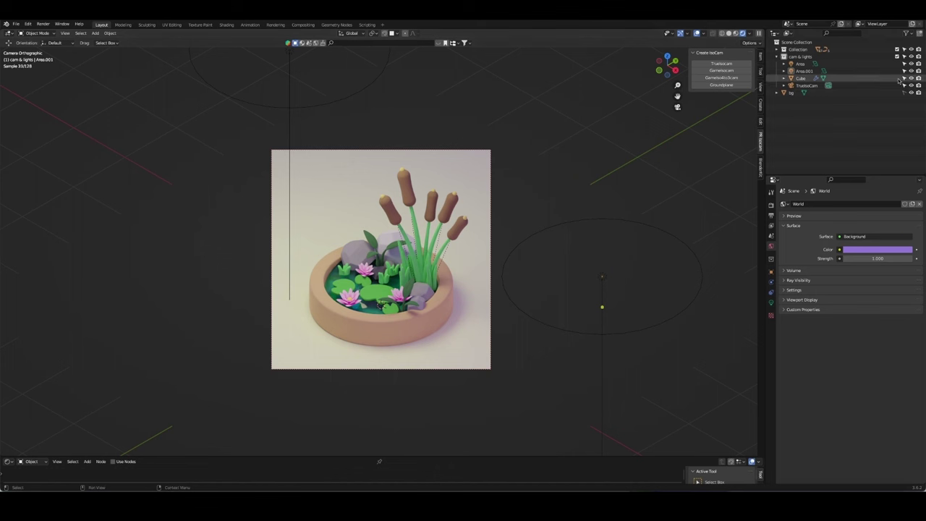
{"action": "left_click", "coordinate": [801, 92]}
{"action": "left_click", "coordinate": [771, 333]}
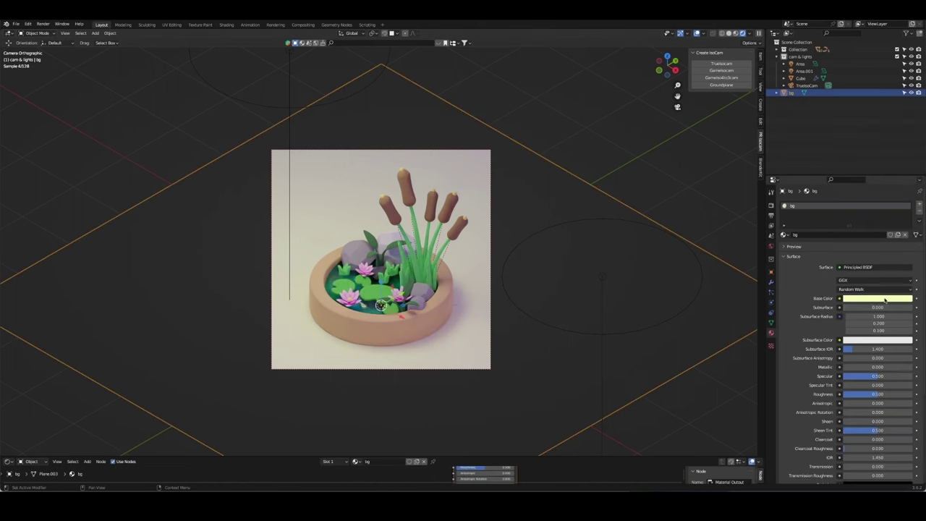
{"action": "left_click", "coordinate": [868, 298]}
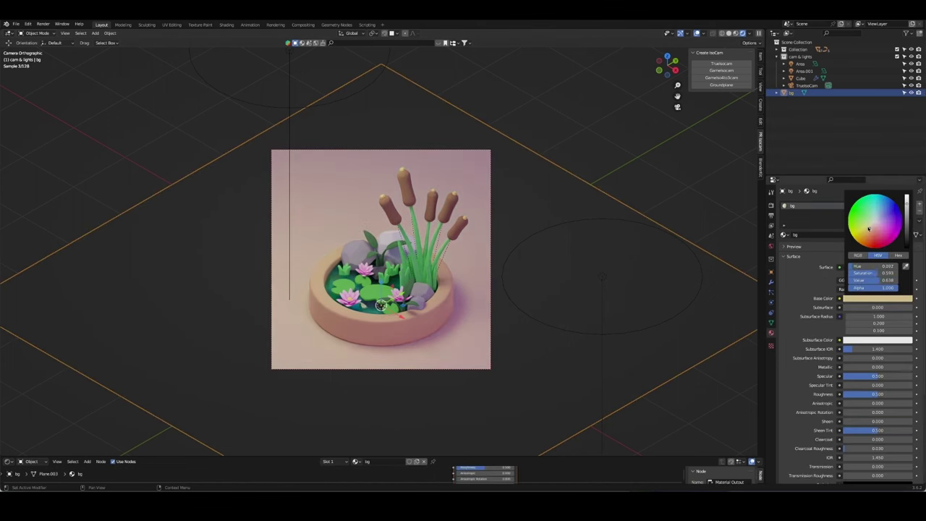
{"action": "left_click", "coordinate": [771, 246]}
{"action": "left_click", "coordinate": [877, 248]}
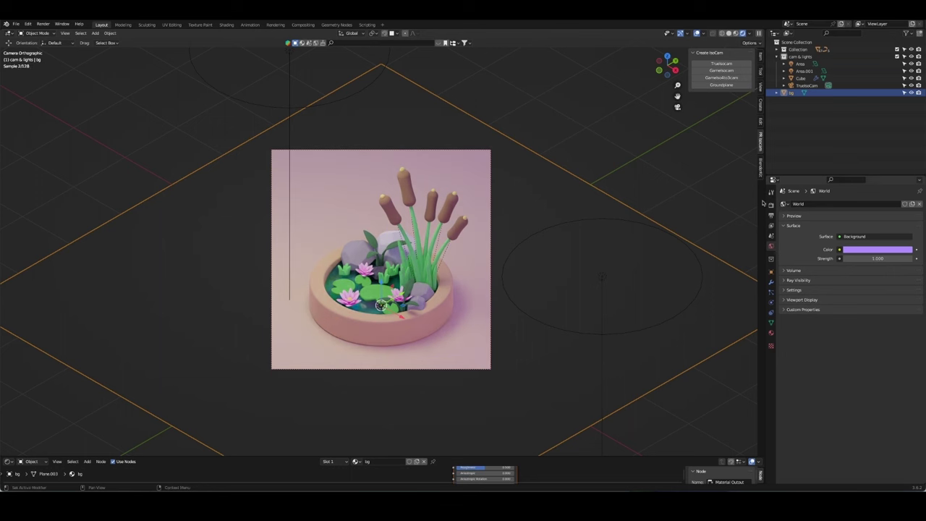
{"action": "left_click", "coordinate": [771, 333]}
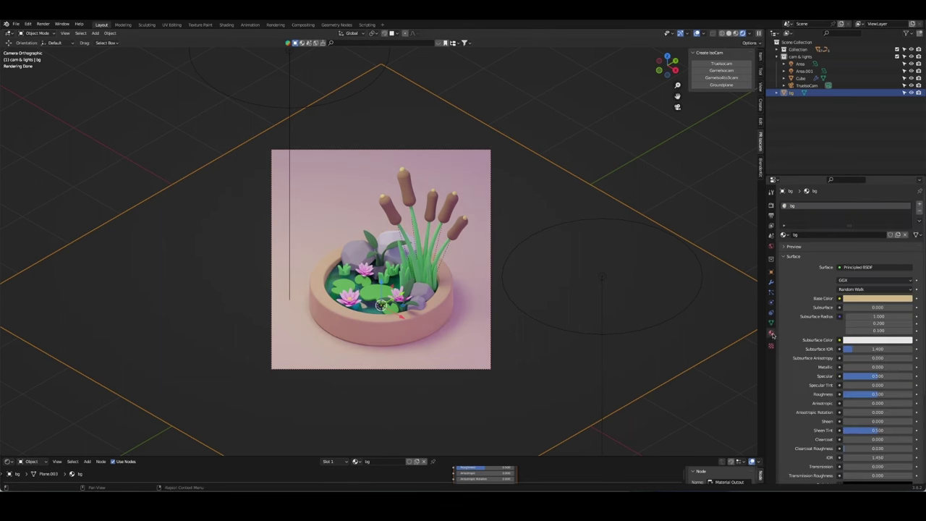
Step: Shift the bg backdrop's Base Color hue to a warm orange
{"action": "left_click", "coordinate": [881, 296]}
{"action": "left_click_drag", "start_coordinate": [878, 267], "coordinate": [882, 268]}
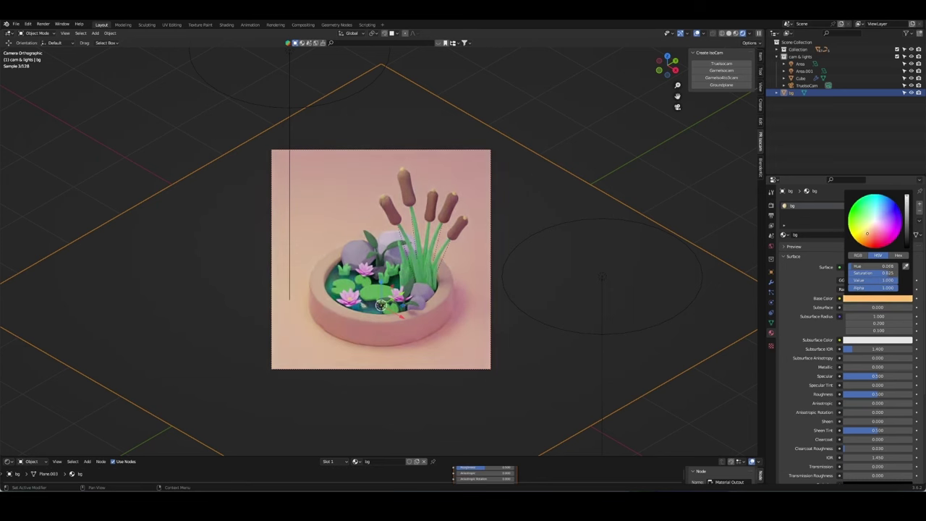
{"action": "left_click", "coordinate": [487, 273]}
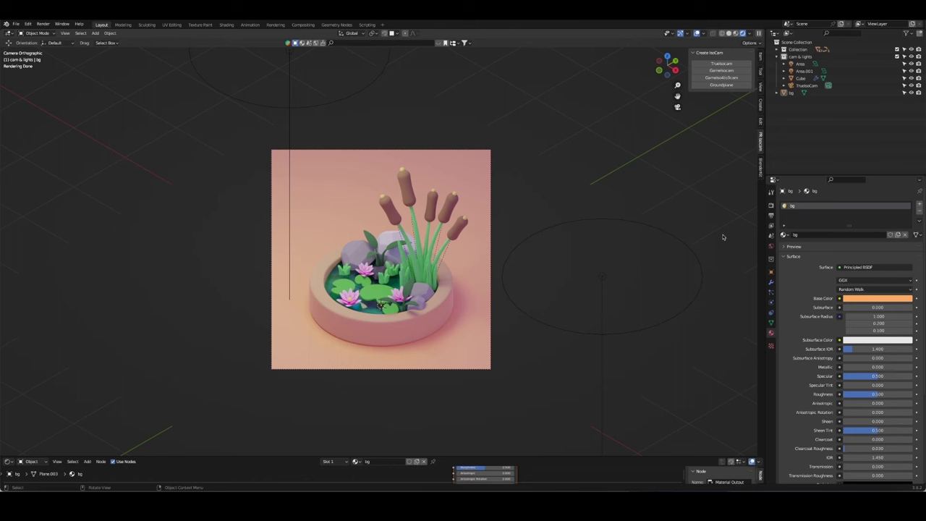
{"action": "left_click", "coordinate": [292, 122]}
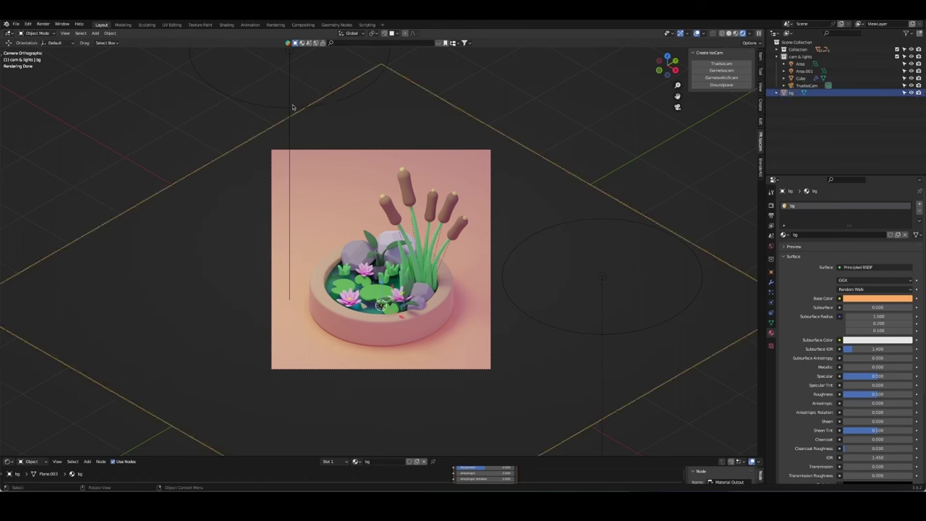
Step: Duplicate the area light to the left of the pond and check the top view
{"action": "key", "text": "shift+d"}
{"action": "key", "text": "shift+z"}
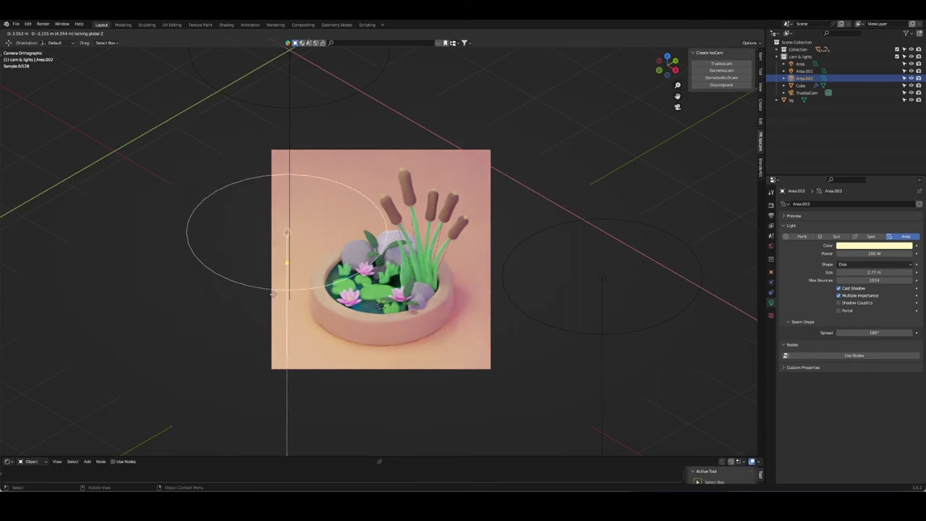
{"action": "left_click", "coordinate": [142, 290]}
{"action": "key", "text": "KP_7"}
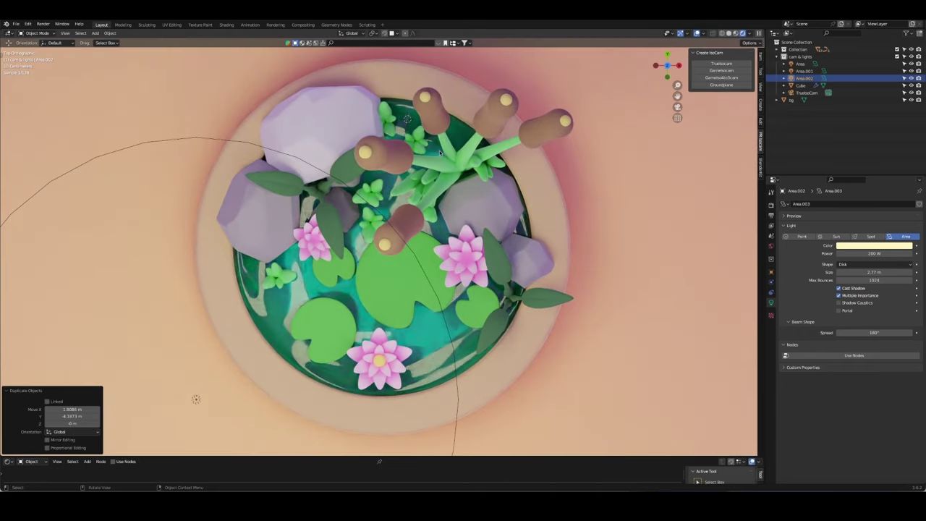
{"action": "key", "text": "KP_0"}
Step: Add a 250 W point light among the cattails
{"action": "key", "text": "shift+a"}
{"action": "left_click", "coordinate": [530, 241]}
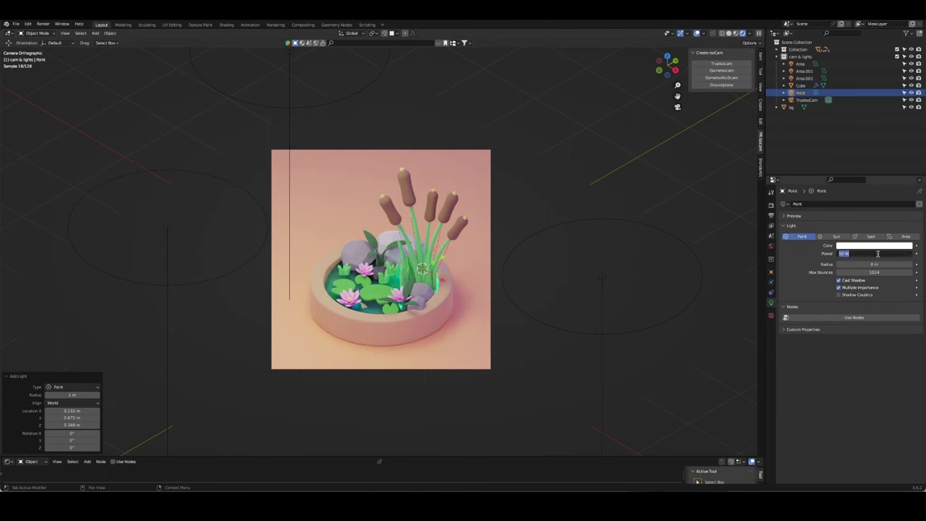
{"action": "type", "text": "250"}
{"action": "key", "text": "Return"}
Step: Reposition the point light vertically, then delete it
{"action": "key", "text": "g"}
{"action": "key", "text": "z"}
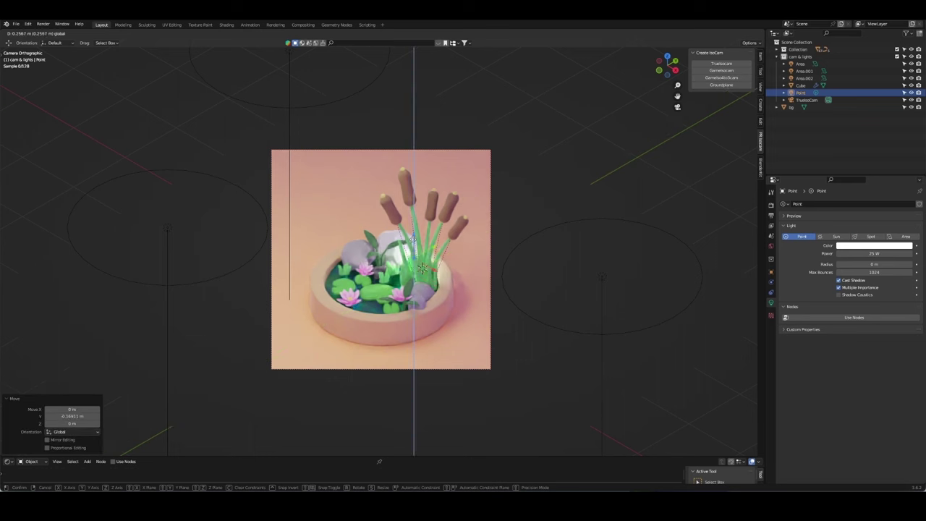
{"action": "key", "text": "x"}
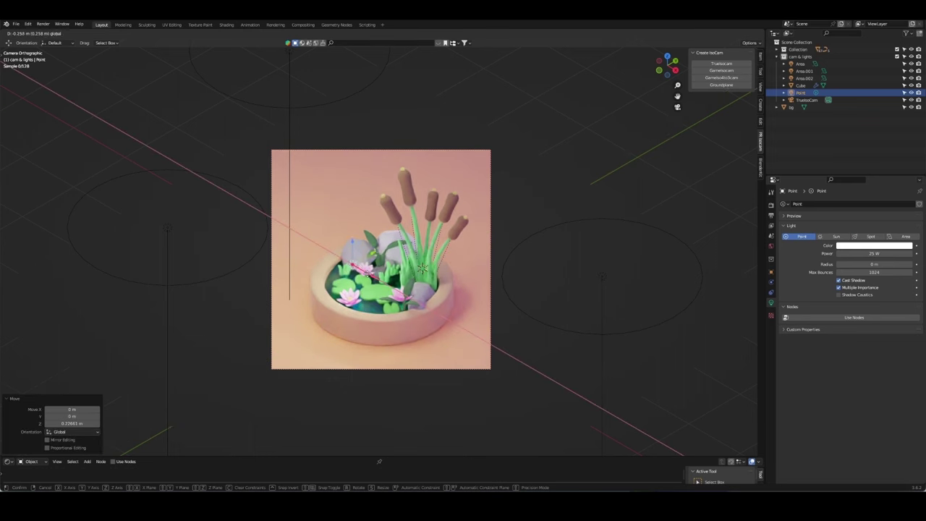
{"action": "key", "text": "z"}
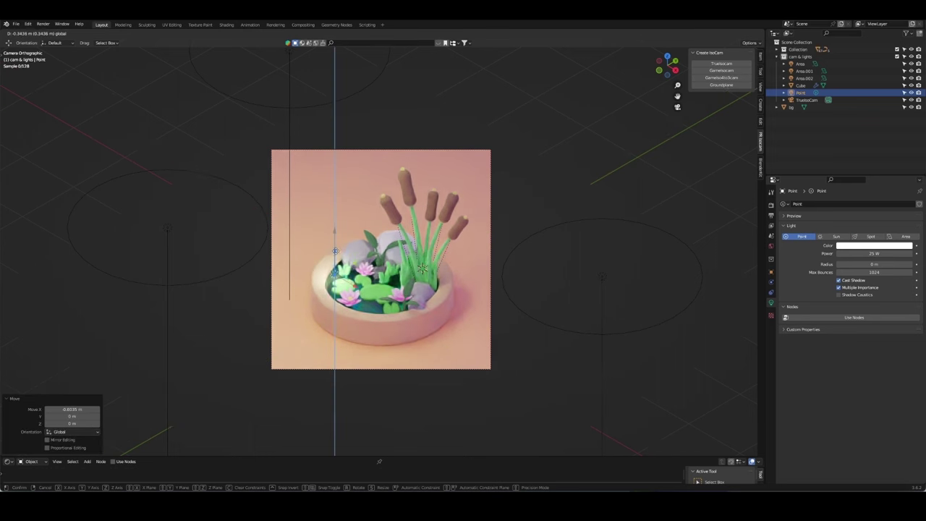
{"action": "left_click", "coordinate": [358, 281]}
{"action": "key", "text": "x"}
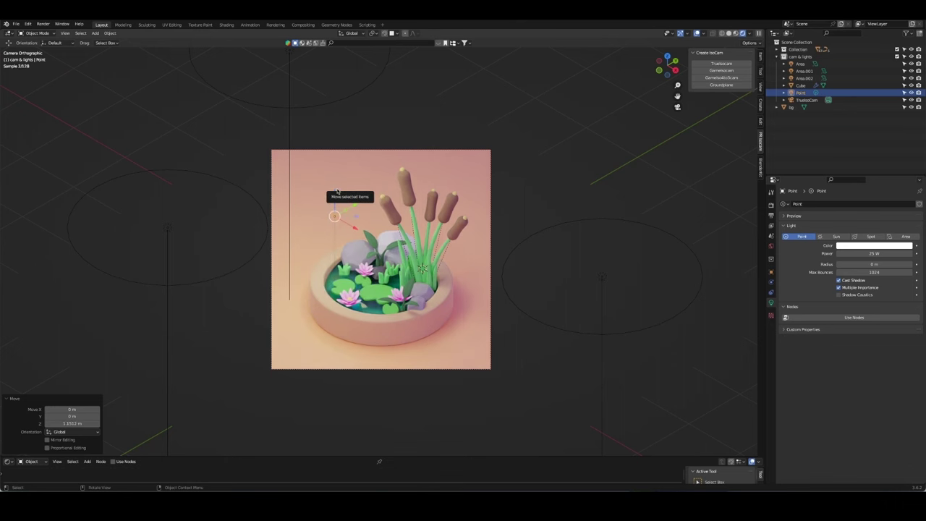
{"action": "left_click", "coordinate": [337, 191]}
Step: Snap the 3D cursor to a new spot for the upcoming light
{"action": "key", "text": "shift+a"}
{"action": "key", "text": "Escape"}
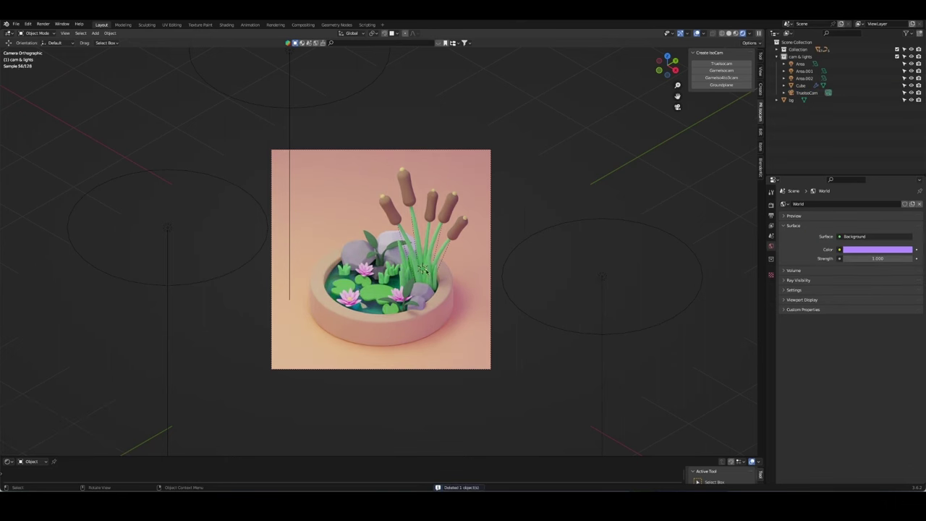
{"action": "key", "text": "shift+s"}
{"action": "left_click", "coordinate": [313, 334]}
{"action": "key", "text": "shift+z"}
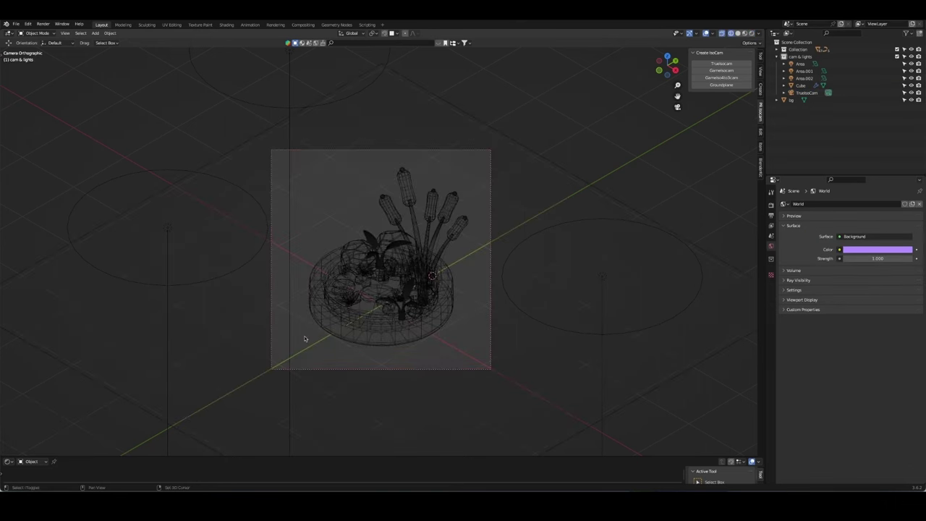
{"action": "key", "text": "shift+z"}
{"action": "key", "text": "shift+s"}
{"action": "left_click", "coordinate": [266, 341]}
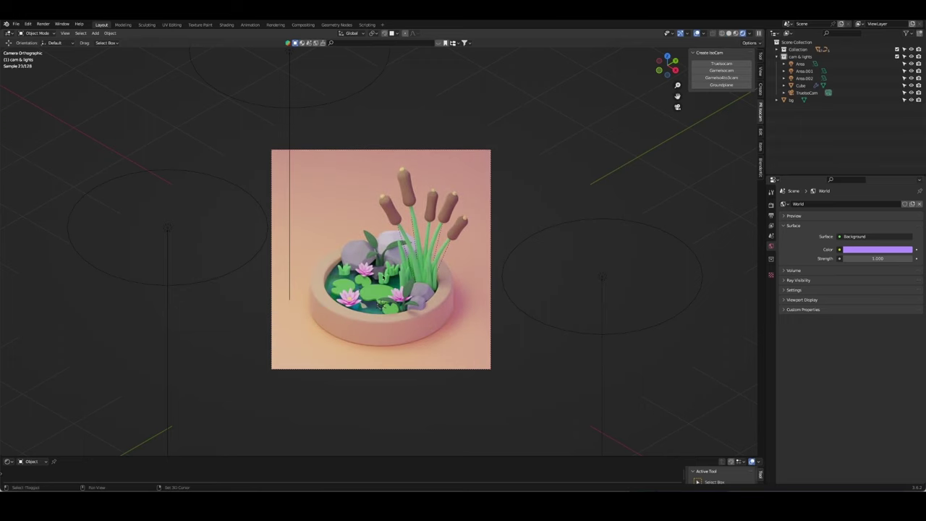
{"action": "middle_click_drag", "start_coordinate": [323, 321], "coordinate": [379, 316], "text": "shift"}
Step: Add a Spot light to the scene
{"action": "key", "text": "shift+a"}
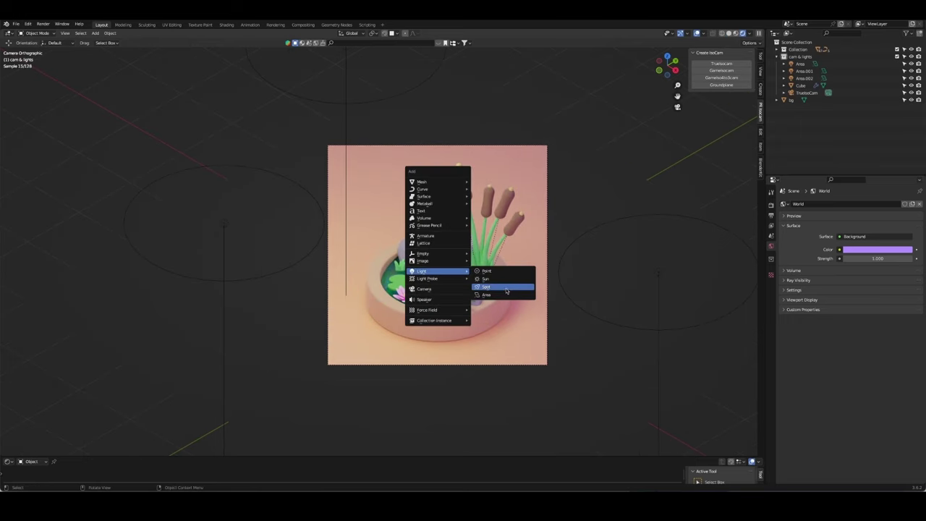
{"action": "left_click", "coordinate": [506, 290]}
{"action": "scroll", "coordinate": [463, 261], "scroll_direction": "down", "scroll_amount": 2}
Step: Raise the spot light, tilt it about X and turn it 84° around Z
{"action": "key", "text": "g"}
{"action": "key", "text": "z"}
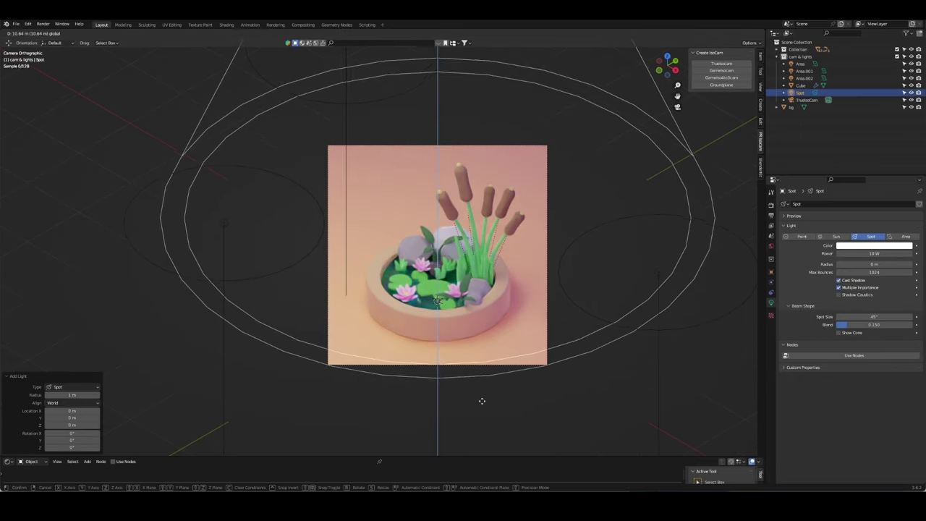
{"action": "left_click", "coordinate": [476, 207]}
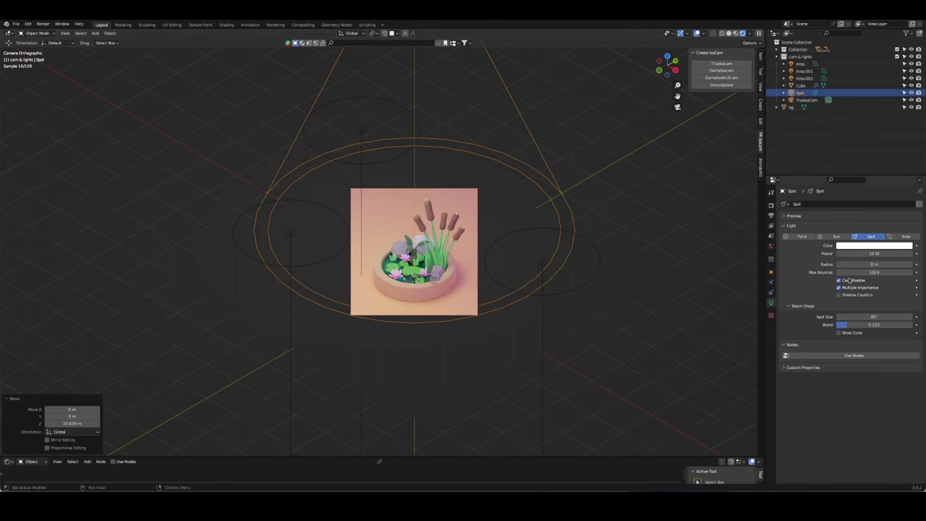
{"action": "key", "text": "r"}
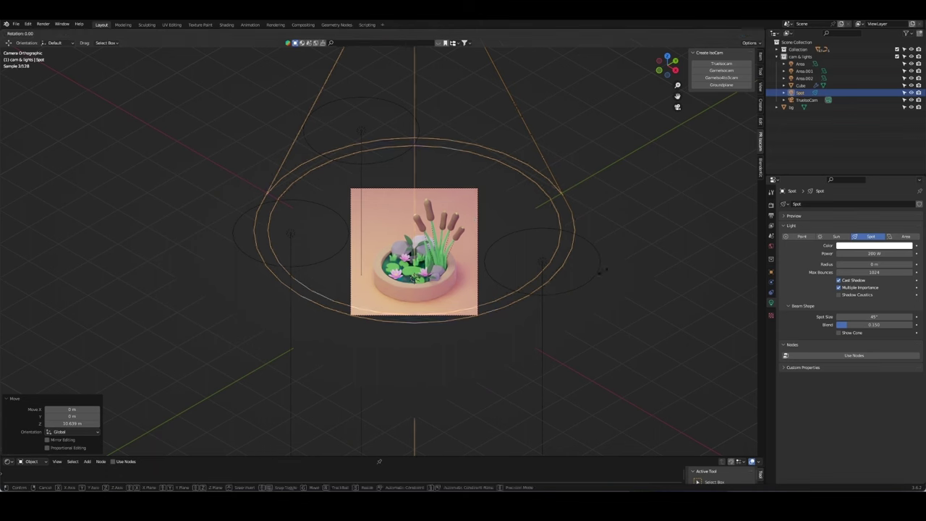
{"action": "key", "text": "Escape"}
{"action": "key", "text": "r"}
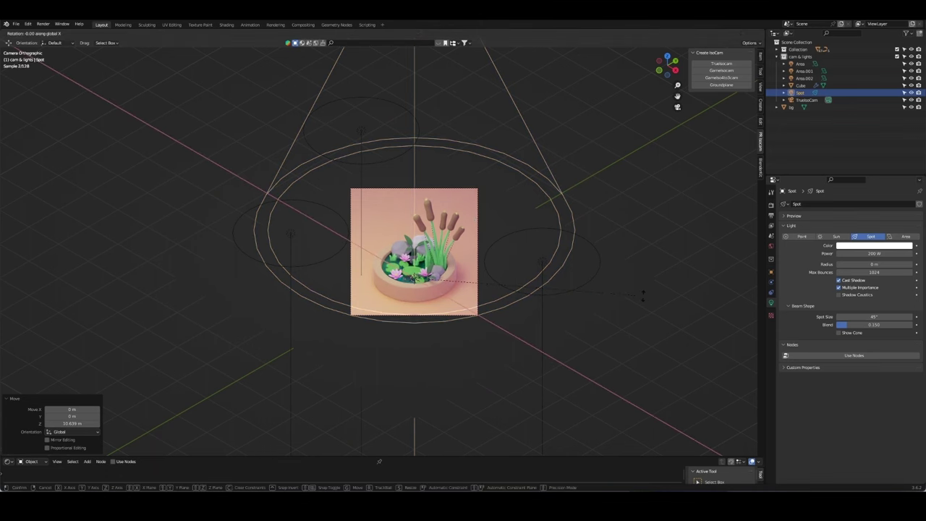
{"action": "key", "text": "x"}
{"action": "left_click", "coordinate": [617, 298]}
{"action": "type", "text": "rz"}
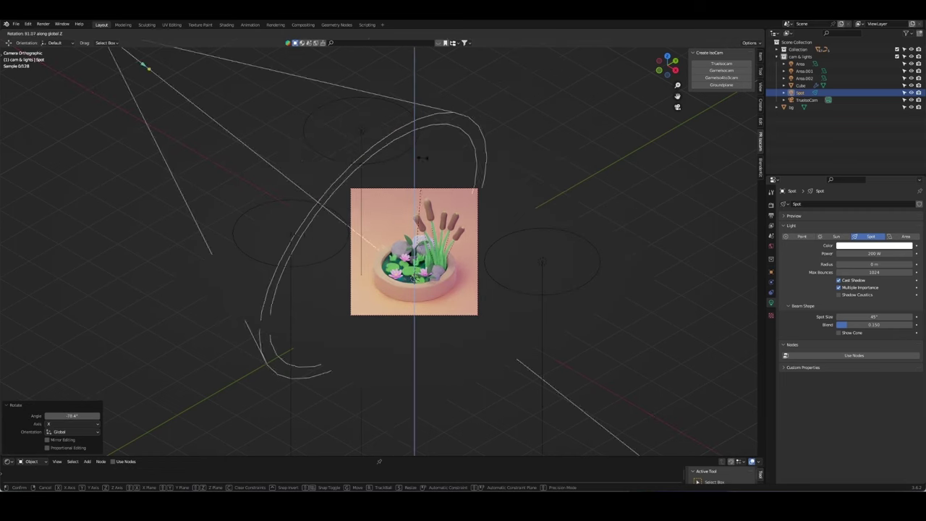
{"action": "type", "text": "84"}
{"action": "key", "text": "Return"}
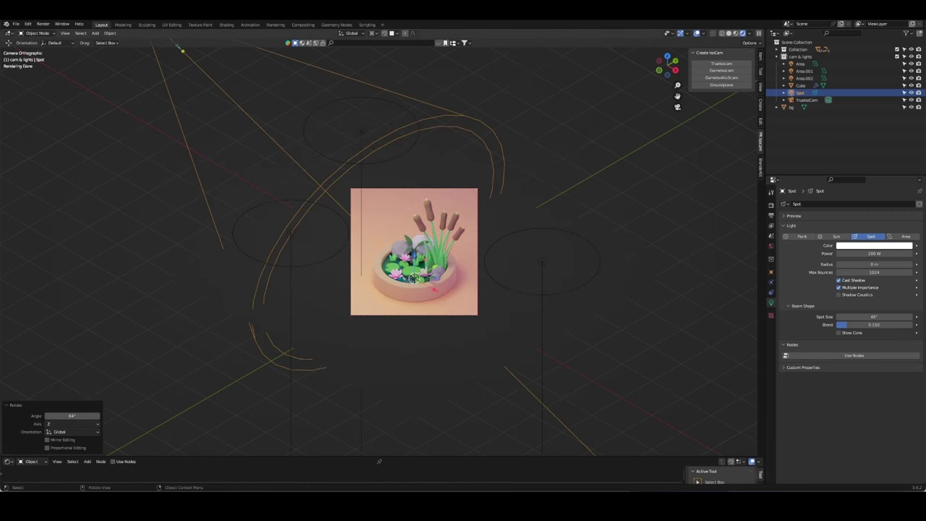
Step: Scale the spot light to 0.578, then adjust its tilt, height and heading
{"action": "key", "text": "s"}
{"action": "left_click", "coordinate": [378, 213]}
{"action": "key", "text": "r"}
{"action": "key", "text": "x"}
{"action": "key", "text": "x"}
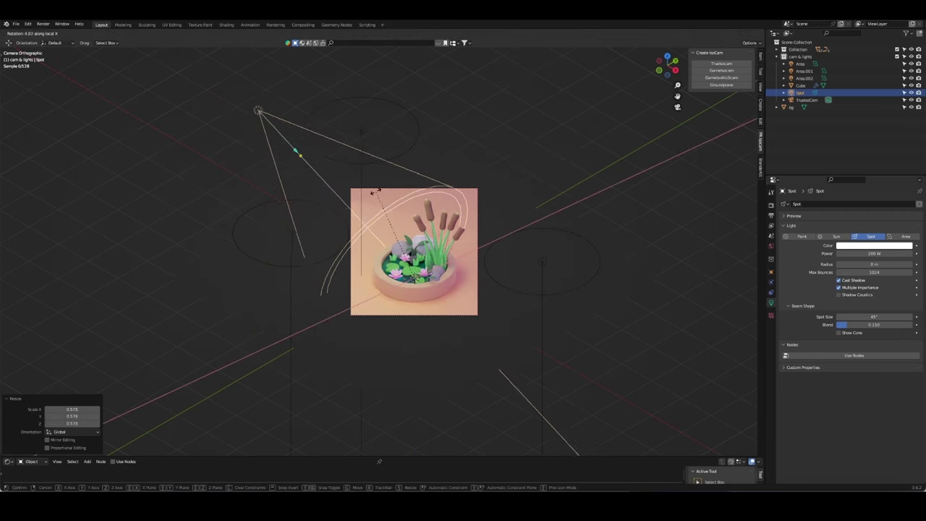
{"action": "key", "text": "Return"}
{"action": "key", "text": "g"}
{"action": "key", "text": "z"}
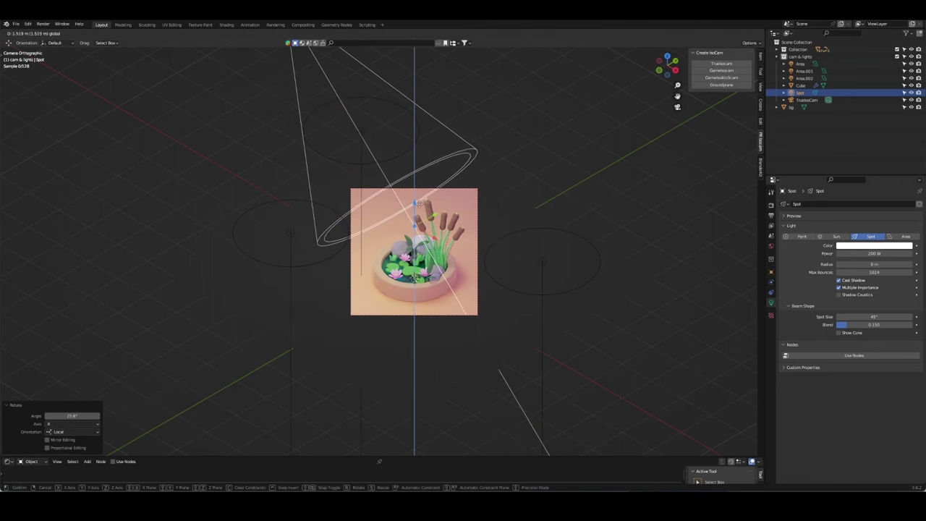
{"action": "left_click", "coordinate": [567, 211]}
{"action": "key", "text": "r"}
{"action": "key", "text": "z"}
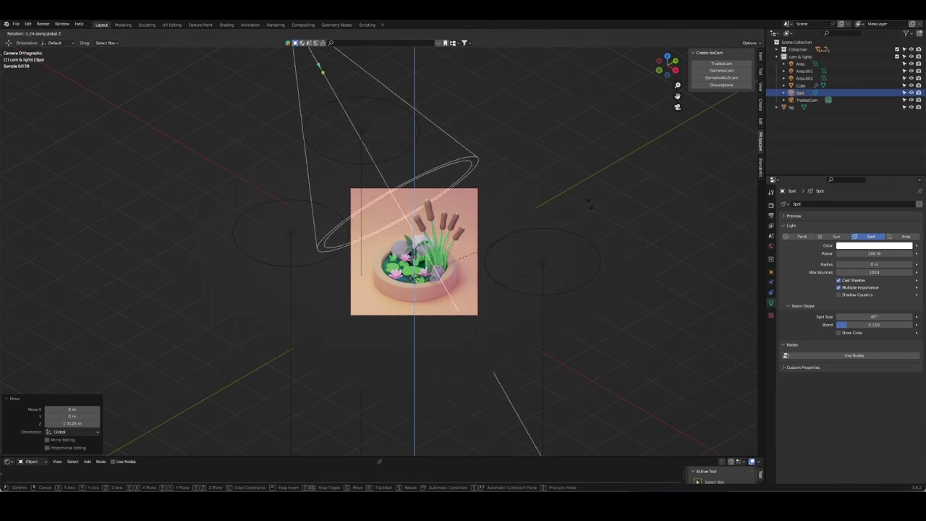
{"action": "left_click", "coordinate": [505, 211]}
Step: Set the spot light power to 5000 W and swing its direction around Z
{"action": "scroll", "coordinate": [504, 210], "scroll_direction": "up", "scroll_amount": 3}
{"action": "type", "text": "5000"}
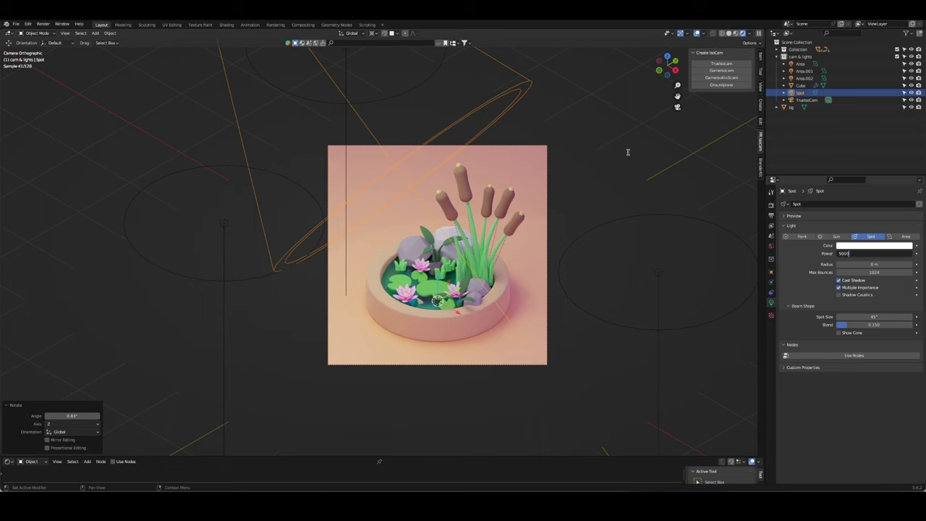
{"action": "key", "text": "Return"}
{"action": "key", "text": "r"}
{"action": "key", "text": "z"}
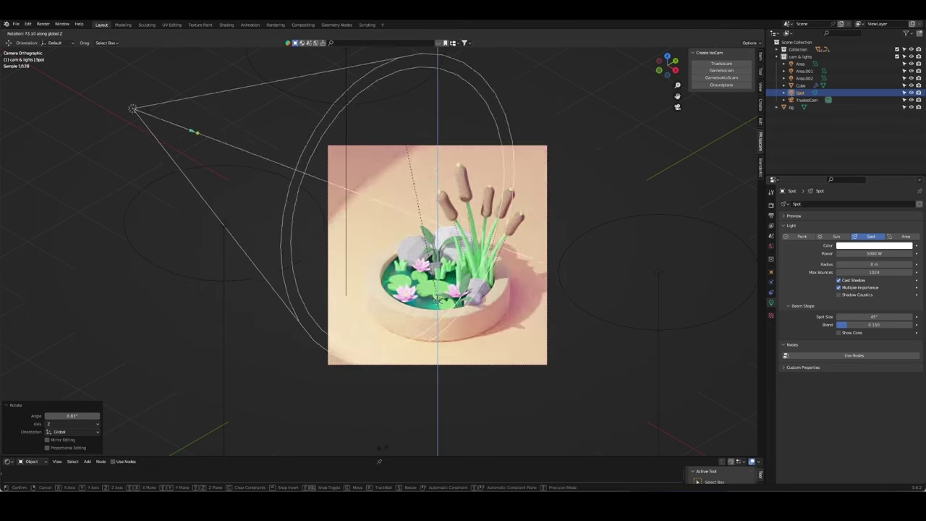
{"action": "left_click", "coordinate": [576, 261]}
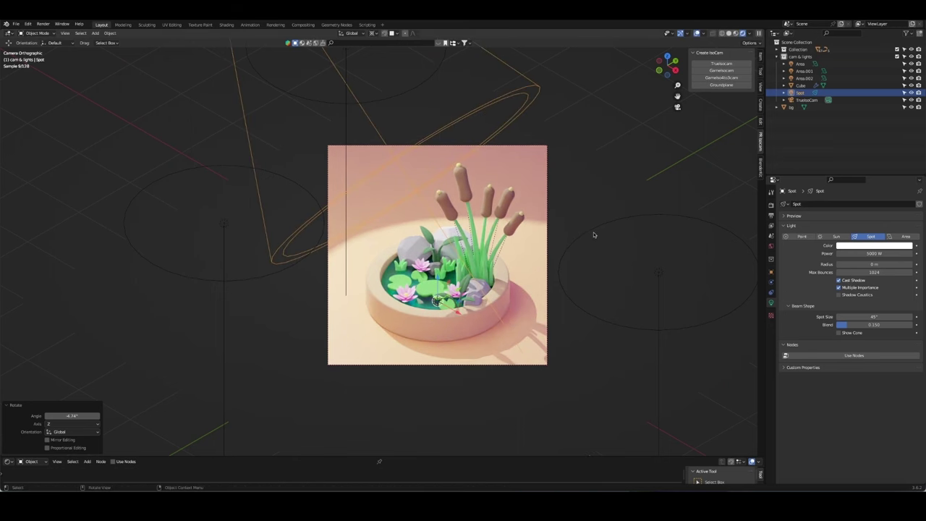
Step: Clear the spot light's rotation and location, then place it about 4 m above the pond
{"action": "key", "text": "r"}
{"action": "key", "text": "x"}
{"action": "key", "text": "x"}
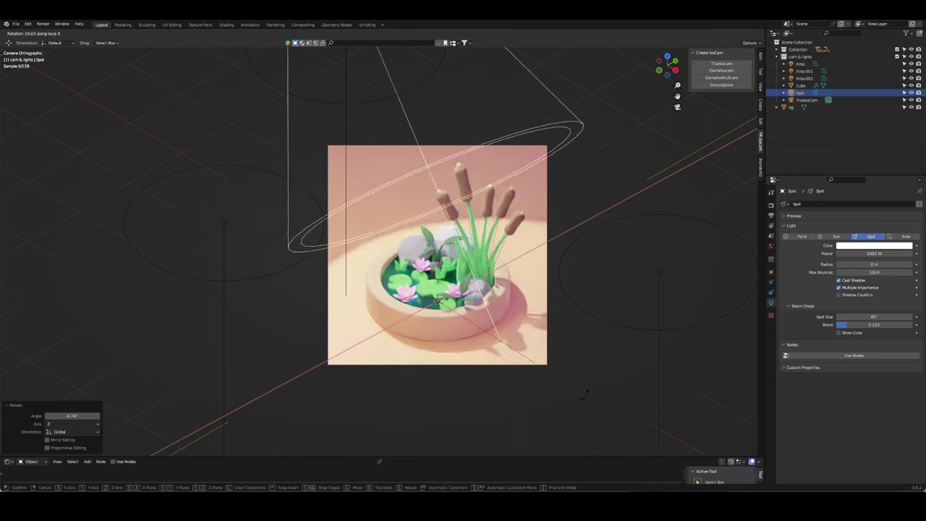
{"action": "key", "text": "Escape"}
{"action": "key", "text": "alt+r"}
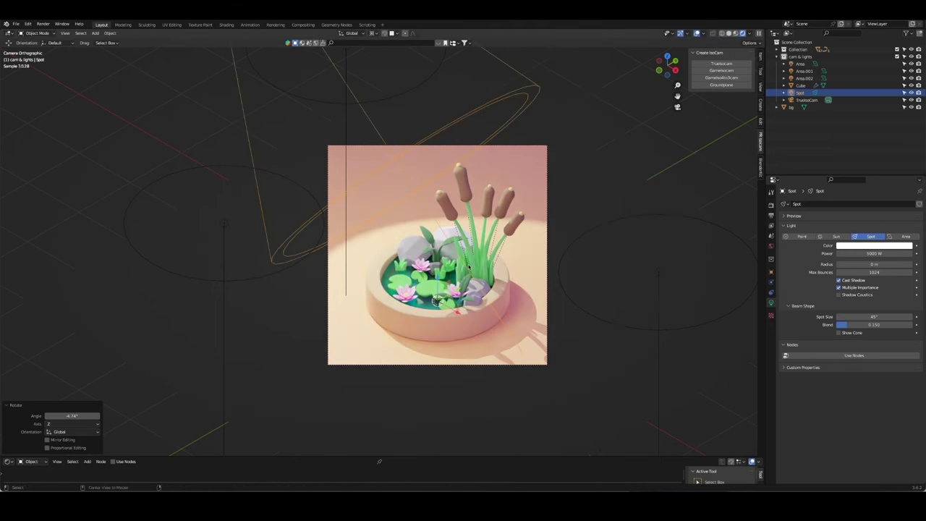
{"action": "key", "text": "alt+g"}
{"action": "key", "text": "g"}
{"action": "key", "text": "z"}
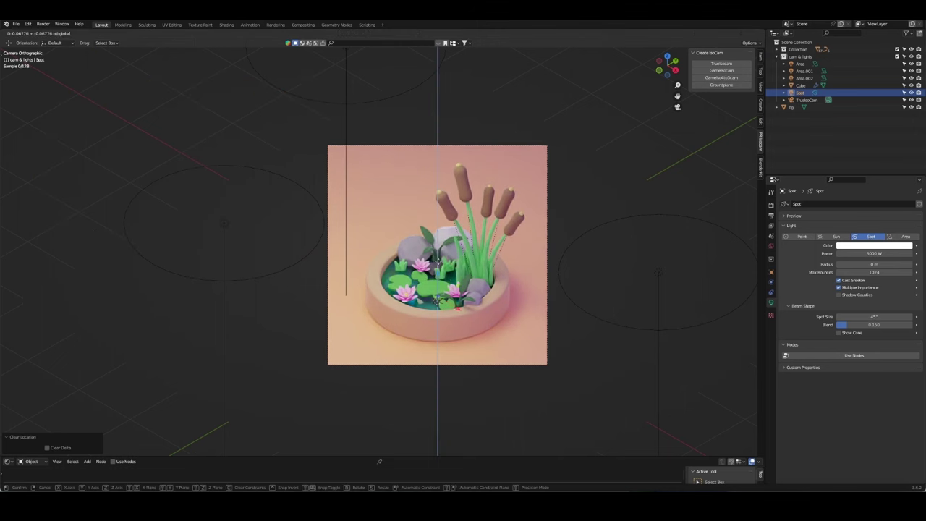
{"action": "left_click", "coordinate": [446, 350]}
Step: Try a -45° X tilt, then rotate back 45° so it points straight down
{"action": "scroll", "coordinate": [447, 349], "scroll_direction": "down", "scroll_amount": 3}
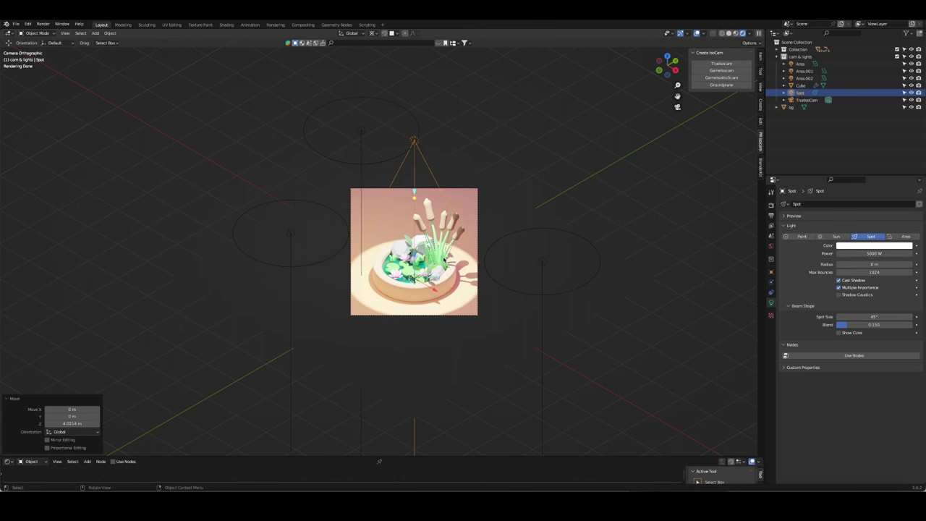
{"action": "type", "text": "rx-45"}
{"action": "key", "text": "Return"}
{"action": "type", "text": "r"}
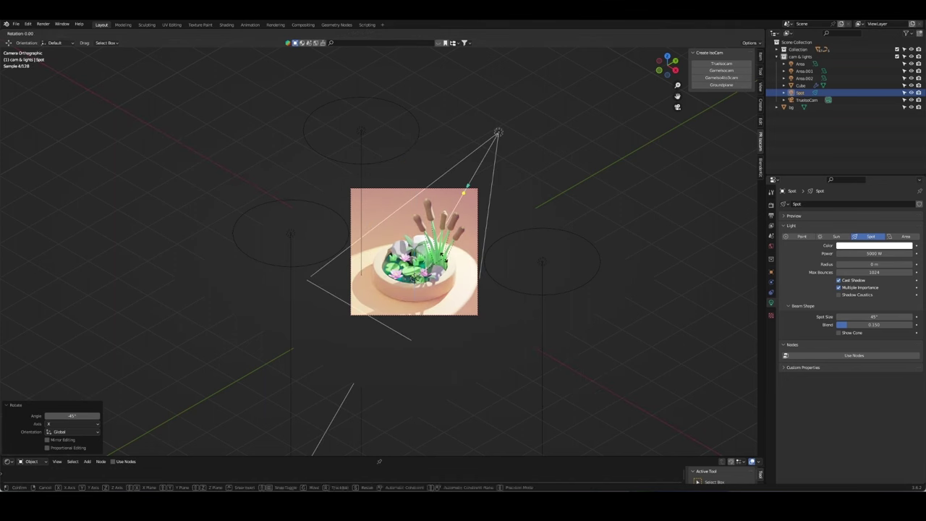
{"action": "type", "text": "x45"}
{"action": "key", "text": "Return"}
Step: Move the spot light along its axis and give it a slight final tilt and turn
{"action": "key", "text": "g"}
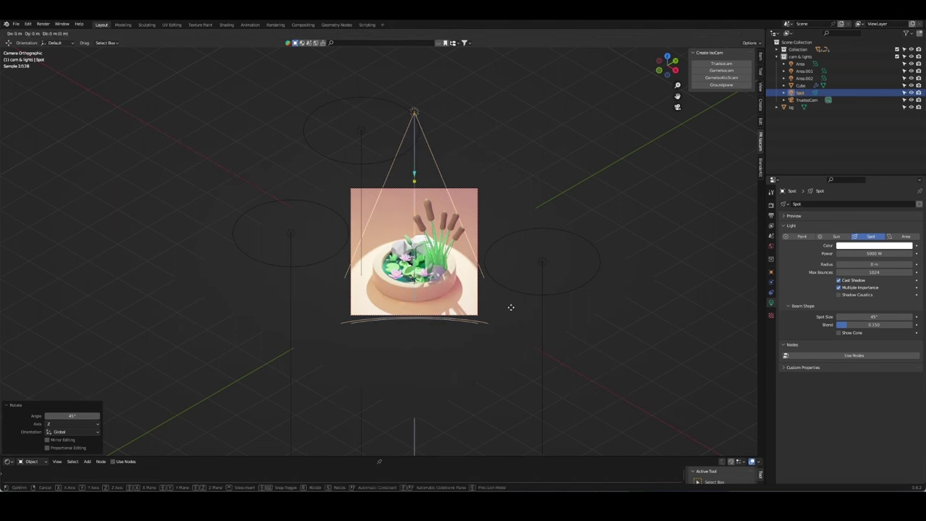
{"action": "key", "text": "z"}
{"action": "key", "text": "z"}
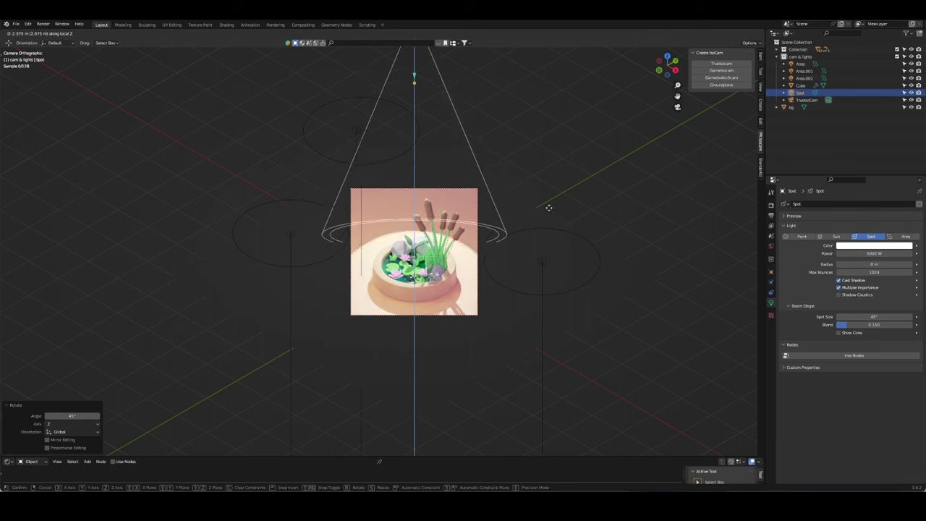
{"action": "left_click", "coordinate": [547, 207]}
{"action": "key", "text": "r"}
{"action": "key", "text": "x"}
{"action": "key", "text": "x"}
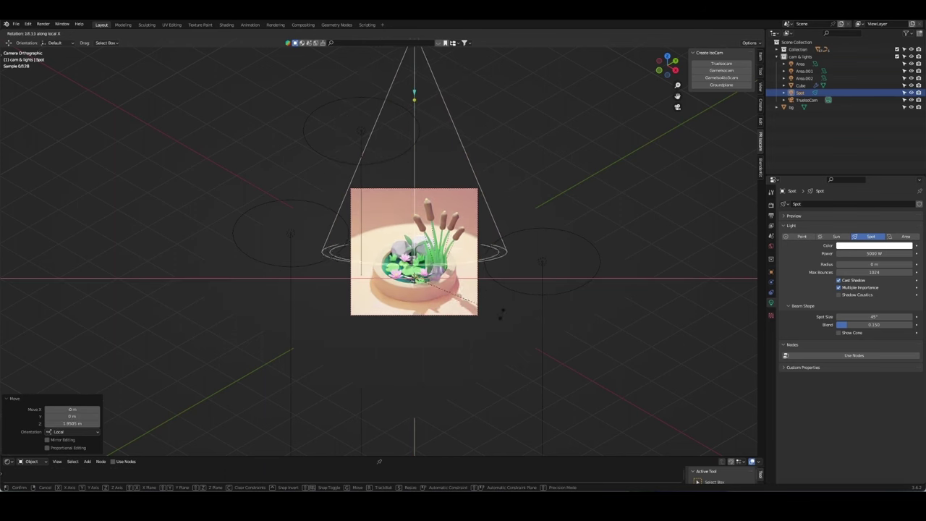
{"action": "left_click", "coordinate": [508, 275]}
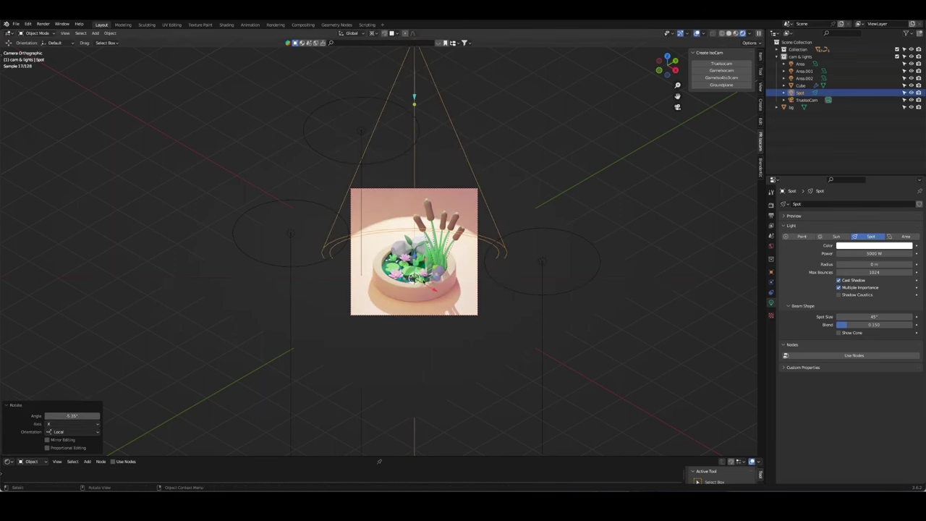
{"action": "scroll", "coordinate": [508, 275], "scroll_direction": "up", "scroll_amount": 3}
{"action": "key", "text": "r"}
{"action": "key", "text": "z"}
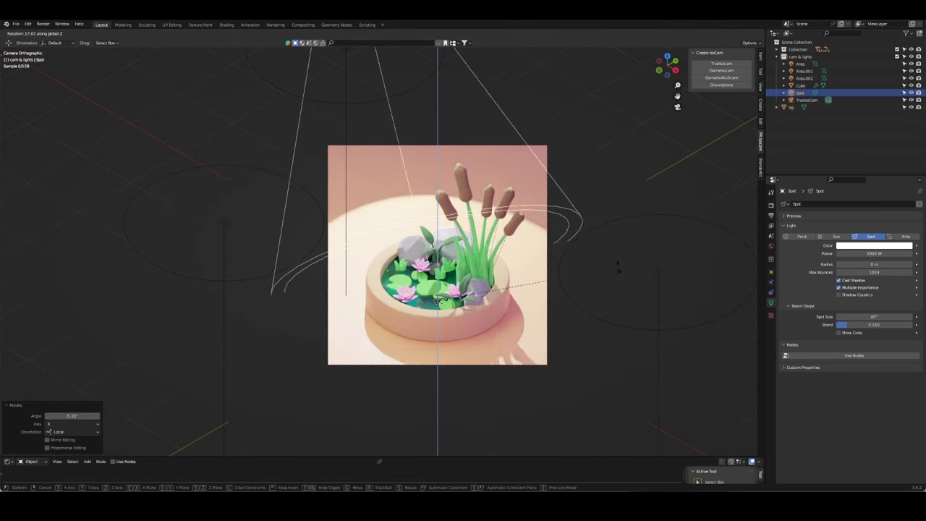
{"action": "left_click", "coordinate": [213, 85]}
{"action": "left_click", "coordinate": [213, 85]}
Step: Set the water's Wood displacement texture Size to 0.35
{"action": "left_click", "coordinate": [434, 304]}
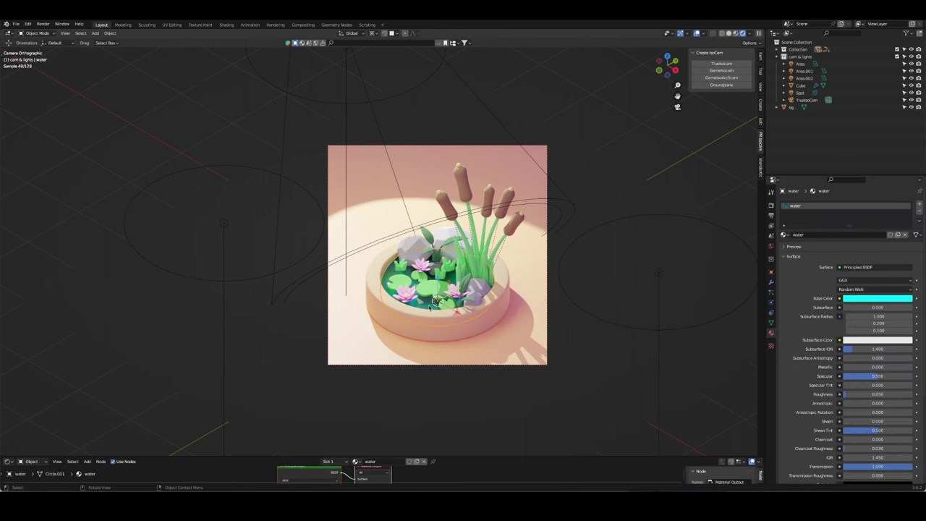
{"action": "left_click", "coordinate": [771, 283]}
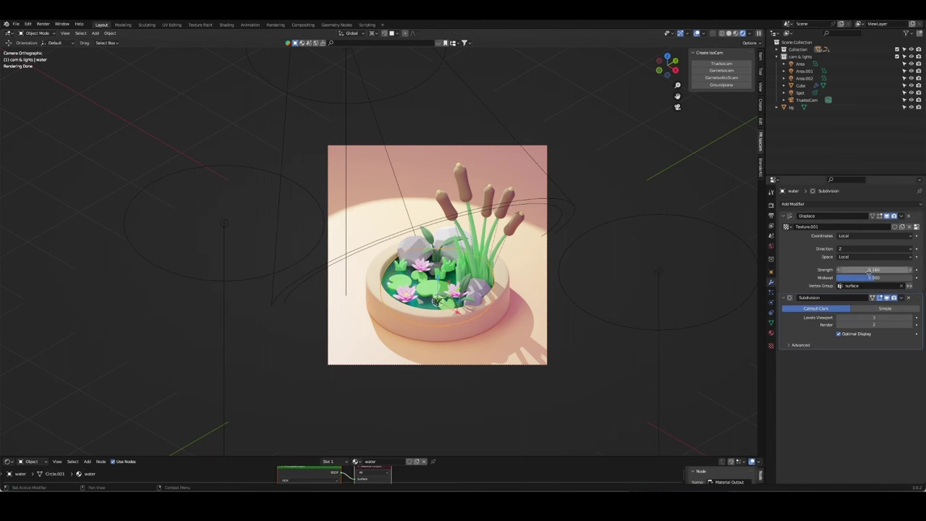
{"action": "left_click", "coordinate": [771, 345]}
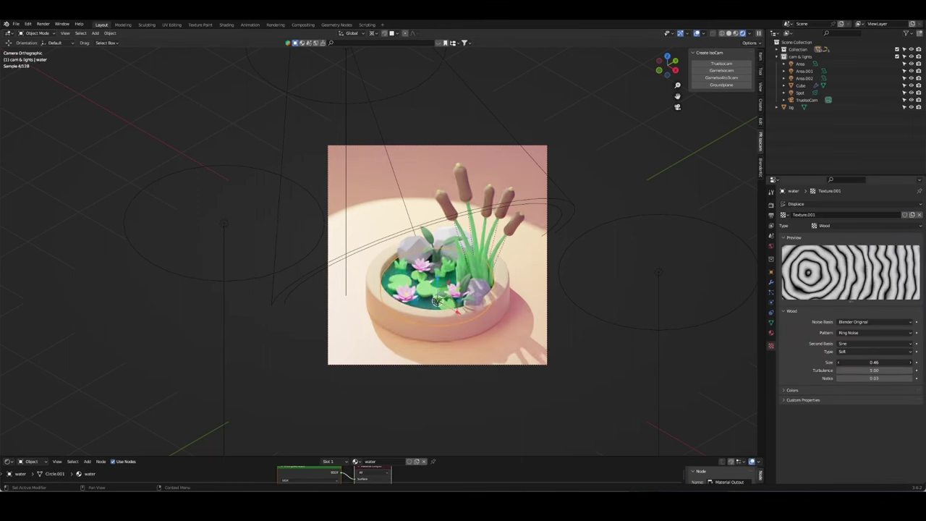
{"action": "left_click_drag", "start_coordinate": [874, 362], "coordinate": [786, 359]}
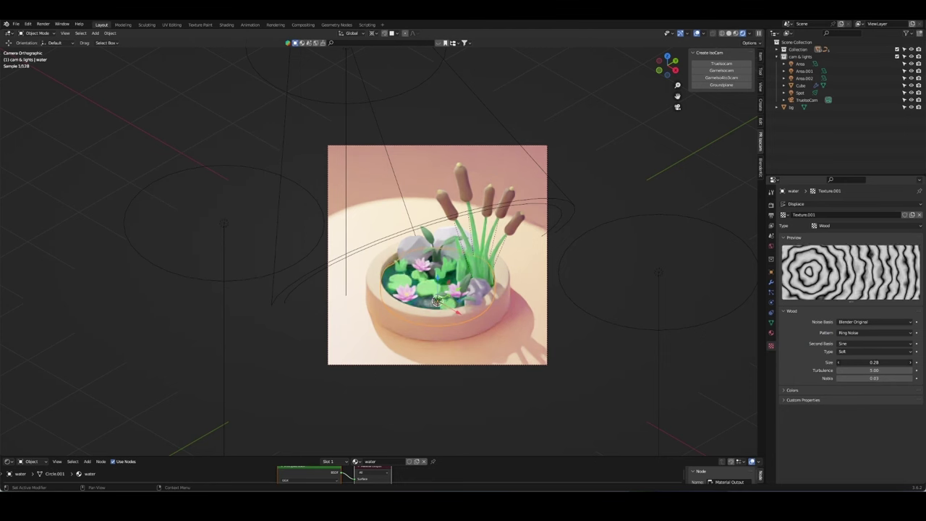
{"action": "left_click_drag", "start_coordinate": [842, 362], "coordinate": [857, 362]}
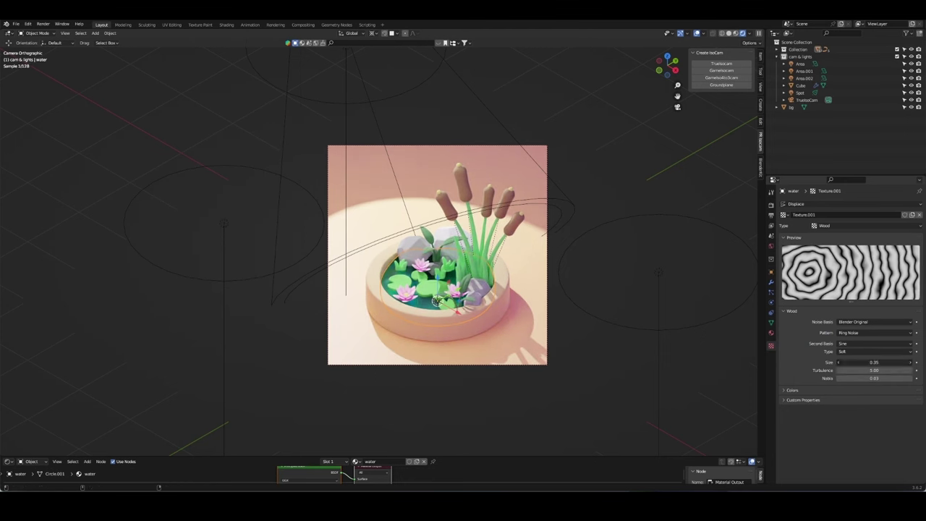
{"action": "scroll", "coordinate": [563, 316], "scroll_direction": "up", "scroll_amount": 2}
{"action": "scroll", "coordinate": [563, 316], "scroll_direction": "up", "scroll_amount": 1}
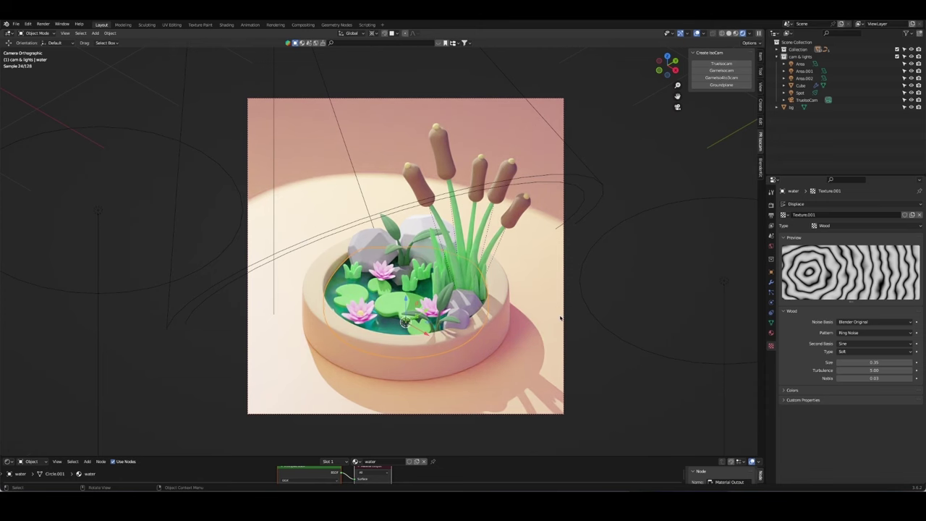
Step: Delete the Spot light from the scene
{"action": "key", "text": "KP_0"}
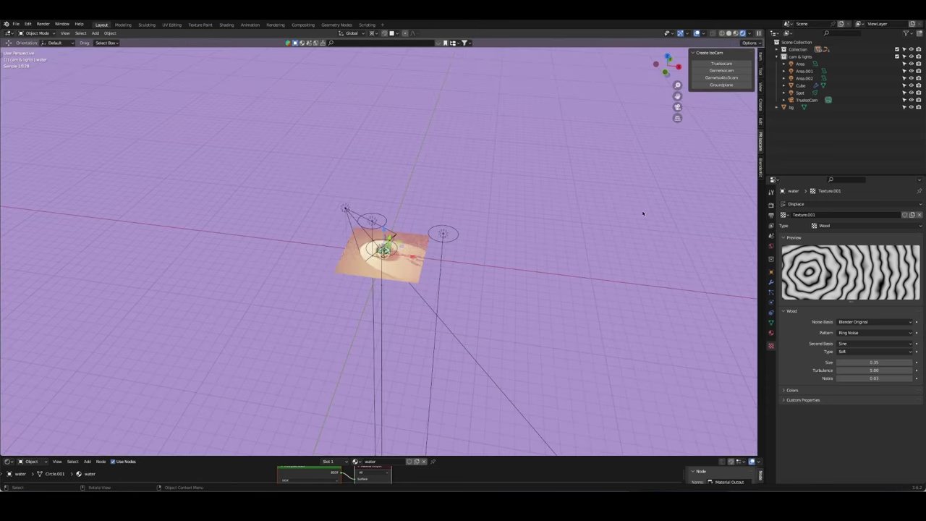
{"action": "key", "text": "KP_0"}
{"action": "key", "text": "Delete"}
Step: Tint the bg ground plane's base colour pale pink
{"action": "scroll", "coordinate": [492, 192], "scroll_direction": "down", "scroll_amount": 6}
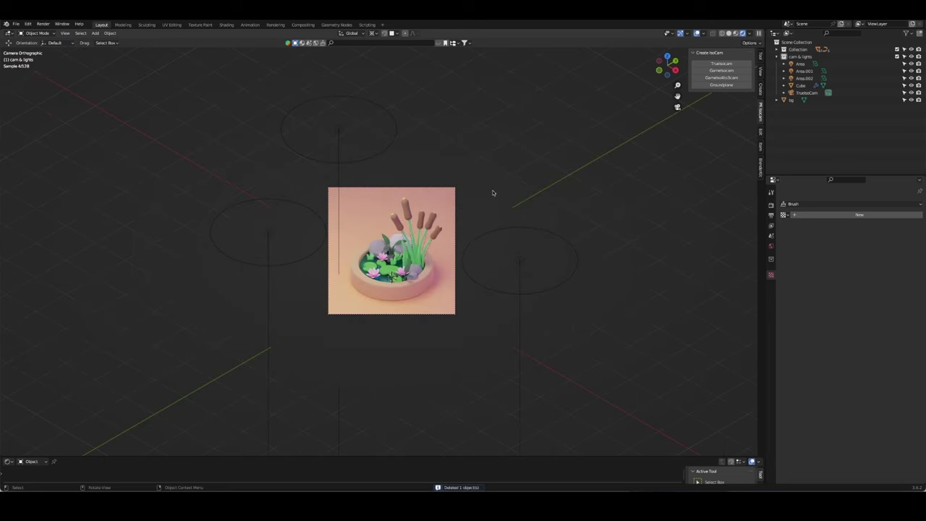
{"action": "left_click", "coordinate": [458, 207]}
{"action": "left_click", "coordinate": [770, 332]}
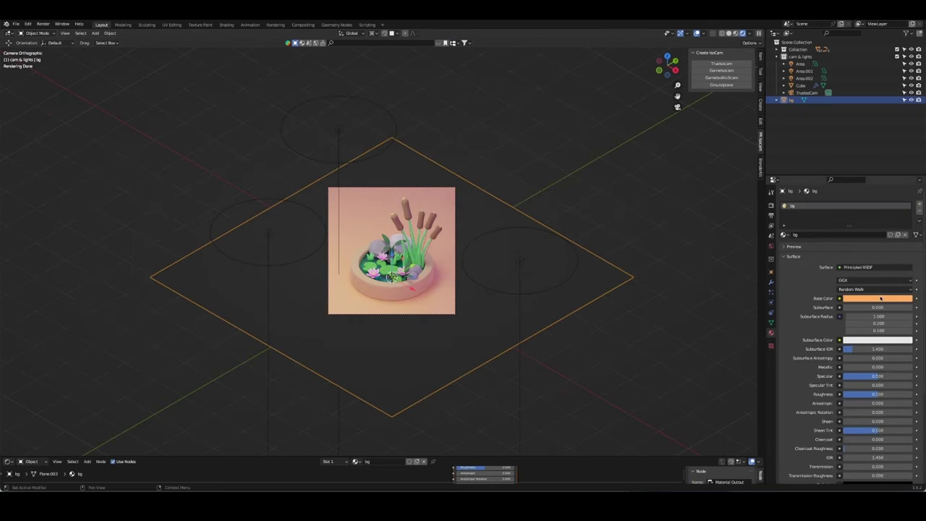
{"action": "left_click", "coordinate": [880, 297]}
{"action": "left_click", "coordinate": [880, 211]}
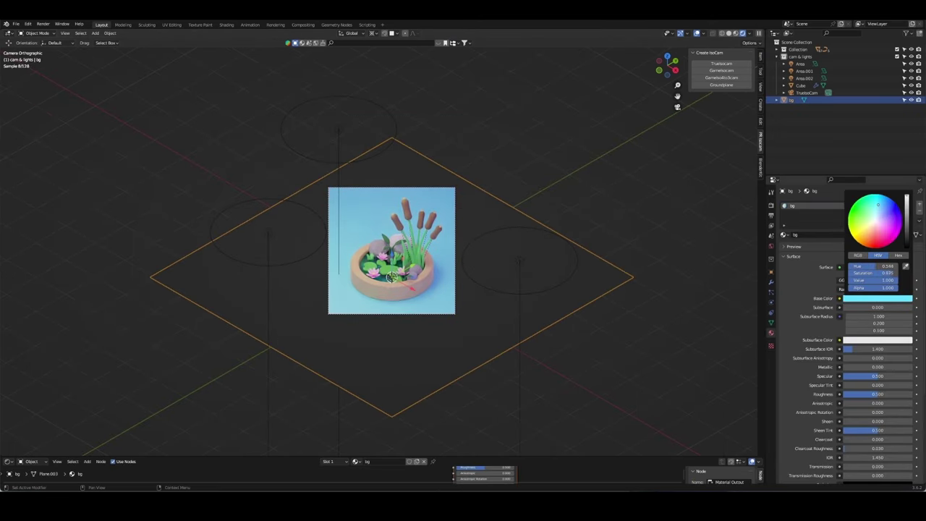
{"action": "mouse_move", "coordinate": [878, 204]}
{"action": "left_mouse_down"}
{"action": "mouse_move", "coordinate": [893, 215]}
{"action": "mouse_move", "coordinate": [849, 224]}
{"action": "left_mouse_up"}
Step: Make the right area light white and check the left area light's colour
{"action": "left_click", "coordinate": [548, 287]}
{"action": "left_click", "coordinate": [874, 245]}
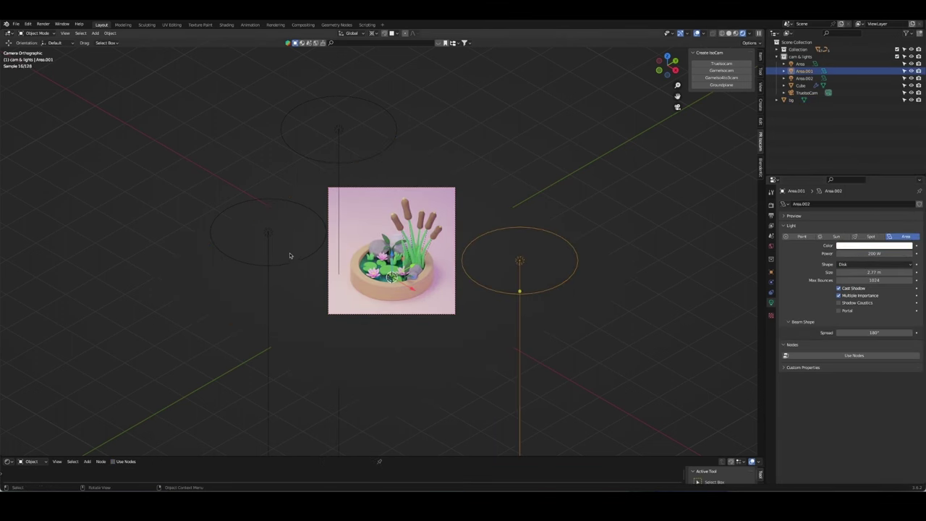
{"action": "left_click", "coordinate": [264, 238]}
{"action": "left_click", "coordinate": [264, 239]}
{"action": "left_click", "coordinate": [874, 246]}
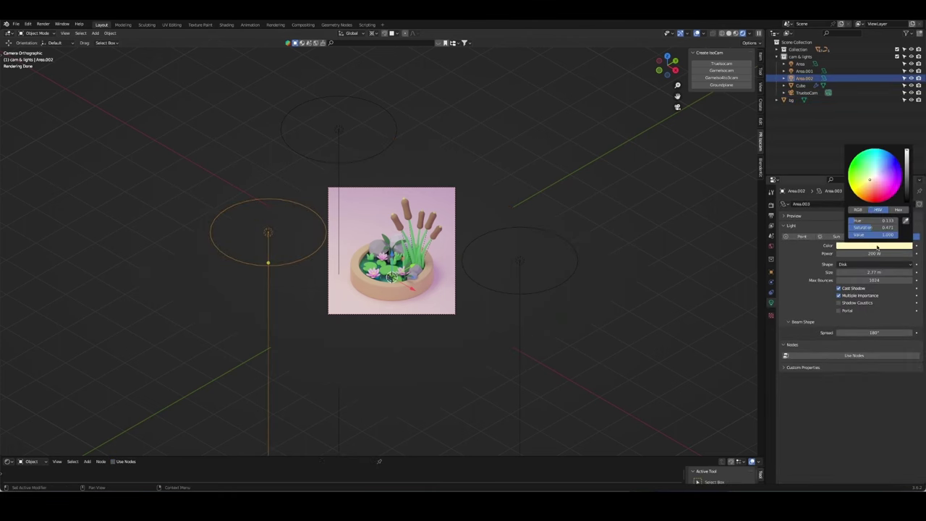
Step: Delete the top area light
{"action": "left_click", "coordinate": [333, 155]}
{"action": "left_click", "coordinate": [339, 159]}
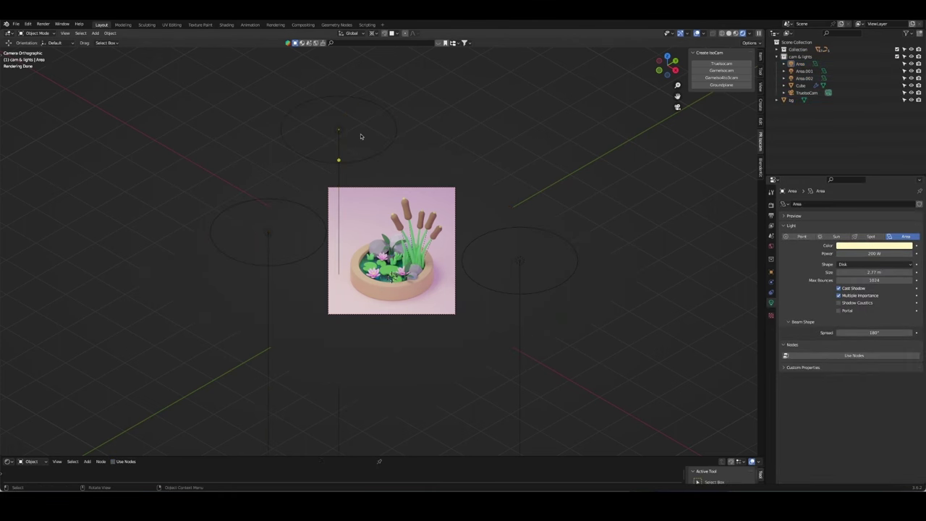
{"action": "left_click", "coordinate": [333, 131]}
{"action": "key", "text": "Delete"}
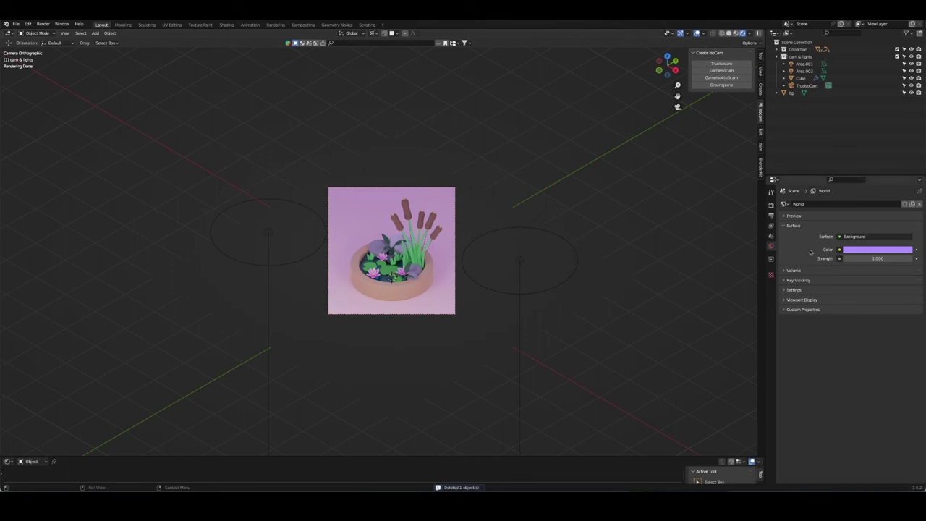
Step: Snap the 3D cursor to the world origin and add a Sun light in the cam & lights collection
{"action": "left_click", "coordinate": [800, 57]}
{"action": "key", "text": "shift+s"}
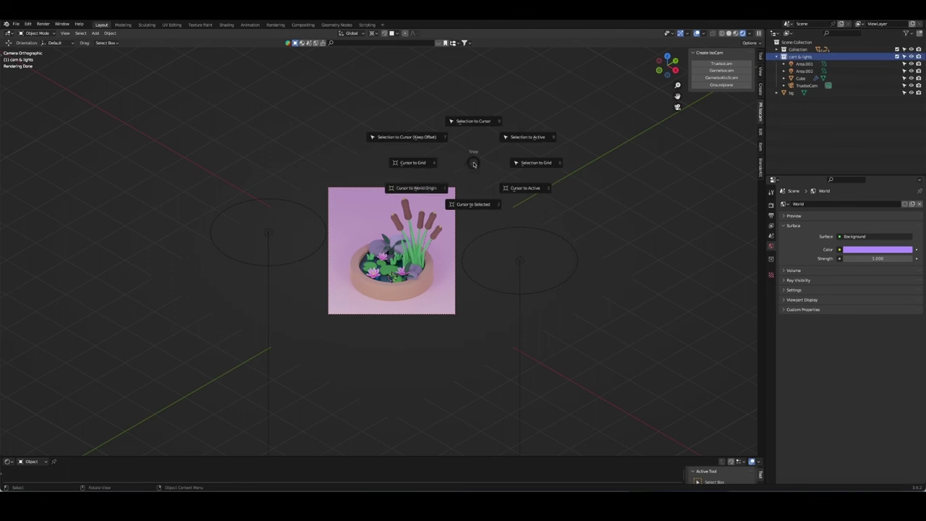
{"action": "left_click", "coordinate": [478, 204]}
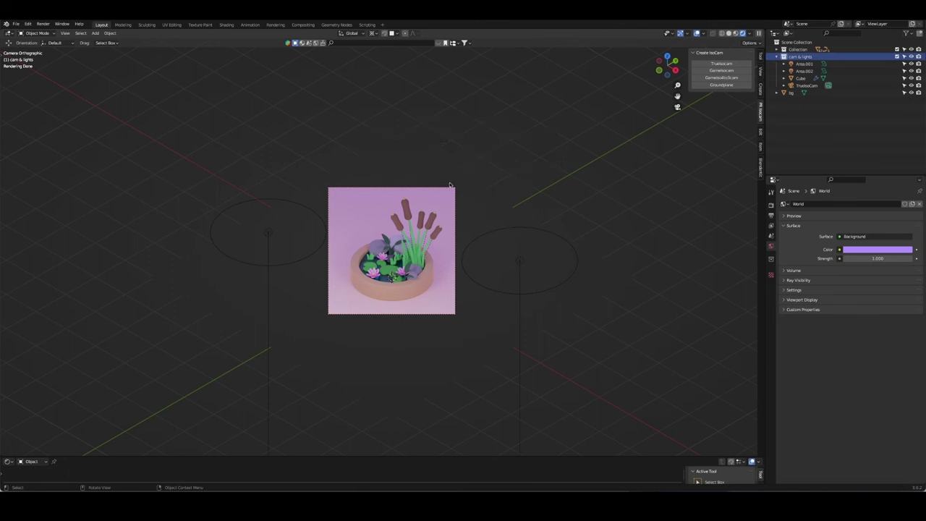
{"action": "key", "text": "shift+a"}
{"action": "left_click", "coordinate": [480, 194]}
Step: Raise the Sun about 4.2 m and turn it around the global Z axis
{"action": "key", "text": "g"}
{"action": "key", "text": "z"}
{"action": "left_click", "coordinate": [544, 177]}
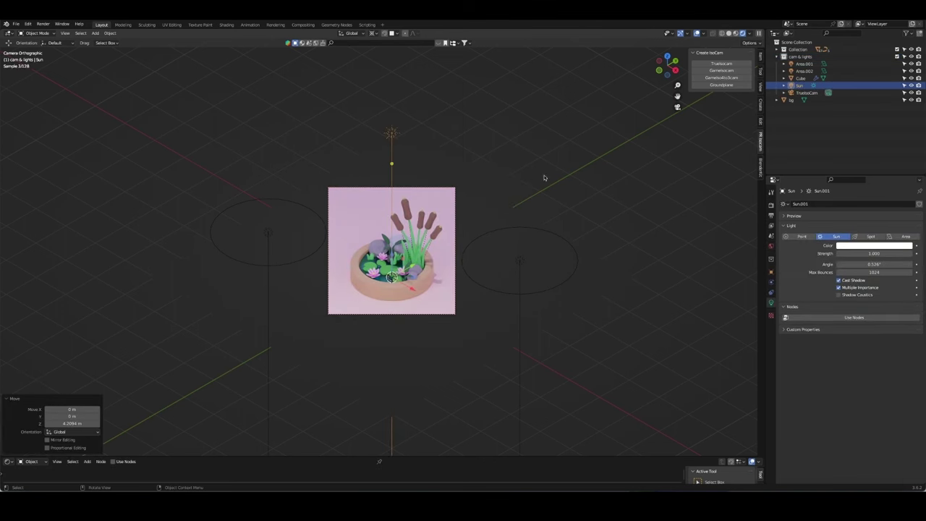
{"action": "key", "text": "r"}
{"action": "left_click", "coordinate": [543, 161]}
{"action": "key", "text": "r"}
{"action": "key", "text": "z"}
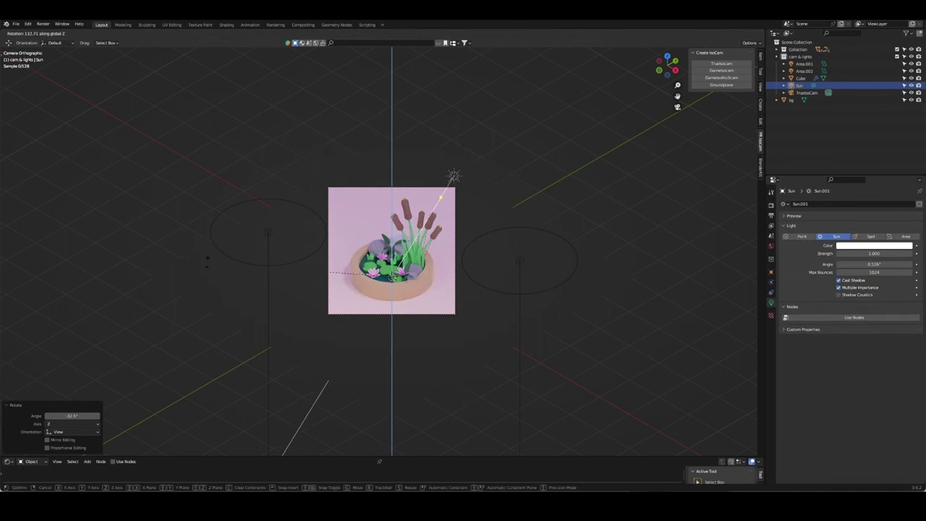
{"action": "left_click", "coordinate": [354, 324]}
Step: Tilt the Sun 15.9° on its local X and turn it -24.9° around Z
{"action": "key", "text": "r"}
{"action": "key", "text": "x"}
{"action": "key", "text": "x"}
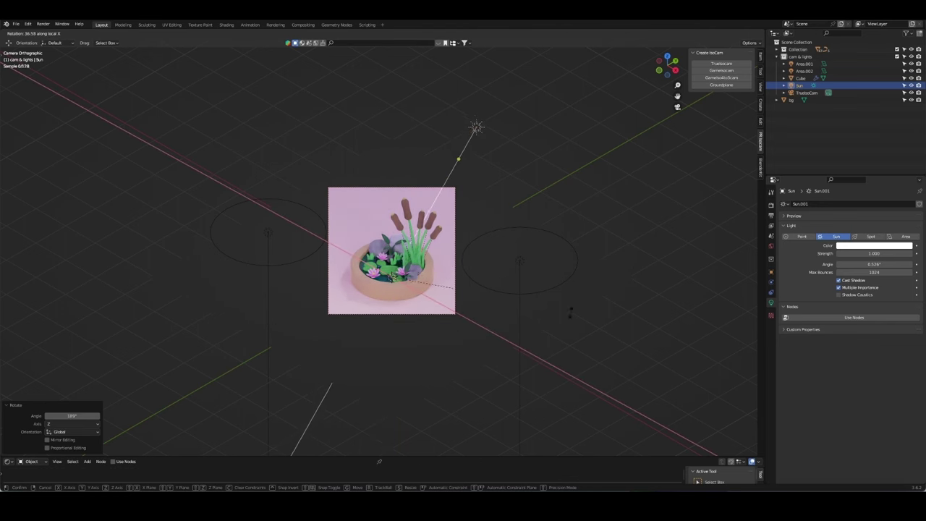
{"action": "left_click", "coordinate": [579, 230]}
{"action": "key", "text": "r"}
{"action": "key", "text": "z"}
{"action": "left_click", "coordinate": [593, 313]}
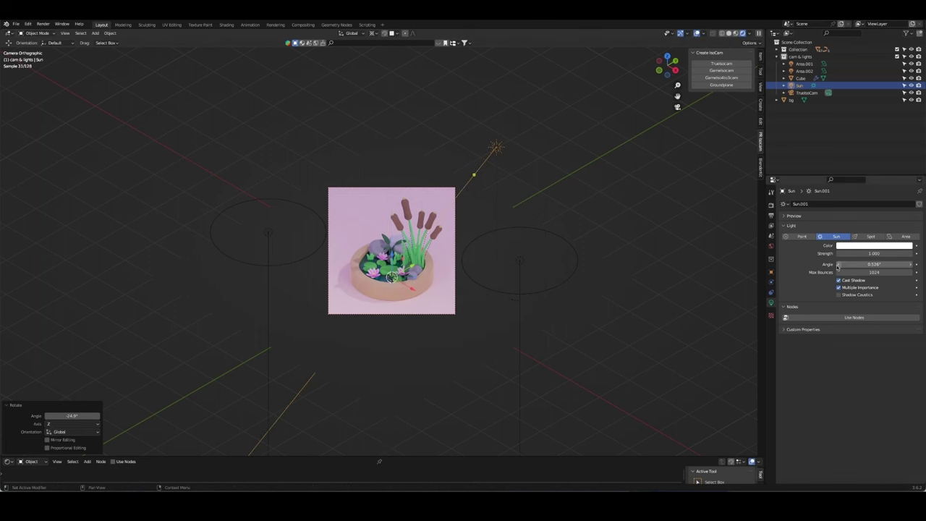
Step: Set the Sun's strength to 5 and rotate it further around its local Y axis
{"action": "left_click", "coordinate": [873, 252]}
{"action": "type", "text": "5.000"}
{"action": "key", "text": "Return"}
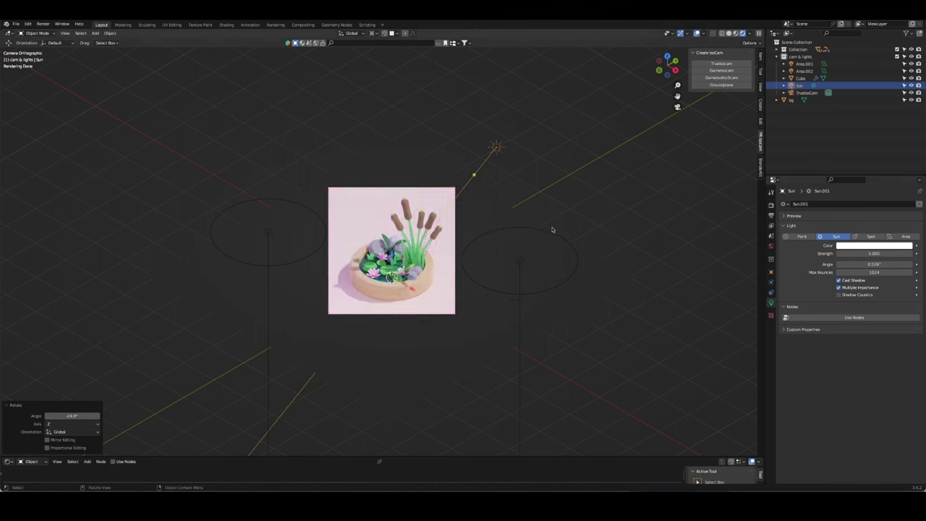
{"action": "key", "text": "r"}
{"action": "key", "text": "x"}
{"action": "key", "text": "x"}
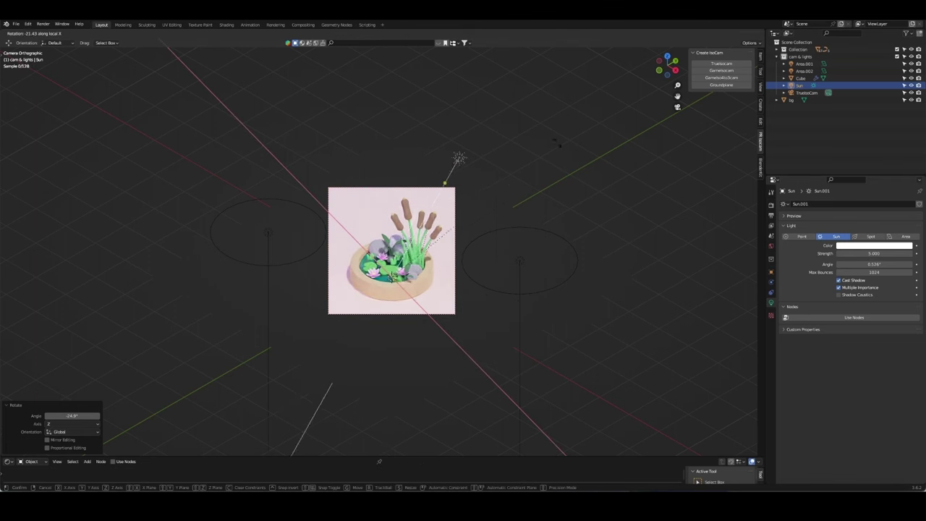
{"action": "key", "text": "y"}
{"action": "key", "text": "y"}
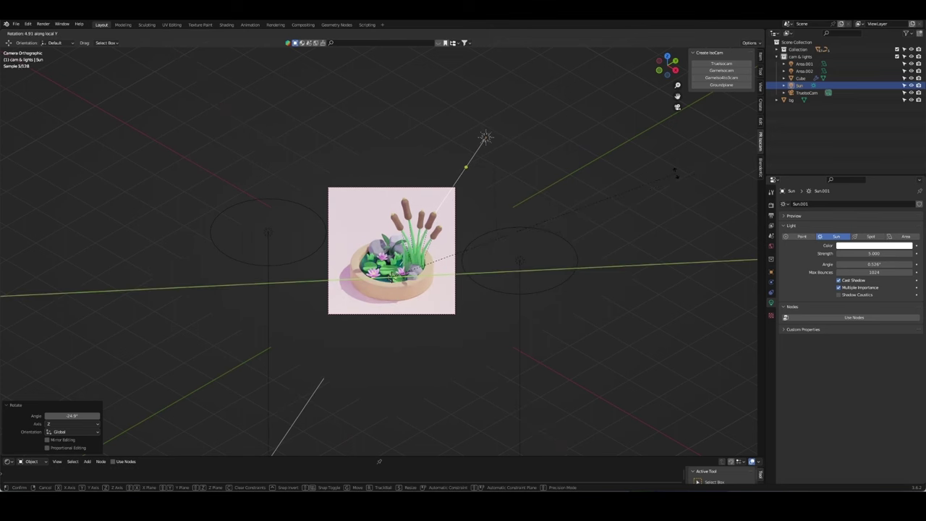
{"action": "left_click", "coordinate": [675, 172]}
{"action": "middle_click_drag", "start_coordinate": [616, 238], "coordinate": [564, 221]}
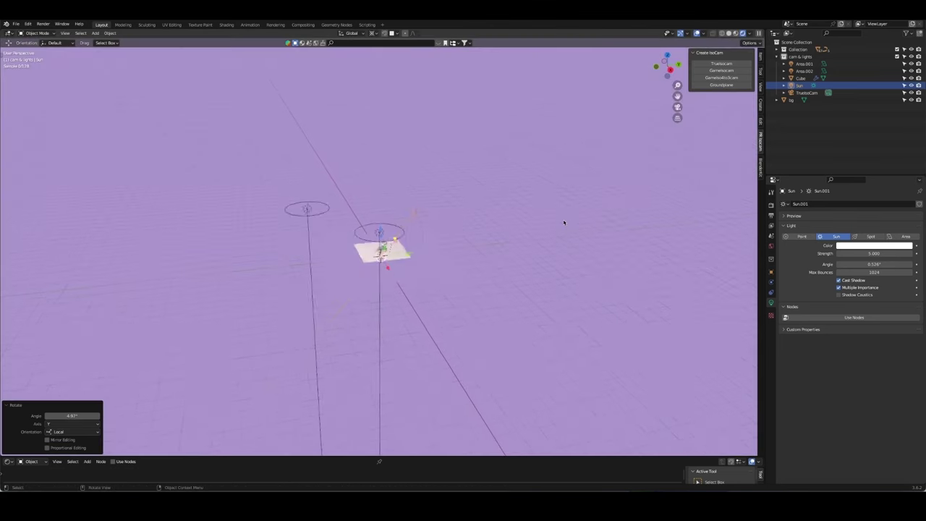
{"action": "scroll", "coordinate": [560, 223], "scroll_direction": "up", "scroll_amount": 5}
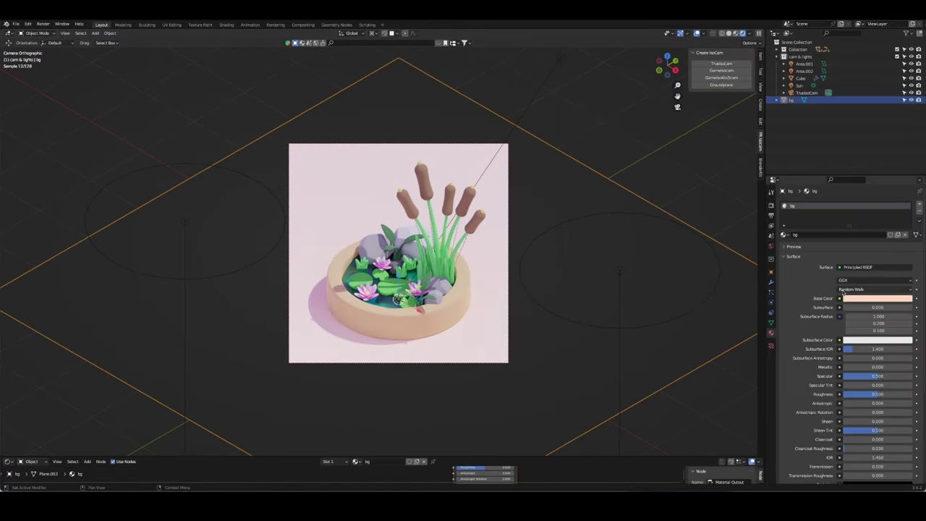
Step: Shift the ground plane's base colour to pale cream
{"action": "left_click_drag", "start_coordinate": [861, 245], "coordinate": [869, 226]}
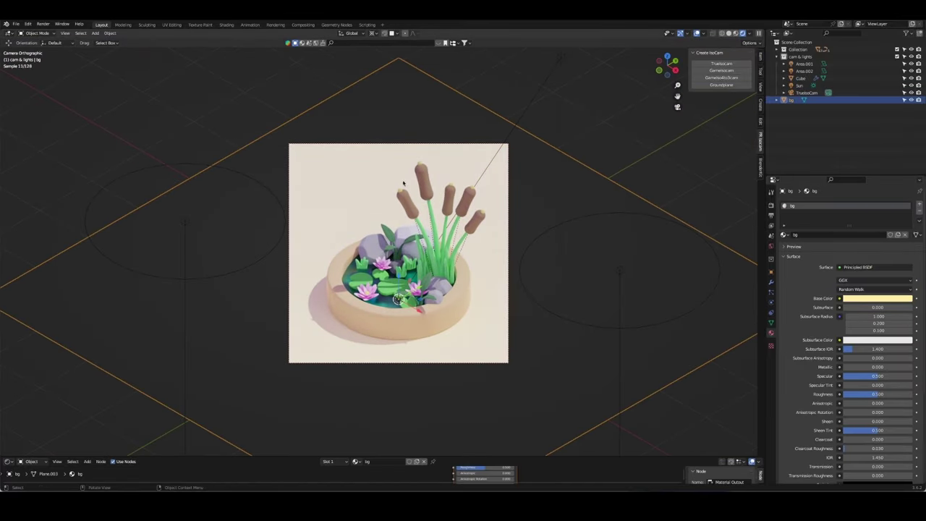
{"action": "left_click", "coordinate": [279, 158]}
{"action": "left_click", "coordinate": [182, 247]}
Step: Move the left area light, shrink it to 0.737 m, then delete it
{"action": "left_click", "coordinate": [188, 217]}
{"action": "key", "text": "g"}
{"action": "key", "text": "shift+z"}
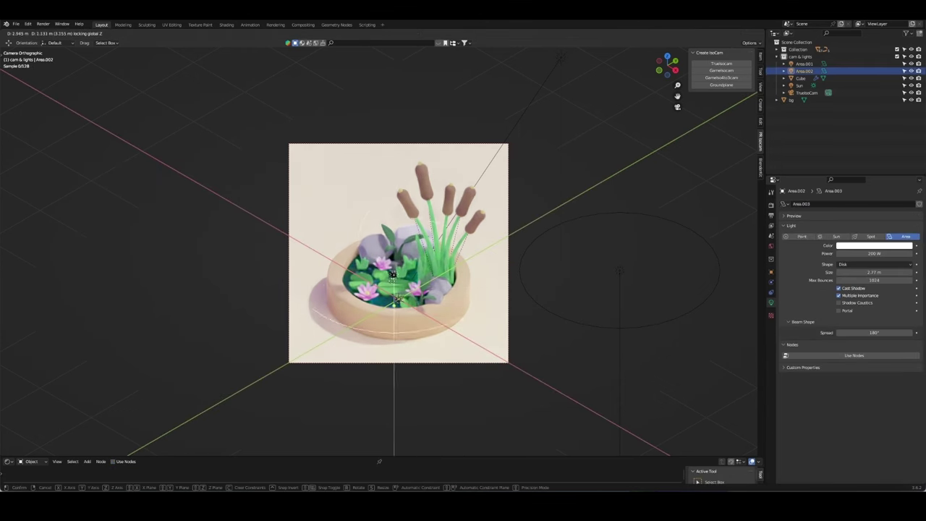
{"action": "left_click", "coordinate": [312, 138]}
{"action": "left_click_drag", "start_coordinate": [412, 136], "coordinate": [337, 141]}
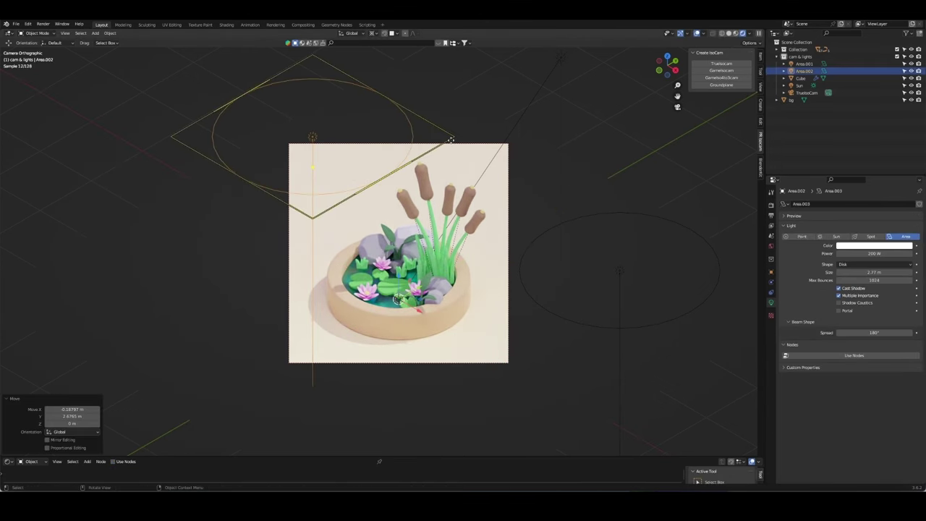
{"action": "key", "text": "g"}
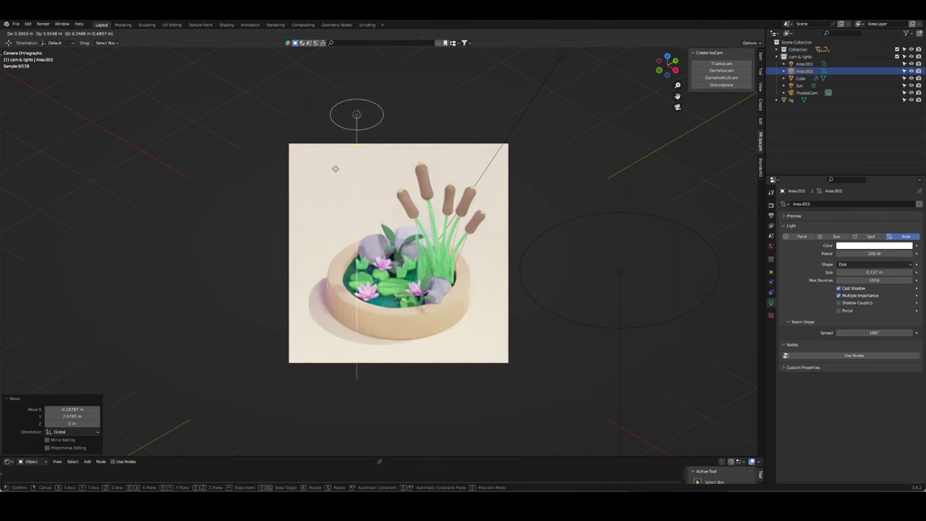
{"action": "left_click", "coordinate": [287, 141]}
{"action": "key", "text": "Delete"}
{"action": "key", "text": "shift+a"}
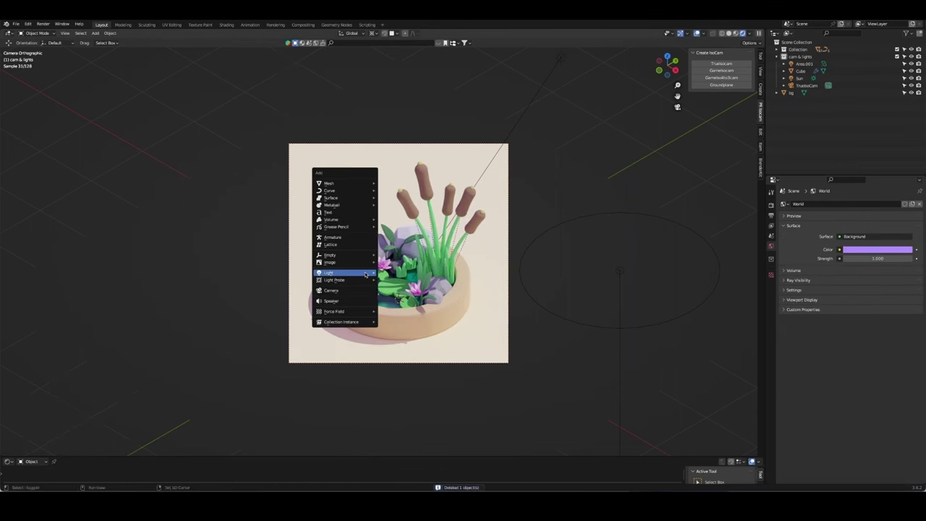
Step: Add a Spot light and then a Point light to the scene
{"action": "left_click", "coordinate": [403, 290]}
{"action": "key", "text": "ctrl+z"}
{"action": "key", "text": "shift+a"}
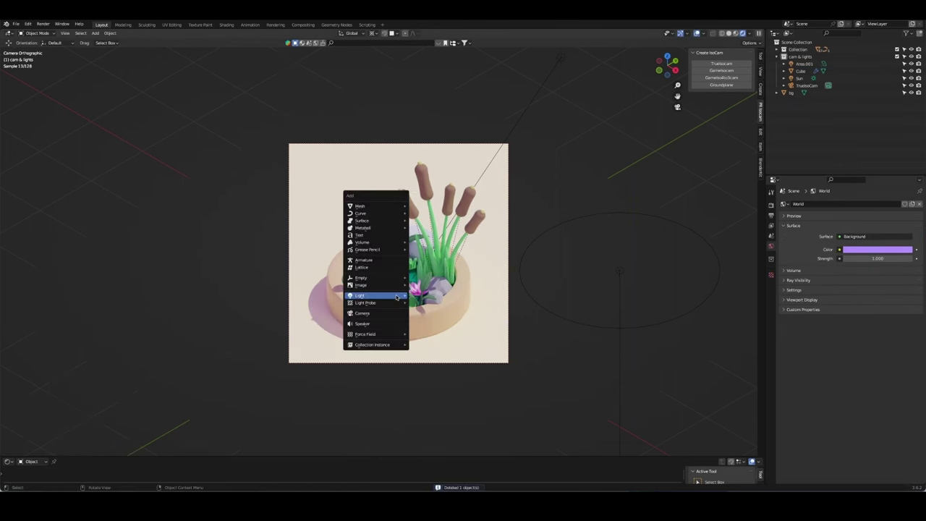
{"action": "left_click", "coordinate": [438, 310]}
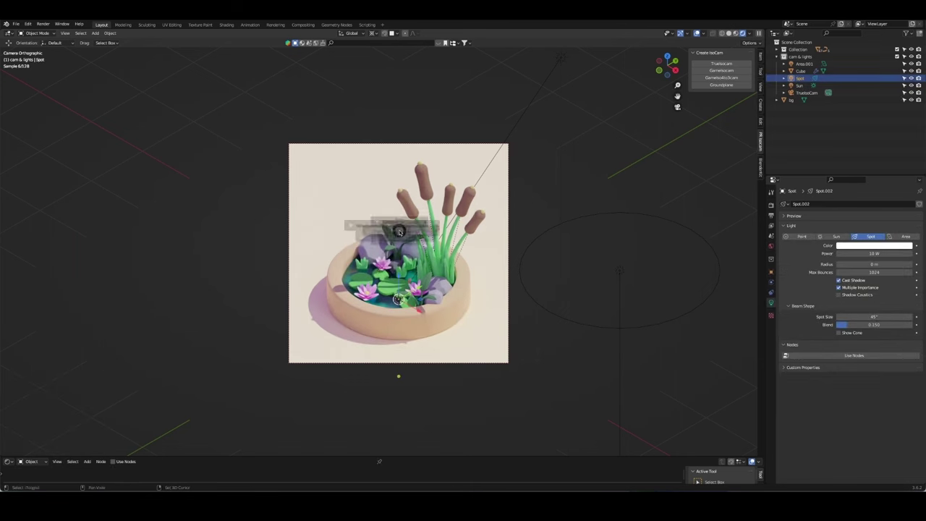
{"action": "key", "text": "shift+a"}
{"action": "left_click", "coordinate": [455, 256]}
Step: Lift the point light 1 m and slide it horizontally over the pond
{"action": "key", "text": "g"}
{"action": "key", "text": "z"}
{"action": "key", "text": "1"}
{"action": "key", "text": "Return"}
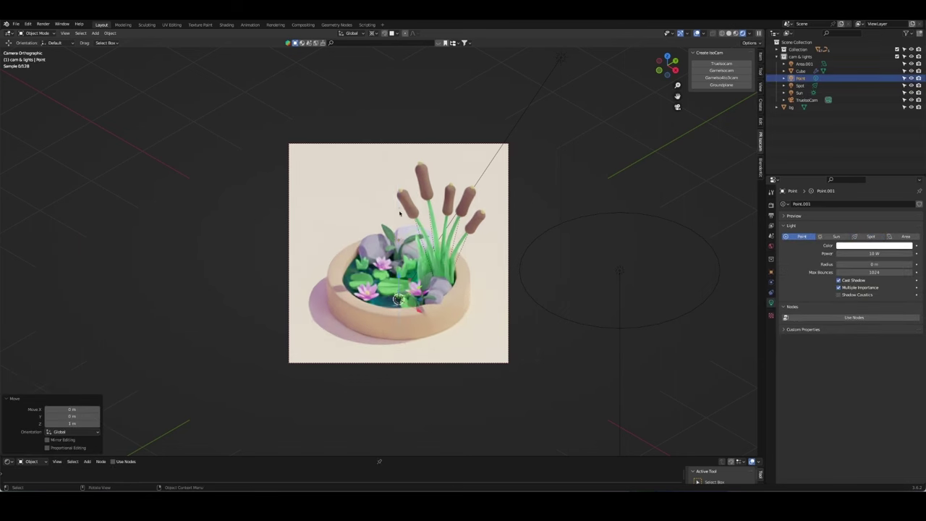
{"action": "key", "text": "z"}
{"action": "key", "text": "g"}
{"action": "key", "text": "shift+z"}
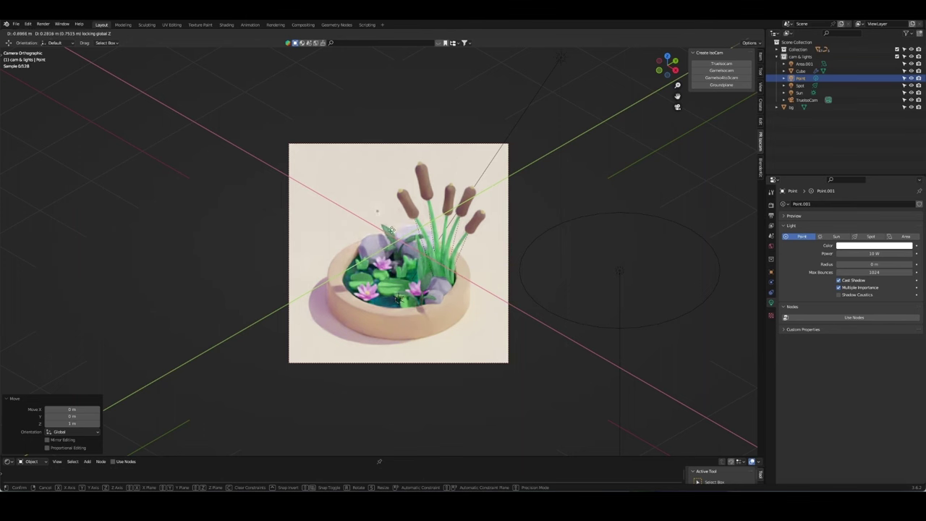
{"action": "left_click", "coordinate": [400, 225]}
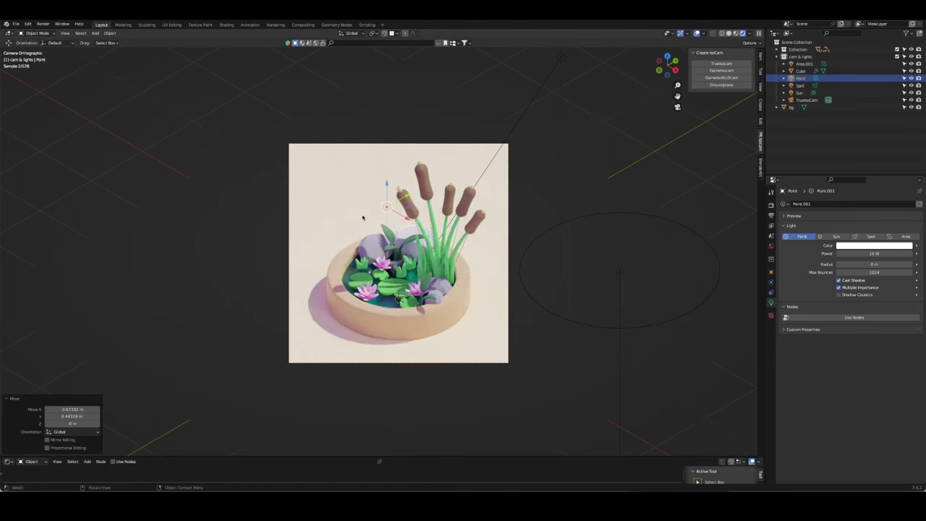
Step: Set the point light's power to 25 W and shift it sideways
{"action": "left_click", "coordinate": [900, 235]}
{"action": "key", "text": "ctrl+z"}
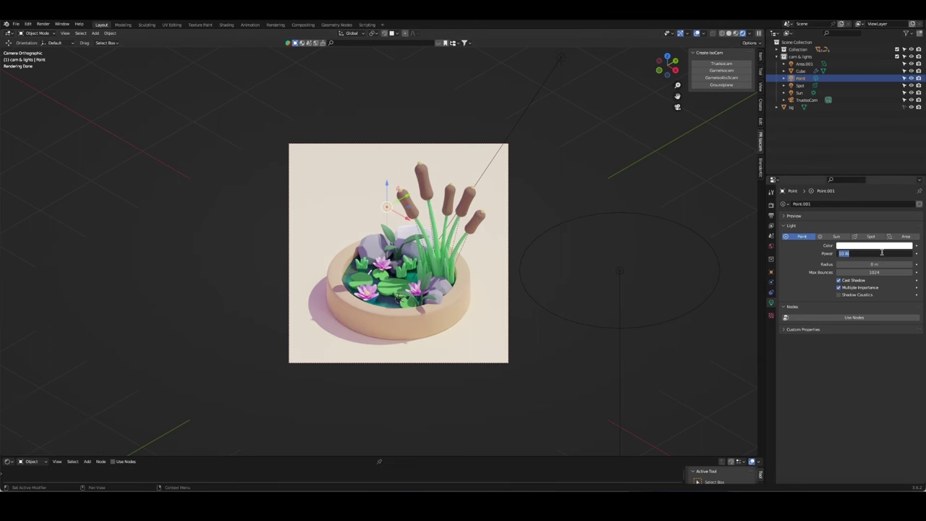
{"action": "type", "text": "25"}
{"action": "key", "text": "g"}
{"action": "key", "text": "shift+z"}
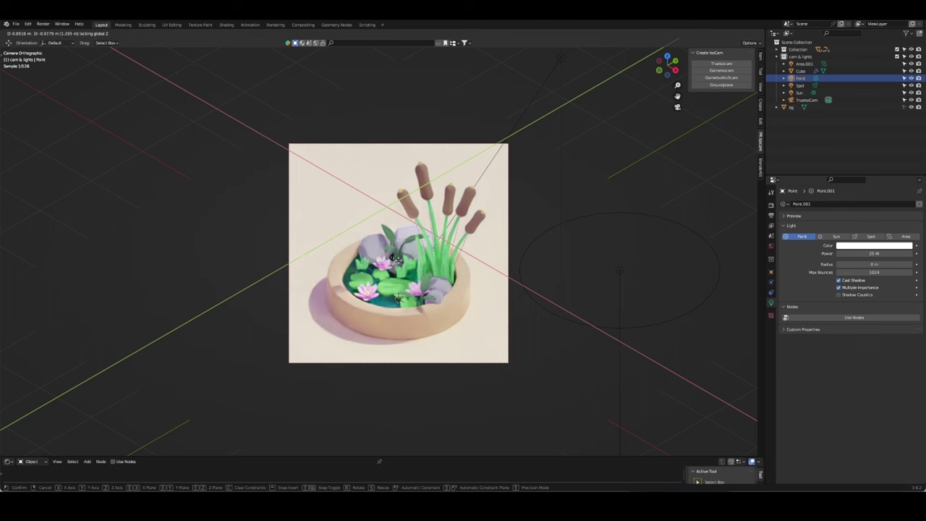
{"action": "left_click", "coordinate": [427, 307]}
Step: Raise, then lower the point light vertically above the pond's left side
{"action": "key", "text": "g"}
{"action": "key", "text": "z"}
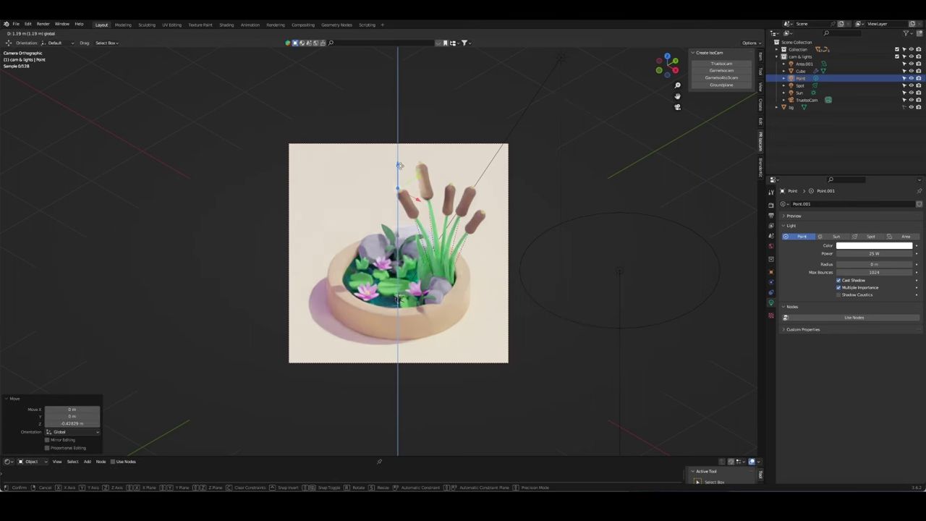
{"action": "left_click", "coordinate": [426, 204]}
{"action": "key", "text": "g"}
{"action": "key", "text": "shift+z"}
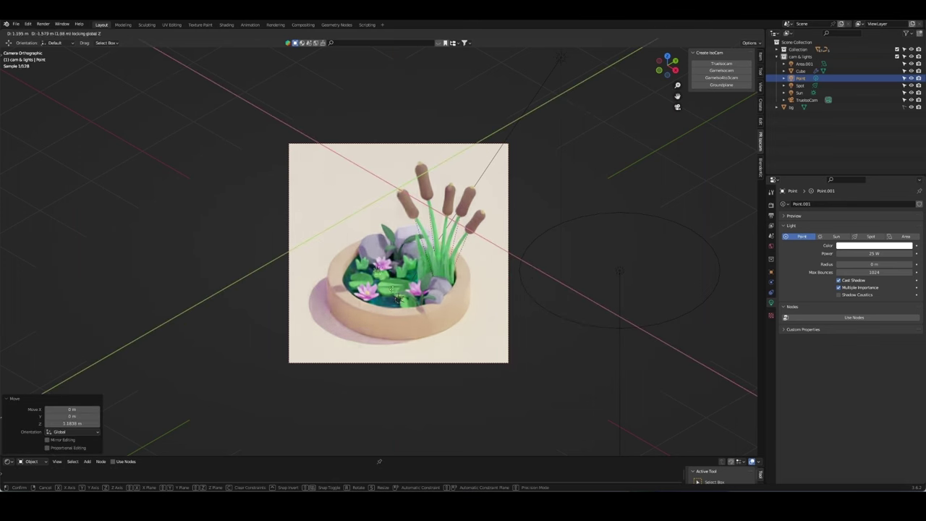
{"action": "key", "text": "Escape"}
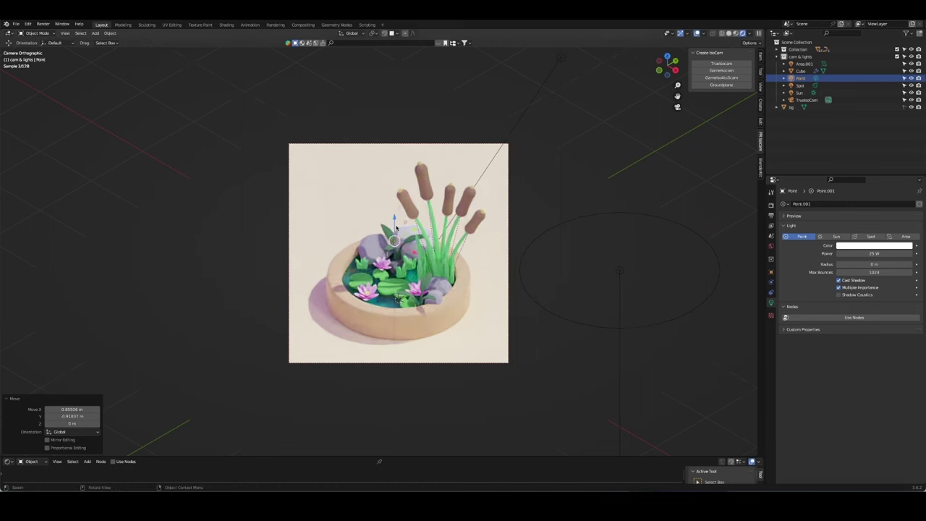
{"action": "key", "text": "g"}
{"action": "key", "text": "z"}
{"action": "left_click", "coordinate": [396, 307]}
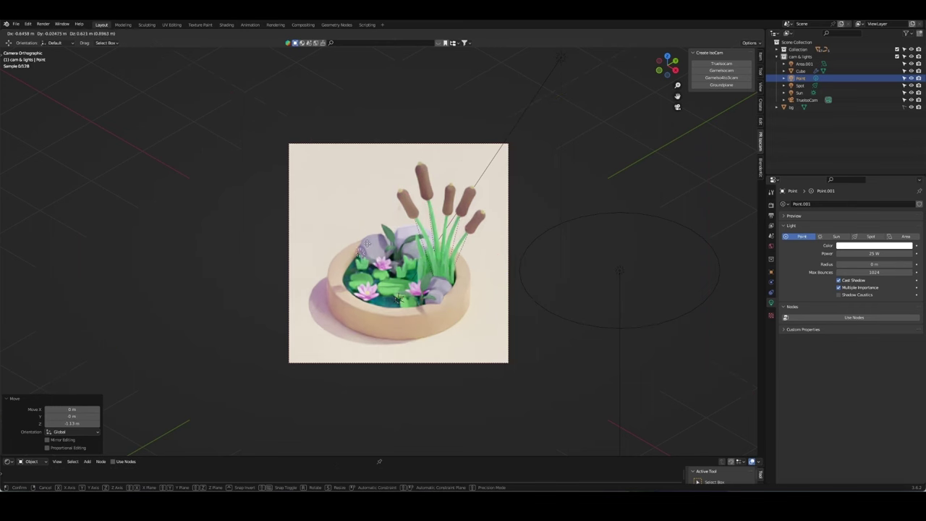
Step: Fine-tune the point light's height just above the pond and deselect it
{"action": "key", "text": "z"}
{"action": "key", "text": "Return"}
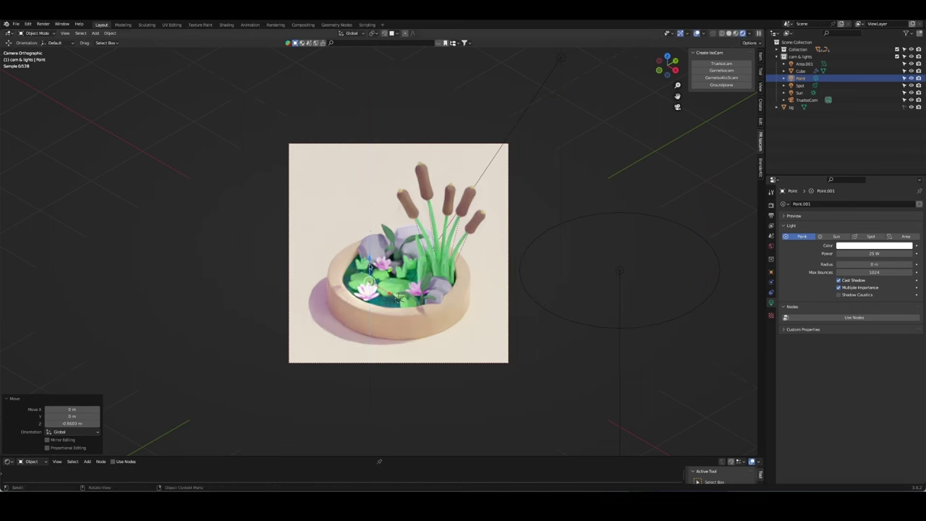
{"action": "key", "text": "g"}
{"action": "key", "text": "shift+z"}
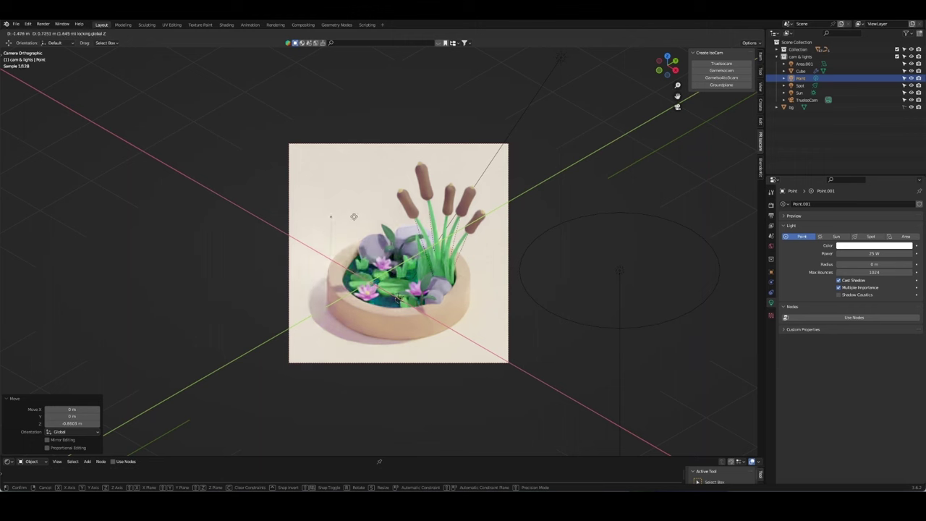
{"action": "key", "text": "Escape"}
{"action": "key", "text": "g"}
{"action": "key", "text": "z"}
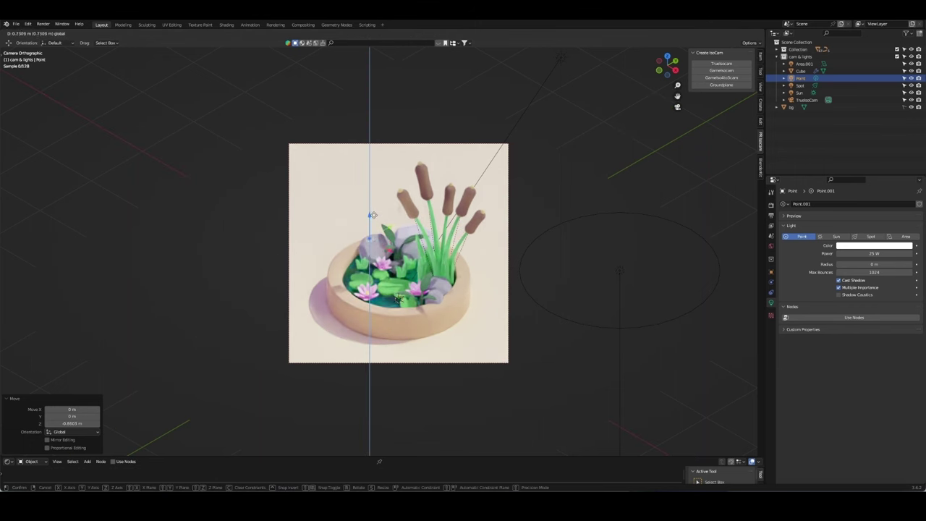
{"action": "left_click", "coordinate": [396, 202]}
{"action": "left_click", "coordinate": [581, 187]}
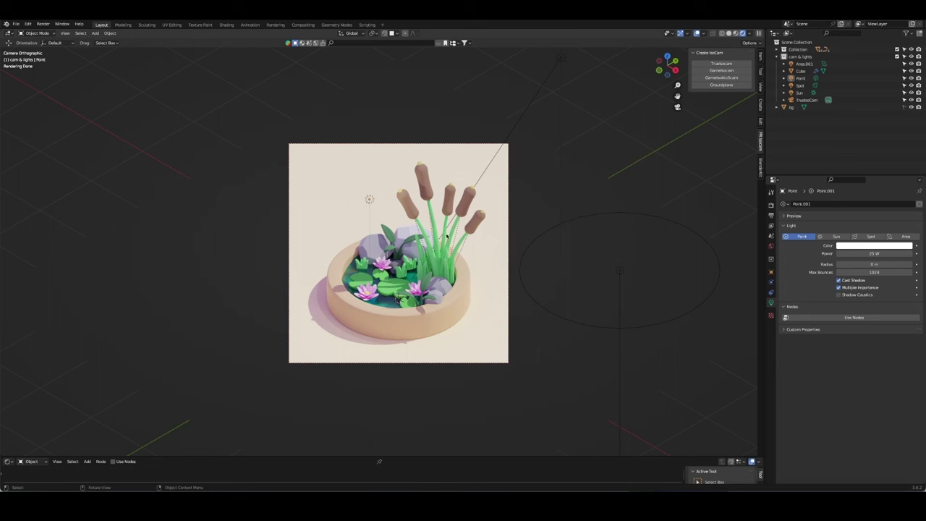
Step: Set the sun light's strength to 4
{"action": "left_click", "coordinate": [492, 192]}
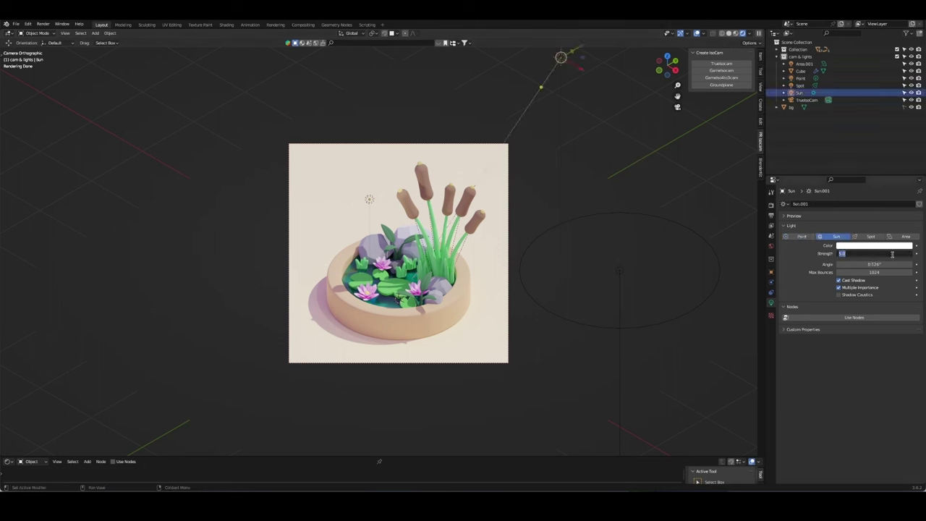
{"action": "type", "text": "4"}
{"action": "key", "text": "Return"}
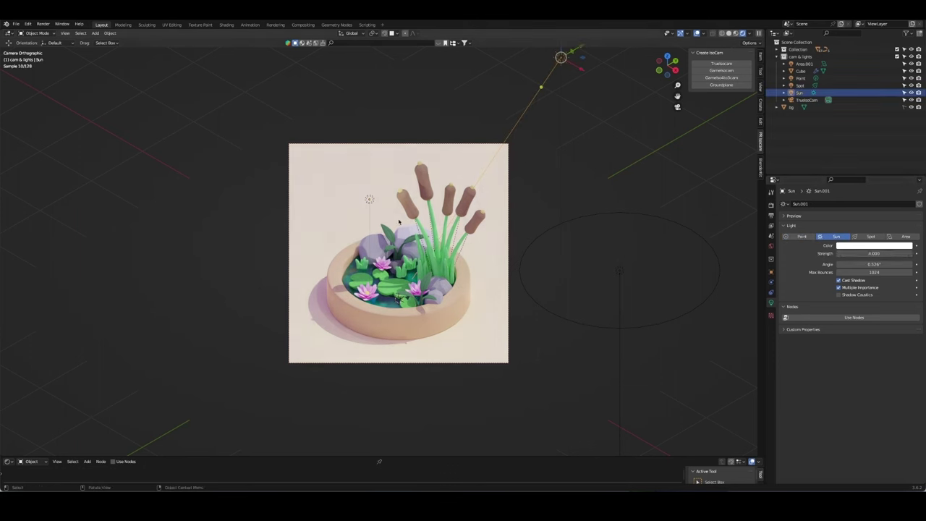
Step: Raise the area light, tilt it around X and spin it around Z
{"action": "left_click", "coordinate": [615, 305]}
{"action": "key", "text": "g"}
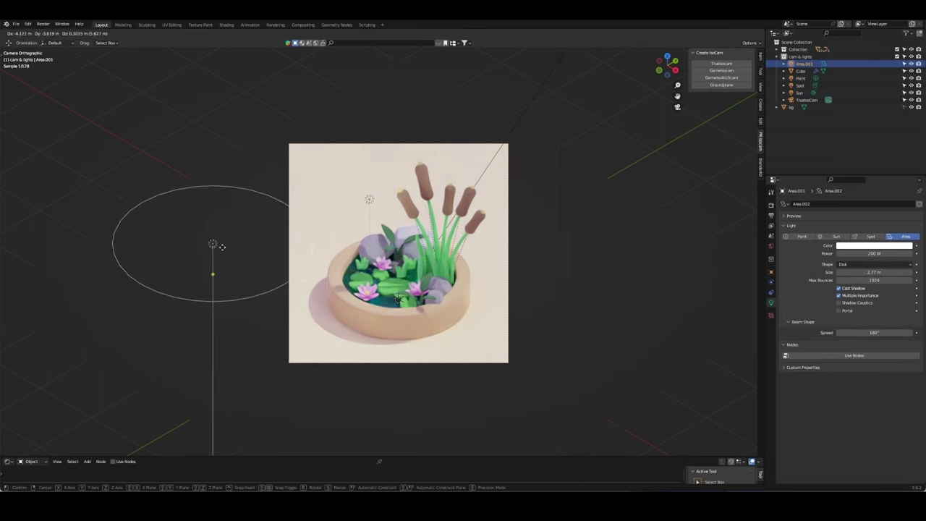
{"action": "key", "text": "z"}
{"action": "left_click", "coordinate": [422, 253]}
{"action": "key", "text": "r"}
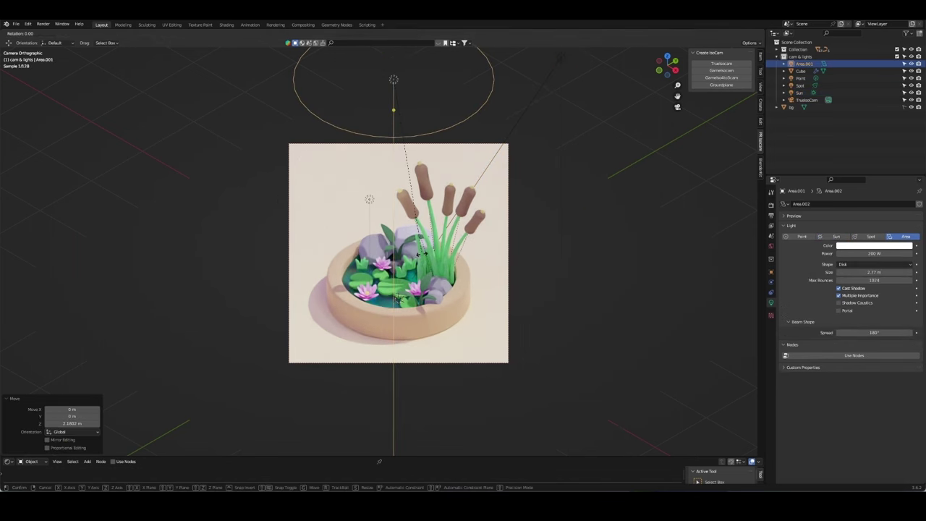
{"action": "key", "text": "x"}
{"action": "key", "text": "x"}
{"action": "left_click", "coordinate": [304, 269]}
{"action": "key", "text": "r"}
{"action": "key", "text": "z"}
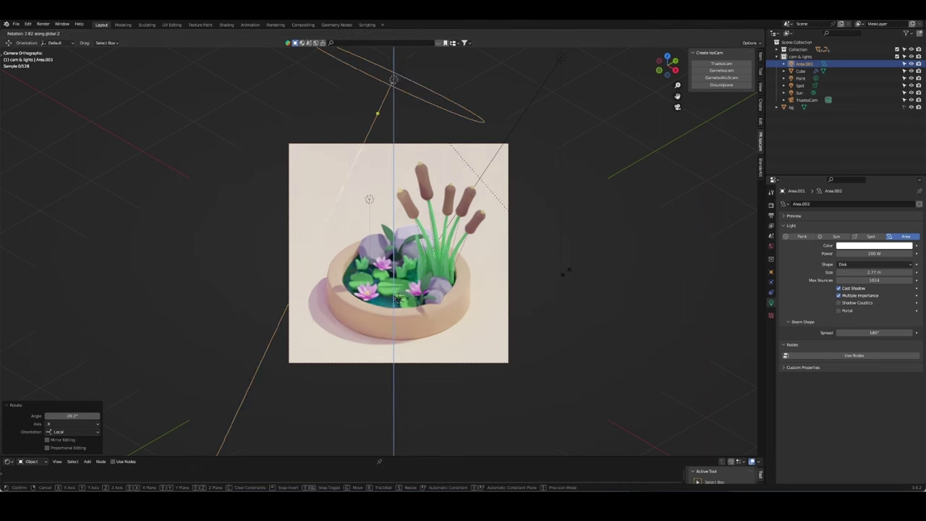
{"action": "left_click", "coordinate": [567, 271]}
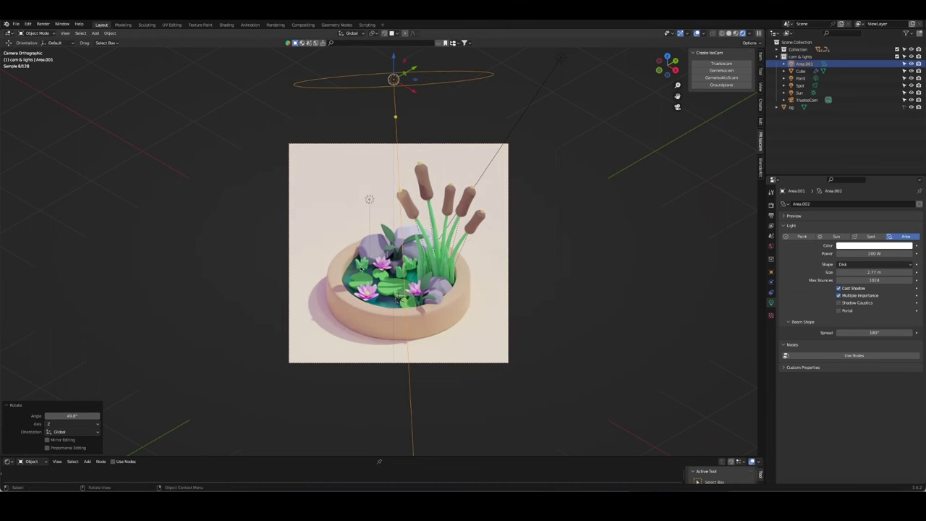
Step: Push the area light far away along Z and Y, checking from the camera view
{"action": "key", "text": "g"}
{"action": "key", "text": "z"}
{"action": "key", "text": "z"}
{"action": "left_click", "coordinate": [489, 312]}
{"action": "key", "text": "KP_0"}
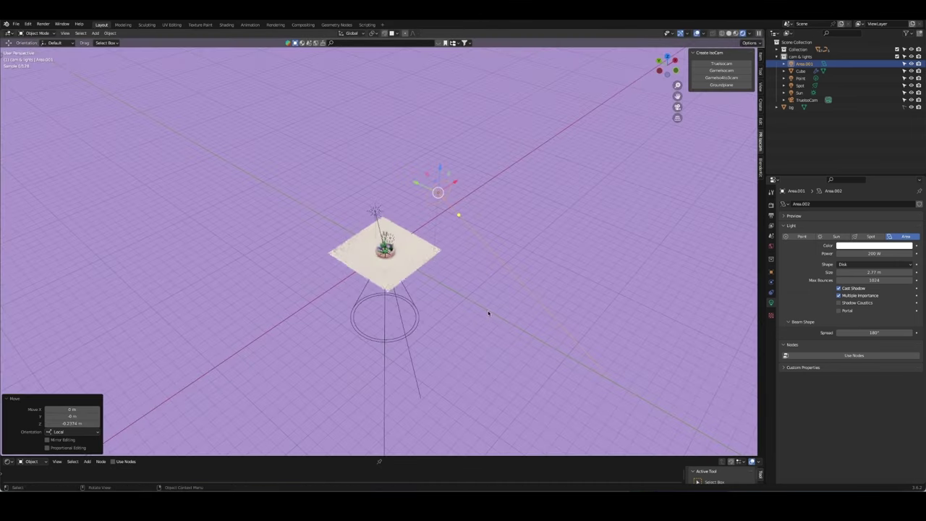
{"action": "key", "text": "g"}
{"action": "key", "text": "y"}
{"action": "left_click", "coordinate": [357, 177]}
{"action": "key", "text": "KP_0"}
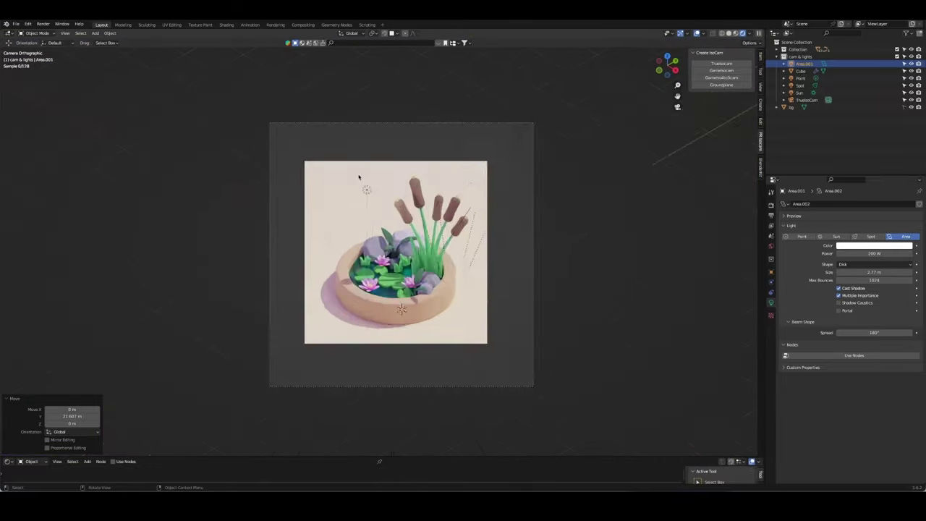
Step: Delete the area, spot and point lights, leaving only the sun
{"action": "key", "text": "KP_0"}
{"action": "key", "text": "Delete"}
{"action": "key", "text": "KP_0"}
{"action": "key", "text": "KP_0"}
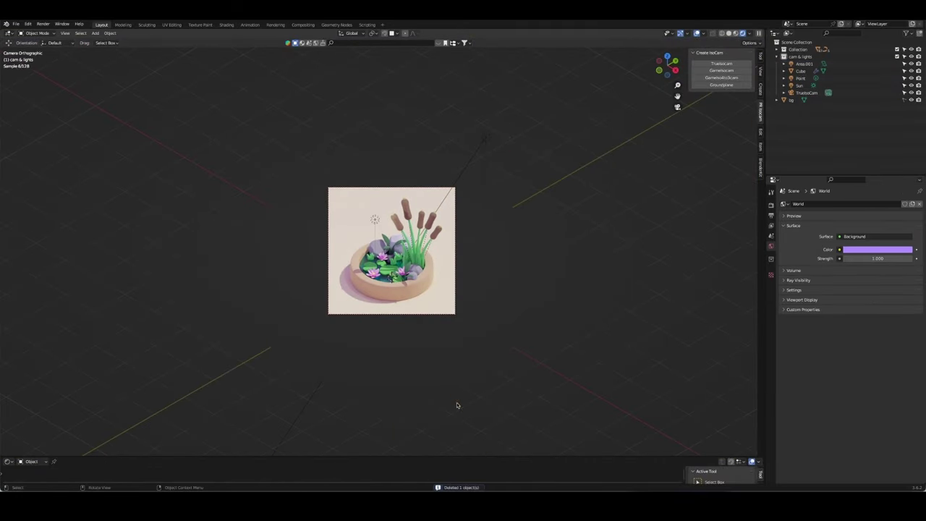
{"action": "left_click", "coordinate": [799, 84]}
{"action": "left_click", "coordinate": [800, 78]}
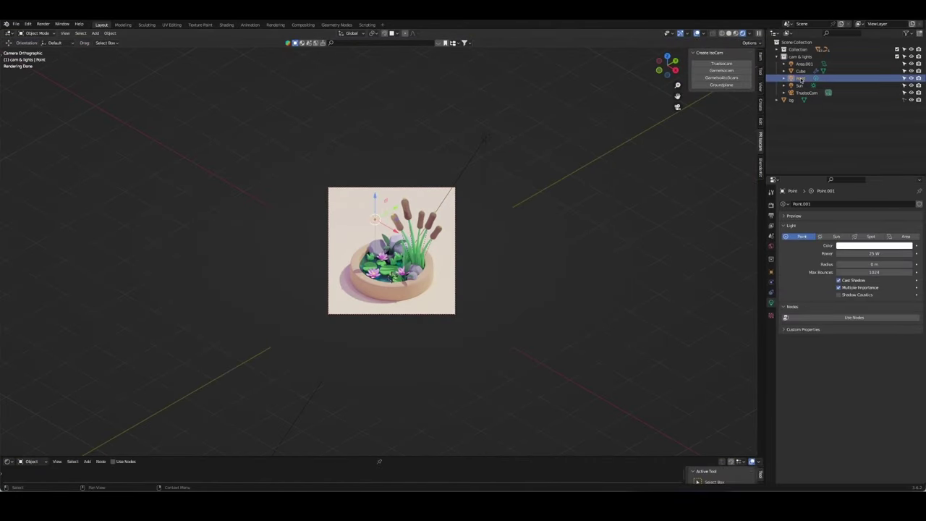
{"action": "key", "text": "ctrl+z"}
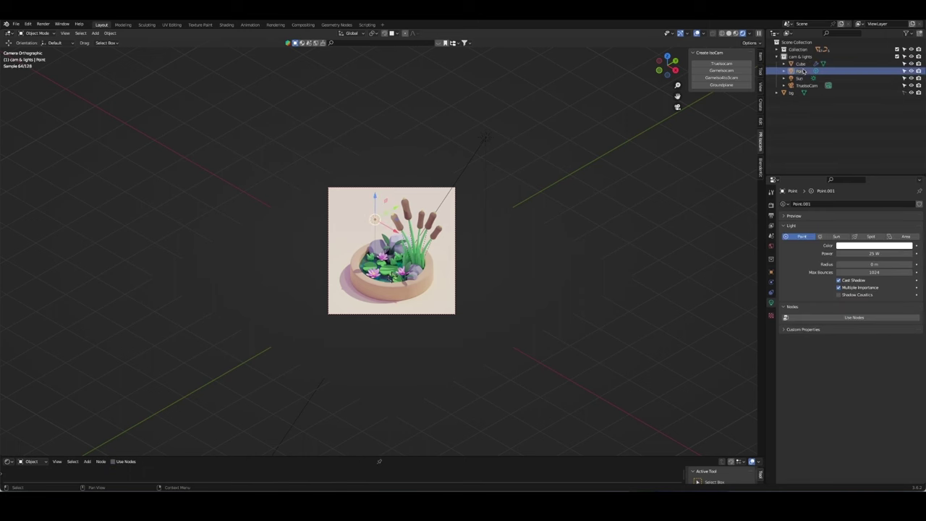
{"action": "key", "text": "ctrl+z"}
{"action": "key", "text": "ctrl+z"}
{"action": "key", "text": "ctrl+z"}
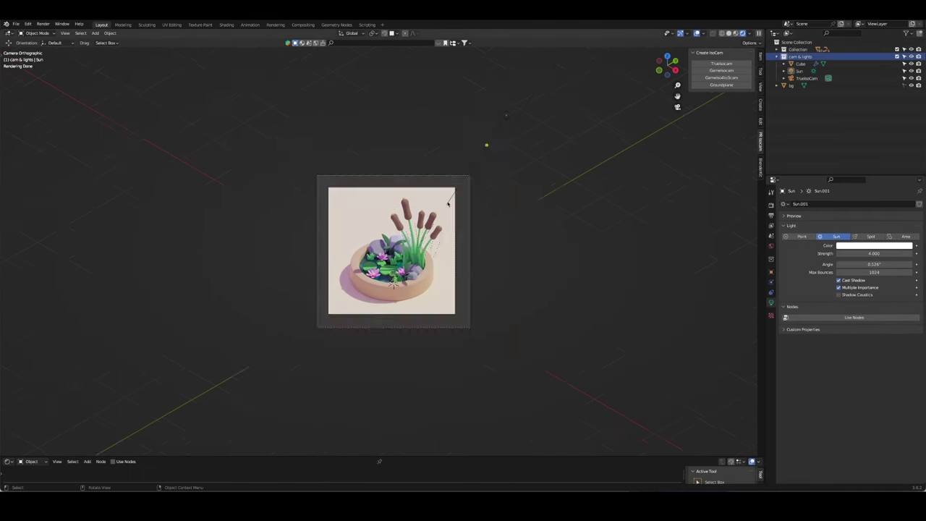
{"action": "scroll", "coordinate": [447, 201], "scroll_direction": "up", "scroll_amount": 2}
Step: Add a disk-shaped area light, raise it along Z and enlarge it
{"action": "key", "text": "shift+a"}
{"action": "left_click", "coordinate": [481, 215]}
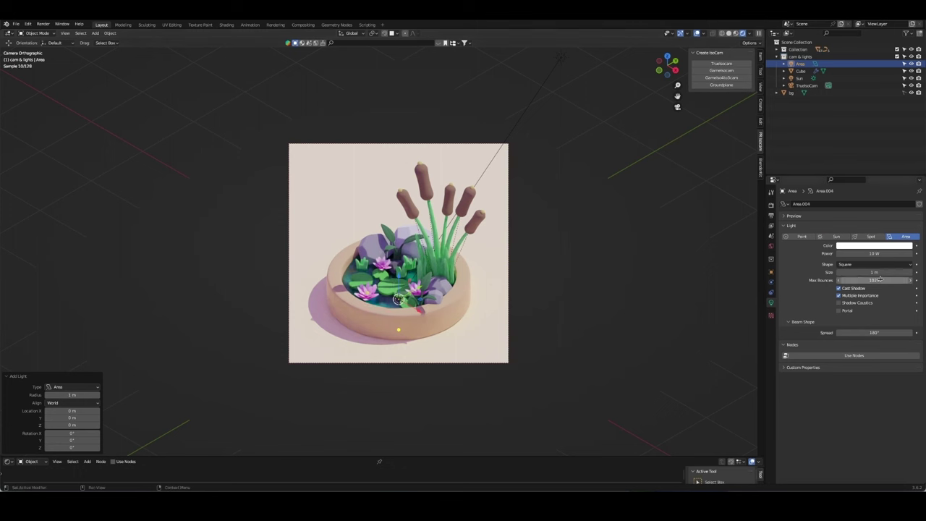
{"action": "left_click", "coordinate": [874, 264]}
{"action": "left_click", "coordinate": [860, 291]}
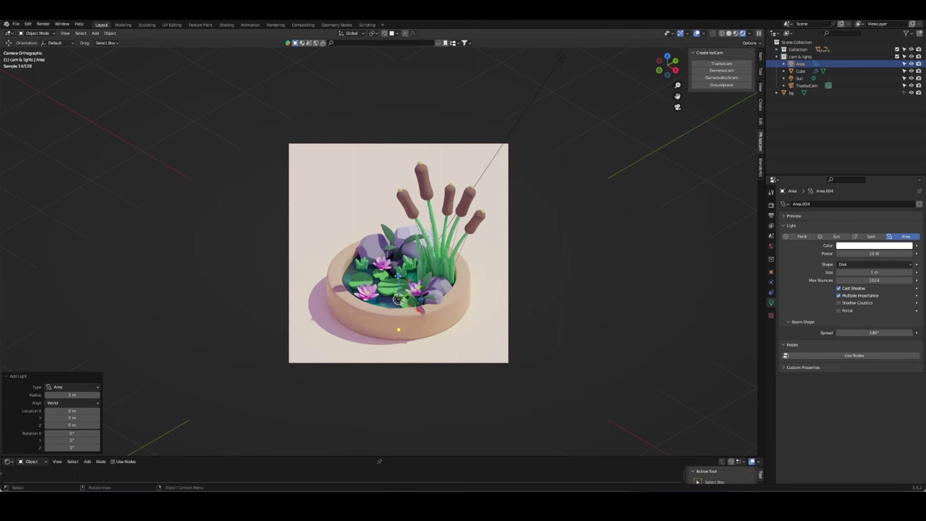
{"action": "key", "text": "g"}
{"action": "key", "text": "z"}
{"action": "key", "text": "Return"}
{"action": "mouse_move", "coordinate": [434, 190]}
{"action": "left_mouse_down"}
{"action": "mouse_move", "coordinate": [475, 194]}
{"action": "mouse_move", "coordinate": [409, 187]}
{"action": "left_mouse_up"}
Step: Tilt the area light -45° about X and give it 100 W power
{"action": "key", "text": "r"}
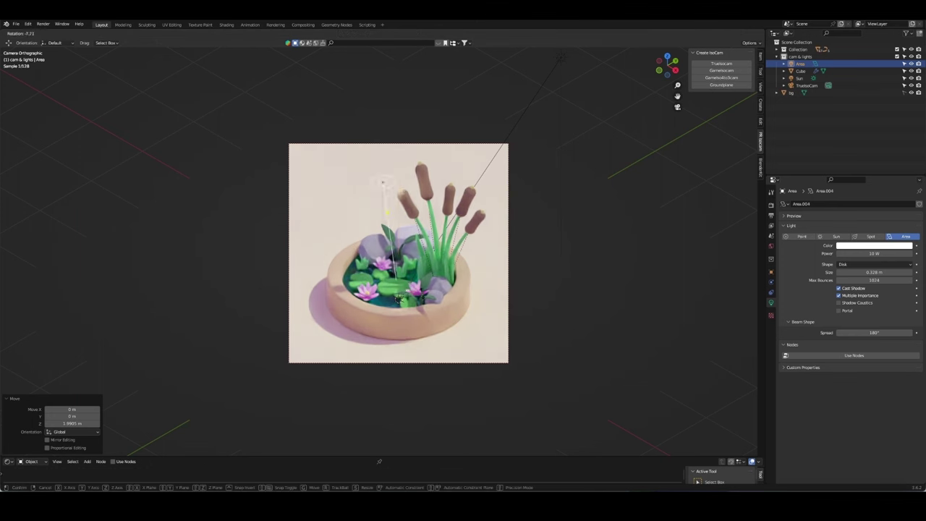
{"action": "type", "text": "x-45"}
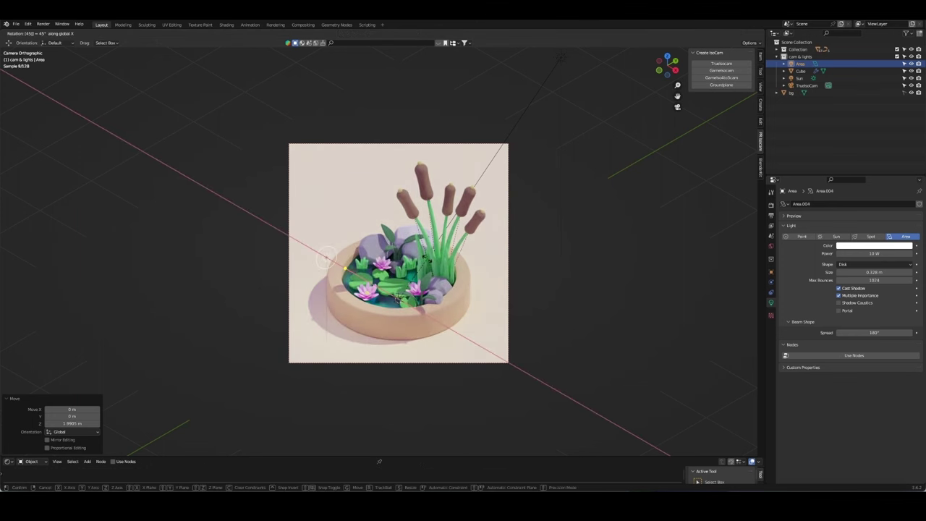
{"action": "key", "text": "Return"}
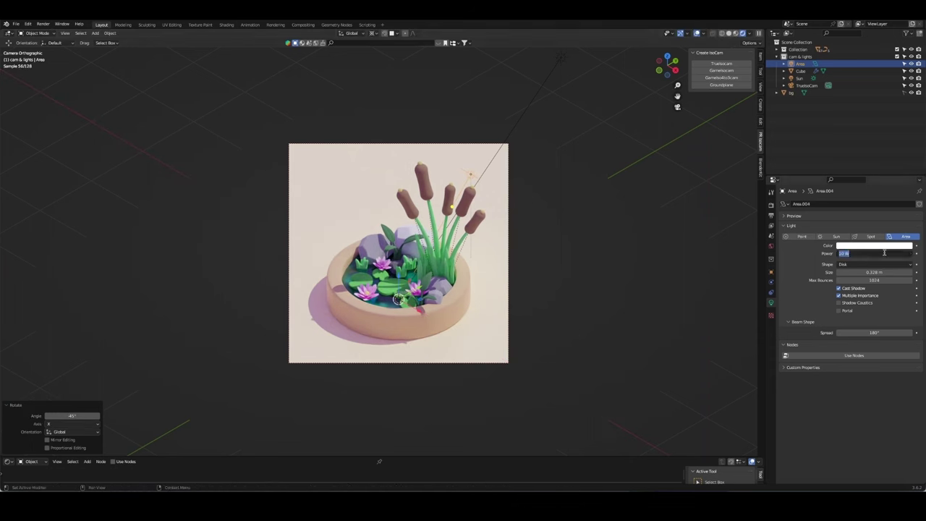
{"action": "type", "text": "100"}
{"action": "key", "text": "Return"}
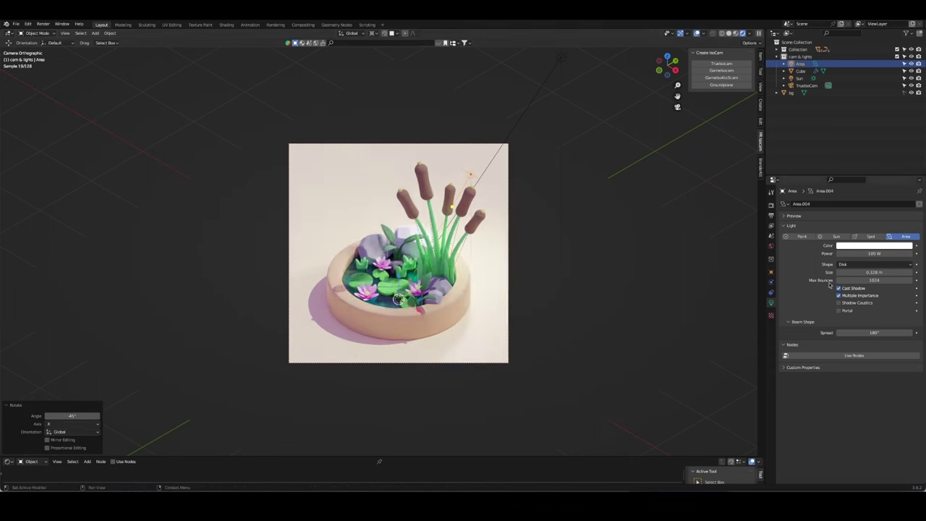
Step: Turn the area light about Z, check the camera view, and lower its power to 70 W
{"action": "key", "text": "r"}
{"action": "key", "text": "z"}
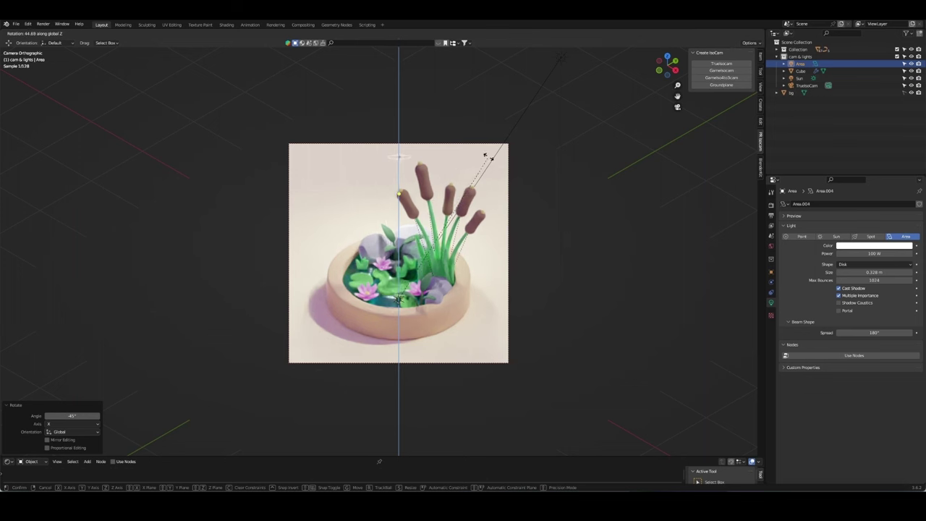
{"action": "left_click", "coordinate": [493, 158]}
{"action": "left_click", "coordinate": [299, 154]}
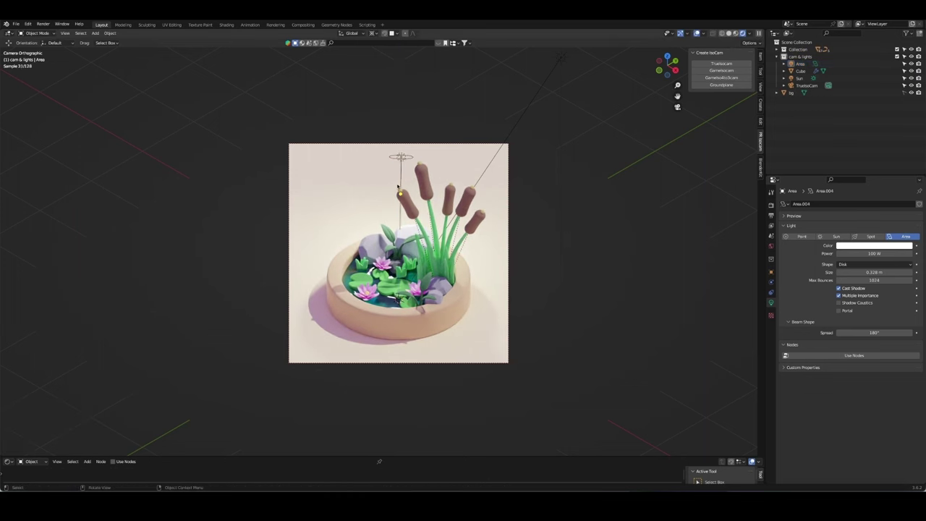
{"action": "scroll", "coordinate": [363, 222], "scroll_direction": "up", "scroll_amount": 1}
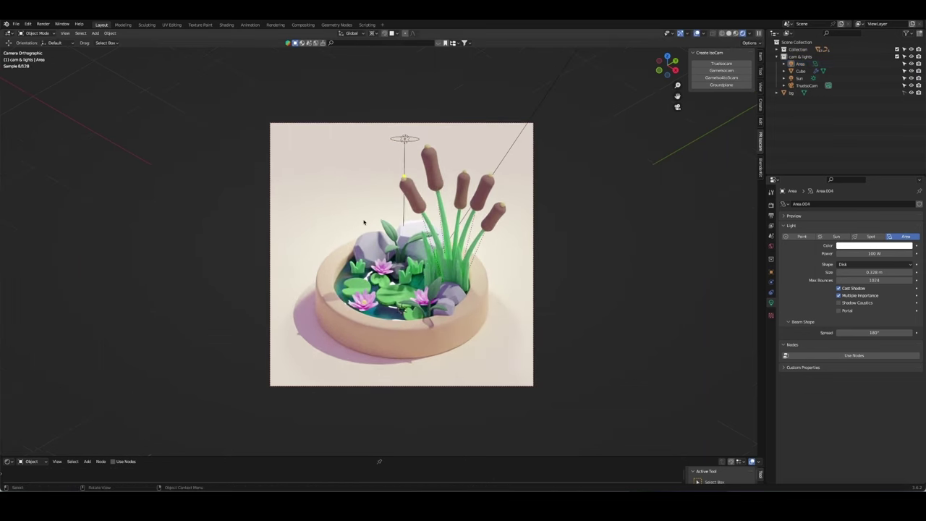
{"action": "middle_click_drag", "start_coordinate": [404, 222], "coordinate": [444, 262]}
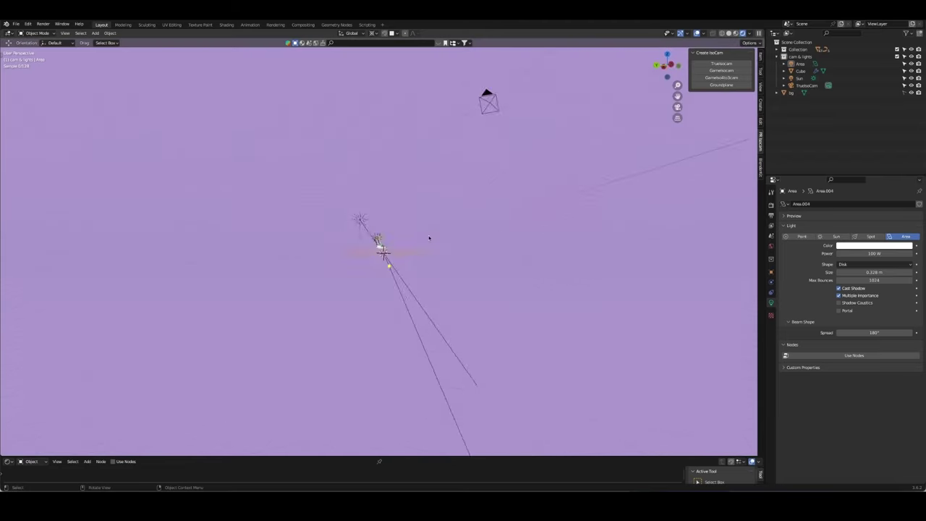
{"action": "key", "text": "KP_0"}
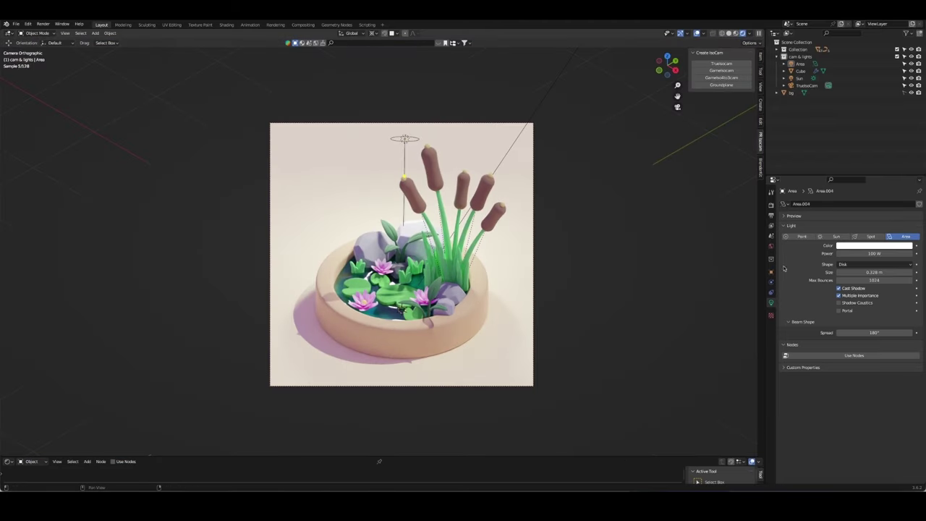
{"action": "type", "text": "70"}
{"action": "key", "text": "Return"}
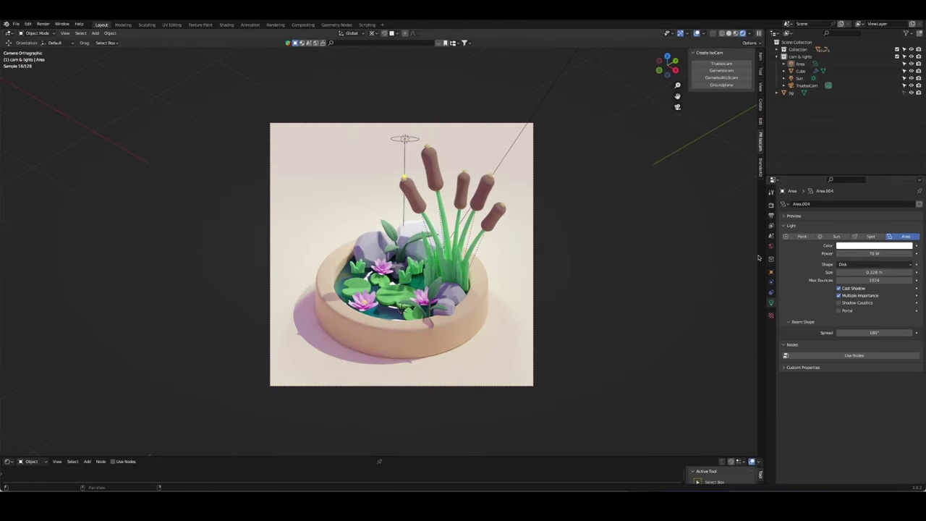
Step: Raise the area light higher along its vertical axis
{"action": "left_click", "coordinate": [404, 138]}
{"action": "key", "text": "g"}
{"action": "key", "text": "z"}
{"action": "key", "text": "z"}
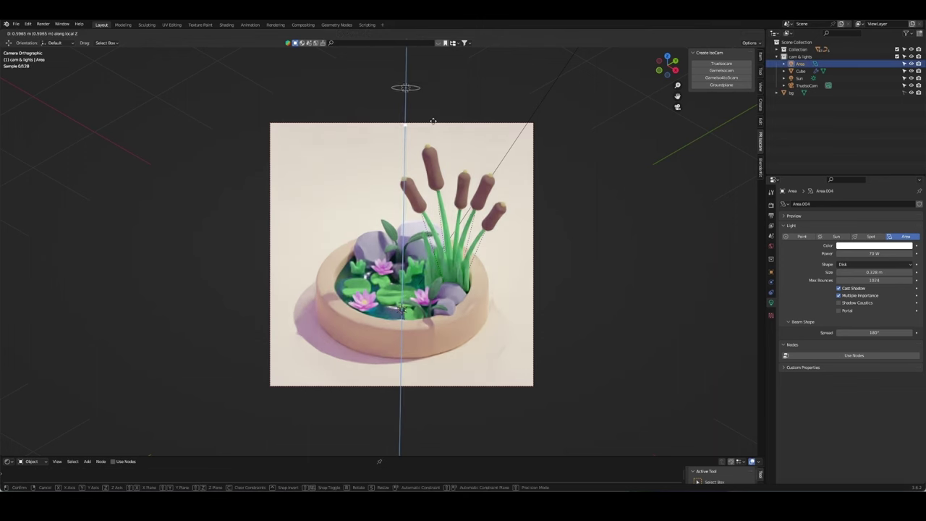
{"action": "key", "text": "Return"}
{"action": "left_click", "coordinate": [564, 241]}
Step: Make a trial duplicate of the area light, then delete it
{"action": "left_click", "coordinate": [405, 137]}
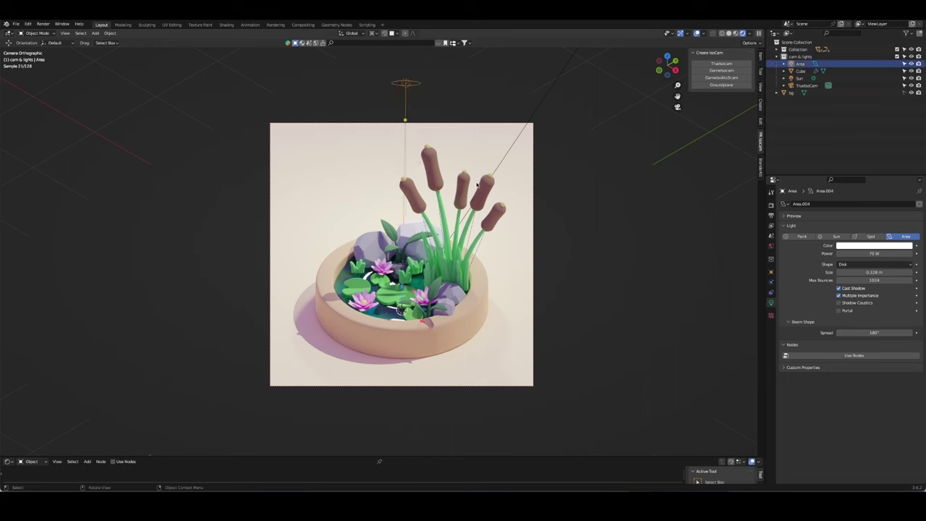
{"action": "key", "text": "shift+d"}
{"action": "key", "text": "r"}
{"action": "key", "text": "z"}
{"action": "key", "text": "Escape"}
{"action": "key", "text": "g"}
{"action": "key", "text": "shift+z"}
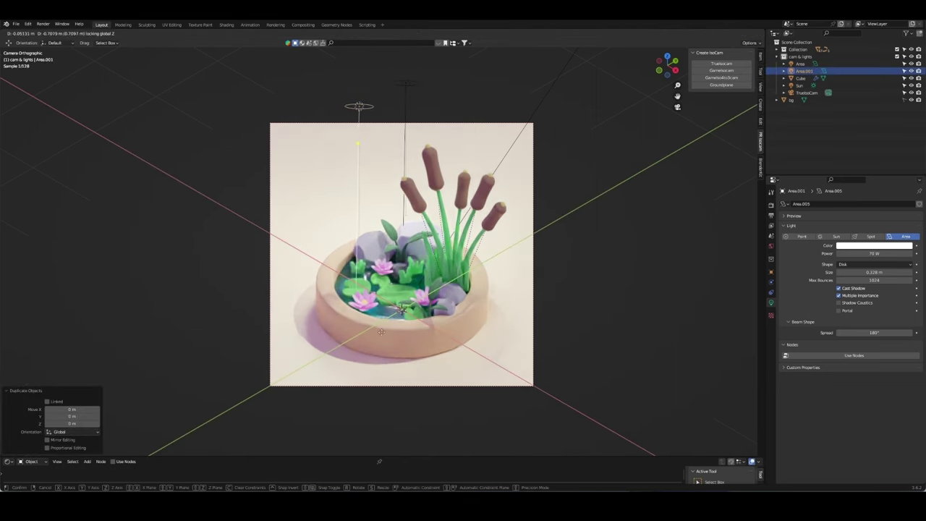
{"action": "key", "text": "Escape"}
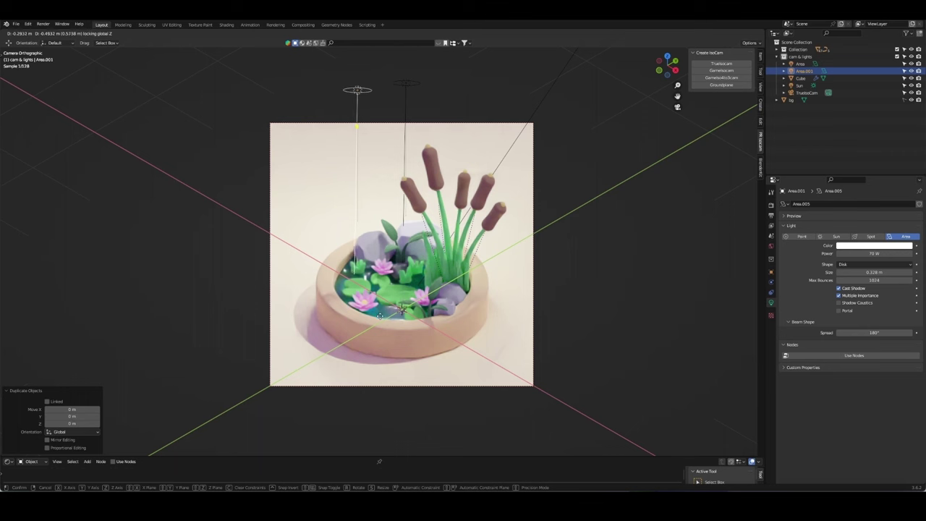
{"action": "key", "text": "Delete"}
Step: Duplicate the area light again and place the copy left of the cattails
{"action": "left_click", "coordinate": [405, 83]}
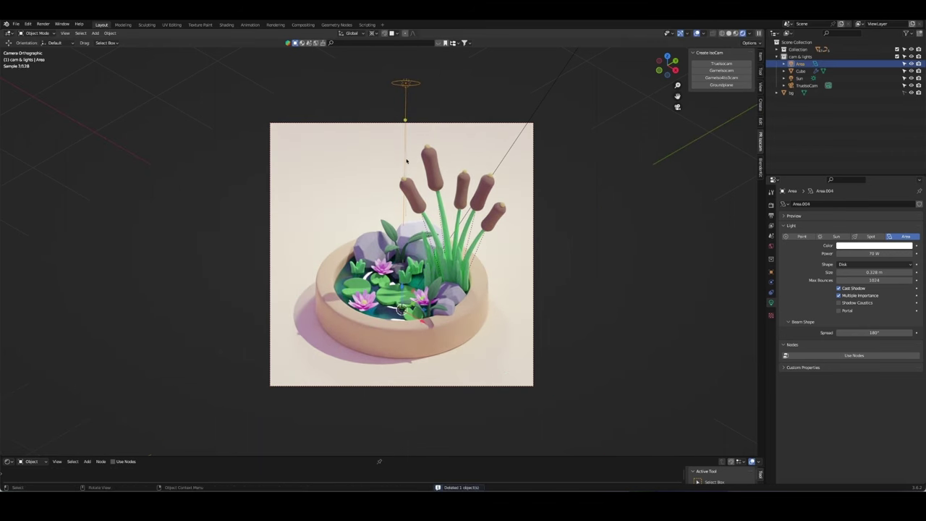
{"action": "key", "text": "shift+d"}
{"action": "key", "text": "Escape"}
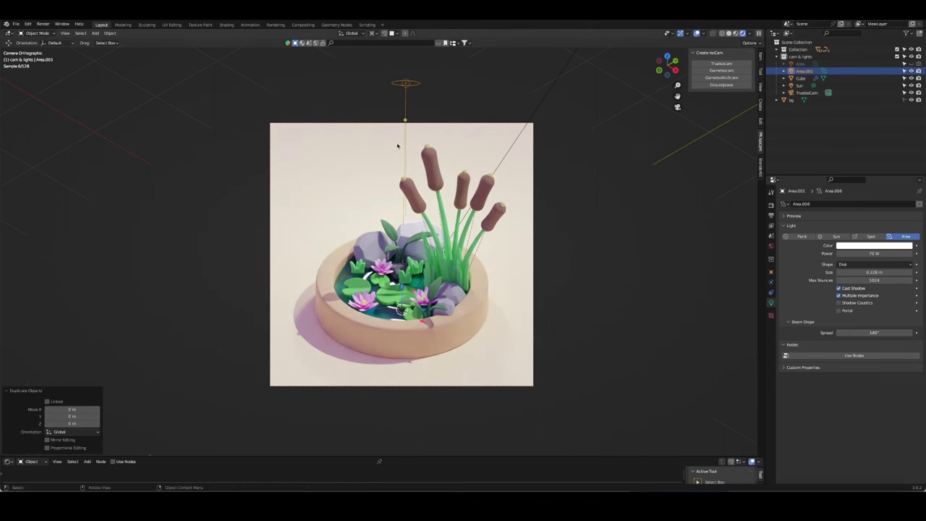
{"action": "key", "text": "KP_7"}
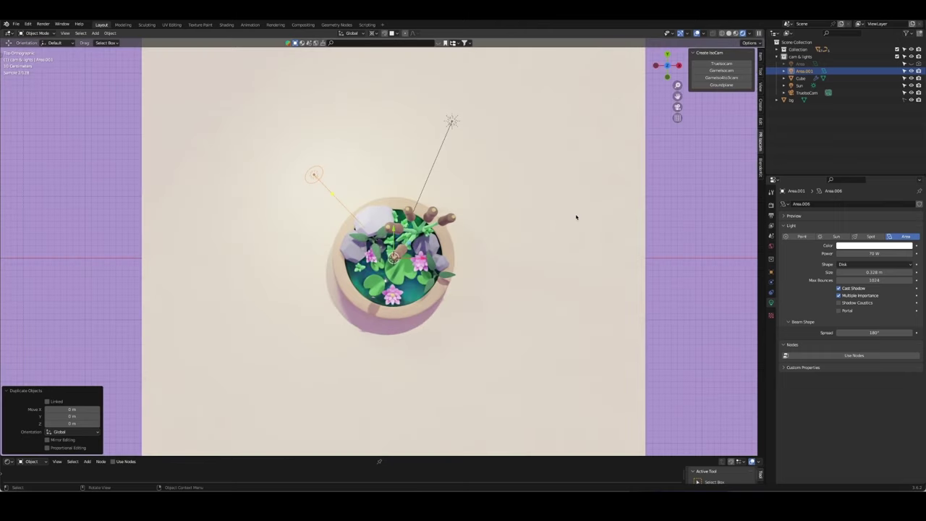
{"action": "key", "text": "KP_0"}
{"action": "key", "text": "g"}
{"action": "key", "text": "shift+z"}
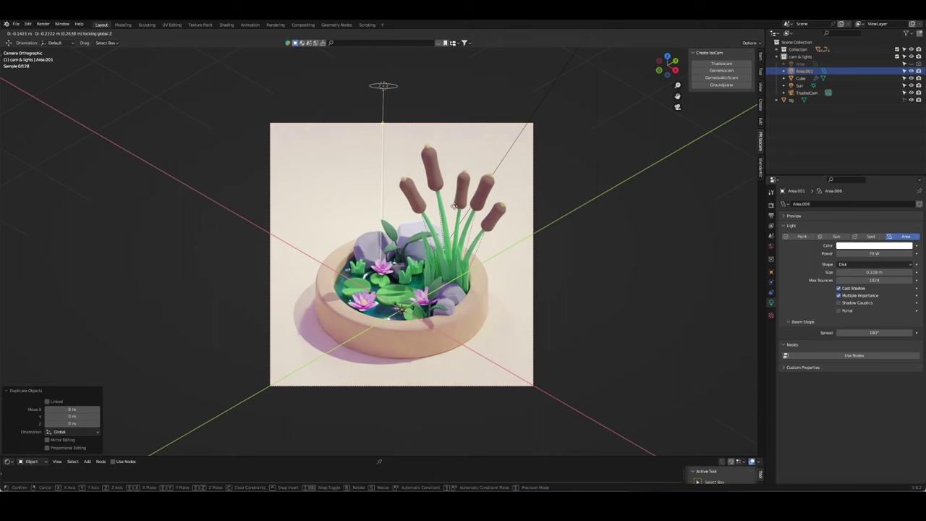
{"action": "left_click", "coordinate": [454, 207]}
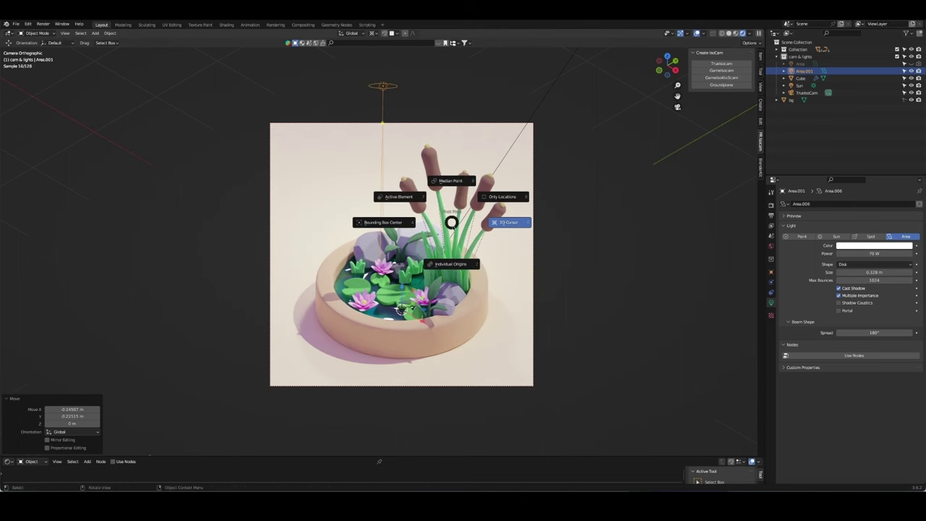
Step: Tilt the light copy 15.2° about its X axis and slide it horizontally
{"action": "key", "text": "r"}
{"action": "key", "text": "x"}
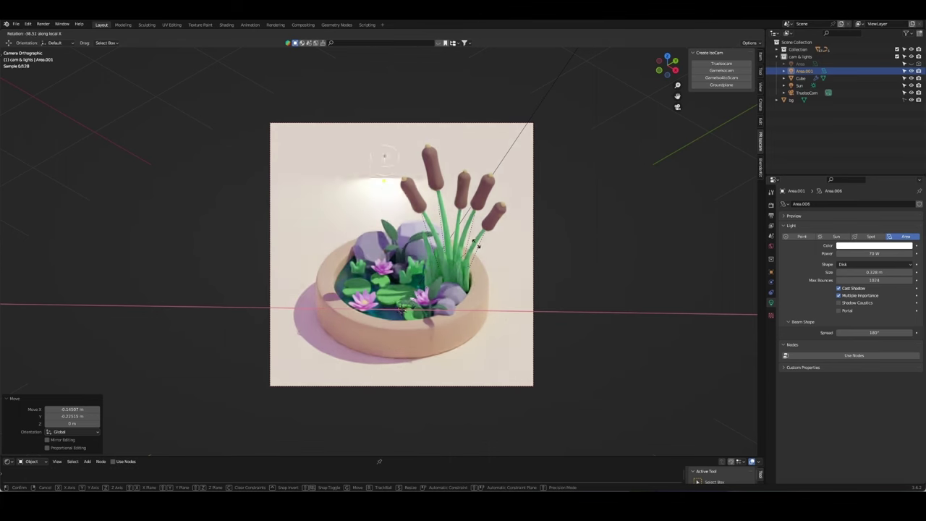
{"action": "key", "text": "Escape"}
{"action": "middle_click_drag", "start_coordinate": [356, 126], "coordinate": [409, 244]}
{"action": "key", "text": "KP_0"}
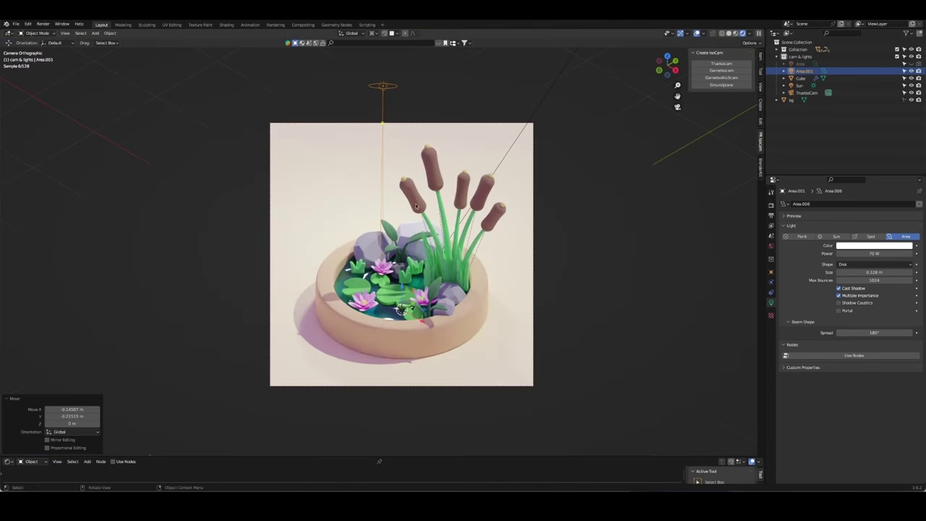
{"action": "key", "text": "r"}
{"action": "key", "text": "x"}
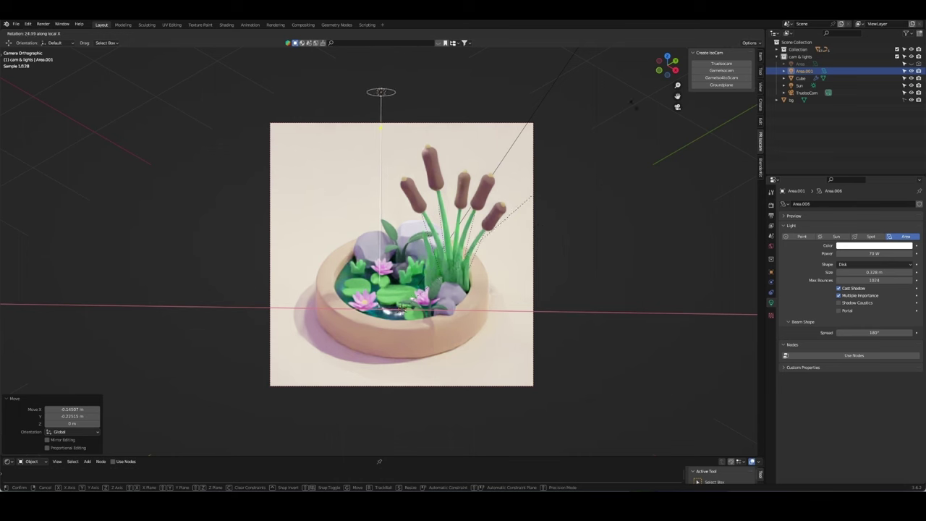
{"action": "left_click", "coordinate": [533, 258]}
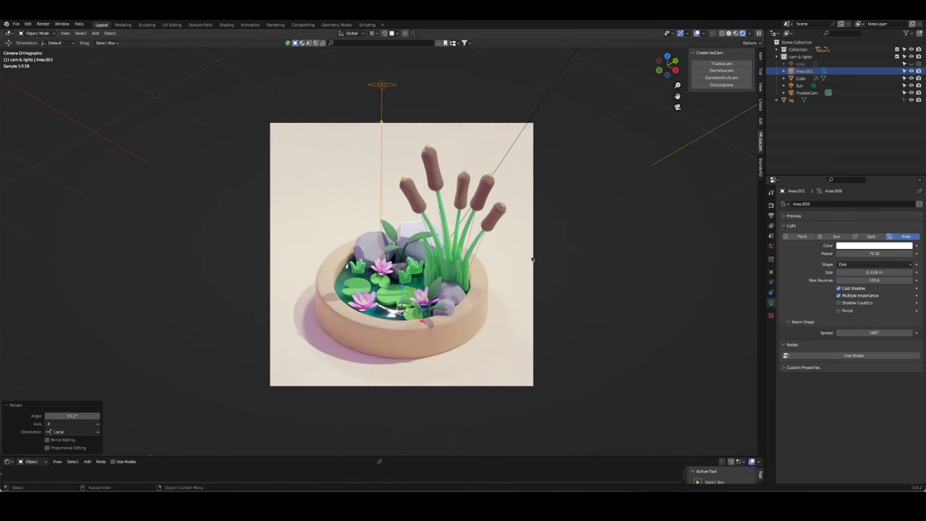
{"action": "key", "text": "g"}
{"action": "key", "text": "shift+z"}
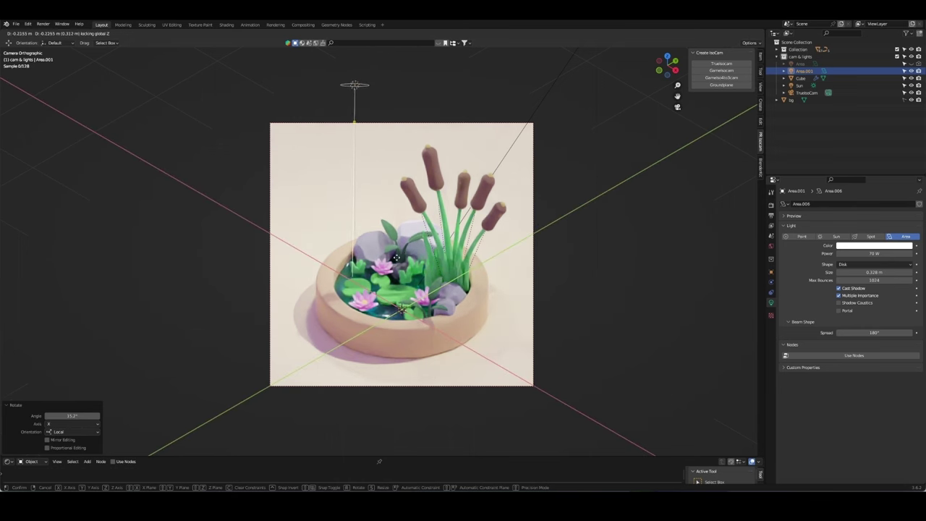
{"action": "left_click", "coordinate": [409, 259]}
Step: Try extra rotations on the copy, then undo back to the 15.2° tilt
{"action": "key", "text": "r"}
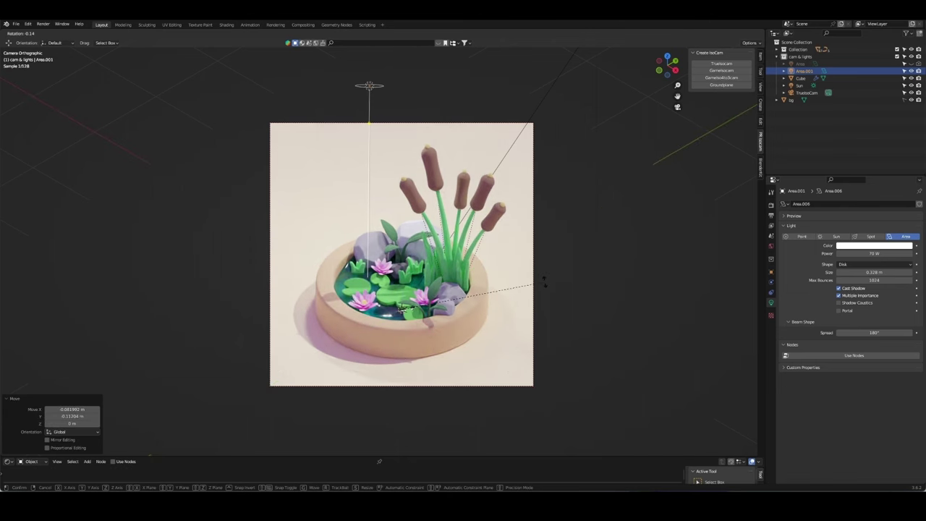
{"action": "key", "text": "z"}
{"action": "key", "text": "x"}
{"action": "key", "text": "x"}
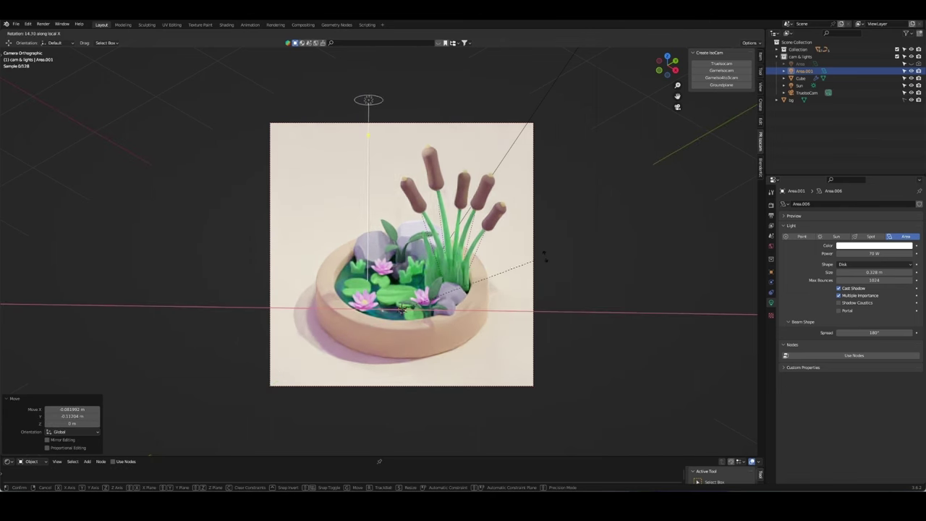
{"action": "left_click", "coordinate": [402, 307]}
{"action": "key", "text": "r"}
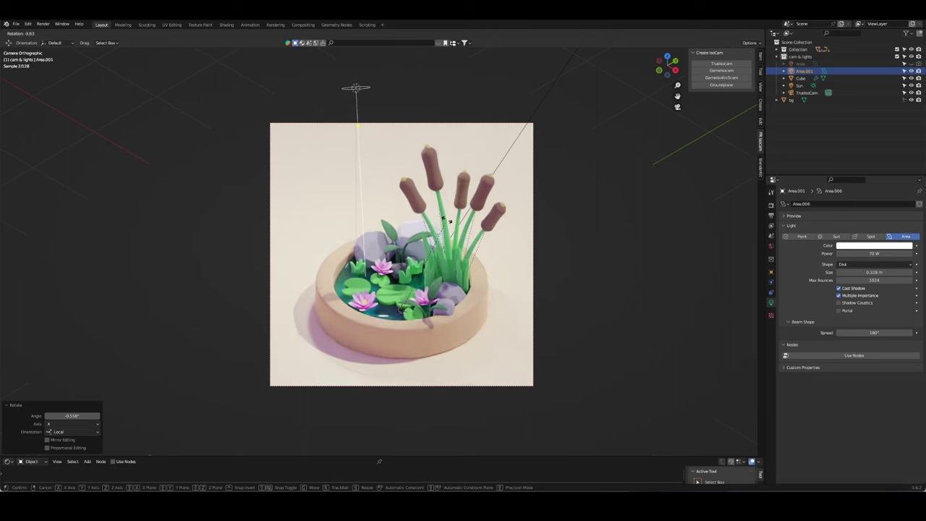
{"action": "left_click", "coordinate": [426, 320]}
{"action": "key", "text": "Delete"}
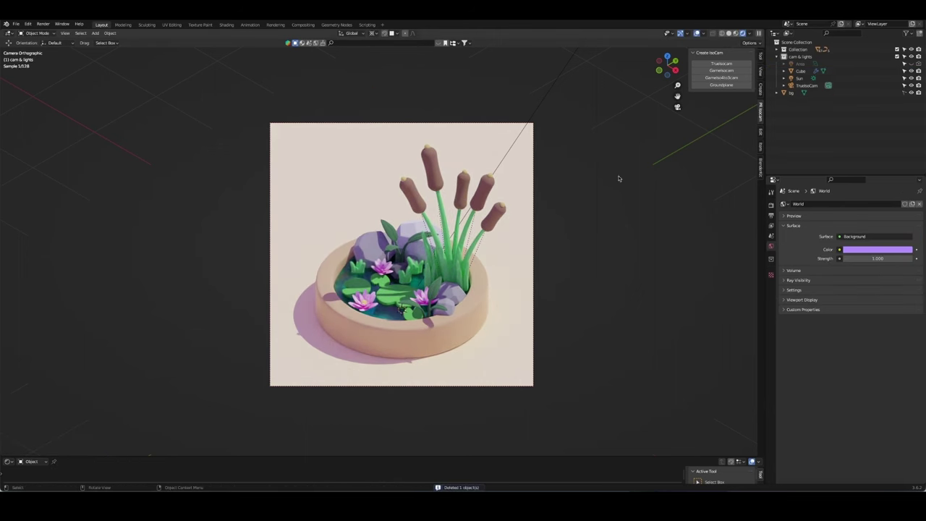
{"action": "key", "text": "ctrl+z"}
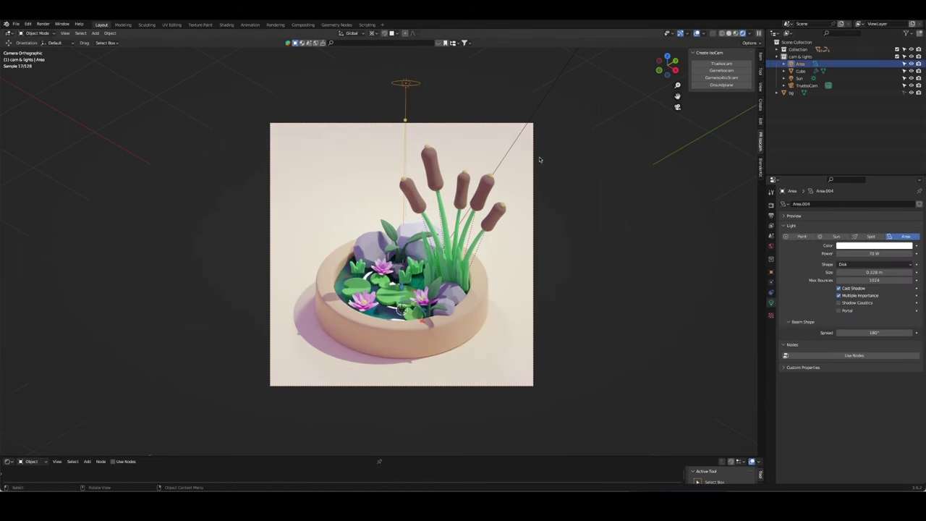
{"action": "key", "text": "ctrl+z"}
Step: Hide the original Area light, freely reorient Area.001 toward the pond, and select the water
{"action": "left_click", "coordinate": [904, 64]}
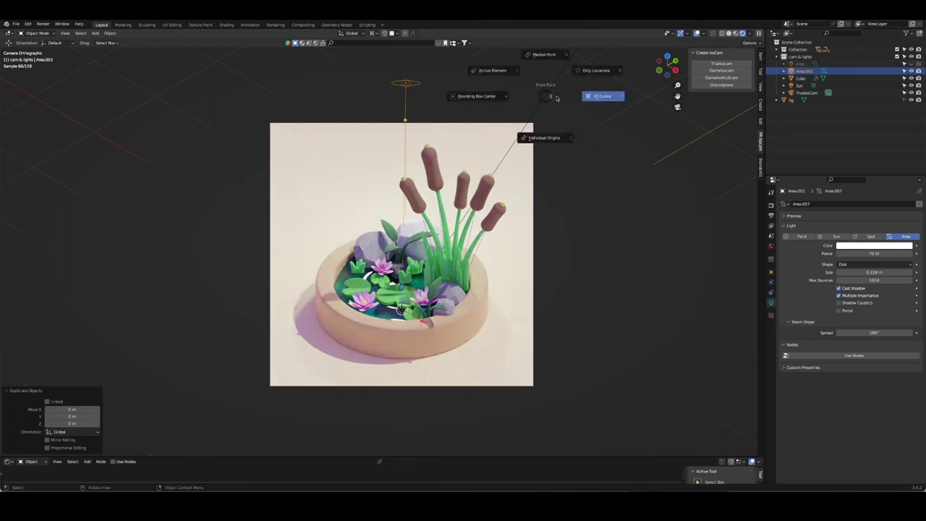
{"action": "key", "text": "r"}
{"action": "key", "text": "r"}
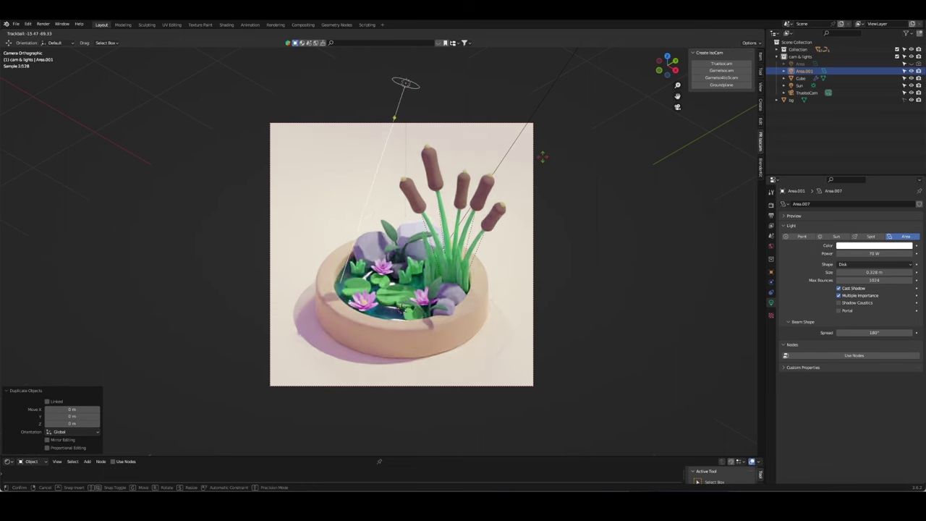
{"action": "left_click", "coordinate": [596, 295]}
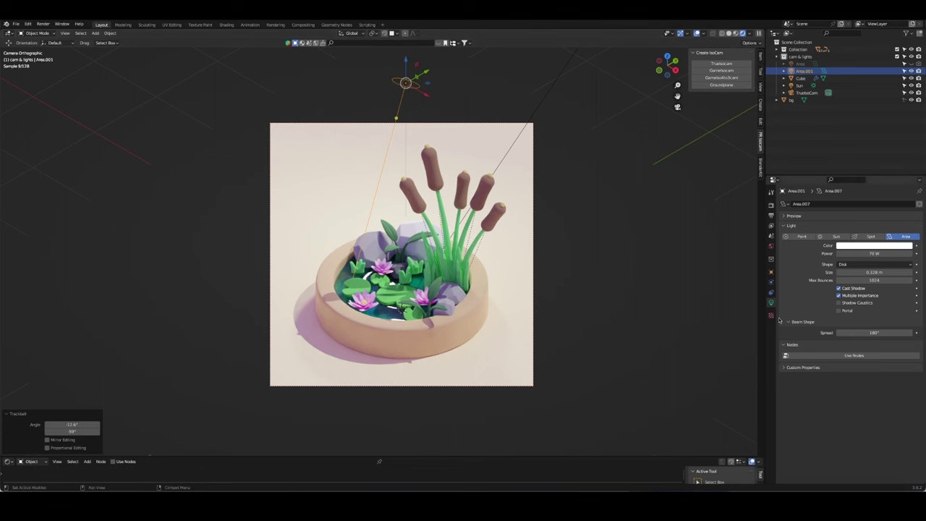
{"action": "left_click", "coordinate": [391, 289]}
Step: Try a -0.540 displacement strength, undo it, and shrink the Wood texture Size to about 0.10
{"action": "left_click", "coordinate": [771, 283]}
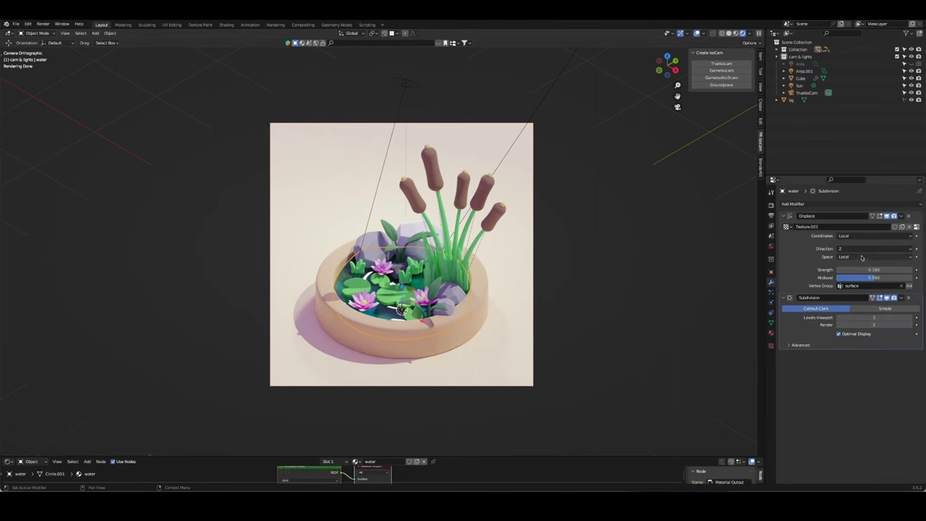
{"action": "mouse_move", "coordinate": [873, 269]}
{"action": "left_mouse_down"}
{"action": "mouse_move", "coordinate": [846, 269]}
{"action": "mouse_move", "coordinate": [868, 269]}
{"action": "left_mouse_up"}
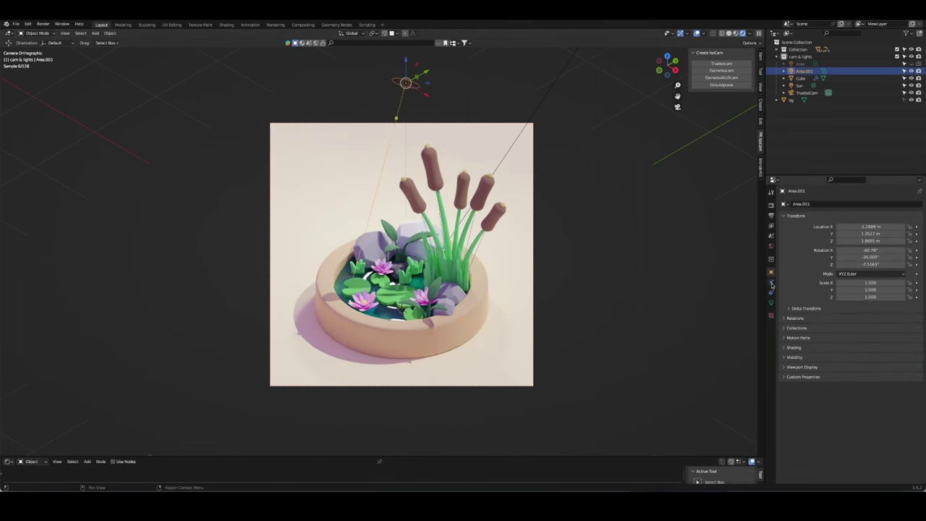
{"action": "key", "text": "ctrl+z"}
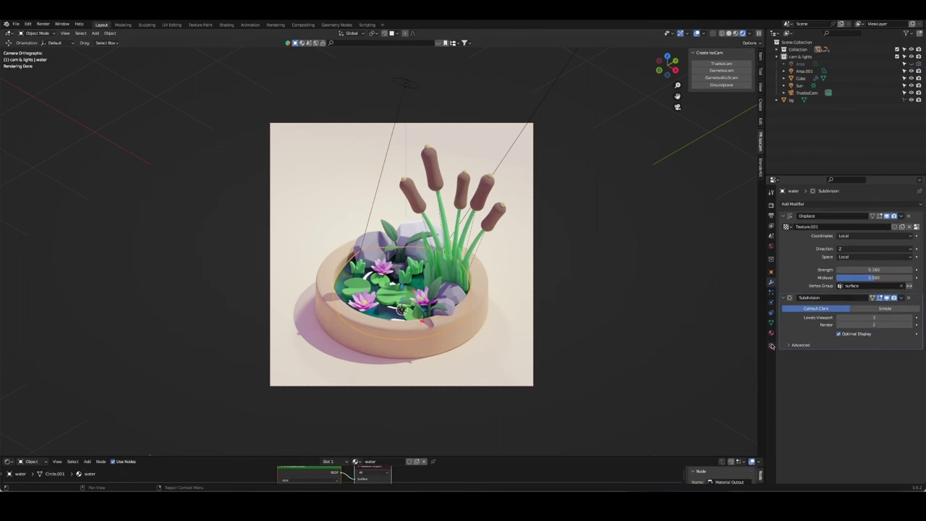
{"action": "left_click", "coordinate": [770, 345]}
{"action": "mouse_move", "coordinate": [873, 362]}
{"action": "left_mouse_down"}
{"action": "mouse_move", "coordinate": [839, 362]}
{"action": "mouse_move", "coordinate": [878, 362]}
{"action": "left_mouse_up"}
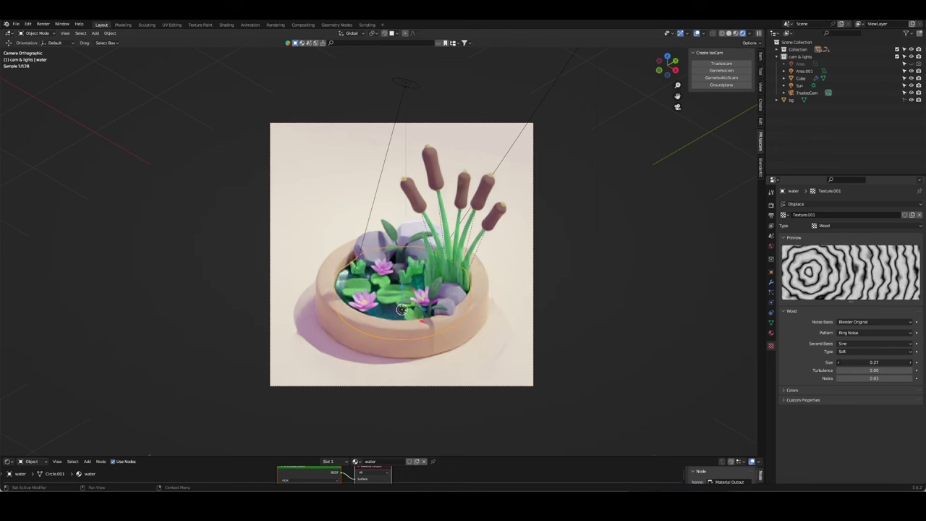
{"action": "left_click_drag", "start_coordinate": [879, 361], "coordinate": [872, 361]}
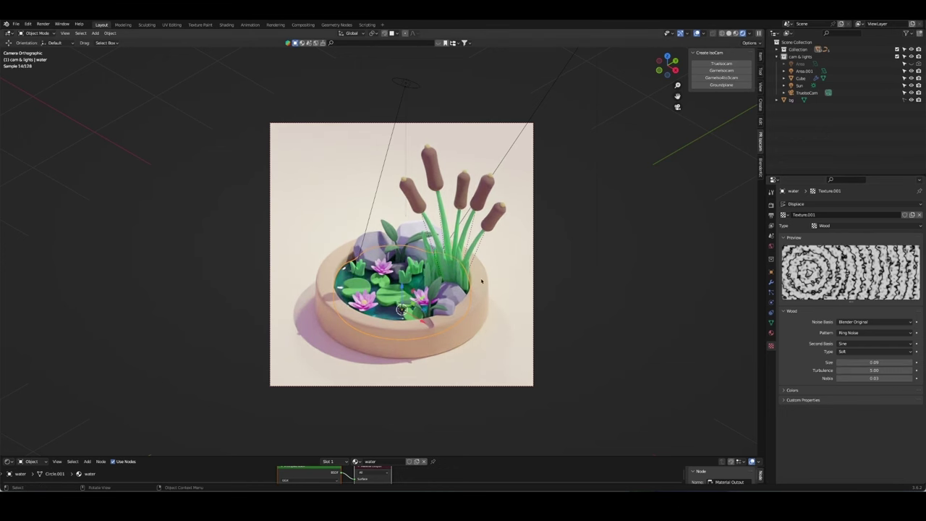
{"action": "scroll", "coordinate": [519, 284], "scroll_direction": "down", "scroll_amount": 1}
{"action": "scroll", "coordinate": [535, 311], "scroll_direction": "up", "scroll_amount": 2}
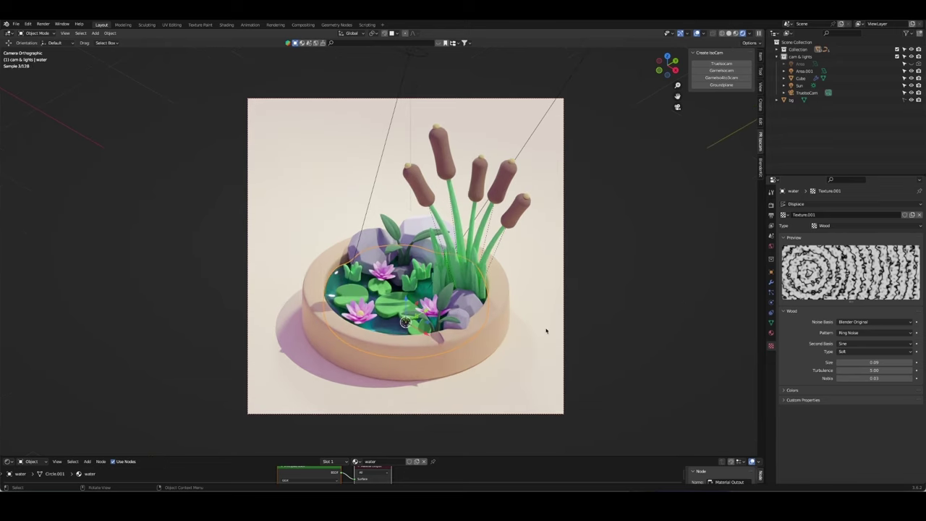
Step: In solid shading, set the Wood texture Size to 0.13, then return to rendered shading
{"action": "key", "text": "z"}
{"action": "left_click", "coordinate": [555, 335]}
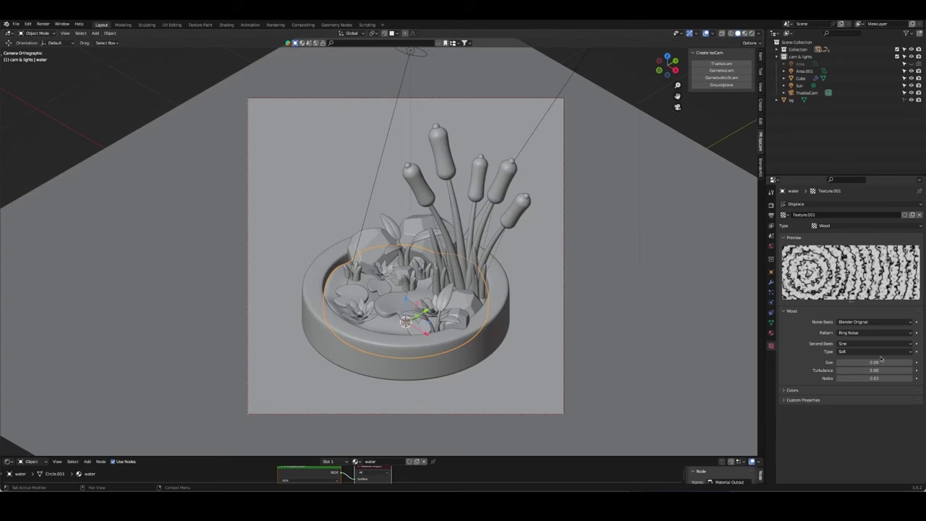
{"action": "left_click_drag", "start_coordinate": [880, 359], "coordinate": [876, 361]}
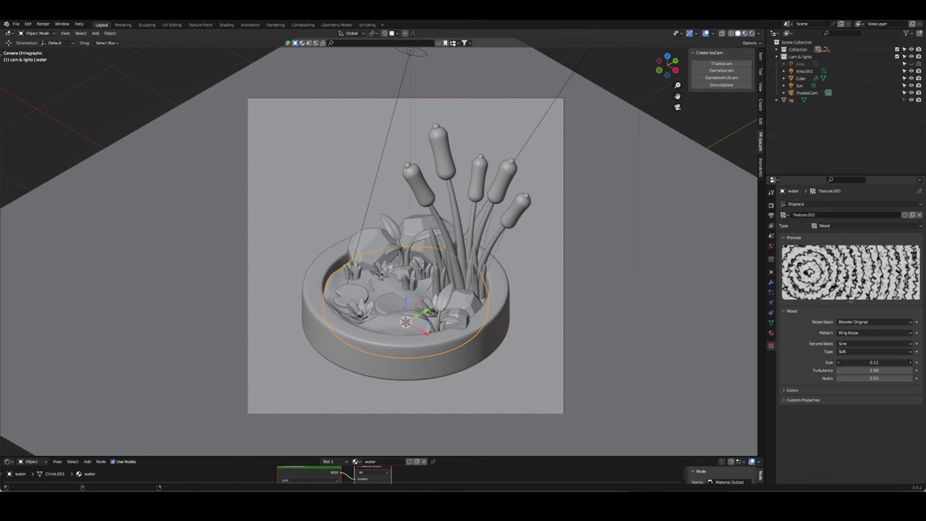
{"action": "left_click", "coordinate": [770, 282]}
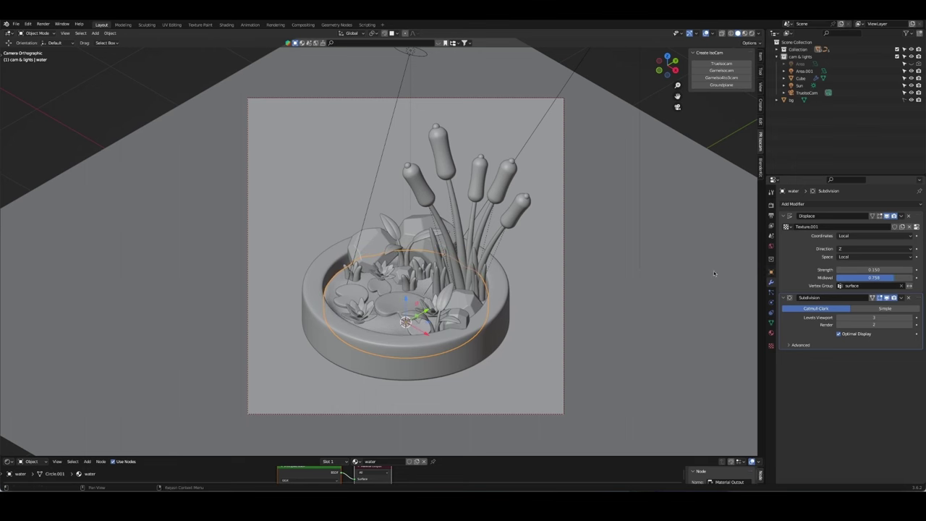
{"action": "key", "text": "z"}
{"action": "left_click", "coordinate": [507, 263]}
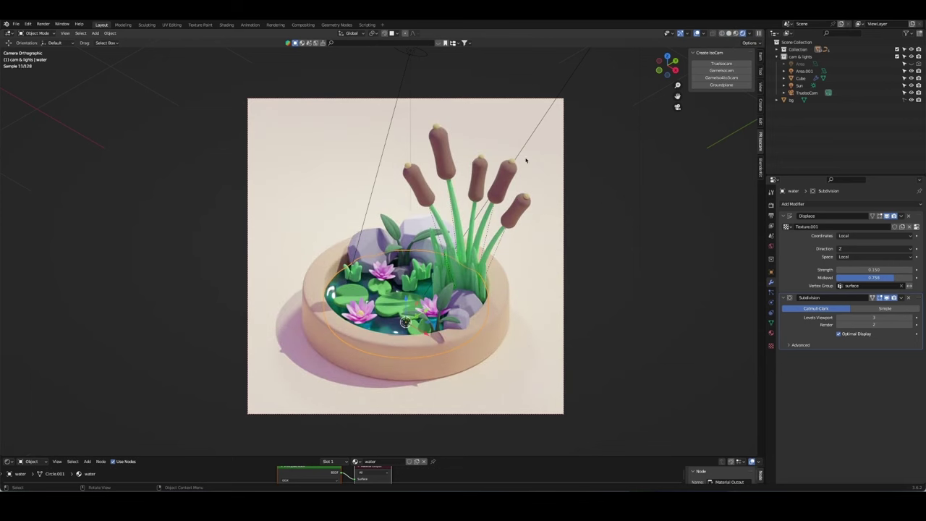
{"action": "left_click", "coordinate": [431, 157]}
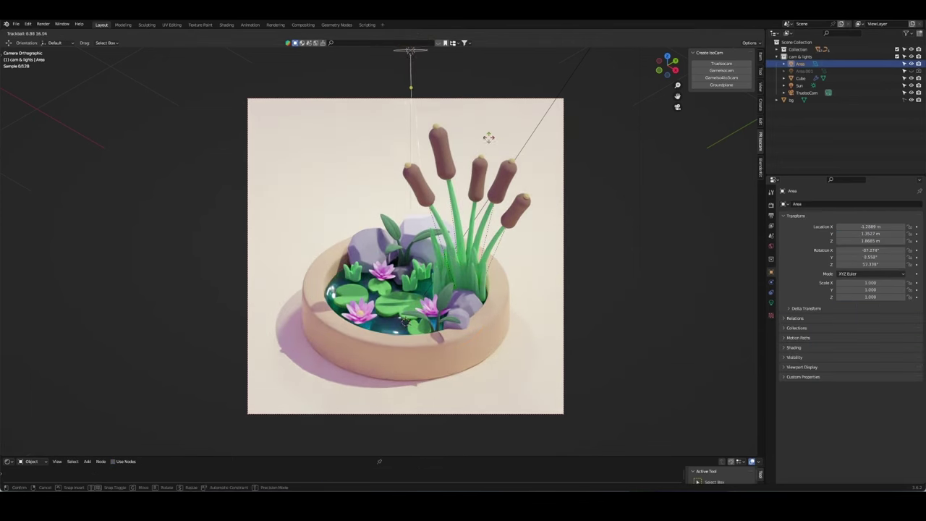
Step: Aim the area light down at the pond at rotation -45°, 0°, 43.6° and duplicate it in place
{"action": "key", "text": "z"}
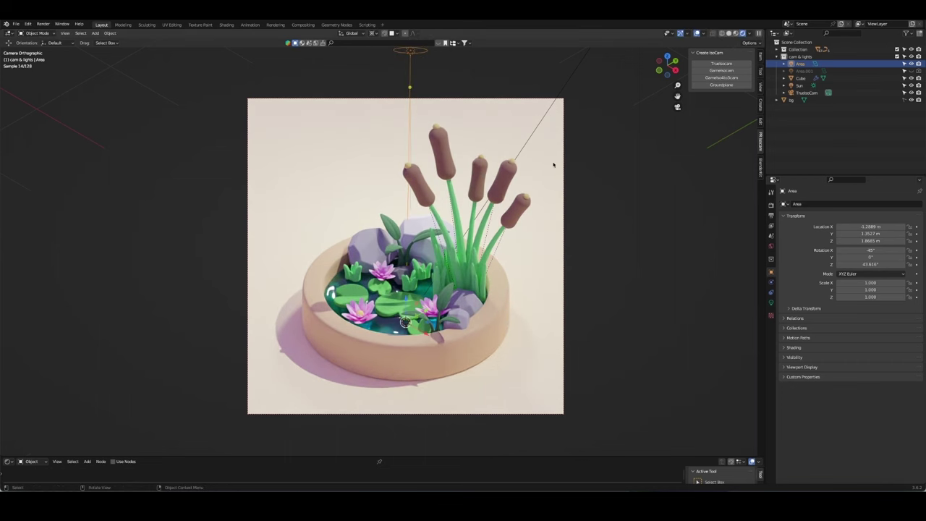
{"action": "left_click", "coordinate": [489, 79]}
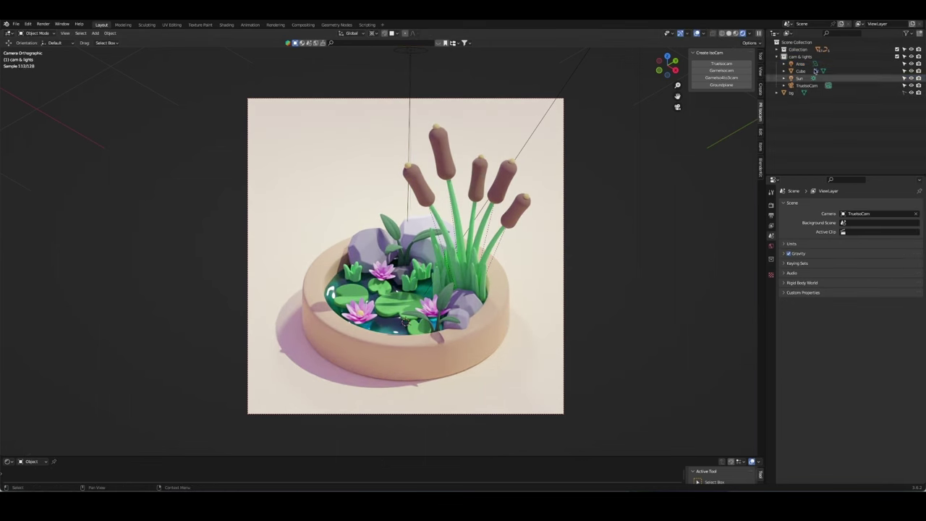
{"action": "key", "text": "g"}
{"action": "left_click", "coordinate": [509, 134]}
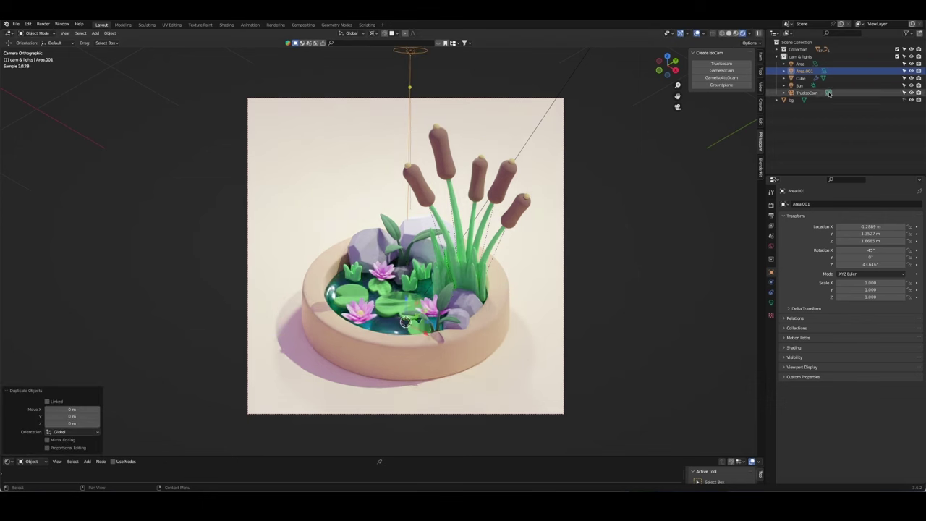
{"action": "key", "text": "shift+d"}
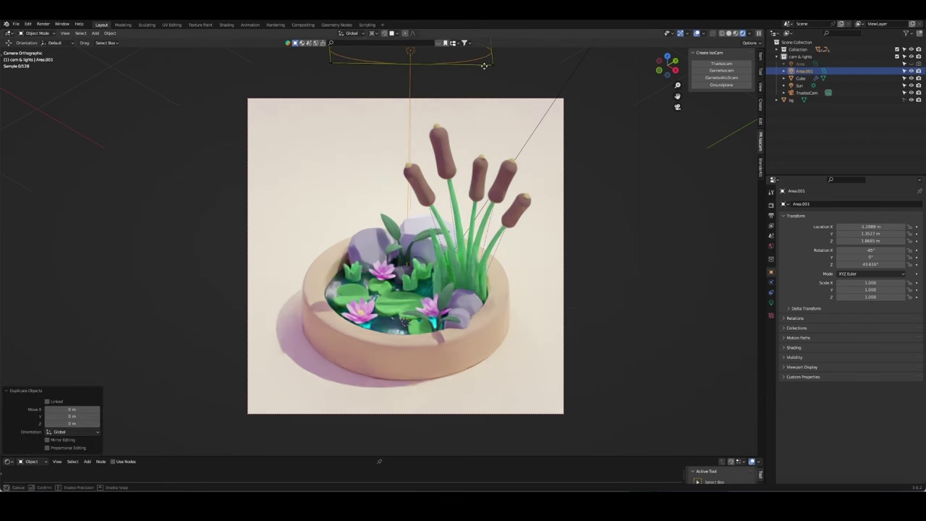
{"action": "key", "text": "Escape"}
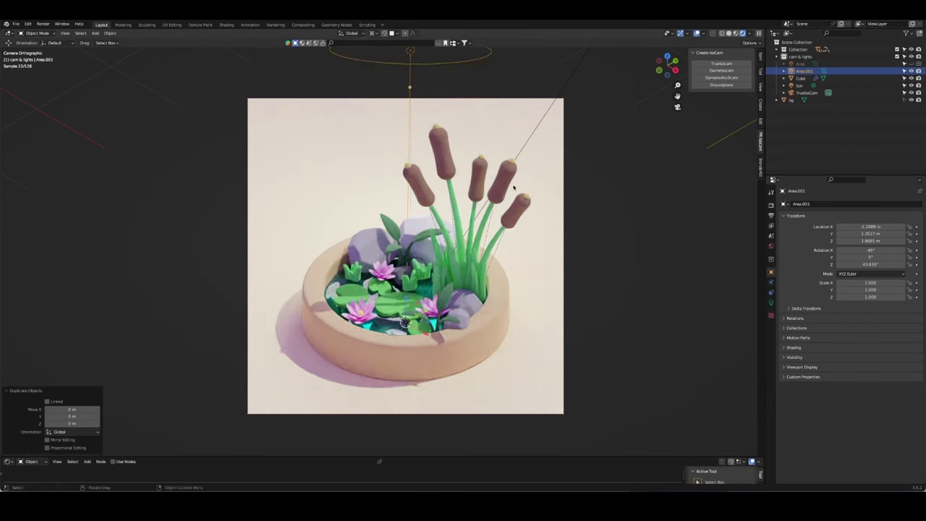
Step: Nudge the water material's cyan Base Color hue slightly toward green, to about 0.5
{"action": "left_click", "coordinate": [633, 232]}
{"action": "left_click", "coordinate": [383, 319]}
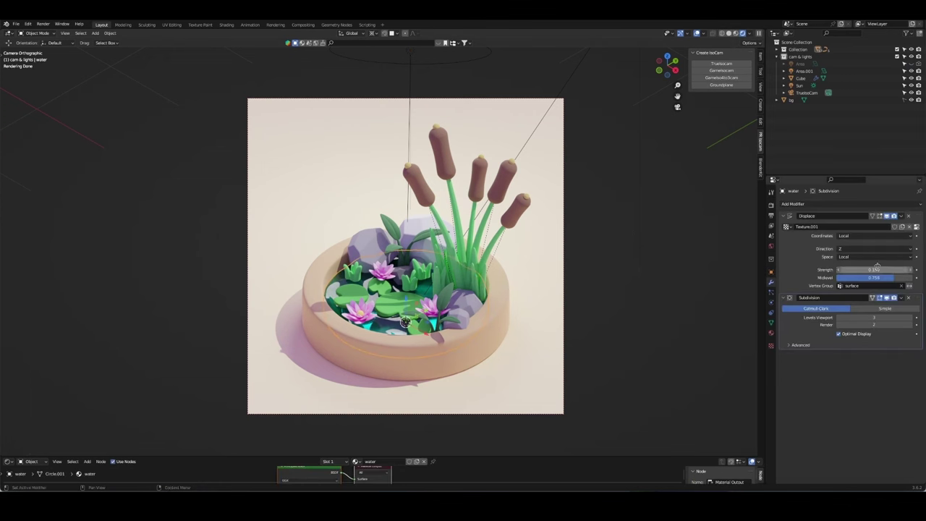
{"action": "left_click", "coordinate": [772, 333]}
{"action": "left_click", "coordinate": [878, 298]}
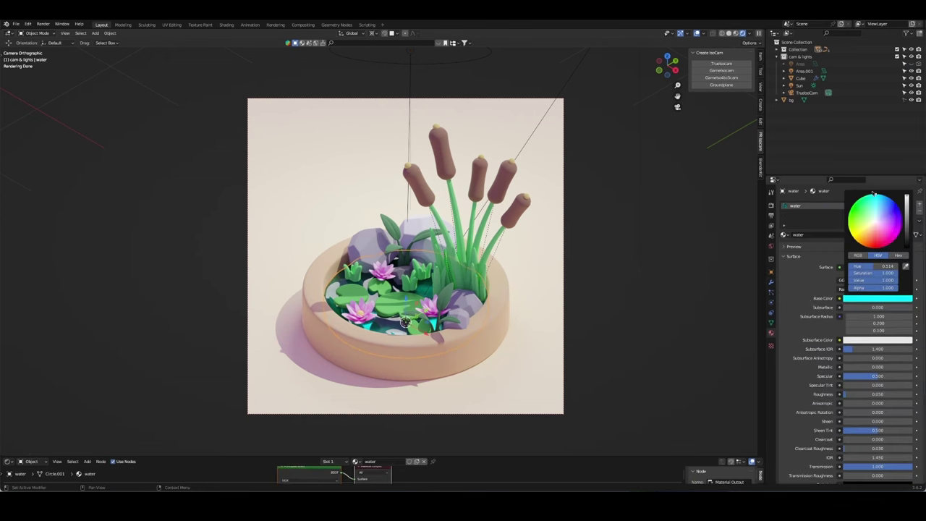
{"action": "left_click_drag", "start_coordinate": [873, 193], "coordinate": [875, 194]}
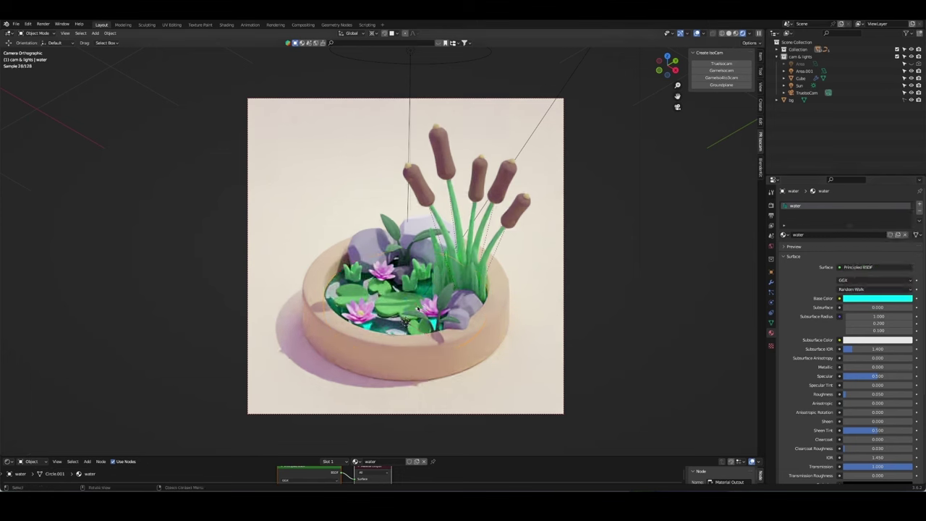
Step: In solid shading, reposition and tilt a lily pad on the water
{"action": "key", "text": "KP_Decimal"}
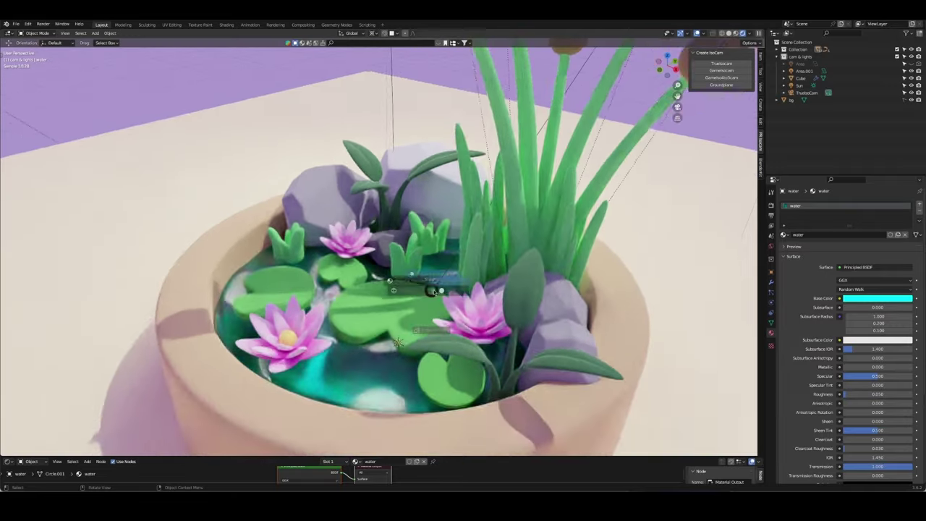
{"action": "key", "text": "z"}
{"action": "left_click", "coordinate": [385, 312]}
{"action": "key", "text": "g"}
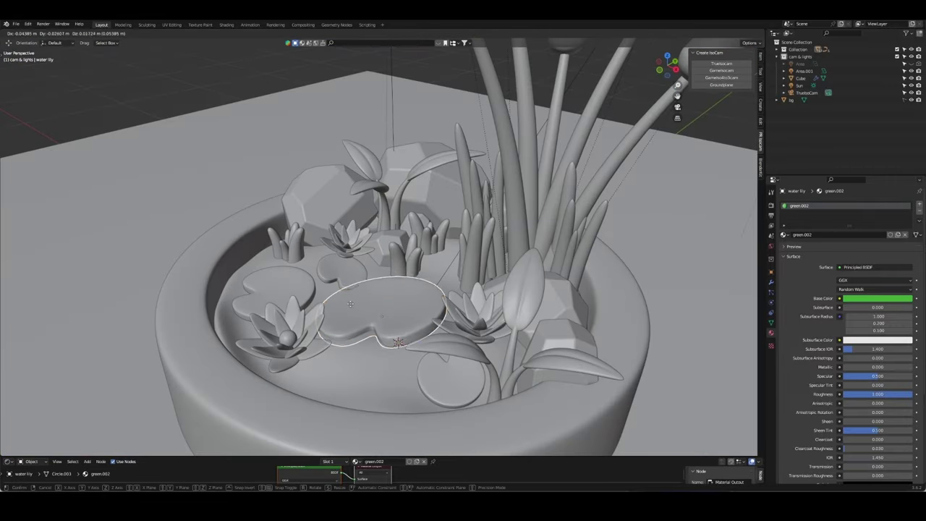
{"action": "left_click", "coordinate": [350, 307]}
{"action": "key", "text": "g"}
{"action": "key", "text": "z"}
{"action": "key", "text": "z"}
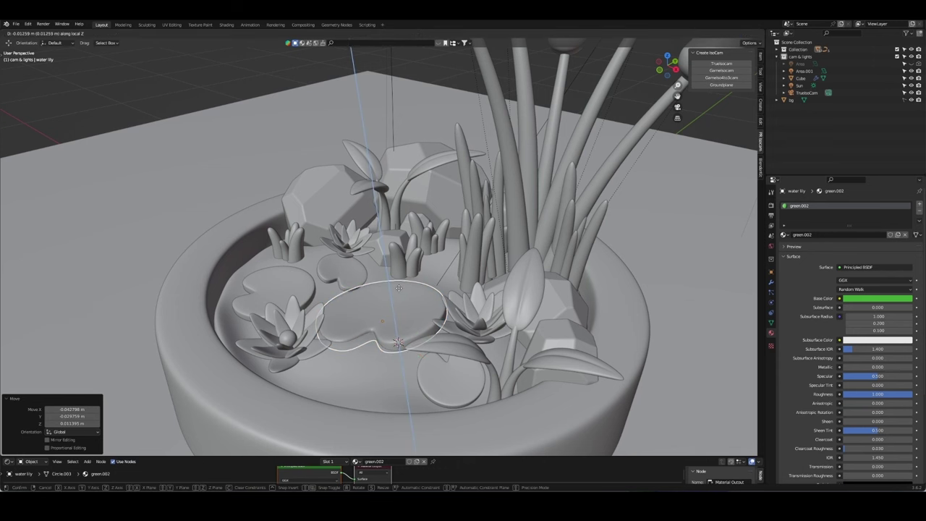
{"action": "left_click", "coordinate": [405, 282]}
{"action": "key", "text": "r"}
{"action": "key", "text": "r"}
{"action": "left_click", "coordinate": [409, 289]}
{"action": "key", "text": "z"}
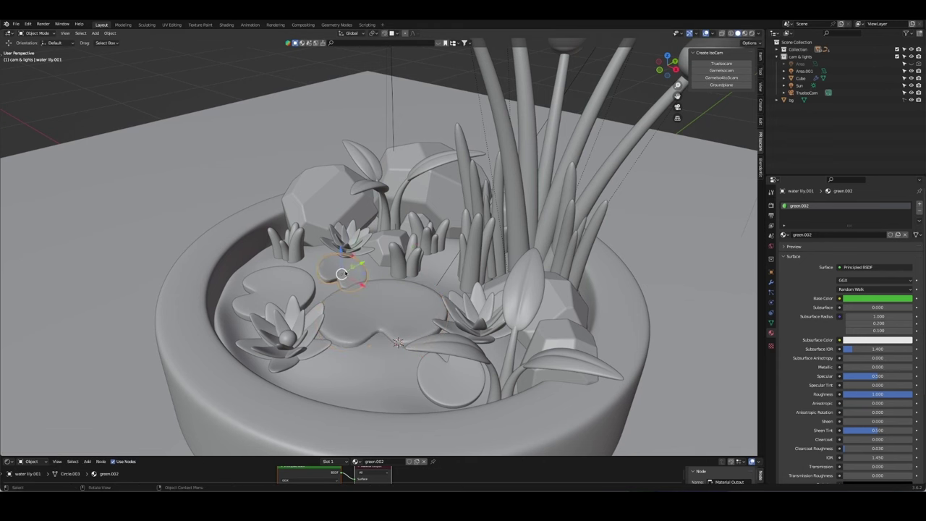
Step: Duplicate the lily pad three times, spreading the copies across the pond
{"action": "key", "text": "shift+d"}
{"action": "left_click", "coordinate": [447, 263]}
{"action": "key", "text": "shift+d"}
{"action": "mouse_move", "coordinate": [446, 262]}
{"action": "middle_mouse_down"}
{"action": "mouse_move", "coordinate": [506, 282]}
{"action": "mouse_move", "coordinate": [311, 318]}
{"action": "middle_mouse_up"}
{"action": "left_click", "coordinate": [546, 291]}
{"action": "key", "text": "g"}
{"action": "key", "text": "z"}
{"action": "key", "text": "z"}
{"action": "left_click", "coordinate": [547, 292]}
{"action": "key", "text": "shift+d"}
{"action": "left_click", "coordinate": [311, 318]}
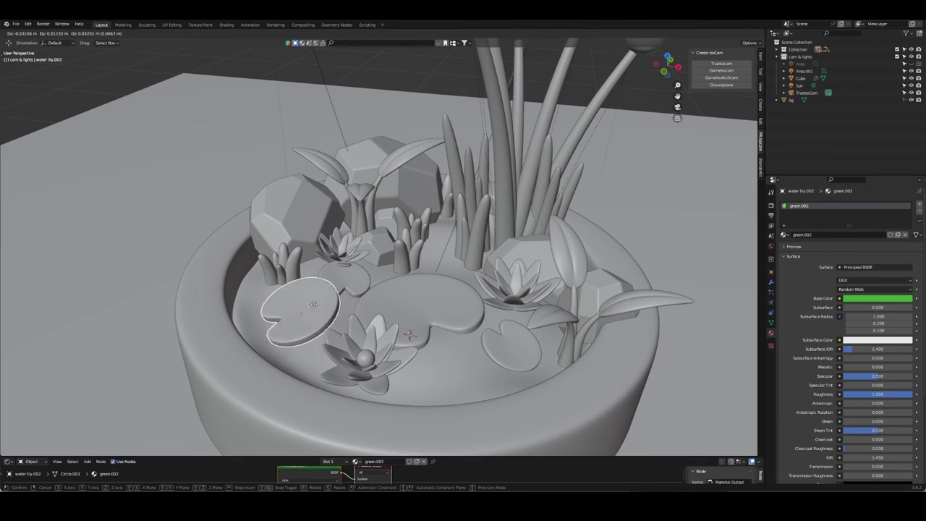
{"action": "mouse_move", "coordinate": [311, 319]}
{"action": "middle_mouse_down"}
{"action": "mouse_move", "coordinate": [379, 310]}
{"action": "mouse_move", "coordinate": [693, 366]}
{"action": "middle_mouse_up"}
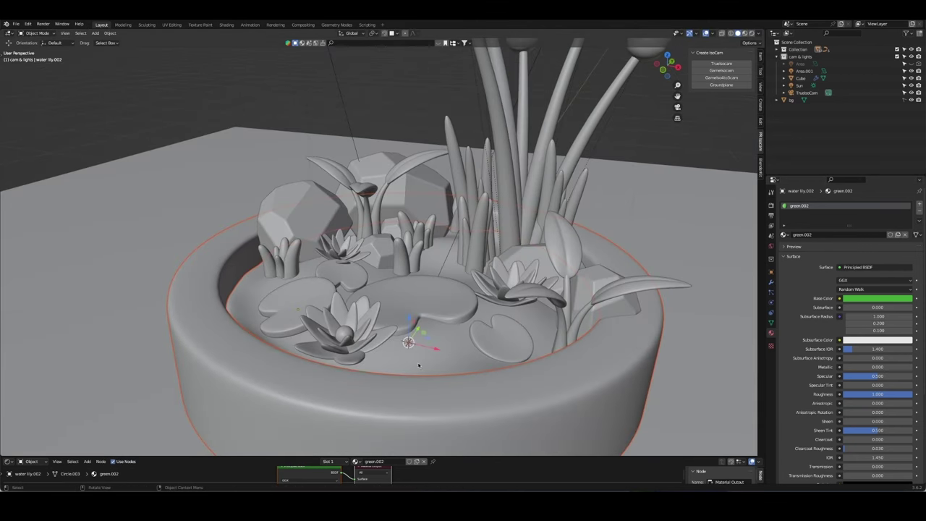
Step: Raise the water's displacement strength to 0.080
{"action": "left_click", "coordinate": [418, 365]}
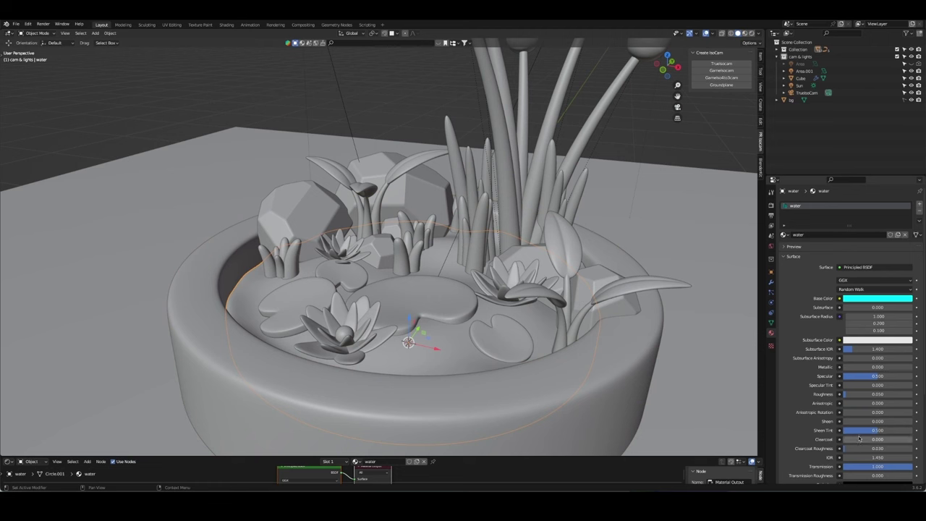
{"action": "left_click", "coordinate": [771, 345]}
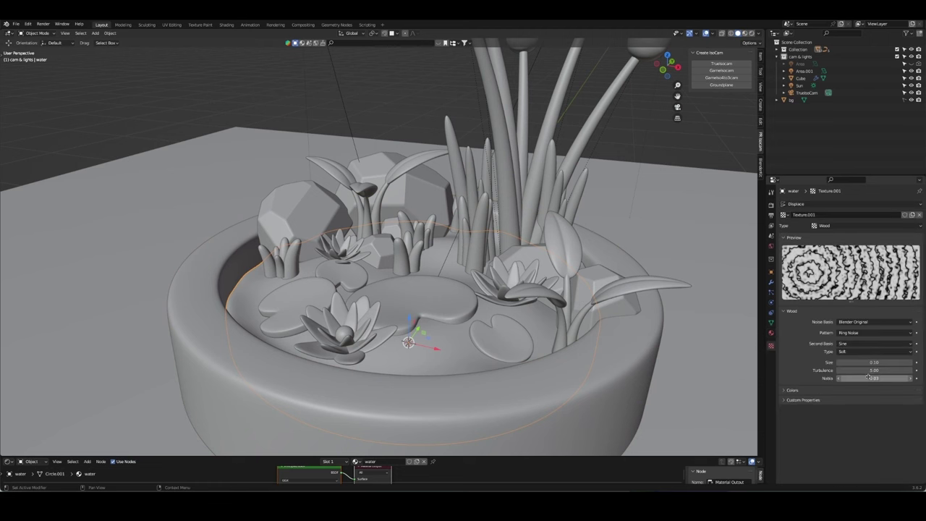
{"action": "left_click", "coordinate": [771, 283]}
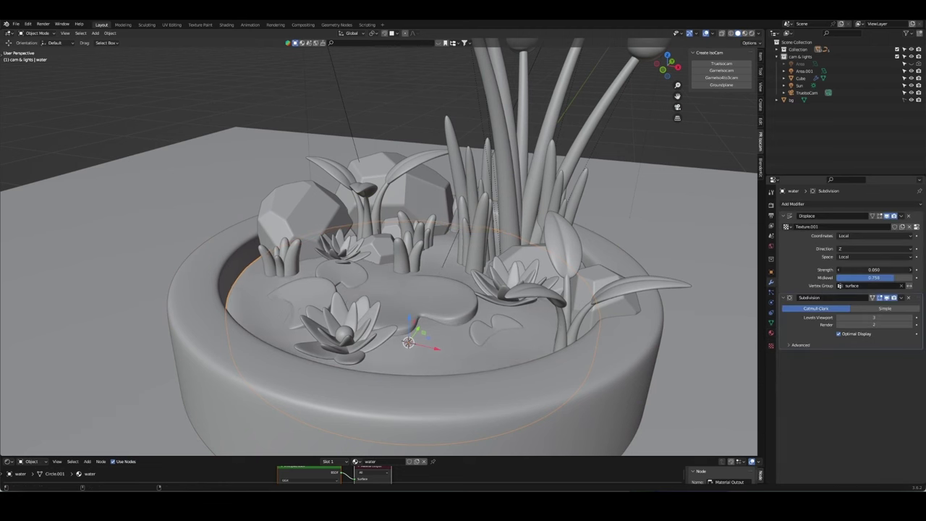
{"action": "left_click_drag", "start_coordinate": [874, 269], "coordinate": [889, 269]}
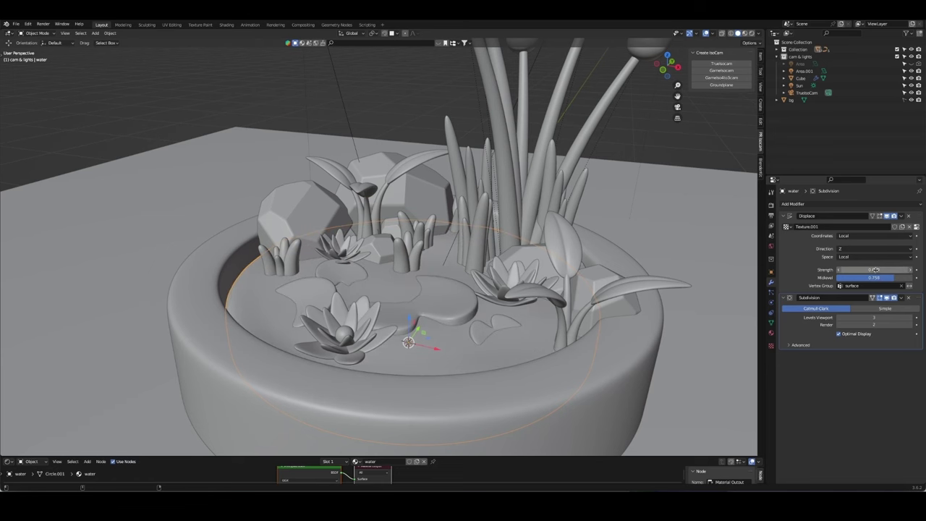
{"action": "middle_click_drag", "start_coordinate": [433, 303], "coordinate": [405, 326]}
Step: Nudge water lily.003, lower the original water lily about 0.023 m, and view through the camera
{"action": "left_click", "coordinate": [470, 322]}
{"action": "key", "text": "g"}
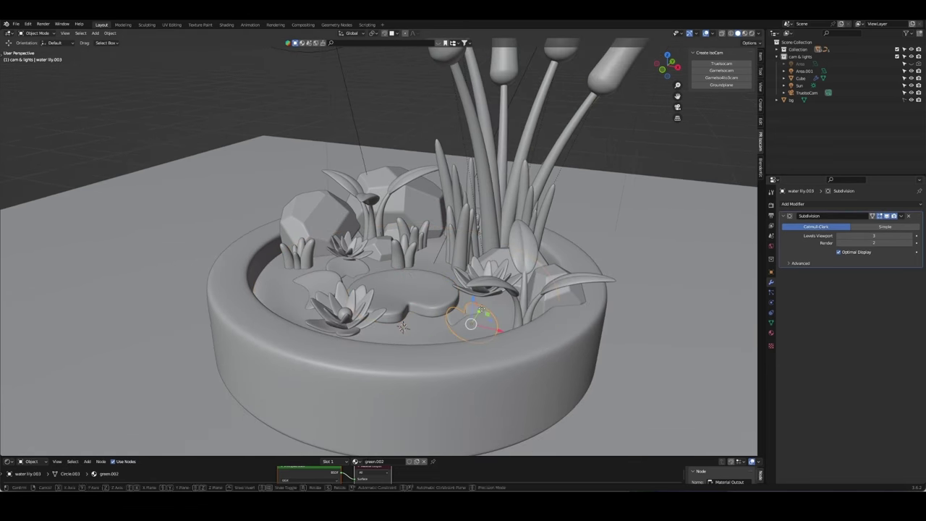
{"action": "left_click", "coordinate": [472, 322]}
{"action": "left_click", "coordinate": [320, 289]}
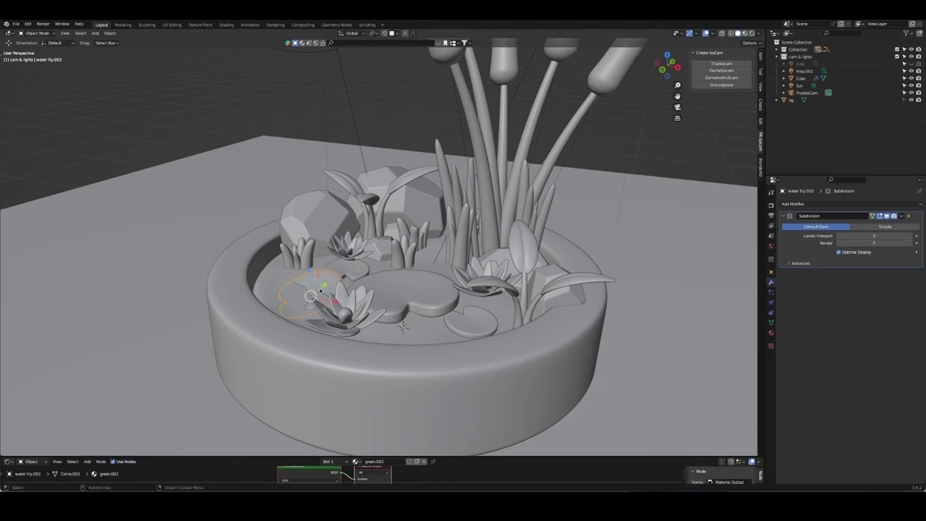
{"action": "left_click", "coordinate": [405, 292]}
{"action": "middle_click_drag", "start_coordinate": [405, 293], "coordinate": [344, 289]}
{"action": "key", "text": "g"}
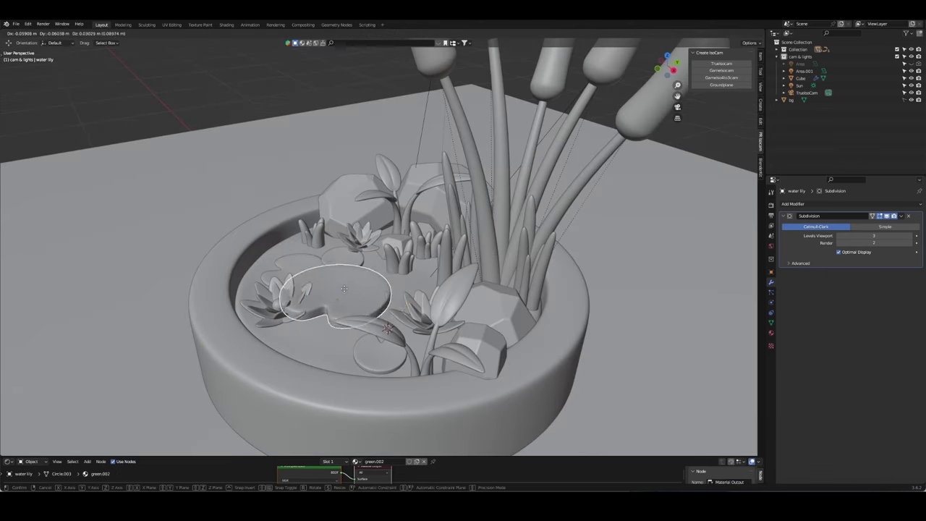
{"action": "key", "text": "z"}
{"action": "key", "text": "z"}
{"action": "left_click", "coordinate": [387, 329]}
{"action": "middle_click_drag", "start_coordinate": [387, 329], "coordinate": [416, 316]}
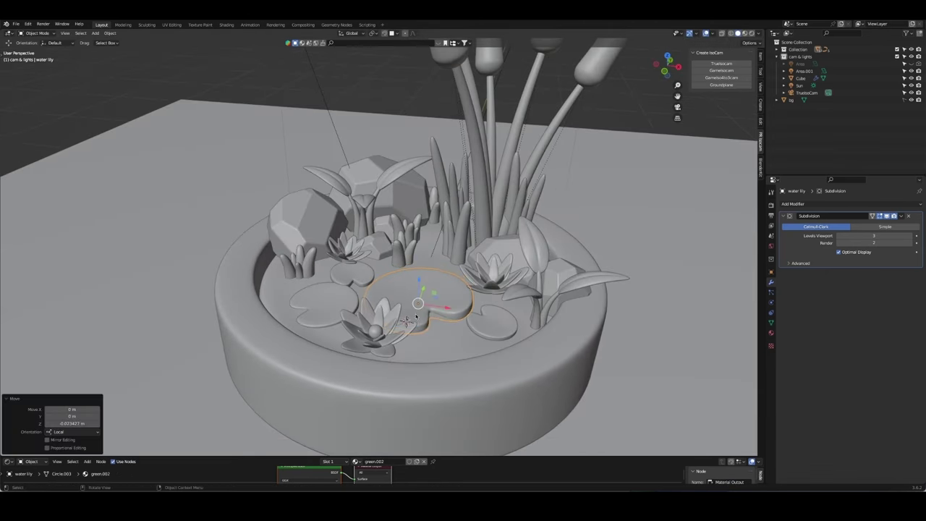
{"action": "key", "text": "KP_0"}
Step: In rendered view, shrink the Area.001 light over the pot and rotate it
{"action": "key", "text": "z"}
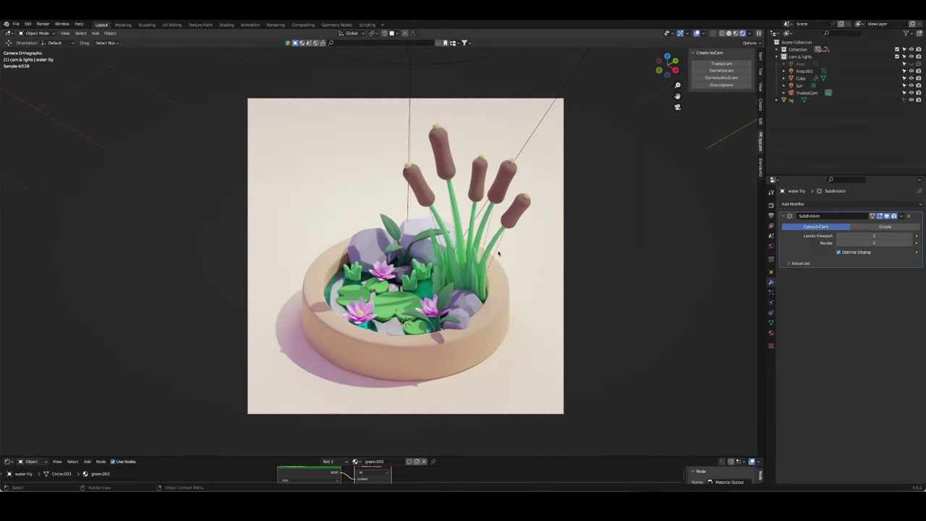
{"action": "left_click", "coordinate": [437, 116]}
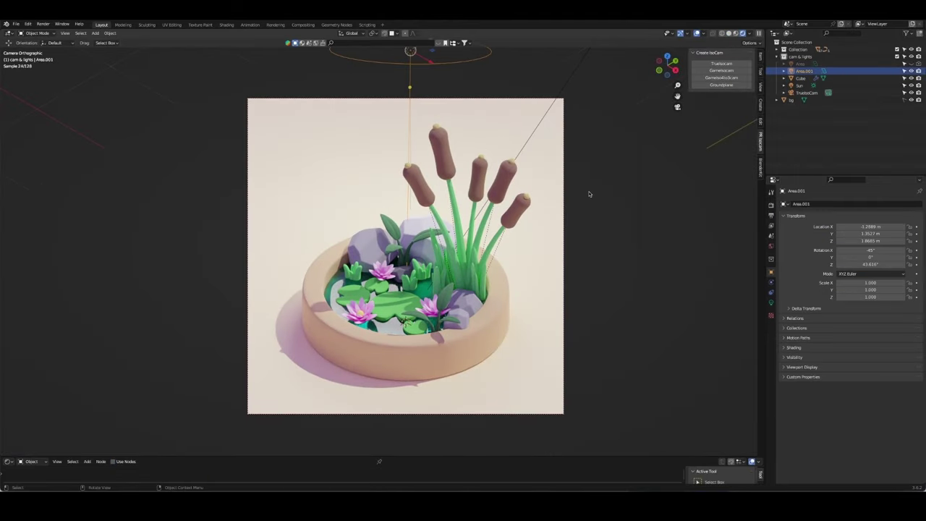
{"action": "left_click_drag", "start_coordinate": [491, 62], "coordinate": [479, 58]}
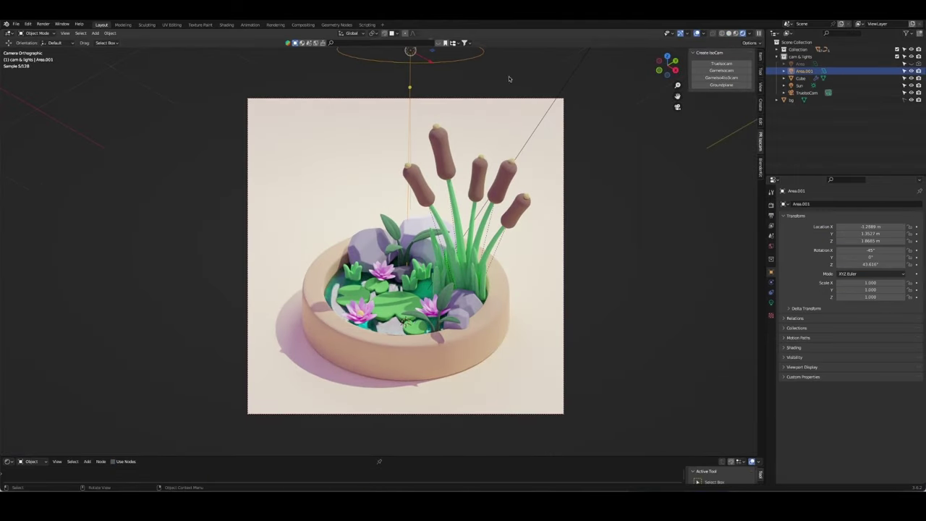
{"action": "left_click", "coordinate": [579, 152]}
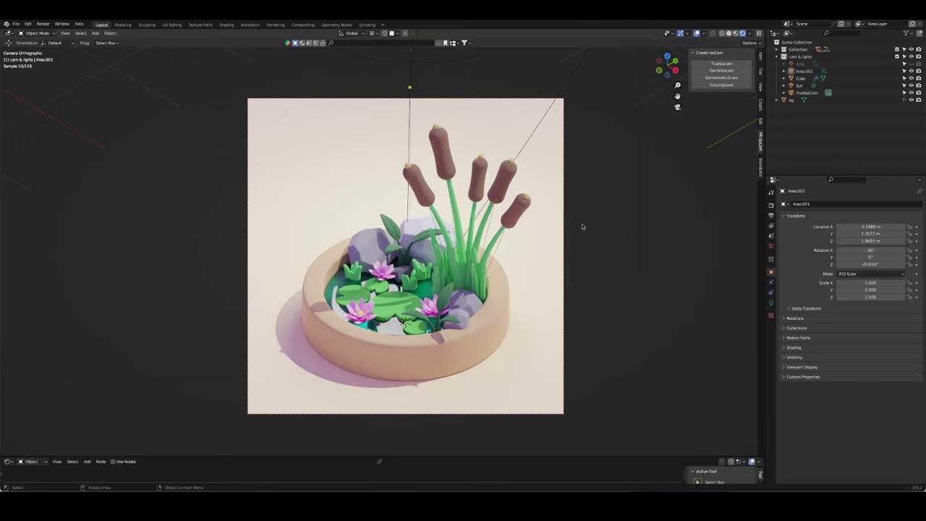
{"action": "left_click", "coordinate": [516, 234]}
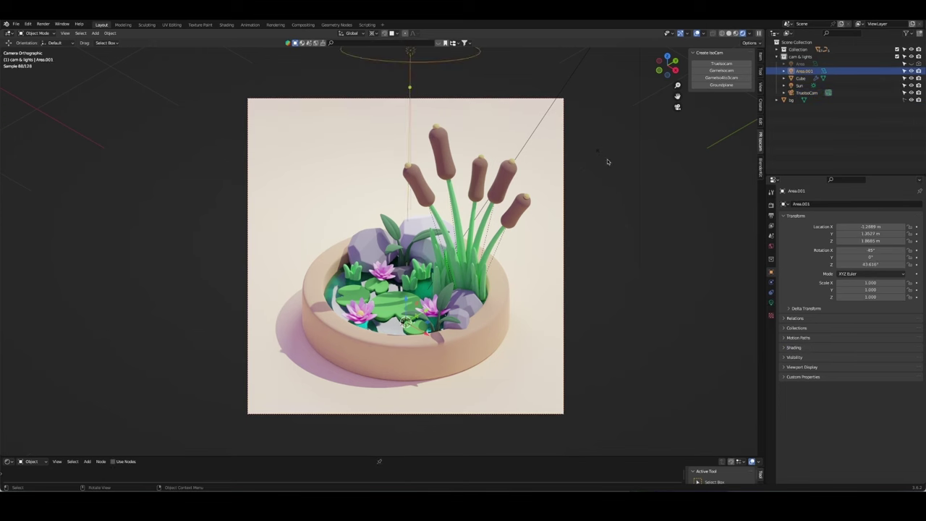
{"action": "key", "text": "r"}
{"action": "left_click", "coordinate": [582, 155]}
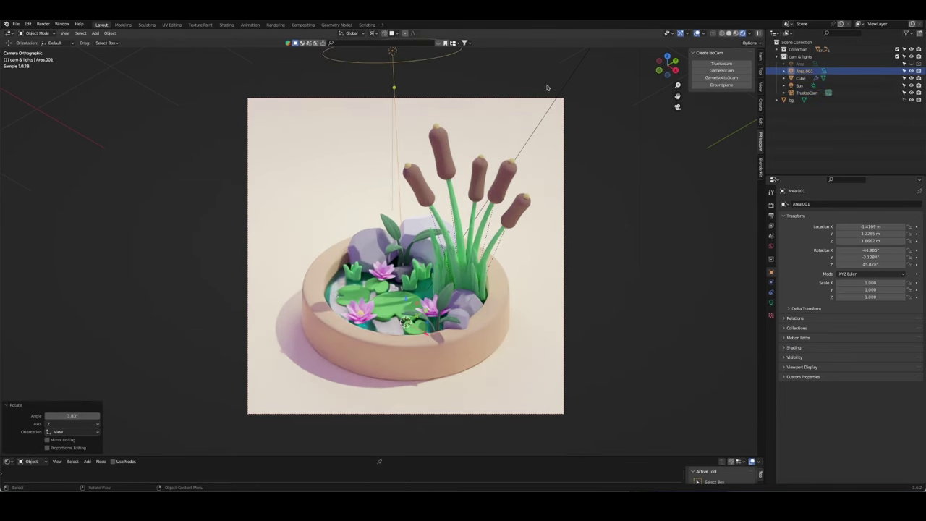
{"action": "left_click", "coordinate": [589, 205]}
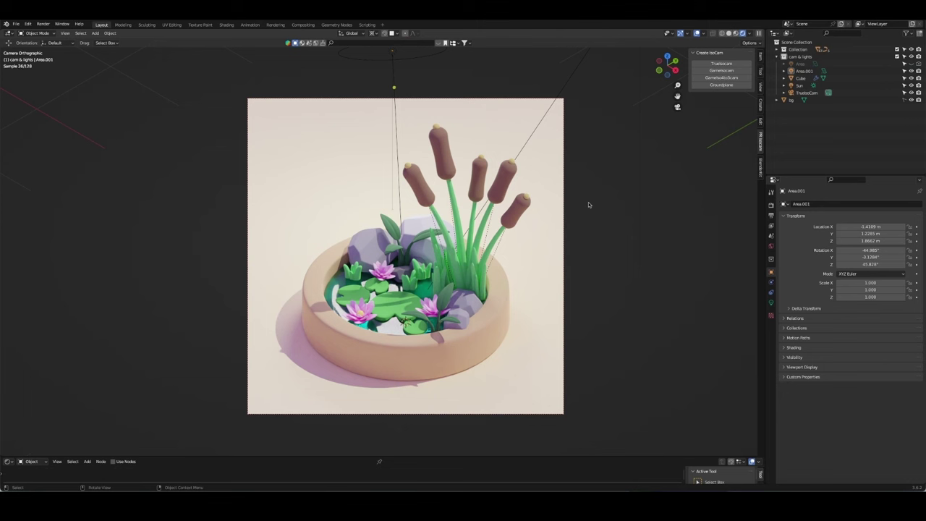
Step: Shrink Area.001 further and re-angle it to about 49° Z rotation
{"action": "left_click", "coordinate": [426, 58]}
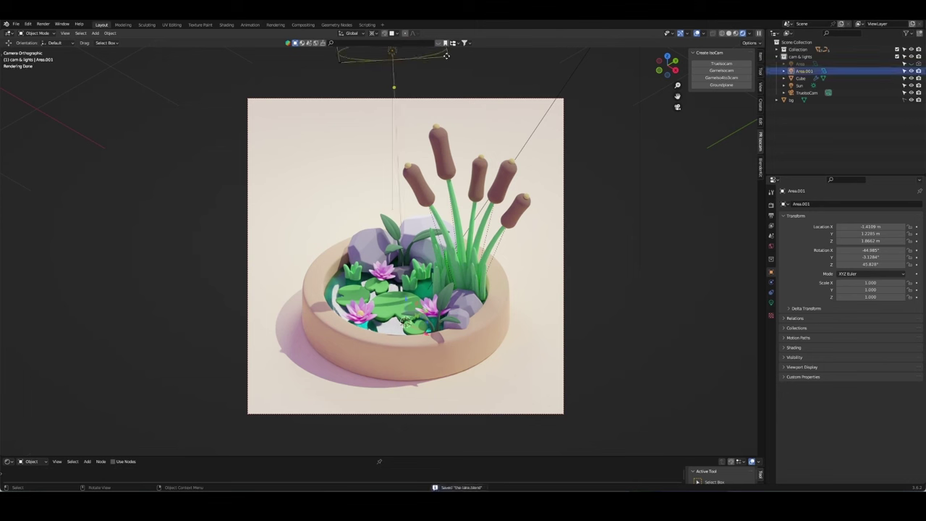
{"action": "left_click_drag", "start_coordinate": [446, 55], "coordinate": [437, 56]}
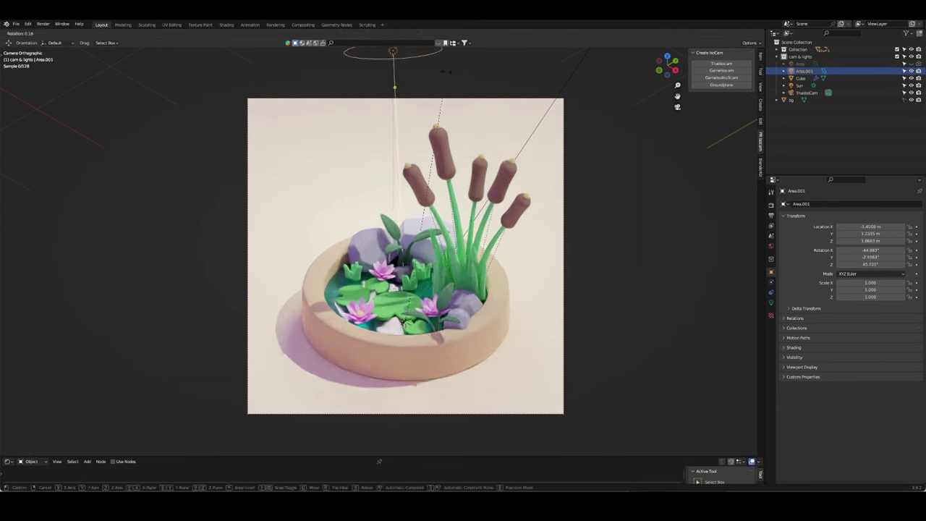
{"action": "key", "text": "r"}
{"action": "key", "text": "r"}
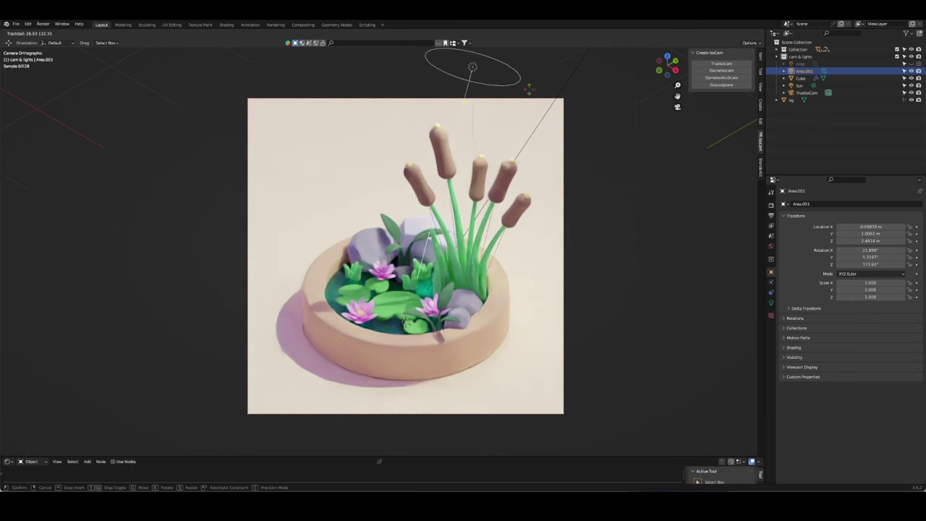
{"action": "key", "text": "r"}
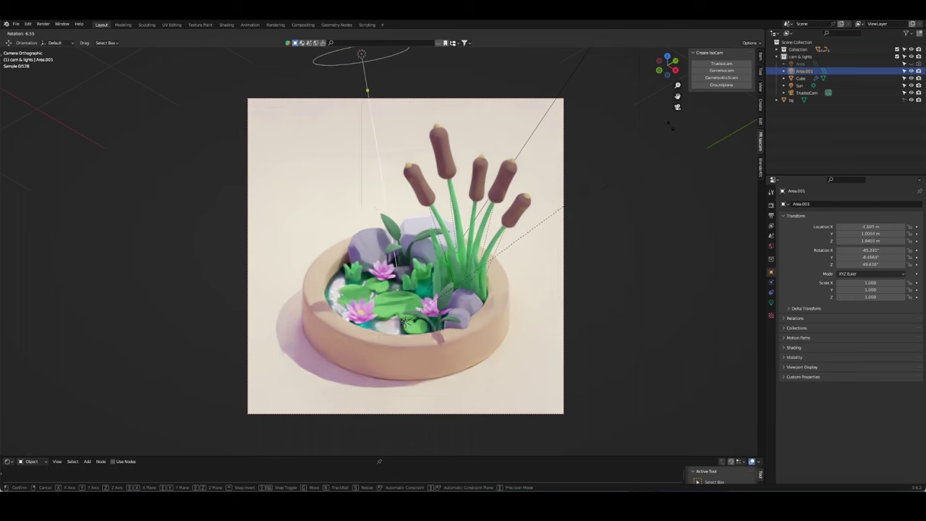
{"action": "left_click", "coordinate": [333, 64]}
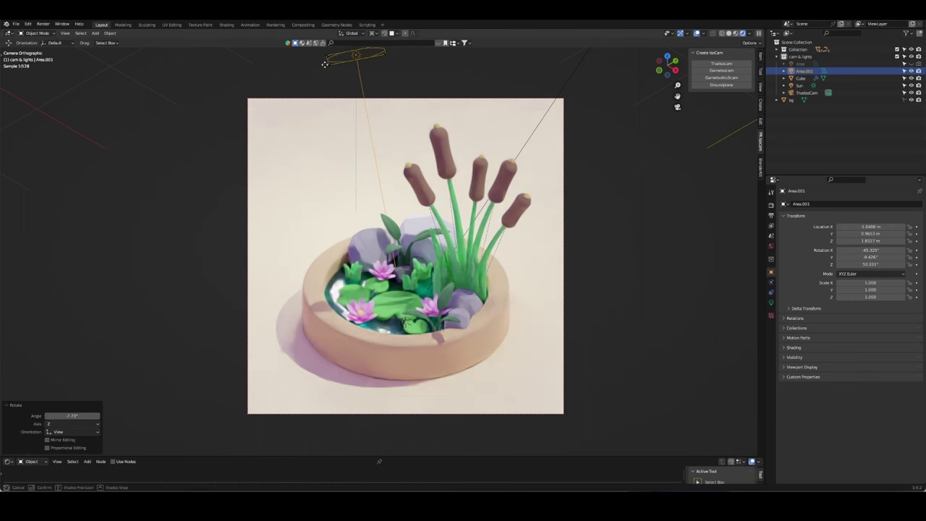
{"action": "key", "text": "r"}
{"action": "key", "text": "Escape"}
{"action": "left_click", "coordinate": [154, 74]}
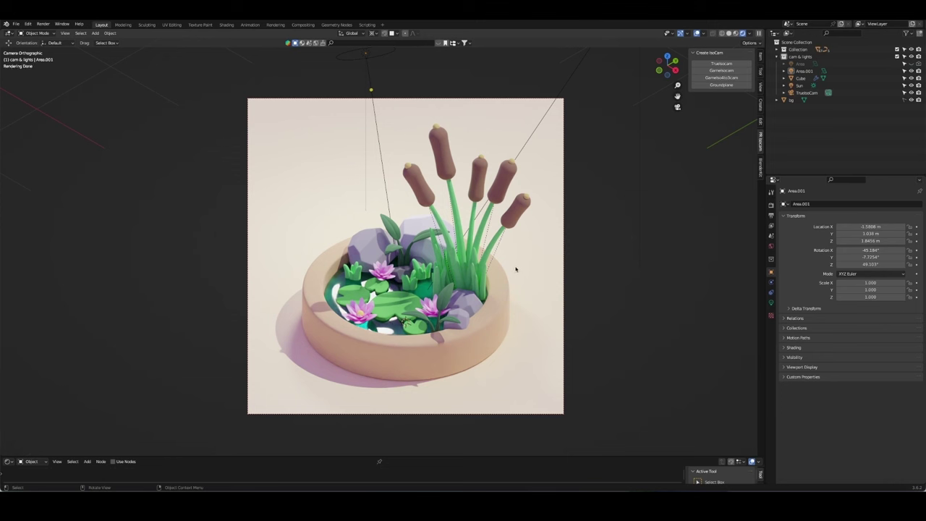
Step: Tint the world background colour lilac
{"action": "left_click", "coordinate": [770, 246]}
{"action": "left_click", "coordinate": [876, 249]}
{"action": "left_click_drag", "start_coordinate": [885, 198], "coordinate": [861, 164]}
{"action": "left_click", "coordinate": [865, 253]}
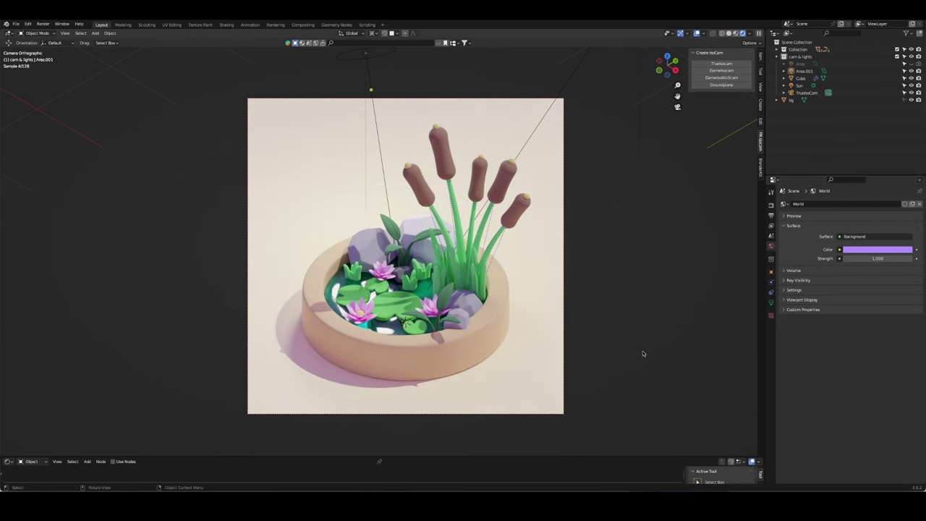
Step: Widen the Area.001 light's beam spread to 132°
{"action": "left_click", "coordinate": [373, 108]}
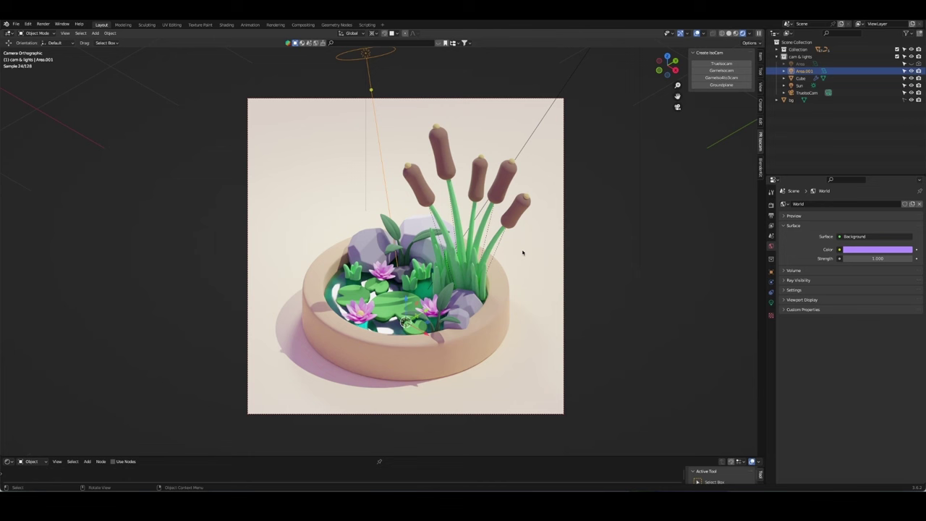
{"action": "left_click", "coordinate": [771, 302]}
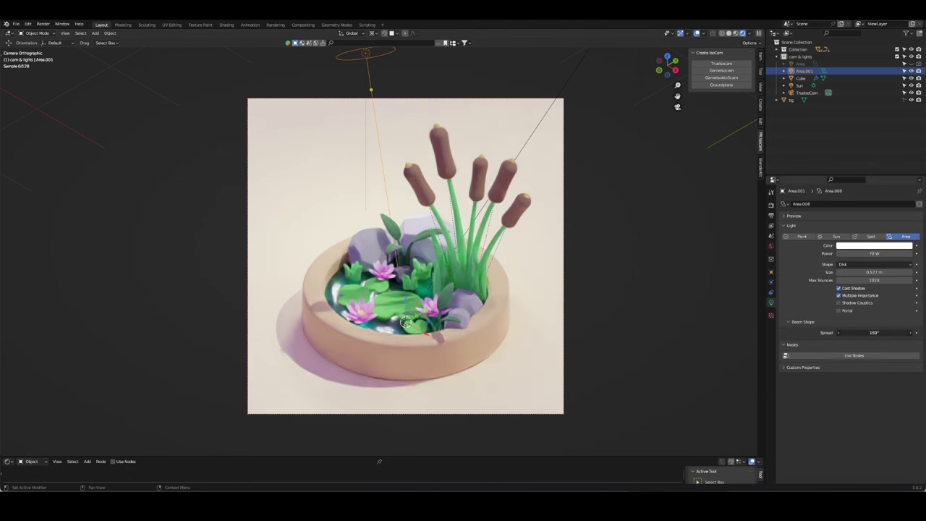
{"action": "left_click_drag", "start_coordinate": [873, 332], "coordinate": [912, 332]}
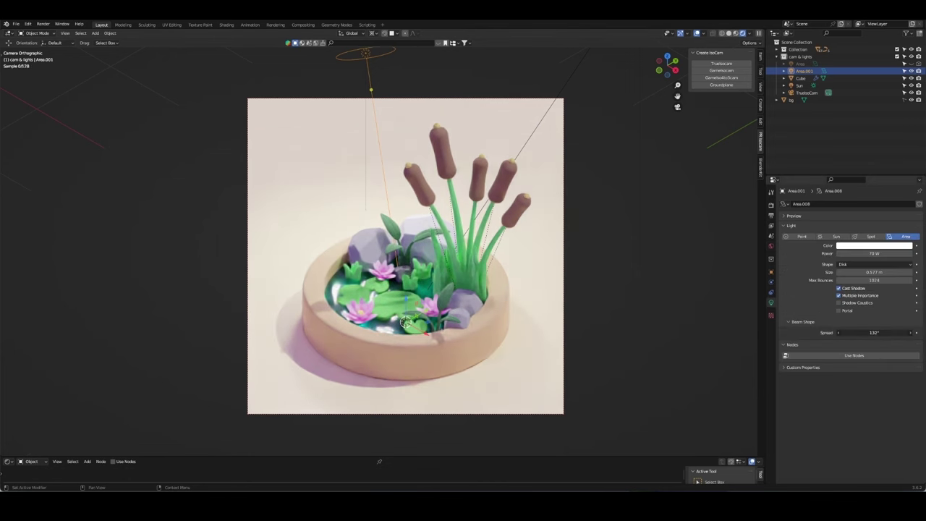
Step: Set the Sun light's angle to 10° for softer shadows
{"action": "left_click", "coordinate": [534, 133]}
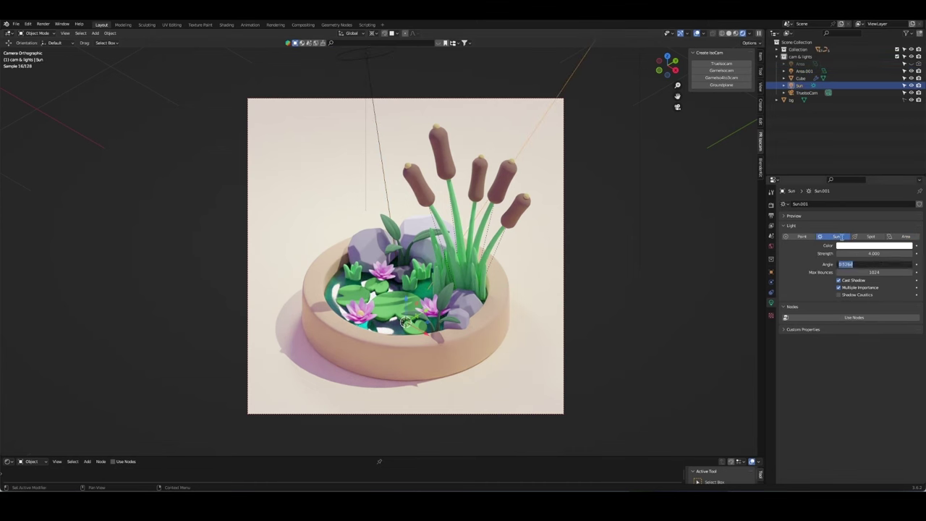
{"action": "type", "text": "10"}
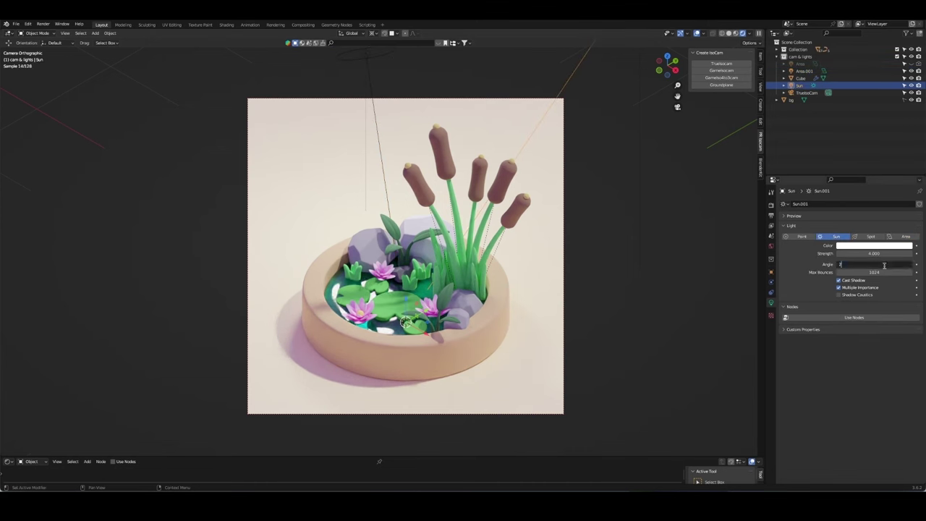
{"action": "key", "text": "Return"}
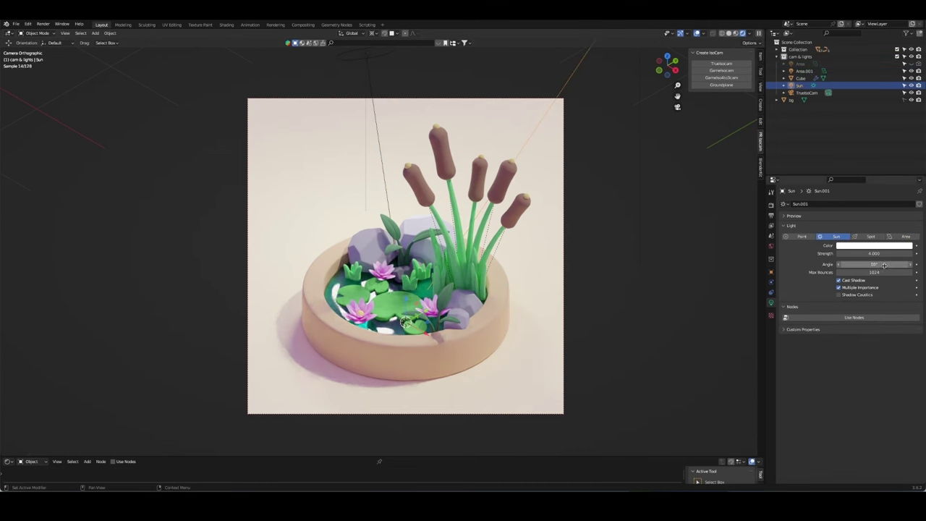
{"action": "left_click", "coordinate": [499, 234]}
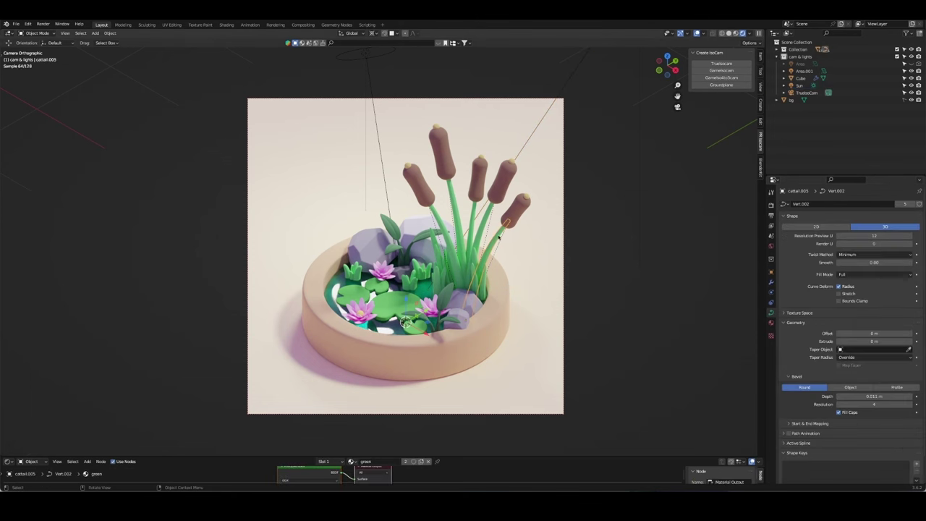
Step: Inspect the cattail's green base colour, then zoom in on the lotus flowers
{"action": "left_click", "coordinate": [770, 322]}
{"action": "left_click", "coordinate": [879, 298]}
{"action": "left_click", "coordinate": [878, 219]}
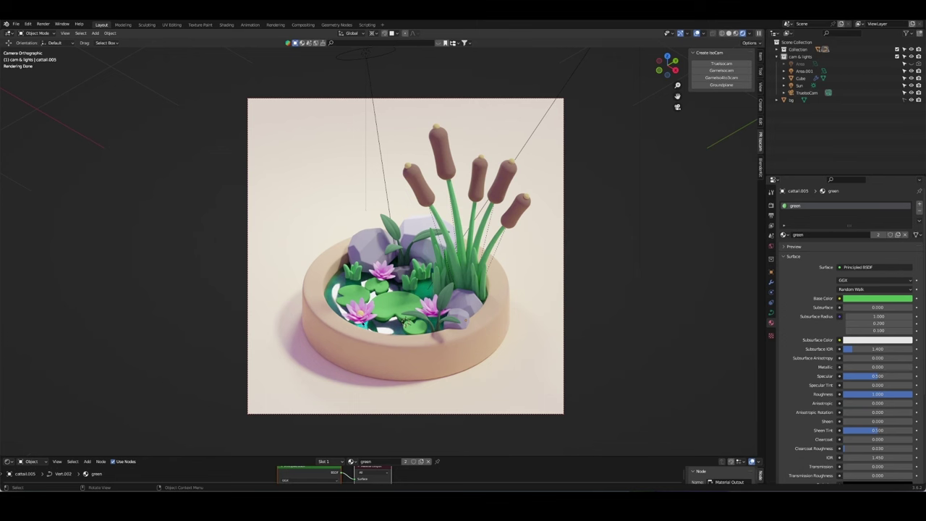
{"action": "scroll", "coordinate": [421, 375], "scroll_direction": "up", "scroll_amount": 1}
{"action": "scroll", "coordinate": [422, 375], "scroll_direction": "up", "scroll_amount": 3}
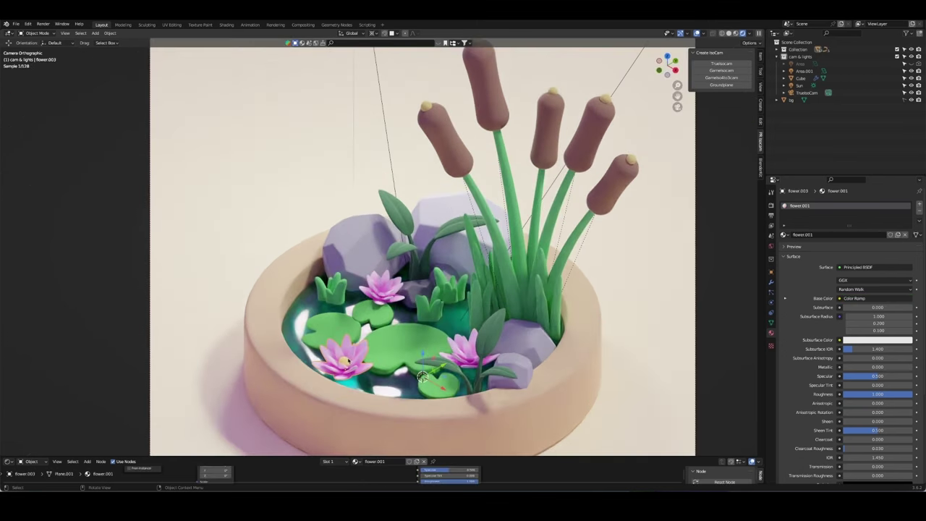
Step: In solid shading, duplicate a yellow flower centre onto the left lotus
{"action": "left_click", "coordinate": [421, 375]}
{"action": "key", "text": "shift+d"}
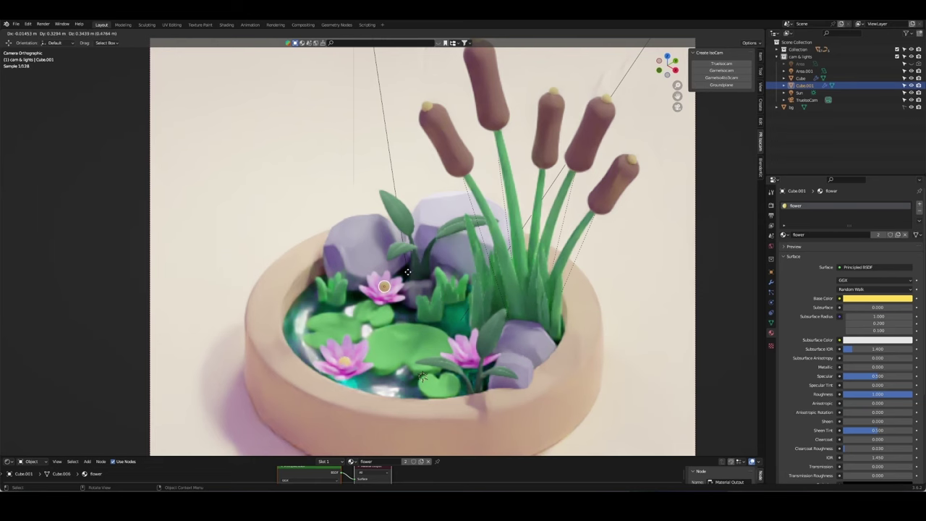
{"action": "left_click", "coordinate": [407, 272]}
{"action": "key", "text": "KP_7"}
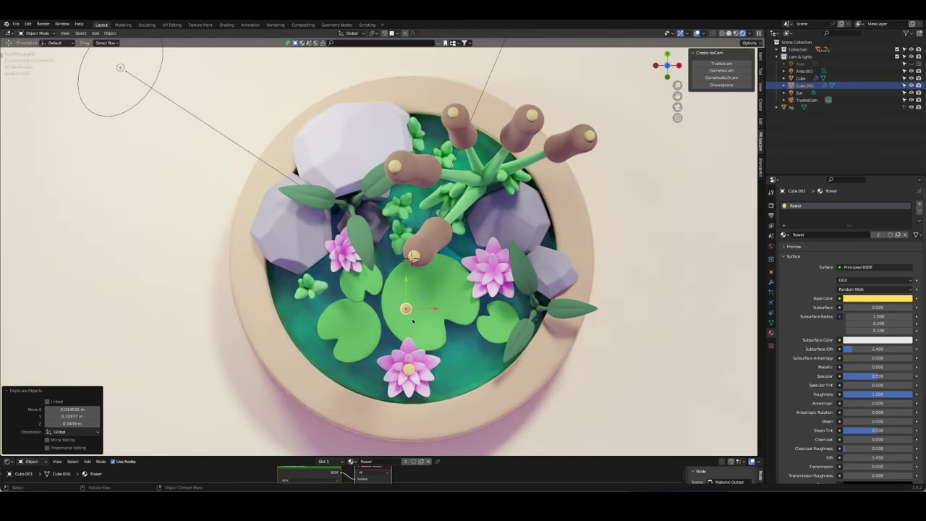
{"action": "key", "text": "z"}
{"action": "left_click", "coordinate": [466, 320]}
{"action": "scroll", "coordinate": [427, 350], "scroll_direction": "up", "scroll_amount": 5}
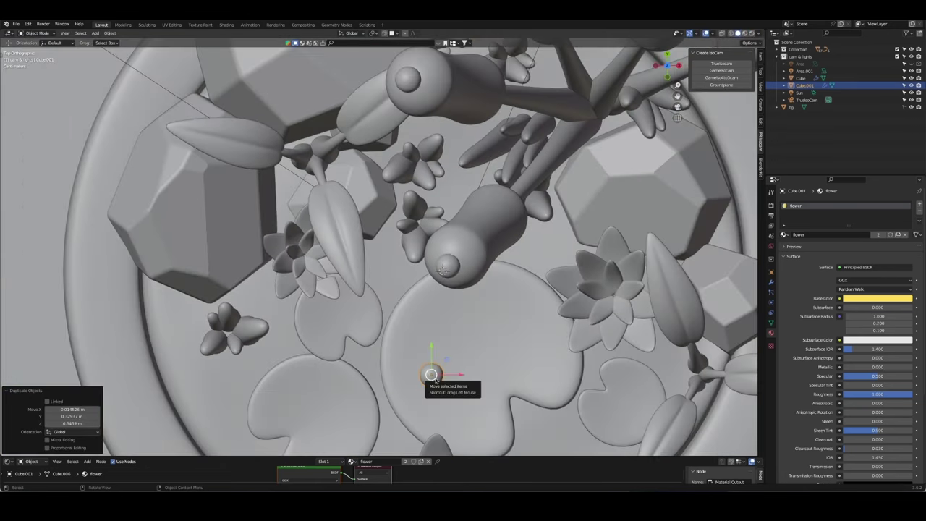
{"action": "left_click_drag", "start_coordinate": [434, 379], "coordinate": [319, 259]}
{"action": "mouse_move", "coordinate": [318, 258]}
{"action": "middle_mouse_down"}
{"action": "mouse_move", "coordinate": [463, 412]}
{"action": "mouse_move", "coordinate": [341, 269]}
{"action": "middle_mouse_up"}
{"action": "key", "text": "g"}
{"action": "key", "text": "z"}
{"action": "left_click", "coordinate": [437, 375]}
Step: Scale the new flower centre to about 0.6 and adjust its height
{"action": "scroll", "coordinate": [437, 375], "scroll_direction": "up", "scroll_amount": 4}
{"action": "key", "text": "s"}
{"action": "left_click", "coordinate": [331, 283]}
{"action": "key", "text": "g"}
{"action": "key", "text": "z"}
{"action": "left_click", "coordinate": [376, 304]}
{"action": "scroll", "coordinate": [394, 318], "scroll_direction": "down", "scroll_amount": 3}
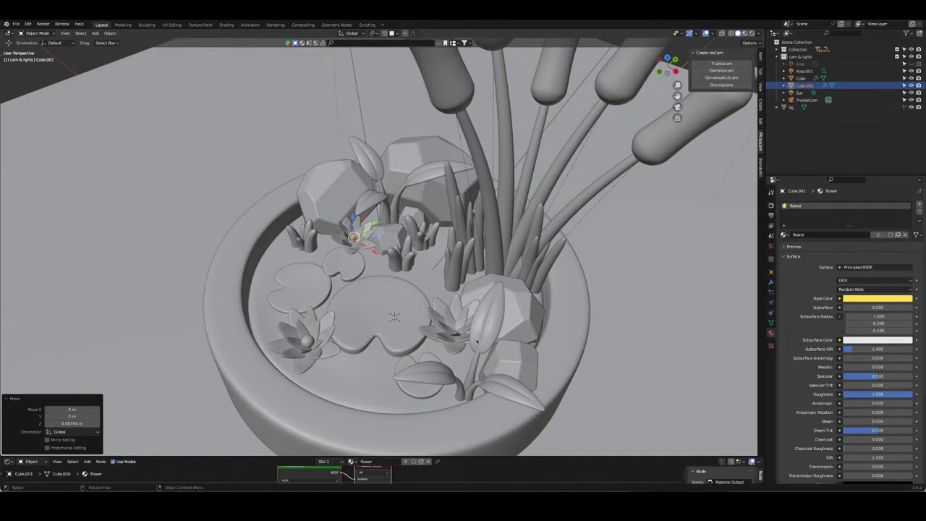
Step: Duplicate another flower centre and lower it into the right lotus
{"action": "left_click", "coordinate": [477, 342]}
{"action": "key", "text": "shift+d"}
{"action": "key", "text": "KP_7"}
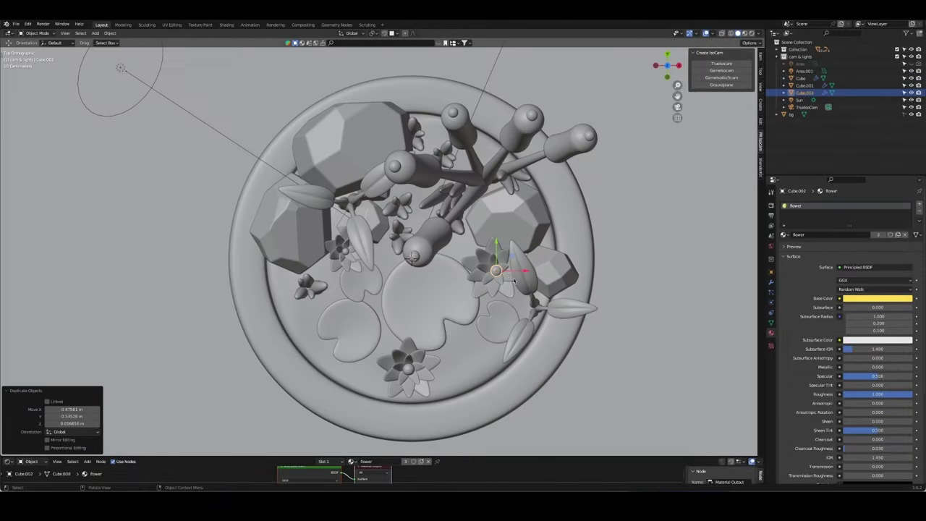
{"action": "key", "text": "g"}
{"action": "left_click", "coordinate": [411, 257]}
{"action": "middle_click_drag", "start_coordinate": [411, 257], "coordinate": [410, 390]}
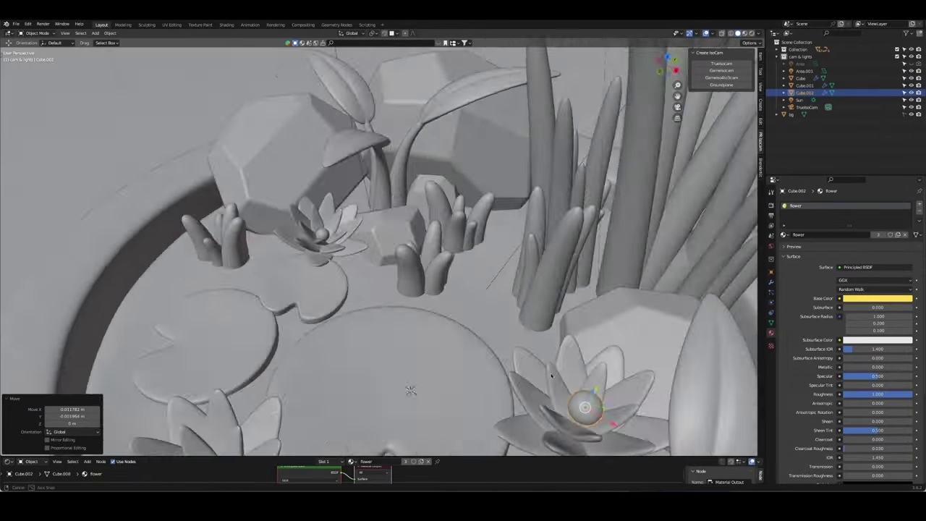
{"action": "scroll", "coordinate": [551, 375], "scroll_direction": "down", "scroll_amount": 4}
{"action": "key", "text": "g"}
{"action": "key", "text": "z"}
{"action": "key", "text": "Return"}
{"action": "middle_click_drag", "start_coordinate": [551, 347], "coordinate": [568, 310]}
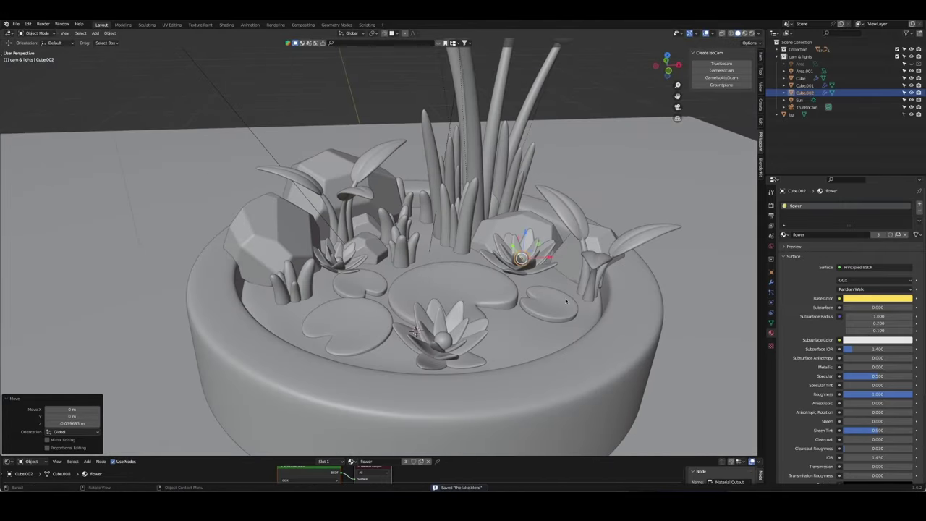
Step: Cancel an accidental scale and switch the viewport to rendered shading
{"action": "key", "text": "shift+s"}
{"action": "key", "text": "s"}
{"action": "right_click", "coordinate": [573, 308]}
{"action": "key", "text": "z"}
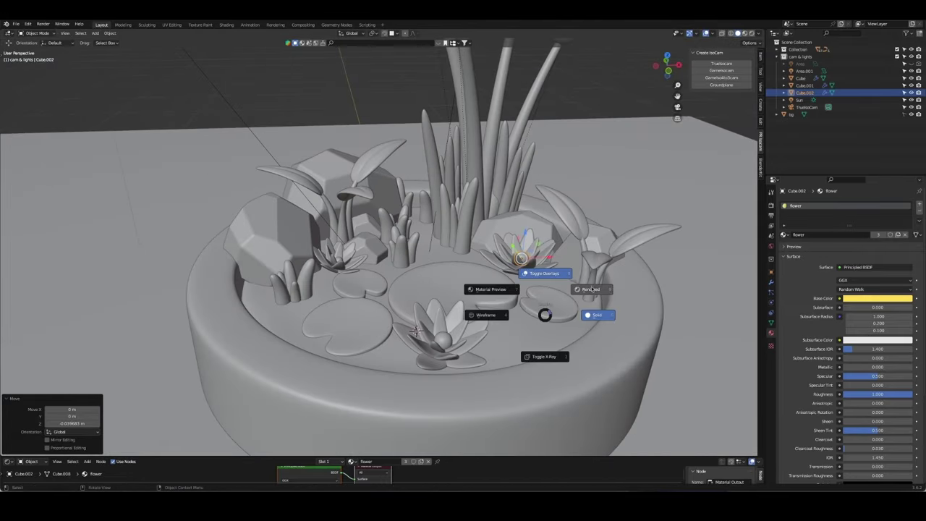
{"action": "left_click", "coordinate": [585, 287]}
Step: Slide the left lily pad across the water surface and view through the camera
{"action": "left_click", "coordinate": [347, 333]}
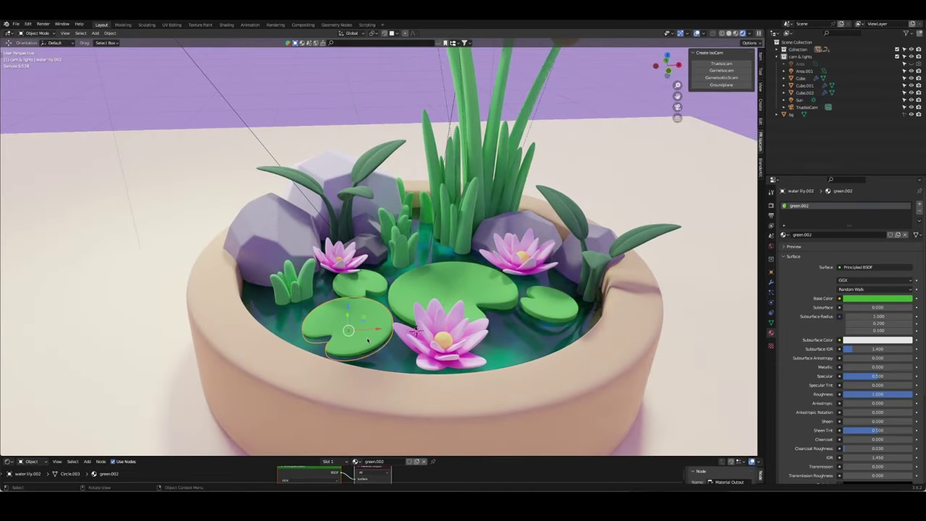
{"action": "key", "text": "g"}
{"action": "key", "text": "shift+z"}
{"action": "left_click", "coordinate": [415, 330]}
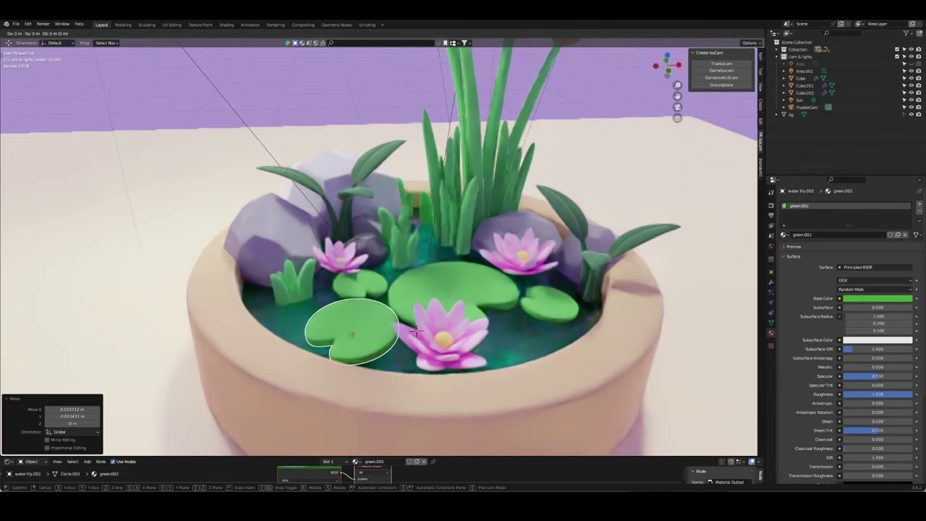
{"action": "key", "text": "KP_0"}
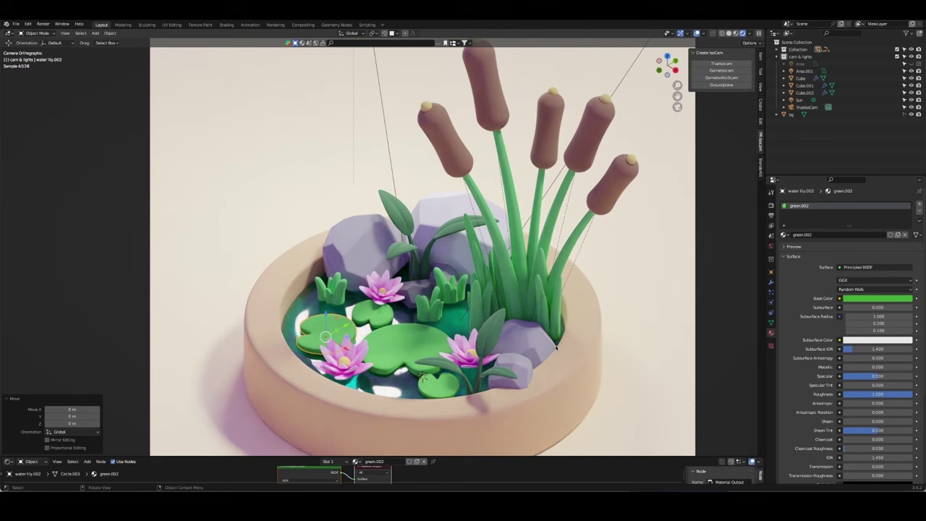
Step: Set the Area.001 light's colour to pale yellow
{"action": "left_click", "coordinate": [426, 170]}
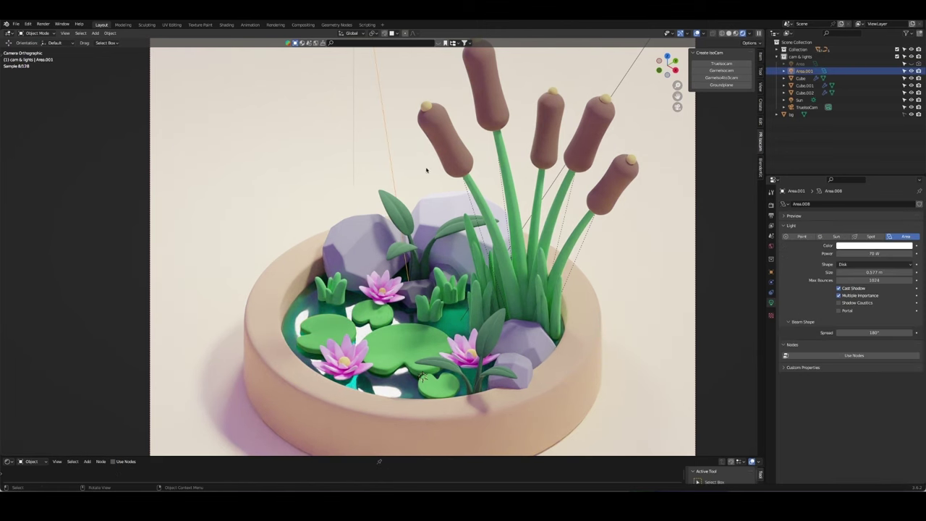
{"action": "left_click", "coordinate": [872, 247]}
{"action": "left_click", "coordinate": [872, 215]}
Step: Check a cattail head's base colour, then return to the camera view
{"action": "left_click", "coordinate": [449, 141]}
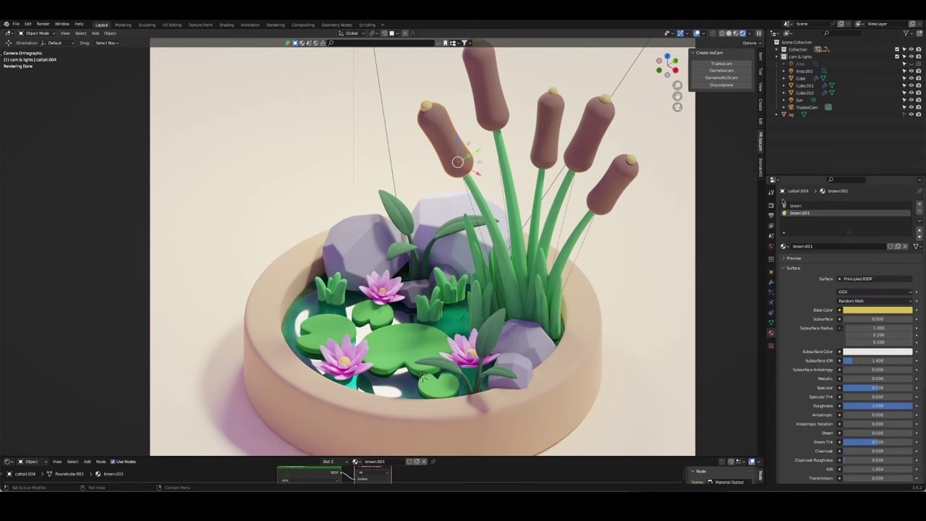
{"action": "left_click", "coordinate": [877, 309]}
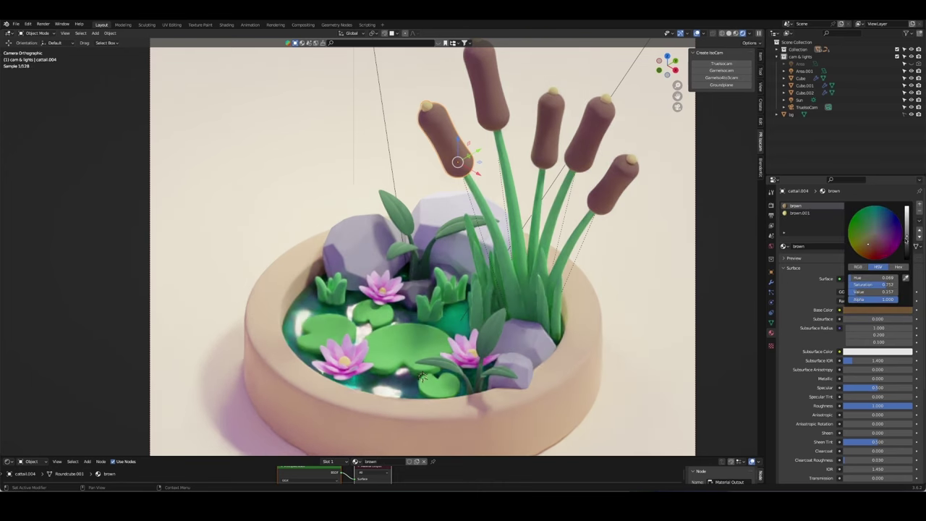
{"action": "middle_click_drag", "start_coordinate": [416, 261], "coordinate": [480, 232]}
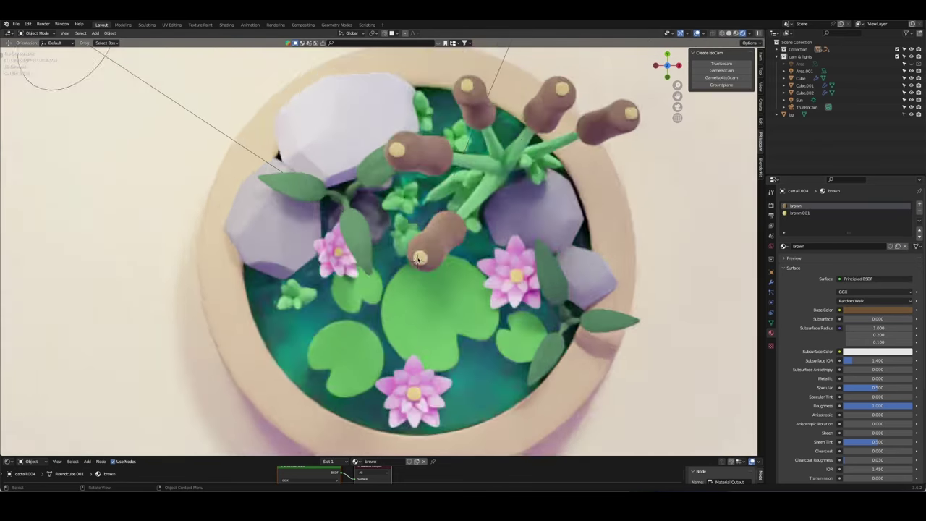
{"action": "key", "text": "KP_0"}
Step: Add a point light and position it beside the cattails
{"action": "key", "text": "shift+a"}
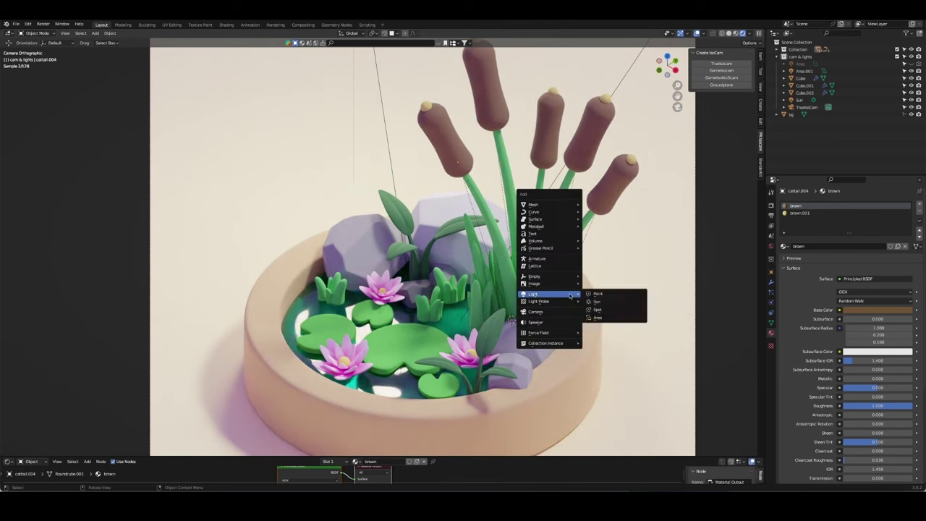
{"action": "left_click", "coordinate": [593, 294]}
{"action": "key", "text": "g"}
{"action": "key", "text": "z"}
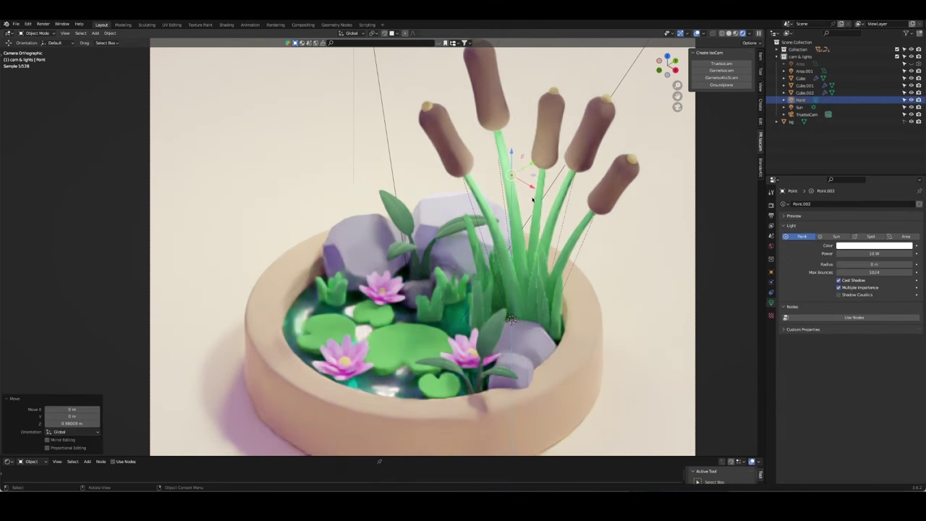
{"action": "middle_click_drag", "start_coordinate": [499, 239], "coordinate": [499, 204]}
{"action": "key", "text": "g"}
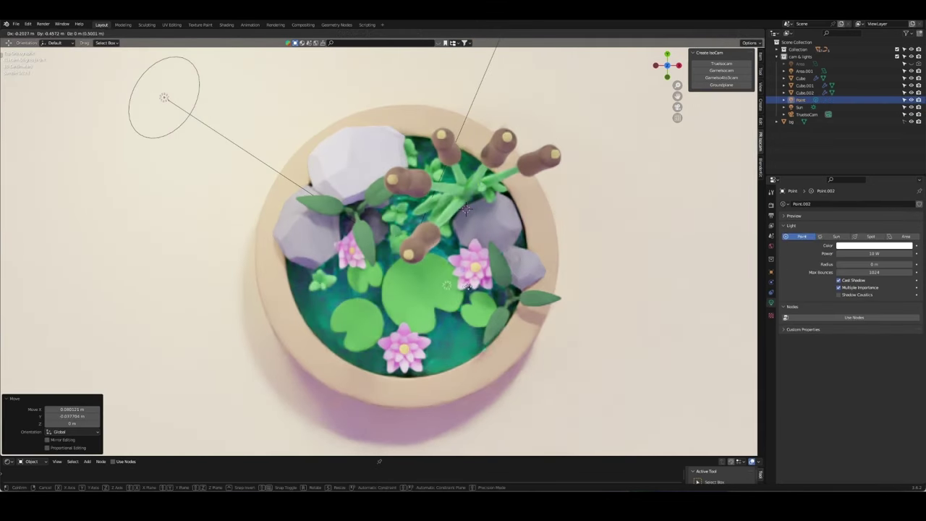
{"action": "left_click", "coordinate": [468, 288]}
{"action": "key", "text": "KP_0"}
{"action": "key", "text": "g"}
{"action": "key", "text": "x"}
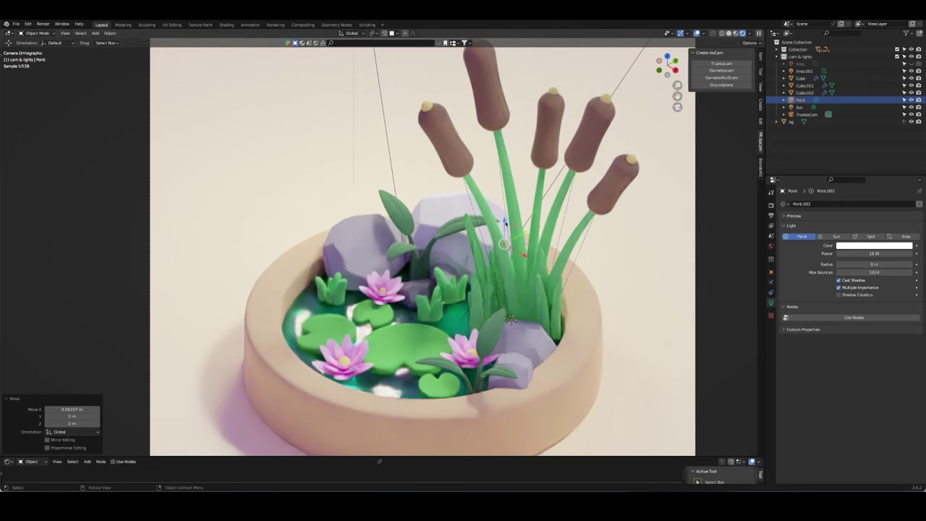
{"action": "key", "text": "y"}
{"action": "left_click", "coordinate": [511, 150]}
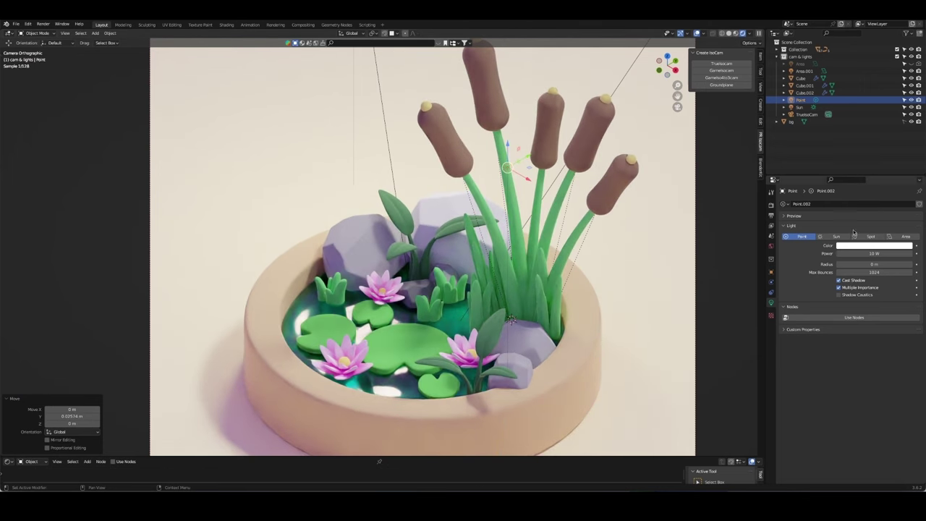
Step: Give the point light a pale yellow colour
{"action": "left_click", "coordinate": [873, 245]}
{"action": "left_click", "coordinate": [869, 183]}
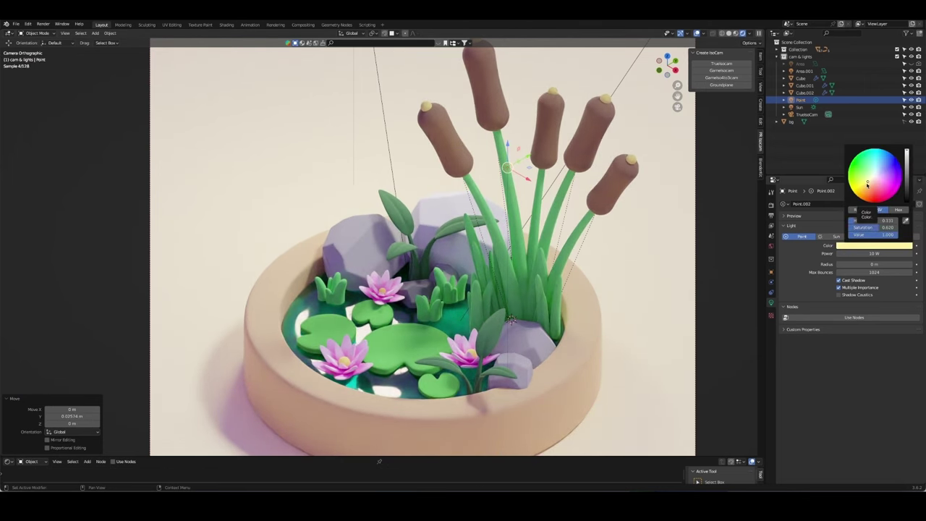
{"action": "left_click", "coordinate": [567, 194]}
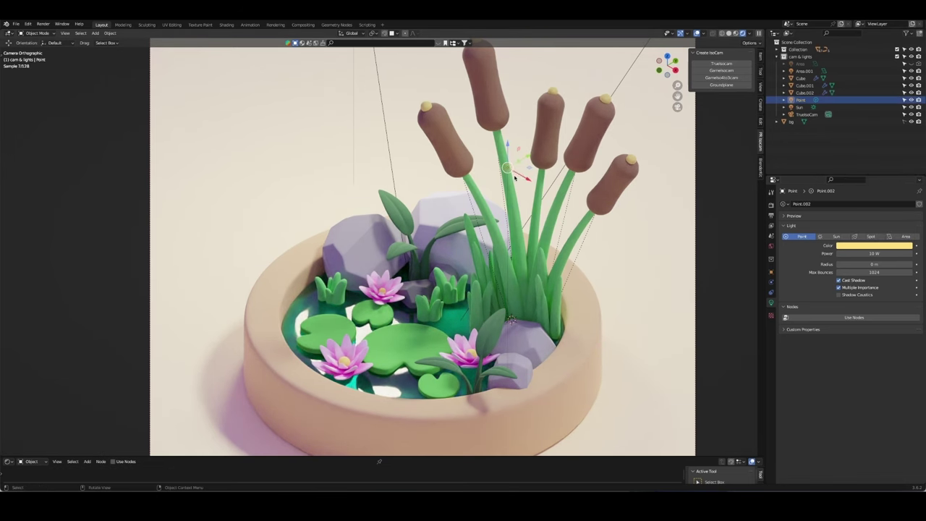
Step: Reposition the point light from above so it sits beside the cattail heads
{"action": "key", "text": "KP_7"}
{"action": "key", "text": "g"}
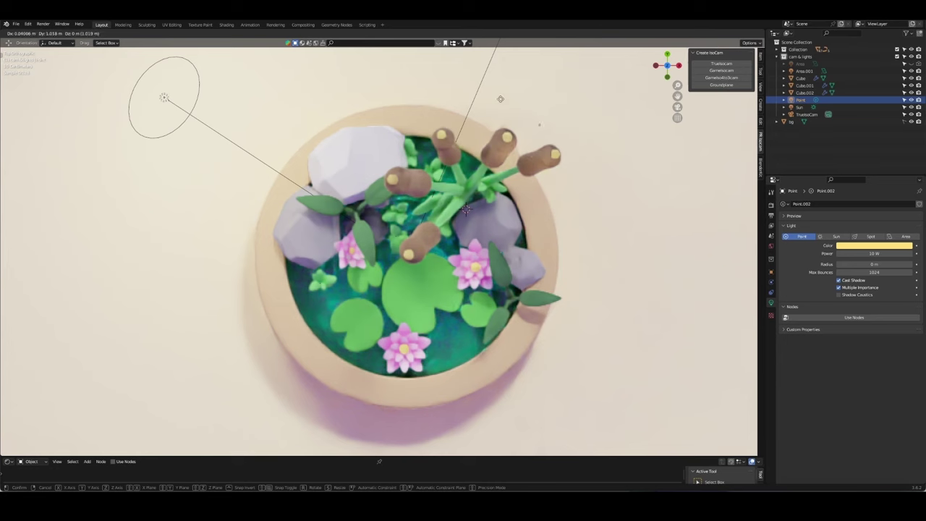
{"action": "left_click", "coordinate": [459, 157]}
{"action": "key", "text": "KP_0"}
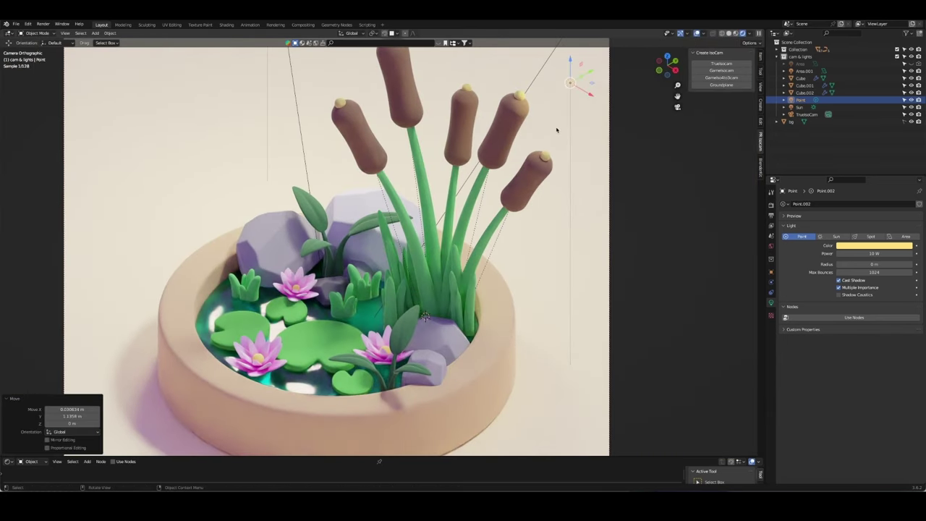
{"action": "key", "text": "g"}
{"action": "left_click", "coordinate": [579, 196]}
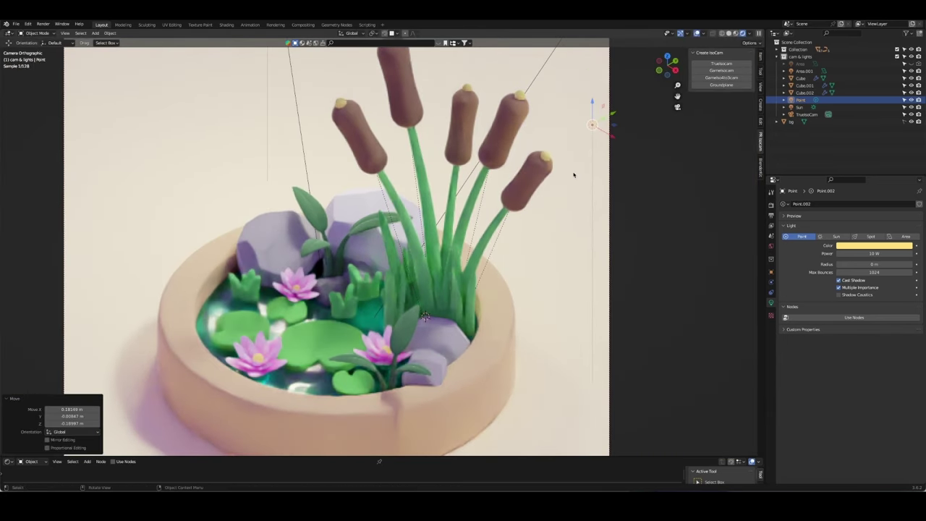
Step: Duplicate the point light as Point.001 and start repositioning it along Y
{"action": "key", "text": "shift+d"}
{"action": "left_click", "coordinate": [484, 193]}
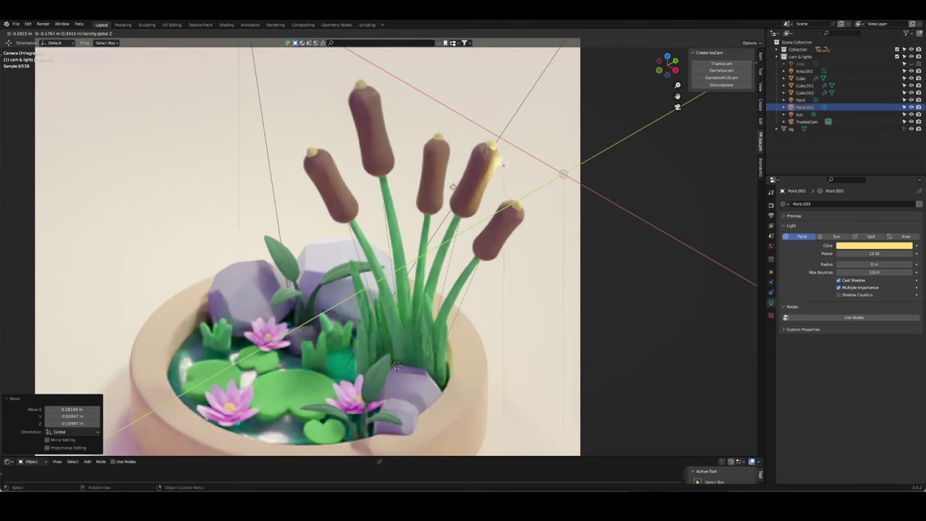
{"action": "key", "text": "ctrl+z"}
{"action": "key", "text": "KP_7"}
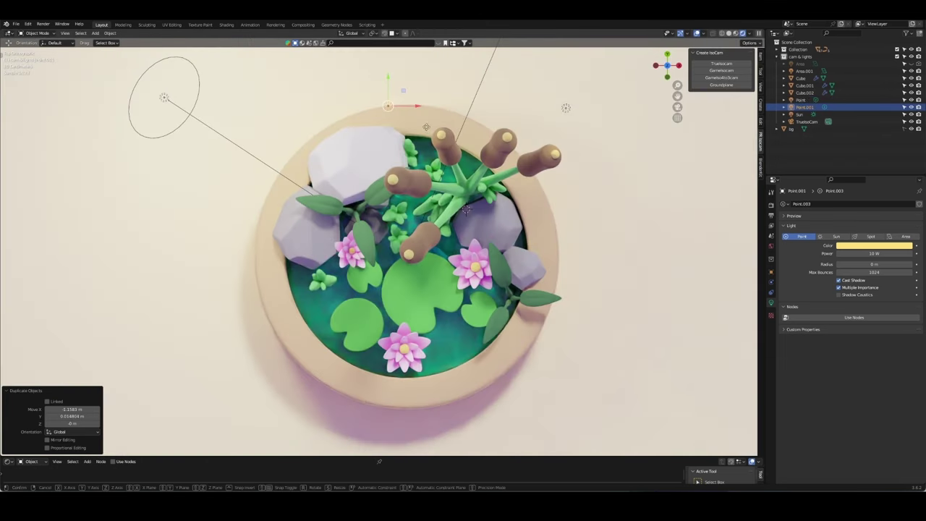
{"action": "key", "text": "ctrl+shift+z"}
{"action": "key", "text": "KP_0"}
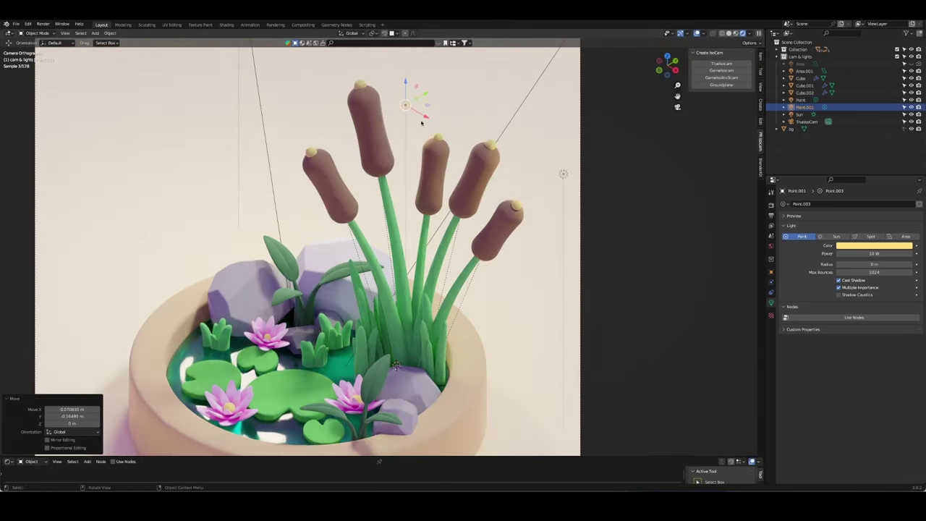
{"action": "key", "text": "g"}
{"action": "key", "text": "y"}
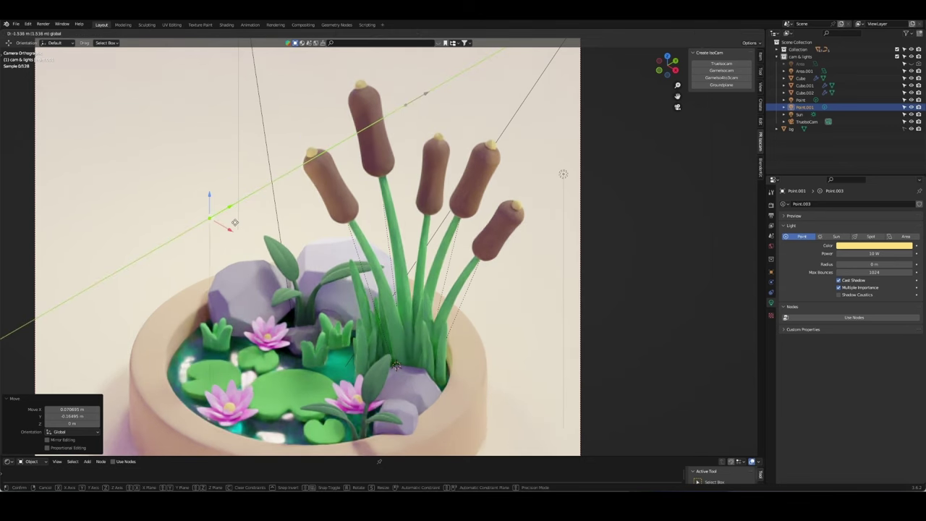
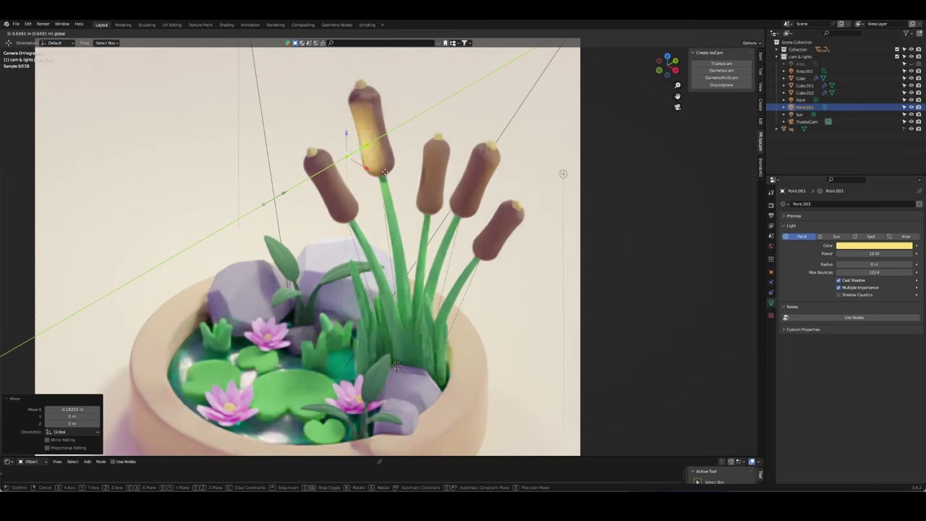
Step: Move the left point light up and to the right and set its power to 25 W
{"action": "left_click", "coordinate": [363, 149]}
{"action": "left_click_drag", "start_coordinate": [363, 148], "coordinate": [425, 120]}
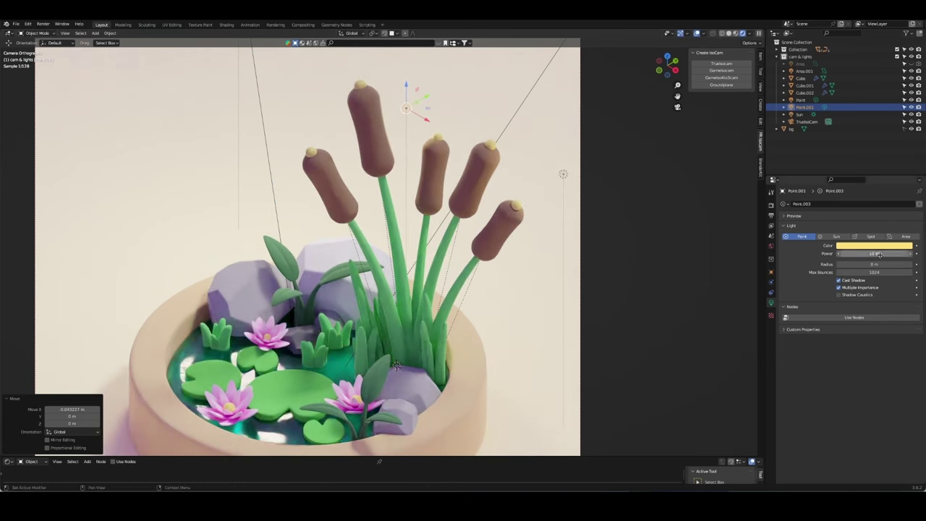
{"action": "left_click_drag", "start_coordinate": [873, 253], "coordinate": [890, 253]}
{"action": "middle_click_drag", "start_coordinate": [405, 145], "coordinate": [403, 118]}
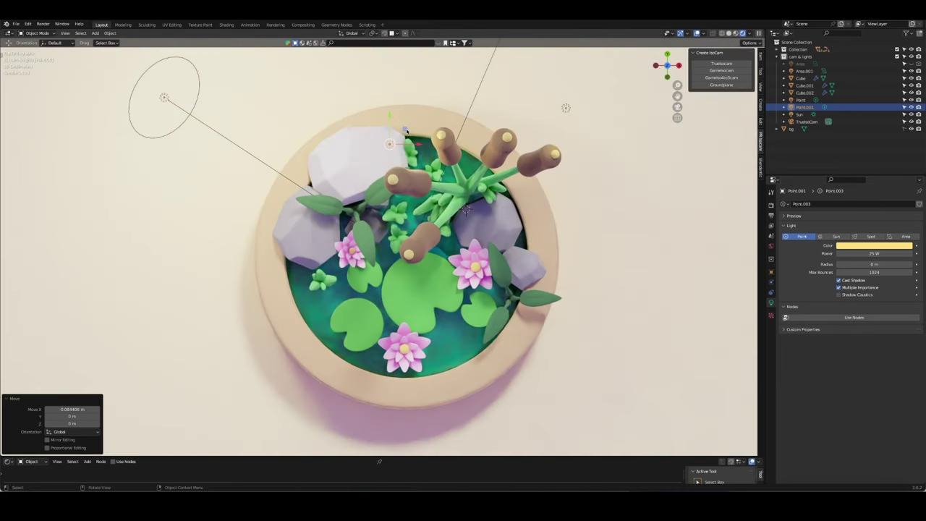
{"action": "left_click_drag", "start_coordinate": [403, 118], "coordinate": [500, 88]}
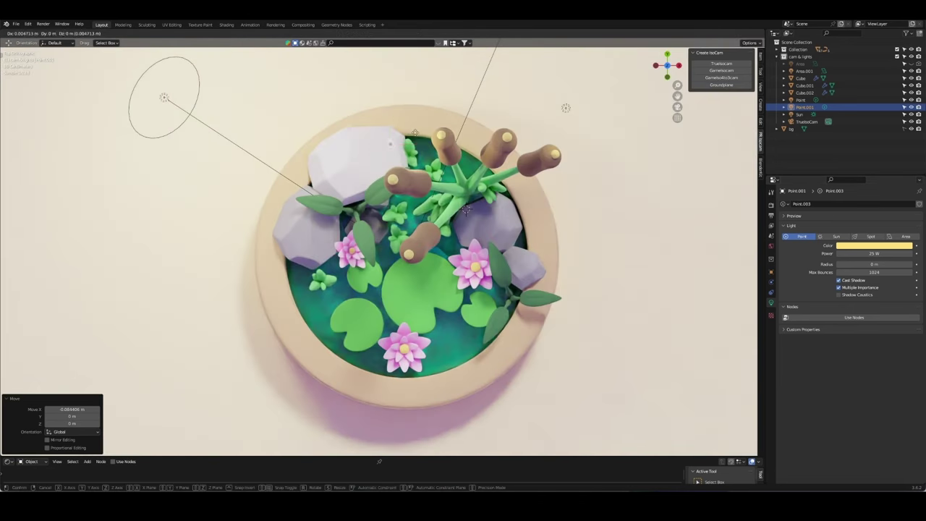
{"action": "key", "text": "KP_0"}
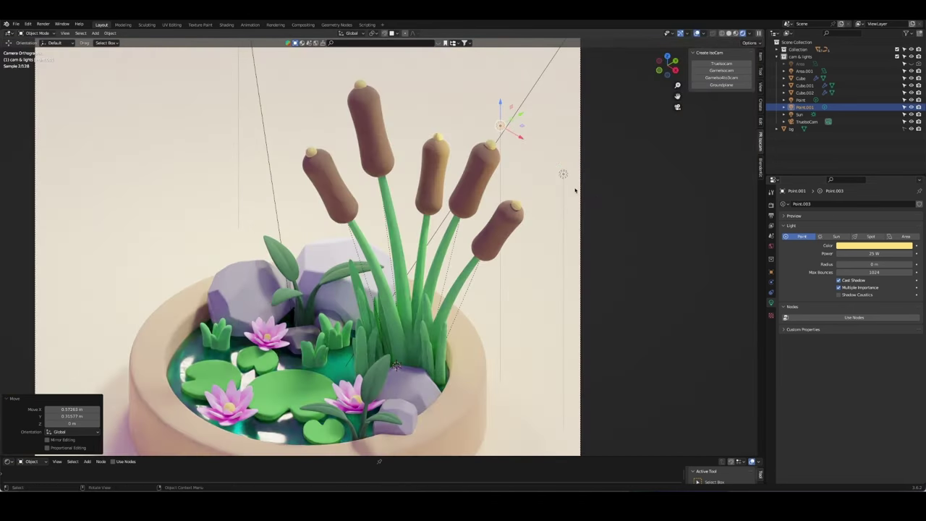
Step: Shift the spare point light Point.002 at fixed height, then delete it
{"action": "left_click", "coordinate": [563, 174]}
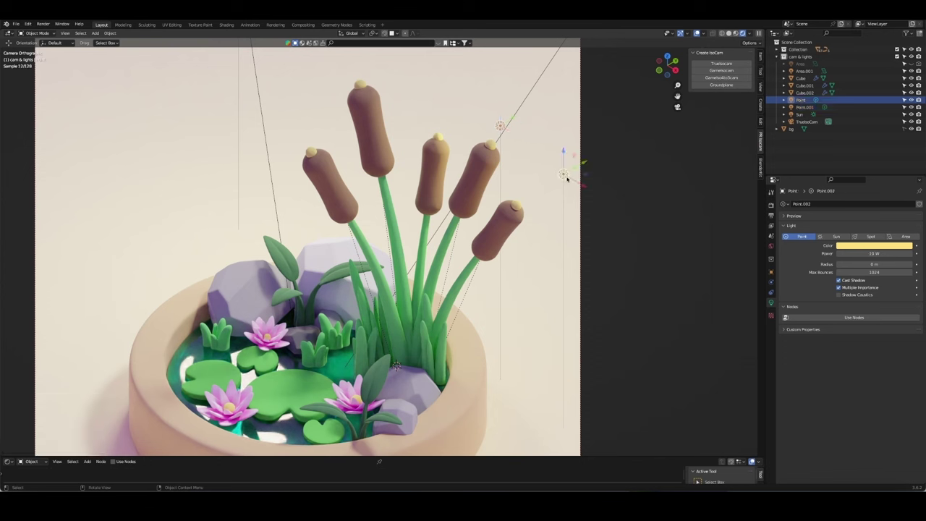
{"action": "key", "text": "g"}
{"action": "key", "text": "shift+z"}
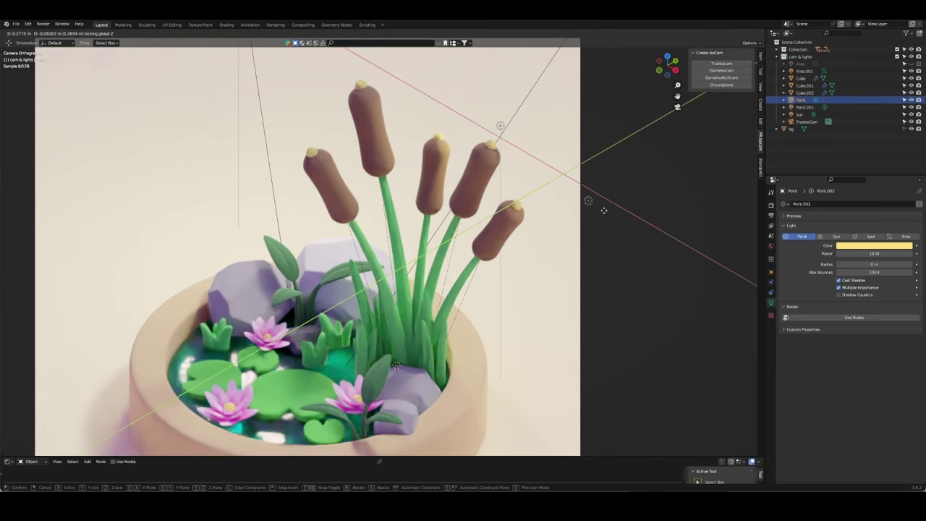
{"action": "left_click", "coordinate": [604, 209]}
{"action": "key", "text": "x"}
{"action": "left_click", "coordinate": [583, 210]}
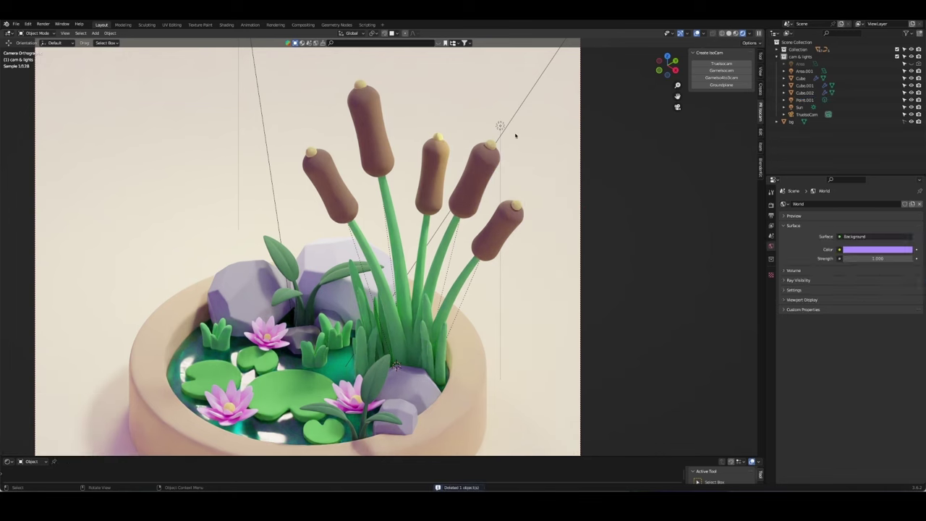
Step: Warm the sun lamp's colour to a cream tone
{"action": "scroll", "coordinate": [510, 181], "scroll_direction": "down", "scroll_amount": 2}
{"action": "scroll", "coordinate": [508, 206], "scroll_direction": "down", "scroll_amount": 2}
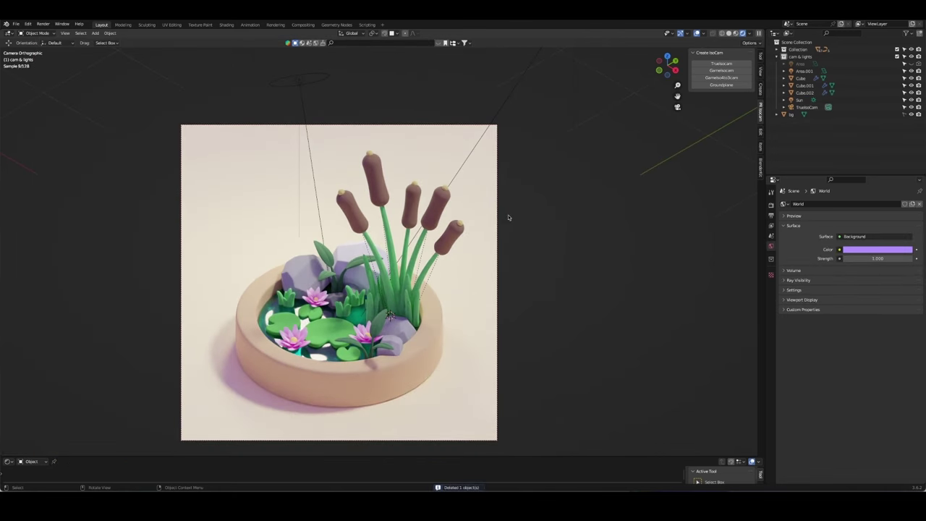
{"action": "left_click", "coordinate": [516, 92]}
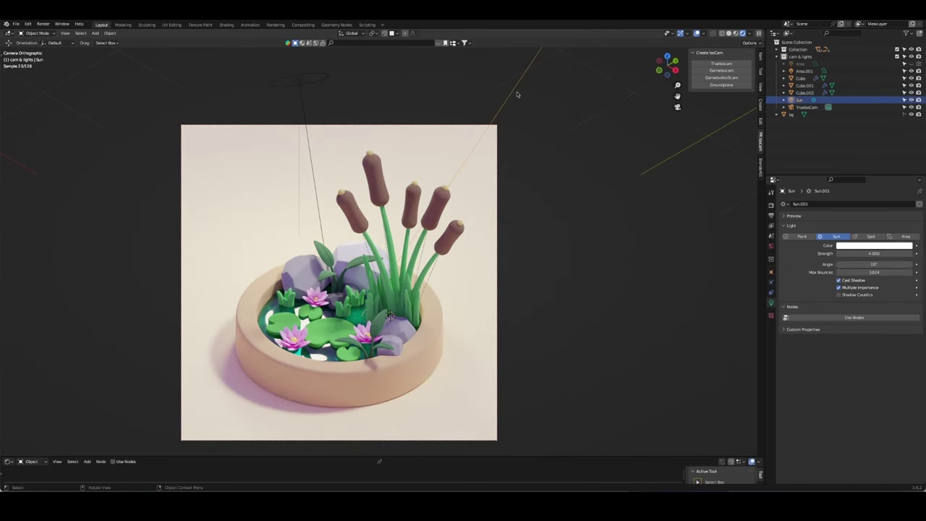
{"action": "left_click", "coordinate": [884, 251]}
{"action": "left_click", "coordinate": [874, 182]}
{"action": "left_click", "coordinate": [610, 132]}
Step: Raise the render exposure to 0.267 and set the Look to Medium High Contrast
{"action": "scroll", "coordinate": [560, 272], "scroll_direction": "down", "scroll_amount": 1}
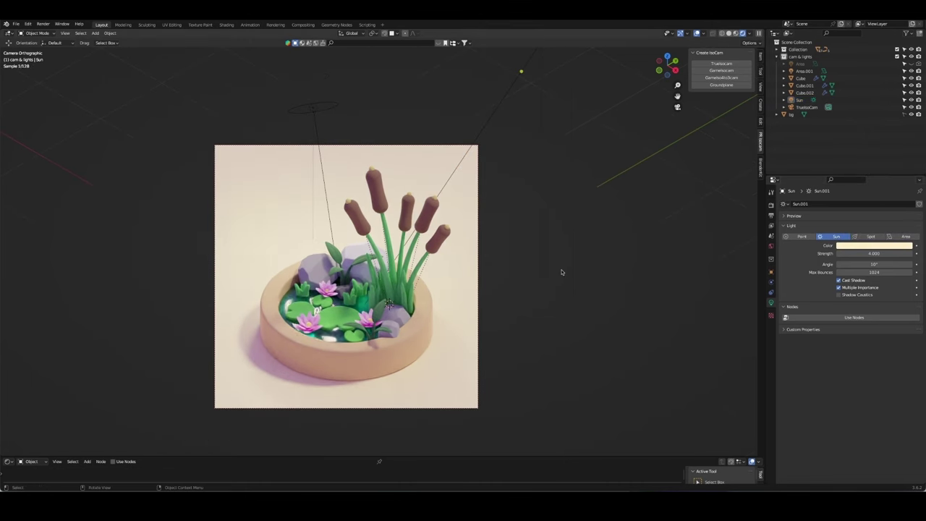
{"action": "left_click", "coordinate": [771, 216]}
{"action": "scroll", "coordinate": [840, 397], "scroll_direction": "up", "scroll_amount": 1, "text": "ctrl"}
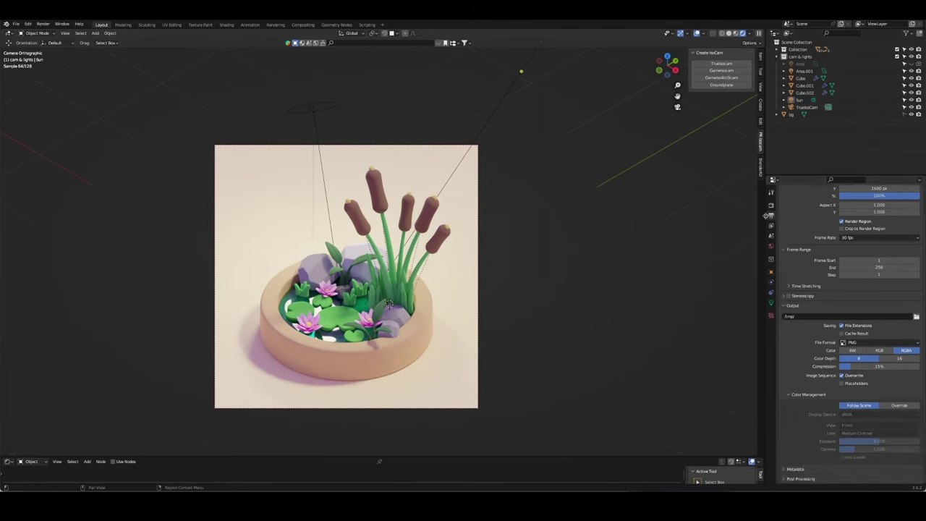
{"action": "left_click_drag", "start_coordinate": [878, 452], "coordinate": [890, 452]}
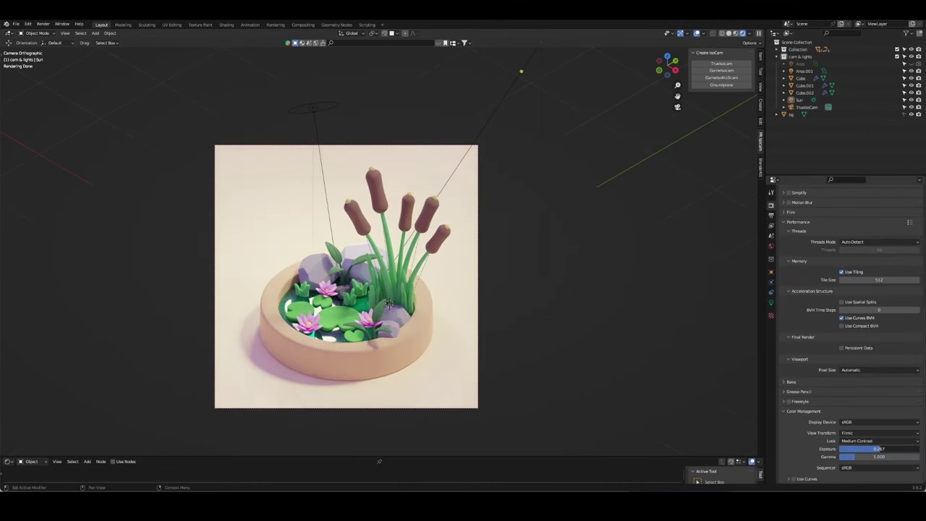
{"action": "left_click", "coordinate": [862, 439]}
{"action": "left_click", "coordinate": [868, 411]}
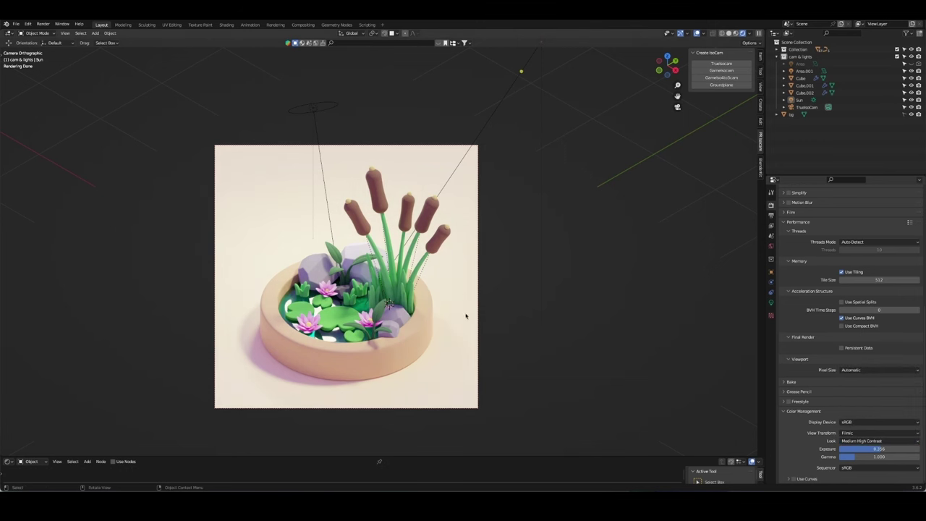
Step: Duplicate the background plane in place and give the copy its own bg.001 material
{"action": "left_click", "coordinate": [823, 115]}
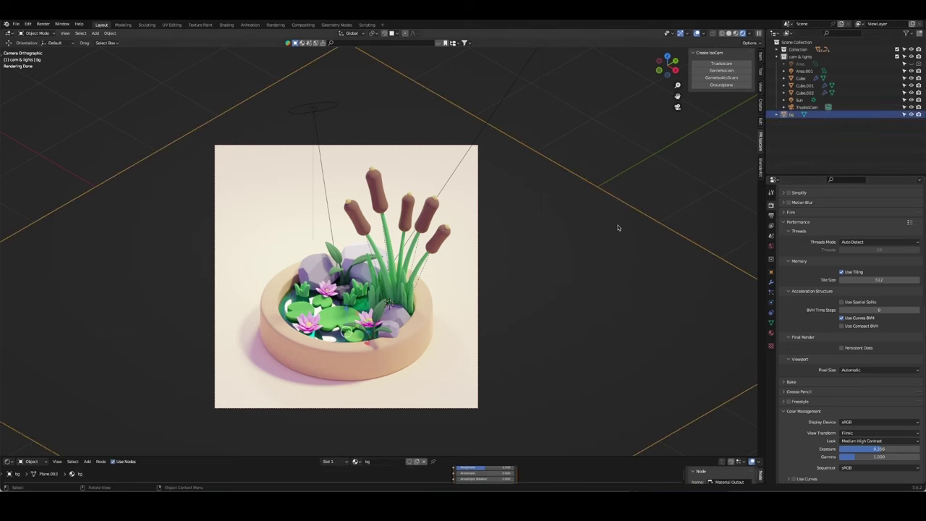
{"action": "key", "text": "shift+d"}
{"action": "key", "text": "Escape"}
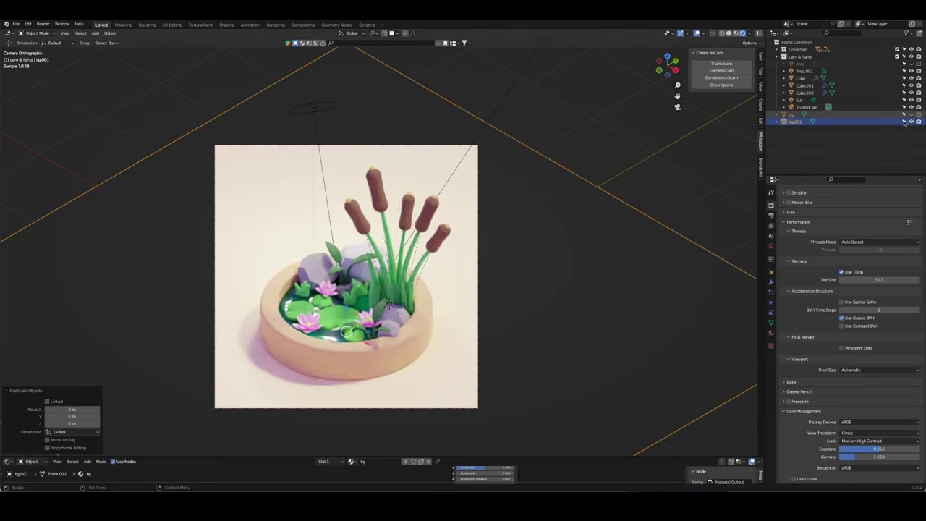
{"action": "left_click", "coordinate": [771, 332]}
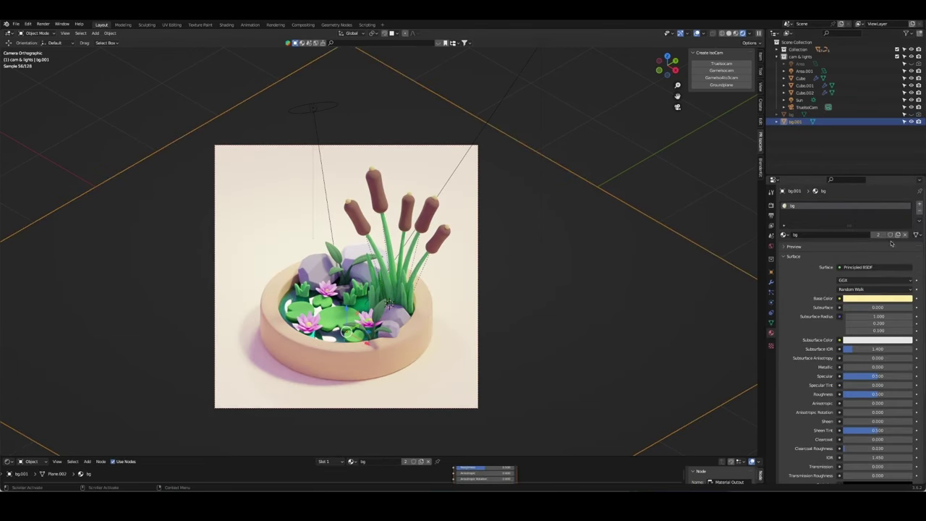
{"action": "left_click", "coordinate": [898, 235]}
Step: Set the bg.001 base colour to a muted sage green
{"action": "left_click", "coordinate": [875, 298]}
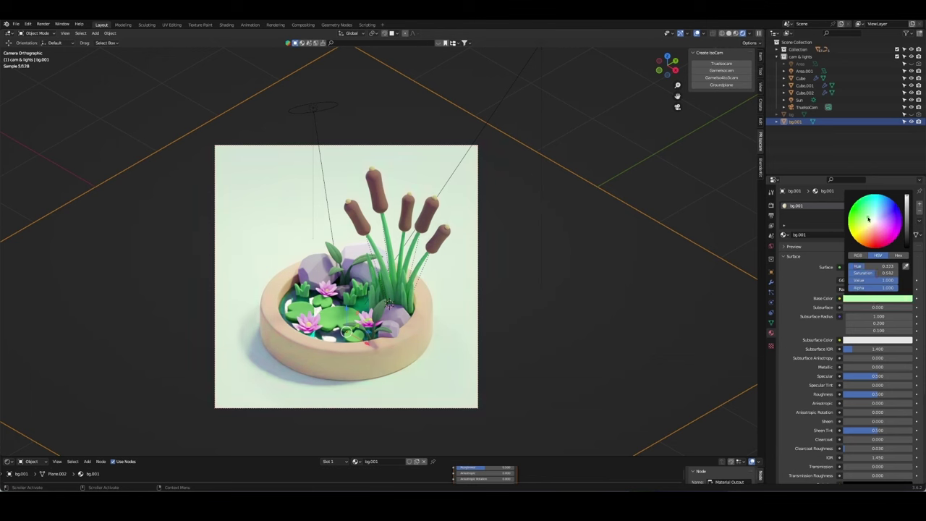
{"action": "left_click_drag", "start_coordinate": [906, 197], "coordinate": [906, 213]}
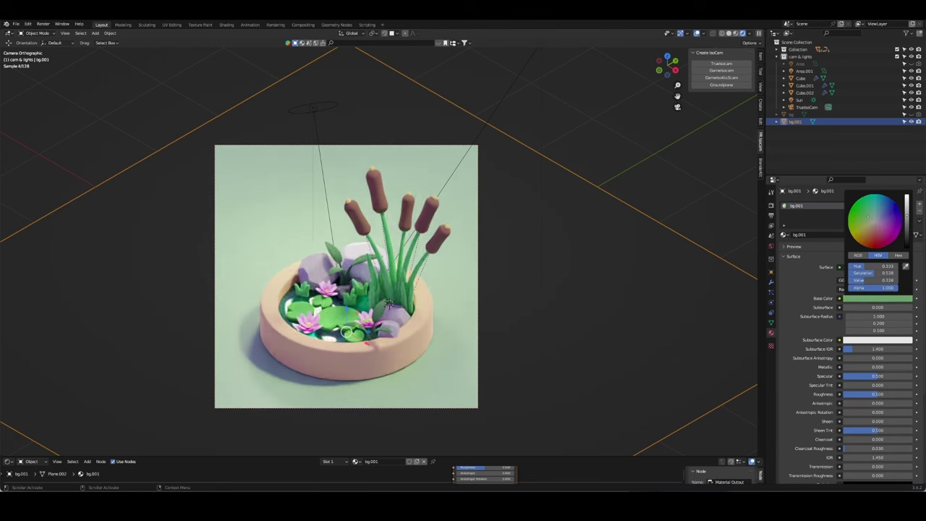
{"action": "left_click", "coordinate": [875, 298]}
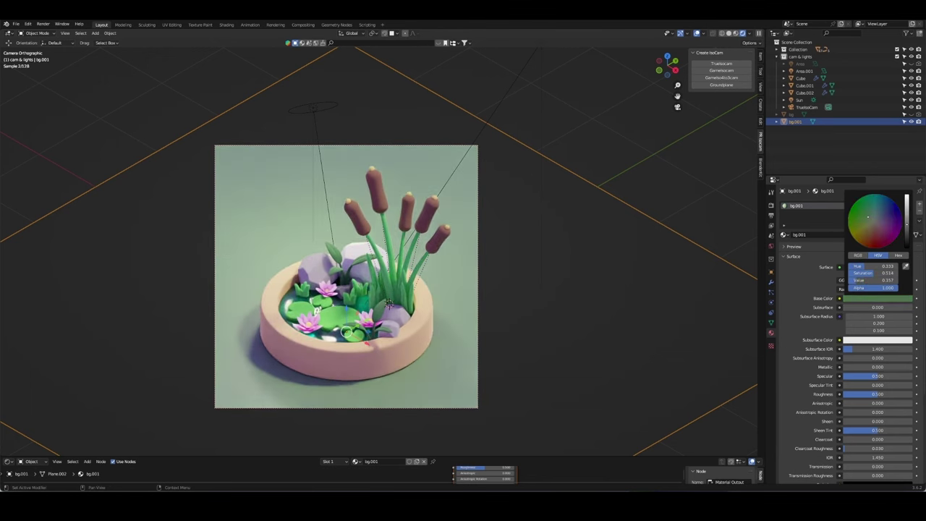
{"action": "left_click_drag", "start_coordinate": [906, 213], "coordinate": [906, 196]}
{"action": "left_click", "coordinate": [530, 92]}
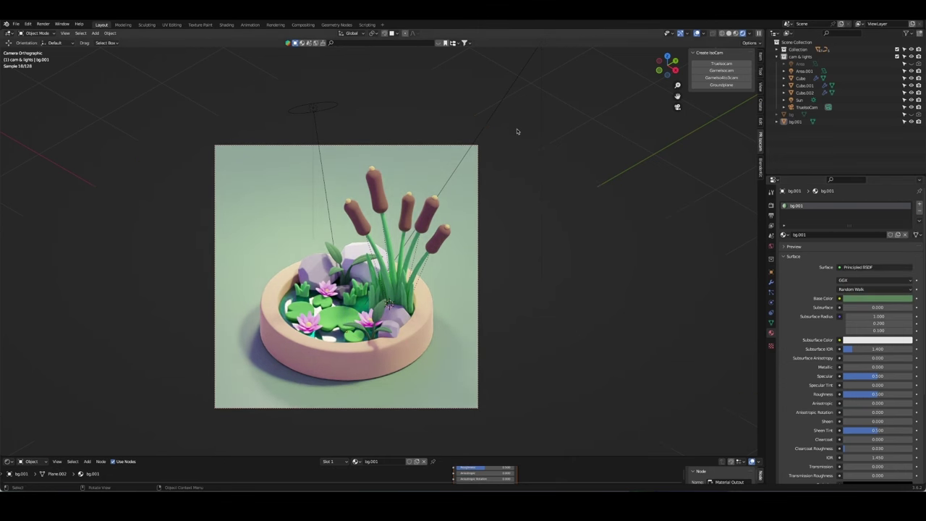
{"action": "right_click", "coordinate": [477, 151]}
{"action": "key", "text": "Escape"}
Step: Make 'cam & lights' the active collection and remove a stray added area light
{"action": "left_click", "coordinate": [800, 56]}
{"action": "key", "text": "shift+a"}
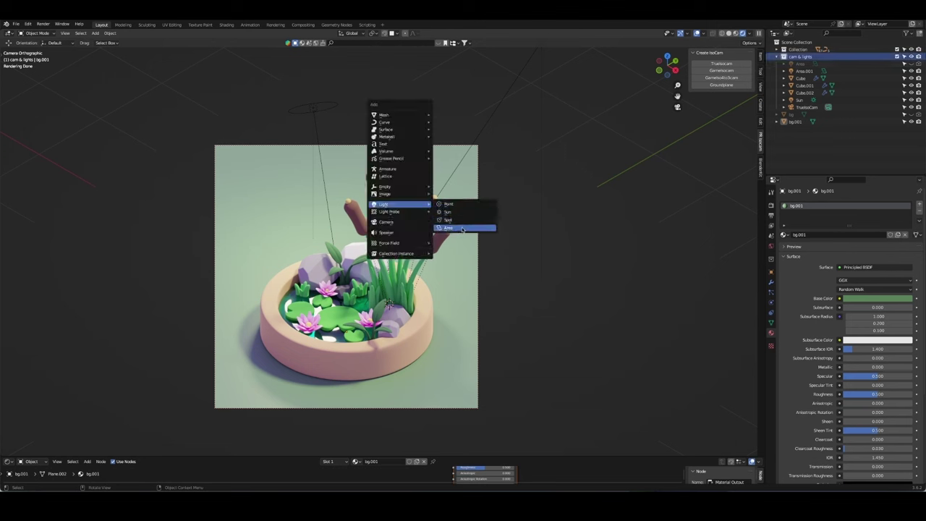
{"action": "left_click", "coordinate": [462, 229]}
{"action": "key", "text": "Delete"}
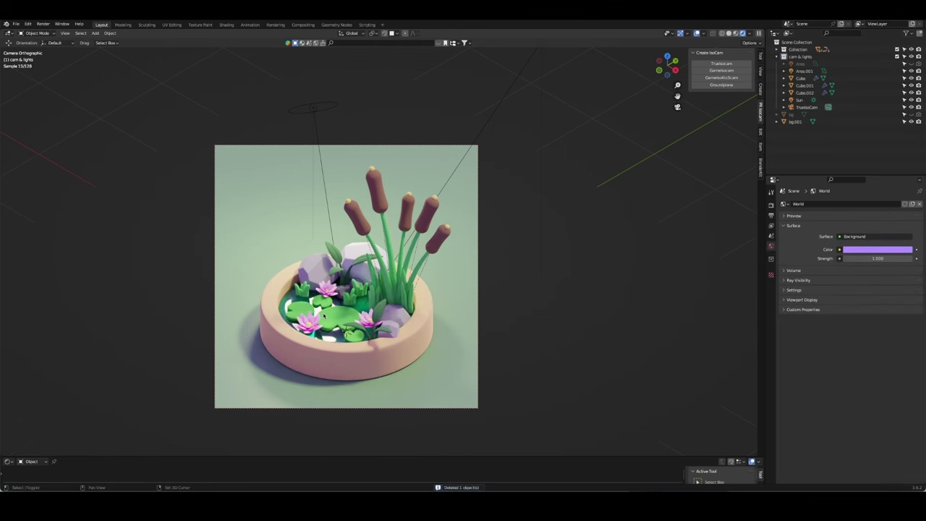
{"action": "key", "text": "shift+z"}
{"action": "key", "text": "shift+z"}
Step: Add a new area light and raise it vertically about 2.5 m above the pot
{"action": "key", "text": "shift+a"}
{"action": "left_click", "coordinate": [426, 318]}
{"action": "key", "text": "g"}
{"action": "key", "text": "z"}
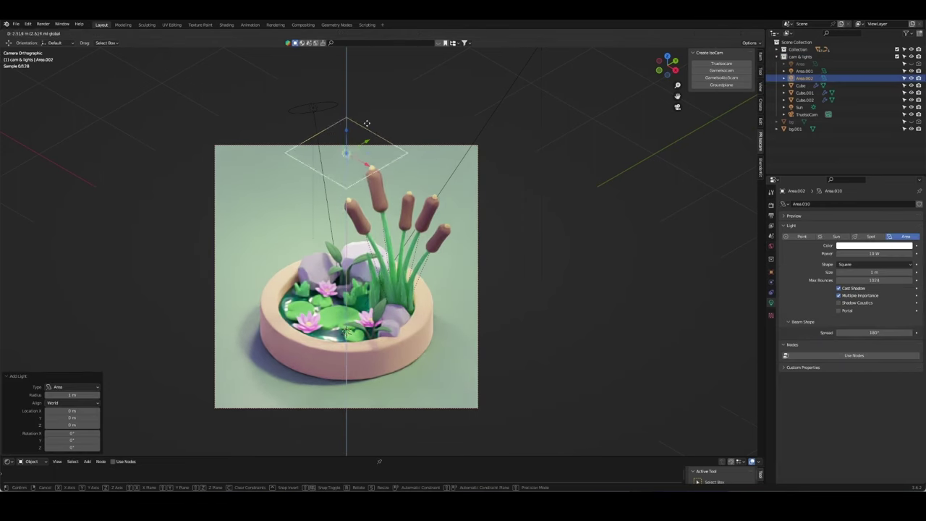
{"action": "left_click", "coordinate": [366, 124]}
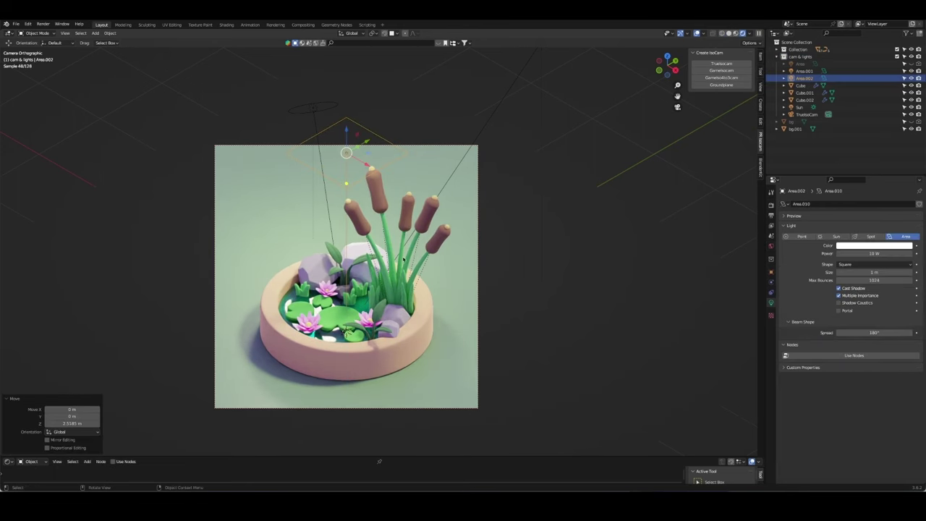
{"action": "key", "text": "g"}
{"action": "key", "text": "z"}
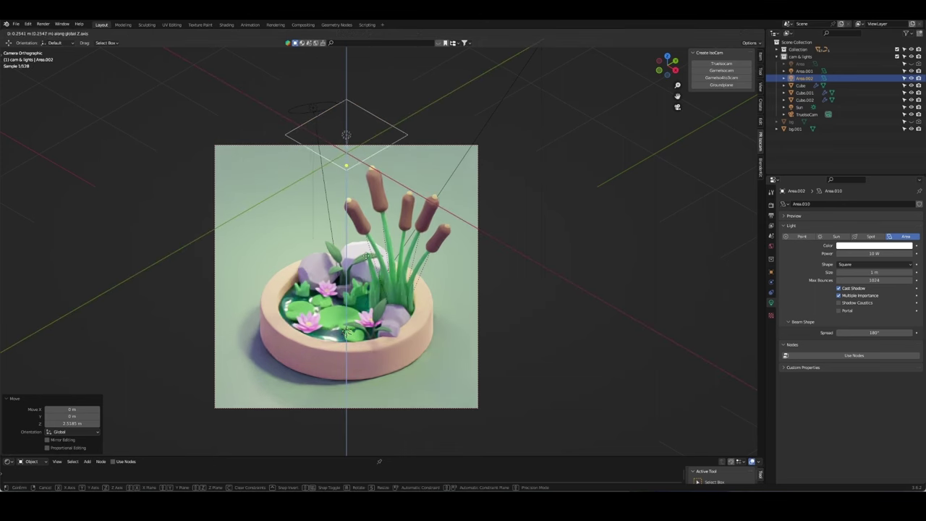
{"action": "left_click", "coordinate": [366, 156]}
{"action": "mouse_move", "coordinate": [367, 156]}
{"action": "middle_mouse_down"}
{"action": "mouse_move", "coordinate": [436, 166]}
{"action": "mouse_move", "coordinate": [388, 217]}
{"action": "middle_mouse_up"}
{"action": "scroll", "coordinate": [436, 166], "scroll_direction": "up", "scroll_amount": 3}
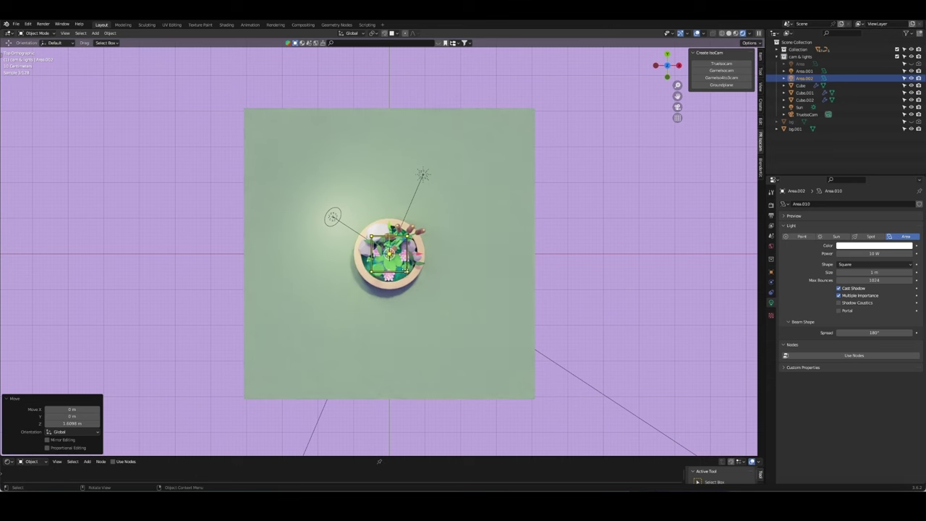
{"action": "middle_click_drag", "start_coordinate": [462, 217], "coordinate": [507, 181]}
Step: Make the area light a disk, lower it slightly, and set its power to 100 W
{"action": "left_click", "coordinate": [852, 266]}
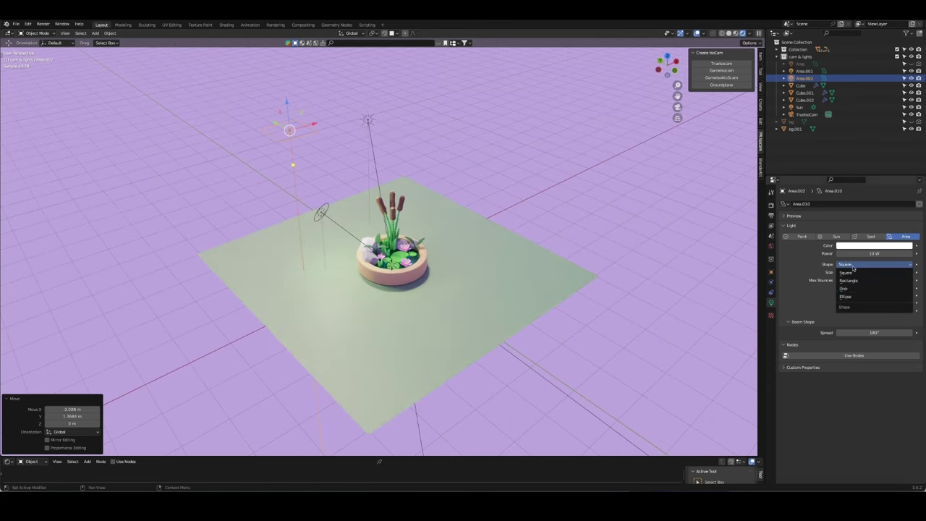
{"action": "left_click", "coordinate": [845, 289]}
{"action": "key", "text": "g"}
{"action": "key", "text": "z"}
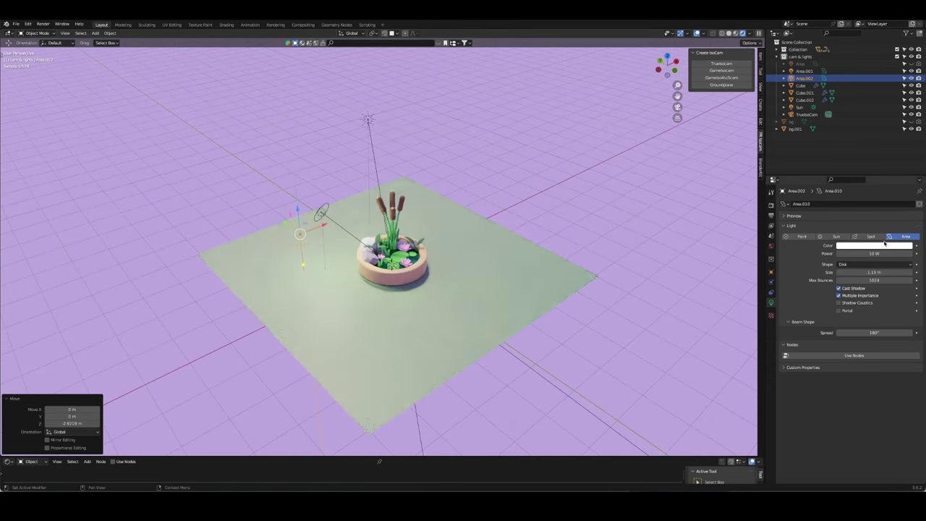
{"action": "left_click", "coordinate": [874, 245]}
{"action": "left_click", "coordinate": [861, 253]}
{"action": "type", "text": "100"}
{"action": "key", "text": "Return"}
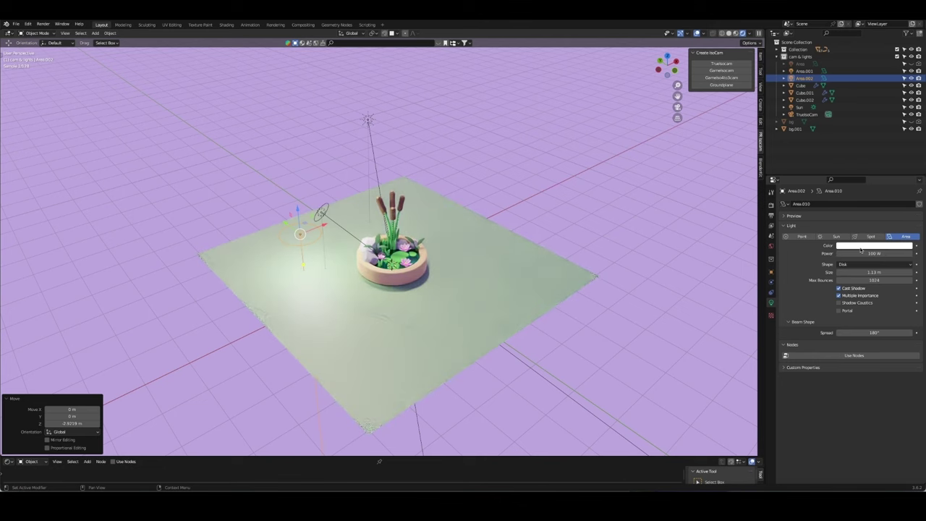
Step: Reposition the area light horizontally over the pot, keeping its height fixed
{"action": "key", "text": "KP_0"}
{"action": "left_click", "coordinate": [340, 144]}
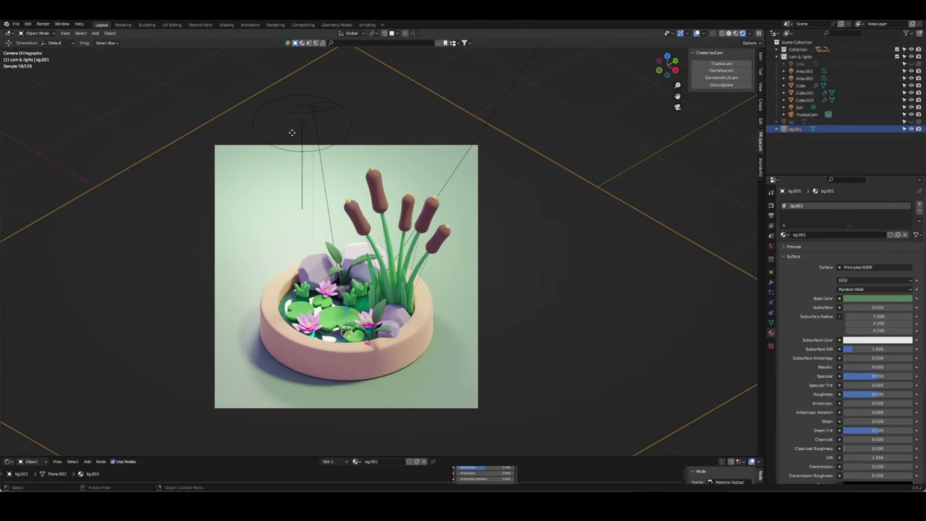
{"action": "left_click", "coordinate": [293, 132]}
{"action": "key", "text": "g"}
{"action": "key", "text": "shift+z"}
{"action": "left_click", "coordinate": [368, 168]}
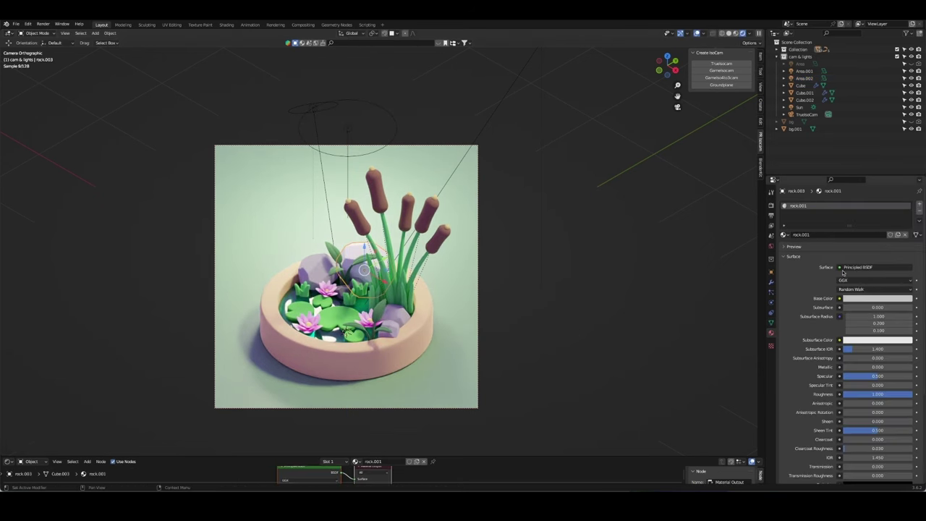
Step: Assign rock.002 to the rock and lower Area.002 straight down about half a metre
{"action": "left_click", "coordinate": [785, 235]}
{"action": "left_click", "coordinate": [809, 287]}
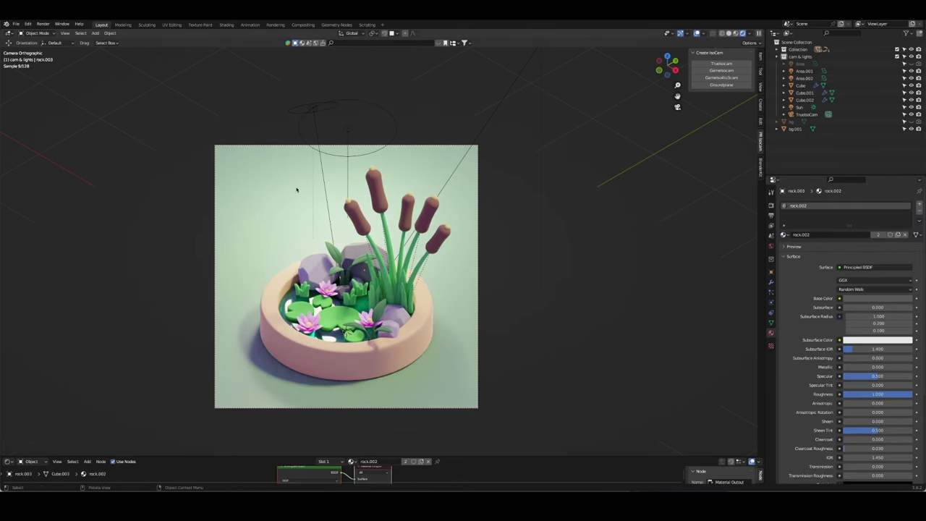
{"action": "left_click", "coordinate": [349, 130]}
{"action": "key", "text": "g"}
{"action": "key", "text": "z"}
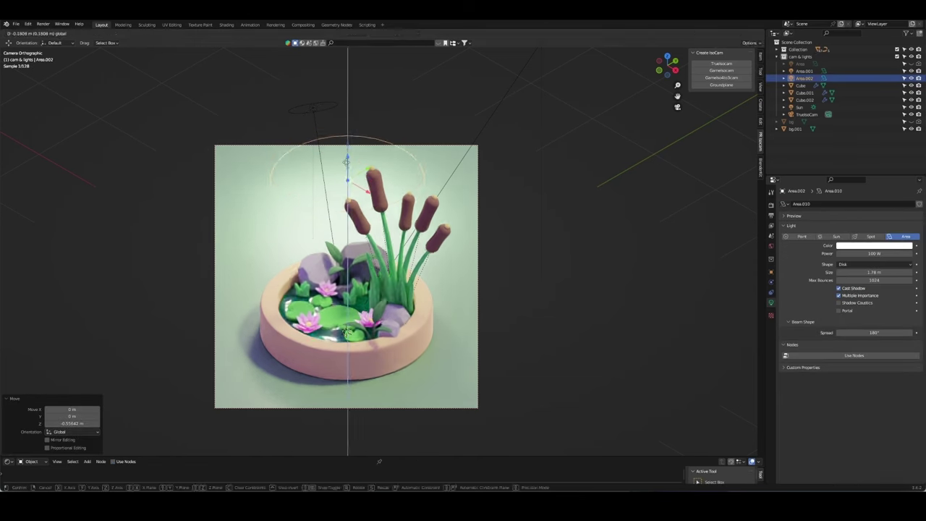
Step: Create a new 'lady bug' collection and exclude the pond collection
{"action": "right_click", "coordinate": [799, 56]}
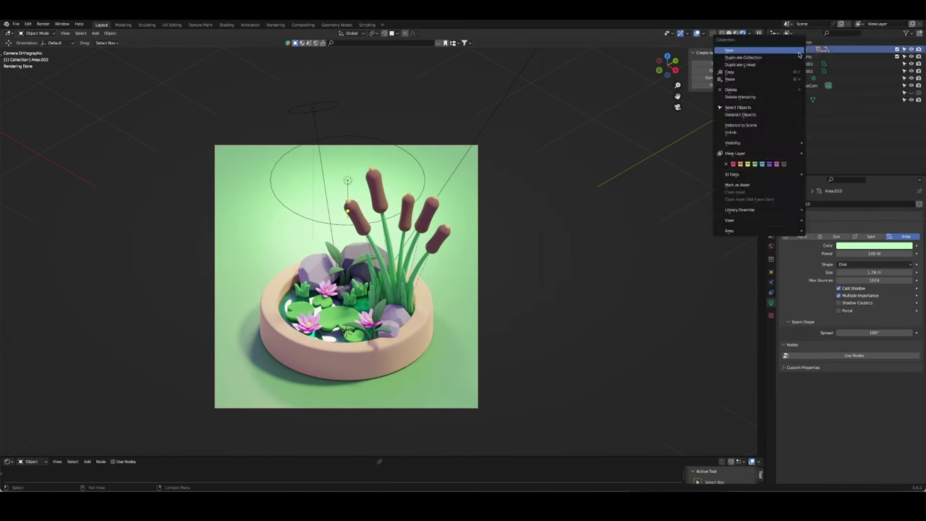
{"action": "left_click", "coordinate": [795, 53]}
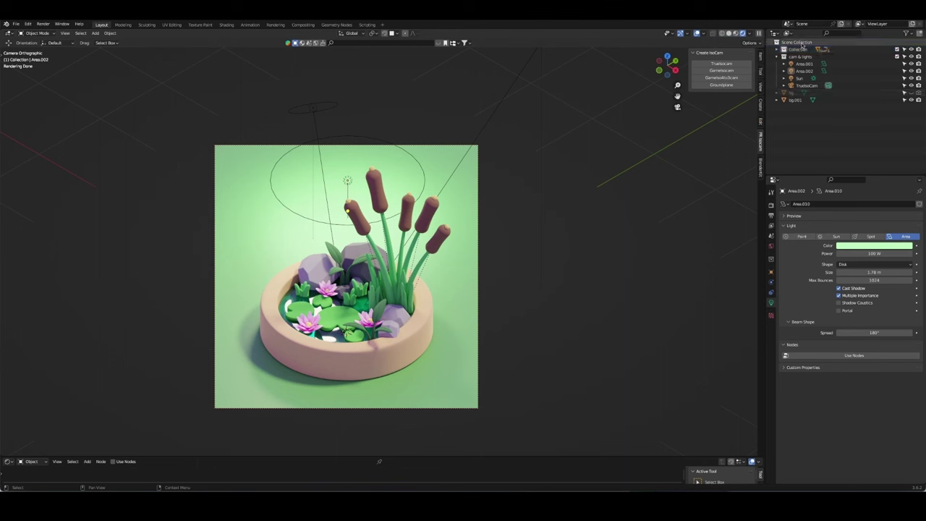
{"action": "right_click", "coordinate": [803, 45]}
{"action": "left_click", "coordinate": [795, 45]}
{"action": "double_click", "coordinate": [792, 92]}
{"action": "type", "text": "lady bug"}
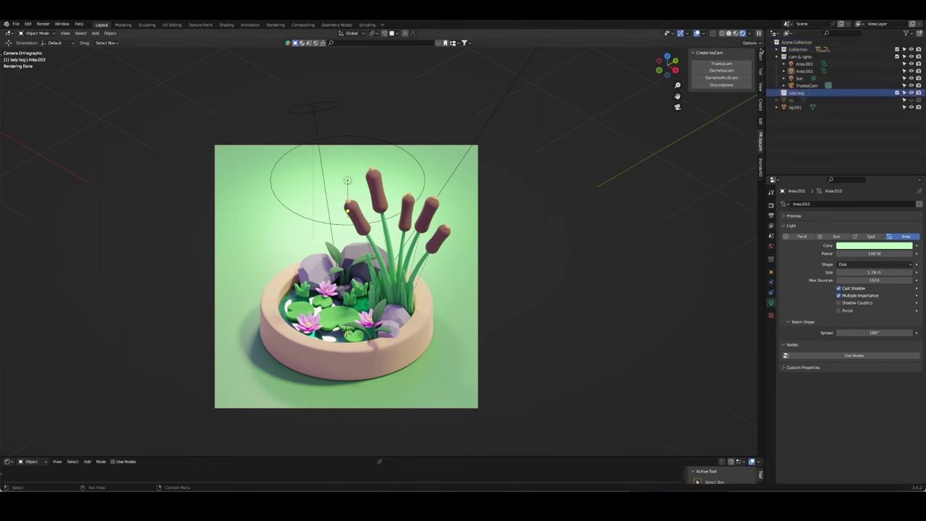
{"action": "left_click", "coordinate": [897, 48]}
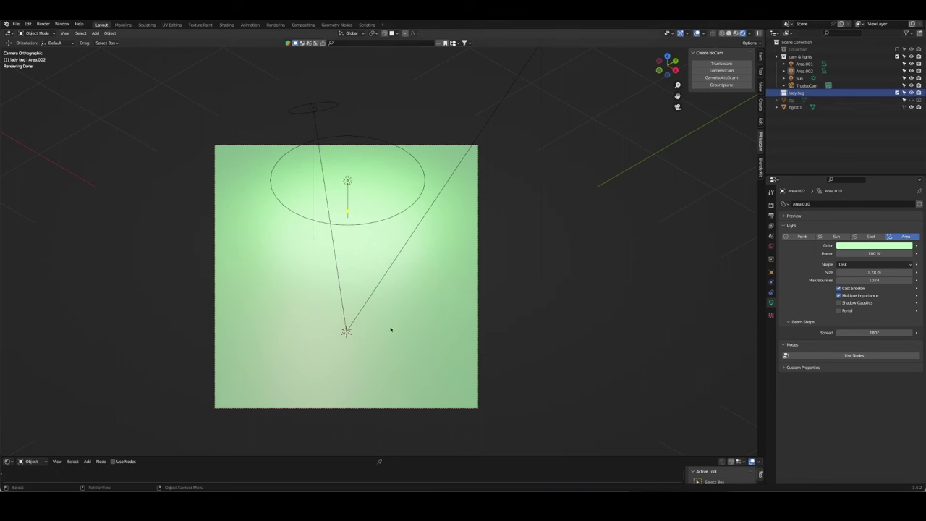
Step: Add a cube to the lady bug collection and shrink its mesh
{"action": "key", "text": "shift+s"}
{"action": "key", "text": "shift+a"}
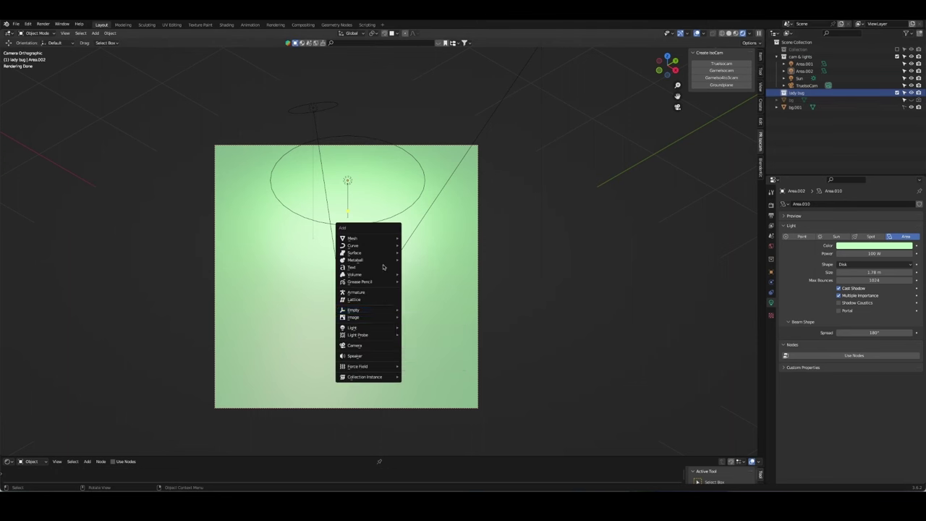
{"action": "mouse_move", "coordinate": [361, 238]}
{"action": "left_click", "coordinate": [426, 249]}
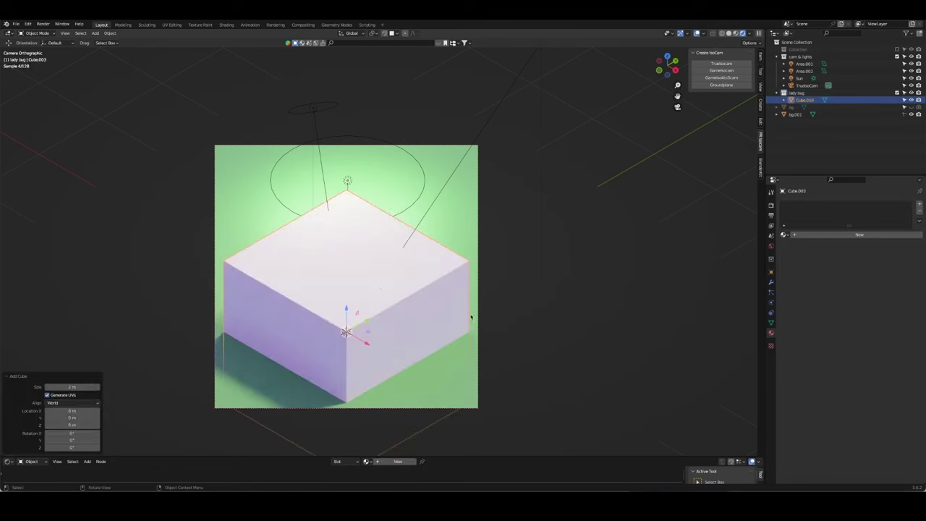
{"action": "key", "text": "Tab"}
{"action": "key", "text": "s"}
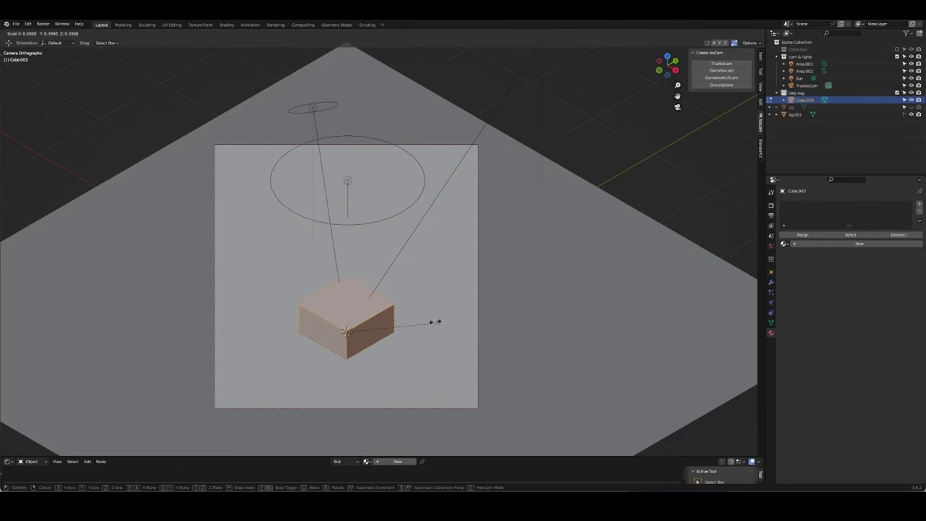
{"action": "left_click", "coordinate": [434, 320]}
{"action": "key", "text": "Tab"}
Step: Undo a stray move and scale the whole cube mesh smaller again
{"action": "scroll", "coordinate": [330, 311], "scroll_direction": "up", "scroll_amount": 4}
{"action": "key", "text": "g"}
{"action": "key", "text": "z"}
{"action": "left_click", "coordinate": [353, 303]}
{"action": "key", "text": "ctrl+z"}
{"action": "key", "text": "ctrl+z"}
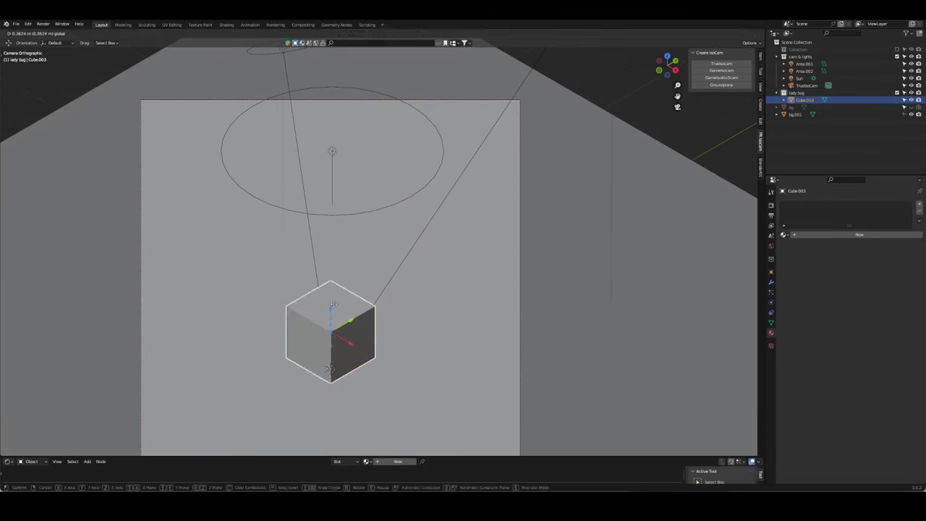
{"action": "key", "text": "a"}
{"action": "key", "text": "s"}
{"action": "left_click", "coordinate": [428, 333]}
{"action": "key", "text": "Tab"}
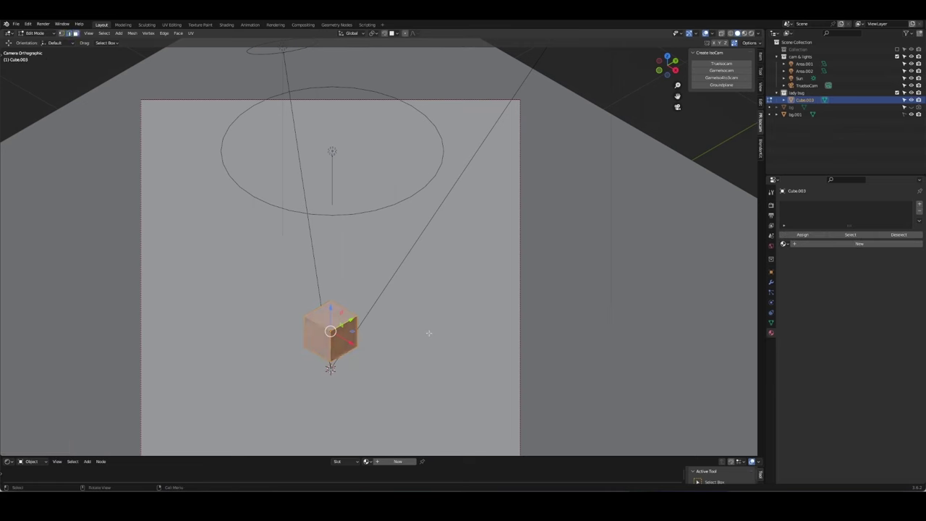
Step: Round the cube with a level-1 Subdivision modifier and apply it
{"action": "key", "text": "ctrl+1"}
{"action": "key", "text": "KP_0"}
{"action": "scroll", "coordinate": [406, 344], "scroll_direction": "up", "scroll_amount": 10}
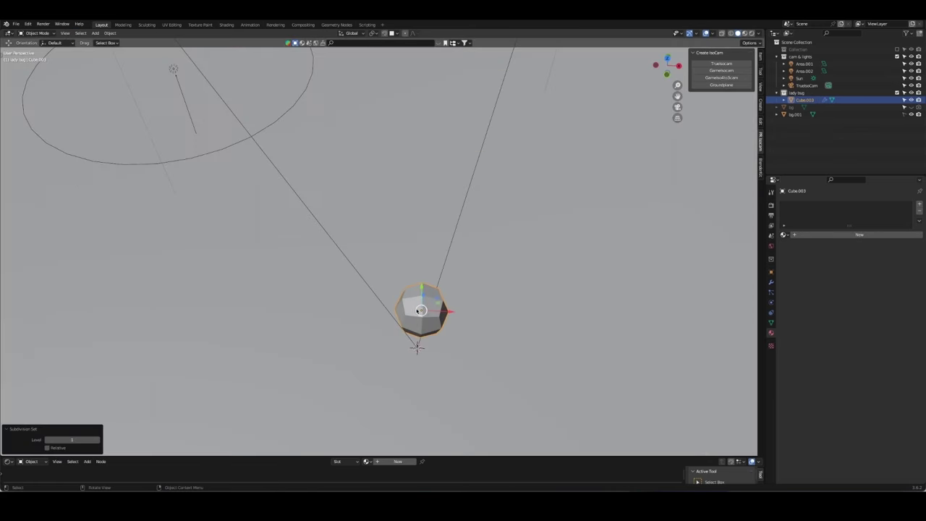
{"action": "mouse_move", "coordinate": [406, 344]}
{"action": "middle_mouse_down"}
{"action": "mouse_move", "coordinate": [495, 325]}
{"action": "mouse_move", "coordinate": [458, 310]}
{"action": "middle_mouse_up"}
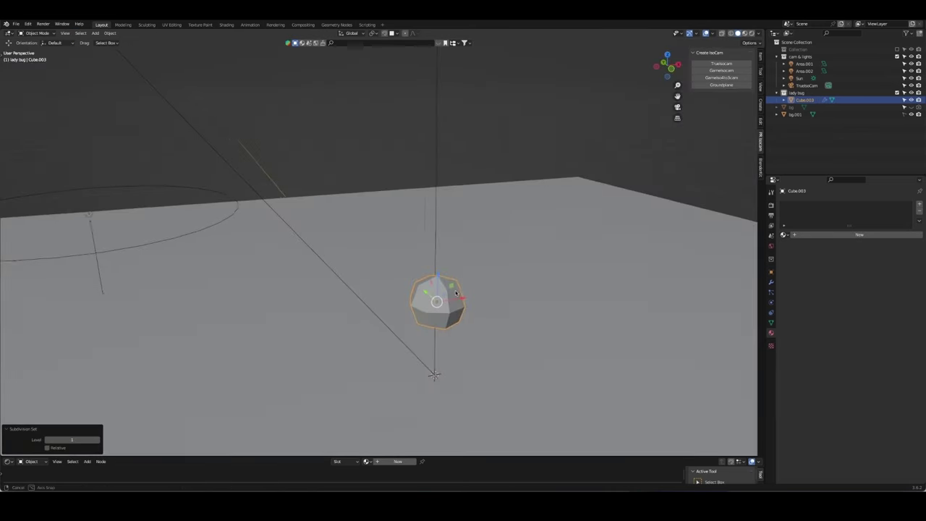
{"action": "left_click", "coordinate": [770, 282]}
{"action": "key", "text": "ctrl+a"}
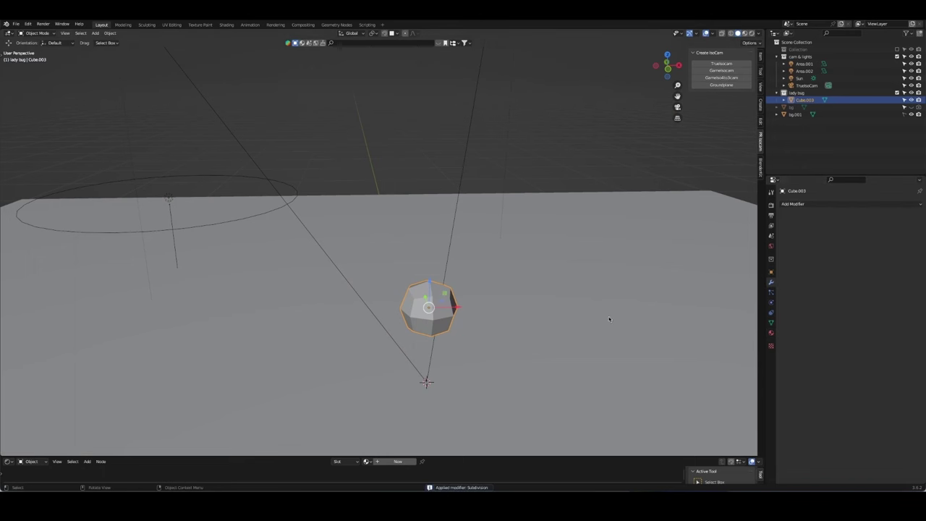
Step: Stretch the rounded cube along X and Y into an egg-like body
{"action": "middle_click_drag", "start_coordinate": [609, 321], "coordinate": [490, 314]}
{"action": "key", "text": "s"}
{"action": "key", "text": "x"}
{"action": "left_click", "coordinate": [534, 336]}
{"action": "mouse_move", "coordinate": [533, 337]}
{"action": "middle_mouse_down"}
{"action": "mouse_move", "coordinate": [444, 325]}
{"action": "mouse_move", "coordinate": [522, 322]}
{"action": "mouse_move", "coordinate": [475, 325]}
{"action": "mouse_move", "coordinate": [510, 349]}
{"action": "mouse_move", "coordinate": [405, 298]}
{"action": "mouse_move", "coordinate": [383, 311]}
{"action": "mouse_move", "coordinate": [427, 325]}
{"action": "mouse_move", "coordinate": [400, 348]}
{"action": "mouse_move", "coordinate": [405, 311]}
{"action": "mouse_move", "coordinate": [446, 333]}
{"action": "middle_mouse_up"}
{"action": "key", "text": "s"}
{"action": "key", "text": "y"}
{"action": "left_click", "coordinate": [467, 316]}
Step: Give the body level-2 subdivision, shade it smooth, and duplicate it for the head
{"action": "key", "text": "Tab"}
{"action": "key", "text": "Tab"}
{"action": "key", "text": "ctrl+1"}
{"action": "key", "text": "ctrl+z"}
{"action": "key", "text": "ctrl+2"}
{"action": "right_click", "coordinate": [405, 310]}
{"action": "left_click", "coordinate": [402, 312]}
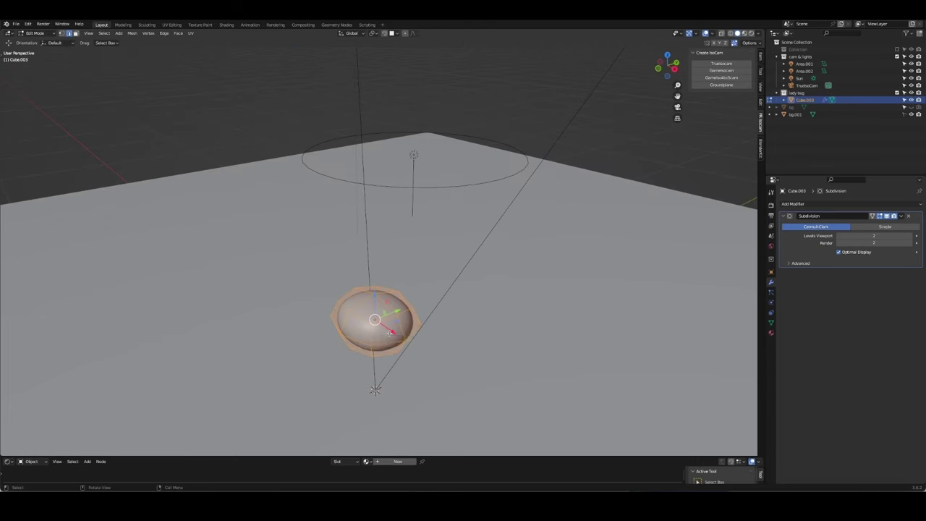
{"action": "key", "text": "shift+d"}
Step: Place the duplicate beside the body and scale it narrower on X and Y
{"action": "left_click", "coordinate": [427, 359]}
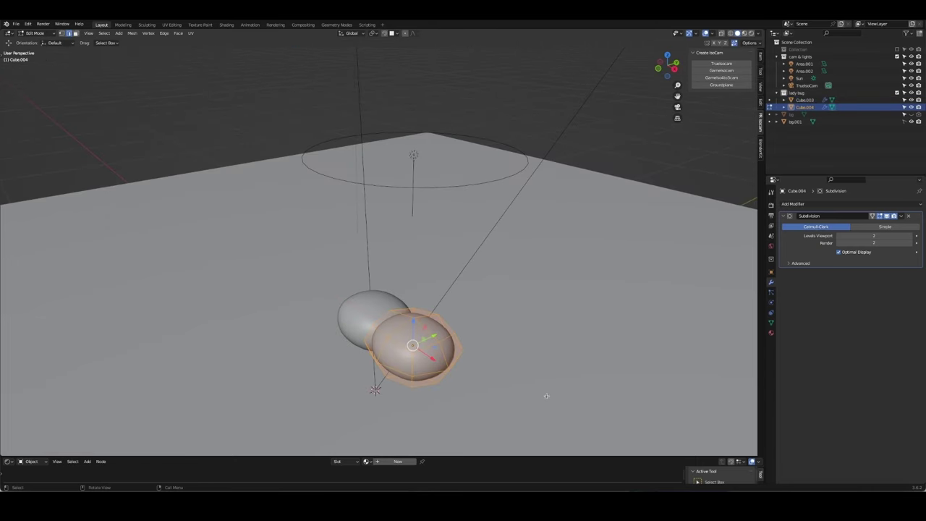
{"action": "key", "text": "s"}
{"action": "key", "text": "x"}
{"action": "left_click", "coordinate": [506, 365]}
{"action": "key", "text": "s"}
{"action": "key", "text": "y"}
{"action": "left_click", "coordinate": [499, 341]}
Step: In Edit Mode, flatten the head mesh on Z and narrow it on X
{"action": "key", "text": "Tab"}
{"action": "middle_click_drag", "start_coordinate": [499, 342], "coordinate": [530, 358]}
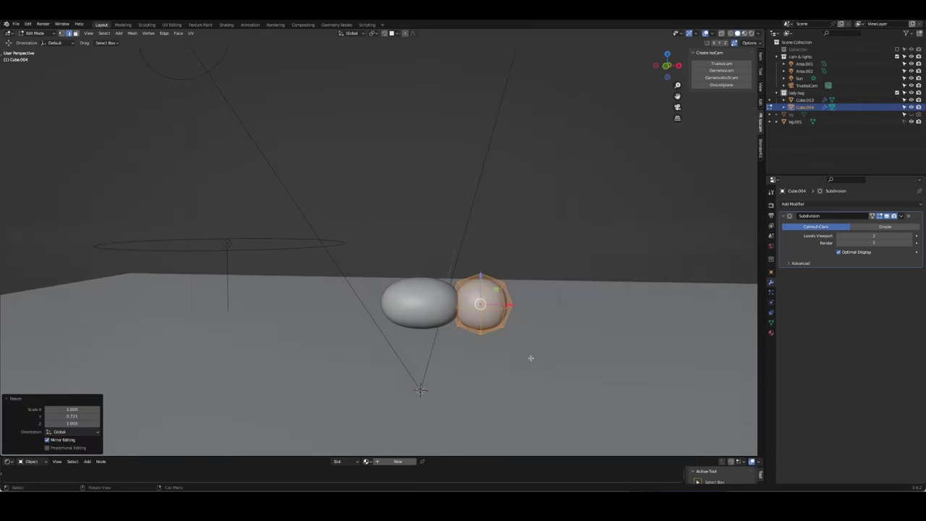
{"action": "key", "text": "s"}
{"action": "key", "text": "z"}
{"action": "left_click", "coordinate": [524, 355]}
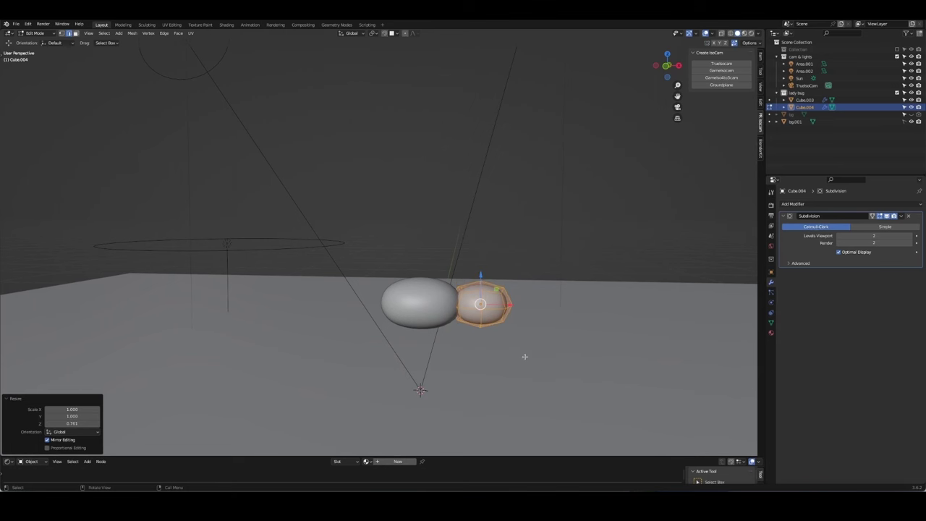
{"action": "key", "text": "s"}
{"action": "key", "text": "x"}
{"action": "left_click", "coordinate": [524, 314]}
Step: Isolate the half-dome head, select all of it and flip its normals
{"action": "mouse_move", "coordinate": [521, 314]}
{"action": "middle_mouse_down"}
{"action": "mouse_move", "coordinate": [471, 335]}
{"action": "mouse_move", "coordinate": [532, 325]}
{"action": "middle_mouse_up"}
{"action": "key", "text": "alt+a"}
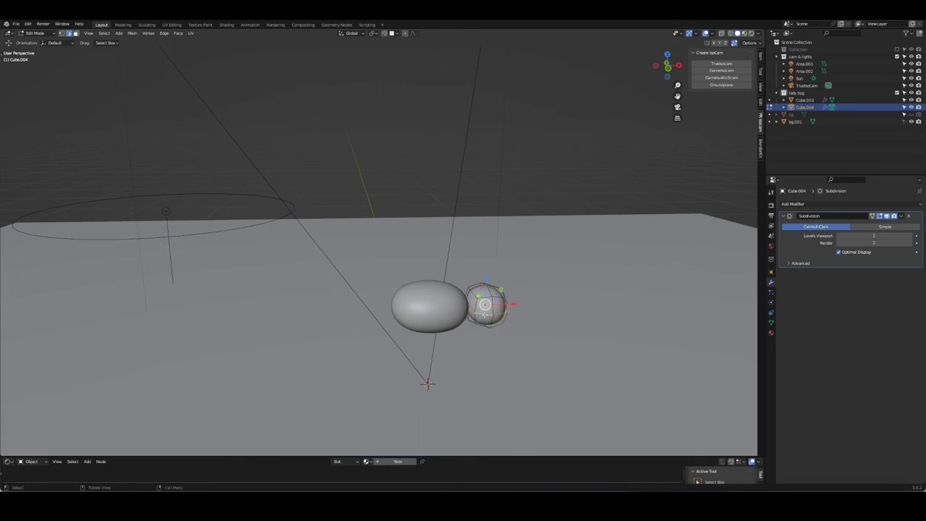
{"action": "key", "text": "KP_Divide"}
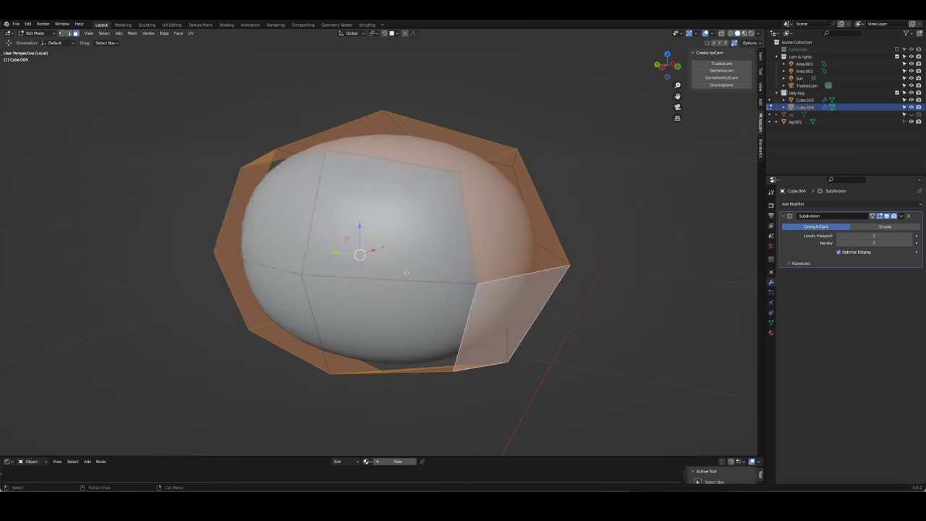
{"action": "key", "text": "a"}
{"action": "key", "text": "alt+n"}
{"action": "left_click", "coordinate": [326, 304]}
{"action": "mouse_move", "coordinate": [485, 301]}
{"action": "middle_mouse_down"}
{"action": "mouse_move", "coordinate": [440, 258]}
{"action": "mouse_move", "coordinate": [433, 233]}
{"action": "mouse_move", "coordinate": [546, 305]}
{"action": "mouse_move", "coordinate": [596, 303]}
{"action": "mouse_move", "coordinate": [603, 325]}
{"action": "mouse_move", "coordinate": [435, 332]}
{"action": "mouse_move", "coordinate": [506, 318]}
{"action": "mouse_move", "coordinate": [555, 350]}
{"action": "mouse_move", "coordinate": [550, 361]}
{"action": "mouse_move", "coordinate": [566, 389]}
{"action": "mouse_move", "coordinate": [588, 345]}
{"action": "mouse_move", "coordinate": [489, 356]}
{"action": "middle_mouse_up"}
{"action": "key", "text": "Tab"}
Step: Shrink the head, tuck it into the body's front along X, and apply level-3 subdivision
{"action": "key", "text": "KP_Divide"}
{"action": "key", "text": "s"}
{"action": "left_click", "coordinate": [598, 326]}
{"action": "key", "text": "g"}
{"action": "key", "text": "x"}
{"action": "left_click", "coordinate": [424, 328]}
{"action": "key", "text": "g"}
{"action": "key", "text": "x"}
{"action": "left_click", "coordinate": [561, 341]}
{"action": "key", "text": "ctrl+3"}
Step: Select only the egg body and edit its mesh from the front view
{"action": "left_click", "coordinate": [434, 336]}
{"action": "left_click", "coordinate": [538, 353], "text": "shift"}
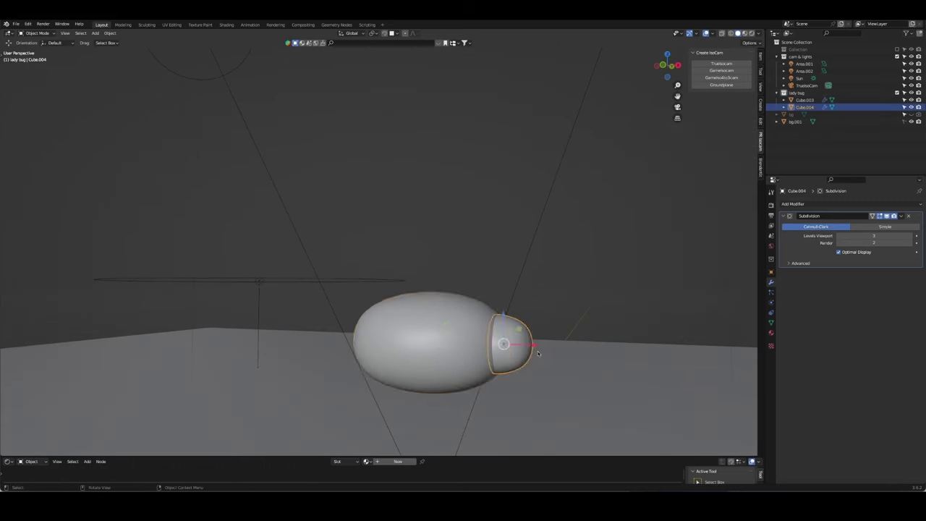
{"action": "key", "text": "KP_3"}
{"action": "key", "text": "KP_1"}
{"action": "left_click", "coordinate": [444, 330]}
{"action": "key", "text": "Tab"}
{"action": "scroll", "coordinate": [444, 331], "scroll_direction": "up", "scroll_amount": 2}
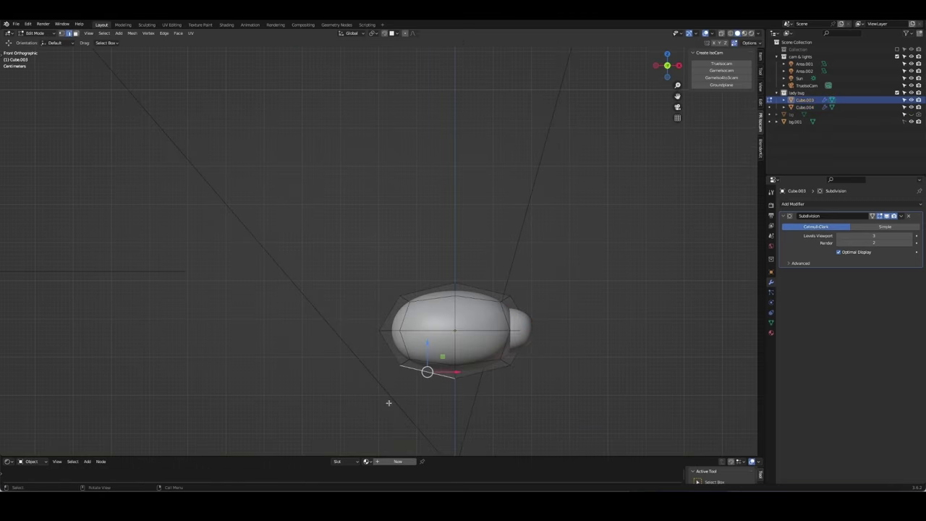
Step: Flatten the body's bottom vertices with S Z 0 and lower them slightly
{"action": "left_click_drag", "start_coordinate": [365, 391], "coordinate": [542, 378]}
{"action": "key", "text": "s"}
{"action": "key", "text": "z"}
{"action": "left_click", "coordinate": [404, 361]}
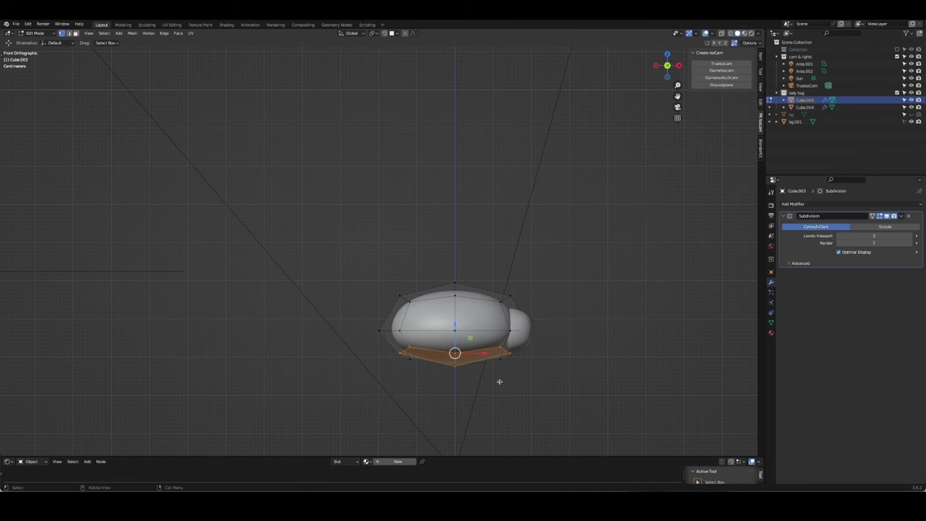
{"action": "key", "text": "ctrl+z"}
{"action": "left_click_drag", "start_coordinate": [364, 392], "coordinate": [538, 371]}
{"action": "type", "text": "sz"}
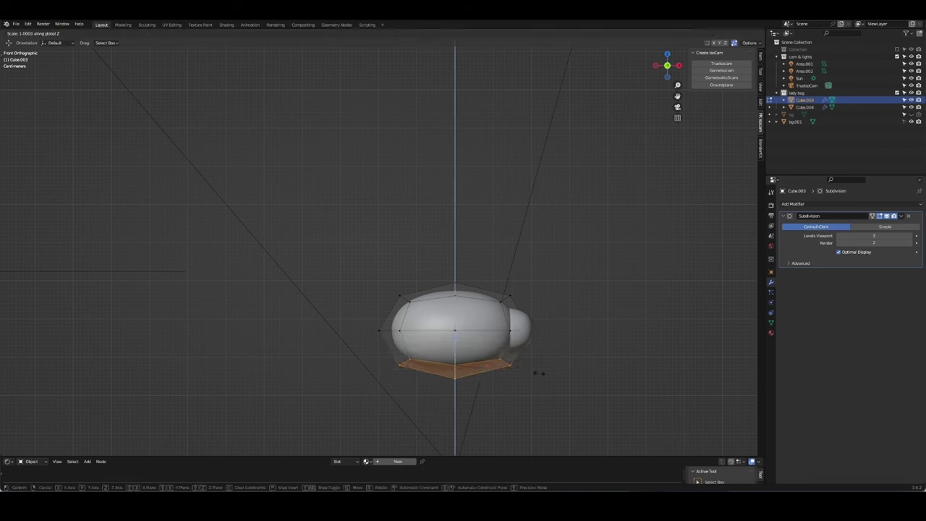
{"action": "type", "text": "0"}
{"action": "key", "text": "Return"}
{"action": "key", "text": "g"}
{"action": "key", "text": "z"}
{"action": "left_click", "coordinate": [459, 335]}
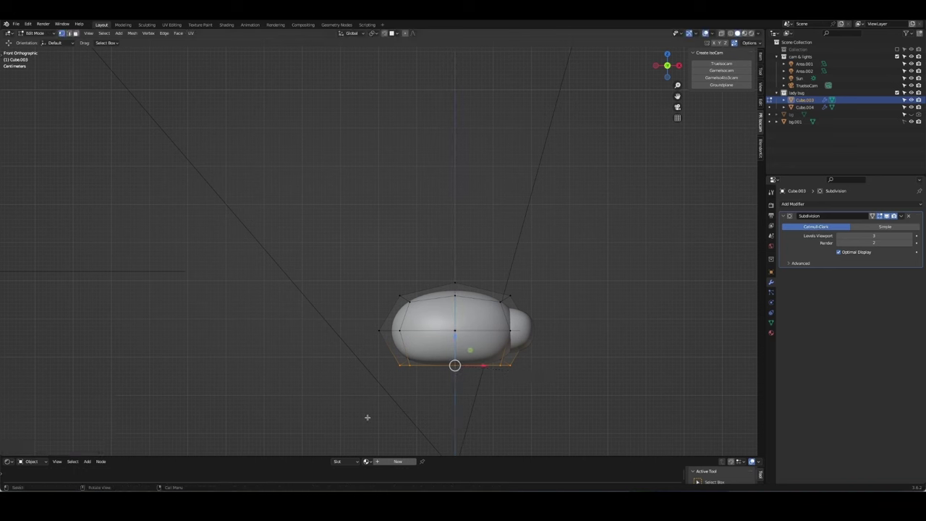
Step: With X-ray on, box-select all of the body's bottom vertices
{"action": "key", "text": "shift+s"}
{"action": "key", "text": "g"}
{"action": "key", "text": "z"}
{"action": "left_click_drag", "start_coordinate": [334, 416], "coordinate": [554, 361]}
{"action": "key", "text": "alt+z"}
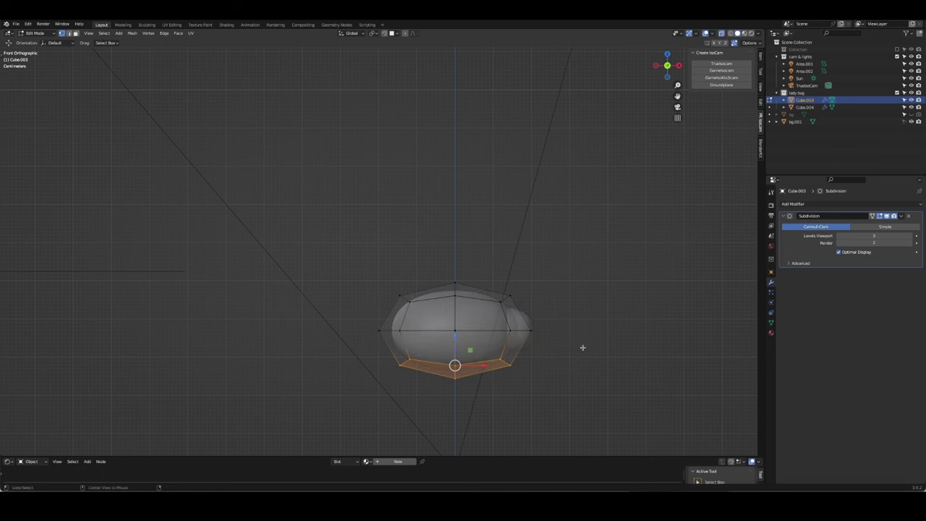
{"action": "left_click_drag", "start_coordinate": [339, 415], "coordinate": [499, 371]}
Step: Scale the bottom vertices on Z into a flat base, then turn X-ray off
{"action": "key", "text": "s"}
{"action": "key", "text": "z"}
{"action": "left_click", "coordinate": [543, 363]}
{"action": "key", "text": "s"}
{"action": "key", "text": "z"}
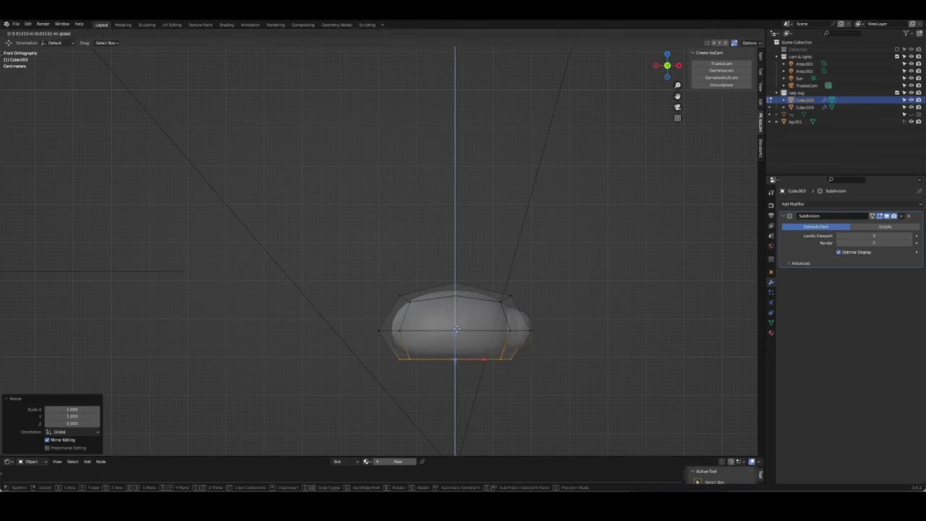
{"action": "left_click", "coordinate": [507, 352]}
{"action": "key", "text": "Tab"}
{"action": "key", "text": "alt+z"}
Step: Narrow the body on X and shift the head along X to meet it
{"action": "key", "text": "s"}
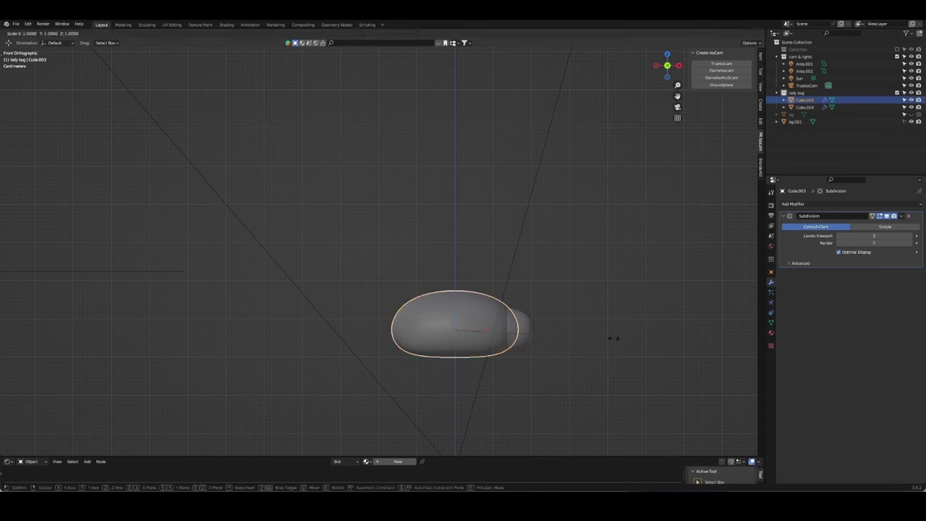
{"action": "key", "text": "x"}
{"action": "left_click", "coordinate": [575, 342]}
{"action": "left_click", "coordinate": [528, 343]}
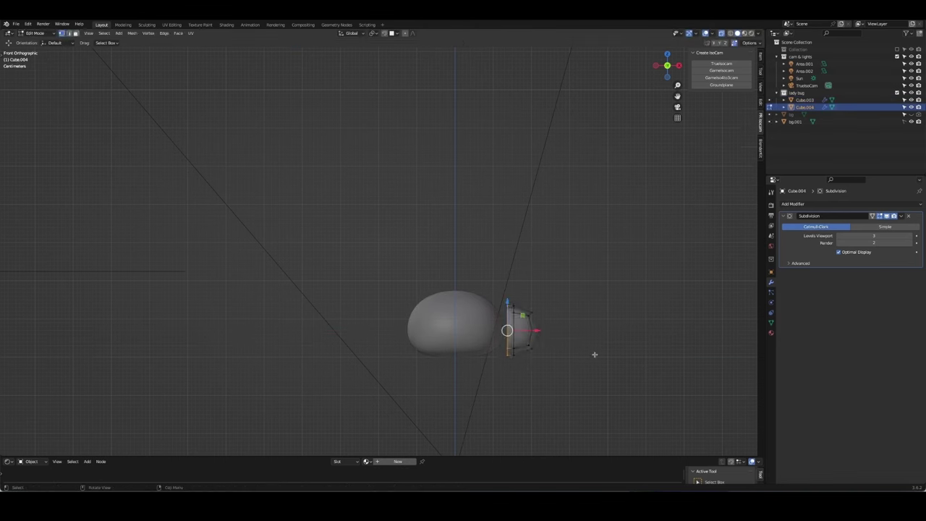
{"action": "key", "text": "g"}
{"action": "key", "text": "x"}
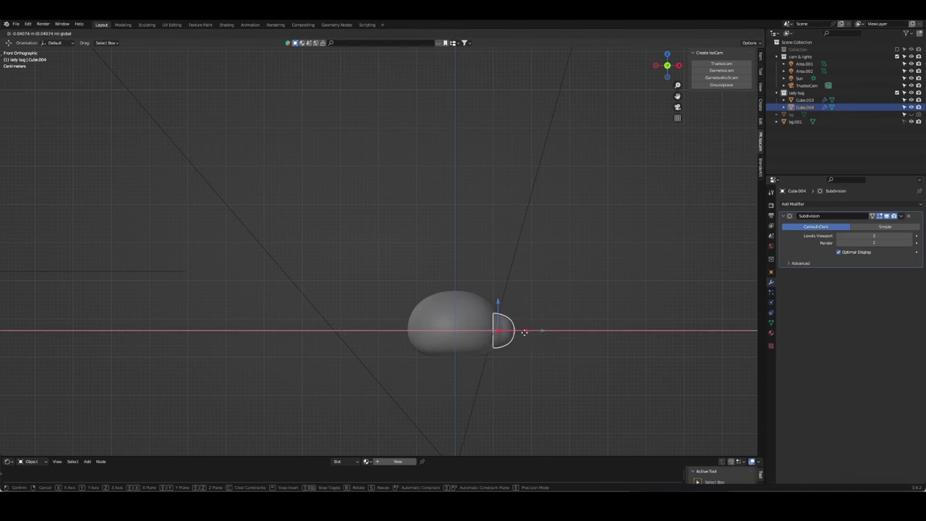
{"action": "left_click", "coordinate": [525, 332]}
{"action": "key", "text": "Tab"}
{"action": "key", "text": "g"}
{"action": "key", "text": "x"}
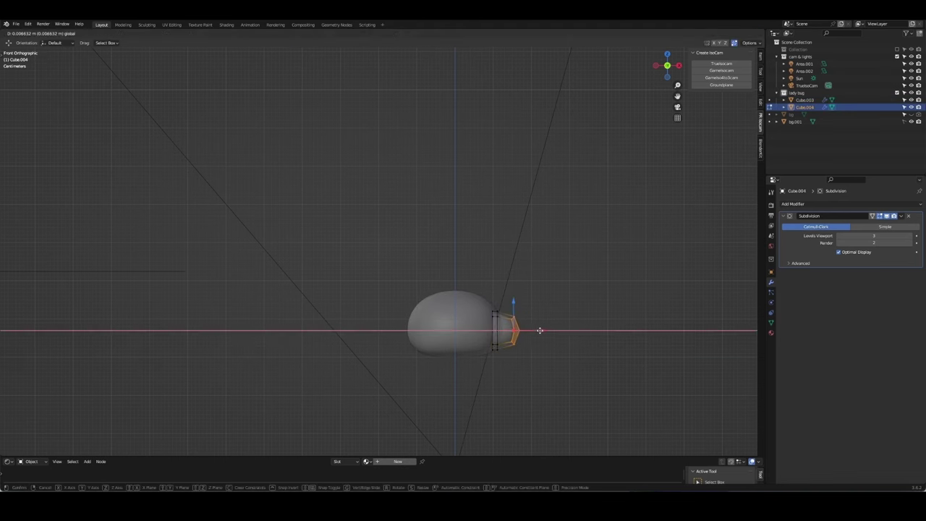
{"action": "left_click", "coordinate": [578, 378]}
{"action": "key", "text": "Tab"}
Step: From top view, scale the body mesh narrower on Y
{"action": "middle_click_drag", "start_coordinate": [579, 379], "coordinate": [430, 388]}
{"action": "key", "text": "KP_7"}
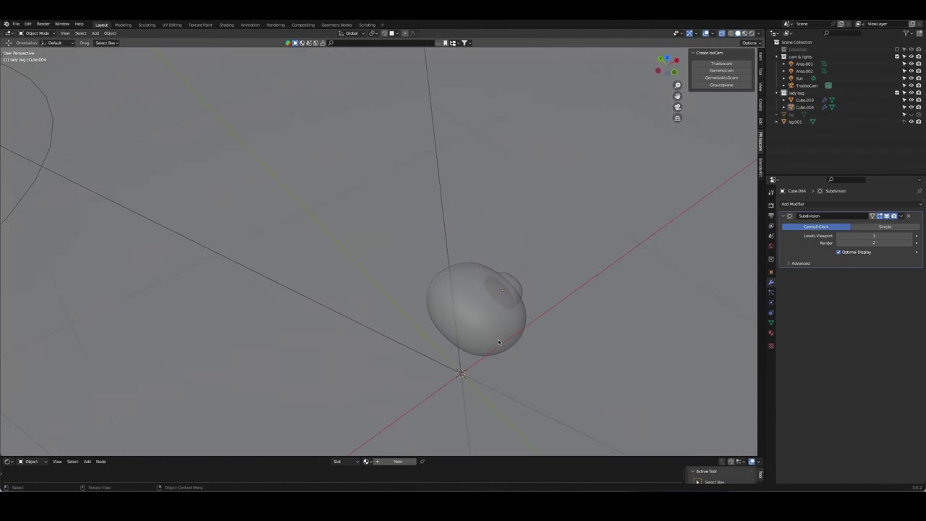
{"action": "left_click", "coordinate": [499, 333]}
{"action": "key", "text": "Tab"}
{"action": "key", "text": "KP_Decimal"}
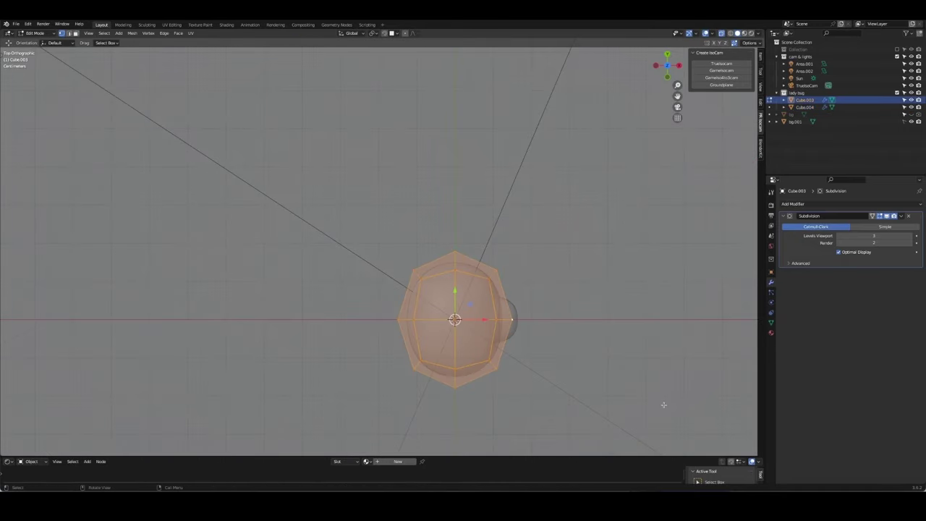
{"action": "key", "text": "s"}
{"action": "key", "text": "y"}
{"action": "left_click", "coordinate": [616, 357]}
{"action": "key", "text": "Tab"}
{"action": "mouse_move", "coordinate": [624, 361]}
{"action": "middle_mouse_down"}
{"action": "mouse_move", "coordinate": [378, 275]}
{"action": "mouse_move", "coordinate": [451, 295]}
{"action": "middle_mouse_up"}
{"action": "key", "text": "alt+z"}
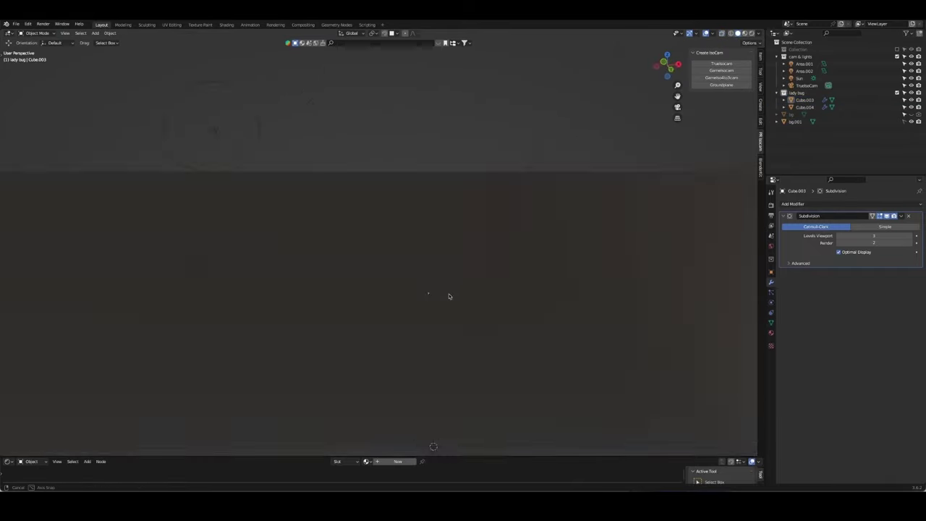
Step: Flatten the head's bottom loop with S Z 0 and lower a top vertex slightly
{"action": "left_click", "coordinate": [446, 321]}
{"action": "key", "text": "Tab"}
{"action": "key", "text": "KP_1"}
{"action": "scroll", "coordinate": [486, 300], "scroll_direction": "up", "scroll_amount": 3}
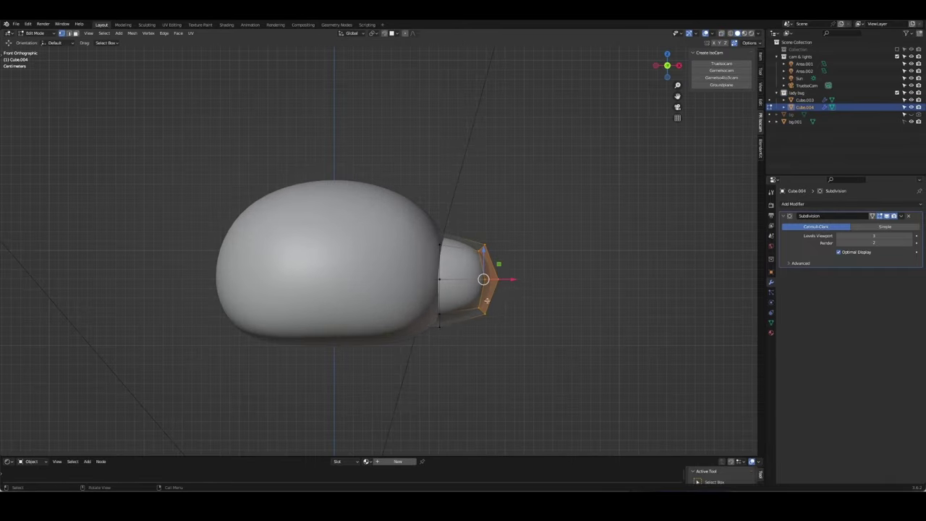
{"action": "key", "text": "alt+z"}
{"action": "left_click_drag", "start_coordinate": [404, 352], "coordinate": [515, 289]}
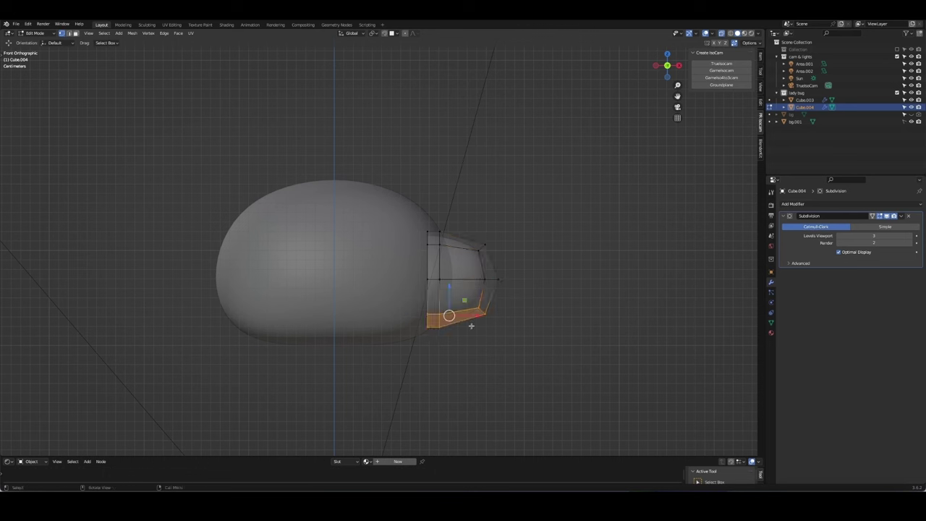
{"action": "type", "text": "sz0"}
{"action": "key", "text": "Return"}
{"action": "left_click", "coordinate": [513, 354]}
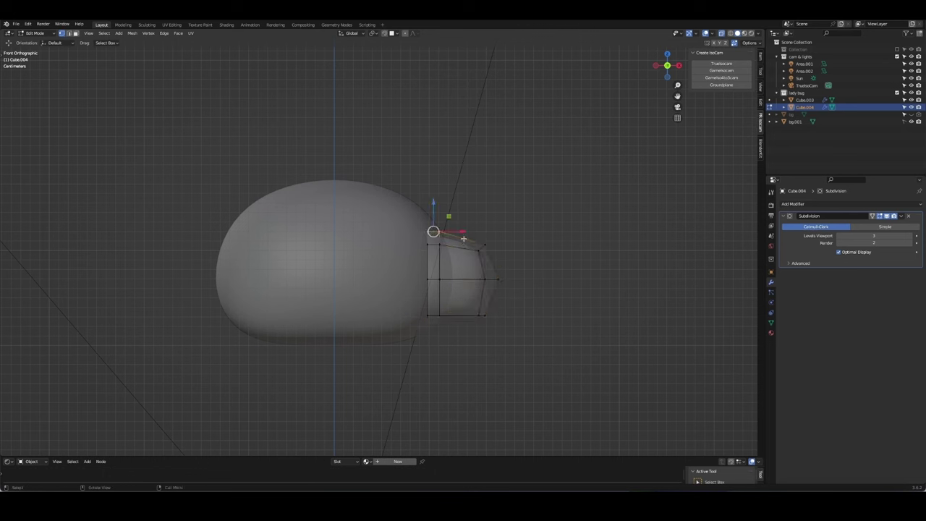
{"action": "left_click", "coordinate": [463, 238]}
{"action": "left_click_drag", "start_coordinate": [433, 208], "coordinate": [447, 228]}
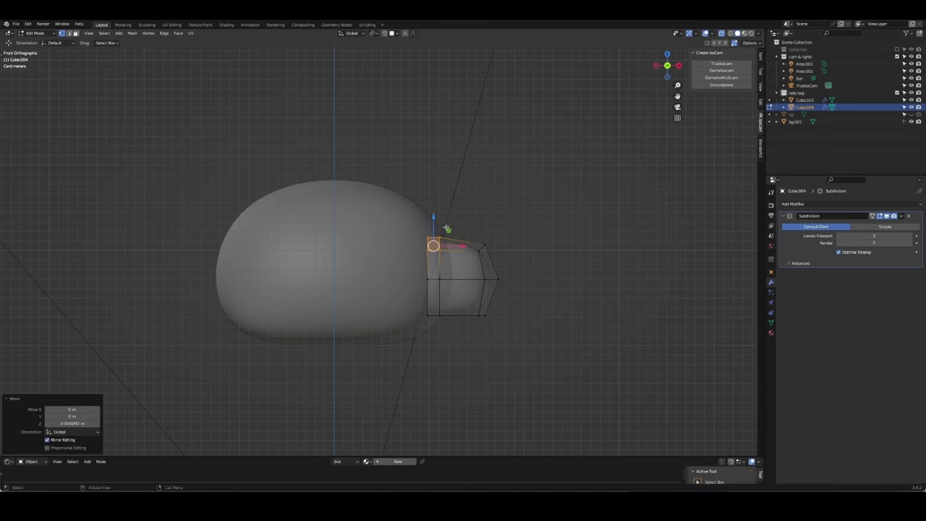
{"action": "key", "text": "Tab"}
Step: Save the blend file and set the 3D cursor on the ladybug's head
{"action": "mouse_move", "coordinate": [447, 228]}
{"action": "middle_mouse_down"}
{"action": "mouse_move", "coordinate": [330, 355]}
{"action": "mouse_move", "coordinate": [466, 297]}
{"action": "mouse_move", "coordinate": [351, 277]}
{"action": "middle_mouse_up"}
{"action": "scroll", "coordinate": [330, 355], "scroll_direction": "down", "scroll_amount": 5}
{"action": "left_click", "coordinate": [465, 296]}
{"action": "key", "text": "ctrl+s"}
{"action": "left_click", "coordinate": [401, 281]}
{"action": "key", "text": "grave"}
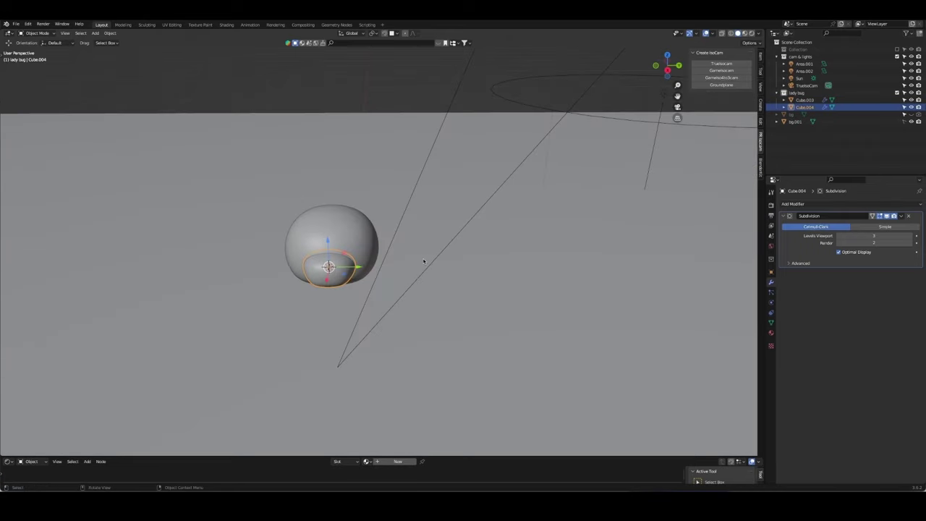
{"action": "key", "text": "shift+a"}
Step: Add a single vertex, move it up to the ladybug's head and extrude a new point
{"action": "left_click", "coordinate": [506, 346]}
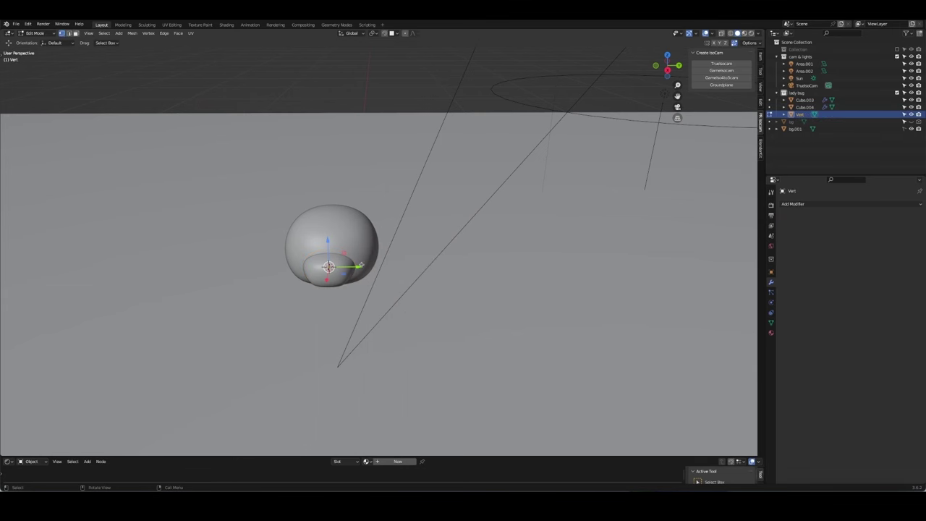
{"action": "left_click_drag", "start_coordinate": [358, 267], "coordinate": [348, 268]}
{"action": "key", "text": "KP_3"}
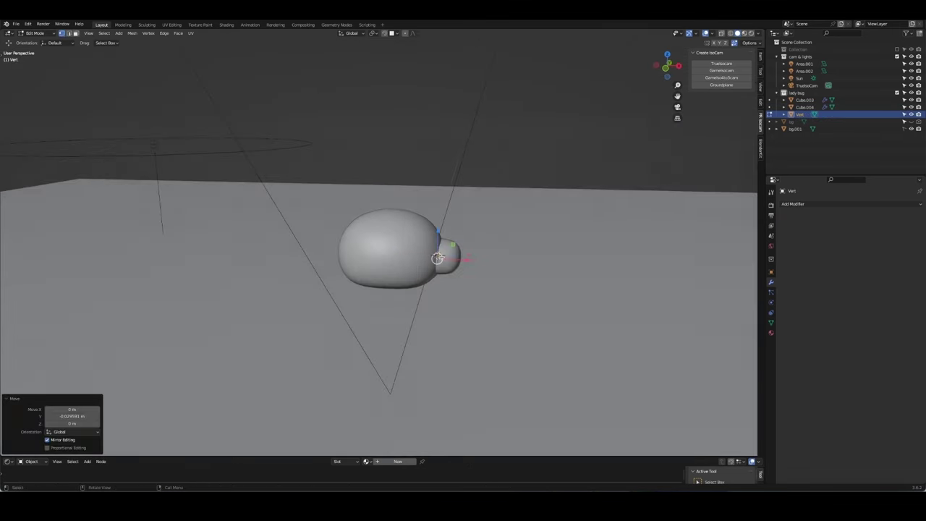
{"action": "key", "text": "KP_1"}
{"action": "scroll", "coordinate": [434, 243], "scroll_direction": "up", "scroll_amount": 2}
{"action": "key", "text": "g"}
{"action": "key", "text": "x"}
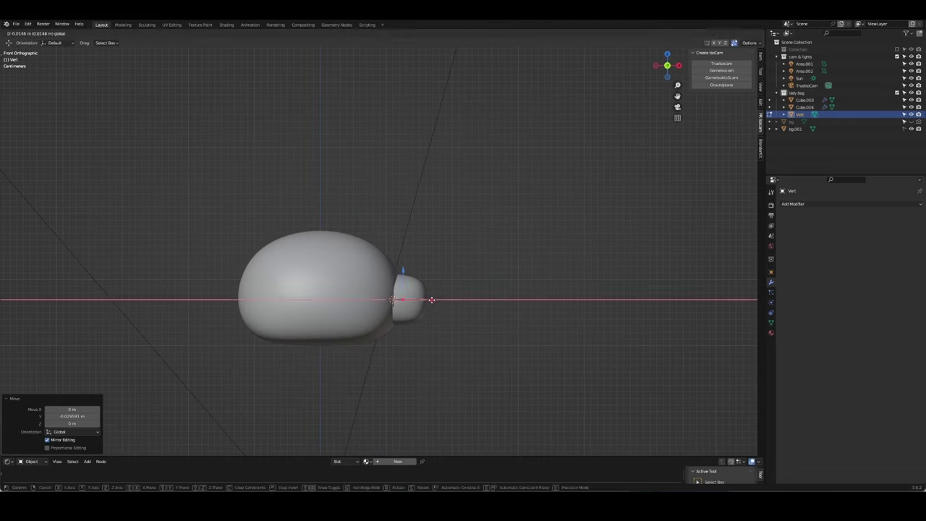
{"action": "left_click", "coordinate": [390, 305]}
{"action": "key", "text": "g"}
{"action": "key", "text": "z"}
{"action": "left_click", "coordinate": [443, 278]}
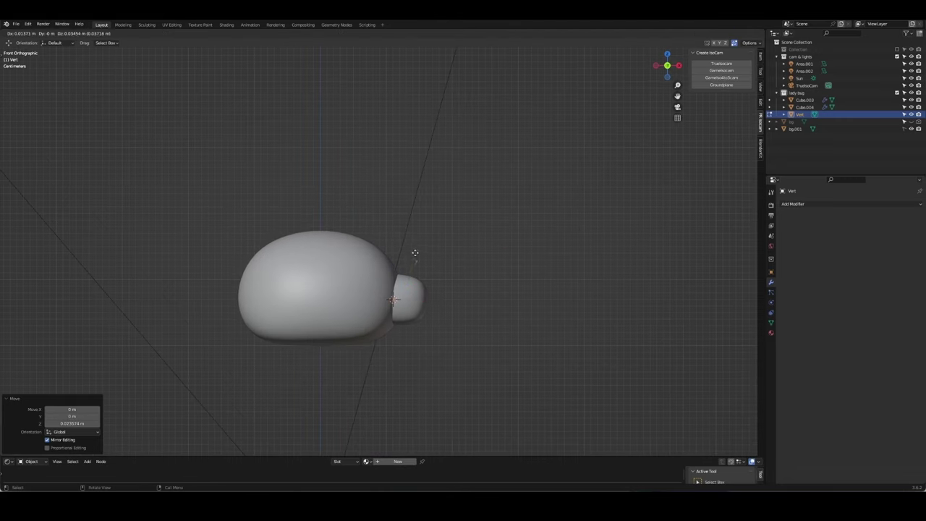
{"action": "key", "text": "e"}
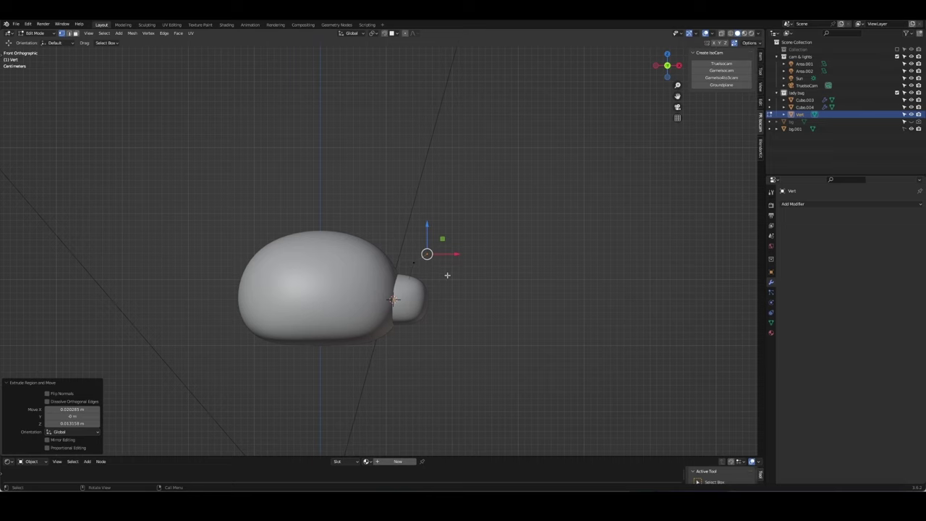
Step: Convert the bent line into a curve and thicken it with a 0.009 m bevel depth
{"action": "key", "text": "KP_Divide"}
{"action": "key", "text": "Tab"}
{"action": "middle_click_drag", "start_coordinate": [447, 279], "coordinate": [410, 306]}
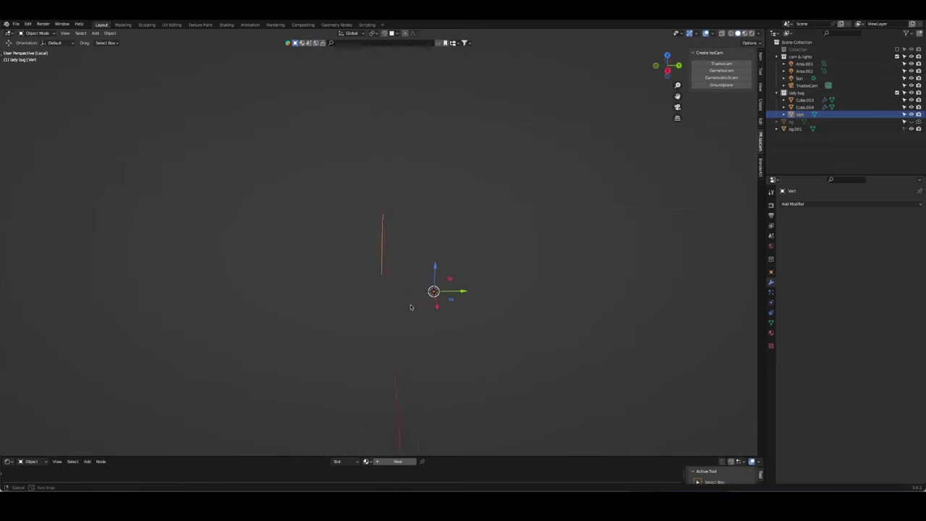
{"action": "key", "text": "KP_1"}
{"action": "right_click", "coordinate": [481, 262]}
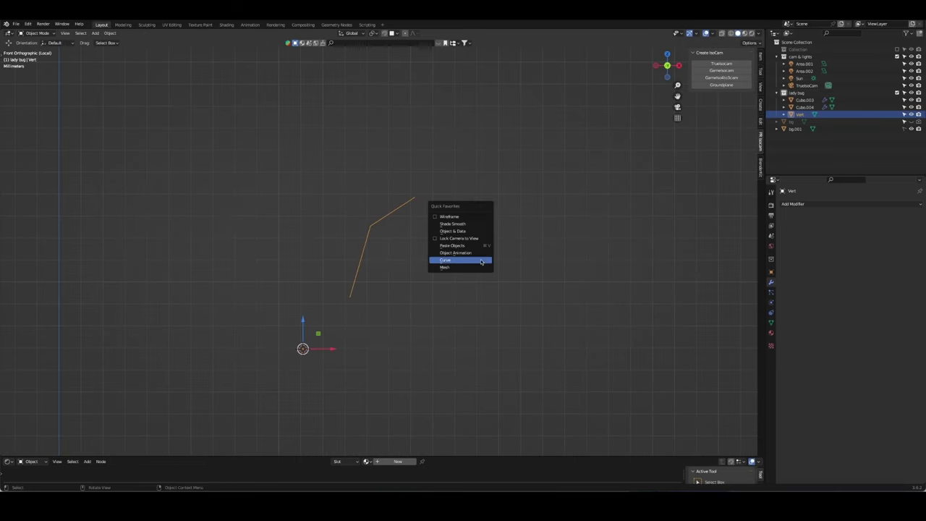
{"action": "left_click", "coordinate": [462, 258]}
{"action": "left_click", "coordinate": [770, 313]}
{"action": "left_click_drag", "start_coordinate": [874, 395], "coordinate": [900, 395]}
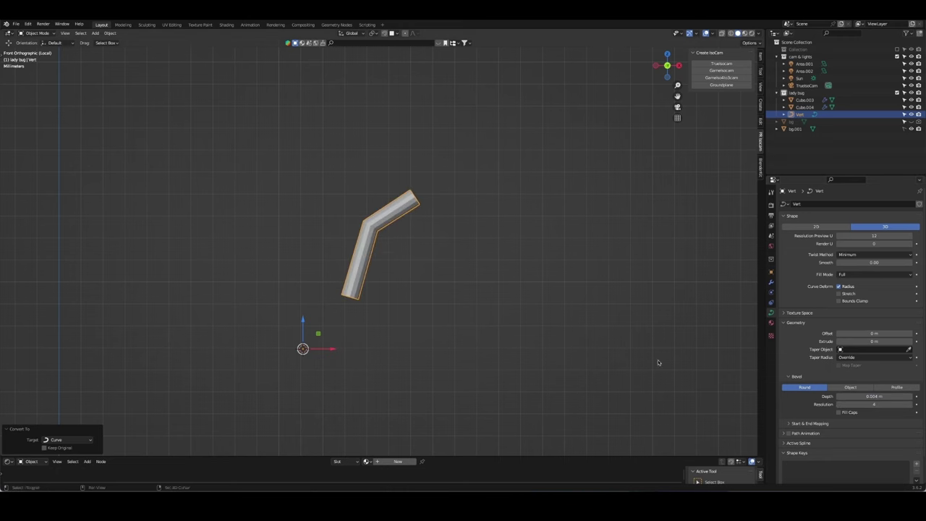
Step: Narrow the antenna tip's thickness with Alt+S and rotate the tip point to tilt it
{"action": "key", "text": "KP_Divide"}
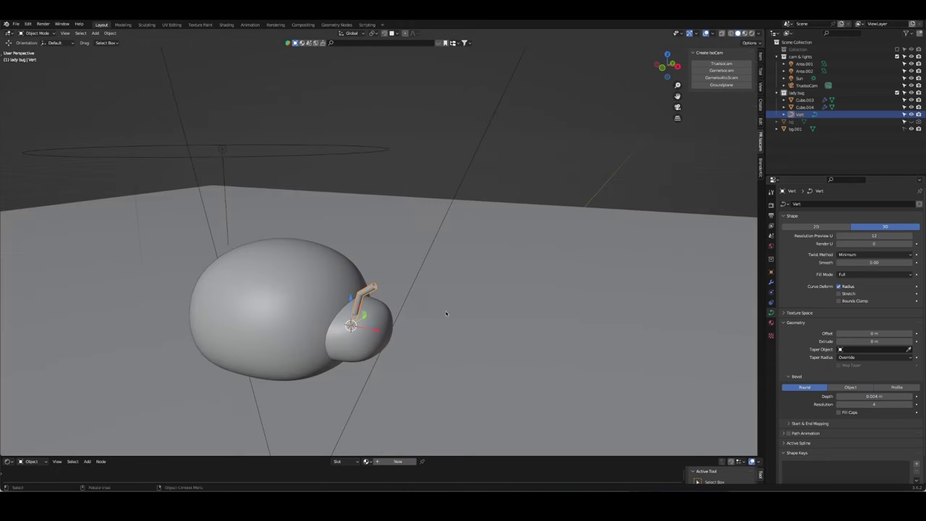
{"action": "middle_click_drag", "start_coordinate": [418, 321], "coordinate": [421, 311]}
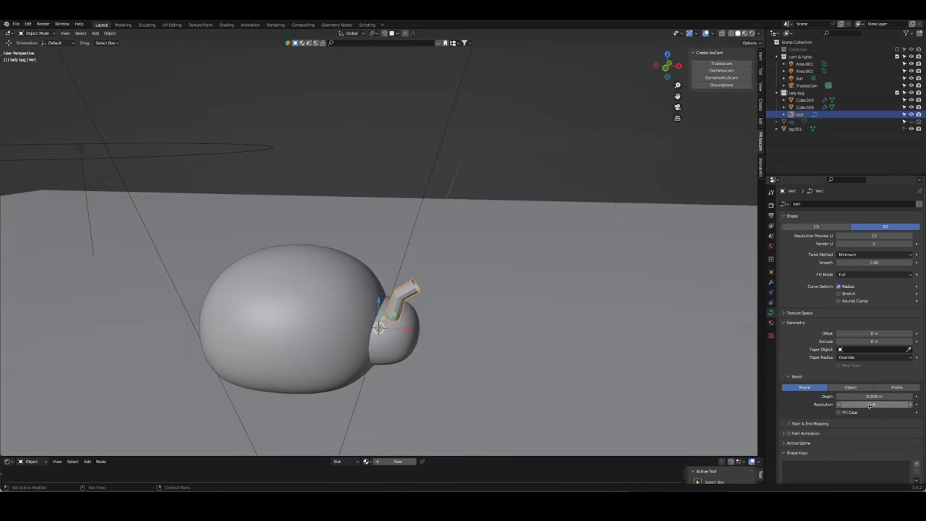
{"action": "key", "text": "Tab"}
{"action": "key", "text": "alt+s"}
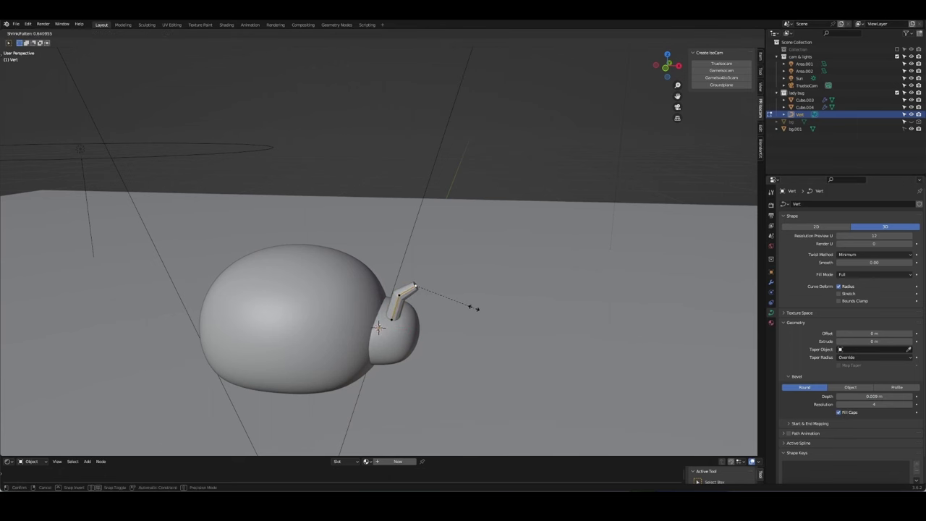
{"action": "left_click", "coordinate": [475, 306]}
{"action": "key", "text": "alt+s"}
{"action": "left_click", "coordinate": [487, 325]}
{"action": "middle_click_drag", "start_coordinate": [487, 325], "coordinate": [328, 299]}
{"action": "left_click", "coordinate": [327, 299]}
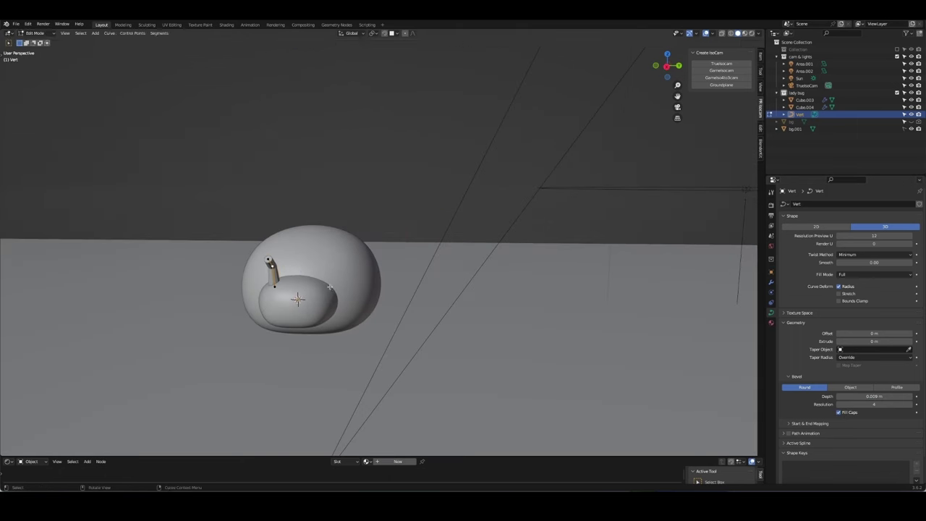
{"action": "key", "text": "Tab"}
{"action": "key", "text": "Tab"}
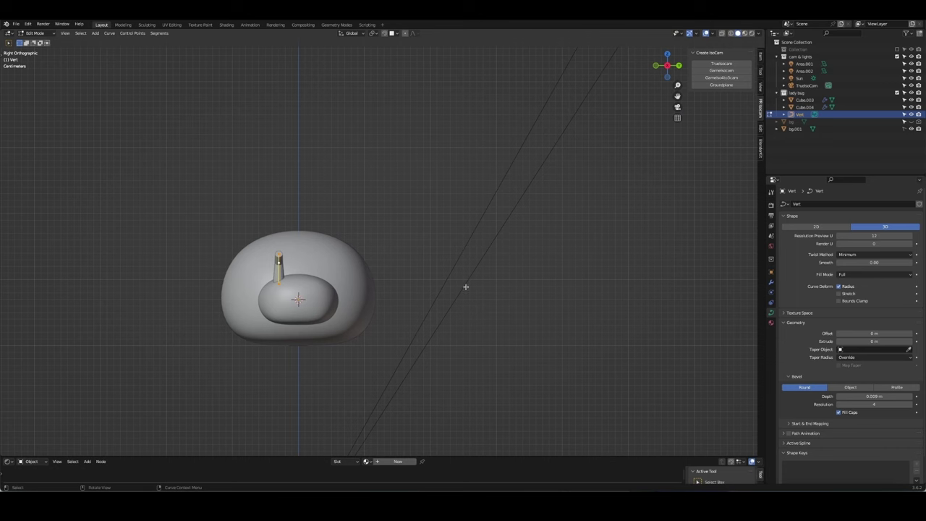
{"action": "key", "text": "r"}
{"action": "left_click", "coordinate": [431, 241]}
Step: Smooth the antenna at subdivision level 3 and reposition its tip point
{"action": "mouse_move", "coordinate": [421, 243]}
{"action": "middle_mouse_down"}
{"action": "mouse_move", "coordinate": [268, 270]}
{"action": "mouse_move", "coordinate": [479, 305]}
{"action": "middle_mouse_up"}
{"action": "key", "text": "ctrl+3"}
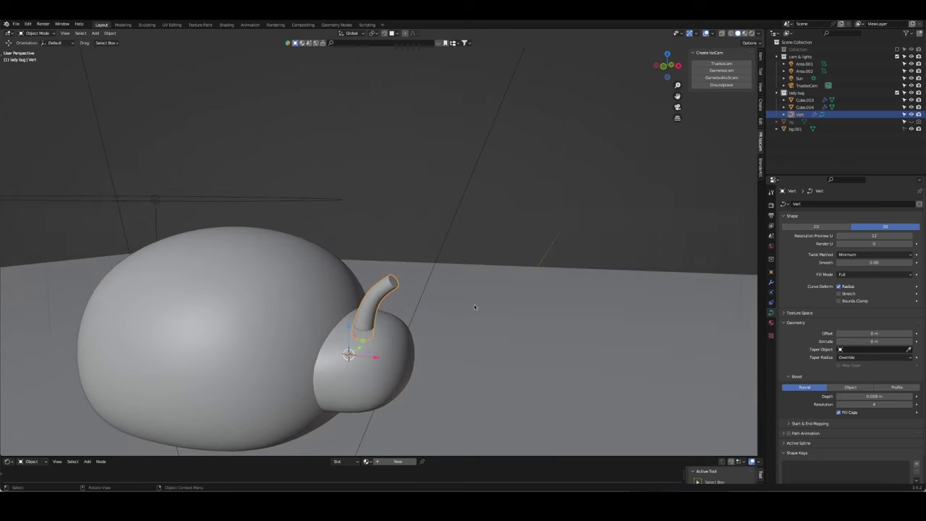
{"action": "key", "text": "Tab"}
{"action": "key", "text": "Tab"}
{"action": "key", "text": "KP_1"}
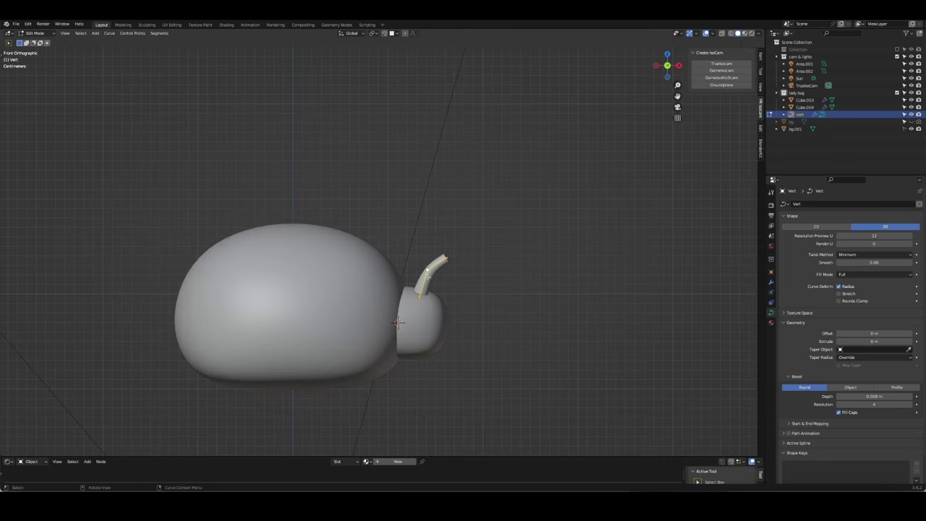
{"action": "key", "text": "Tab"}
{"action": "key", "text": "g"}
{"action": "left_click", "coordinate": [484, 312]}
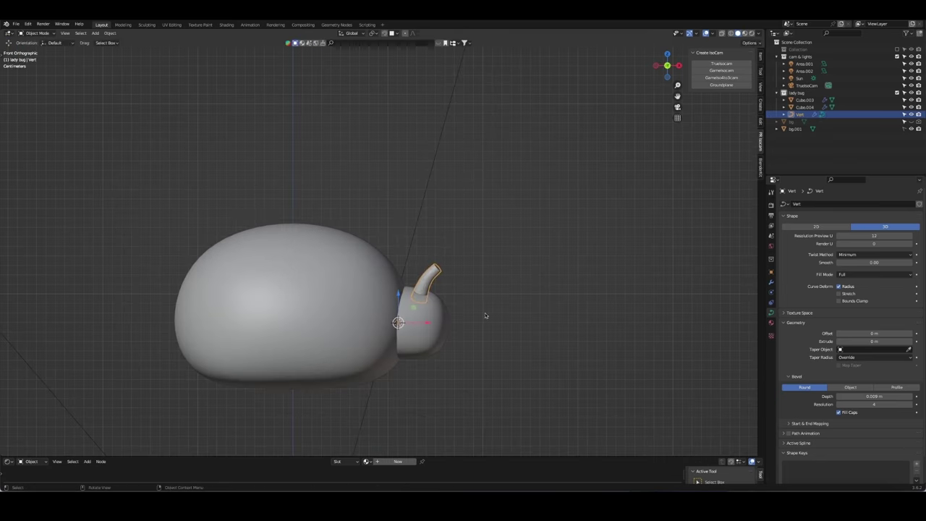
{"action": "middle_click_drag", "start_coordinate": [484, 312], "coordinate": [322, 334]}
Step: Snap the 3D cursor to the antenna tip and add a Round Cube with the Quadsphere preset
{"action": "key", "text": "ctrl+Tab"}
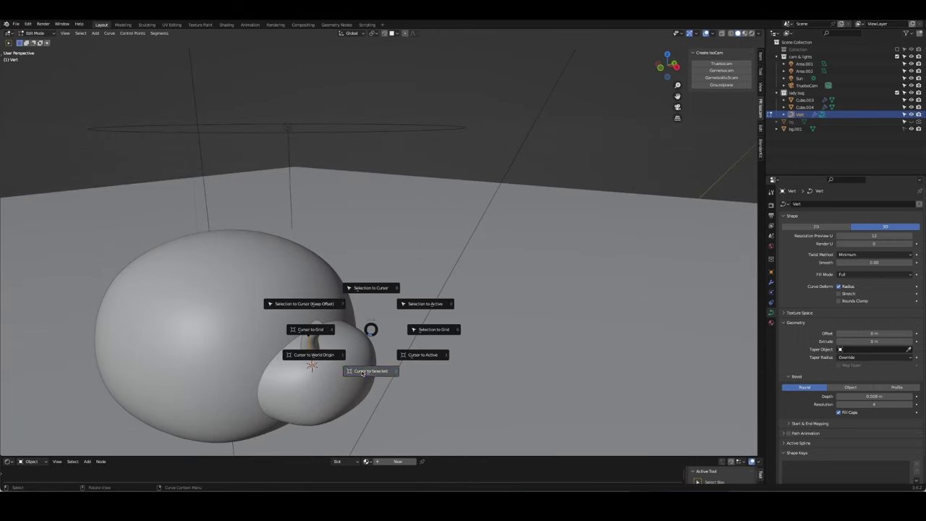
{"action": "middle_click_drag", "start_coordinate": [434, 326], "coordinate": [403, 326]}
{"action": "key", "text": "shift+a"}
{"action": "left_click", "coordinate": [439, 256]}
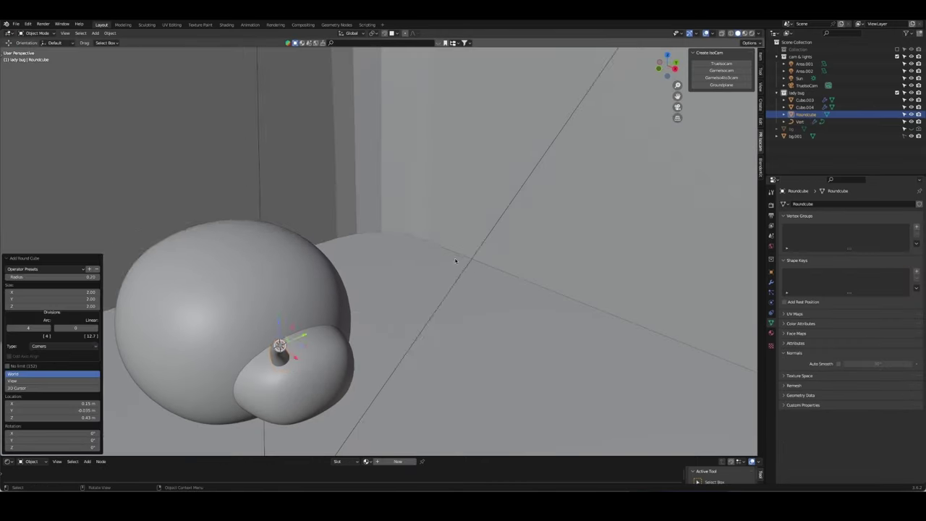
{"action": "key", "text": "KP_Decimal"}
{"action": "left_click", "coordinate": [41, 269]}
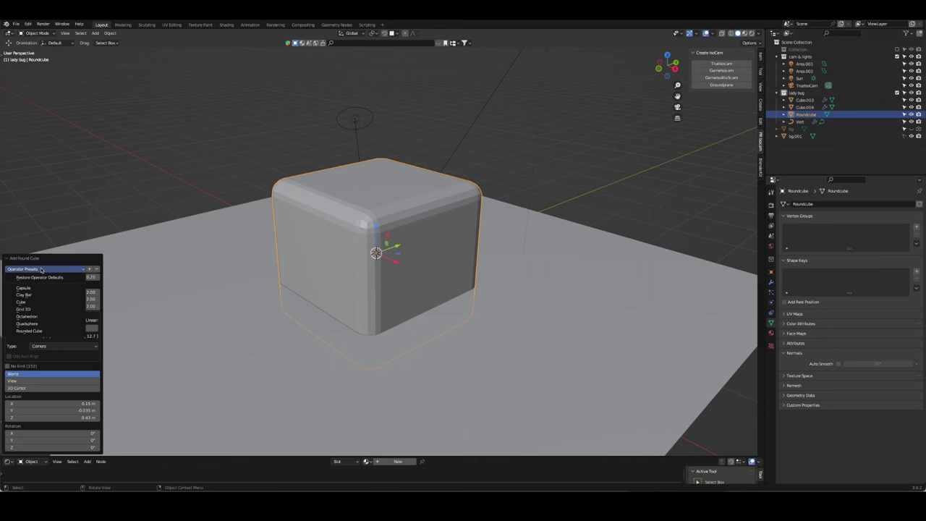
{"action": "left_click", "coordinate": [48, 324]}
Step: Scale the ball to 0.2, shrink it slightly more and smooth it with subdivision level 3
{"action": "key", "text": "Tab"}
{"action": "type", "text": "s"}
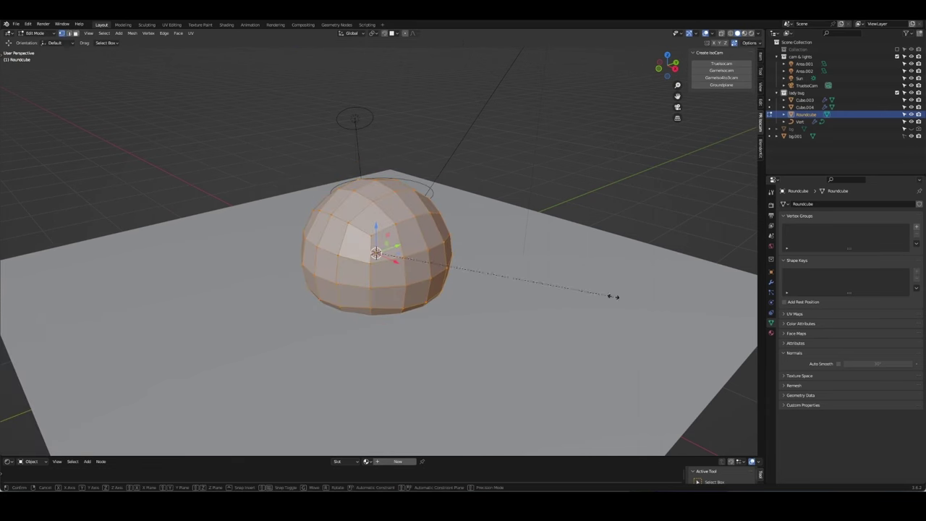
{"action": "type", "text": ".2"}
{"action": "key", "text": "Return"}
{"action": "scroll", "coordinate": [502, 306], "scroll_direction": "up", "scroll_amount": 3}
{"action": "scroll", "coordinate": [424, 287], "scroll_direction": "up", "scroll_amount": 3}
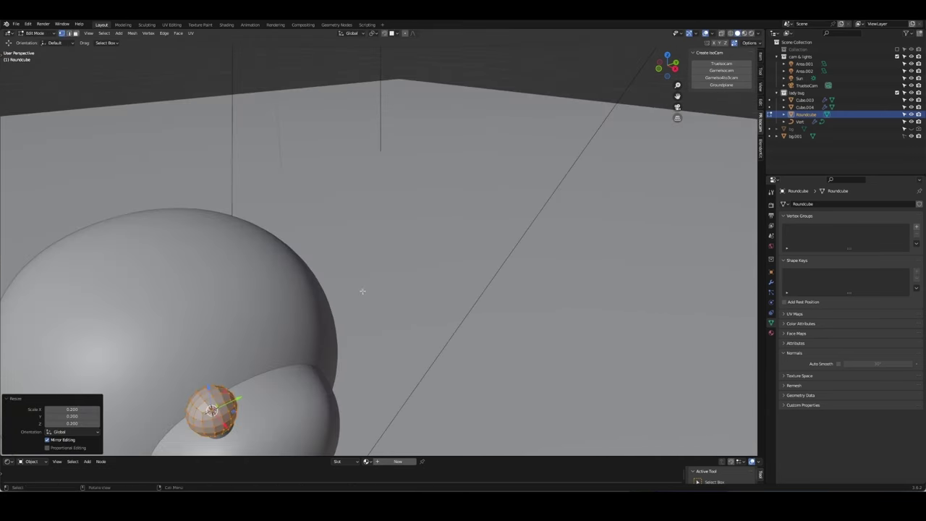
{"action": "scroll", "coordinate": [363, 291], "scroll_direction": "down", "scroll_amount": 5}
{"action": "key", "text": "s"}
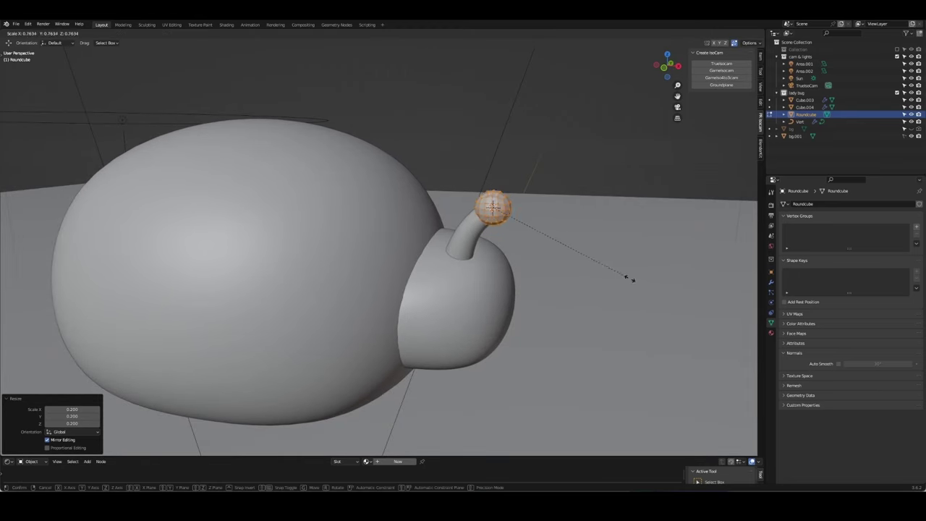
{"action": "left_click", "coordinate": [629, 278]}
{"action": "key", "text": "Tab"}
{"action": "right_click", "coordinate": [449, 178]}
{"action": "key", "text": "ctrl+3"}
{"action": "mouse_move", "coordinate": [569, 169]}
{"action": "middle_mouse_down"}
{"action": "mouse_move", "coordinate": [488, 180]}
{"action": "mouse_move", "coordinate": [434, 173]}
{"action": "middle_mouse_up"}
{"action": "left_click", "coordinate": [265, 235]}
{"action": "right_click", "coordinate": [249, 246]}
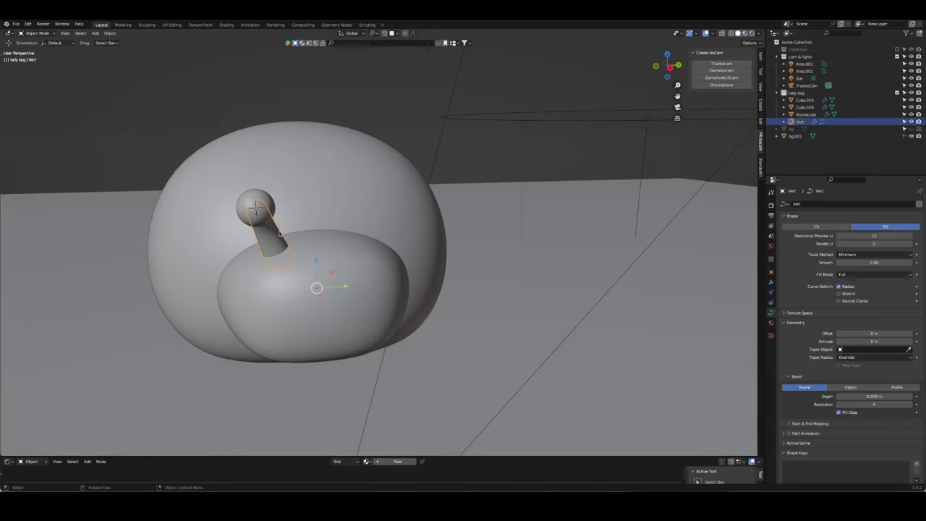
Step: Add a Mirror modifier to the antenna and its ball, using Cube.004 as the mirror object
{"action": "left_click", "coordinate": [769, 280]}
{"action": "left_click", "coordinate": [820, 205]}
{"action": "left_click", "coordinate": [798, 271]}
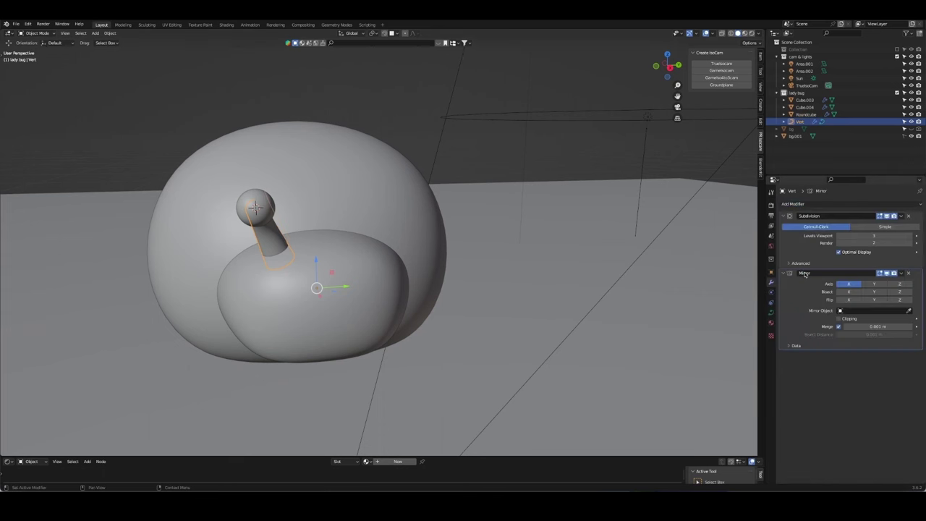
{"action": "left_click", "coordinate": [431, 220]}
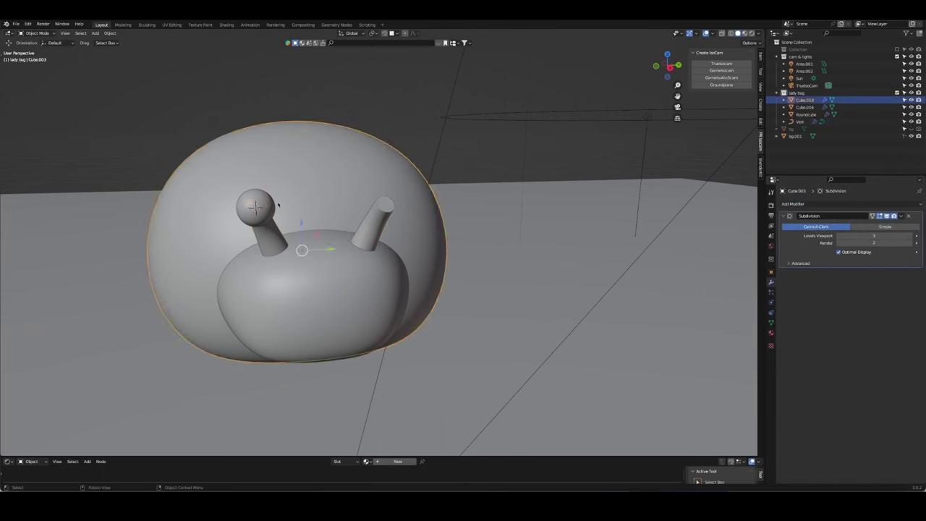
{"action": "left_click", "coordinate": [347, 304]}
{"action": "left_click", "coordinate": [255, 207]}
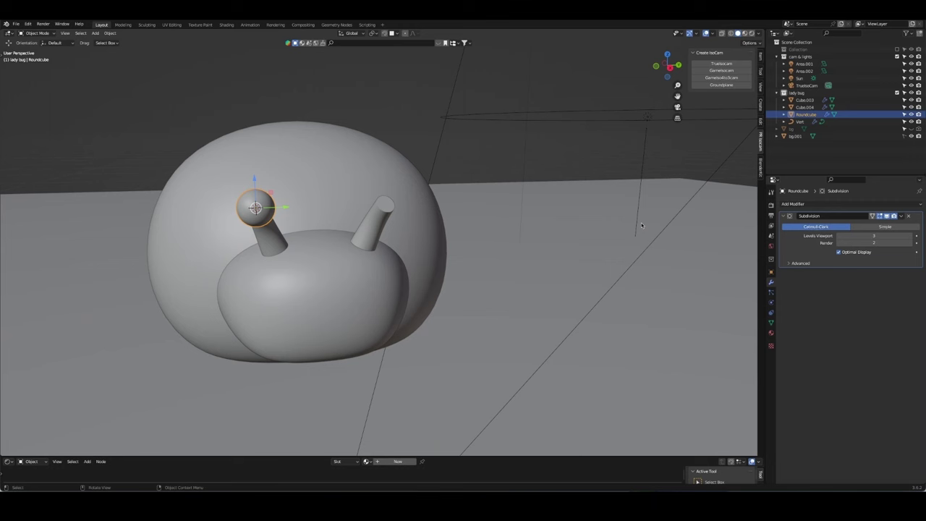
{"action": "left_click", "coordinate": [802, 206]}
{"action": "left_click", "coordinate": [792, 292]}
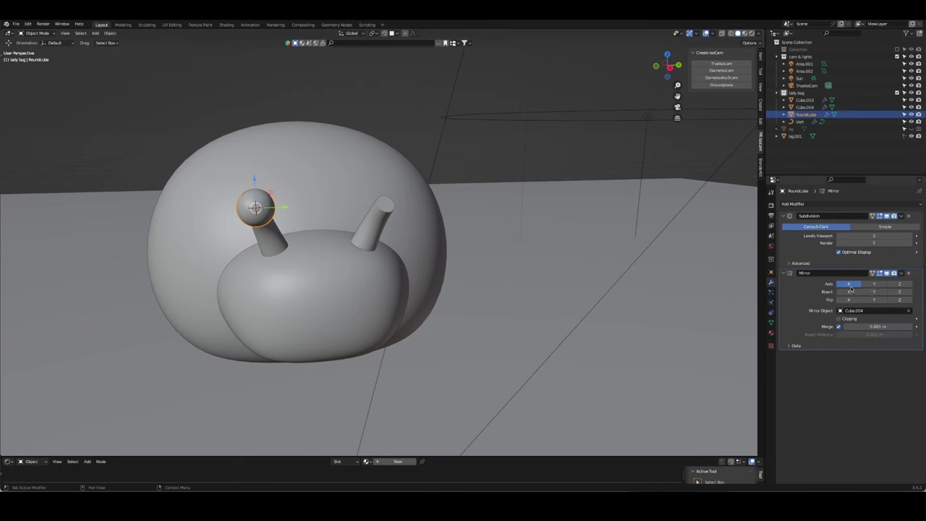
Step: Zoom out, select the ladybug body Cube.003 and switch the viewport view
{"action": "left_click", "coordinate": [531, 207]}
{"action": "mouse_move", "coordinate": [531, 207]}
{"action": "middle_mouse_down"}
{"action": "mouse_move", "coordinate": [458, 211]}
{"action": "mouse_move", "coordinate": [415, 181]}
{"action": "mouse_move", "coordinate": [369, 235]}
{"action": "mouse_move", "coordinate": [419, 244]}
{"action": "mouse_move", "coordinate": [360, 246]}
{"action": "mouse_move", "coordinate": [406, 265]}
{"action": "mouse_move", "coordinate": [261, 133]}
{"action": "middle_mouse_up"}
{"action": "left_click", "coordinate": [369, 235]}
{"action": "key", "text": "grave"}
Step: In top view, exclude the cam & lights collection from the scene
{"action": "key", "text": "KP_7"}
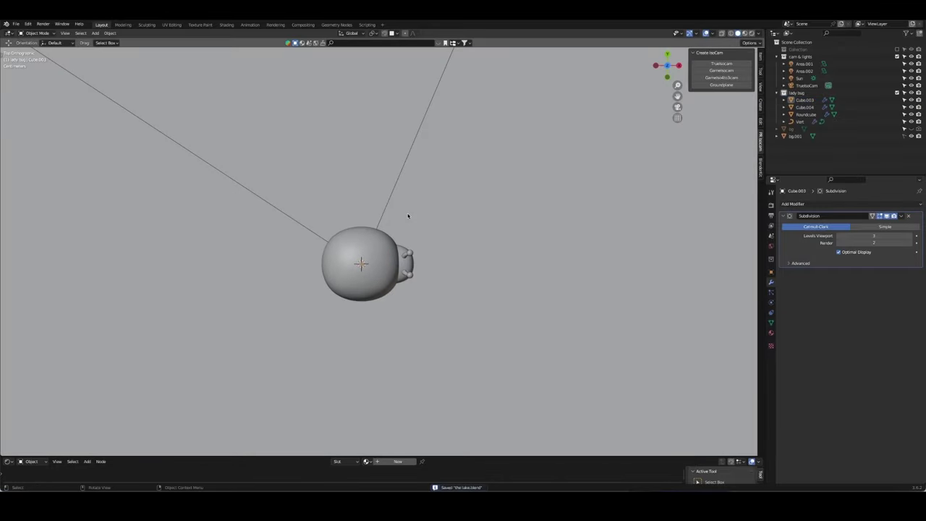
{"action": "key", "text": "a"}
{"action": "scroll", "coordinate": [508, 303], "scroll_direction": "down", "scroll_amount": 3}
{"action": "key", "text": "KP_5"}
{"action": "left_click", "coordinate": [548, 210]}
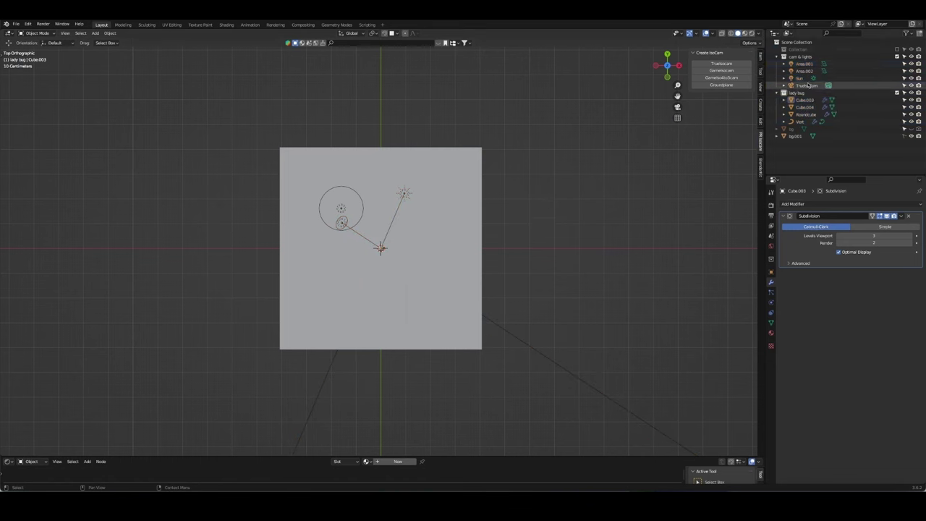
{"action": "left_click", "coordinate": [896, 57]}
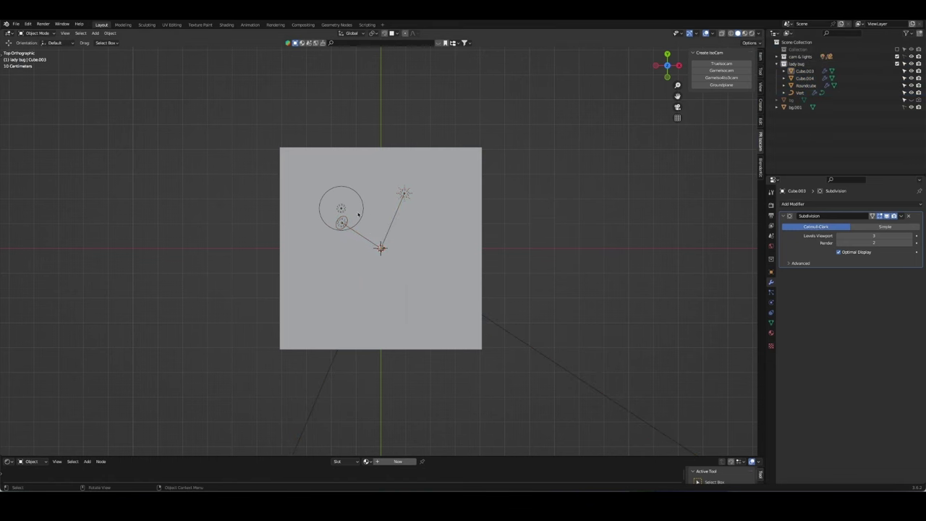
Step: Box-select all the ladybug parts and rotate them 90° around the 3D cursor
{"action": "scroll", "coordinate": [357, 214], "scroll_direction": "up", "scroll_amount": 8}
{"action": "left_click_drag", "start_coordinate": [310, 202], "coordinate": [517, 316]}
{"action": "key", "text": "r"}
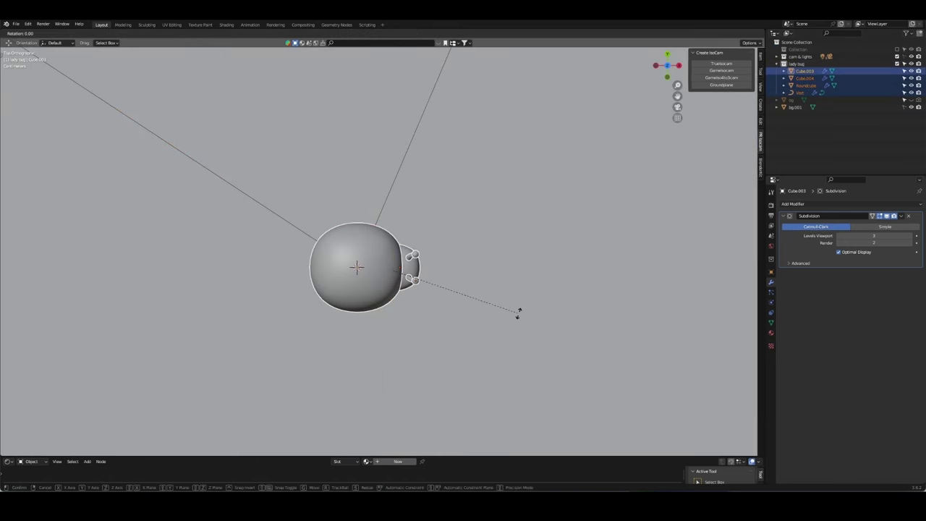
{"action": "right_click", "coordinate": [480, 237]}
{"action": "key", "text": "period"}
{"action": "left_click", "coordinate": [536, 237]}
{"action": "key", "text": "r"}
{"action": "key", "text": "0"}
{"action": "key", "text": "Return"}
{"action": "left_click", "coordinate": [475, 253]}
{"action": "middle_click_drag", "start_coordinate": [475, 253], "coordinate": [411, 233]}
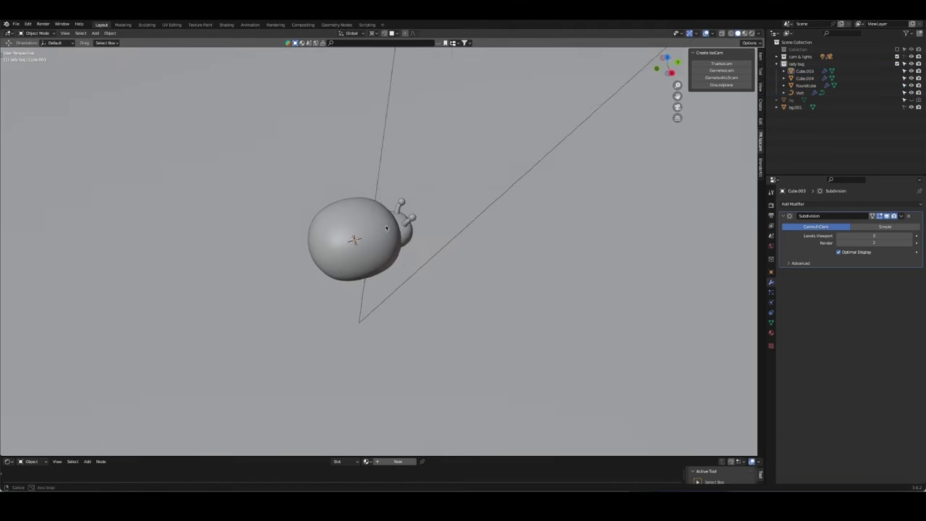
{"action": "key", "text": "KP_7"}
{"action": "key", "text": "shift+a"}
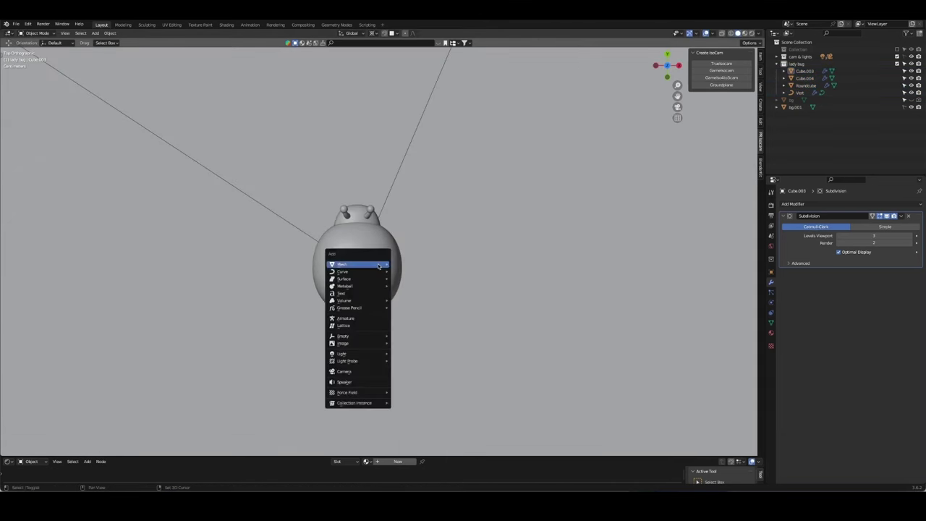
Step: Add a single vertex and extrude it into a bent leg line, with X-ray enabled
{"action": "mouse_move", "coordinate": [355, 264]}
{"action": "left_click", "coordinate": [474, 354]}
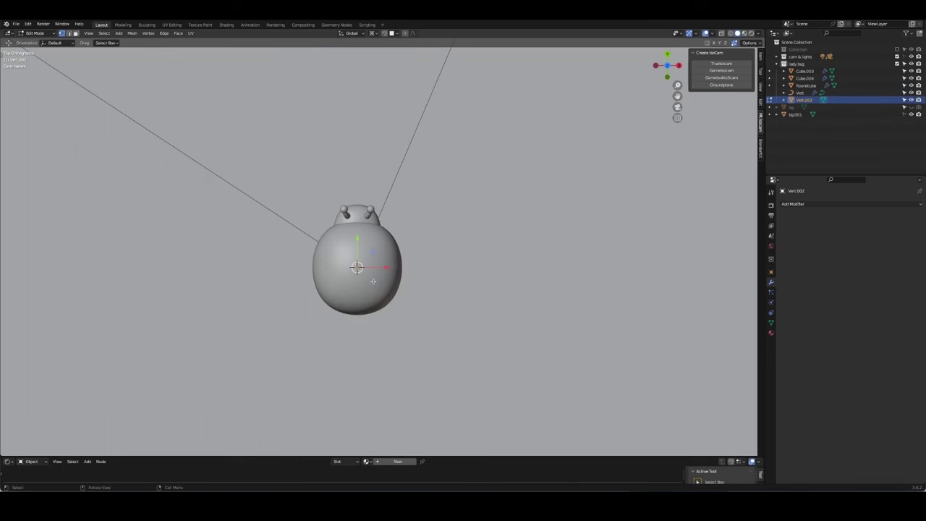
{"action": "left_click", "coordinate": [391, 260]}
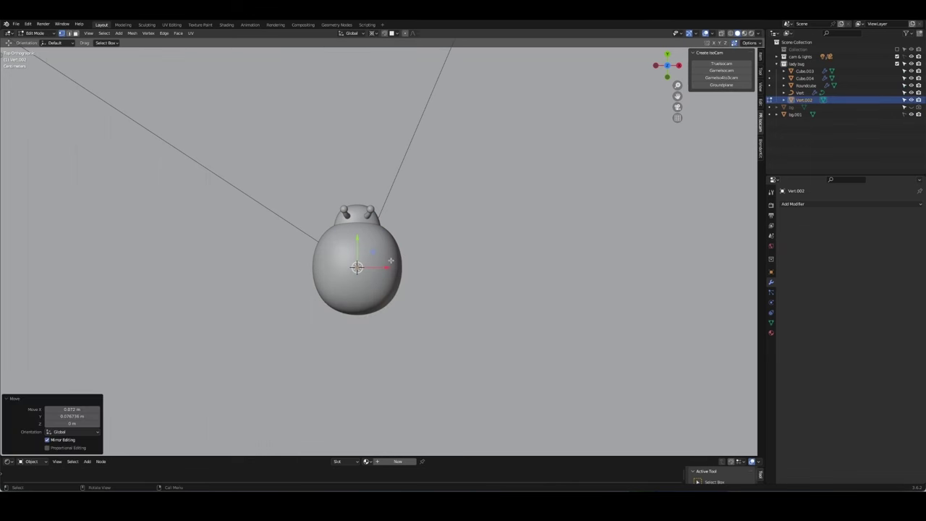
{"action": "key", "text": "alt+z"}
{"action": "scroll", "coordinate": [396, 234], "scroll_direction": "up", "scroll_amount": 2}
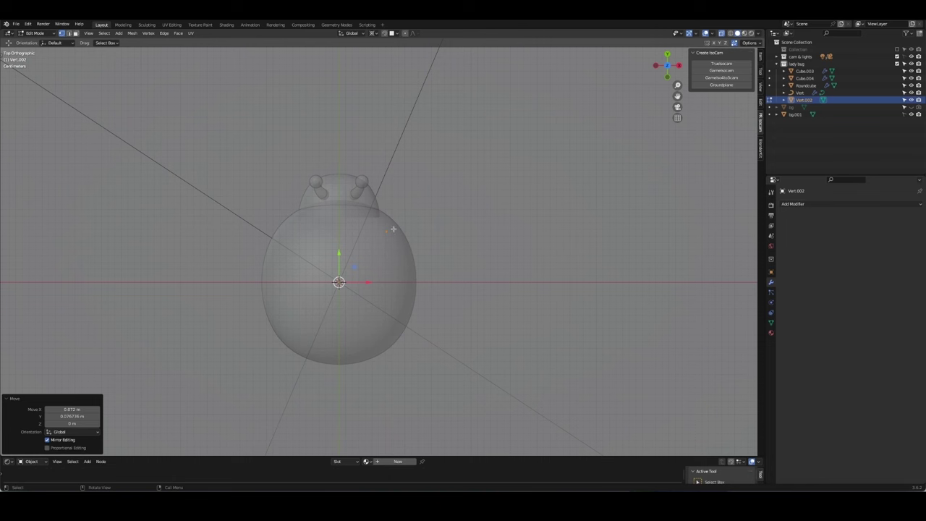
{"action": "left_click", "coordinate": [412, 213]}
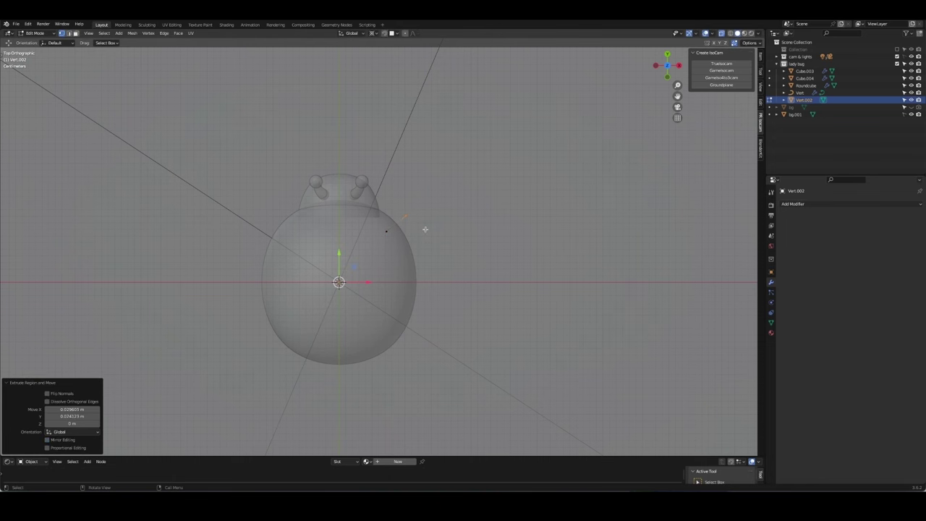
{"action": "left_click", "coordinate": [437, 218]}
{"action": "middle_click_drag", "start_coordinate": [436, 218], "coordinate": [441, 245]}
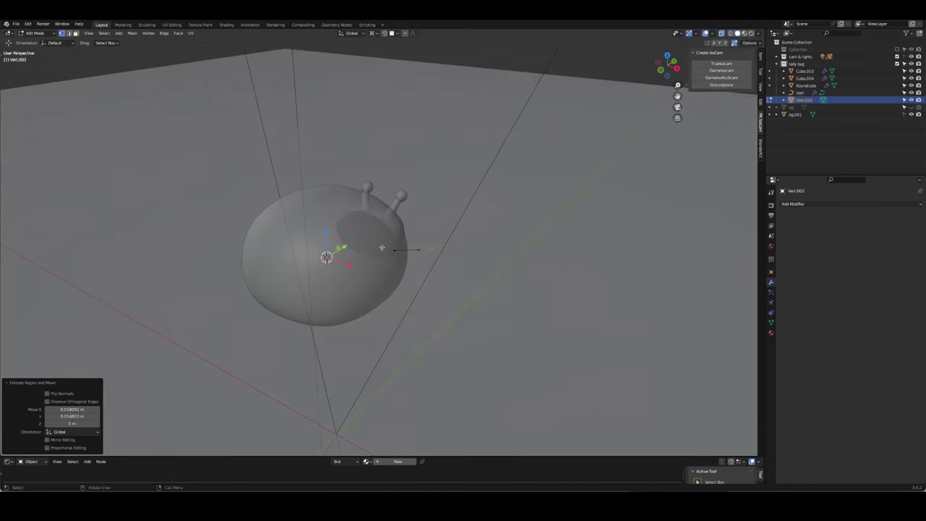
{"action": "key", "text": "period"}
{"action": "left_click", "coordinate": [463, 191]}
{"action": "left_click", "coordinate": [433, 255]}
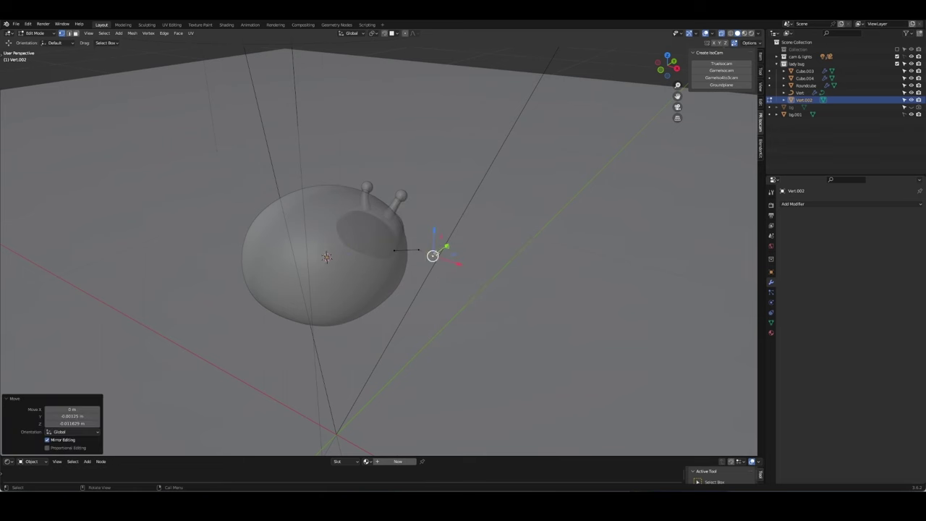
{"action": "middle_click_drag", "start_coordinate": [425, 243], "coordinate": [407, 261]}
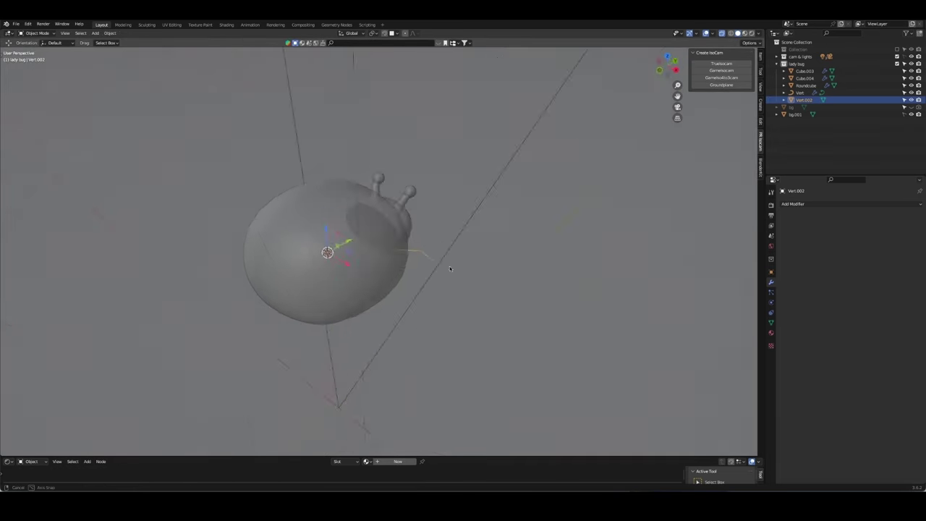
Step: Duplicate the leg line, then rotate and move the copy into a second leg along the side
{"action": "key", "text": "shift+d"}
{"action": "right_click", "coordinate": [454, 212]}
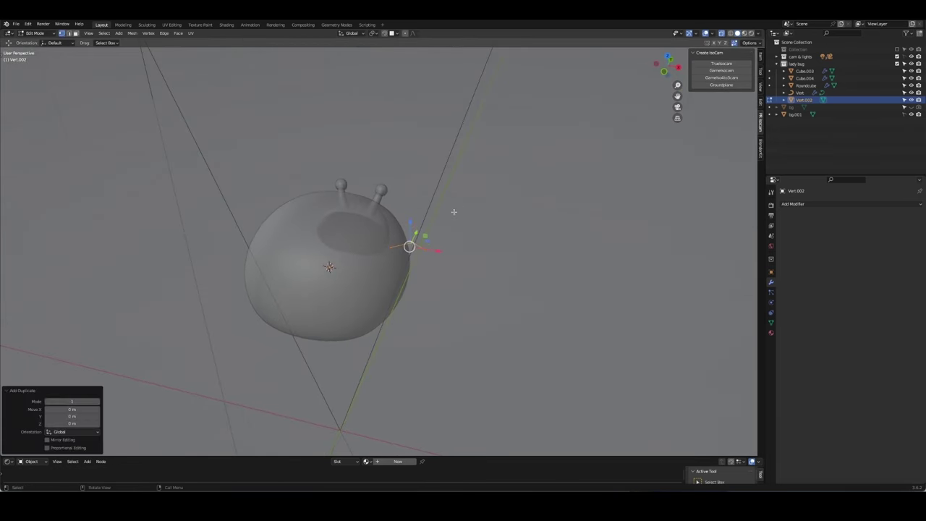
{"action": "key", "text": "KP_7"}
{"action": "key", "text": "g"}
{"action": "left_click", "coordinate": [454, 264]}
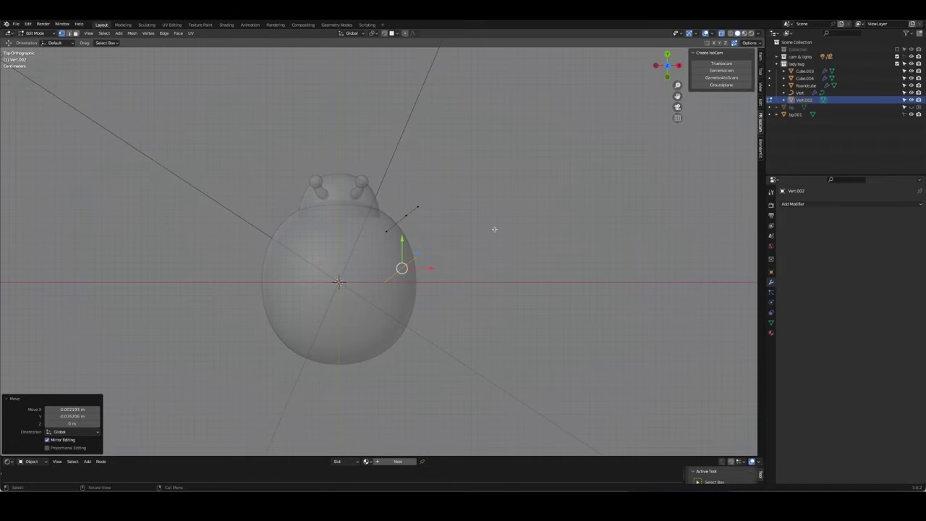
{"action": "key", "text": "r"}
{"action": "left_click", "coordinate": [456, 309]}
{"action": "key", "text": "g"}
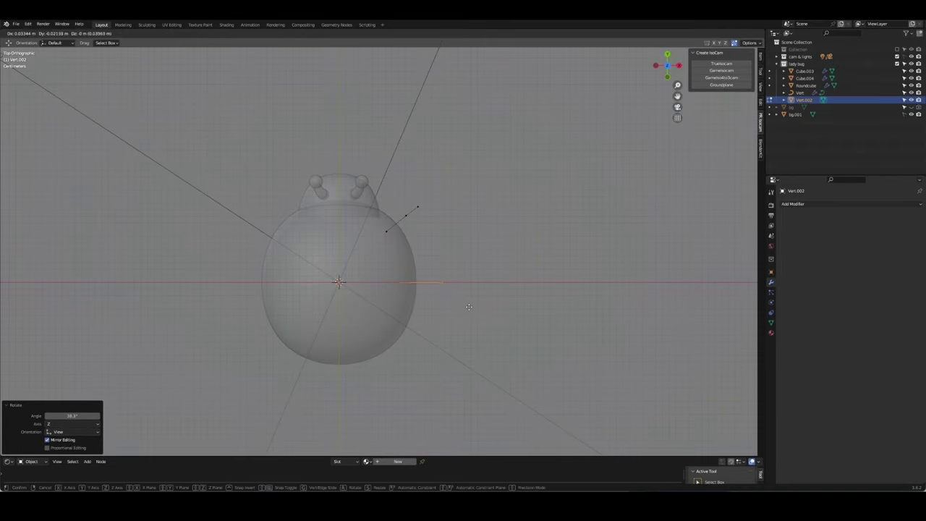
{"action": "left_click", "coordinate": [468, 305]}
Step: Angle the third leg backward, place it near the rear and check all three legs
{"action": "key", "text": "r"}
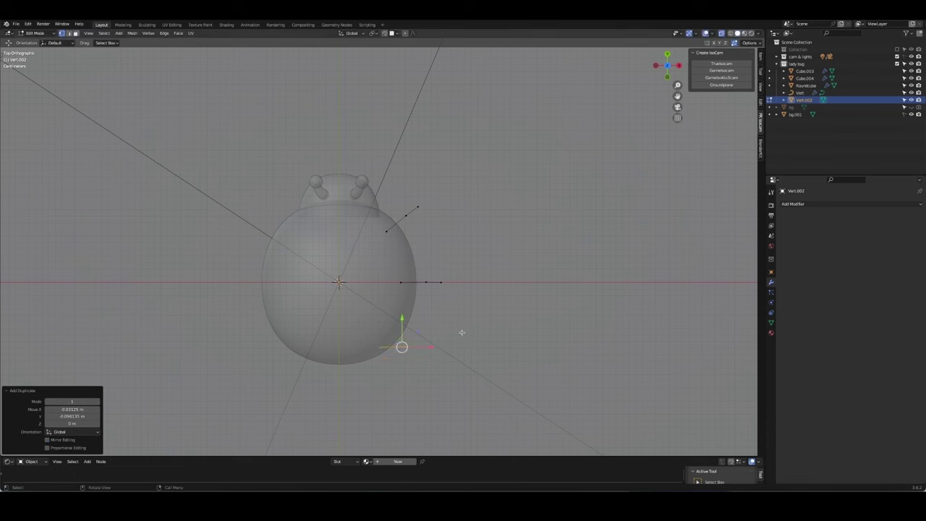
{"action": "left_click", "coordinate": [496, 323]}
{"action": "key", "text": "g"}
{"action": "left_click", "coordinate": [492, 330]}
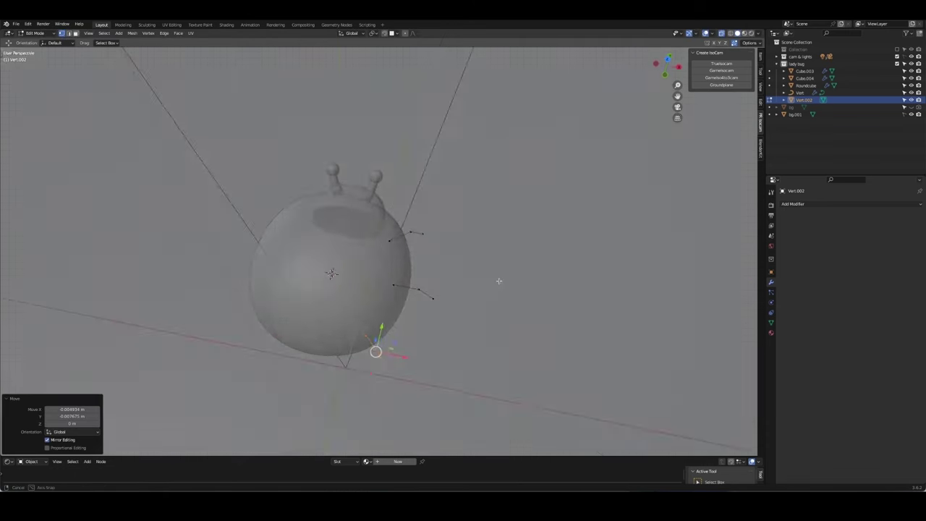
{"action": "middle_click_drag", "start_coordinate": [496, 279], "coordinate": [527, 227]}
{"action": "key", "text": "KP_1"}
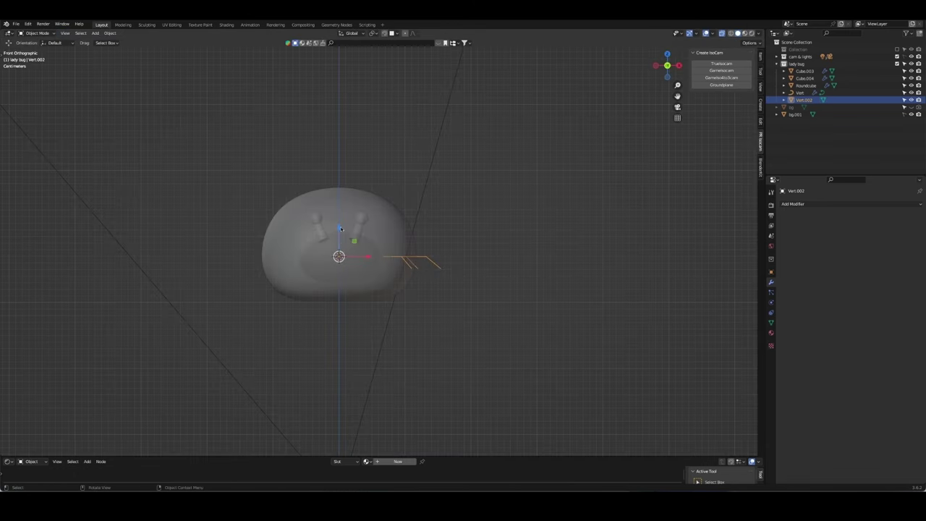
{"action": "middle_click_drag", "start_coordinate": [496, 287], "coordinate": [412, 283]}
{"action": "right_click", "coordinate": [412, 284]}
Step: Convert the leg lines to a curve and bevel it into capped tubes
{"action": "left_click", "coordinate": [412, 283]}
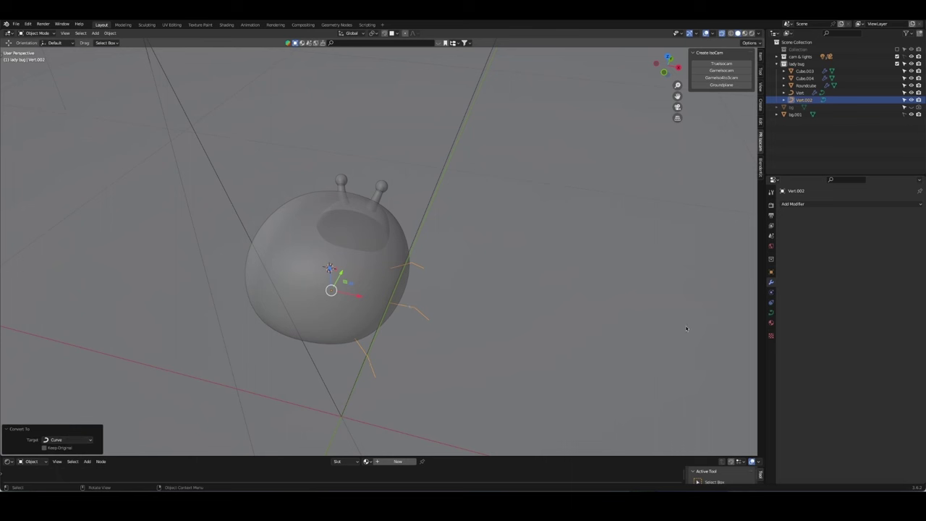
{"action": "left_click", "coordinate": [771, 312]}
{"action": "left_click_drag", "start_coordinate": [874, 396], "coordinate": [889, 396]}
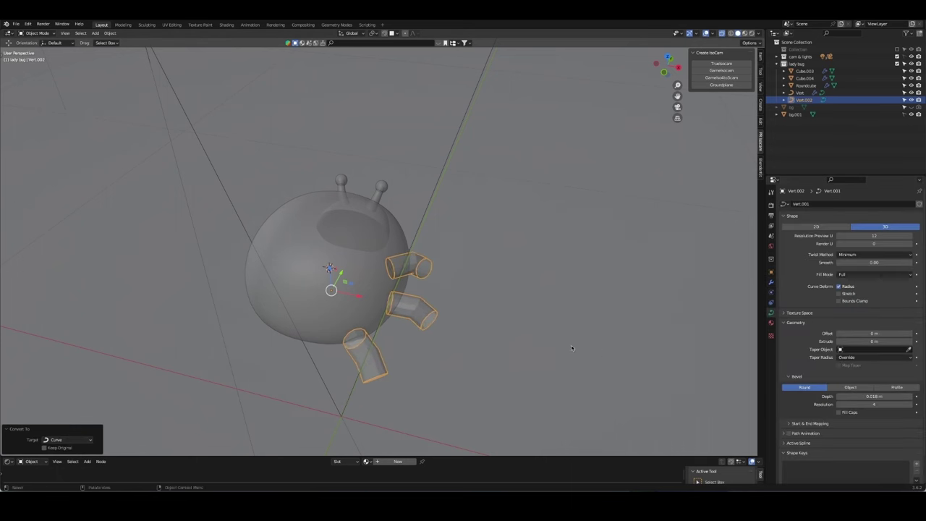
{"action": "left_click", "coordinate": [838, 412]}
Step: Taper the leg tips by shrinking the curve thickness at selected points
{"action": "key", "text": "Tab"}
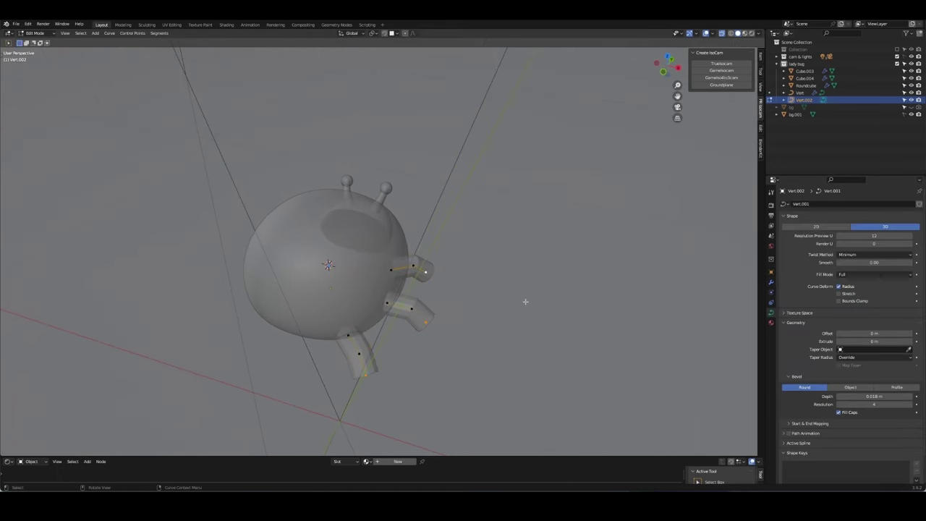
{"action": "key", "text": "alt+s"}
{"action": "left_click", "coordinate": [477, 302]}
{"action": "left_click", "coordinate": [418, 268], "text": "shift"}
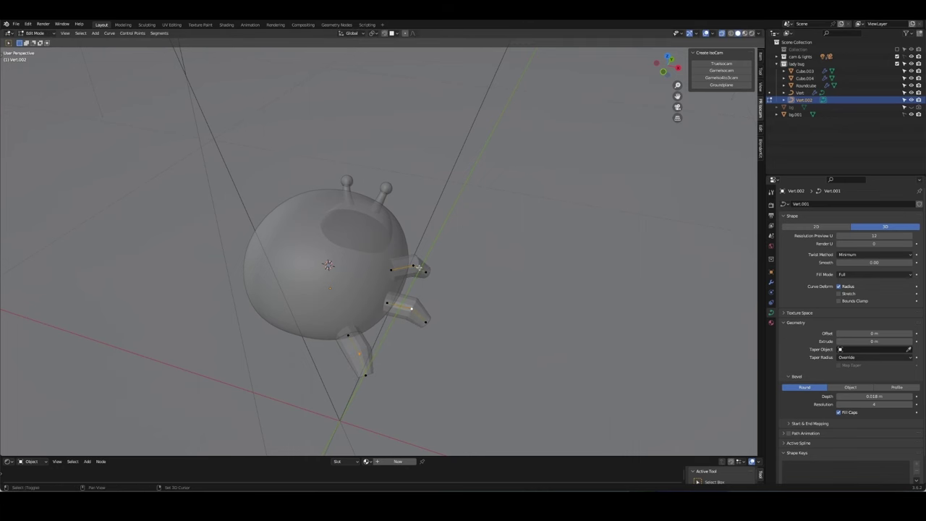
{"action": "left_click", "coordinate": [517, 301]}
{"action": "key", "text": "Tab"}
Step: Duplicate the ladybug's head, scale the copy to about 0.4 and lower it slightly
{"action": "mouse_move", "coordinate": [512, 320]}
{"action": "middle_mouse_down"}
{"action": "mouse_move", "coordinate": [502, 310]}
{"action": "mouse_move", "coordinate": [532, 337]}
{"action": "mouse_move", "coordinate": [665, 312]}
{"action": "mouse_move", "coordinate": [589, 264]}
{"action": "middle_mouse_up"}
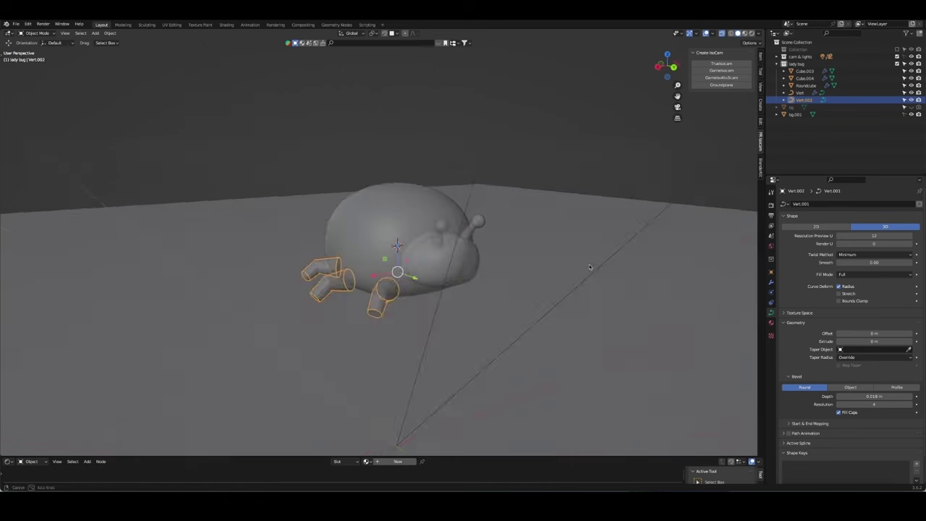
{"action": "left_click", "coordinate": [470, 264]}
{"action": "key", "text": "shift+d"}
{"action": "left_click", "coordinate": [496, 270]}
{"action": "key", "text": "s"}
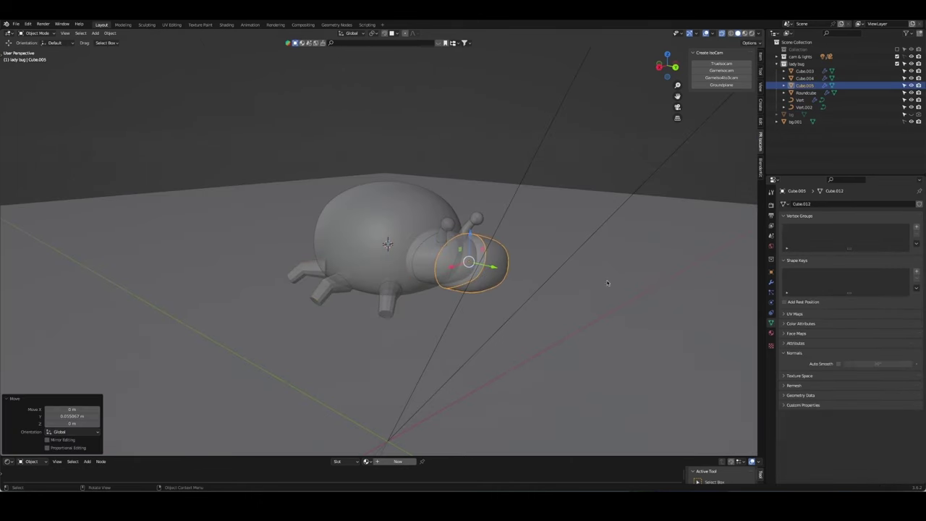
{"action": "left_click", "coordinate": [528, 270]}
{"action": "middle_click_drag", "start_coordinate": [528, 270], "coordinate": [491, 248]}
{"action": "left_click_drag", "start_coordinate": [460, 221], "coordinate": [460, 223]}
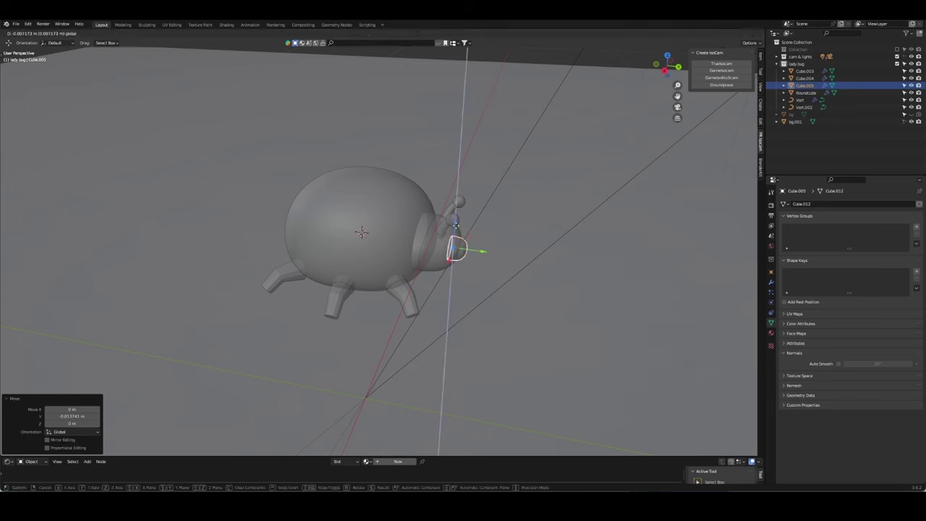
{"action": "mouse_move", "coordinate": [460, 222]}
{"action": "middle_mouse_down"}
{"action": "mouse_move", "coordinate": [406, 274]}
{"action": "mouse_move", "coordinate": [436, 293]}
{"action": "middle_mouse_up"}
{"action": "key", "text": "alt+a"}
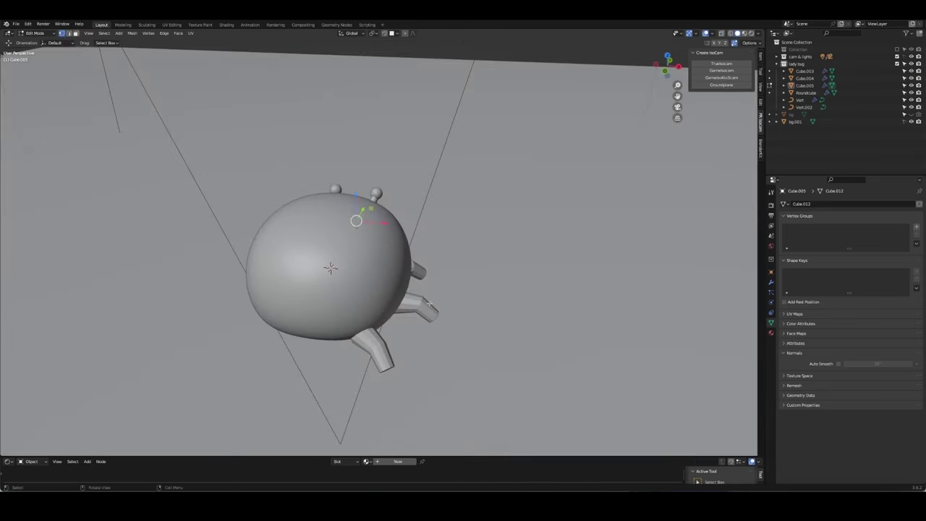
Step: From top view, shrink the legs and raise them about 0.013 m
{"action": "key", "text": "KP_7"}
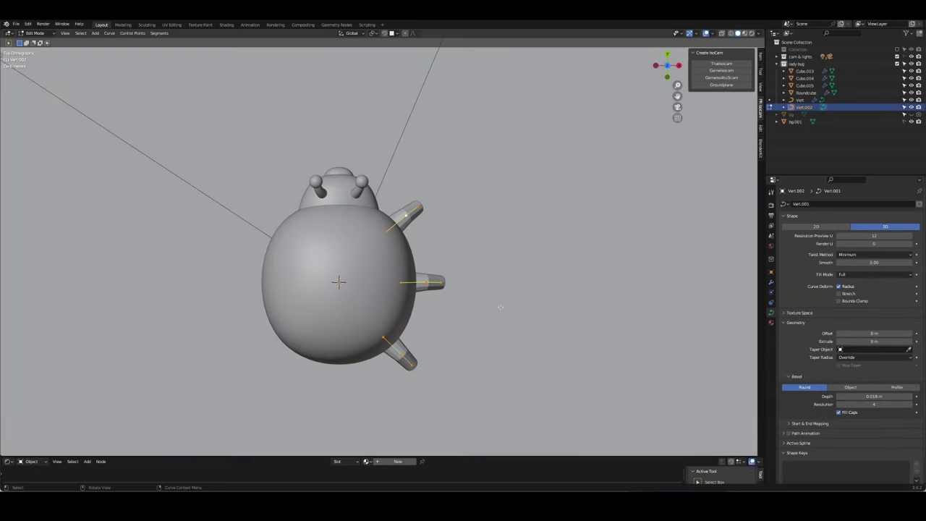
{"action": "key", "text": "s"}
{"action": "left_click", "coordinate": [486, 345]}
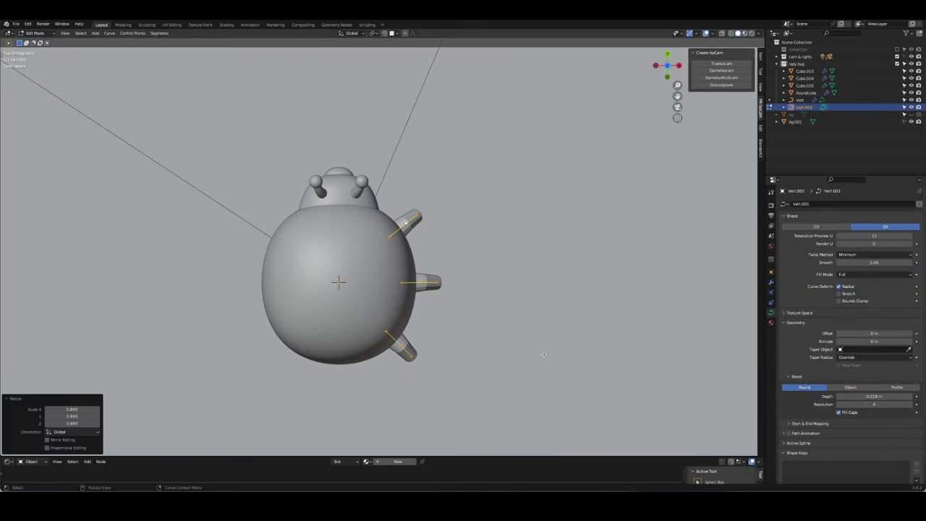
{"action": "key", "text": "Tab"}
{"action": "mouse_move", "coordinate": [486, 346]}
{"action": "middle_mouse_down"}
{"action": "mouse_move", "coordinate": [355, 271]}
{"action": "mouse_move", "coordinate": [419, 304]}
{"action": "middle_mouse_up"}
{"action": "key", "text": "g"}
{"action": "key", "text": "z"}
{"action": "left_click", "coordinate": [355, 271]}
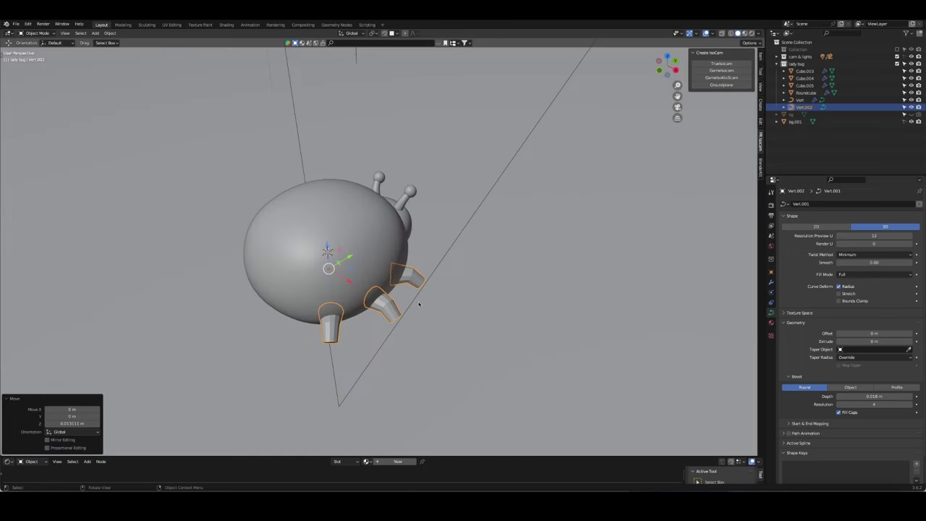
Step: Shade the legs smooth and add level-3 subdivision
{"action": "right_click", "coordinate": [419, 304]}
{"action": "left_click", "coordinate": [414, 272]}
{"action": "mouse_move", "coordinate": [414, 272]}
{"action": "middle_mouse_down"}
{"action": "mouse_move", "coordinate": [403, 310]}
{"action": "mouse_move", "coordinate": [540, 306]}
{"action": "mouse_move", "coordinate": [566, 285]}
{"action": "mouse_move", "coordinate": [502, 283]}
{"action": "mouse_move", "coordinate": [481, 292]}
{"action": "middle_mouse_up"}
{"action": "key", "text": "ctrl+3"}
Step: Mirror the legs with a Mirror modifier, then select the antennas and view from above
{"action": "left_click", "coordinate": [771, 282]}
{"action": "left_click", "coordinate": [796, 204]}
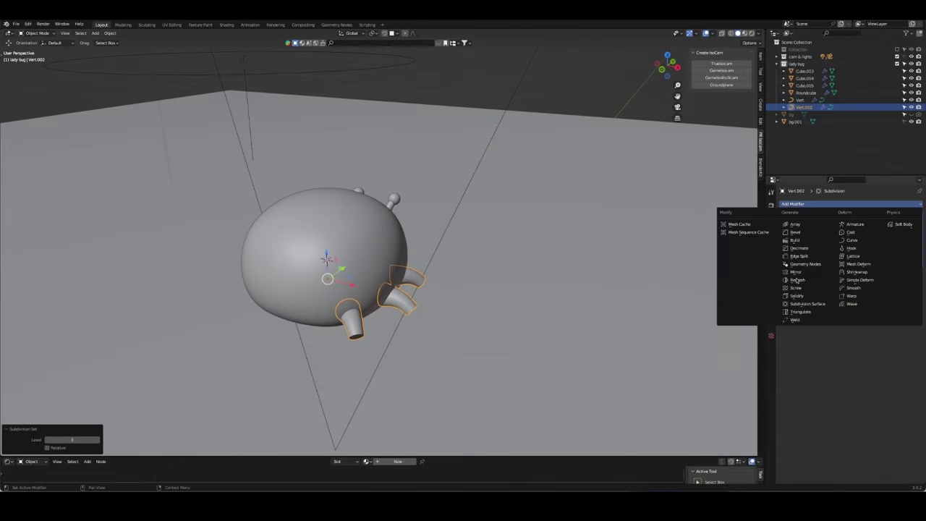
{"action": "left_click", "coordinate": [800, 272]}
{"action": "mouse_move", "coordinate": [622, 282]}
{"action": "middle_mouse_down"}
{"action": "mouse_move", "coordinate": [603, 304]}
{"action": "mouse_move", "coordinate": [595, 273]}
{"action": "mouse_move", "coordinate": [604, 263]}
{"action": "middle_mouse_up"}
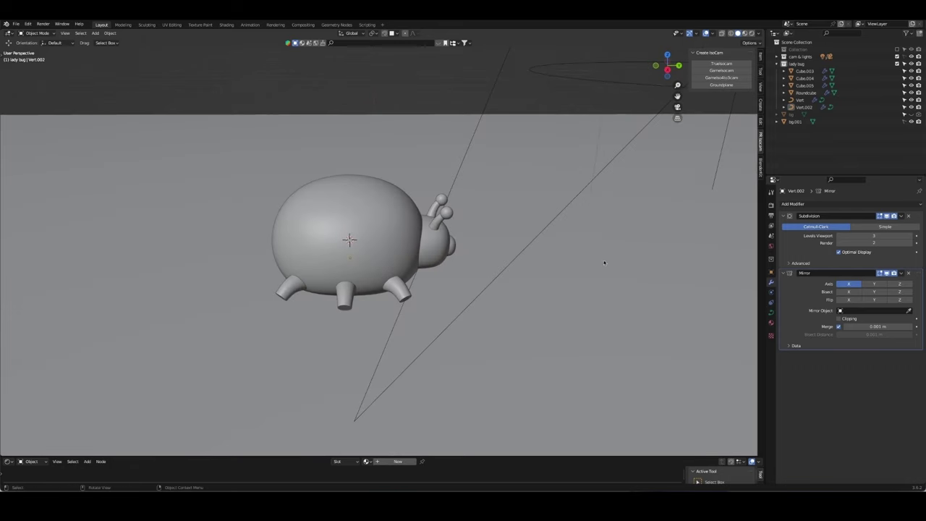
{"action": "left_click", "coordinate": [443, 208]}
{"action": "middle_click_drag", "start_coordinate": [442, 209], "coordinate": [353, 261]}
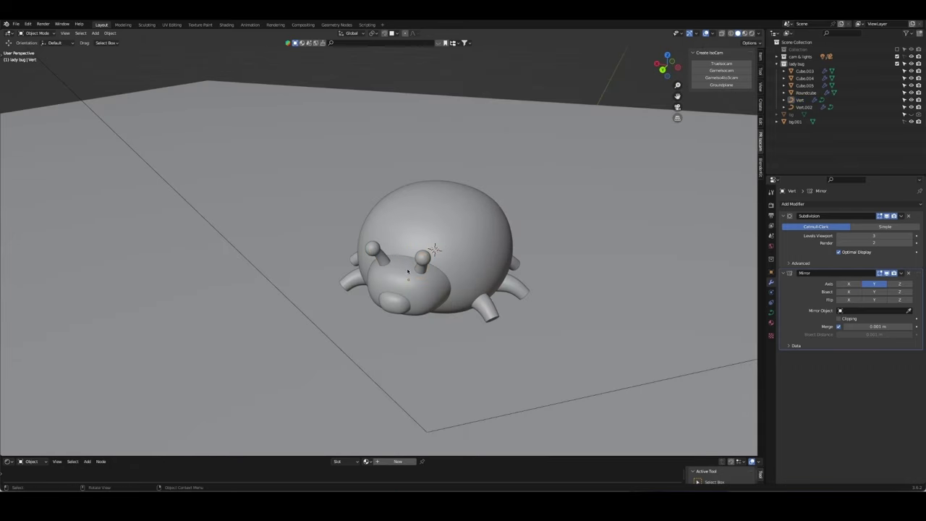
Step: Lower the legs' subdivision to level 1 and convert them to a mesh
{"action": "mouse_move", "coordinate": [408, 271]}
{"action": "middle_mouse_down"}
{"action": "mouse_move", "coordinate": [402, 256]}
{"action": "mouse_move", "coordinate": [434, 305]}
{"action": "mouse_move", "coordinate": [409, 305]}
{"action": "middle_mouse_up"}
{"action": "left_click", "coordinate": [423, 293]}
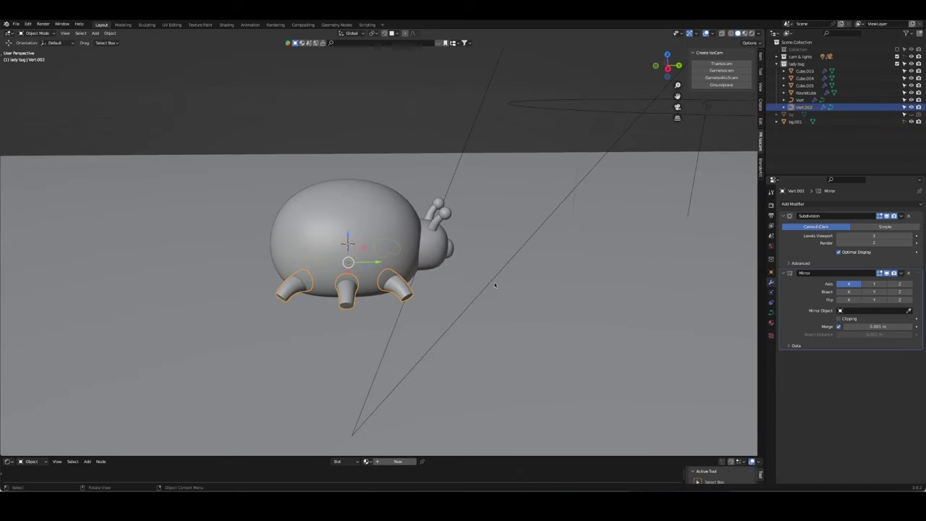
{"action": "key", "text": "ctrl+1"}
{"action": "right_click", "coordinate": [399, 287]}
{"action": "left_click", "coordinate": [399, 289]}
Step: Select a leg's bottom edge loop and try a Bevel modifier, then undo it
{"action": "key", "text": "Tab"}
{"action": "scroll", "coordinate": [398, 290], "scroll_direction": "up", "scroll_amount": 5}
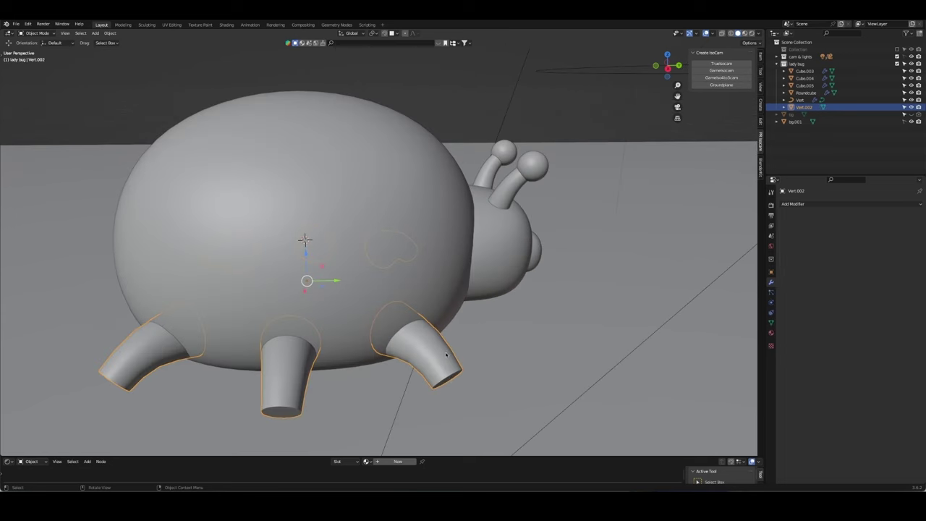
{"action": "left_click", "coordinate": [451, 376], "text": "alt"}
{"action": "mouse_move", "coordinate": [491, 393]}
{"action": "middle_mouse_down"}
{"action": "mouse_move", "coordinate": [484, 268]}
{"action": "mouse_move", "coordinate": [630, 242]}
{"action": "middle_mouse_up"}
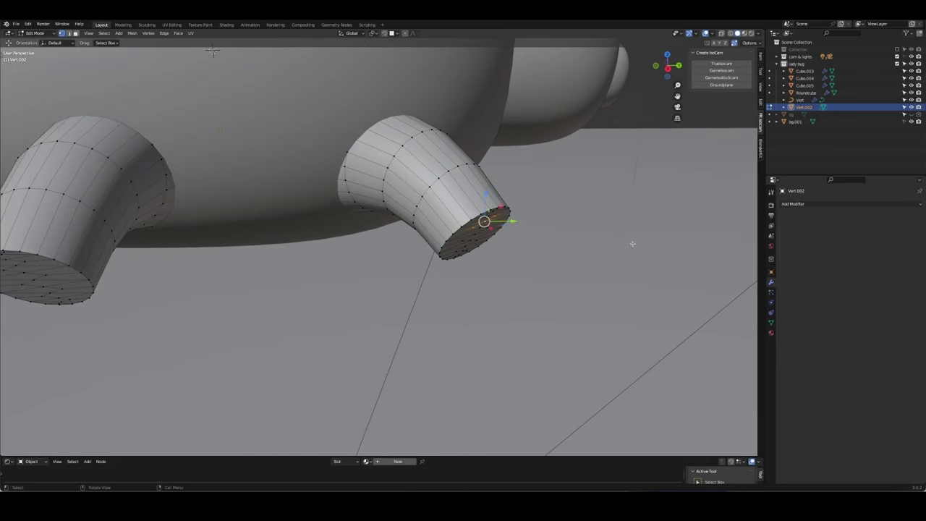
{"action": "key", "text": "Tab"}
{"action": "left_click", "coordinate": [792, 203]}
{"action": "left_click", "coordinate": [796, 230]}
{"action": "key", "text": "ctrl+z"}
{"action": "key", "text": "Tab"}
Step: Revert the legs to their curve setup and review the curve settings and modifiers
{"action": "middle_click_drag", "start_coordinate": [60, 261], "coordinate": [379, 254]}
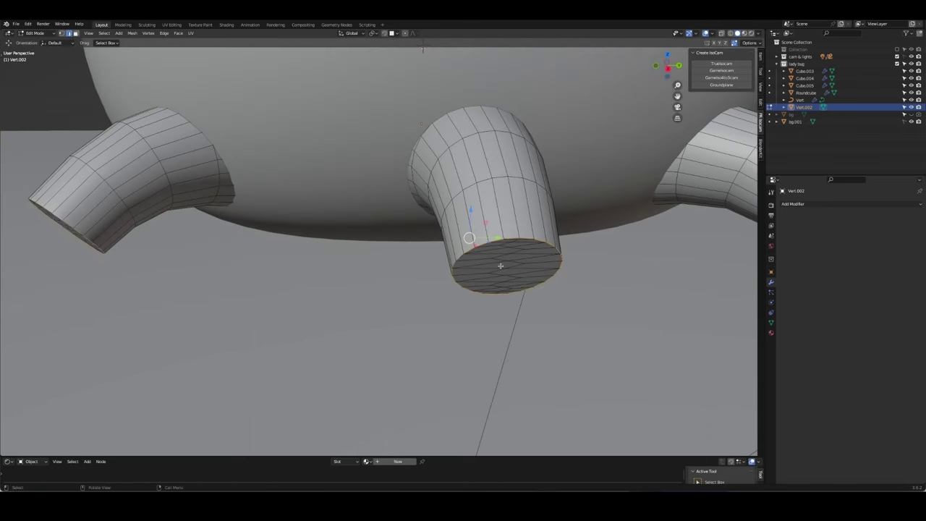
{"action": "middle_click_drag", "start_coordinate": [500, 265], "coordinate": [508, 232]}
{"action": "key", "text": "Tab"}
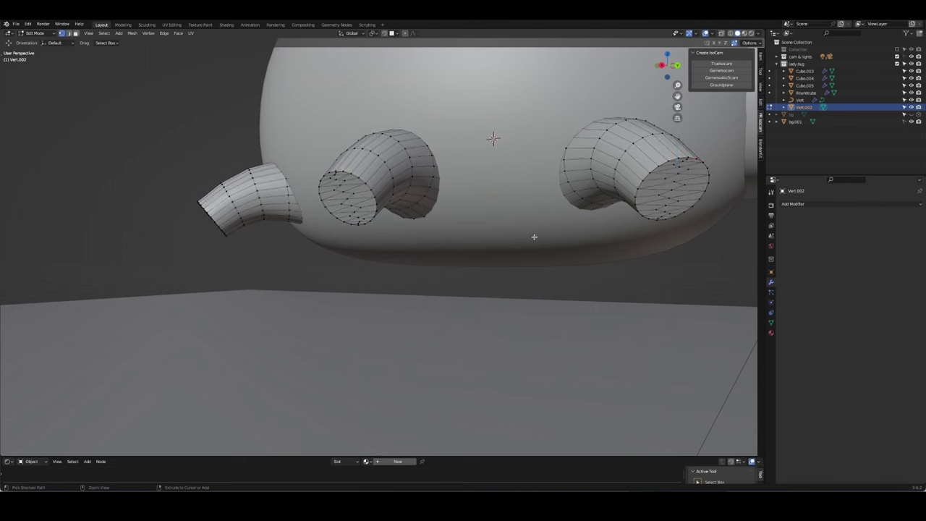
{"action": "left_click", "coordinate": [771, 313]}
{"action": "key", "text": "Tab"}
{"action": "mouse_move", "coordinate": [745, 319]}
{"action": "middle_mouse_down"}
{"action": "mouse_move", "coordinate": [702, 337]}
{"action": "mouse_move", "coordinate": [637, 302]}
{"action": "mouse_move", "coordinate": [638, 266]}
{"action": "middle_mouse_up"}
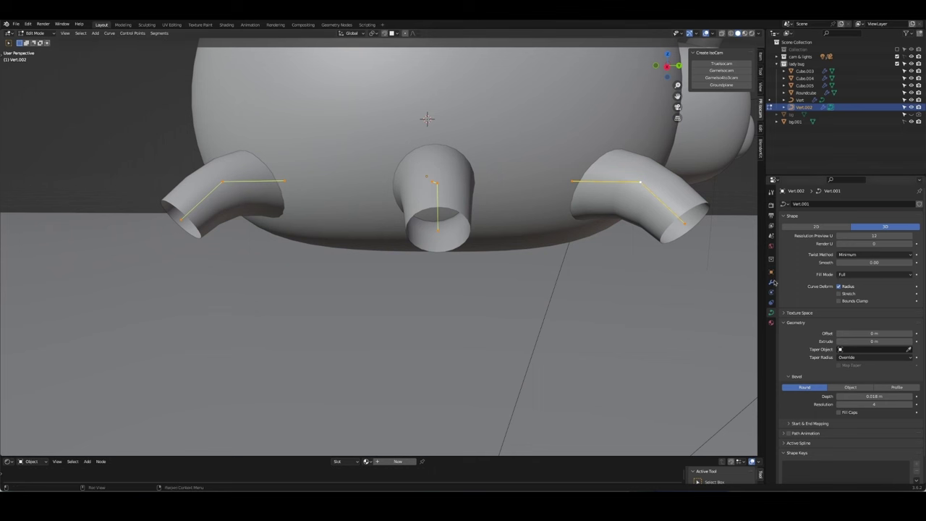
{"action": "left_click", "coordinate": [772, 283]}
{"action": "key", "text": "Tab"}
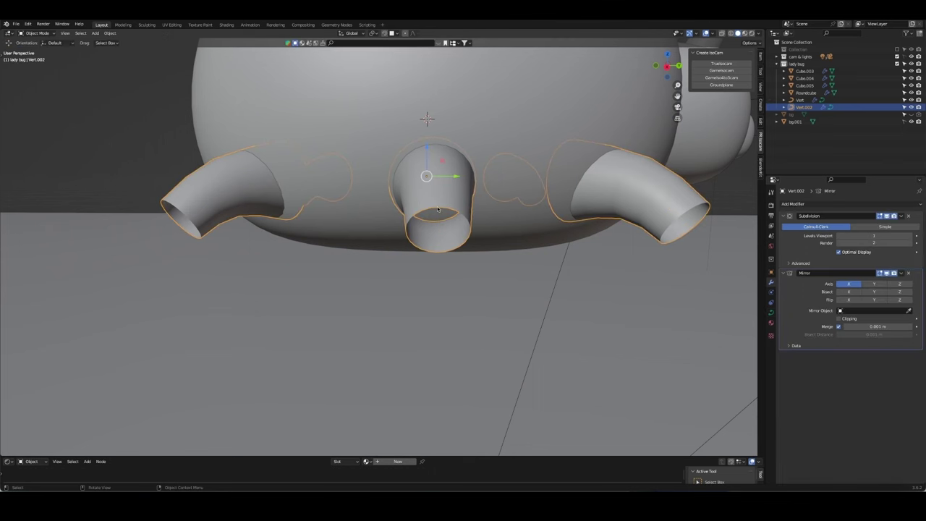
Step: Convert the curve legs to a mesh and fill the open bottoms with faces
{"action": "right_click", "coordinate": [437, 209]}
{"action": "left_click", "coordinate": [437, 199]}
{"action": "key", "text": "Tab"}
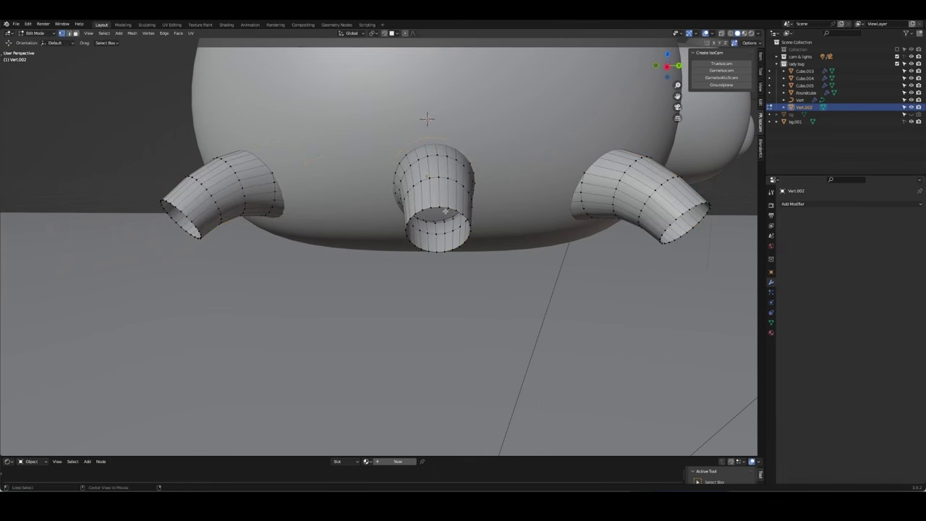
{"action": "key", "text": "f"}
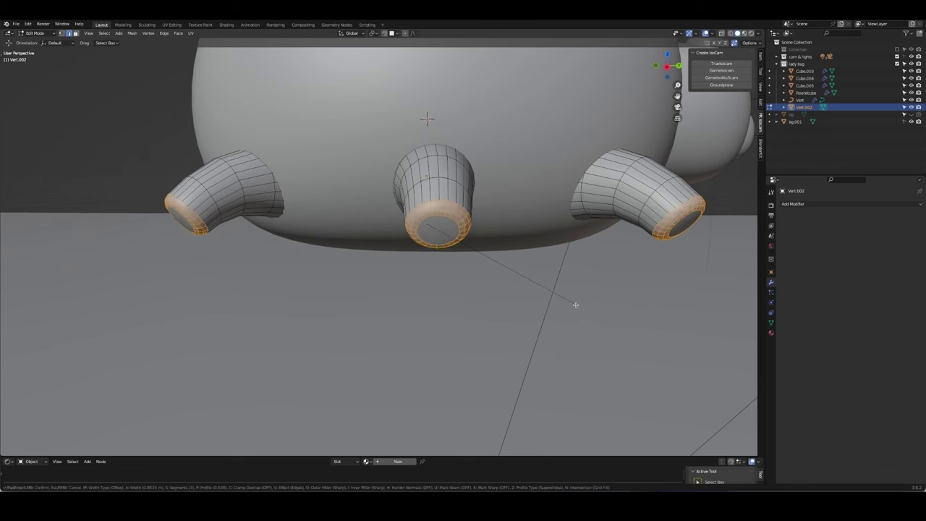
{"action": "key", "text": "Tab"}
Step: Give the legs level-2 subdivision and smooth shading
{"action": "key", "text": "ctrl+2"}
{"action": "middle_click_drag", "start_coordinate": [512, 302], "coordinate": [543, 283]}
{"action": "right_click", "coordinate": [376, 269]}
{"action": "left_click", "coordinate": [354, 265]}
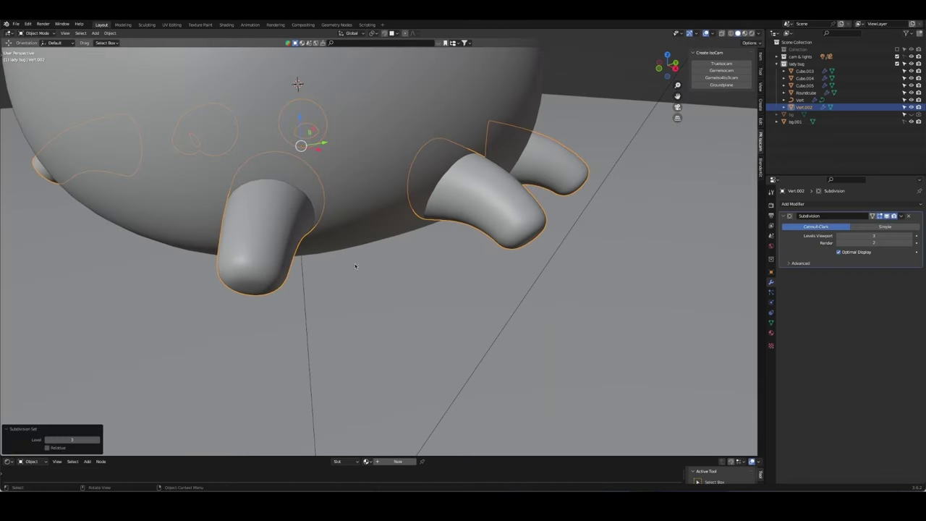
{"action": "mouse_move", "coordinate": [359, 268]}
{"action": "middle_mouse_down"}
{"action": "mouse_move", "coordinate": [405, 269]}
{"action": "mouse_move", "coordinate": [295, 310]}
{"action": "mouse_move", "coordinate": [217, 289]}
{"action": "middle_mouse_up"}
Step: In local view, delete the three left-side legs from the leg mesh
{"action": "key", "text": "Tab"}
{"action": "key", "text": "KP_Divide"}
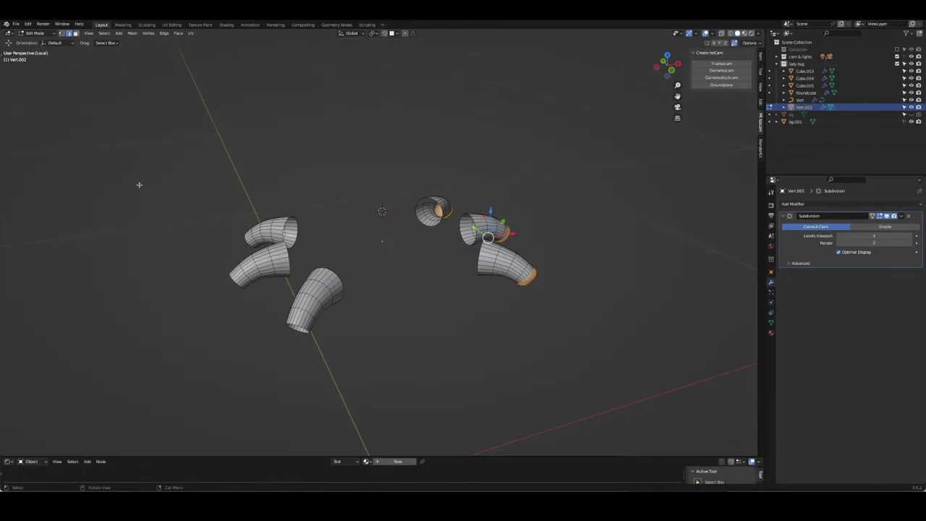
{"action": "left_click_drag", "start_coordinate": [138, 183], "coordinate": [378, 344]}
{"action": "key", "text": "x"}
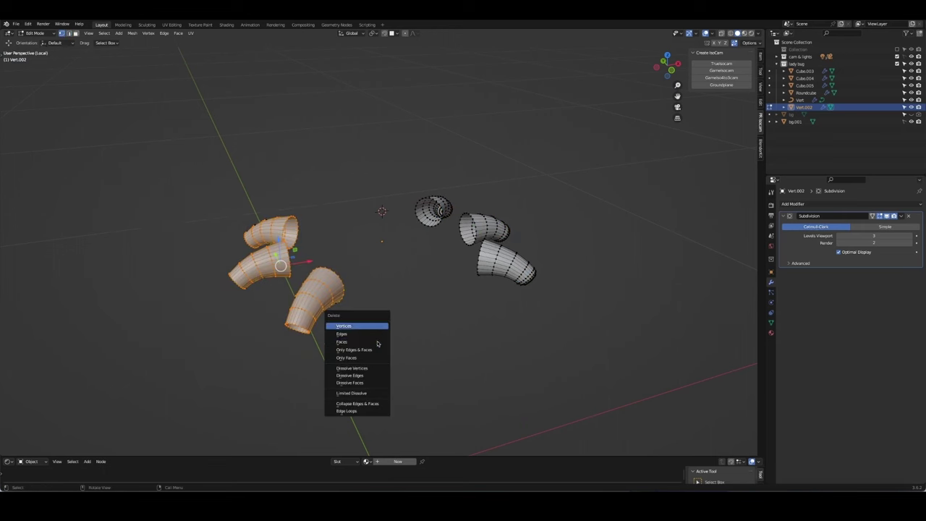
{"action": "left_click", "coordinate": [377, 344]}
{"action": "key", "text": "a"}
{"action": "key", "text": "x"}
{"action": "left_click", "coordinate": [340, 350]}
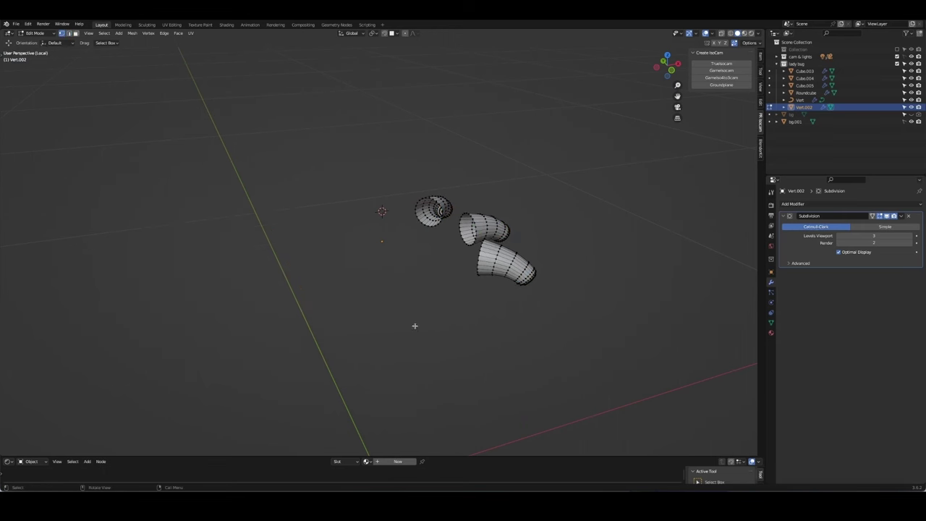
{"action": "key", "text": "Tab"}
Step: Add a Mirror modifier to recreate the legs, then return to the full scene
{"action": "left_click", "coordinate": [794, 204]}
{"action": "left_click", "coordinate": [796, 290]}
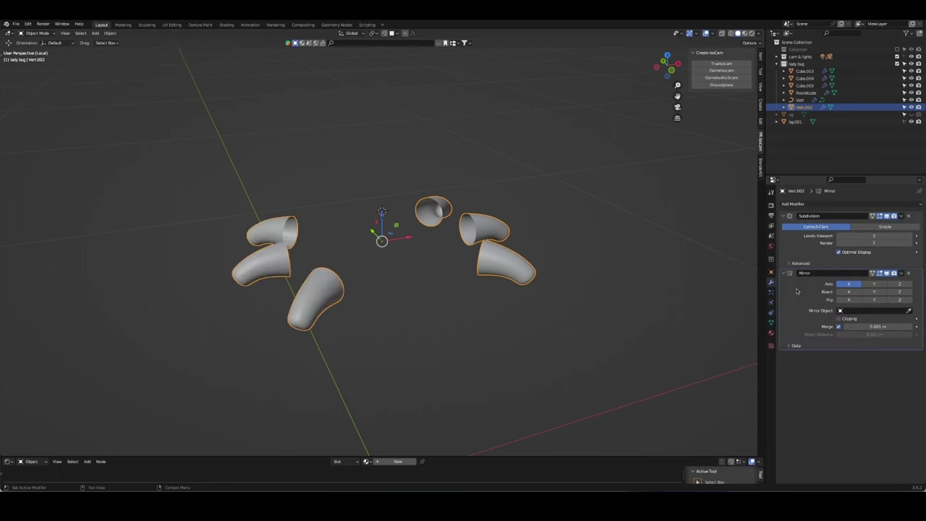
{"action": "left_click", "coordinate": [579, 347]}
{"action": "key", "text": "KP_Divide"}
{"action": "middle_click_drag", "start_coordinate": [545, 297], "coordinate": [447, 243]}
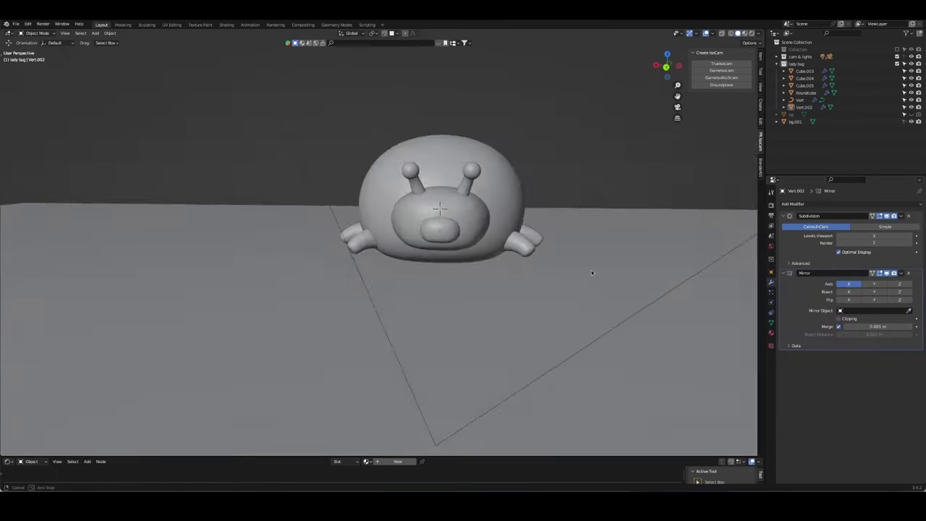
{"action": "left_click", "coordinate": [447, 243]}
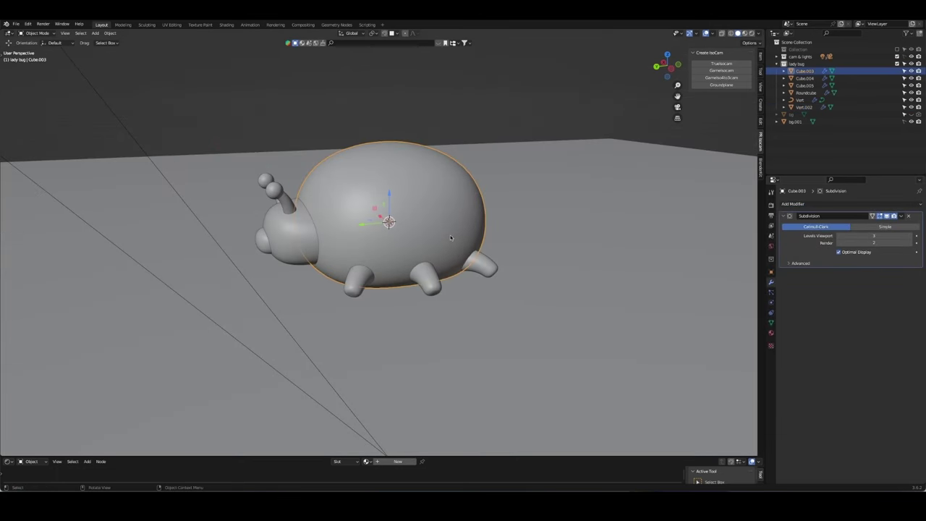
Step: Duplicate the body and move Cube.003's middle edge loop to set the shell line
{"action": "key", "text": "shift+d"}
{"action": "left_click", "coordinate": [456, 220]}
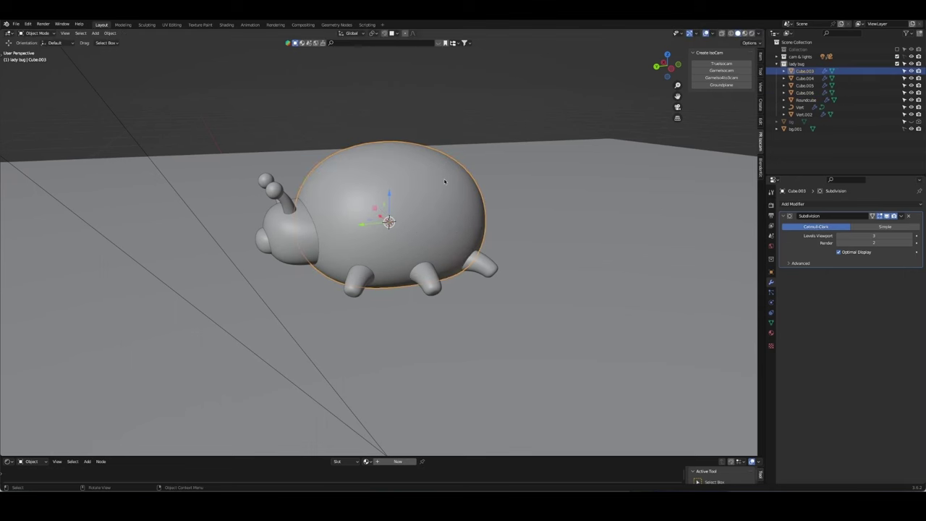
{"action": "key", "text": "Tab"}
{"action": "key", "text": "2"}
{"action": "left_click", "coordinate": [411, 252], "text": "alt"}
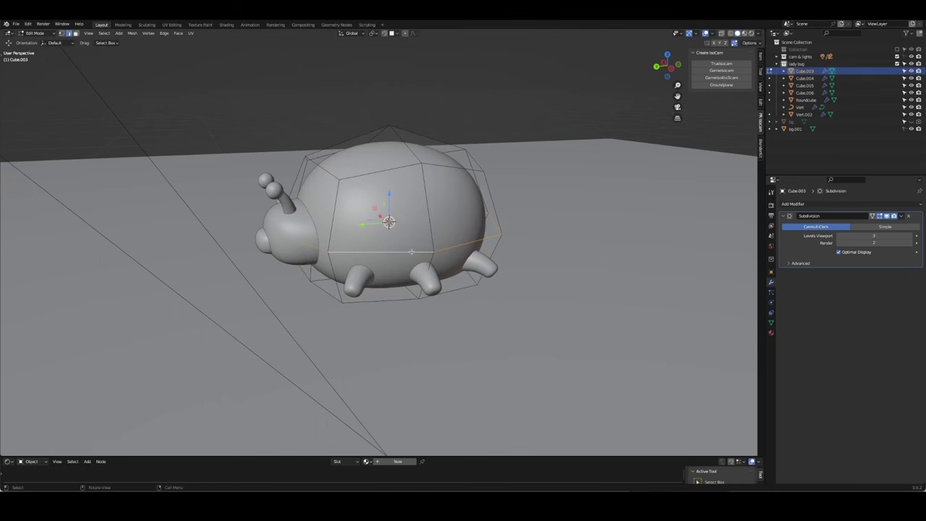
{"action": "key", "text": "g"}
{"action": "left_click", "coordinate": [436, 327]}
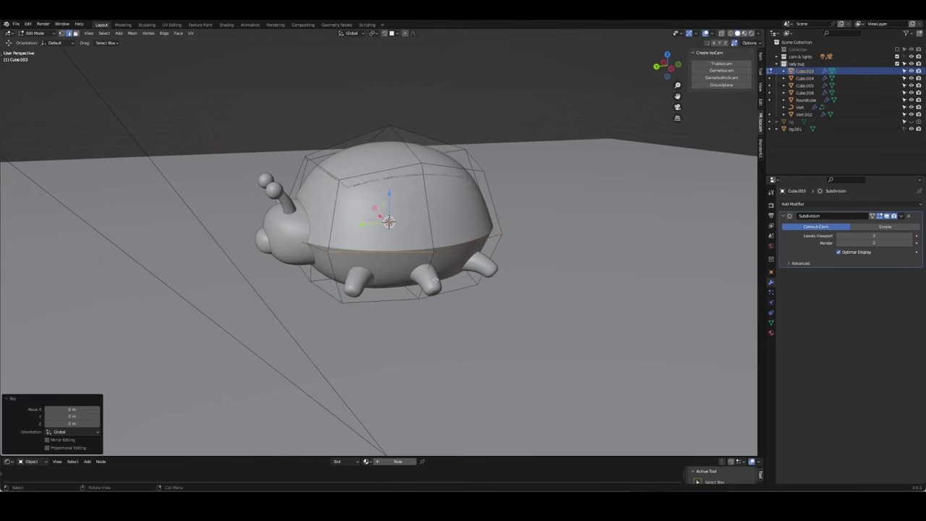
Step: Select the body's bottom faces and grow the selection over the underside
{"action": "mouse_move", "coordinate": [436, 327]}
{"action": "middle_mouse_down"}
{"action": "mouse_move", "coordinate": [439, 275]}
{"action": "mouse_move", "coordinate": [405, 239]}
{"action": "middle_mouse_up"}
{"action": "left_click", "coordinate": [384, 224]}
{"action": "key", "text": "3"}
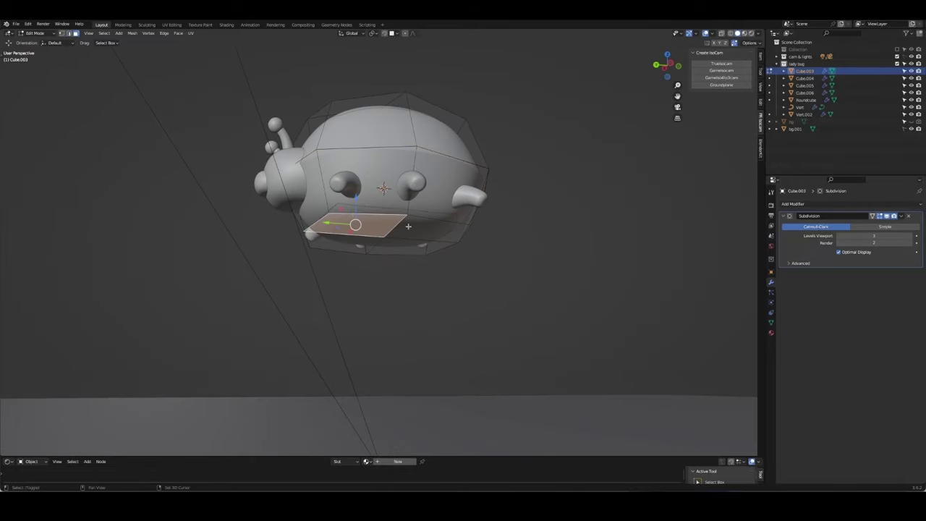
{"action": "left_click", "coordinate": [358, 241], "text": "shift"}
{"action": "key", "text": "ctrl+KP_Add"}
{"action": "right_click", "coordinate": [318, 233]}
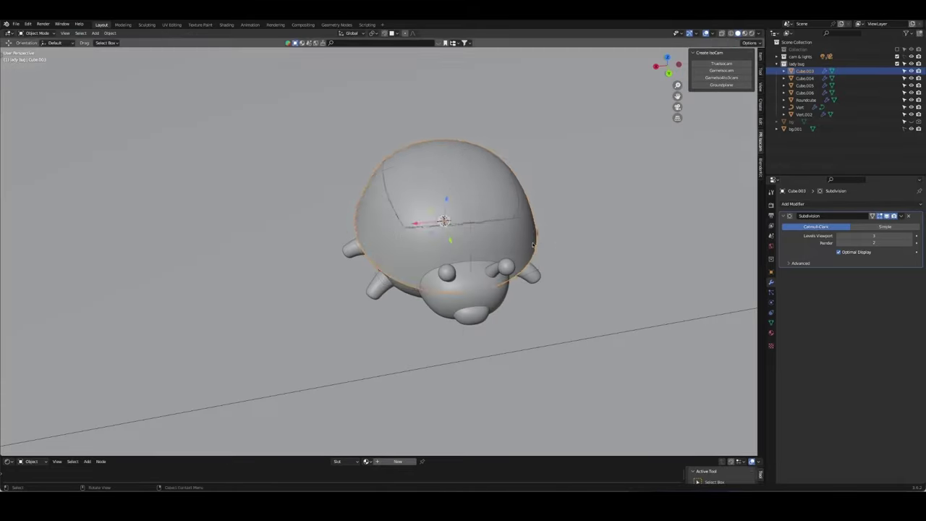
{"action": "mouse_move", "coordinate": [499, 242]}
{"action": "middle_mouse_down"}
{"action": "mouse_move", "coordinate": [446, 174]}
{"action": "mouse_move", "coordinate": [463, 195]}
{"action": "middle_mouse_up"}
Step: Add a Solidify modifier above subdivision, adjusting thickness from 0.008 to 0.026 m
{"action": "key", "text": "Tab"}
{"action": "left_click", "coordinate": [792, 203]}
{"action": "left_click", "coordinate": [779, 327]}
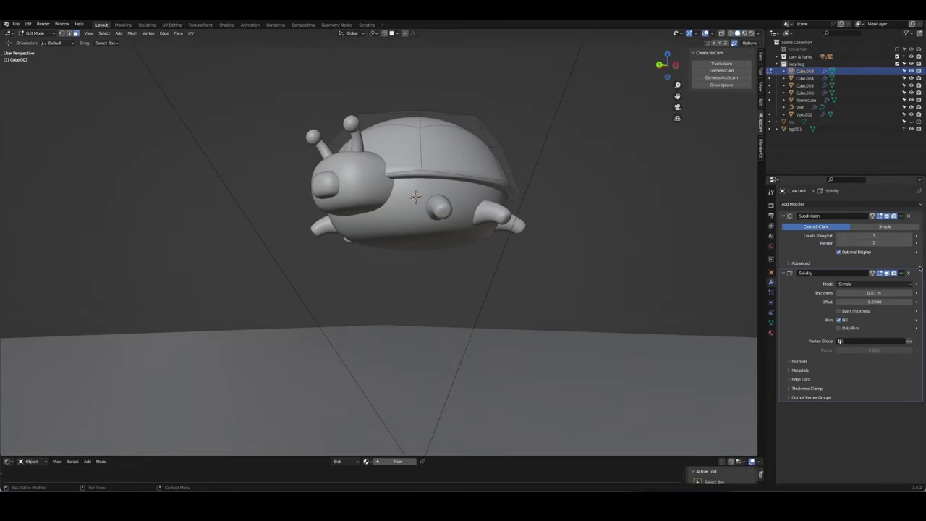
{"action": "left_click_drag", "start_coordinate": [919, 273], "coordinate": [919, 213]}
{"action": "left_click_drag", "start_coordinate": [873, 236], "coordinate": [864, 236]}
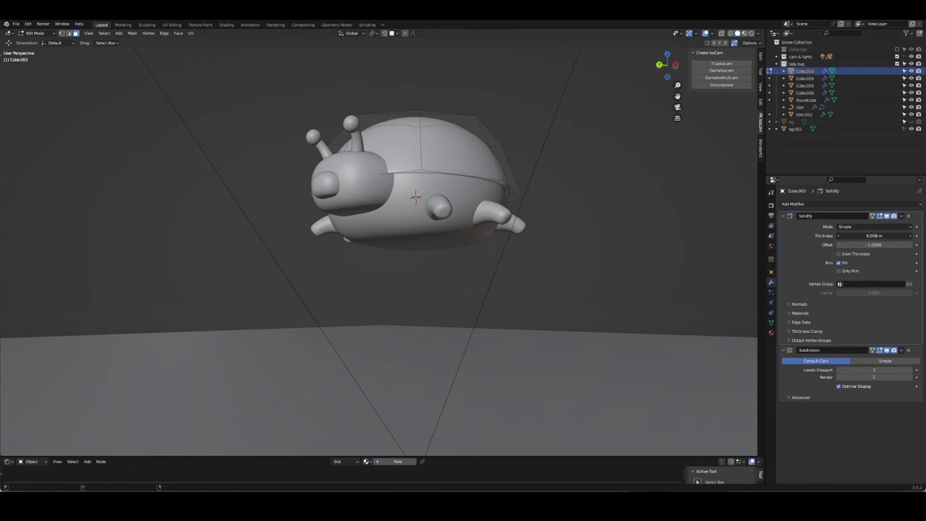
{"action": "middle_click_drag", "start_coordinate": [629, 238], "coordinate": [842, 286]}
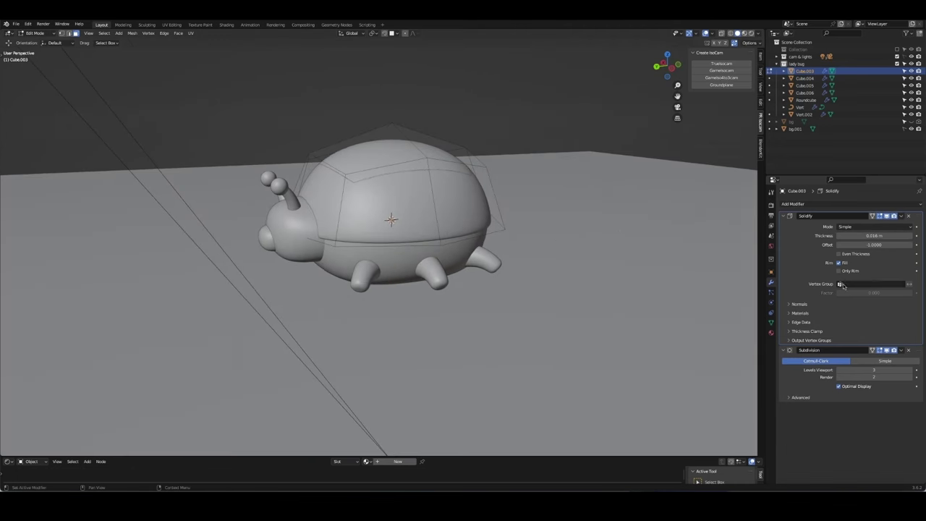
{"action": "left_click_drag", "start_coordinate": [871, 235], "coordinate": [883, 235]}
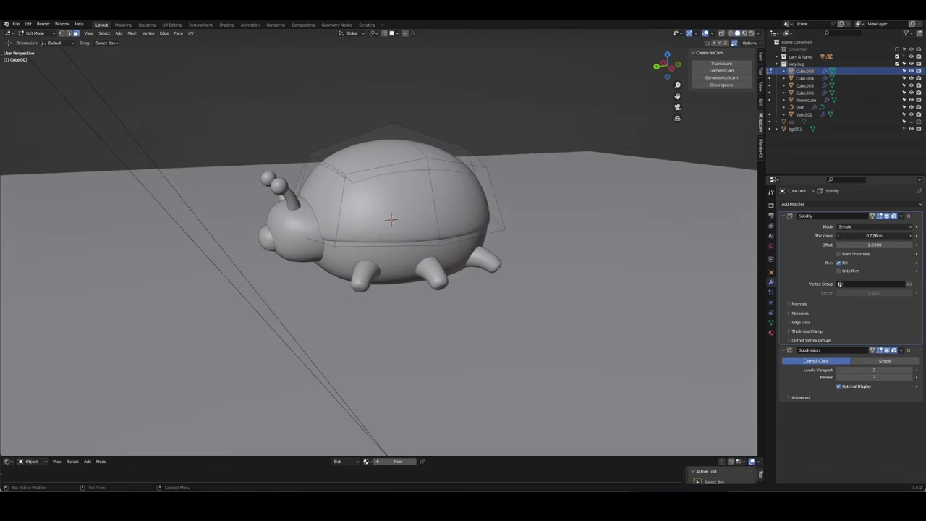
{"action": "mouse_move", "coordinate": [589, 207]}
{"action": "middle_mouse_down"}
{"action": "mouse_move", "coordinate": [443, 246]}
{"action": "mouse_move", "coordinate": [407, 229]}
{"action": "middle_mouse_up"}
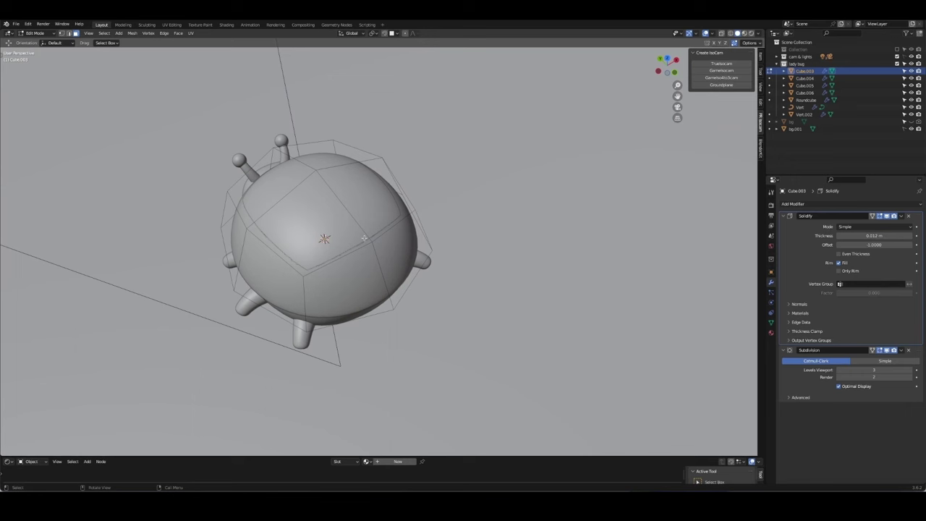
Step: Bevel the shell's centre edge loop to split the wing case
{"action": "key", "text": "a"}
{"action": "key", "text": "alt+a"}
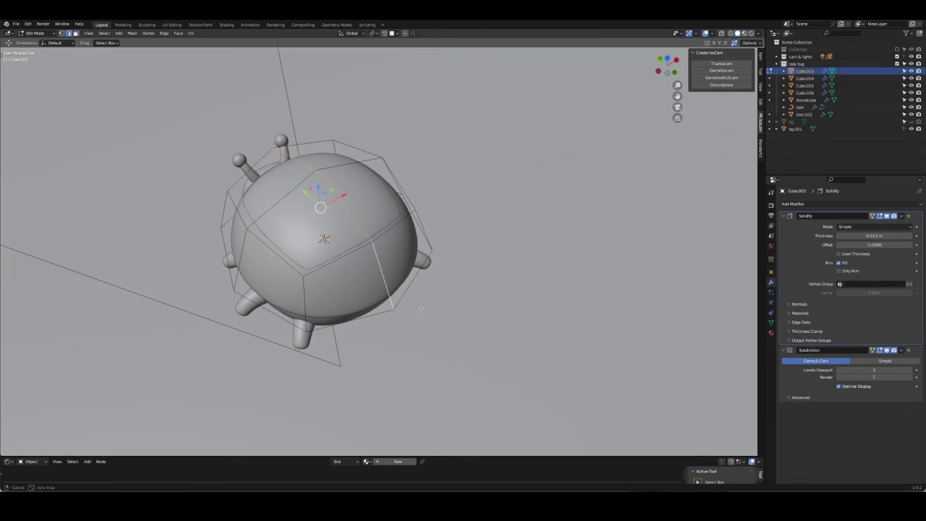
{"action": "middle_click_drag", "start_coordinate": [382, 279], "coordinate": [431, 267]}
{"action": "key", "text": "ctrl+b"}
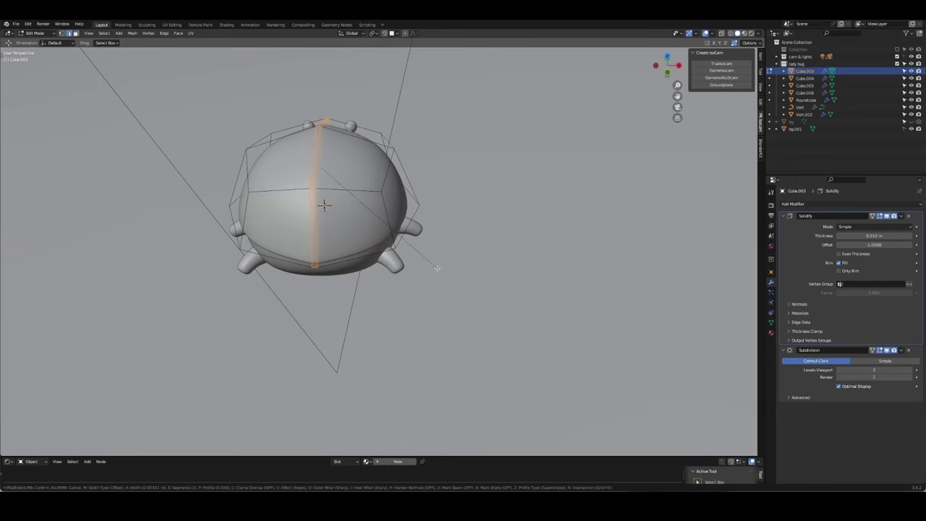
{"action": "left_click", "coordinate": [435, 268]}
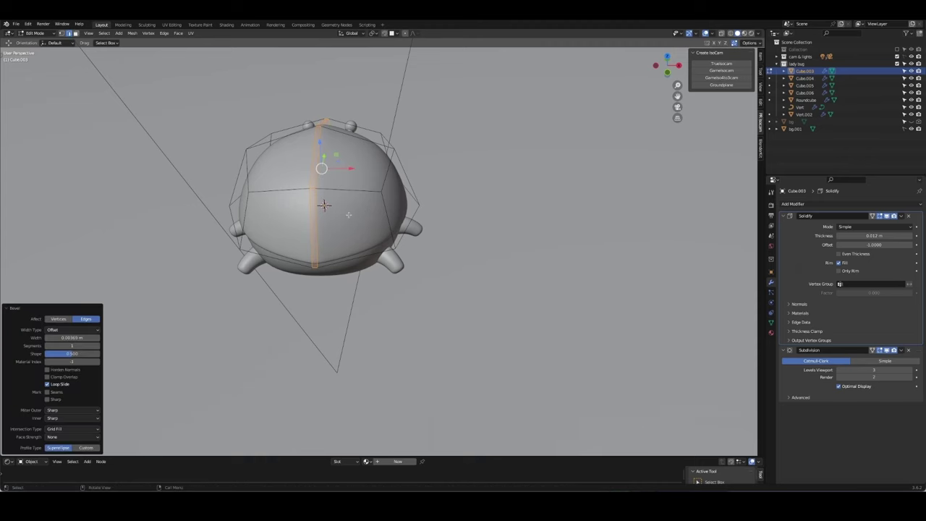
{"action": "right_click", "coordinate": [300, 200]}
{"action": "left_click", "coordinate": [340, 221]}
{"action": "mouse_move", "coordinate": [347, 228]}
{"action": "middle_mouse_down"}
{"action": "mouse_move", "coordinate": [355, 291]}
{"action": "mouse_move", "coordinate": [417, 278]}
{"action": "mouse_move", "coordinate": [483, 220]}
{"action": "middle_mouse_up"}
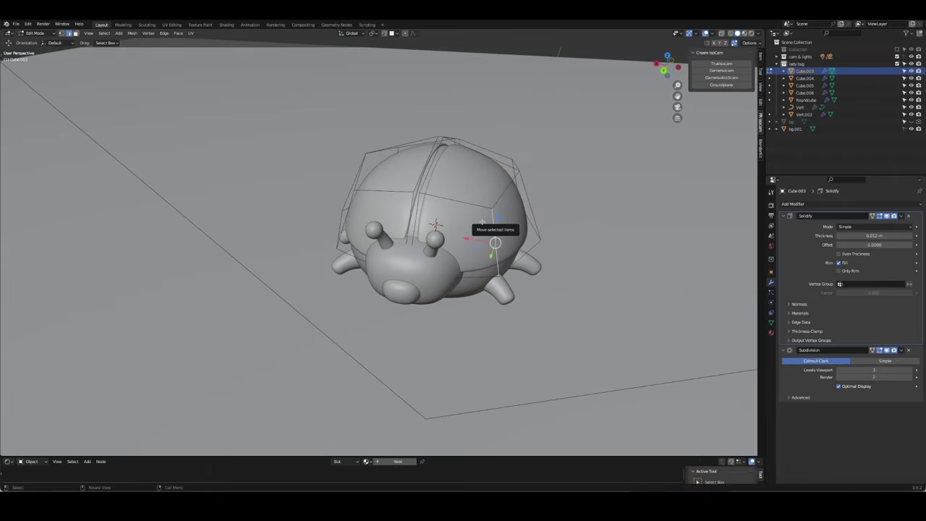
Step: Select the shell's entire right half and delete its faces
{"action": "left_click", "coordinate": [481, 220]}
{"action": "key", "text": "ctrl+l"}
{"action": "key", "text": "x"}
{"action": "left_click", "coordinate": [482, 221]}
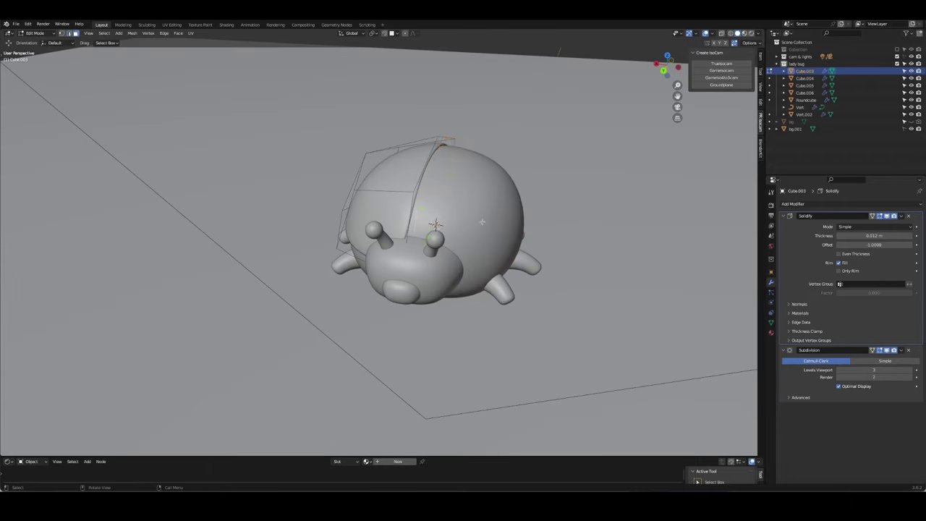
{"action": "key", "text": "Tab"}
{"action": "middle_click_drag", "start_coordinate": [481, 220], "coordinate": [483, 238]}
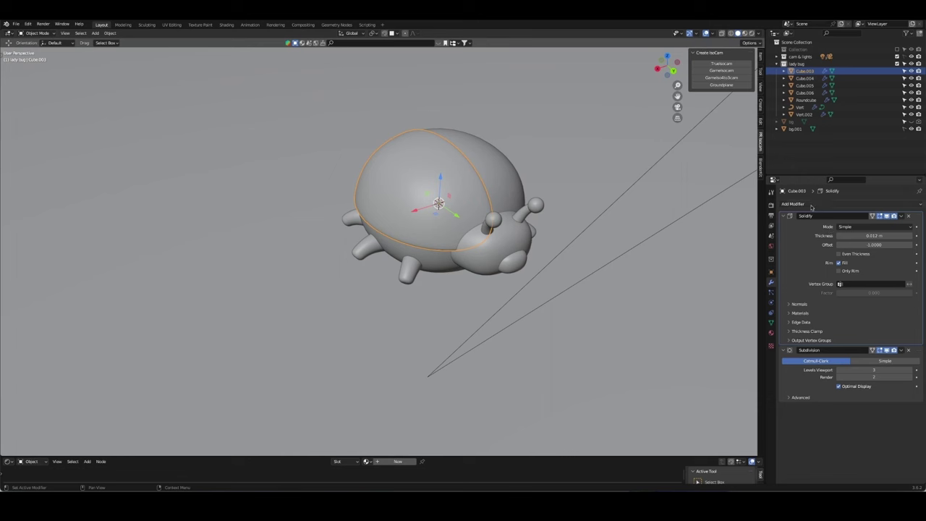
Step: Add a Mirror modifier to the ladybug shell, mirroring across the Y axis
{"action": "left_click", "coordinate": [784, 216]}
{"action": "left_click", "coordinate": [792, 203]}
{"action": "left_click", "coordinate": [792, 204]}
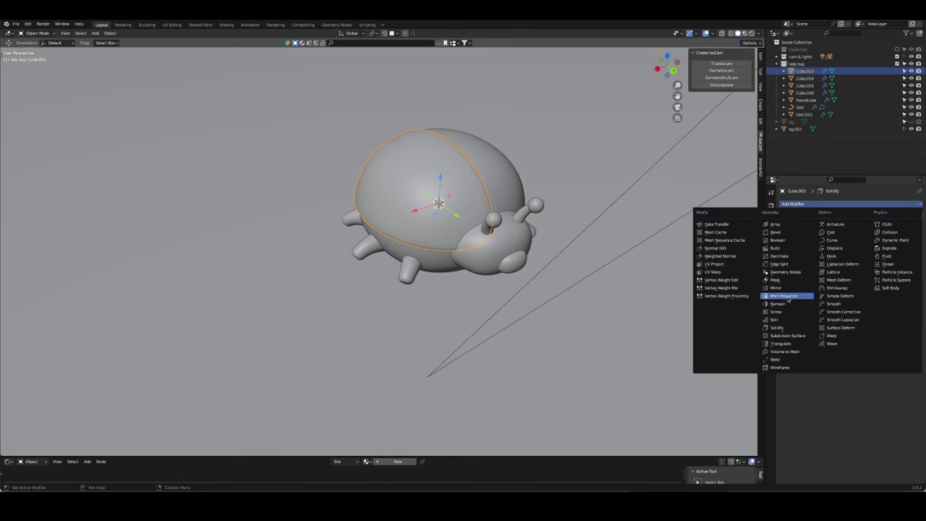
{"action": "left_click", "coordinate": [787, 298]}
{"action": "left_click", "coordinate": [868, 295]}
{"action": "middle_click_drag", "start_coordinate": [593, 256], "coordinate": [831, 283]}
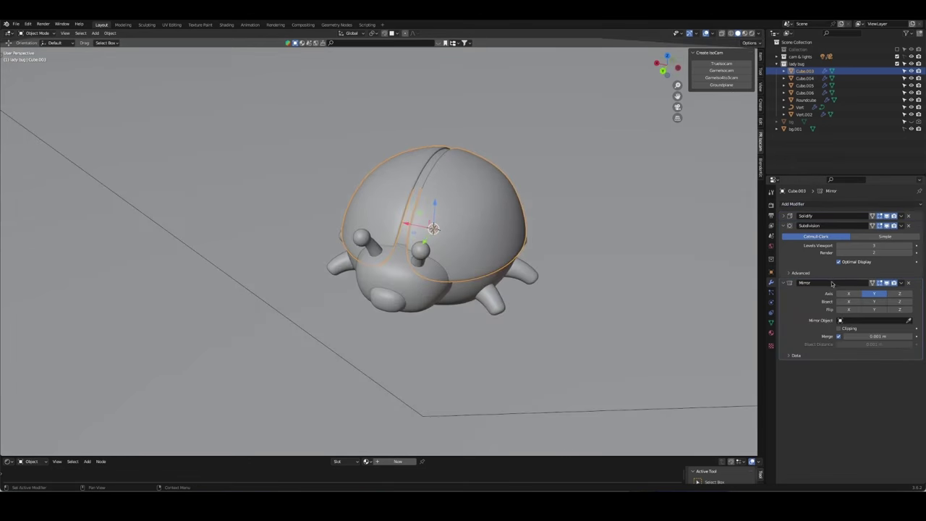
Step: Set the shell's Solidify thickness to -0.027 m so it grows inward
{"action": "left_click", "coordinate": [784, 225]}
{"action": "left_click", "coordinate": [784, 216]}
{"action": "mouse_move", "coordinate": [874, 235]}
{"action": "left_mouse_down"}
{"action": "mouse_move", "coordinate": [897, 235]}
{"action": "mouse_move", "coordinate": [839, 235]}
{"action": "left_mouse_up"}
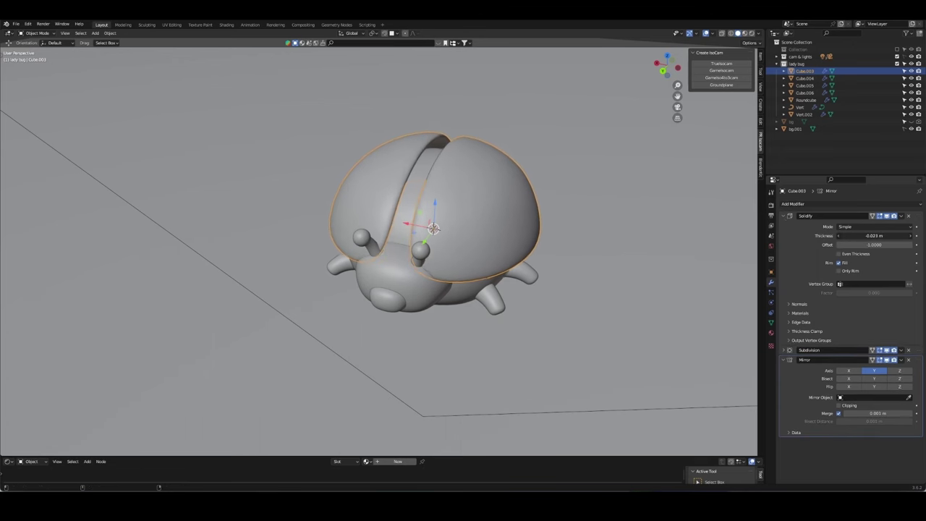
{"action": "middle_click_drag", "start_coordinate": [598, 258], "coordinate": [401, 232]}
Step: Isolate the shell in a see-through top view with viewport subdivision lowered to 1
{"action": "key", "text": "Tab"}
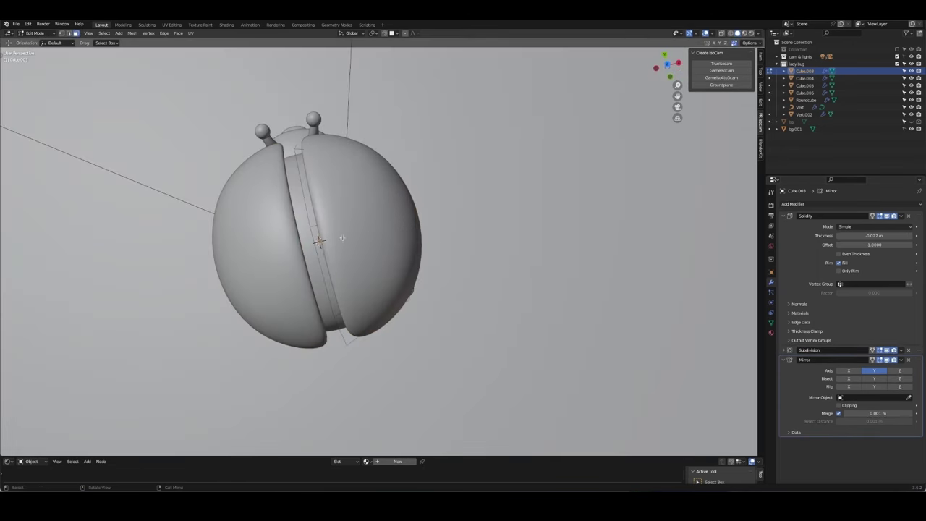
{"action": "middle_click_drag", "start_coordinate": [319, 241], "coordinate": [403, 147]}
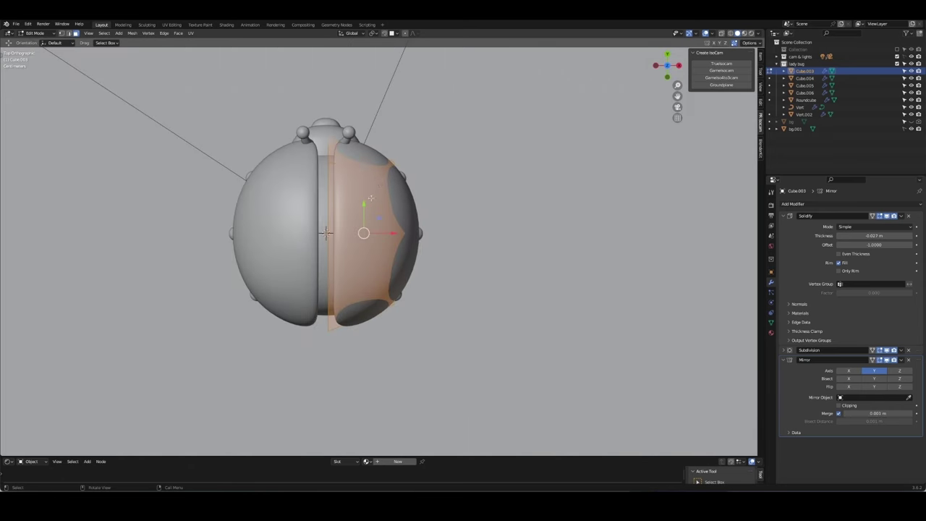
{"action": "key", "text": "KP_Divide"}
{"action": "key", "text": "KP_7"}
{"action": "key", "text": "alt+z"}
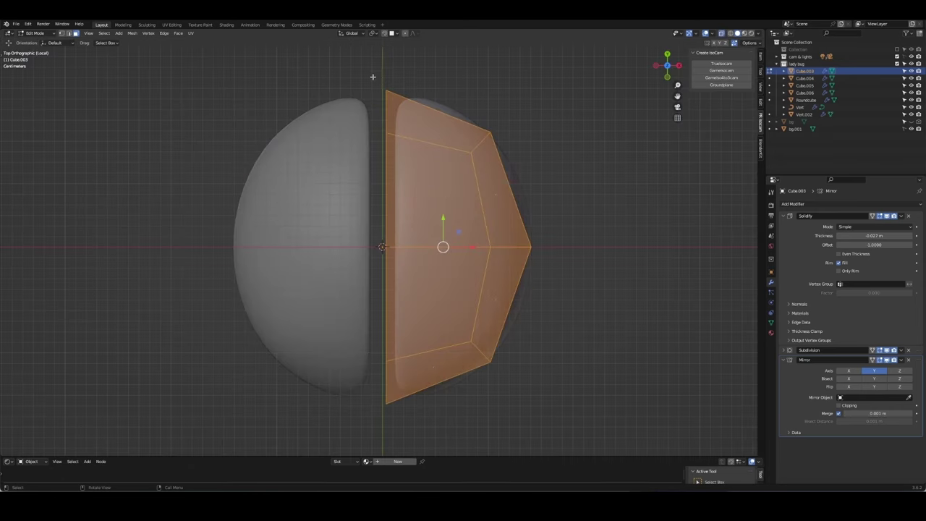
{"action": "left_click", "coordinate": [786, 350]}
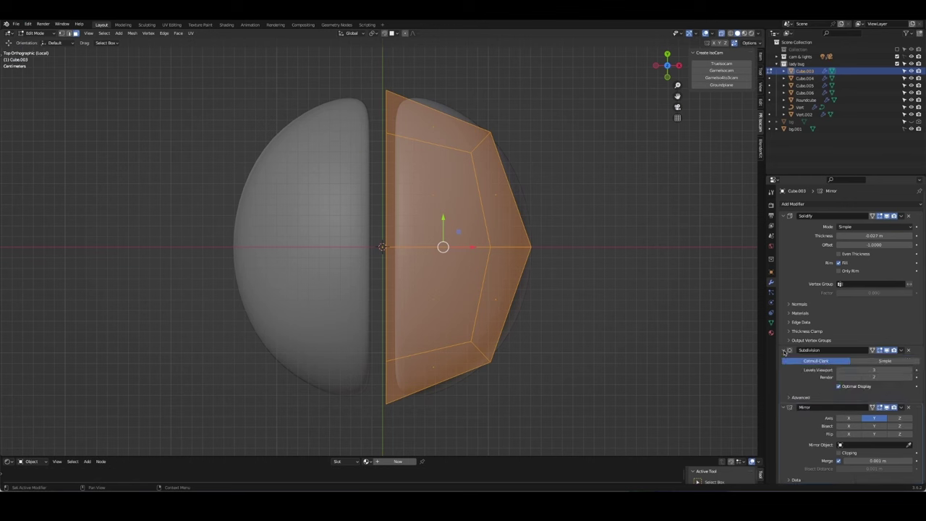
{"action": "left_click", "coordinate": [786, 350]}
{"action": "left_click", "coordinate": [785, 350]}
{"action": "left_click", "coordinate": [839, 370]}
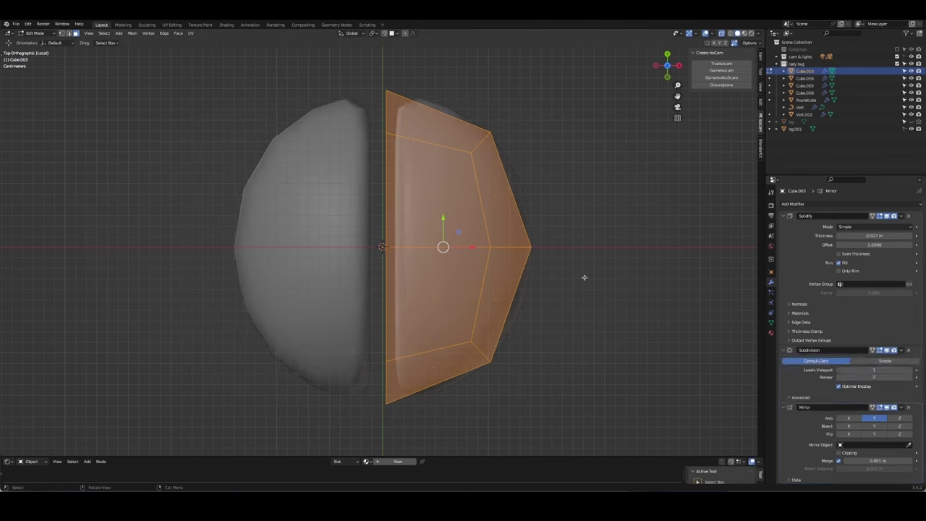
Step: Reshape the shell's top edge by shifting its two top vertices with proportional editing
{"action": "key", "text": "Tab"}
{"action": "key", "text": "Tab"}
{"action": "left_click_drag", "start_coordinate": [377, 93], "coordinate": [416, 150]}
{"action": "left_click_drag", "start_coordinate": [411, 111], "coordinate": [399, 109]}
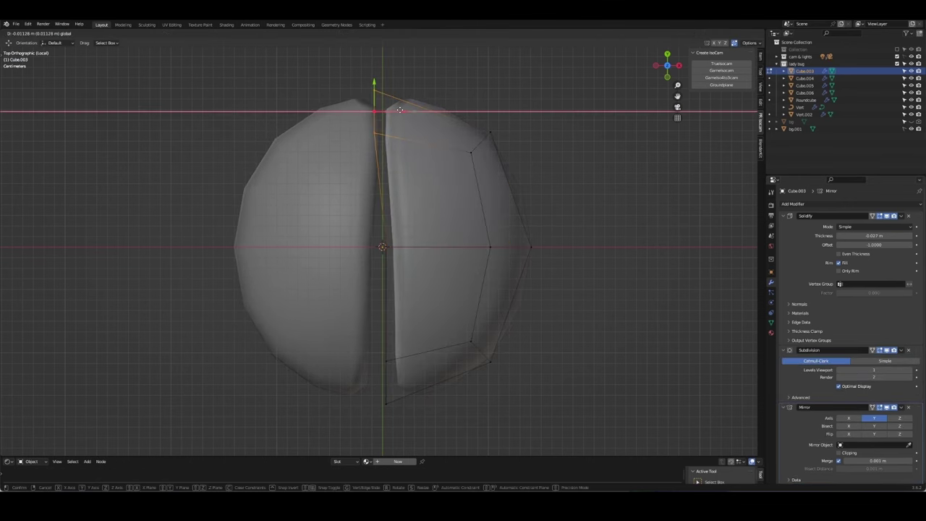
{"action": "left_click", "coordinate": [385, 110]}
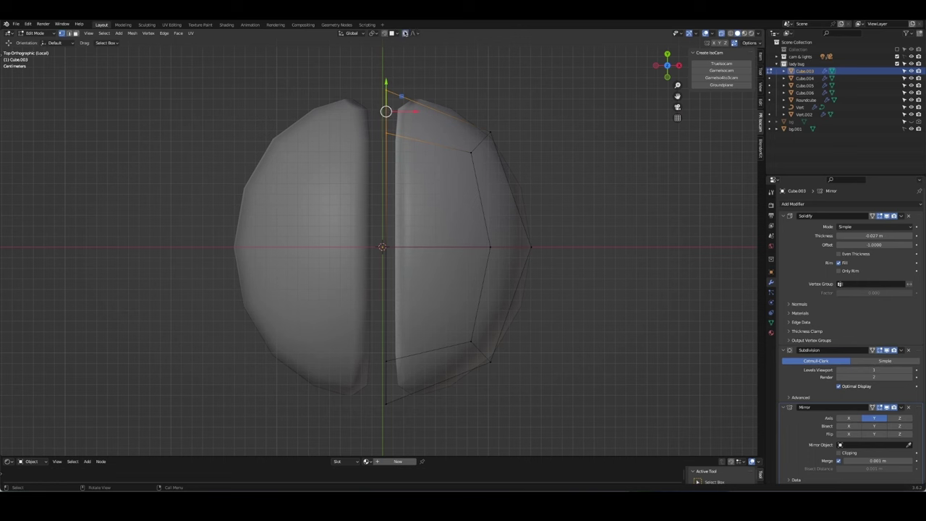
{"action": "key", "text": "g"}
{"action": "scroll", "coordinate": [401, 99], "scroll_direction": "down", "scroll_amount": 2}
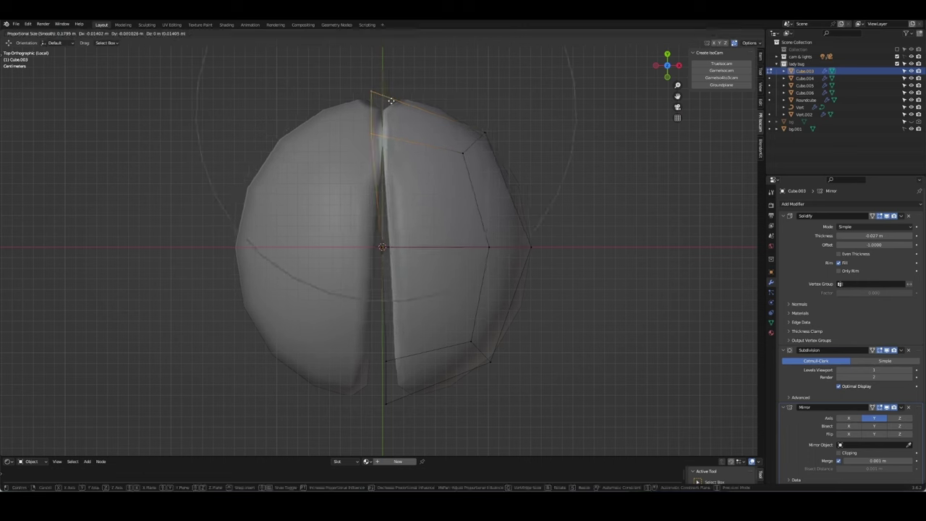
{"action": "scroll", "coordinate": [389, 99], "scroll_direction": "up", "scroll_amount": 5}
{"action": "left_click", "coordinate": [389, 99]}
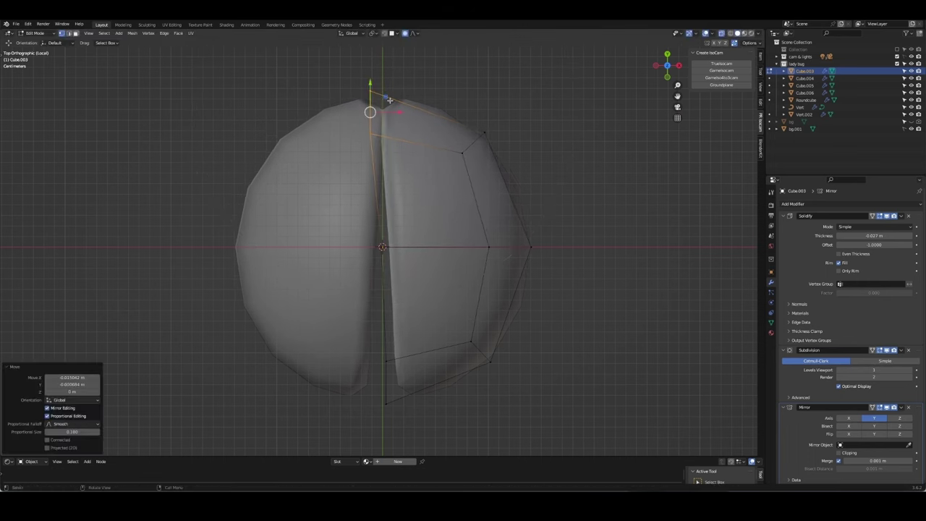
{"action": "mouse_move", "coordinate": [593, 405]}
{"action": "middle_mouse_down"}
{"action": "mouse_move", "coordinate": [571, 316]}
{"action": "mouse_move", "coordinate": [545, 347]}
{"action": "mouse_move", "coordinate": [405, 311]}
{"action": "middle_mouse_up"}
Step: Shade the shell smooth in object mode
{"action": "key", "text": "Tab"}
{"action": "right_click", "coordinate": [383, 304]}
{"action": "left_click", "coordinate": [405, 308]}
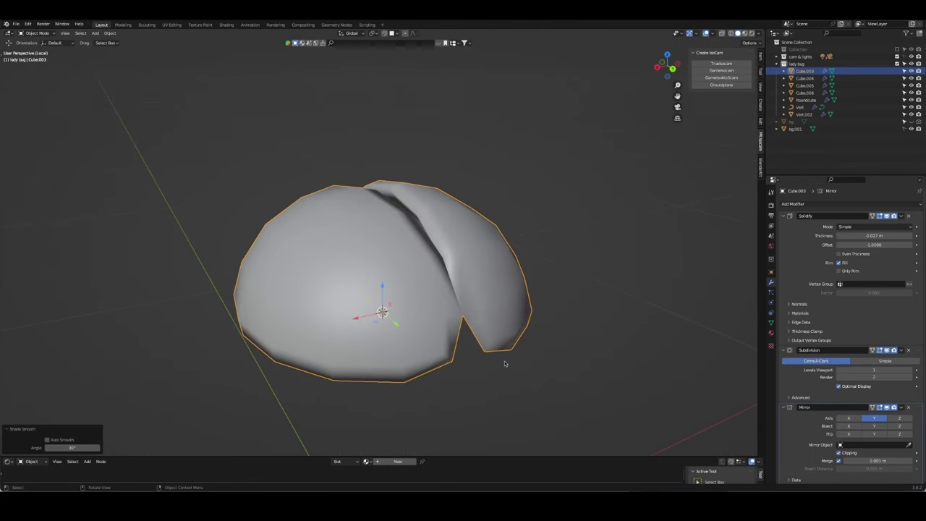
{"action": "scroll", "coordinate": [550, 325], "scroll_direction": "down", "scroll_amount": 3}
Step: Move the shell along Y and raise its viewport subdivision level to 3
{"action": "key", "text": "KP_Divide"}
{"action": "mouse_move", "coordinate": [490, 289]}
{"action": "middle_mouse_down"}
{"action": "mouse_move", "coordinate": [481, 221]}
{"action": "mouse_move", "coordinate": [554, 217]}
{"action": "mouse_move", "coordinate": [453, 213]}
{"action": "mouse_move", "coordinate": [434, 203]}
{"action": "mouse_move", "coordinate": [455, 219]}
{"action": "mouse_move", "coordinate": [554, 180]}
{"action": "mouse_move", "coordinate": [394, 182]}
{"action": "mouse_move", "coordinate": [320, 207]}
{"action": "mouse_move", "coordinate": [320, 188]}
{"action": "mouse_move", "coordinate": [329, 203]}
{"action": "mouse_move", "coordinate": [334, 196]}
{"action": "middle_mouse_up"}
{"action": "key", "text": "g"}
{"action": "key", "text": "y"}
{"action": "left_click", "coordinate": [516, 207]}
{"action": "key", "text": "ctrl+3"}
Step: Shift the shell further along Y and begin raising it along Z
{"action": "key", "text": "g"}
{"action": "key", "text": "y"}
{"action": "left_click", "coordinate": [390, 182]}
{"action": "key", "text": "g"}
{"action": "key", "text": "z"}
Step: Confirm the shell's raised height and shift the shell half along X in edit mode
{"action": "left_click", "coordinate": [322, 209]}
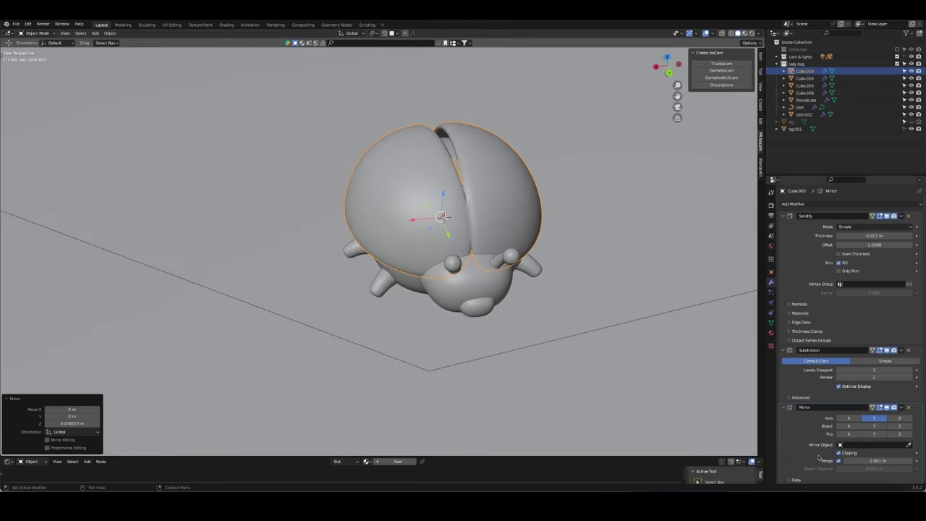
{"action": "key", "text": "Tab"}
{"action": "key", "text": "g"}
{"action": "key", "text": "Escape"}
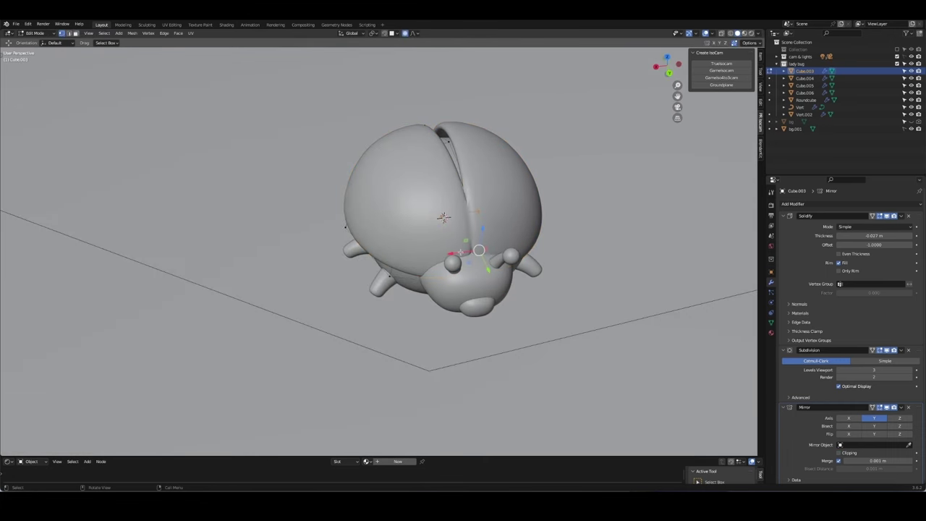
{"action": "key", "text": "g"}
{"action": "key", "text": "x"}
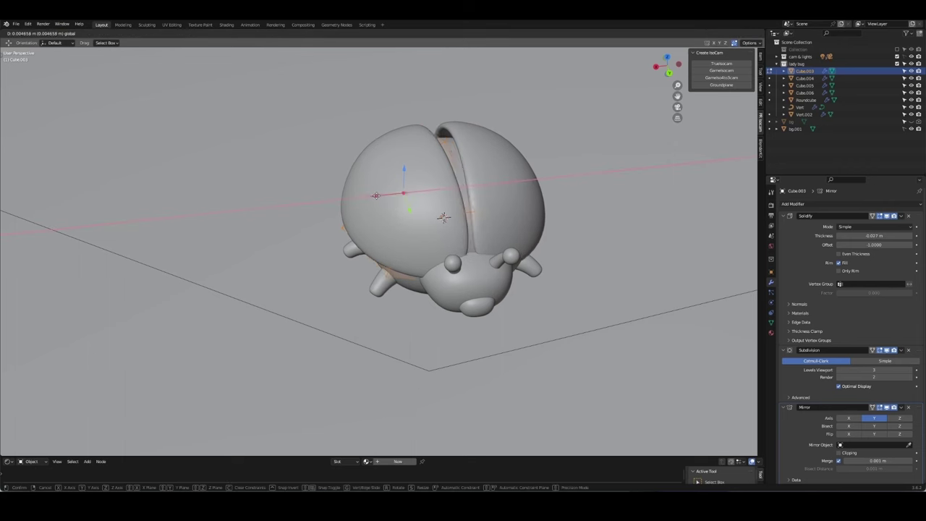
{"action": "left_click", "coordinate": [444, 216]}
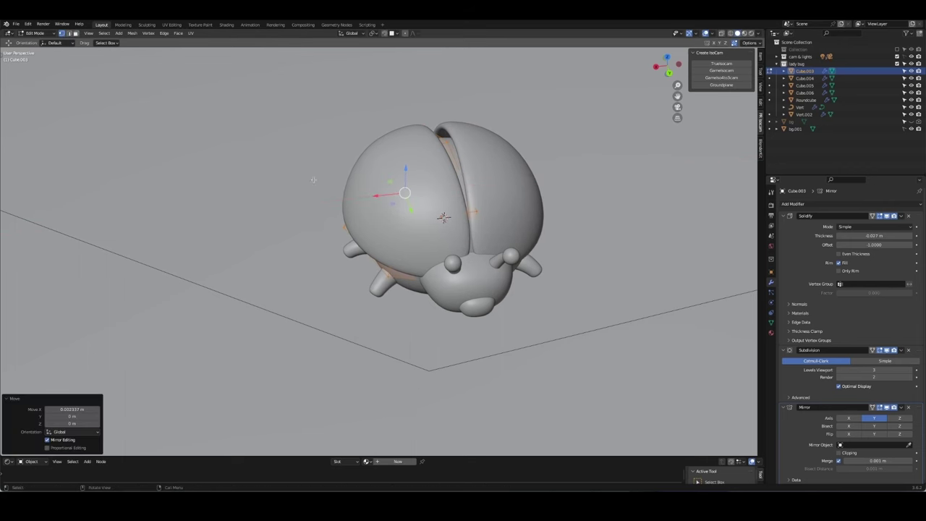
{"action": "key", "text": "Tab"}
Step: Move the snout Cube.005 along Y to sit on the front of the head
{"action": "mouse_move", "coordinate": [444, 217]}
{"action": "middle_mouse_down"}
{"action": "mouse_move", "coordinate": [444, 196]}
{"action": "mouse_move", "coordinate": [562, 221]}
{"action": "middle_mouse_up"}
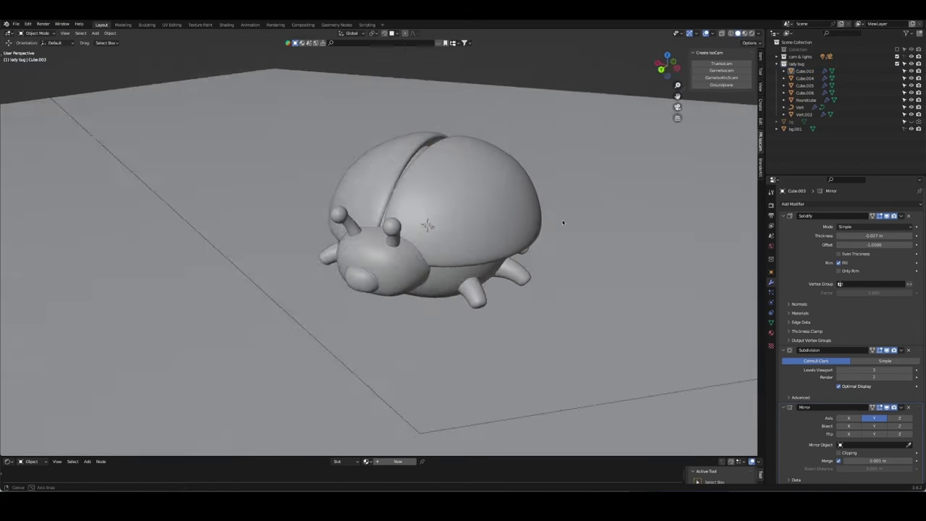
{"action": "scroll", "coordinate": [562, 221], "scroll_direction": "down", "scroll_amount": 2}
{"action": "left_click", "coordinate": [416, 239]}
{"action": "middle_click_drag", "start_coordinate": [416, 239], "coordinate": [519, 252]}
{"action": "scroll", "coordinate": [518, 252], "scroll_direction": "up", "scroll_amount": 5}
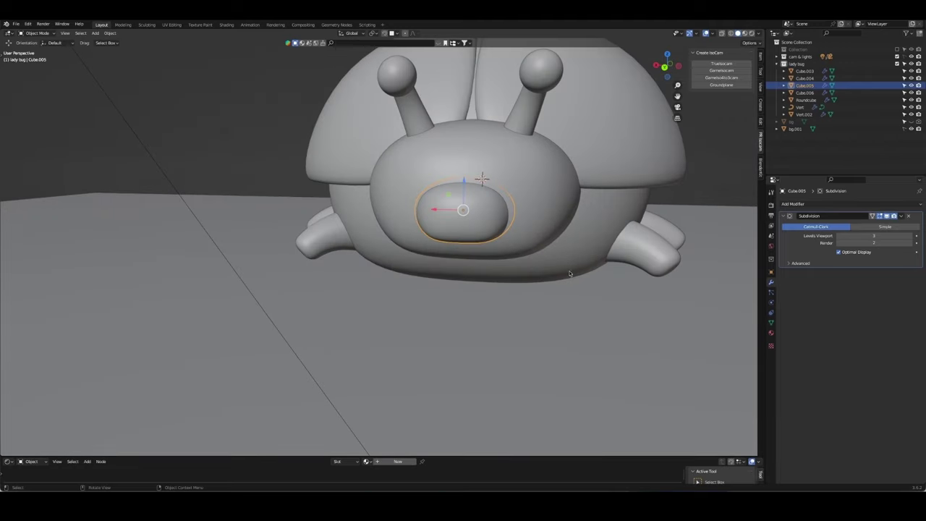
{"action": "scroll", "coordinate": [569, 273], "scroll_direction": "down", "scroll_amount": 3}
{"action": "mouse_move", "coordinate": [569, 273]}
{"action": "middle_mouse_down"}
{"action": "mouse_move", "coordinate": [410, 195]}
{"action": "mouse_move", "coordinate": [462, 217]}
{"action": "mouse_move", "coordinate": [464, 238]}
{"action": "mouse_move", "coordinate": [475, 204]}
{"action": "mouse_move", "coordinate": [558, 222]}
{"action": "mouse_move", "coordinate": [554, 233]}
{"action": "mouse_move", "coordinate": [627, 261]}
{"action": "mouse_move", "coordinate": [583, 230]}
{"action": "mouse_move", "coordinate": [508, 217]}
{"action": "middle_mouse_up"}
{"action": "key", "text": "g"}
{"action": "key", "text": "y"}
{"action": "left_click", "coordinate": [410, 195]}
Step: Select the ladybug's face and inspect it from the side in edit mode
{"action": "scroll", "coordinate": [463, 217], "scroll_direction": "down", "scroll_amount": 5}
{"action": "scroll", "coordinate": [463, 217], "scroll_direction": "up", "scroll_amount": 2}
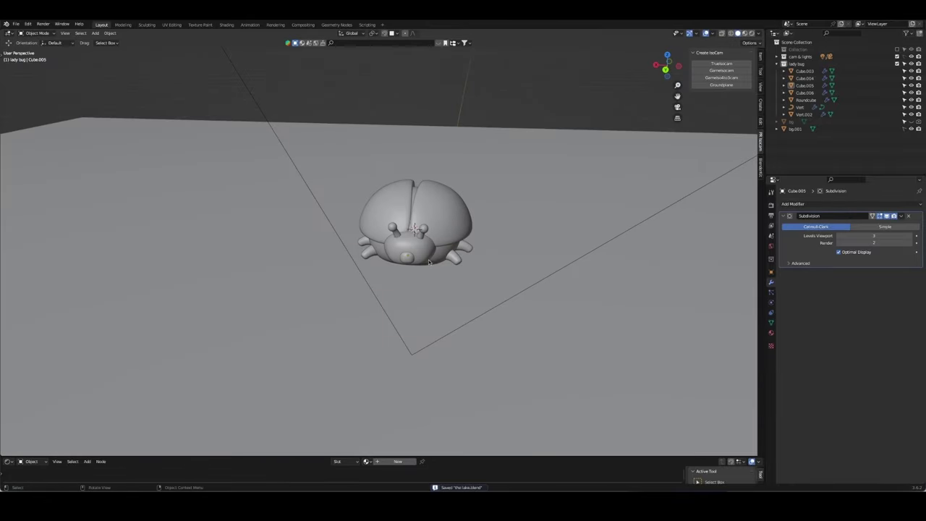
{"action": "middle_click_drag", "start_coordinate": [429, 261], "coordinate": [434, 246]}
{"action": "left_click", "coordinate": [416, 242]}
{"action": "key", "text": "Tab"}
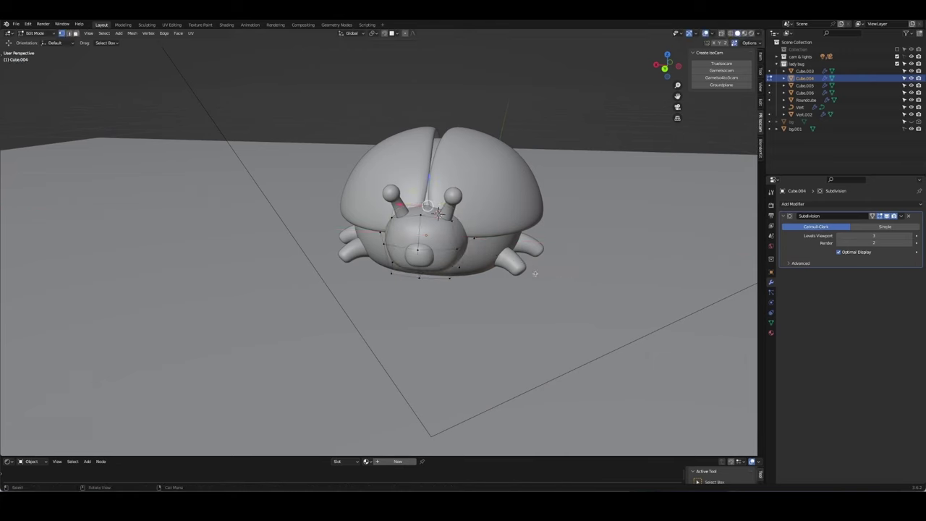
{"action": "mouse_move", "coordinate": [534, 272]}
{"action": "middle_mouse_down"}
{"action": "mouse_move", "coordinate": [548, 270]}
{"action": "mouse_move", "coordinate": [568, 239]}
{"action": "mouse_move", "coordinate": [590, 181]}
{"action": "mouse_move", "coordinate": [544, 248]}
{"action": "mouse_move", "coordinate": [571, 275]}
{"action": "middle_mouse_up"}
{"action": "key", "text": "Tab"}
Step: Parent all ladybug parts to Cube.003 and check the result in local view
{"action": "key", "text": "a"}
{"action": "key", "text": "KP_Divide"}
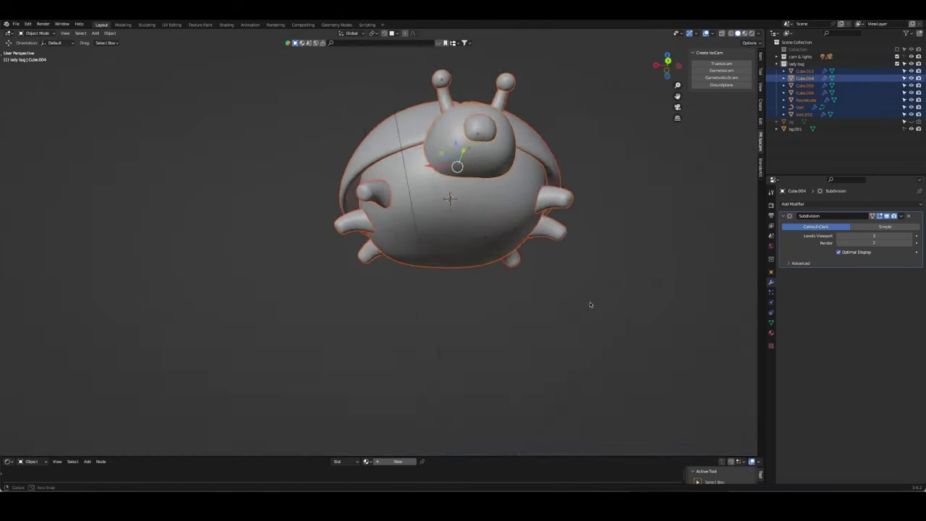
{"action": "key", "text": "KP_Divide"}
{"action": "left_click", "coordinate": [385, 225], "text": "shift"}
{"action": "left_click", "coordinate": [386, 223]}
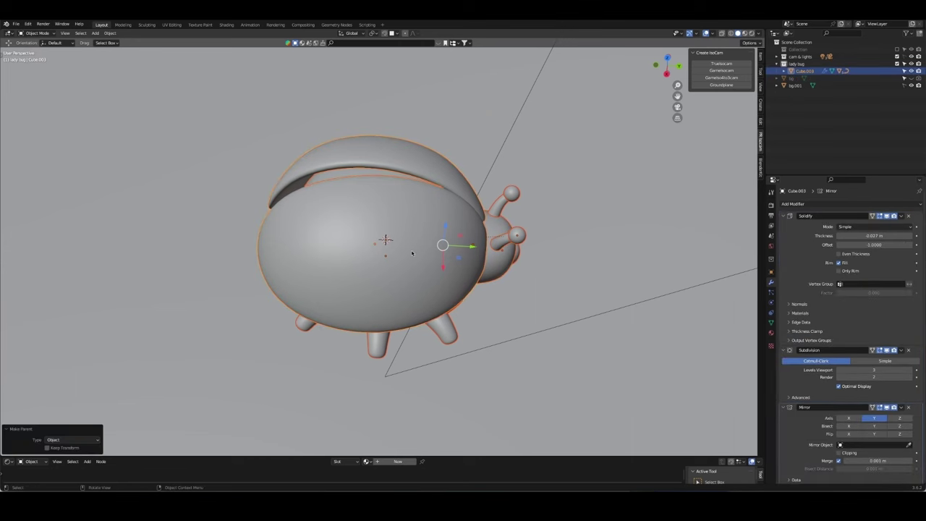
{"action": "key", "text": "KP_Divide"}
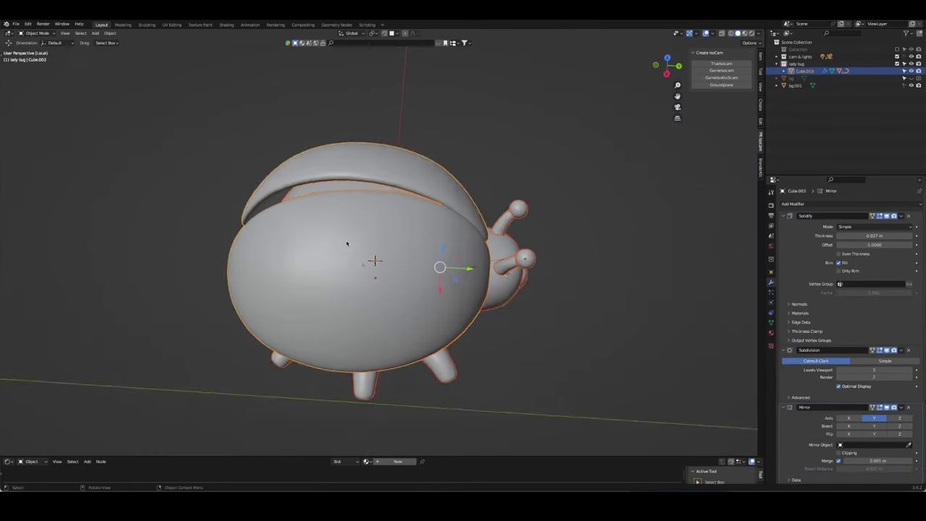
{"action": "scroll", "coordinate": [351, 238], "scroll_direction": "down", "scroll_amount": 5}
{"action": "scroll", "coordinate": [352, 237], "scroll_direction": "up", "scroll_amount": 8}
{"action": "scroll", "coordinate": [362, 228], "scroll_direction": "down", "scroll_amount": 3}
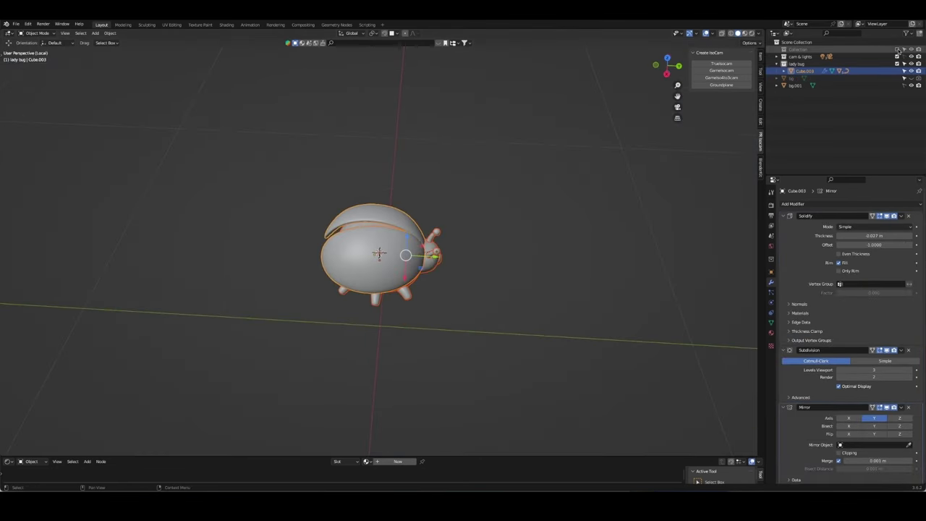
{"action": "key", "text": "KP_Divide"}
Step: Move the ladybug onto the plant near the rocks, viewed through the scene camera
{"action": "key", "text": "g"}
{"action": "key", "text": "KP_Decimal"}
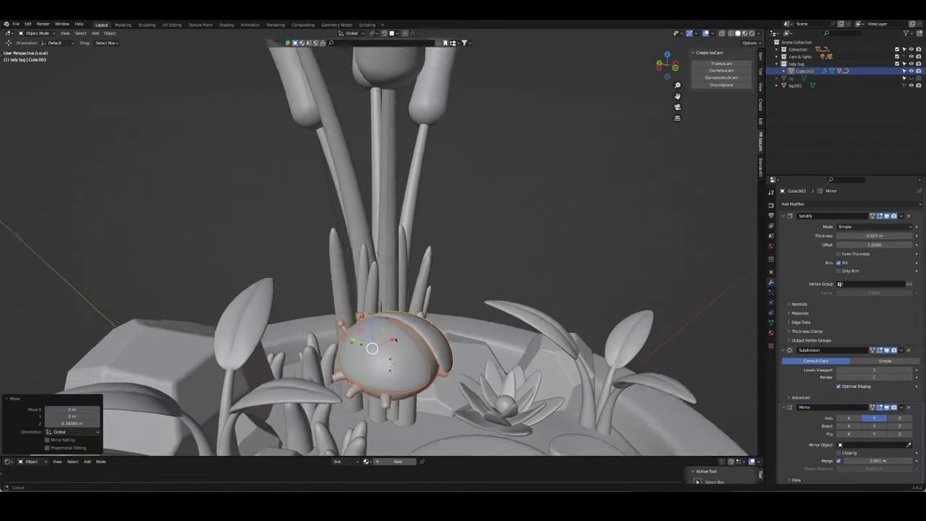
{"action": "key", "text": "KP_0"}
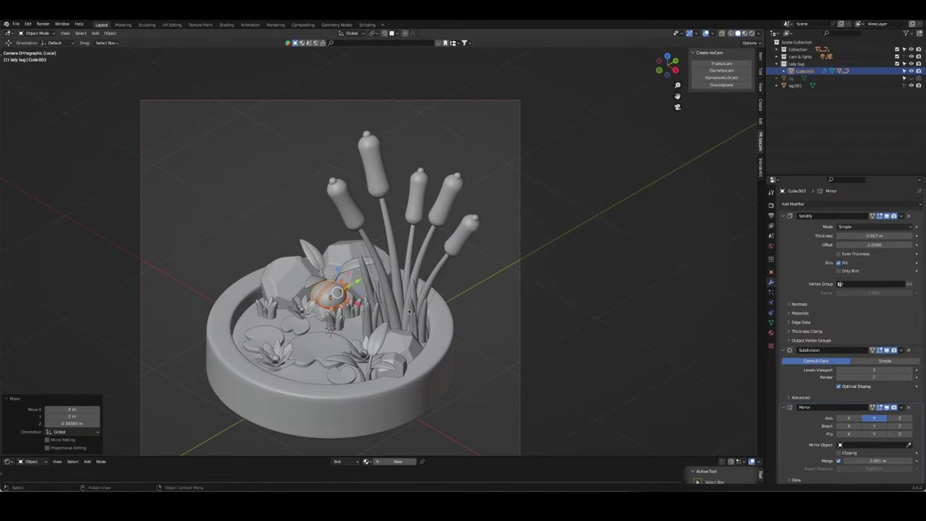
{"action": "key", "text": "g"}
{"action": "left_click", "coordinate": [394, 257]}
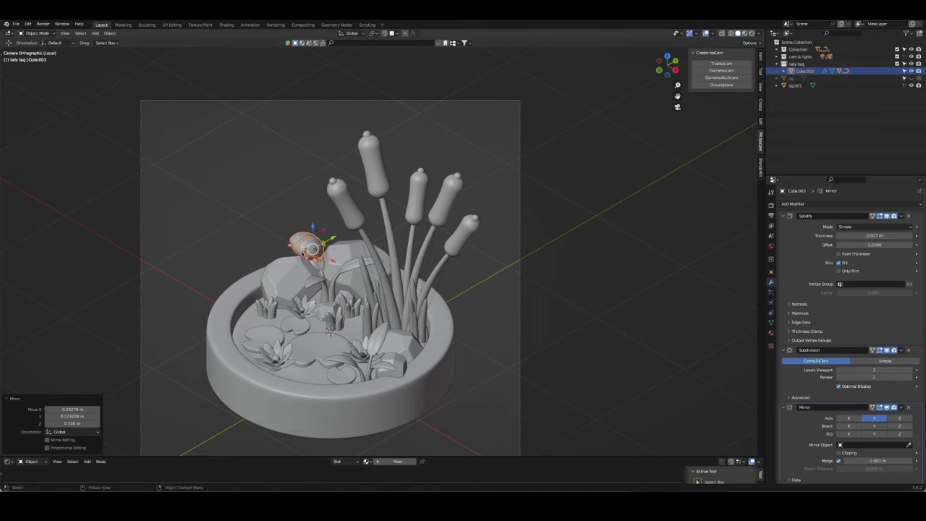
Step: Shrink the ladybug to about a quarter size and reposition it
{"action": "key", "text": "KP_Decimal"}
{"action": "mouse_move", "coordinate": [394, 257]}
{"action": "middle_mouse_down"}
{"action": "mouse_move", "coordinate": [379, 349]}
{"action": "mouse_move", "coordinate": [268, 269]}
{"action": "middle_mouse_up"}
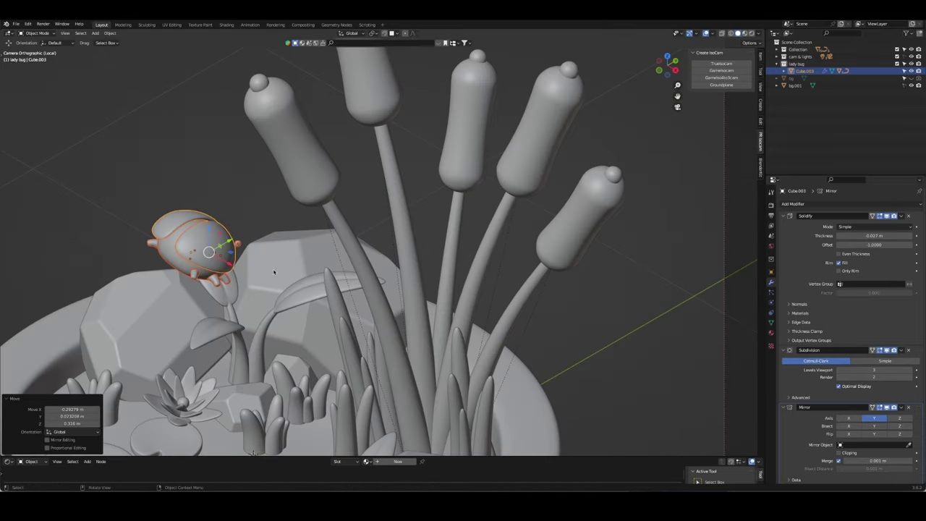
{"action": "key", "text": "KP_Decimal"}
{"action": "middle_click_drag", "start_coordinate": [377, 331], "coordinate": [347, 289]}
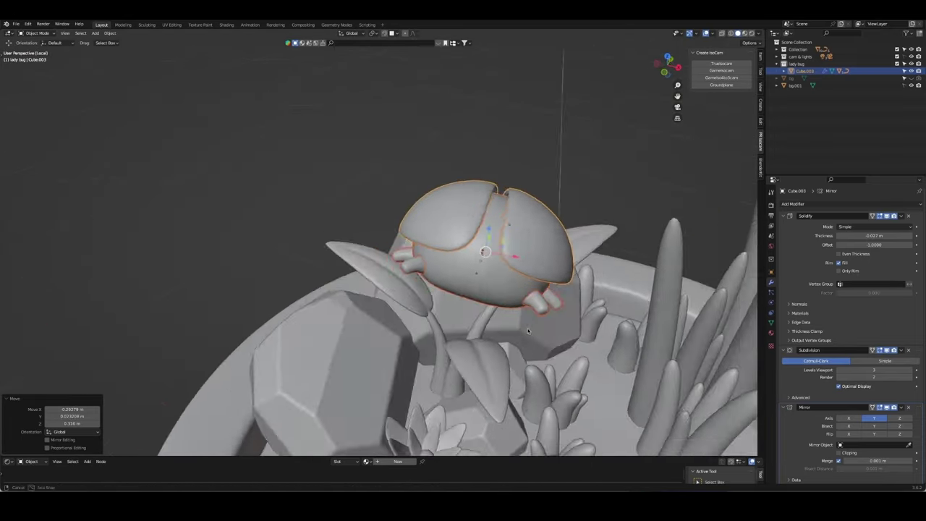
{"action": "scroll", "coordinate": [347, 289], "scroll_direction": "down", "scroll_amount": 4}
{"action": "key", "text": "s"}
{"action": "left_click", "coordinate": [340, 260]}
{"action": "key", "text": "g"}
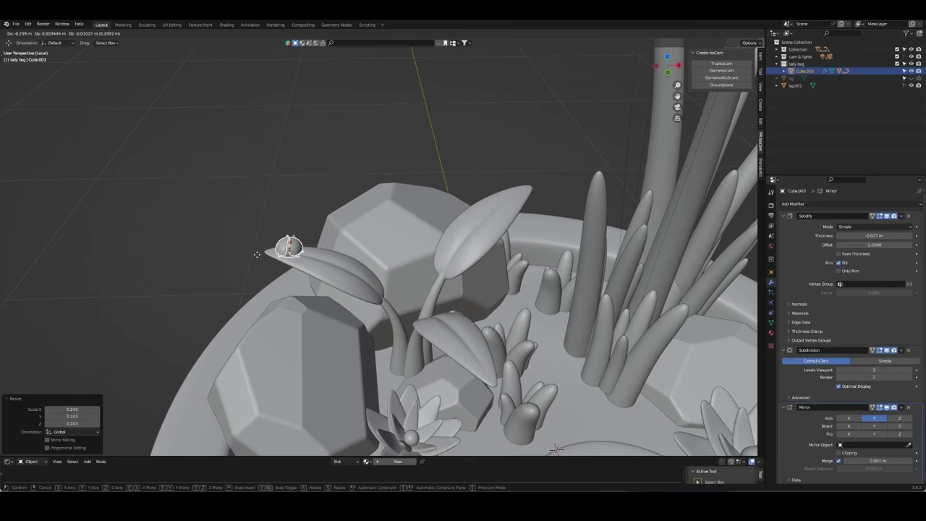
{"action": "left_click", "coordinate": [251, 258]}
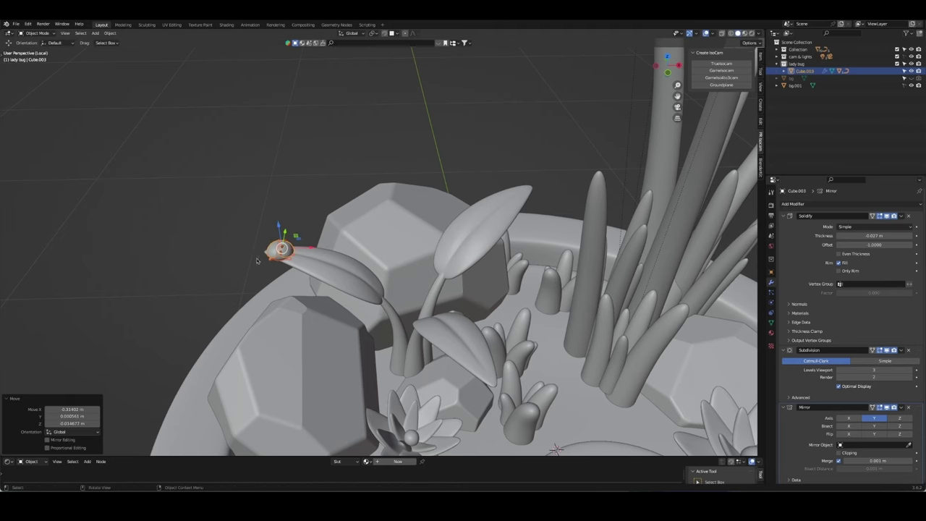
Step: Set the ladybug part's origin to its selected geometry via the 3D cursor
{"action": "mouse_move", "coordinate": [251, 258]}
{"action": "middle_mouse_down"}
{"action": "mouse_move", "coordinate": [283, 238]}
{"action": "mouse_move", "coordinate": [374, 268]}
{"action": "middle_mouse_up"}
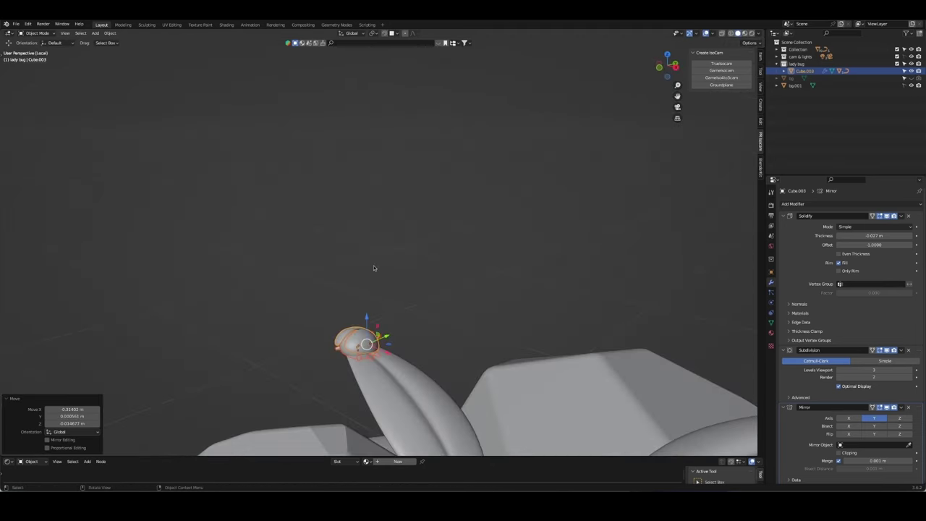
{"action": "scroll", "coordinate": [394, 297], "scroll_direction": "up", "scroll_amount": 5}
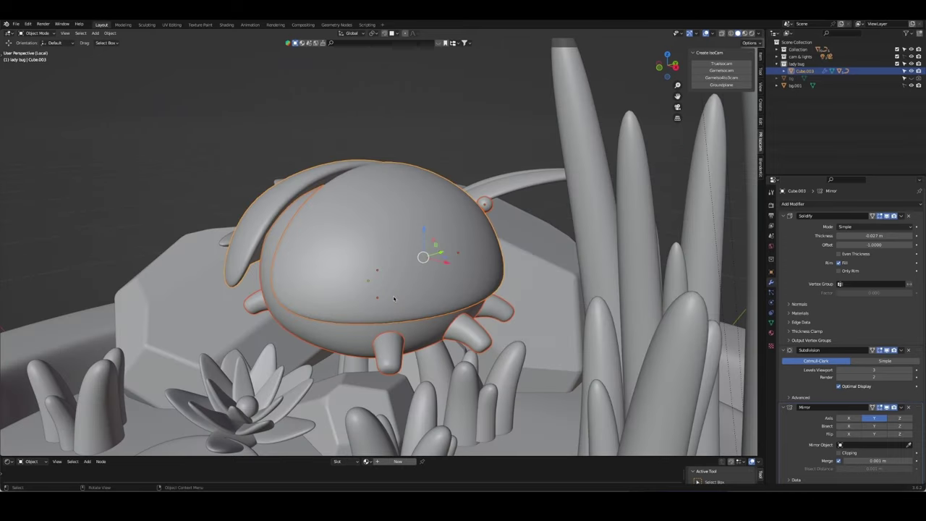
{"action": "mouse_move", "coordinate": [395, 296]}
{"action": "middle_mouse_down"}
{"action": "mouse_move", "coordinate": [365, 315]}
{"action": "mouse_move", "coordinate": [393, 333]}
{"action": "middle_mouse_up"}
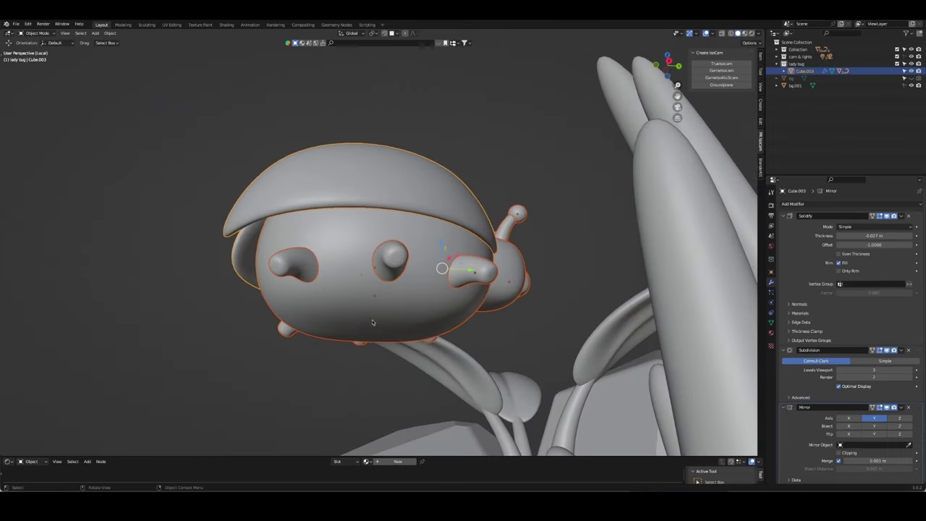
{"action": "key", "text": "Tab"}
{"action": "key", "text": "shift+s"}
{"action": "left_click", "coordinate": [383, 369]}
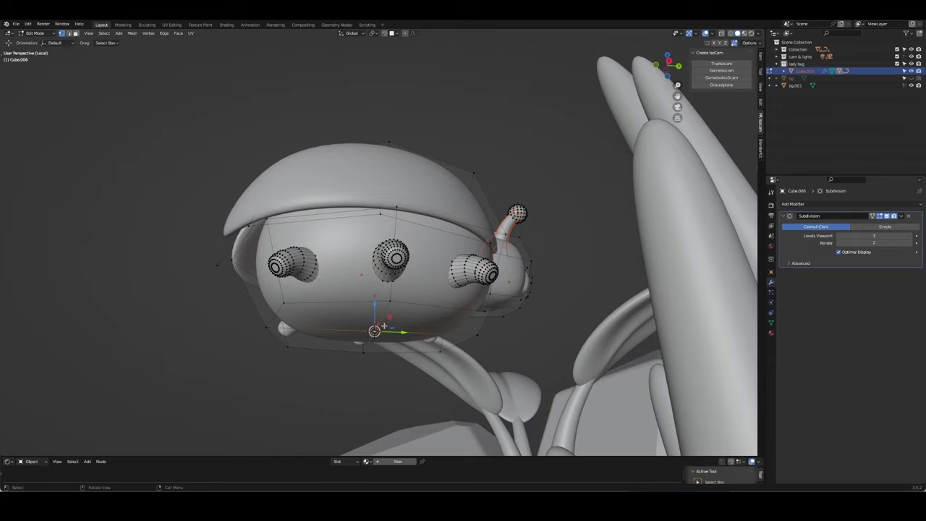
{"action": "key", "text": "Tab"}
{"action": "right_click", "coordinate": [347, 304]}
{"action": "left_click", "coordinate": [314, 326]}
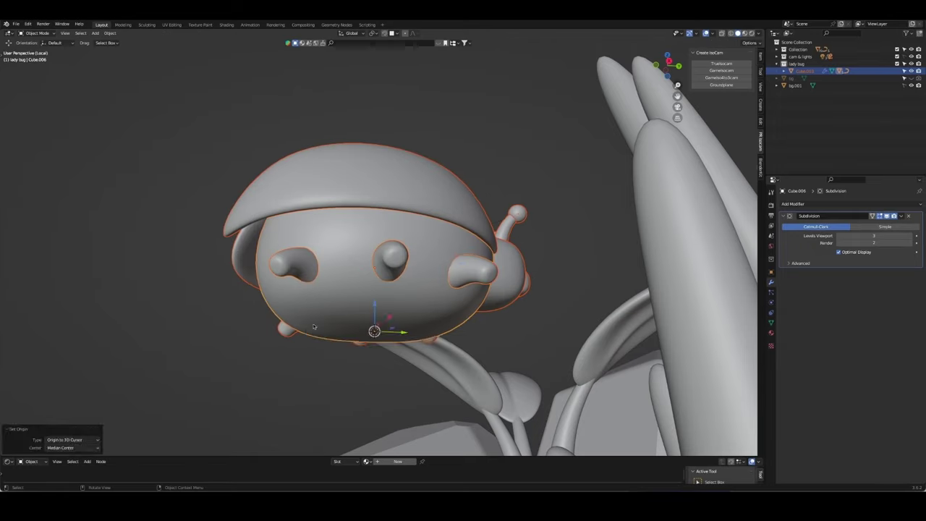
Step: Reposition the ladybug shell and scale the ladybug down to 0.204
{"action": "mouse_move", "coordinate": [313, 327]}
{"action": "middle_mouse_down"}
{"action": "mouse_move", "coordinate": [378, 316]}
{"action": "mouse_move", "coordinate": [549, 377]}
{"action": "middle_mouse_up"}
{"action": "left_click", "coordinate": [378, 318]}
{"action": "key", "text": "g"}
{"action": "left_click", "coordinate": [382, 318]}
{"action": "scroll", "coordinate": [382, 318], "scroll_direction": "down", "scroll_amount": 5}
{"action": "key", "text": "g"}
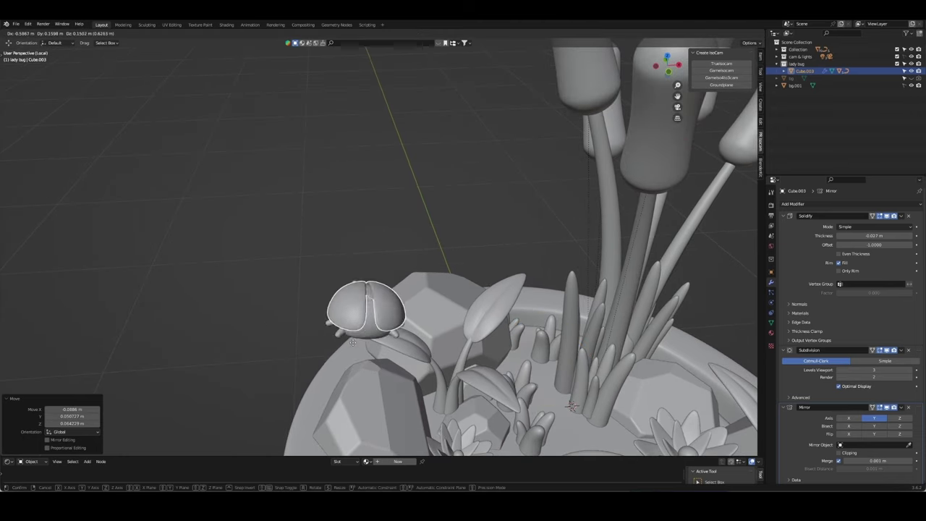
{"action": "left_click", "coordinate": [353, 341]}
{"action": "key", "text": "s"}
{"action": "left_click", "coordinate": [353, 332]}
{"action": "scroll", "coordinate": [357, 264], "scroll_direction": "up", "scroll_amount": 5}
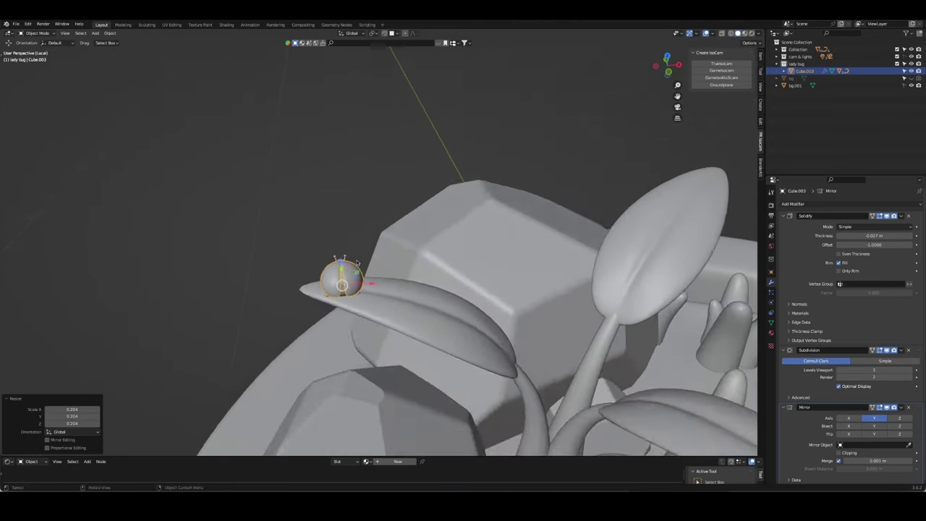
{"action": "scroll", "coordinate": [357, 263], "scroll_direction": "down", "scroll_amount": 3}
Step: In camera view, rotate the ladybug 124° around Z and slide it onto the leaf tip
{"action": "key", "text": "KP_0"}
{"action": "key", "text": "r"}
{"action": "key", "text": "z"}
{"action": "key", "text": "z"}
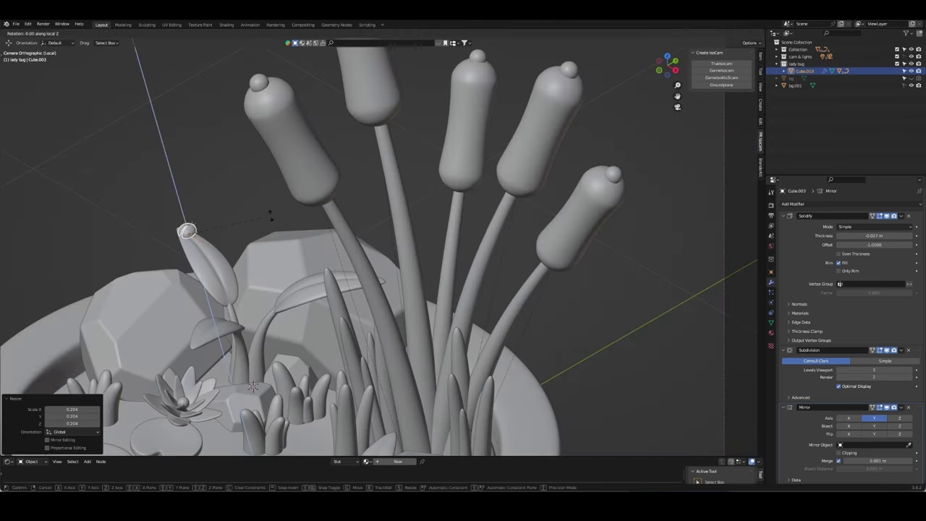
{"action": "left_click", "coordinate": [138, 41]}
{"action": "scroll", "coordinate": [356, 173], "scroll_direction": "up", "scroll_amount": 3}
{"action": "scroll", "coordinate": [356, 173], "scroll_direction": "up", "scroll_amount": 2}
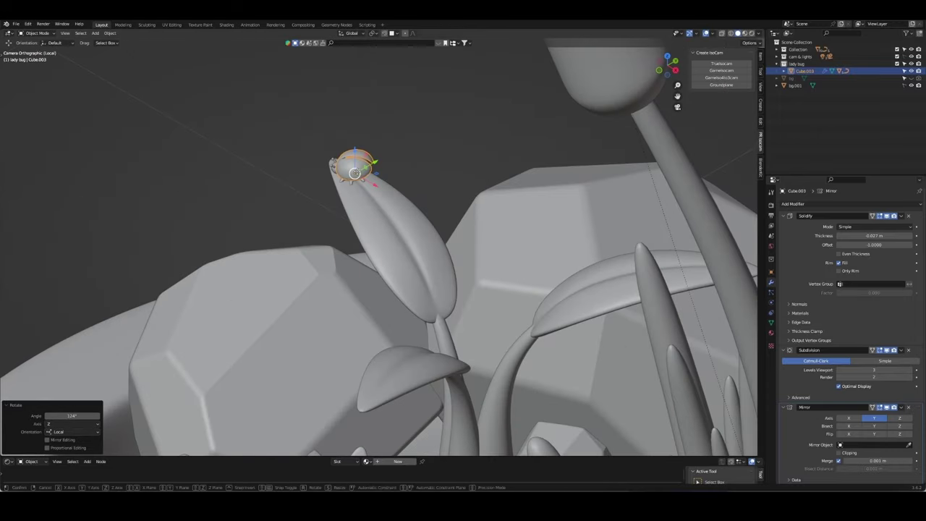
{"action": "left_click_drag", "start_coordinate": [356, 173], "coordinate": [352, 176]}
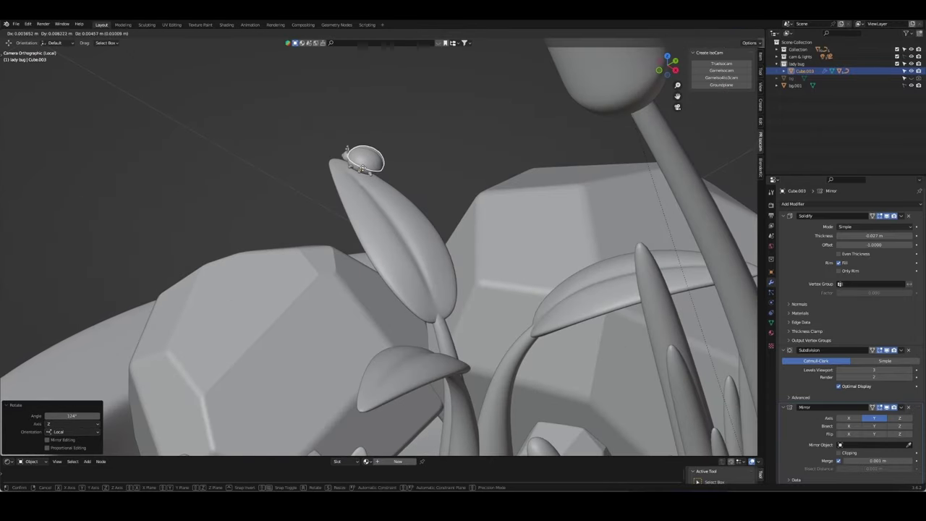
{"action": "left_click", "coordinate": [361, 168]}
Step: Rotate the ladybug 64.2° on Z, settle it on the leaf, and scale it to 1.244
{"action": "key", "text": "r"}
{"action": "key", "text": "z"}
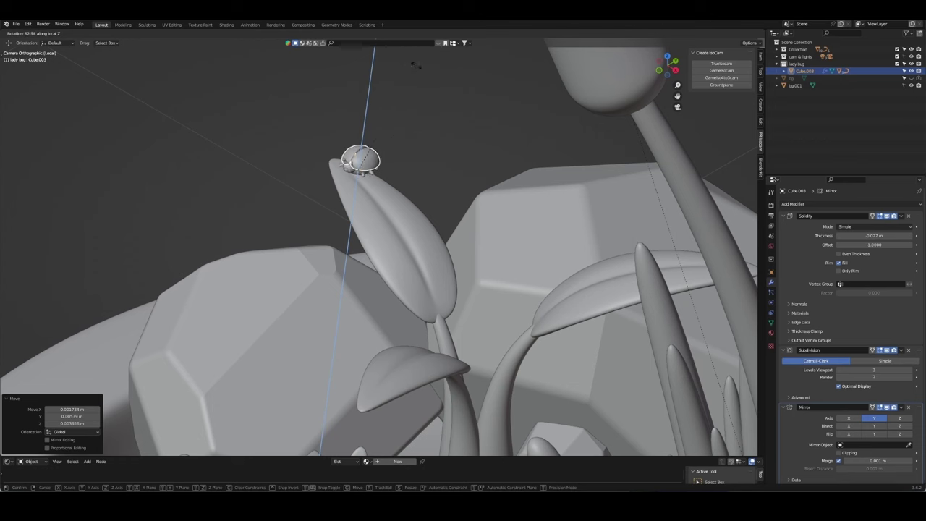
{"action": "left_click", "coordinate": [416, 65]}
{"action": "key", "text": "g"}
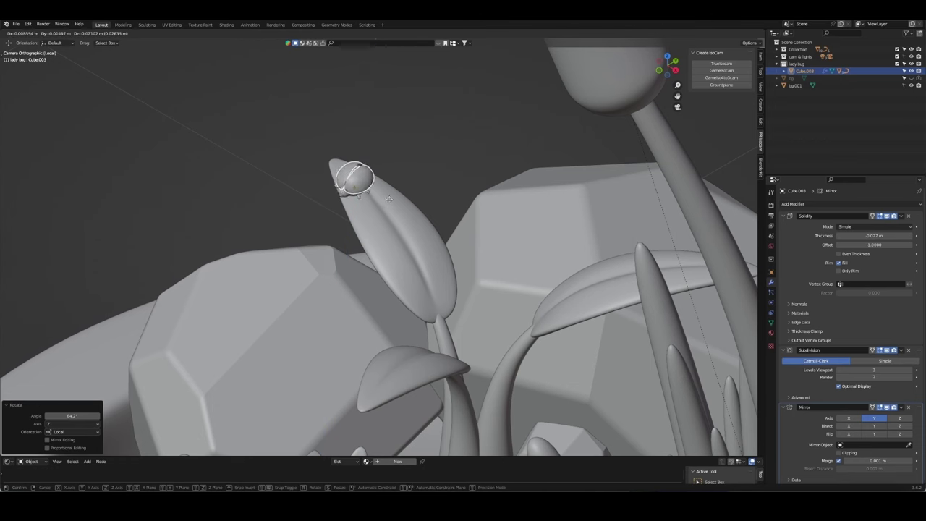
{"action": "left_click", "coordinate": [384, 190]}
{"action": "left_click", "coordinate": [340, 201]}
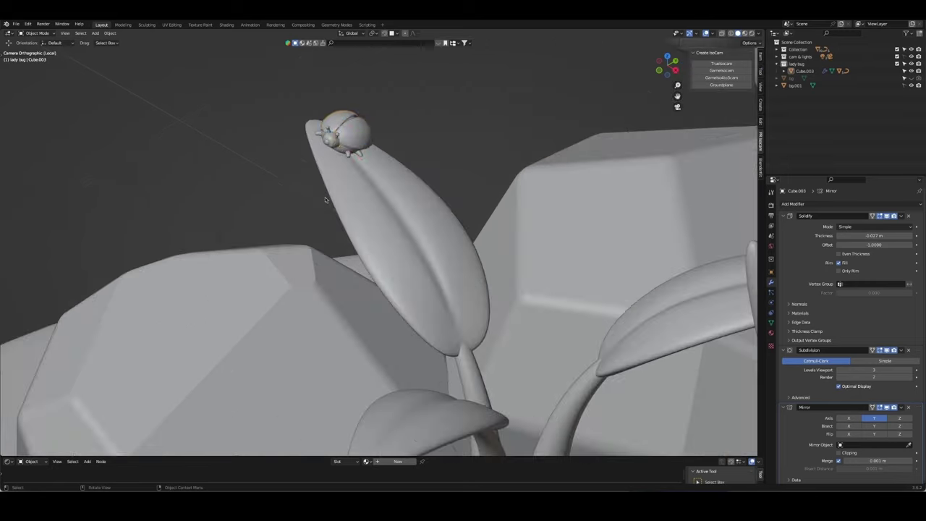
{"action": "left_click", "coordinate": [358, 123]}
{"action": "key", "text": "s"}
{"action": "left_click", "coordinate": [414, 128]}
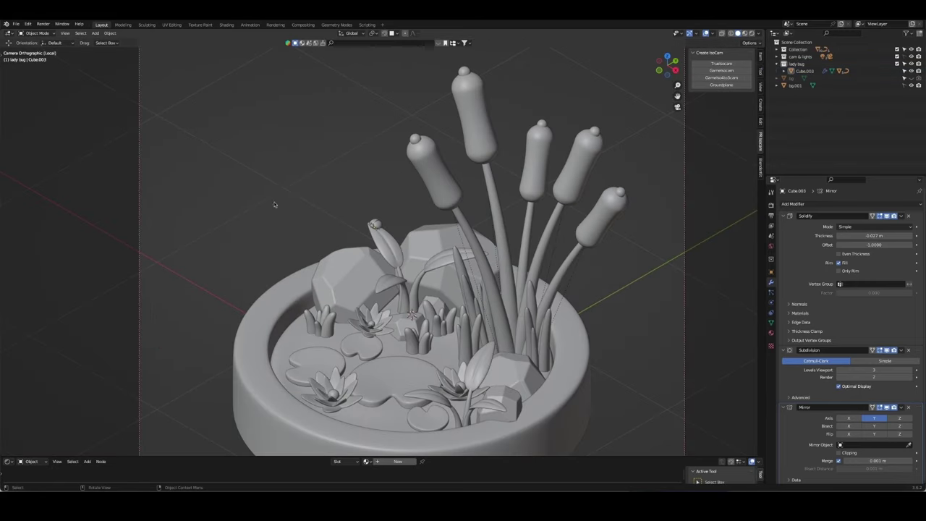
{"action": "scroll", "coordinate": [293, 187], "scroll_direction": "down", "scroll_amount": 2}
Step: Preview the scene rendered and create a new black material for the ladybug body
{"action": "key", "text": "z"}
{"action": "left_click", "coordinate": [380, 239]}
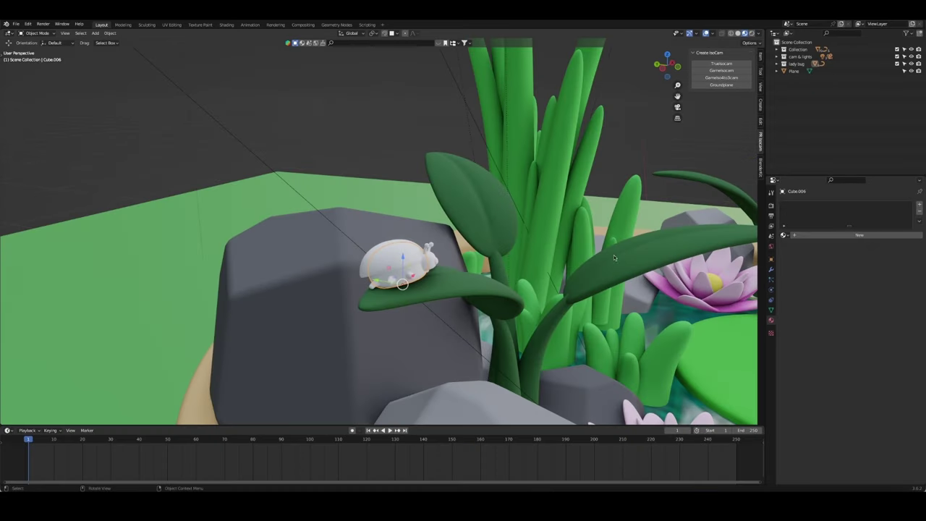
{"action": "left_click", "coordinate": [810, 233]}
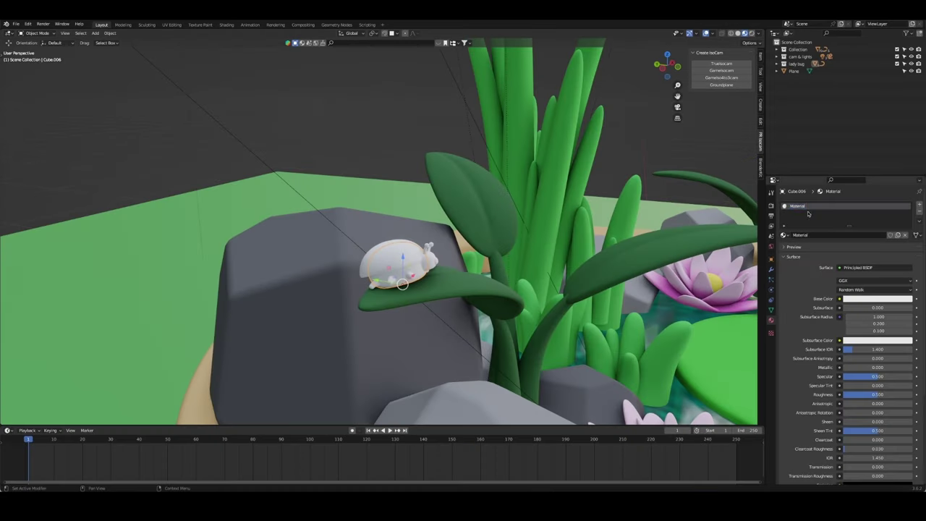
{"action": "left_click", "coordinate": [876, 298]}
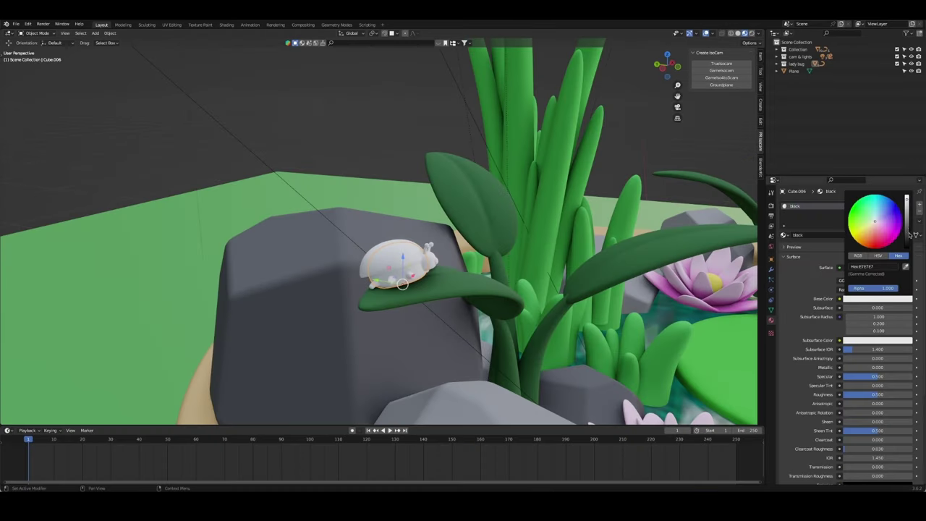
{"action": "left_click_drag", "start_coordinate": [910, 233], "coordinate": [910, 289]}
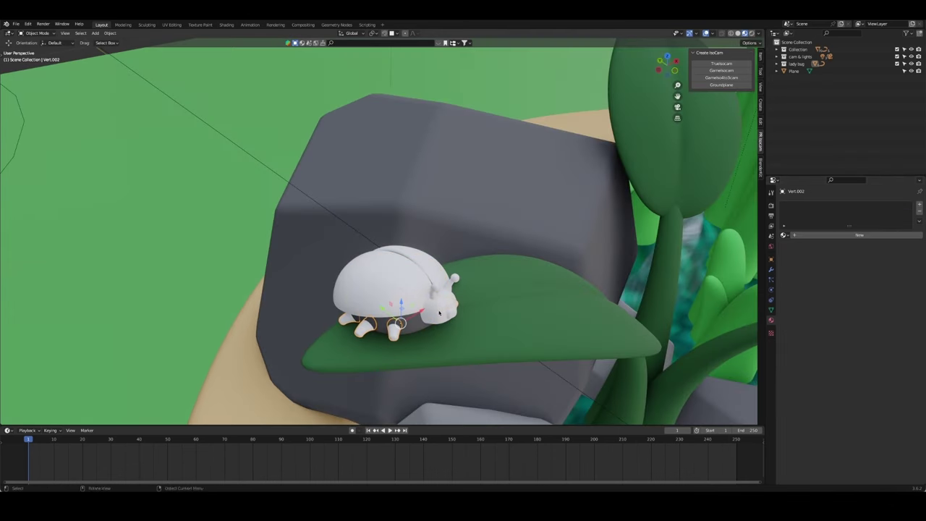
Step: Share the black material across the ladybug's legs, head and body via Ctrl+L link materials
{"action": "left_click", "coordinate": [784, 235]}
{"action": "left_click", "coordinate": [797, 259]}
{"action": "left_click", "coordinate": [453, 319]}
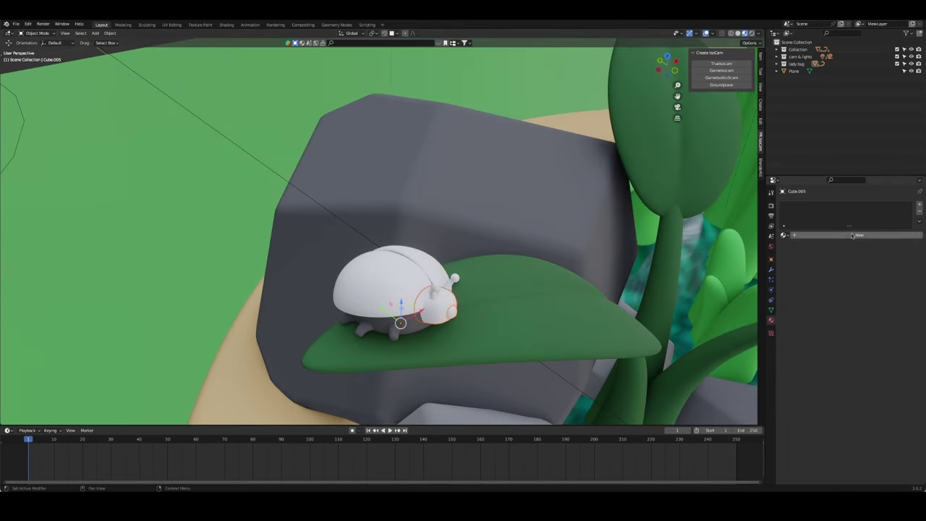
{"action": "left_click", "coordinate": [784, 235]}
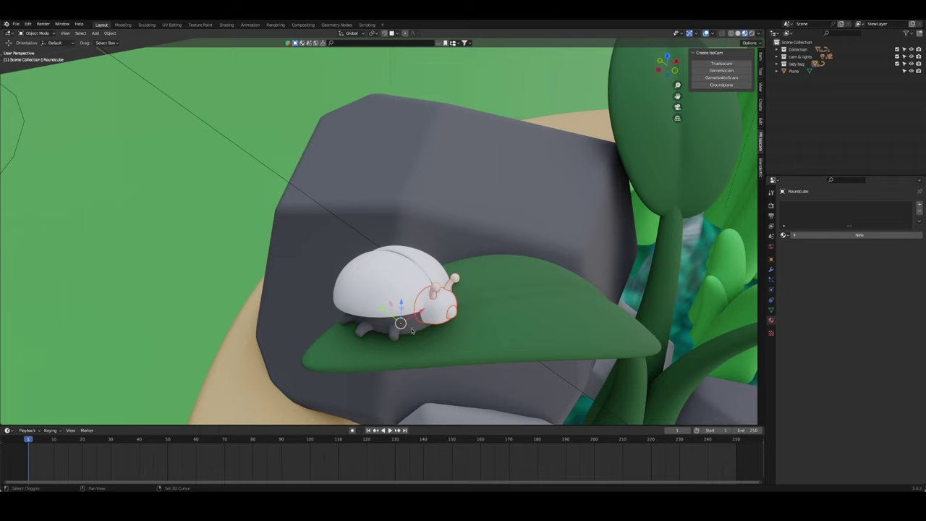
{"action": "left_click", "coordinate": [411, 330], "text": "shift"}
{"action": "key", "text": "ctrl+l"}
{"action": "left_click", "coordinate": [376, 304]}
Step: Select the ladybug shell and add a new 'wings' material in the Shader Editor
{"action": "mouse_move", "coordinate": [296, 263]}
{"action": "middle_mouse_down"}
{"action": "mouse_move", "coordinate": [396, 279]}
{"action": "mouse_move", "coordinate": [376, 279]}
{"action": "mouse_move", "coordinate": [405, 217]}
{"action": "middle_mouse_up"}
{"action": "left_click", "coordinate": [395, 279]}
{"action": "left_click_drag", "start_coordinate": [376, 426], "coordinate": [376, 248]}
{"action": "key", "text": "shift+F3"}
{"action": "left_click", "coordinate": [373, 252]}
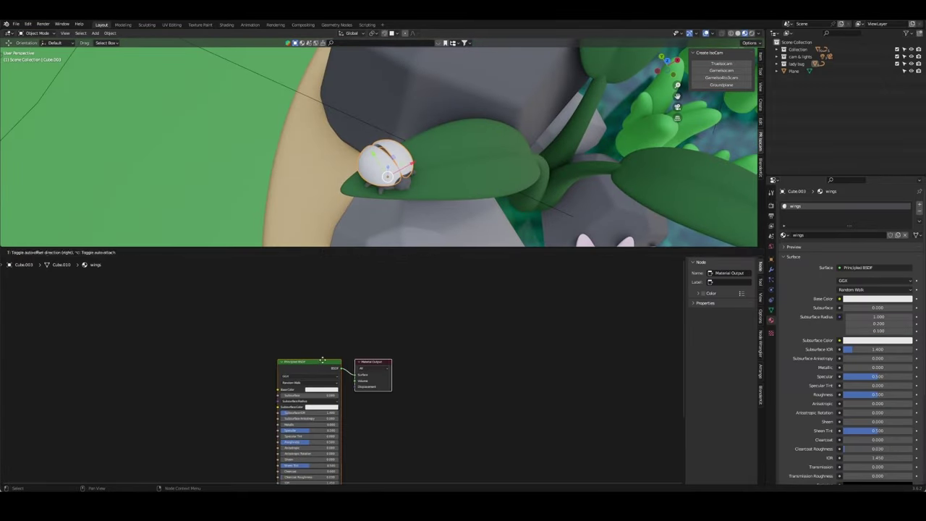
{"action": "key", "text": "Home"}
Step: Add an Image Texture node loading Lady_Bug.png into the shell's Base Color
{"action": "left_click", "coordinate": [352, 310]}
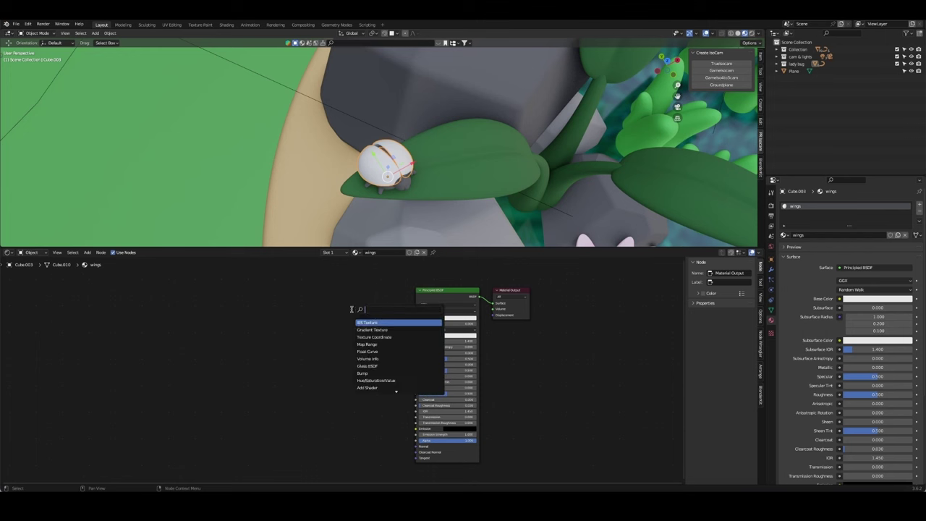
{"action": "left_click", "coordinate": [370, 380]}
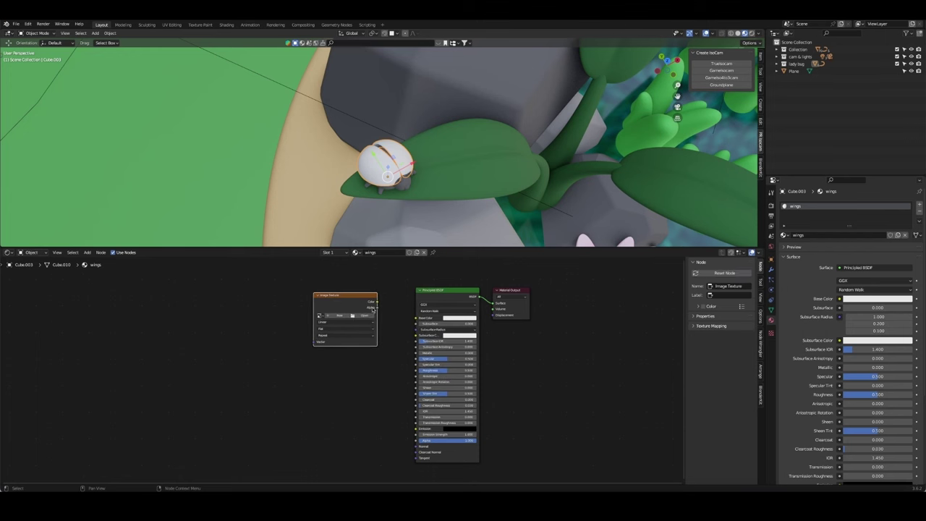
{"action": "left_click_drag", "start_coordinate": [417, 319], "coordinate": [417, 319]}
{"action": "left_click", "coordinate": [350, 316]}
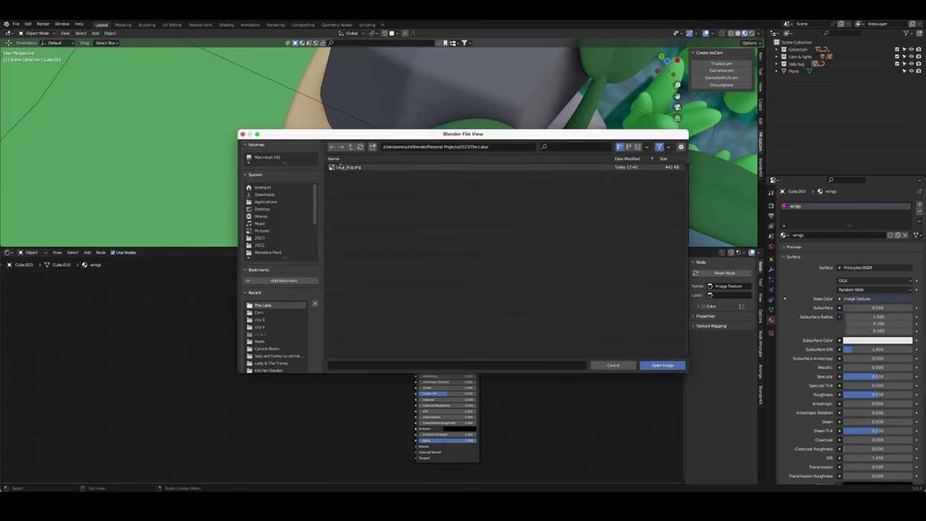
{"action": "left_click", "coordinate": [352, 168]}
{"action": "left_click", "coordinate": [661, 366]}
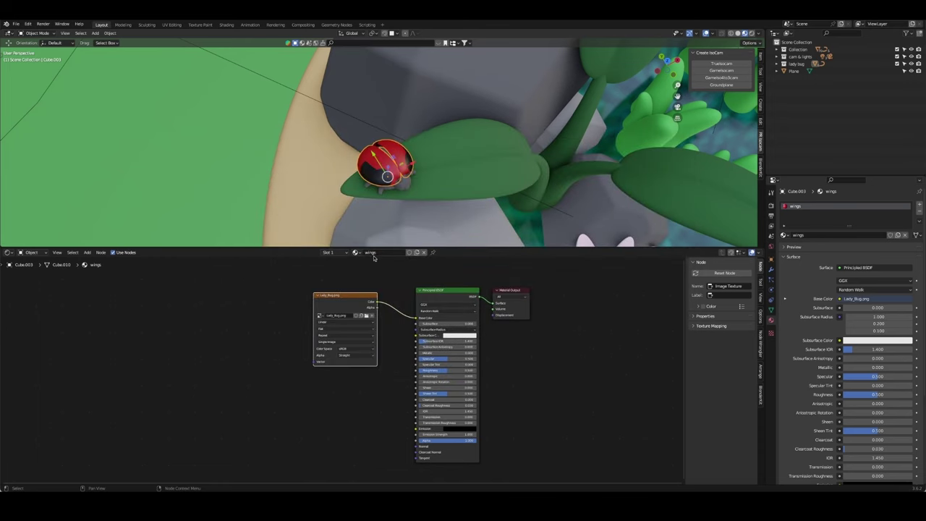
{"action": "left_click", "coordinate": [692, 317]}
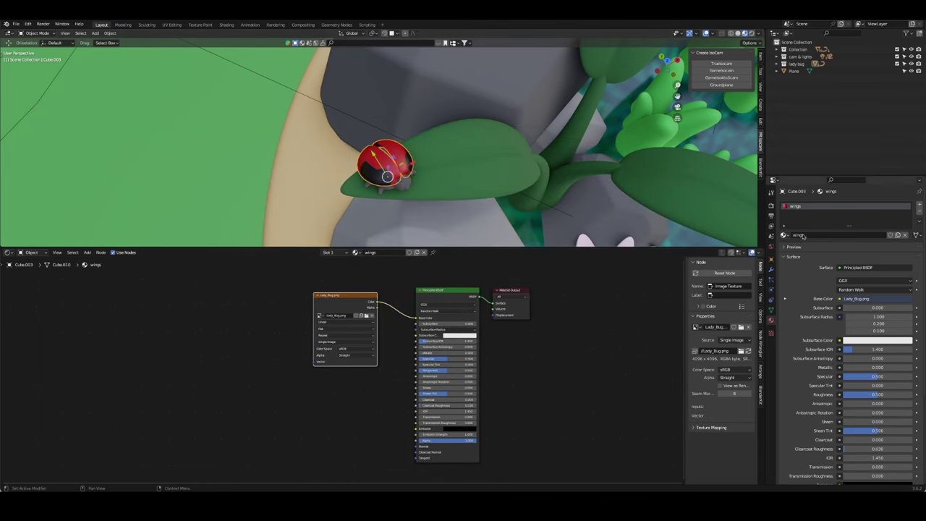
{"action": "left_click", "coordinate": [771, 269]}
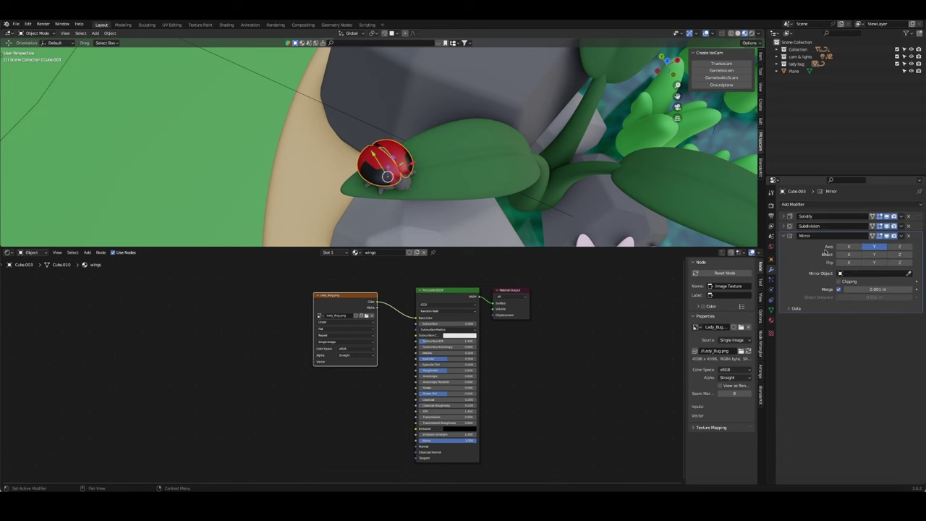
Step: Duplicate the ladybug shell into a new hidden collection named spare as a backup
{"action": "left_click", "coordinate": [900, 236]}
{"action": "key", "text": "shift+d"}
{"action": "key", "text": "Escape"}
{"action": "key", "text": "m"}
{"action": "left_click", "coordinate": [464, 158]}
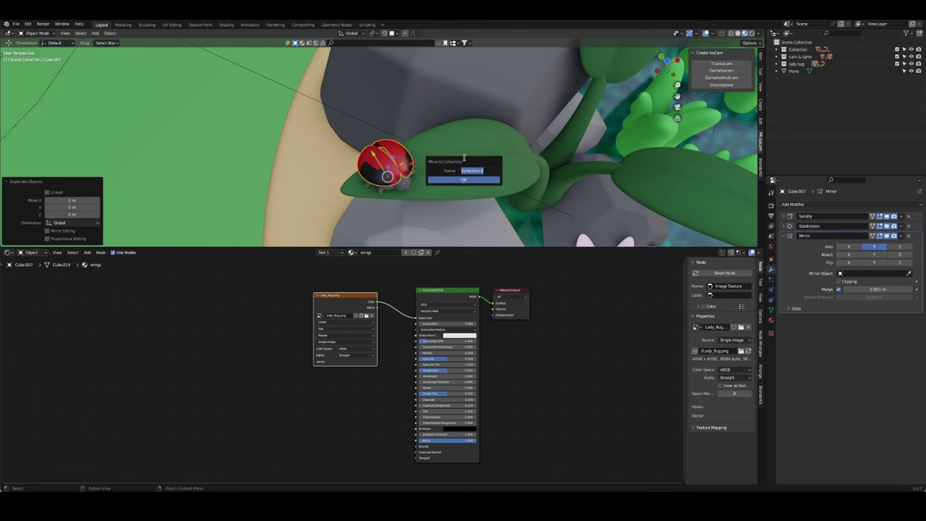
{"action": "type", "text": "spare"}
{"action": "key", "text": "Return"}
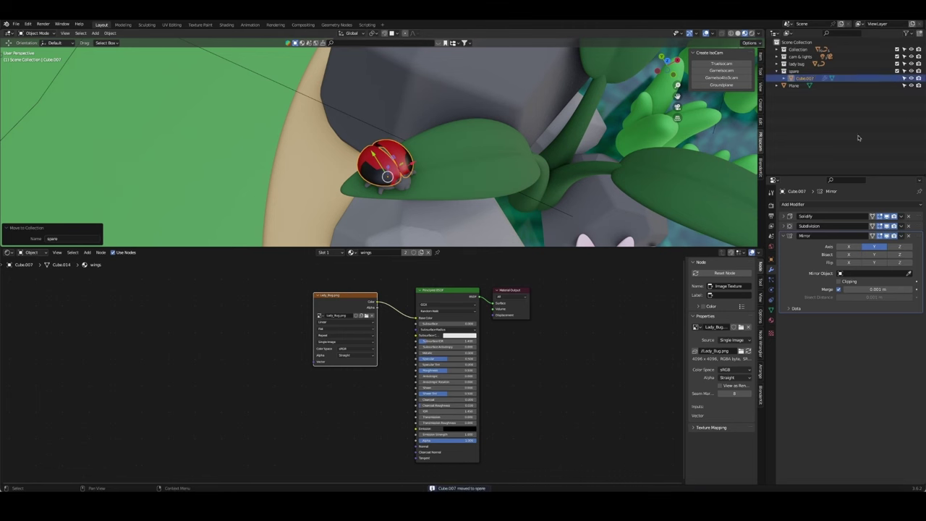
{"action": "left_click", "coordinate": [897, 71]}
{"action": "left_click", "coordinate": [391, 172]}
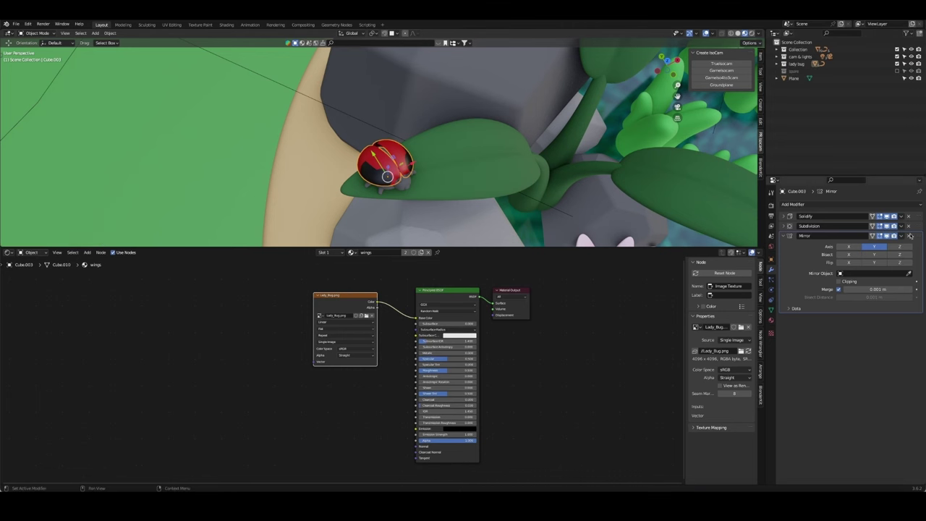
Step: Apply the wing shell's top modifier from its dropdown menu
{"action": "left_click", "coordinate": [900, 235]}
{"action": "left_click", "coordinate": [901, 236]}
{"action": "left_click", "coordinate": [901, 226]}
{"action": "key", "text": "Escape"}
{"action": "key", "text": "KP_Decimal"}
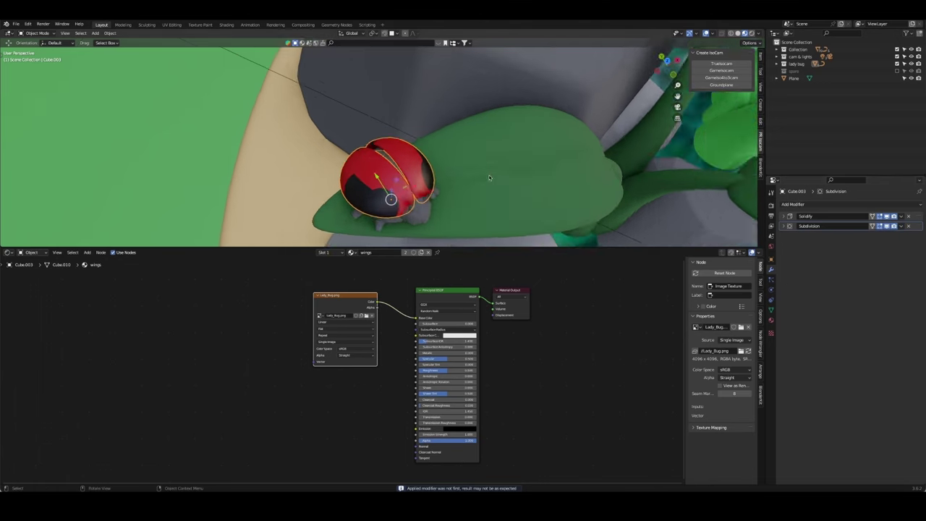
{"action": "left_click", "coordinate": [900, 226]}
{"action": "left_click", "coordinate": [901, 235]}
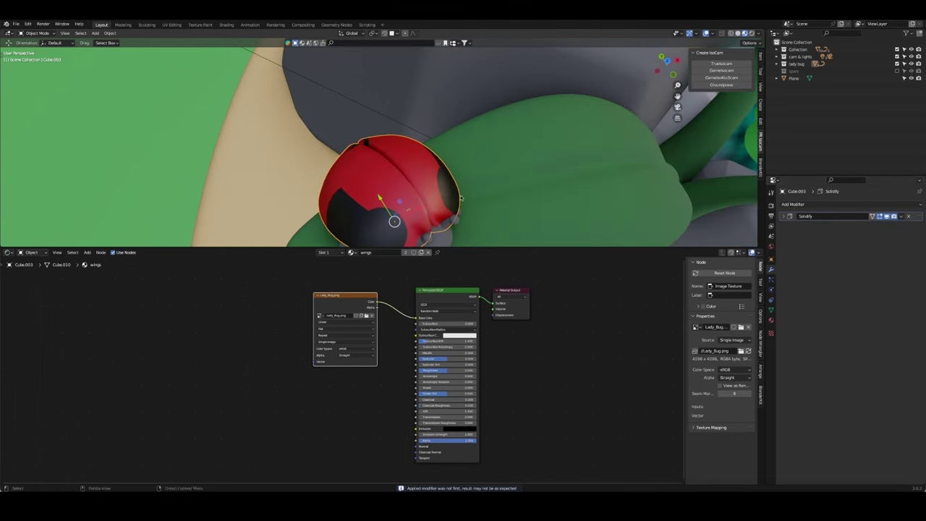
Step: Apply the Solidify and Subdivision modifiers permanently to the wing shell
{"action": "middle_click_drag", "start_coordinate": [549, 159], "coordinate": [658, 196]}
{"action": "left_click", "coordinate": [900, 215]}
{"action": "key", "text": "Escape"}
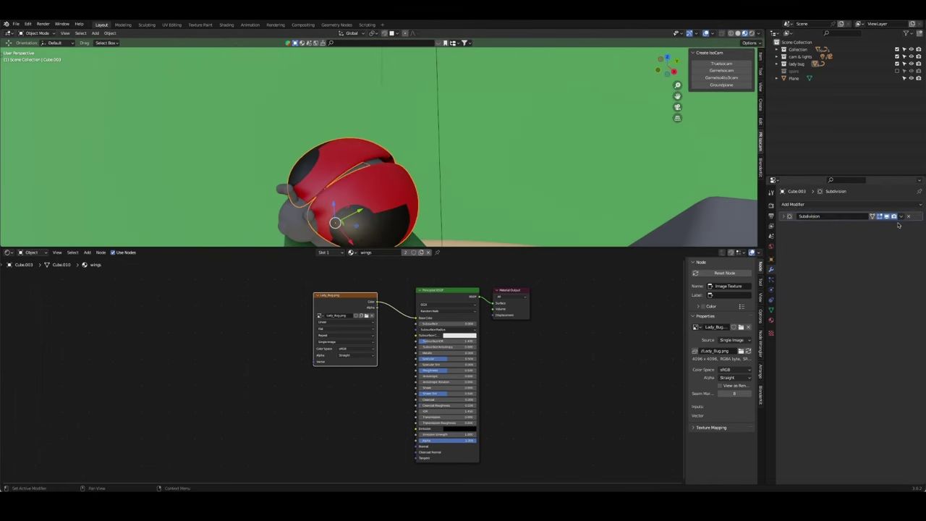
{"action": "middle_click_drag", "start_coordinate": [550, 166], "coordinate": [752, 202]}
{"action": "left_click", "coordinate": [781, 216]}
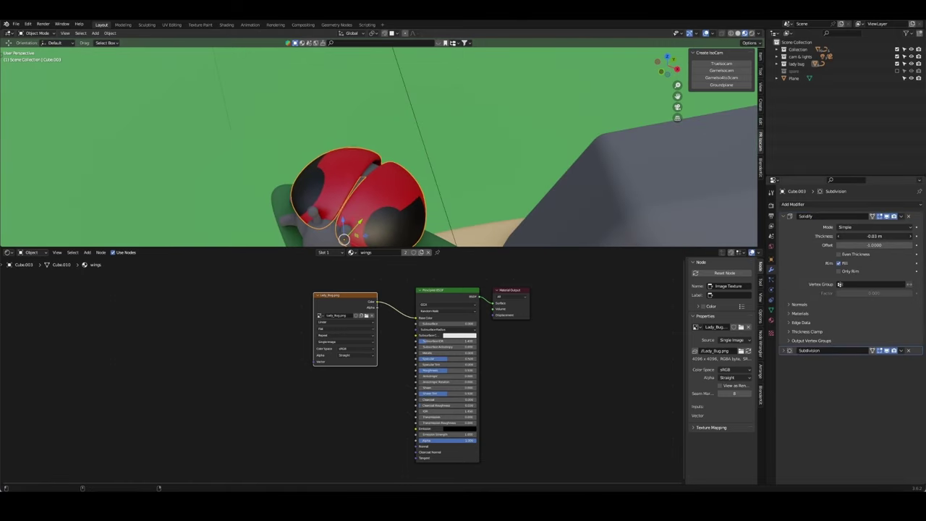
{"action": "mouse_move", "coordinate": [499, 180]}
{"action": "middle_mouse_down"}
{"action": "mouse_move", "coordinate": [528, 190]}
{"action": "mouse_move", "coordinate": [521, 181]}
{"action": "middle_mouse_up"}
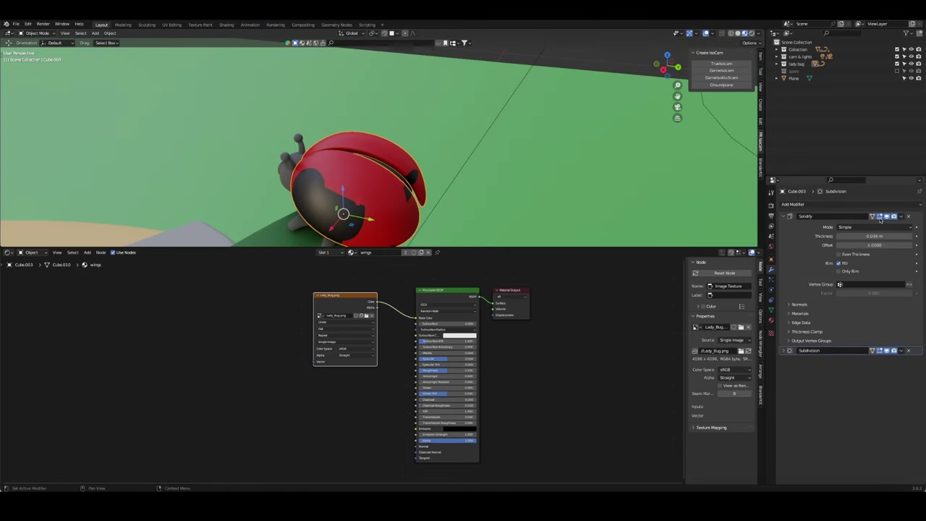
{"action": "key", "text": "ctrl+x"}
{"action": "left_click", "coordinate": [783, 215]}
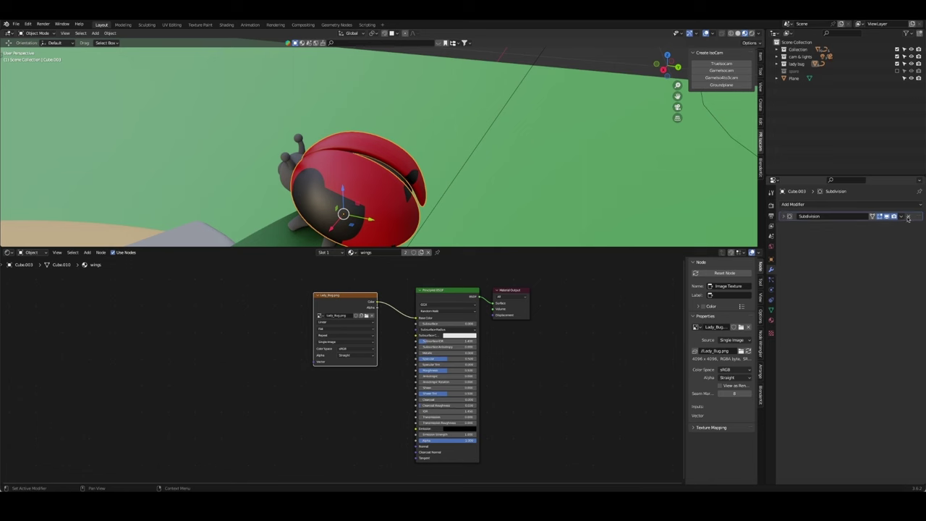
{"action": "key", "text": "ctrl+x"}
{"action": "middle_click_drag", "start_coordinate": [496, 178], "coordinate": [205, 22]}
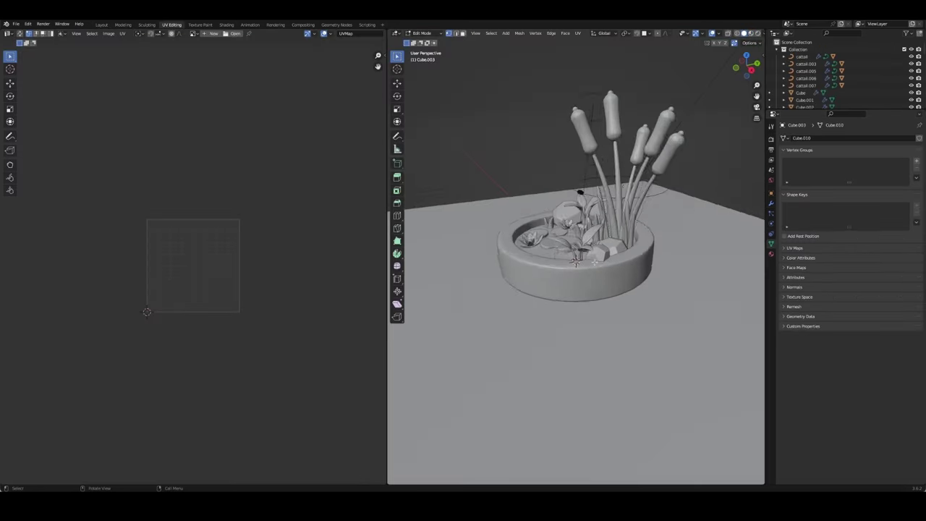
Step: Smart UV Project the wing shell and inspect the resulting UV islands
{"action": "middle_click_drag", "start_coordinate": [571, 134], "coordinate": [622, 331]}
{"action": "key", "text": "u"}
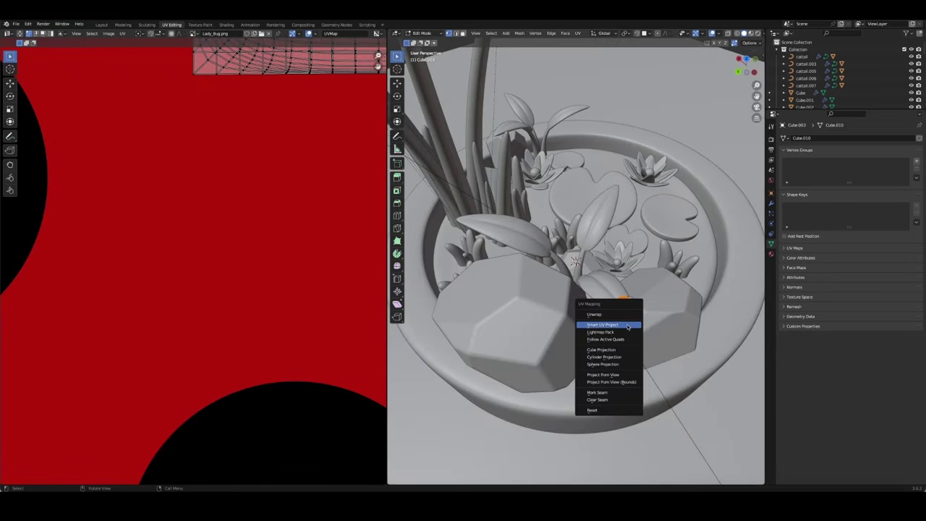
{"action": "left_click", "coordinate": [608, 326]}
{"action": "left_click", "coordinate": [628, 392]}
{"action": "key", "text": "Home"}
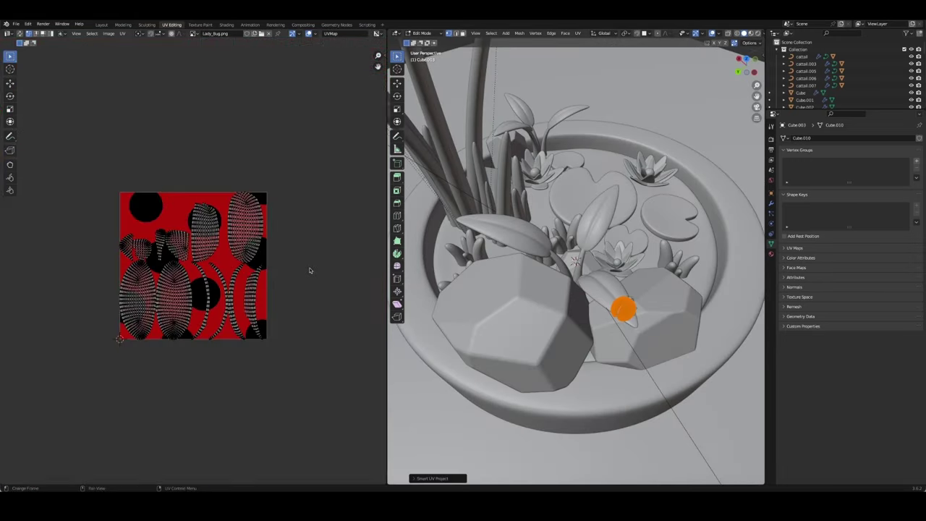
{"action": "left_click_drag", "start_coordinate": [90, 164], "coordinate": [258, 360]}
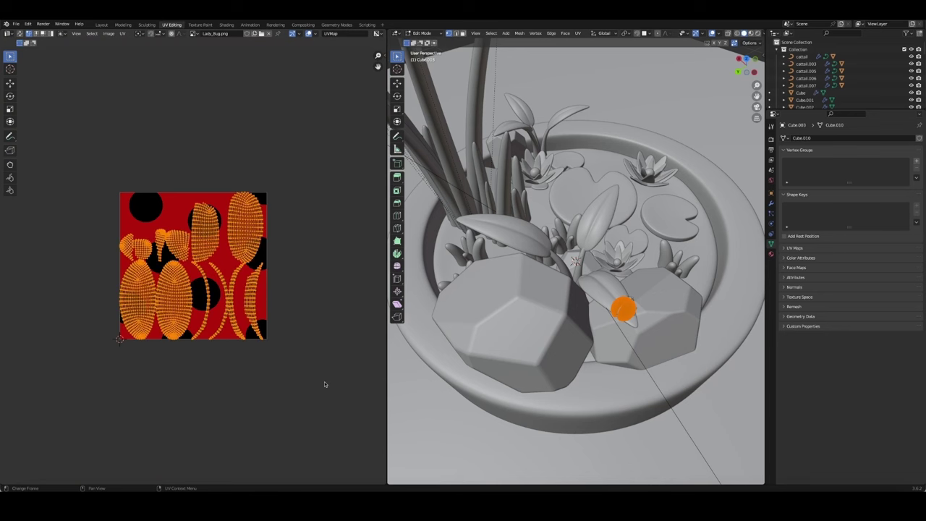
{"action": "key", "text": "s"}
{"action": "key", "text": "Escape"}
{"action": "key", "text": "Tab"}
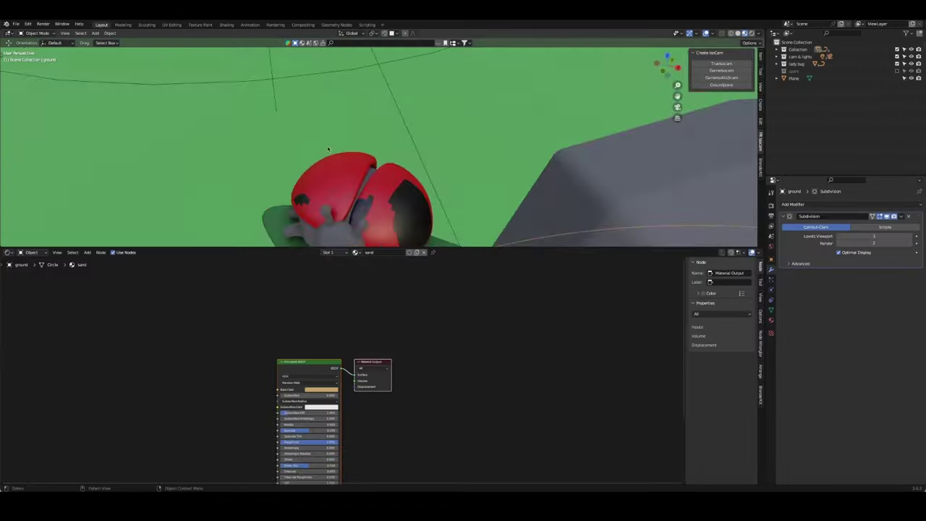
Step: Unlink and reload Lady_Bug.png in the wings' Image Texture node
{"action": "left_click", "coordinate": [372, 315]}
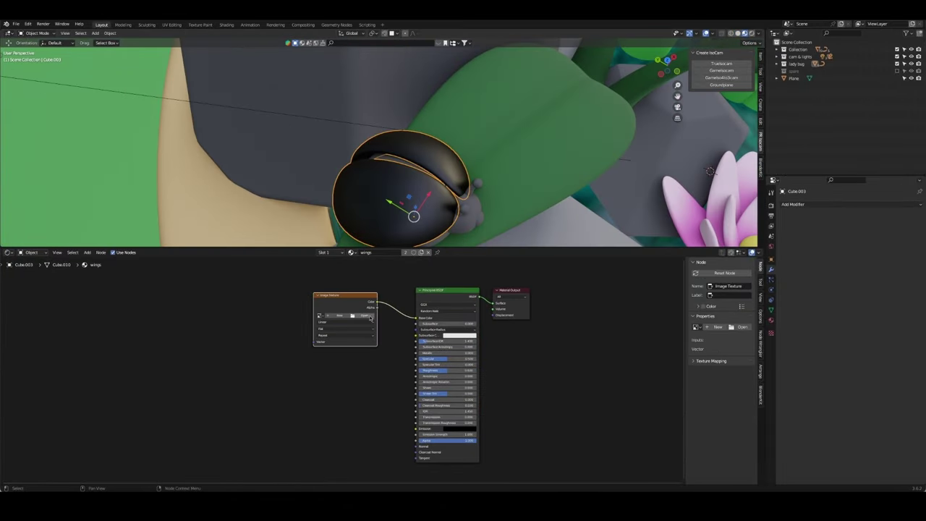
{"action": "left_click", "coordinate": [363, 316]}
{"action": "double_click", "coordinate": [186, 166]}
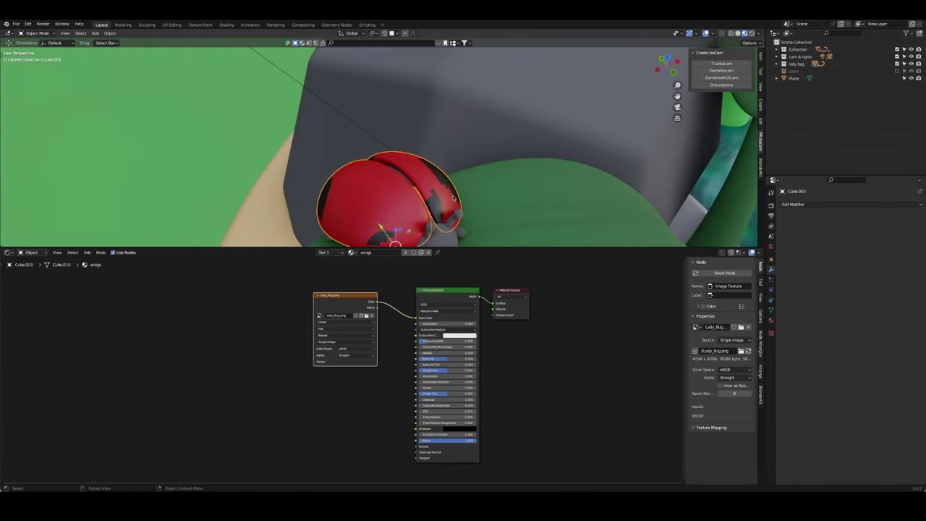
{"action": "middle_click_drag", "start_coordinate": [393, 180], "coordinate": [677, 95]}
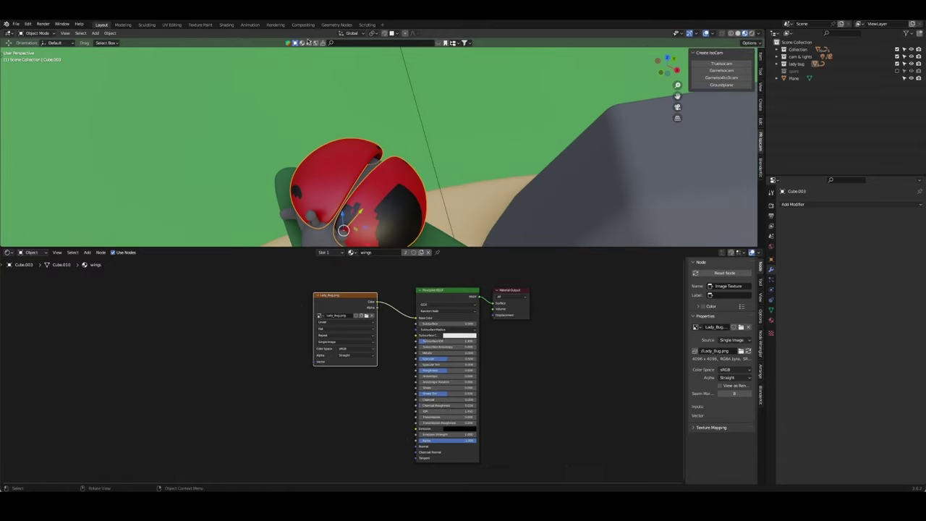
Step: Re-unwrap the wing mesh with U > Unwrap in the UV Editing workspace
{"action": "left_click", "coordinate": [170, 25]}
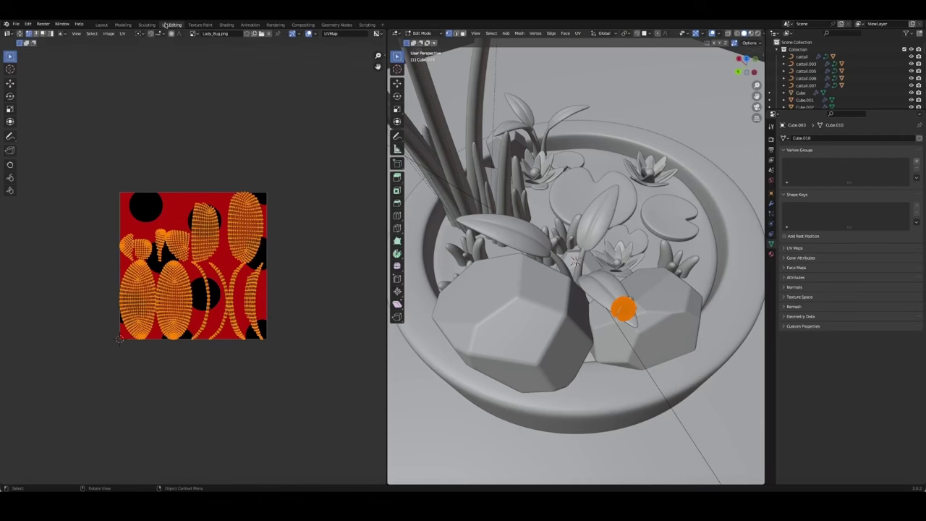
{"action": "scroll", "coordinate": [235, 264], "scroll_direction": "up", "scroll_amount": 1}
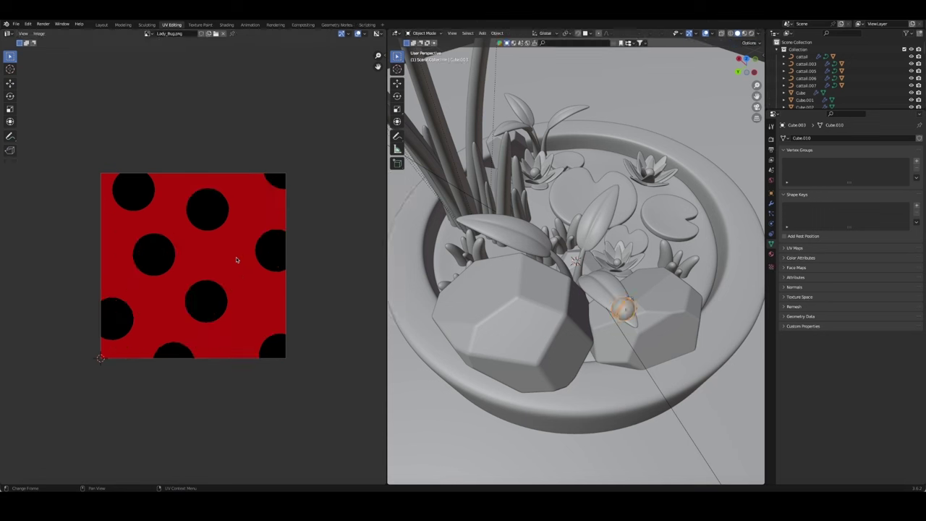
{"action": "right_click", "coordinate": [585, 313]}
{"action": "key", "text": "u"}
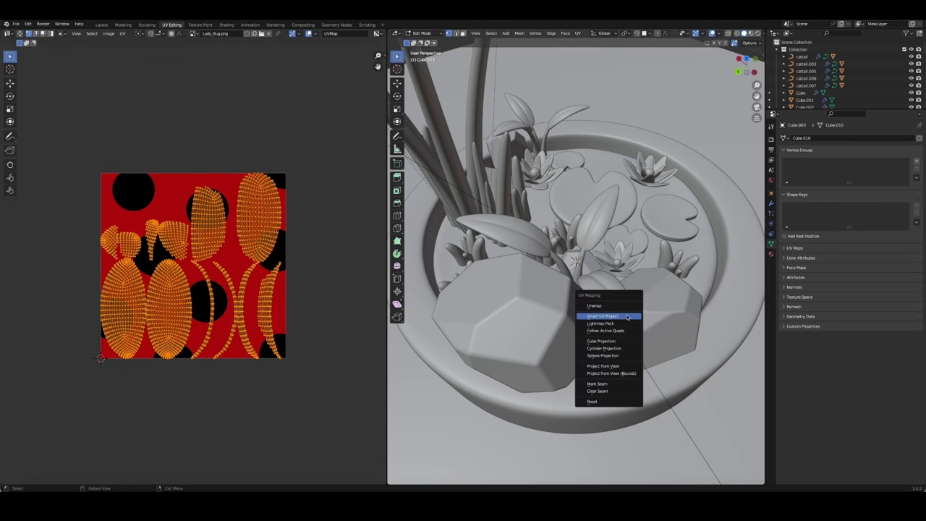
{"action": "left_click", "coordinate": [590, 310]}
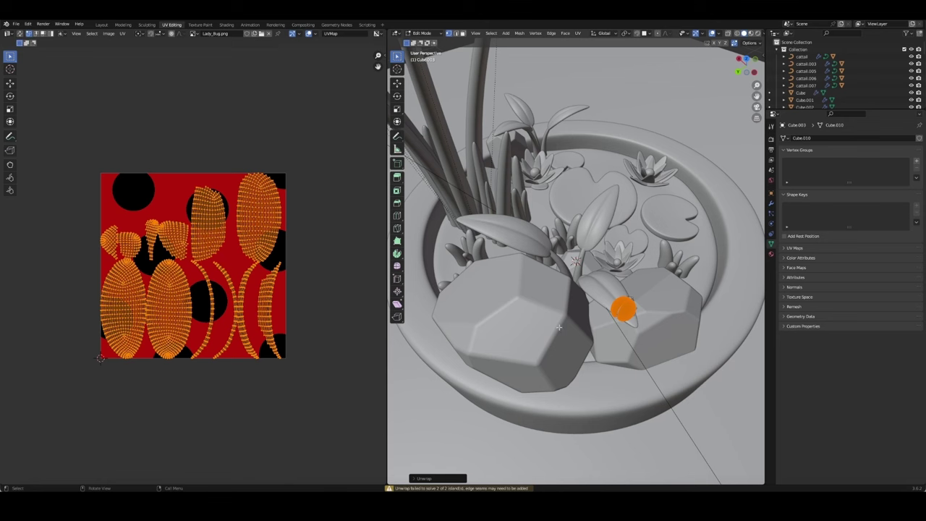
{"action": "scroll", "coordinate": [230, 296], "scroll_direction": "up", "scroll_amount": 4}
{"action": "scroll", "coordinate": [230, 297], "scroll_direction": "down", "scroll_amount": 4}
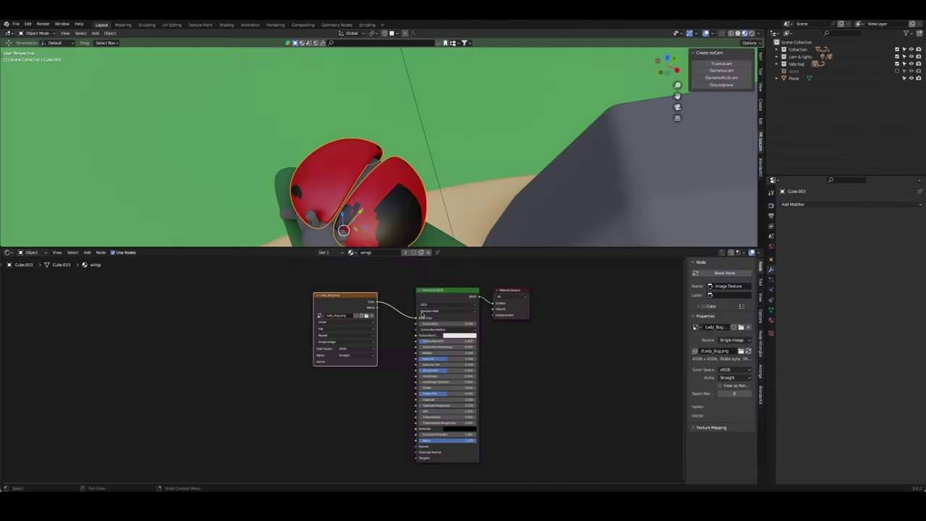
Step: Delete the Image Texture node from the wings material
{"action": "left_click", "coordinate": [372, 295]}
{"action": "key", "text": "x"}
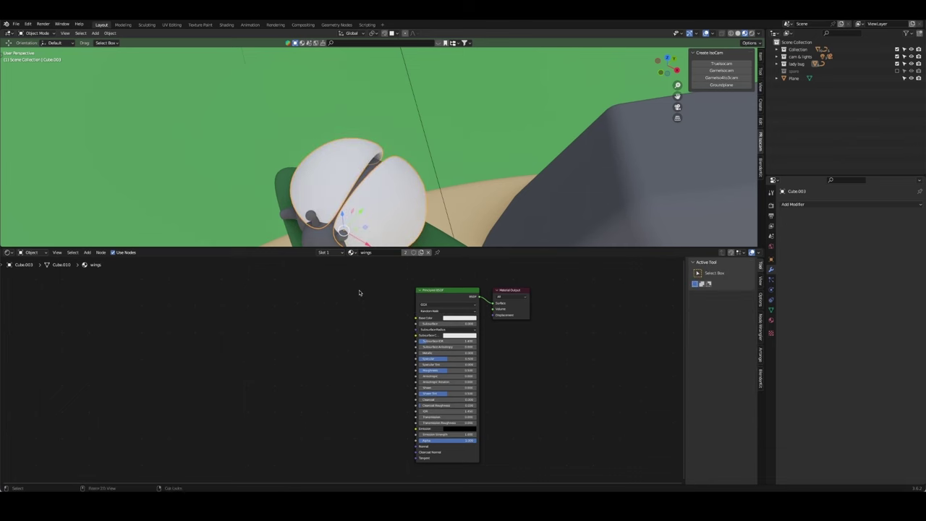
{"action": "left_click", "coordinate": [173, 26]}
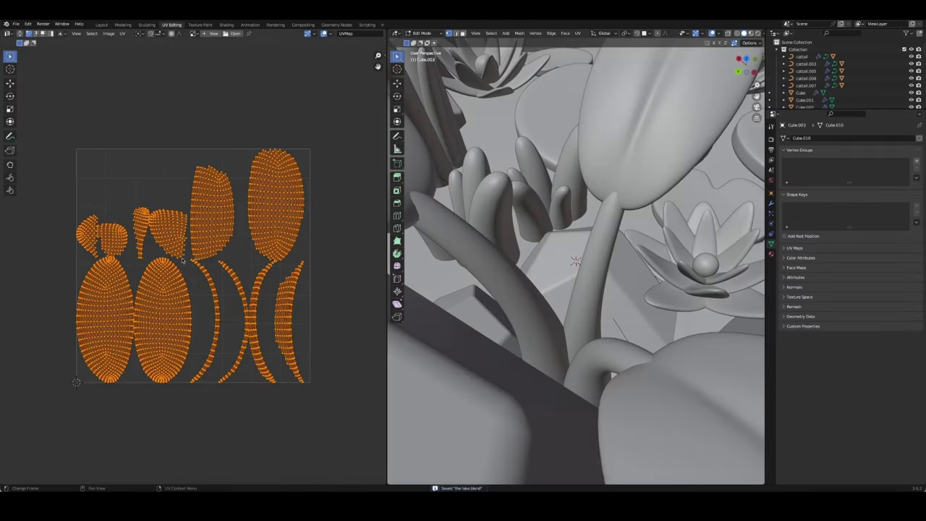
{"action": "scroll", "coordinate": [192, 261], "scroll_direction": "down", "scroll_amount": 1}
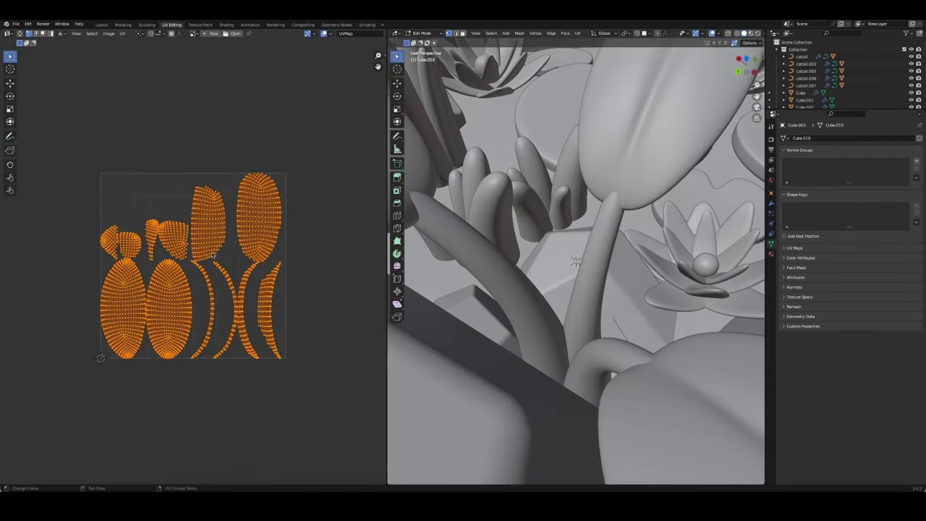
{"action": "mouse_move", "coordinate": [571, 268]}
{"action": "middle_mouse_down"}
{"action": "mouse_move", "coordinate": [576, 274]}
{"action": "mouse_move", "coordinate": [272, 236]}
{"action": "middle_mouse_up"}
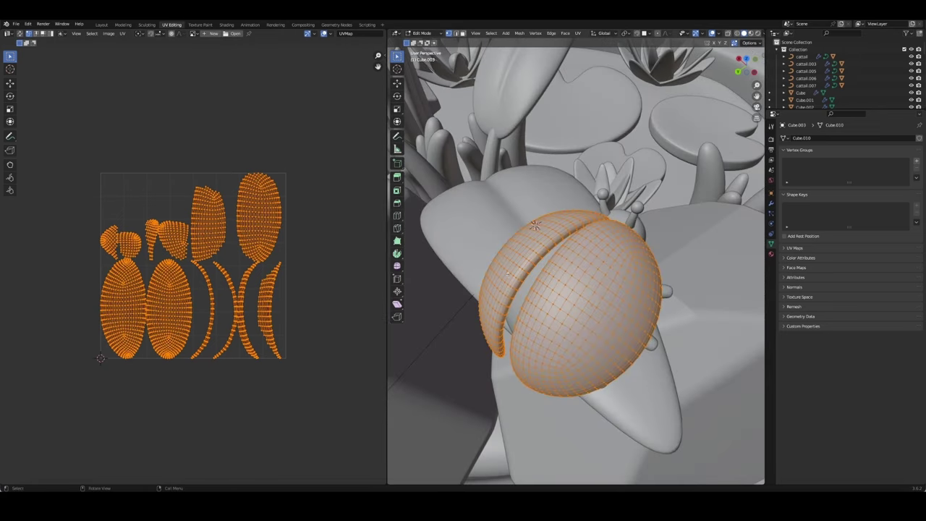
Step: Smart UV Project the wing shell again and export its UV layout as an image
{"action": "key", "text": "u"}
{"action": "left_click", "coordinate": [554, 278]}
{"action": "left_click", "coordinate": [576, 343]}
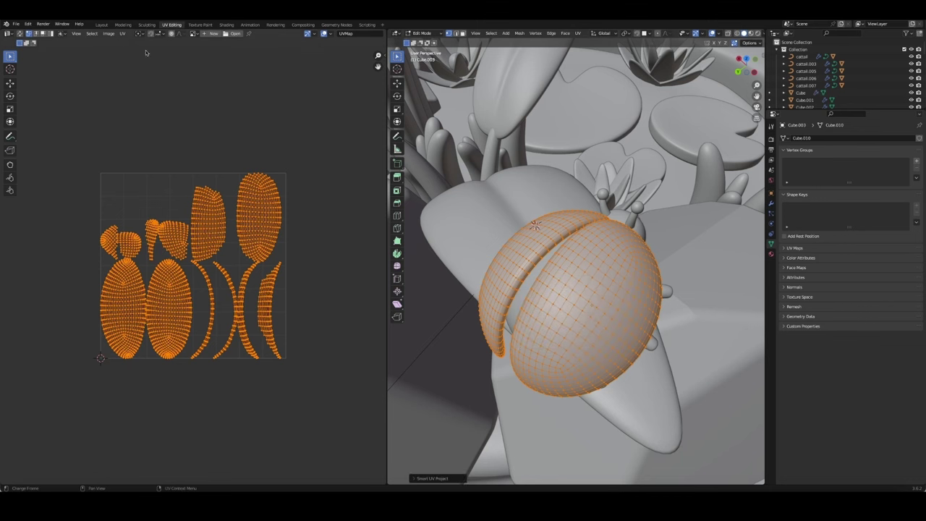
{"action": "left_click", "coordinate": [123, 33]}
{"action": "left_click", "coordinate": [151, 248]}
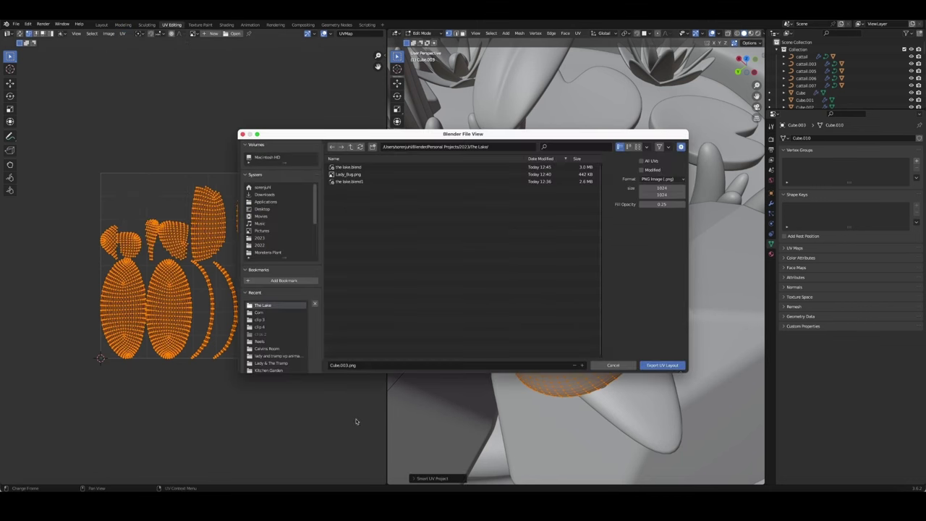
{"action": "key", "text": "Escape"}
{"action": "key", "text": "Tab"}
{"action": "left_click", "coordinate": [98, 26]}
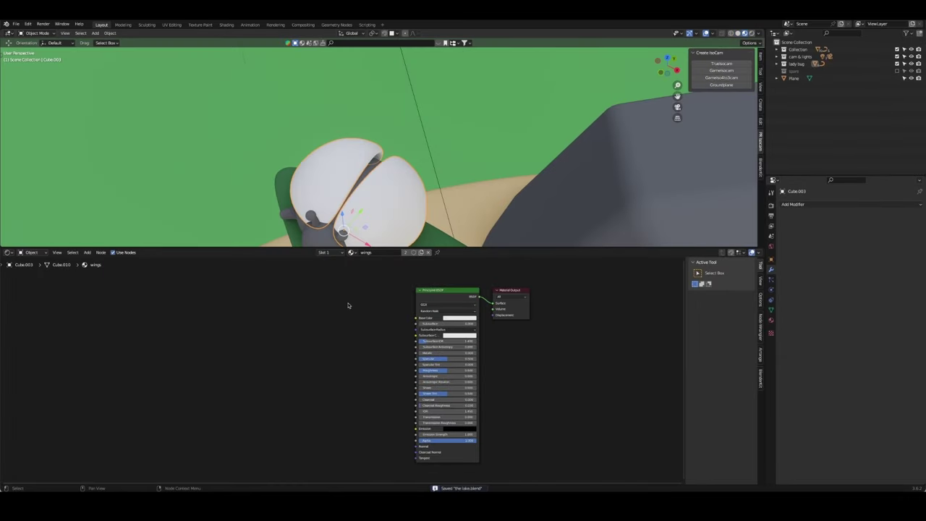
Step: Add an Image Texture node with wings.png feeding the wings' Base Color
{"action": "key", "text": "shift+a"}
{"action": "left_click", "coordinate": [354, 326]}
{"action": "left_click", "coordinate": [318, 299]}
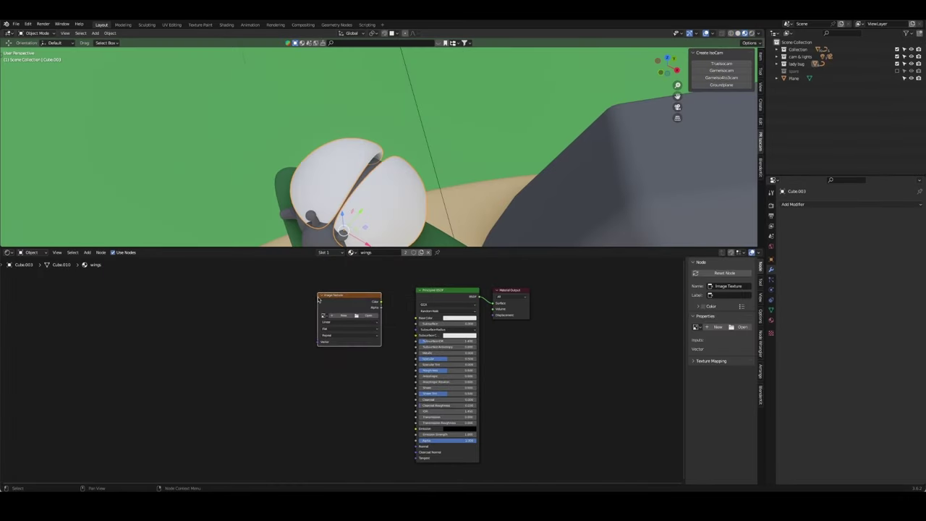
{"action": "left_click_drag", "start_coordinate": [381, 303], "coordinate": [416, 318]}
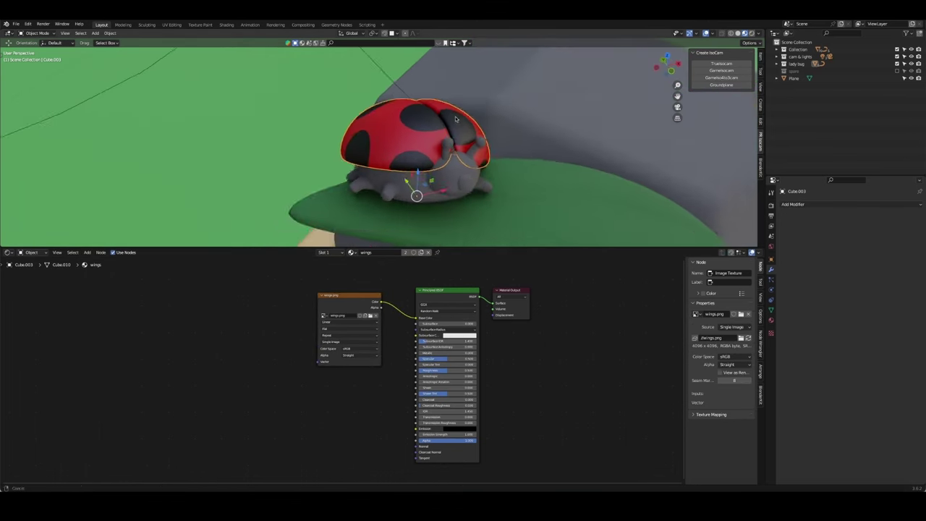
Step: Set the body base colour to 202020 and wings roughness to 0.300, then save lake.blend
{"action": "left_click", "coordinate": [770, 320]}
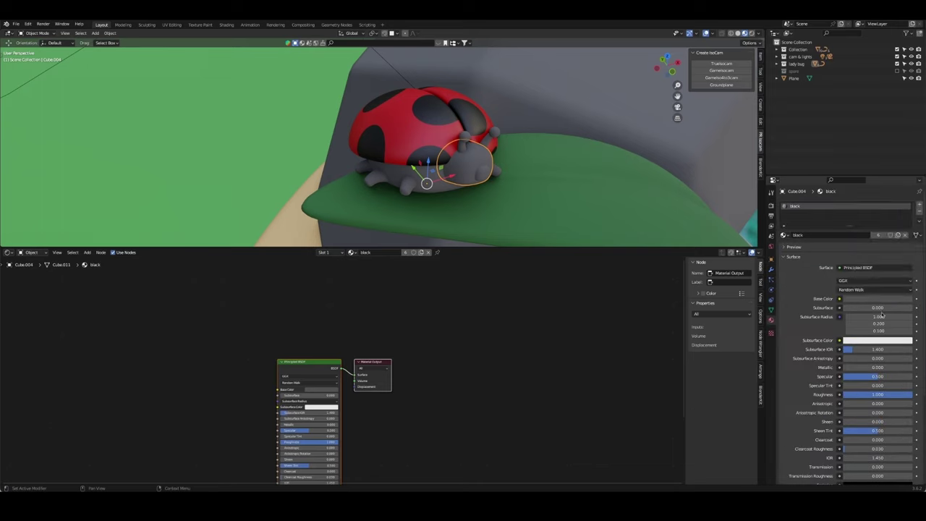
{"action": "left_click", "coordinate": [882, 299]}
{"action": "left_click_drag", "start_coordinate": [910, 236], "coordinate": [910, 241]}
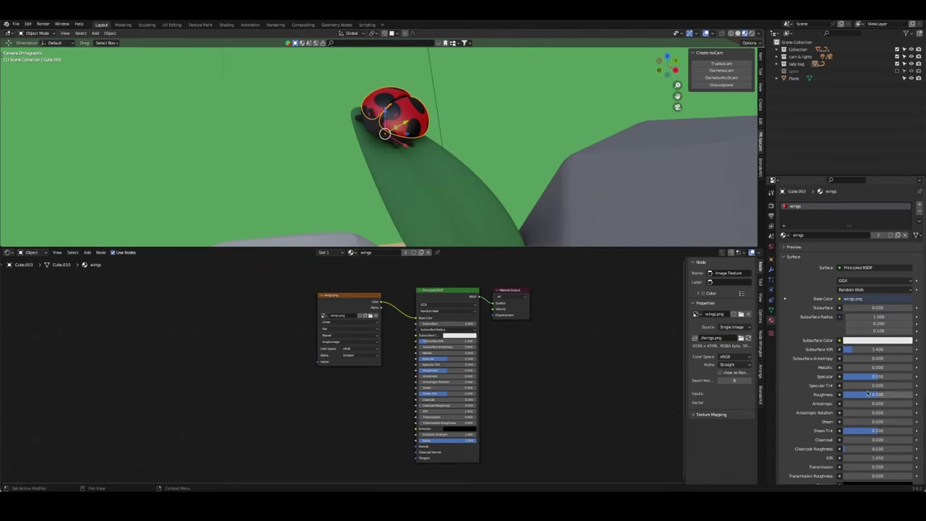
{"action": "mouse_move", "coordinate": [868, 393]}
{"action": "left_mouse_down"}
{"action": "mouse_move", "coordinate": [851, 393]}
{"action": "mouse_move", "coordinate": [882, 394]}
{"action": "left_mouse_up"}
{"action": "key", "text": "Return"}
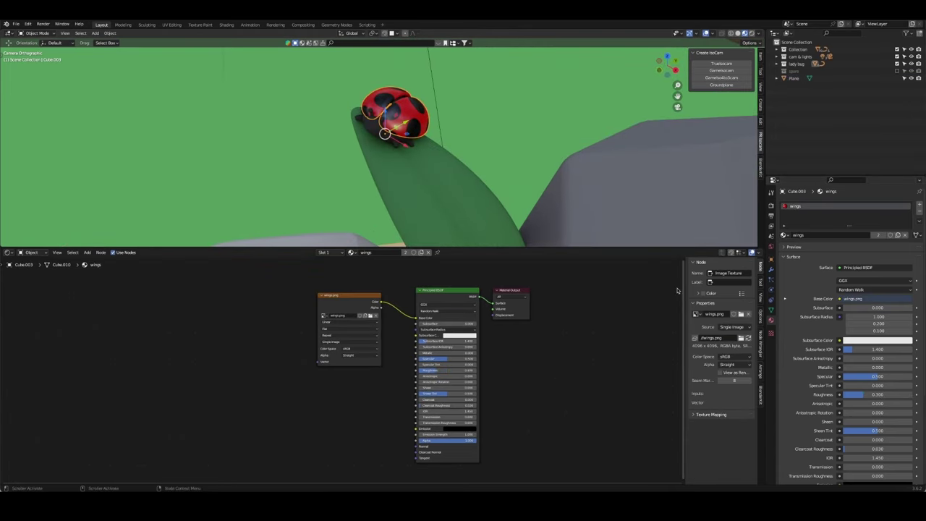
{"action": "key", "text": "ctrl+s"}
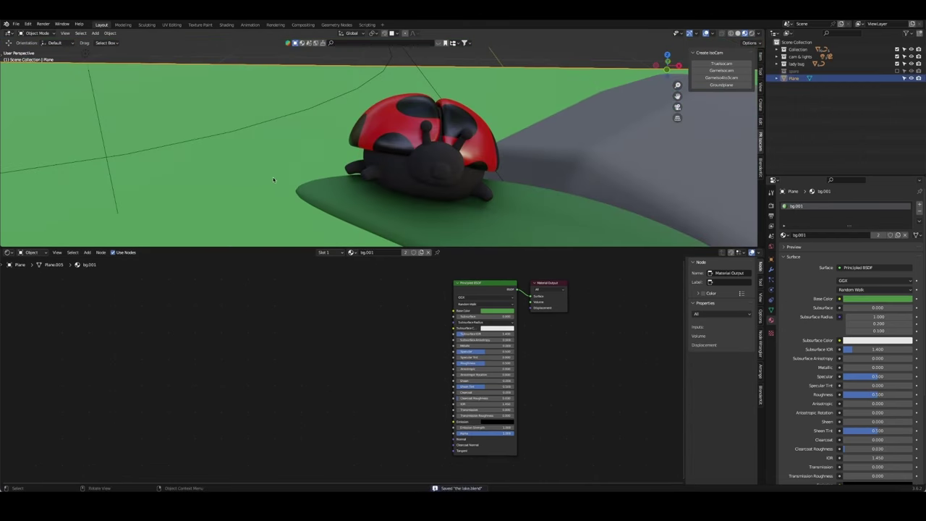